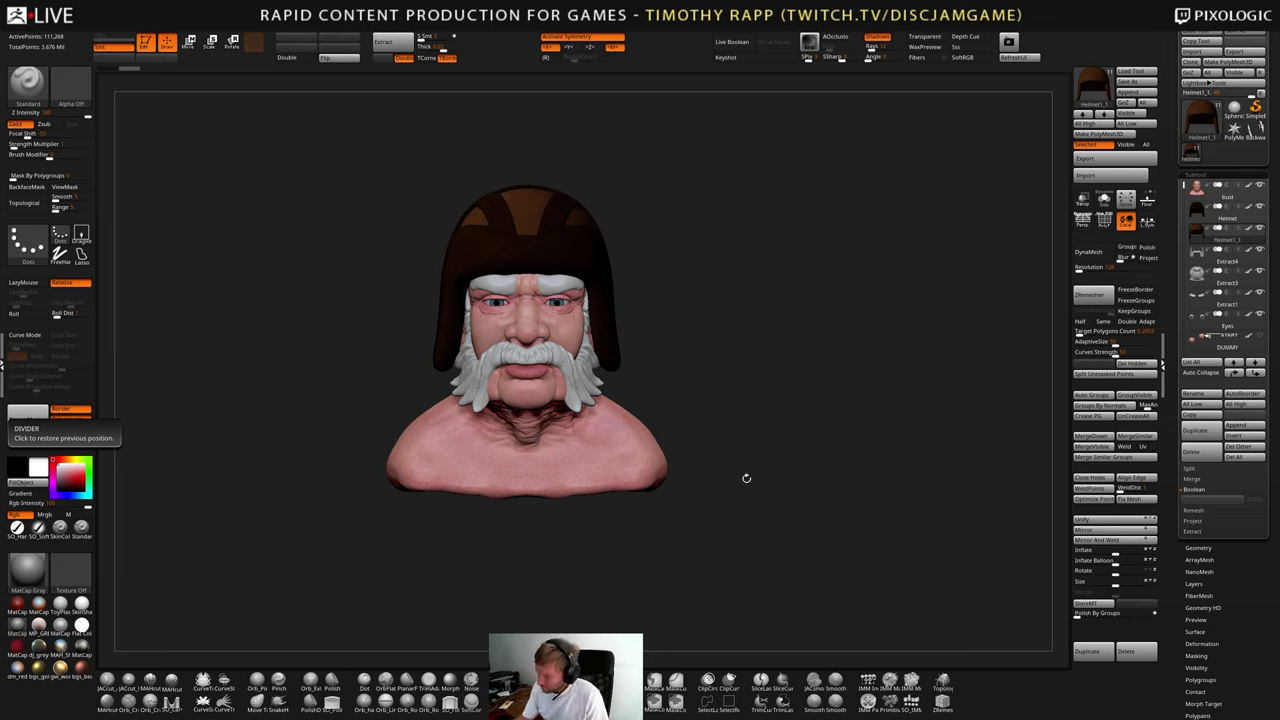
# - Turn off the polypaint colour display for all subtools of the bust
pyautogui.moveTo(743, 477); pyautogui.dragTo(622, 481)
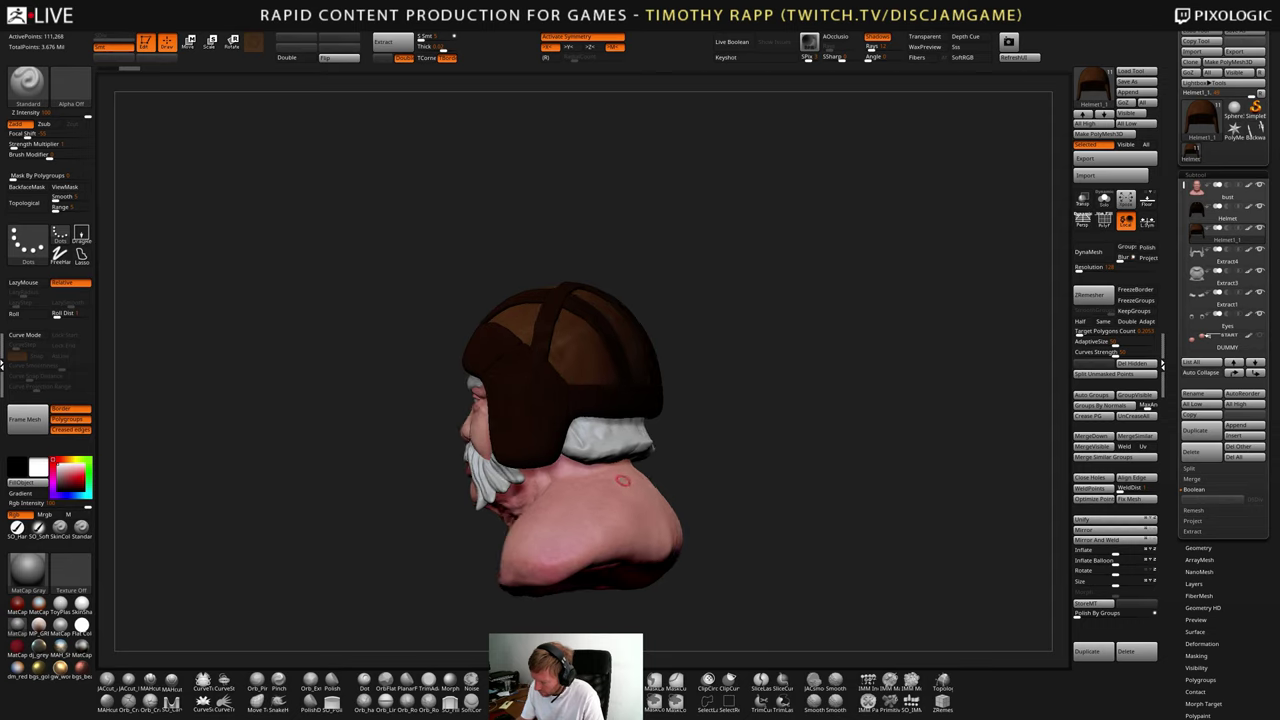
pyautogui.moveTo(598, 255); pyautogui.dragTo(585, 518)
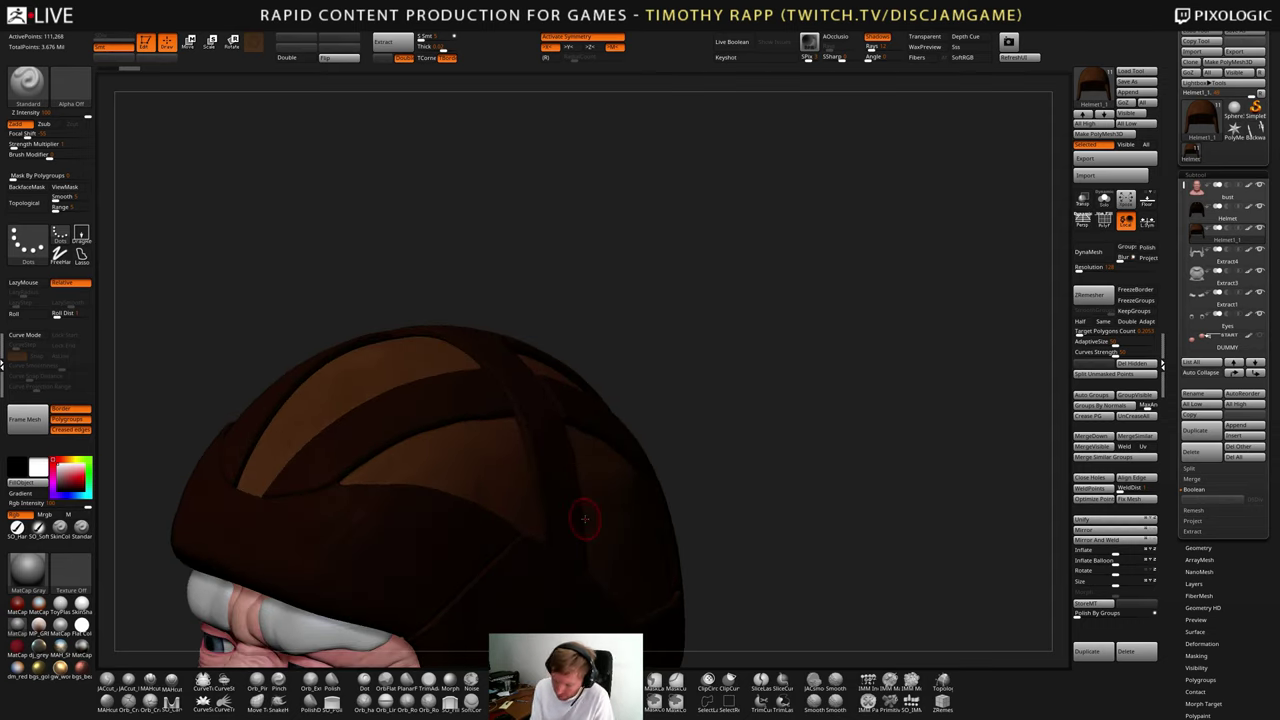
pyautogui.keyDown('shift'); pyautogui.click(1250, 230); pyautogui.keyUp('shift')
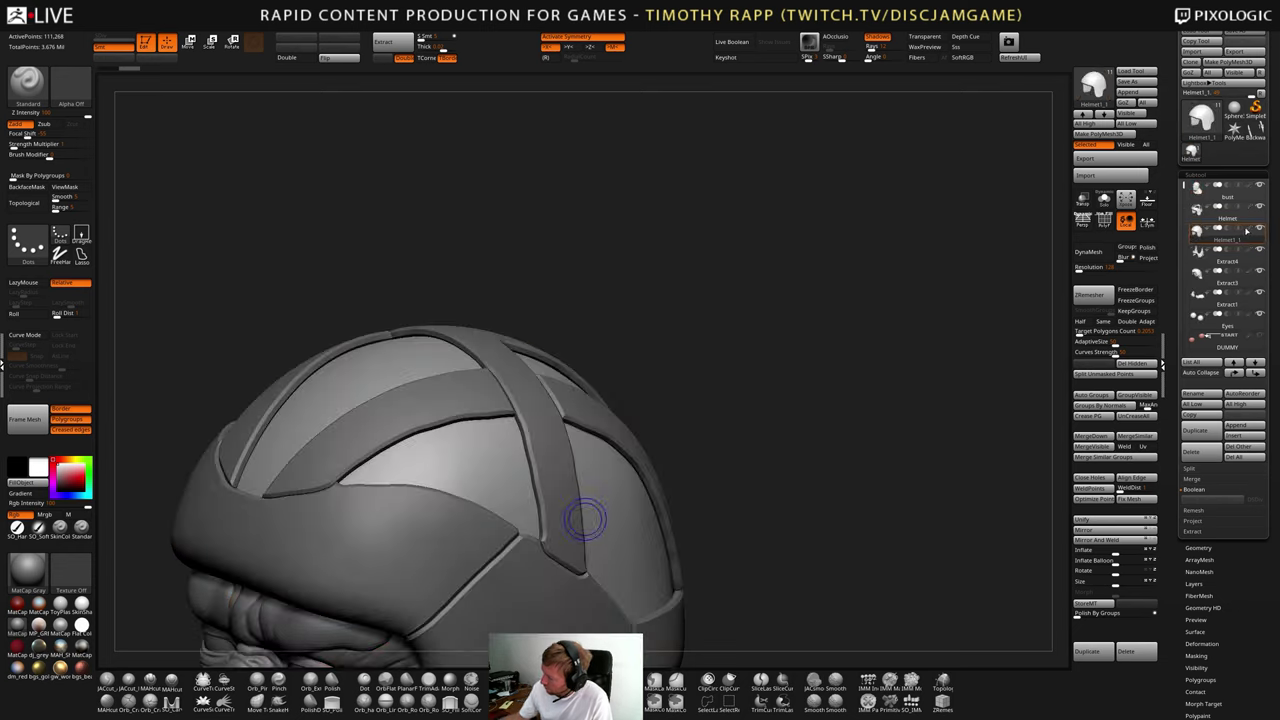
# - Append a ZSphere as a new subtool and make it the active subtool
pyautogui.moveTo(780, 551)
pyautogui.mouseDown()
pyautogui.moveTo(588, 543)
pyautogui.moveTo(606, 583)
pyautogui.moveTo(525, 540)
pyautogui.moveTo(634, 588)
pyautogui.moveTo(715, 550)
pyautogui.moveTo(673, 553)
pyautogui.mouseUp()
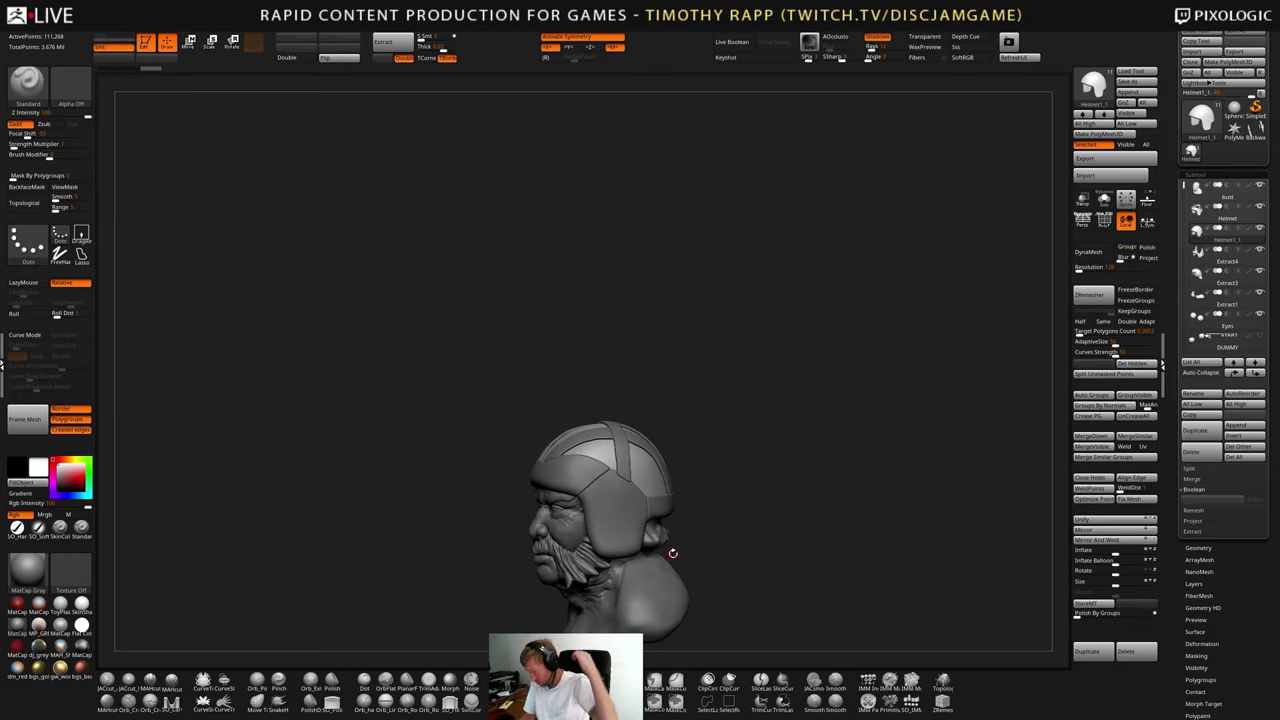
pyautogui.moveTo(673, 553); pyautogui.dragTo(876, 538)
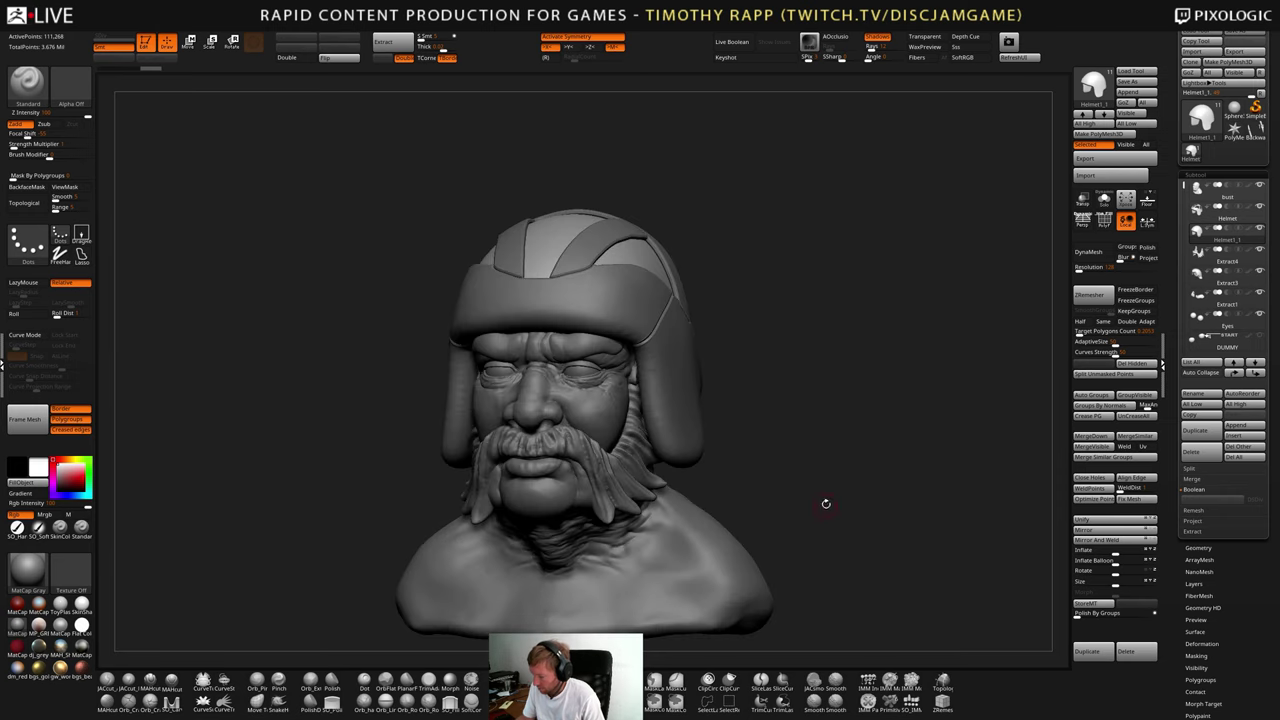
pyautogui.keyDown('alt'); pyautogui.moveTo(826, 503); pyautogui.dragTo(818, 580); pyautogui.keyUp('alt')
pyautogui.moveTo(736, 494); pyautogui.dragTo(691, 500)
pyautogui.moveTo(702, 512)
pyautogui.mouseDown(button='right')
pyautogui.moveTo(684, 538)
pyautogui.moveTo(768, 500)
pyautogui.moveTo(731, 560)
pyautogui.moveTo(625, 516)
pyautogui.moveTo(746, 521)
pyautogui.moveTo(849, 409)
pyautogui.moveTo(895, 487)
pyautogui.moveTo(835, 482)
pyautogui.moveTo(900, 490)
pyautogui.moveTo(898, 410)
pyautogui.moveTo(945, 412)
pyautogui.mouseUp(button='right')
pyautogui.keyDown('alt'); pyautogui.moveTo(805, 571); pyautogui.dragTo(662, 456, button='right'); pyautogui.keyUp('alt')
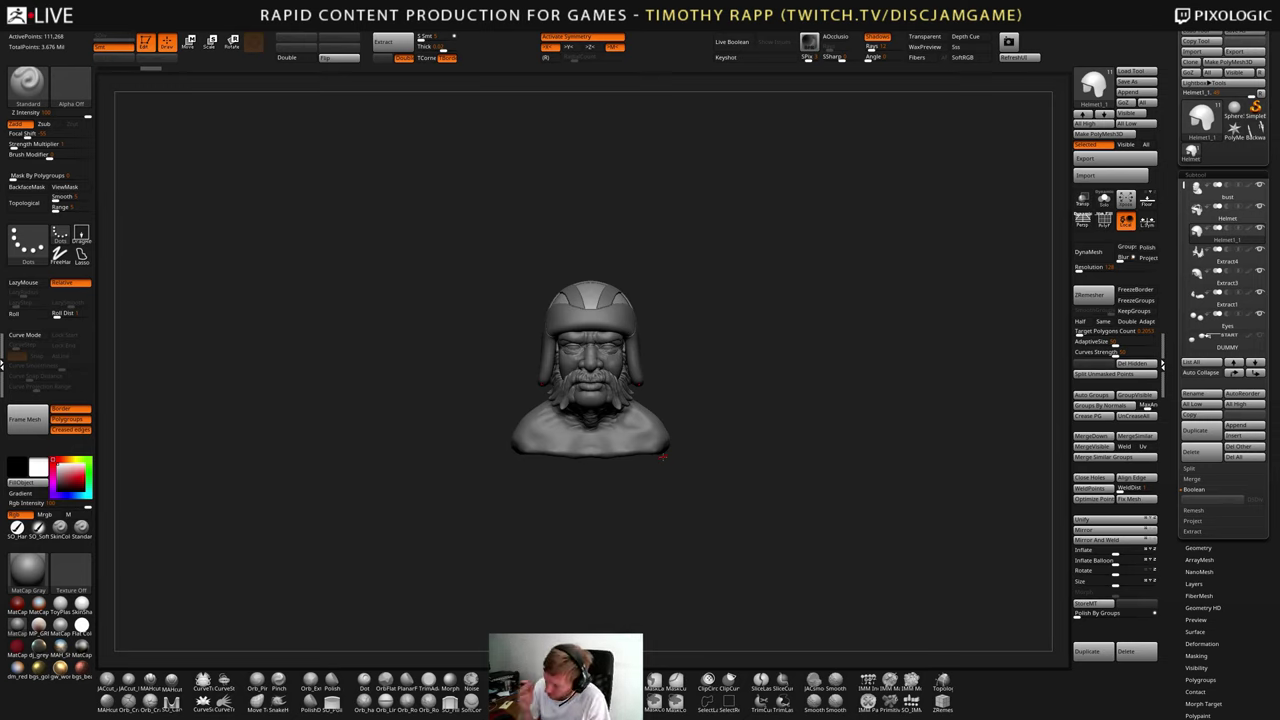
pyautogui.click(1237, 435)
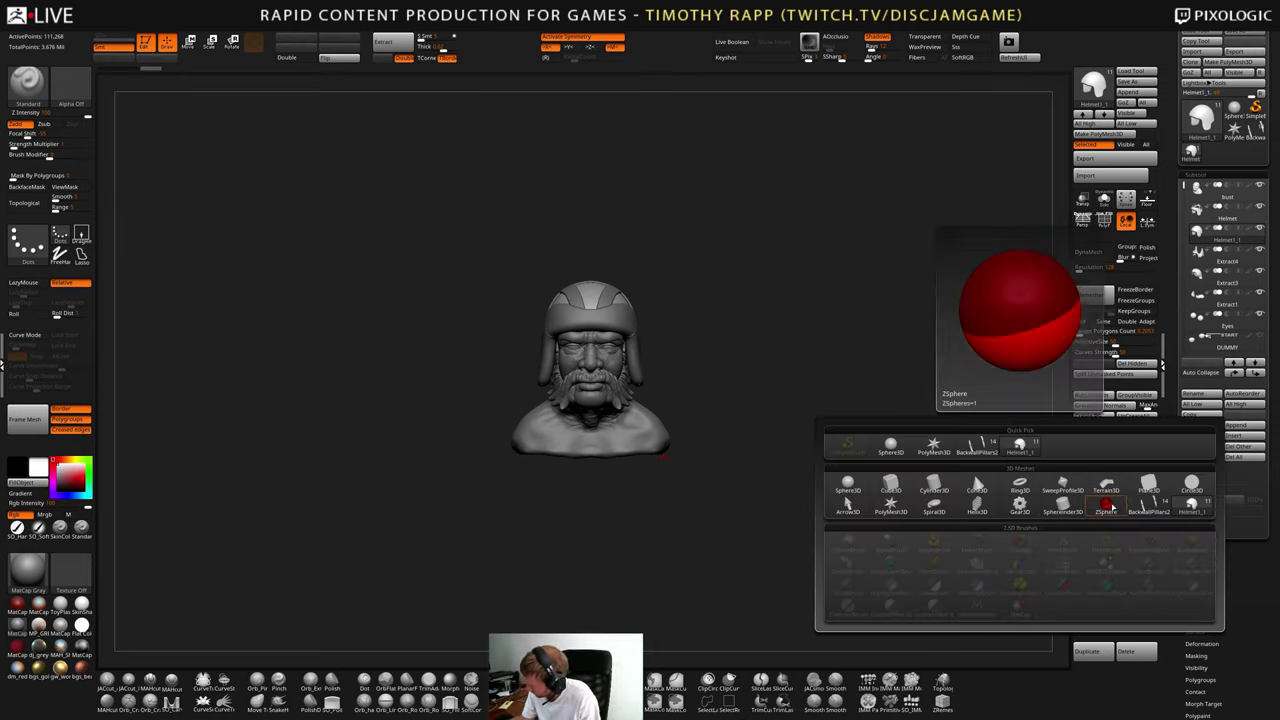
pyautogui.click(1107, 507)
pyautogui.moveTo(763, 511); pyautogui.dragTo(718, 497)
pyautogui.moveTo(1188, 186); pyautogui.dragTo(1187, 280)
pyautogui.click(1205, 298)
# - Turn on transparency and X symmetry, and move the ZSphere straight down to just below the bust
pyautogui.moveTo(740, 517); pyautogui.dragTo(785, 438)
pyautogui.click(1087, 206)
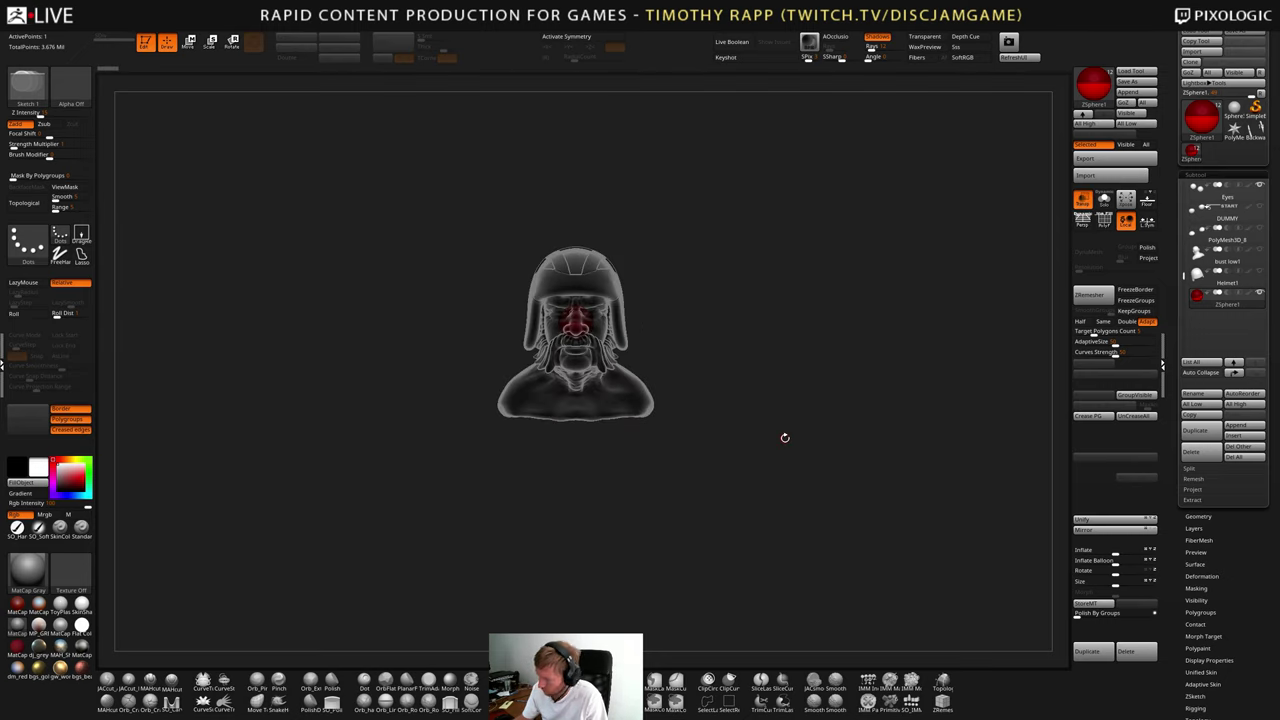
pyautogui.press('w')
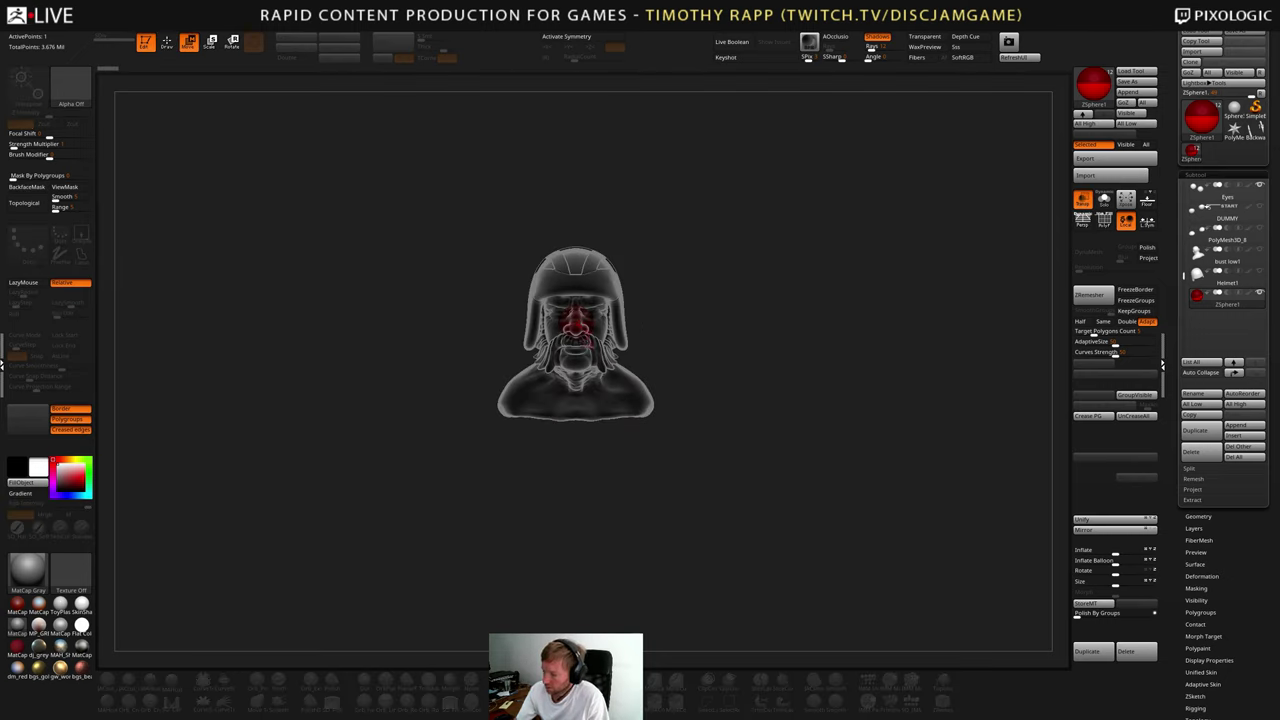
pyautogui.press('x')
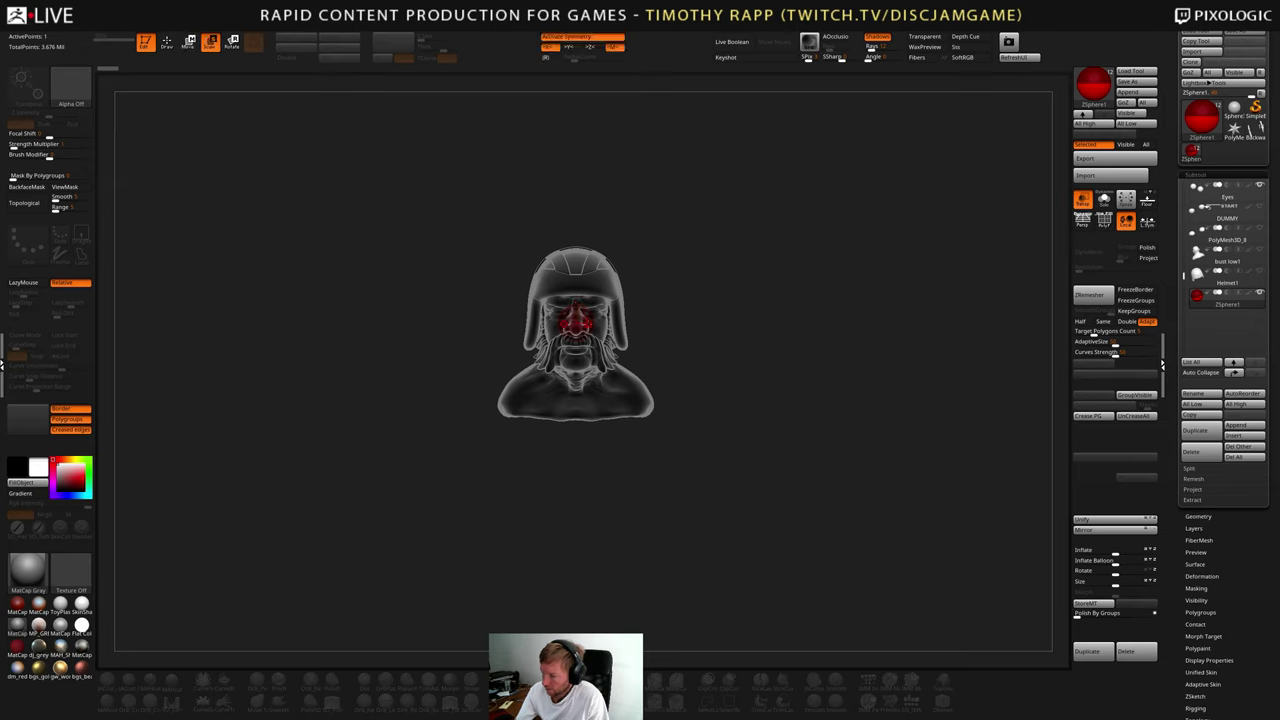
pyautogui.moveTo(576, 335); pyautogui.dragTo(576, 449)
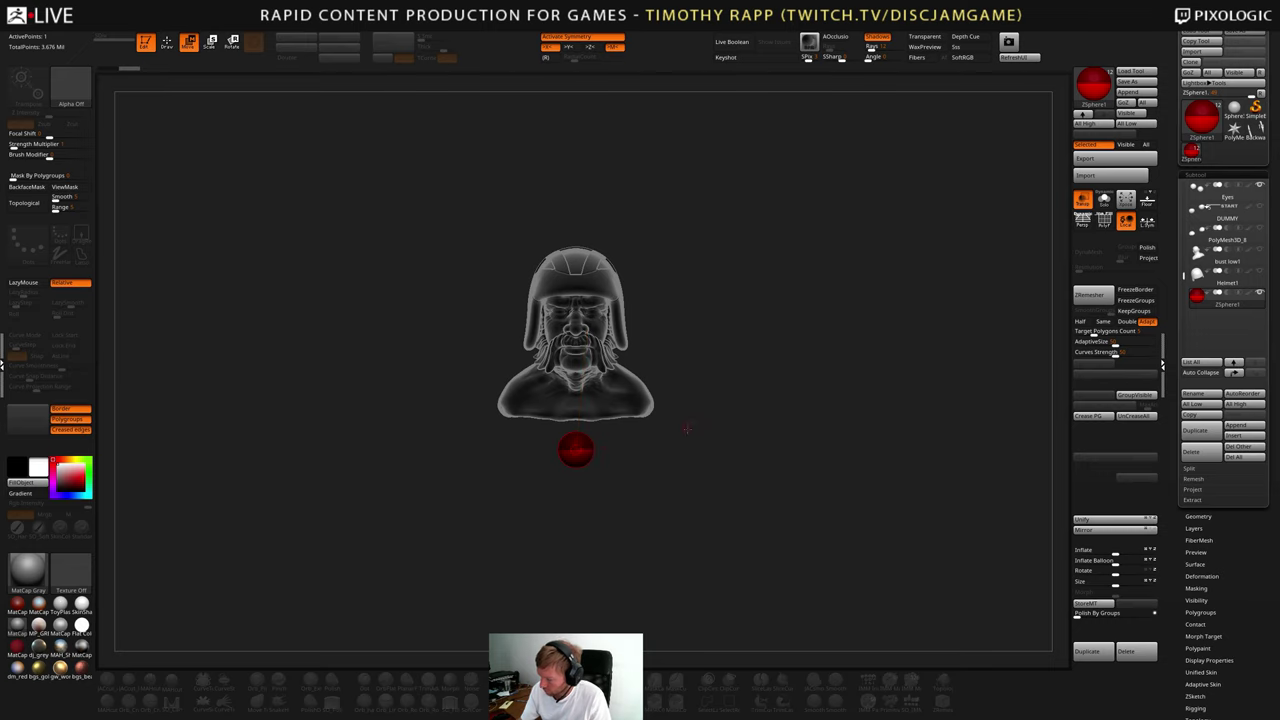
pyautogui.moveTo(582, 459); pyautogui.dragTo(612, 438)
# - Add a mirrored pair of ZSpheres to the root sphere, pull them out toward the shoulders, and enlarge the root
pyautogui.moveTo(722, 434)
pyautogui.keyDown('alt'); pyautogui.mouseDown()
pyautogui.moveTo(711, 455)
pyautogui.moveTo(700, 425)
pyautogui.mouseUp(); pyautogui.keyUp('alt')
pyautogui.keyDown('alt'); pyautogui.moveTo(700, 425); pyautogui.dragTo(682, 532); pyautogui.keyUp('alt')
pyautogui.press('q')
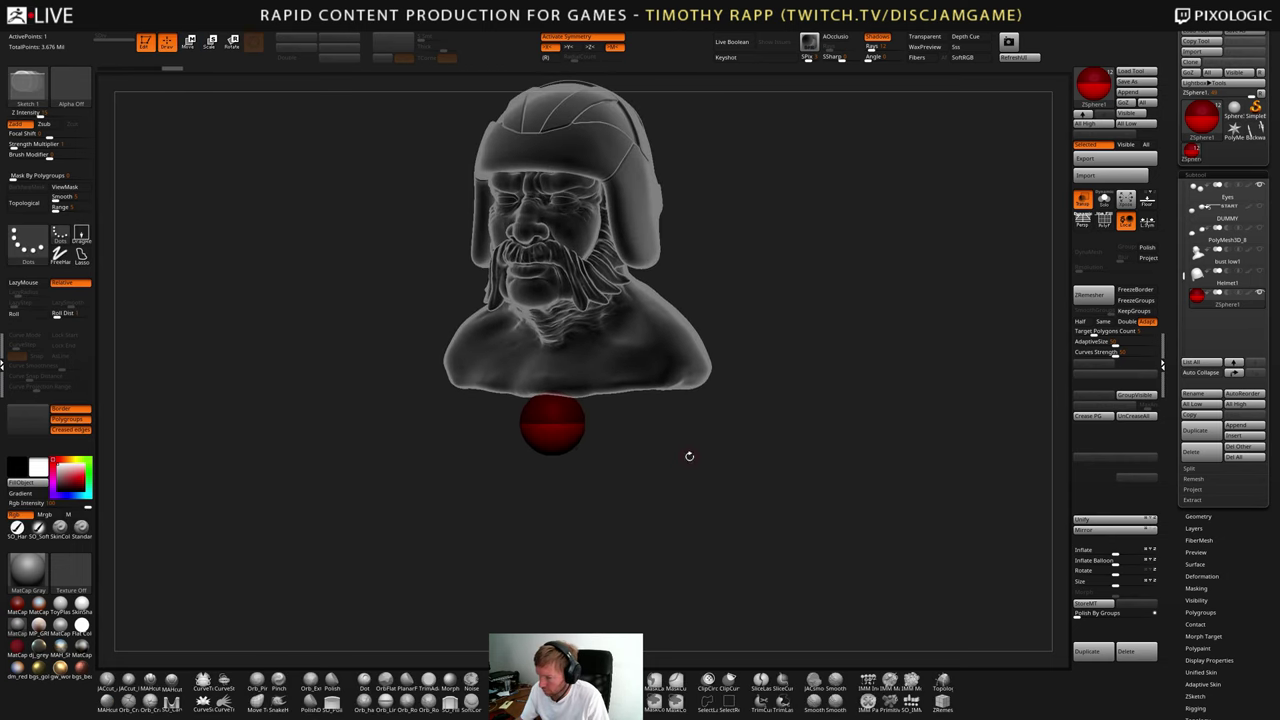
pyautogui.moveTo(675, 406); pyautogui.dragTo(612, 438)
pyautogui.moveTo(612, 438)
pyautogui.keyDown('alt'); pyautogui.mouseDown()
pyautogui.moveTo(622, 545)
pyautogui.moveTo(626, 525)
pyautogui.moveTo(599, 538)
pyautogui.mouseUp(); pyautogui.keyUp('alt')
pyautogui.moveTo(598, 537); pyautogui.dragTo(667, 523, button='right')
pyautogui.press('w')
pyautogui.moveTo(632, 529); pyautogui.dragTo(784, 459)
pyautogui.press('e')
pyautogui.moveTo(559, 530); pyautogui.dragTo(727, 570)
pyautogui.moveTo(727, 570); pyautogui.dragTo(737, 532, button='right')
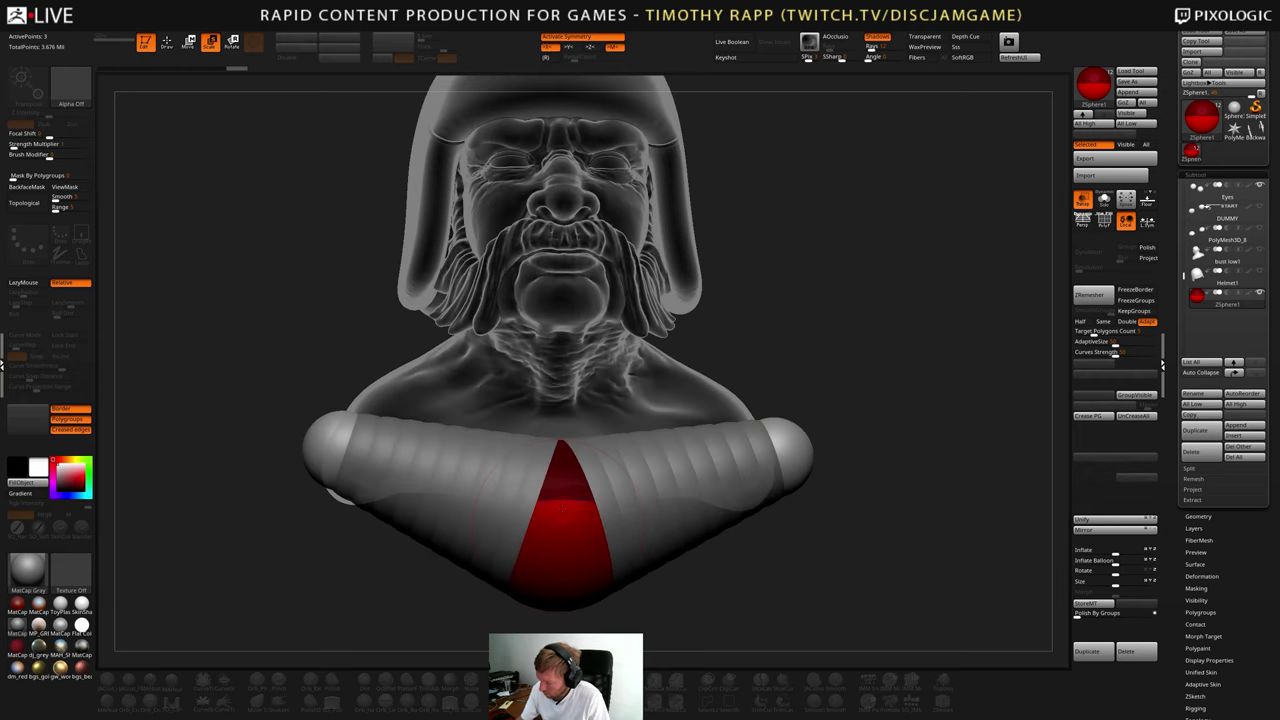
# - Adjust the central chest ZSphere and move the mirrored shoulder ZSpheres slightly inward and up
pyautogui.press('a')
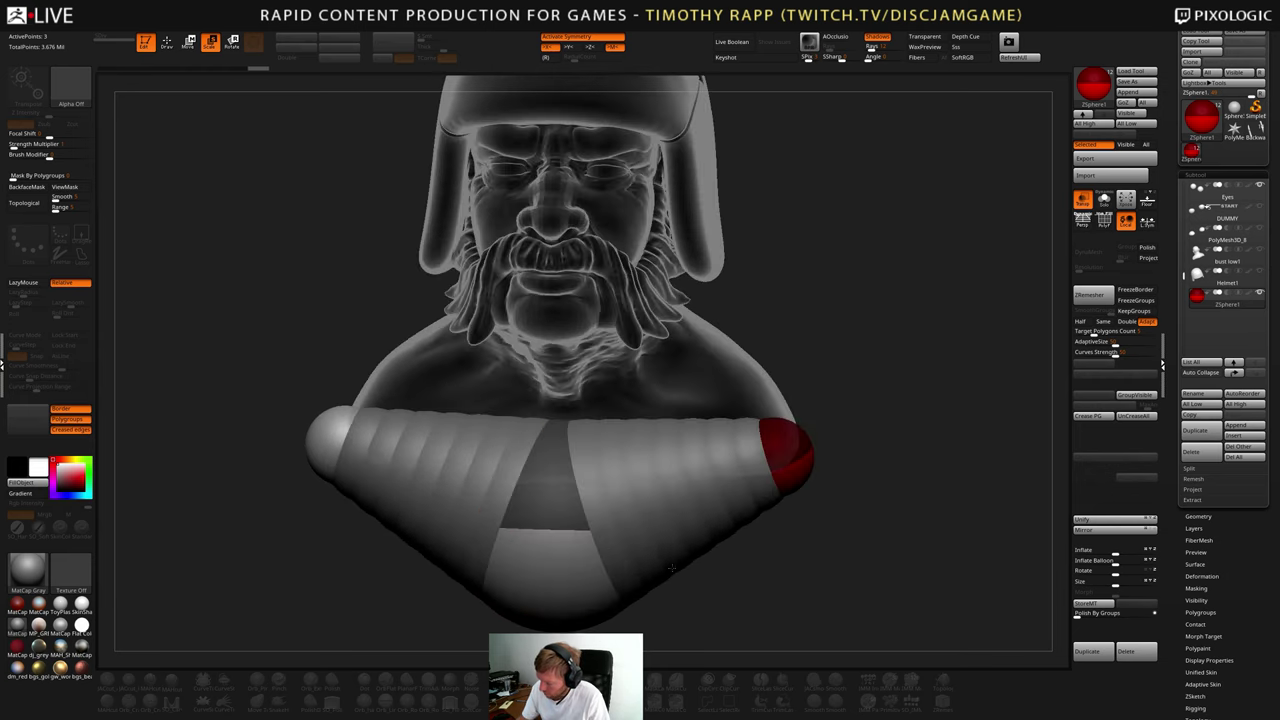
pyautogui.keyDown('ctrl'); pyautogui.moveTo(637, 561); pyautogui.dragTo(660, 526, button='right'); pyautogui.keyUp('ctrl')
pyautogui.press('w')
pyautogui.moveTo(604, 532); pyautogui.dragTo(608, 505)
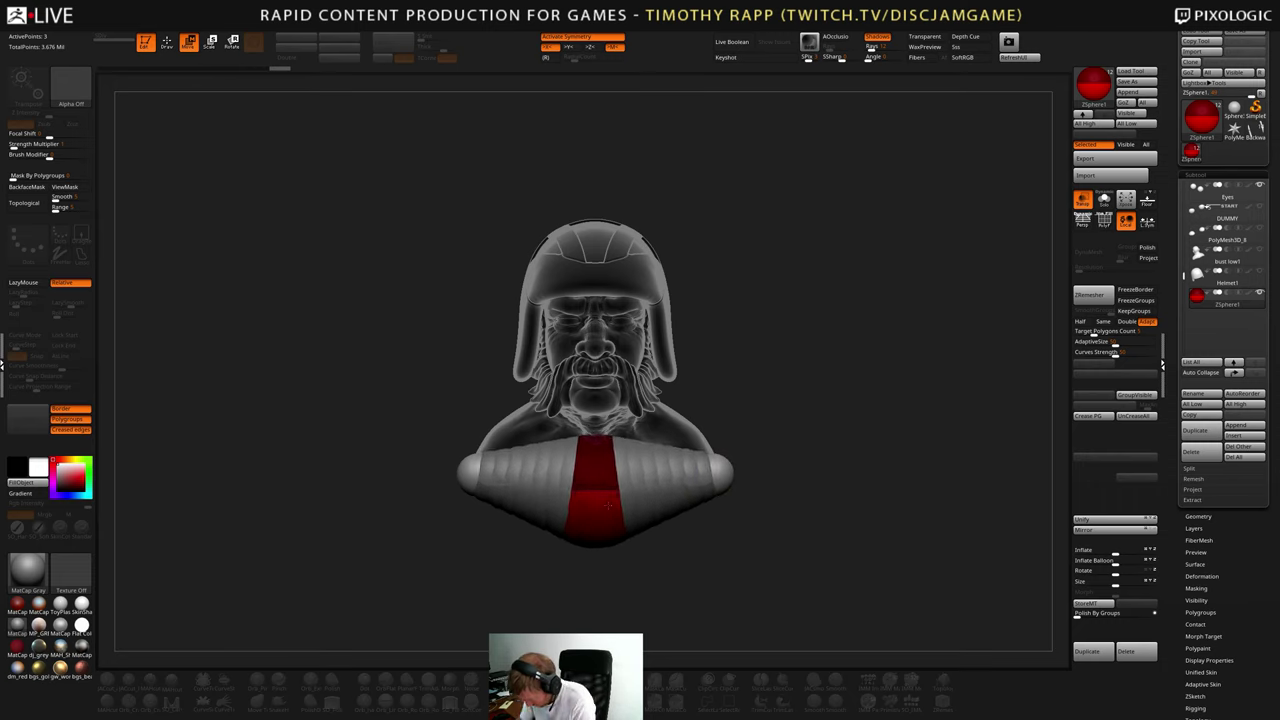
pyautogui.moveTo(727, 478); pyautogui.dragTo(711, 468)
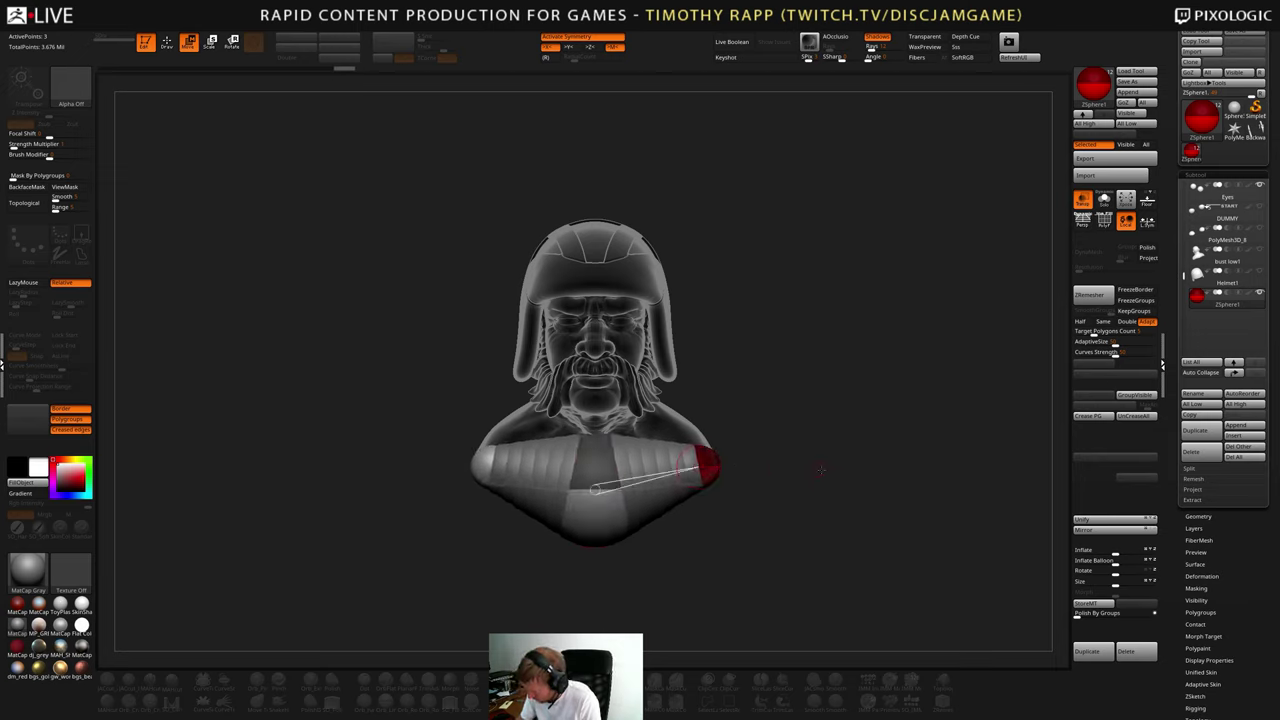
# - Enlarge the mirrored shoulder ZSpheres and place them at the outer edges of the bust's shoulders
pyautogui.keyDown('shift'); pyautogui.moveTo(820, 469); pyautogui.dragTo(814, 506); pyautogui.keyUp('shift')
pyautogui.moveTo(722, 467); pyautogui.dragTo(768, 465)
pyautogui.keyDown('shift'); pyautogui.moveTo(866, 468); pyautogui.dragTo(914, 466); pyautogui.keyUp('shift')
pyautogui.press('e')
pyautogui.moveTo(723, 465)
pyautogui.mouseDown()
pyautogui.moveTo(742, 605)
pyautogui.moveTo(725, 586)
pyautogui.moveTo(728, 596)
pyautogui.mouseUp()
pyautogui.moveTo(745, 527); pyautogui.dragTo(745, 527)
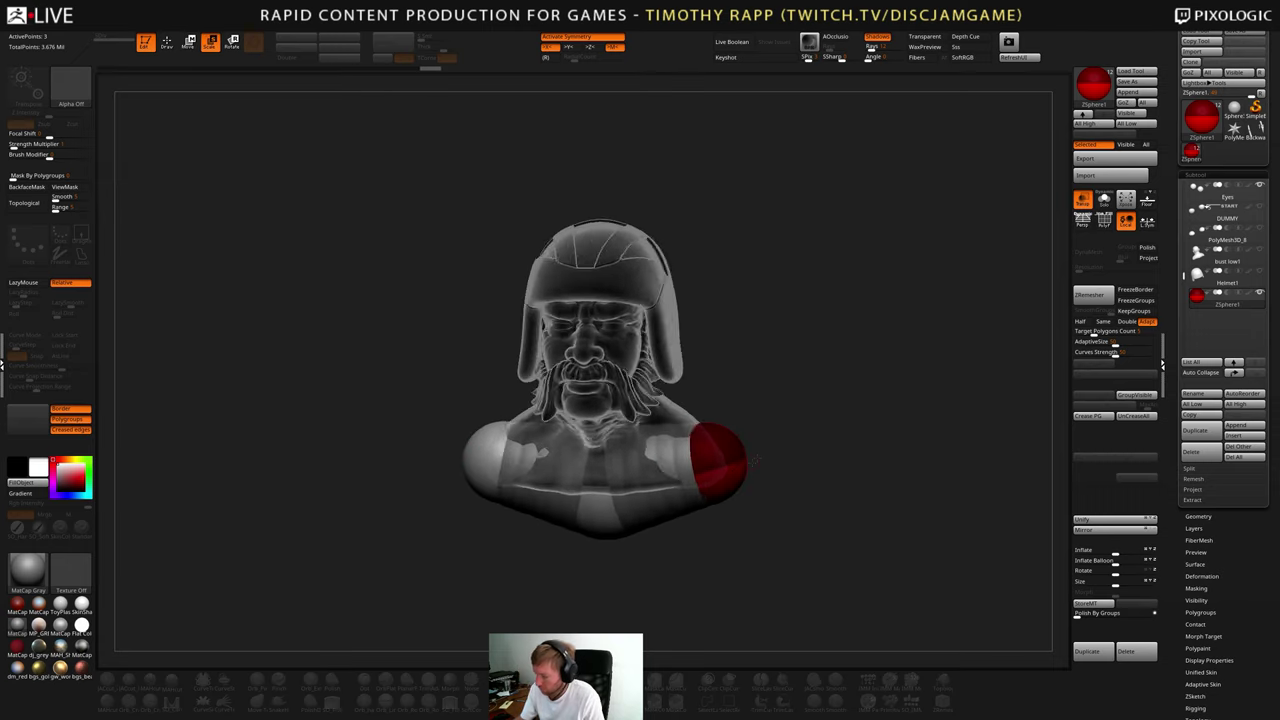
pyautogui.press('w')
pyautogui.moveTo(713, 466); pyautogui.dragTo(717, 468)
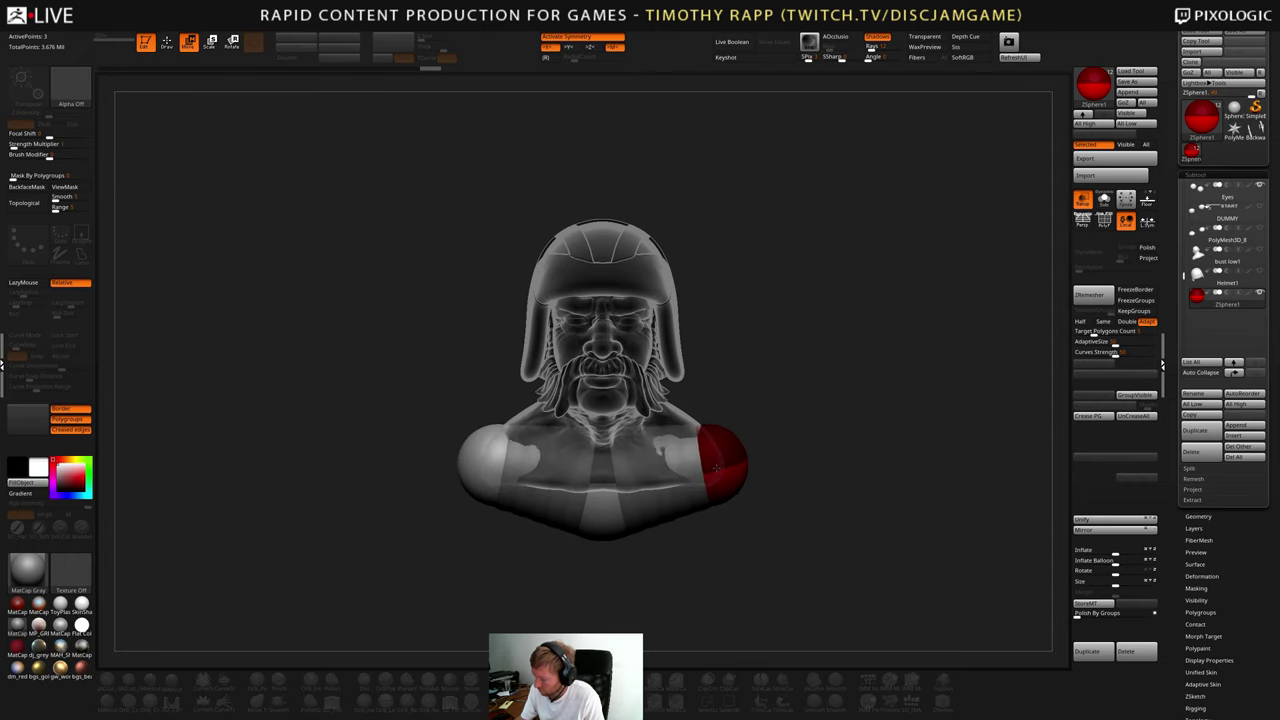
# - Add a ZSphere under the central chest sphere, pull it down for the torso, and enlarge it
pyautogui.click(602, 487)
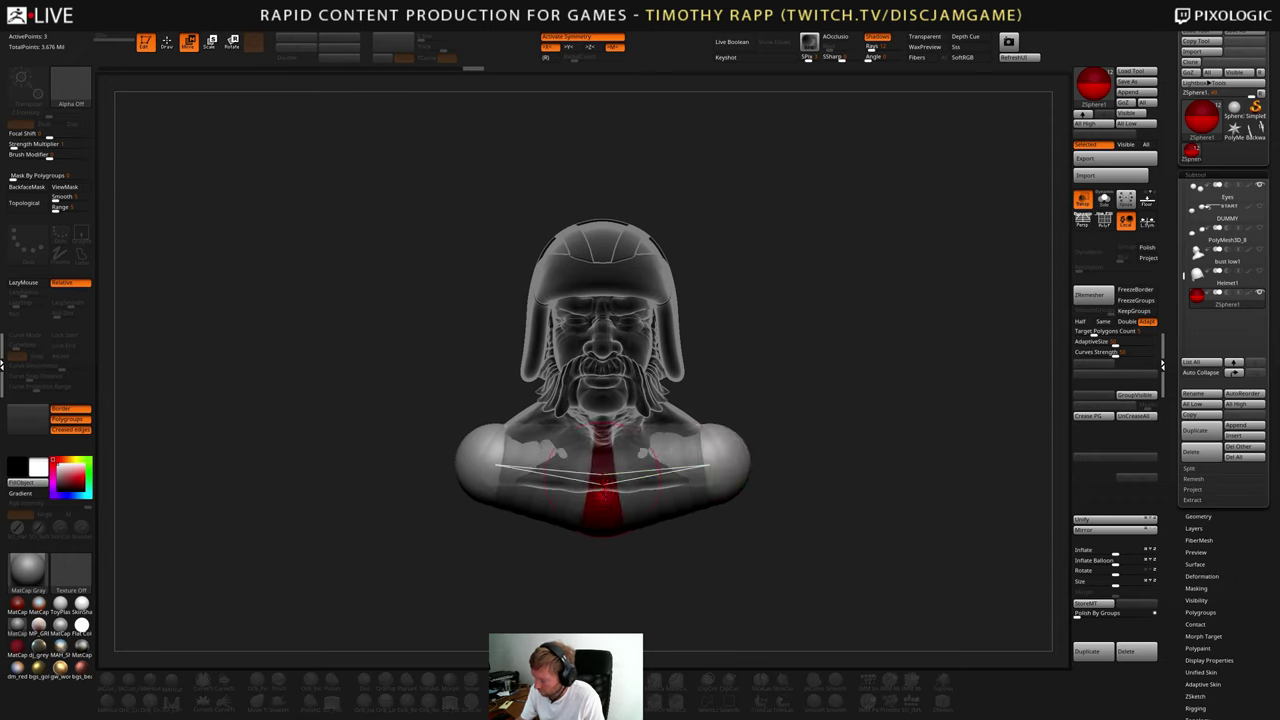
pyautogui.moveTo(624, 598)
pyautogui.mouseDown()
pyautogui.moveTo(622, 540)
pyautogui.moveTo(609, 557)
pyautogui.moveTo(610, 608)
pyautogui.moveTo(645, 580)
pyautogui.moveTo(655, 505)
pyautogui.moveTo(672, 574)
pyautogui.moveTo(740, 614)
pyautogui.mouseUp()
pyautogui.press('q')
pyautogui.press('e')
pyautogui.press('w')
pyautogui.moveTo(606, 517)
pyautogui.mouseDown()
pyautogui.moveTo(606, 491)
pyautogui.moveTo(606, 520)
pyautogui.mouseUp()
pyautogui.moveTo(745, 517); pyautogui.dragTo(679, 514)
pyautogui.moveTo(679, 514); pyautogui.dragTo(677, 516, button='right')
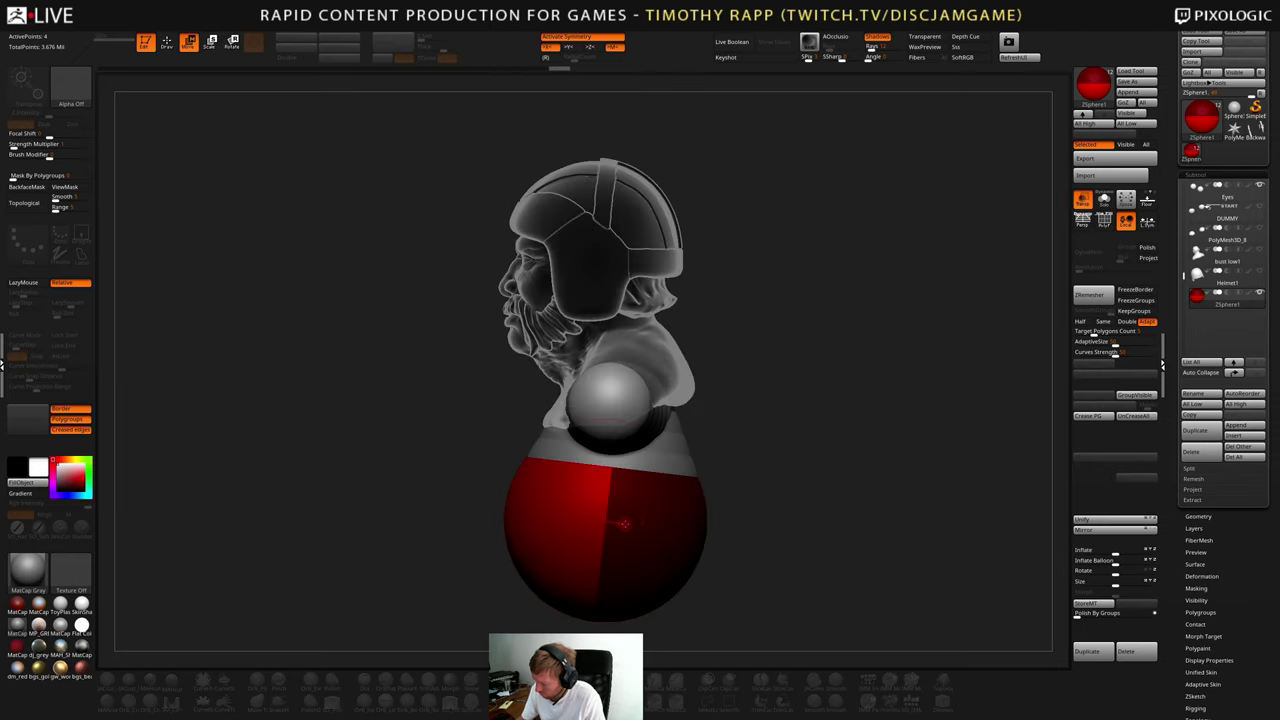
# - Reposition the torso ZSphere beneath the shoulders and extend the chain with another ZSphere for the pelvis
pyautogui.moveTo(624, 522); pyautogui.dragTo(595, 501)
pyautogui.press('e')
pyautogui.press('w')
pyautogui.moveTo(694, 480); pyautogui.dragTo(752, 478)
pyautogui.moveTo(662, 507)
pyautogui.keyDown('alt'); pyautogui.mouseDown()
pyautogui.moveTo(771, 506)
pyautogui.moveTo(726, 514)
pyautogui.moveTo(669, 480)
pyautogui.moveTo(690, 520)
pyautogui.moveTo(740, 440)
pyautogui.mouseUp(); pyautogui.keyUp('alt')
pyautogui.press('a')
pyautogui.press('e')
pyautogui.press('a')
pyautogui.press('q')
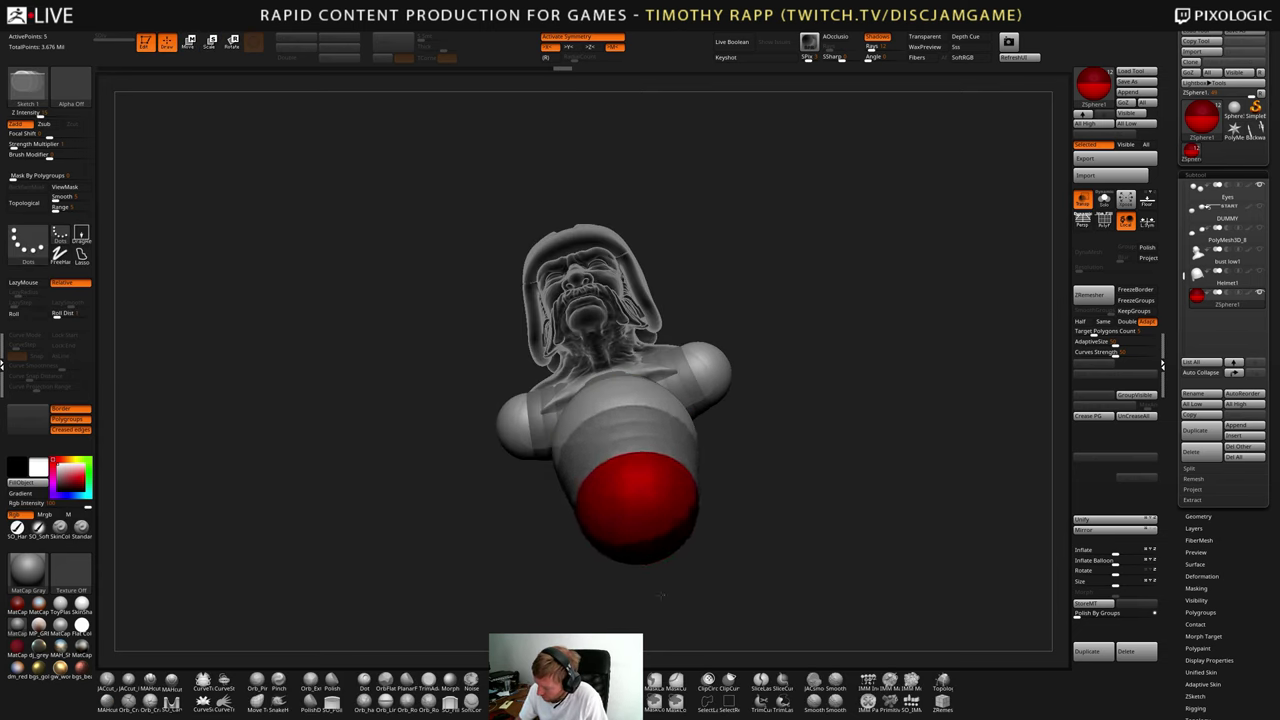
# - Scale up the lowest ZSphere into a large pelvis volume below the torso
pyautogui.moveTo(650, 553)
pyautogui.mouseDown()
pyautogui.moveTo(703, 554)
pyautogui.moveTo(680, 569)
pyautogui.mouseUp()
pyautogui.press('w')
pyautogui.keyDown('alt'); pyautogui.moveTo(712, 526); pyautogui.dragTo(742, 425); pyautogui.keyUp('alt')
pyautogui.press('e')
pyautogui.moveTo(646, 503)
pyautogui.mouseDown()
pyautogui.moveTo(734, 588)
pyautogui.moveTo(698, 565)
pyautogui.moveTo(670, 508)
pyautogui.mouseUp()
pyautogui.press('w')
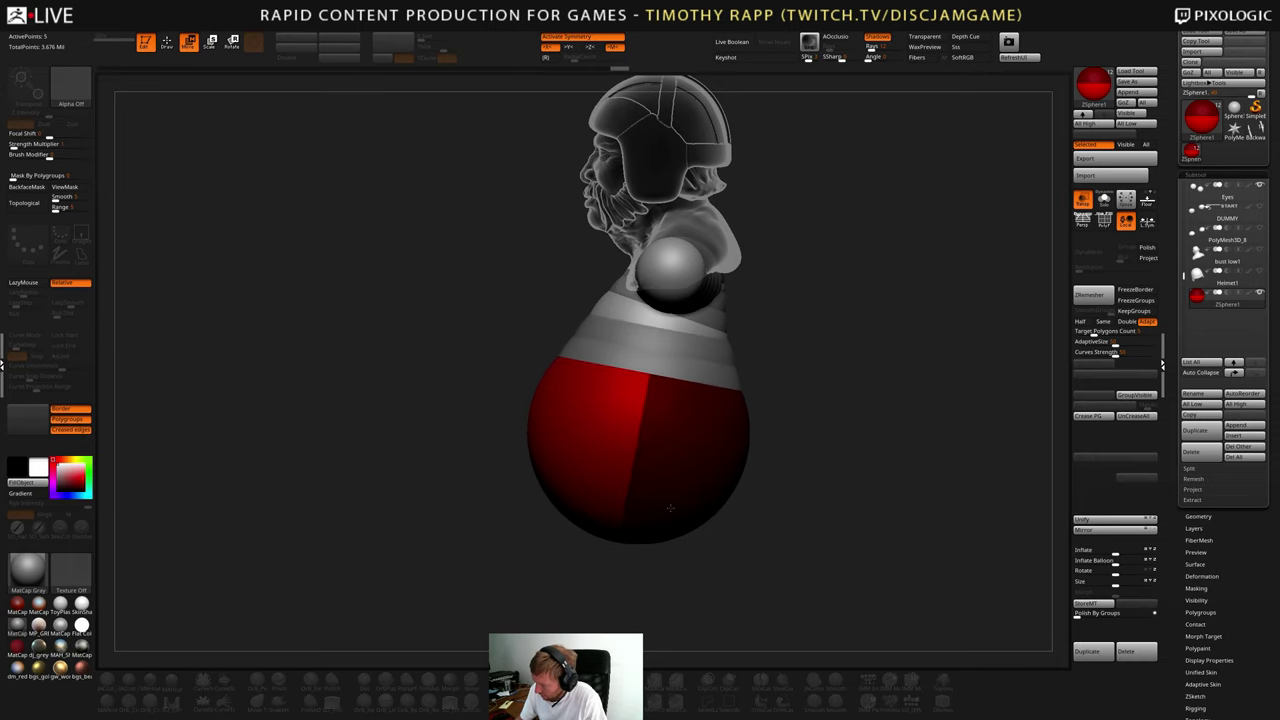
# - Enlarge the middle torso ZSphere, undoing the stray scaling of the pelvis sphere
pyautogui.keyDown('alt'); pyautogui.moveTo(764, 488); pyautogui.dragTo(803, 489); pyautogui.keyUp('alt')
pyautogui.press('e')
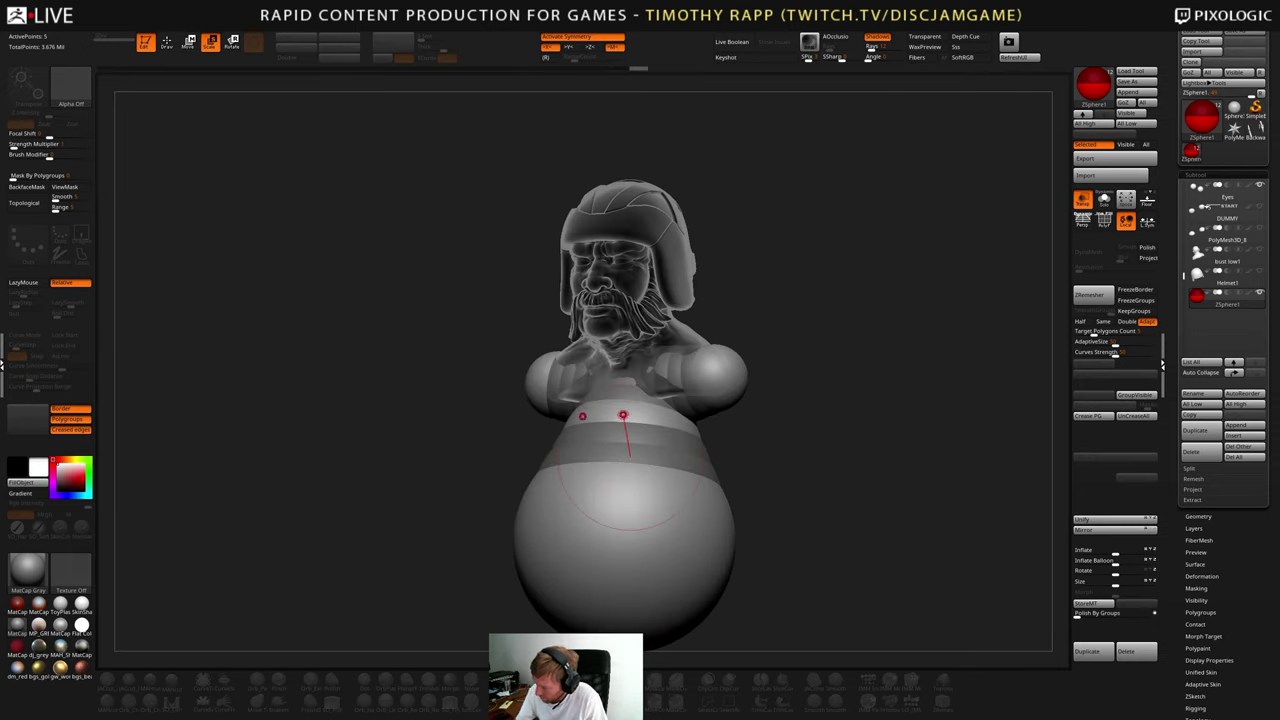
pyautogui.moveTo(634, 412)
pyautogui.mouseDown()
pyautogui.moveTo(631, 401)
pyautogui.moveTo(647, 428)
pyautogui.mouseUp()
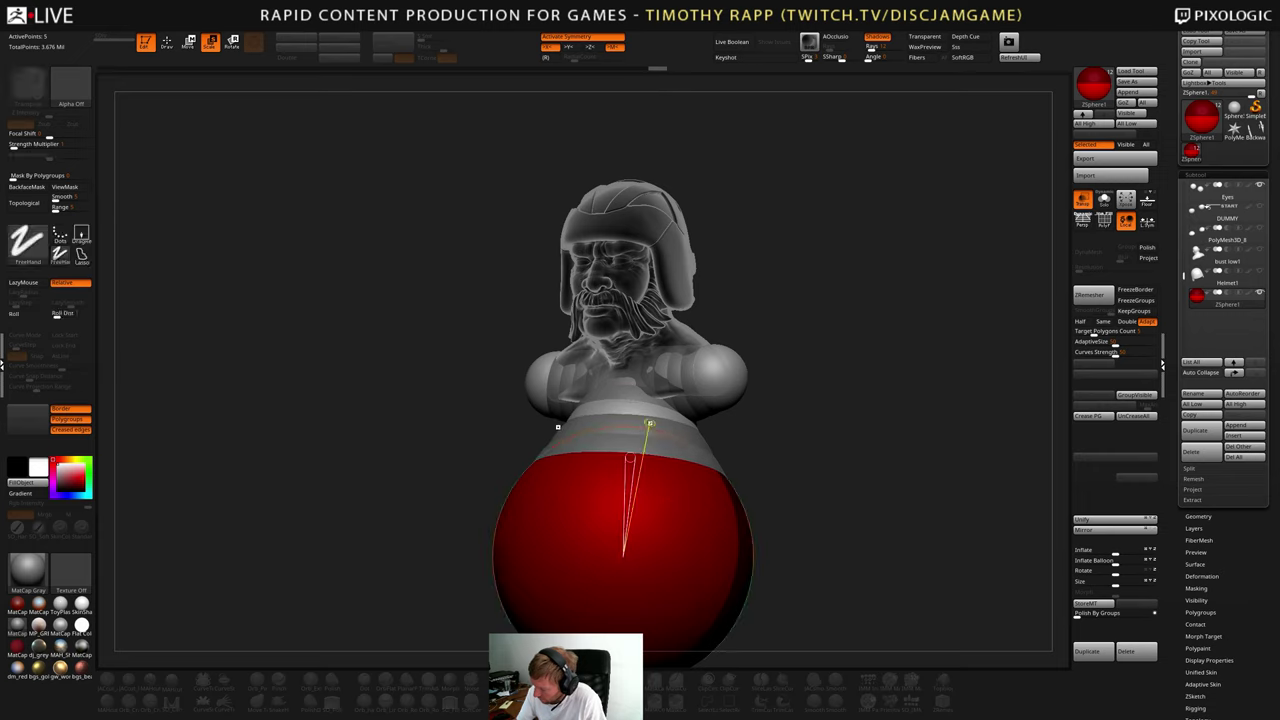
pyautogui.hotkey('ctrl', 'z')
pyautogui.click(633, 414)
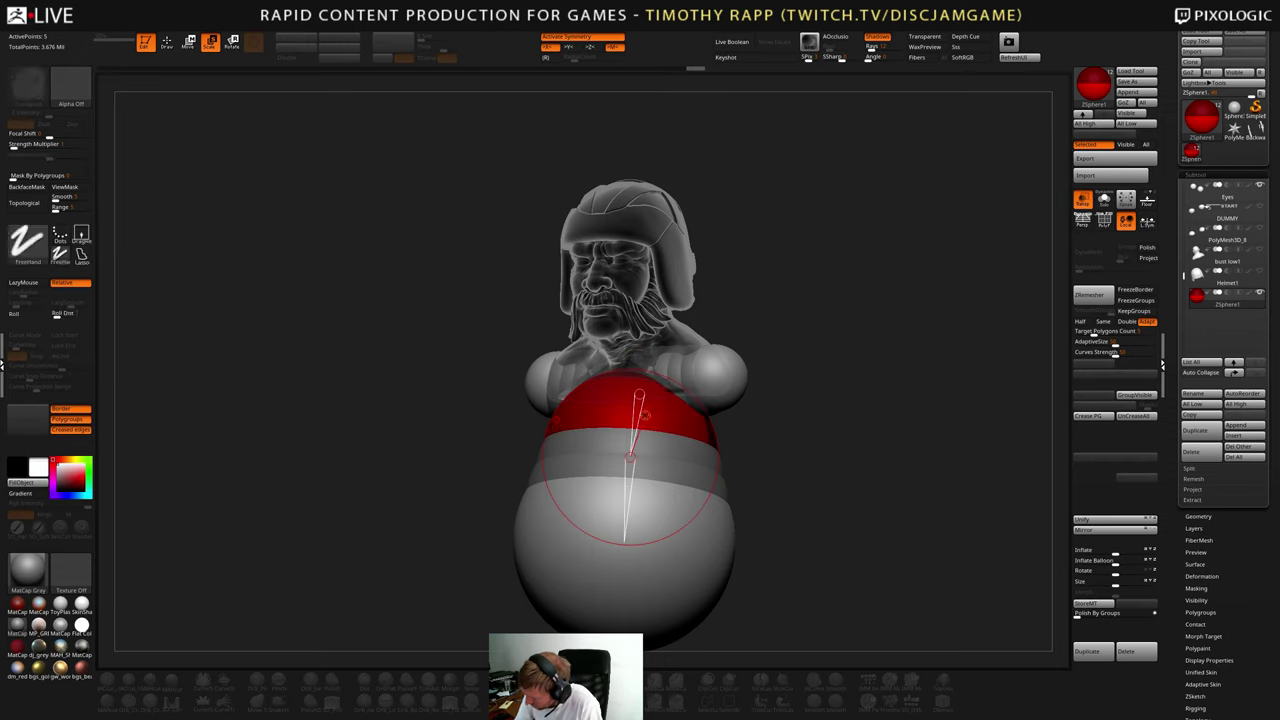
# - Move the belly ZSphere forward and the pelvis ZSphere back in profile, and scale the pelvis down slightly
pyautogui.press('w')
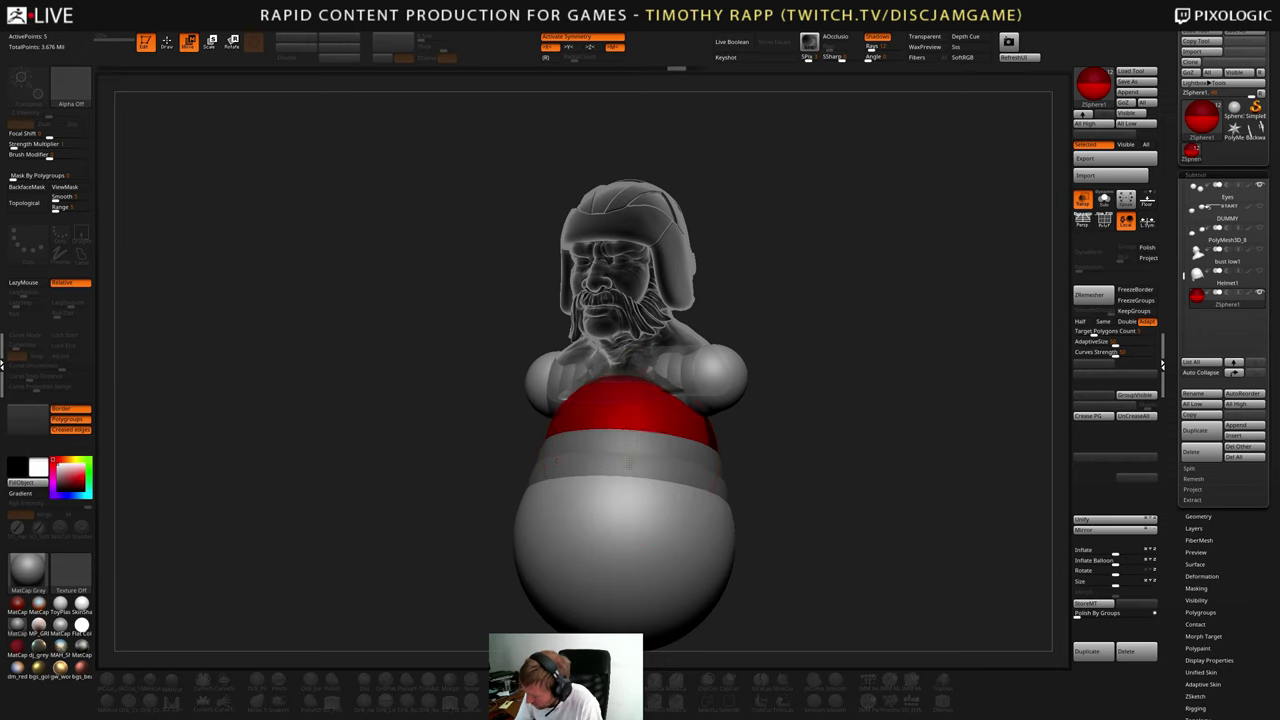
pyautogui.moveTo(628, 472); pyautogui.dragTo(664, 459, button='right')
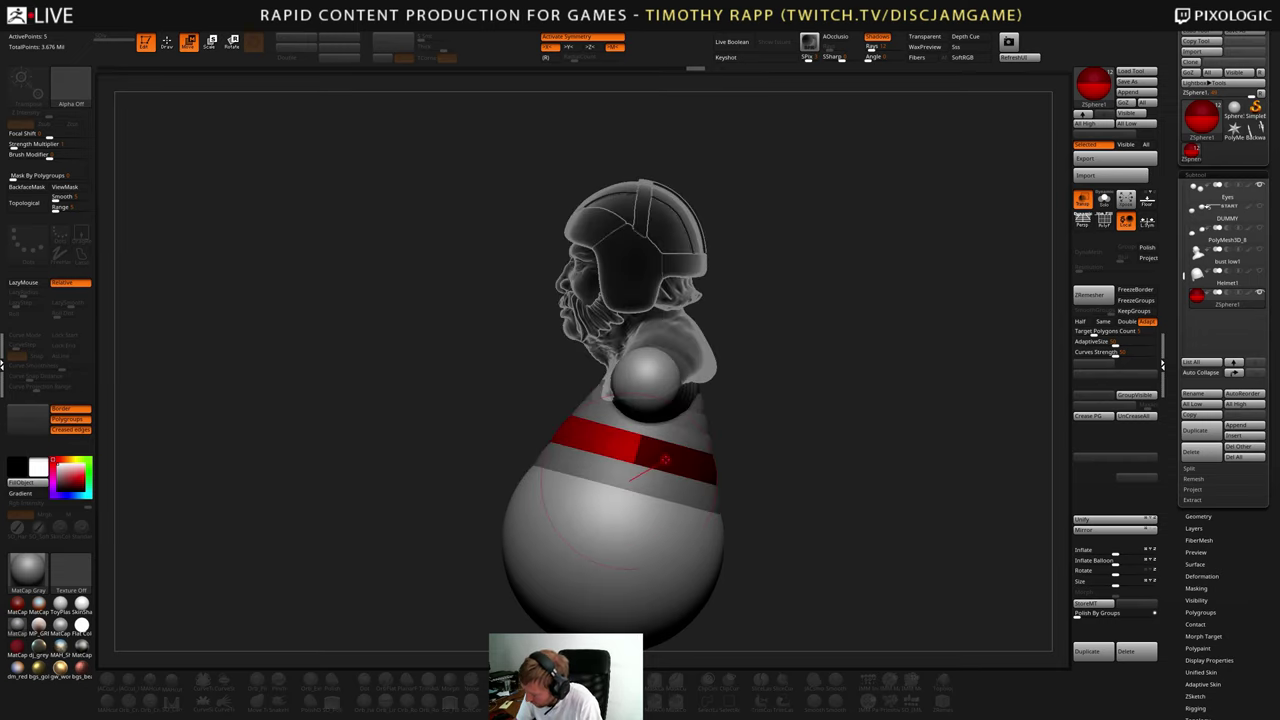
pyautogui.press('a')
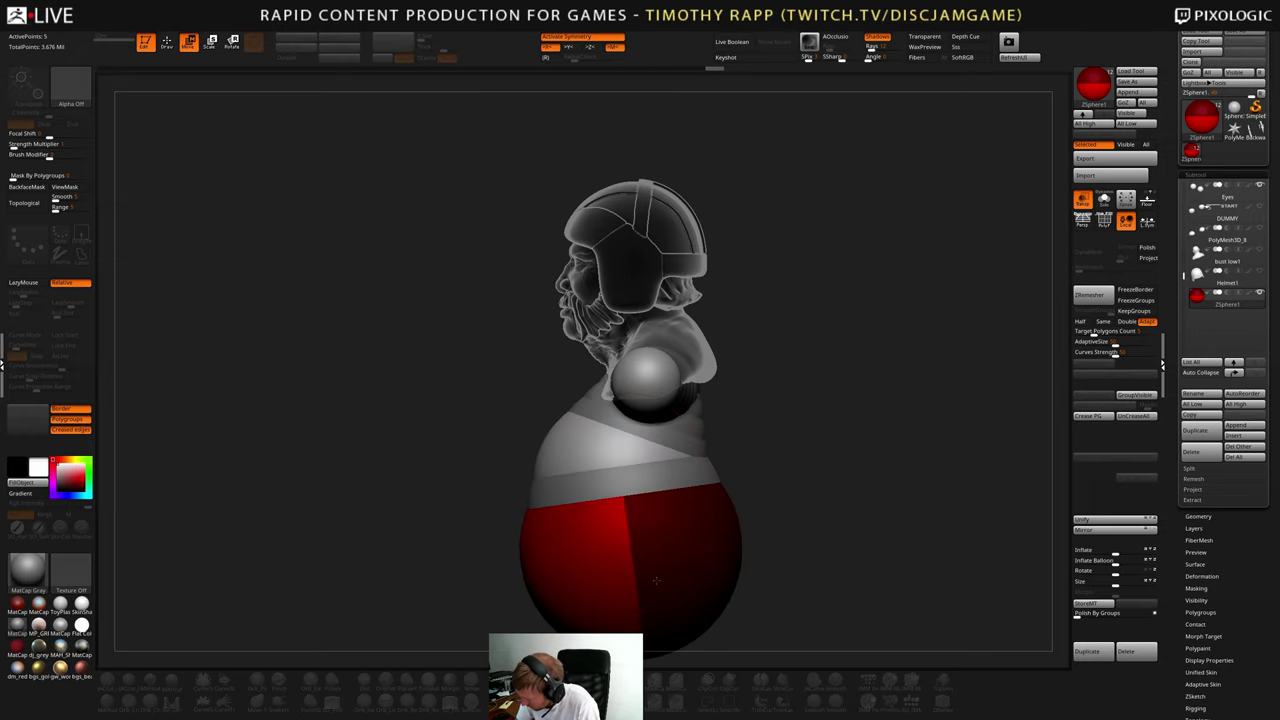
pyautogui.press('e')
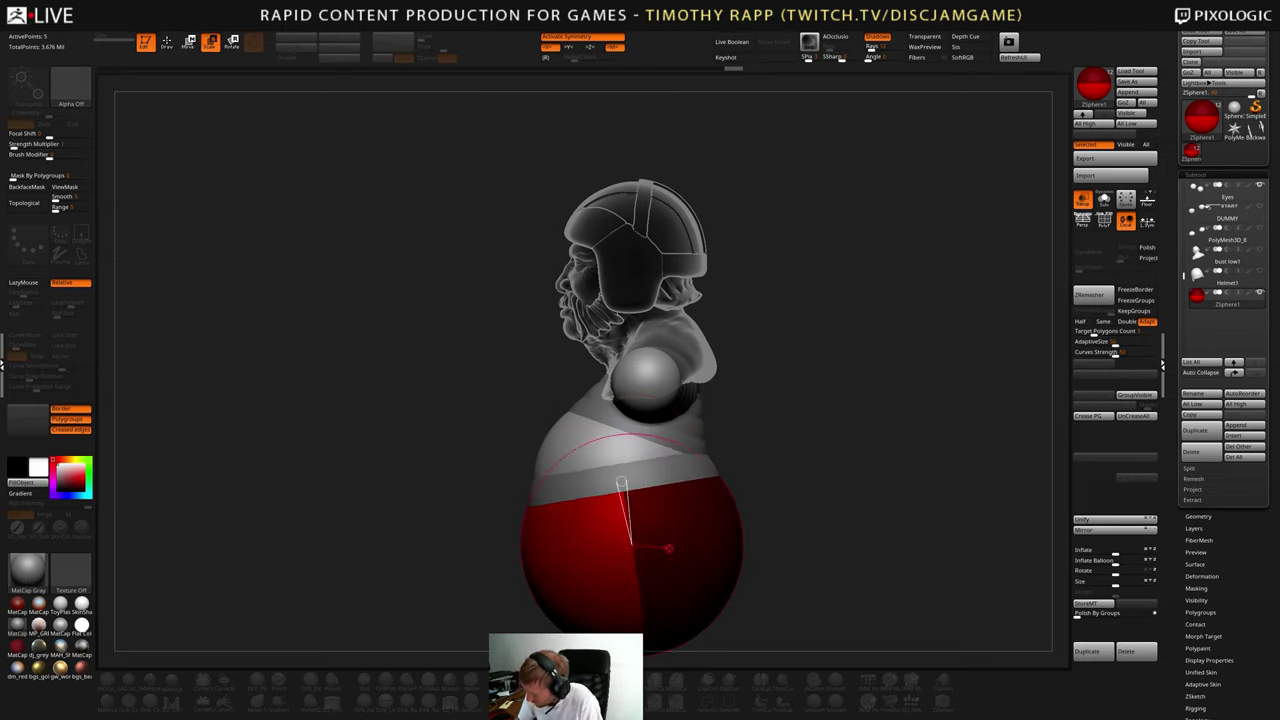
pyautogui.moveTo(632, 550); pyautogui.dragTo(634, 535)
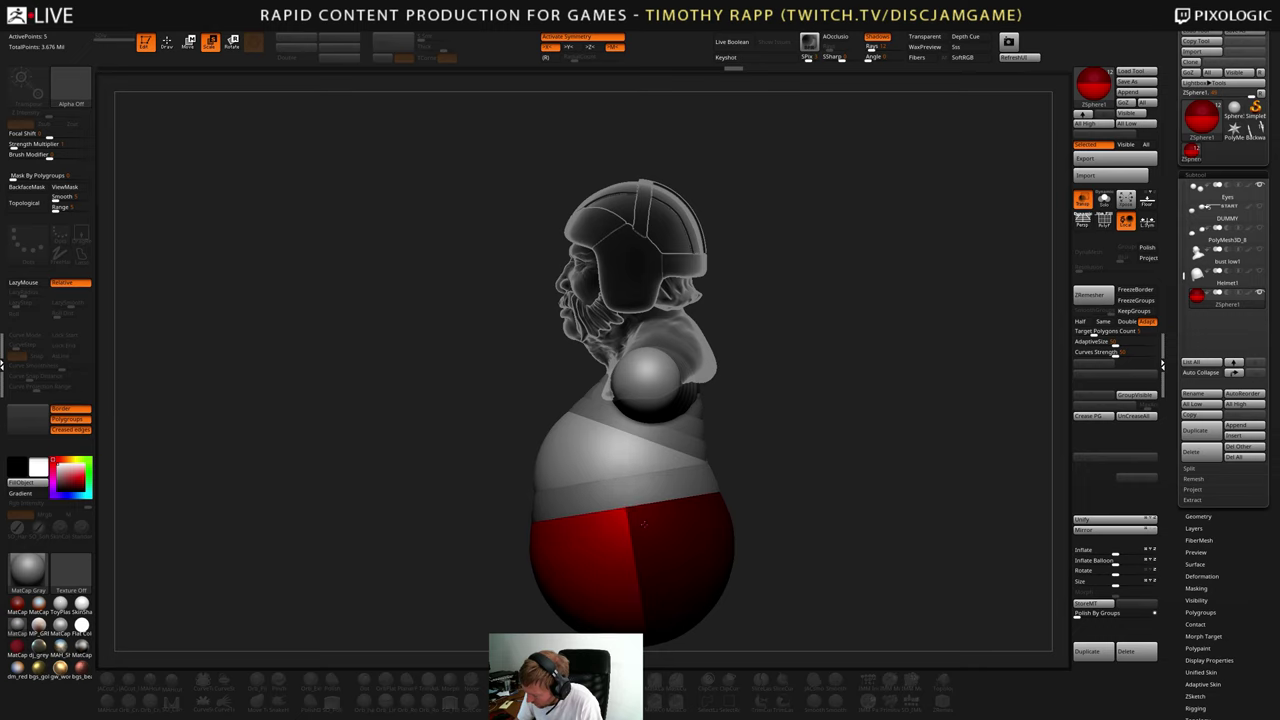
pyautogui.moveTo(643, 524); pyautogui.dragTo(742, 437, button='right')
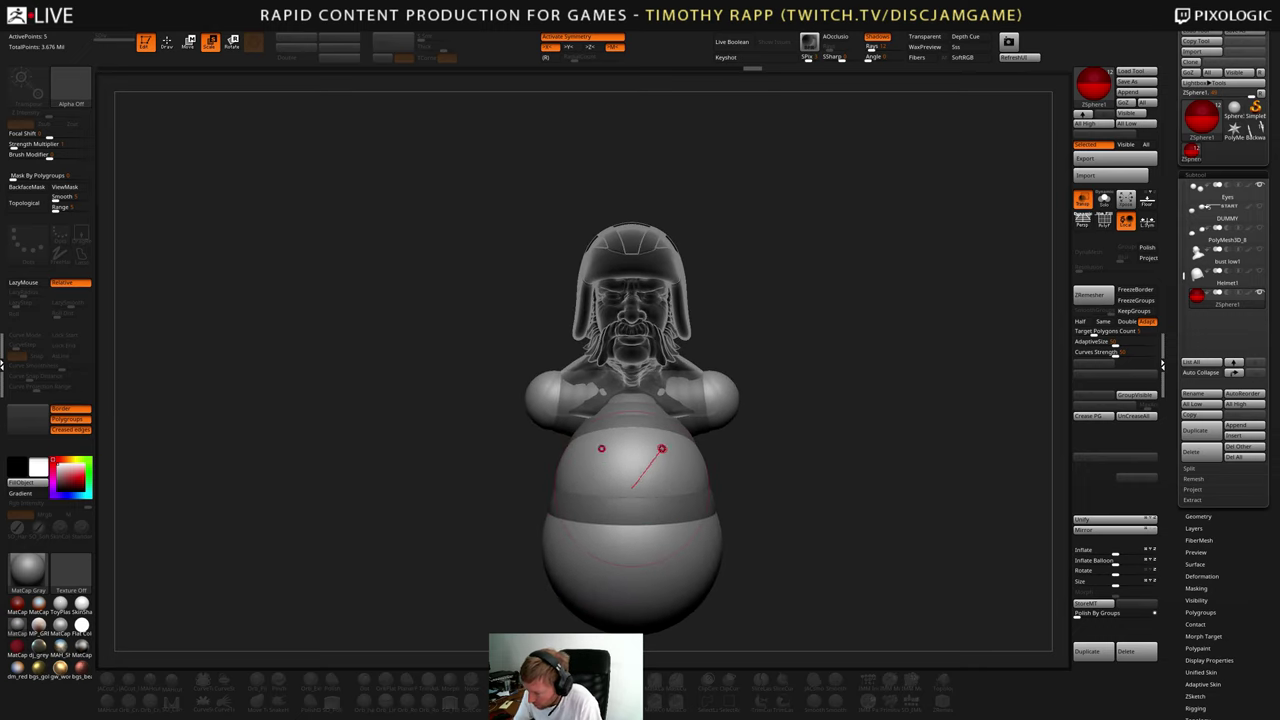
# - Refine the torso's profile curve by repositioning the belly ZSphere to bulge forward over a set-back pelvis
pyautogui.press('w')
pyautogui.moveTo(660, 457); pyautogui.dragTo(560, 461, button='right')
pyautogui.moveTo(630, 465); pyautogui.dragTo(648, 461)
pyautogui.moveTo(648, 461); pyautogui.dragTo(592, 463, button='right')
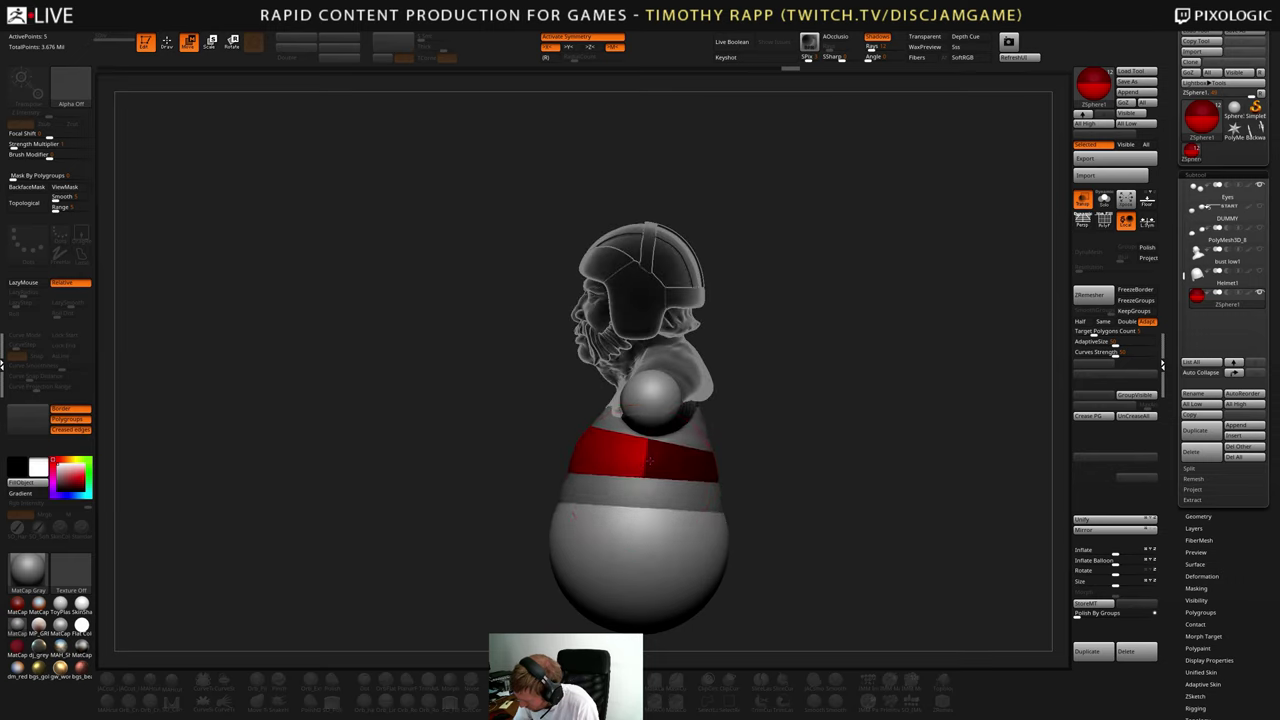
pyautogui.moveTo(661, 563); pyautogui.dragTo(670, 565)
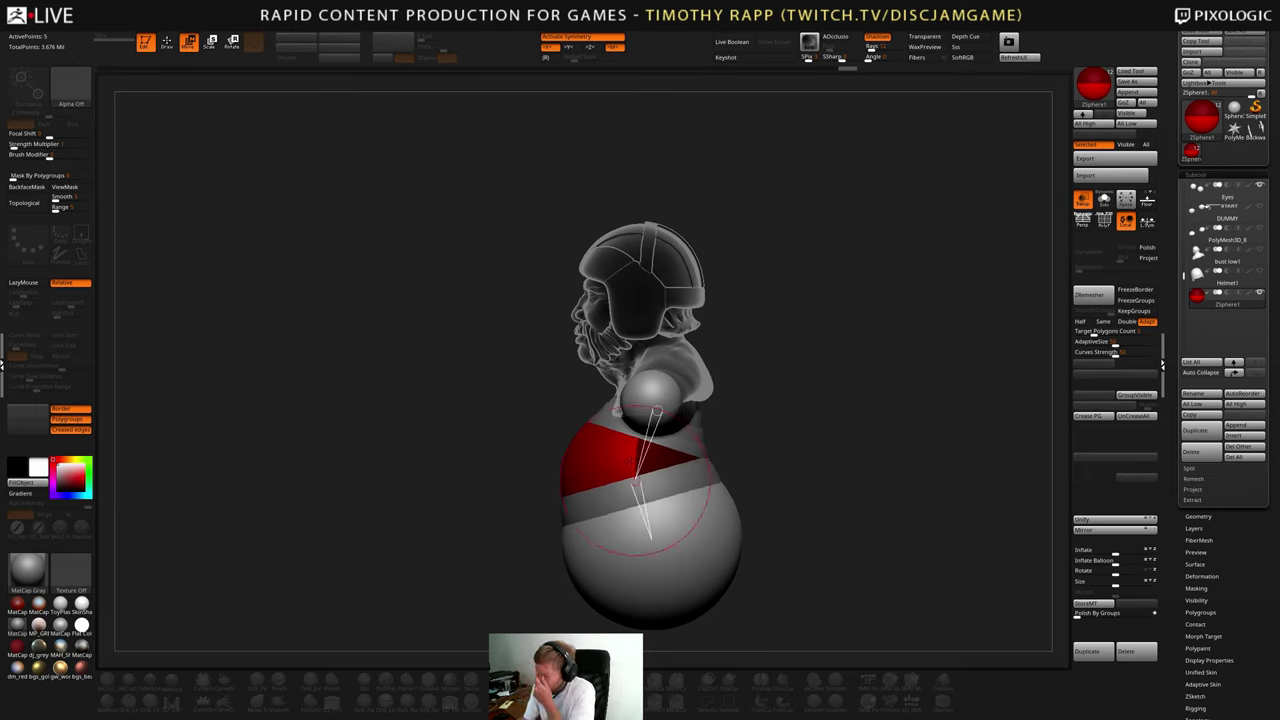
# - Scale the pelvis ZSphere down slightly and move it up towards the belly, adjusting it from the front and side
pyautogui.moveTo(650, 528); pyautogui.dragTo(692, 527, button='right')
pyautogui.moveTo(692, 527); pyautogui.dragTo(795, 466)
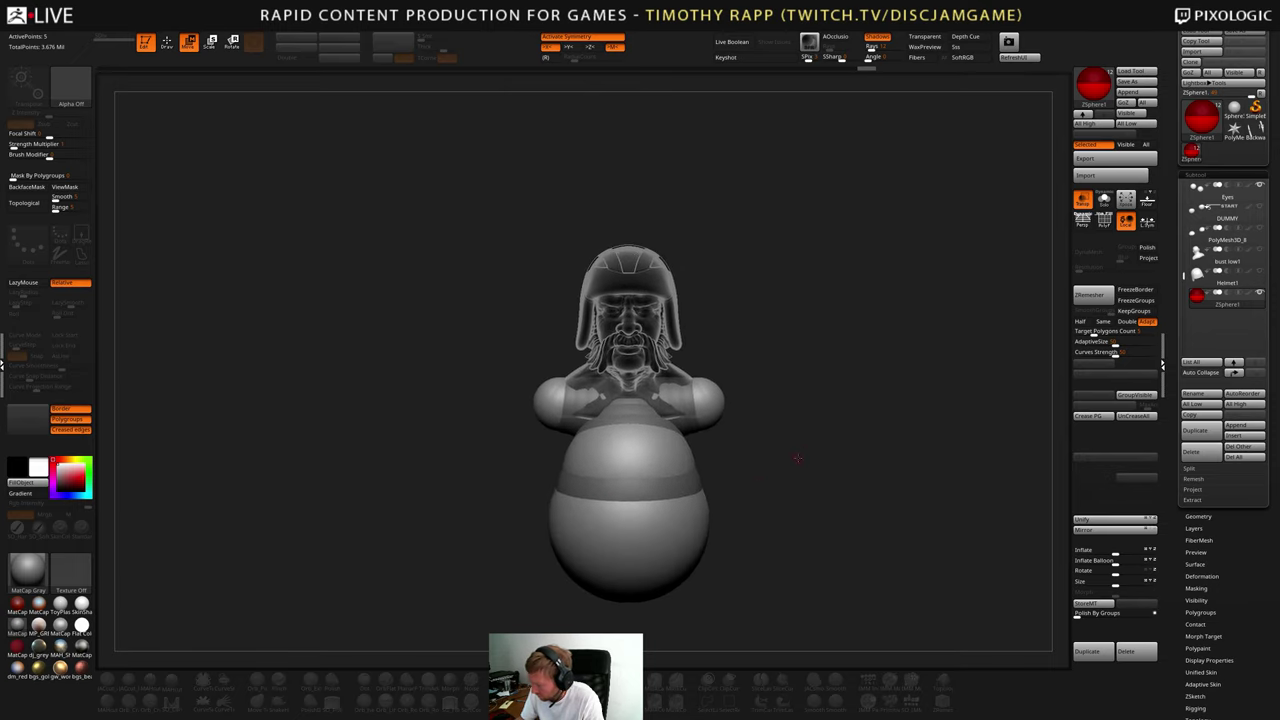
pyautogui.press('e')
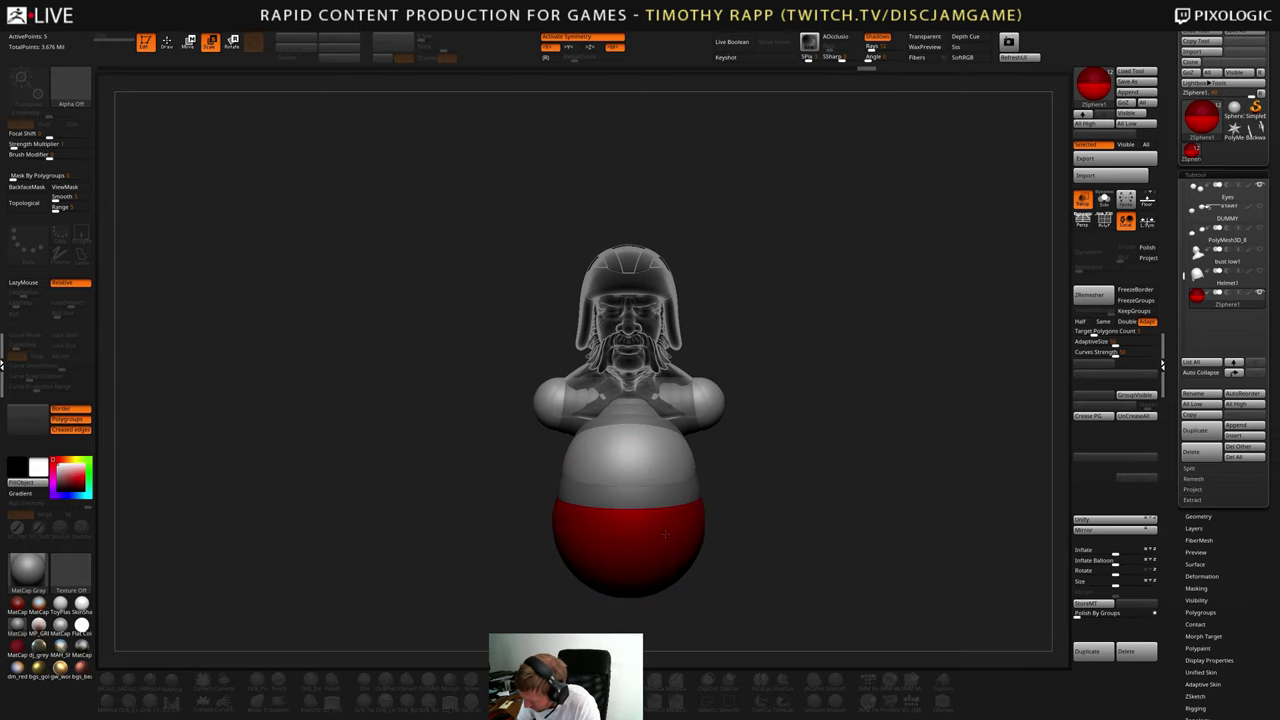
pyautogui.press('w')
pyautogui.moveTo(654, 508); pyautogui.dragTo(651, 498)
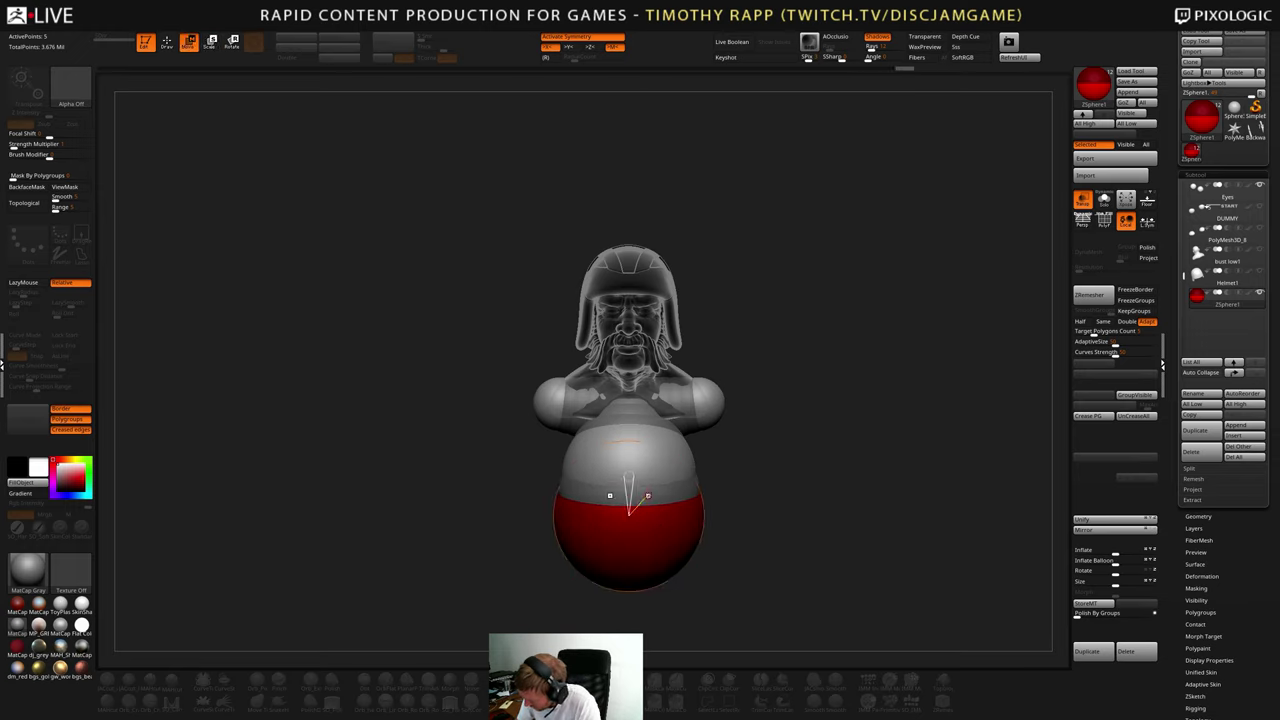
pyautogui.press('e')
pyautogui.moveTo(785, 458); pyautogui.dragTo(642, 446)
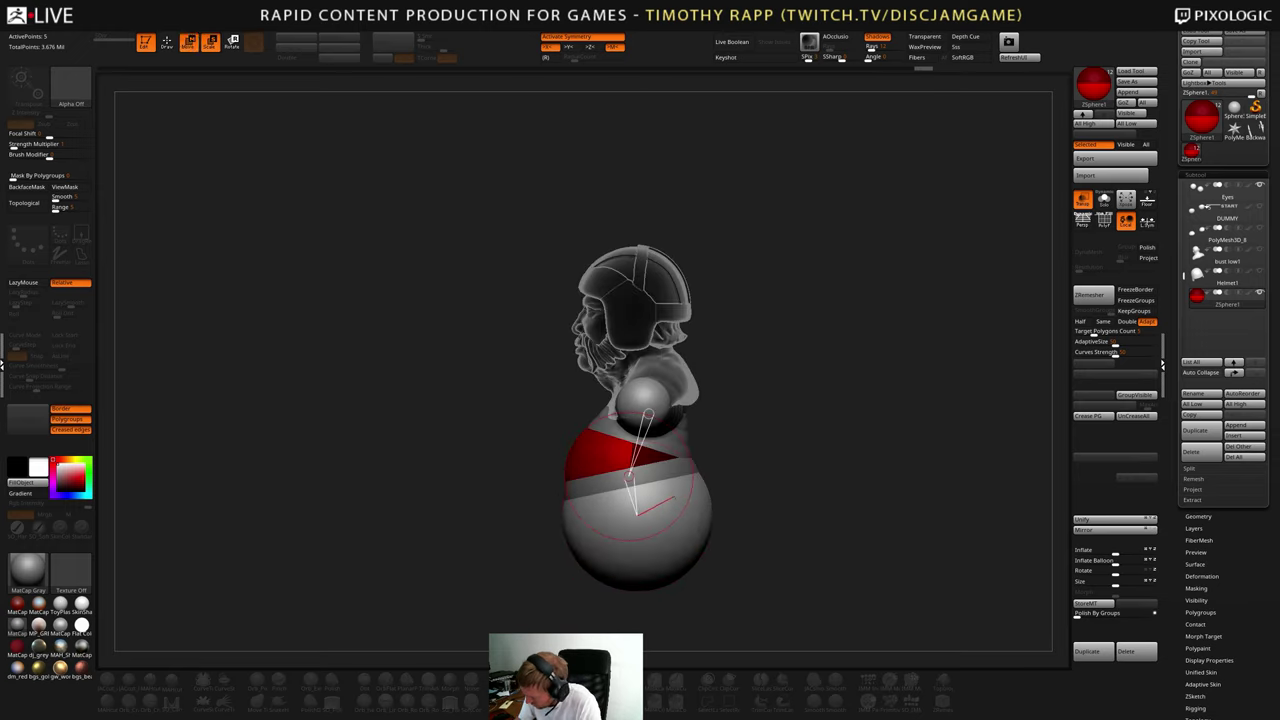
pyautogui.moveTo(646, 529); pyautogui.dragTo(646, 527)
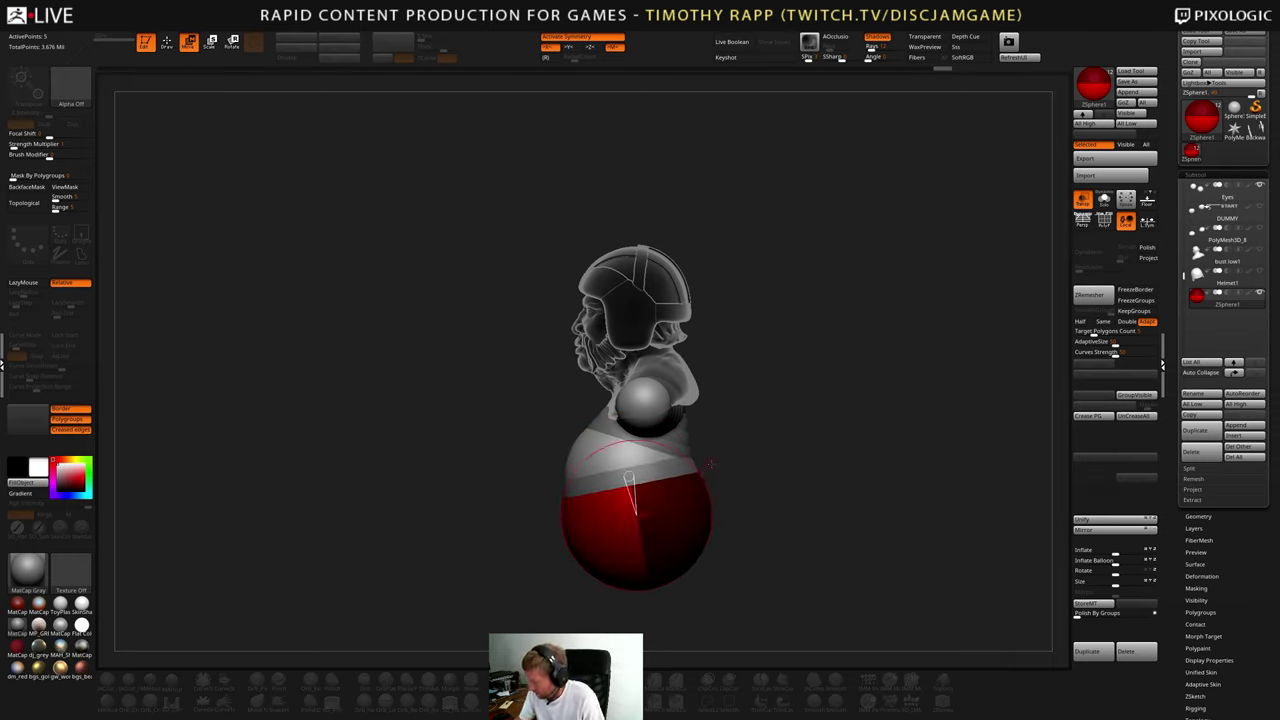
# - Try resizing the chest ZSphere at the base of the neck and undo the change
pyautogui.keyDown('shift'); pyautogui.moveTo(764, 468); pyautogui.dragTo(720, 450); pyautogui.keyUp('shift')
pyautogui.keyDown('alt'); pyautogui.moveTo(720, 450); pyautogui.dragTo(675, 388); pyautogui.keyUp('alt')
pyautogui.press('e')
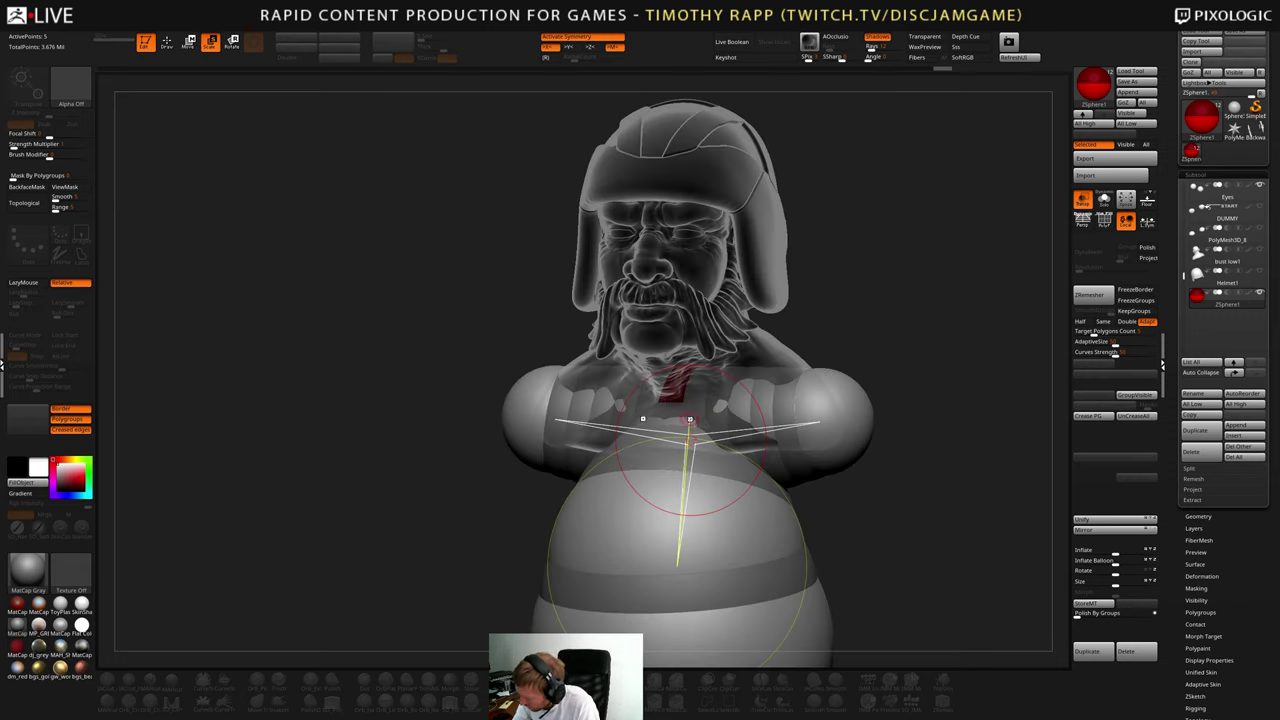
pyautogui.click(690, 419)
pyautogui.hotkey('ctrl', 'z')
pyautogui.hotkey('ctrl', 'z')
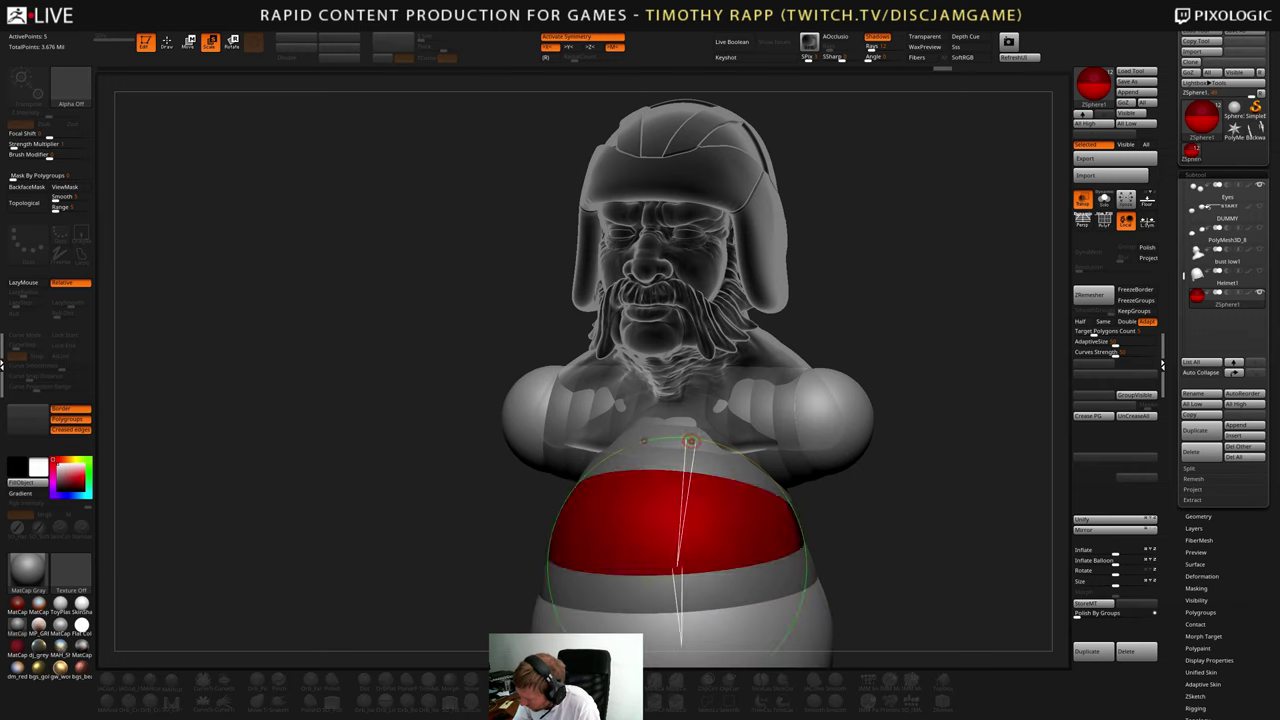
pyautogui.moveTo(690, 460); pyautogui.dragTo(694, 512)
# - Shift the shoulder ZSpheres slightly back, adjusting their placement in profile and from above
pyautogui.moveTo(728, 502); pyautogui.dragTo(672, 463, button='right')
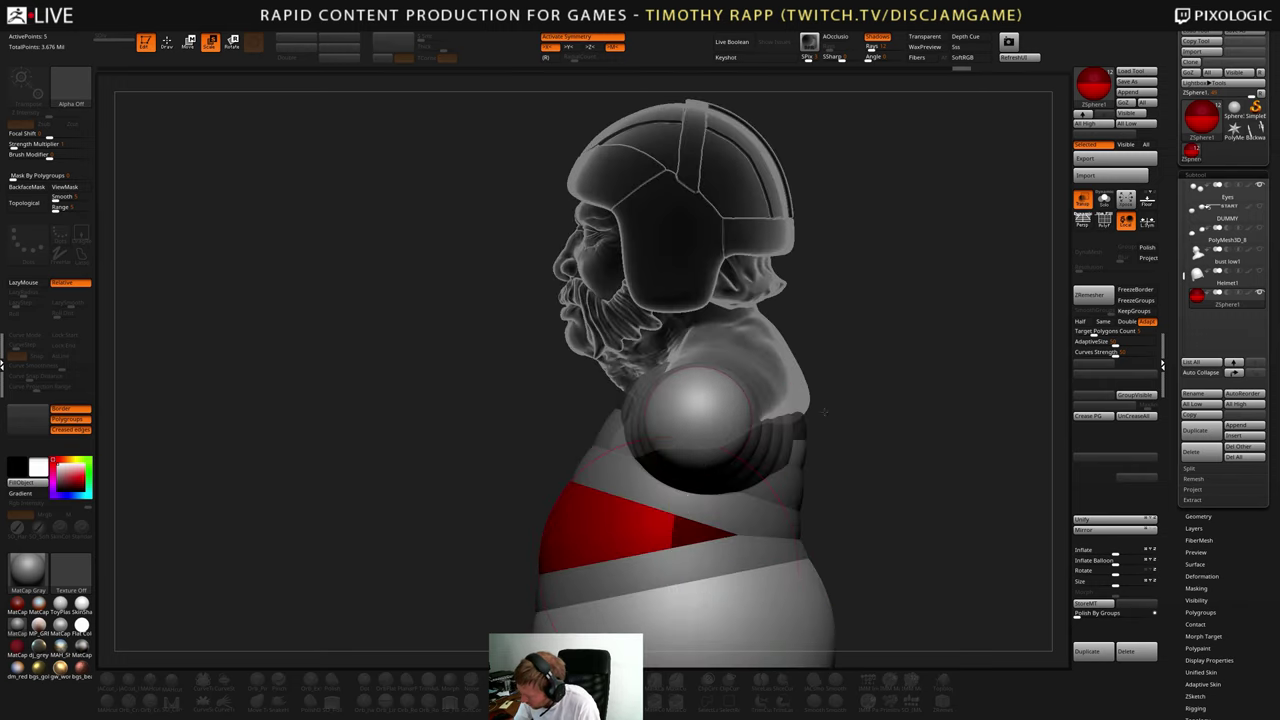
pyautogui.moveTo(824, 412); pyautogui.dragTo(755, 424, button='right')
pyautogui.press('w')
pyautogui.moveTo(760, 434); pyautogui.dragTo(766, 446)
pyautogui.moveTo(768, 440); pyautogui.dragTo(826, 495, button='right')
pyautogui.moveTo(888, 521)
pyautogui.mouseDown(button='right')
pyautogui.moveTo(920, 474)
pyautogui.moveTo(870, 515)
pyautogui.mouseUp(button='right')
pyautogui.moveTo(869, 515); pyautogui.dragTo(853, 471)
pyautogui.moveTo(700, 511); pyautogui.dragTo(713, 525)
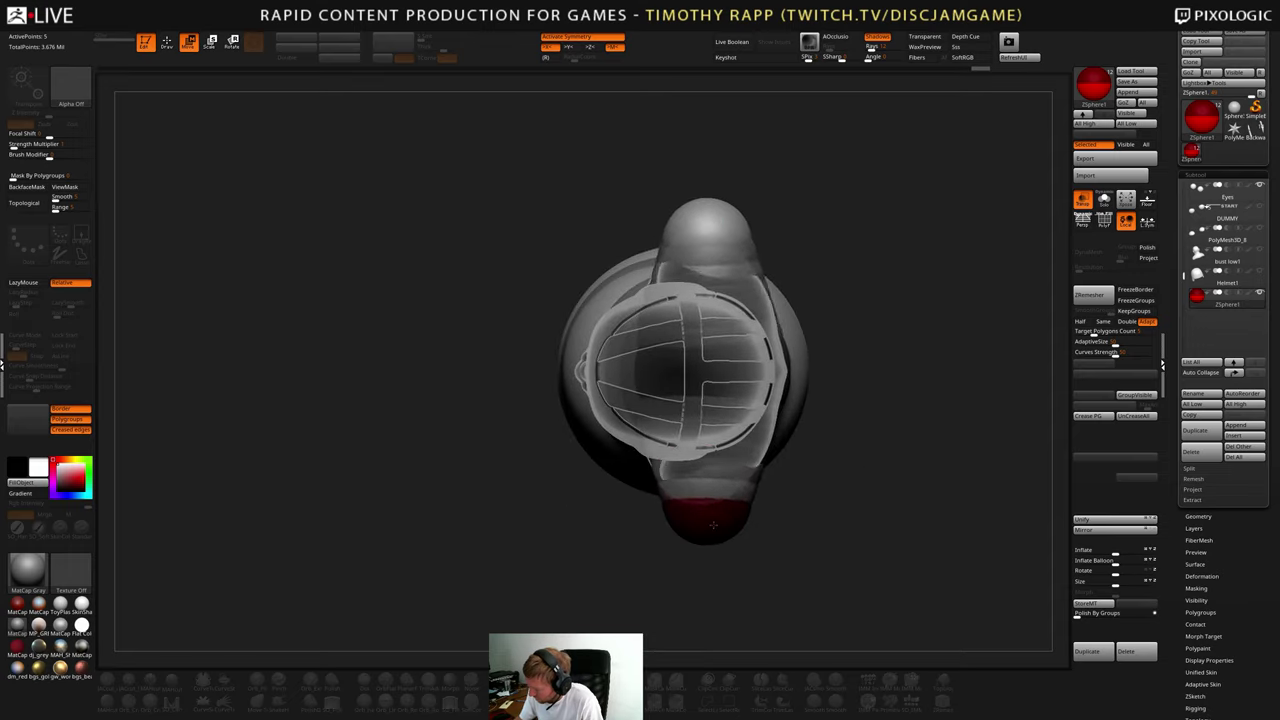
# - Extend symmetrical upper arms from the shoulders down and outward to the elbows, and nudge the shoulders outward
pyautogui.moveTo(816, 362); pyautogui.dragTo(770, 406)
pyautogui.press('e')
pyautogui.press('q')
pyautogui.moveTo(850, 396)
pyautogui.mouseDown()
pyautogui.moveTo(745, 393)
pyautogui.moveTo(762, 468)
pyautogui.mouseUp()
pyautogui.press('w')
pyautogui.keyDown('shift'); pyautogui.moveTo(876, 436); pyautogui.dragTo(935, 469); pyautogui.keyUp('shift')
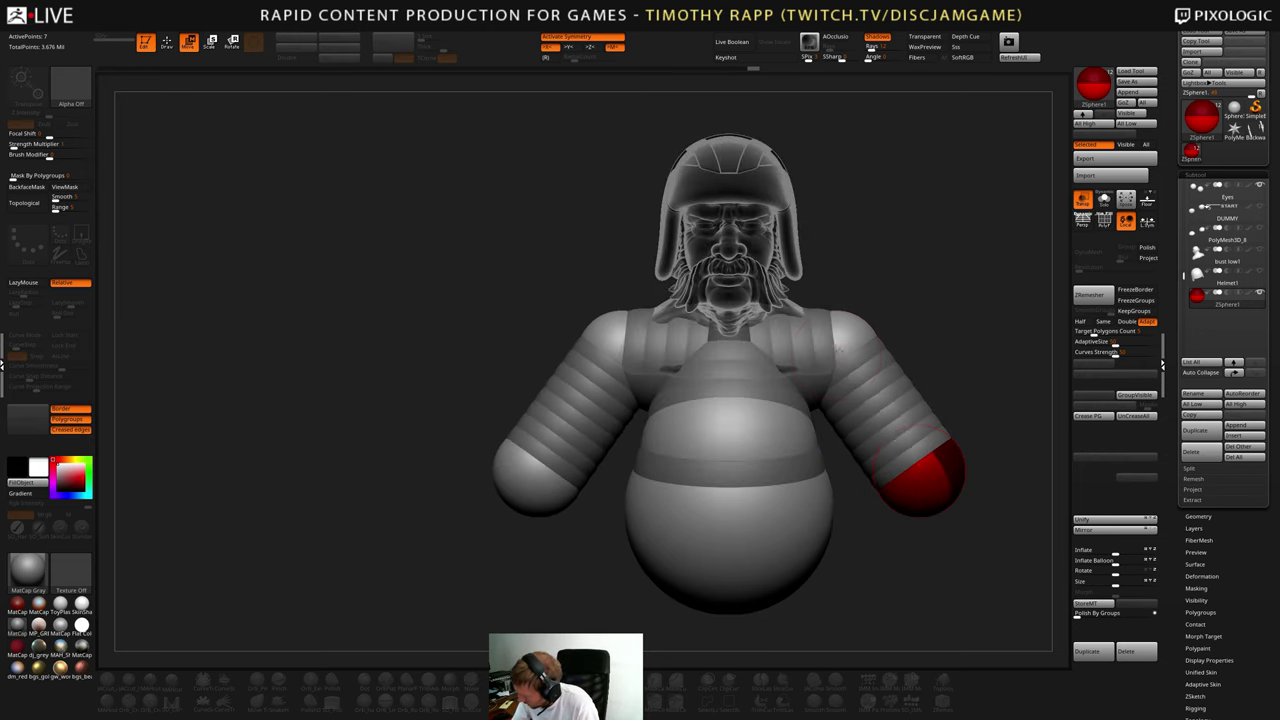
pyautogui.moveTo(840, 337); pyautogui.dragTo(855, 334)
# - Add forearm ZSpheres at the elbows, angle the forearms slightly forward and downward, and save the project
pyautogui.moveTo(965, 516)
pyautogui.mouseDown()
pyautogui.moveTo(906, 518)
pyautogui.moveTo(978, 482)
pyautogui.moveTo(881, 487)
pyautogui.moveTo(890, 477)
pyautogui.moveTo(880, 548)
pyautogui.mouseUp()
pyautogui.press('e')
pyautogui.press('q')
pyautogui.moveTo(935, 540); pyautogui.dragTo(786, 562)
pyautogui.press('w')
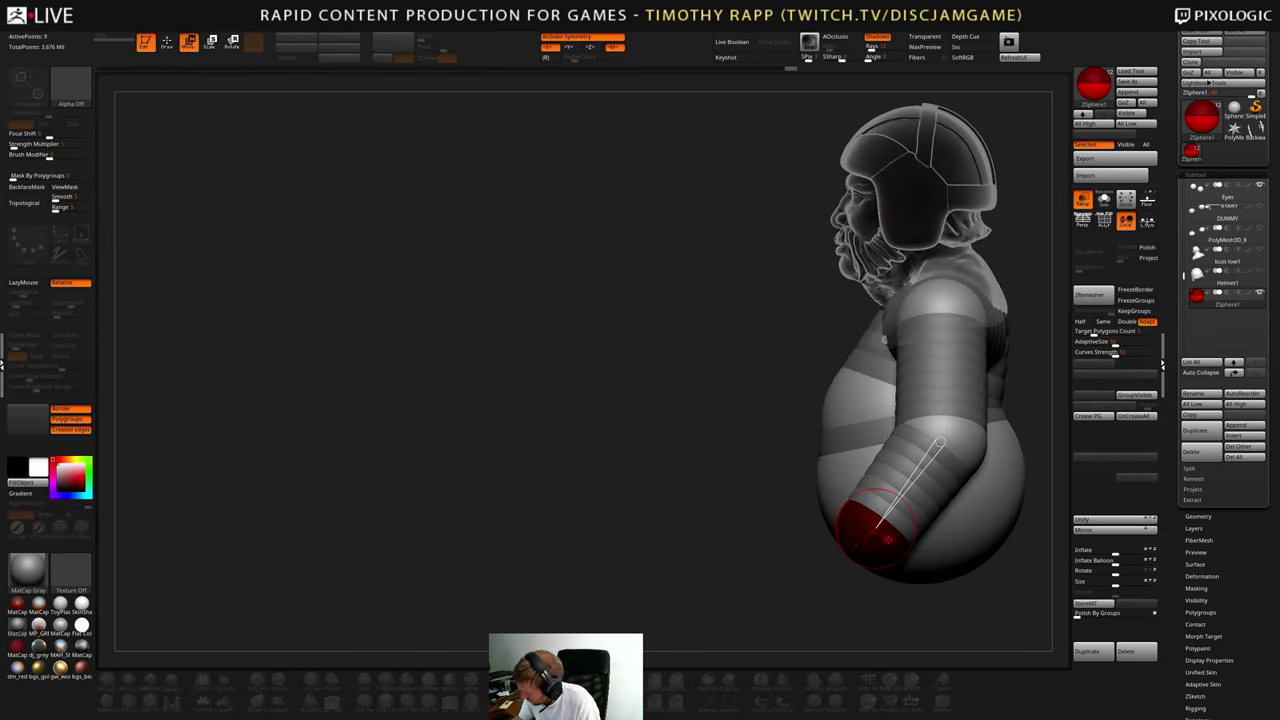
pyautogui.moveTo(874, 537); pyautogui.dragTo(890, 566)
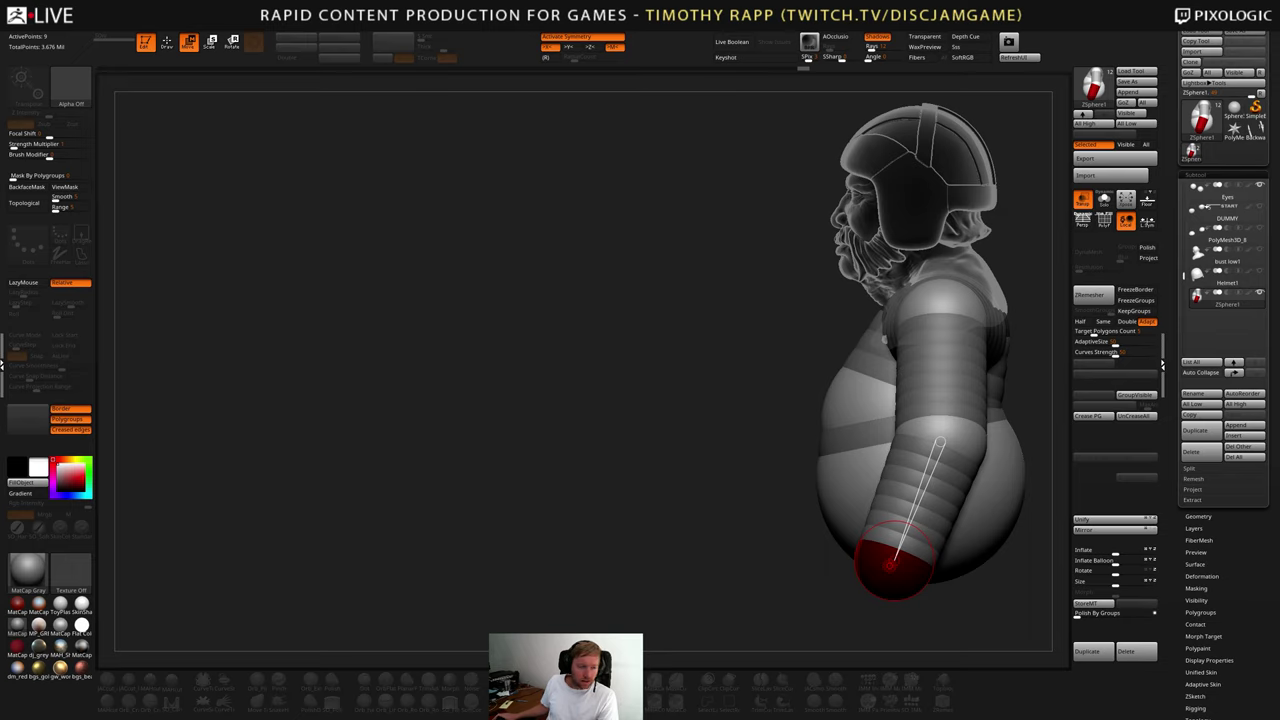
pyautogui.hotkey('ctrl', 's')
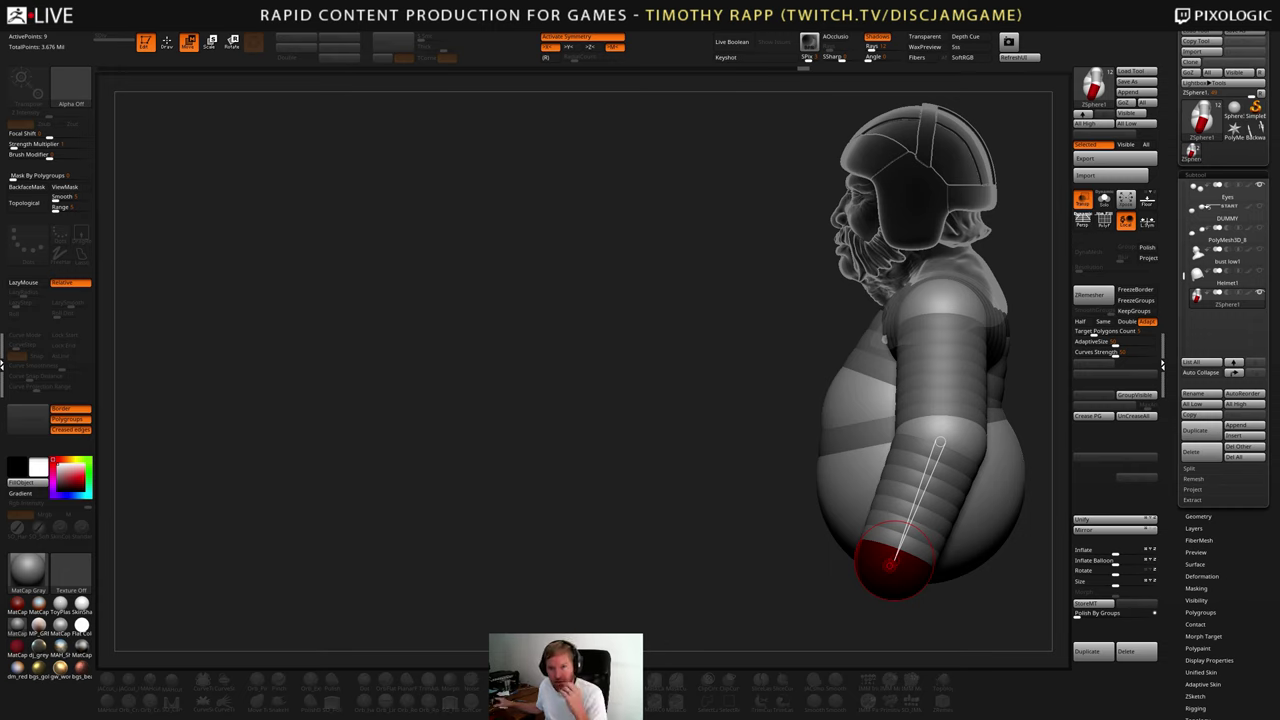
# - Make the bust subtool active and turn off the transparent display so the whole figure shows solid
pyautogui.keyDown('shift'); pyautogui.moveTo(965, 510); pyautogui.dragTo(1045, 495, button='right'); pyautogui.keyUp('shift')
pyautogui.keyDown('alt'); pyautogui.moveTo(915, 400); pyautogui.dragTo(564, 451, button='right'); pyautogui.keyUp('alt')
pyautogui.moveTo(845, 496); pyautogui.dragTo(835, 425, button='right')
pyautogui.keyDown('alt'); pyautogui.moveTo(835, 425); pyautogui.dragTo(872, 486, button='right'); pyautogui.keyUp('alt')
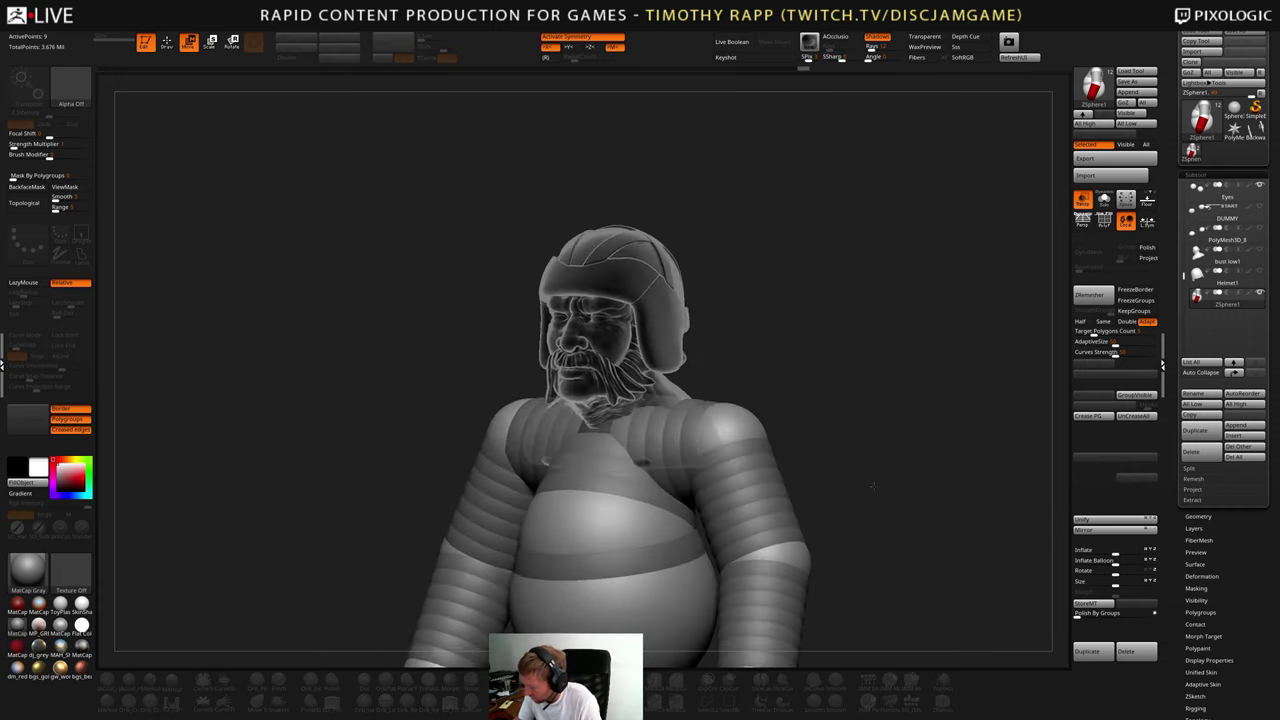
pyautogui.keyDown('alt'); pyautogui.click(615, 347); pyautogui.keyUp('alt')
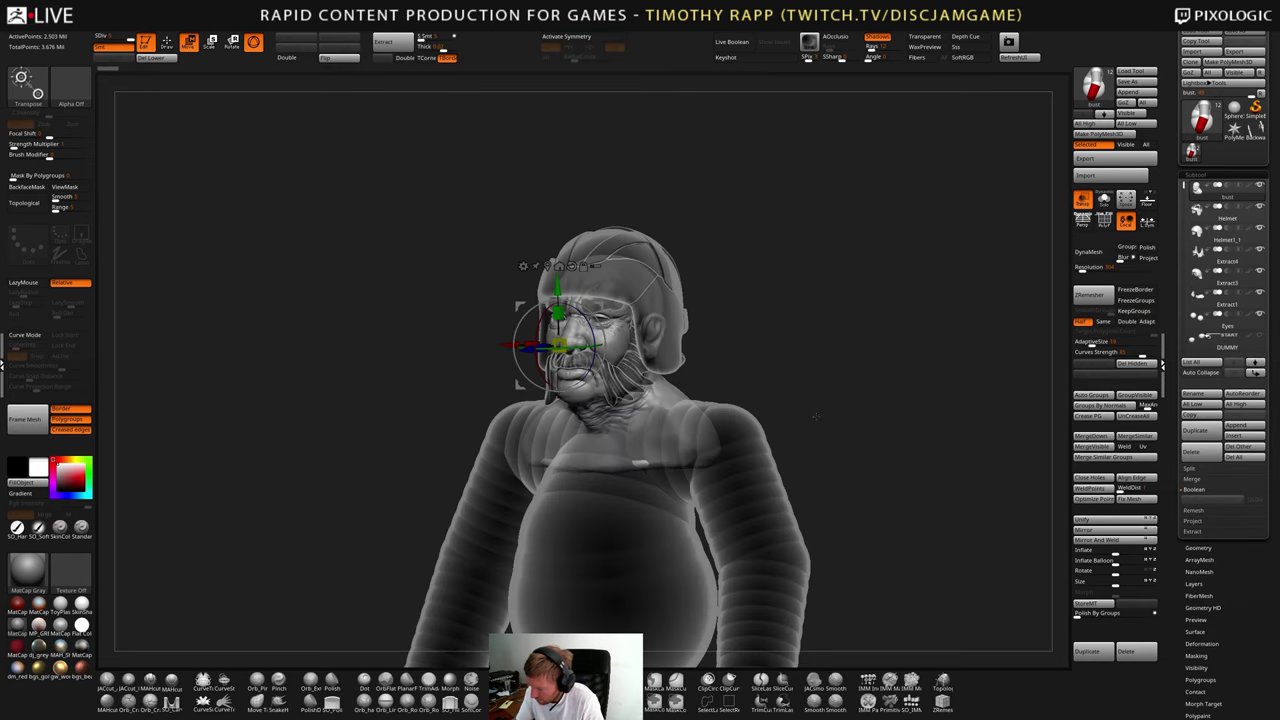
pyautogui.moveTo(816, 416)
pyautogui.keyDown('shift'); pyautogui.mouseDown(button='right')
pyautogui.moveTo(838, 392)
pyautogui.moveTo(912, 386)
pyautogui.moveTo(874, 379)
pyautogui.mouseUp(button='right'); pyautogui.keyUp('shift')
pyautogui.press('q')
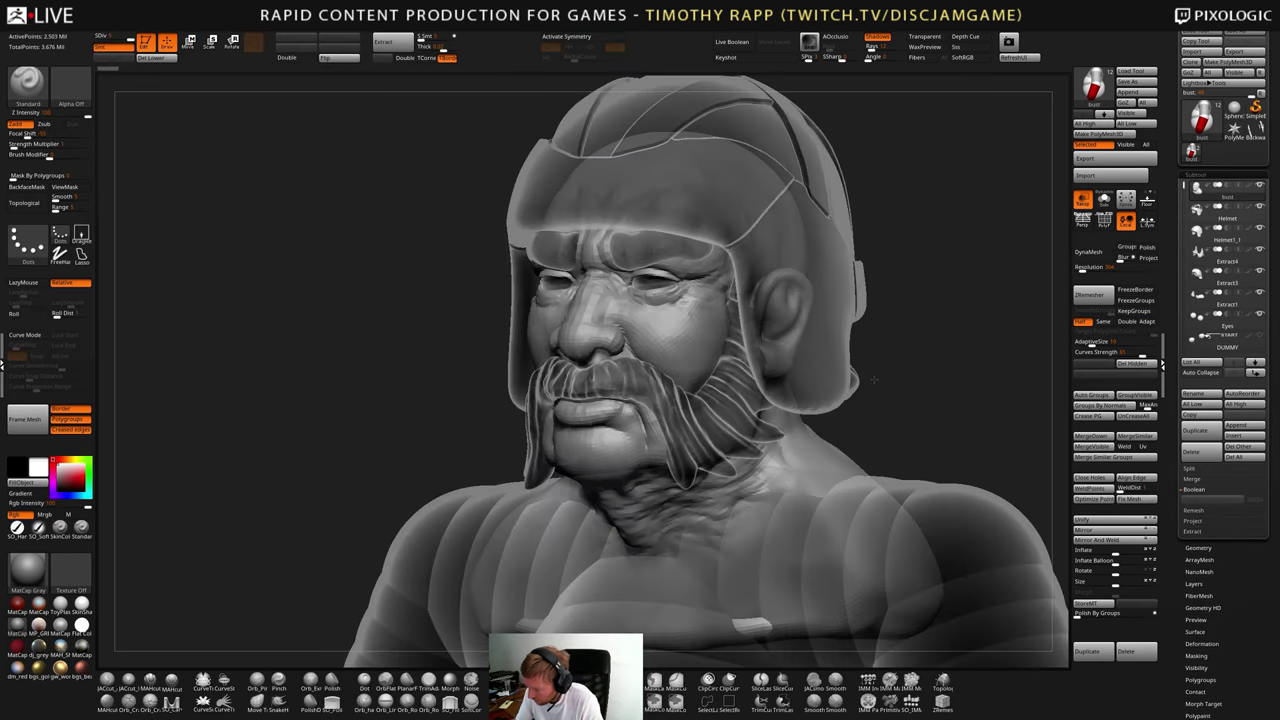
pyautogui.moveTo(874, 379); pyautogui.dragTo(872, 375)
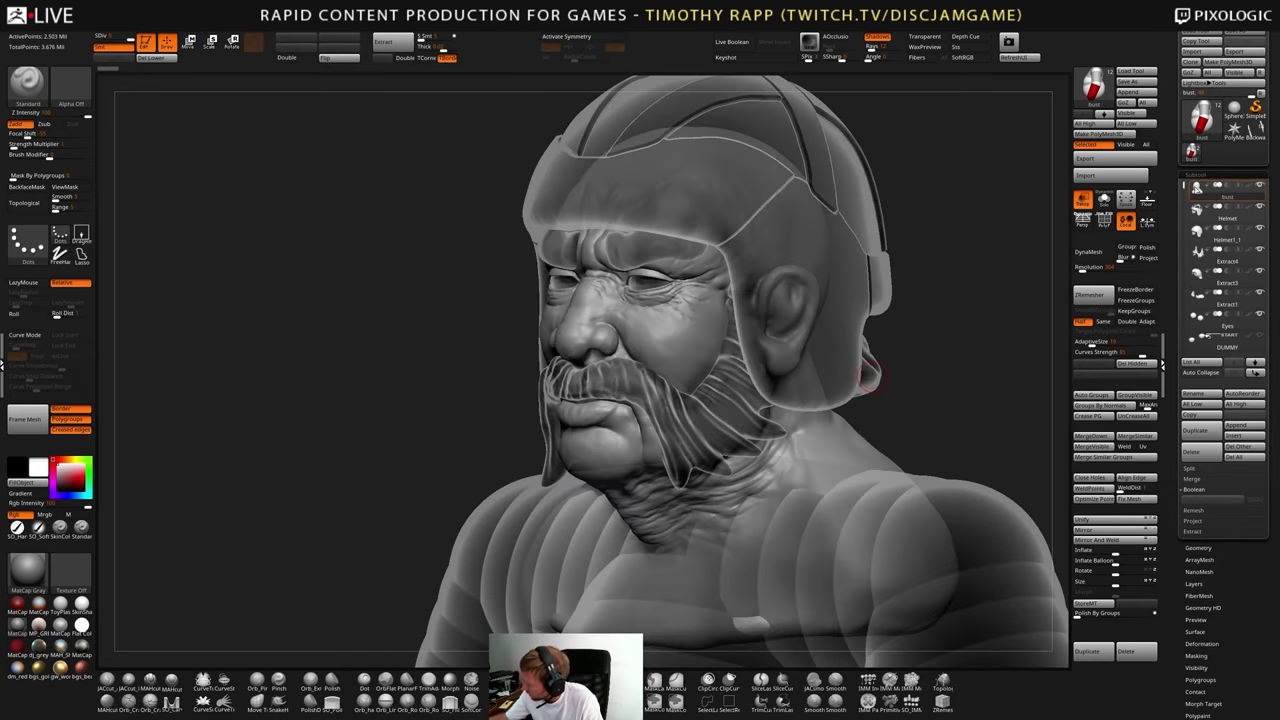
pyautogui.click(1082, 200)
pyautogui.moveTo(899, 401)
pyautogui.mouseDown()
pyautogui.moveTo(850, 440)
pyautogui.moveTo(965, 433)
pyautogui.moveTo(850, 440)
pyautogui.moveTo(912, 445)
pyautogui.moveTo(862, 440)
pyautogui.moveTo(877, 437)
pyautogui.moveTo(873, 452)
pyautogui.moveTo(936, 444)
pyautogui.moveTo(895, 446)
pyautogui.moveTo(935, 427)
pyautogui.moveTo(890, 430)
pyautogui.moveTo(919, 435)
pyautogui.mouseUp()
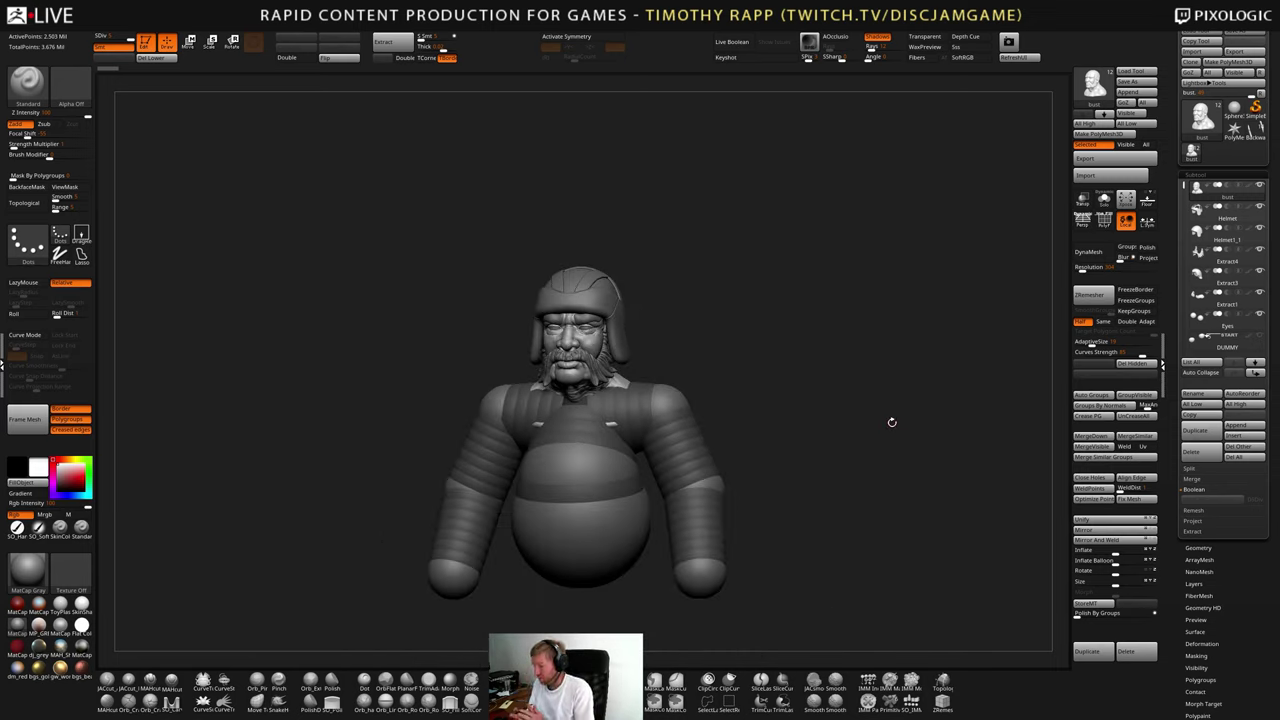
# - Examine the proportions of the head against the blocked-out torso and arms from close up and from a distance
pyautogui.moveTo(823, 437)
pyautogui.mouseDown()
pyautogui.moveTo(826, 466)
pyautogui.moveTo(840, 450)
pyautogui.mouseUp()
pyautogui.press('f')
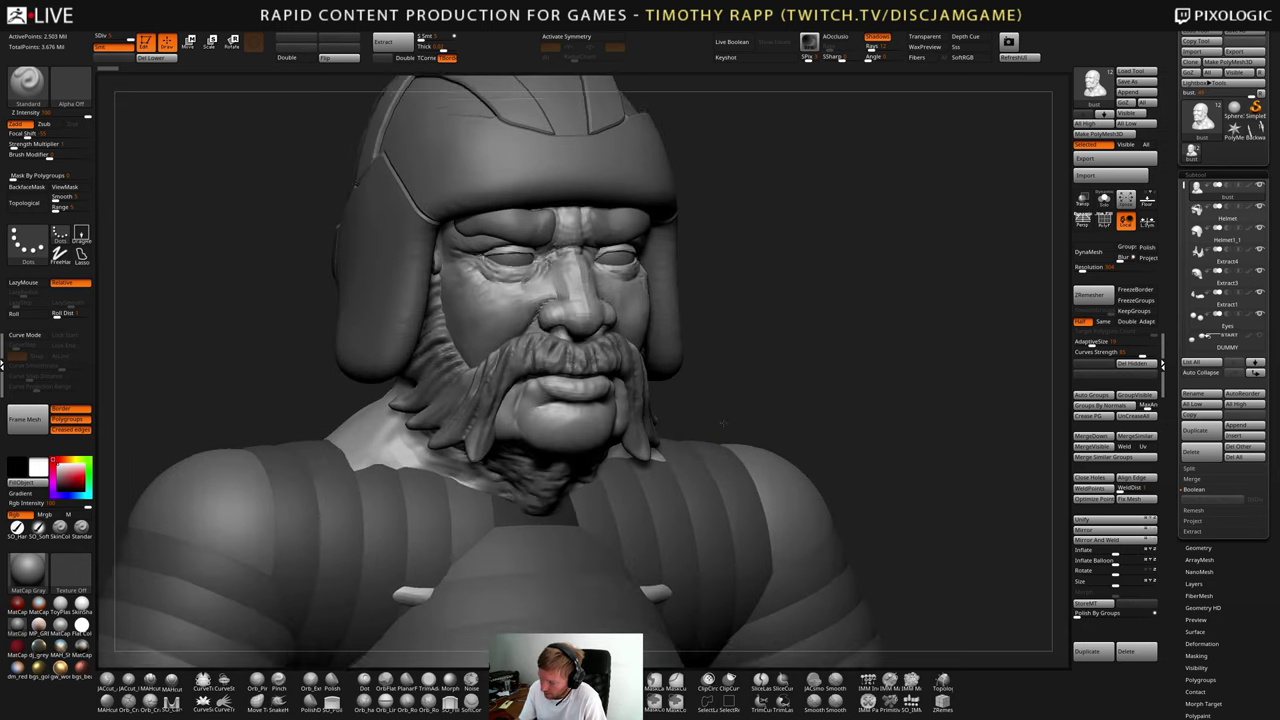
pyautogui.moveTo(714, 424); pyautogui.dragTo(738, 425)
pyautogui.moveTo(617, 432); pyautogui.dragTo(936, 415)
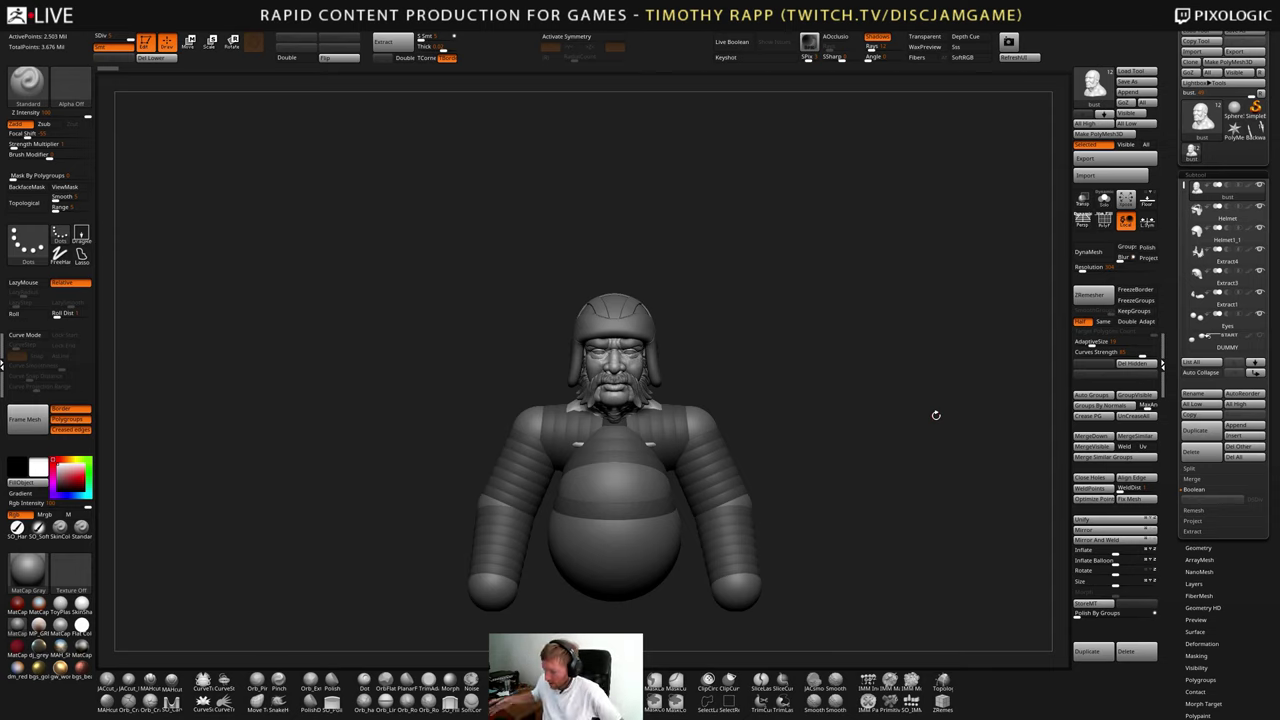
pyautogui.moveTo(831, 491); pyautogui.dragTo(809, 523)
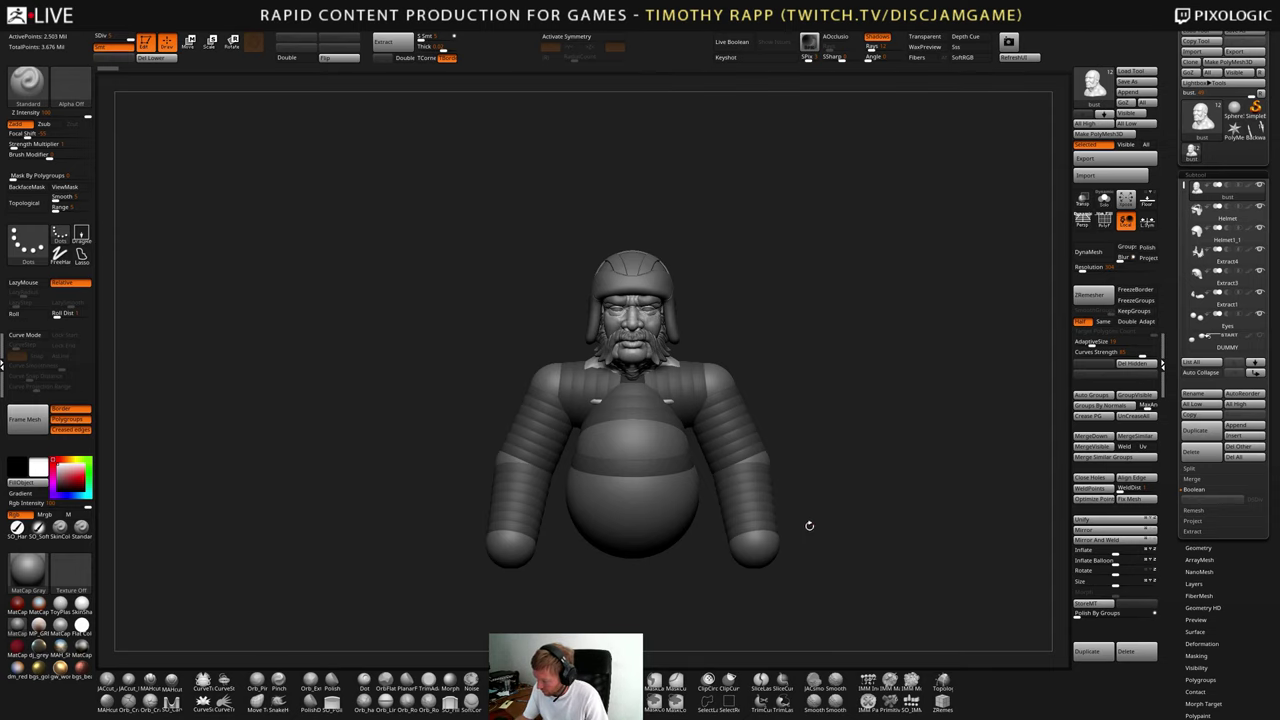
pyautogui.moveTo(886, 511)
pyautogui.mouseDown()
pyautogui.moveTo(872, 506)
pyautogui.moveTo(895, 502)
pyautogui.moveTo(885, 498)
pyautogui.mouseUp()
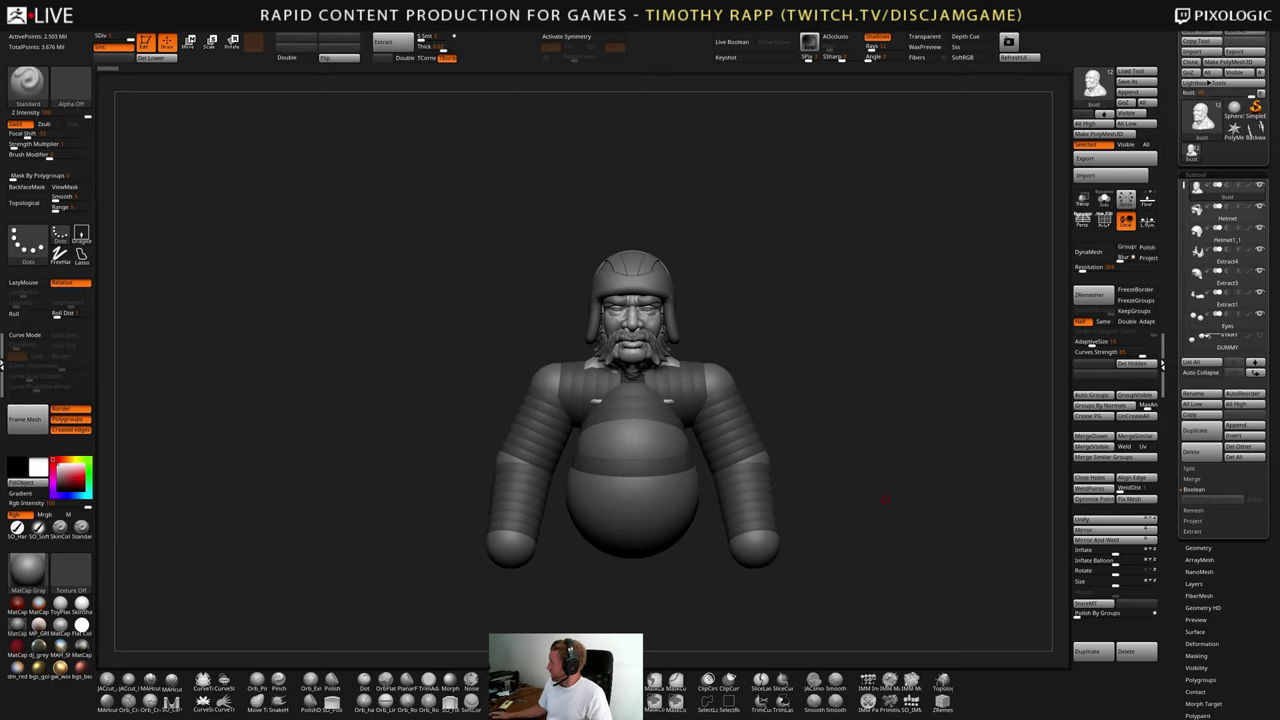
pyautogui.moveTo(884, 500)
pyautogui.mouseDown()
pyautogui.moveTo(758, 484)
pyautogui.moveTo(851, 481)
pyautogui.moveTo(776, 497)
pyautogui.mouseUp()
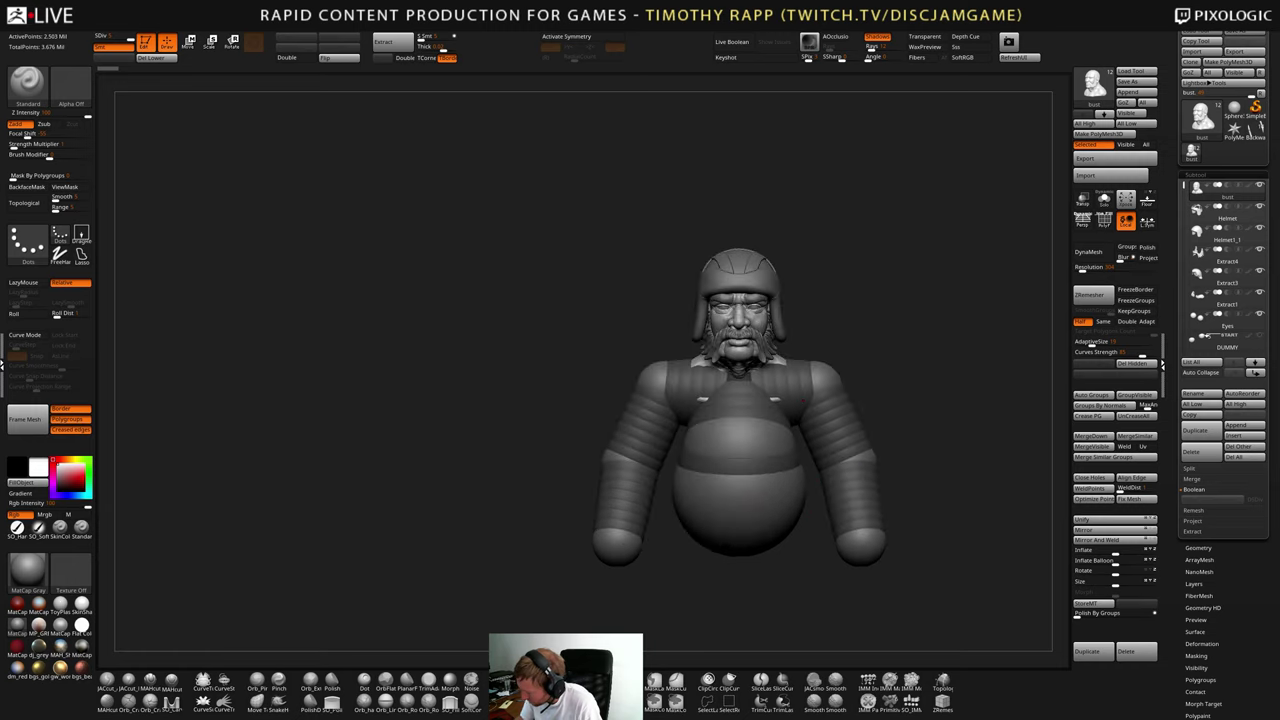
pyautogui.moveTo(795, 402)
pyautogui.mouseDown()
pyautogui.moveTo(790, 480)
pyautogui.moveTo(863, 486)
pyautogui.moveTo(850, 490)
pyautogui.mouseUp()
# - Reactivate the ZSphere armature and draw a symmetrical pair of large hip ZSpheres on the underside of the pelvis
pyautogui.keyDown('alt'); pyautogui.moveTo(716, 568); pyautogui.dragTo(747, 517); pyautogui.keyUp('alt')
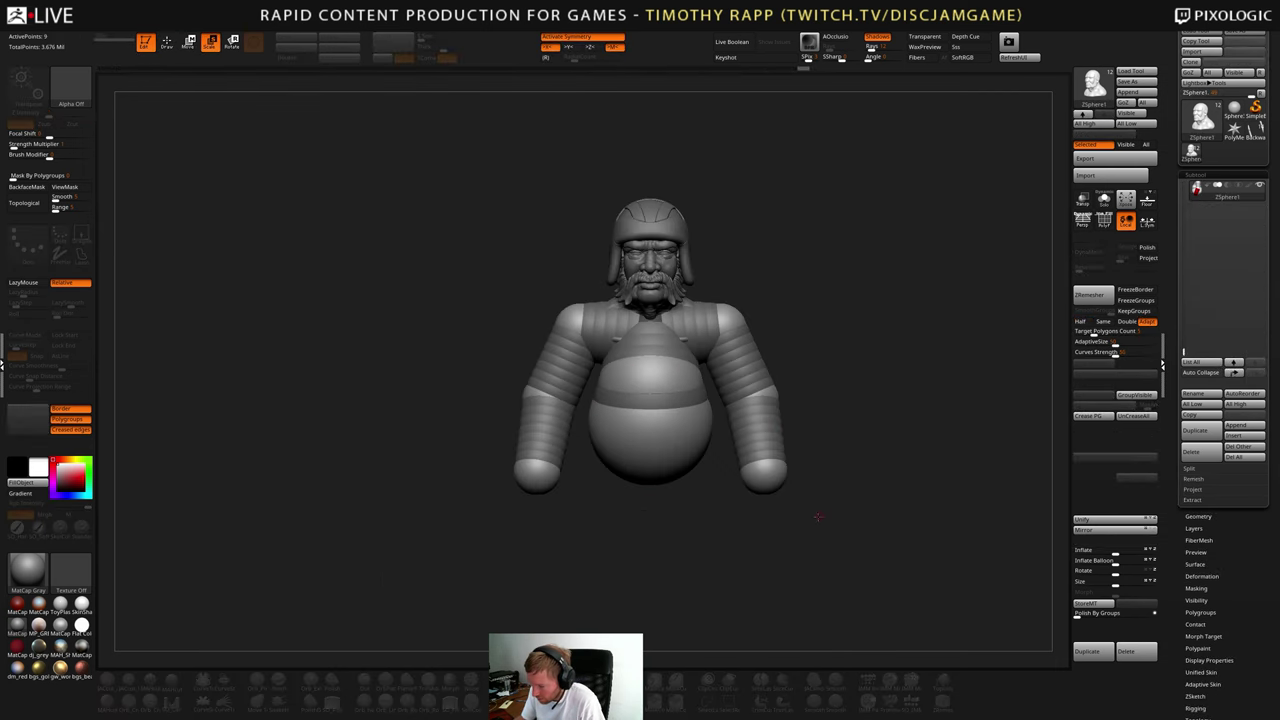
pyautogui.moveTo(818, 517)
pyautogui.mouseDown()
pyautogui.moveTo(689, 514)
pyautogui.moveTo(697, 537)
pyautogui.mouseUp()
pyautogui.press('q')
pyautogui.keyDown('shift'); pyautogui.moveTo(697, 537); pyautogui.dragTo(698, 539, button='right'); pyautogui.keyUp('shift')
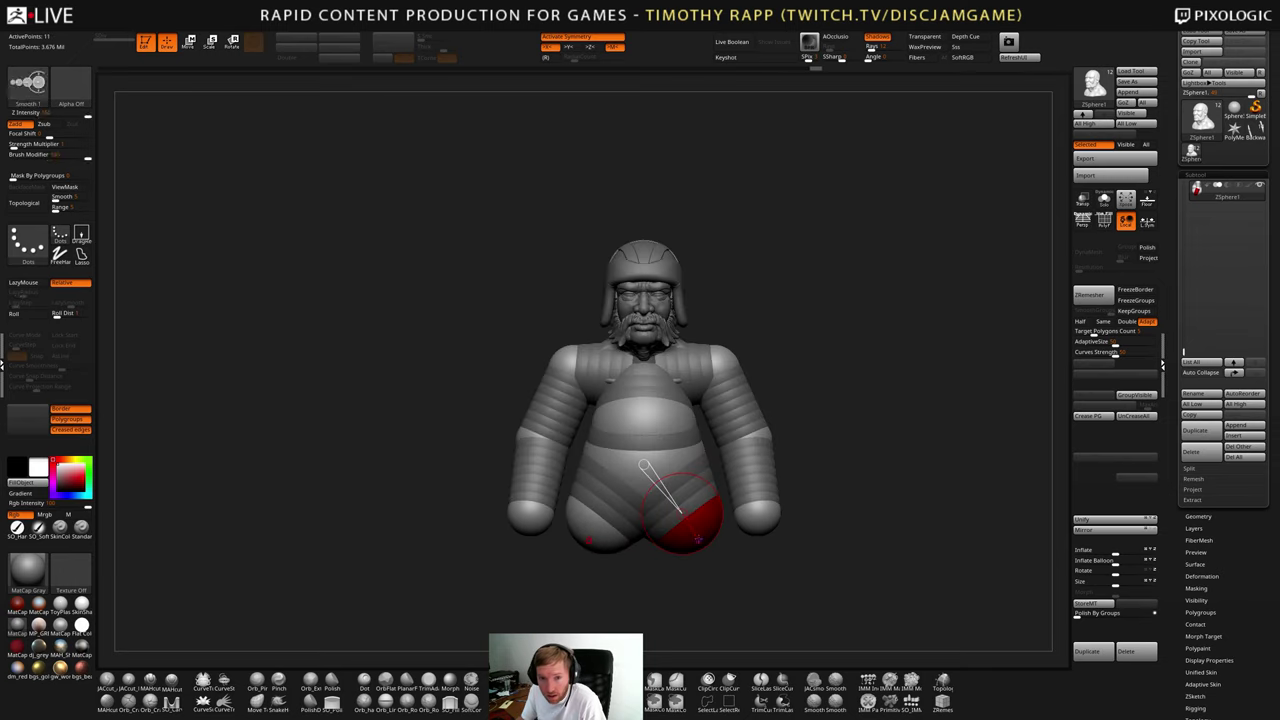
pyautogui.moveTo(777, 550)
pyautogui.mouseDown()
pyautogui.moveTo(812, 540)
pyautogui.moveTo(760, 540)
pyautogui.mouseUp()
pyautogui.moveTo(841, 535); pyautogui.dragTo(846, 517)
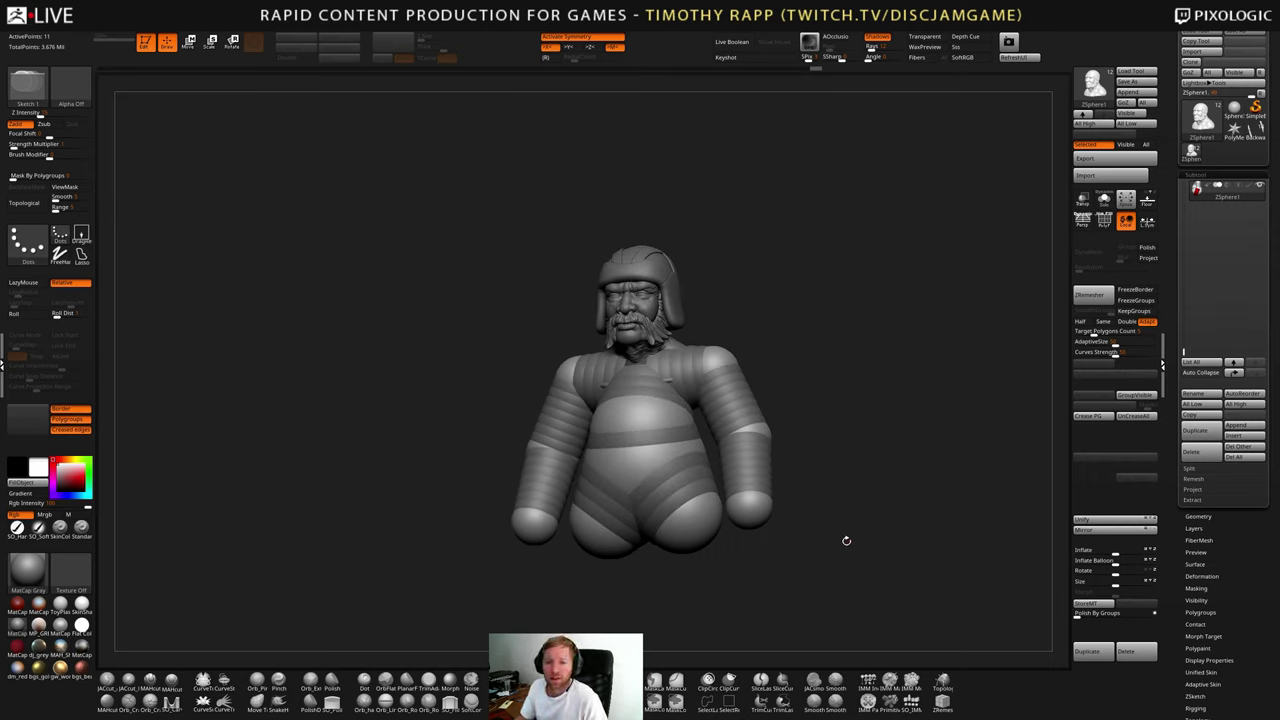
# - Add symmetrical ZSpheres below the hips and pull them down to the knees to form the thighs
pyautogui.moveTo(846, 540); pyautogui.dragTo(823, 517)
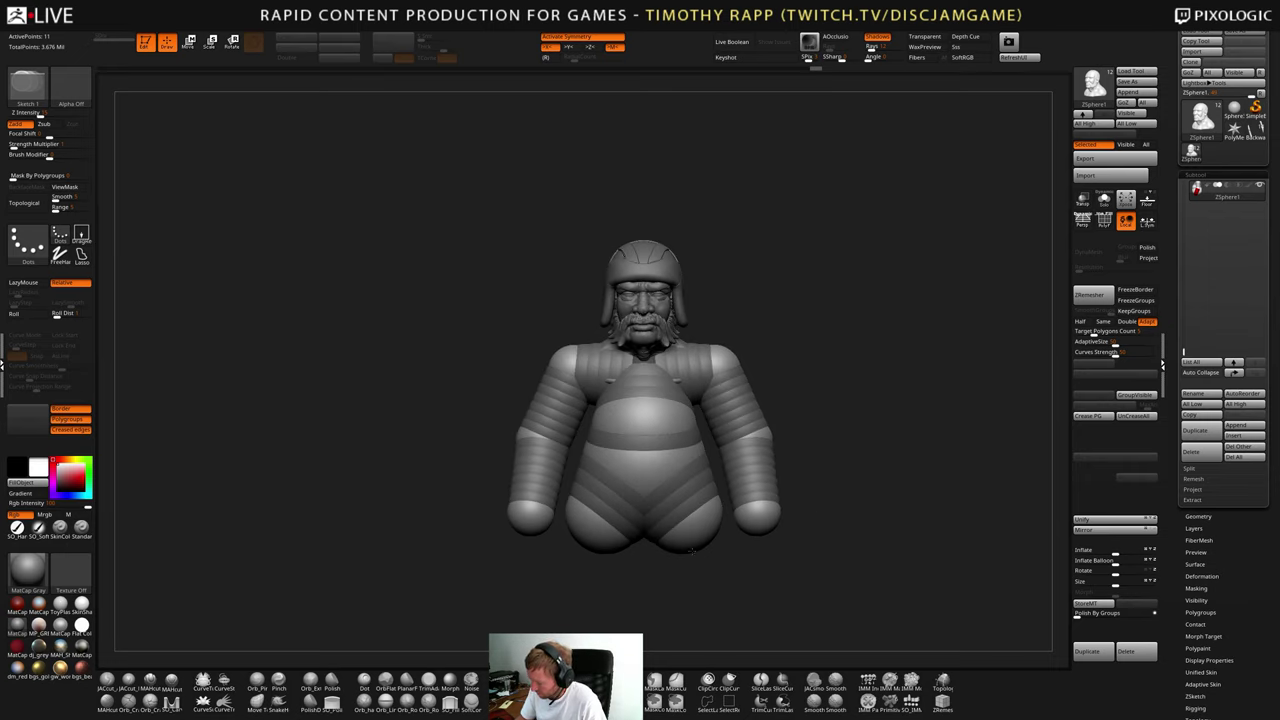
pyautogui.moveTo(728, 570); pyautogui.dragTo(672, 556)
pyautogui.press('w')
pyautogui.moveTo(720, 548); pyautogui.dragTo(710, 474)
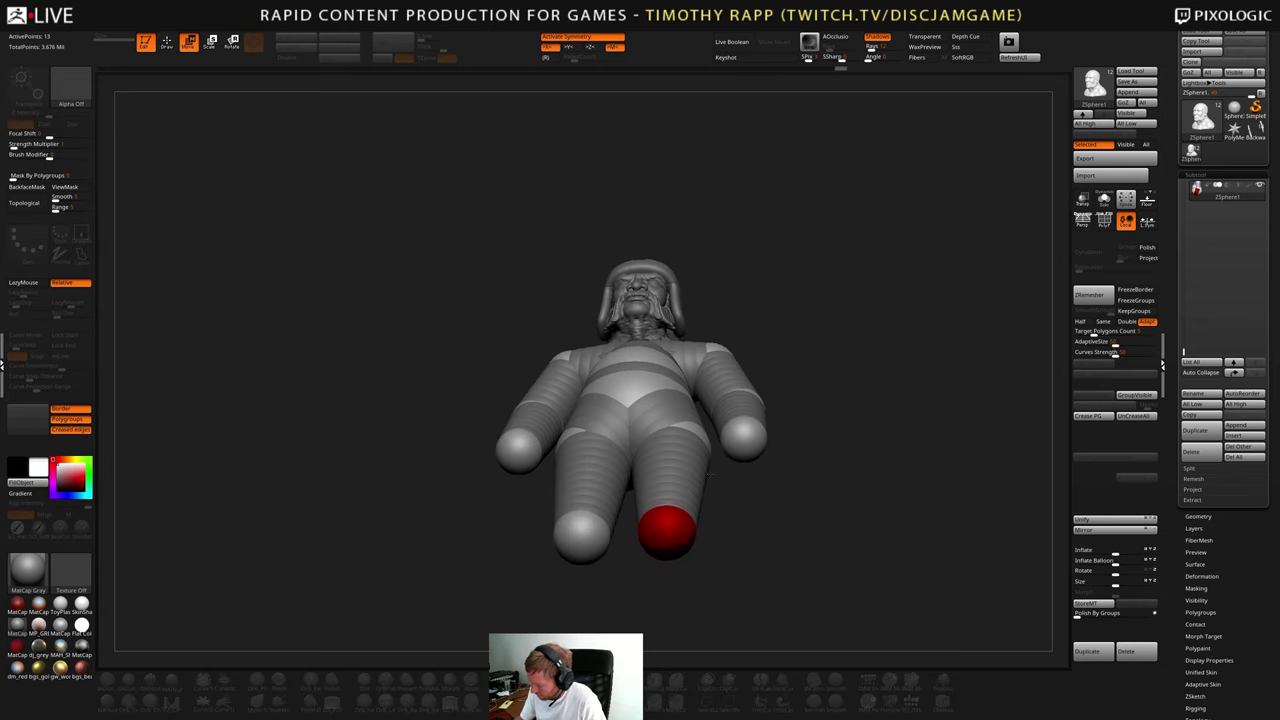
# - Add ankle ZSpheres under the knees, undoing the first attempt, and pull them down to form the lower legs
pyautogui.press('q')
pyautogui.moveTo(691, 568)
pyautogui.keyDown('alt'); pyautogui.mouseDown()
pyautogui.moveTo(691, 518)
pyautogui.moveTo(672, 510)
pyautogui.moveTo(677, 551)
pyautogui.moveTo(728, 635)
pyautogui.moveTo(668, 580)
pyautogui.moveTo(610, 576)
pyautogui.moveTo(652, 570)
pyautogui.mouseUp(); pyautogui.keyUp('alt')
pyautogui.hotkey('ctrl', 'z')
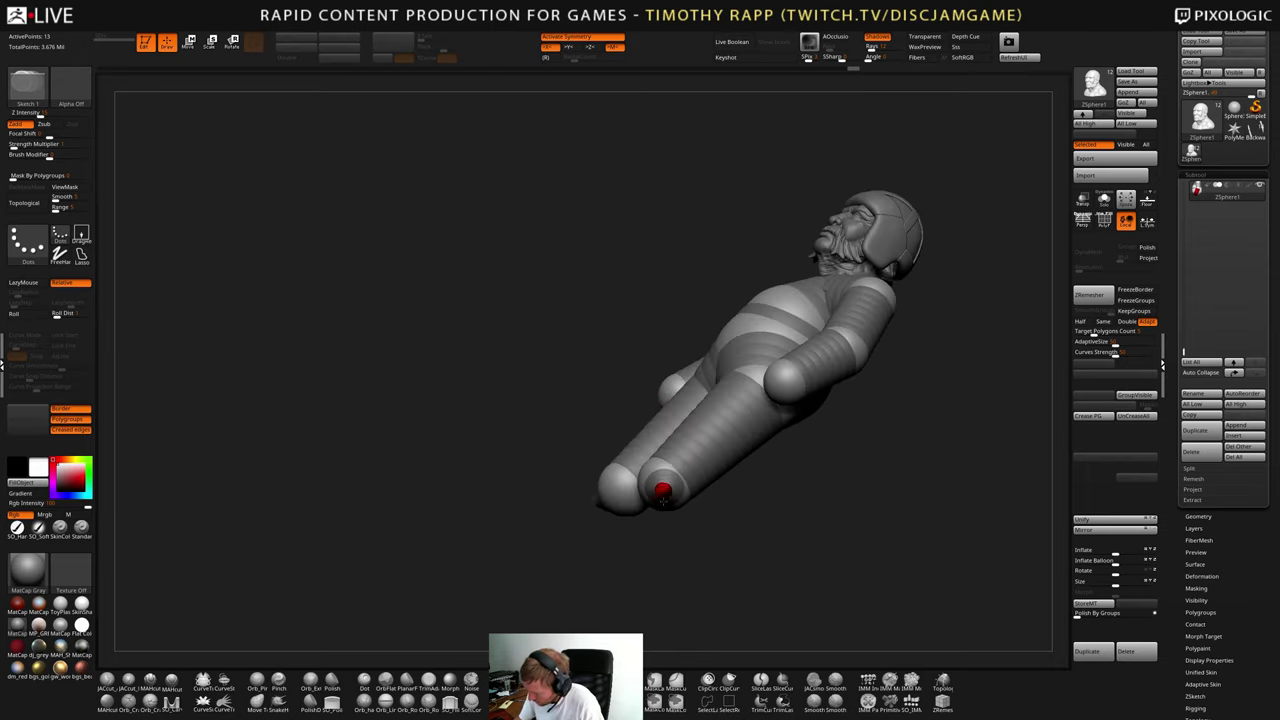
pyautogui.moveTo(663, 500); pyautogui.dragTo(660, 592)
pyautogui.press('w')
pyautogui.moveTo(706, 554); pyautogui.dragTo(609, 597)
pyautogui.moveTo(740, 590); pyautogui.dragTo(606, 580)
# - Refine the leg pose in profile by raising the knee and ankle ZSpheres and setting the ankles behind the knees
pyautogui.moveTo(726, 490); pyautogui.dragTo(741, 488)
pyautogui.moveTo(707, 633); pyautogui.dragTo(762, 619)
pyautogui.moveTo(741, 487); pyautogui.dragTo(734, 456)
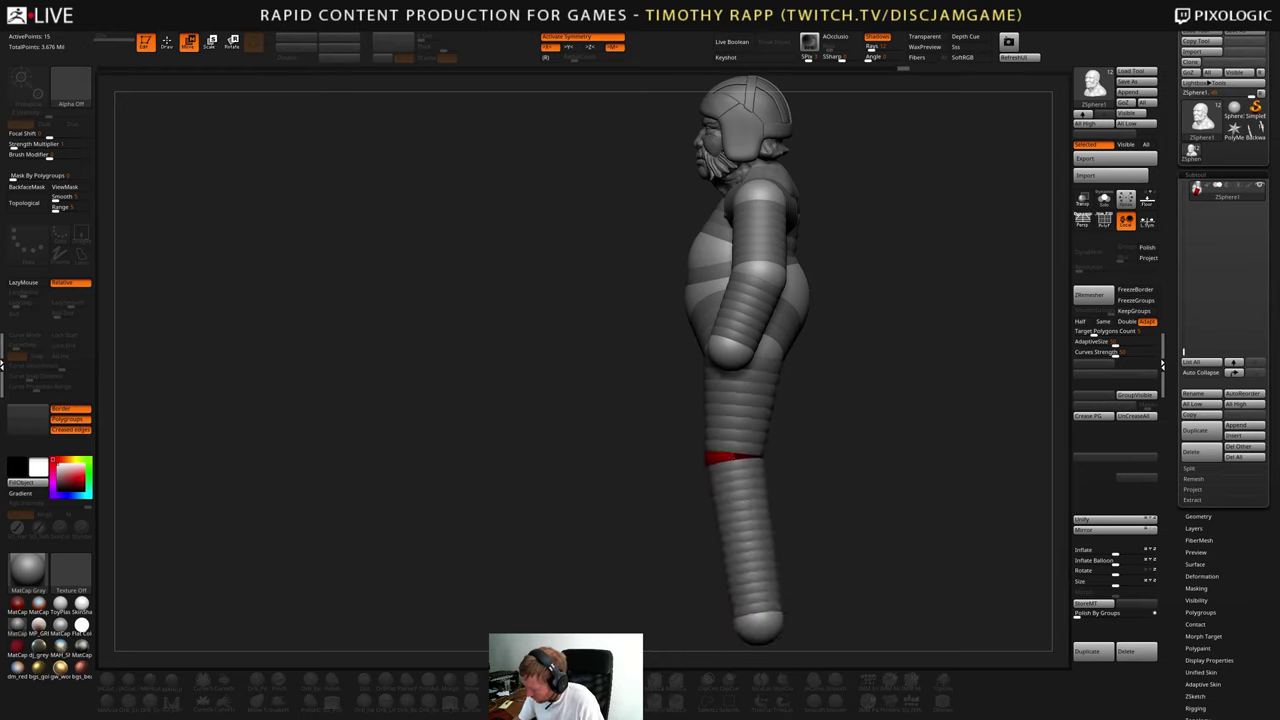
pyautogui.moveTo(756, 621); pyautogui.dragTo(747, 562)
pyautogui.keyDown('shift'); pyautogui.moveTo(825, 460); pyautogui.dragTo(793, 515); pyautogui.keyUp('shift')
pyautogui.moveTo(734, 445); pyautogui.dragTo(742, 458)
pyautogui.moveTo(731, 409); pyautogui.dragTo(735, 410)
# - Raise the belly ZSphere and scale it down, and adjust the belly and pelvis positions in profile to lengthen the waist
pyautogui.keyDown('alt'); pyautogui.moveTo(800, 432); pyautogui.dragTo(768, 468); pyautogui.keyUp('alt')
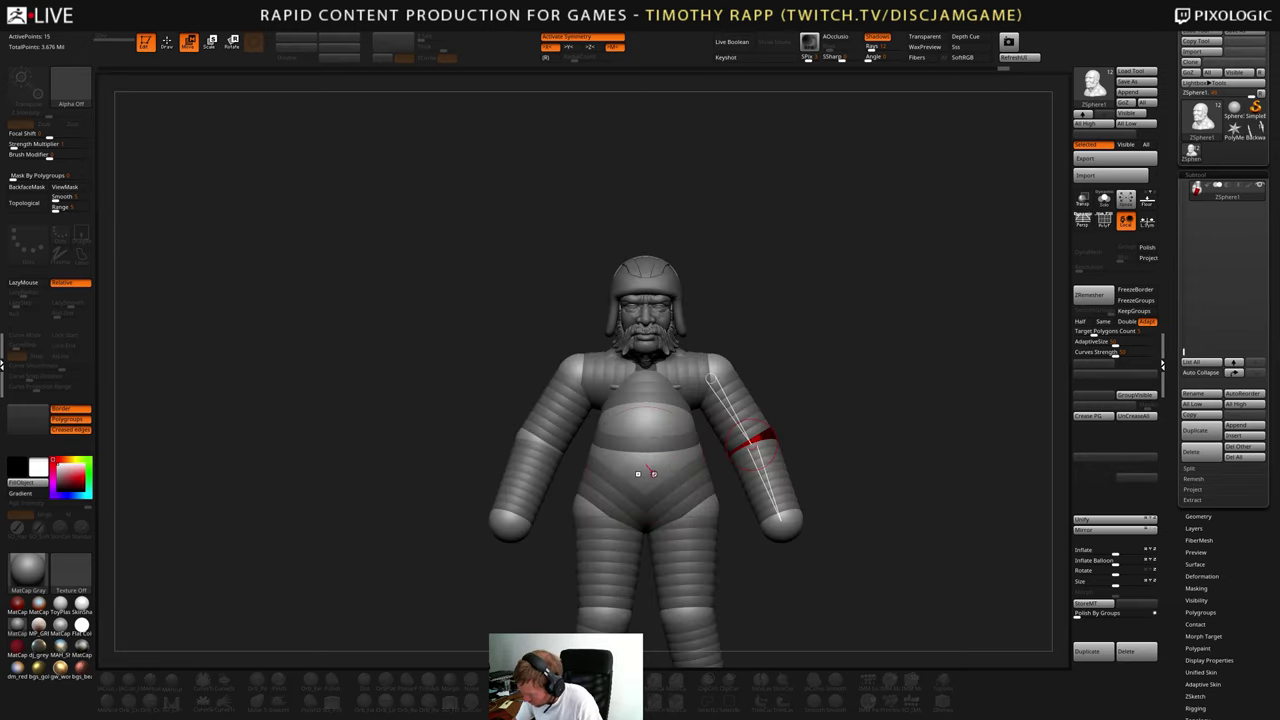
pyautogui.moveTo(738, 508); pyautogui.dragTo(645, 427)
pyautogui.moveTo(850, 460); pyautogui.dragTo(733, 505)
pyautogui.press('e')
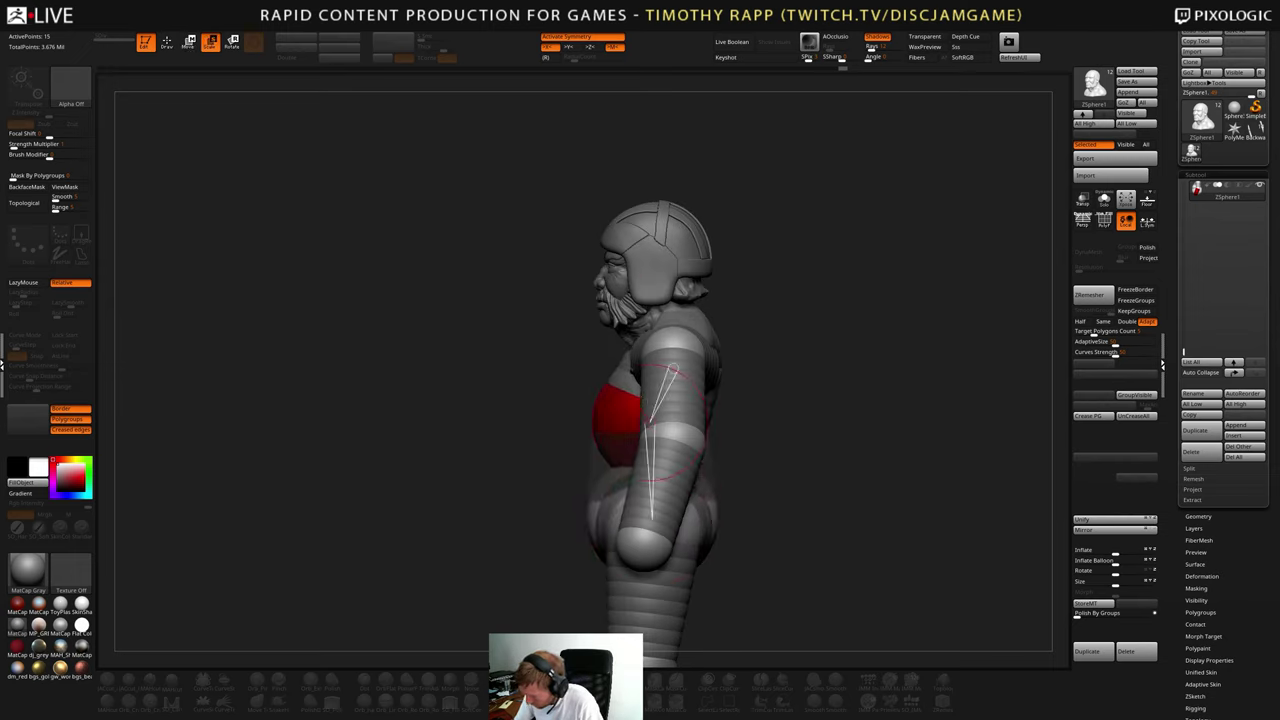
pyautogui.keyDown('shift'); pyautogui.moveTo(760, 430); pyautogui.dragTo(870, 432); pyautogui.keyUp('shift')
pyautogui.press('w')
pyautogui.moveTo(656, 424); pyautogui.dragTo(658, 421)
pyautogui.moveTo(642, 522); pyautogui.dragTo(642, 515)
# - Move the hip ZSpheres up beside the pelvis from the front and scale them down slightly
pyautogui.keyDown('shift'); pyautogui.moveTo(765, 532); pyautogui.dragTo(734, 537); pyautogui.keyUp('shift')
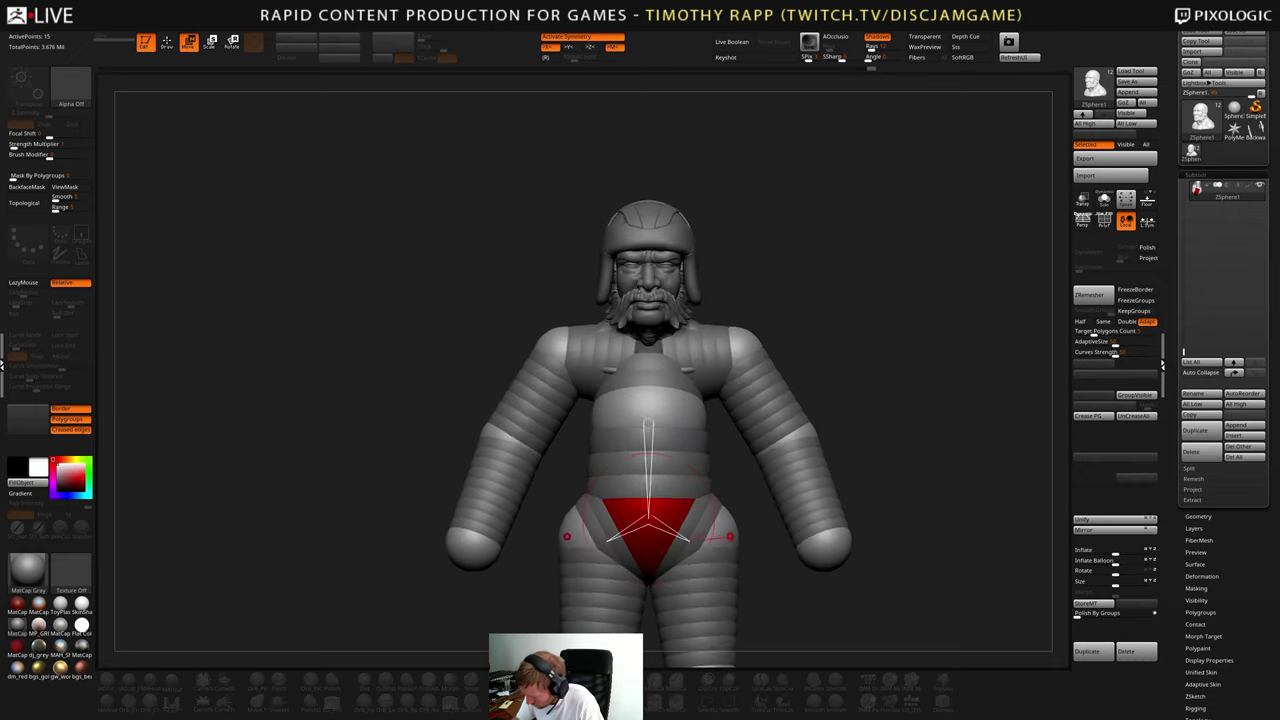
pyautogui.keyDown('alt'); pyautogui.moveTo(842, 550); pyautogui.dragTo(862, 365); pyautogui.keyUp('alt')
pyautogui.keyDown('alt'); pyautogui.moveTo(862, 365); pyautogui.dragTo(914, 396); pyautogui.keyUp('alt')
pyautogui.moveTo(747, 449); pyautogui.dragTo(752, 419)
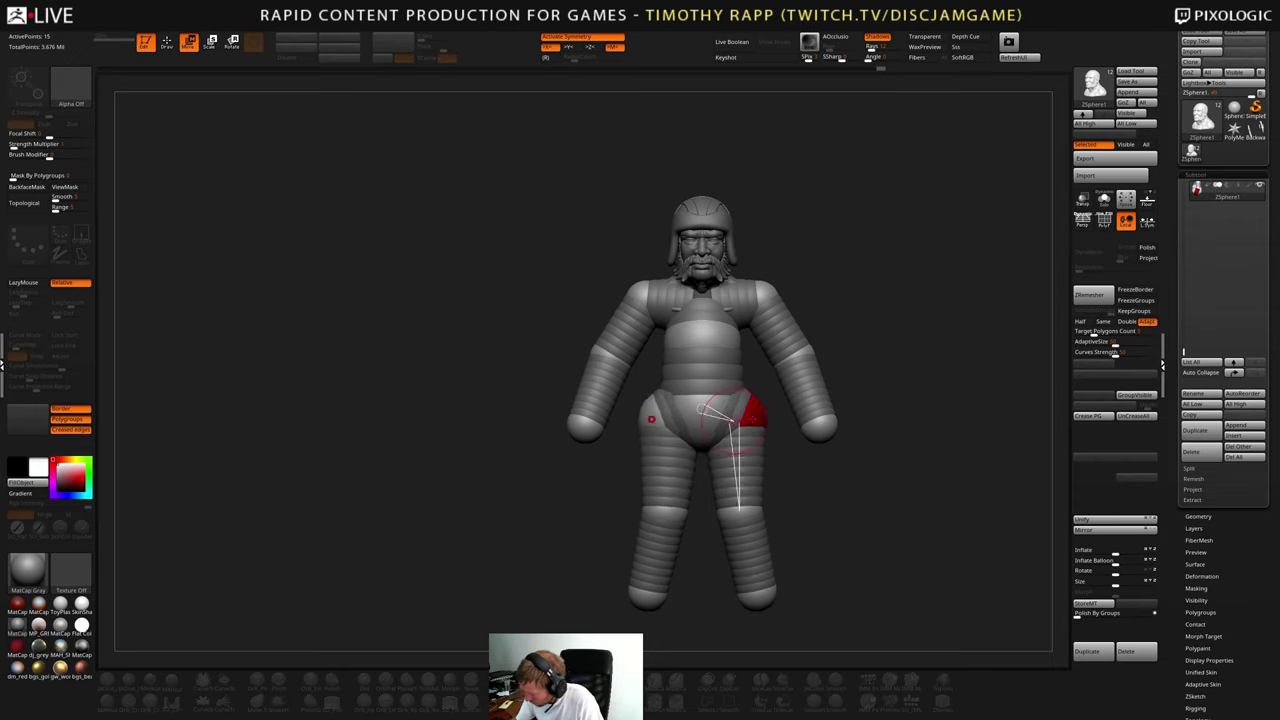
pyautogui.press('e')
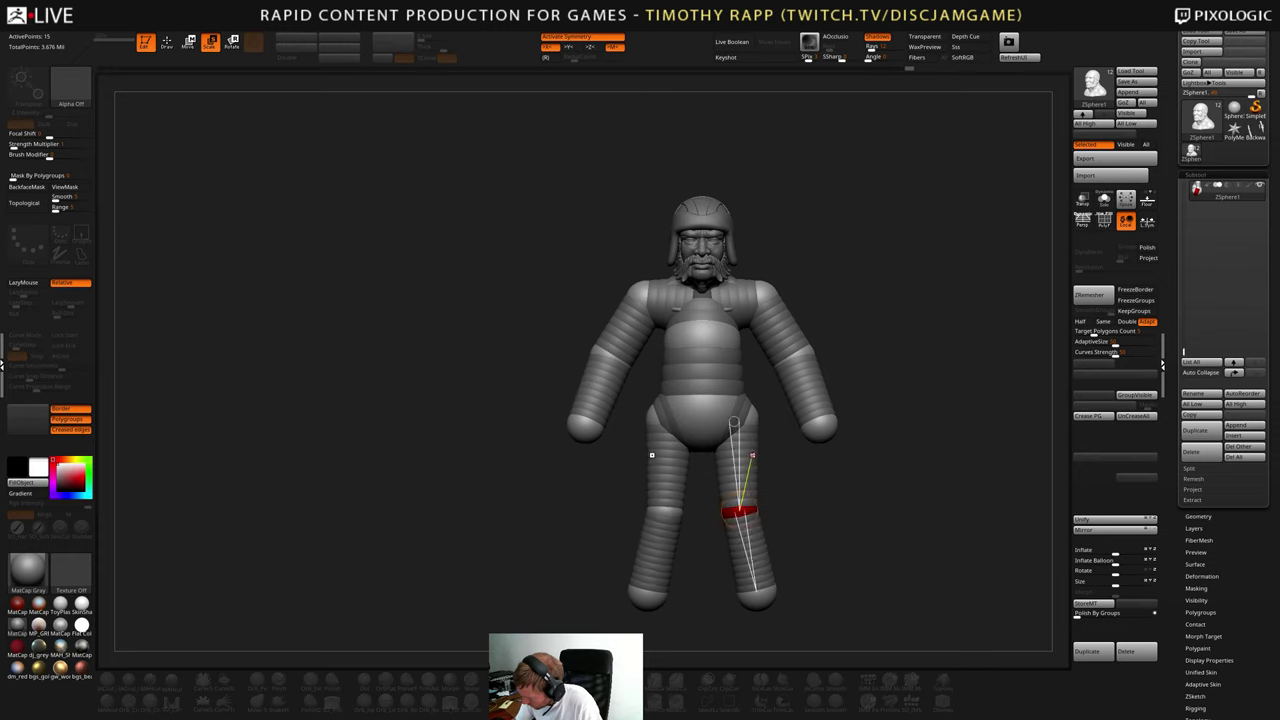
# - Fine-tune the position and size of the hip ZSpheres beside the pelvis from the front
pyautogui.press('w')
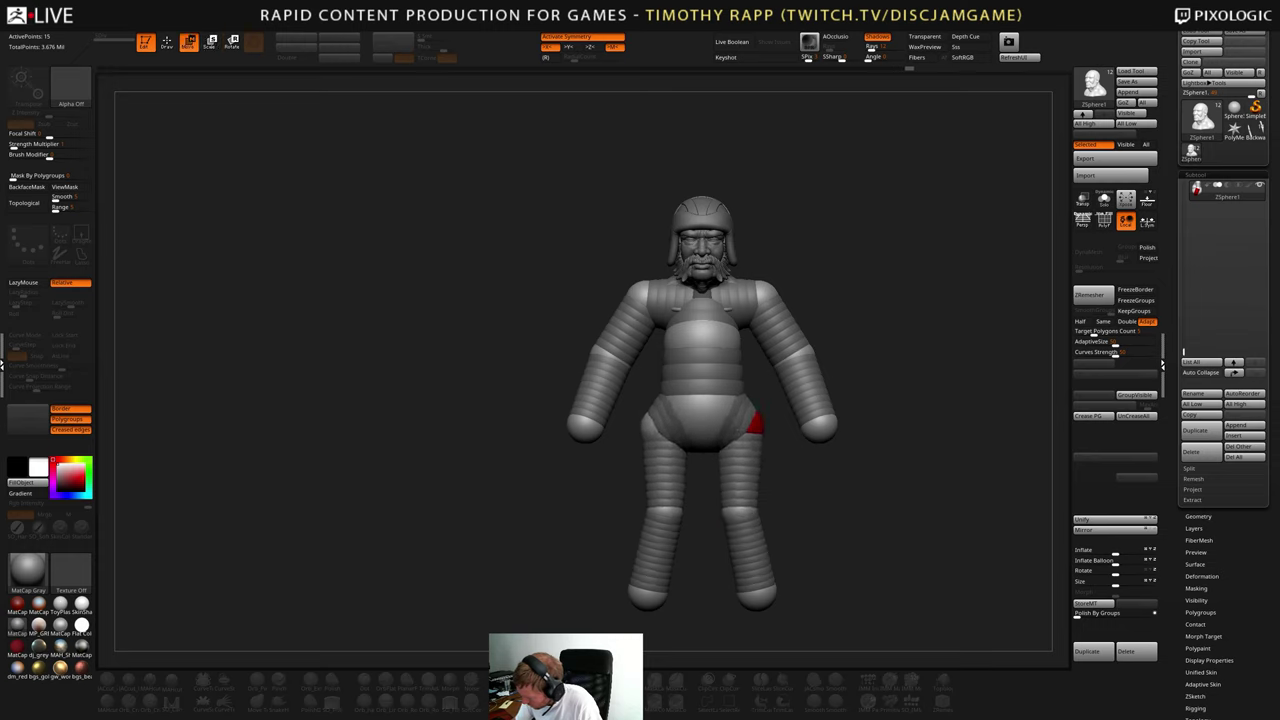
pyautogui.press('e')
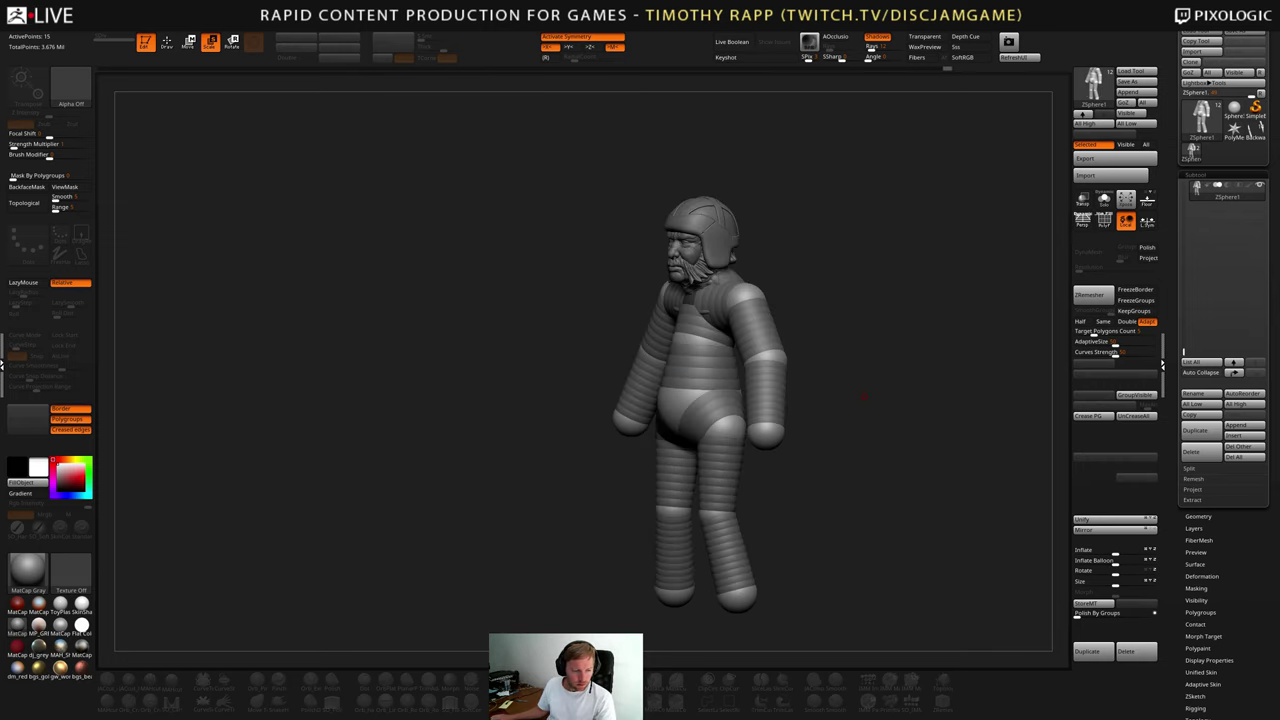
# - Switch to the animation program to check the rigged game character, and return to ZBrush to view the ZSphere body
pyautogui.hotkey('alt', 'Tab')
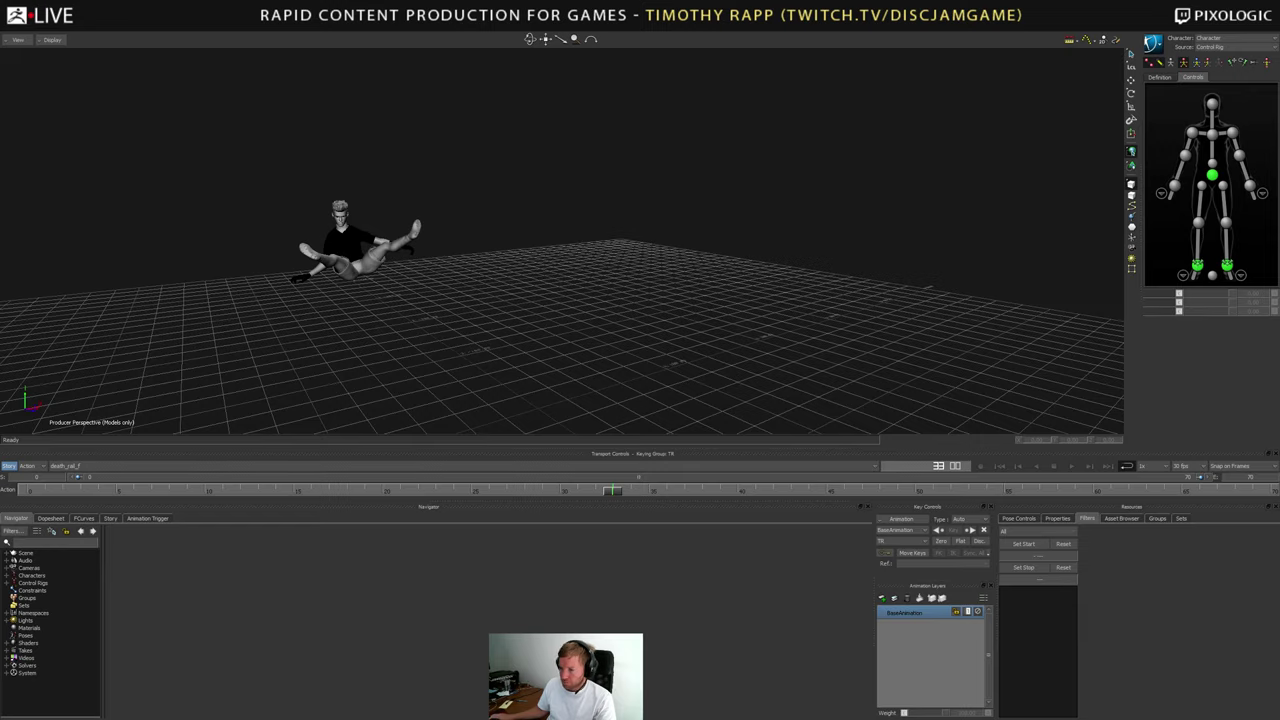
pyautogui.hotkey('alt', 'Tab')
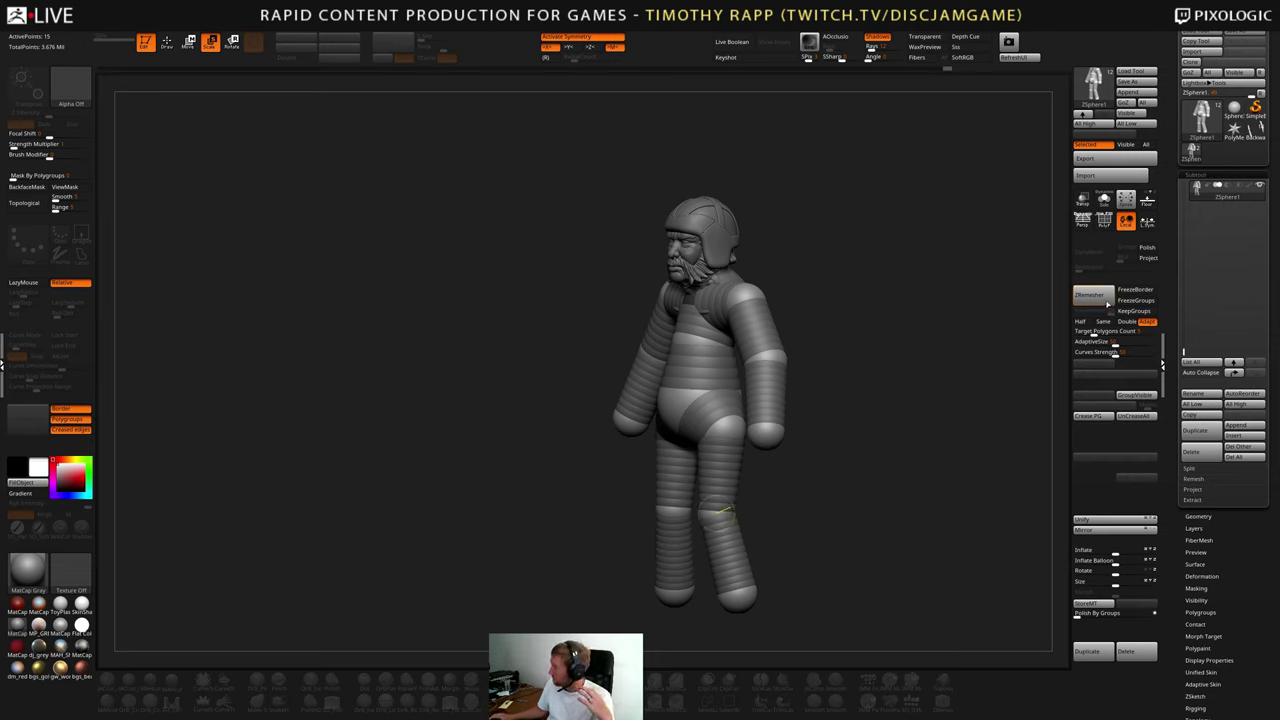
pyautogui.moveTo(863, 396); pyautogui.dragTo(947, 413)
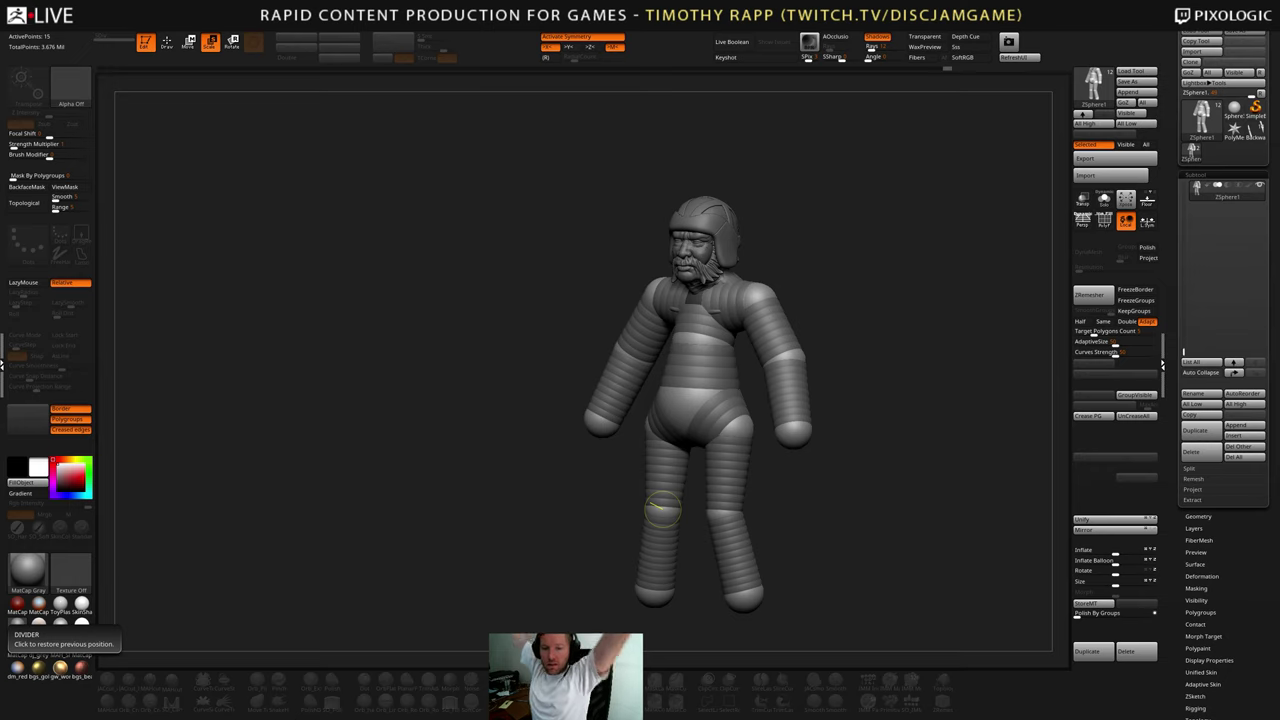
pyautogui.moveTo(850, 507)
pyautogui.mouseDown()
pyautogui.moveTo(840, 500)
pyautogui.moveTo(862, 510)
pyautogui.mouseUp()
pyautogui.hotkey('ctrl', 'z')
# - Adjust the position and size of the pelvis and upper belly ZSpheres in profile
pyautogui.moveTo(872, 400)
pyautogui.keyDown('alt'); pyautogui.mouseDown()
pyautogui.moveTo(856, 482)
pyautogui.moveTo(831, 422)
pyautogui.moveTo(740, 417)
pyautogui.moveTo(695, 436)
pyautogui.mouseUp(); pyautogui.keyUp('alt')
pyautogui.press('w')
pyautogui.moveTo(722, 489); pyautogui.dragTo(722, 492)
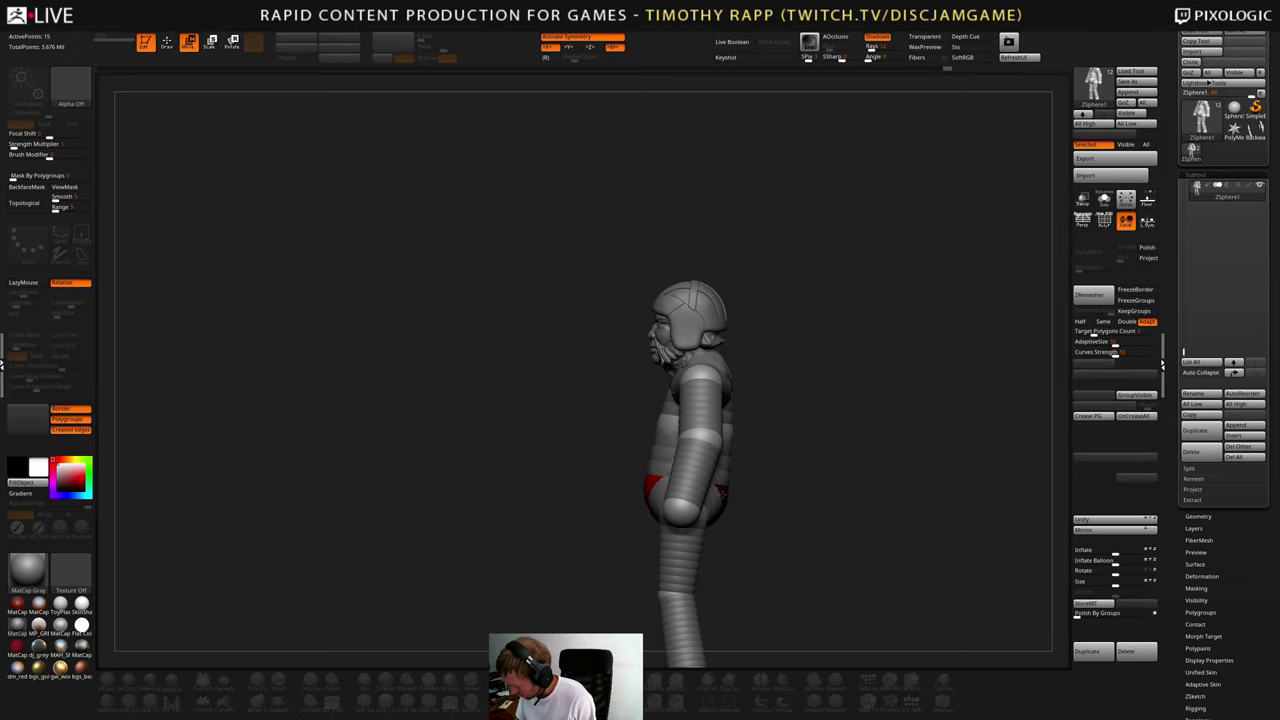
pyautogui.press('e')
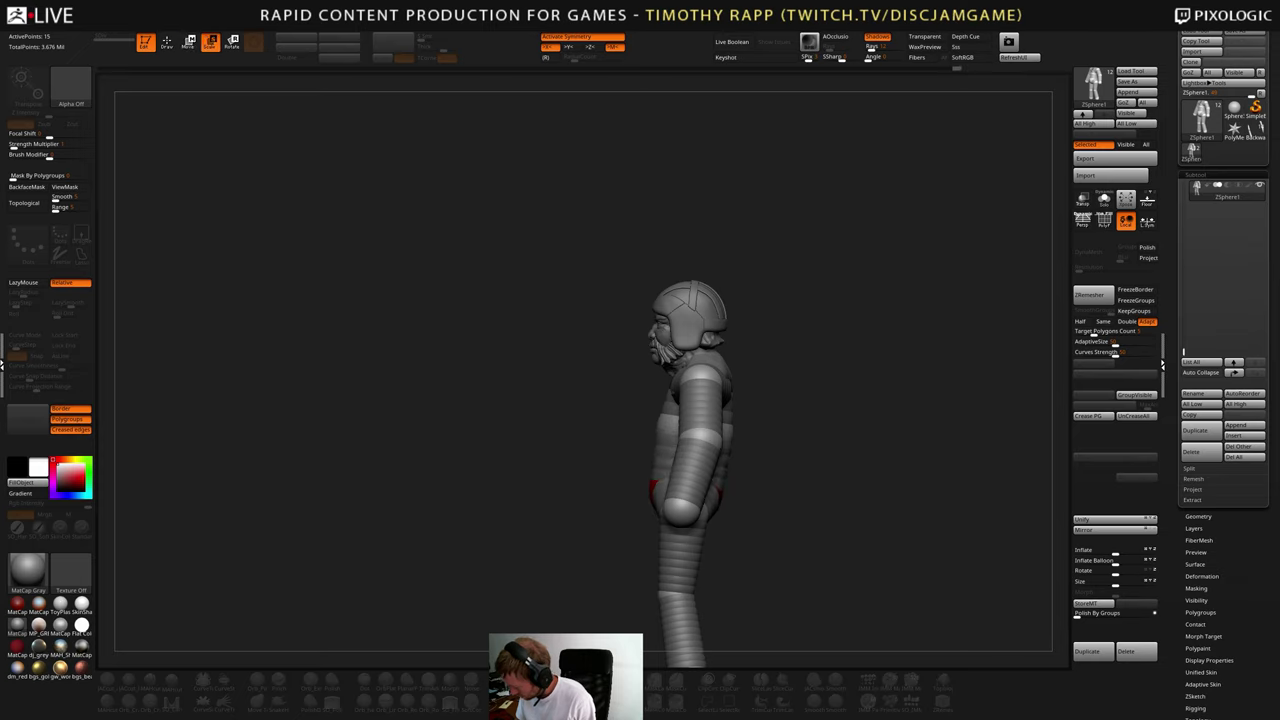
pyautogui.moveTo(752, 452); pyautogui.dragTo(800, 444)
pyautogui.moveTo(686, 428); pyautogui.dragTo(686, 424)
pyautogui.press('w')
pyautogui.moveTo(688, 426); pyautogui.dragTo(636, 427, button='right')
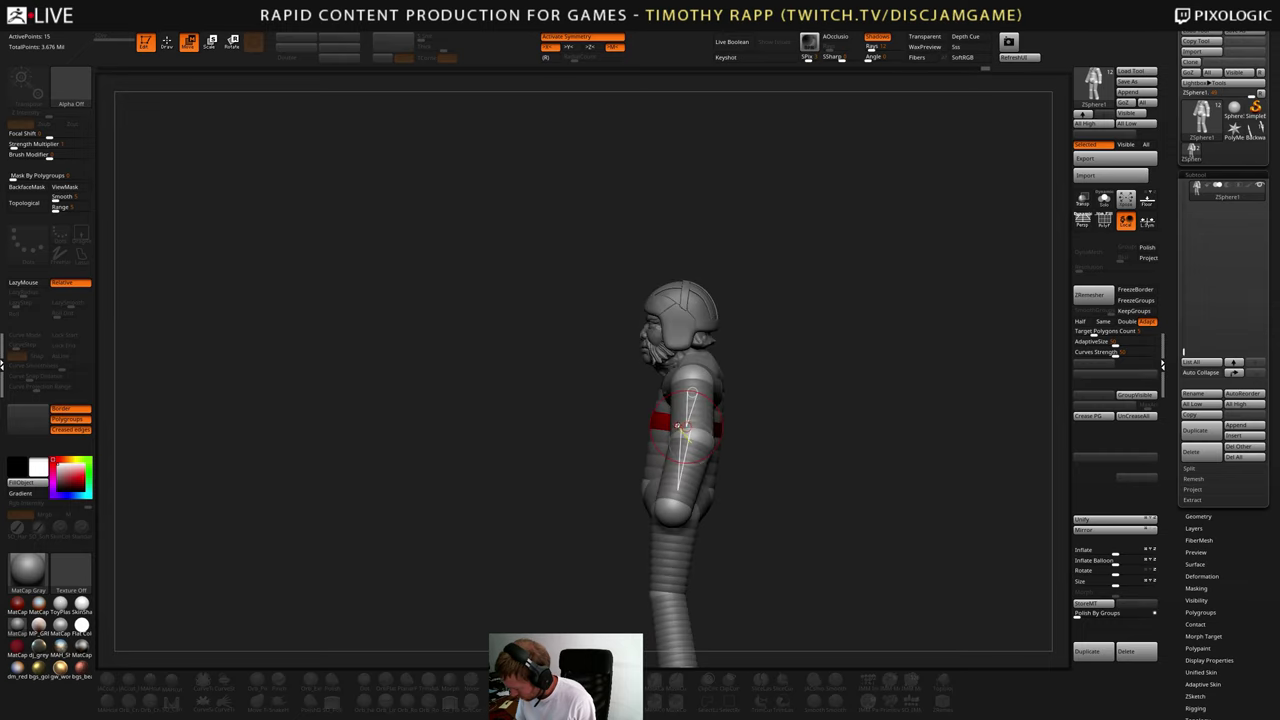
pyautogui.press('e')
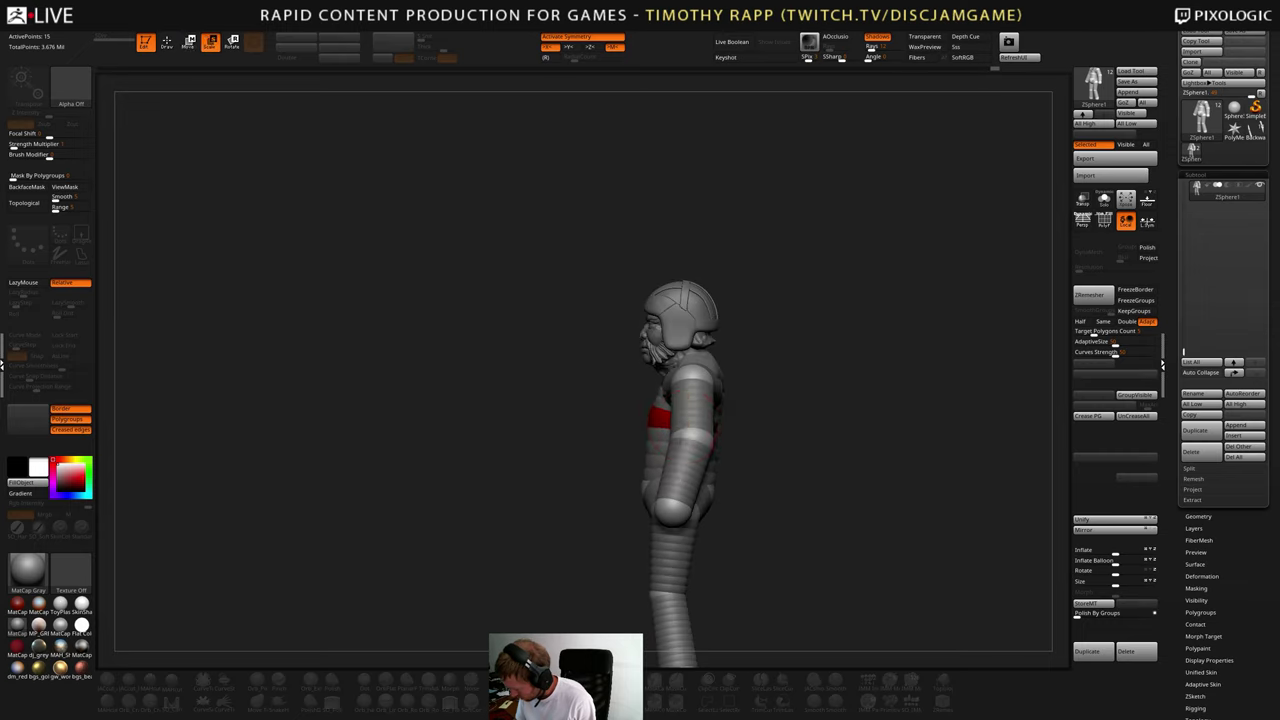
# - Insert a ZSphere in the waist between the upper belly and the pelvis, and scale it to round out the lower belly
pyautogui.press('q')
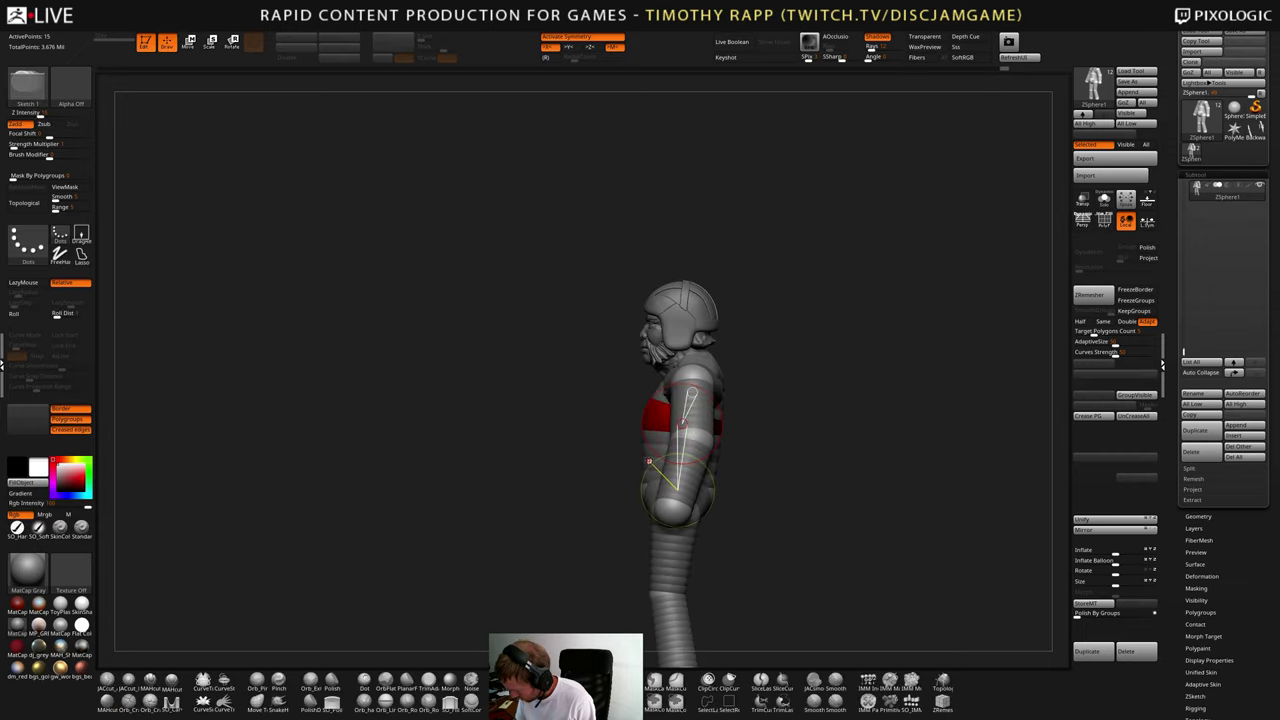
pyautogui.click(682, 463)
pyautogui.hotkey('ctrl', 'z')
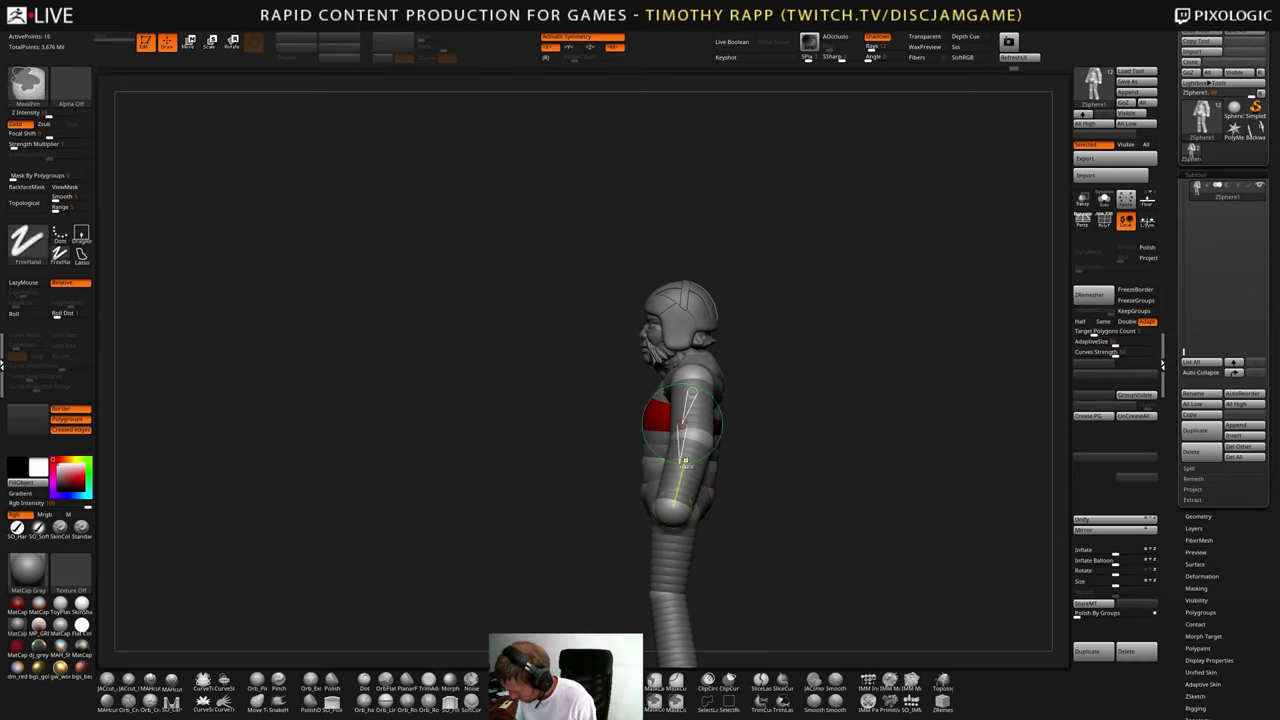
pyautogui.press('e')
pyautogui.press('w')
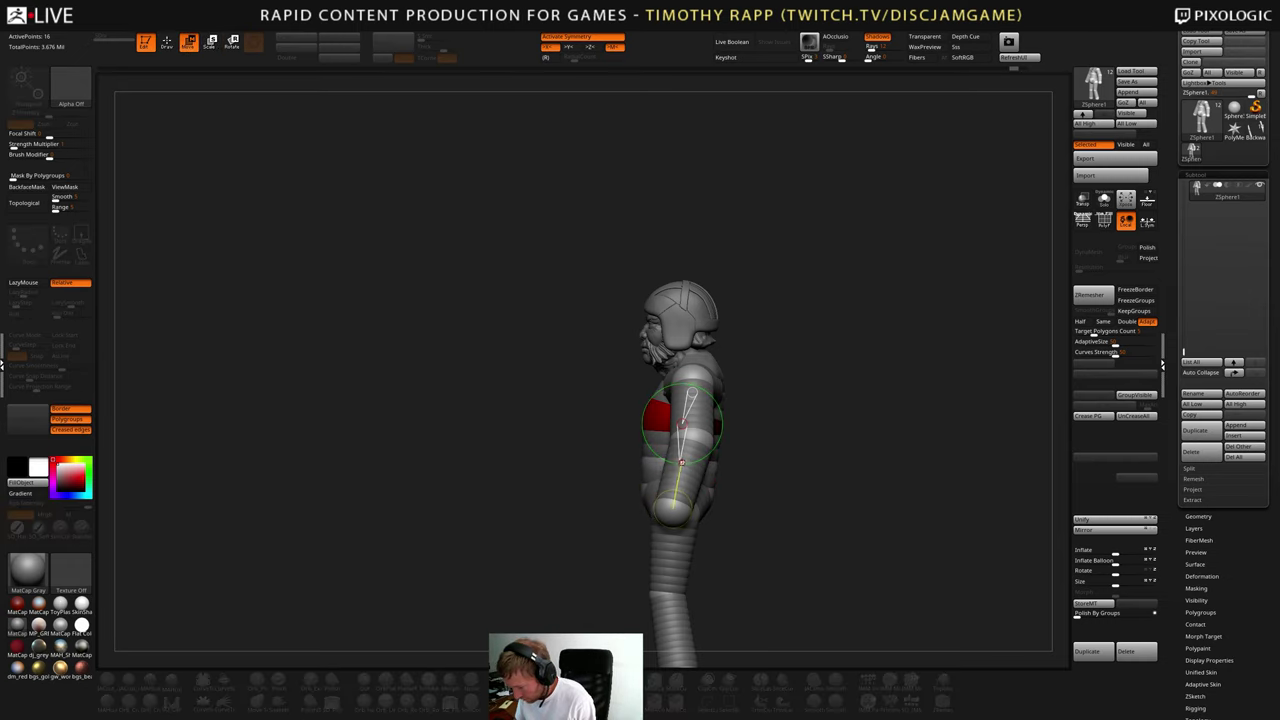
pyautogui.moveTo(430, 446); pyautogui.dragTo(514, 443)
pyautogui.press('e')
pyautogui.press('r')
pyautogui.press('e')
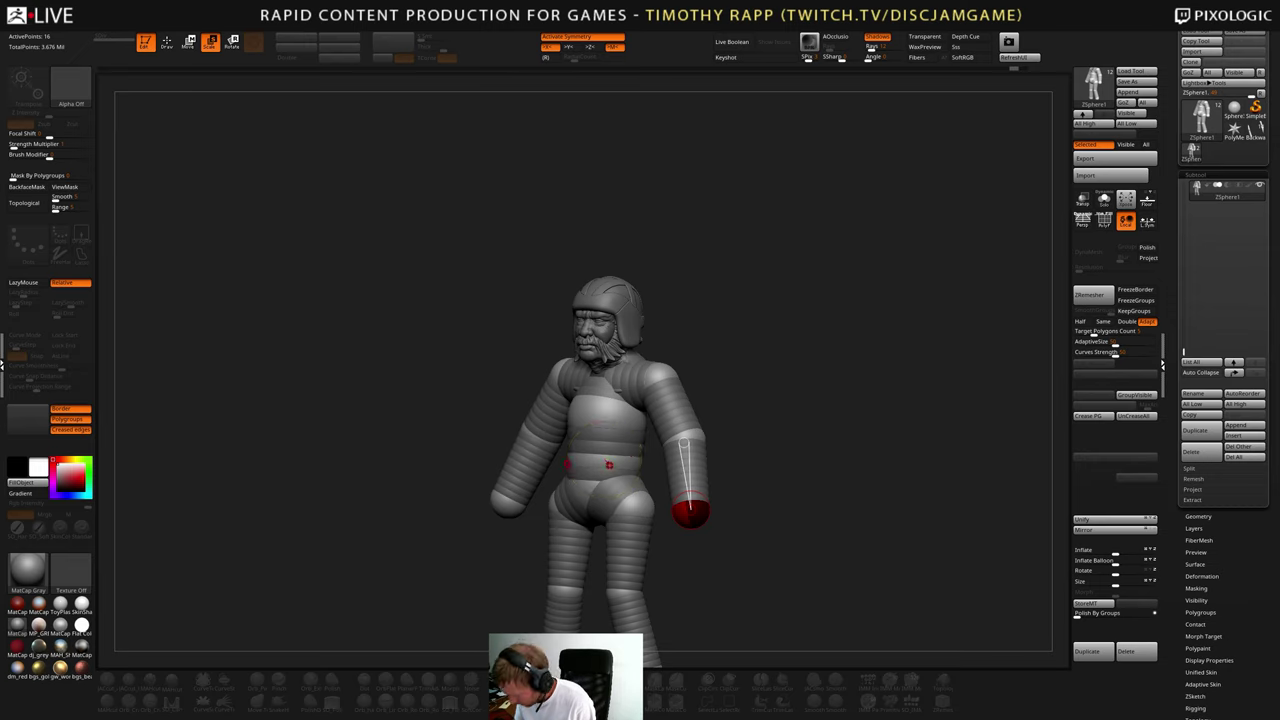
pyautogui.keyDown('ctrl'); pyautogui.click(608, 462); pyautogui.keyUp('ctrl')
pyautogui.moveTo(608, 463)
pyautogui.mouseDown()
pyautogui.moveTo(638, 484)
pyautogui.moveTo(609, 453)
pyautogui.mouseUp()
pyautogui.moveTo(722, 412); pyautogui.dragTo(715, 463)
# - Move the knee and ankle ZSpheres from the front so the lower legs stand nearly vertical
pyautogui.press('w')
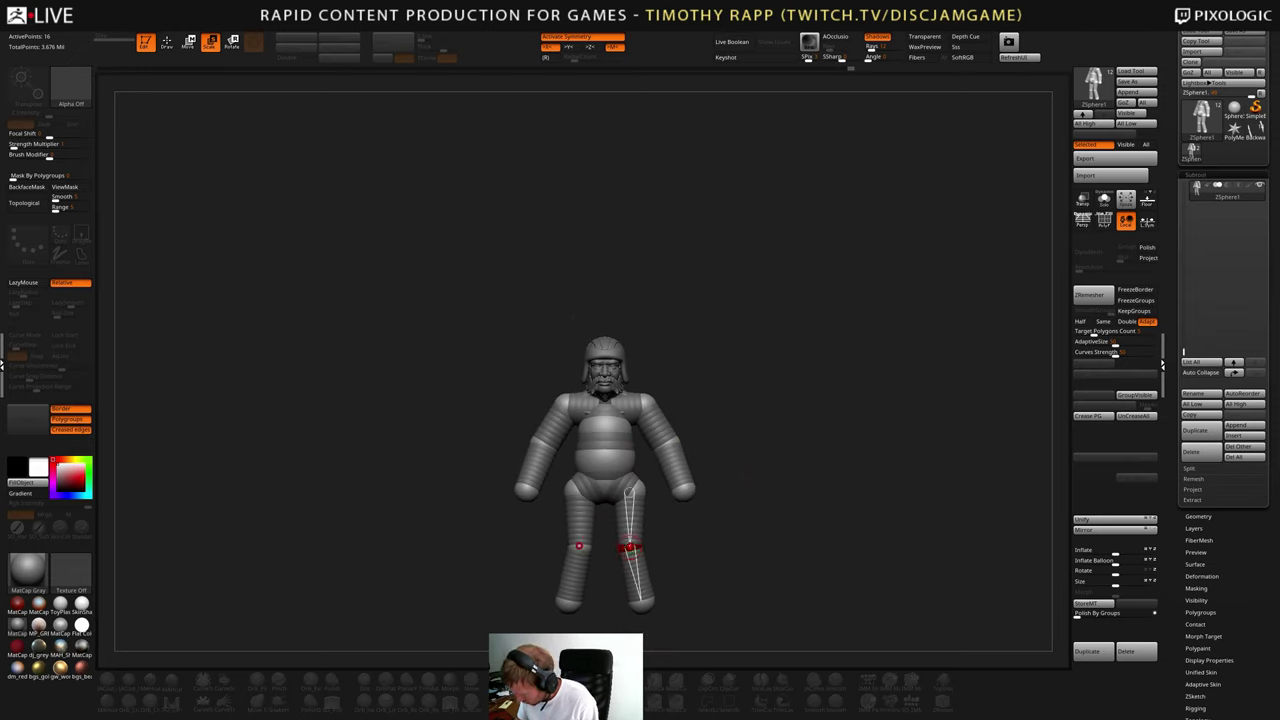
pyautogui.moveTo(631, 547); pyautogui.dragTo(638, 544)
pyautogui.moveTo(642, 605); pyautogui.dragTo(639, 604)
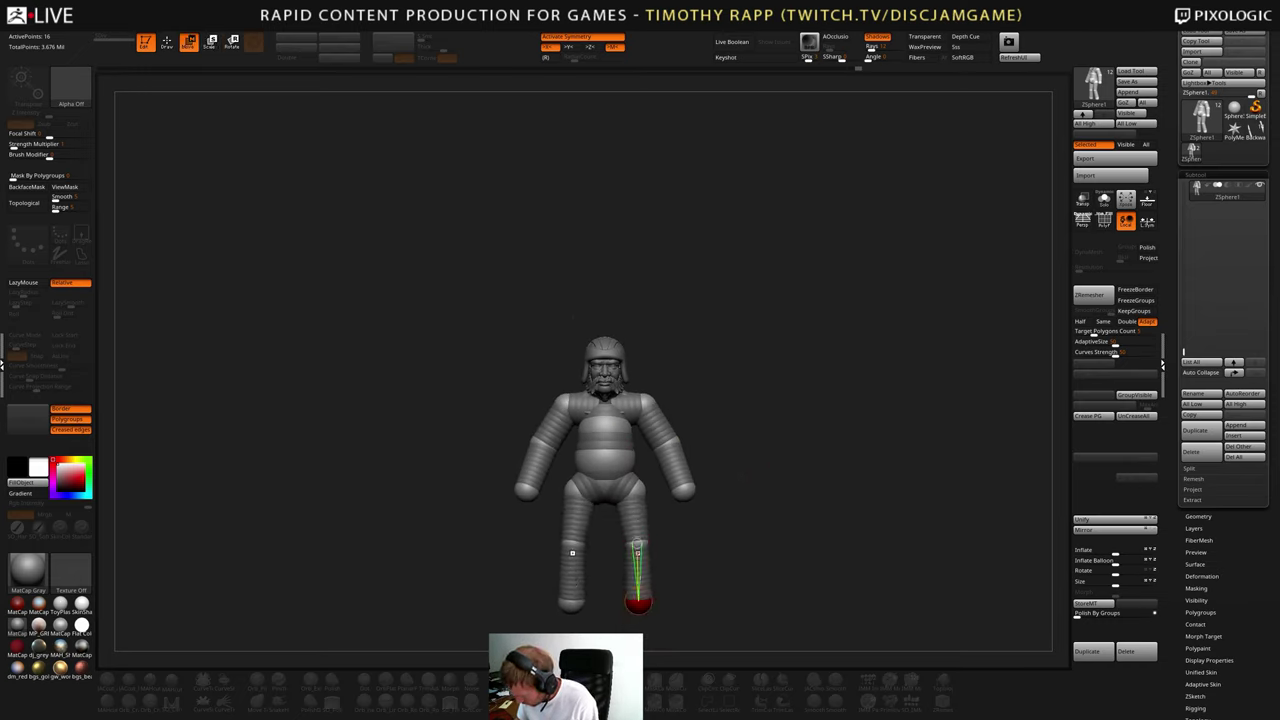
pyautogui.moveTo(637, 544); pyautogui.dragTo(636, 540)
pyautogui.moveTo(639, 603); pyautogui.dragTo(640, 603)
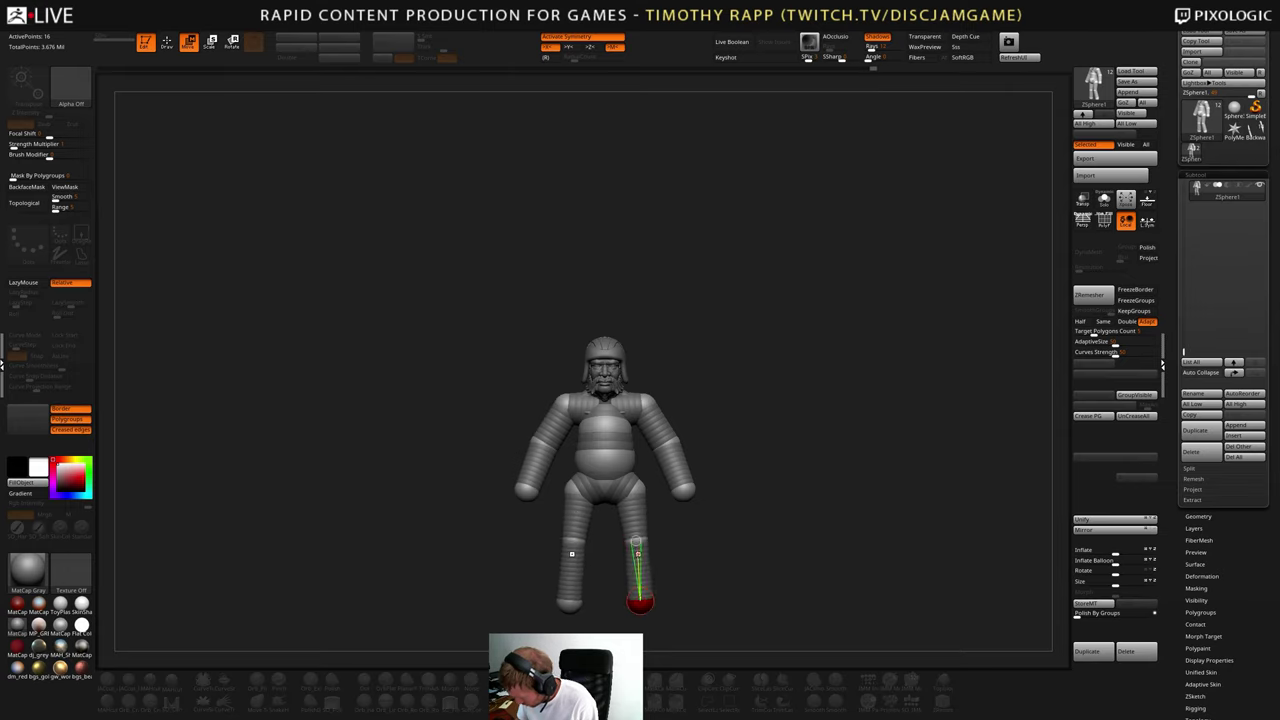
pyautogui.keyDown('shift'); pyautogui.moveTo(716, 575); pyautogui.dragTo(631, 537); pyautogui.keyUp('shift')
pyautogui.moveTo(643, 604); pyautogui.dragTo(642, 601)
pyautogui.moveTo(635, 541); pyautogui.dragTo(636, 540)
# - Scale the lower belly ZSphere up into a large round belly and move it forward in profile
pyautogui.keyDown('shift'); pyautogui.moveTo(686, 508); pyautogui.dragTo(797, 500); pyautogui.keyUp('shift')
pyautogui.keyDown('alt'); pyautogui.moveTo(797, 500); pyautogui.dragTo(709, 470); pyautogui.keyUp('alt')
pyautogui.press('e')
pyautogui.moveTo(602, 419); pyautogui.dragTo(617, 443)
pyautogui.keyDown('shift'); pyautogui.moveTo(697, 498); pyautogui.dragTo(745, 495); pyautogui.keyUp('shift')
pyautogui.press('w')
pyautogui.moveTo(648, 420); pyautogui.dragTo(658, 421)
# - Resize the upper belly ZSphere in profile, and delete it from the chain between the chest and the lower belly
pyautogui.press('e')
pyautogui.moveTo(638, 362); pyautogui.dragTo(636, 360)
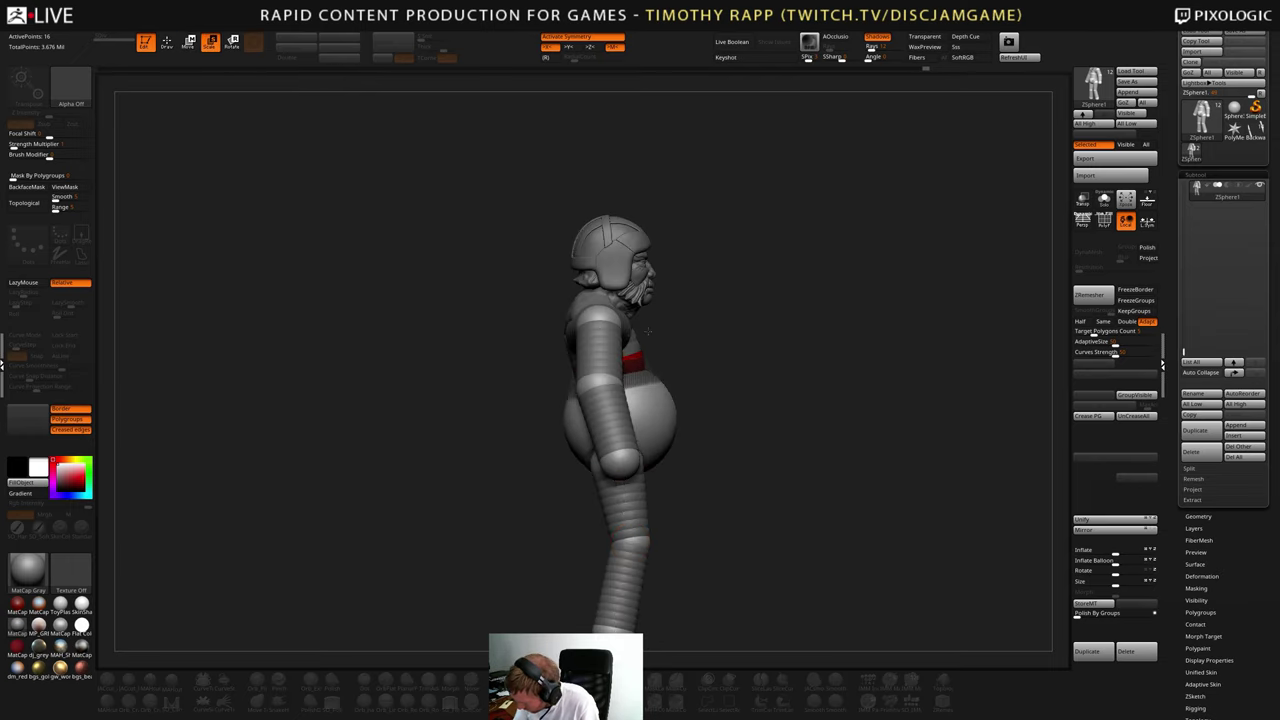
pyautogui.press('w')
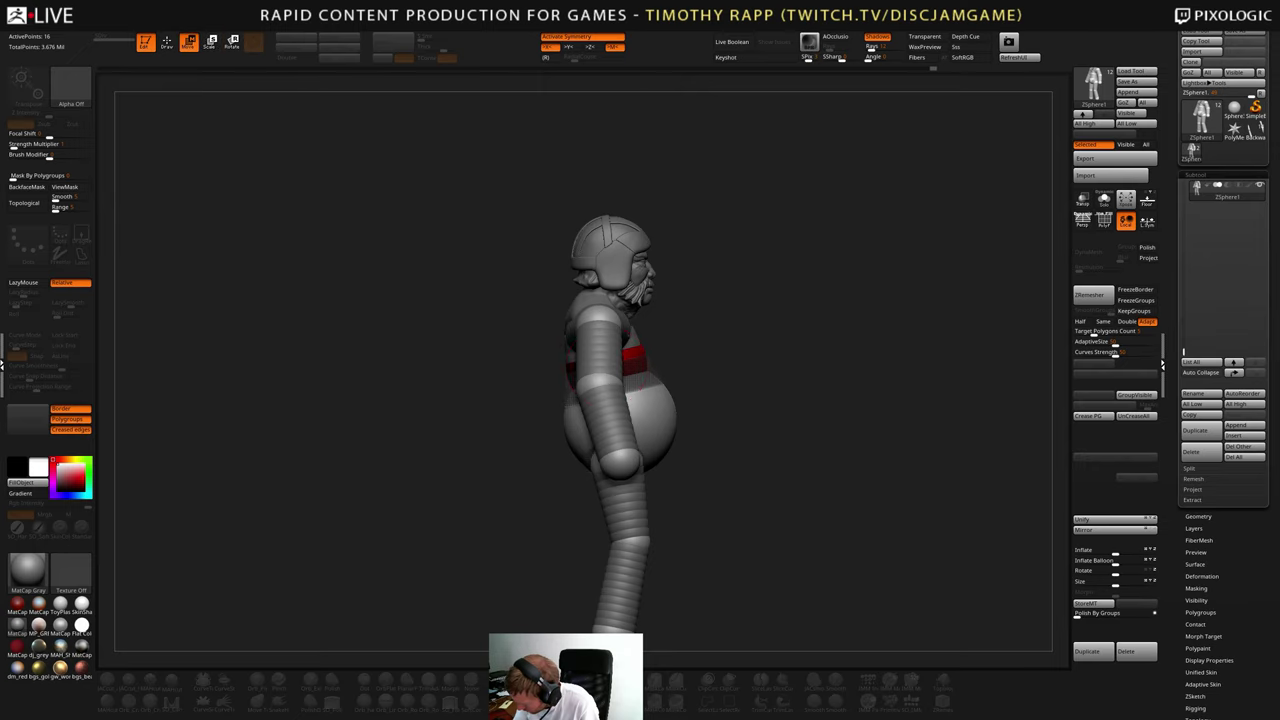
pyautogui.press('e')
pyautogui.moveTo(611, 366); pyautogui.dragTo(609, 354)
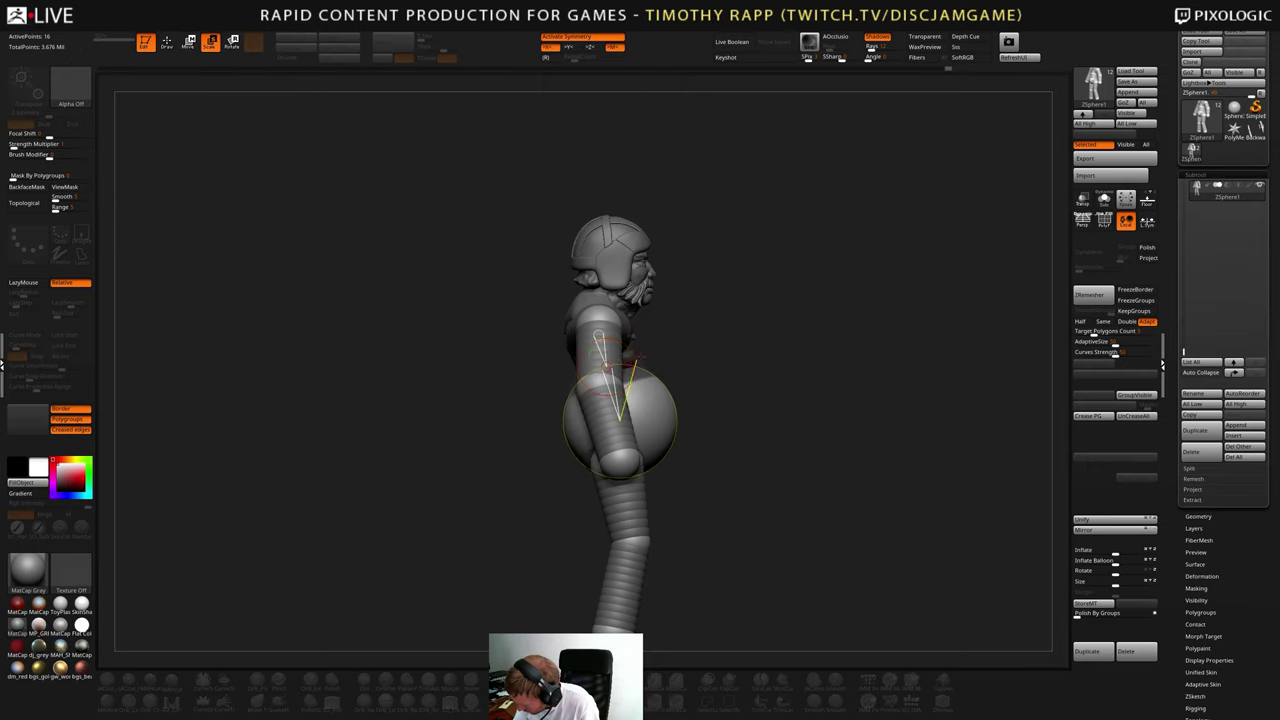
pyautogui.keyDown('shift'); pyautogui.moveTo(708, 395); pyautogui.dragTo(640, 397); pyautogui.keyUp('shift')
pyautogui.keyDown('alt'); pyautogui.moveTo(690, 260); pyautogui.dragTo(630, 430); pyautogui.keyUp('alt')
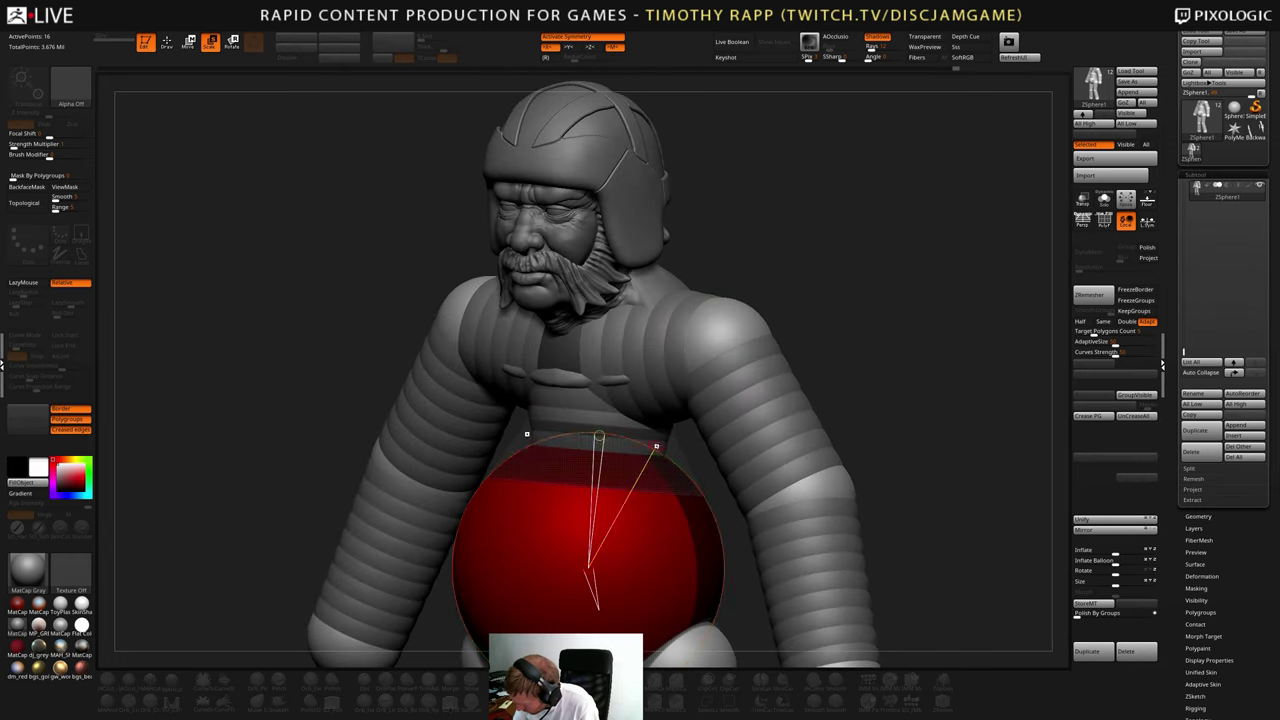
pyautogui.press('q')
pyautogui.keyDown('alt'); pyautogui.click(600, 436); pyautogui.keyUp('alt')
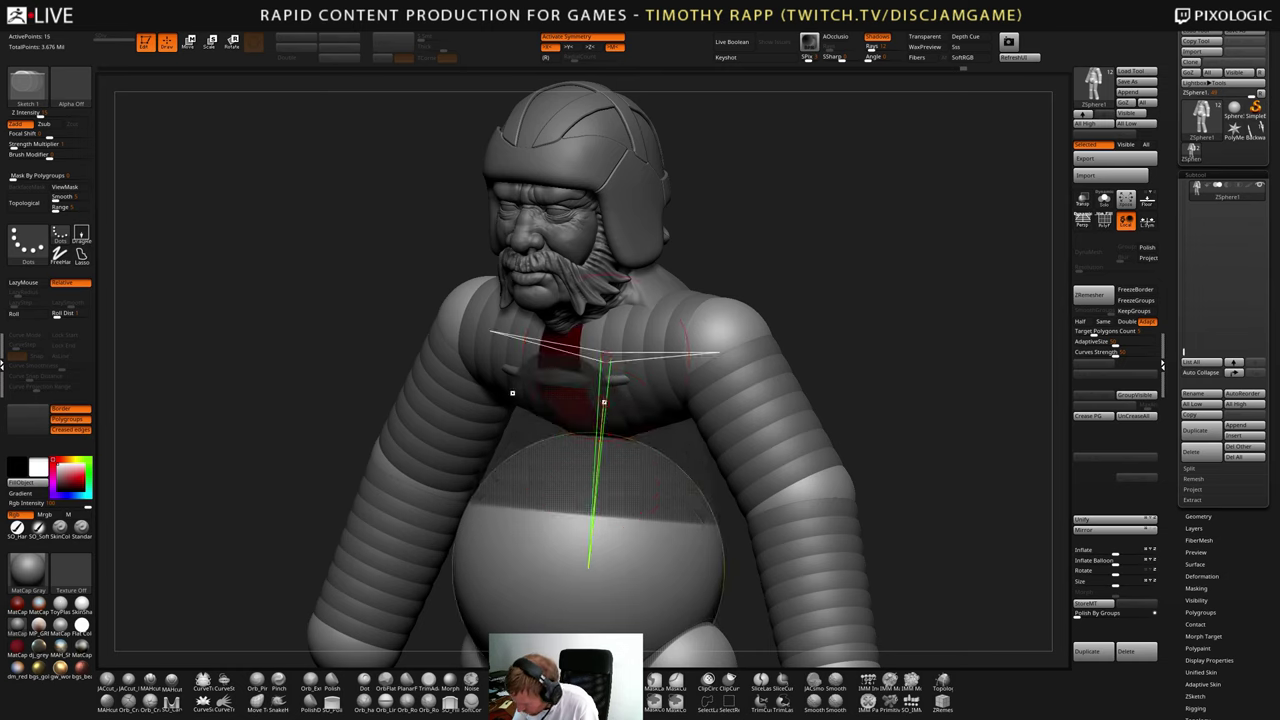
pyautogui.click(606, 361)
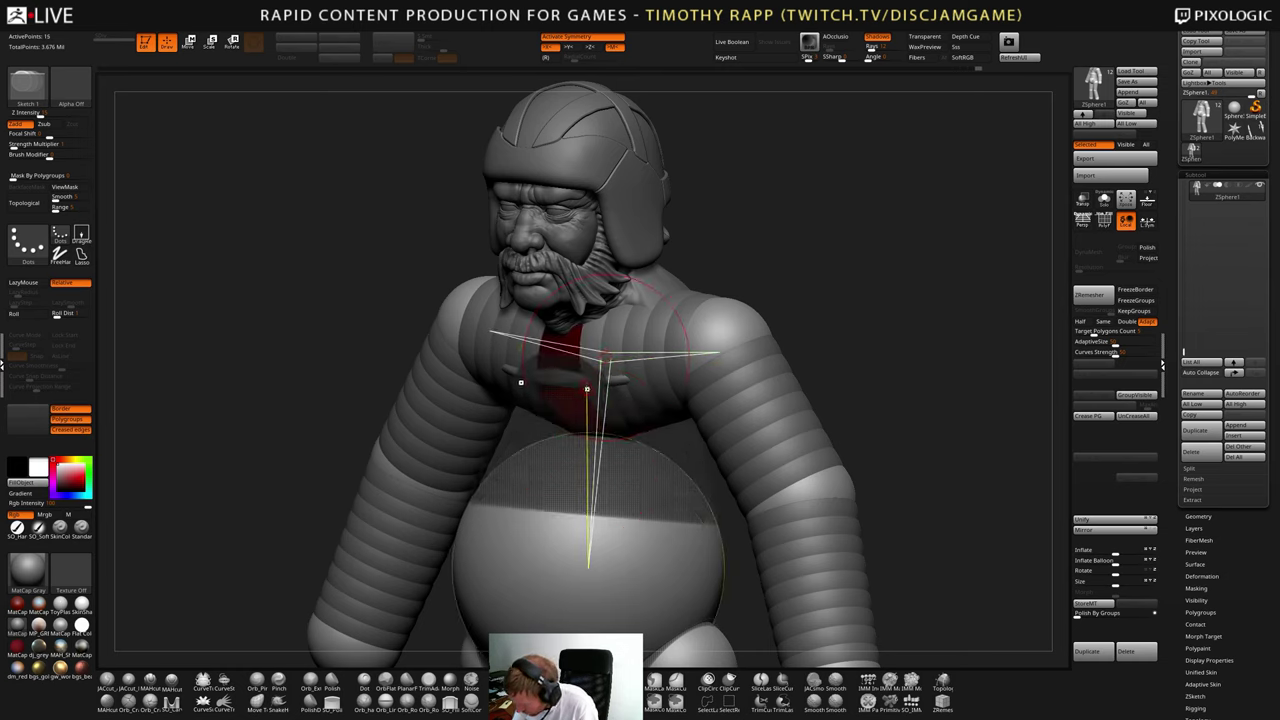
# - Scale the belly ZSphere down and adjust the size of the central chest ZSphere from the front
pyautogui.press('e')
pyautogui.click(592, 465)
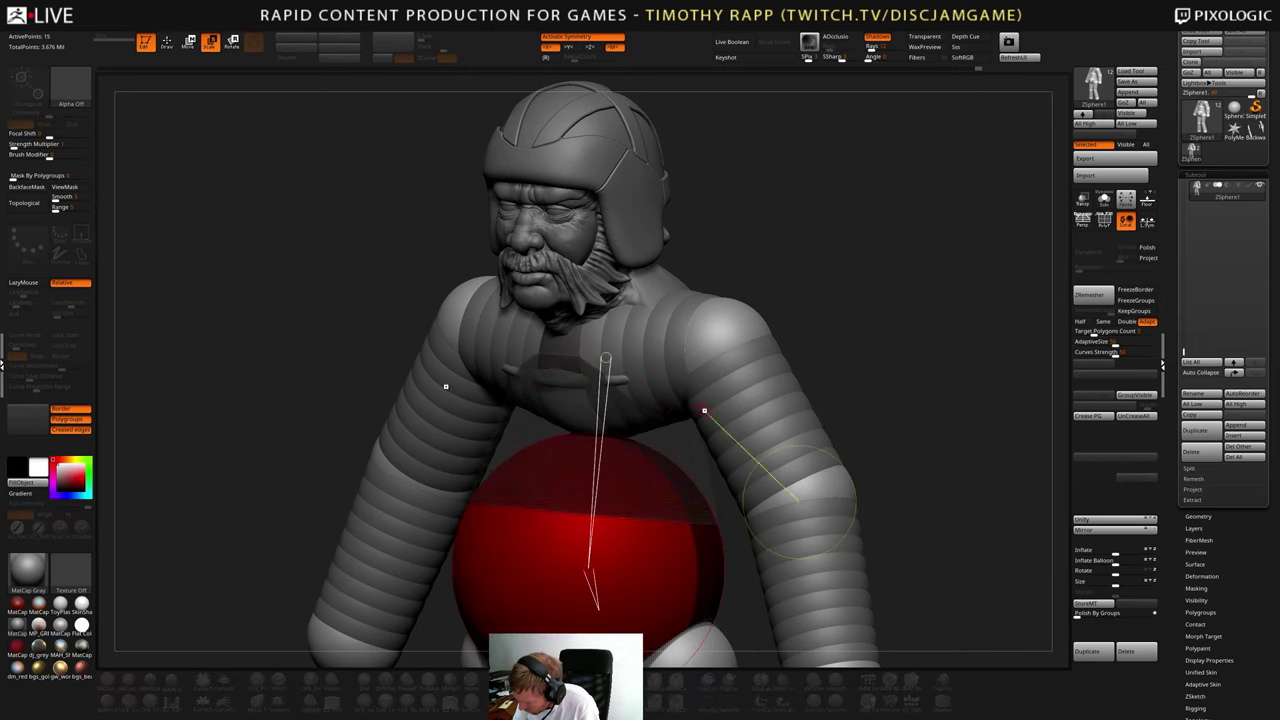
pyautogui.keyDown('ctrl'); pyautogui.moveTo(706, 411); pyautogui.dragTo(708, 532, button='right'); pyautogui.keyUp('ctrl')
pyautogui.moveTo(610, 514); pyautogui.dragTo(591, 553)
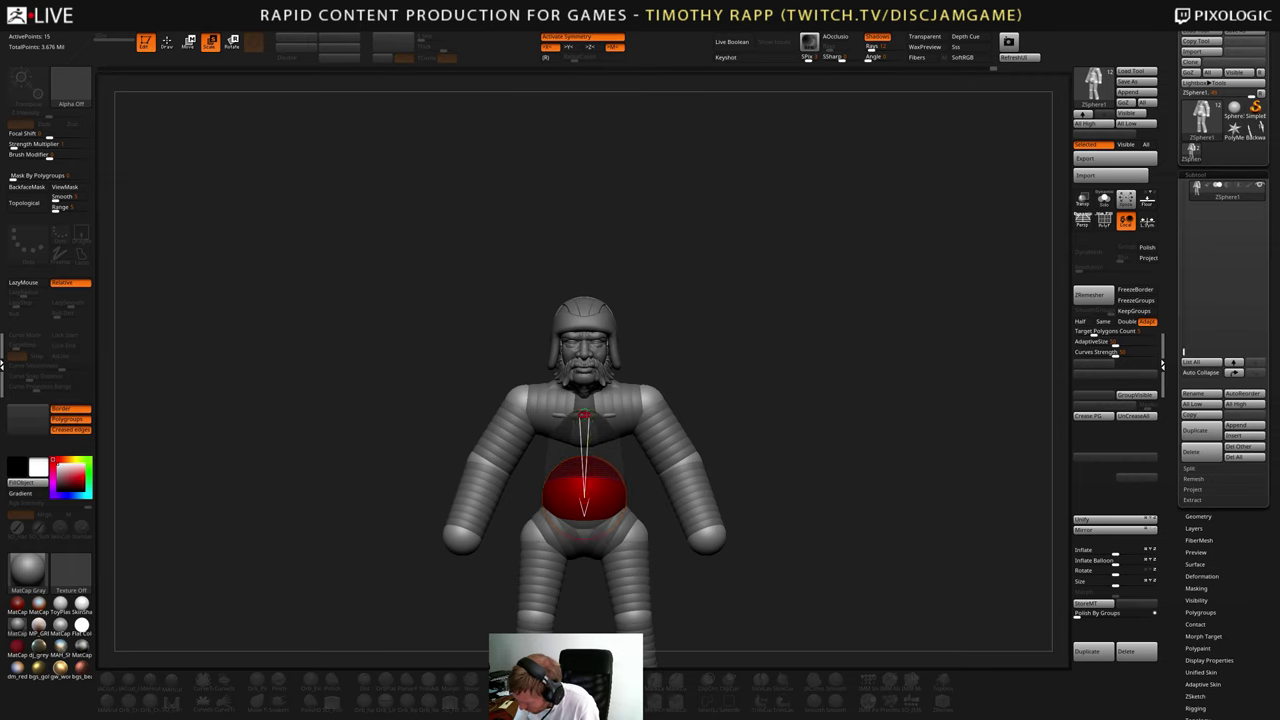
pyautogui.click(589, 421)
pyautogui.moveTo(589, 421); pyautogui.dragTo(589, 432)
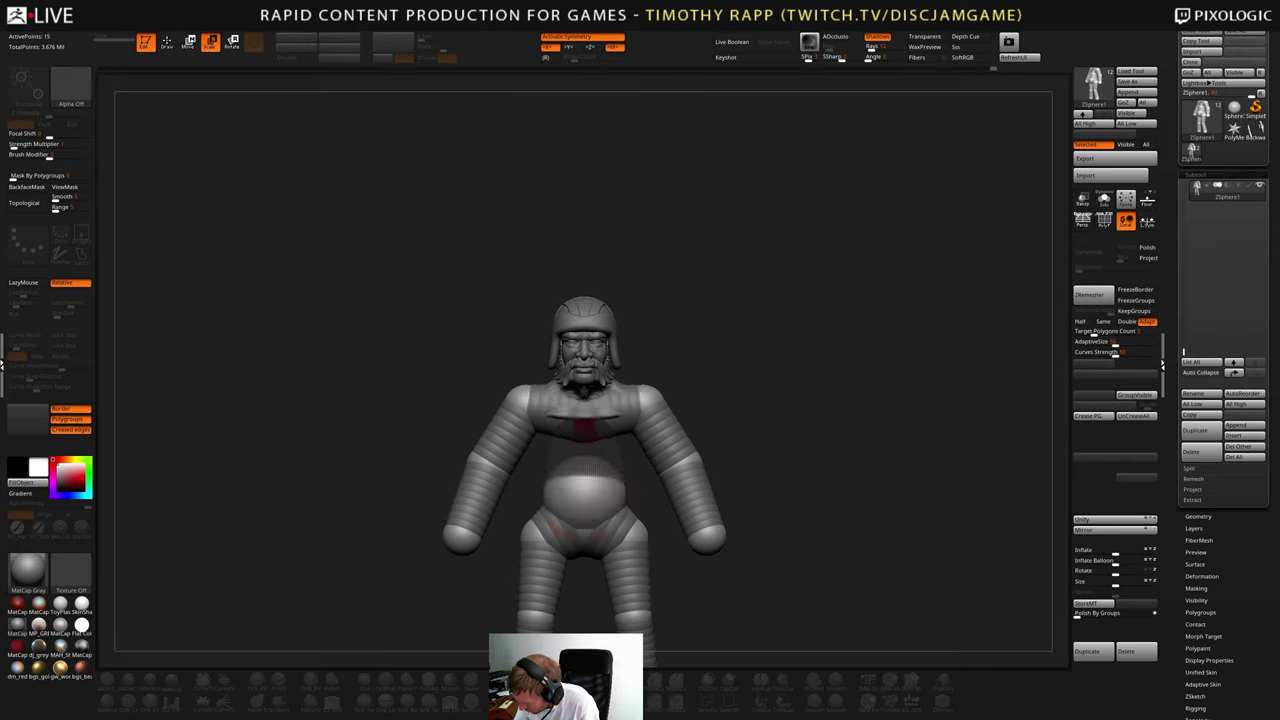
# - Scale the belly ZSphere up and move it up and forward in profile
pyautogui.press('w')
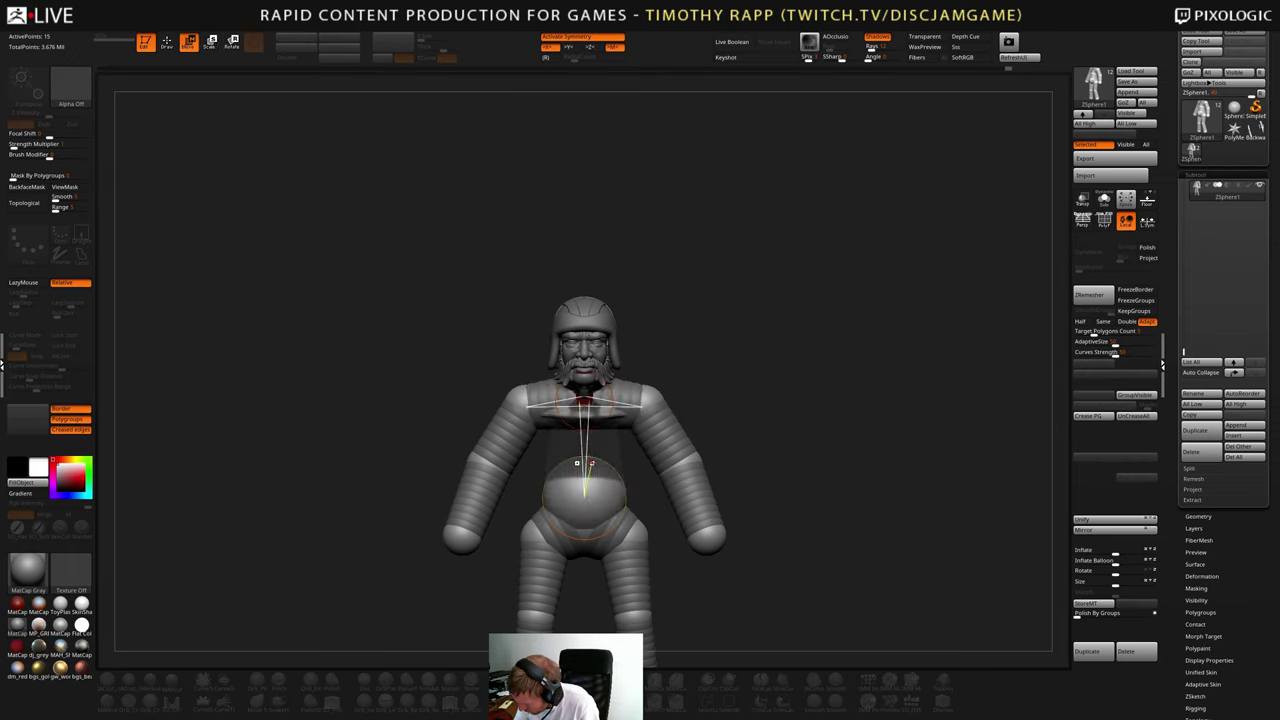
pyautogui.click(574, 472)
pyautogui.keyDown('shift'); pyautogui.moveTo(571, 465); pyautogui.dragTo(563, 451, button='right'); pyautogui.keyUp('shift')
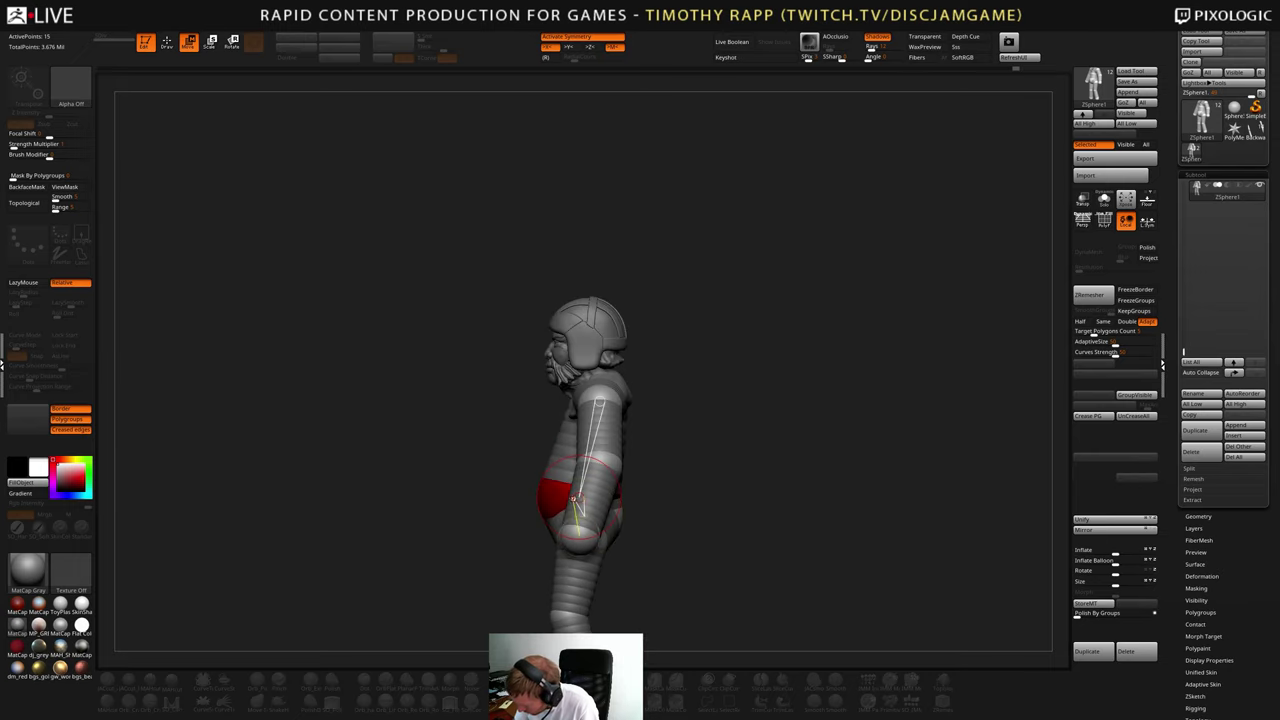
pyautogui.press('e')
pyautogui.moveTo(579, 497); pyautogui.dragTo(577, 482)
pyautogui.press('w')
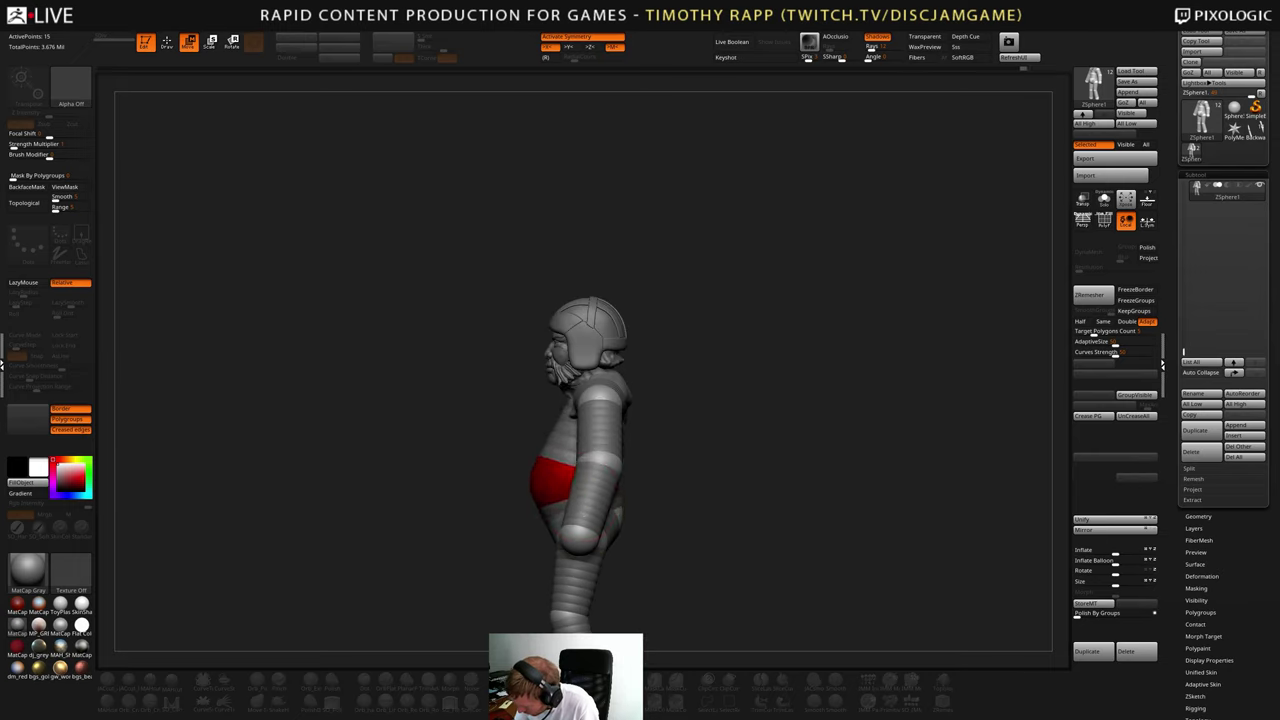
# - Insert a ZSphere between the chest and the belly, and scale it to fill out the upper torso
pyautogui.moveTo(606, 465); pyautogui.dragTo(697, 438, button='right')
pyautogui.keyDown('ctrl'); pyautogui.moveTo(697, 438); pyautogui.dragTo(771, 427, button='right'); pyautogui.keyUp('ctrl')
pyautogui.press('q')
pyautogui.click(590, 431)
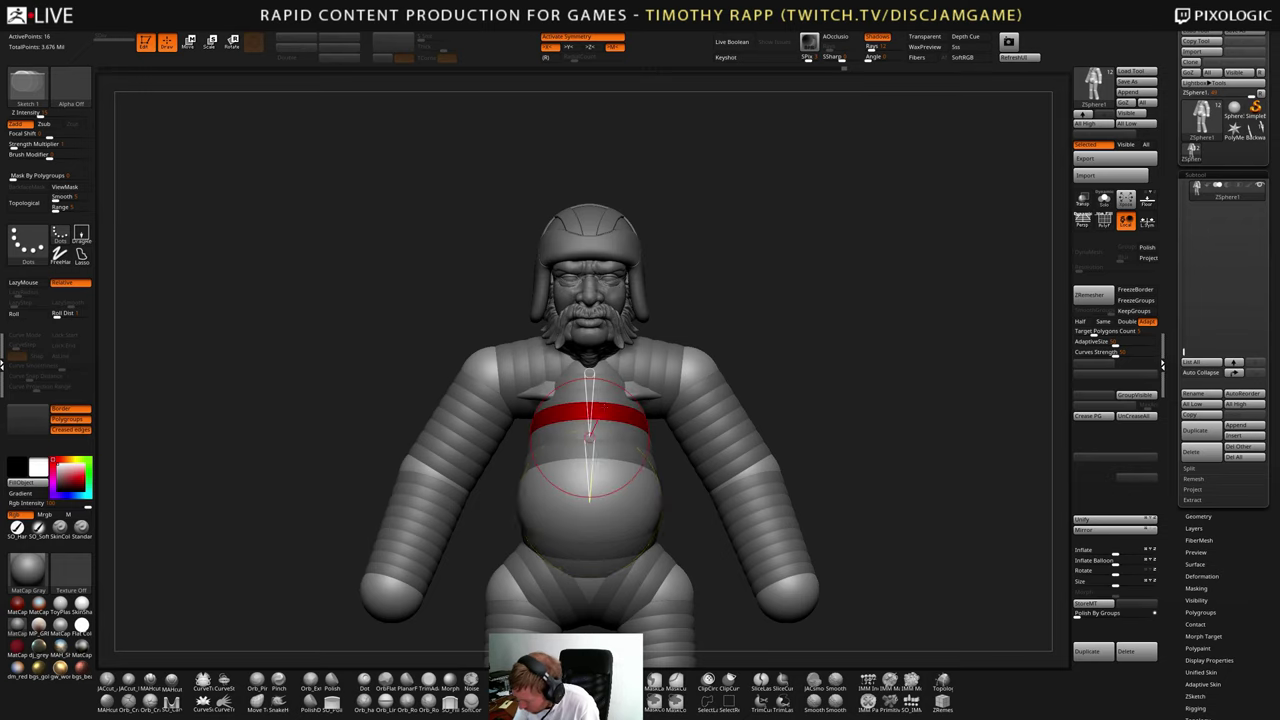
pyautogui.press('e')
pyautogui.moveTo(590, 432); pyautogui.dragTo(597, 466)
# - Refine the belly ZSphere in profile by adjusting its size and pulling it back toward the body
pyautogui.keyDown('ctrl'); pyautogui.moveTo(843, 449); pyautogui.dragTo(700, 464, button='right'); pyautogui.keyUp('ctrl')
pyautogui.press('w')
pyautogui.press('e')
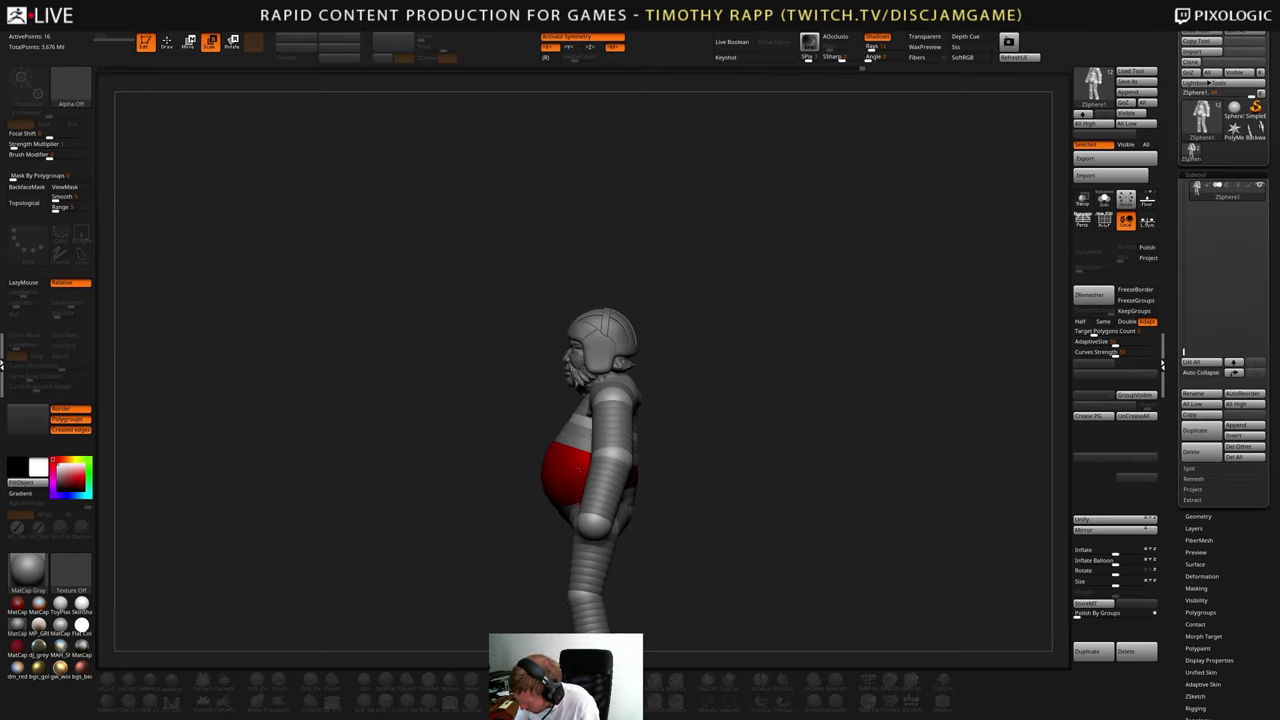
pyautogui.press('w')
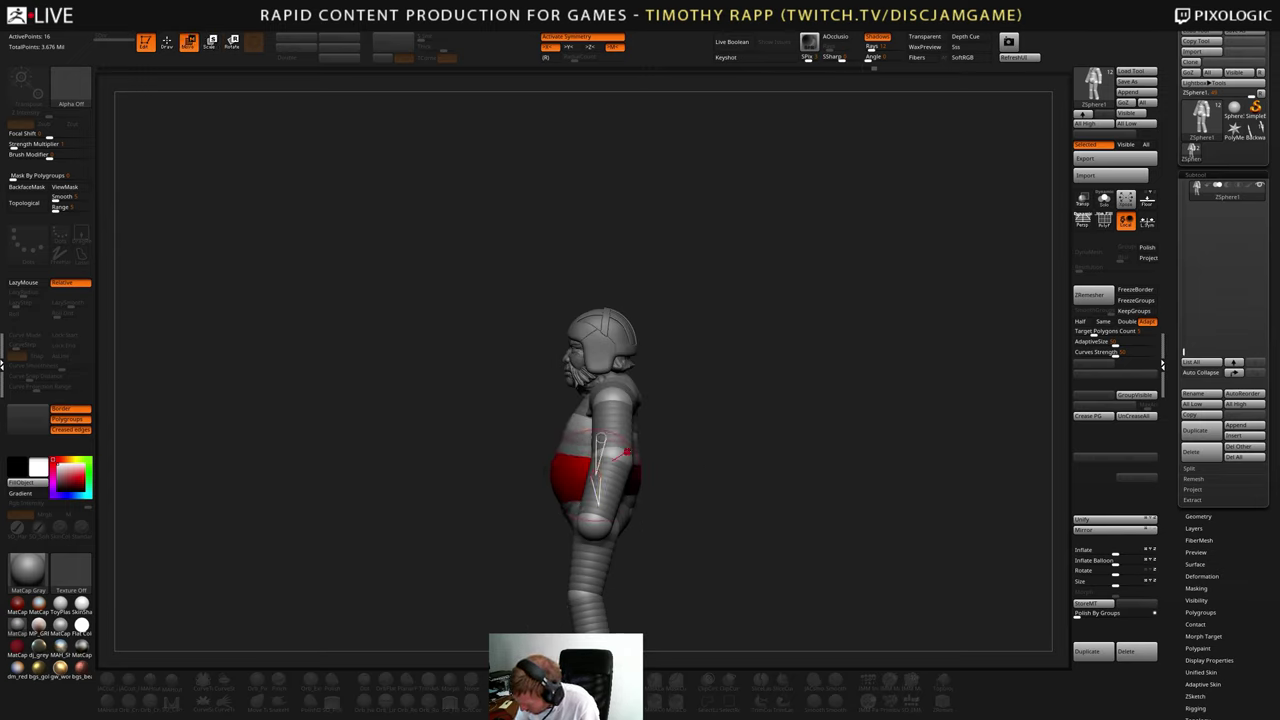
# - Adjust the size of the hip ZSpheres and scale up the pelvis ZSphere from the front
pyautogui.moveTo(627, 452); pyautogui.dragTo(735, 466, button='right')
pyautogui.keyDown('alt'); pyautogui.moveTo(827, 457); pyautogui.dragTo(821, 391, button='right'); pyautogui.keyUp('alt')
pyautogui.press('e')
pyautogui.moveTo(651, 471); pyautogui.dragTo(668, 420)
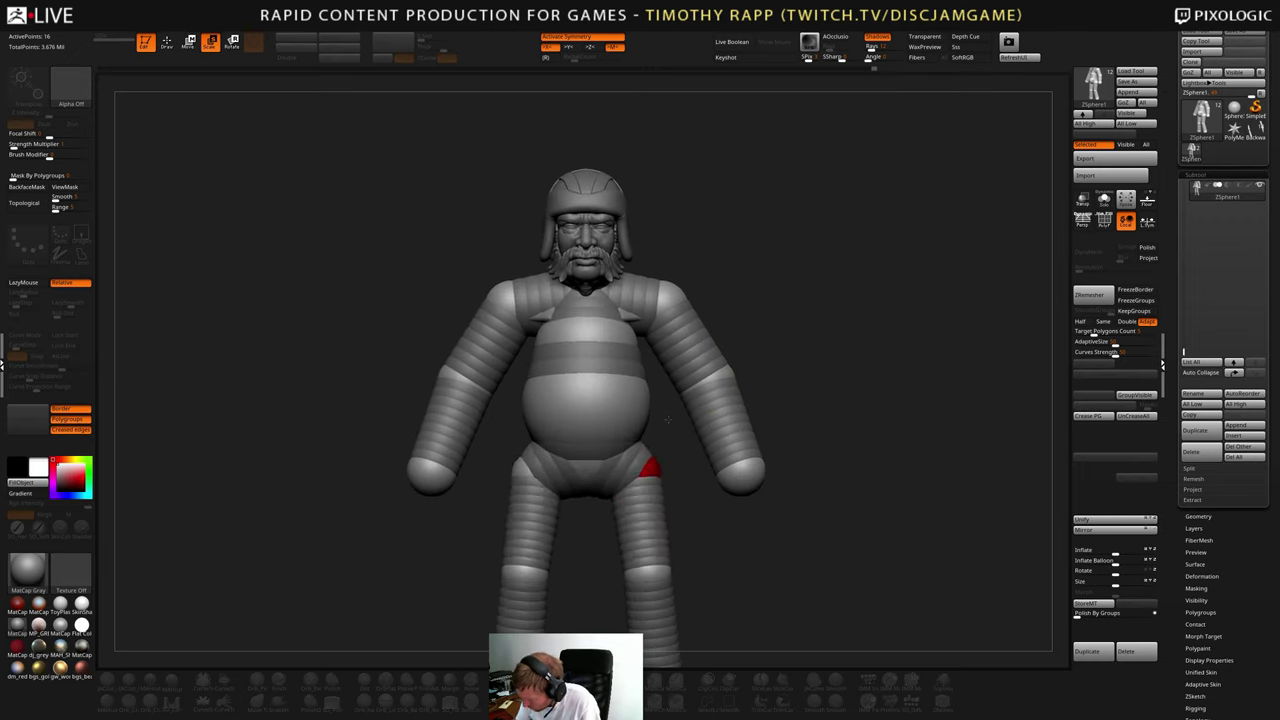
pyautogui.moveTo(586, 474)
pyautogui.mouseDown()
pyautogui.moveTo(597, 457)
pyautogui.moveTo(587, 489)
pyautogui.moveTo(530, 480)
pyautogui.moveTo(587, 493)
pyautogui.mouseUp()
pyautogui.press('w')
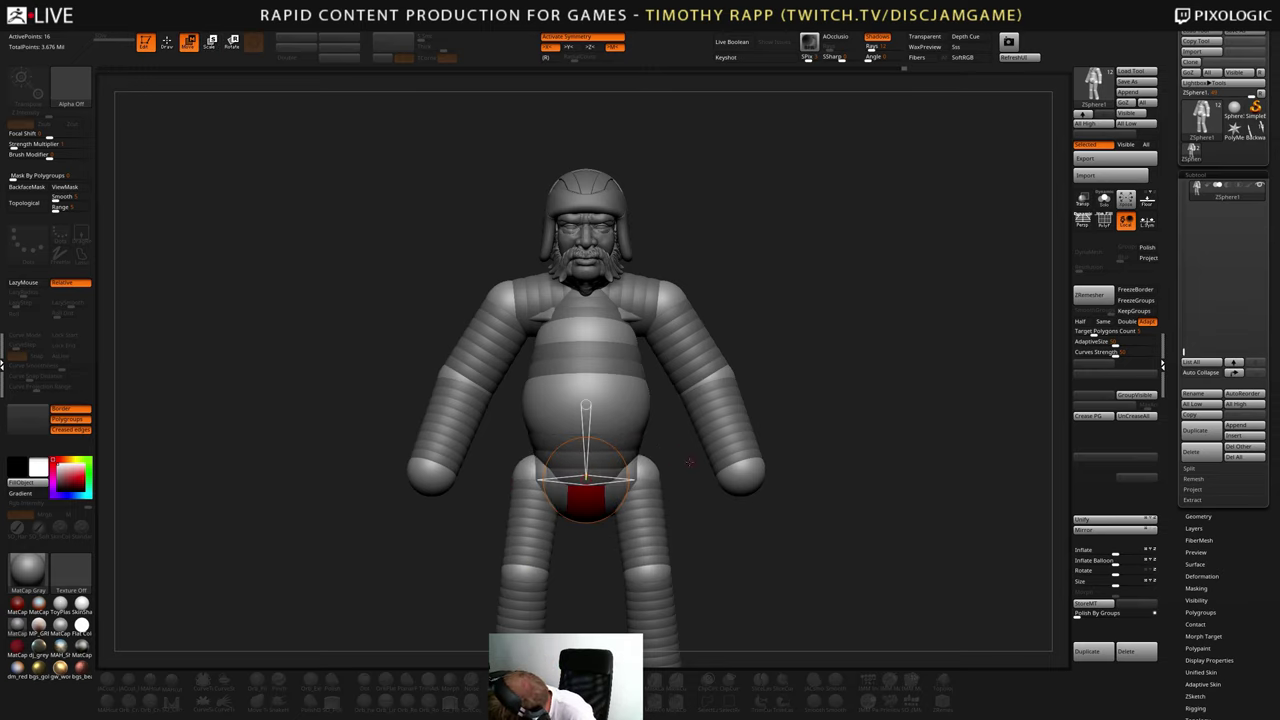
# - Move the pelvis ZSphere backward in profile and scale it up to form the buttocks
pyautogui.moveTo(880, 445); pyautogui.dragTo(682, 450)
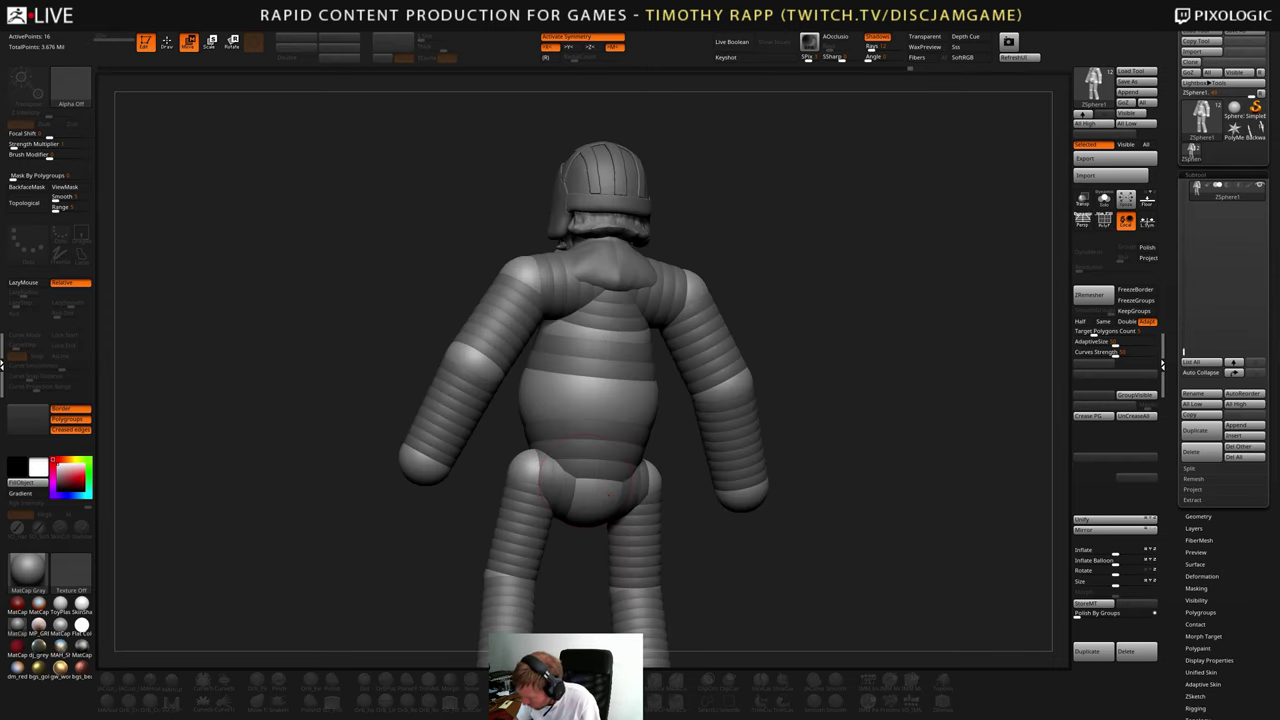
pyautogui.moveTo(590, 484)
pyautogui.mouseDown()
pyautogui.moveTo(578, 487)
pyautogui.moveTo(592, 460)
pyautogui.moveTo(712, 482)
pyautogui.moveTo(852, 472)
pyautogui.mouseUp()
pyautogui.press('e')
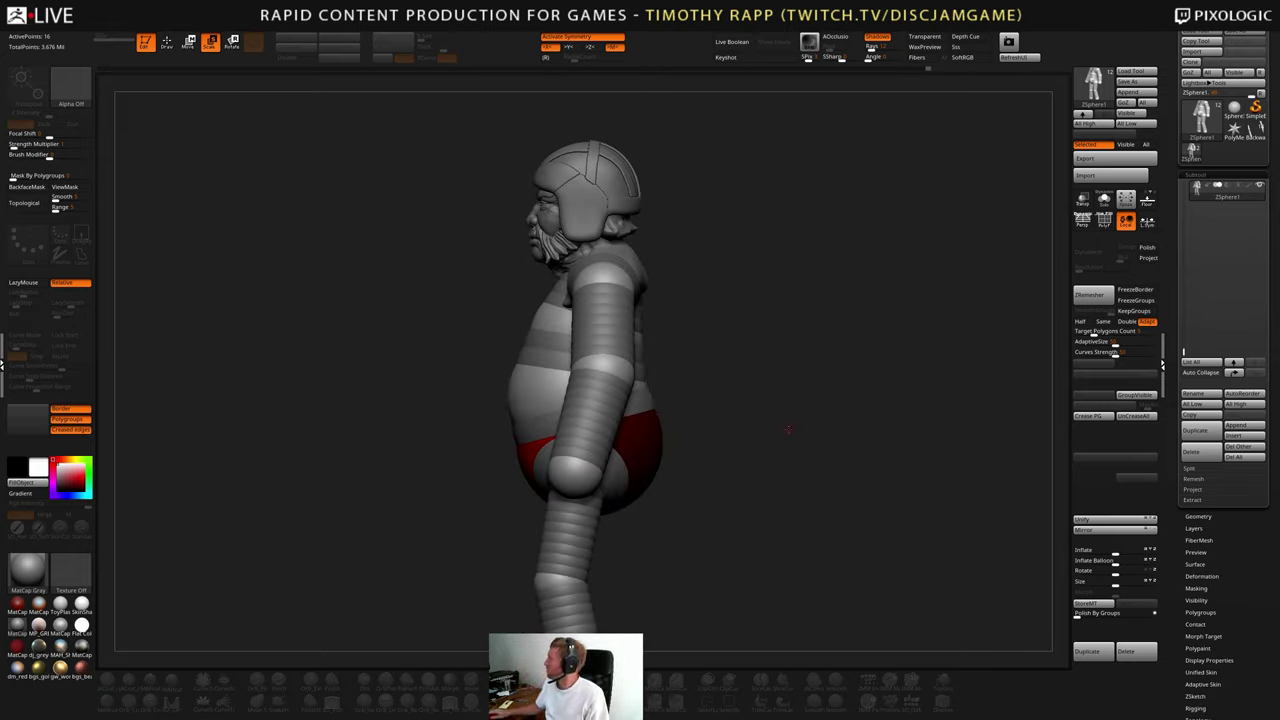
# - Shift the knee ZSpheres slightly backward in profile to line the legs up under the pelvis
pyautogui.moveTo(60, 645)
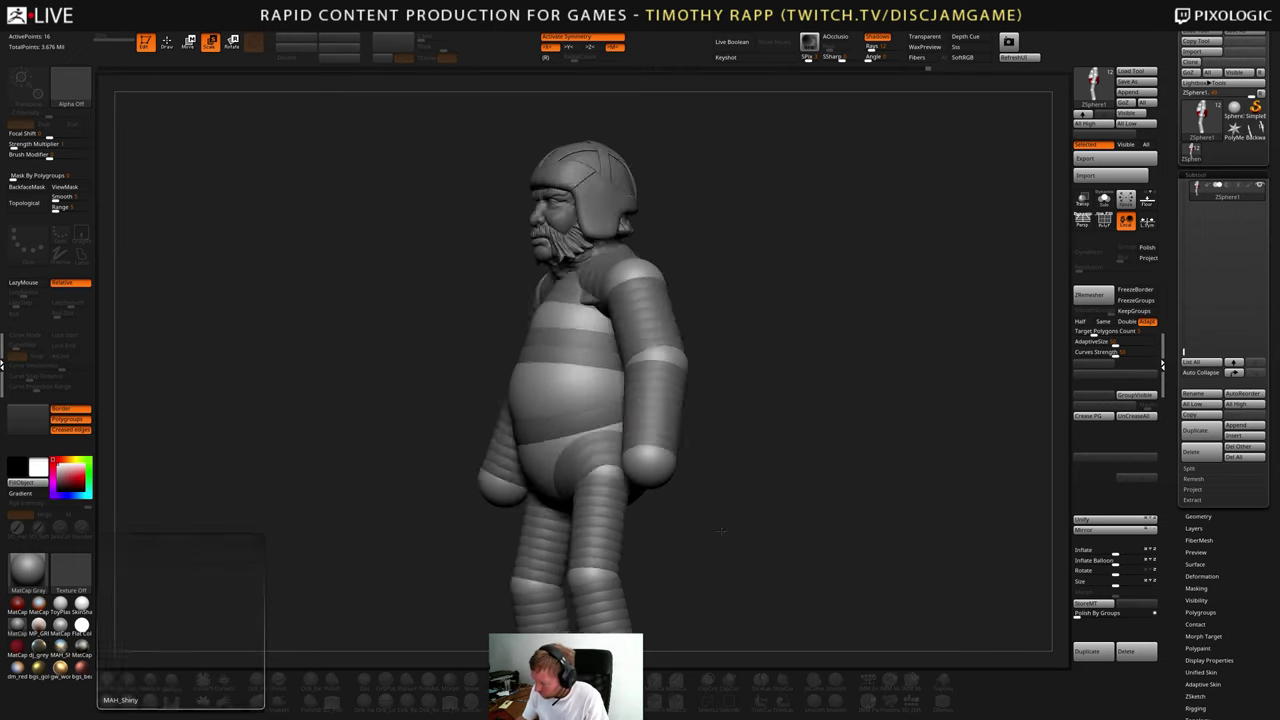
pyautogui.press('w')
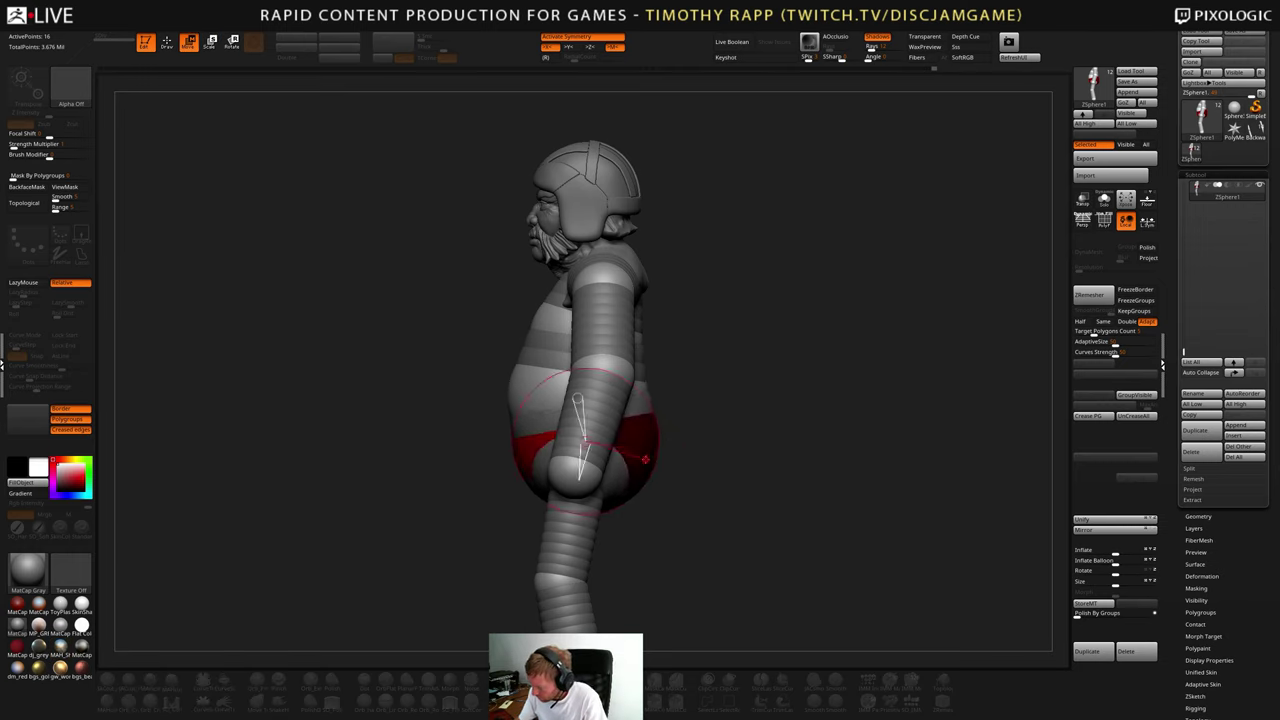
pyautogui.moveTo(652, 494); pyautogui.dragTo(680, 486)
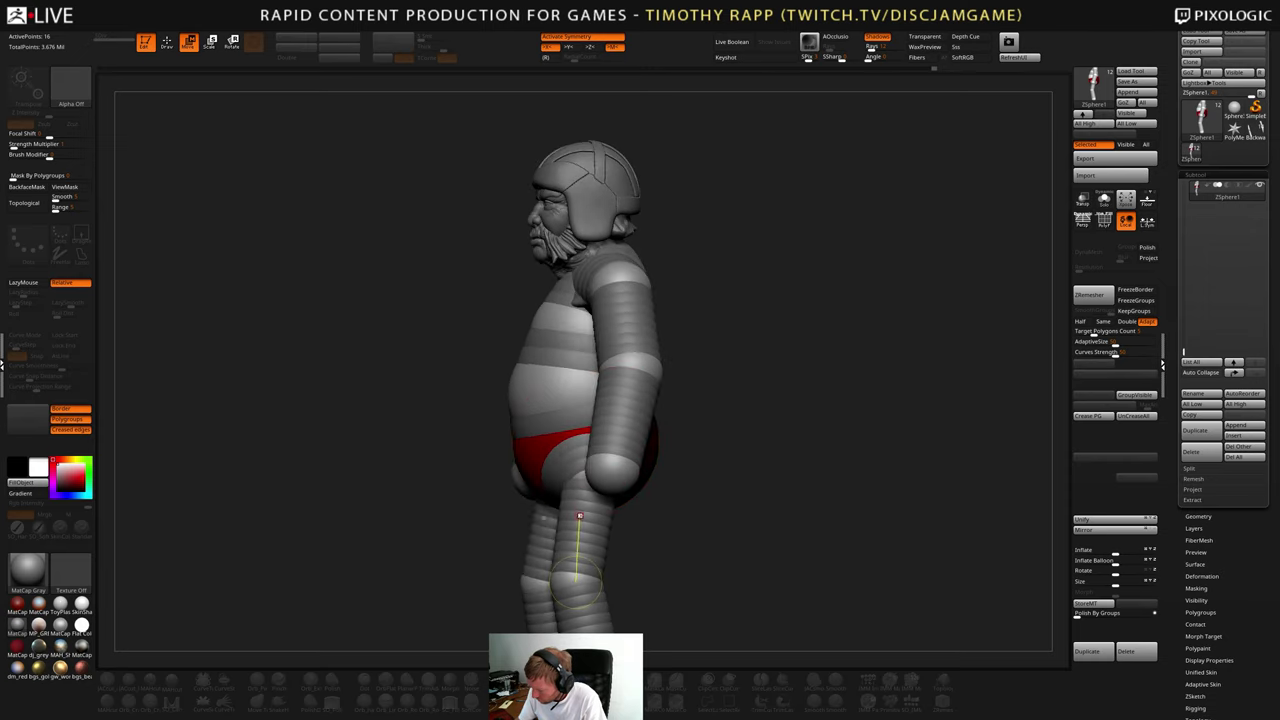
pyautogui.moveTo(577, 579); pyautogui.dragTo(586, 581)
pyautogui.moveTo(655, 492); pyautogui.dragTo(716, 488)
pyautogui.moveTo(587, 580); pyautogui.dragTo(594, 577)
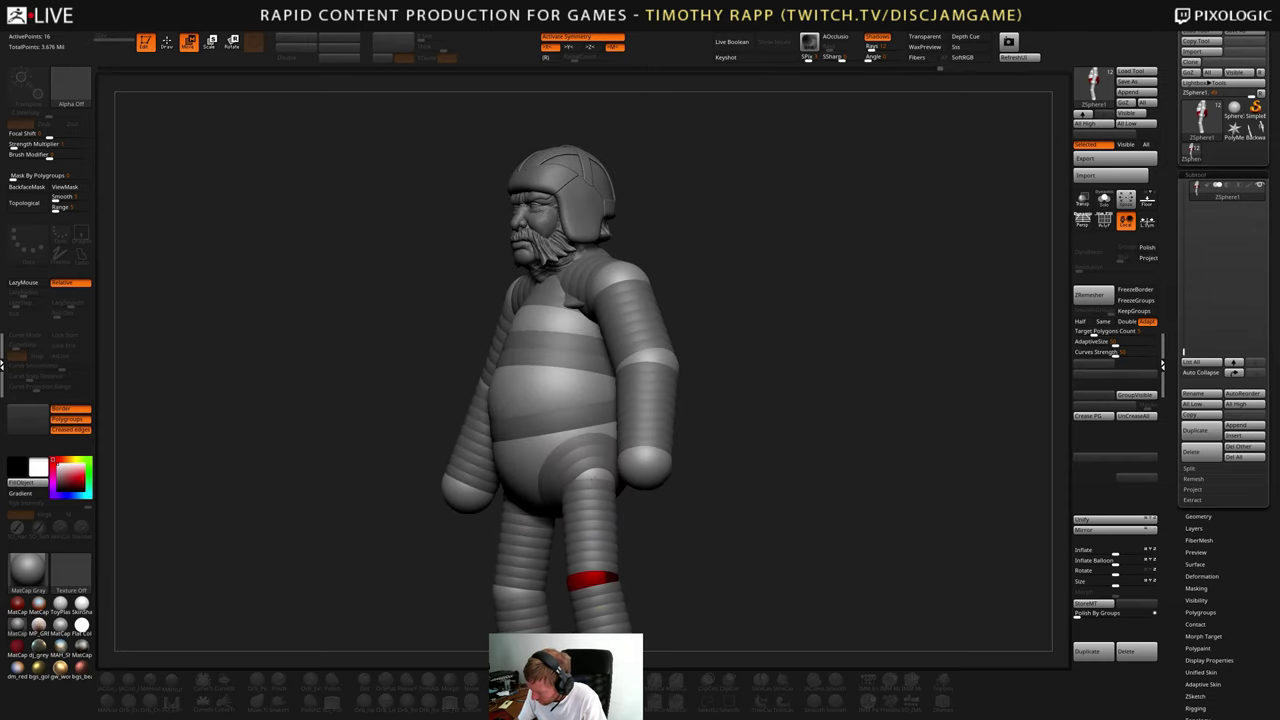
# - Move the hip ZSpheres back and outward, and bring the knee ZSpheres inward from the back view
pyautogui.moveTo(590, 478); pyautogui.dragTo(599, 478)
pyautogui.keyDown('shift'); pyautogui.moveTo(713, 458); pyautogui.dragTo(800, 458); pyautogui.keyUp('shift')
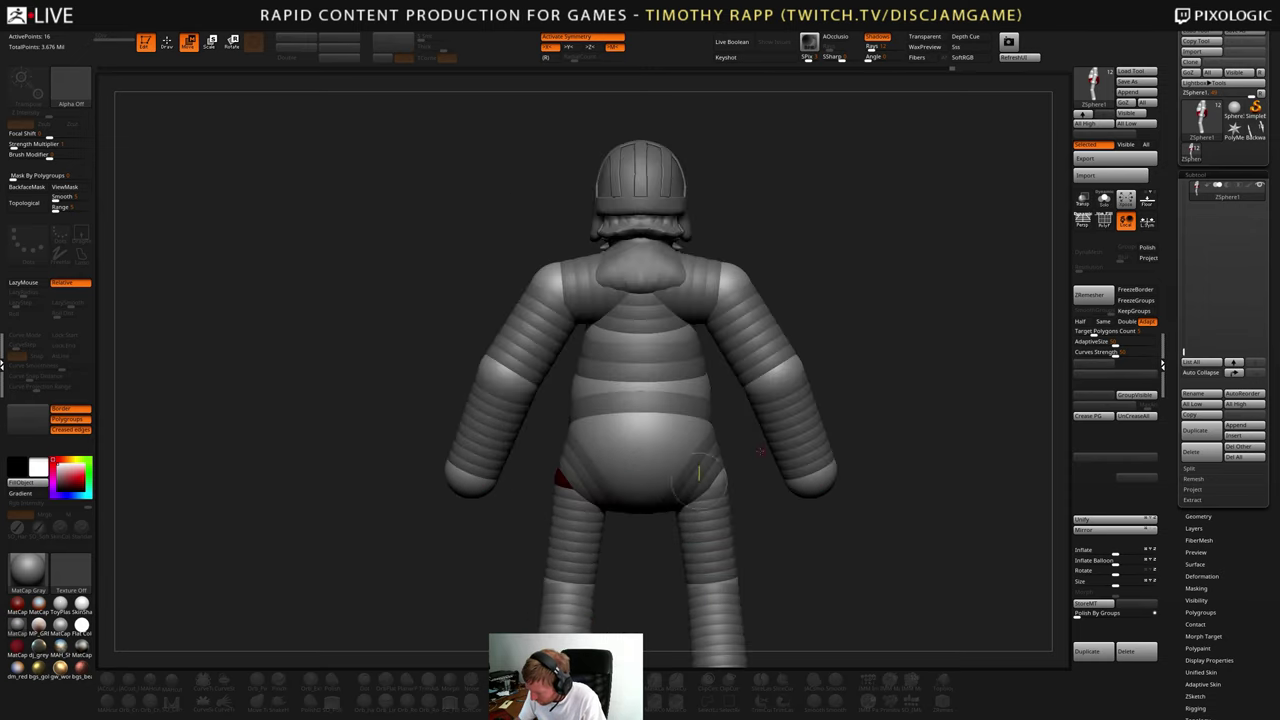
pyautogui.moveTo(574, 479); pyautogui.dragTo(563, 480)
pyautogui.moveTo(563, 585); pyautogui.dragTo(572, 584)
pyautogui.keyDown('shift'); pyautogui.moveTo(640, 560); pyautogui.dragTo(714, 472); pyautogui.keyUp('shift')
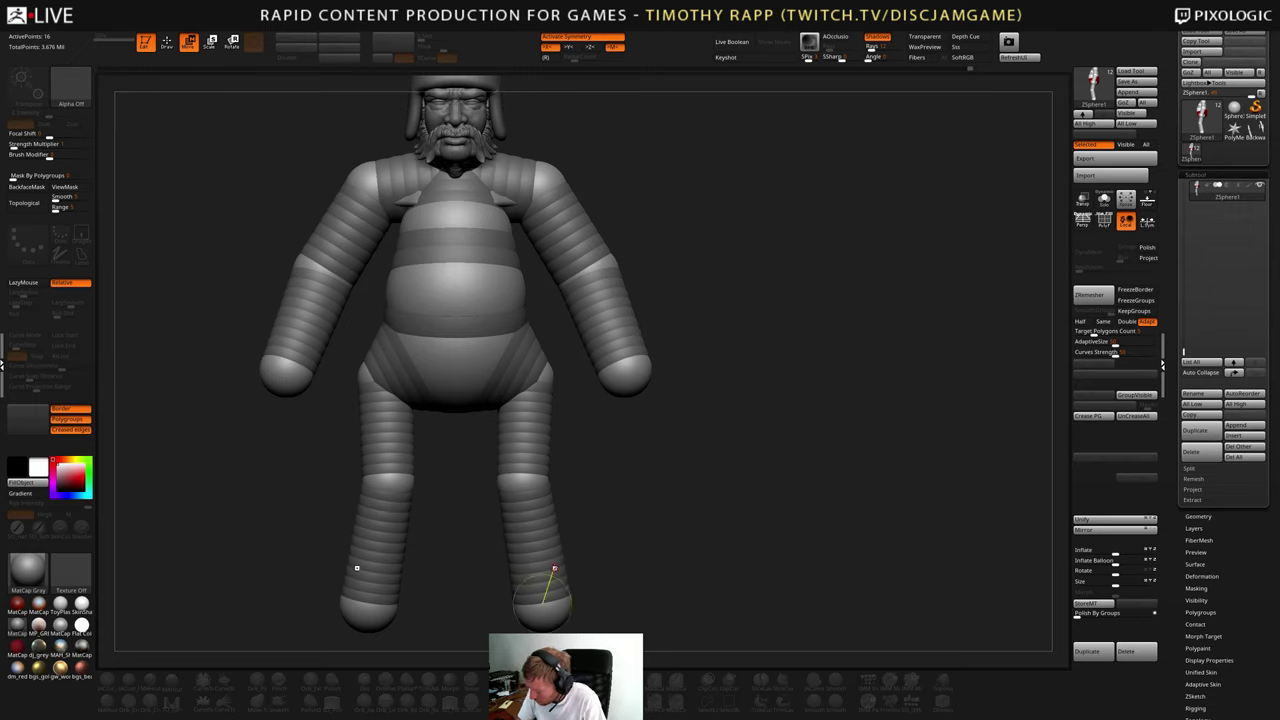
# - Move the ankle ZSpheres inward beneath the knees, then insert a ZSphere in each shin and scale it up as a calf
pyautogui.moveTo(546, 602); pyautogui.dragTo(526, 594)
pyautogui.press('e')
pyautogui.press('q')
pyautogui.click(527, 530)
pyautogui.press('e')
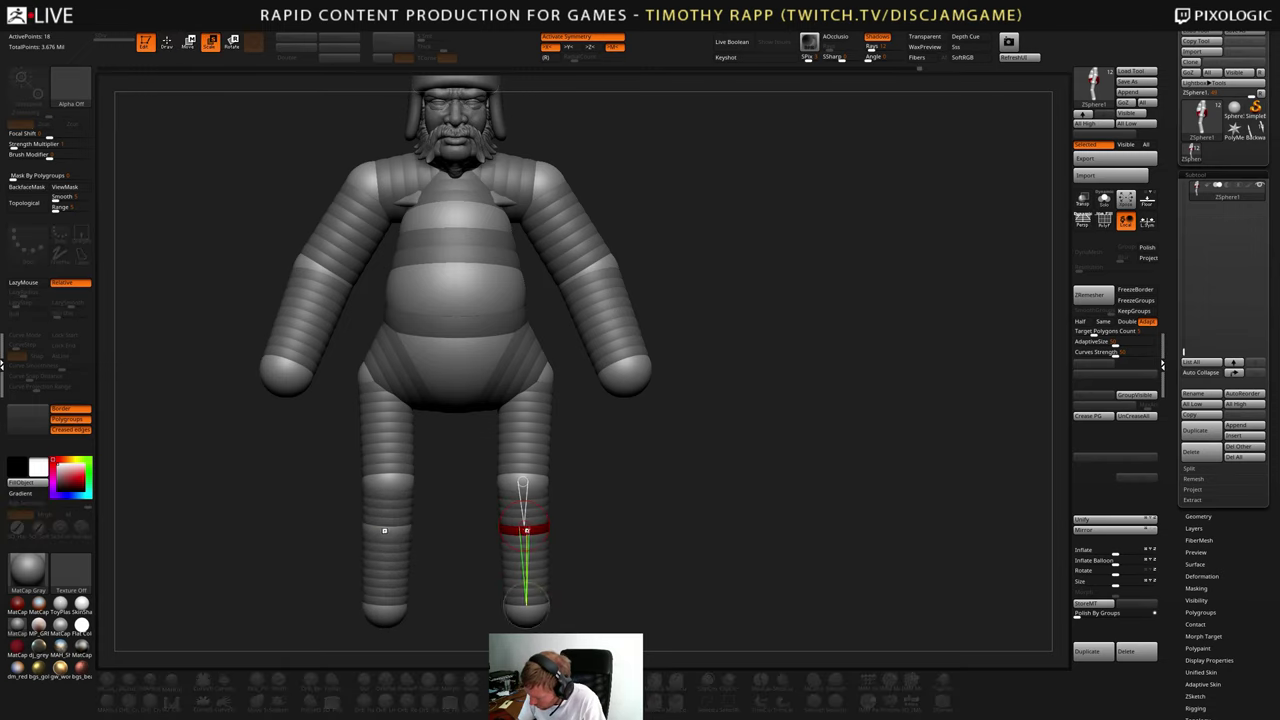
pyautogui.moveTo(526, 529); pyautogui.dragTo(526, 540)
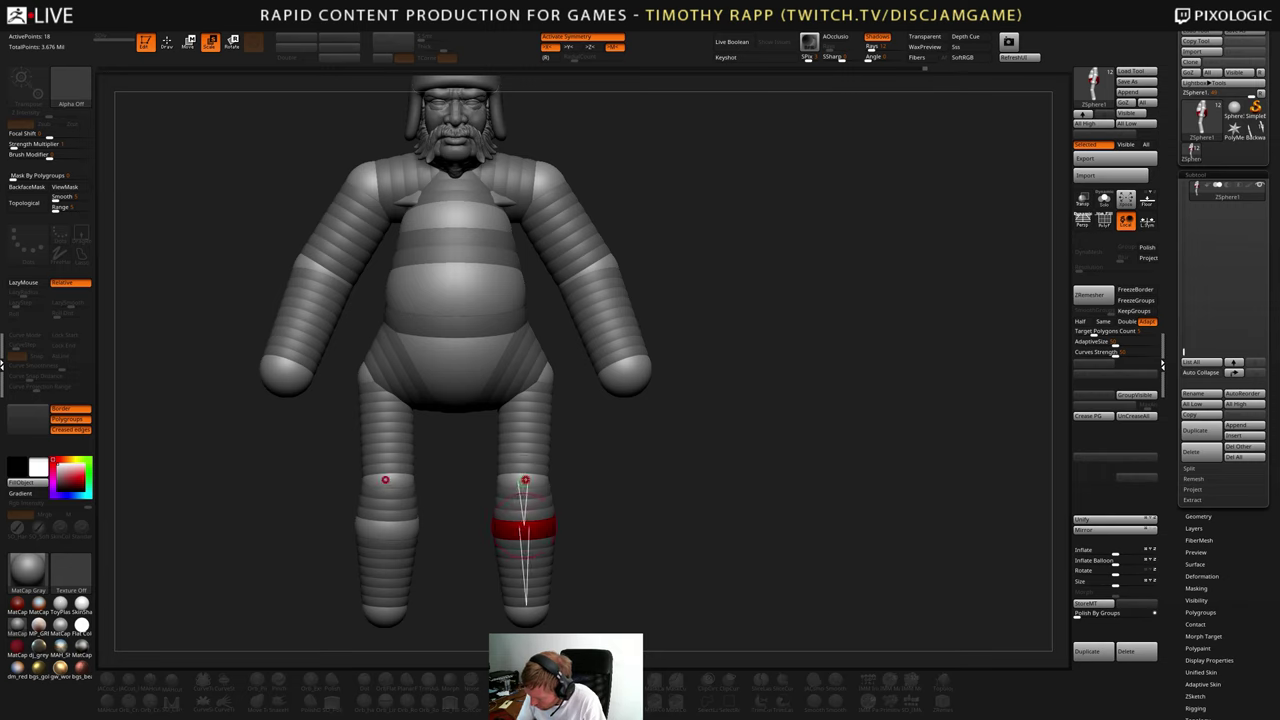
# - Reduce the size of the calf ZSpheres to smooth the transition below the knees
pyautogui.click(524, 480)
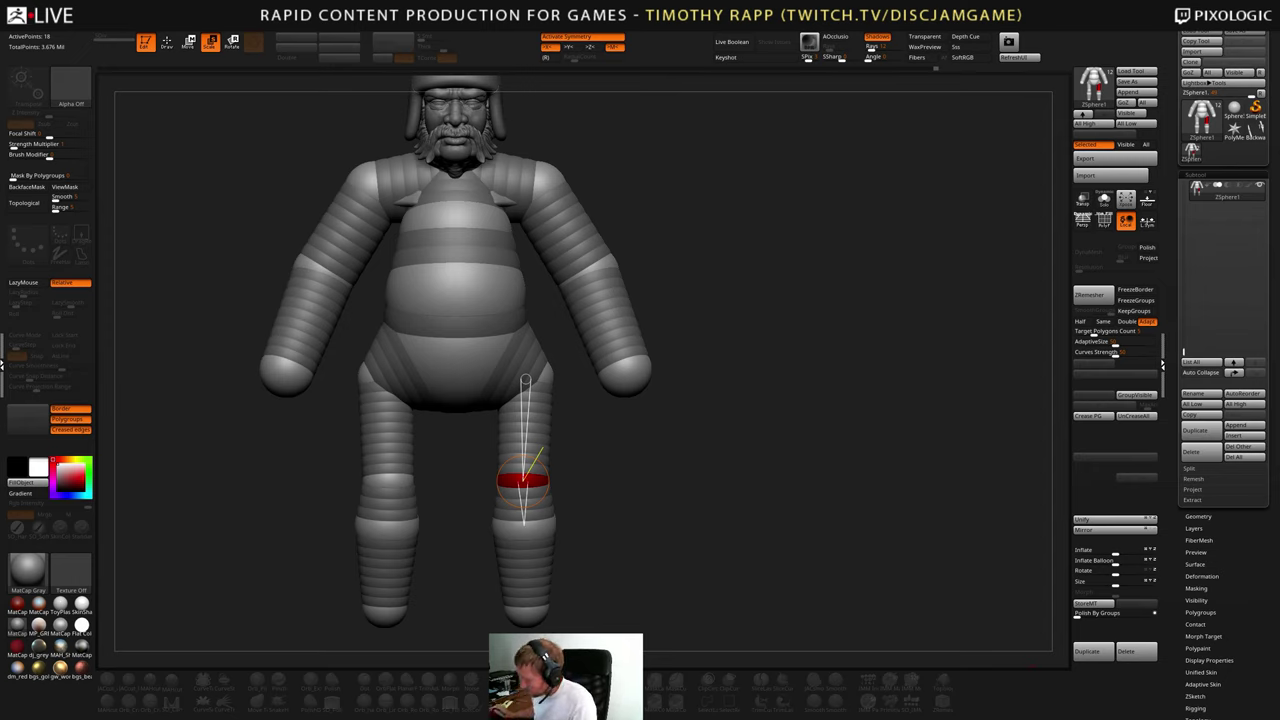
pyautogui.moveTo(610, 508); pyautogui.dragTo(561, 492)
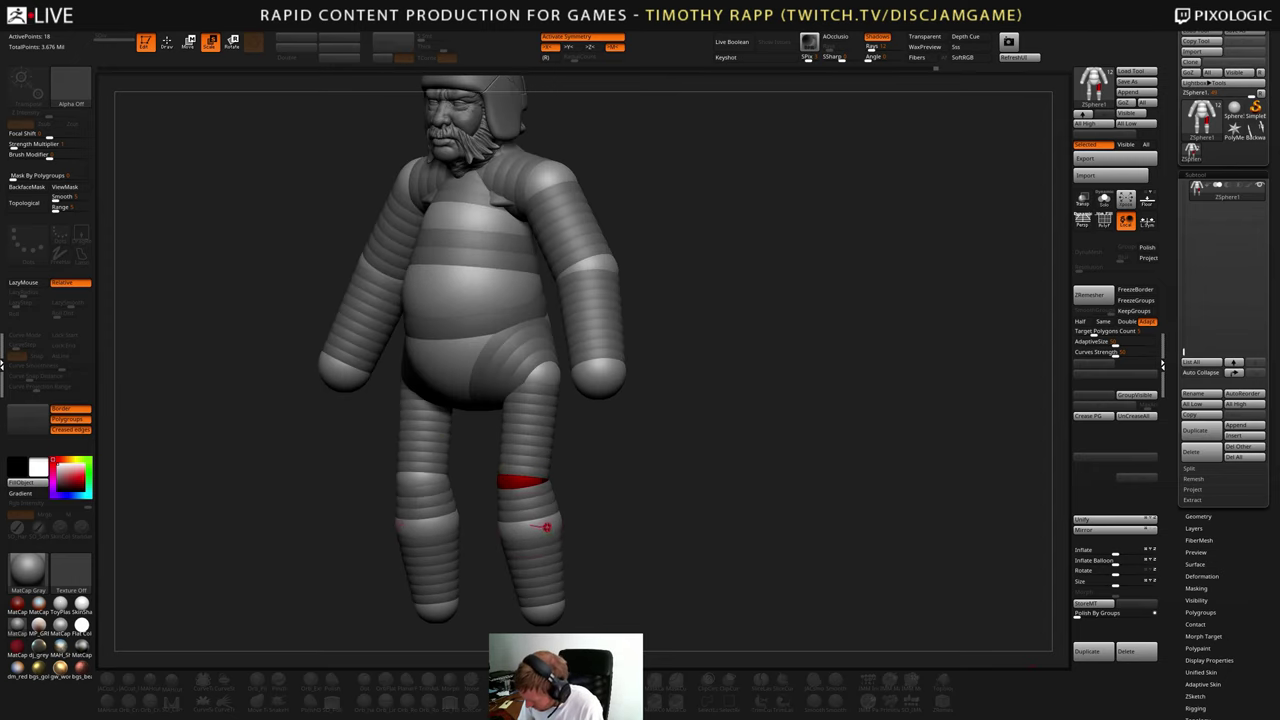
pyautogui.click(525, 481)
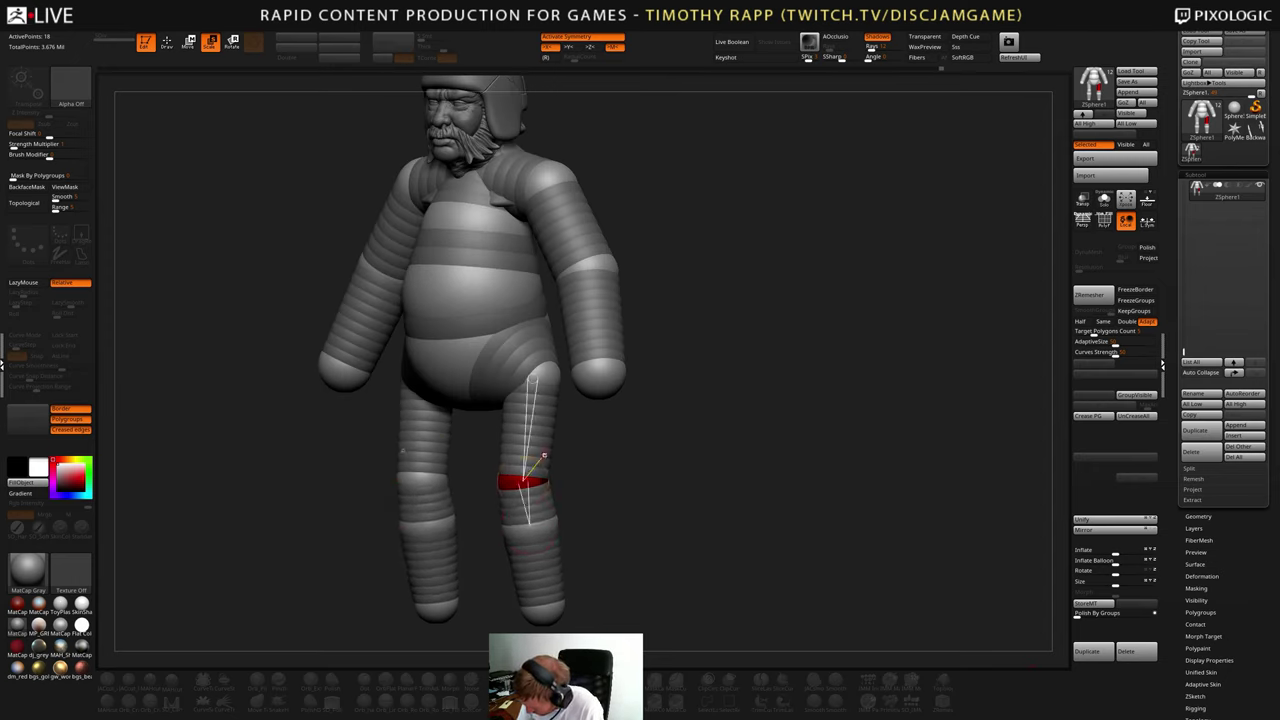
pyautogui.moveTo(580, 447)
pyautogui.keyDown('shift'); pyautogui.mouseDown()
pyautogui.moveTo(640, 463)
pyautogui.moveTo(562, 465)
pyautogui.mouseUp(); pyautogui.keyUp('shift')
pyautogui.hotkey('ctrl', 'z')
# - Move the hip ZSpheres slightly forward and upward in profile
pyautogui.press('w')
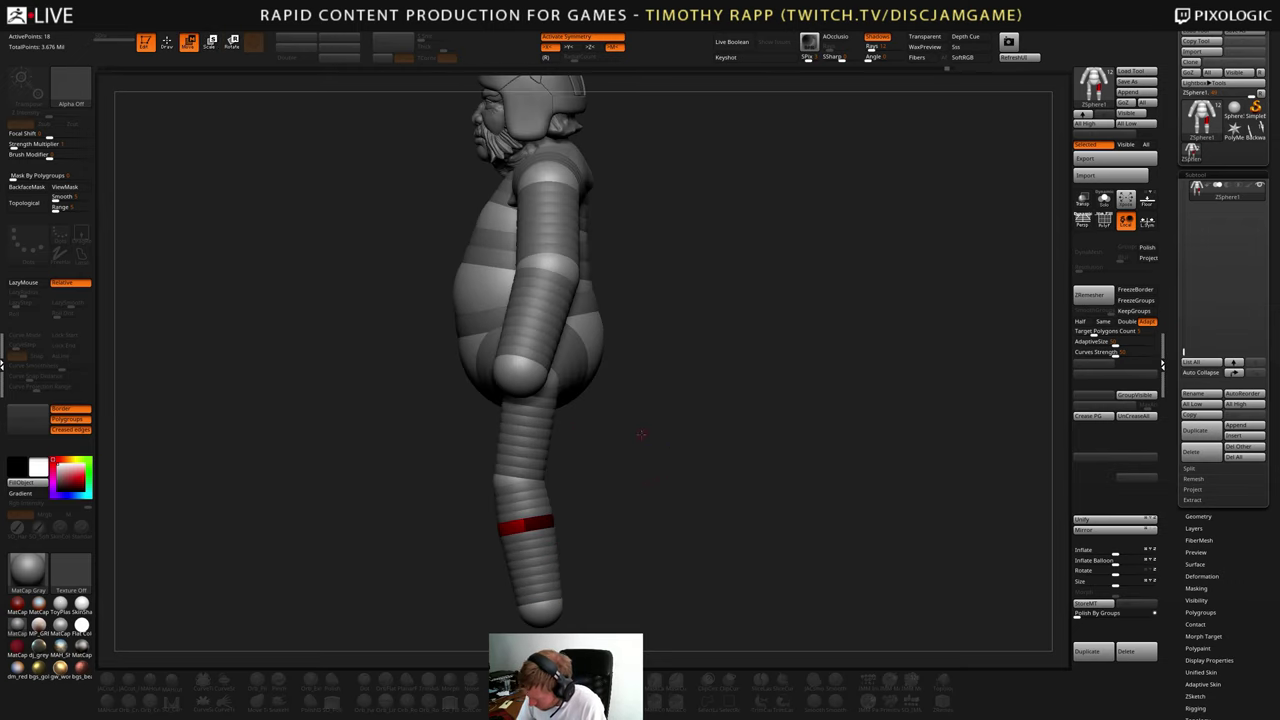
pyautogui.moveTo(643, 437); pyautogui.dragTo(636, 390)
pyautogui.moveTo(537, 388); pyautogui.dragTo(528, 374)
pyautogui.moveTo(645, 428)
pyautogui.mouseDown()
pyautogui.moveTo(741, 427)
pyautogui.moveTo(650, 424)
pyautogui.mouseUp()
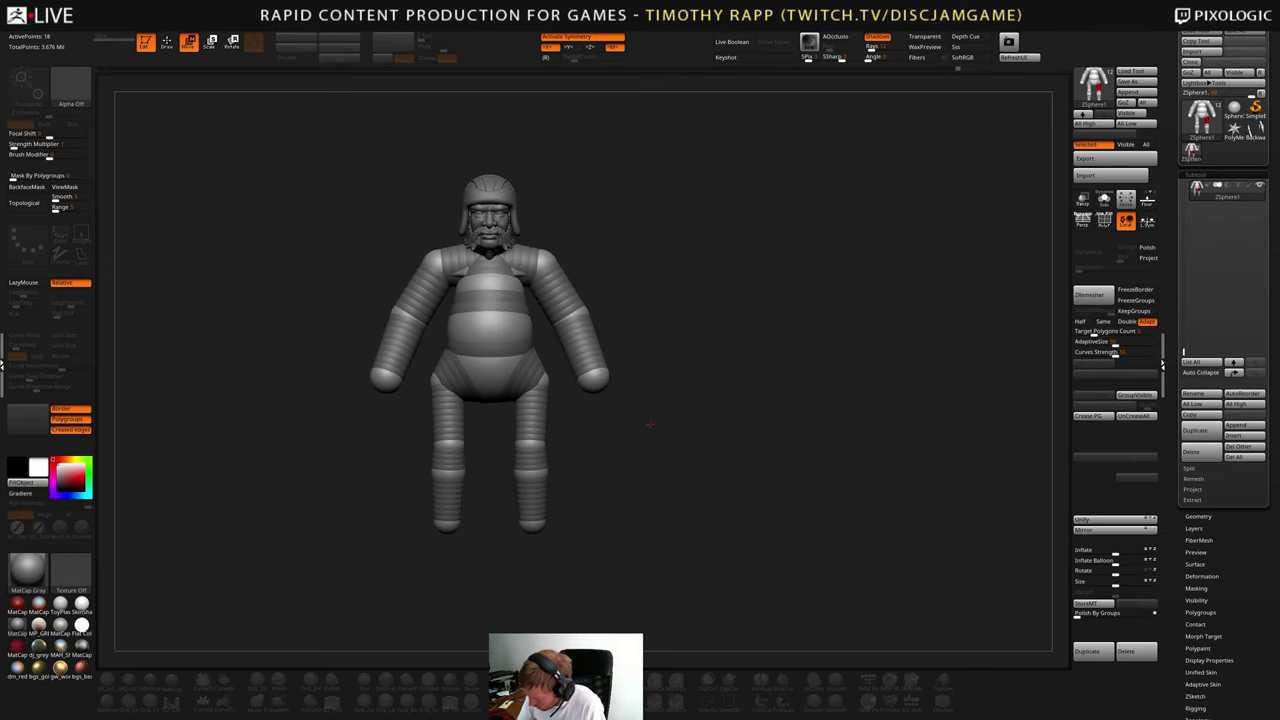
# - Adjust the pelvis ZSphere's size, then raise the hip ZSpheres and move the knees inward from the front
pyautogui.press('e')
pyautogui.moveTo(490, 377); pyautogui.dragTo(487, 367)
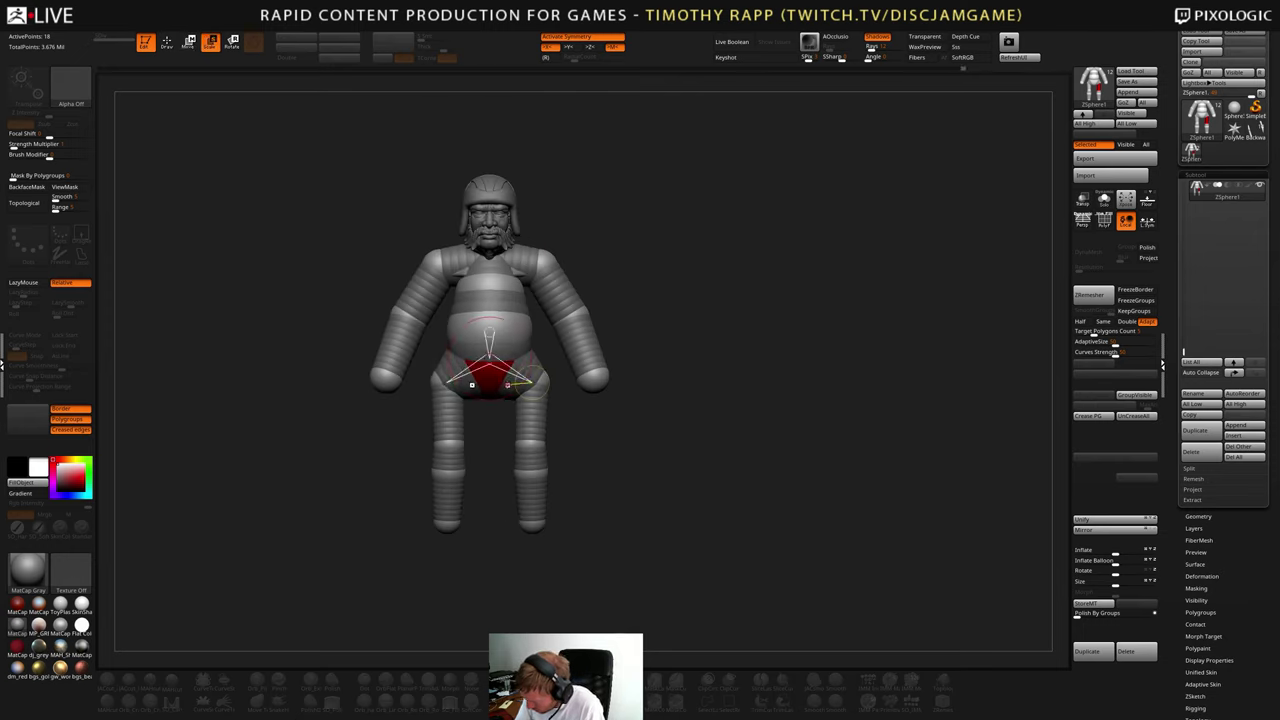
pyautogui.press('w')
pyautogui.moveTo(531, 443); pyautogui.dragTo(528, 442)
pyautogui.moveTo(541, 379); pyautogui.dragTo(539, 373)
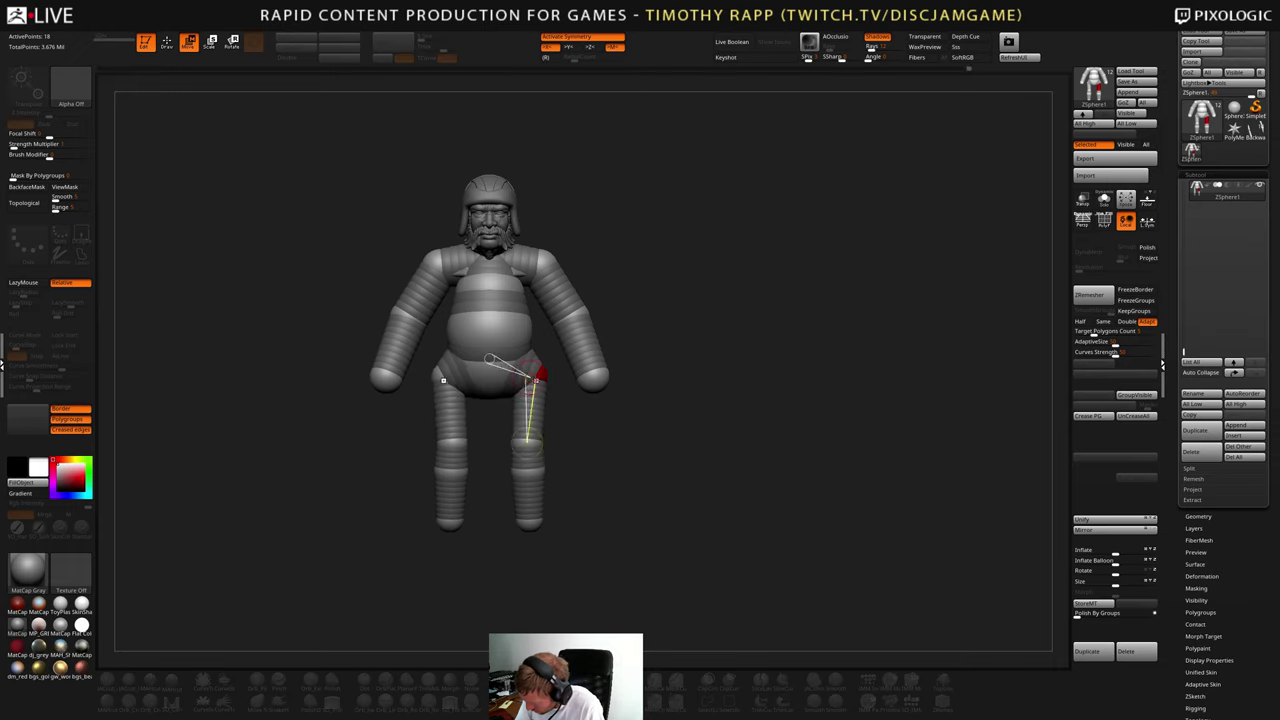
pyautogui.moveTo(529, 442); pyautogui.dragTo(526, 441)
pyautogui.keyDown('alt'); pyautogui.moveTo(684, 444); pyautogui.dragTo(683, 486); pyautogui.keyUp('alt')
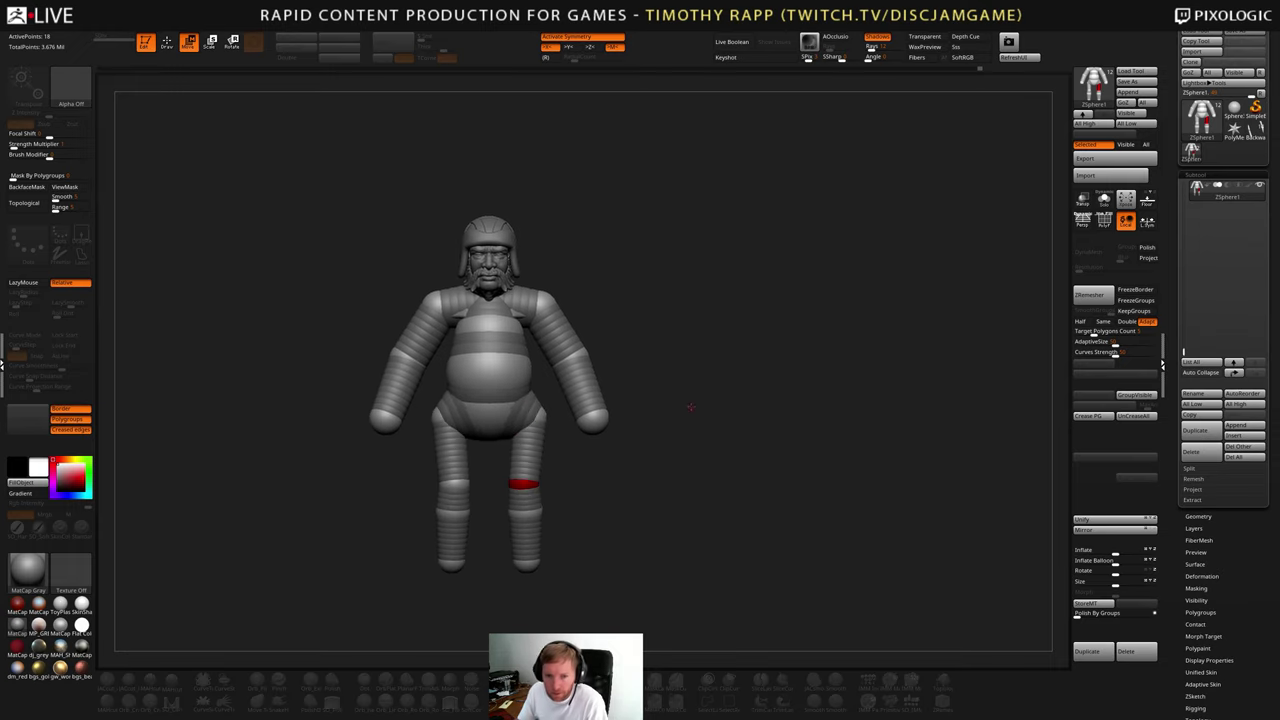
# - Reposition the ankle and knee ZSpheres in profile to refine the bend of the legs
pyautogui.keyDown('alt'); pyautogui.moveTo(702, 420); pyautogui.dragTo(751, 440); pyautogui.keyUp('alt')
pyautogui.keyDown('alt'); pyautogui.moveTo(767, 370); pyautogui.dragTo(757, 446); pyautogui.keyUp('alt')
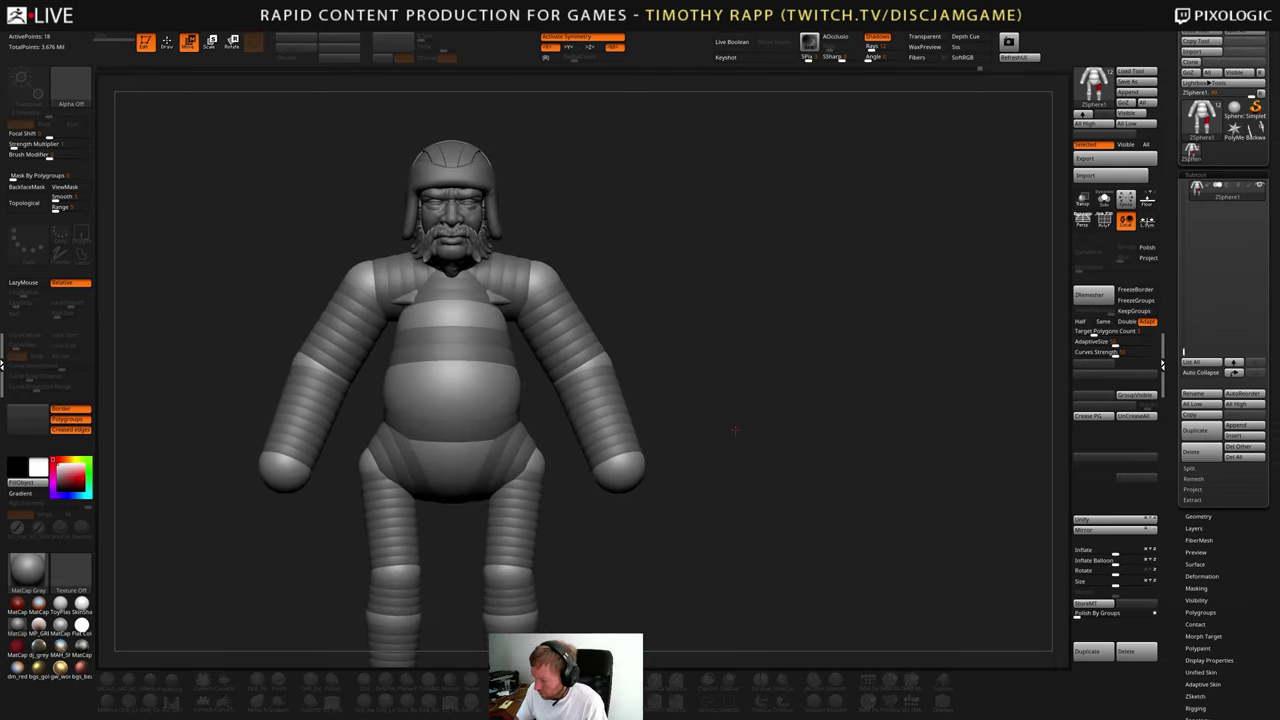
pyautogui.moveTo(680, 310); pyautogui.dragTo(618, 327)
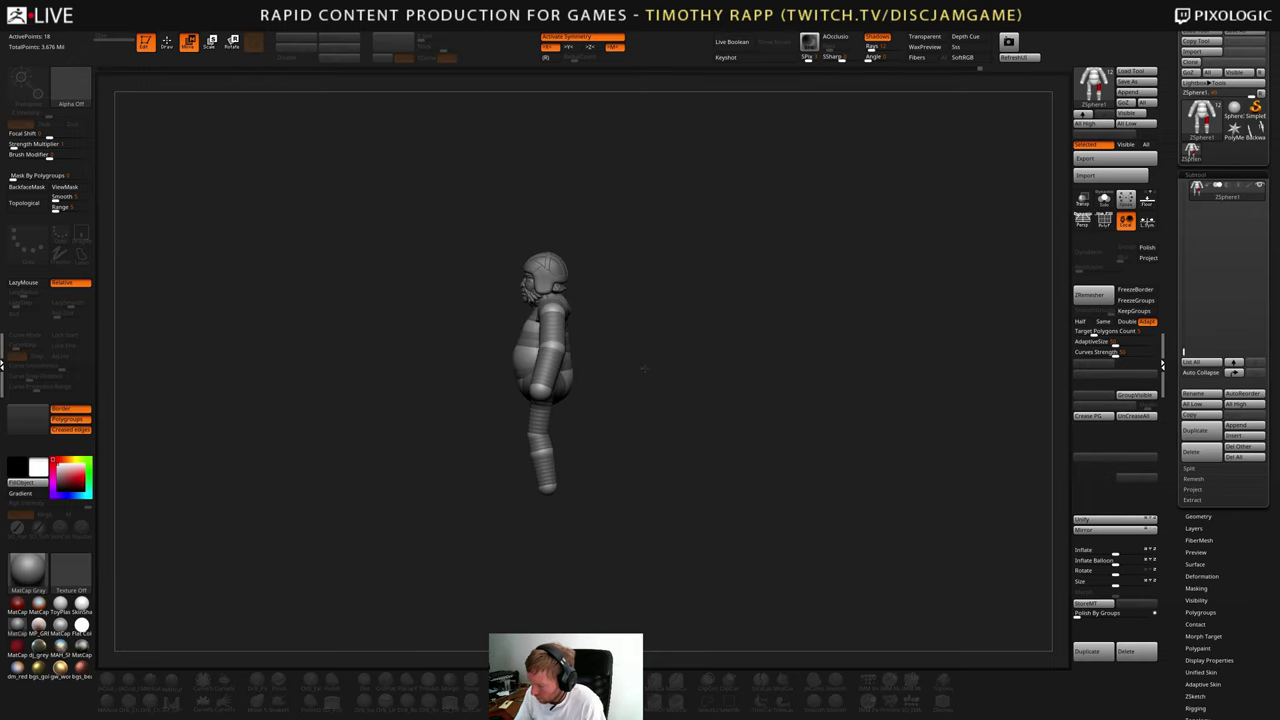
pyautogui.moveTo(611, 388)
pyautogui.mouseDown()
pyautogui.moveTo(550, 437)
pyautogui.moveTo(538, 500)
pyautogui.mouseUp()
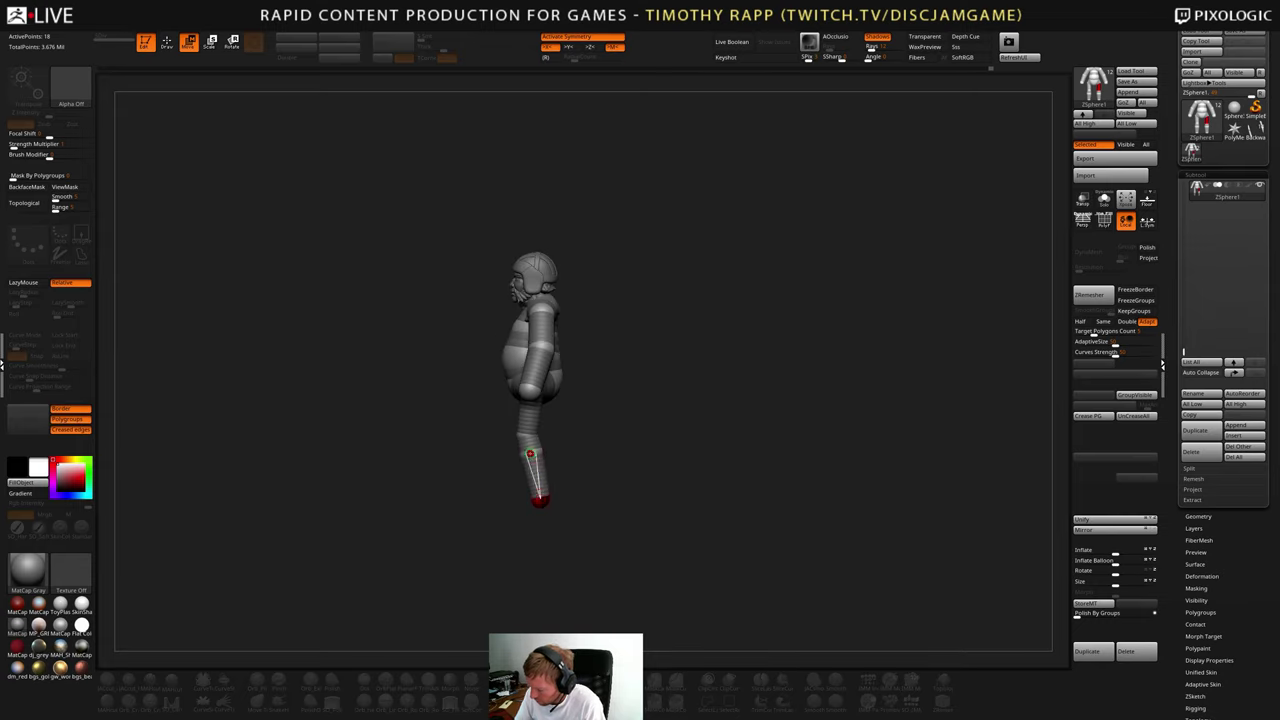
pyautogui.moveTo(527, 427); pyautogui.dragTo(524, 427)
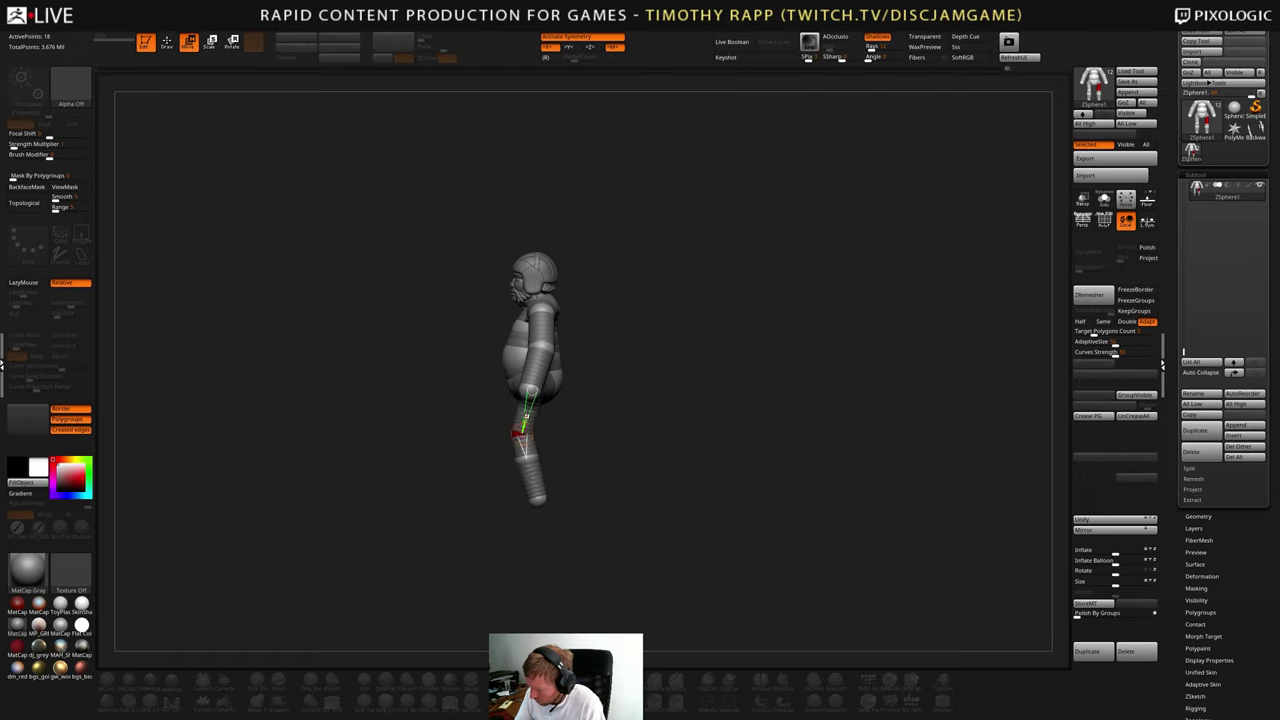
pyautogui.moveTo(610, 405)
pyautogui.mouseDown()
pyautogui.moveTo(672, 402)
pyautogui.moveTo(635, 402)
pyautogui.mouseUp()
pyautogui.moveTo(516, 455); pyautogui.dragTo(661, 431)
# - Scale and reposition the upper-leg and hip ZSpheres from the front to thicken the thighs
pyautogui.press('e')
pyautogui.press('w')
pyautogui.moveTo(531, 442); pyautogui.dragTo(533, 437)
pyautogui.press('e')
pyautogui.press('w')
pyautogui.moveTo(533, 373); pyautogui.dragTo(530, 502)
pyautogui.moveTo(535, 373); pyautogui.dragTo(539, 377)
pyautogui.press('e')
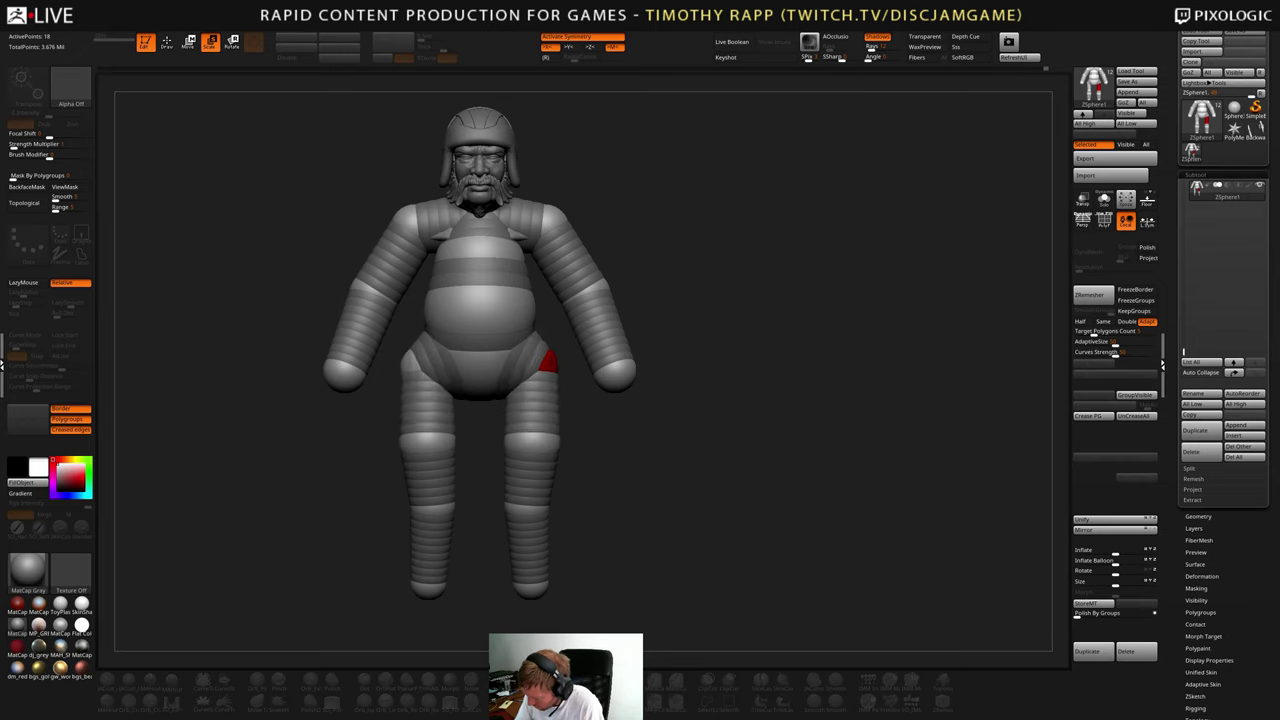
# - Move the mid-leg ZSpheres inward and upward, and scale them up slightly to fill out the lower thighs
pyautogui.press('w')
pyautogui.moveTo(533, 438); pyautogui.dragTo(530, 441)
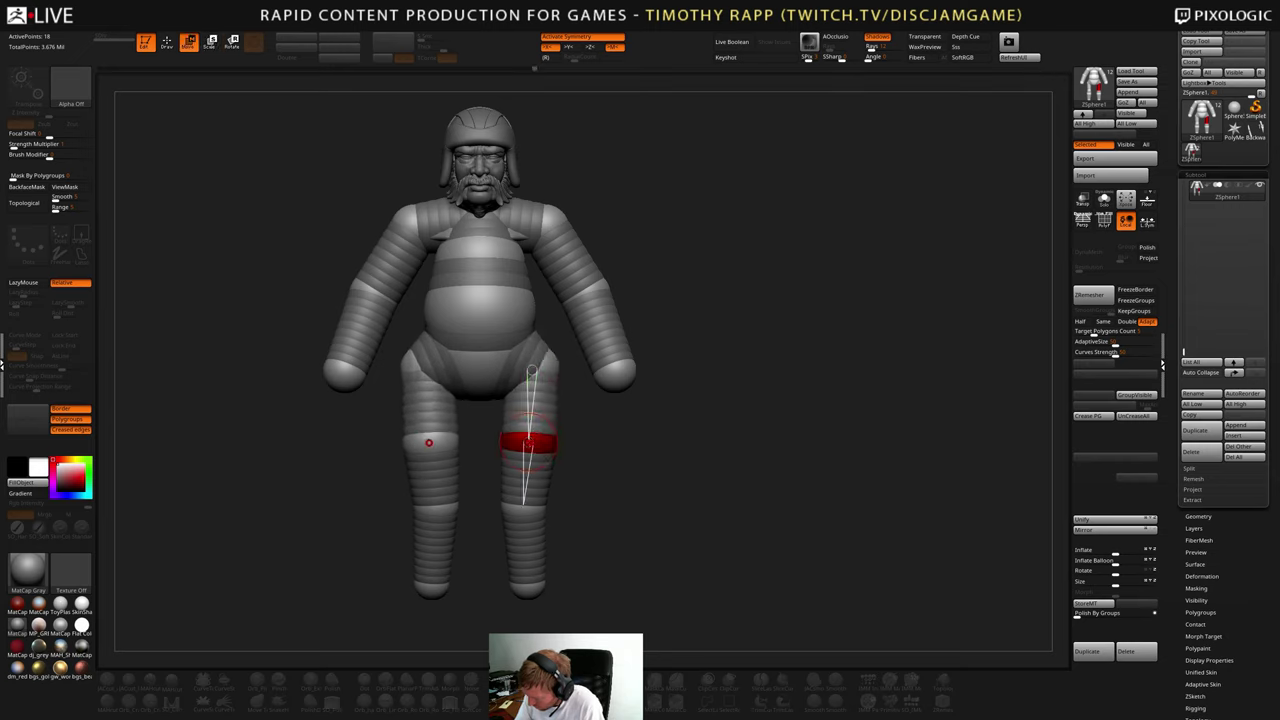
pyautogui.press('e')
pyautogui.press('w')
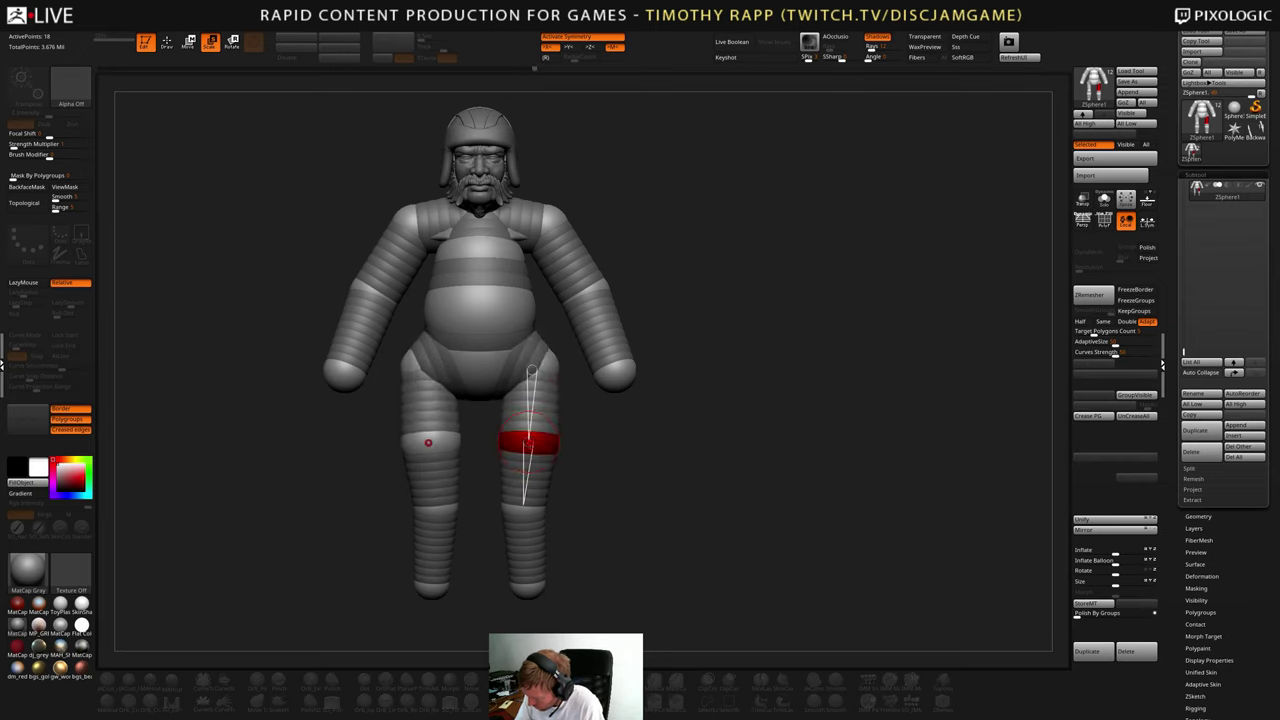
pyautogui.press('e')
pyautogui.press('w')
pyautogui.moveTo(528, 442); pyautogui.dragTo(527, 434)
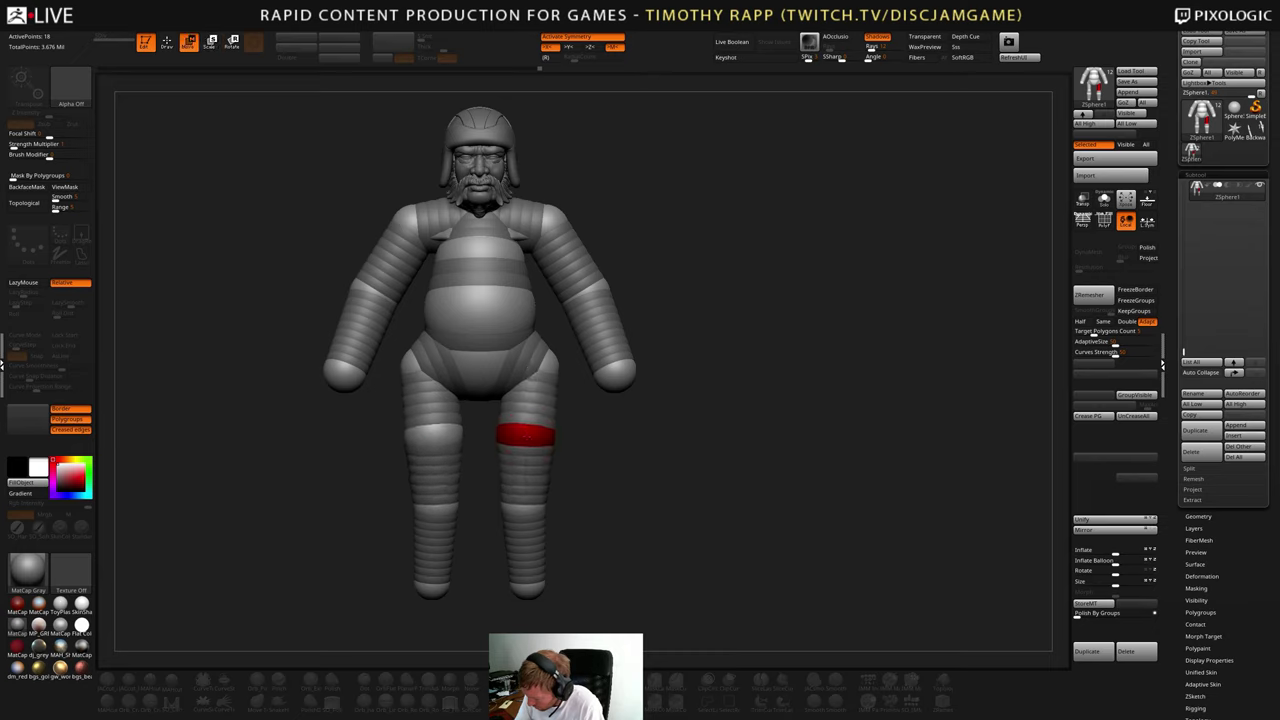
# - Raise the joint ZSpheres below the thighs and pull the ankle ZSpheres down in profile to lengthen the shins
pyautogui.click(524, 507)
pyautogui.moveTo(612, 491); pyautogui.dragTo(530, 485)
pyautogui.moveTo(545, 586); pyautogui.dragTo(547, 601)
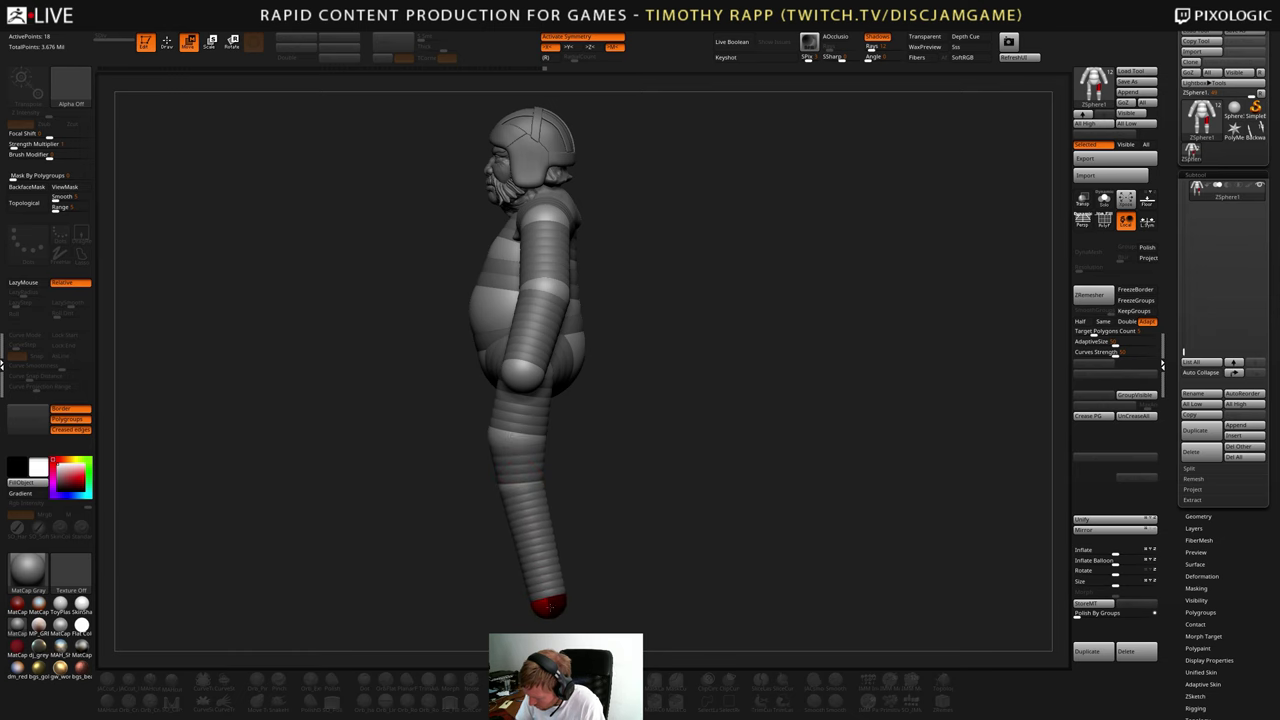
# - Draw a foot ZSphere forward from each ankle and pull it back close to the ankle
pyautogui.keyDown('alt'); pyautogui.moveTo(583, 554); pyautogui.dragTo(638, 510); pyautogui.keyUp('alt')
pyautogui.press('q')
pyautogui.moveTo(572, 541)
pyautogui.mouseDown()
pyautogui.moveTo(563, 577)
pyautogui.moveTo(586, 507)
pyautogui.mouseUp()
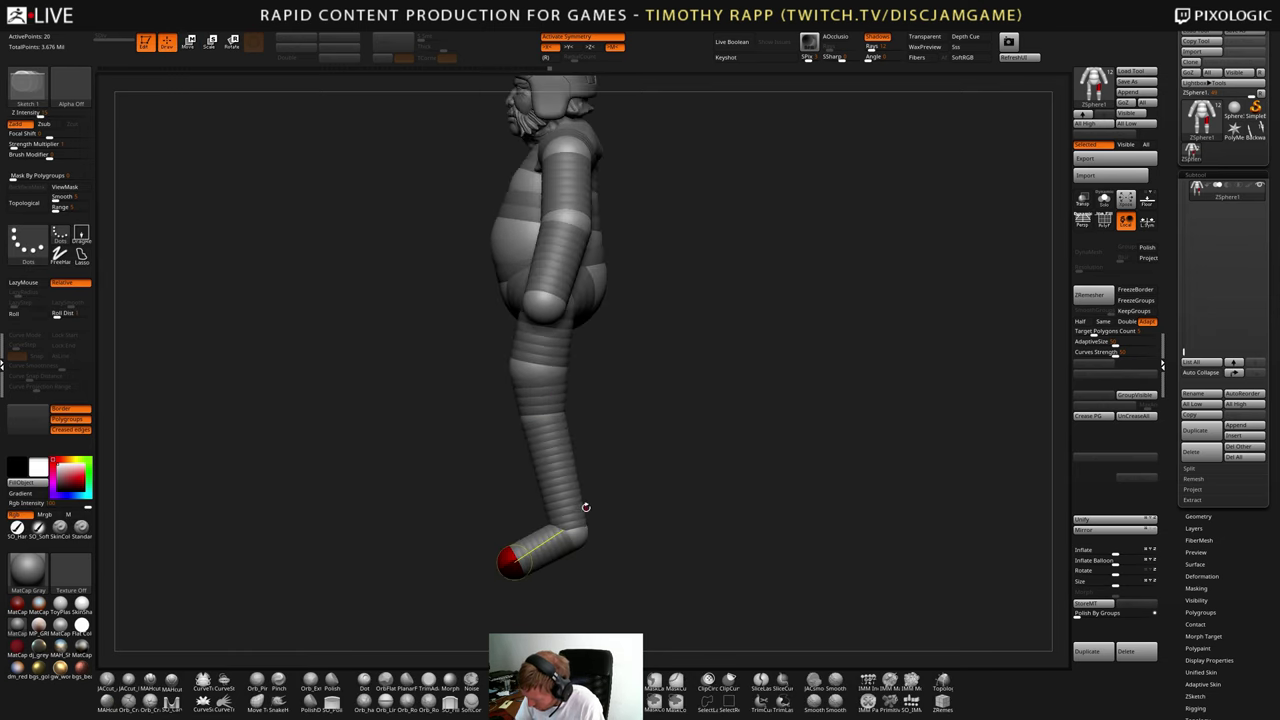
pyautogui.press('w')
pyautogui.moveTo(512, 564); pyautogui.dragTo(524, 561)
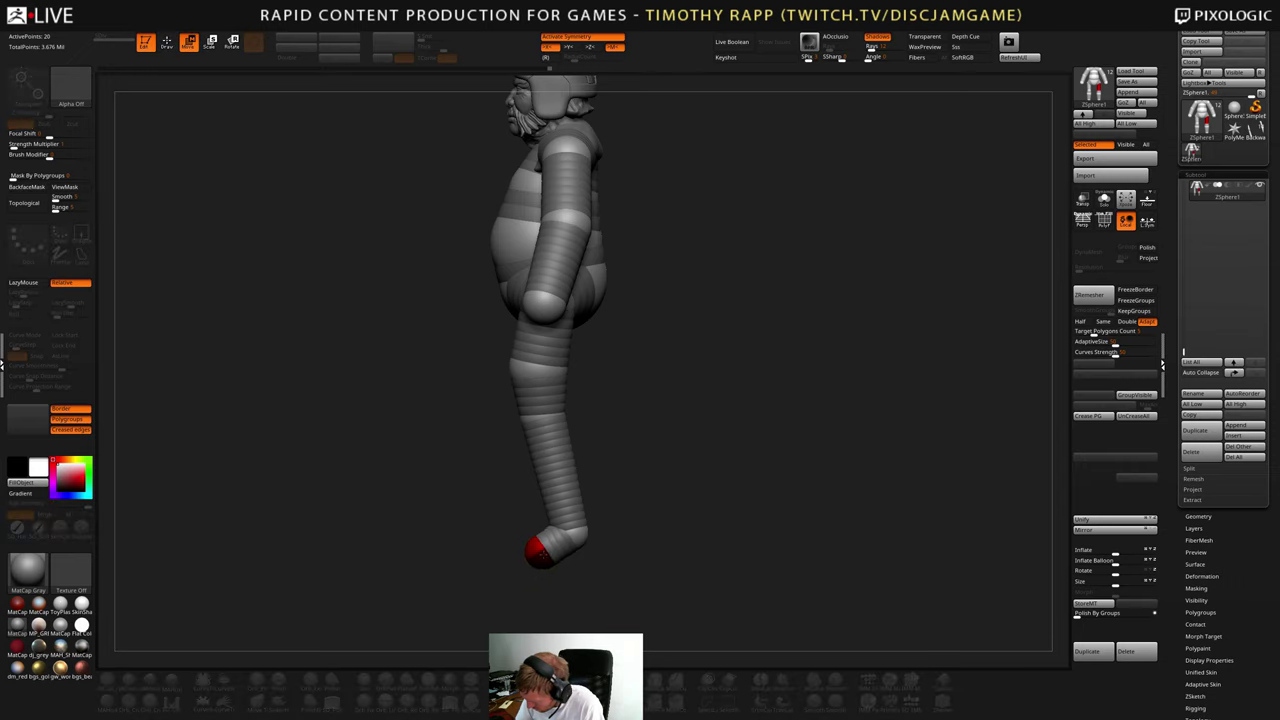
# - Add a small heel ZSphere behind each ankle, extending it backward
pyautogui.moveTo(638, 556); pyautogui.dragTo(572, 530)
pyautogui.press('q')
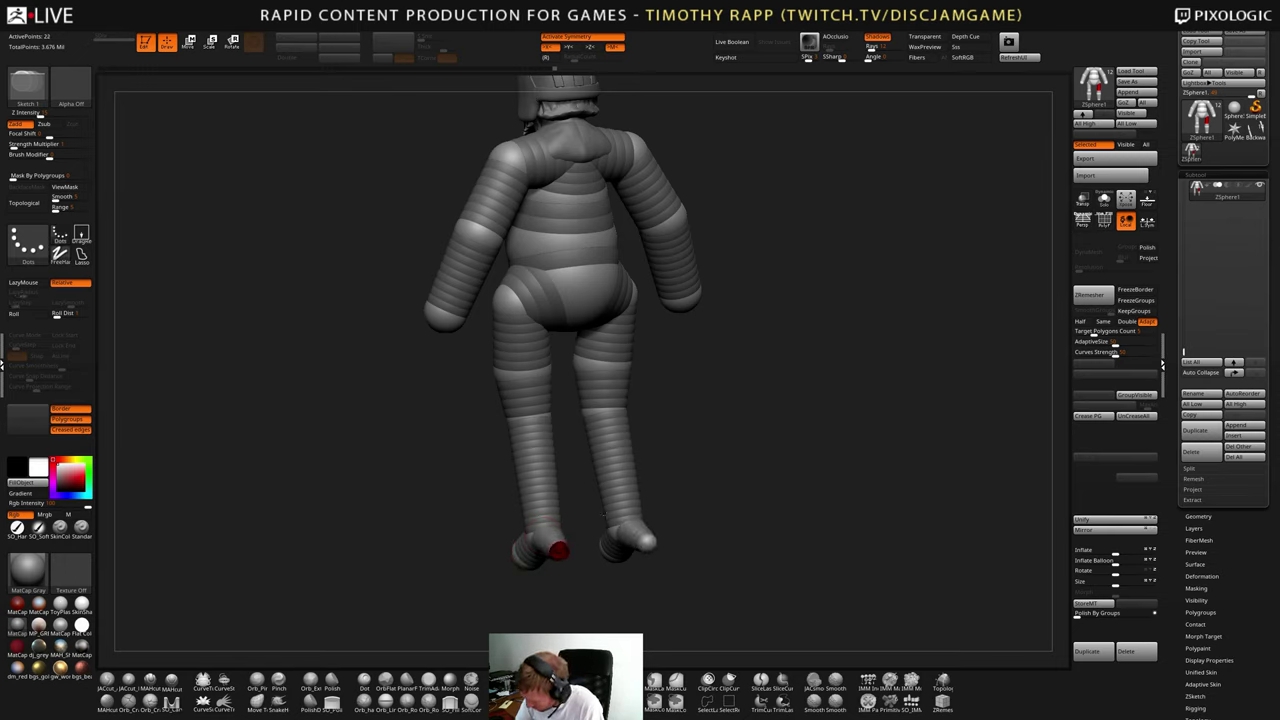
pyautogui.moveTo(650, 540)
pyautogui.keyDown('shift'); pyautogui.mouseDown()
pyautogui.moveTo(643, 493)
pyautogui.moveTo(712, 518)
pyautogui.mouseUp(); pyautogui.keyUp('shift')
# - Extend a toe ZSphere forward from each foot, adjust the foot's length and lower the heel
pyautogui.moveTo(526, 553)
pyautogui.mouseDown()
pyautogui.moveTo(427, 587)
pyautogui.moveTo(368, 585)
pyautogui.mouseUp()
pyautogui.press('w')
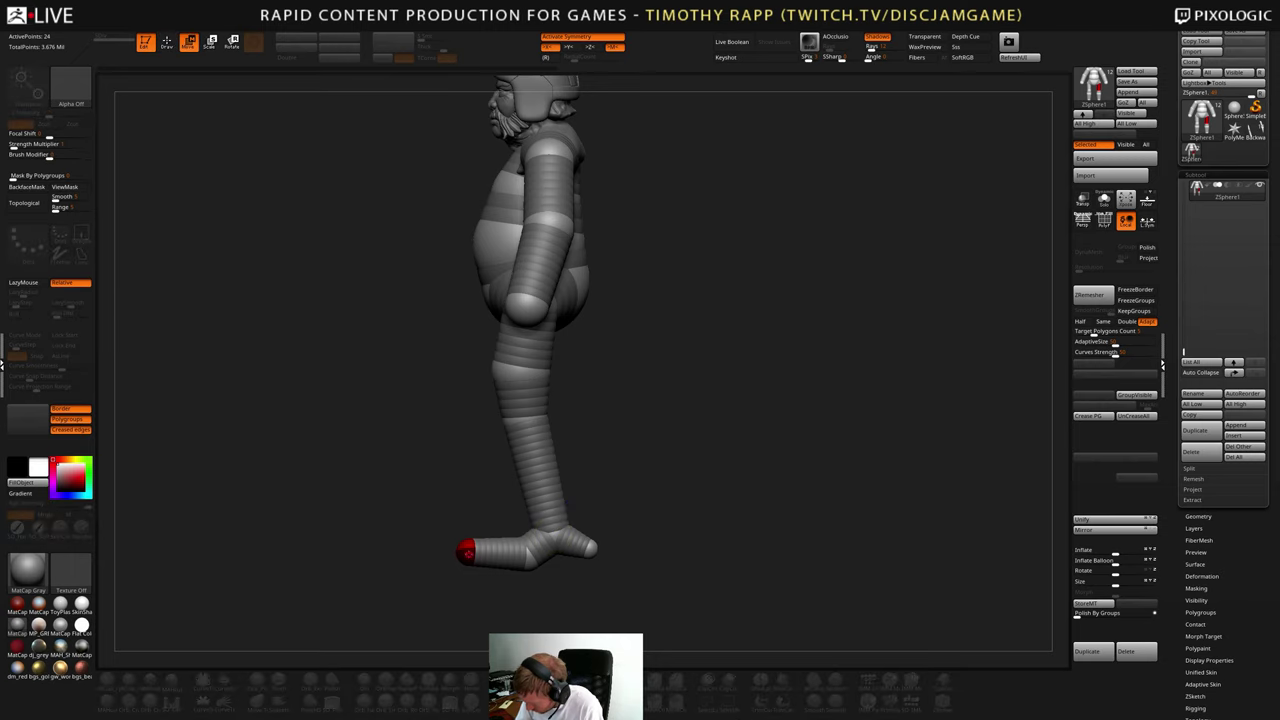
pyautogui.moveTo(466, 546)
pyautogui.mouseDown()
pyautogui.moveTo(598, 545)
pyautogui.moveTo(581, 552)
pyautogui.moveTo(672, 526)
pyautogui.moveTo(622, 530)
pyautogui.mouseUp()
pyautogui.moveTo(488, 556); pyautogui.dragTo(538, 555)
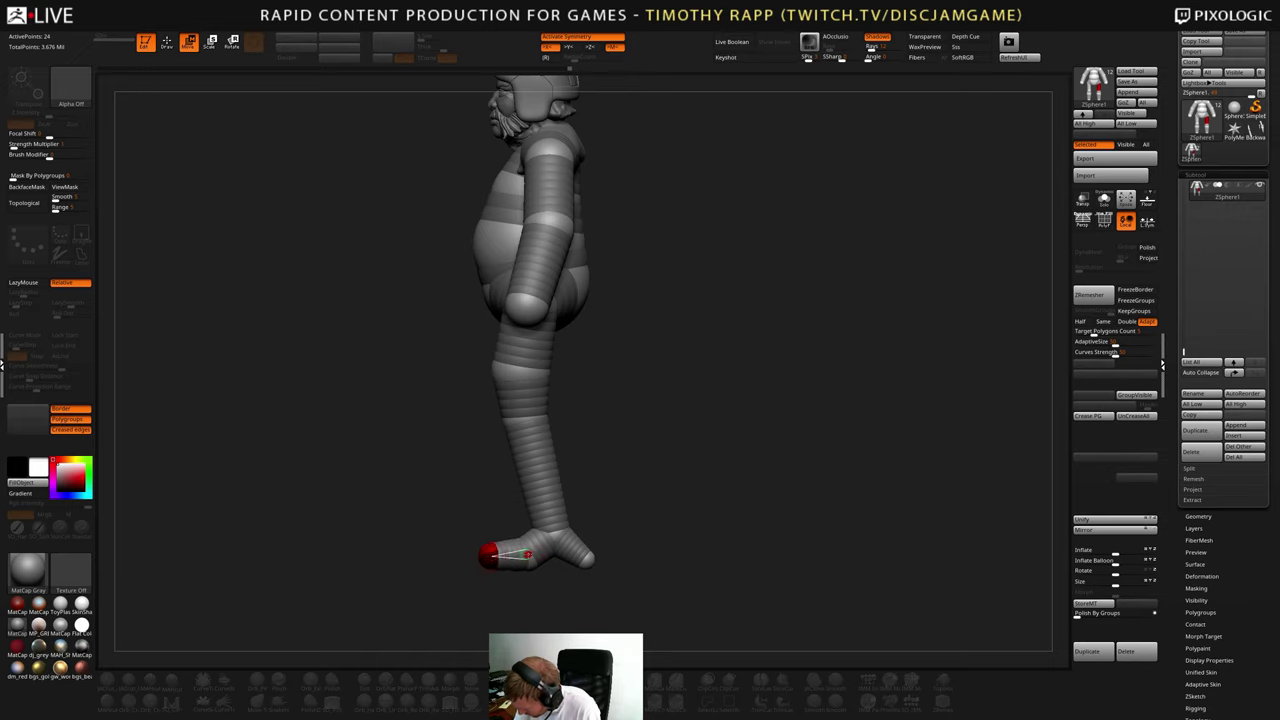
pyautogui.moveTo(640, 548); pyautogui.dragTo(587, 558)
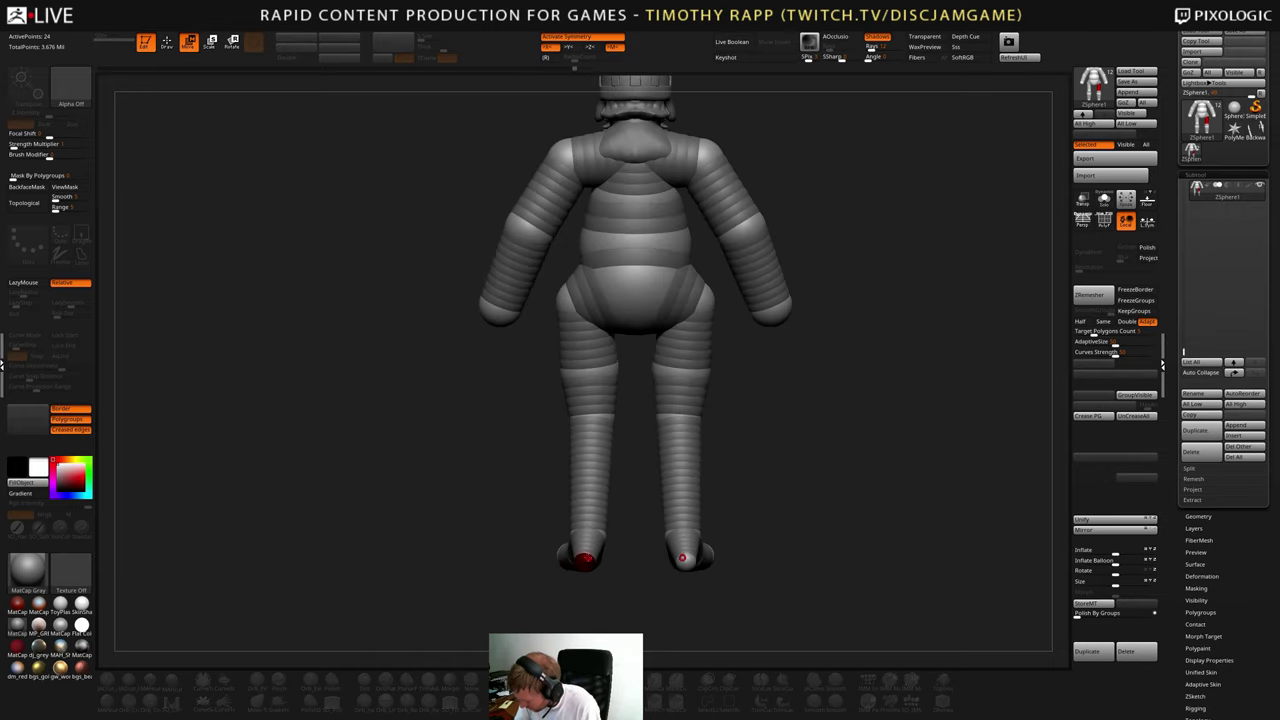
# - Insert a ZSphere in each lower leg below the knee and scale it up to form the calf
pyautogui.keyDown('alt'); pyautogui.moveTo(813, 448); pyautogui.dragTo(729, 478); pyautogui.keyUp('alt')
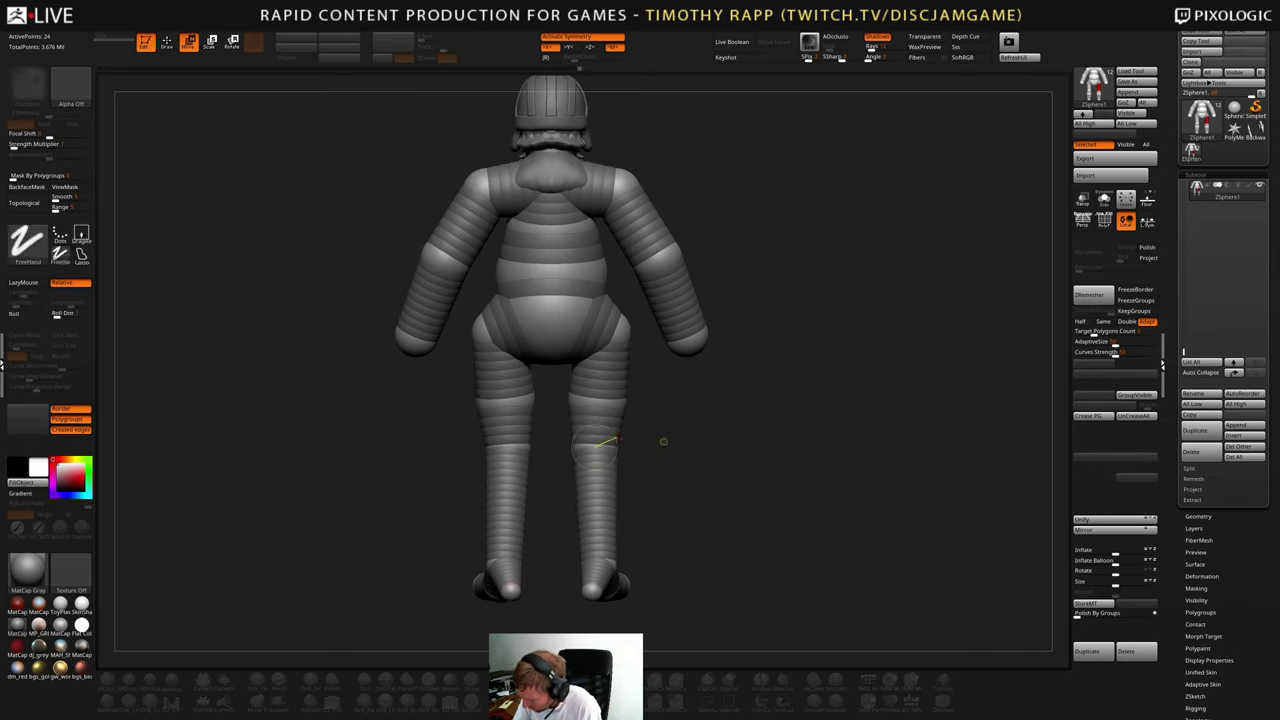
pyautogui.keyDown('shift'); pyautogui.moveTo(663, 443); pyautogui.dragTo(715, 435); pyautogui.keyUp('shift')
pyautogui.press('q')
pyautogui.click(516, 485)
pyautogui.press('e')
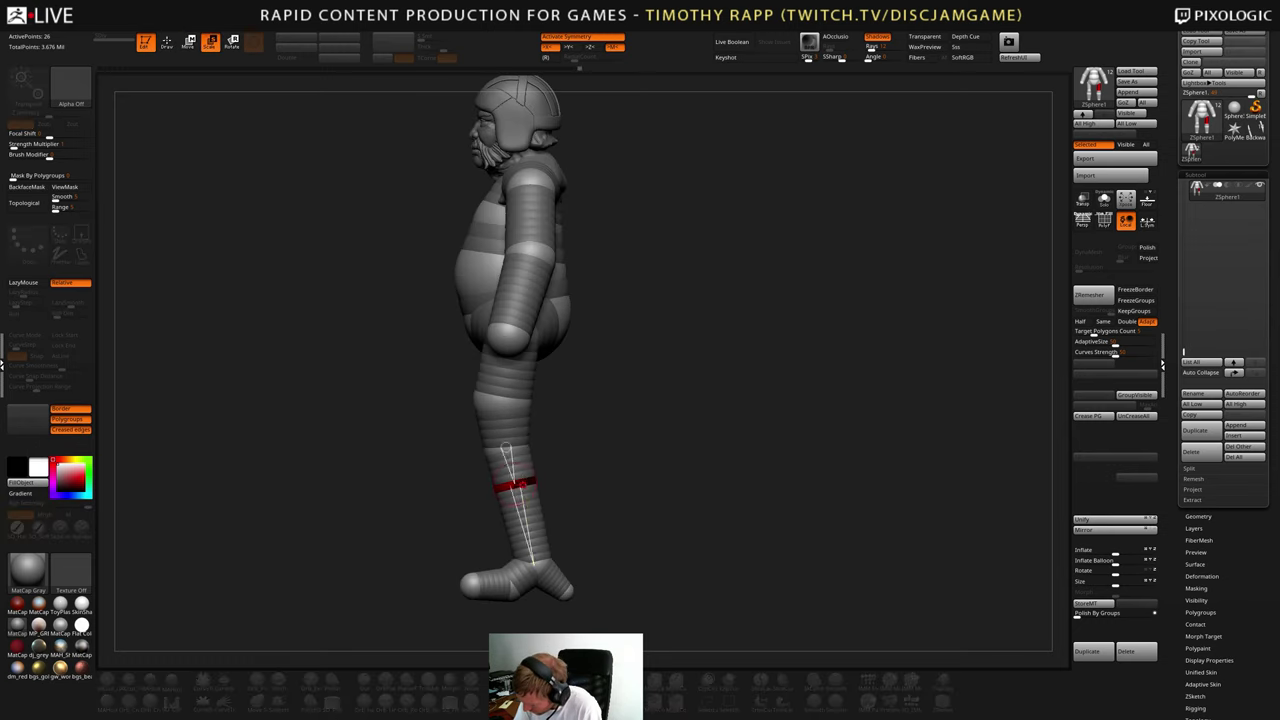
pyautogui.moveTo(516, 485); pyautogui.dragTo(534, 500)
# - Examine the armature's arms, elbows and belly from the front, three-quarter and side views
pyautogui.keyDown('shift'); pyautogui.moveTo(574, 452); pyautogui.dragTo(626, 441); pyautogui.keyUp('shift')
pyautogui.keyDown('alt'); pyautogui.moveTo(476, 452); pyautogui.dragTo(474, 523); pyautogui.keyUp('alt')
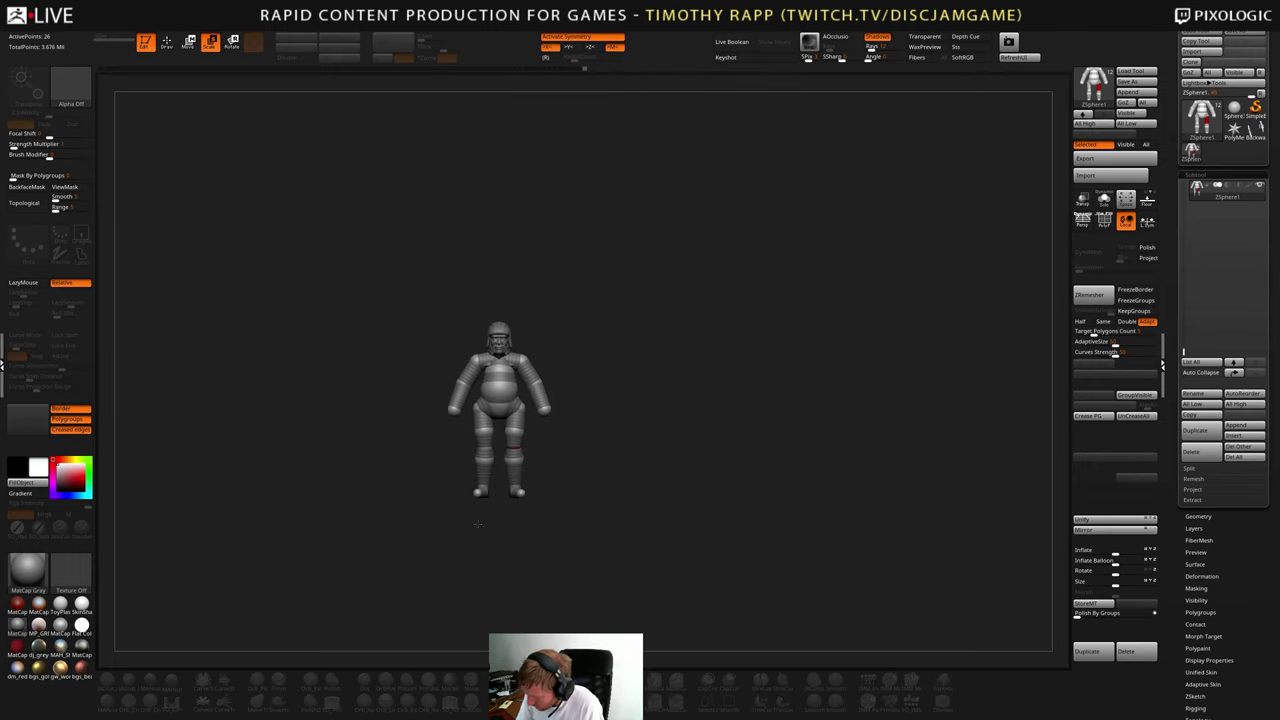
pyautogui.keyDown('alt'); pyautogui.moveTo(634, 439); pyautogui.dragTo(687, 405); pyautogui.keyUp('alt')
pyautogui.moveTo(687, 405); pyautogui.dragTo(758, 385)
pyautogui.click(607, 409)
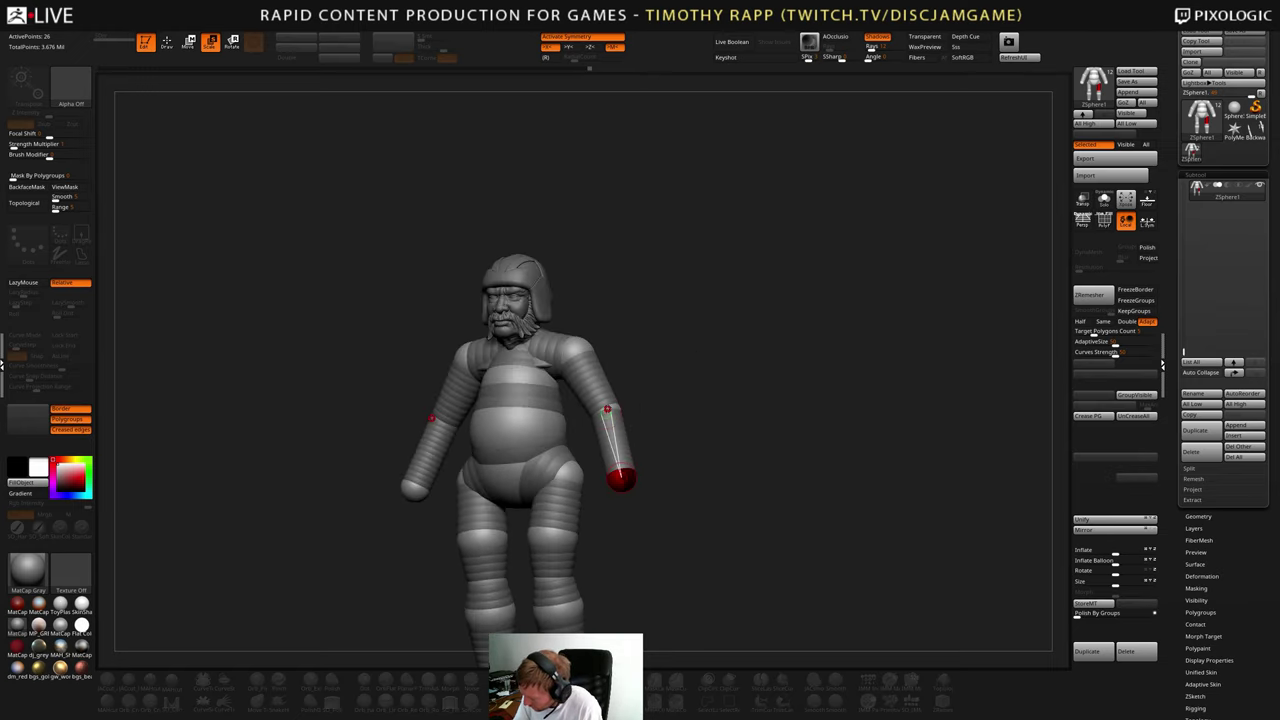
pyautogui.click(607, 409)
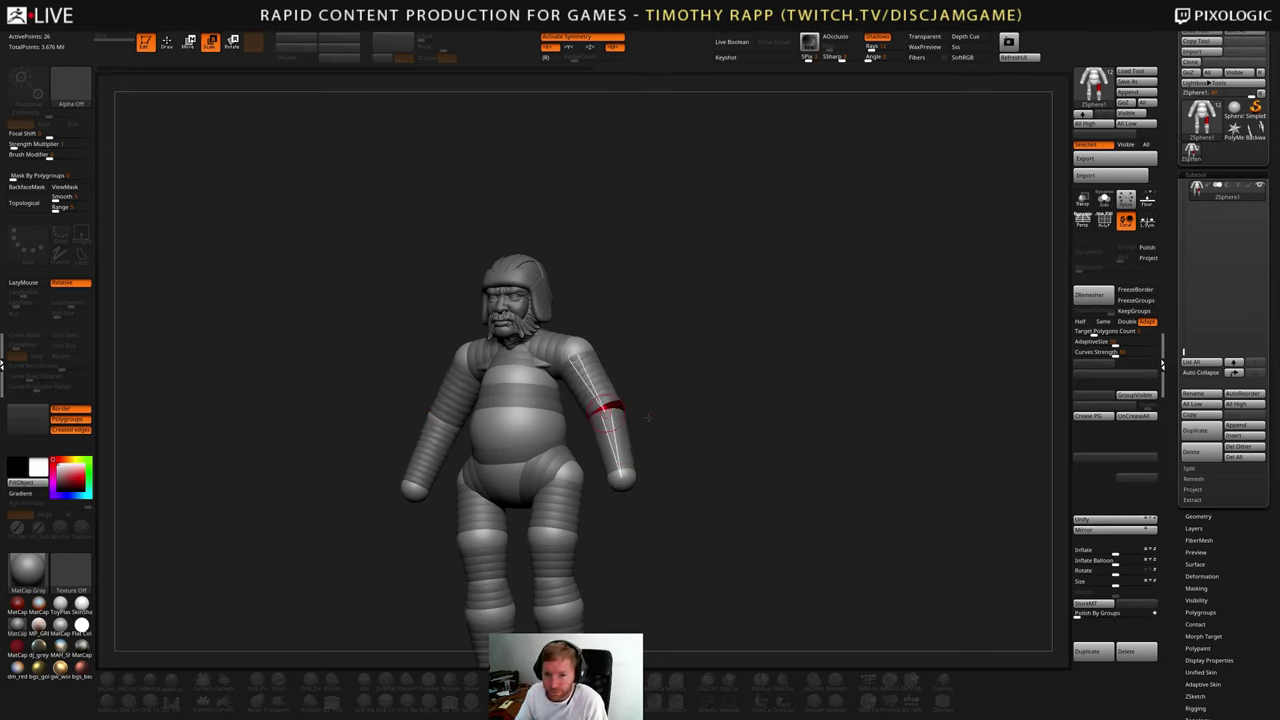
pyautogui.moveTo(648, 417); pyautogui.dragTo(712, 405)
pyautogui.press('w')
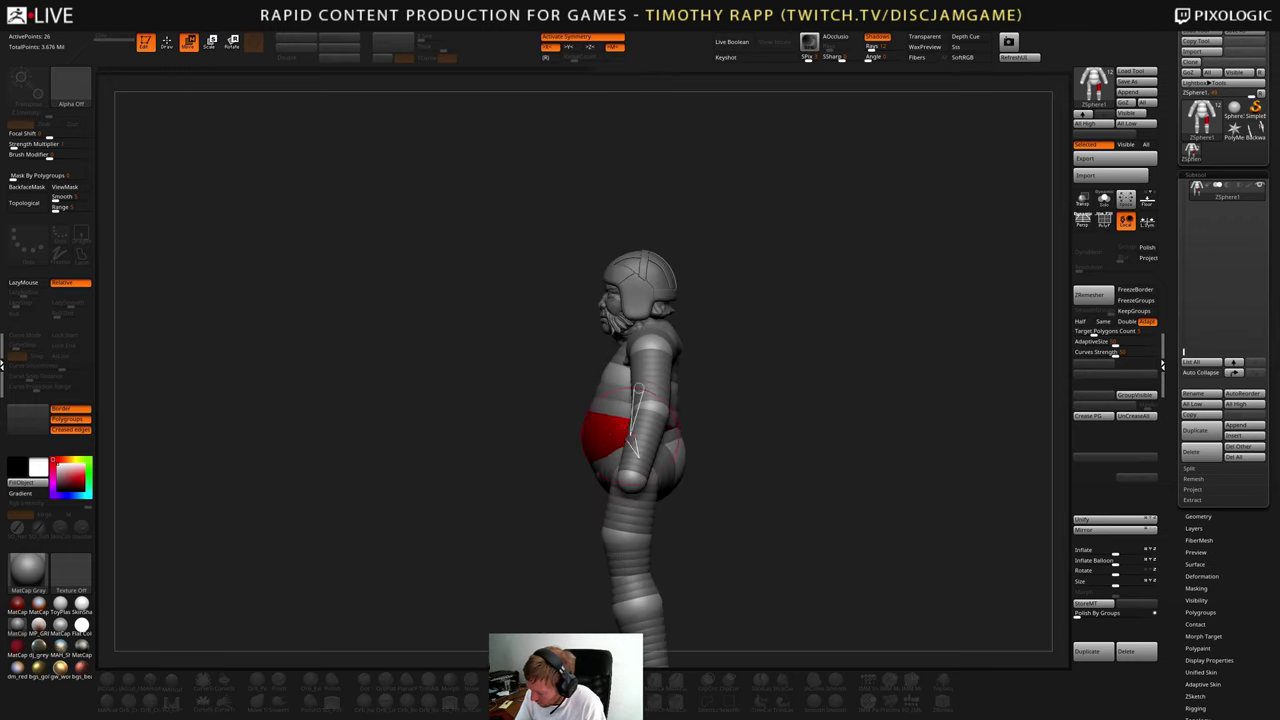
pyautogui.moveTo(709, 457); pyautogui.dragTo(668, 479)
pyautogui.moveTo(785, 425); pyautogui.dragTo(682, 523)
# - Turn on perspective and examine the legs, feet and overall proportions from the front, side and above
pyautogui.click(1086, 221)
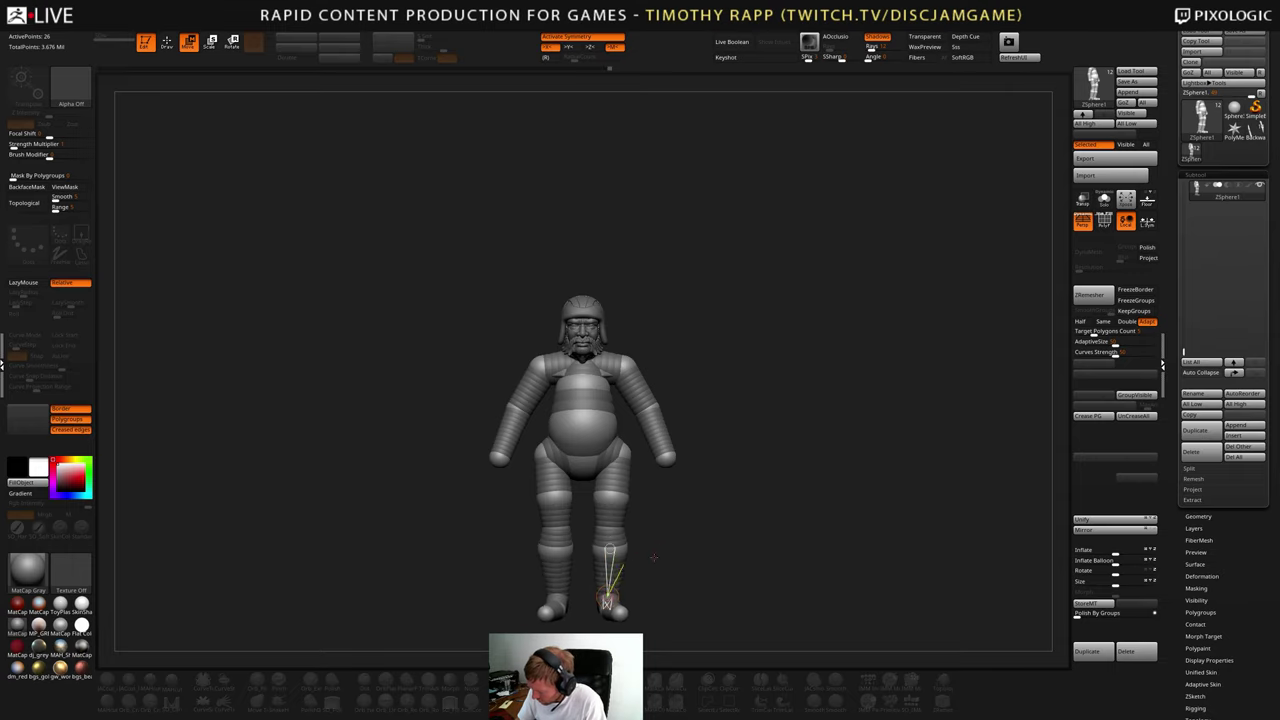
pyautogui.moveTo(686, 425); pyautogui.dragTo(661, 548)
pyautogui.click(629, 584)
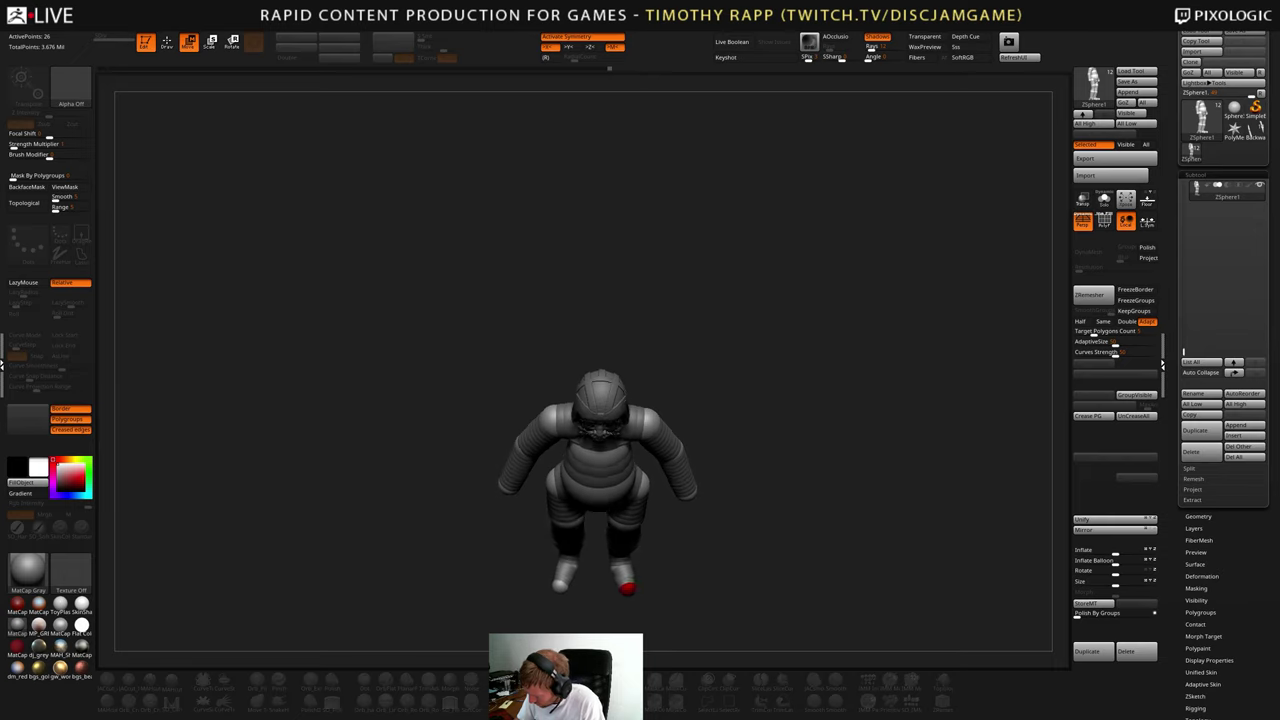
pyautogui.moveTo(678, 560)
pyautogui.mouseDown()
pyautogui.moveTo(689, 506)
pyautogui.moveTo(714, 486)
pyautogui.moveTo(706, 615)
pyautogui.moveTo(706, 508)
pyautogui.moveTo(661, 464)
pyautogui.moveTo(641, 472)
pyautogui.mouseUp()
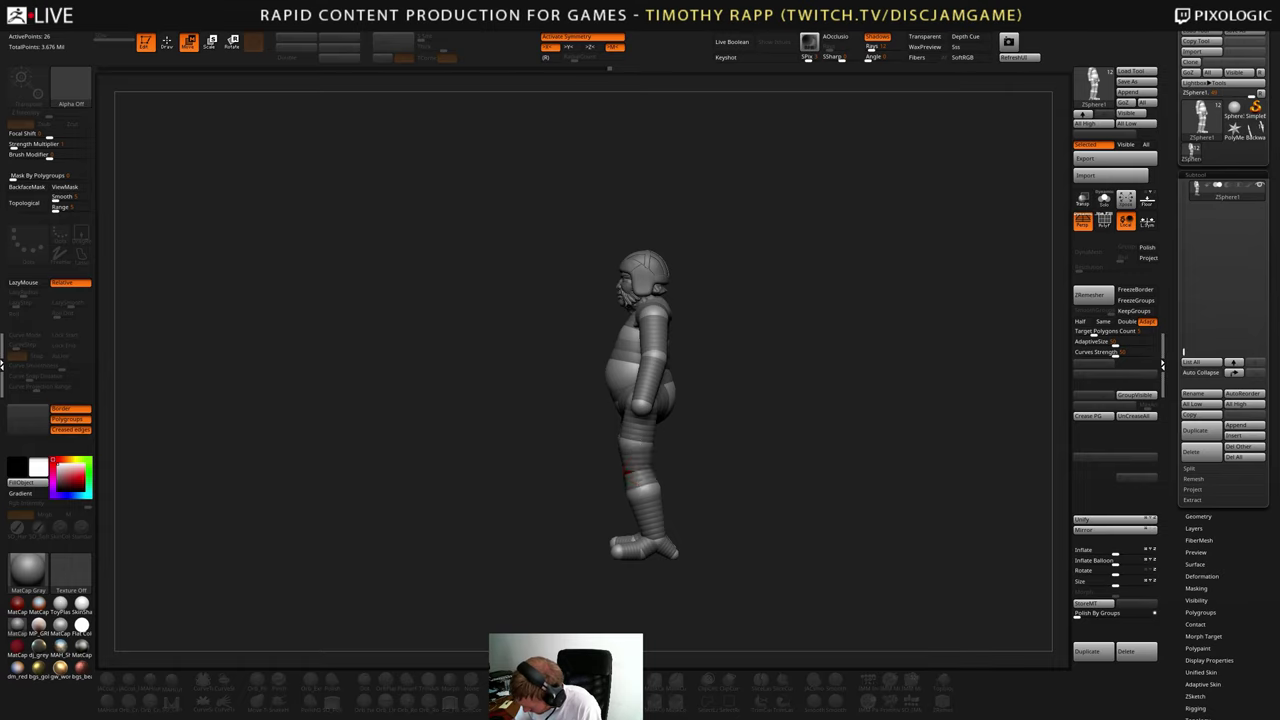
pyautogui.keyDown('shift'); pyautogui.moveTo(686, 459); pyautogui.dragTo(717, 448); pyautogui.keyUp('shift')
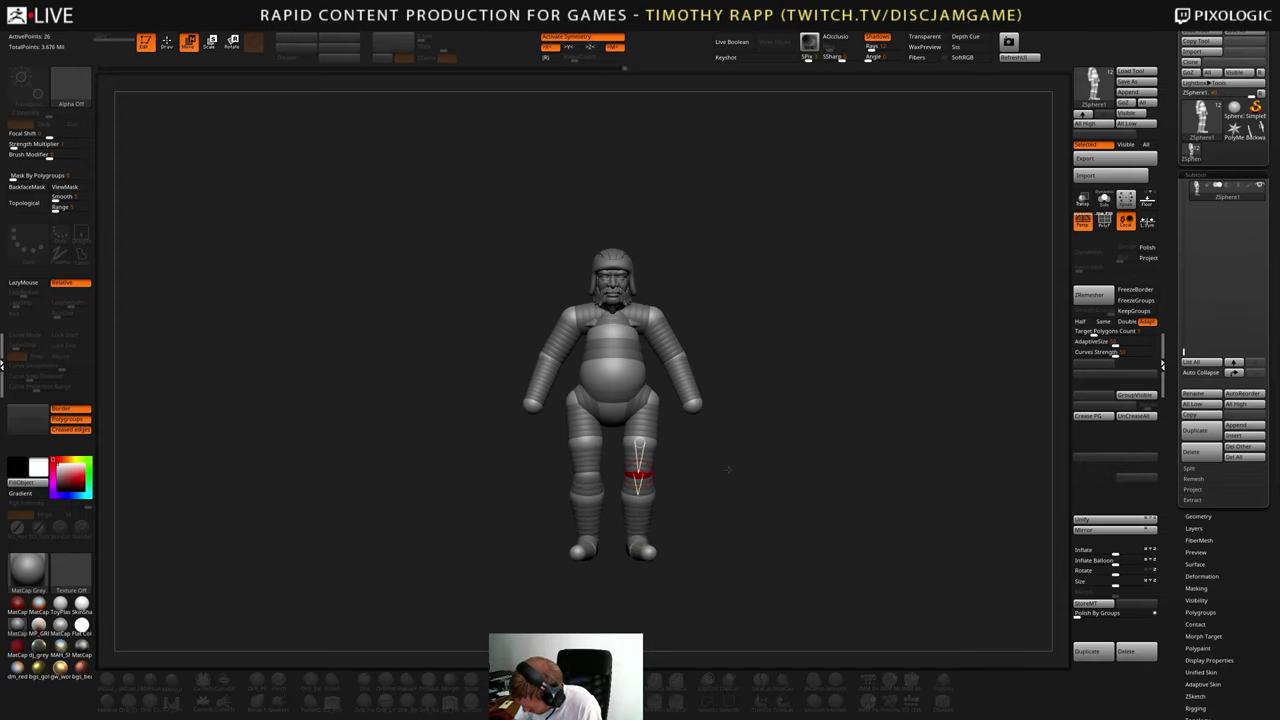
pyautogui.moveTo(727, 469); pyautogui.dragTo(640, 472)
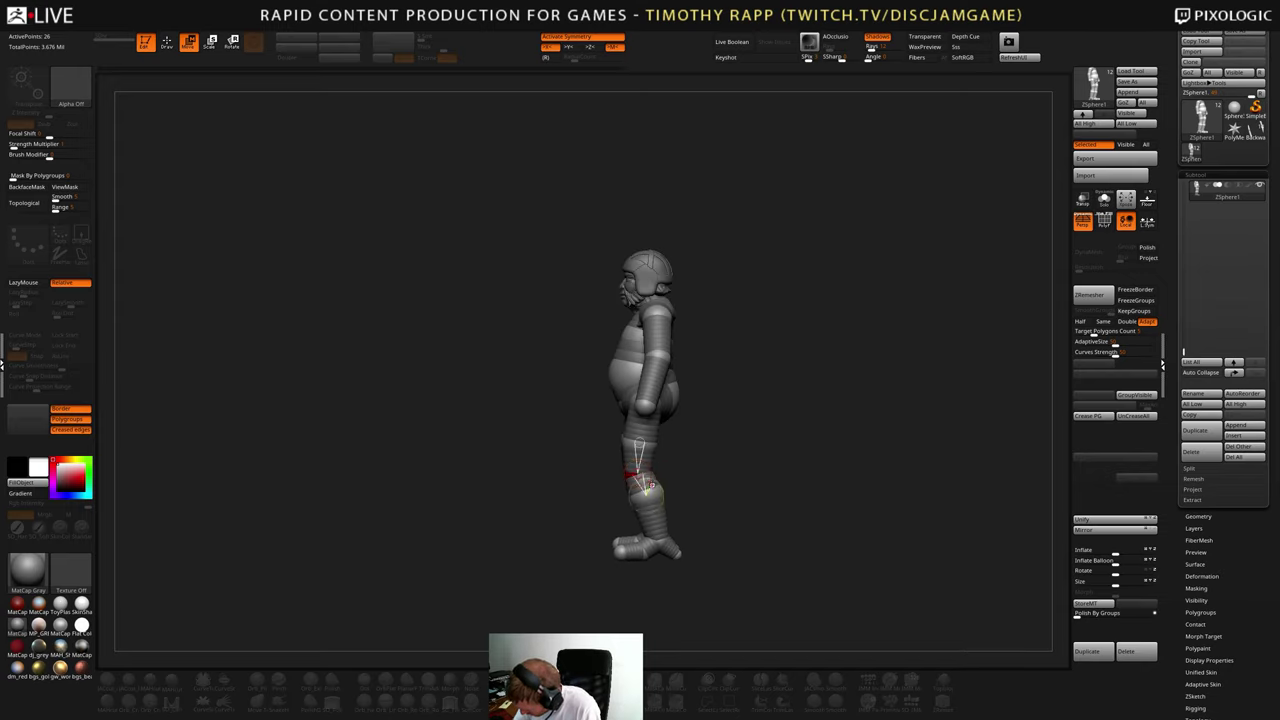
pyautogui.keyDown('alt'); pyautogui.moveTo(694, 498); pyautogui.dragTo(719, 500); pyautogui.keyUp('alt')
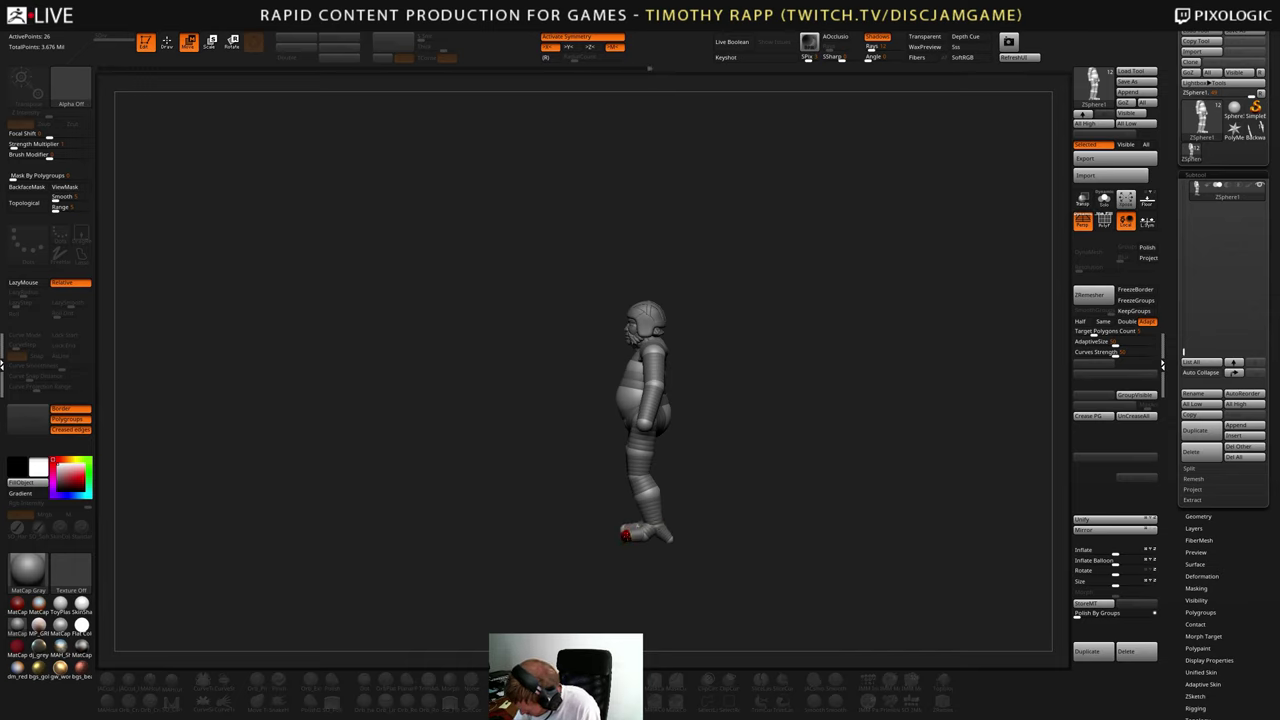
pyautogui.keyDown('shift'); pyautogui.moveTo(688, 516); pyautogui.dragTo(736, 511); pyautogui.keyUp('shift')
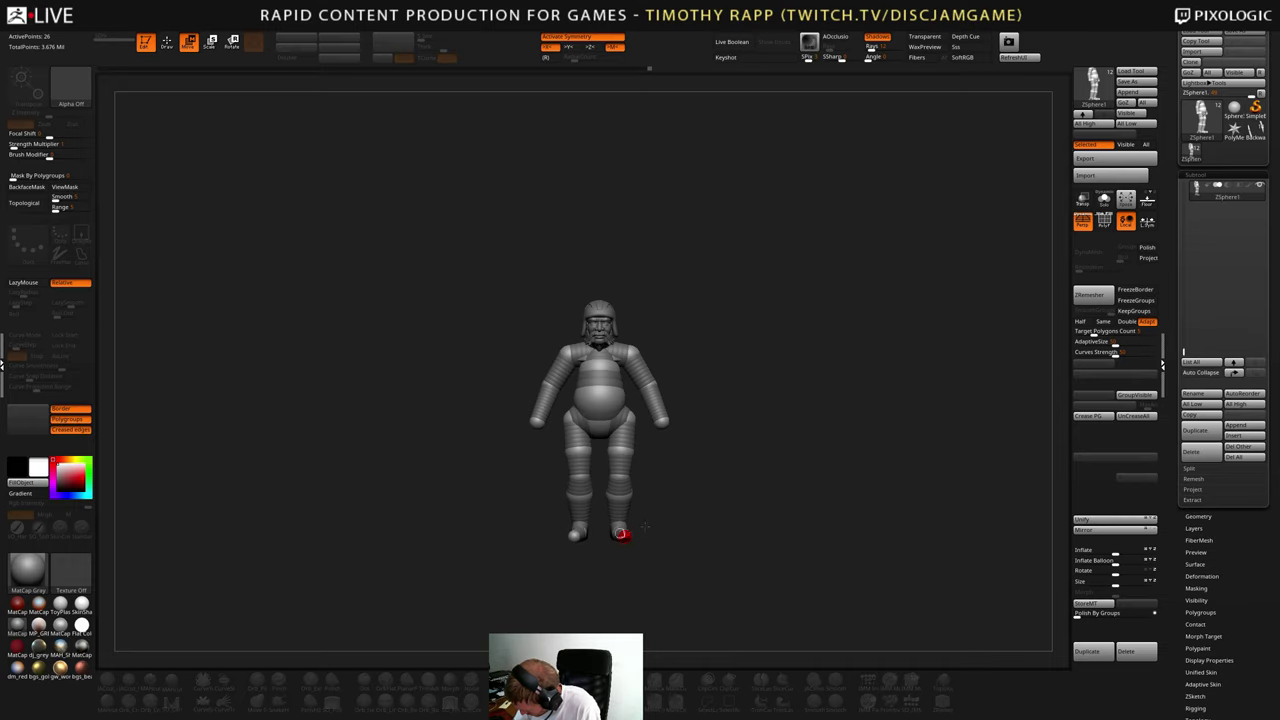
pyautogui.moveTo(645, 527); pyautogui.dragTo(672, 500)
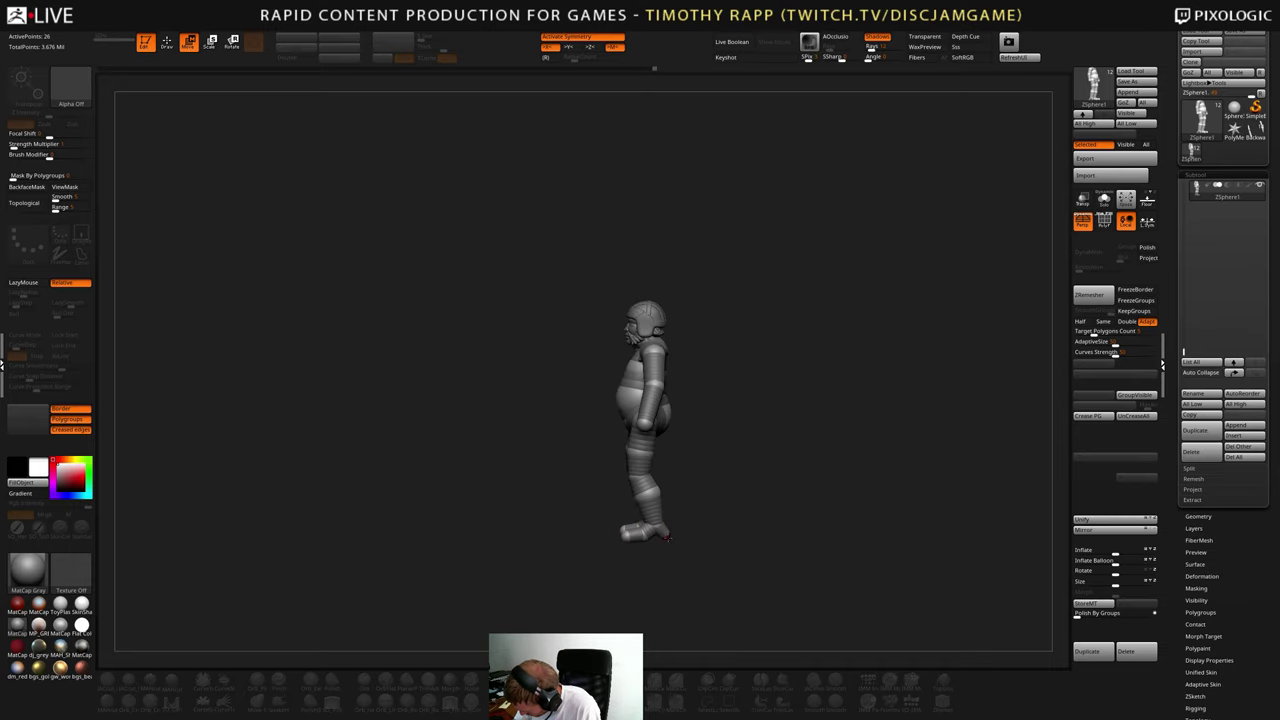
pyautogui.moveTo(665, 538); pyautogui.dragTo(749, 525)
pyautogui.press('f')
pyautogui.keyDown('alt'); pyautogui.moveTo(772, 383); pyautogui.dragTo(725, 490); pyautogui.keyUp('alt')
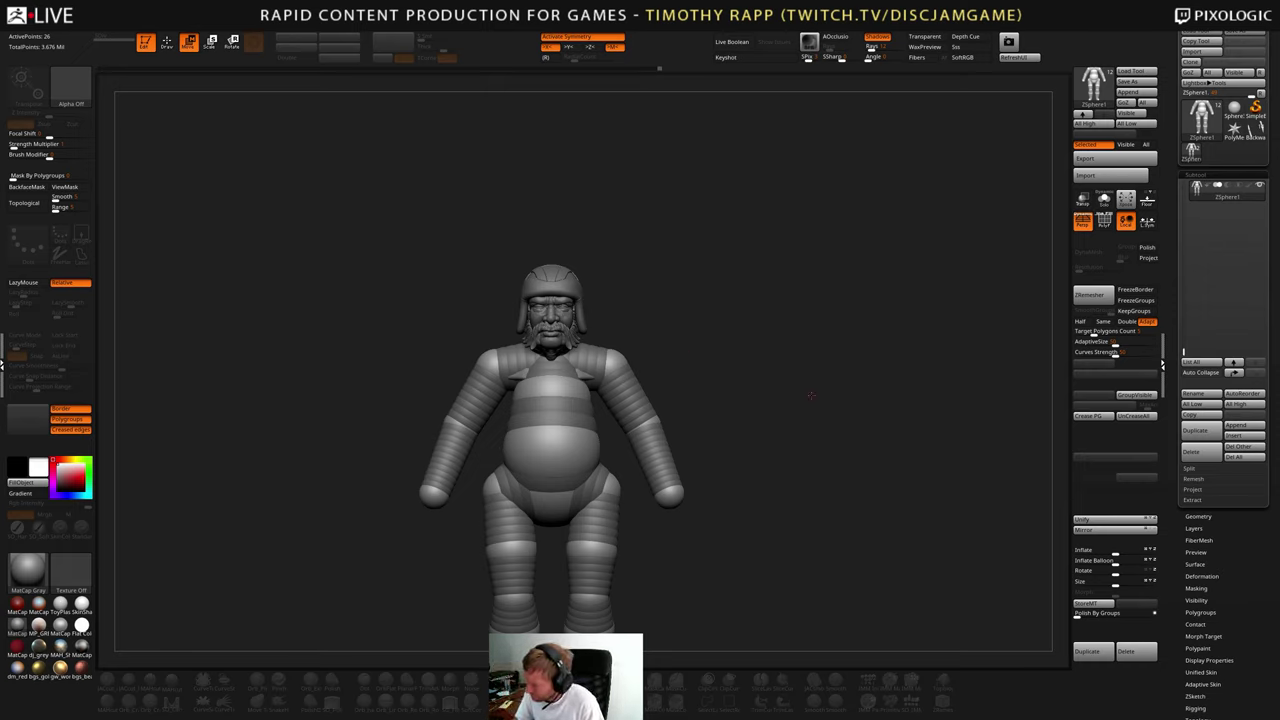
# - Turn on transparency for the inactive subtools, then select the bust subtool and isolate it
pyautogui.click(1083, 200)
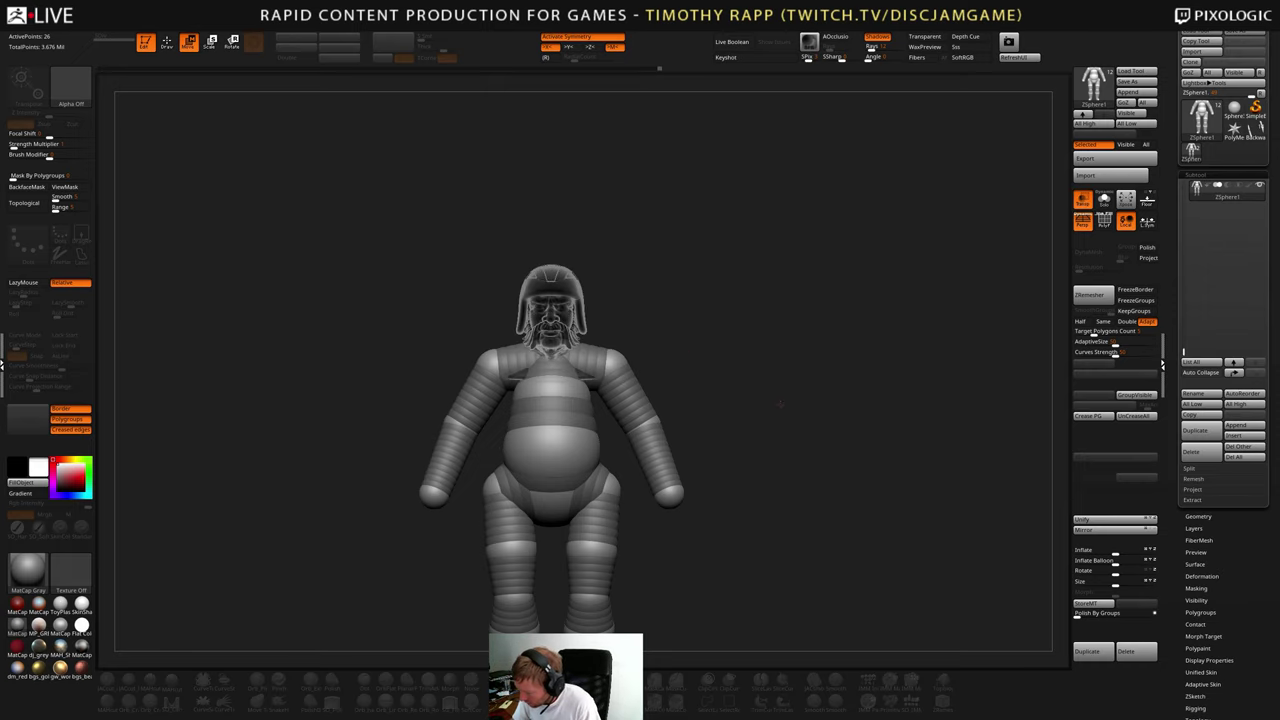
pyautogui.keyDown('shift'); pyautogui.moveTo(809, 390); pyautogui.dragTo(820, 496); pyautogui.keyUp('shift')
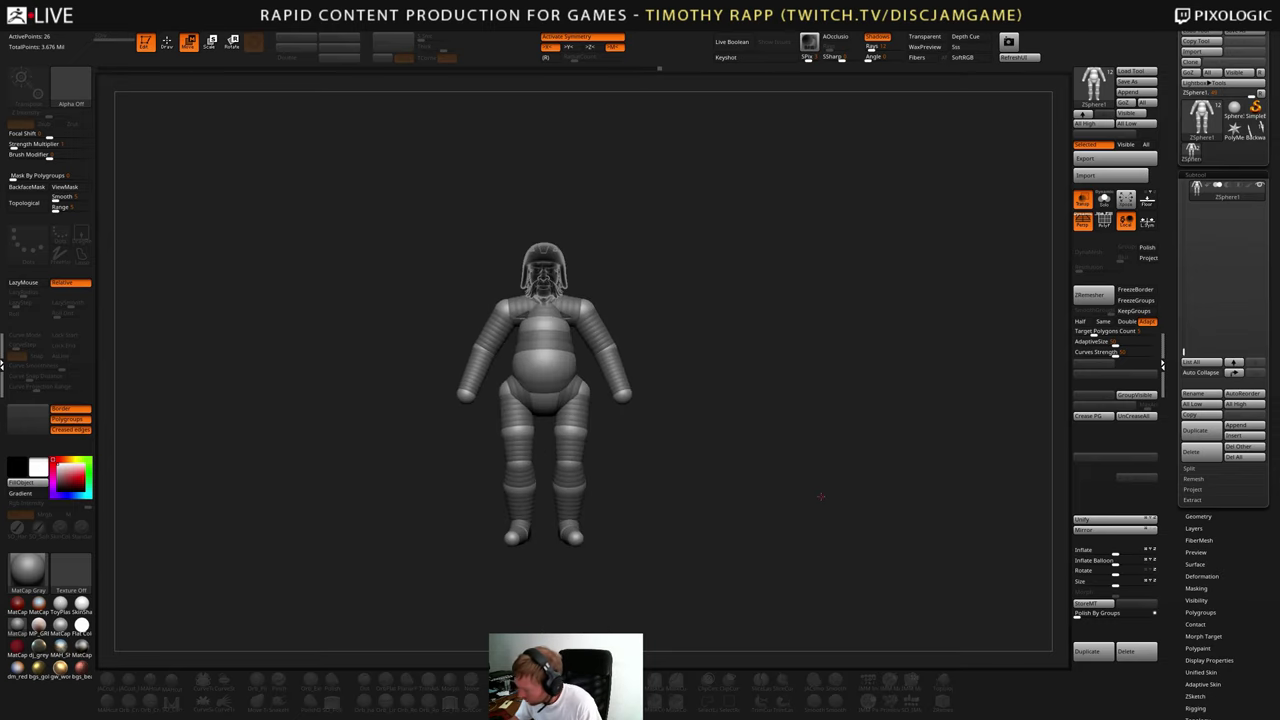
pyautogui.moveTo(1181, 352); pyautogui.dragTo(1186, 185)
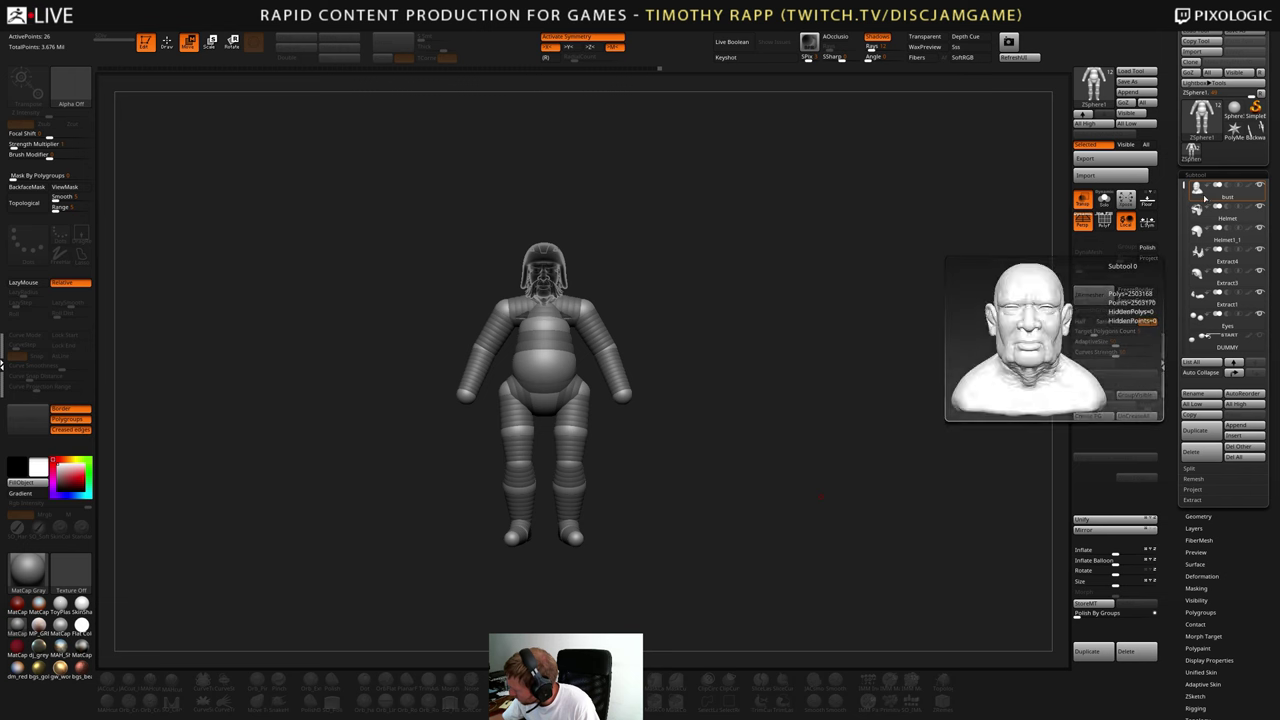
pyautogui.click(1204, 197)
pyautogui.click(1104, 199)
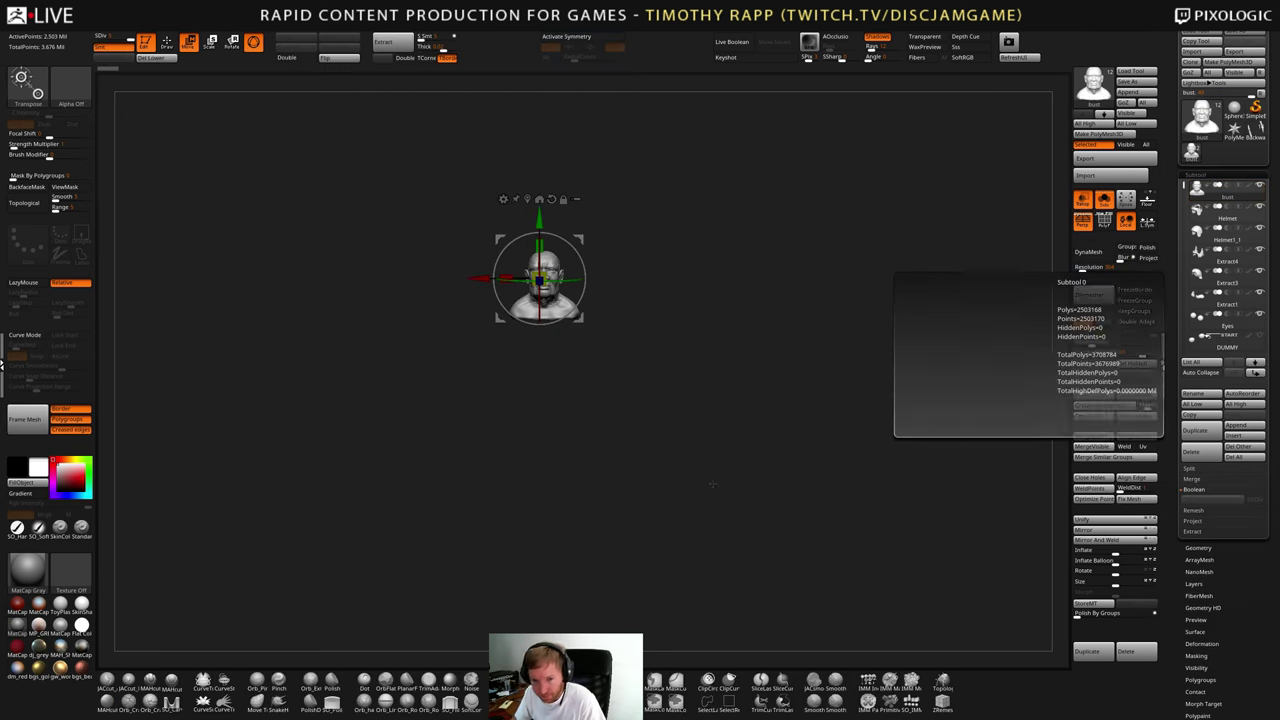
pyautogui.keyDown('alt'); pyautogui.moveTo(680, 366); pyautogui.dragTo(764, 386); pyautogui.keyUp('alt')
pyautogui.press('q')
pyautogui.press('f')
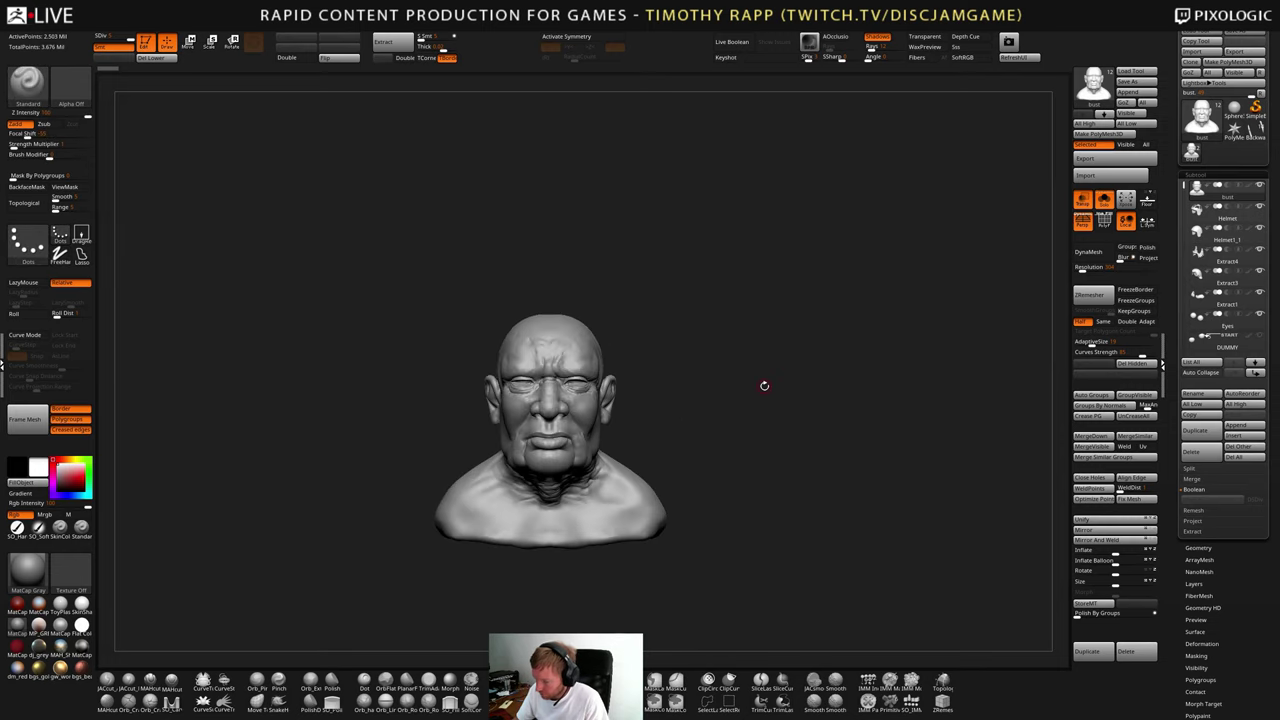
# - Drop the bust to its lowest subdivision level, duplicate it as a separate subtool, and show the whole copy
pyautogui.press('shift')
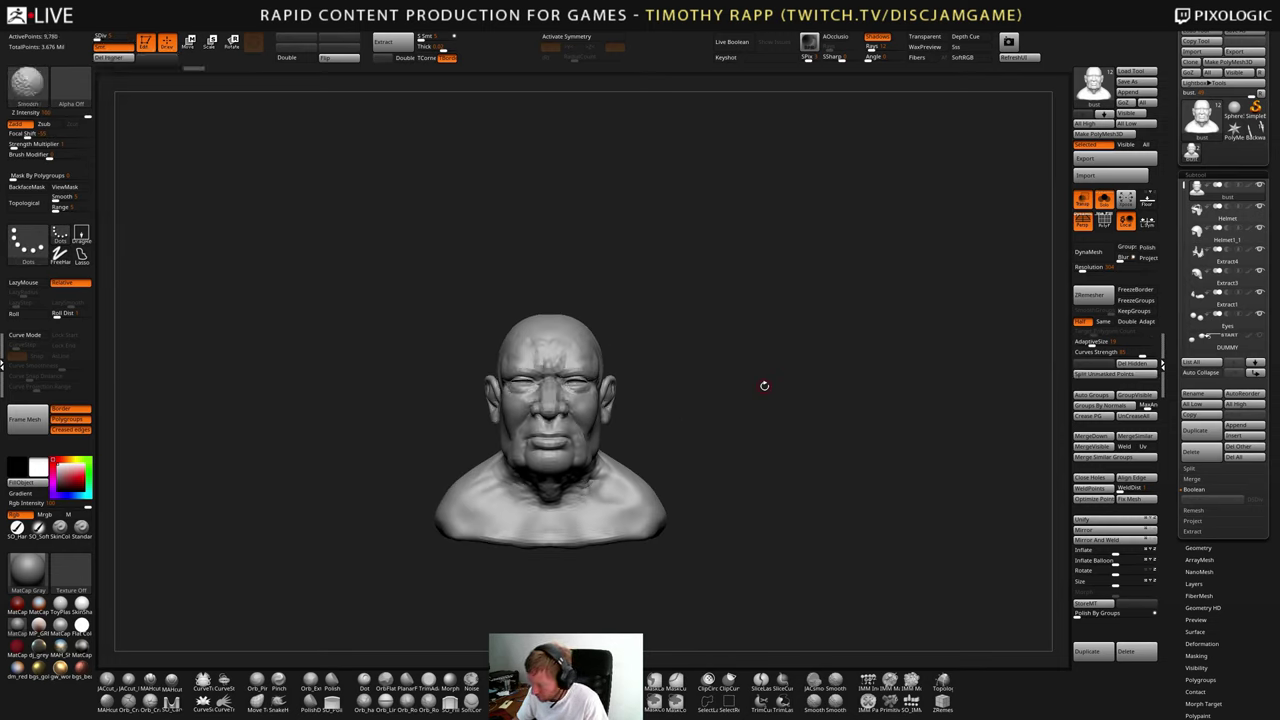
pyautogui.moveTo(686, 252)
pyautogui.keyDown('ctrl'); pyautogui.keyDown('shift'); pyautogui.mouseDown()
pyautogui.moveTo(489, 471)
pyautogui.moveTo(460, 484)
pyautogui.mouseUp(); pyautogui.keyUp('shift'); pyautogui.keyUp('ctrl')
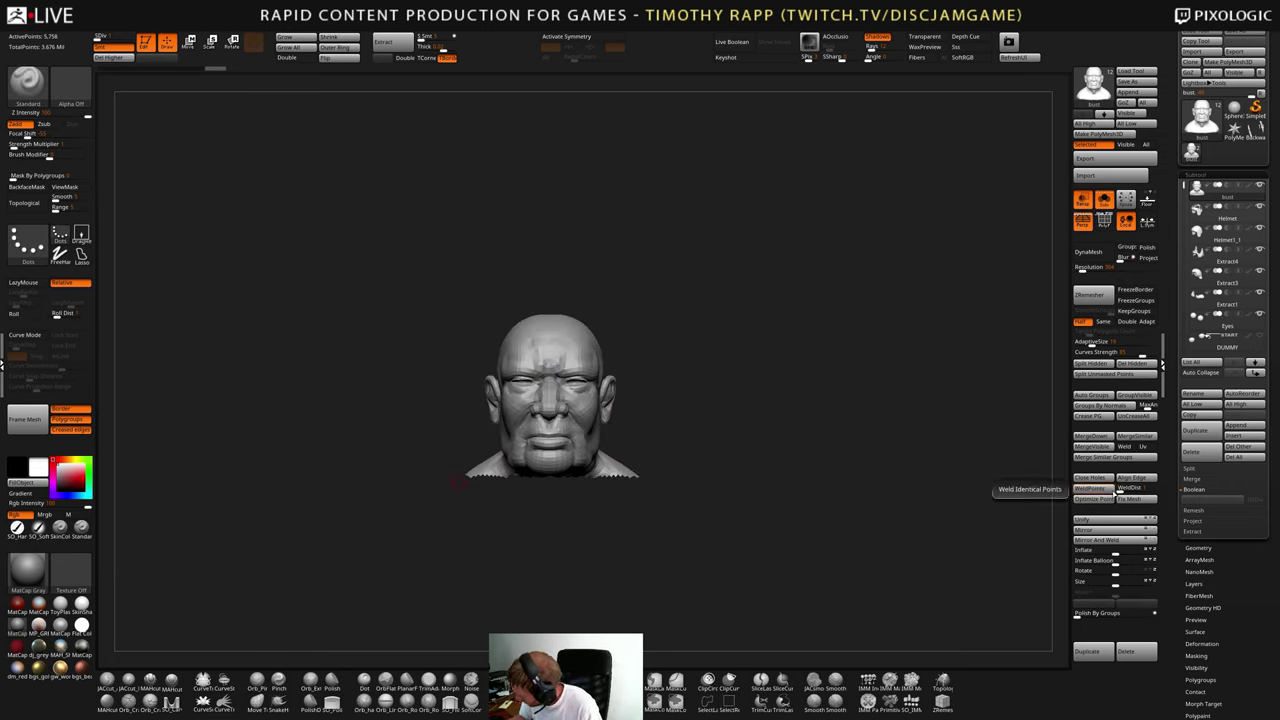
pyautogui.click(1102, 651)
pyautogui.moveTo(779, 529); pyautogui.dragTo(731, 531)
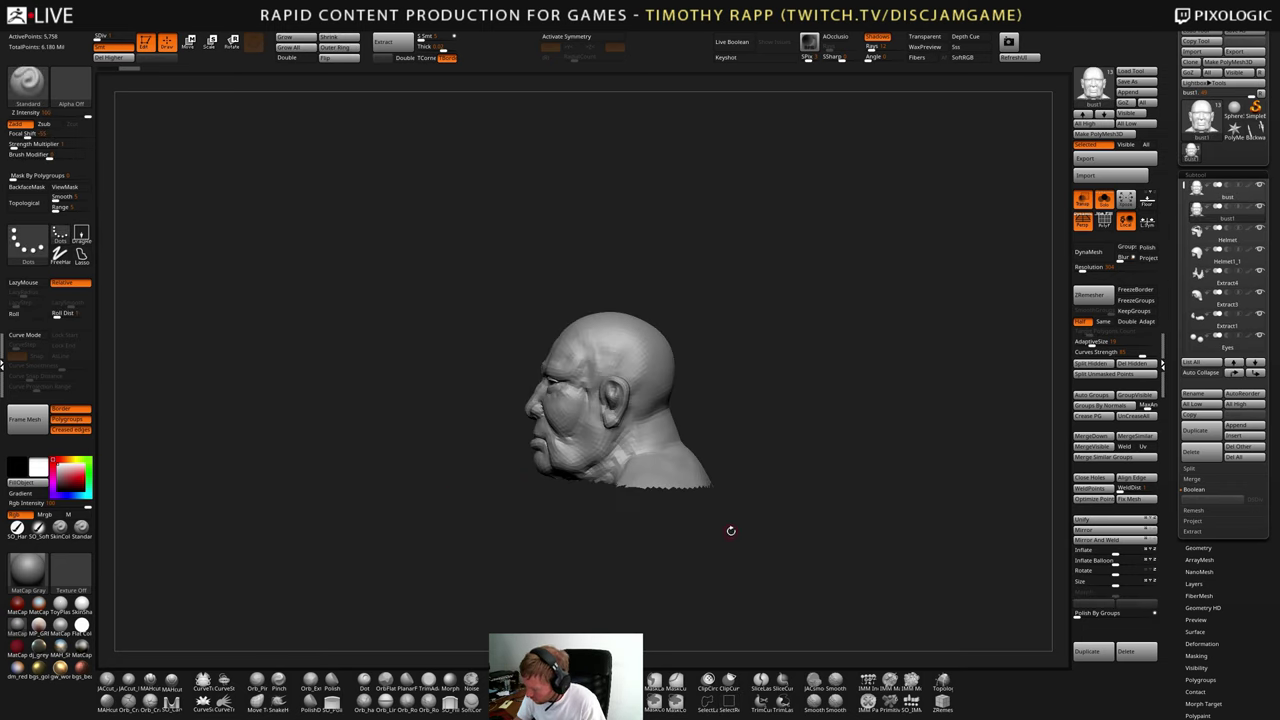
pyautogui.keyDown('ctrl'); pyautogui.keyDown('shift'); pyautogui.click(786, 552); pyautogui.keyUp('shift'); pyautogui.keyUp('ctrl')
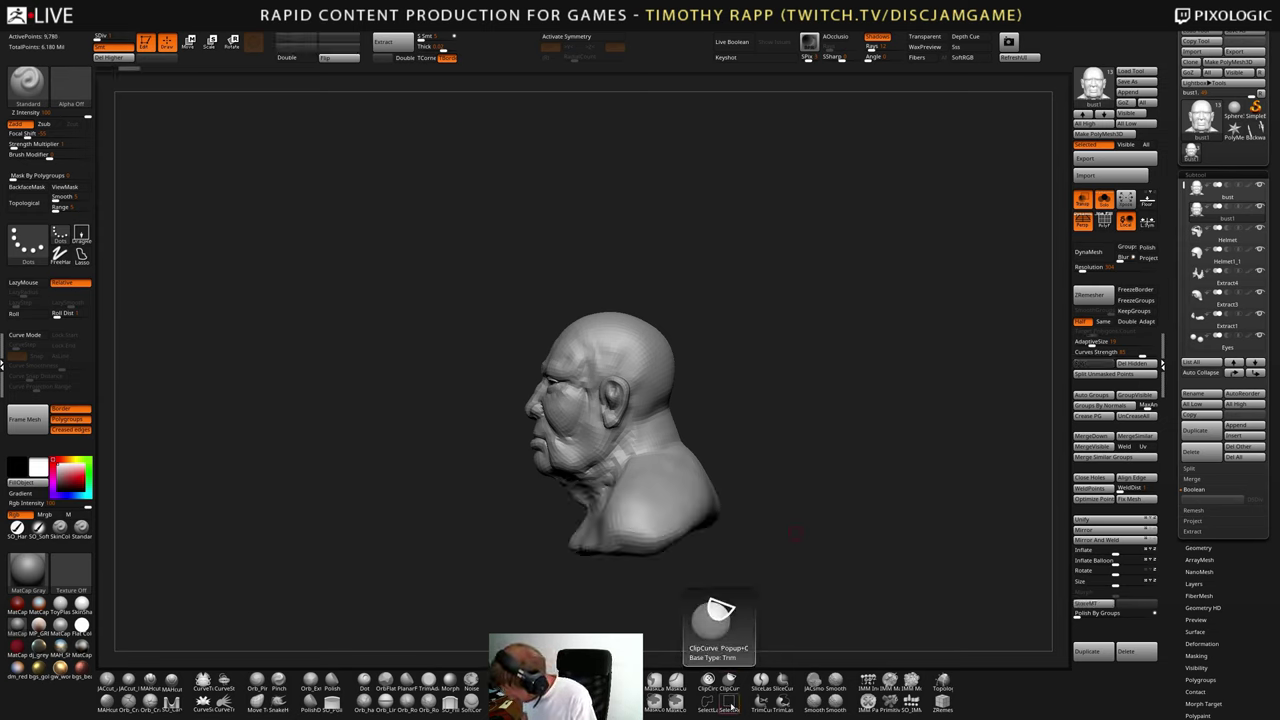
# - Hide the shoulders and neck of the bust copy with lasso selections, trimming close under the jaw and skull
pyautogui.click(707, 700)
pyautogui.click(732, 711)
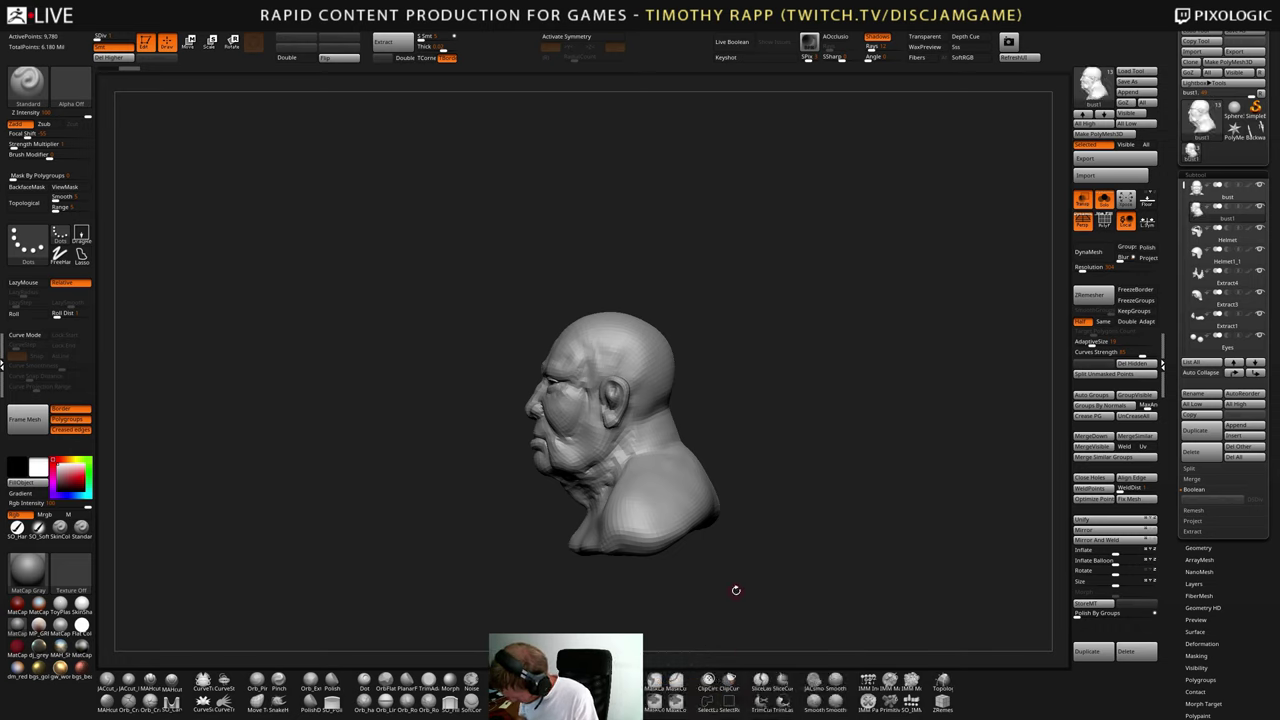
pyautogui.moveTo(799, 409)
pyautogui.keyDown('ctrl'); pyautogui.keyDown('shift'); pyautogui.mouseDown()
pyautogui.moveTo(672, 436)
pyautogui.moveTo(767, 578)
pyautogui.mouseUp(); pyautogui.keyUp('shift'); pyautogui.keyUp('ctrl')
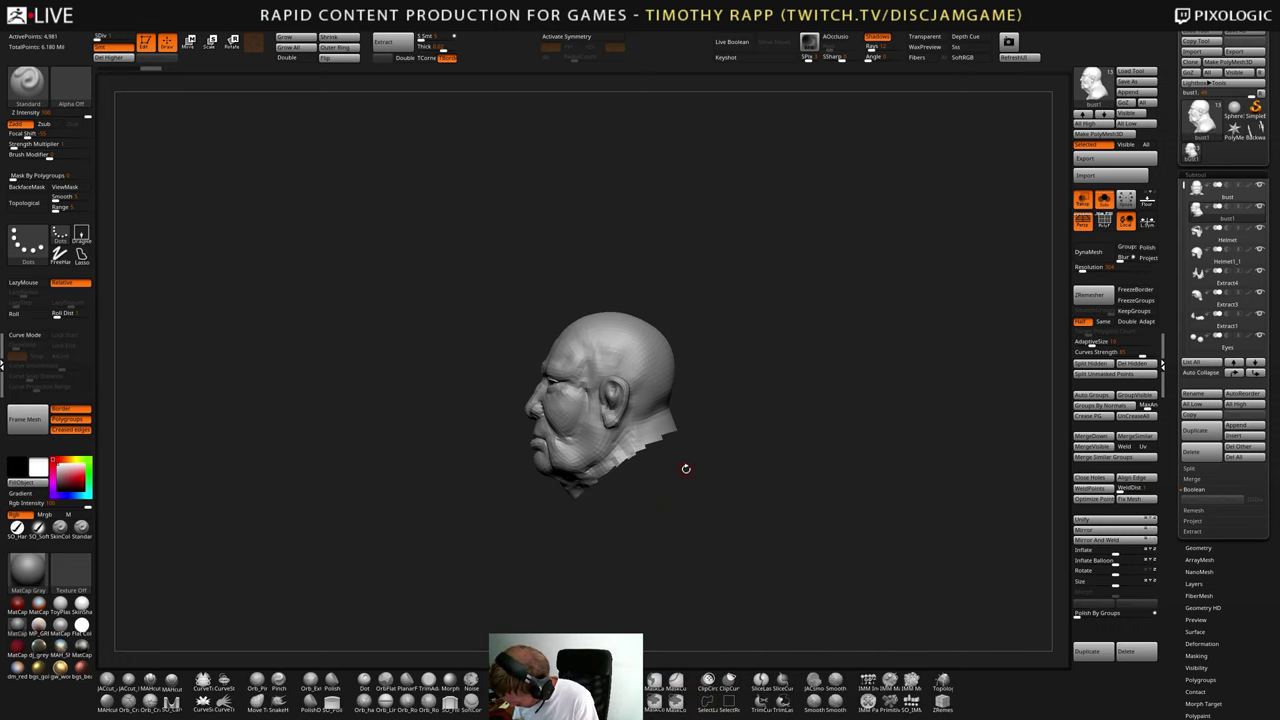
pyautogui.moveTo(727, 399)
pyautogui.keyDown('ctrl'); pyautogui.keyDown('shift'); pyautogui.mouseDown()
pyautogui.moveTo(580, 502)
pyautogui.moveTo(730, 440)
pyautogui.moveTo(726, 490)
pyautogui.moveTo(807, 485)
pyautogui.moveTo(754, 501)
pyautogui.moveTo(757, 490)
pyautogui.moveTo(769, 517)
pyautogui.mouseUp(); pyautogui.keyUp('shift'); pyautogui.keyUp('ctrl')
pyautogui.hotkey('ctrl', 'z')
pyautogui.hotkey('ctrl', 'shift', 'z')
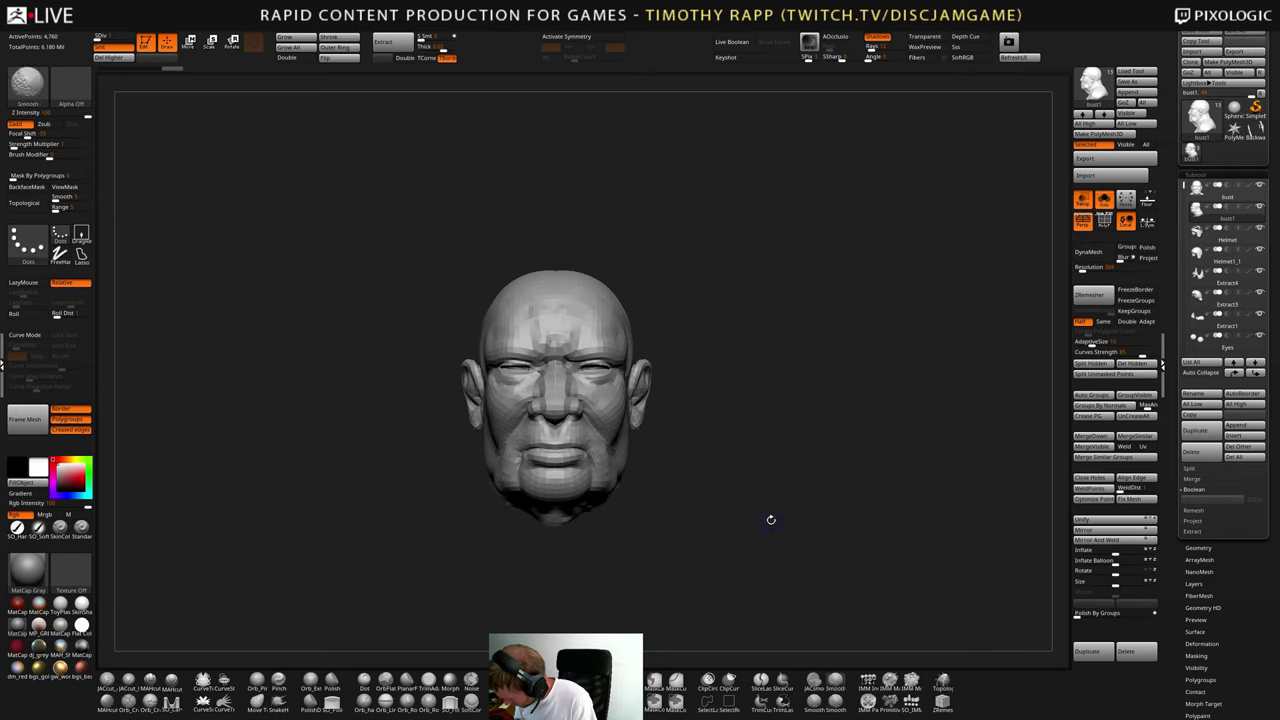
pyautogui.moveTo(628, 506)
pyautogui.keyDown('ctrl'); pyautogui.keyDown('shift'); pyautogui.mouseDown()
pyautogui.moveTo(580, 501)
pyautogui.moveTo(430, 565)
pyautogui.moveTo(786, 551)
pyautogui.moveTo(777, 534)
pyautogui.moveTo(691, 510)
pyautogui.mouseUp(); pyautogui.keyUp('shift'); pyautogui.keyUp('ctrl')
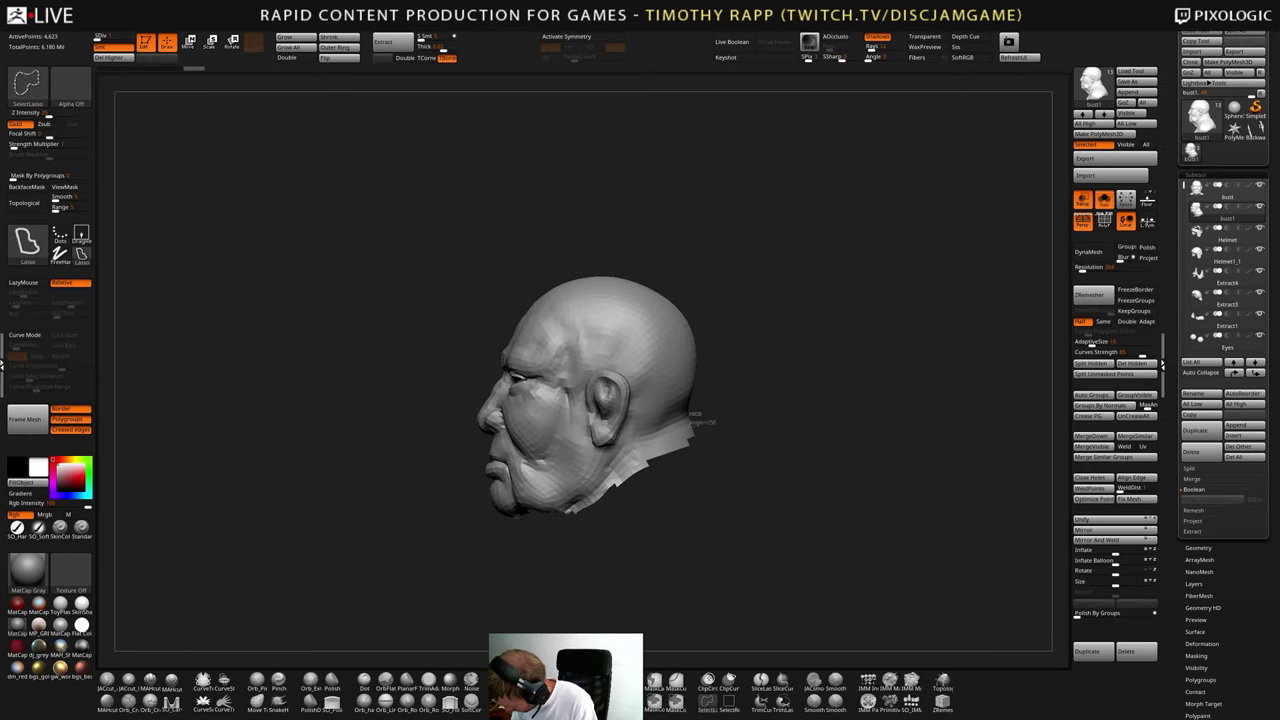
pyautogui.keyDown('ctrl'); pyautogui.keyDown('shift'); pyautogui.moveTo(714, 414); pyautogui.dragTo(563, 514); pyautogui.keyUp('shift'); pyautogui.keyUp('ctrl')
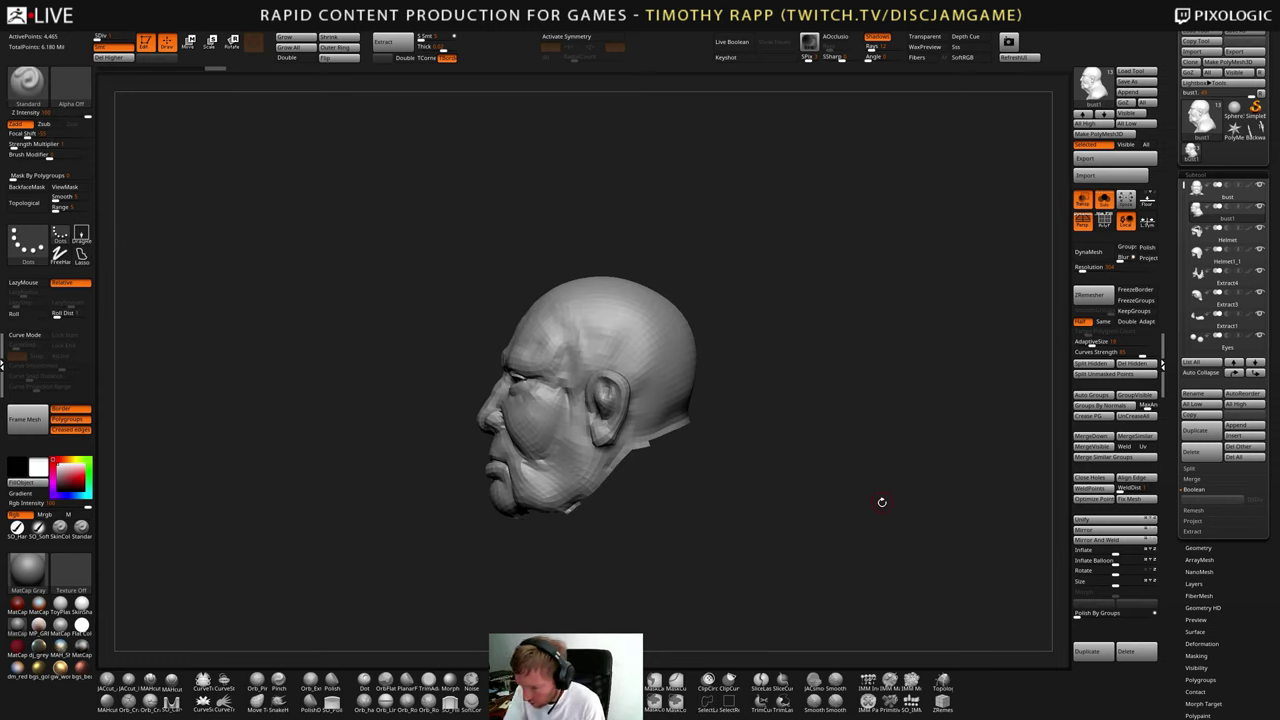
# - Delete the copy's hidden geometry and rename the head-only subtool Headmesure
pyautogui.click(1133, 366)
pyautogui.moveTo(712, 519); pyautogui.dragTo(815, 514)
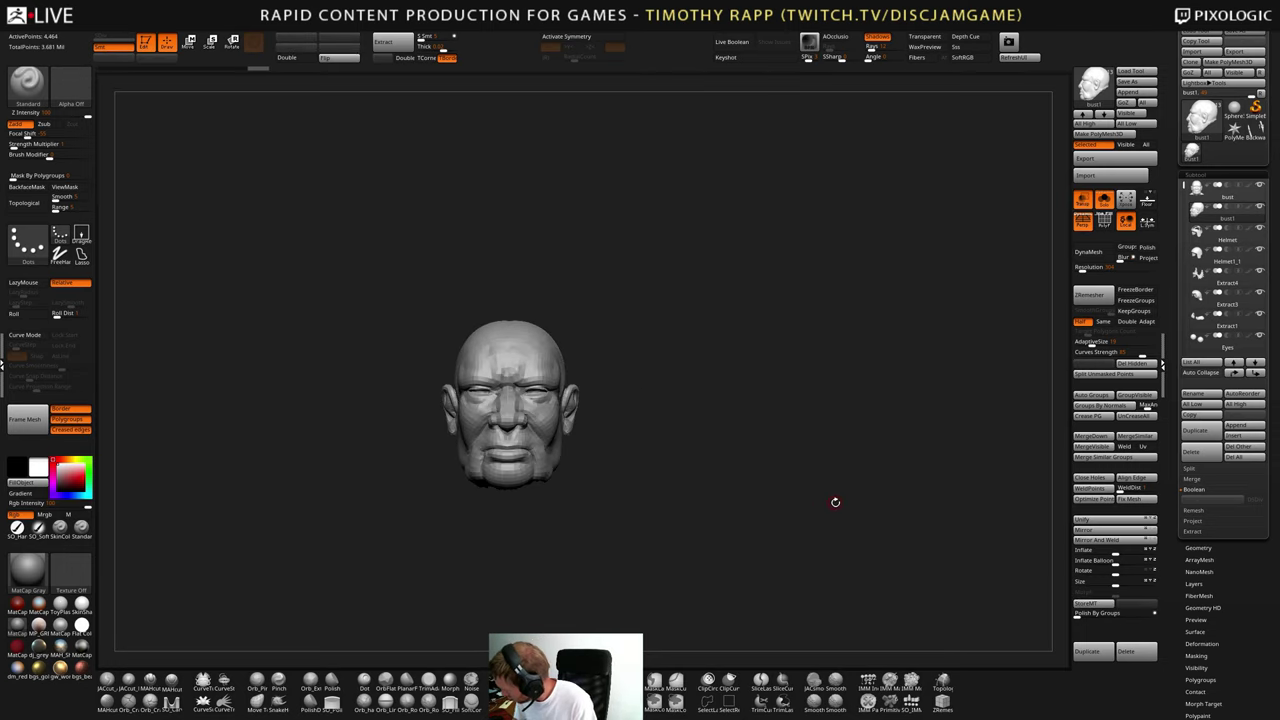
pyautogui.click(1203, 396)
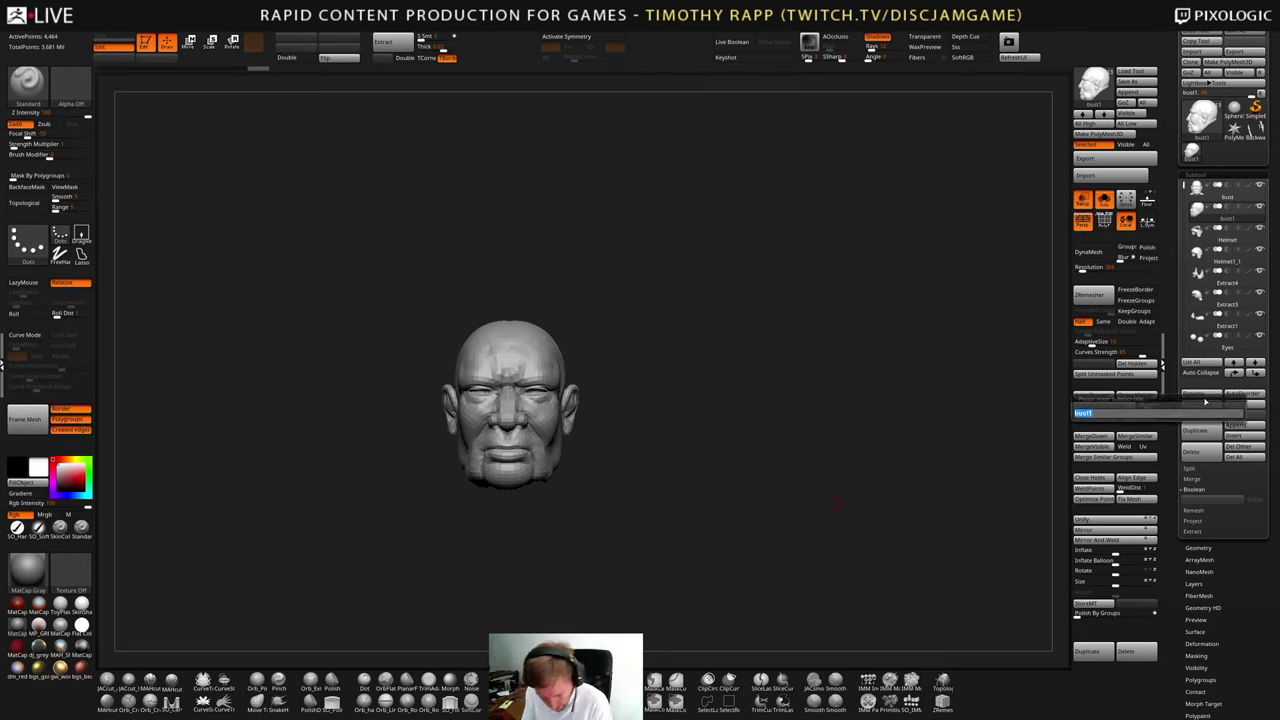
pyautogui.write('headmesure')
pyautogui.press('Return')
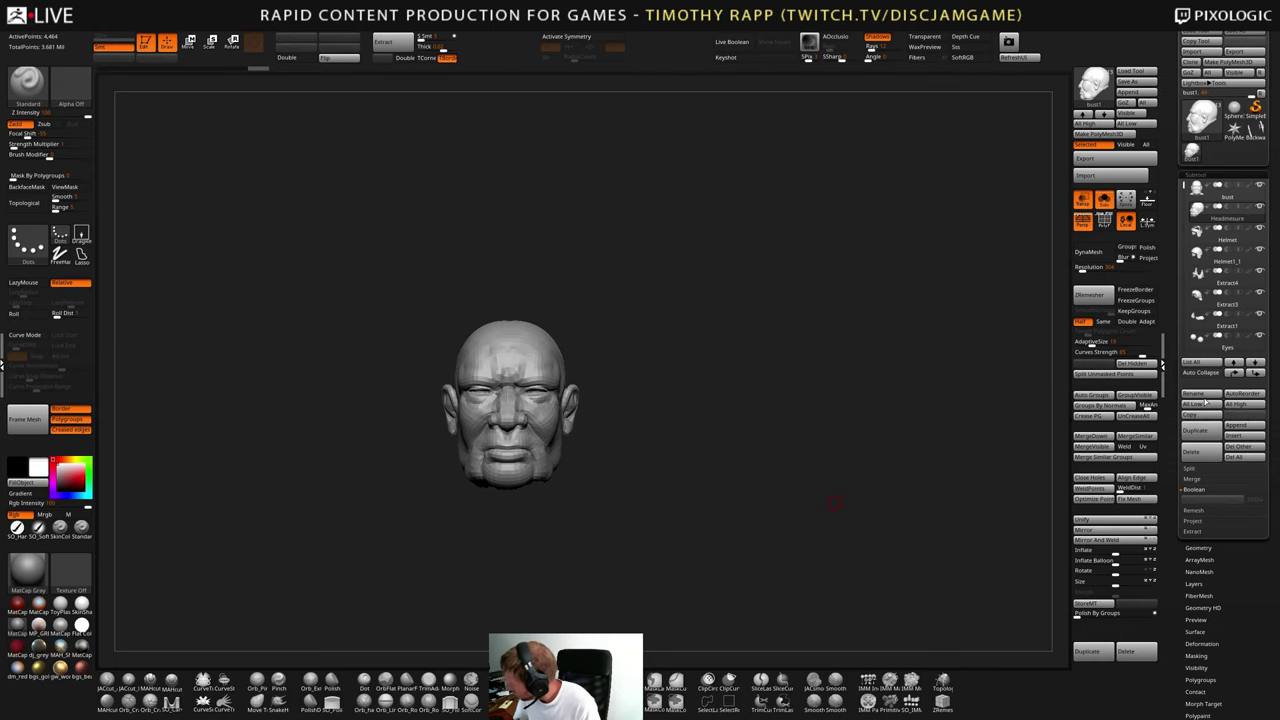
# - Turn off perspective, move the measuring head sideways clear of the original head, and show the full body again
pyautogui.press('w')
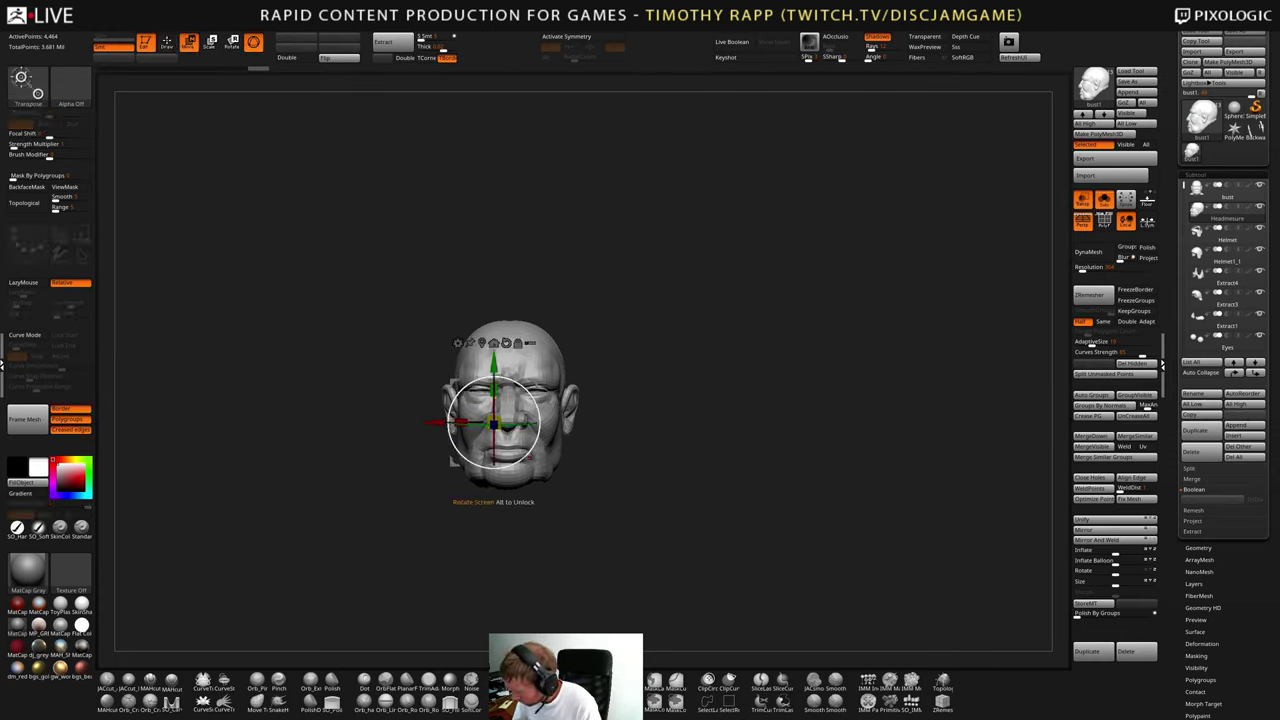
pyautogui.click(1083, 222)
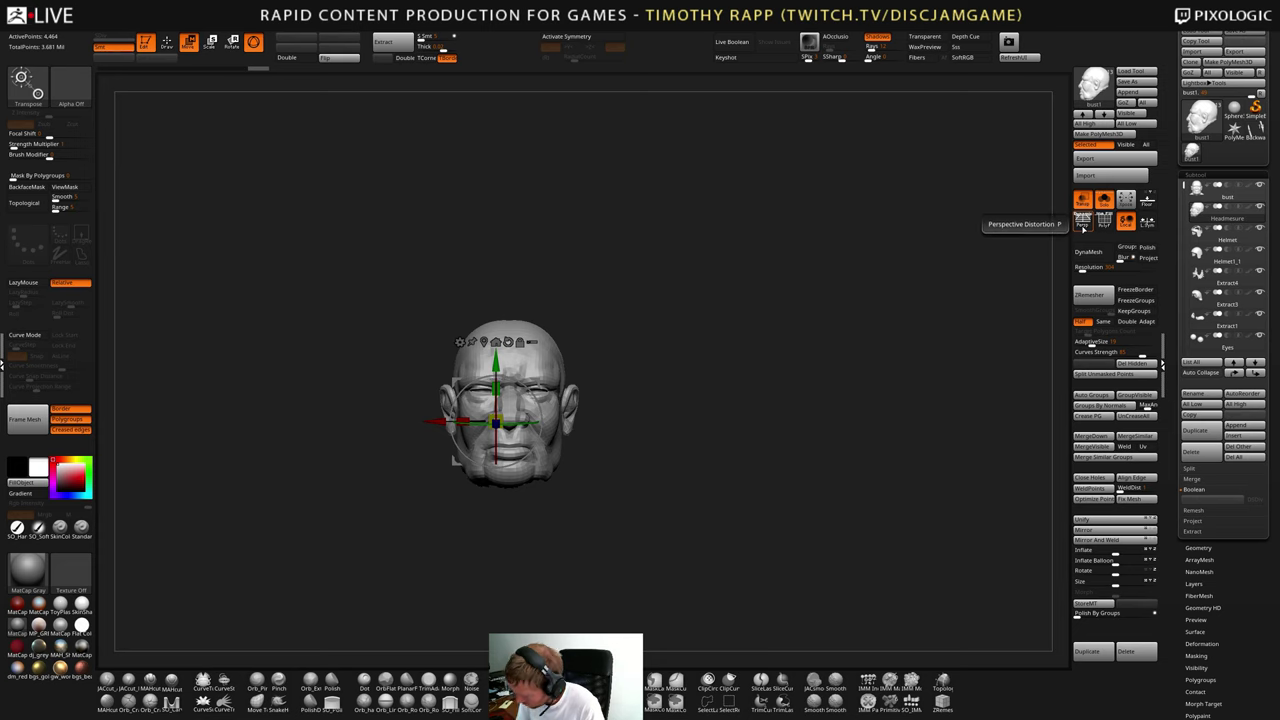
pyautogui.keyDown('alt'); pyautogui.moveTo(500, 488); pyautogui.dragTo(794, 487); pyautogui.keyUp('alt')
pyautogui.click(1107, 205)
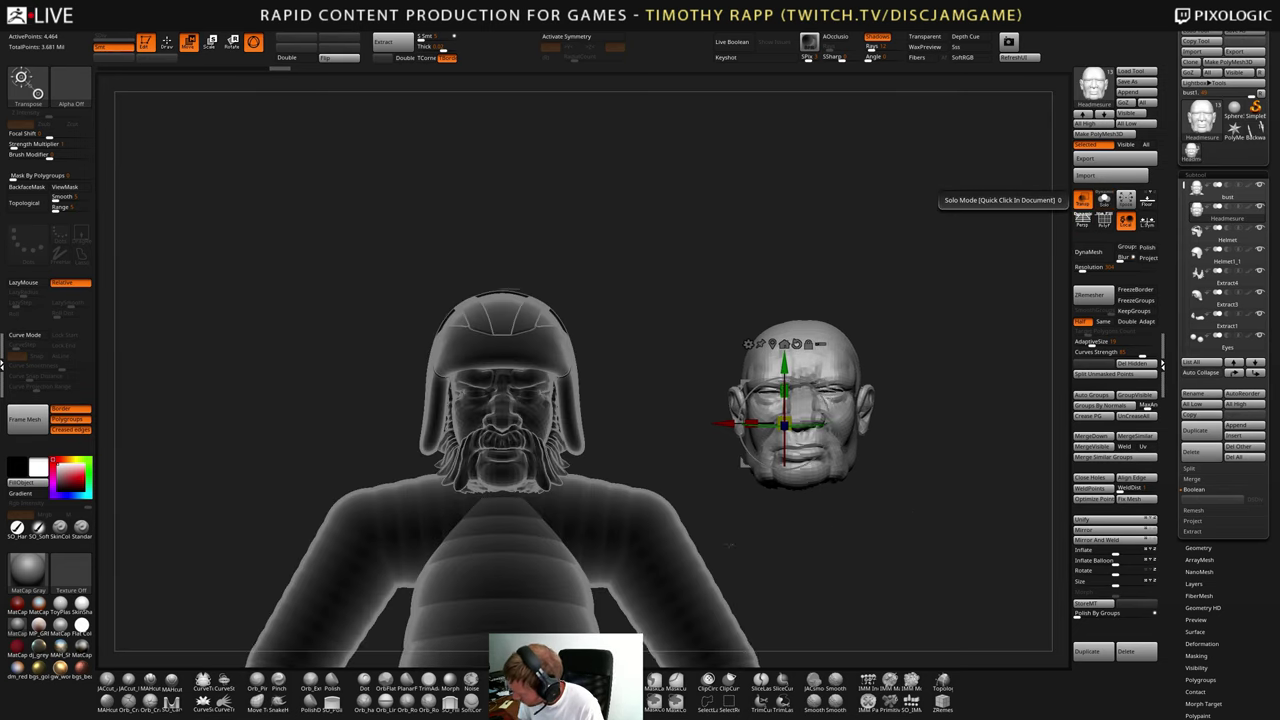
pyautogui.keyDown('alt'); pyautogui.moveTo(830, 600); pyautogui.dragTo(769, 472); pyautogui.keyUp('alt')
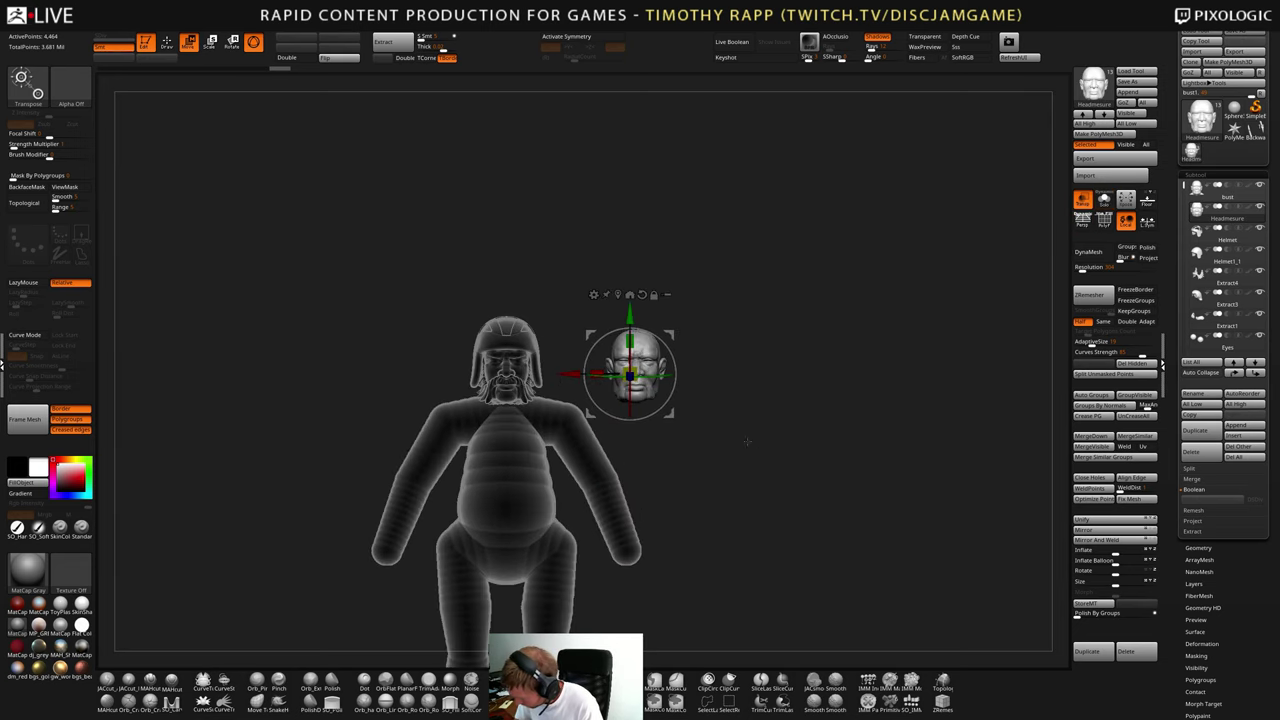
# - Start a vertical measuring column beside the body by stacking copies of the measuring head to four heads
pyautogui.keyDown('alt'); pyautogui.moveTo(630, 311); pyautogui.dragTo(632, 379); pyautogui.keyUp('alt')
pyautogui.keyDown('alt'); pyautogui.moveTo(742, 428); pyautogui.dragTo(740, 330); pyautogui.keyUp('alt')
pyautogui.moveTo(632, 328); pyautogui.dragTo(632, 391)
pyautogui.hotkey('ctrl', 'z')
pyautogui.moveTo(632, 328); pyautogui.dragTo(632, 329)
pyautogui.keyDown('ctrl'); pyautogui.moveTo(632, 384); pyautogui.dragTo(632, 422); pyautogui.keyUp('ctrl')
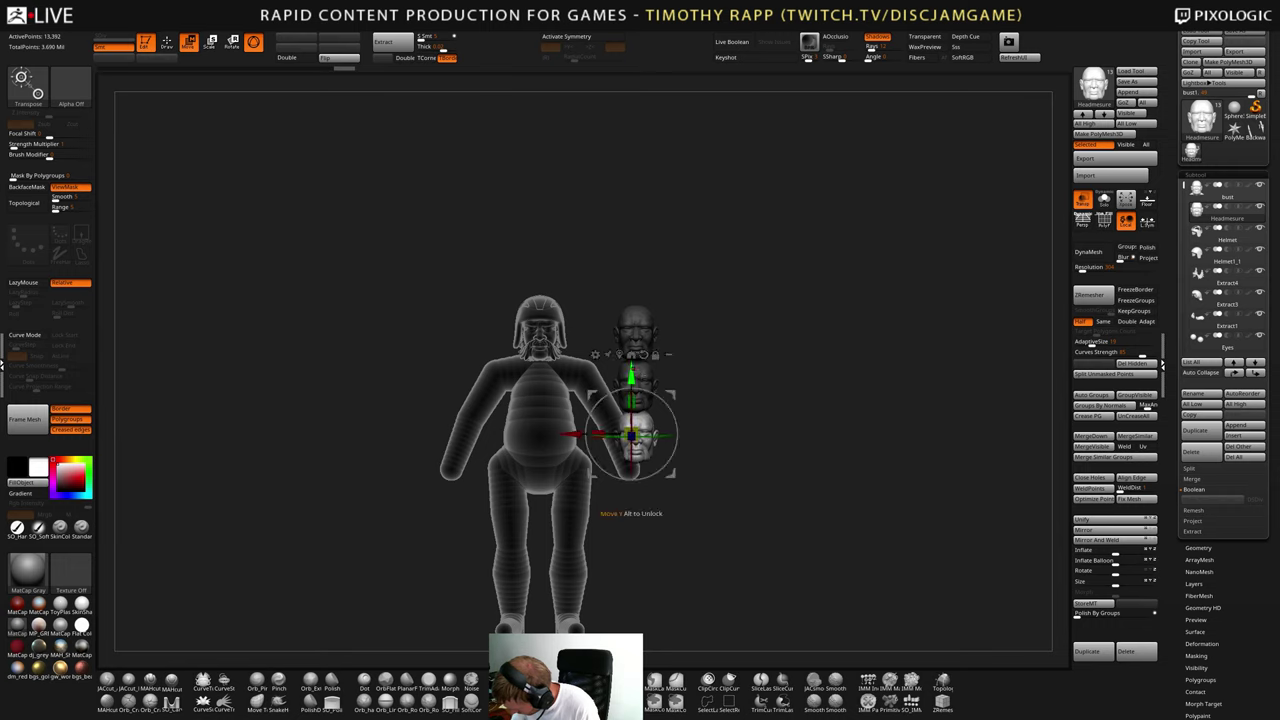
pyautogui.keyDown('ctrl'); pyautogui.moveTo(634, 373); pyautogui.dragTo(634, 410); pyautogui.keyUp('ctrl')
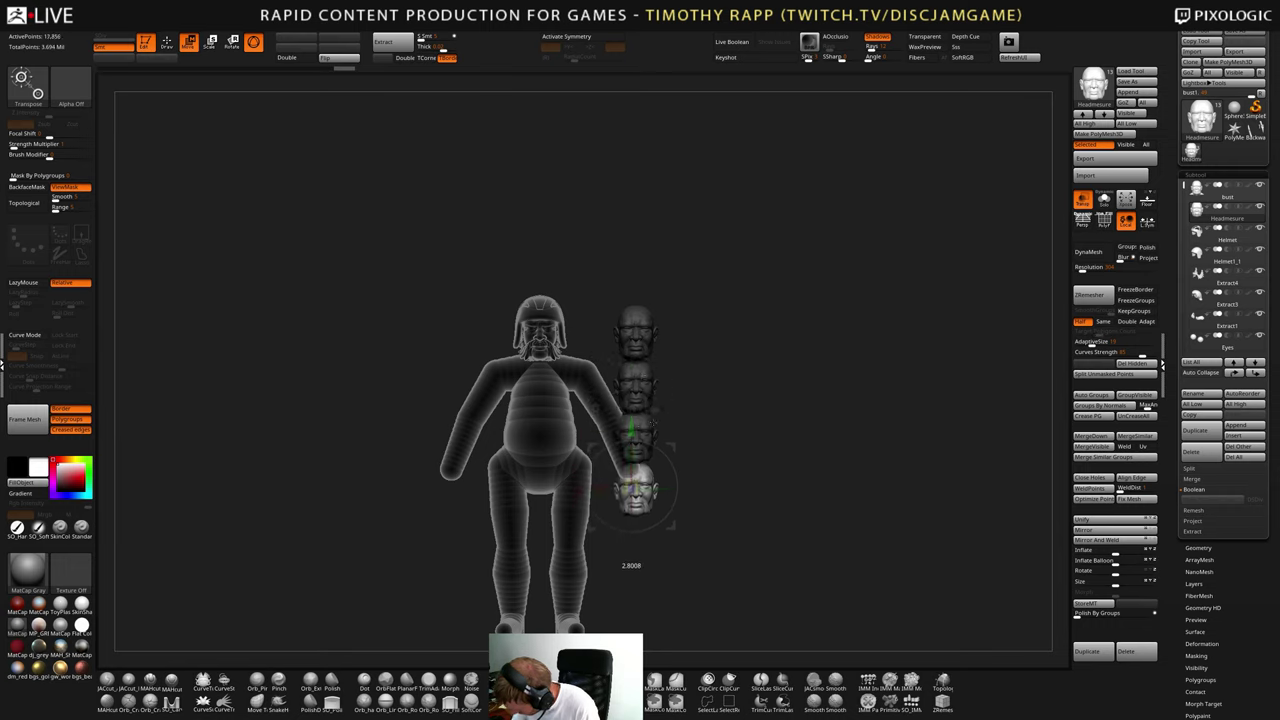
# - Extend the measuring column downward past the feet with more stacked copies, to eight heads
pyautogui.moveTo(631, 545); pyautogui.dragTo(631, 598)
pyautogui.keyDown('ctrl'); pyautogui.moveTo(631, 480); pyautogui.dragTo(631, 532); pyautogui.keyUp('ctrl')
pyautogui.keyDown('alt'); pyautogui.moveTo(766, 537); pyautogui.dragTo(775, 431); pyautogui.keyUp('alt')
pyautogui.keyDown('ctrl'); pyautogui.moveTo(643, 428); pyautogui.dragTo(643, 426); pyautogui.keyUp('ctrl')
pyautogui.keyDown('alt'); pyautogui.moveTo(750, 423); pyautogui.dragTo(752, 384); pyautogui.keyUp('alt')
pyautogui.keyDown('ctrl'); pyautogui.moveTo(643, 382); pyautogui.dragTo(643, 434); pyautogui.keyUp('ctrl')
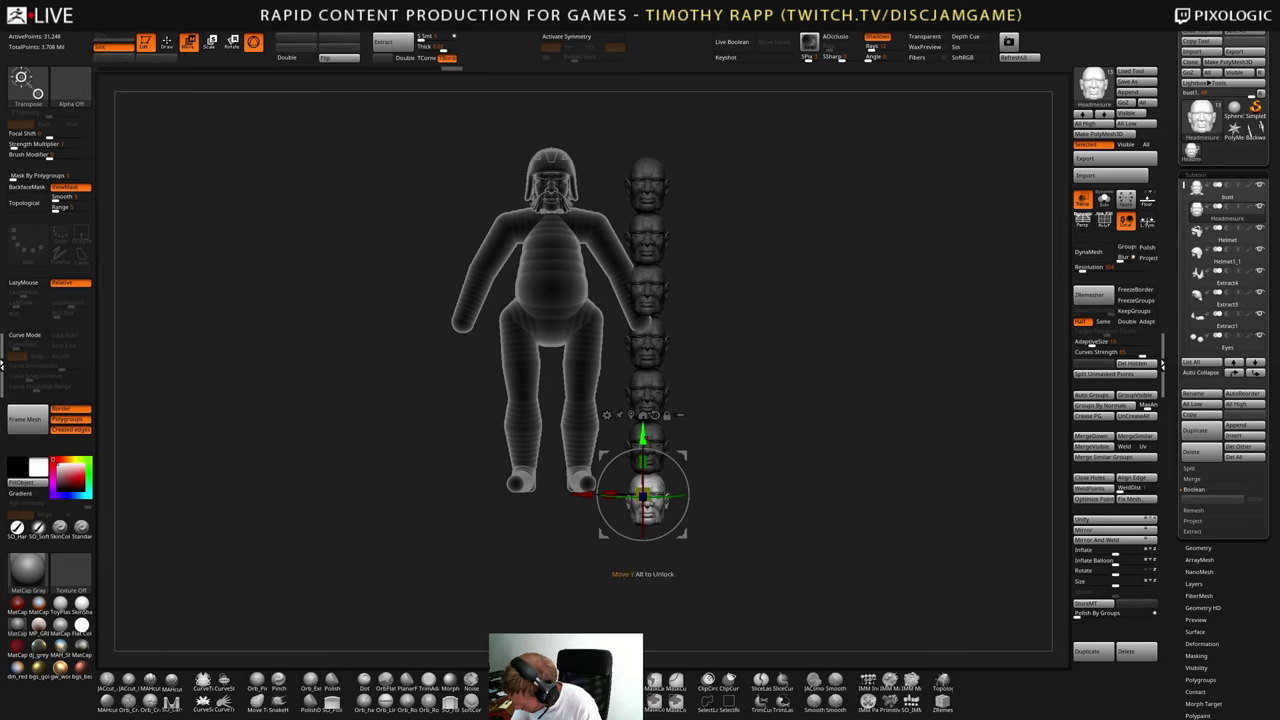
pyautogui.moveTo(643, 440); pyautogui.dragTo(643, 495)
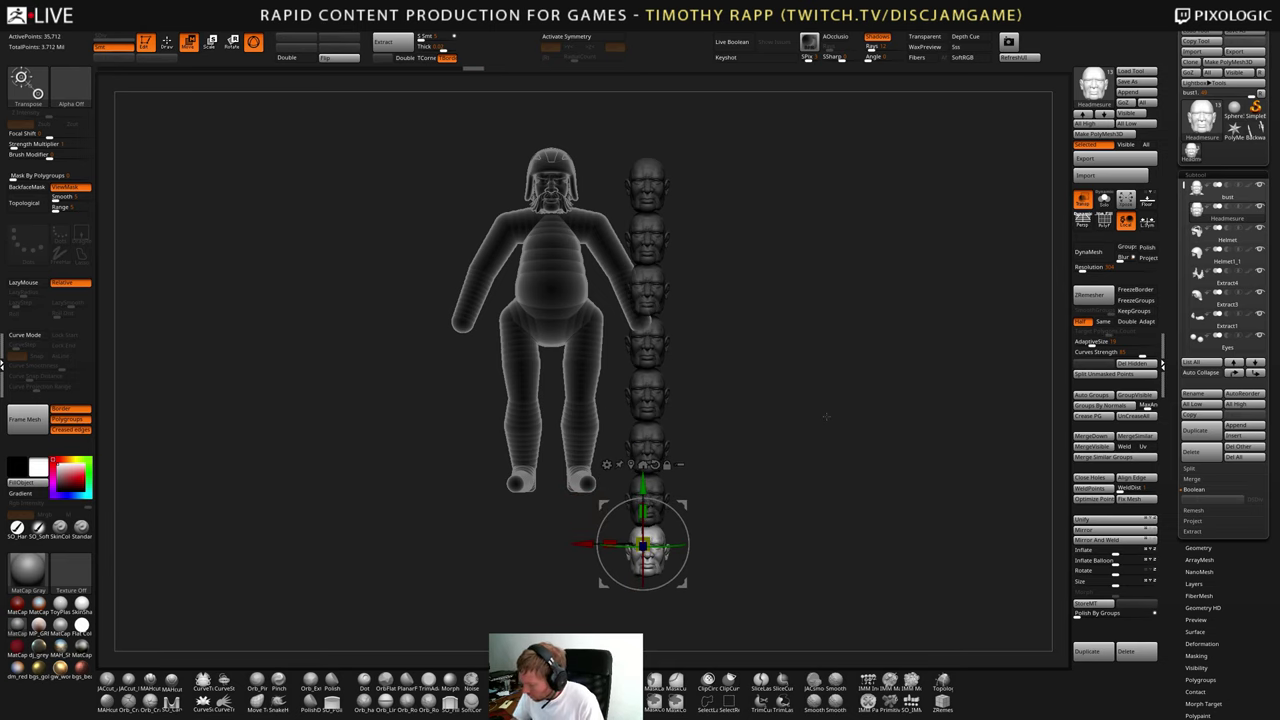
pyautogui.press('q')
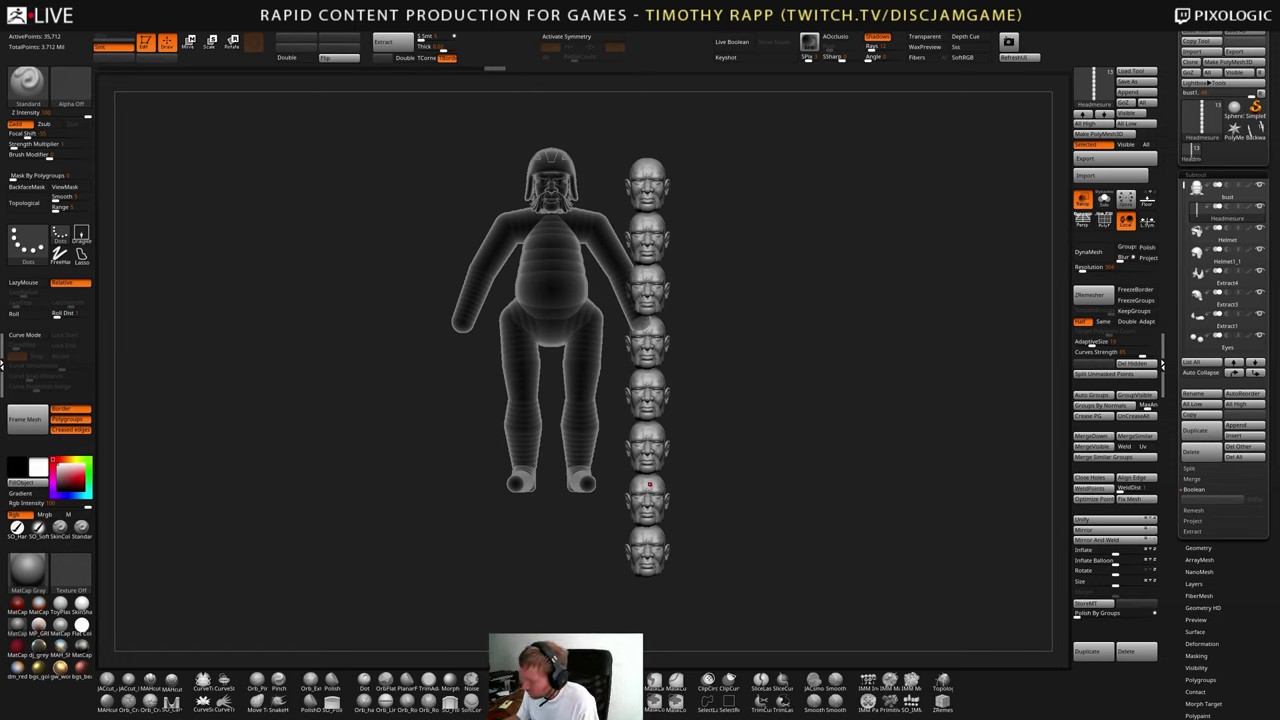
# - Move the whole column of measuring heads sideways, clear of the armature's hand
pyautogui.moveTo(843, 345); pyautogui.dragTo(867, 347)
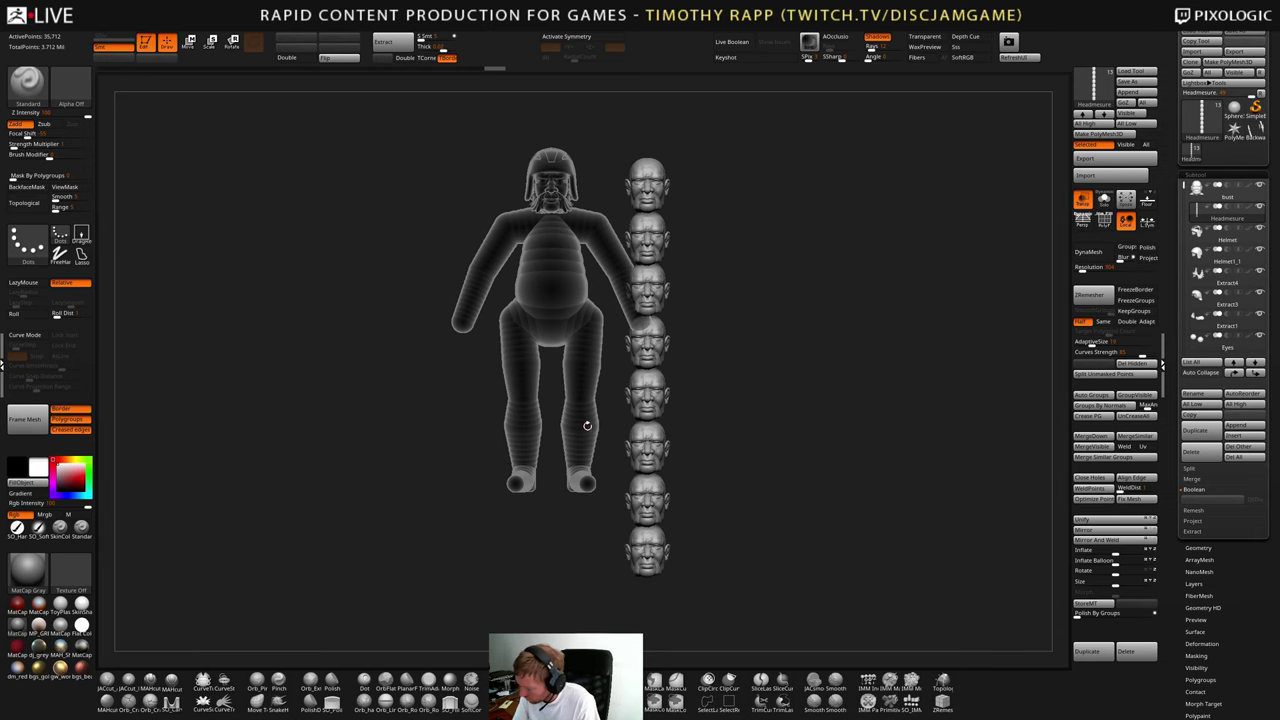
pyautogui.press('a')
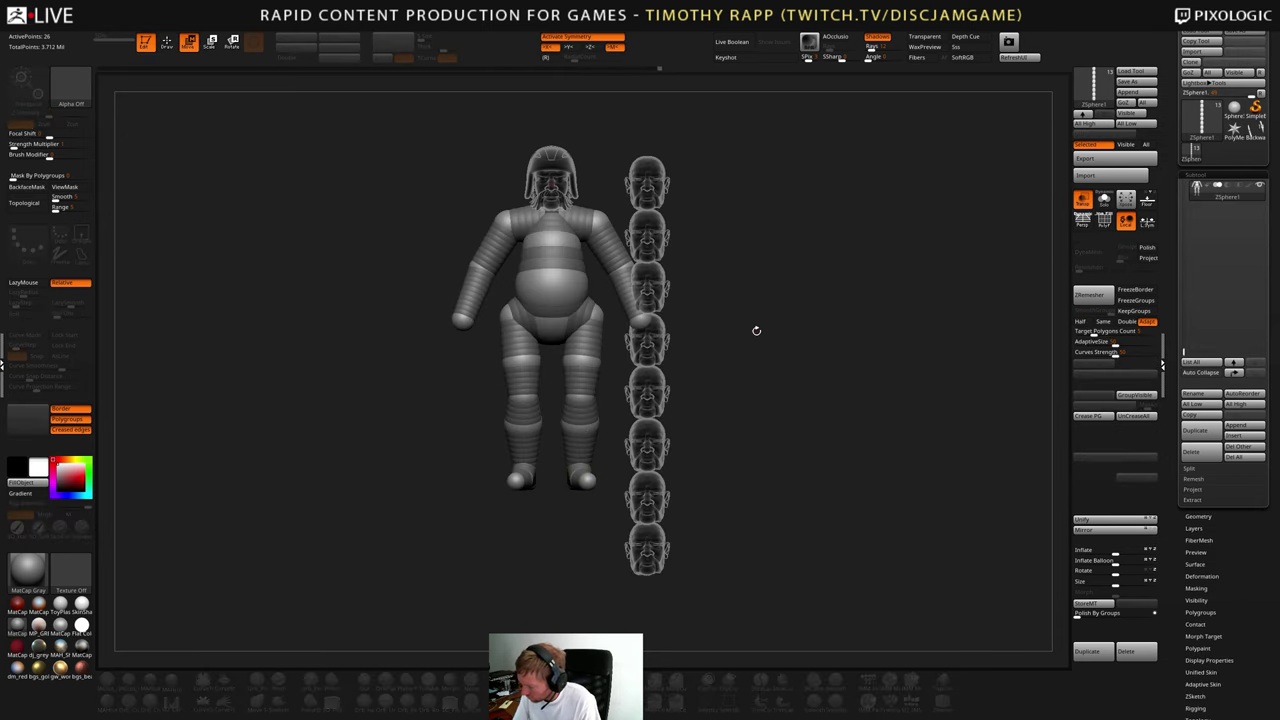
pyautogui.keyDown('alt'); pyautogui.moveTo(732, 381); pyautogui.dragTo(807, 402); pyautogui.keyUp('alt')
pyautogui.moveTo(793, 340)
pyautogui.keyDown('alt'); pyautogui.mouseDown()
pyautogui.moveTo(795, 384)
pyautogui.moveTo(736, 308)
pyautogui.moveTo(812, 330)
pyautogui.mouseUp(); pyautogui.keyUp('alt')
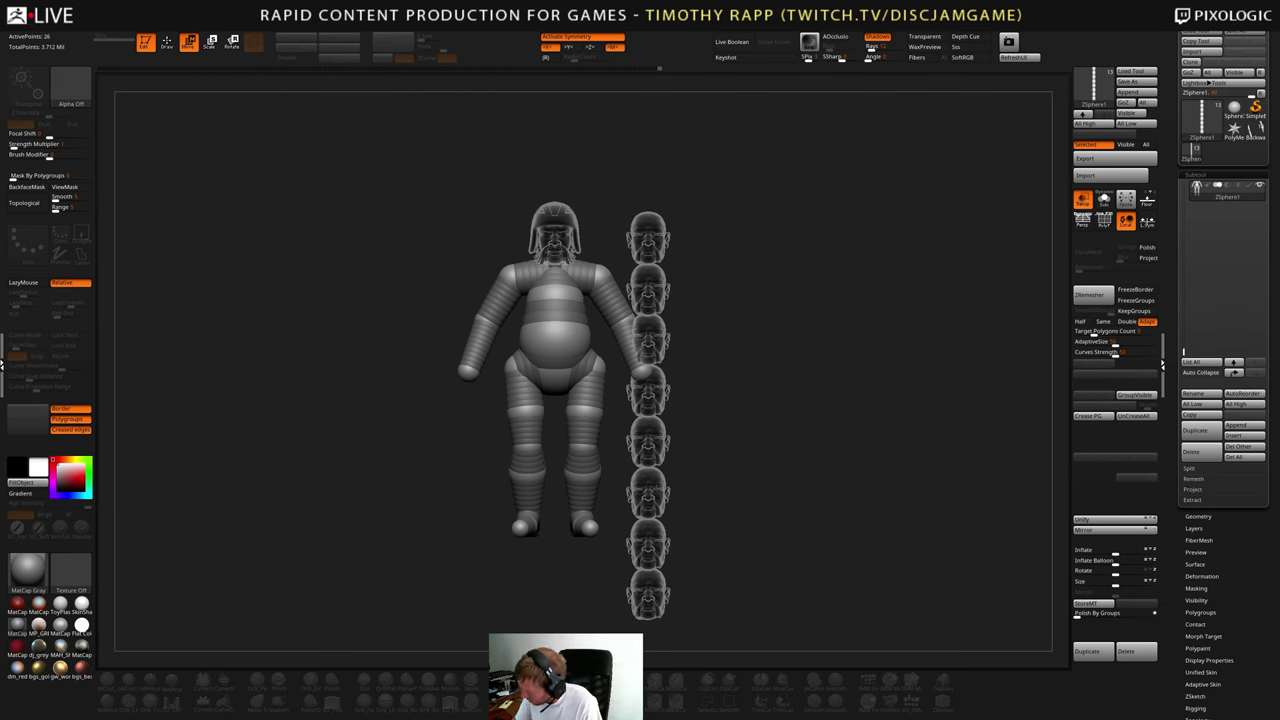
pyautogui.keyDown('alt'); pyautogui.click(665, 485); pyautogui.keyUp('alt')
pyautogui.moveTo(585, 587); pyautogui.dragTo(640, 599)
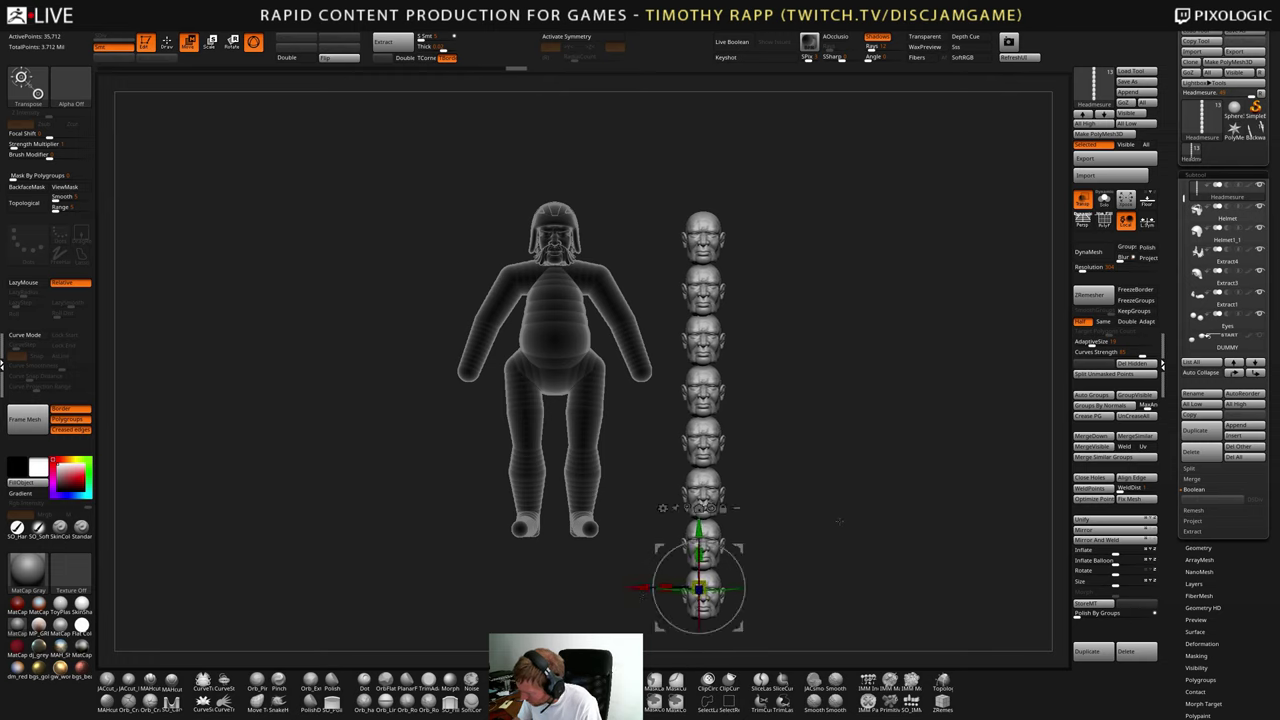
pyautogui.moveTo(834, 523); pyautogui.dragTo(894, 514)
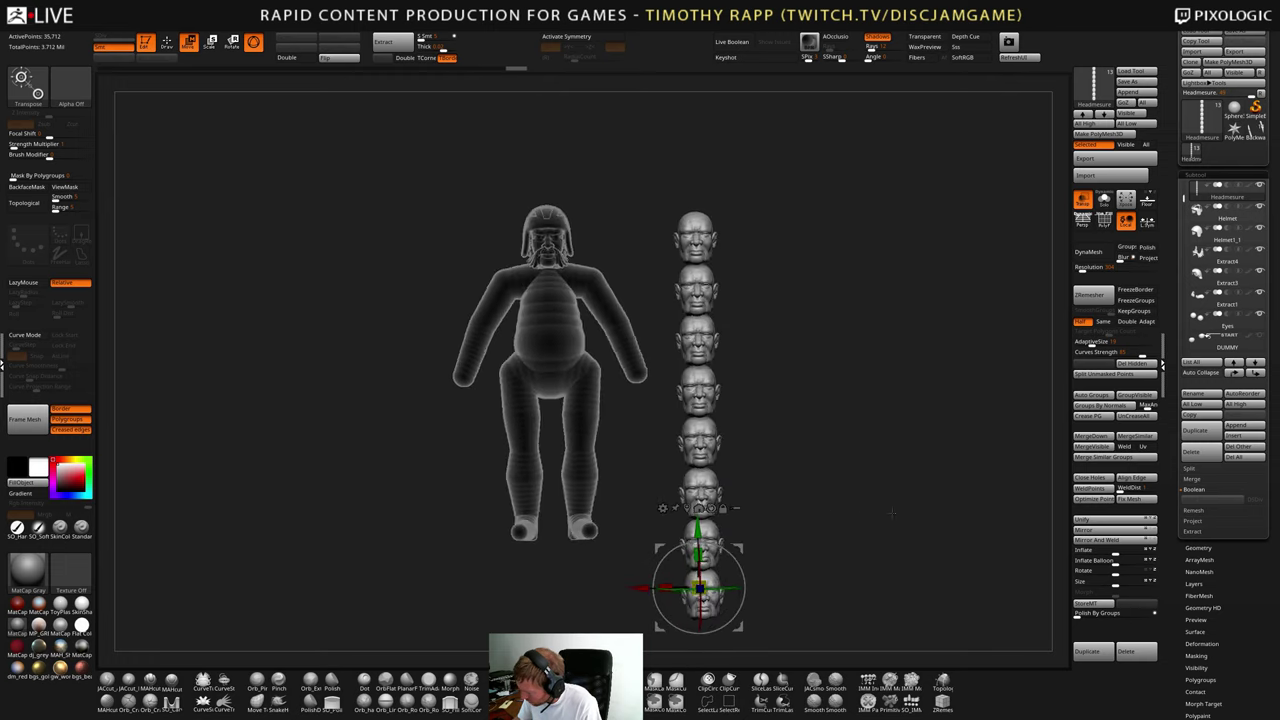
# - Select the ZSphere armature again and lower its central pelvis sphere to deepen the crotch
pyautogui.keyDown('alt'); pyautogui.click(592, 466); pyautogui.keyUp('alt')
pyautogui.keyDown('alt'); pyautogui.moveTo(842, 460); pyautogui.dragTo(828, 488); pyautogui.keyUp('alt')
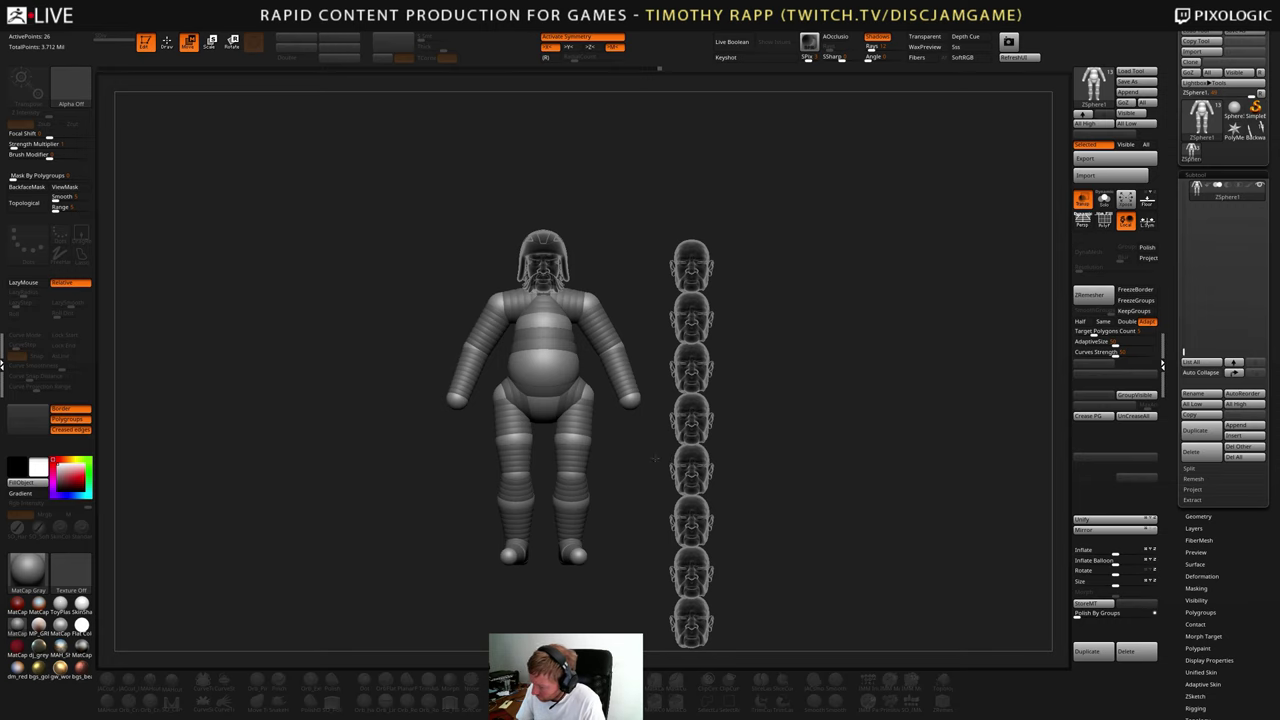
pyautogui.moveTo(655, 458); pyautogui.dragTo(795, 408)
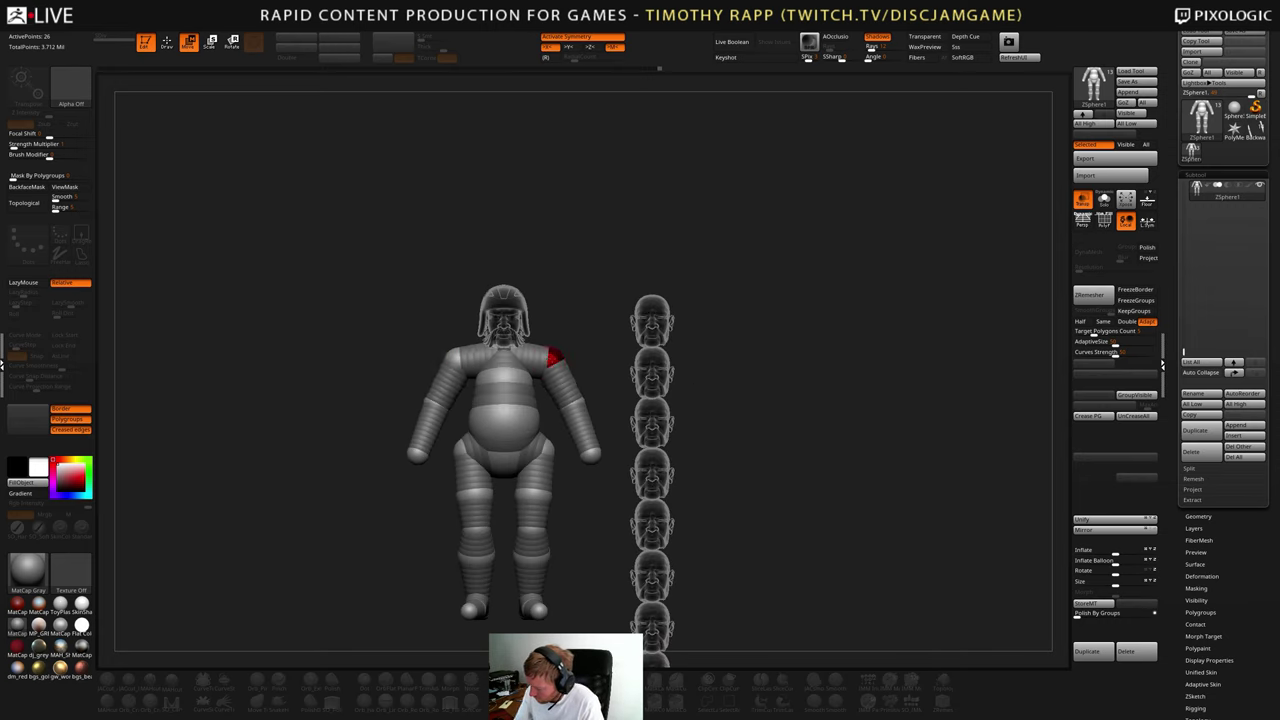
pyautogui.moveTo(591, 340); pyautogui.dragTo(760, 337)
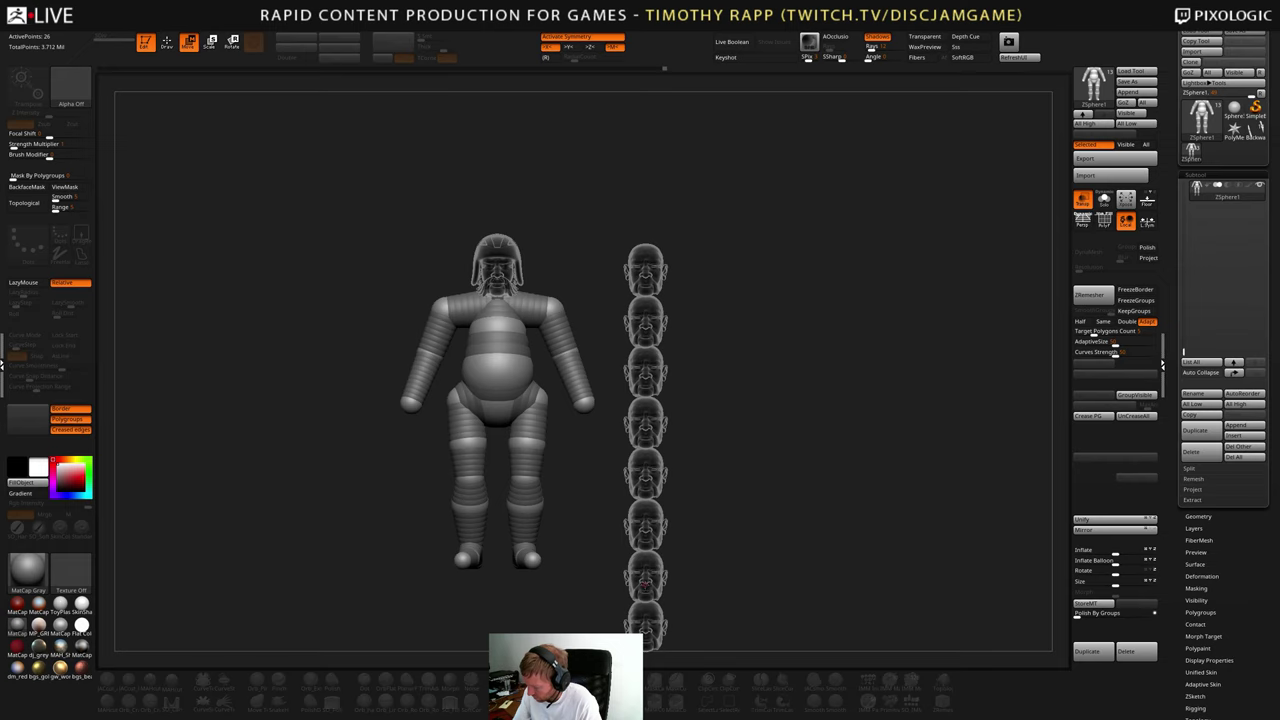
pyautogui.moveTo(586, 450)
pyautogui.mouseDown()
pyautogui.moveTo(630, 446)
pyautogui.moveTo(586, 430)
pyautogui.mouseUp()
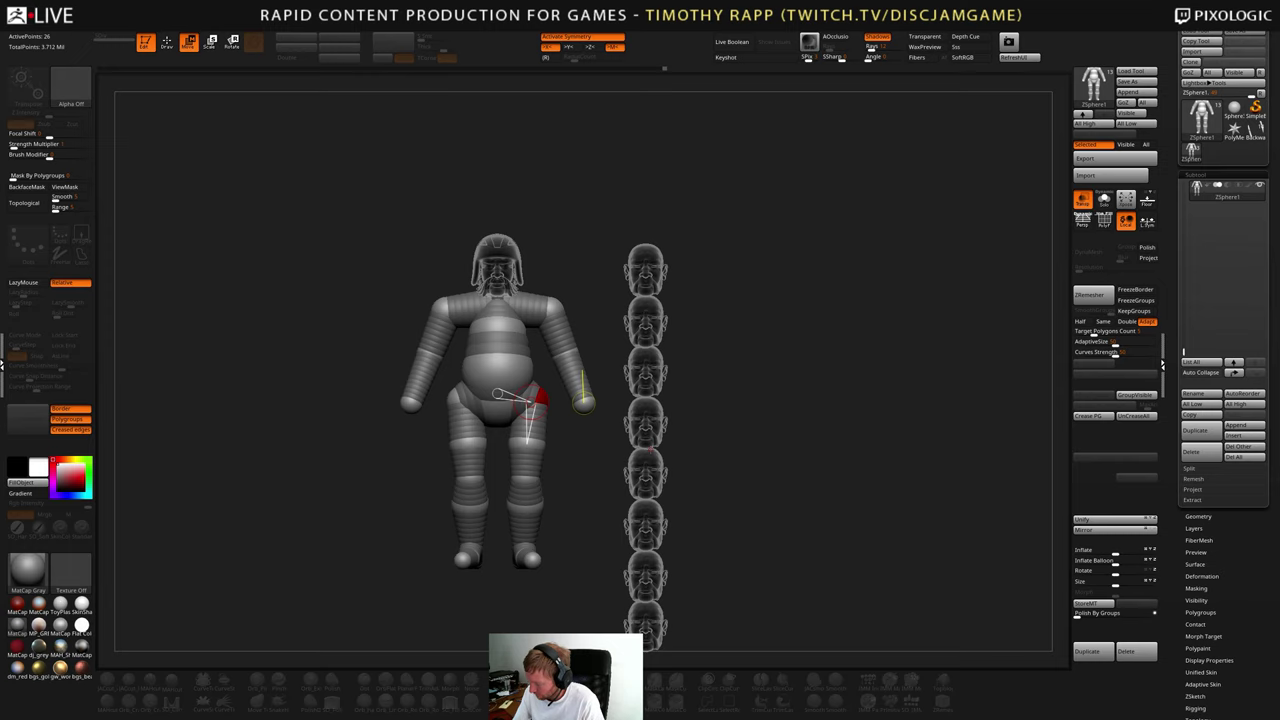
pyautogui.moveTo(507, 395); pyautogui.dragTo(470, 402, button='right')
pyautogui.moveTo(504, 404); pyautogui.dragTo(506, 421)
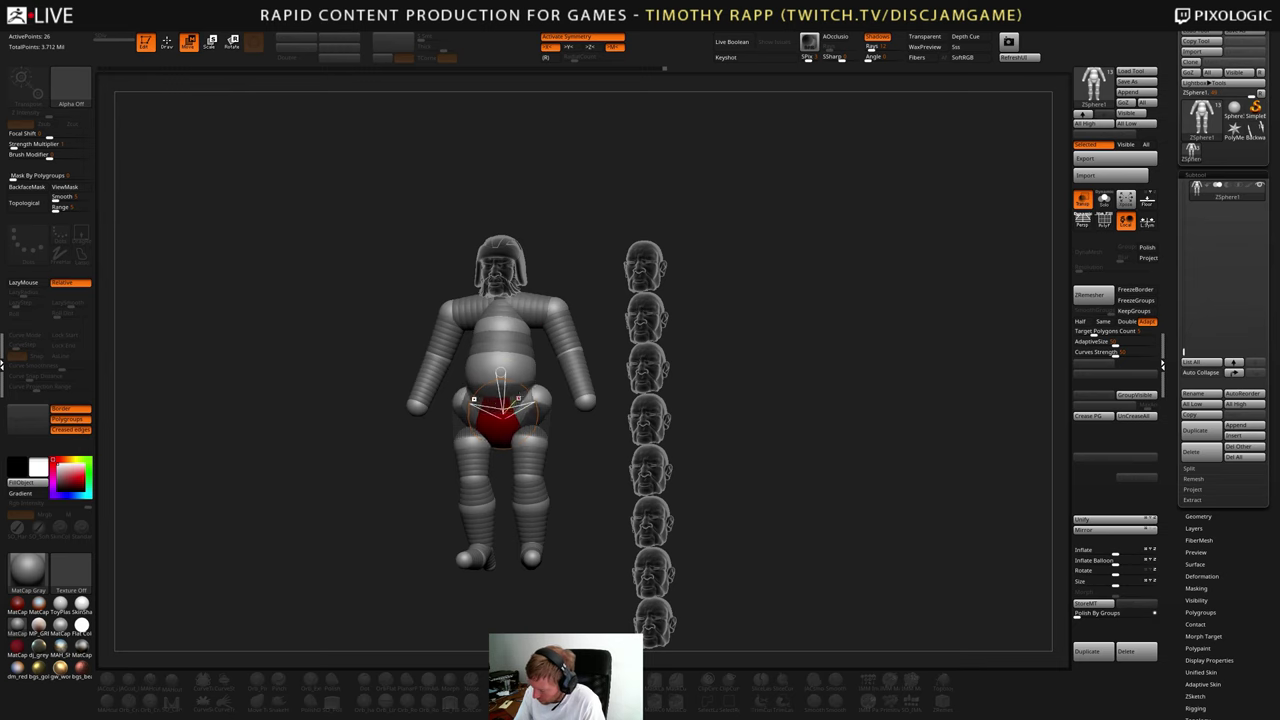
pyautogui.moveTo(622, 408); pyautogui.dragTo(688, 410, button='right')
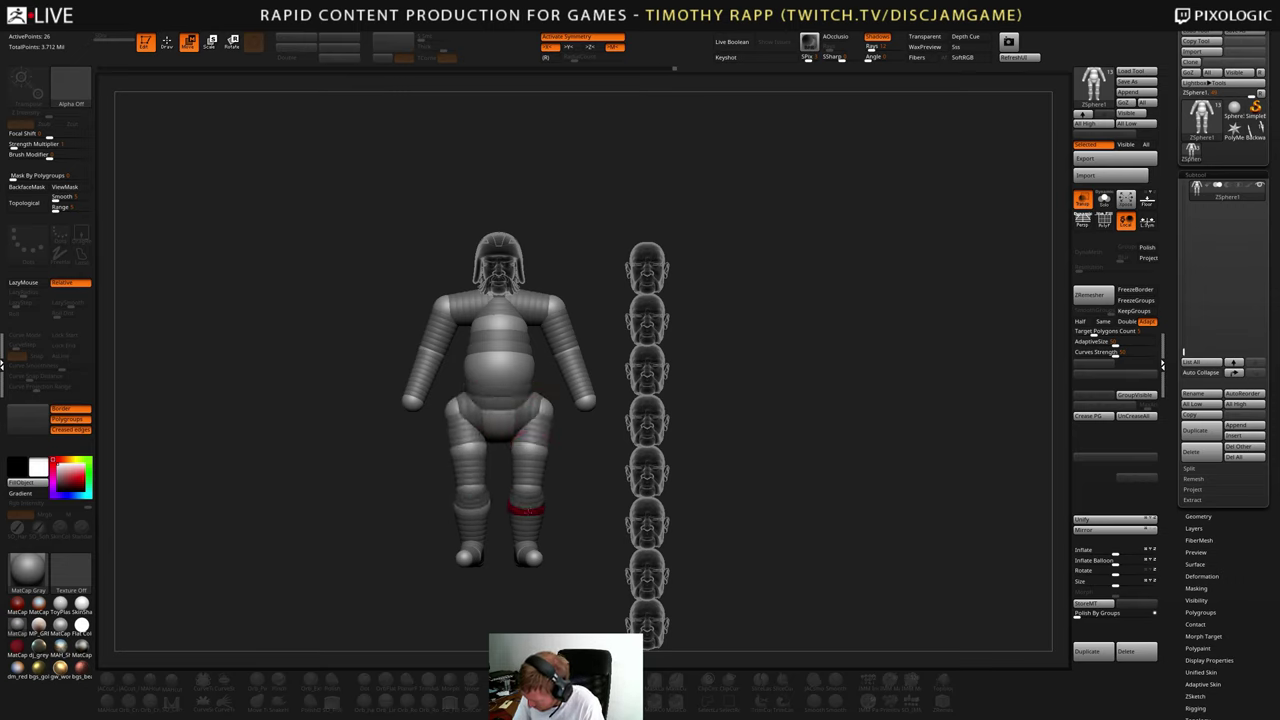
# - Lengthen the armature's lower legs by moving the foot and knee spheres down, working from front, back and side
pyautogui.moveTo(529, 543); pyautogui.dragTo(531, 556)
pyautogui.moveTo(690, 560); pyautogui.dragTo(660, 505)
pyautogui.moveTo(579, 533); pyautogui.dragTo(494, 571)
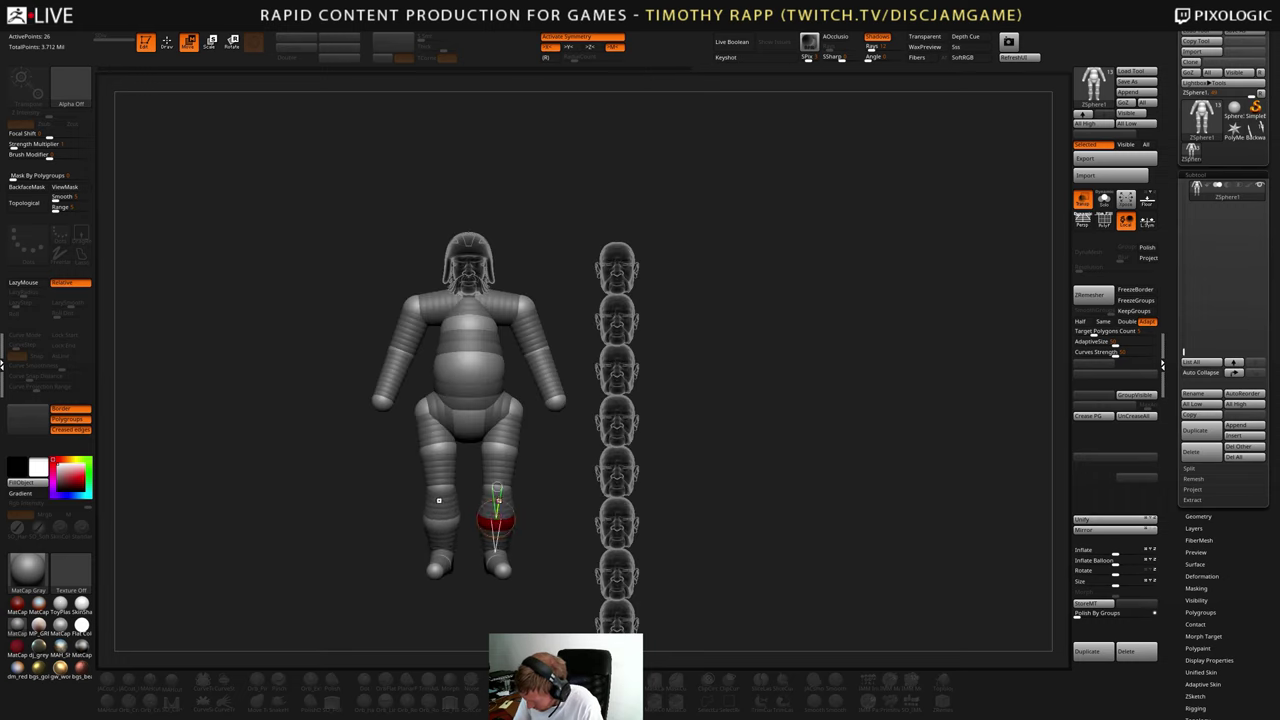
pyautogui.moveTo(497, 490); pyautogui.dragTo(522, 507)
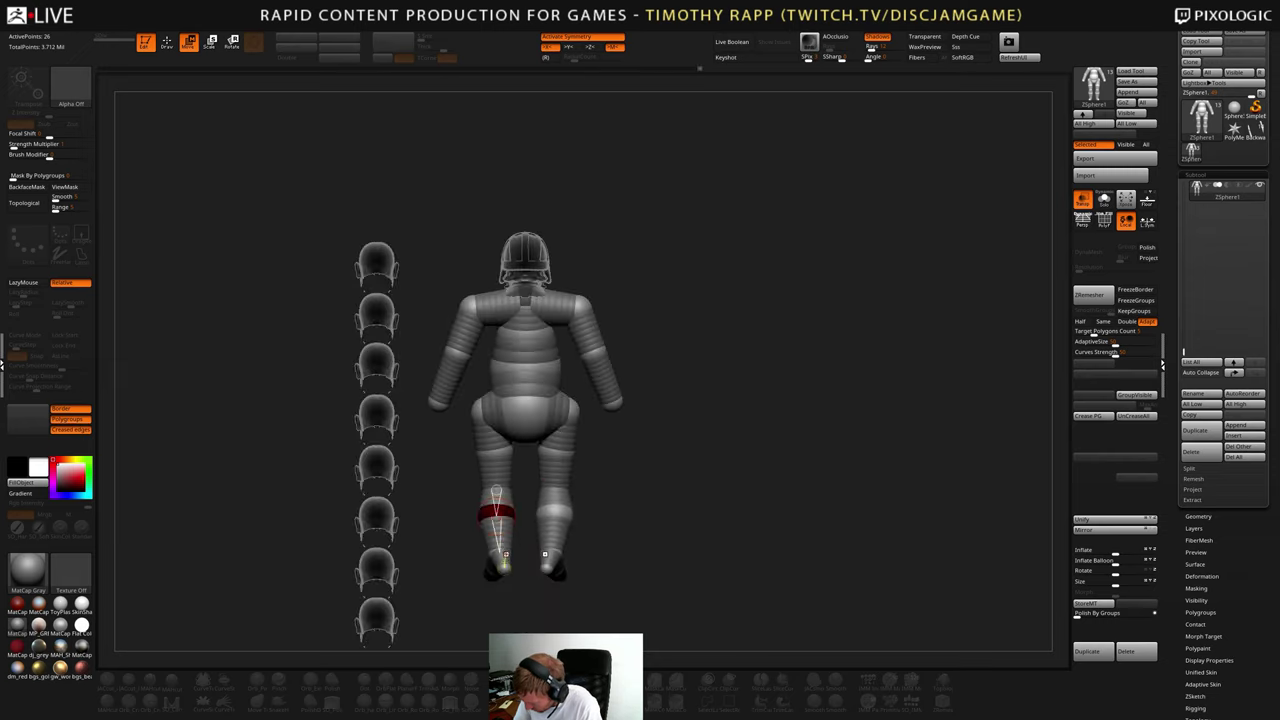
pyautogui.keyDown('shift'); pyautogui.moveTo(597, 509); pyautogui.dragTo(650, 511); pyautogui.keyUp('shift')
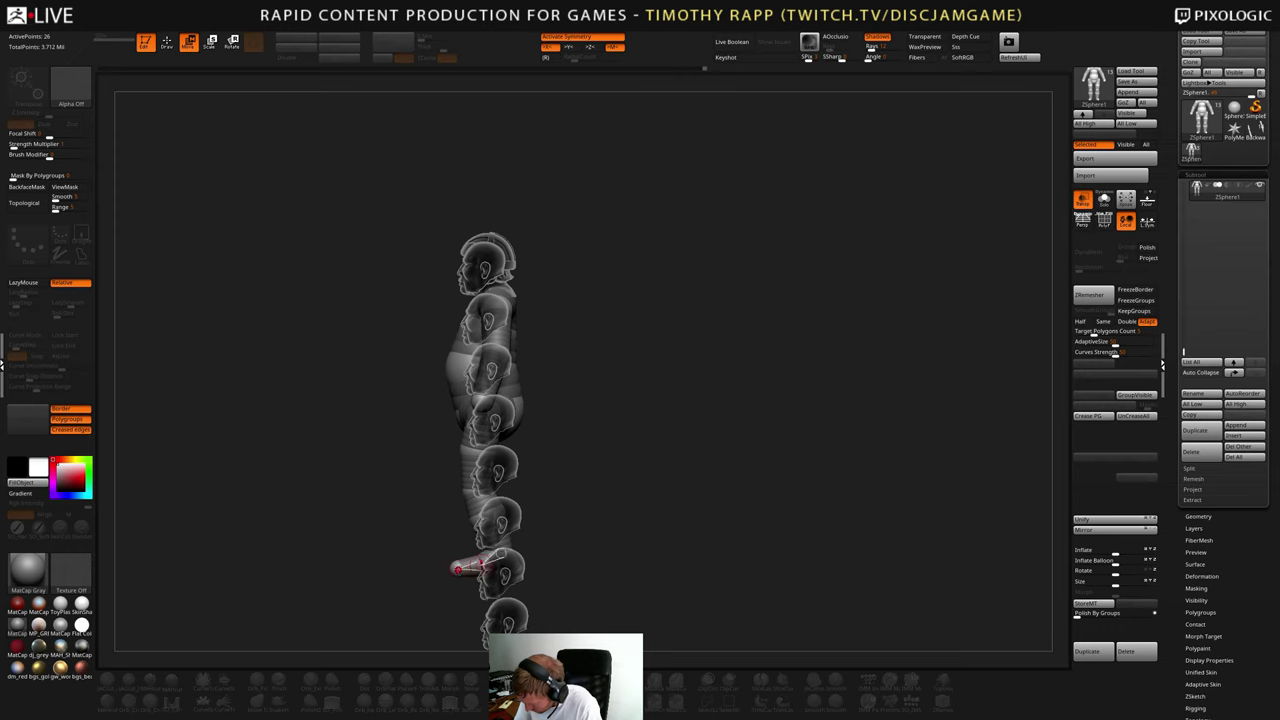
pyautogui.keyDown('shift'); pyautogui.moveTo(601, 494); pyautogui.dragTo(470, 566); pyautogui.keyUp('shift')
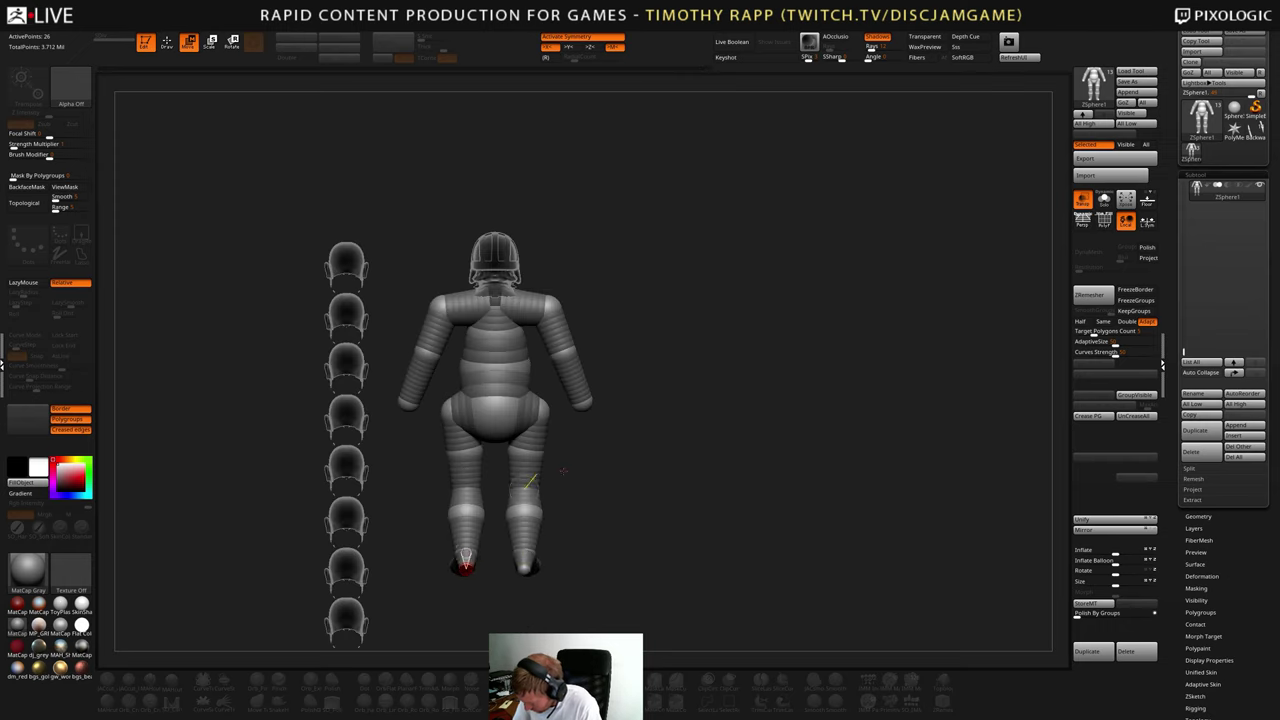
pyautogui.moveTo(530, 482)
pyautogui.keyDown('shift'); pyautogui.mouseDown()
pyautogui.moveTo(586, 466)
pyautogui.moveTo(600, 480)
pyautogui.mouseUp(); pyautogui.keyUp('shift')
pyautogui.hotkey('ctrl', 'z')
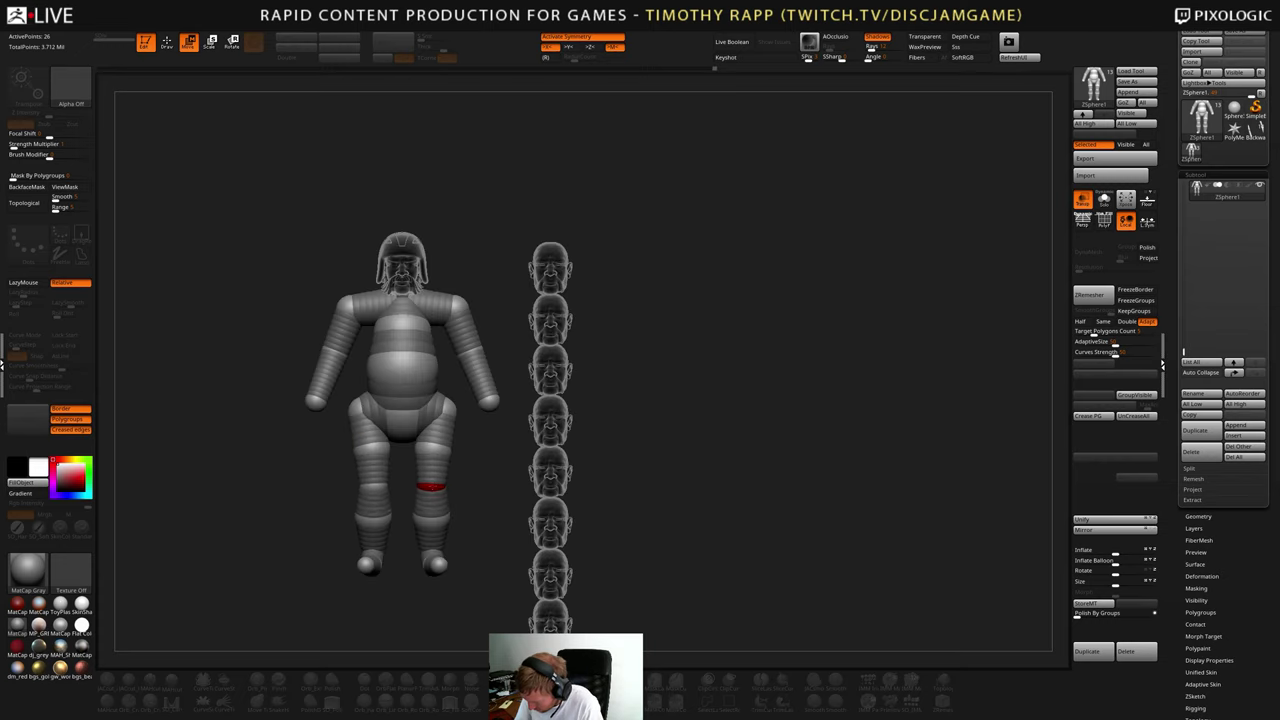
pyautogui.press('e')
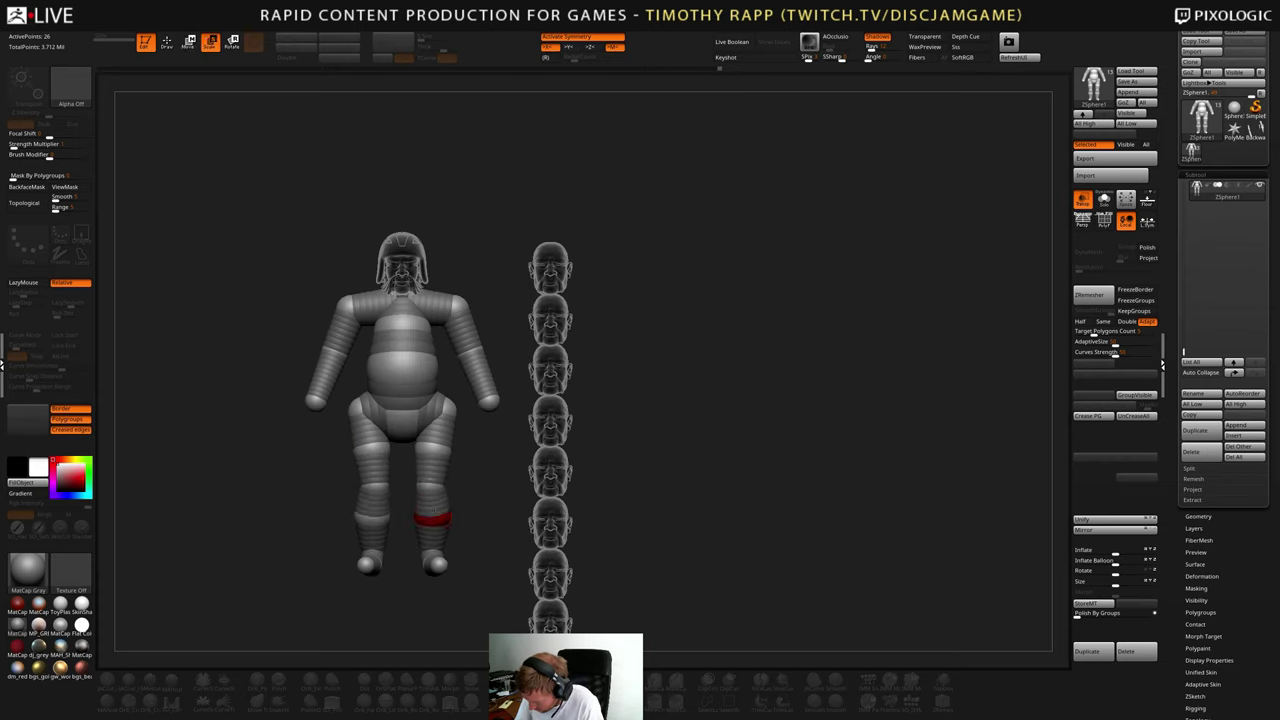
pyautogui.press('w')
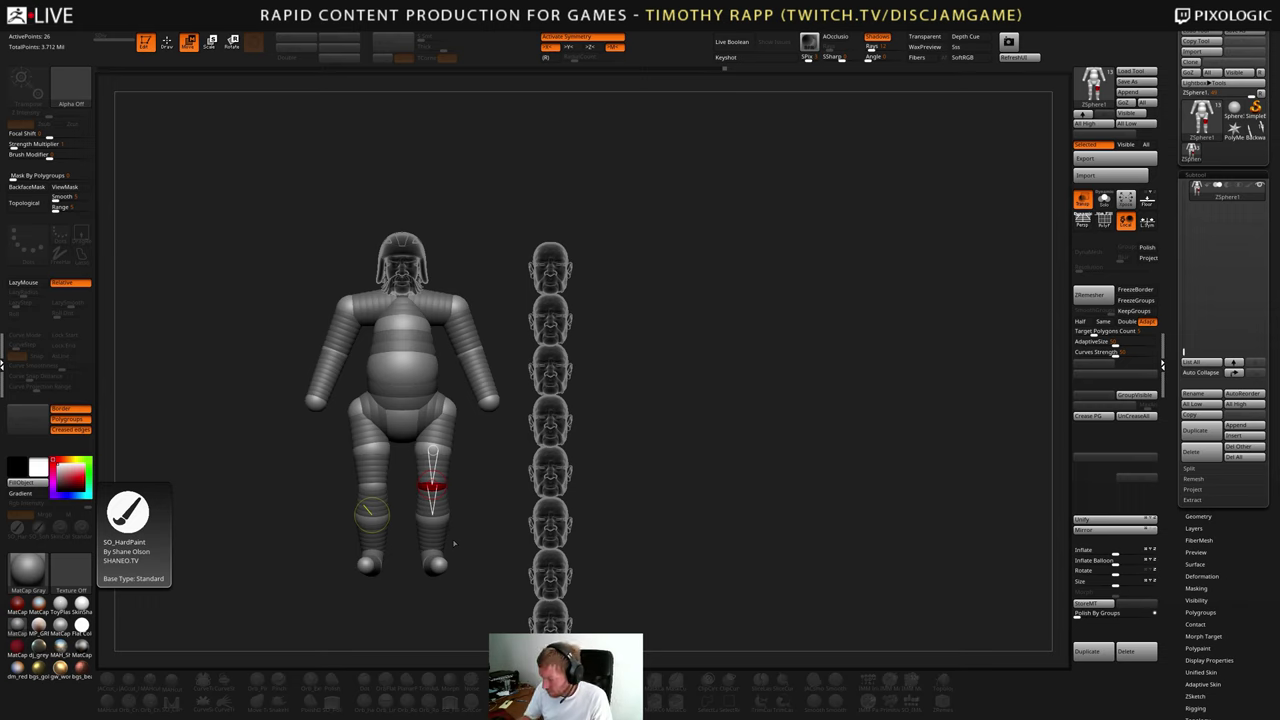
# - Reposition the hip, thigh and knee spheres to lower the hips and refine the legs, working from the side
pyautogui.keyDown('alt'); pyautogui.moveTo(700, 463); pyautogui.dragTo(797, 405); pyautogui.keyUp('alt')
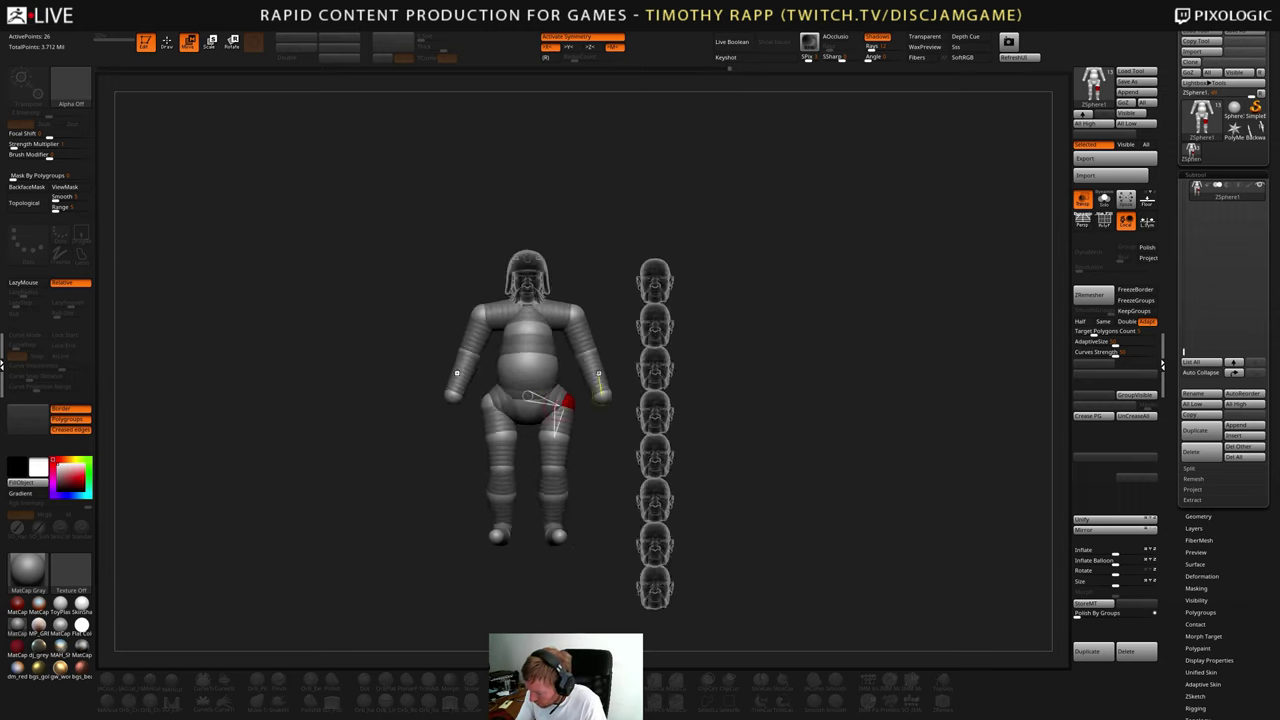
pyautogui.keyDown('alt'); pyautogui.moveTo(574, 404); pyautogui.dragTo(732, 451); pyautogui.keyUp('alt')
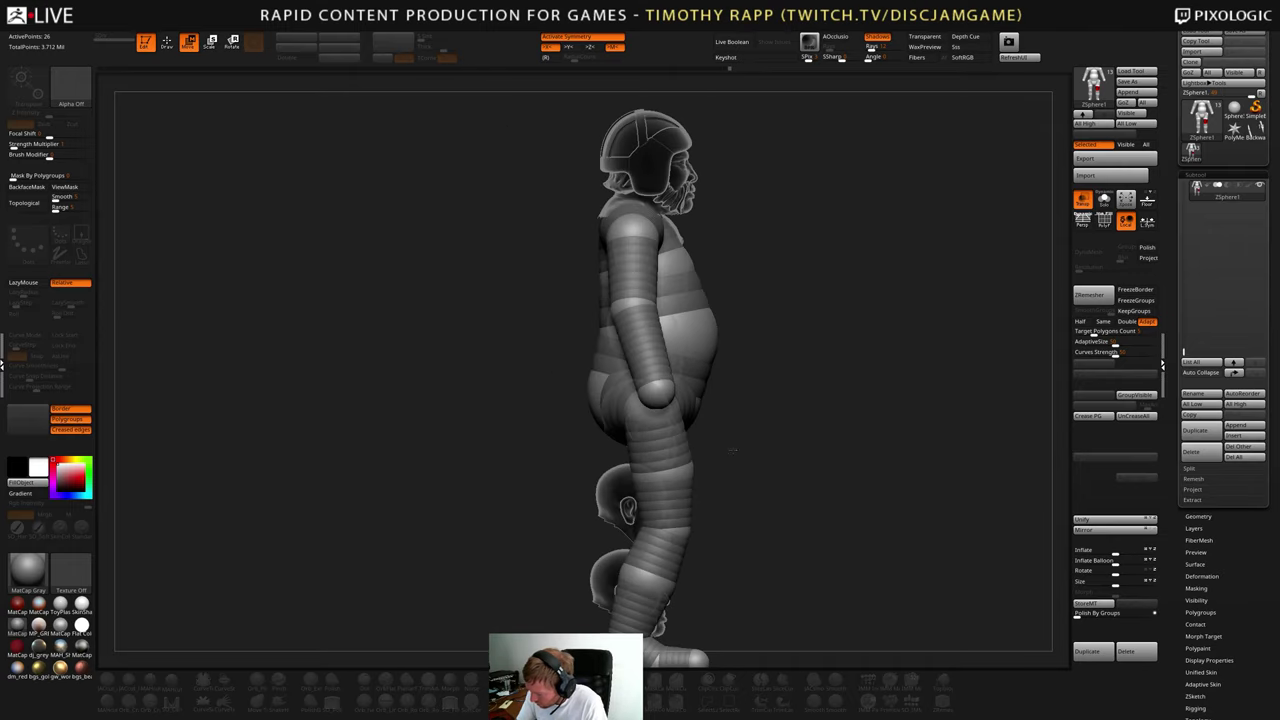
pyautogui.moveTo(592, 387); pyautogui.dragTo(600, 399)
pyautogui.moveTo(855, 428); pyautogui.dragTo(727, 386)
pyautogui.moveTo(698, 361); pyautogui.dragTo(702, 366)
pyautogui.moveTo(679, 422); pyautogui.dragTo(682, 439)
pyautogui.moveTo(675, 484); pyautogui.dragTo(677, 489)
pyautogui.keyDown('alt'); pyautogui.moveTo(957, 514); pyautogui.dragTo(892, 519); pyautogui.keyUp('alt')
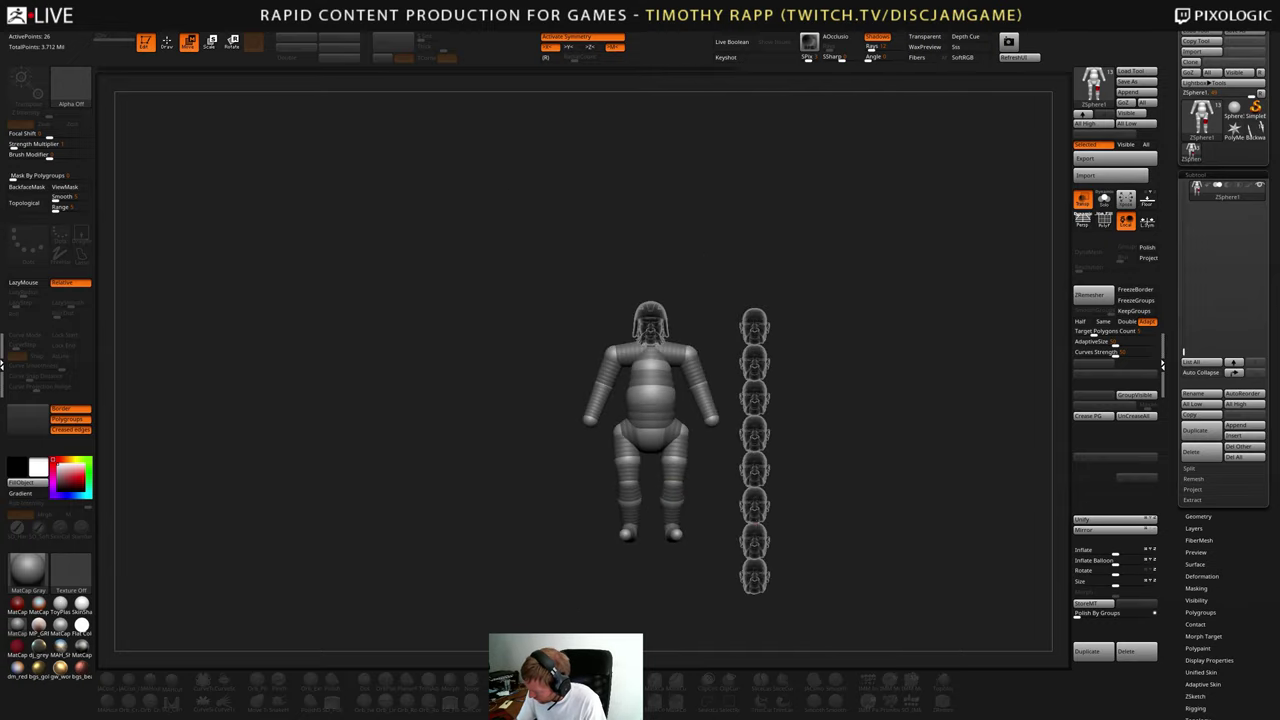
pyautogui.keyDown('shift'); pyautogui.moveTo(890, 519); pyautogui.dragTo(795, 516); pyautogui.keyUp('shift')
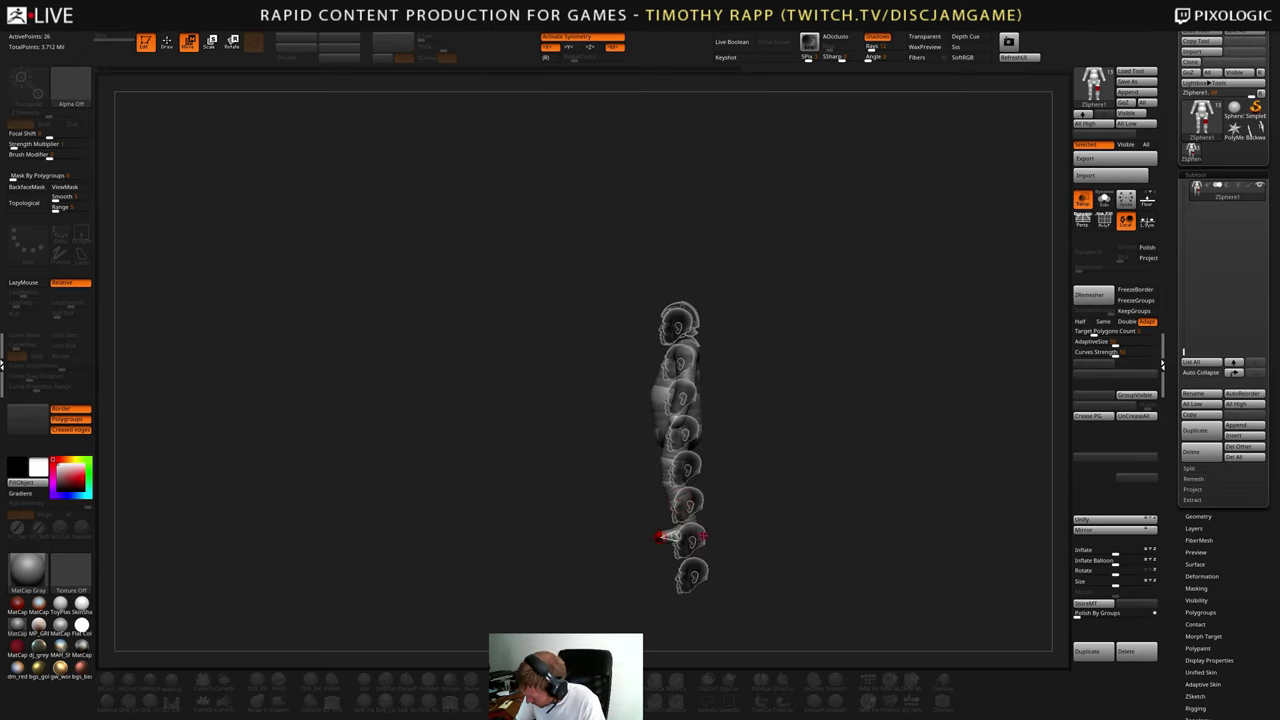
pyautogui.keyDown('shift'); pyautogui.moveTo(748, 532); pyautogui.dragTo(850, 525); pyautogui.keyUp('shift')
# - Scale up the belly sphere into a large round gut and move it slightly down
pyautogui.keyDown('alt'); pyautogui.moveTo(775, 335); pyautogui.dragTo(748, 447); pyautogui.keyUp('alt')
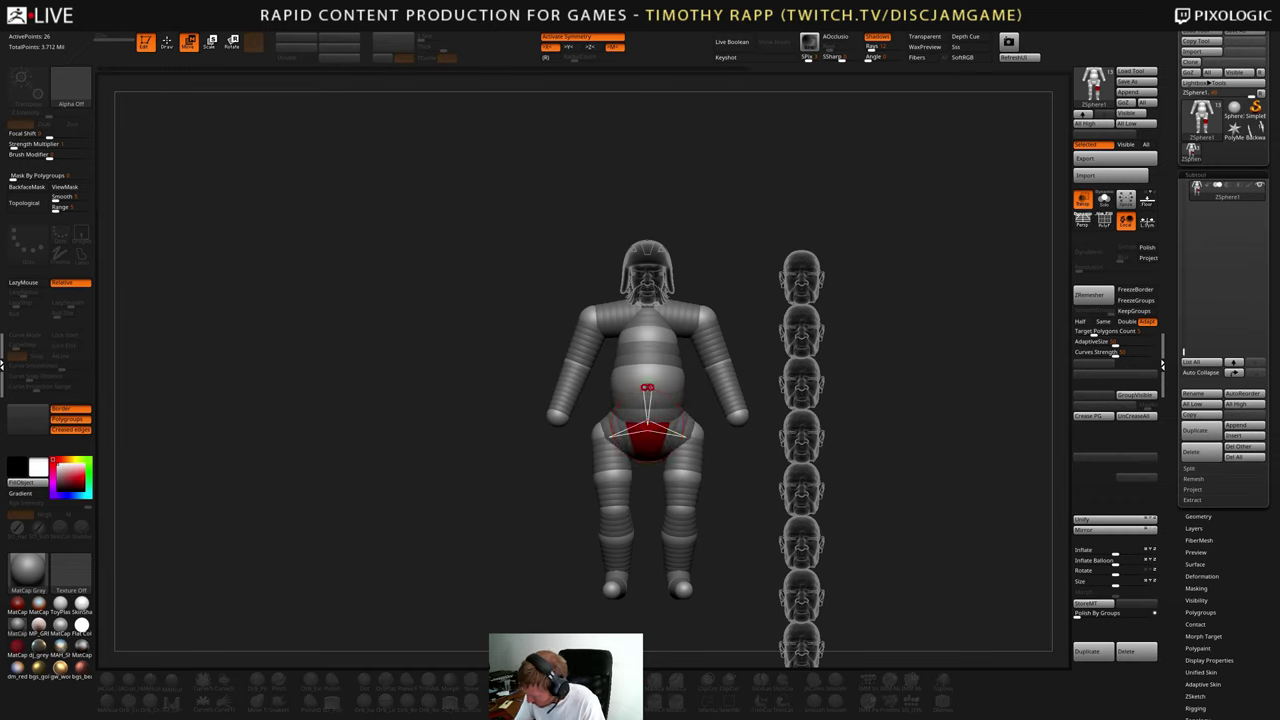
pyautogui.press('e')
pyautogui.moveTo(648, 378); pyautogui.dragTo(653, 485)
pyautogui.press('w')
pyautogui.moveTo(649, 377); pyautogui.dragTo(649, 392)
# - Reposition the chest sphere above the enlarged belly, working from the side
pyautogui.press('e')
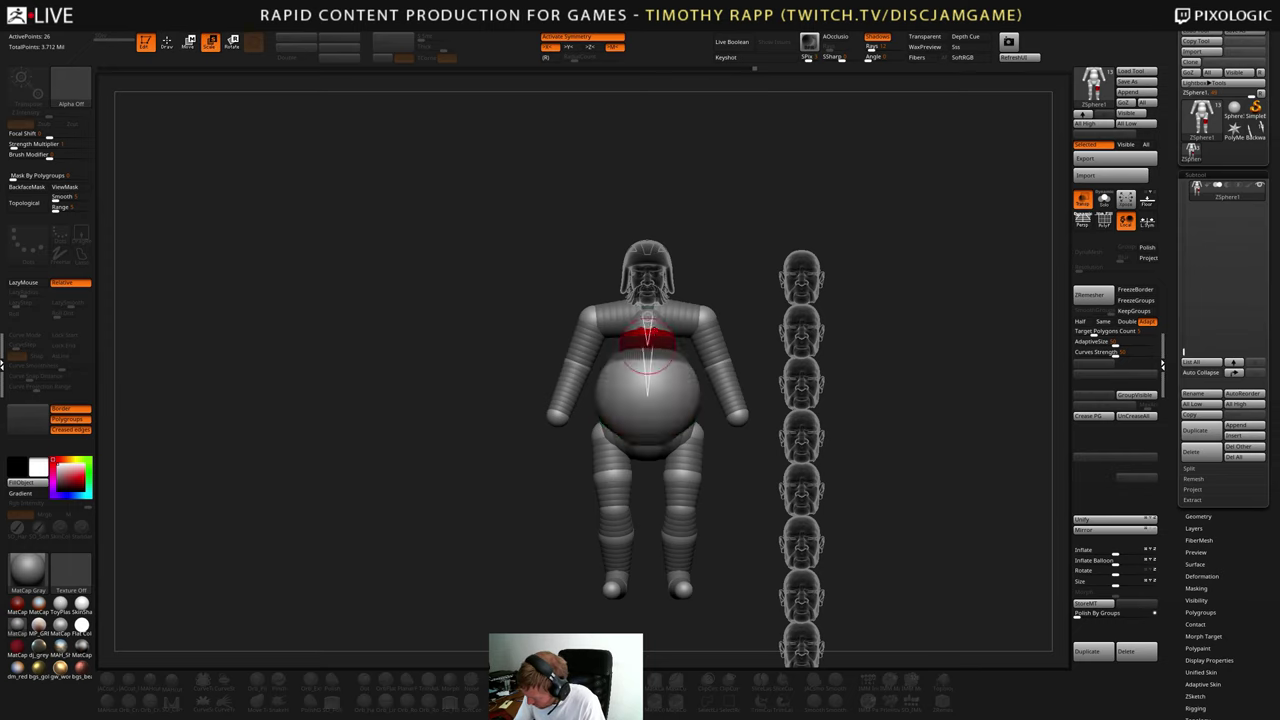
pyautogui.keyDown('shift'); pyautogui.moveTo(648, 347); pyautogui.dragTo(610, 345, button='right'); pyautogui.keyUp('shift')
pyautogui.press('w')
pyautogui.moveTo(637, 334); pyautogui.dragTo(709, 335)
pyautogui.press('e')
pyautogui.moveTo(709, 335); pyautogui.dragTo(870, 330, button='right')
pyautogui.keyDown('alt'); pyautogui.moveTo(975, 309); pyautogui.dragTo(892, 349, button='right'); pyautogui.keyUp('alt')
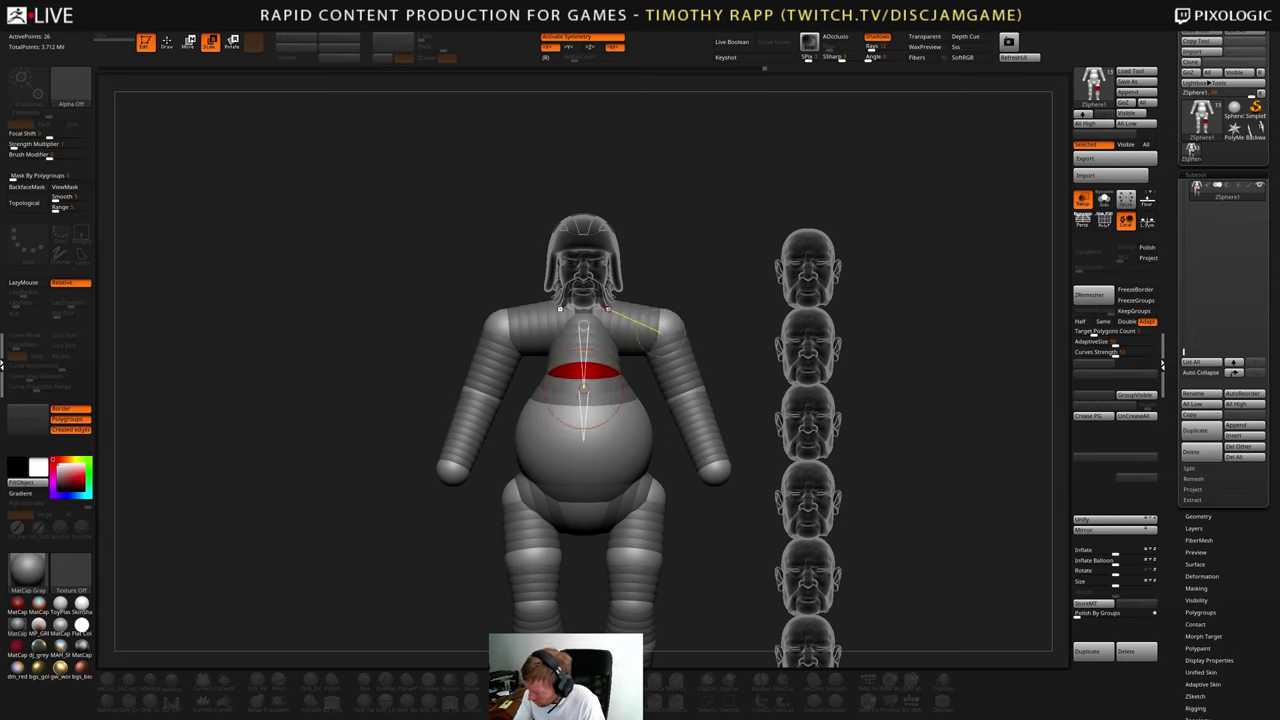
# - Reposition the upper chest sphere between the shoulders, working from the side
pyautogui.press('w')
pyautogui.press('e')
pyautogui.click(584, 304)
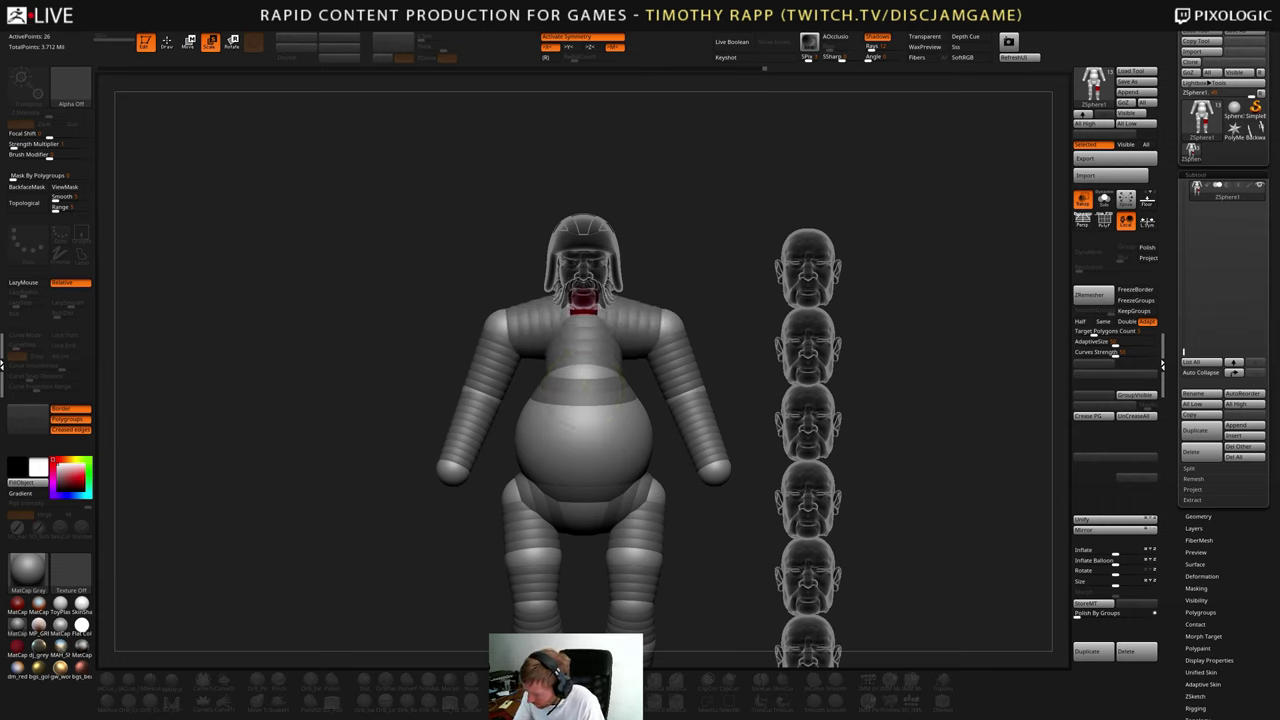
pyautogui.press('w')
pyautogui.moveTo(607, 311); pyautogui.dragTo(715, 320, button='right')
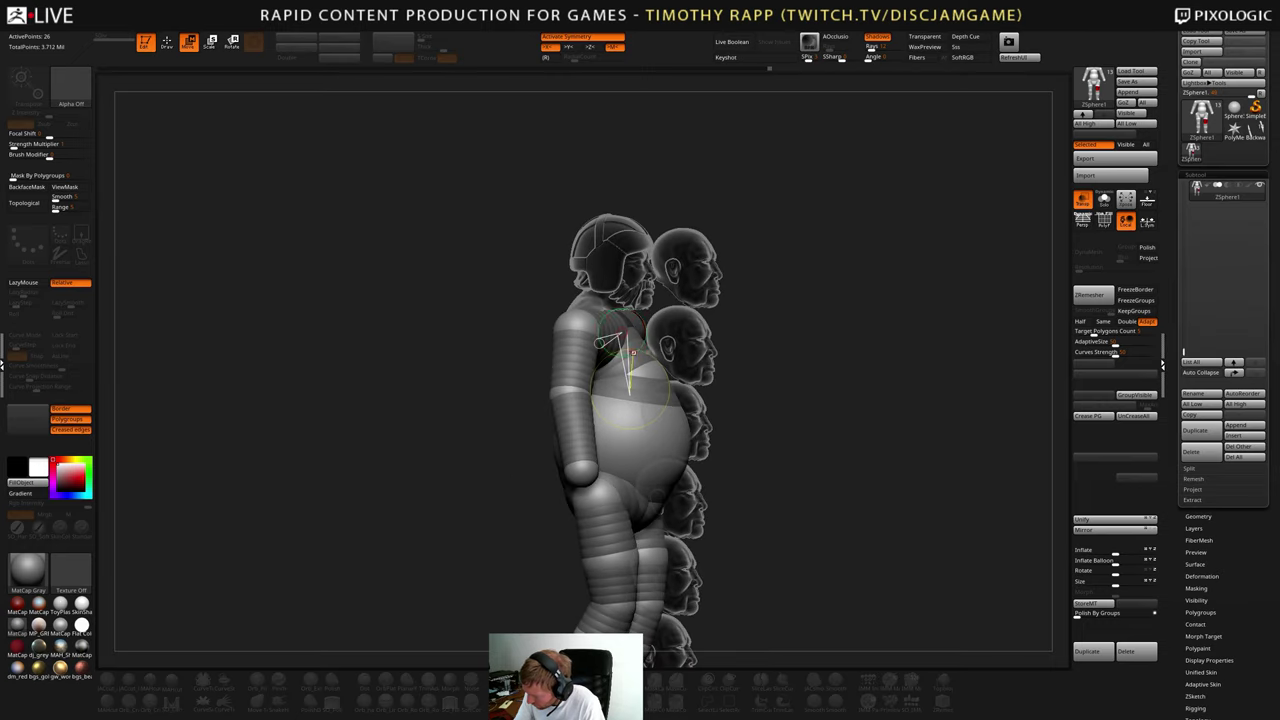
pyautogui.moveTo(621, 332); pyautogui.dragTo(580, 333)
pyautogui.moveTo(580, 332); pyautogui.dragTo(650, 358, button='right')
pyautogui.moveTo(653, 367); pyautogui.dragTo(636, 367)
pyautogui.moveTo(636, 367); pyautogui.dragTo(560, 355, button='right')
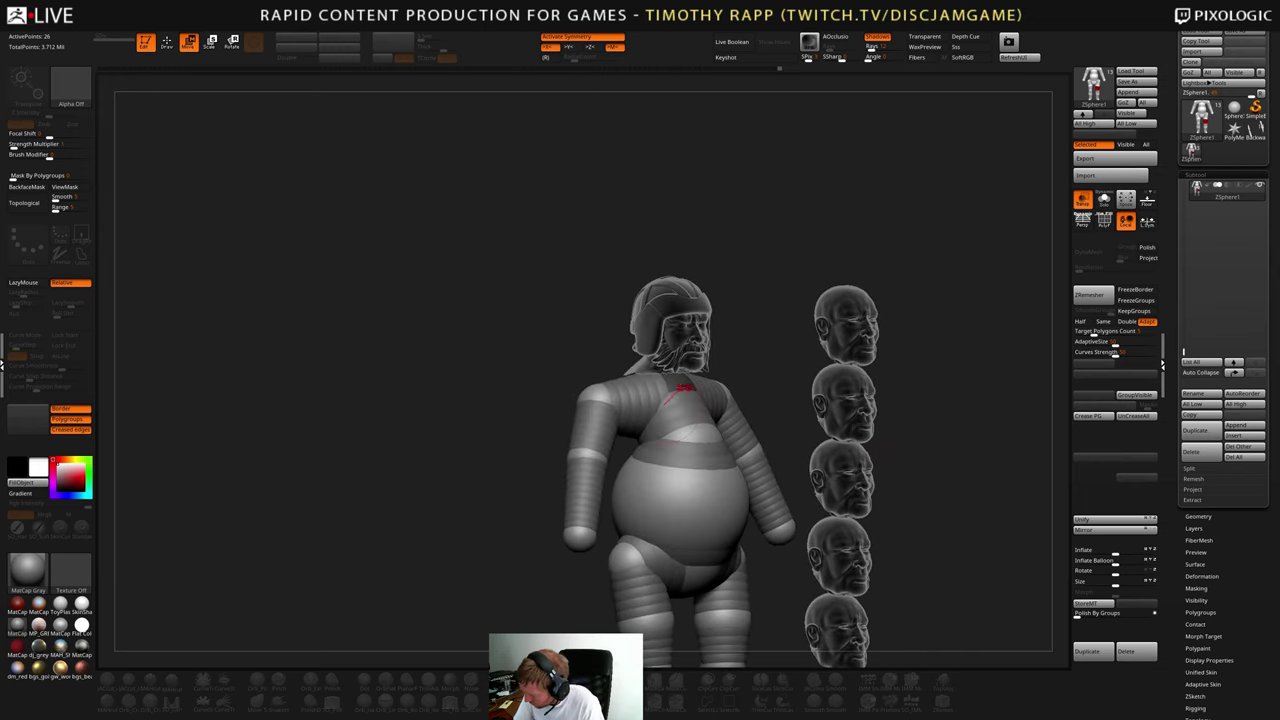
# - Scale up the upper chest sphere to broaden the torso between the shoulders and above the belly
pyautogui.moveTo(690, 384)
pyautogui.keyDown('shift'); pyautogui.mouseDown(button='right')
pyautogui.moveTo(732, 345)
pyautogui.moveTo(720, 325)
pyautogui.mouseUp(button='right'); pyautogui.keyUp('shift')
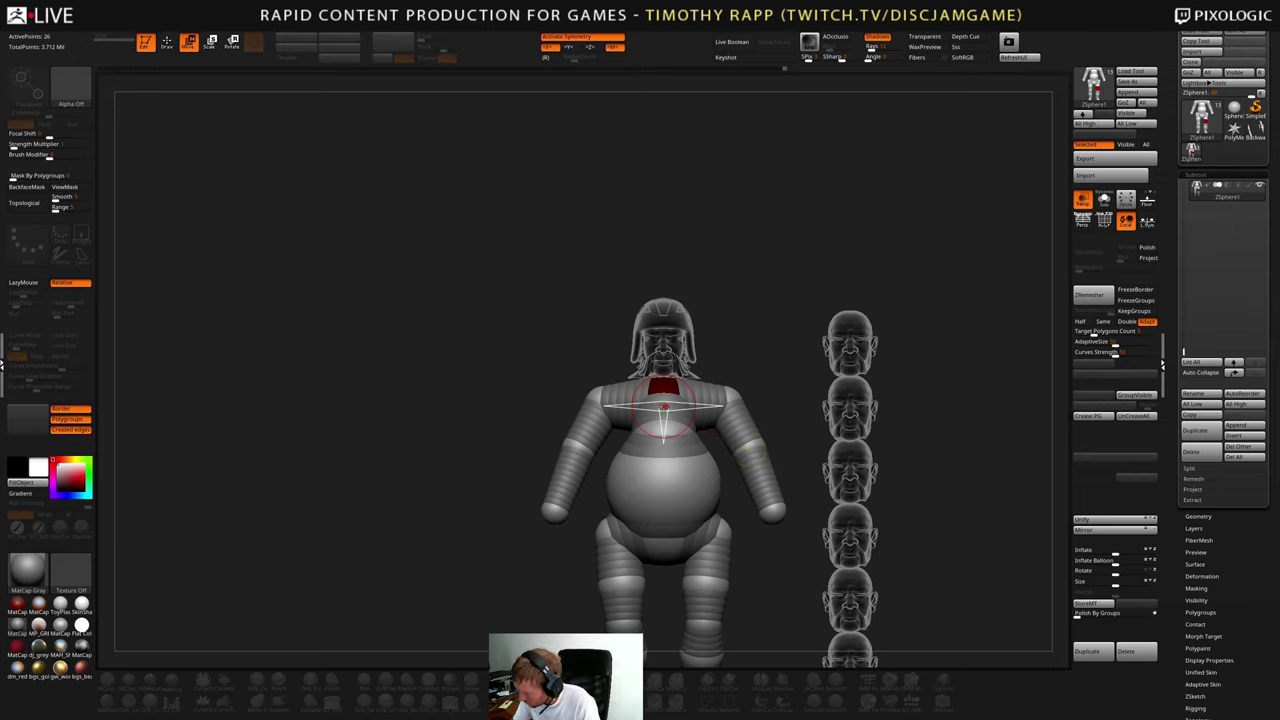
pyautogui.press('e')
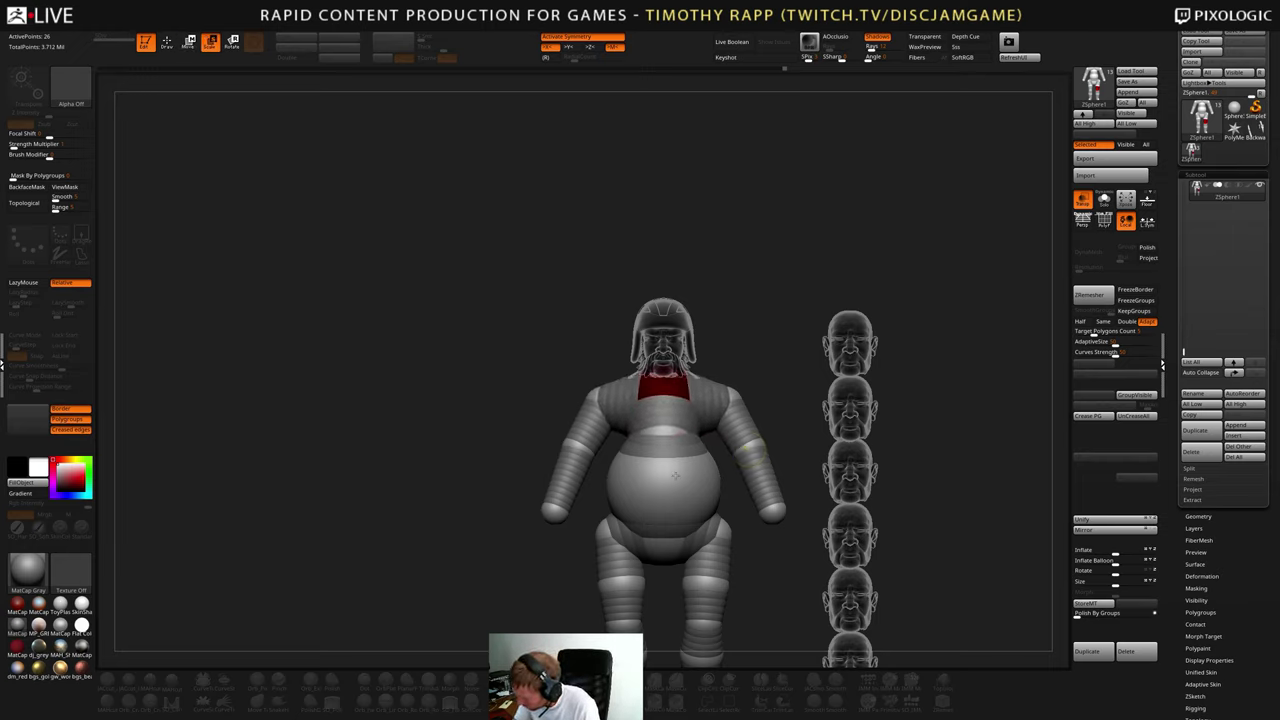
pyautogui.press('w')
pyautogui.moveTo(692, 457); pyautogui.dragTo(845, 412, button='right')
pyautogui.press('e')
pyautogui.press('w')
# - Adjust the position of the symmetrical shoulder spheres beside the broadened chest, working from both three-quarter sides
pyautogui.keyDown('shift'); pyautogui.moveTo(845, 412); pyautogui.dragTo(692, 396); pyautogui.keyUp('shift')
pyautogui.moveTo(569, 391); pyautogui.dragTo(580, 388)
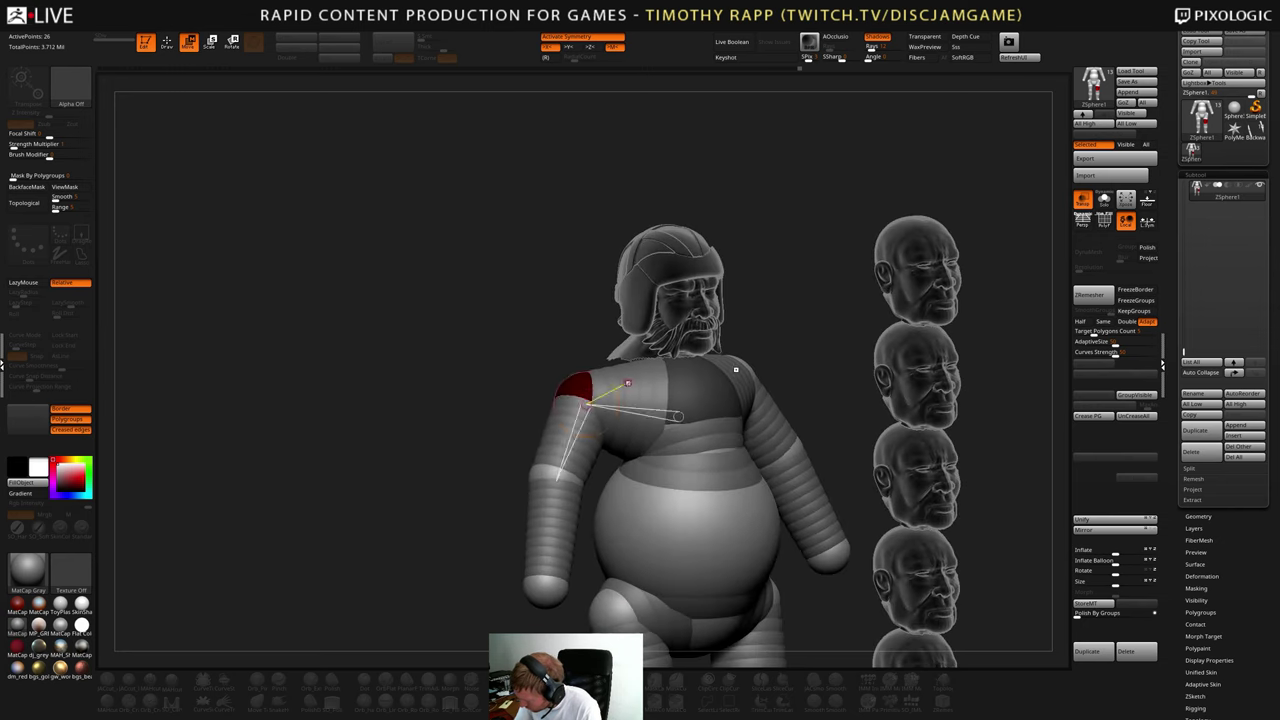
pyautogui.keyDown('shift'); pyautogui.moveTo(825, 400); pyautogui.dragTo(775, 439); pyautogui.keyUp('shift')
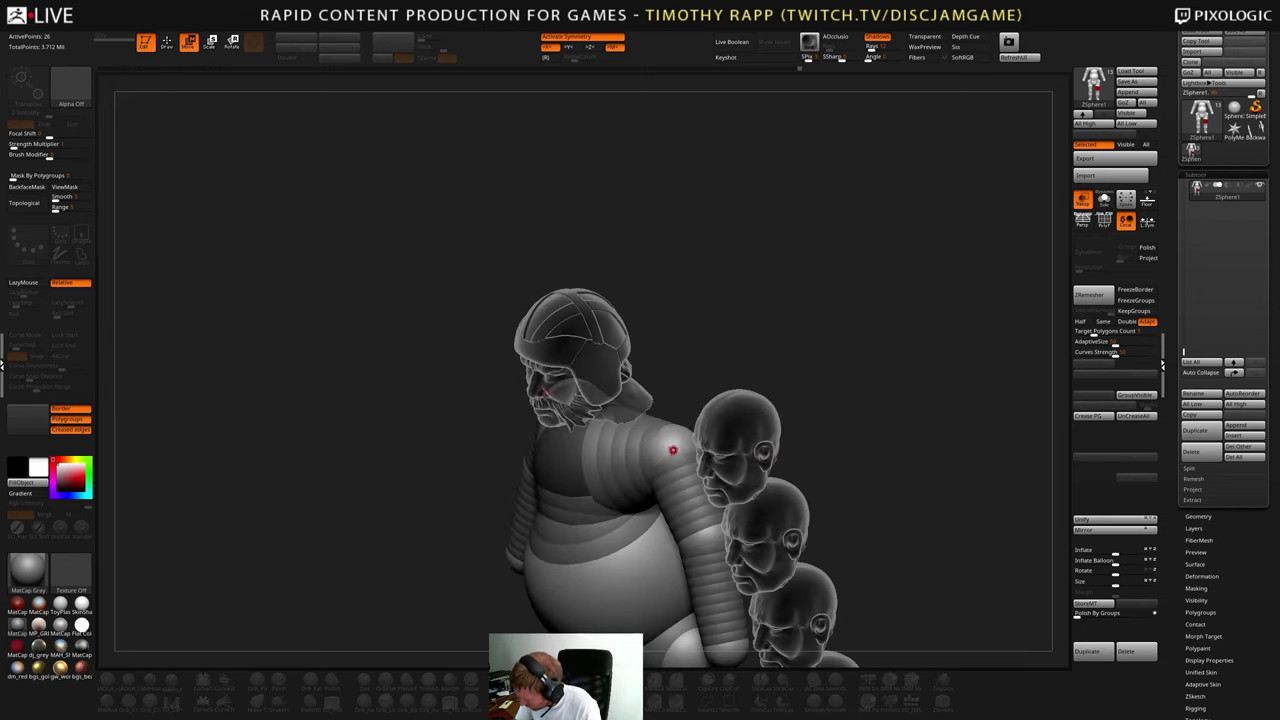
pyautogui.moveTo(672, 449); pyautogui.dragTo(666, 448)
pyautogui.keyDown('shift'); pyautogui.moveTo(722, 388); pyautogui.dragTo(781, 361); pyautogui.keyUp('shift')
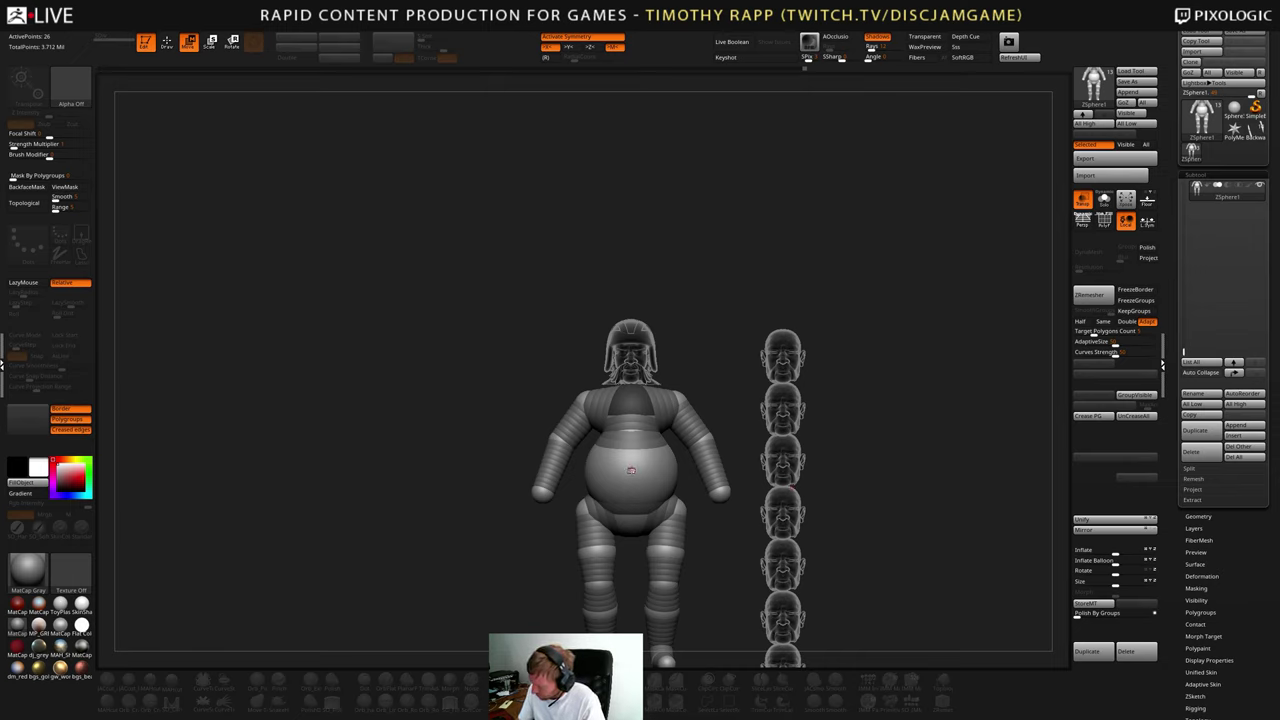
# - Shift the belly sphere slightly forward from the side and fine-tune its size
pyautogui.moveTo(644, 469); pyautogui.dragTo(727, 469, button='right')
pyautogui.moveTo(658, 478); pyautogui.dragTo(664, 477)
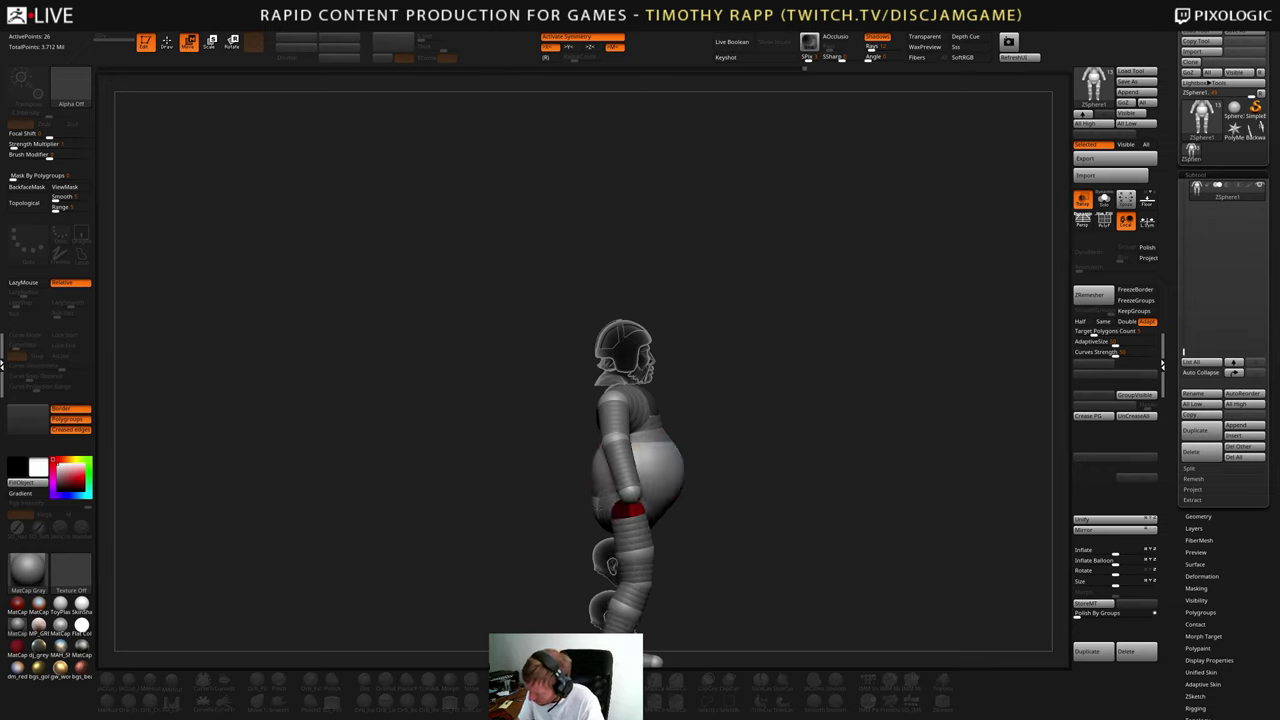
pyautogui.moveTo(663, 503)
pyautogui.keyDown('shift'); pyautogui.mouseDown(button='right')
pyautogui.moveTo(678, 508)
pyautogui.moveTo(655, 485)
pyautogui.mouseUp(button='right'); pyautogui.keyUp('shift')
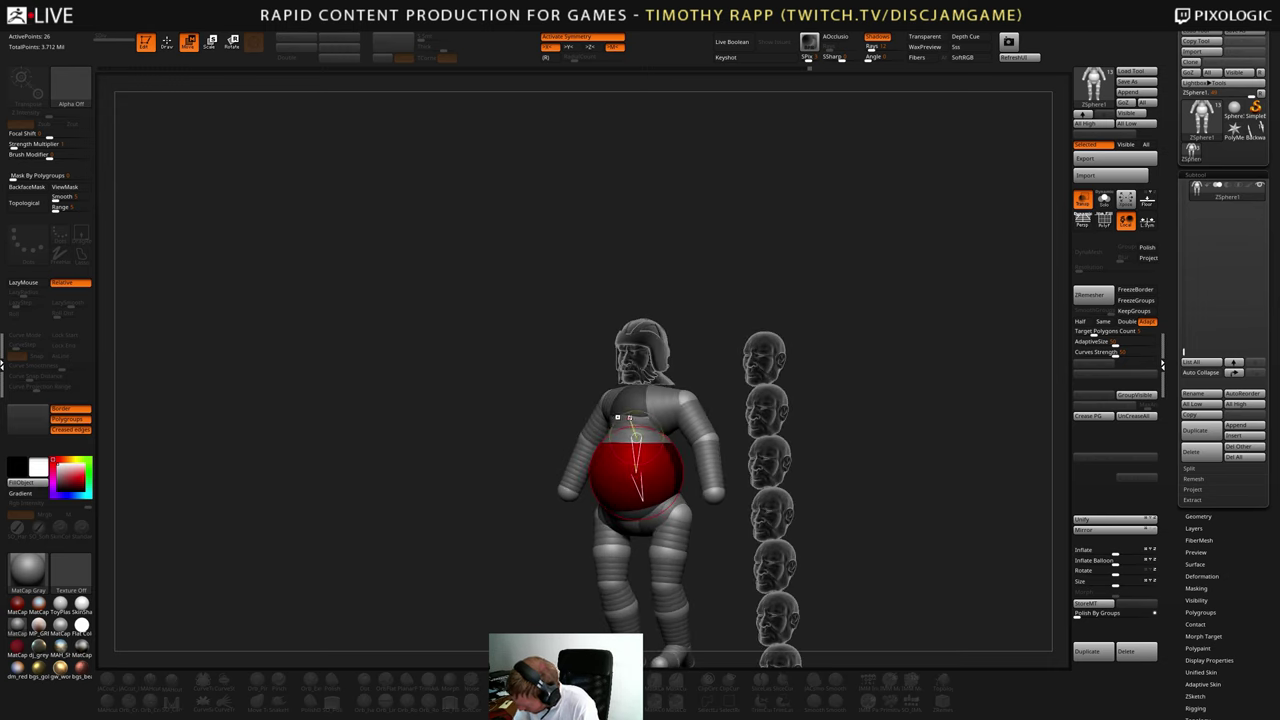
pyautogui.press('e')
pyautogui.moveTo(636, 474); pyautogui.dragTo(636, 475)
pyautogui.press('w')
pyautogui.moveTo(635, 474); pyautogui.dragTo(745, 448, button='right')
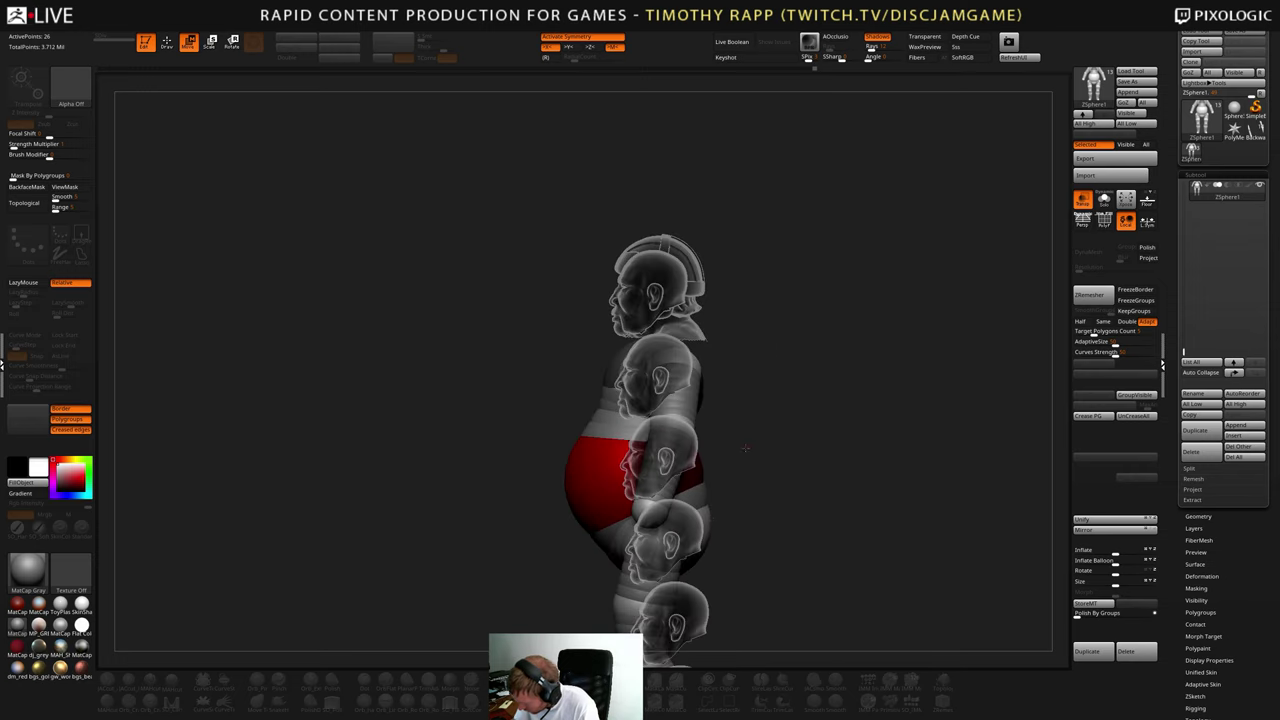
# - Nudge the chest sphere above the belly slightly down to smooth the transition between gut and upper torso
pyautogui.moveTo(705, 505); pyautogui.dragTo(646, 422, button='right')
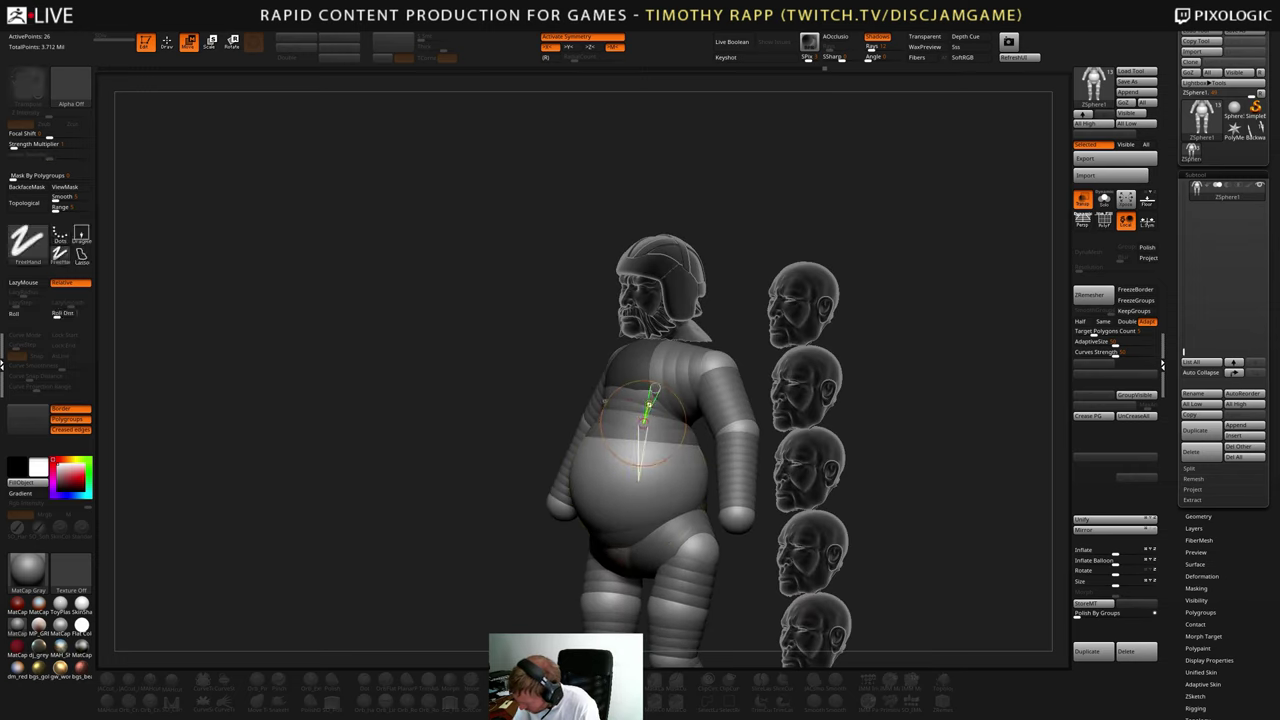
pyautogui.click(636, 373)
pyautogui.moveTo(641, 378); pyautogui.dragTo(644, 387)
pyautogui.moveTo(654, 373); pyautogui.dragTo(710, 376, button='right')
pyautogui.moveTo(622, 368)
pyautogui.mouseDown(button='right')
pyautogui.moveTo(667, 381)
pyautogui.moveTo(653, 301)
pyautogui.mouseUp(button='right')
# - Add a neck sphere on top of the upper chest, undoing a misplaced one, and extend the neck up into the head
pyautogui.press('q')
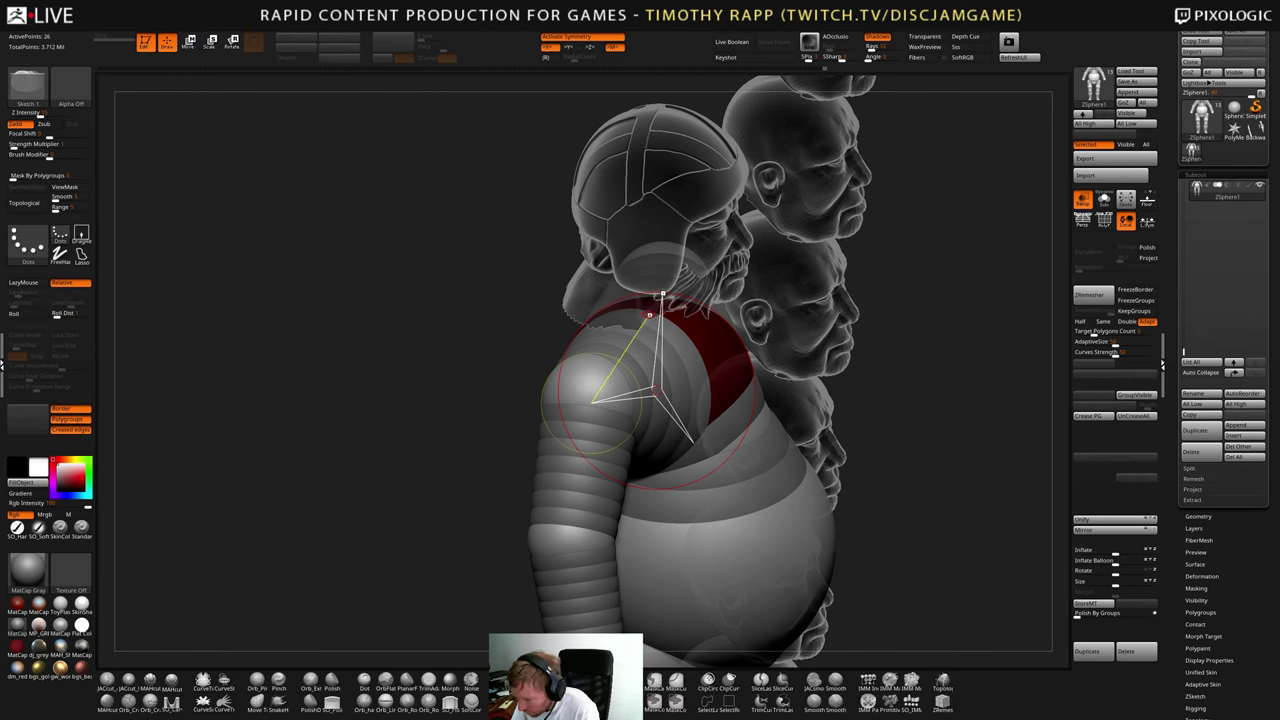
pyautogui.moveTo(647, 303); pyautogui.dragTo(712, 347)
pyautogui.hotkey('ctrl', 'z')
pyautogui.keyDown('shift'); pyautogui.moveTo(840, 346); pyautogui.dragTo(783, 347, button='right'); pyautogui.keyUp('shift')
pyautogui.moveTo(735, 307)
pyautogui.keyDown('alt'); pyautogui.mouseDown(button='right')
pyautogui.moveTo(719, 395)
pyautogui.moveTo(775, 362)
pyautogui.moveTo(806, 368)
pyautogui.moveTo(775, 372)
pyautogui.moveTo(798, 376)
pyautogui.mouseUp(button='right'); pyautogui.keyUp('alt')
pyautogui.press('w')
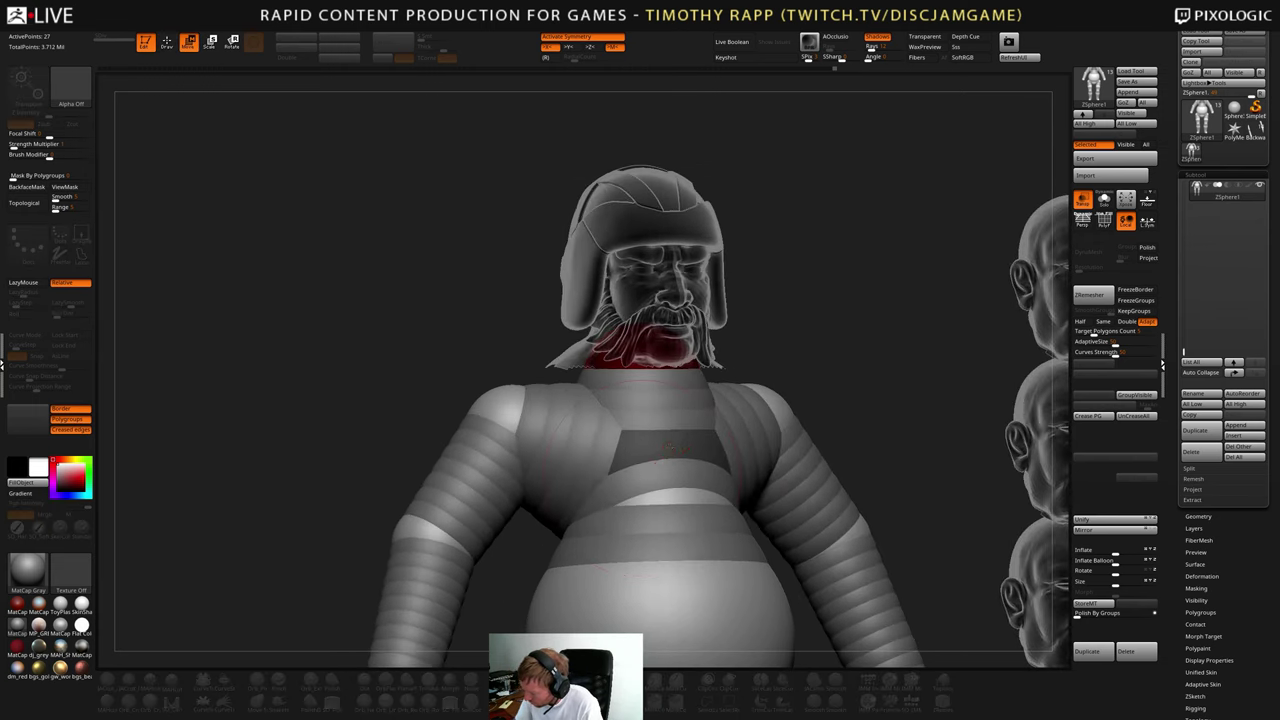
# - Refine the size and placement of the upper chest sphere below the new neck, working from the side
pyautogui.moveTo(668, 450); pyautogui.dragTo(689, 428, button='right')
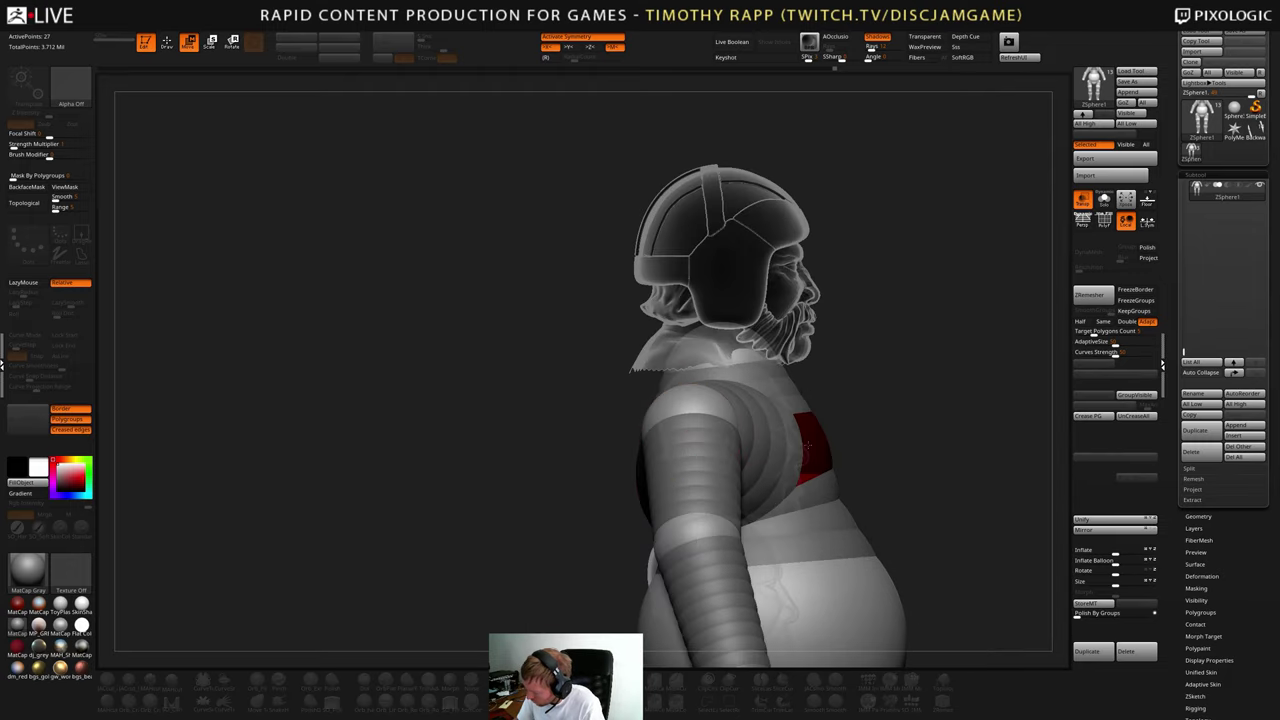
pyautogui.press('e')
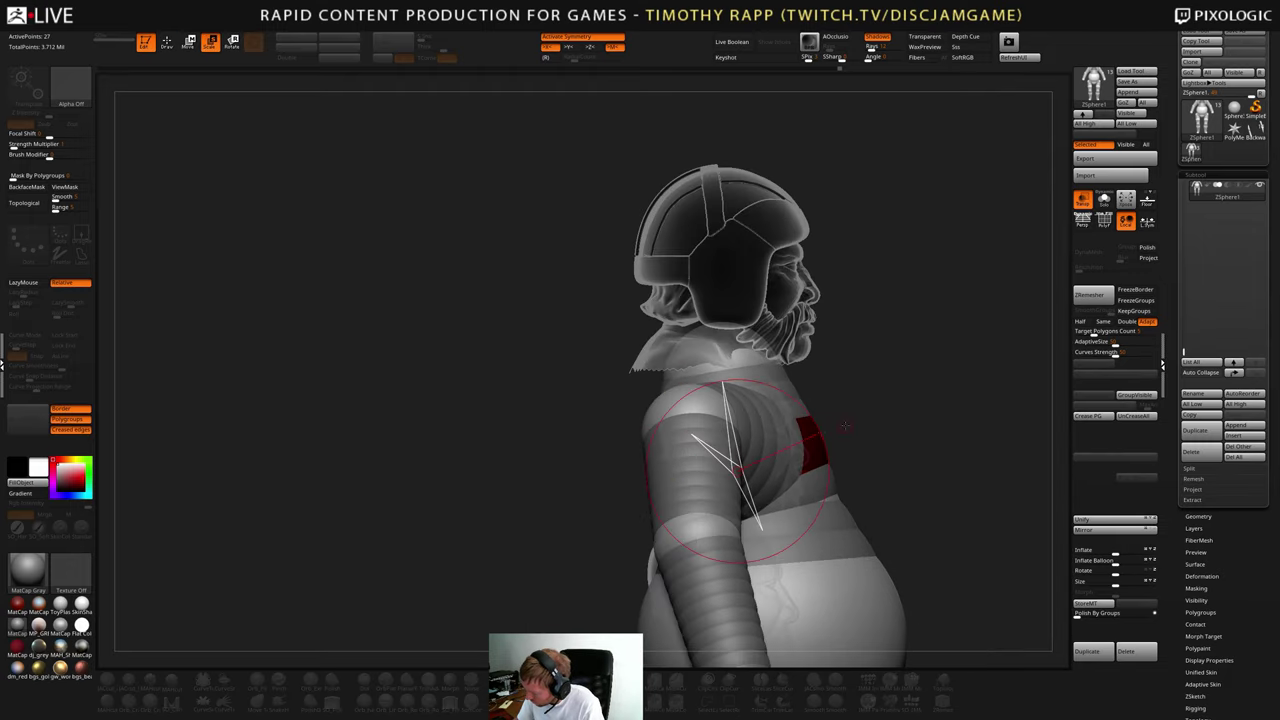
pyautogui.press('w')
pyautogui.moveTo(807, 445); pyautogui.dragTo(705, 440, button='right')
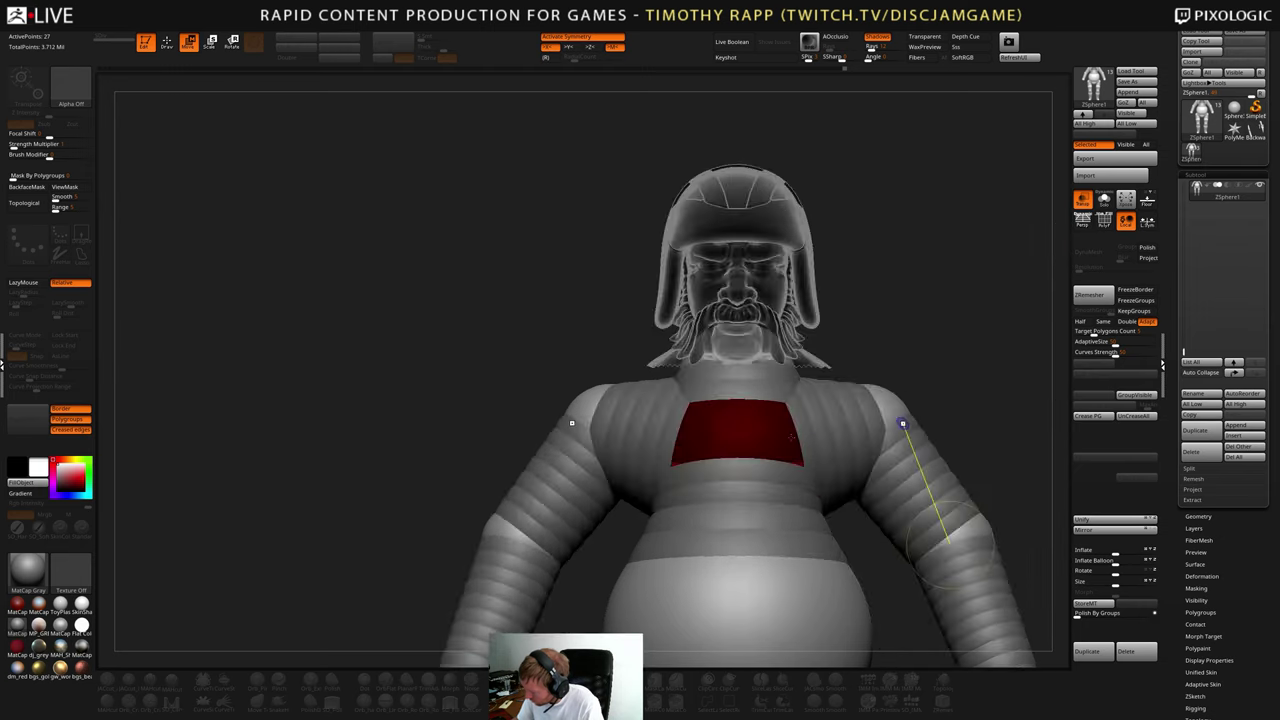
# - Lengthen the arms by moving the elbow and hand spheres down, and move the shoulder spheres slightly outward
pyautogui.keyDown('ctrl'); pyautogui.moveTo(906, 423); pyautogui.dragTo(810, 437, button='right'); pyautogui.keyUp('ctrl')
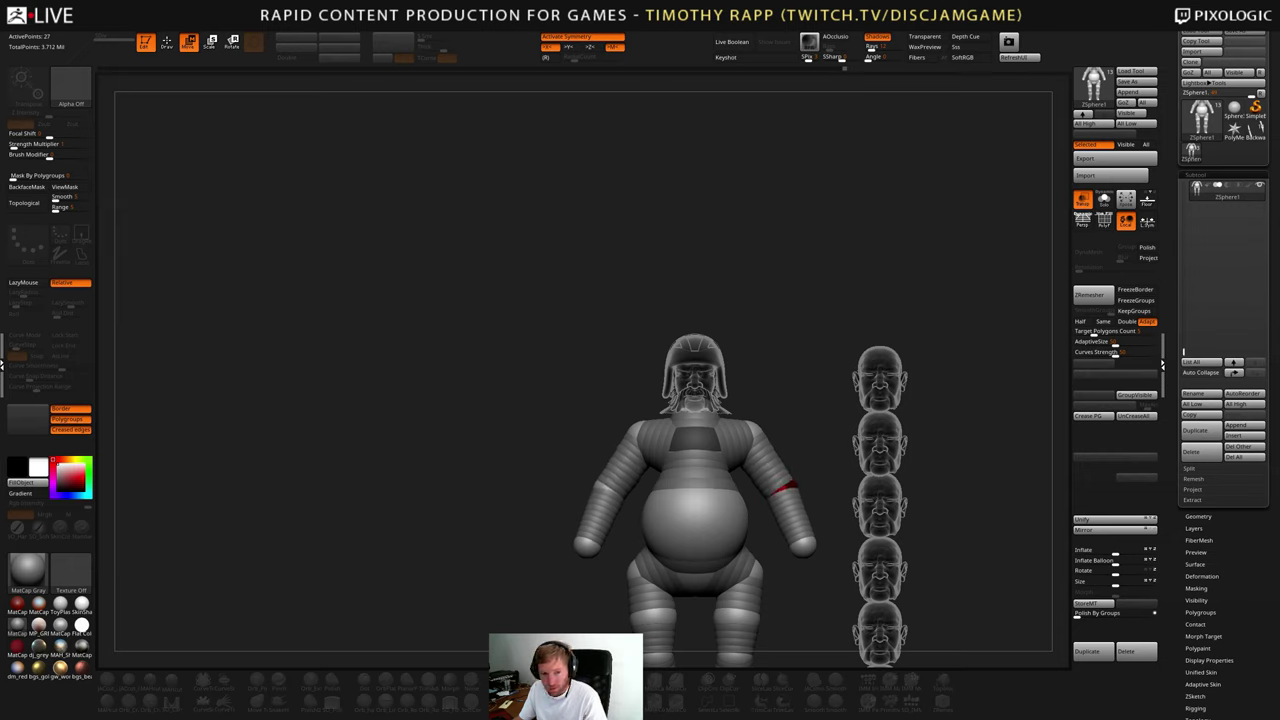
pyautogui.moveTo(786, 485); pyautogui.dragTo(673, 514, button='right')
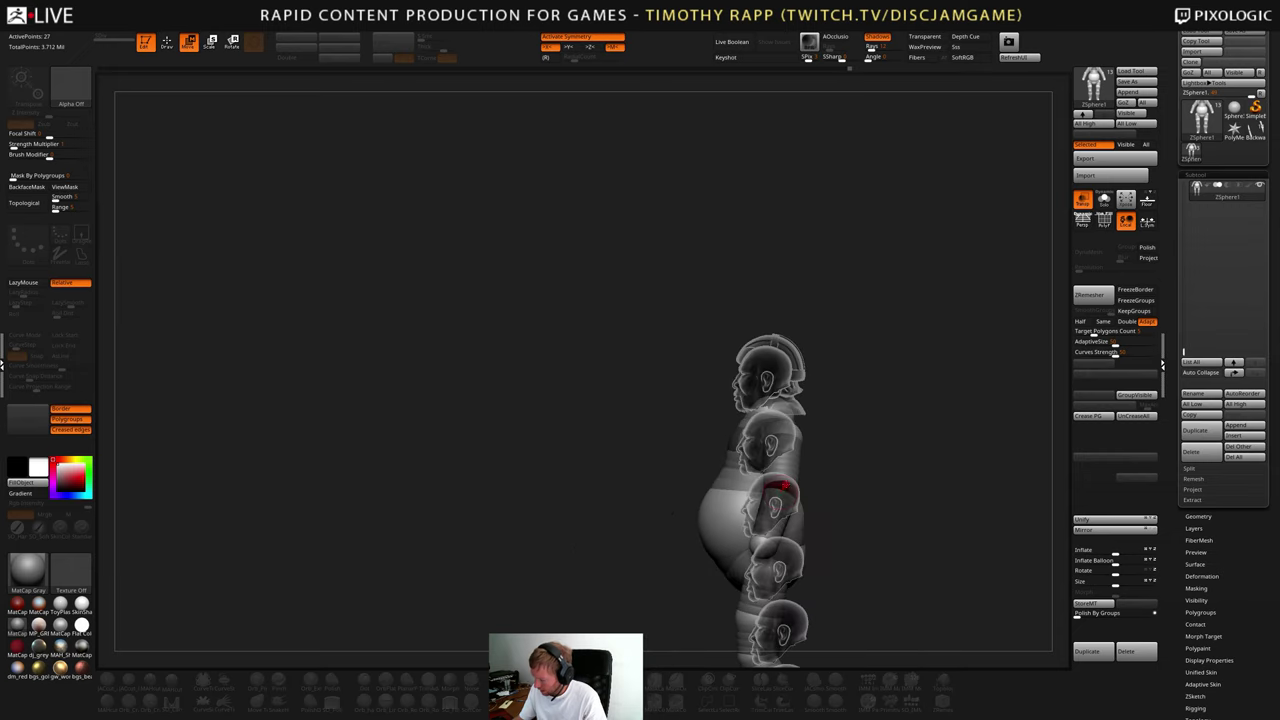
pyautogui.moveTo(775, 492); pyautogui.dragTo(762, 505)
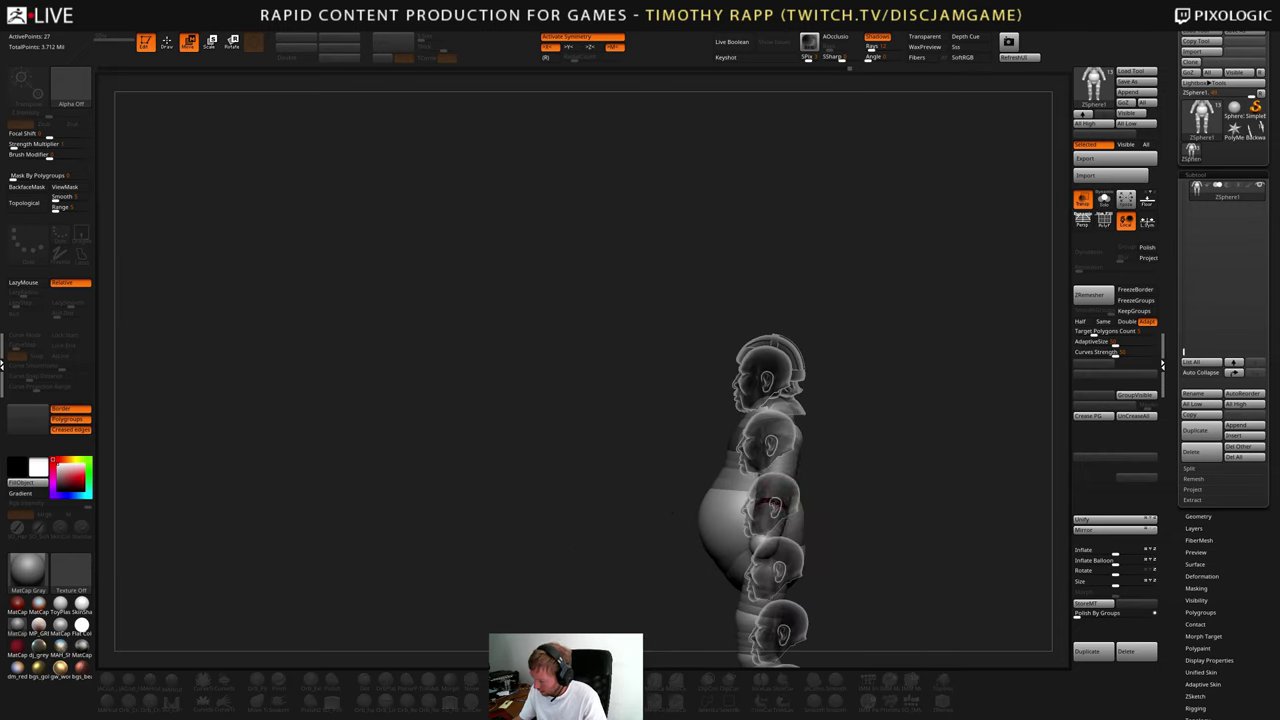
pyautogui.moveTo(762, 507); pyautogui.dragTo(858, 516, button='right')
pyautogui.moveTo(799, 540); pyautogui.dragTo(803, 562)
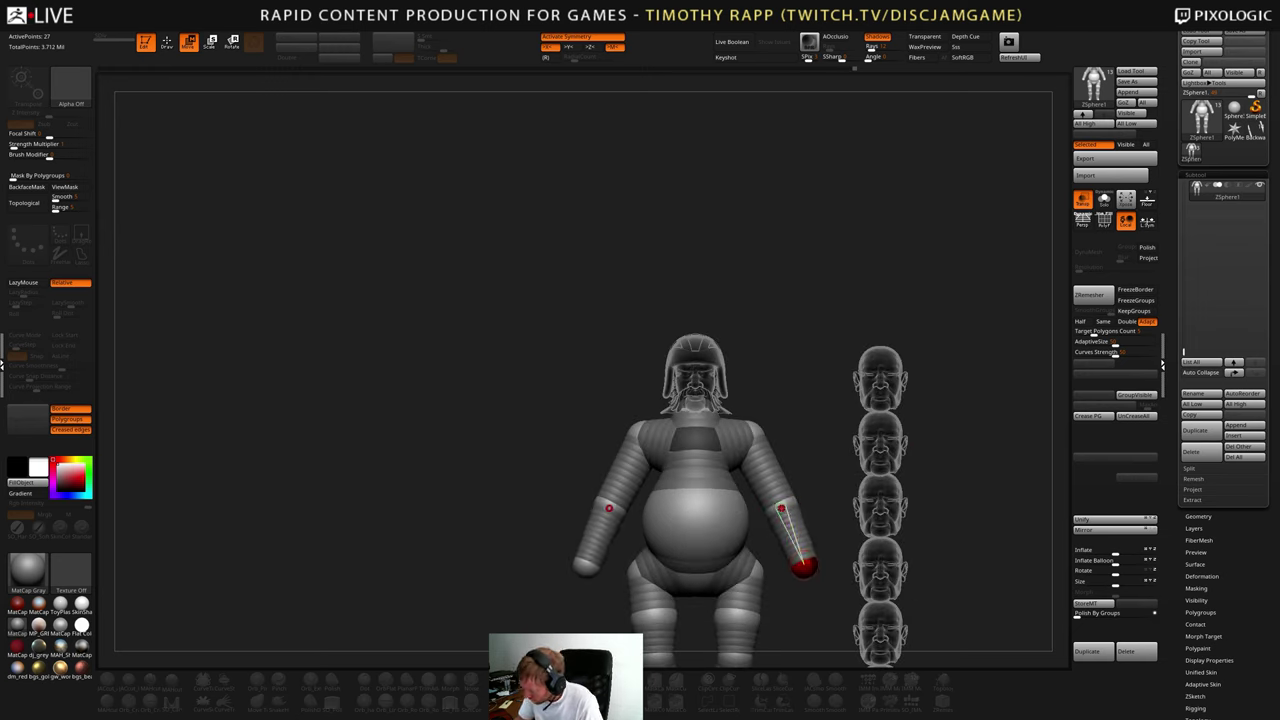
pyautogui.moveTo(782, 508); pyautogui.dragTo(786, 505)
pyautogui.moveTo(756, 431); pyautogui.dragTo(763, 431)
# - Reposition the knee, shin and foot spheres to shorten the legs against the eight-head column
pyautogui.keyDown('alt'); pyautogui.moveTo(838, 420); pyautogui.dragTo(880, 485); pyautogui.keyUp('alt')
pyautogui.moveTo(869, 557); pyautogui.dragTo(838, 534)
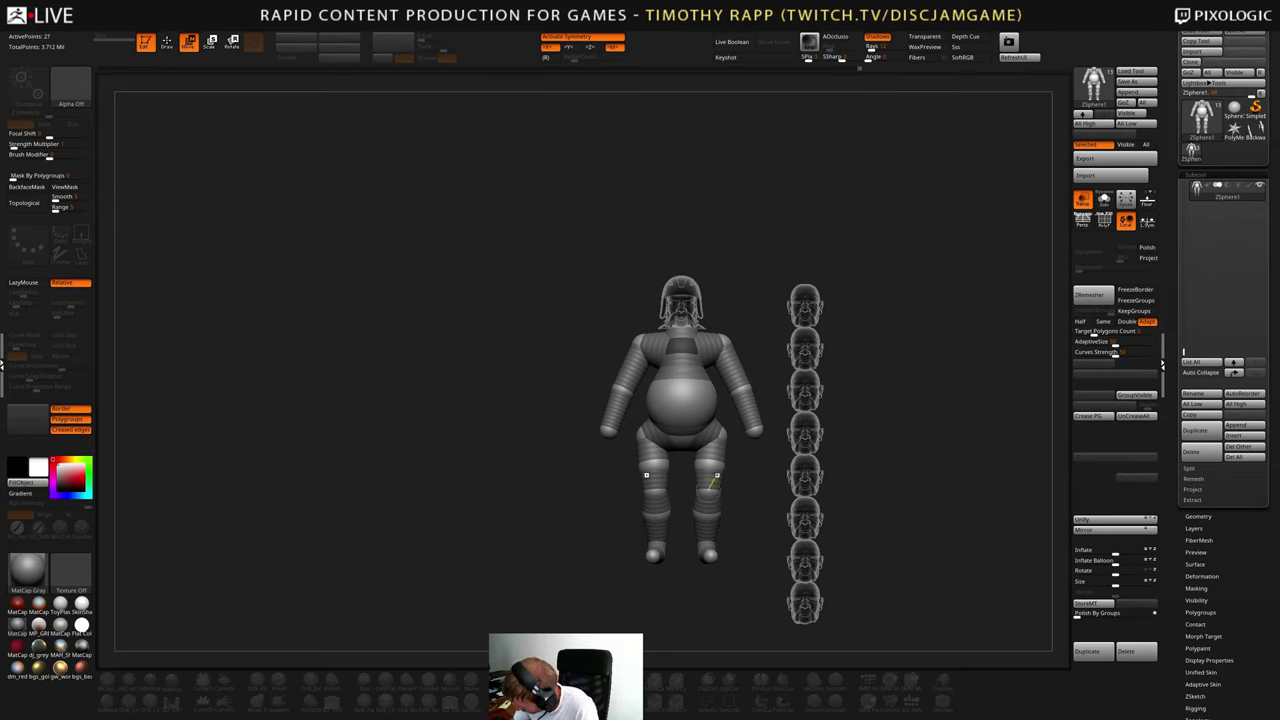
pyautogui.moveTo(712, 505); pyautogui.dragTo(708, 492)
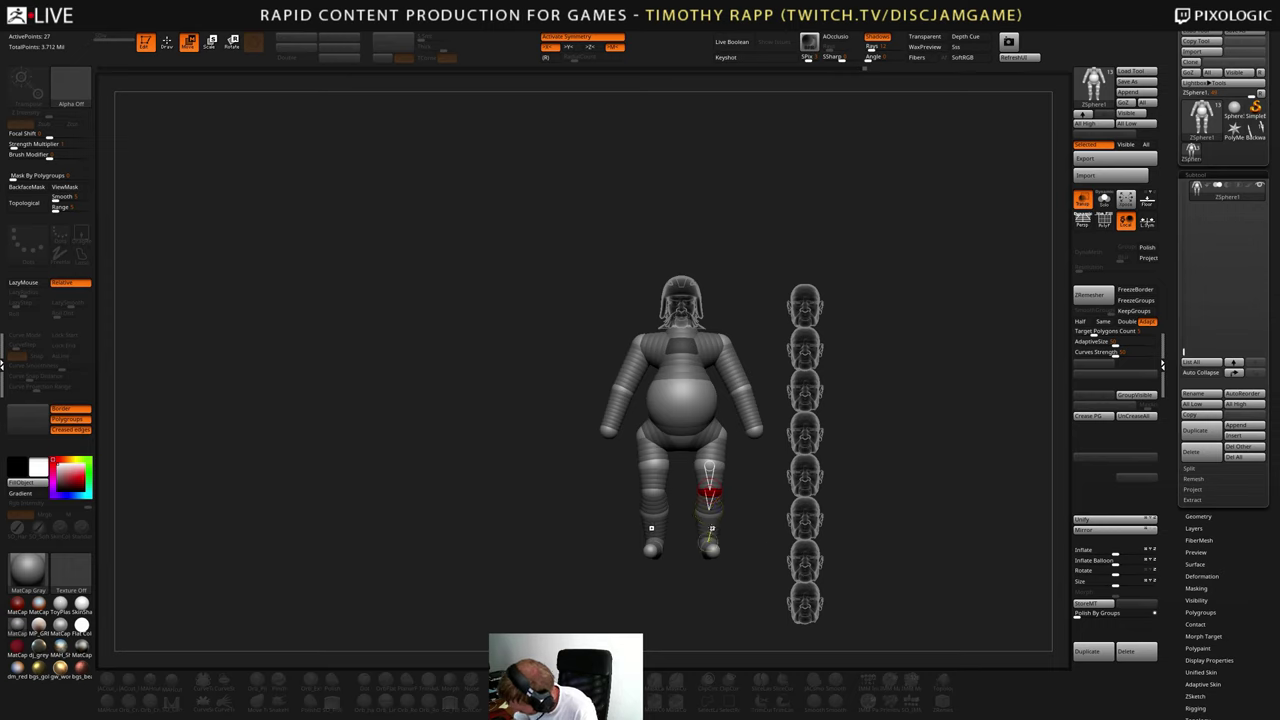
pyautogui.moveTo(710, 549); pyautogui.dragTo(712, 547)
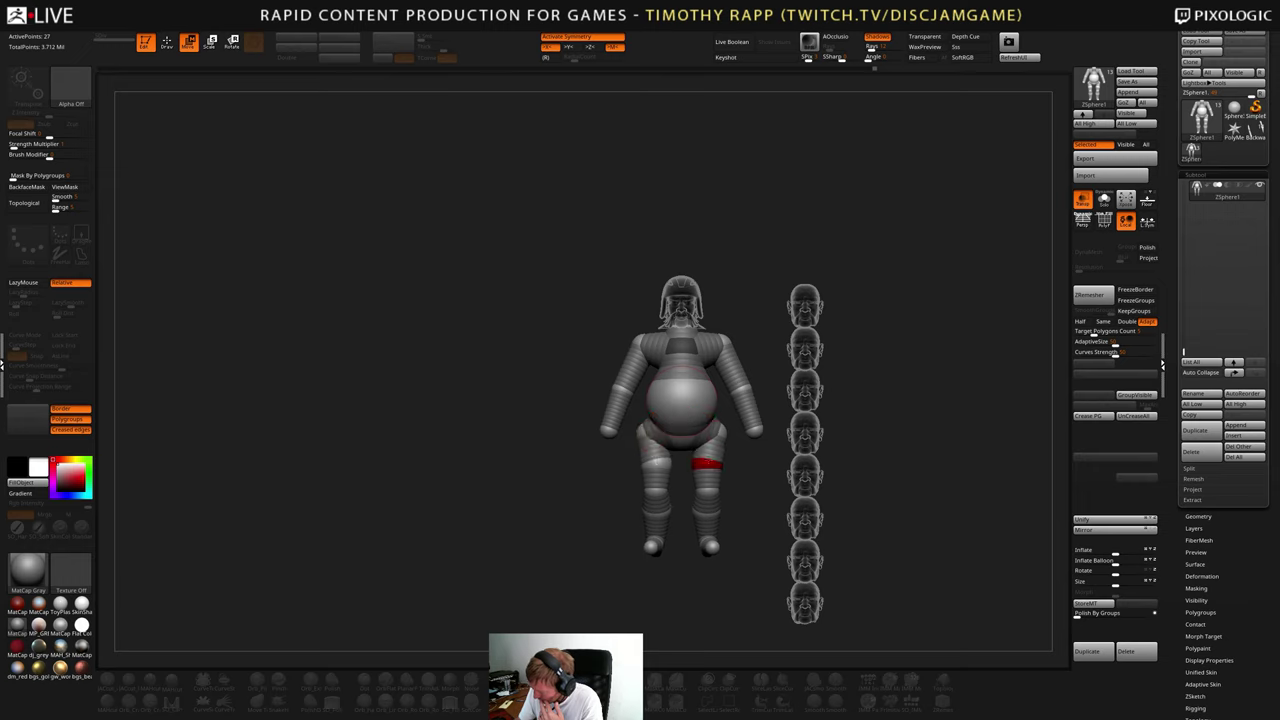
pyautogui.moveTo(709, 463); pyautogui.dragTo(707, 490)
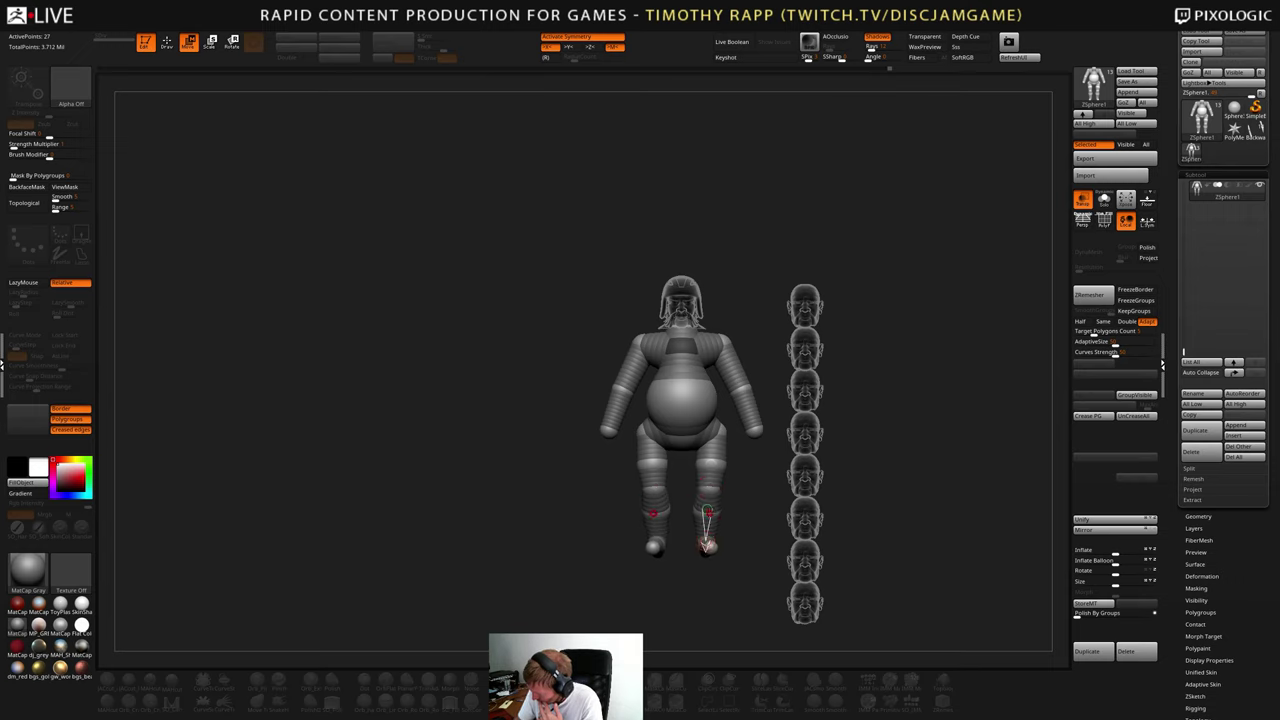
# - Adjust the heel and foot spheres at the base of the legs, working from front and side
pyautogui.moveTo(752, 538); pyautogui.dragTo(707, 543)
pyautogui.moveTo(716, 541); pyautogui.dragTo(741, 548, button='right')
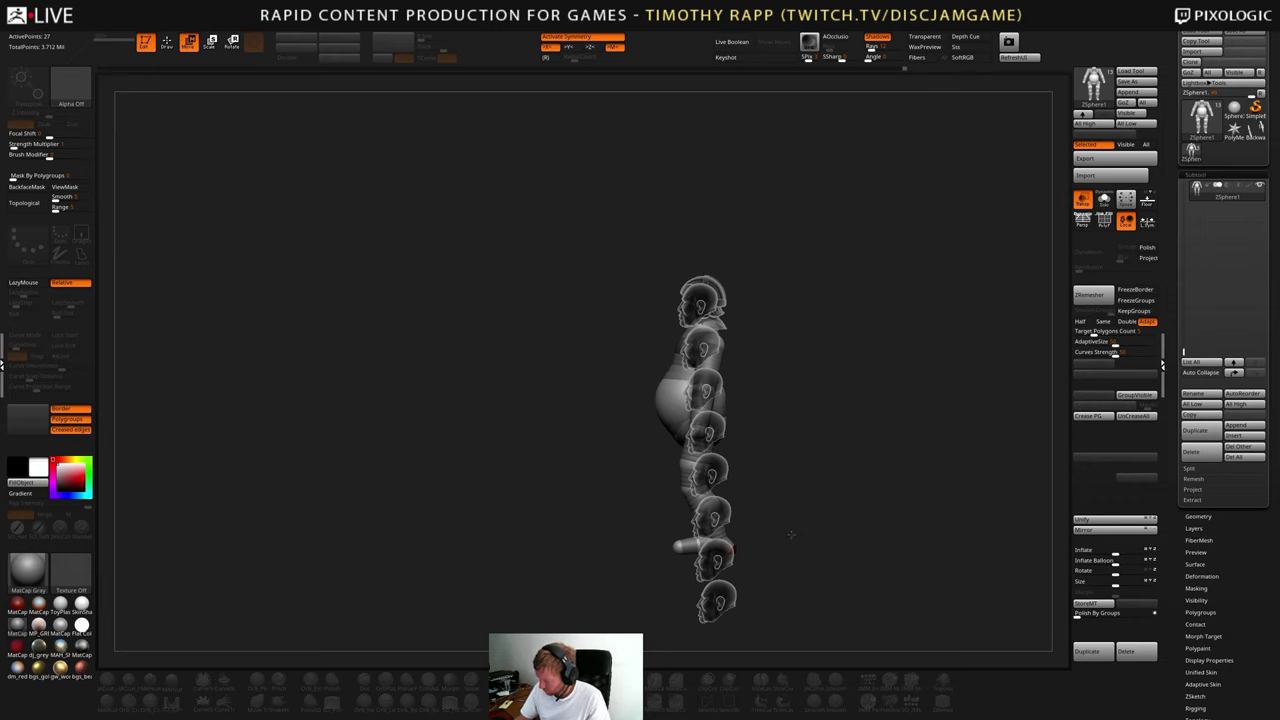
pyautogui.moveTo(797, 534); pyautogui.dragTo(828, 532)
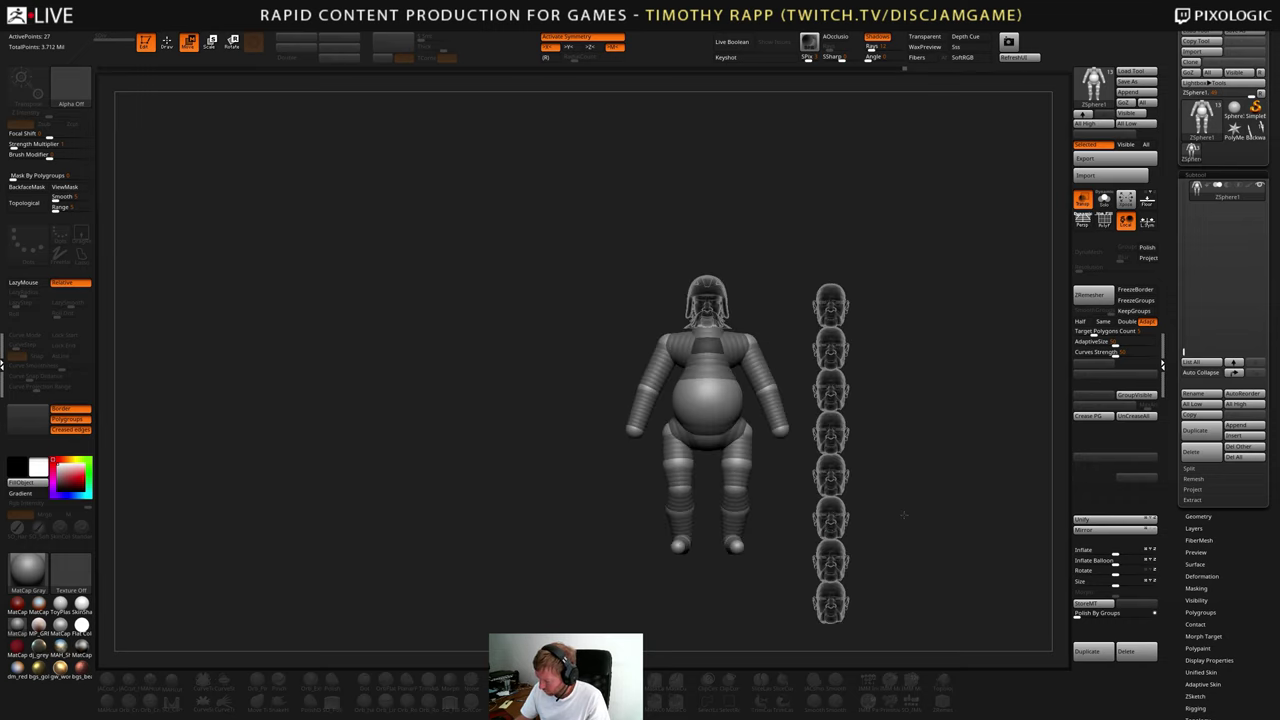
# - Move the symmetrical hip spheres slightly inward beneath the belly
pyautogui.keyDown('alt'); pyautogui.moveTo(904, 515); pyautogui.dragTo(877, 523); pyautogui.keyUp('alt')
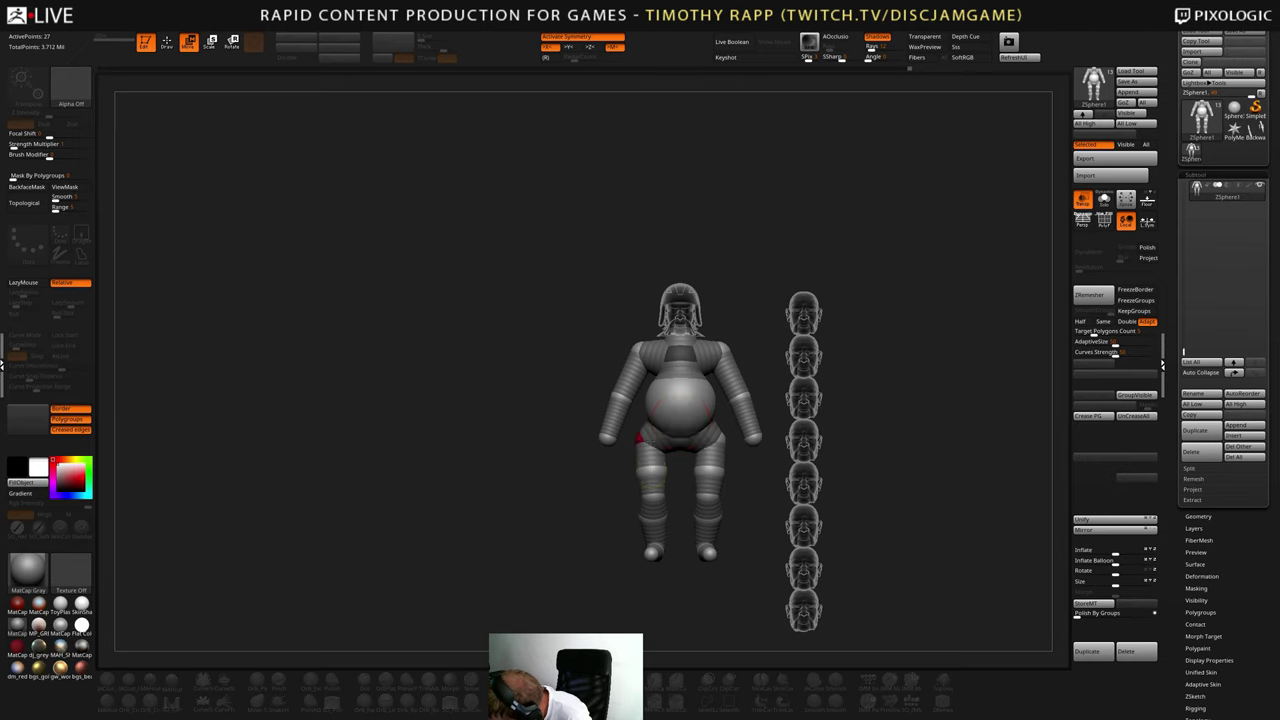
pyautogui.keyDown('shift'); pyautogui.moveTo(590, 570); pyautogui.dragTo(710, 570); pyautogui.keyUp('shift')
pyautogui.moveTo(659, 437); pyautogui.dragTo(663, 438)
pyautogui.keyDown('shift'); pyautogui.moveTo(710, 570); pyautogui.dragTo(590, 570); pyautogui.keyUp('shift')
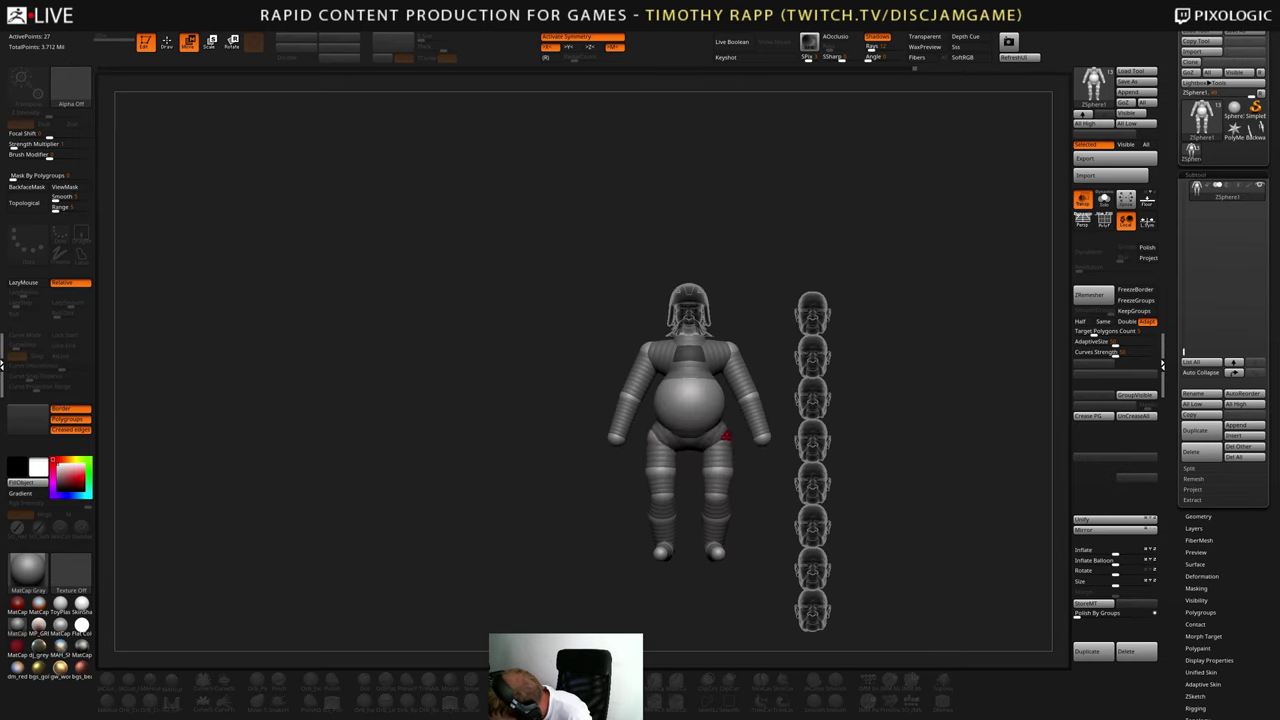
# - Scale the leg spheres around the knees and move the lower-leg spheres slightly down
pyautogui.press('e')
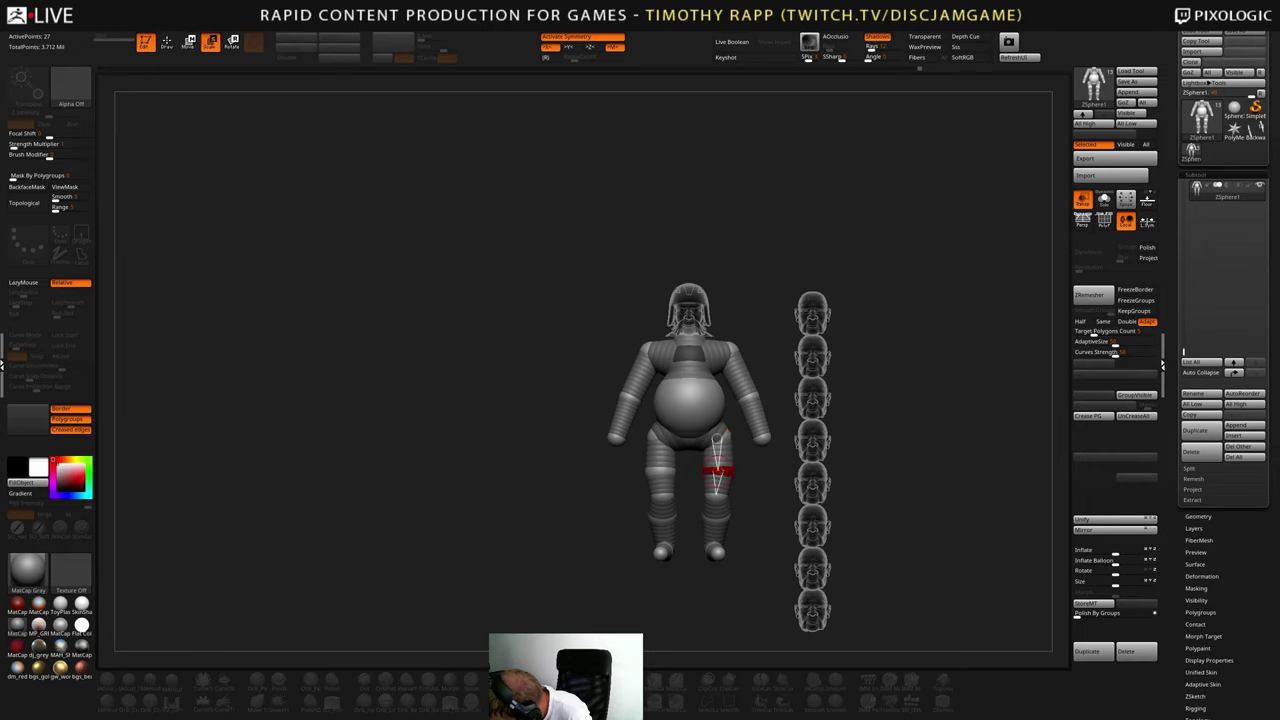
pyautogui.press('w')
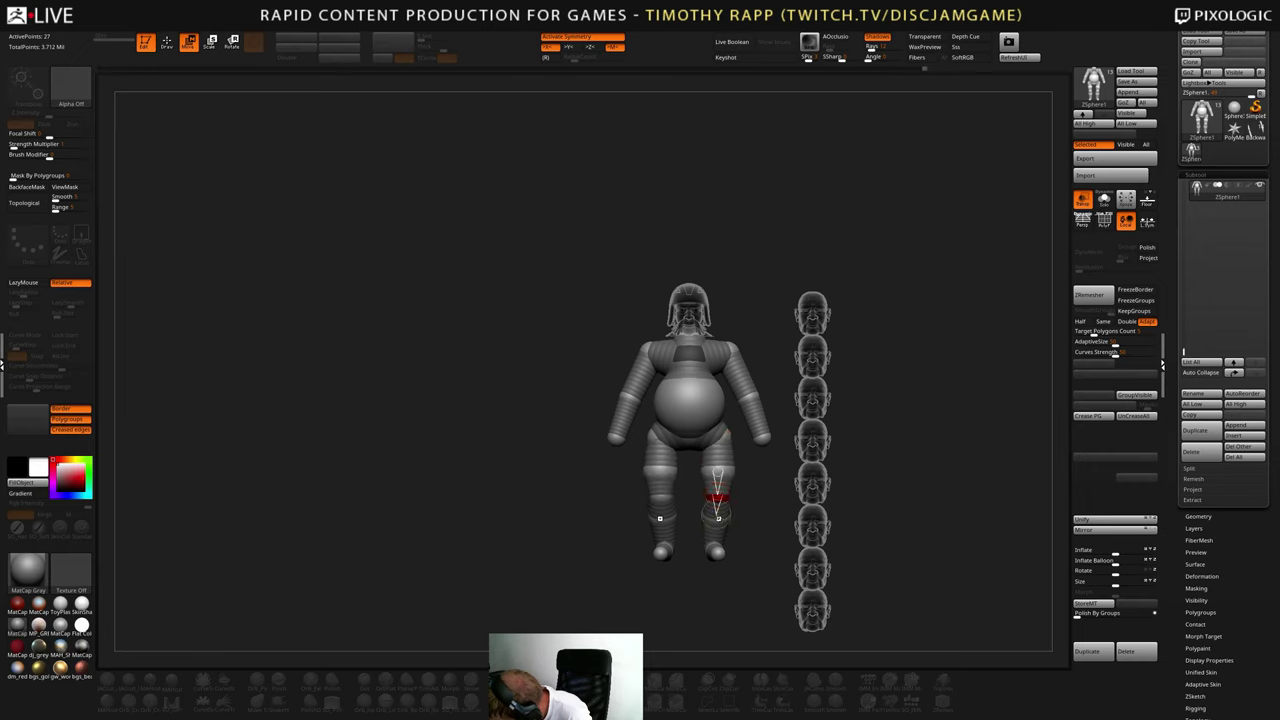
pyautogui.moveTo(718, 518); pyautogui.dragTo(722, 529)
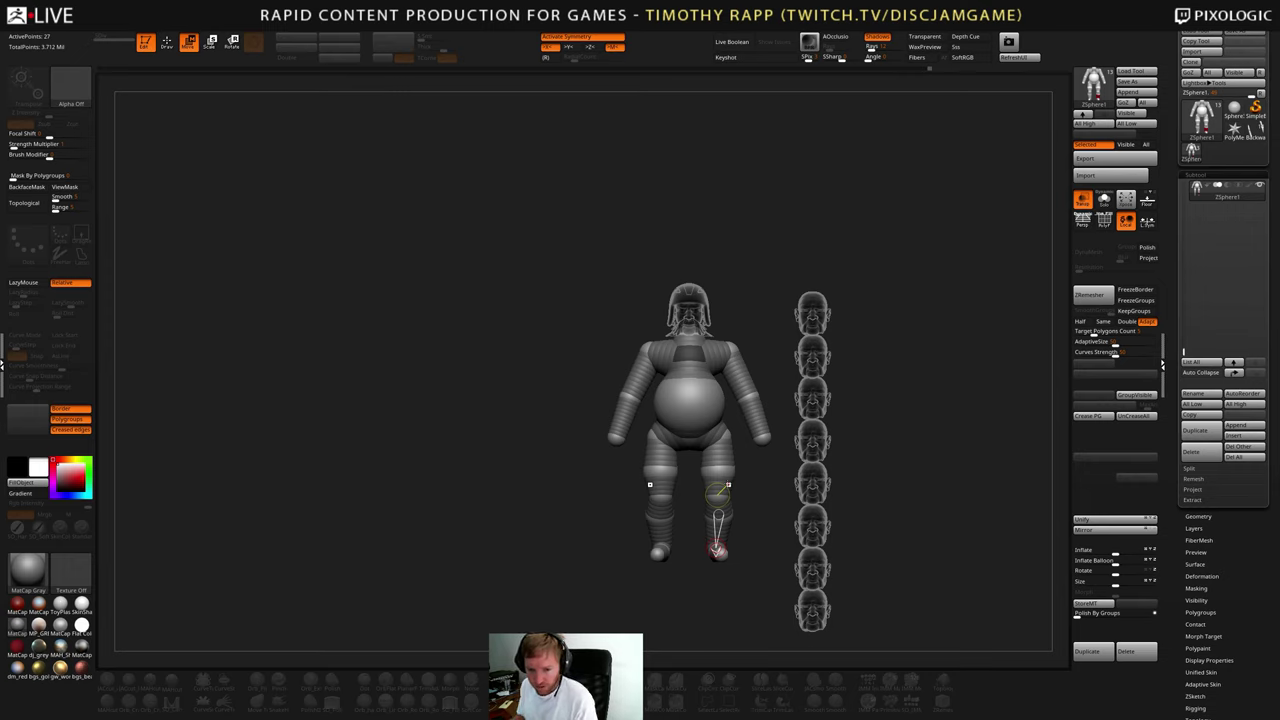
# - Fine-tune the calf and foot spheres to refine the lower legs, working from front and side
pyautogui.keyDown('alt'); pyautogui.moveTo(874, 540); pyautogui.dragTo(749, 506); pyautogui.keyUp('alt')
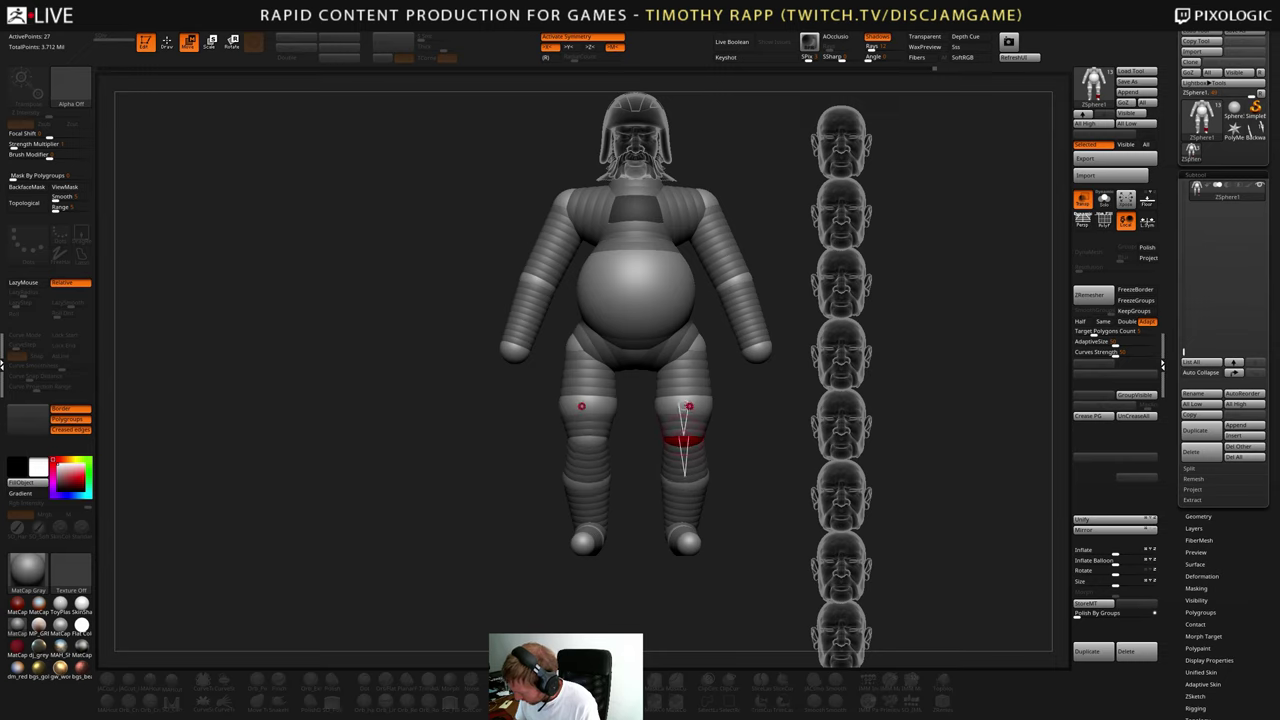
pyautogui.moveTo(685, 441); pyautogui.dragTo(685, 443)
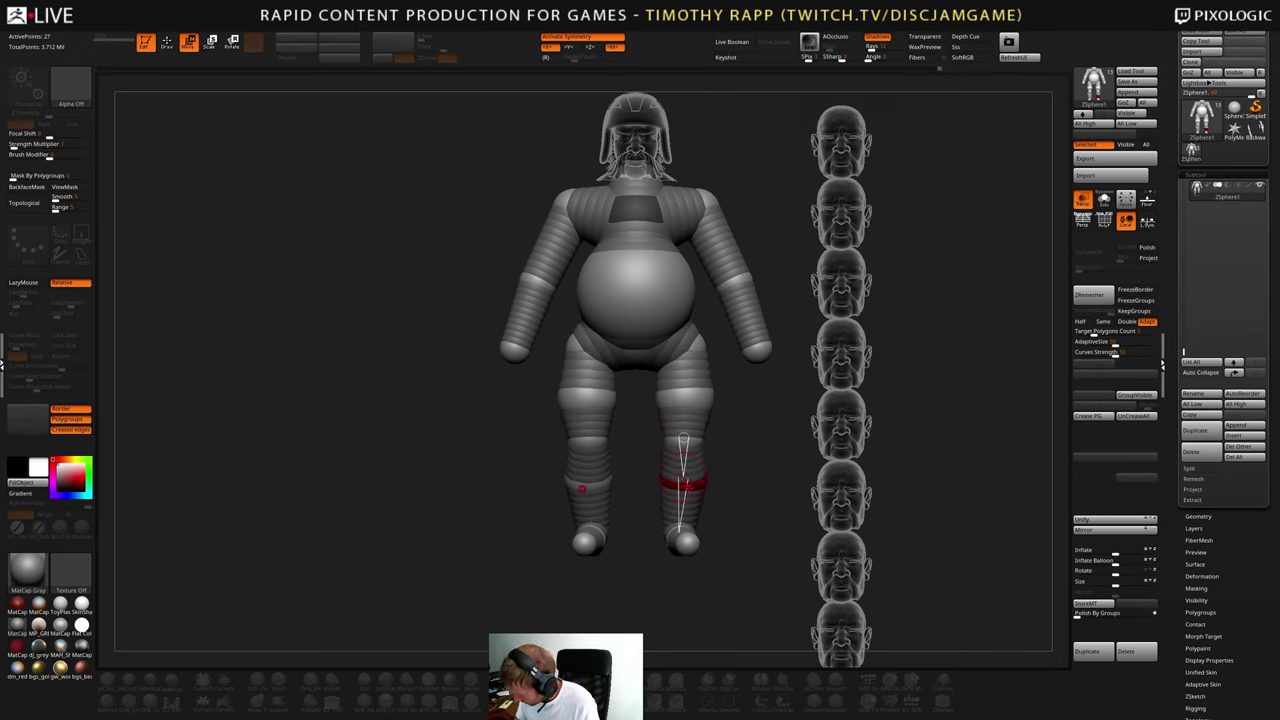
pyautogui.moveTo(685, 526)
pyautogui.mouseDown()
pyautogui.moveTo(746, 547)
pyautogui.moveTo(748, 592)
pyautogui.moveTo(690, 541)
pyautogui.moveTo(658, 543)
pyautogui.moveTo(697, 541)
pyautogui.mouseUp()
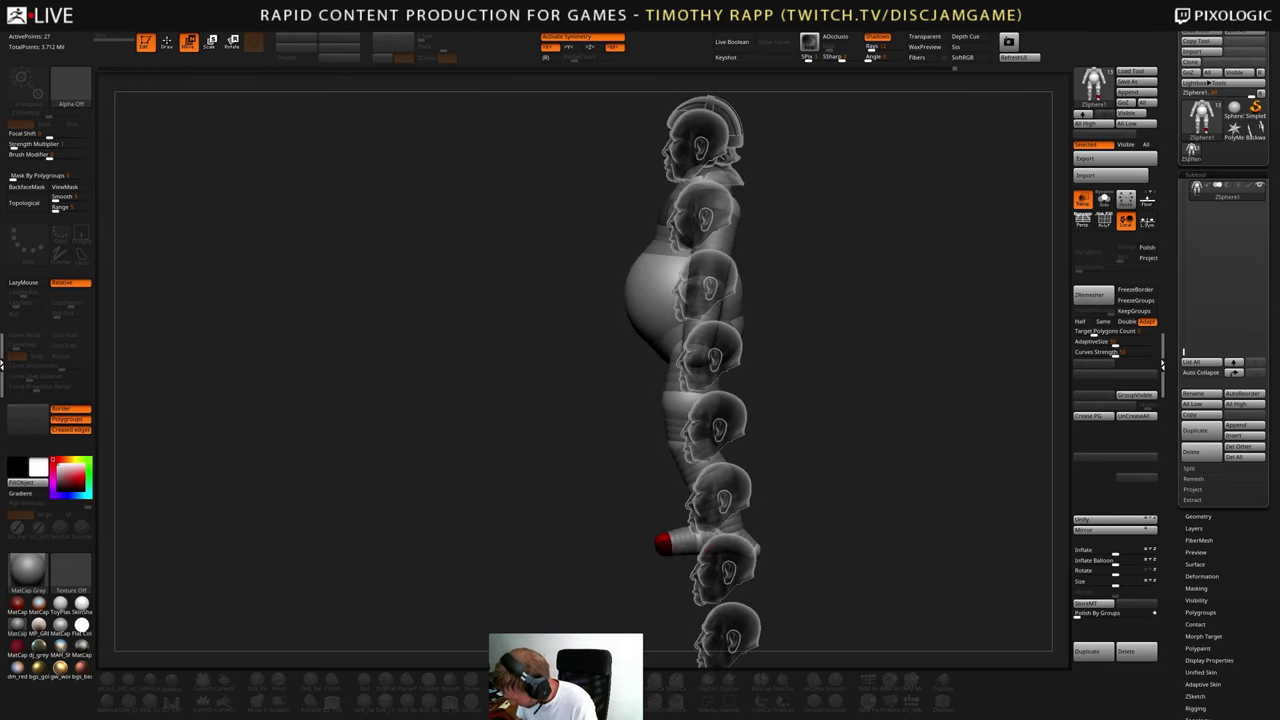
# - Slightly adjust the size of the large belly sphere, checking it from the side
pyautogui.moveTo(666, 543); pyautogui.dragTo(920, 518)
pyautogui.keyDown('shift'); pyautogui.moveTo(698, 450); pyautogui.dragTo(758, 450); pyautogui.keyUp('shift')
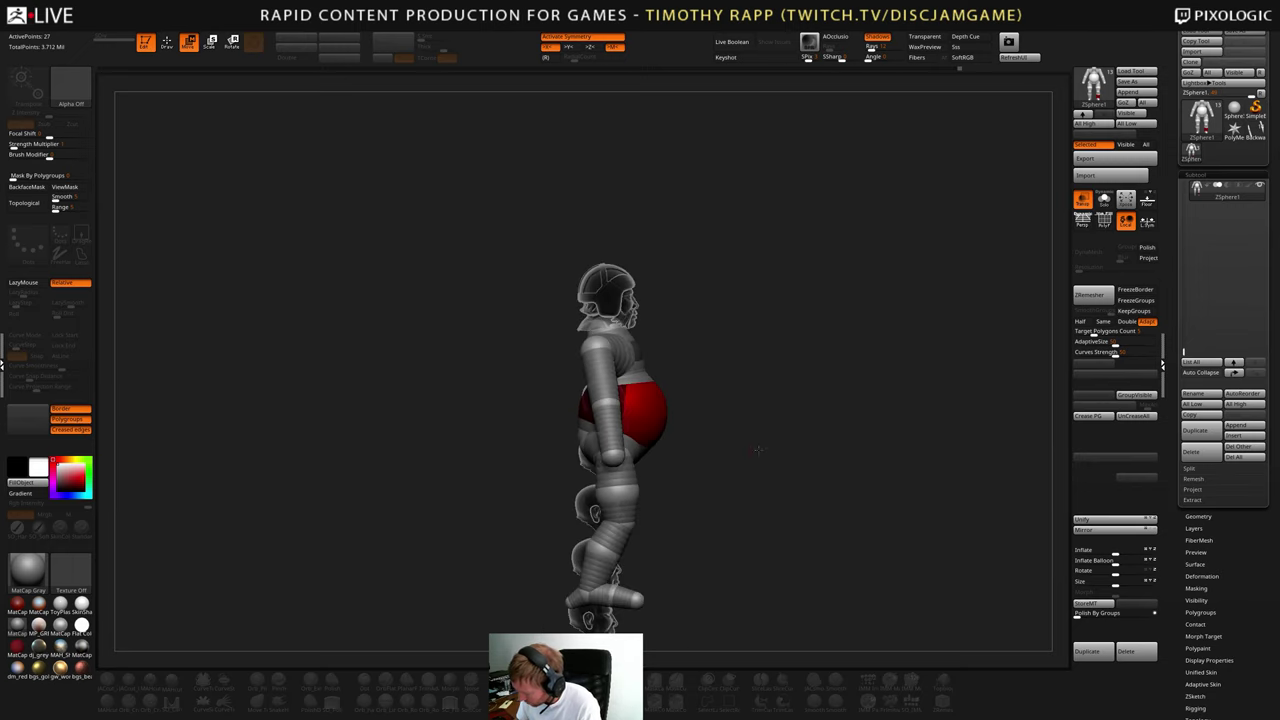
pyautogui.click(589, 438)
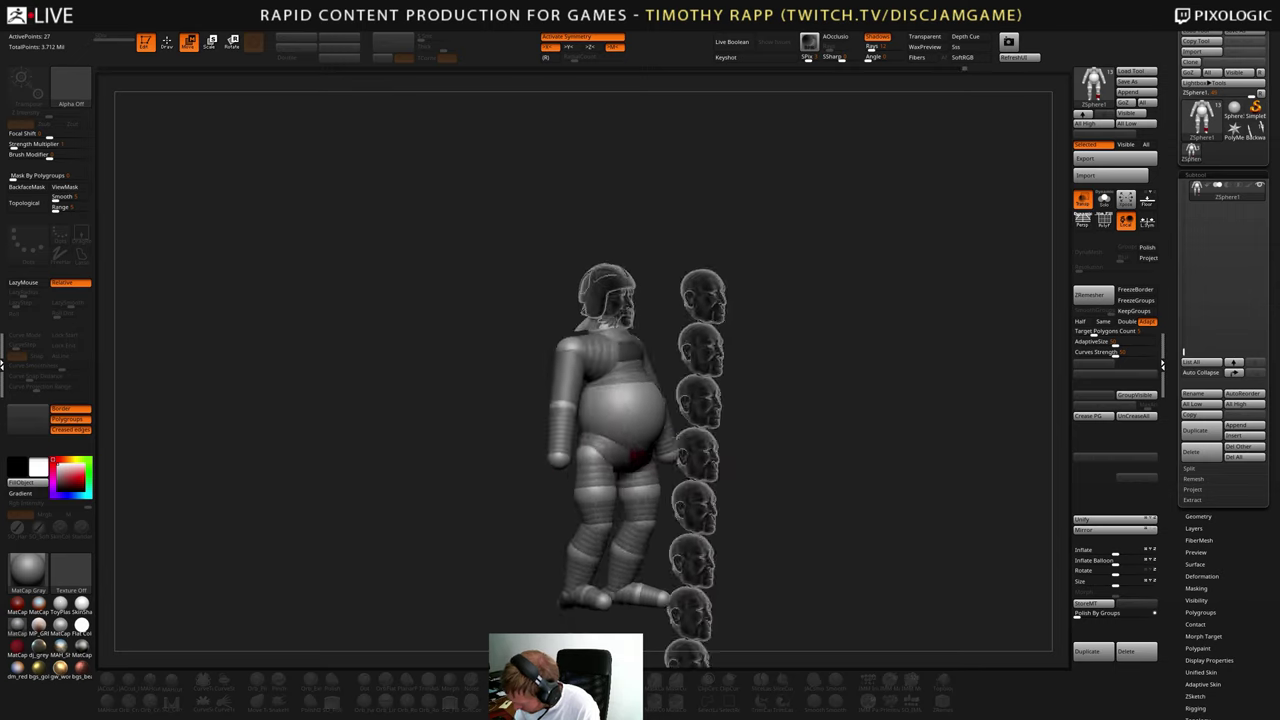
pyautogui.press('e')
pyautogui.moveTo(660, 409); pyautogui.dragTo(667, 413)
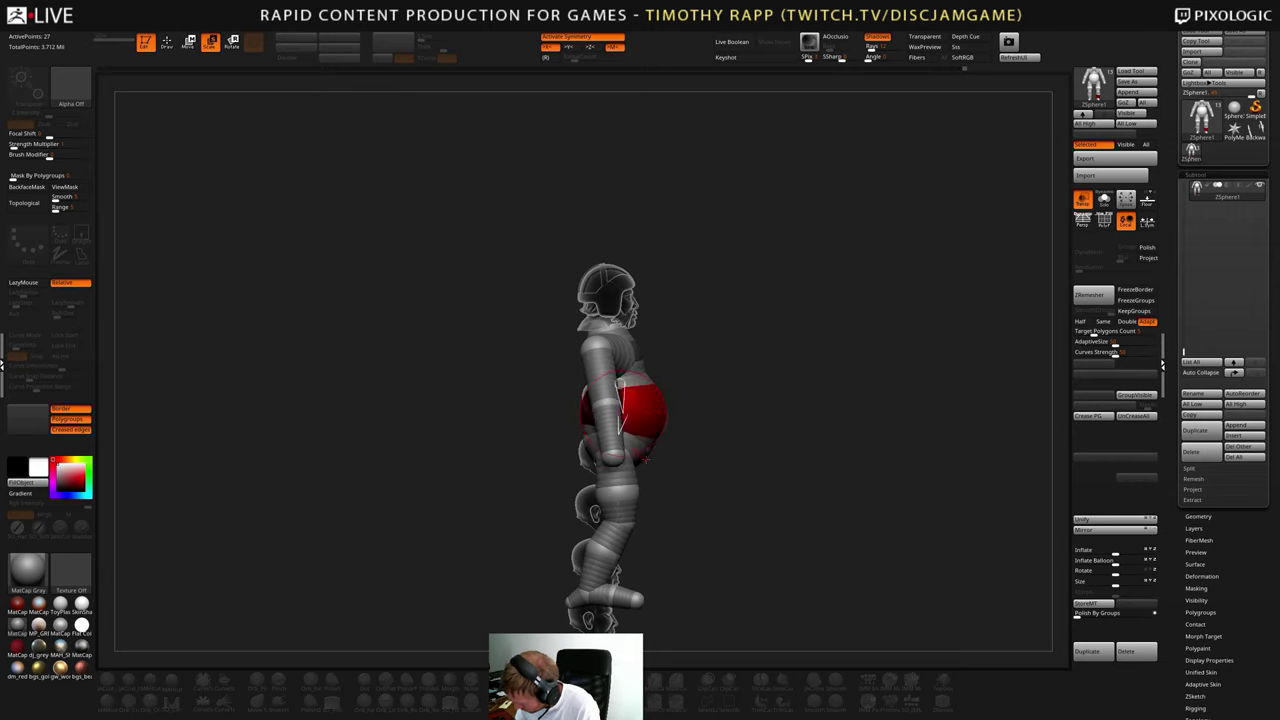
pyautogui.press('w')
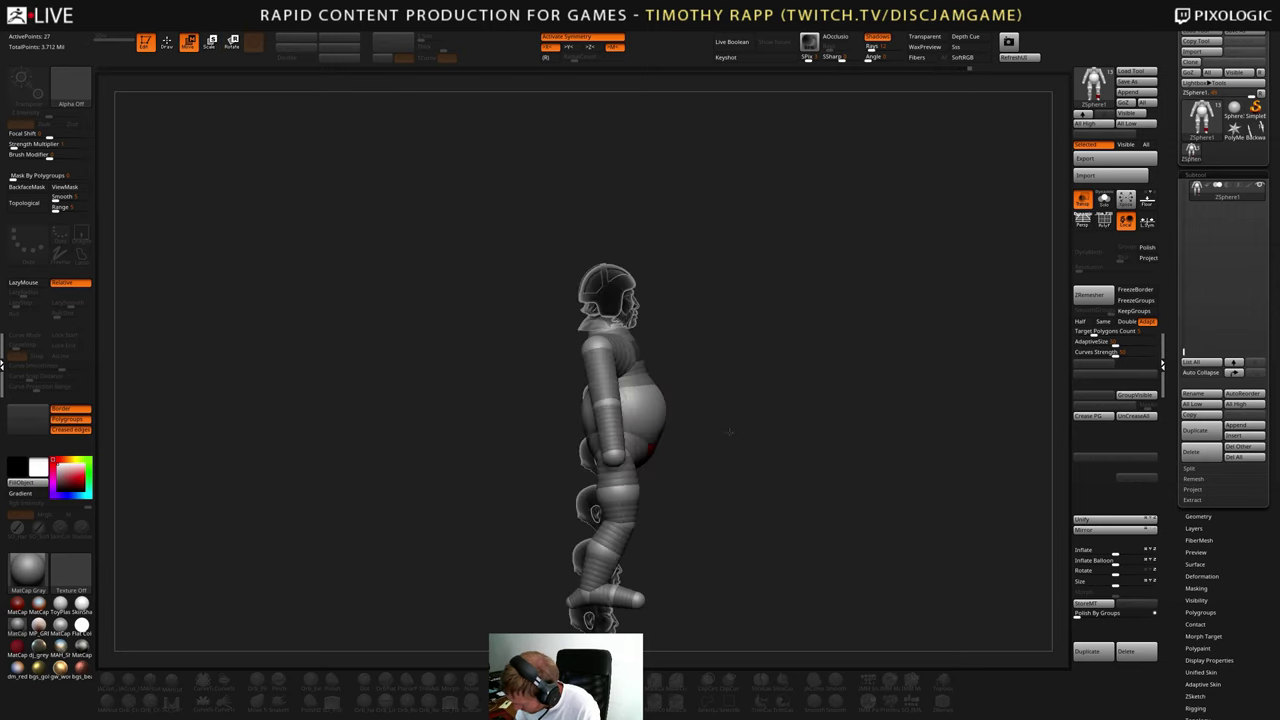
# - Move the thigh, calf and foot spheres in side view to straighten the lower legs and tilt the toes down
pyautogui.click(619, 489)
pyautogui.moveTo(735, 455); pyautogui.dragTo(676, 447)
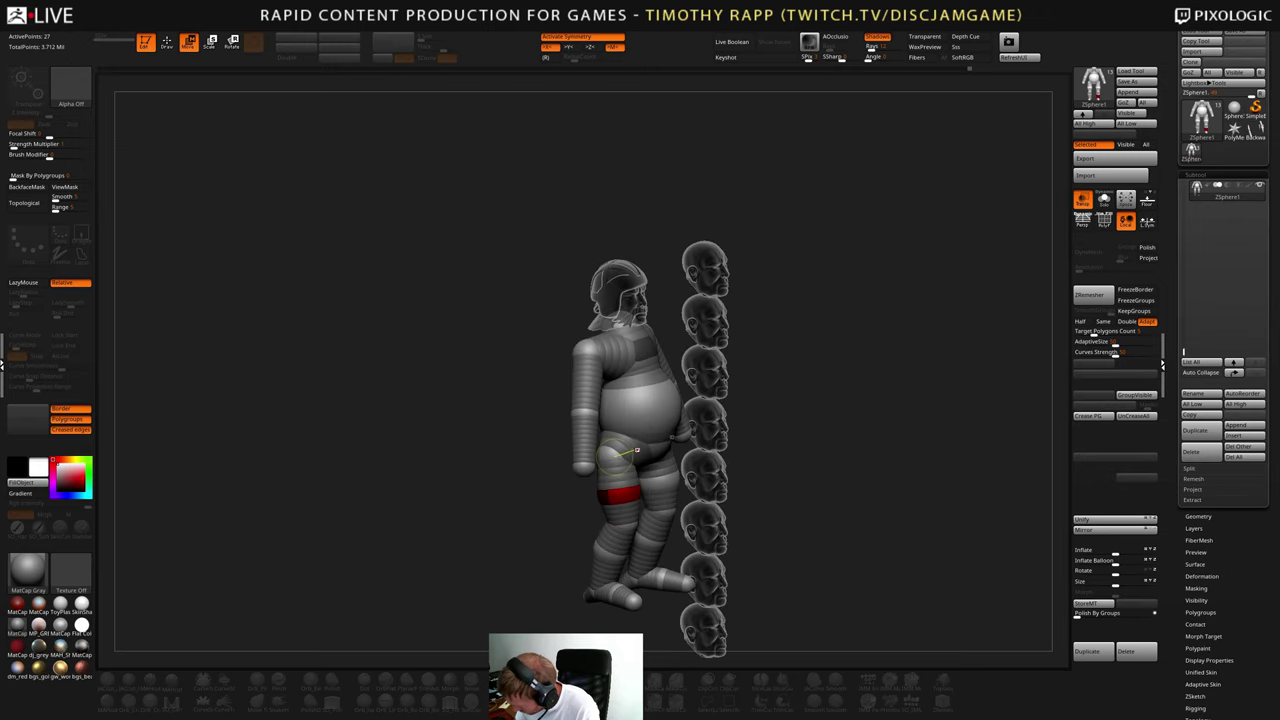
pyautogui.moveTo(640, 455); pyautogui.dragTo(684, 450, button='right')
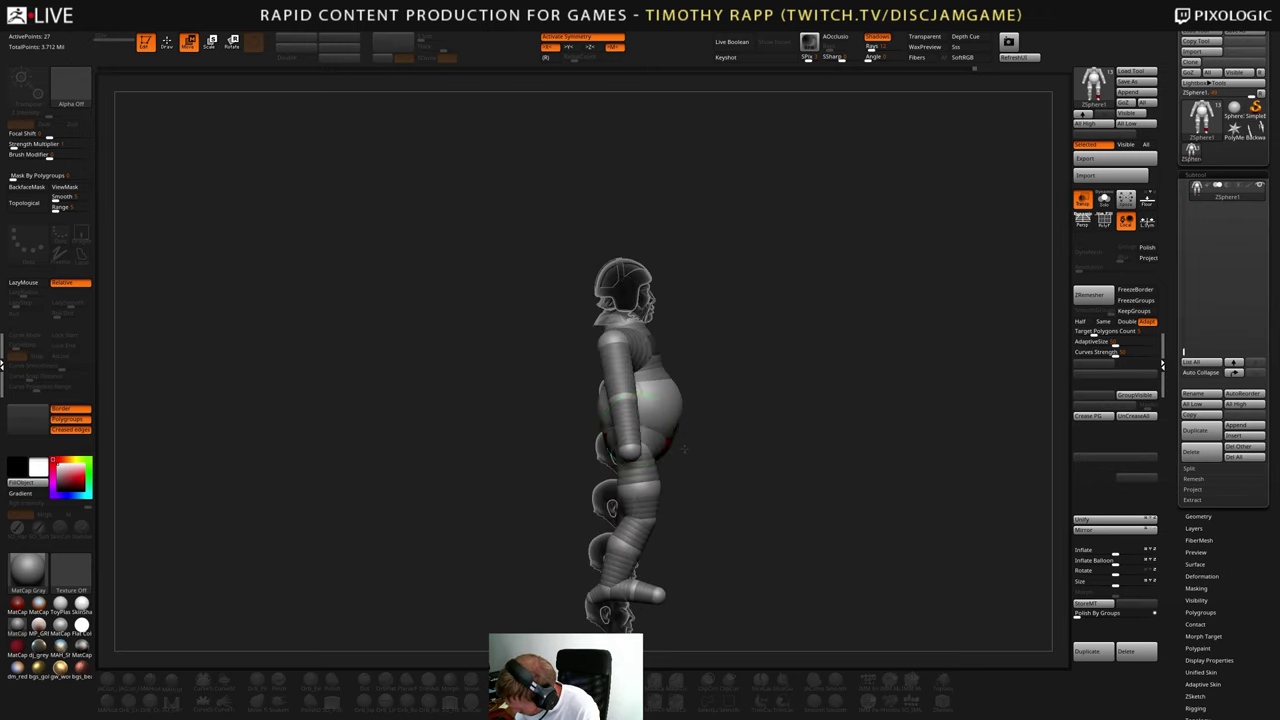
pyautogui.moveTo(636, 453); pyautogui.dragTo(646, 482)
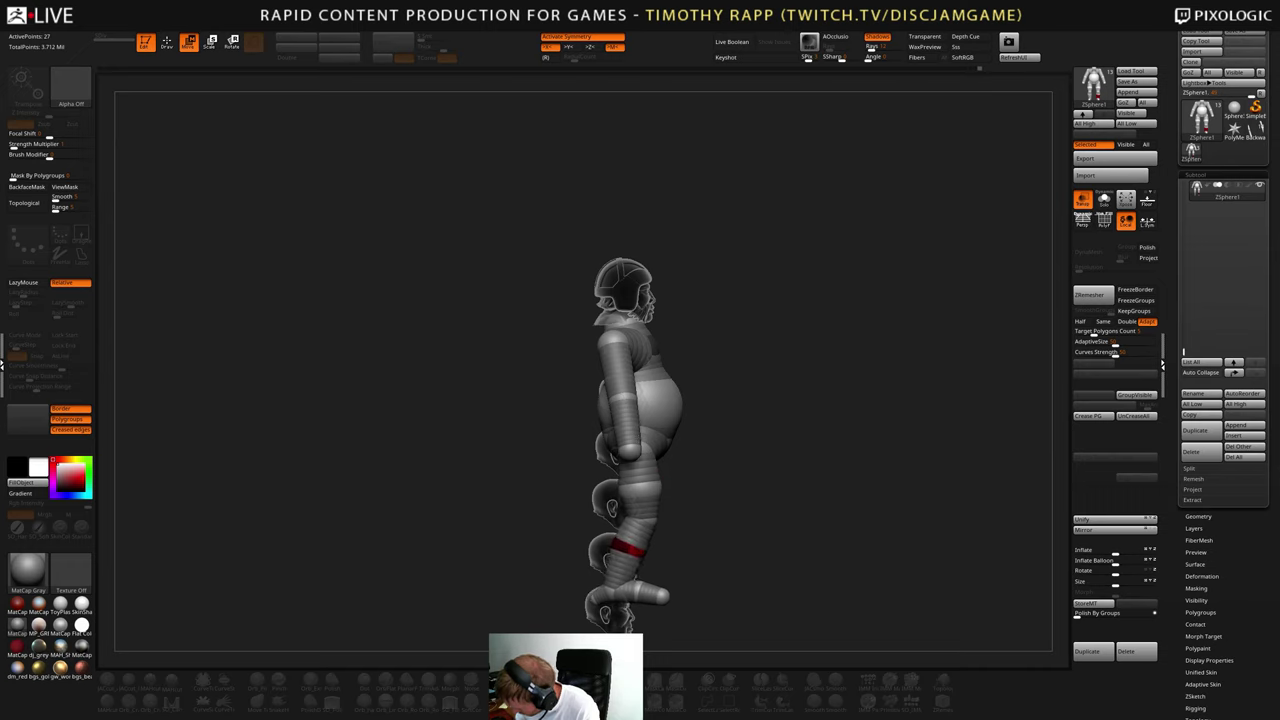
pyautogui.moveTo(628, 548); pyautogui.dragTo(636, 578)
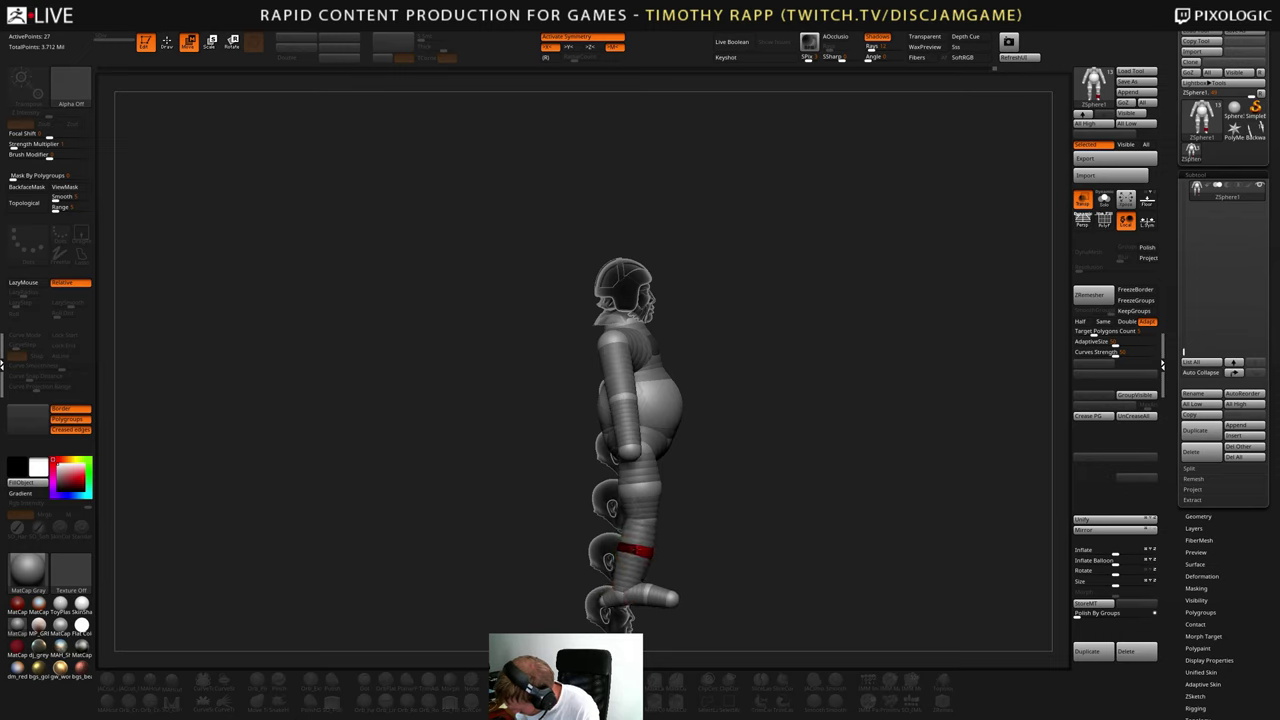
pyautogui.moveTo(656, 596); pyautogui.dragTo(668, 608)
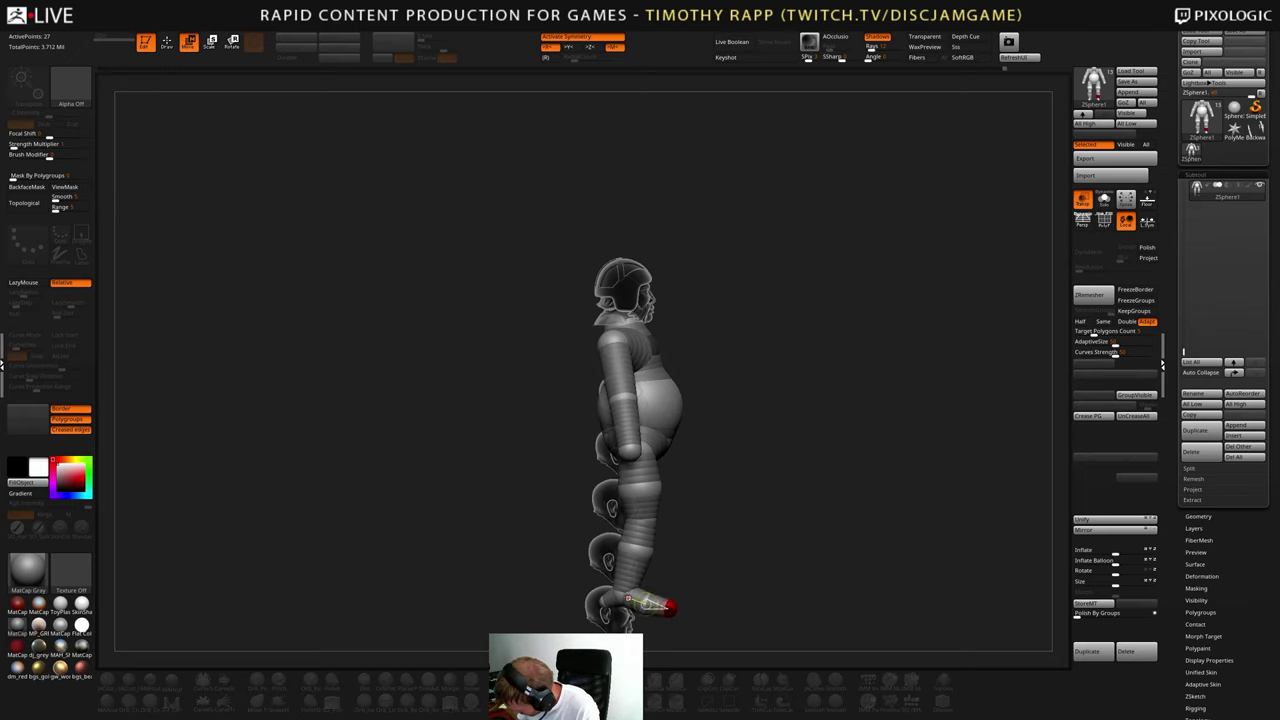
pyautogui.click(609, 601)
# - Try scaling the belly sphere from the front and undo the change
pyautogui.keyDown('shift'); pyautogui.moveTo(945, 555); pyautogui.dragTo(806, 538); pyautogui.keyUp('shift')
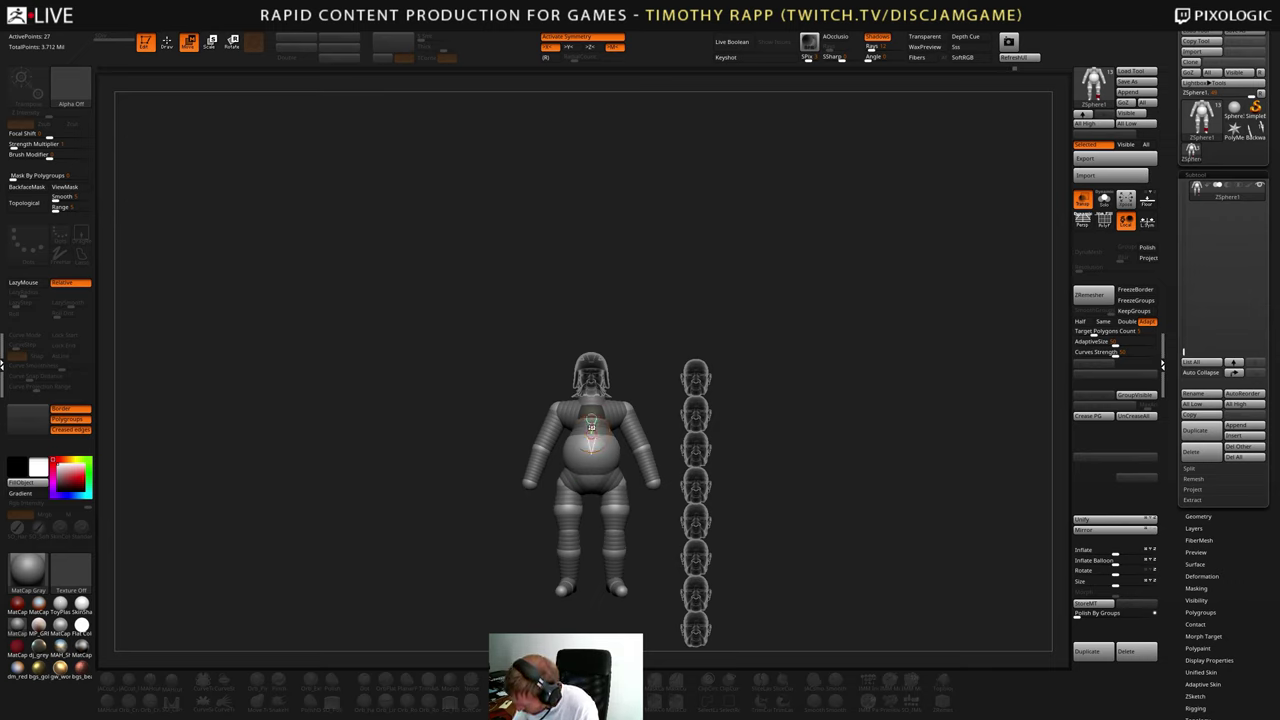
pyautogui.press('e')
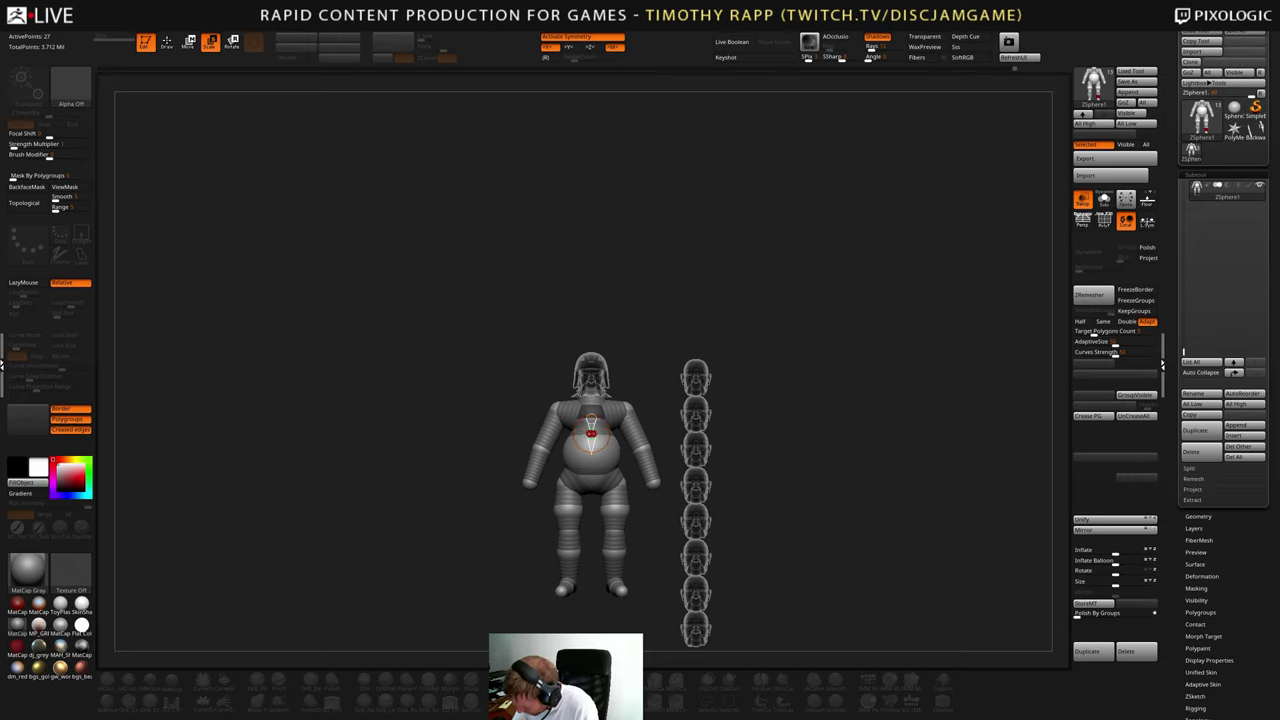
pyautogui.keyDown('ctrl'); pyautogui.moveTo(681, 408); pyautogui.dragTo(690, 488, button='right'); pyautogui.keyUp('ctrl')
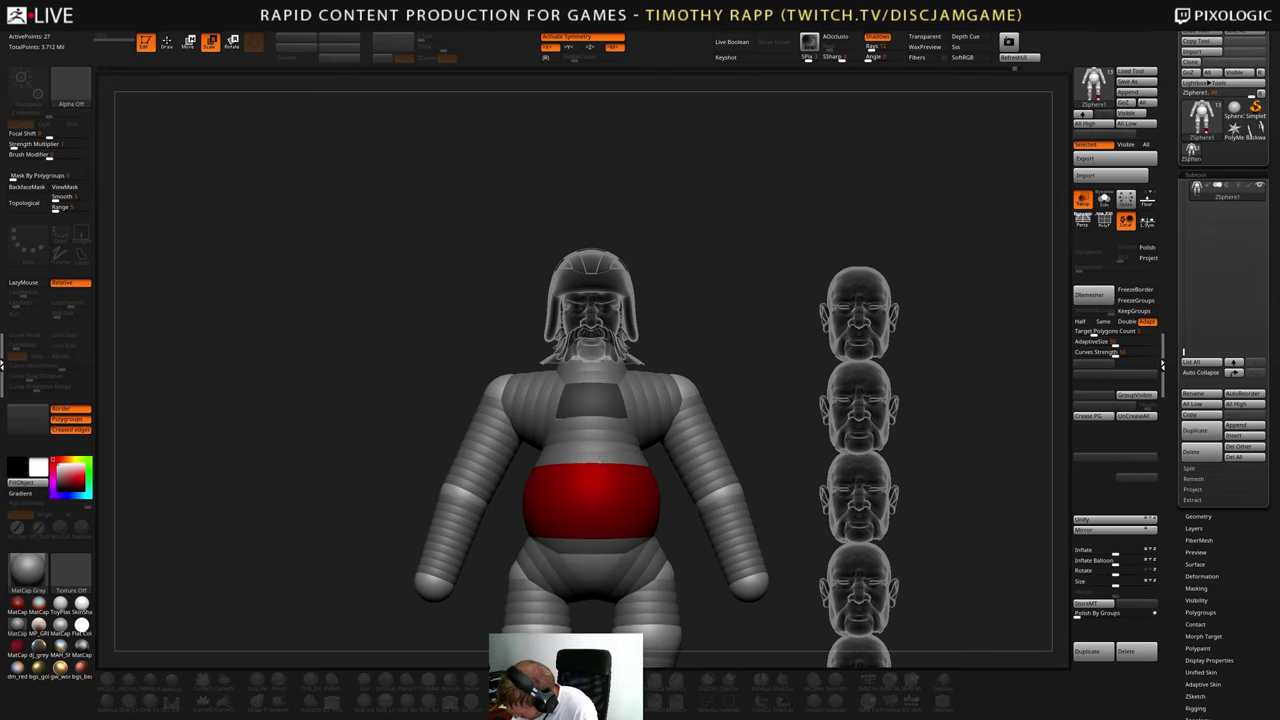
pyautogui.keyDown('ctrl'); pyautogui.moveTo(595, 500); pyautogui.dragTo(789, 479, button='right'); pyautogui.keyUp('ctrl')
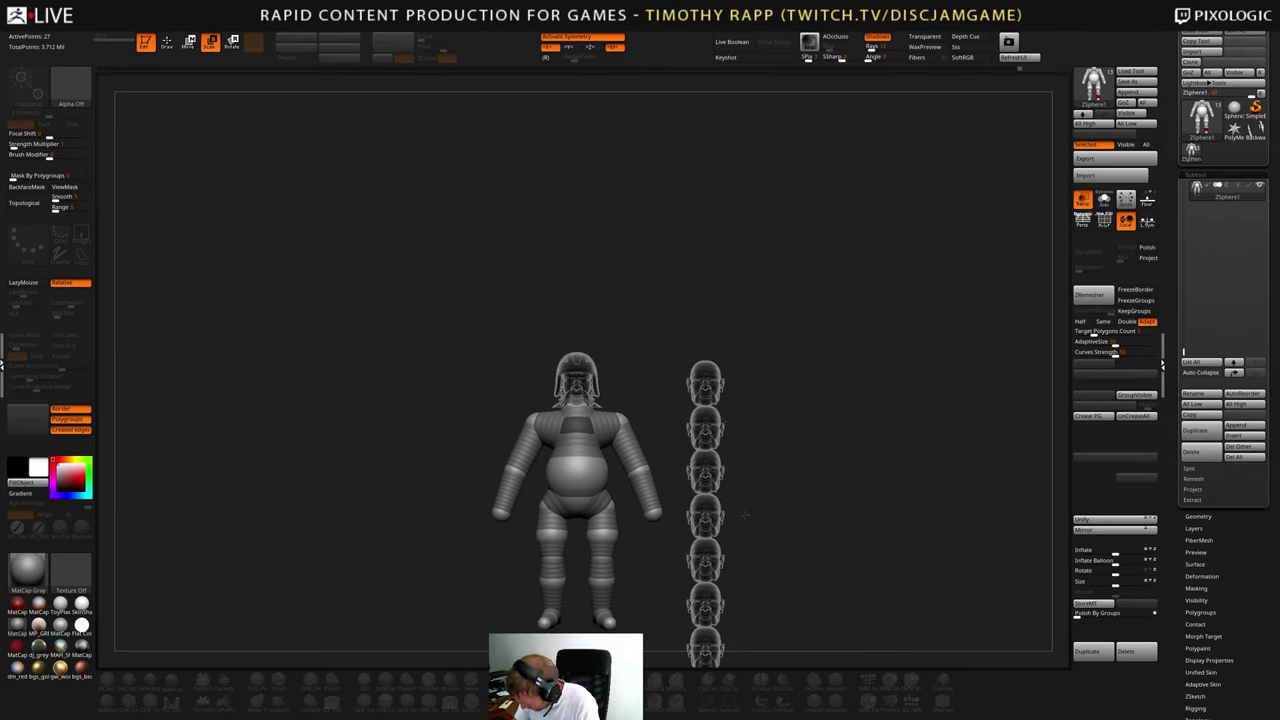
pyautogui.keyDown('alt'); pyautogui.moveTo(752, 530); pyautogui.dragTo(740, 522, button='right'); pyautogui.keyUp('alt')
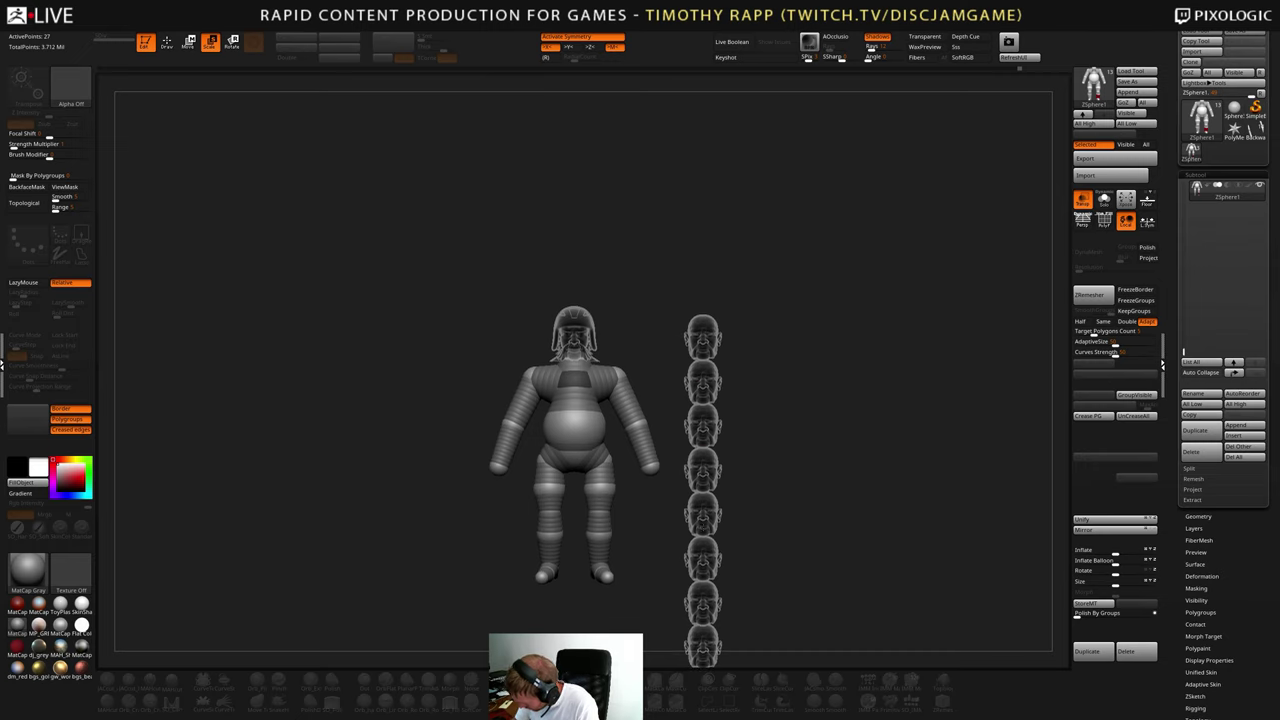
pyautogui.hotkey('ctrl', 'z')
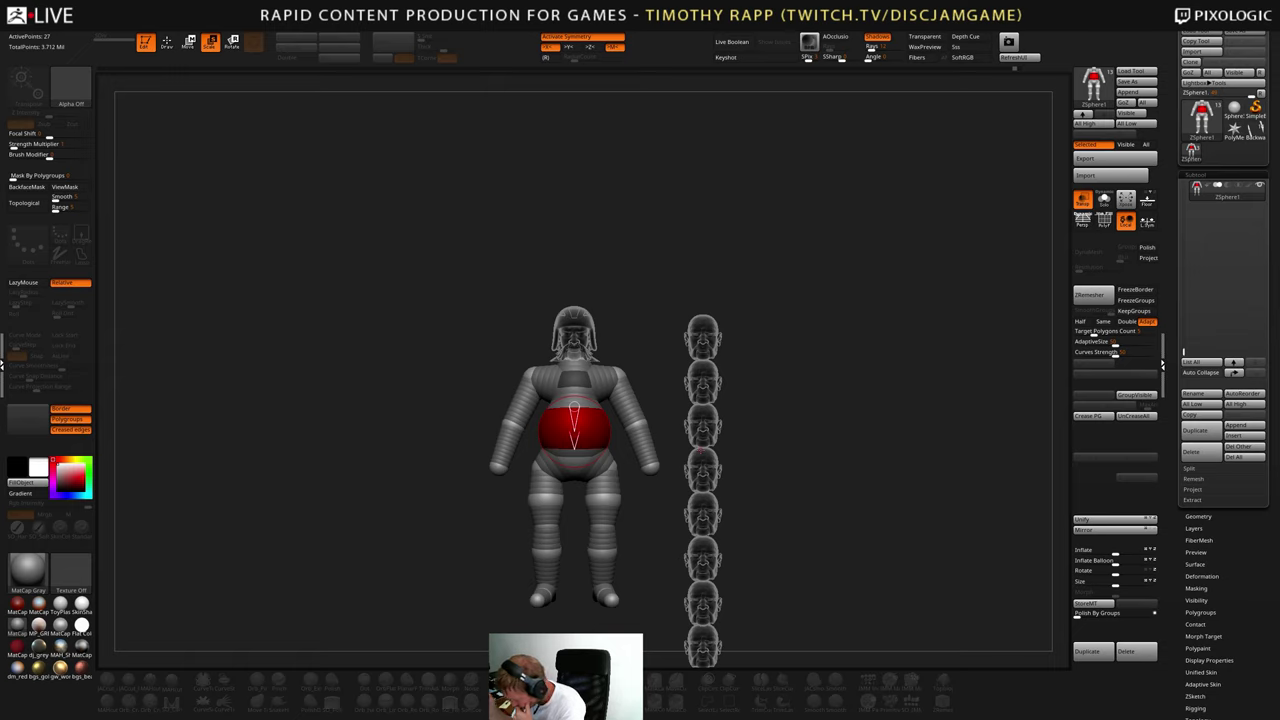
# - Move the belly and hip spheres slightly backward in side view to centre the torso over the legs
pyautogui.moveTo(826, 556); pyautogui.dragTo(805, 508)
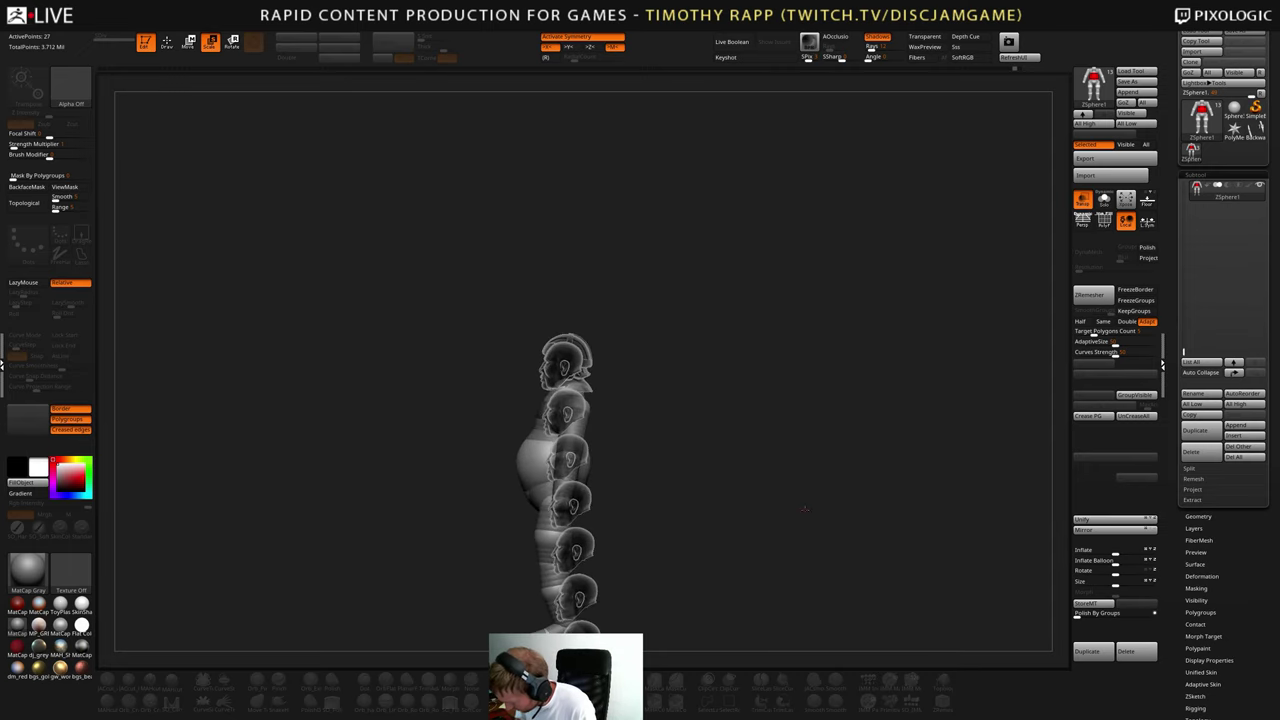
pyautogui.press('w')
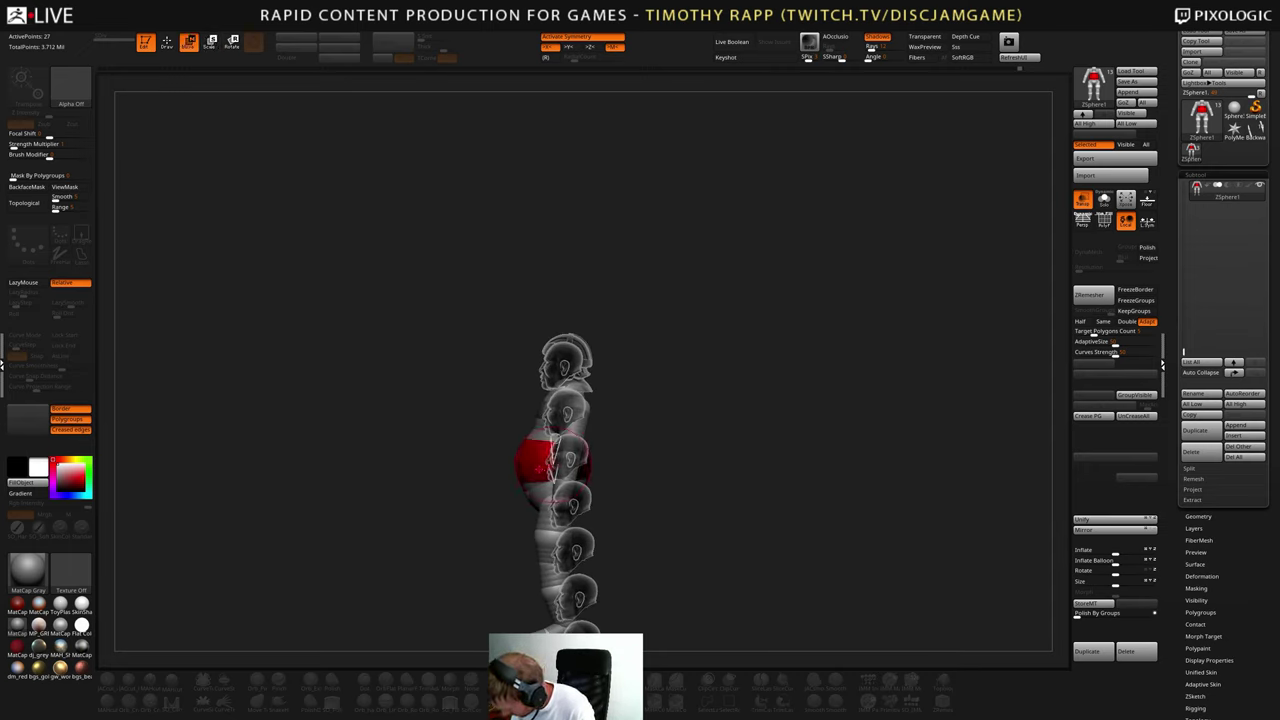
pyautogui.moveTo(538, 467); pyautogui.dragTo(546, 467)
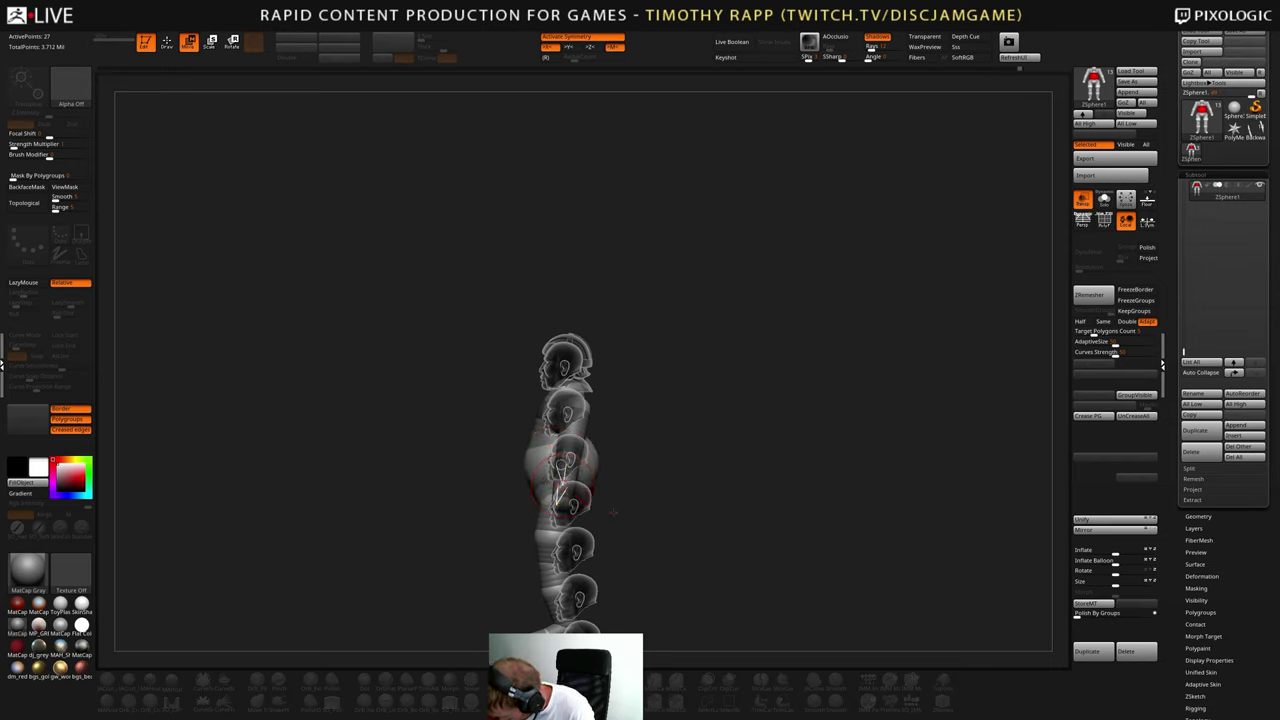
pyautogui.moveTo(549, 538); pyautogui.dragTo(553, 537)
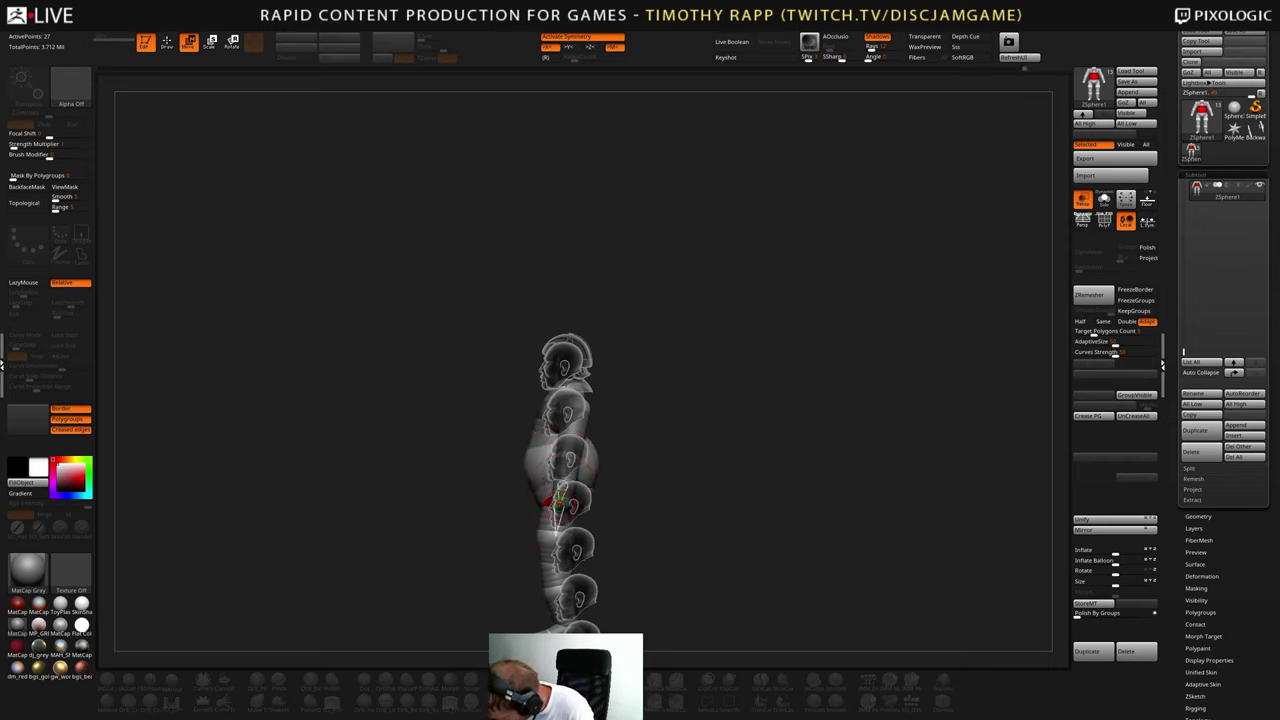
pyautogui.keyDown('alt'); pyautogui.moveTo(637, 526); pyautogui.dragTo(635, 466); pyautogui.keyUp('alt')
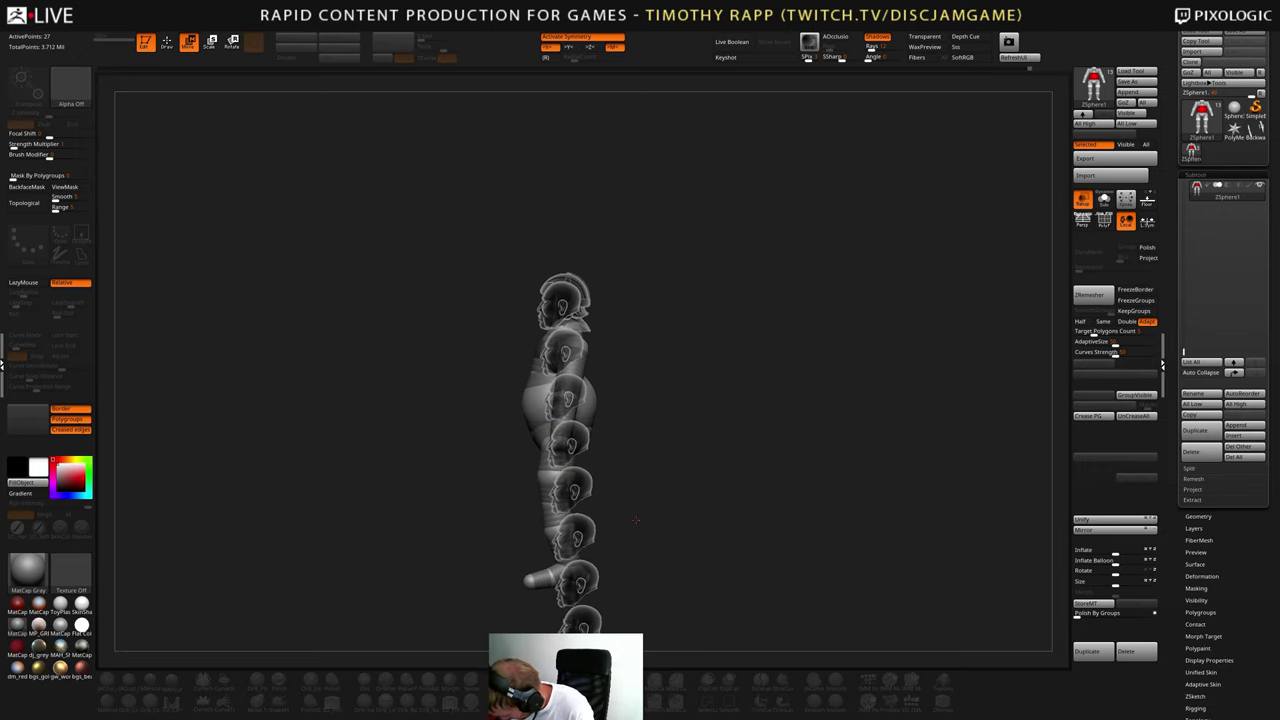
pyautogui.moveTo(617, 533); pyautogui.dragTo(700, 478)
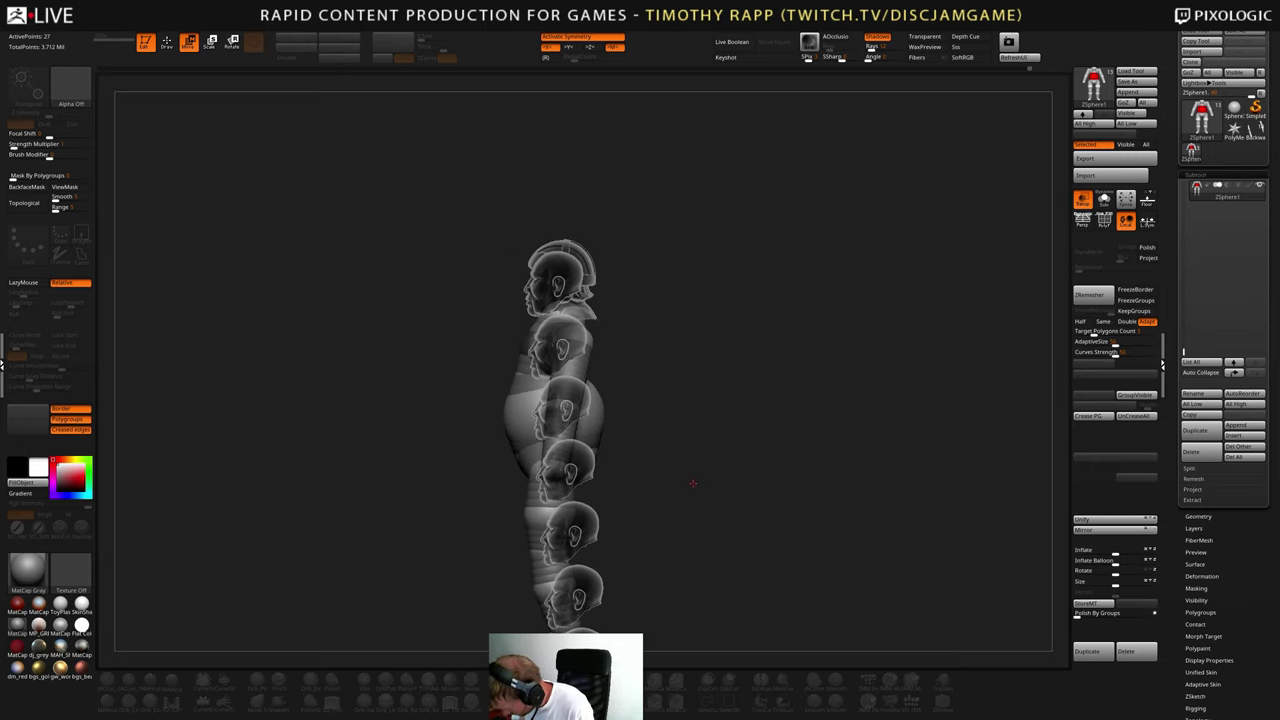
# - Make the bust the active subtool, unhide all of its geometry and check it from front and side
pyautogui.moveTo(692, 481); pyautogui.dragTo(473, 371)
pyautogui.keyDown('alt'); pyautogui.click(474, 367); pyautogui.keyUp('alt')
pyautogui.hotkey('shift', 'f')
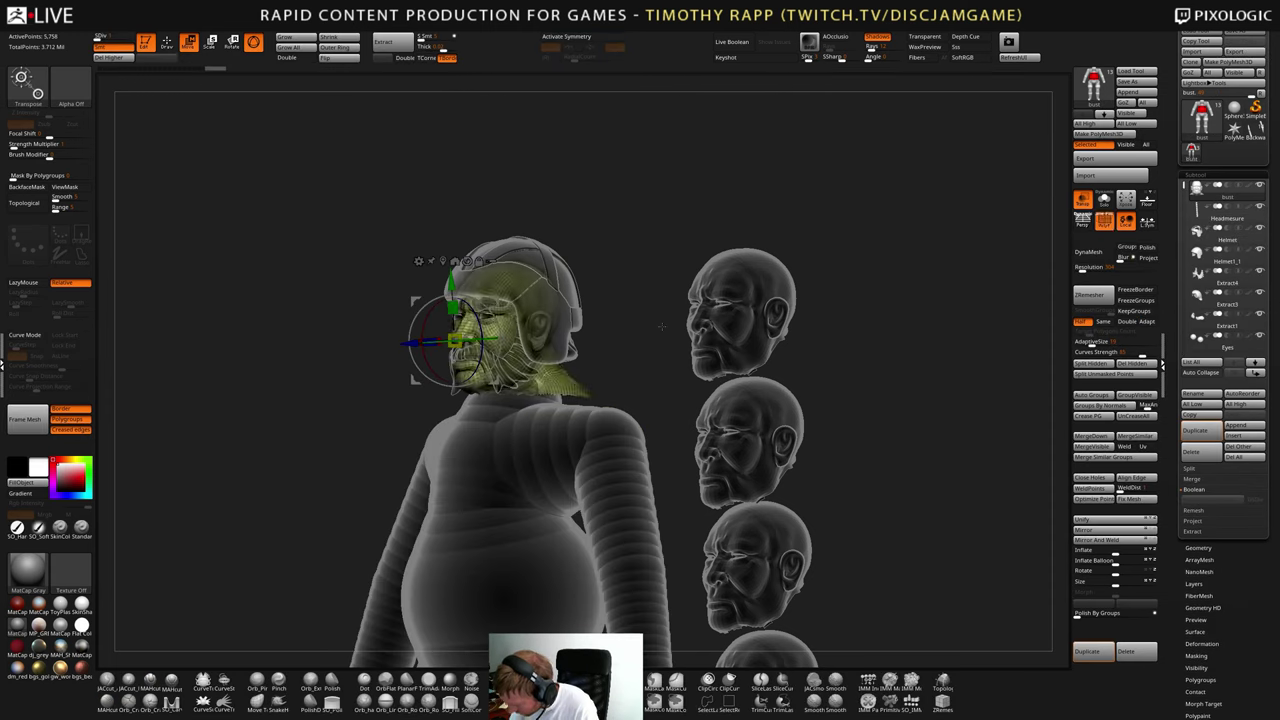
pyautogui.hotkey('shift', 'f')
pyautogui.keyDown('ctrl'); pyautogui.keyDown('shift'); pyautogui.click(633, 389); pyautogui.keyUp('shift'); pyautogui.keyUp('ctrl')
pyautogui.moveTo(633, 389); pyautogui.dragTo(688, 354)
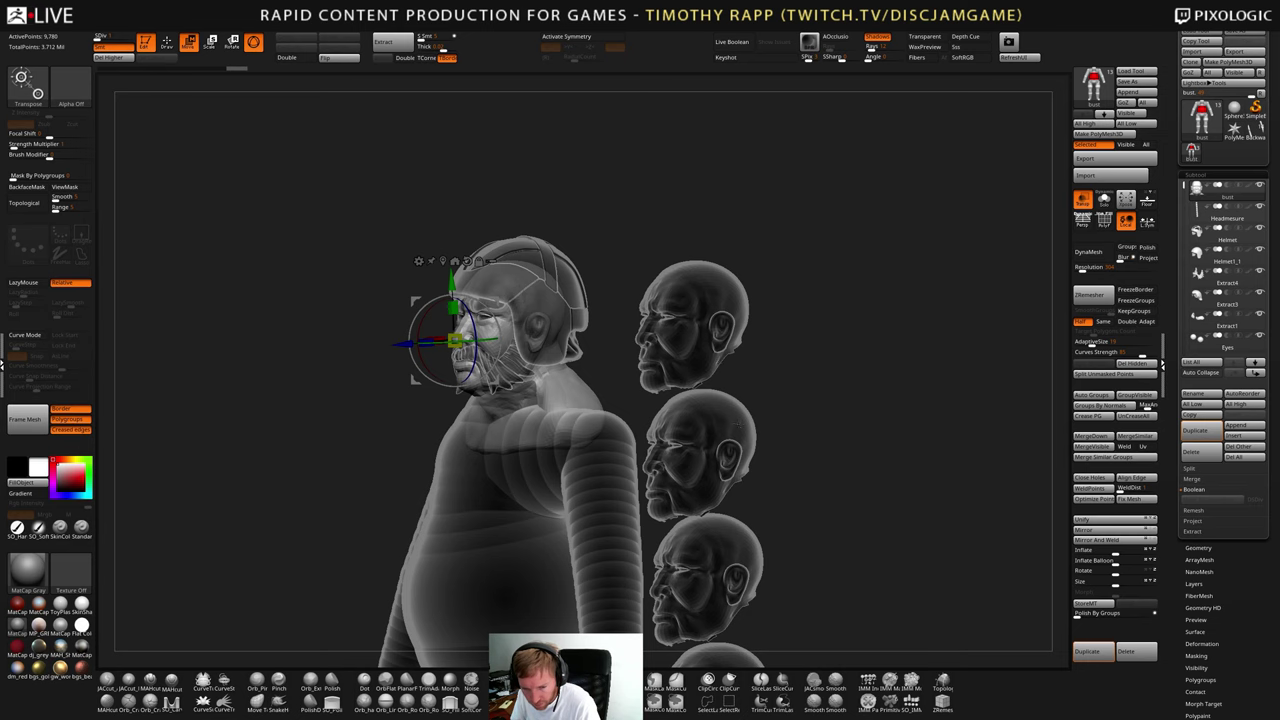
pyautogui.keyDown('shift'); pyautogui.moveTo(738, 425); pyautogui.dragTo(782, 426); pyautogui.keyUp('shift')
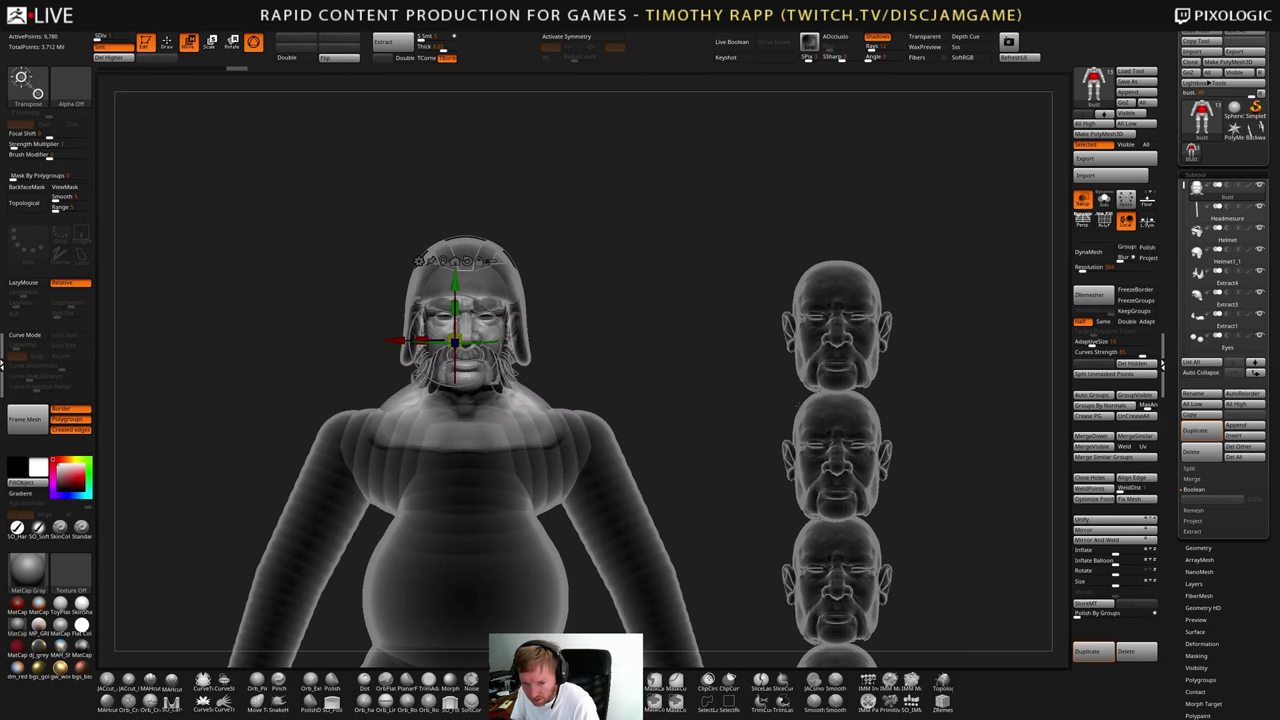
pyautogui.keyDown('shift'); pyautogui.moveTo(727, 448); pyautogui.dragTo(752, 432); pyautogui.keyUp('shift')
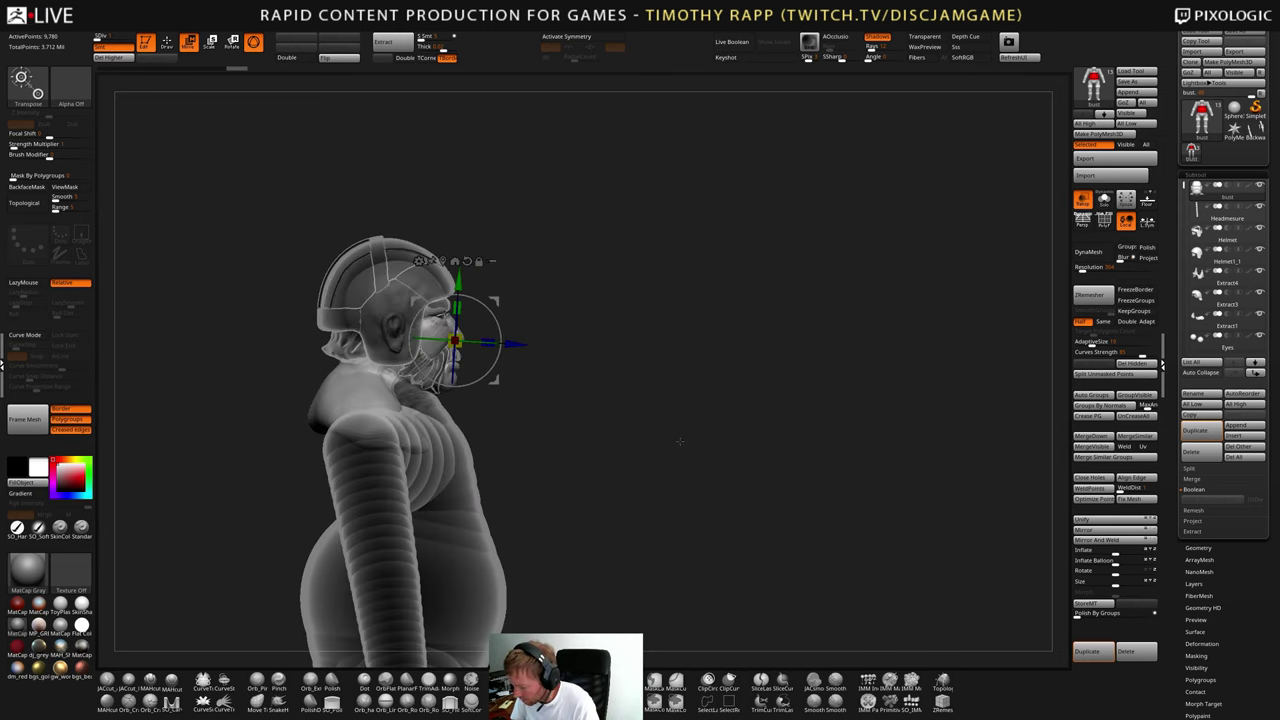
# - Try pulling the chin area of the bust down with the Move Elastic brush and undo the stroke
pyautogui.press('q')
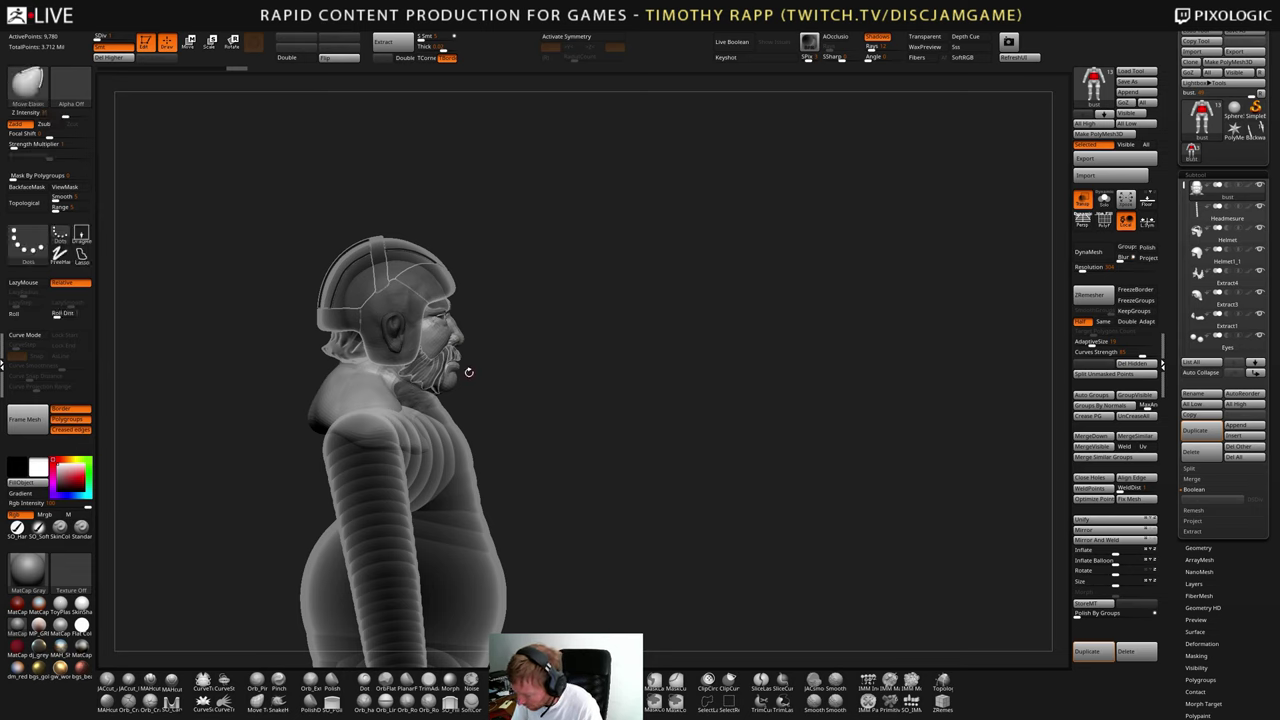
pyautogui.press('s')
pyautogui.moveTo(495, 387); pyautogui.dragTo(508, 388)
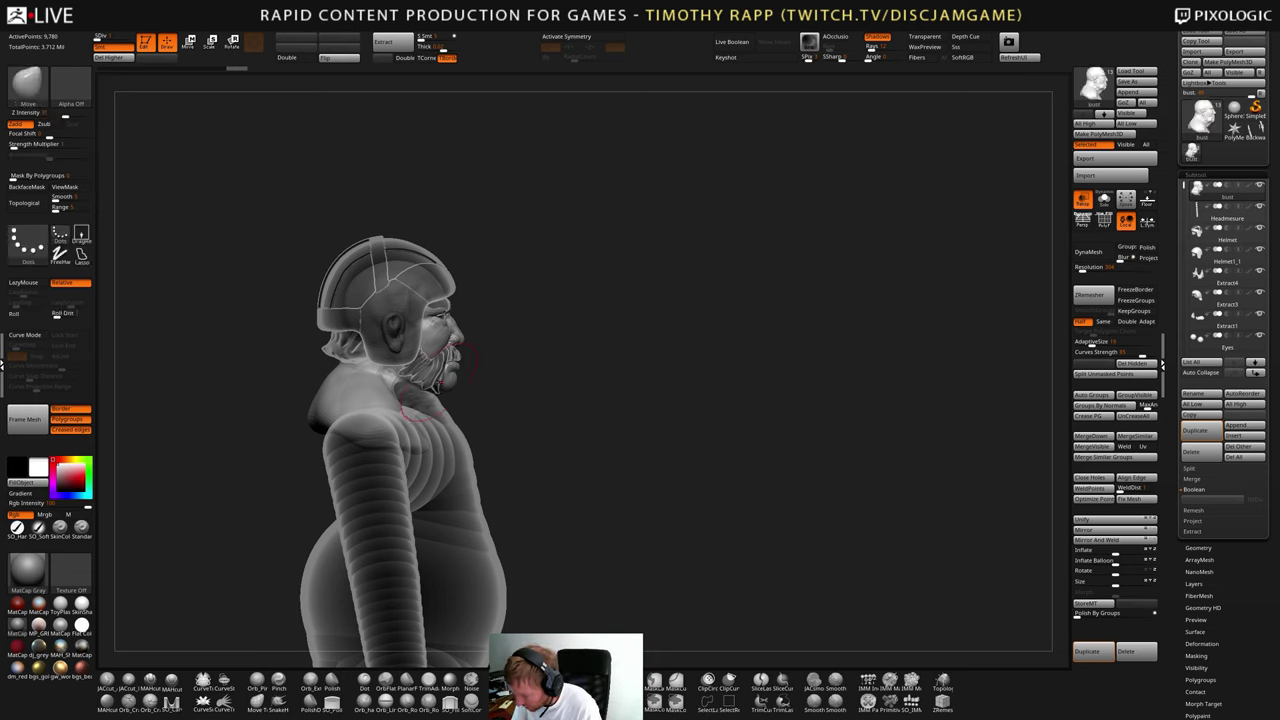
pyautogui.press('b')
pyautogui.press('m')
pyautogui.press('e')
pyautogui.press('s')
pyautogui.moveTo(493, 397); pyautogui.dragTo(508, 398)
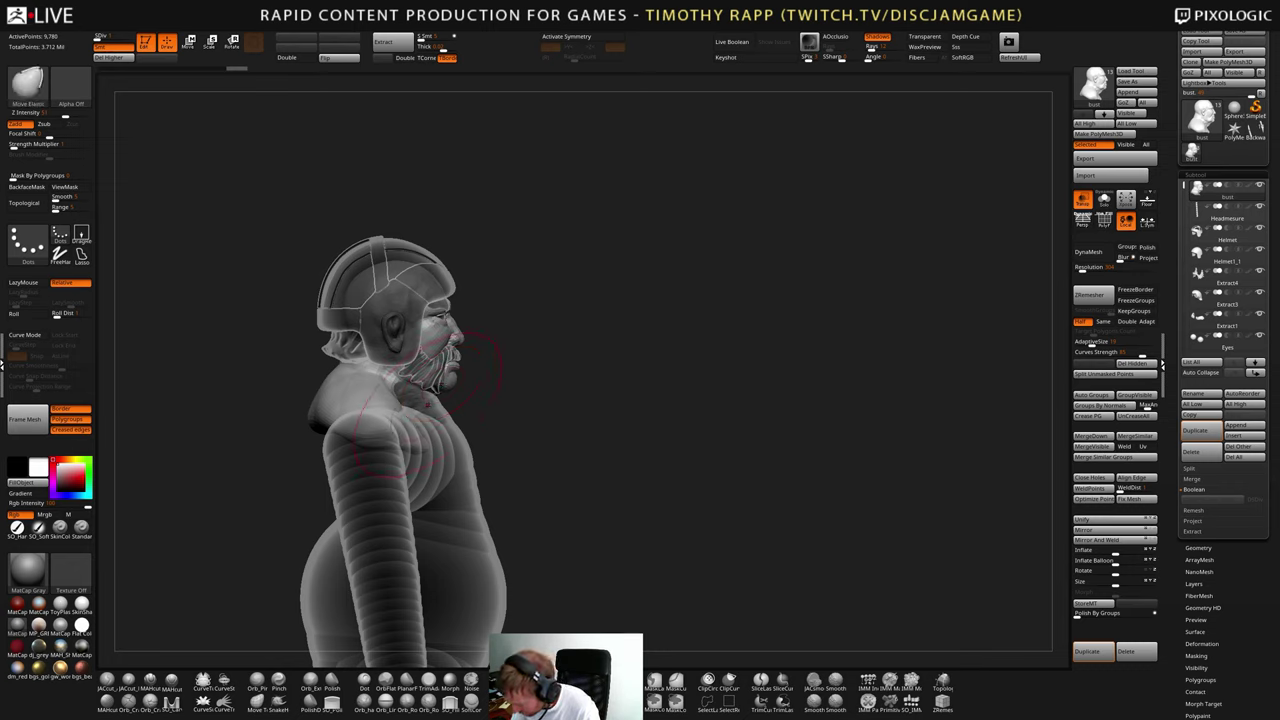
pyautogui.moveTo(446, 371)
pyautogui.mouseDown()
pyautogui.moveTo(436, 390)
pyautogui.moveTo(449, 390)
pyautogui.mouseUp()
pyautogui.hotkey('ctrl', 'z')
# - Switch to the Move brush, resize it, isolate the bust and pull the jaw and throat area
pyautogui.press('b')
pyautogui.press('m')
pyautogui.press('v')
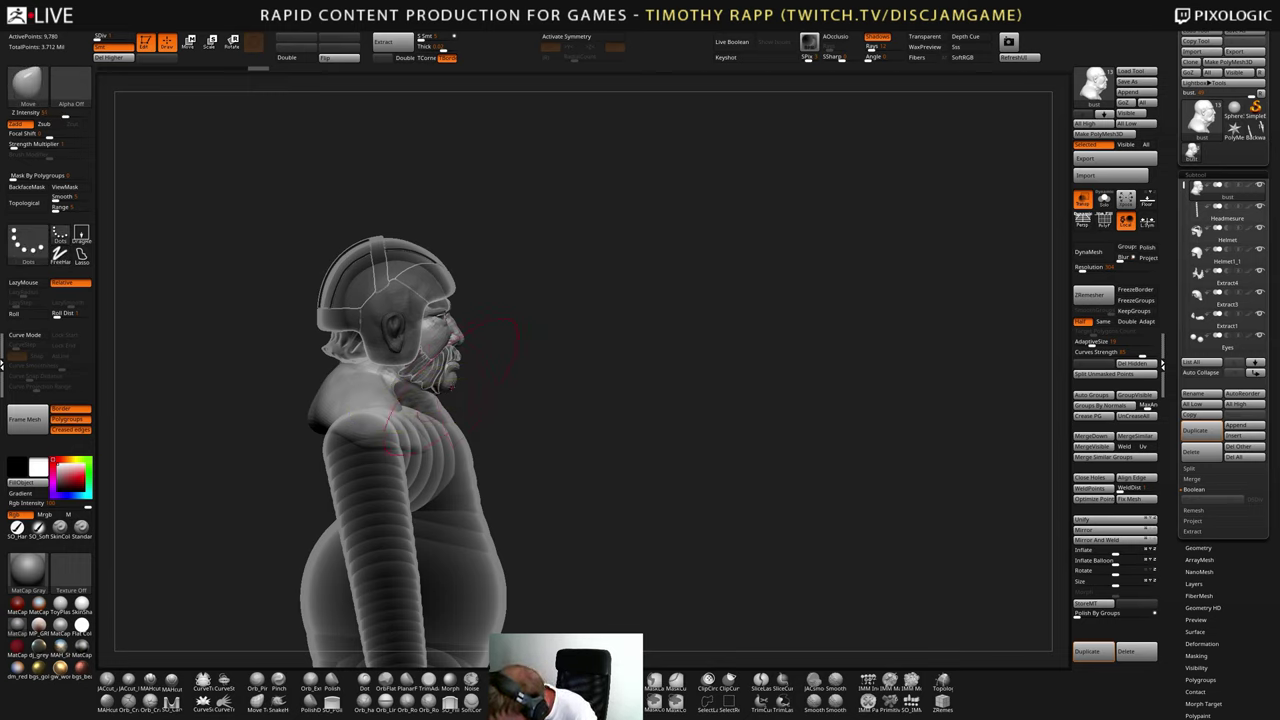
pyautogui.hotkey('alt', 's')
pyautogui.press('s')
pyautogui.moveTo(462, 391)
pyautogui.mouseDown()
pyautogui.moveTo(430, 385)
pyautogui.moveTo(430, 406)
pyautogui.moveTo(436, 386)
pyautogui.moveTo(454, 389)
pyautogui.moveTo(425, 391)
pyautogui.mouseUp()
pyautogui.moveTo(463, 410); pyautogui.dragTo(464, 416)
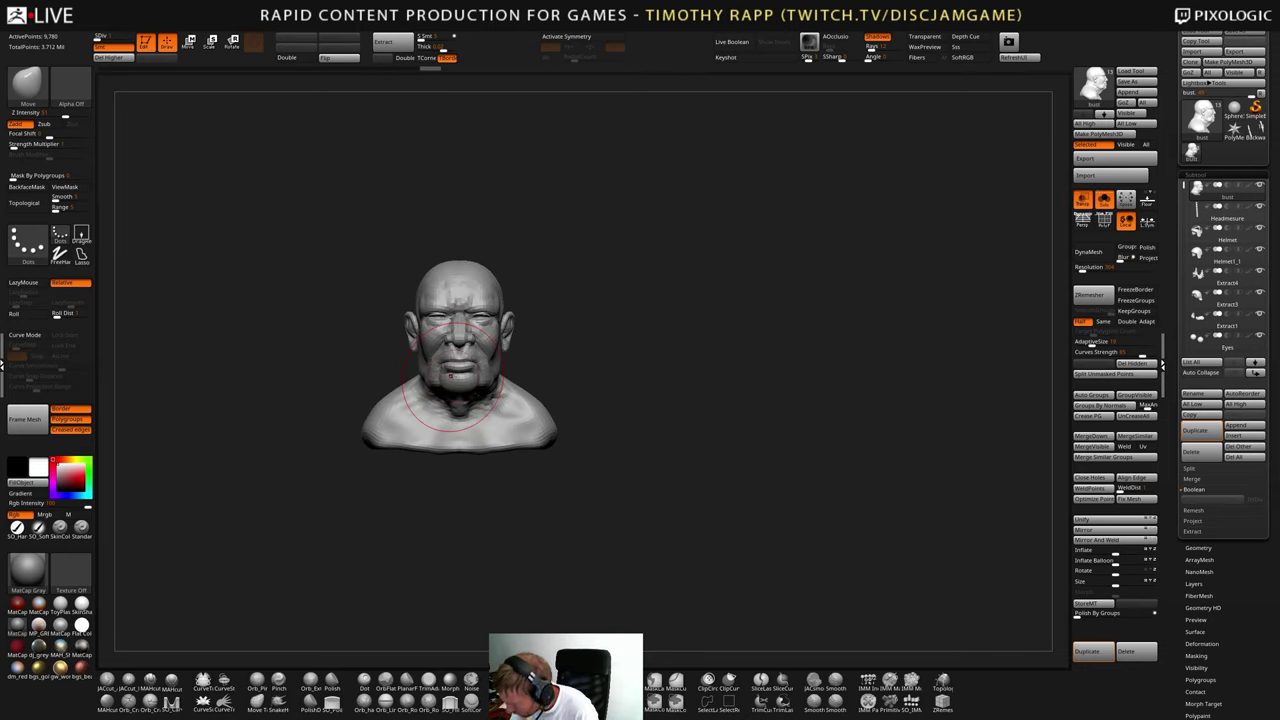
# - Step through the bust's undo history to the state before the last Move strokes
pyautogui.press('ctrl')
pyautogui.moveTo(565, 400); pyautogui.dragTo(606, 386, button='right')
pyautogui.press('d')
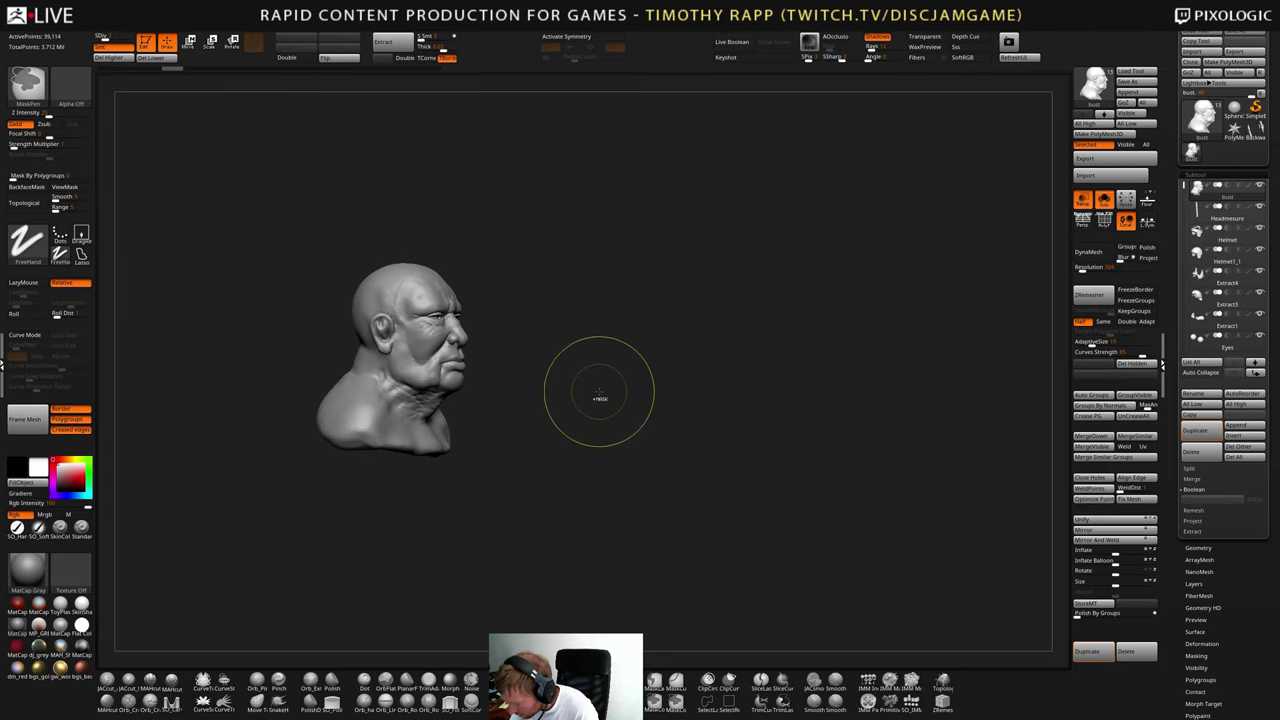
pyautogui.hotkey('ctrl', 'shift', 'z')
pyautogui.hotkey('ctrl', 'shift', 'z')
pyautogui.hotkey('ctrl', 'shift', 'z')
pyautogui.moveTo(596, 397); pyautogui.dragTo(607, 399)
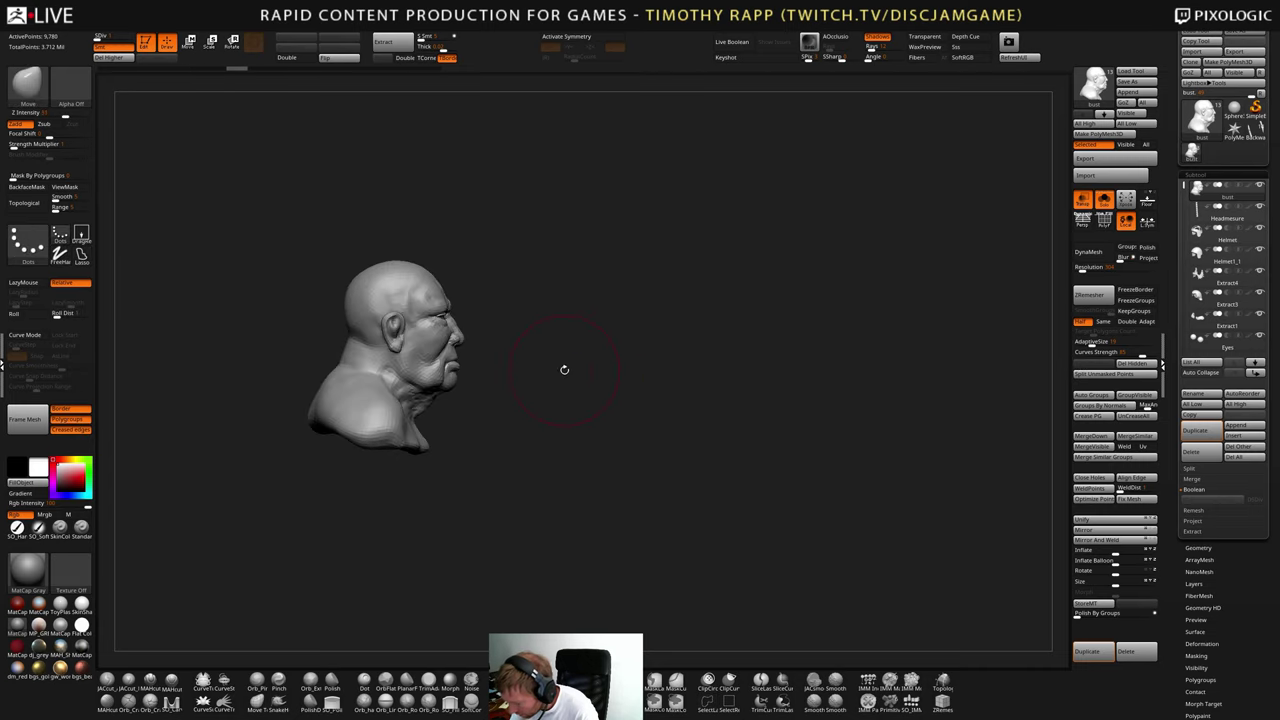
# - Turn on symmetry and reshape the bust's jaw and throat with the Move brush, working from several angles
pyautogui.press('x')
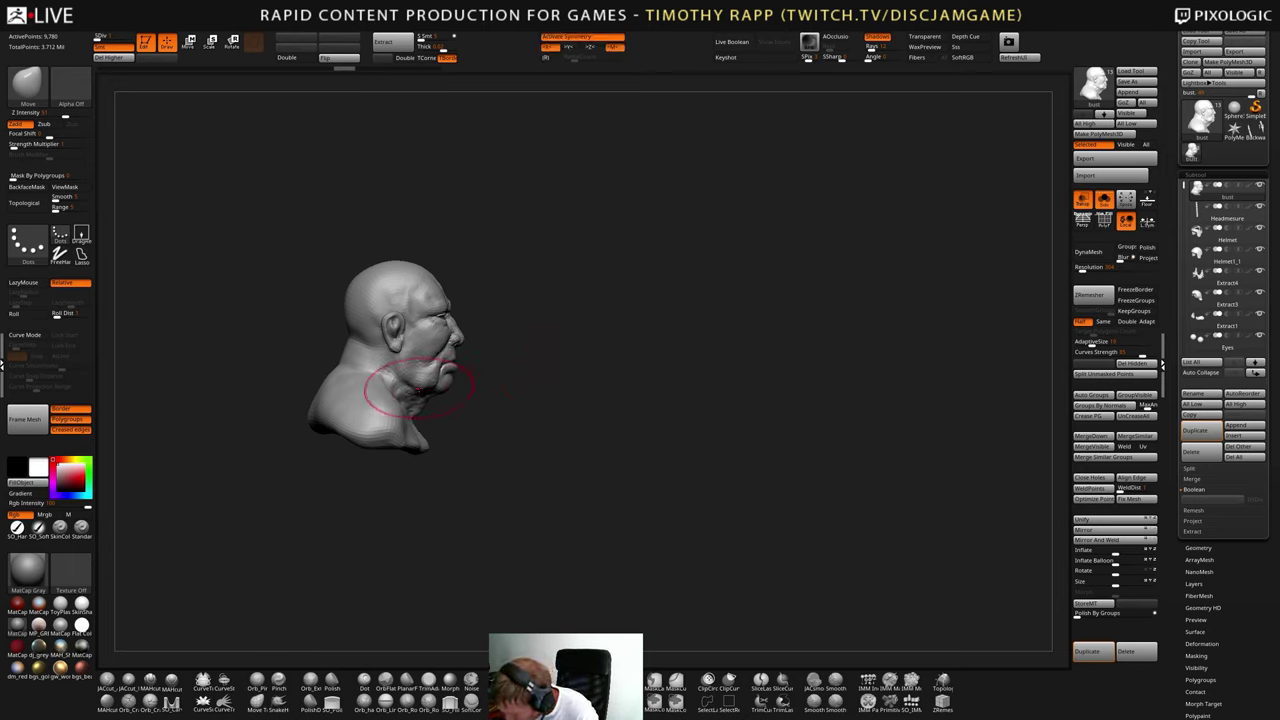
pyautogui.moveTo(419, 389); pyautogui.dragTo(412, 386)
pyautogui.moveTo(550, 402)
pyautogui.mouseDown()
pyautogui.moveTo(380, 408)
pyautogui.moveTo(432, 402)
pyautogui.mouseUp()
pyautogui.moveTo(335, 396); pyautogui.dragTo(524, 395)
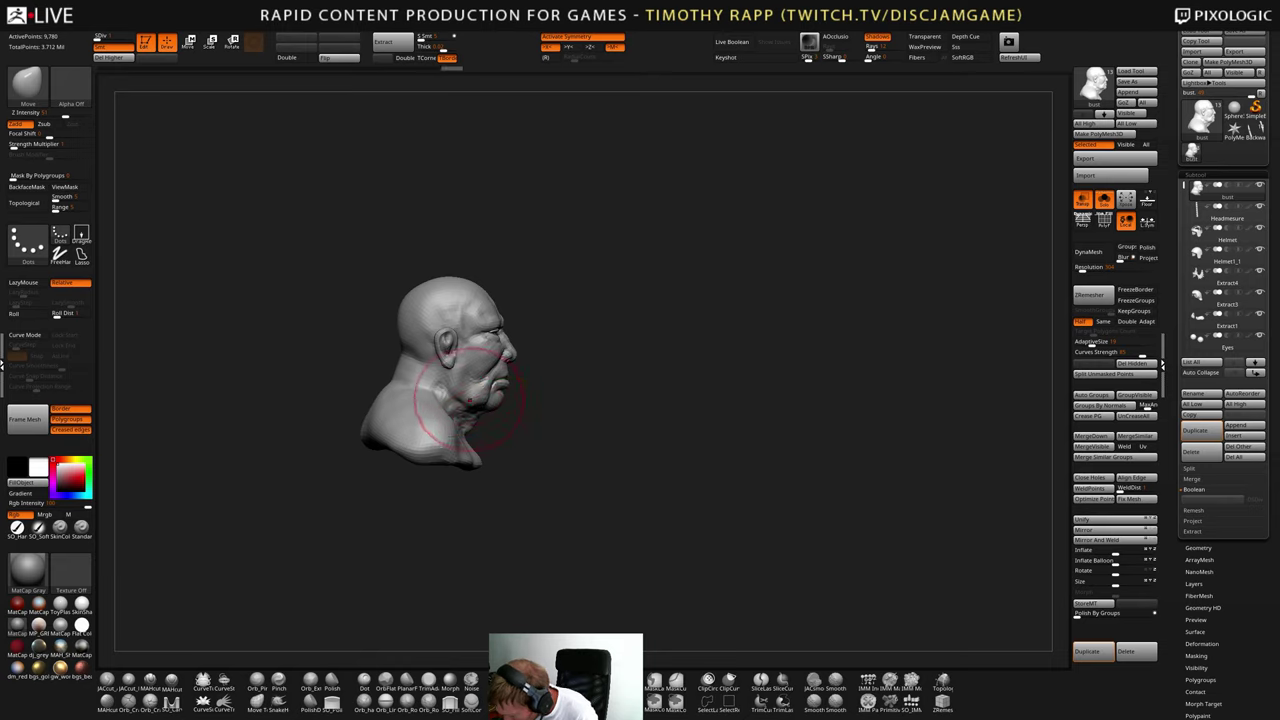
pyautogui.moveTo(524, 396)
pyautogui.mouseDown()
pyautogui.moveTo(536, 436)
pyautogui.moveTo(490, 400)
pyautogui.mouseUp()
pyautogui.moveTo(558, 405)
pyautogui.mouseDown(button='right')
pyautogui.moveTo(491, 406)
pyautogui.moveTo(522, 404)
pyautogui.mouseUp(button='right')
pyautogui.moveTo(521, 404); pyautogui.dragTo(648, 390)
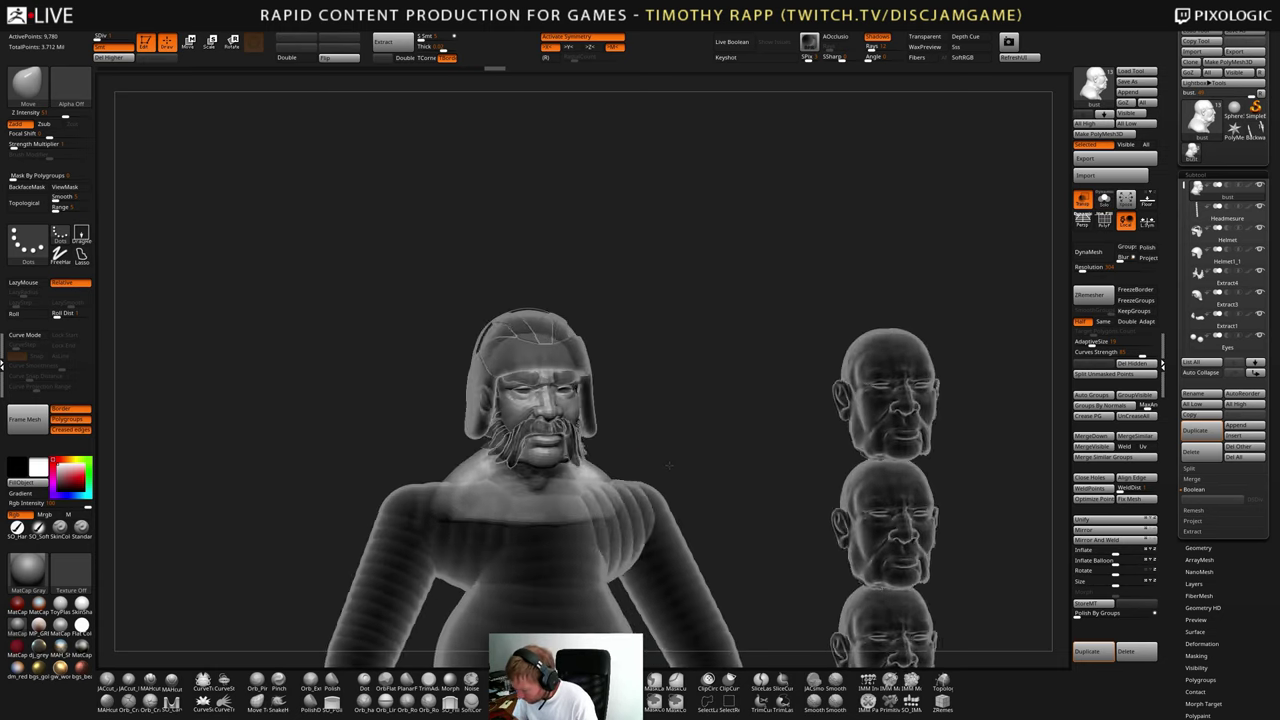
# - Make the beard subtool active and turn off the transparent display of the other subtools
pyautogui.moveTo(715, 458); pyautogui.dragTo(790, 462)
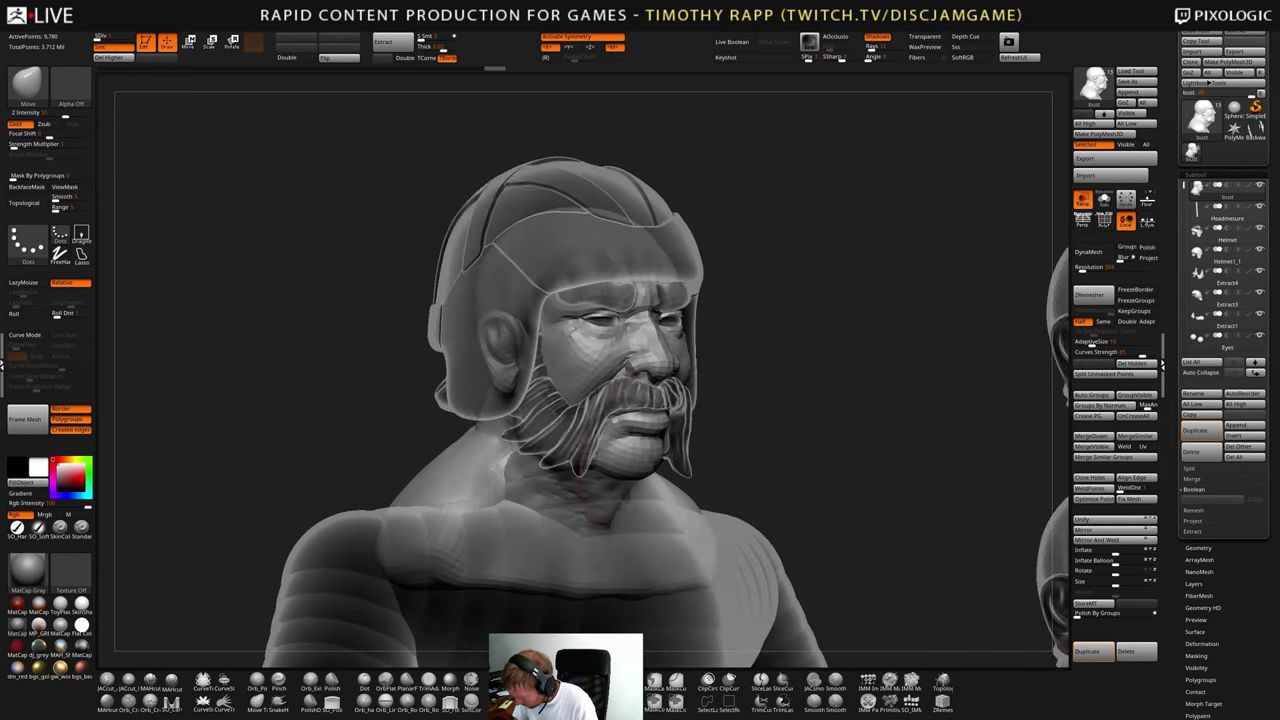
pyautogui.keyDown('alt'); pyautogui.click(690, 466); pyautogui.keyUp('alt')
pyautogui.moveTo(900, 440); pyautogui.dragTo(726, 402)
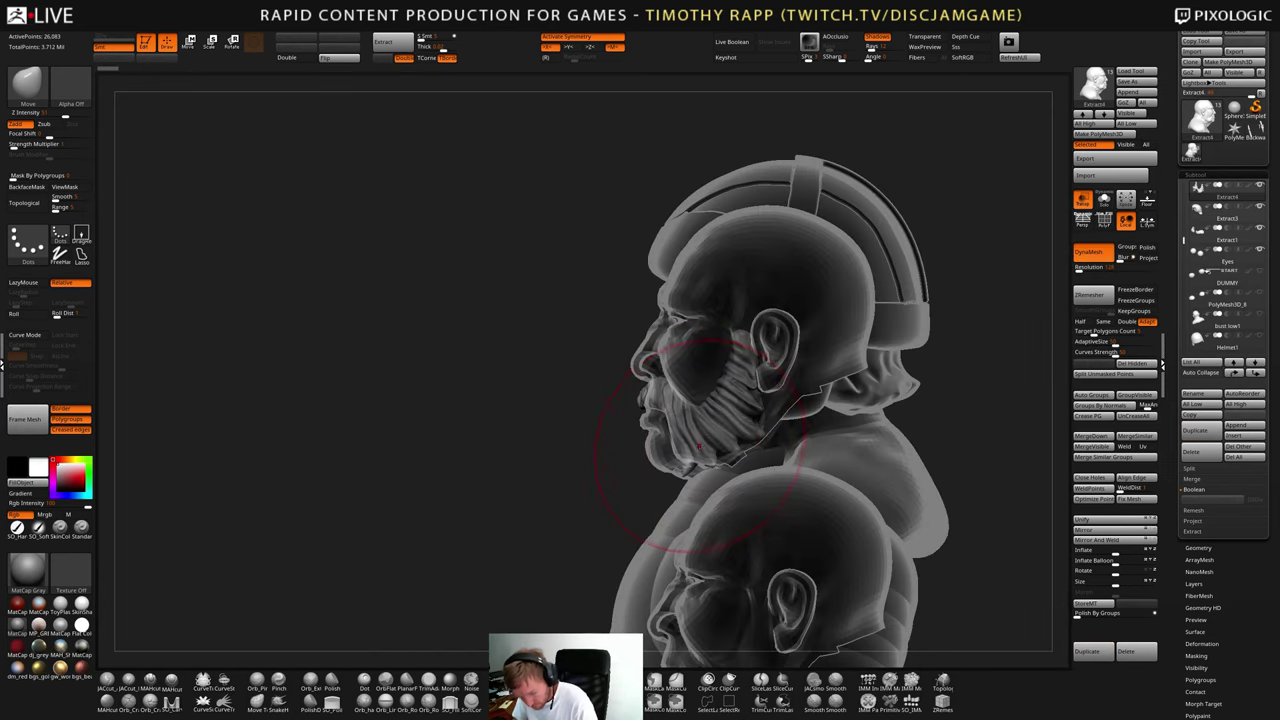
pyautogui.hotkey('alt', 's')
pyautogui.hotkey('alt', 's')
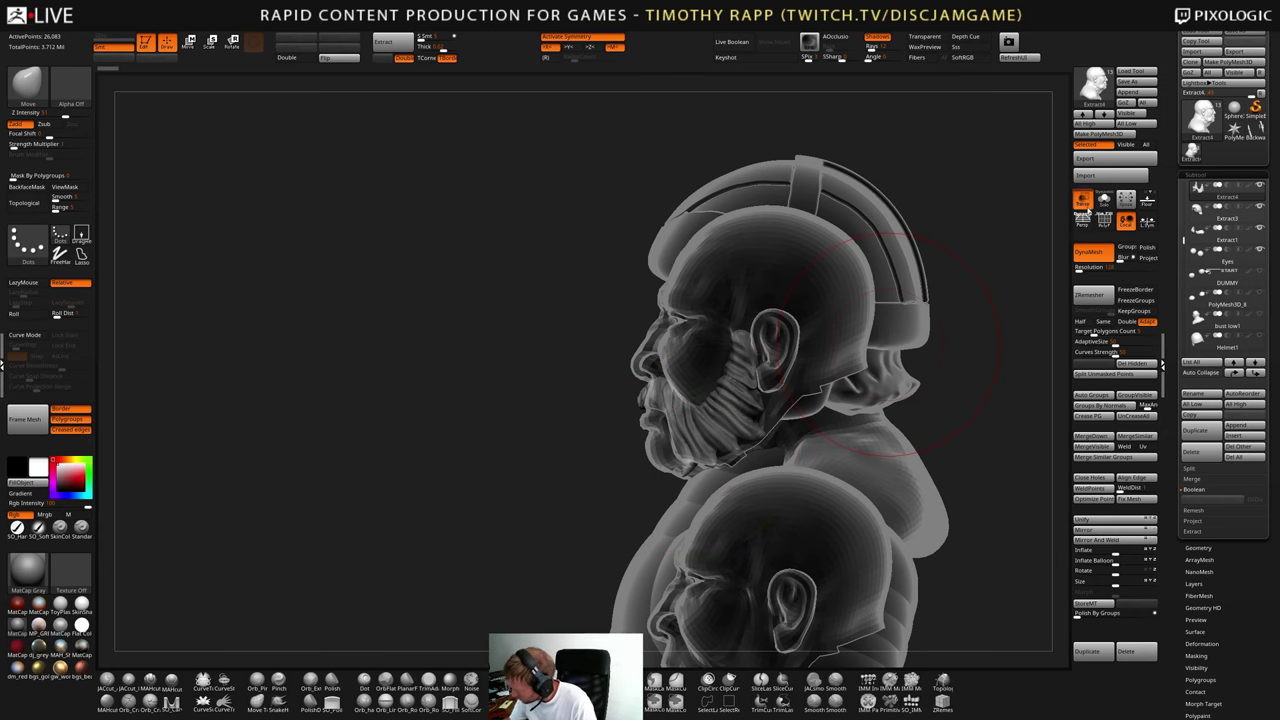
pyautogui.click(1083, 201)
pyautogui.moveTo(650, 440)
pyautogui.mouseDown()
pyautogui.moveTo(848, 449)
pyautogui.moveTo(843, 471)
pyautogui.mouseUp()
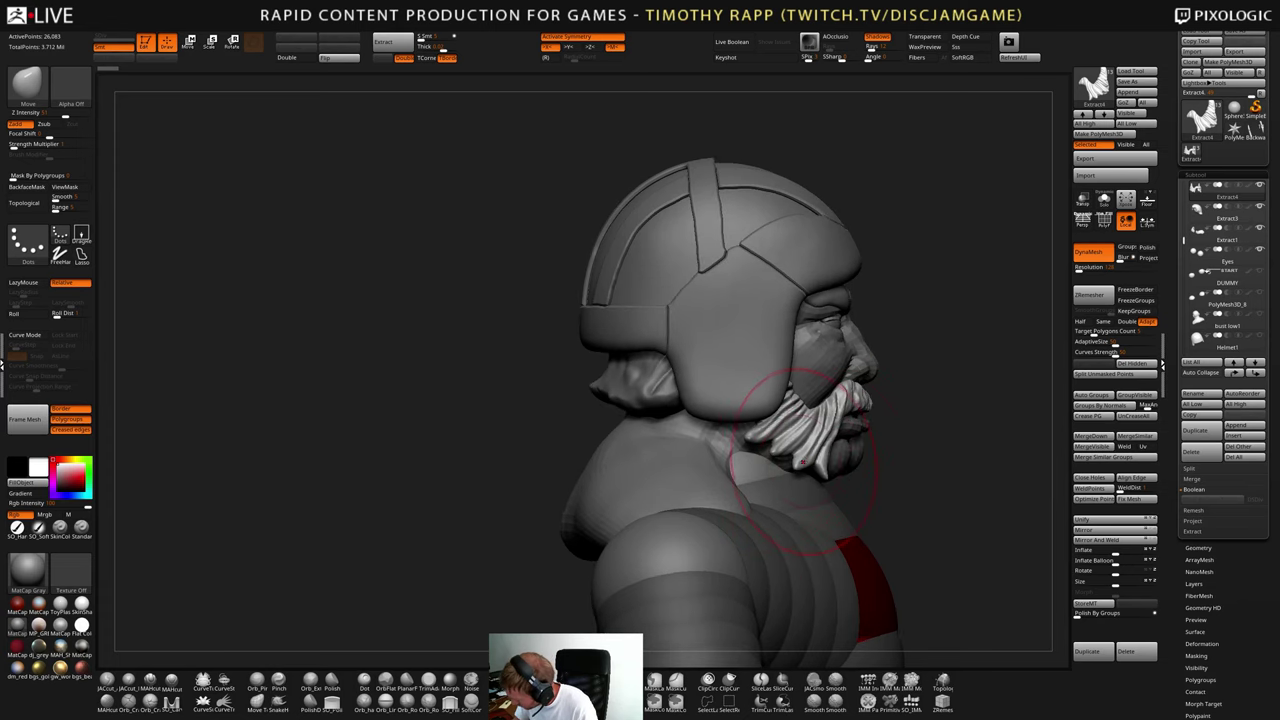
# - Reshape the beard's sides and tips around the jaw with the Move brush, and save the project
pyautogui.moveTo(814, 455); pyautogui.dragTo(728, 457, button='right')
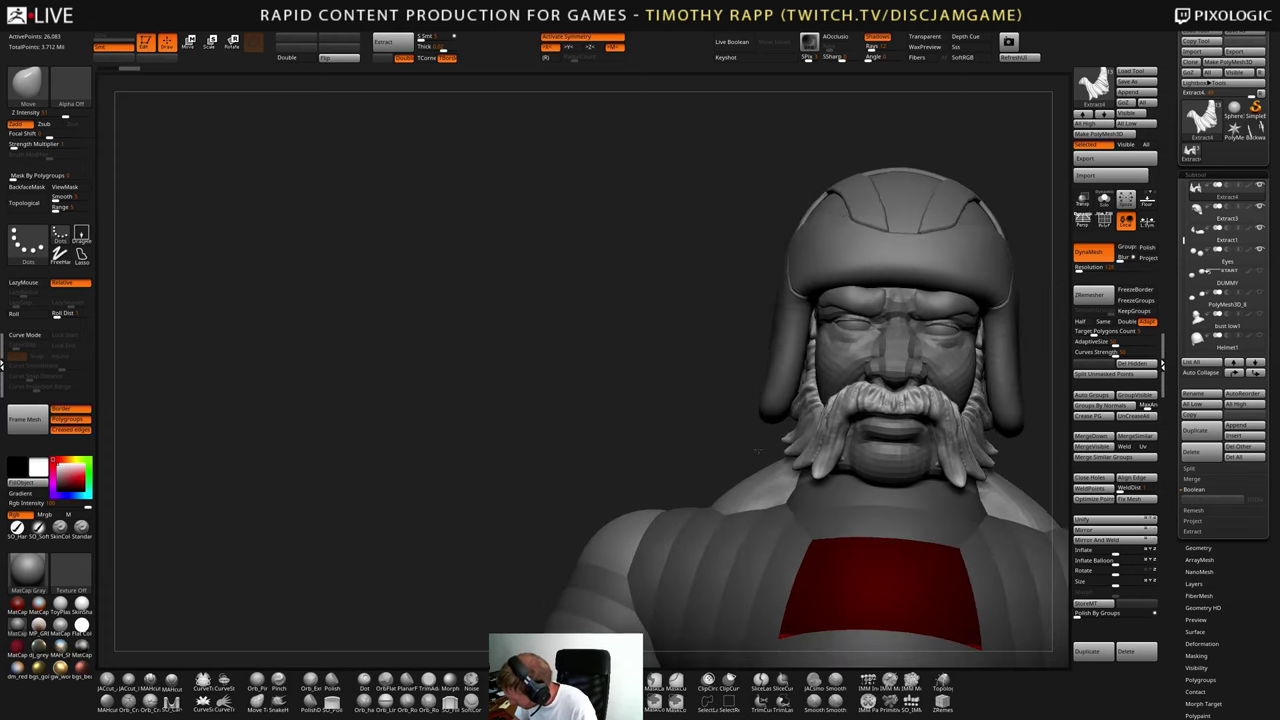
pyautogui.moveTo(817, 462)
pyautogui.mouseDown(button='right')
pyautogui.moveTo(790, 460)
pyautogui.moveTo(862, 459)
pyautogui.moveTo(760, 461)
pyautogui.moveTo(806, 462)
pyautogui.mouseUp(button='right')
pyautogui.moveTo(800, 440); pyautogui.dragTo(872, 469)
pyautogui.moveTo(872, 469)
pyautogui.mouseDown(button='right')
pyautogui.moveTo(845, 430)
pyautogui.moveTo(972, 495)
pyautogui.mouseUp(button='right')
pyautogui.moveTo(972, 565)
pyautogui.mouseDown(button='right')
pyautogui.moveTo(915, 562)
pyautogui.moveTo(970, 562)
pyautogui.mouseUp(button='right')
pyautogui.moveTo(862, 448); pyautogui.dragTo(857, 445)
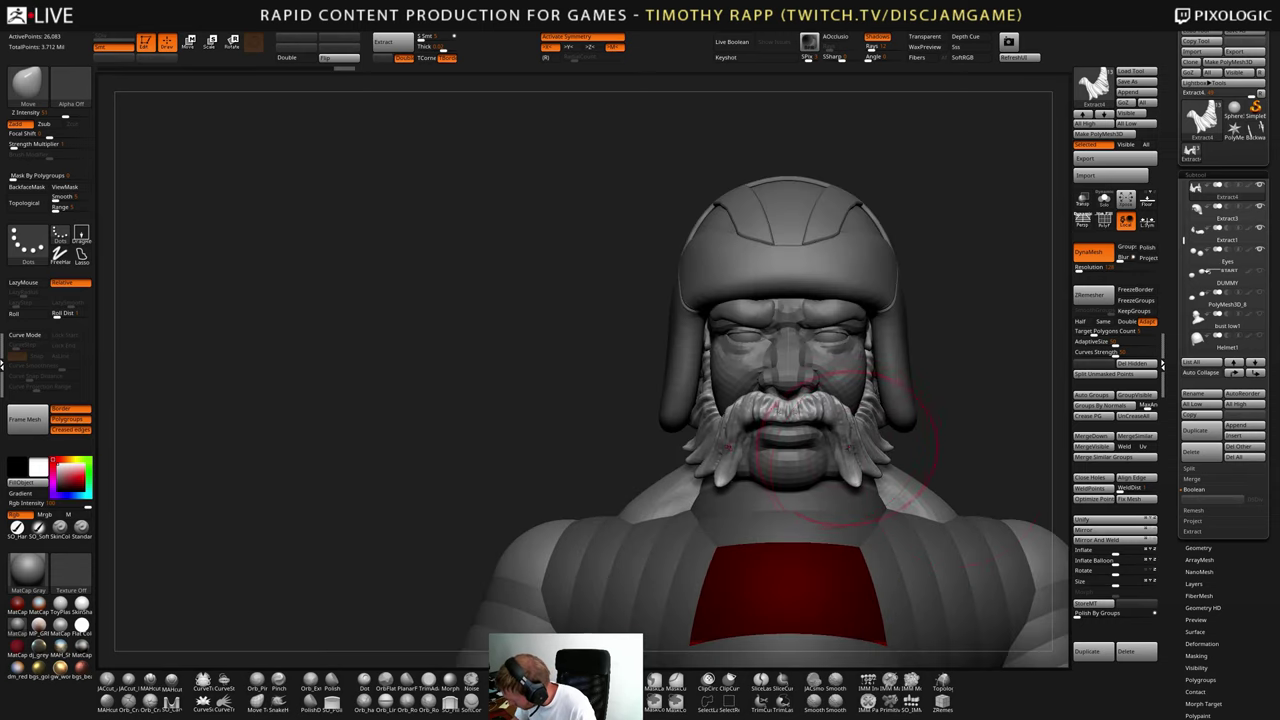
pyautogui.moveTo(857, 445); pyautogui.dragTo(783, 445, button='right')
pyautogui.moveTo(866, 424); pyautogui.dragTo(868, 408)
pyautogui.keyDown('shift'); pyautogui.moveTo(868, 410); pyautogui.dragTo(889, 423, button='right'); pyautogui.keyUp('shift')
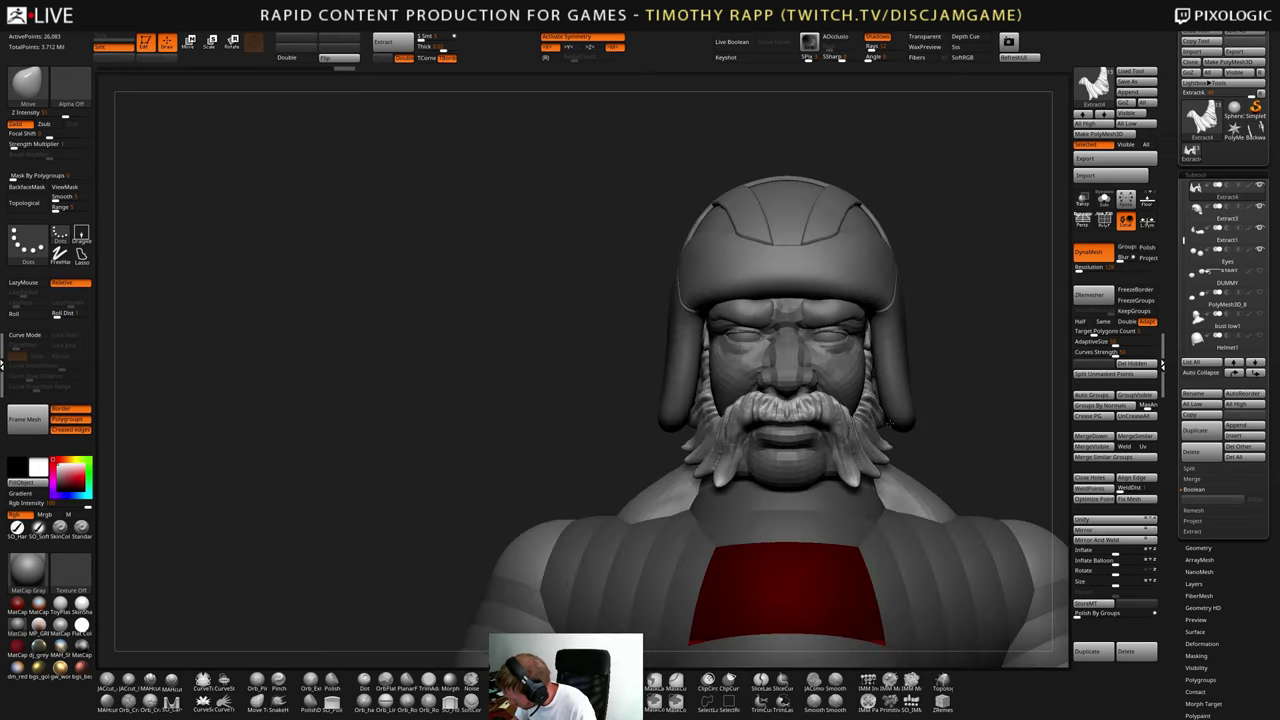
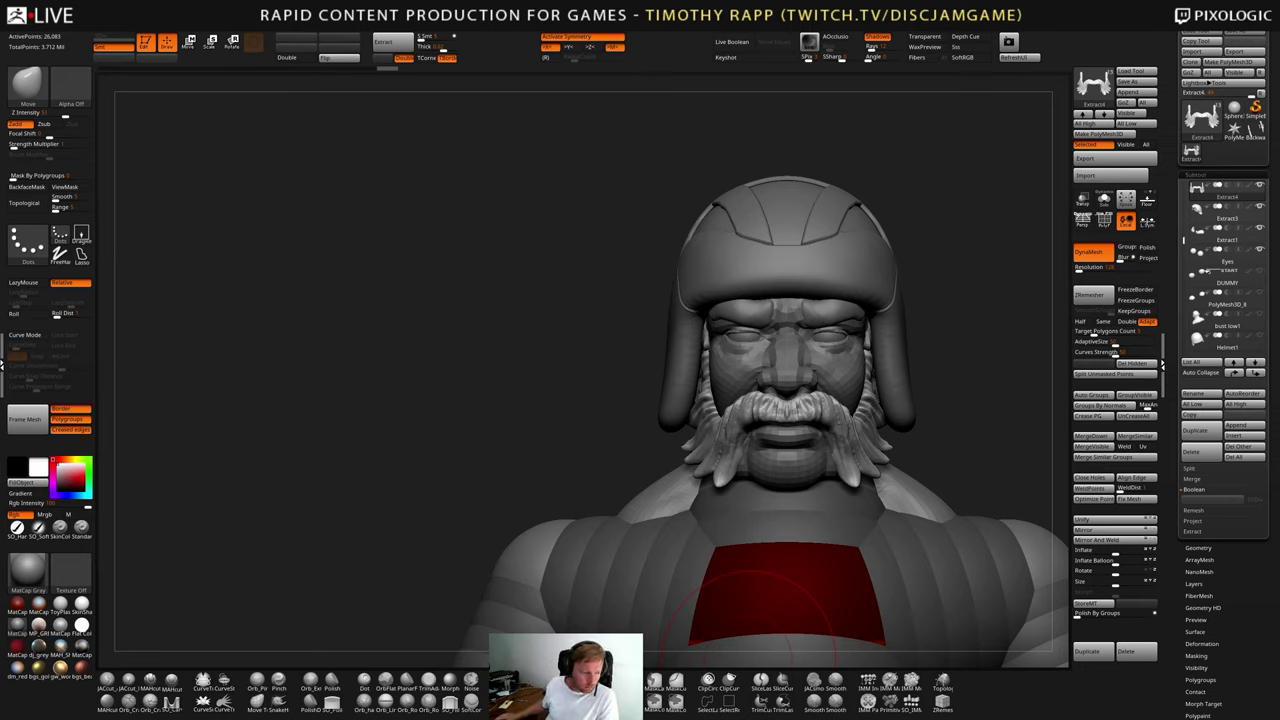
pyautogui.hotkey('ctrl', 's')
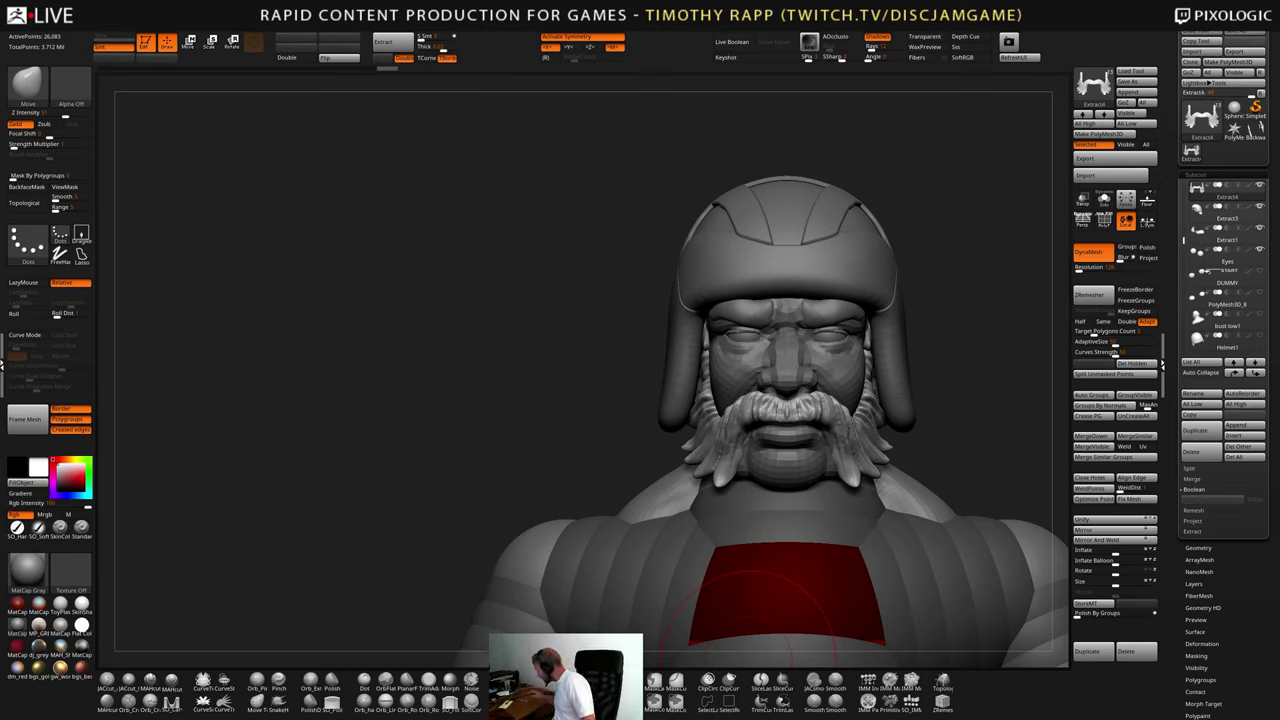
# - Make the ZSphere body active and reposition its chest and shoulder spheres in Move mode, checking front and side views
pyautogui.moveTo(443, 343); pyautogui.dragTo(700, 345)
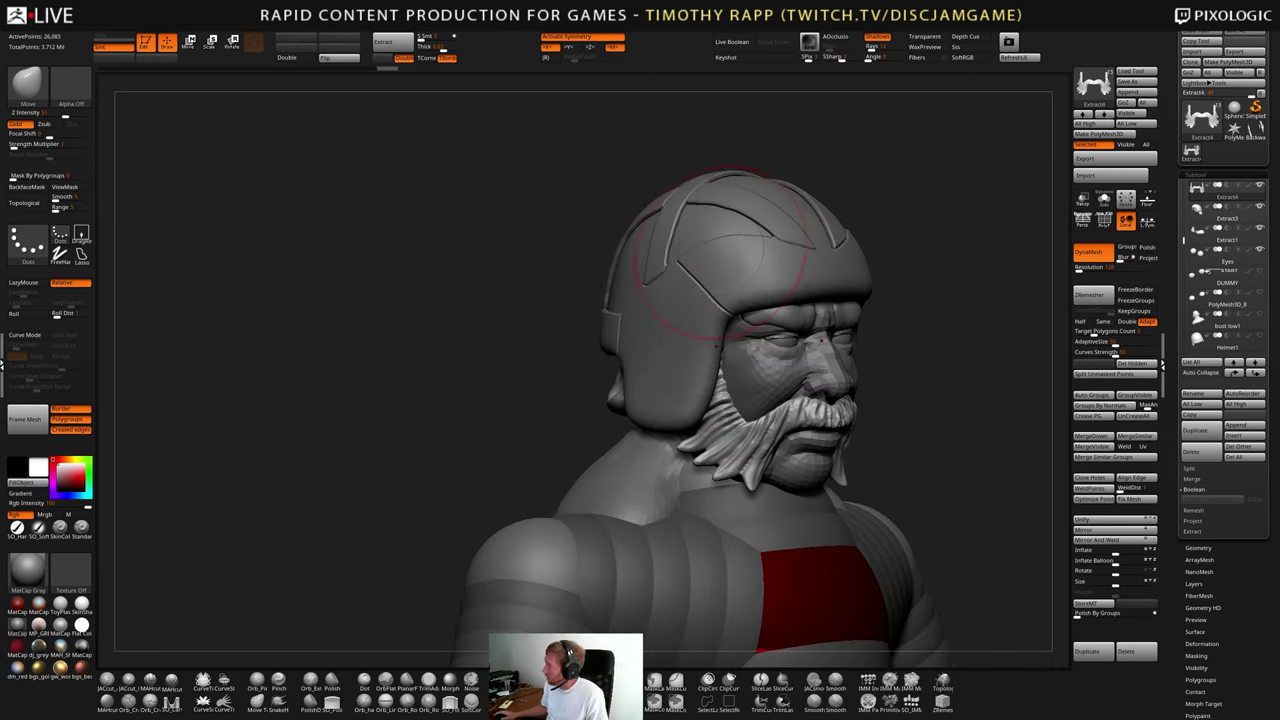
pyautogui.moveTo(1220, 230)
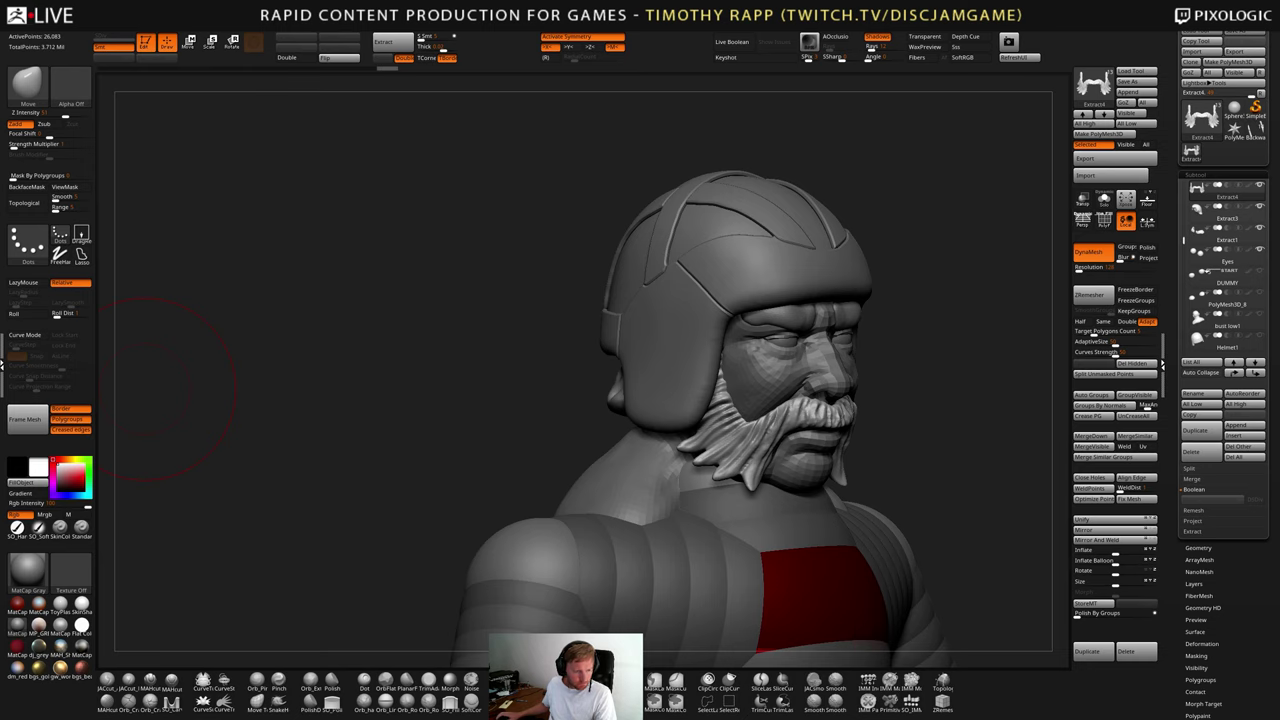
pyautogui.moveTo(343, 491); pyautogui.dragTo(333, 488)
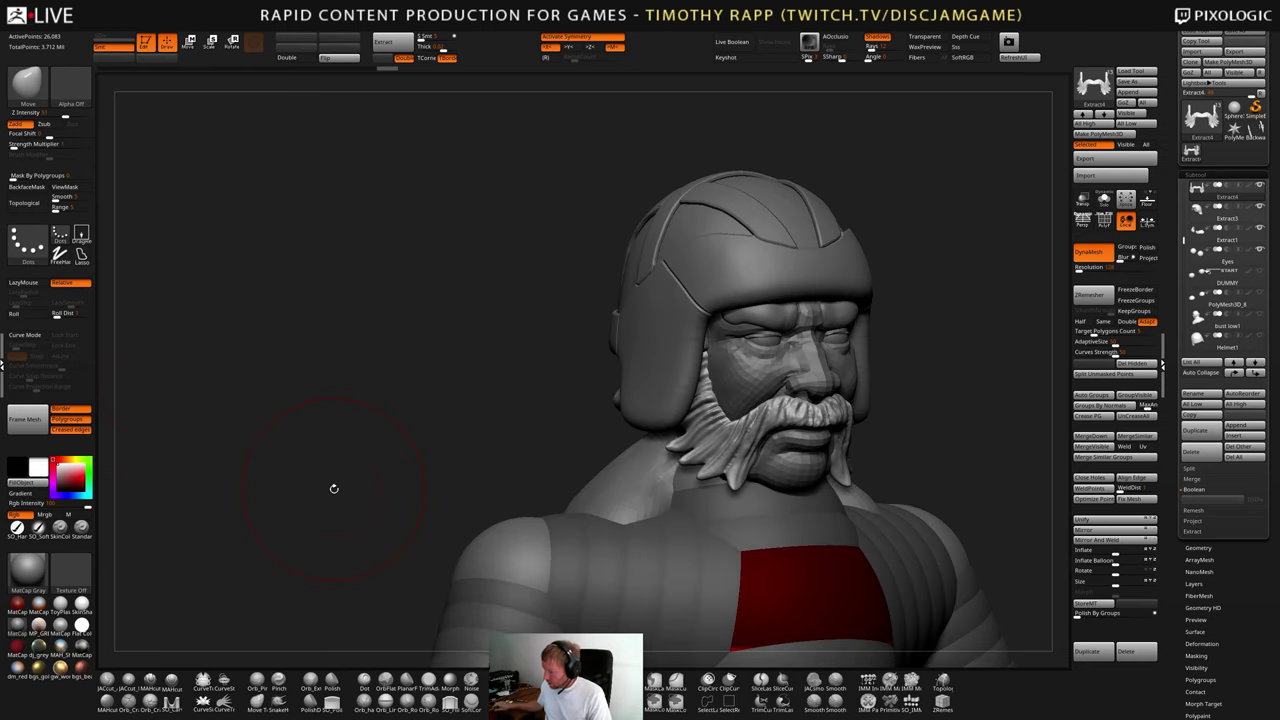
pyautogui.moveTo(948, 476); pyautogui.dragTo(1008, 480)
pyautogui.keyDown('alt'); pyautogui.moveTo(970, 640); pyautogui.dragTo(900, 505); pyautogui.keyUp('alt')
pyautogui.moveTo(900, 506)
pyautogui.mouseDown(button='right')
pyautogui.moveTo(871, 457)
pyautogui.moveTo(883, 520)
pyautogui.moveTo(820, 515)
pyautogui.moveTo(880, 500)
pyautogui.moveTo(923, 514)
pyautogui.moveTo(845, 520)
pyautogui.moveTo(902, 521)
pyautogui.mouseUp(button='right')
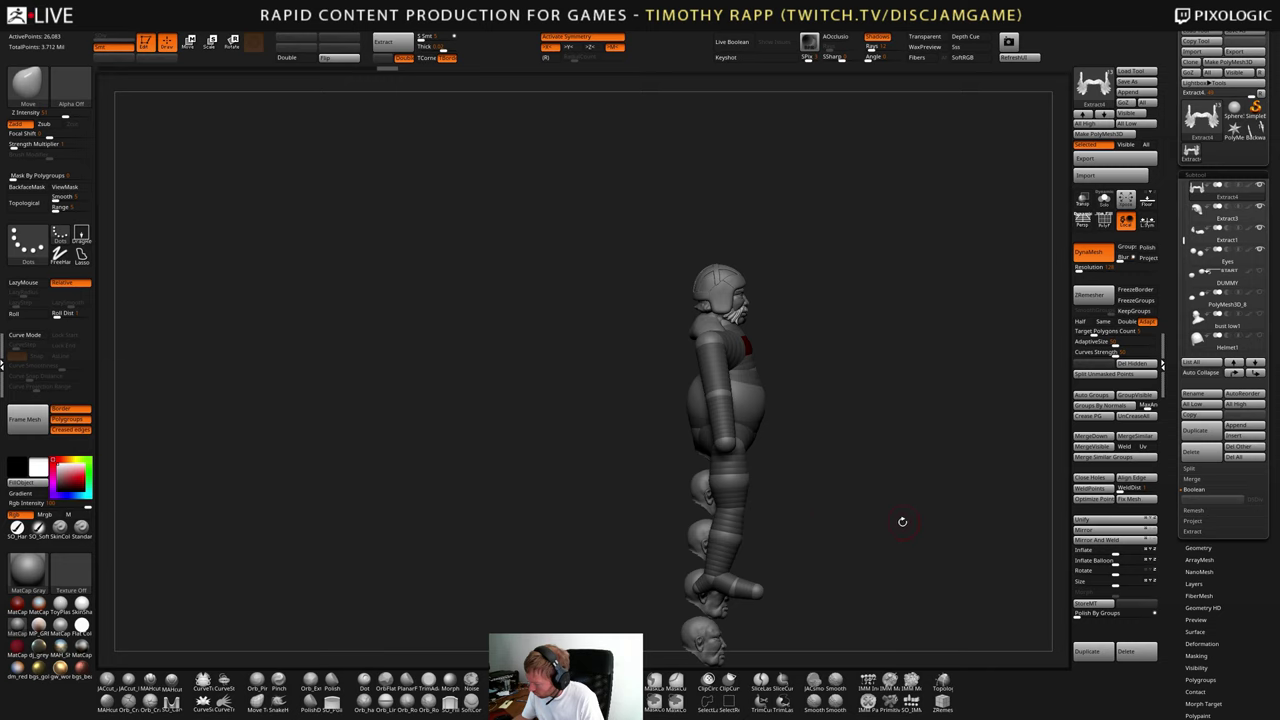
pyautogui.keyDown('alt'); pyautogui.click(743, 462); pyautogui.keyUp('alt')
pyautogui.press('w')
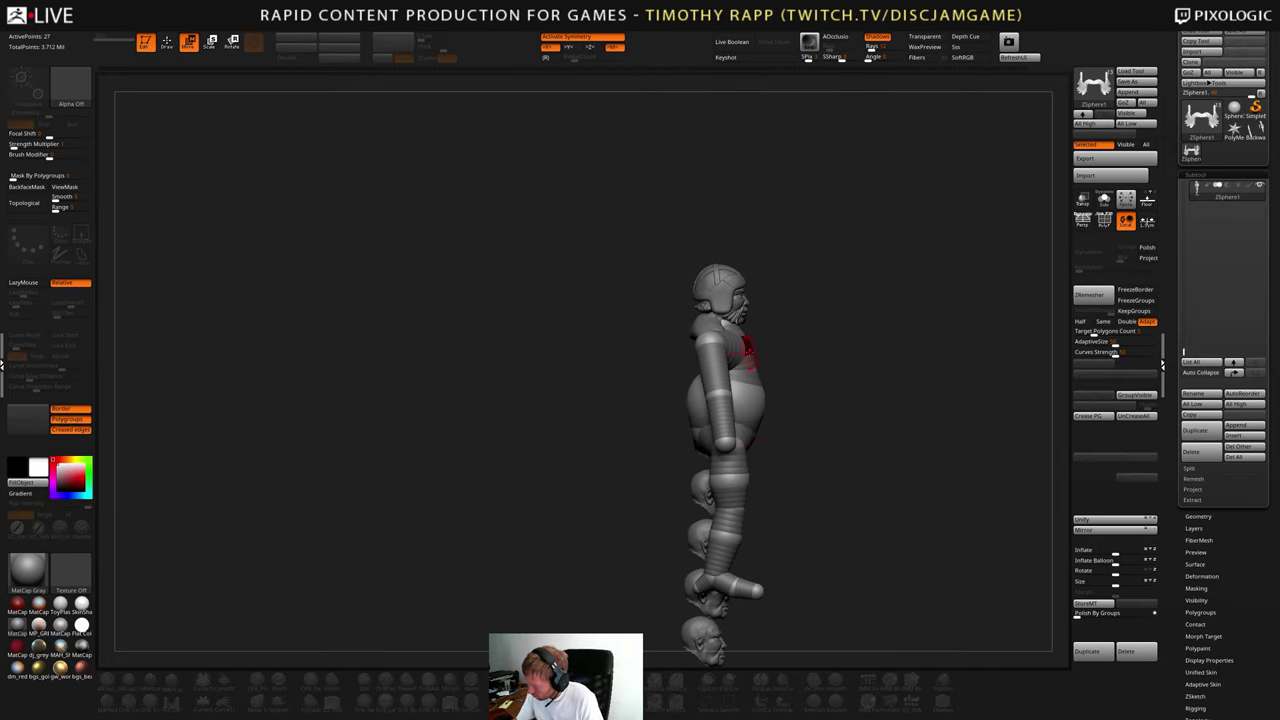
pyautogui.moveTo(745, 376); pyautogui.dragTo(771, 386, button='right')
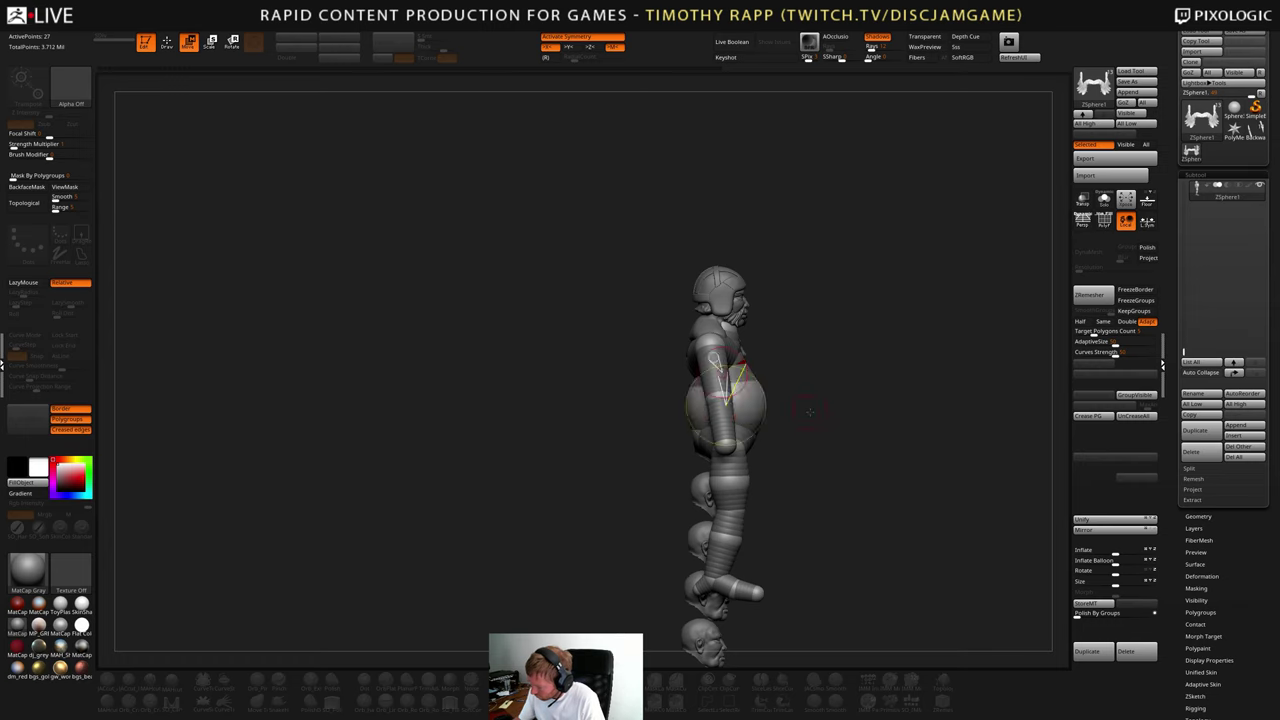
pyautogui.keyDown('shift'); pyautogui.moveTo(811, 412); pyautogui.dragTo(788, 408); pyautogui.keyUp('shift')
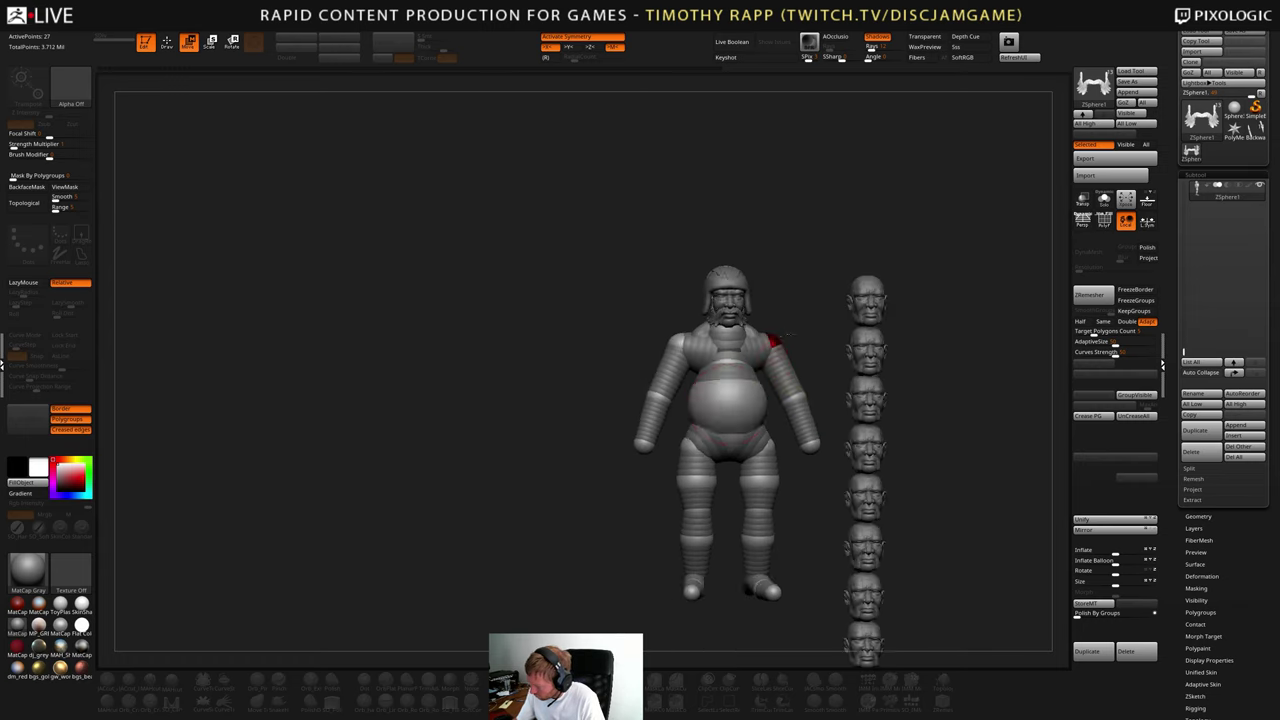
pyautogui.moveTo(772, 337); pyautogui.dragTo(812, 338, button='right')
pyautogui.keyDown('ctrl'); pyautogui.moveTo(812, 338); pyautogui.dragTo(744, 414, button='right'); pyautogui.keyUp('ctrl')
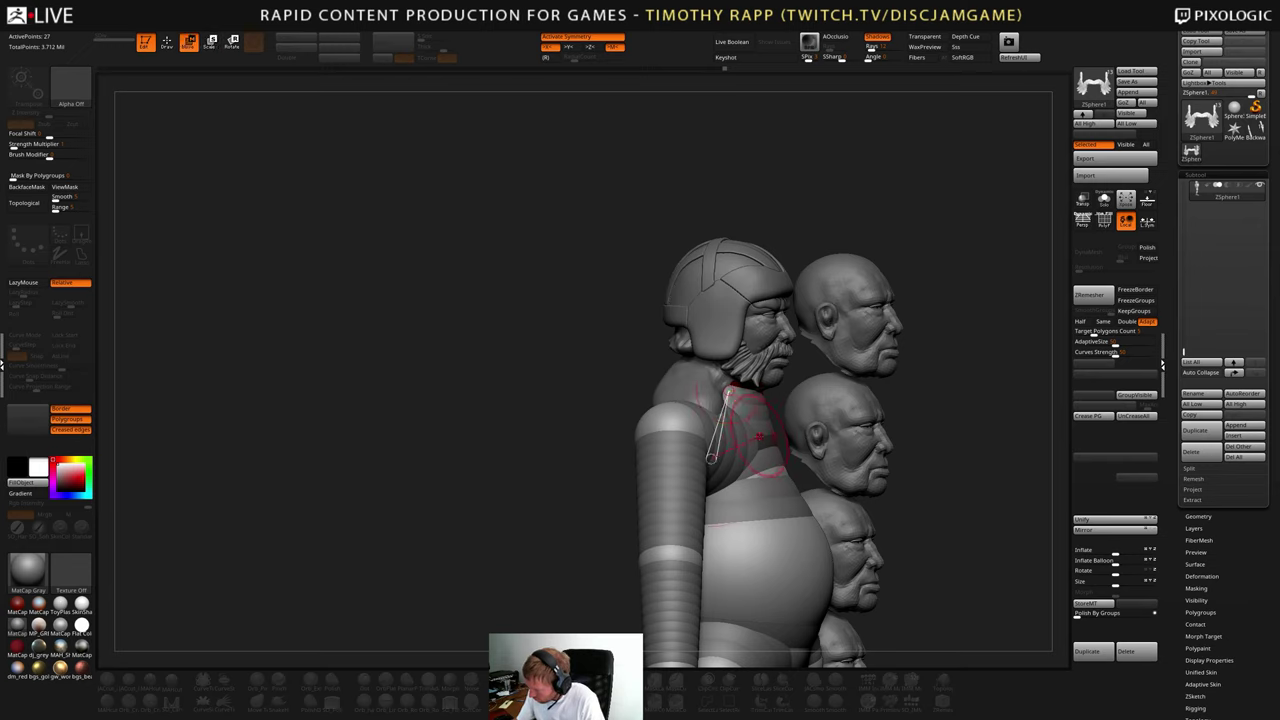
# - Scale down the upper chest ZSphere and reposition the shoulder and arm spheres in side view
pyautogui.moveTo(712, 456); pyautogui.dragTo(671, 453, button='right')
pyautogui.press('e')
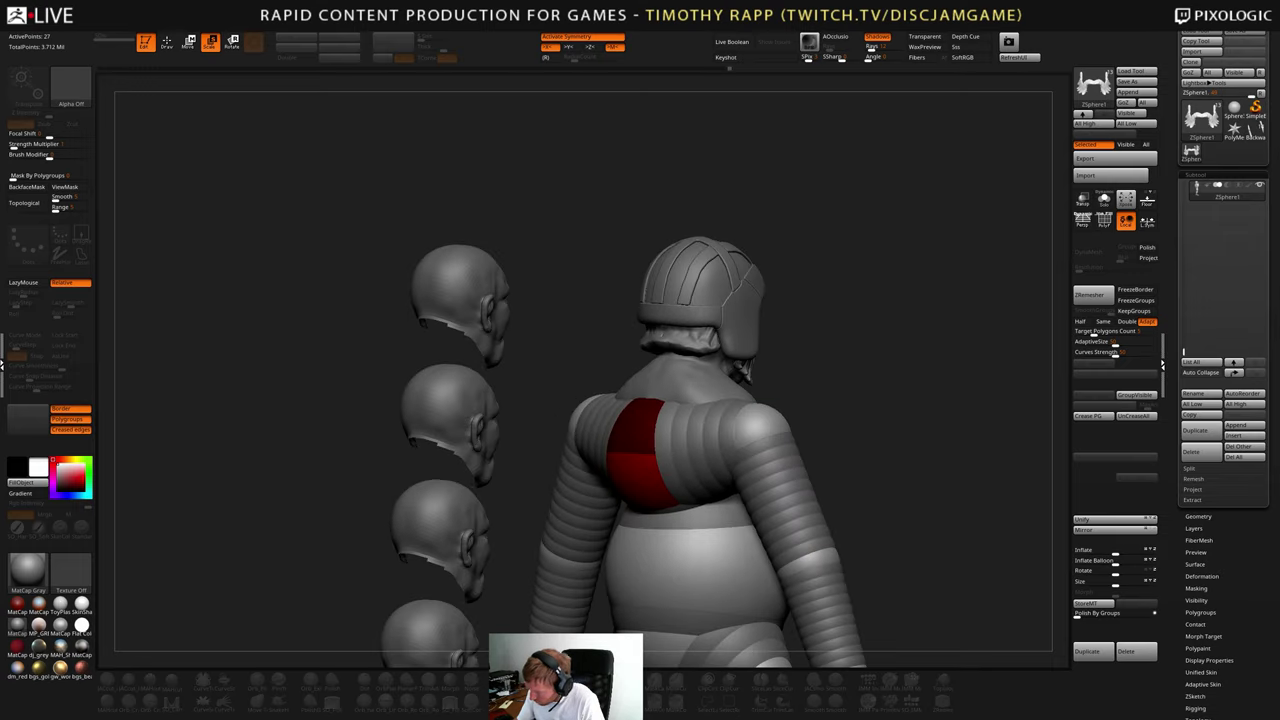
pyautogui.press('w')
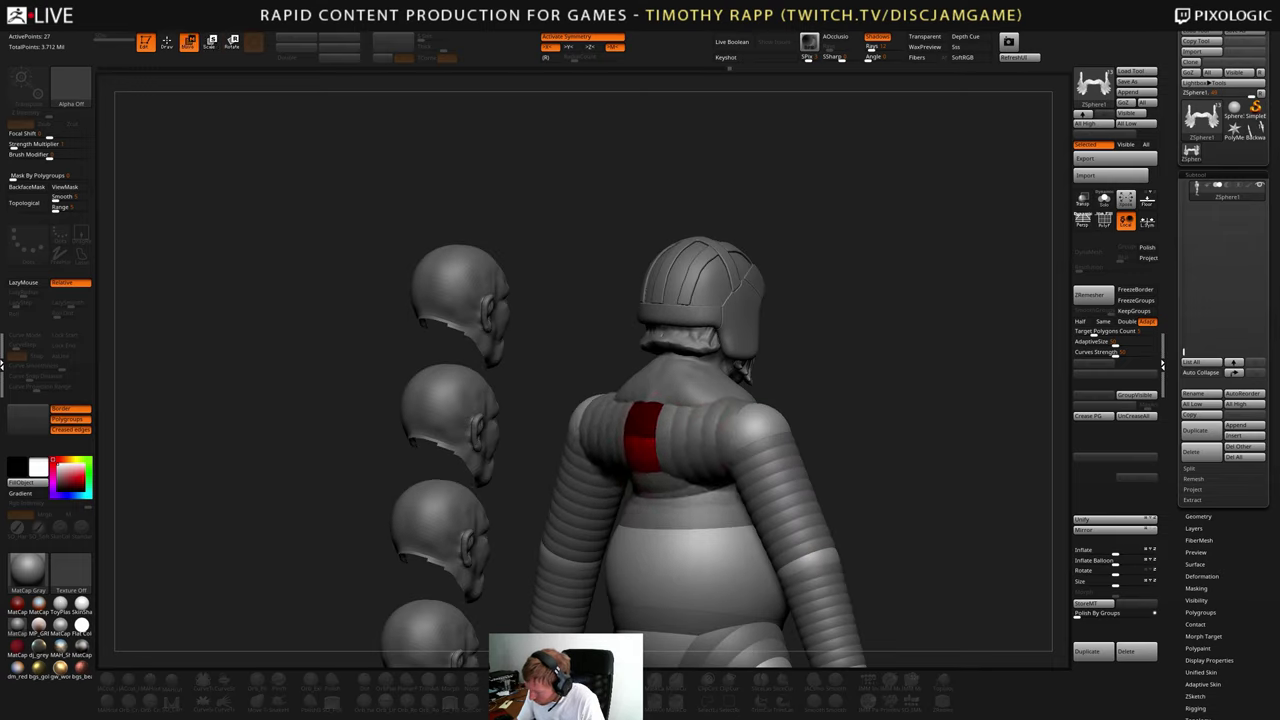
pyautogui.moveTo(718, 404); pyautogui.dragTo(648, 410, button='right')
pyautogui.moveTo(635, 440); pyautogui.dragTo(633, 437)
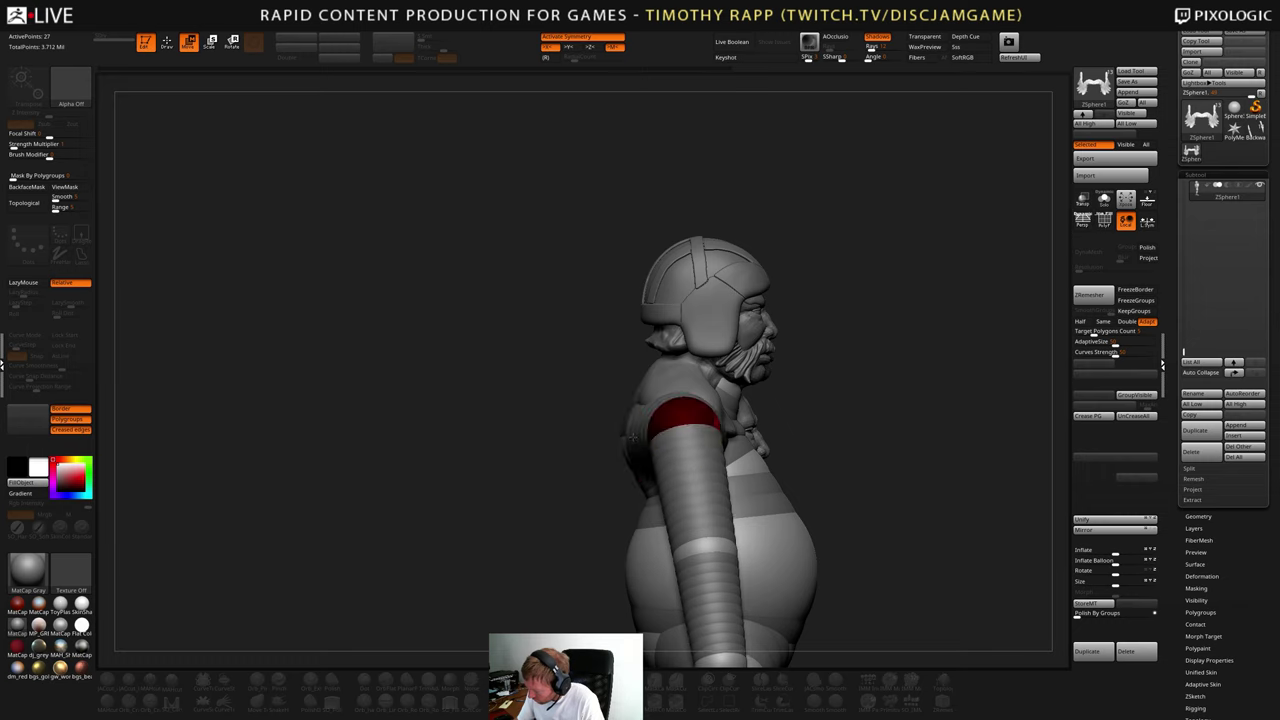
pyautogui.moveTo(633, 437); pyautogui.dragTo(566, 434, button='right')
pyautogui.keyDown('ctrl'); pyautogui.moveTo(797, 416); pyautogui.dragTo(806, 372, button='right'); pyautogui.keyUp('ctrl')
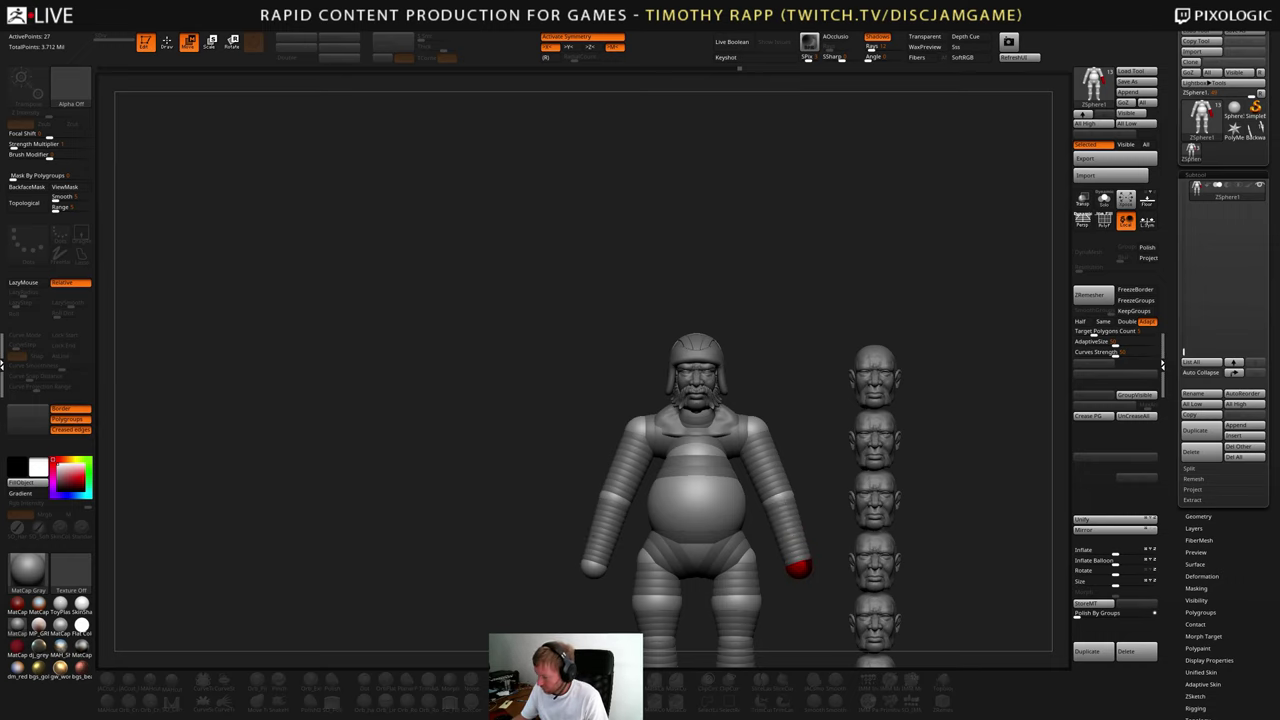
# - Adjust the arms' pose and length by moving the elbow and hand ZSpheres in front view
pyautogui.keyDown('alt'); pyautogui.moveTo(926, 538); pyautogui.dragTo(914, 498); pyautogui.keyUp('alt')
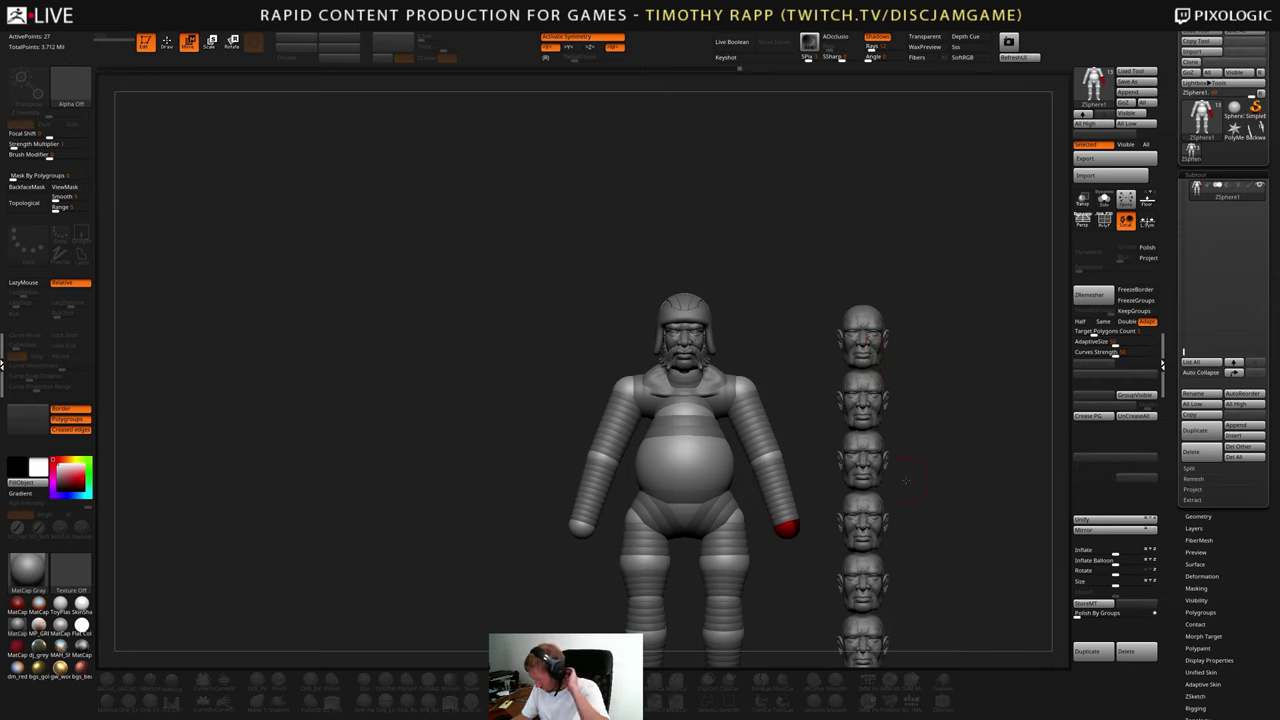
pyautogui.moveTo(748, 421); pyautogui.dragTo(770, 445)
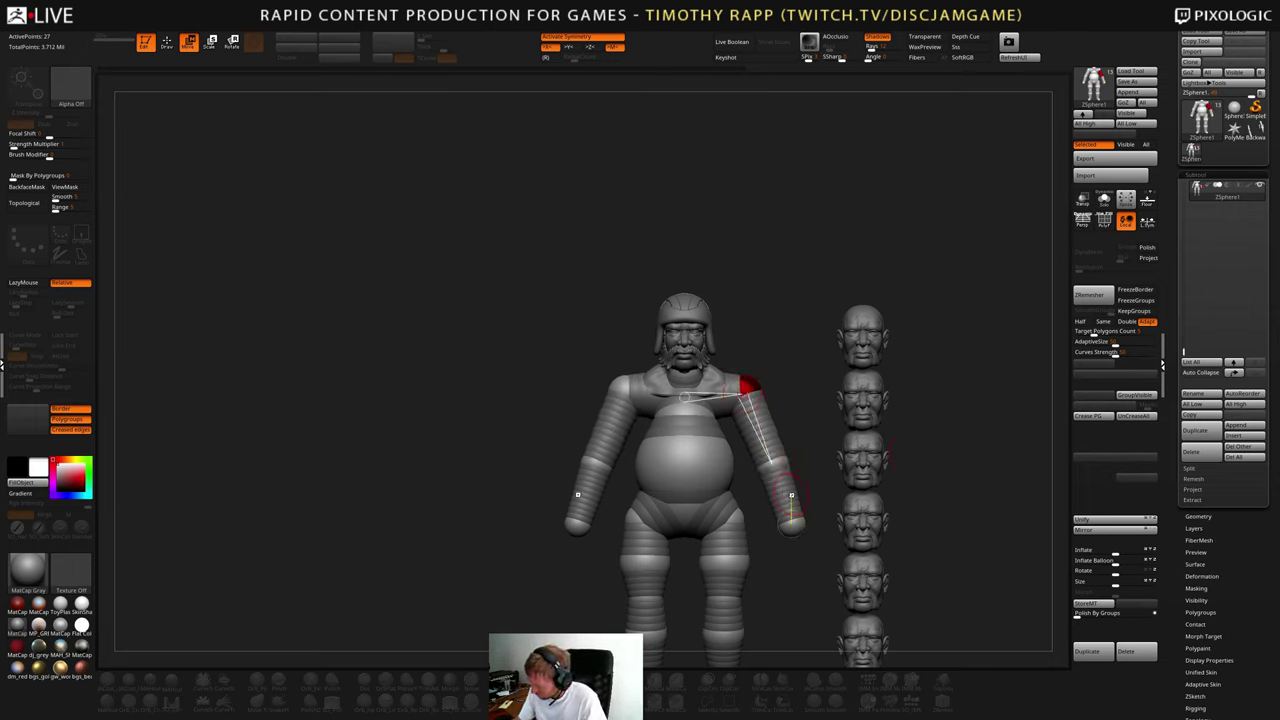
pyautogui.moveTo(795, 516); pyautogui.dragTo(790, 536)
pyautogui.keyDown('alt'); pyautogui.moveTo(868, 545); pyautogui.dragTo(954, 491); pyautogui.keyUp('alt')
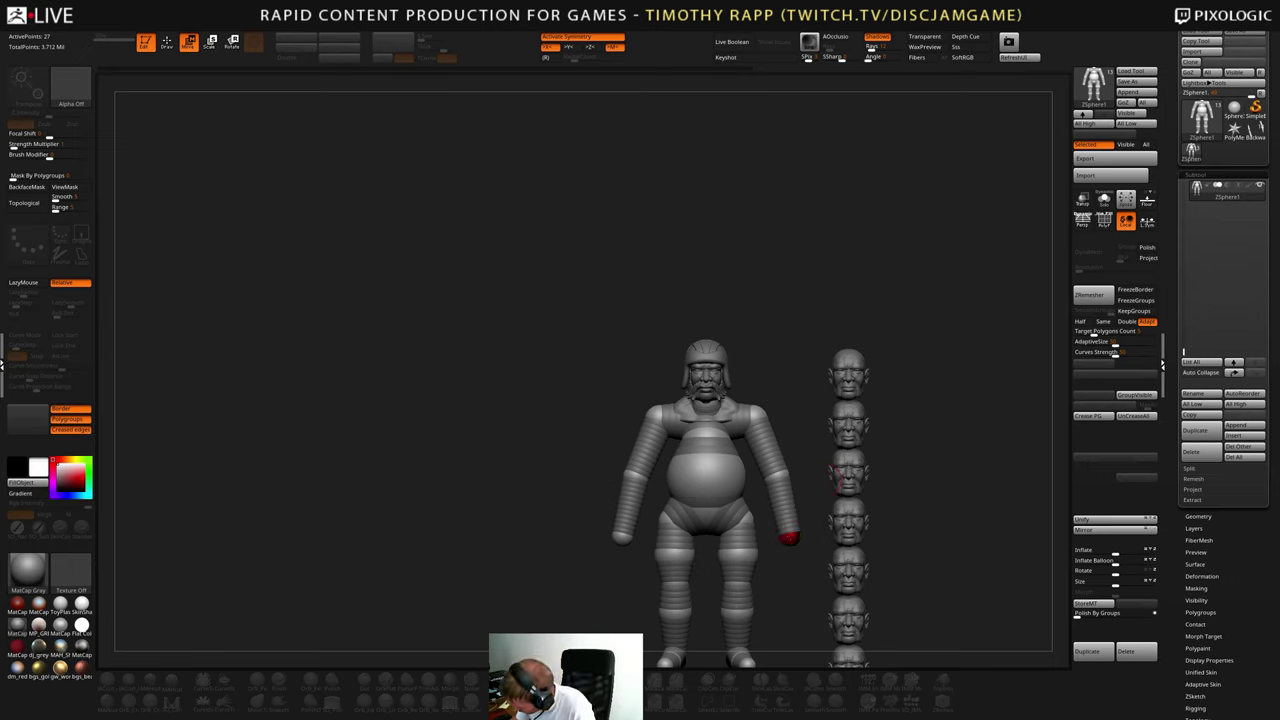
pyautogui.moveTo(790, 537); pyautogui.dragTo(788, 533)
pyautogui.moveTo(779, 476); pyautogui.dragTo(777, 474)
pyautogui.moveTo(788, 533); pyautogui.dragTo(789, 527)
# - Add a small thumb ZSphere to the inner side of each hand with symmetry, undoing the stray extra edit
pyautogui.keyDown('alt'); pyautogui.moveTo(818, 440); pyautogui.dragTo(871, 479); pyautogui.keyUp('alt')
pyautogui.keyDown('alt'); pyautogui.moveTo(870, 480); pyautogui.dragTo(864, 458, button='right'); pyautogui.keyUp('alt')
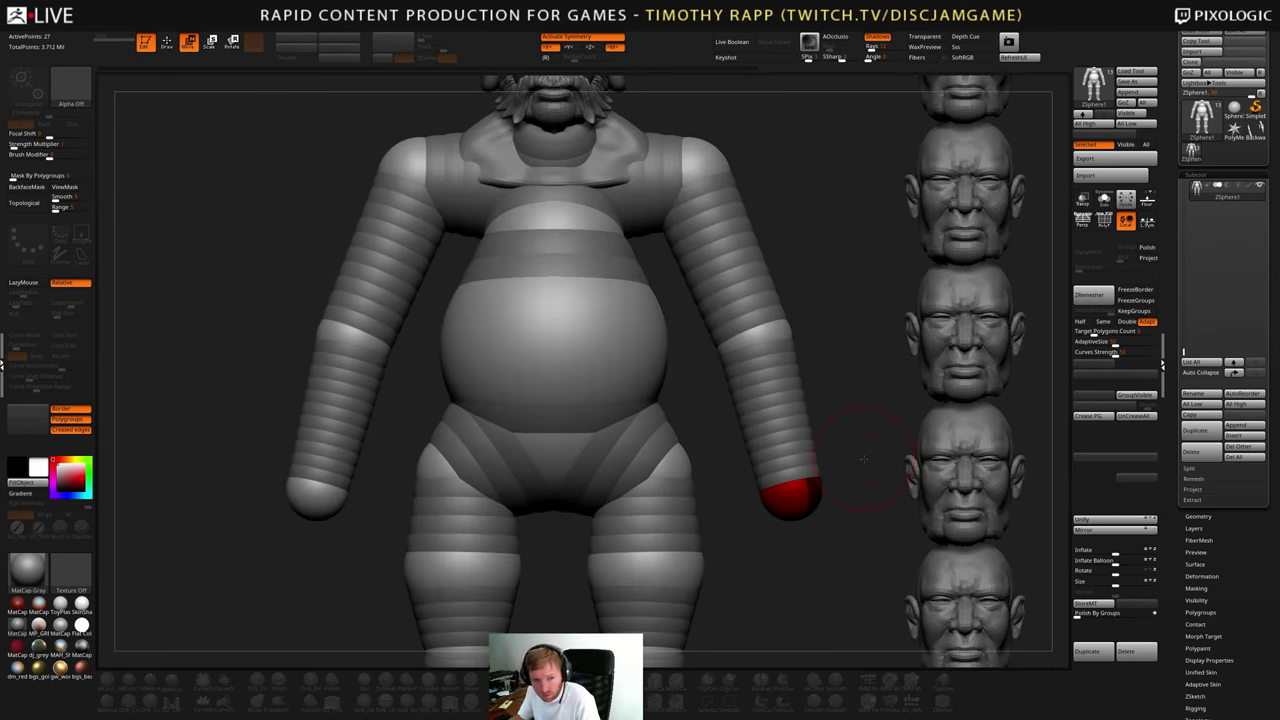
pyautogui.moveTo(842, 541); pyautogui.dragTo(884, 537)
pyautogui.press('q')
pyautogui.moveTo(772, 492); pyautogui.dragTo(779, 505)
pyautogui.click(772, 490)
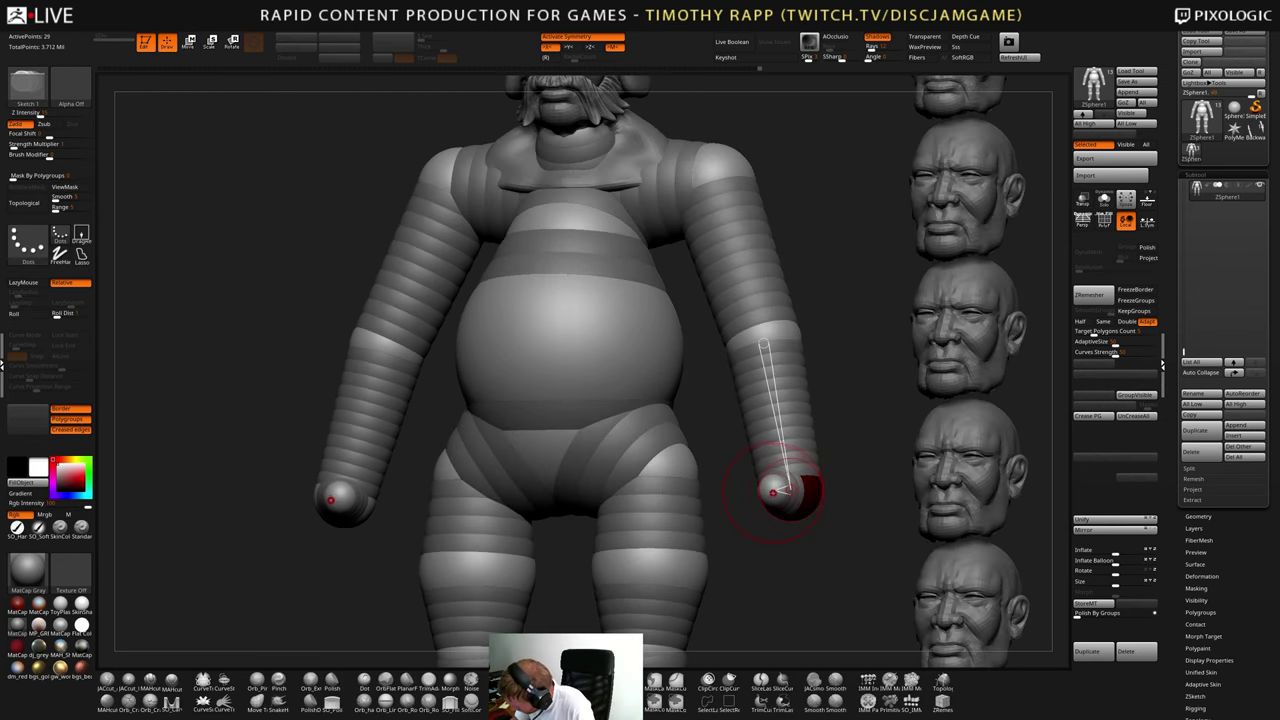
pyautogui.hotkey('ctrl', 'z')
# - Reposition and scale the thumb ZSphere against the hand, working from several angles
pyautogui.press('w')
pyautogui.press('e')
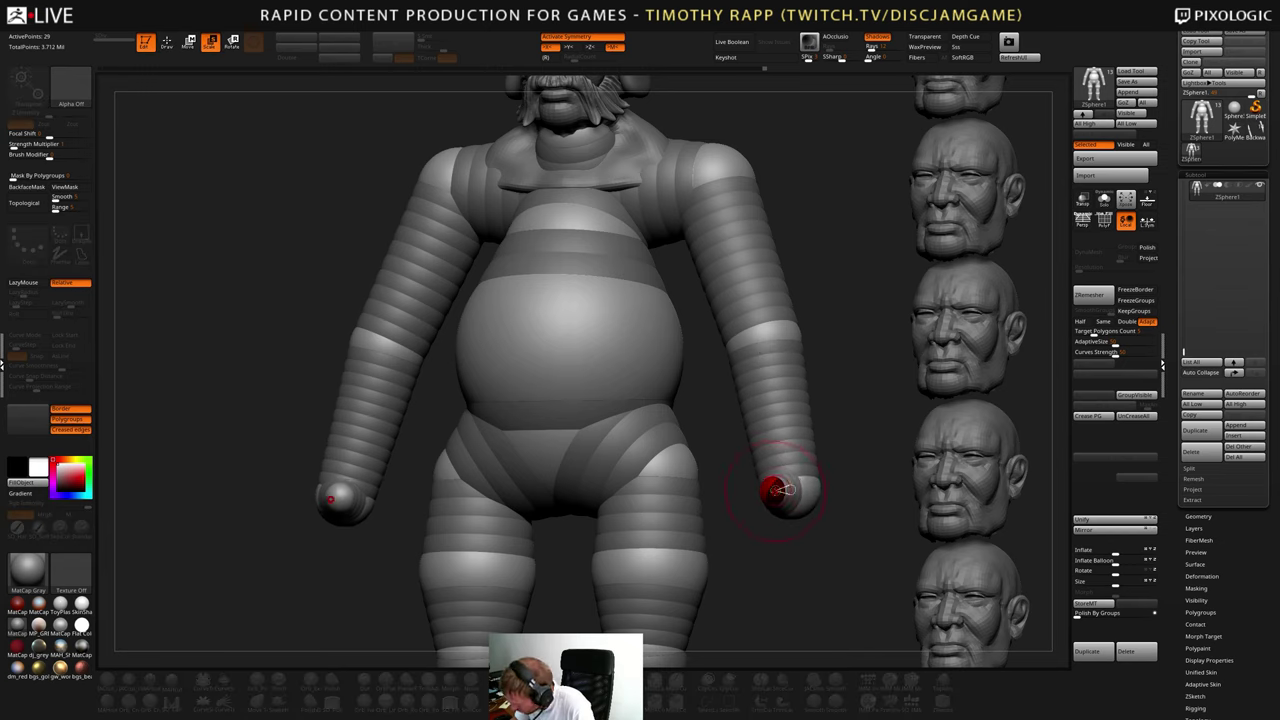
pyautogui.press('w')
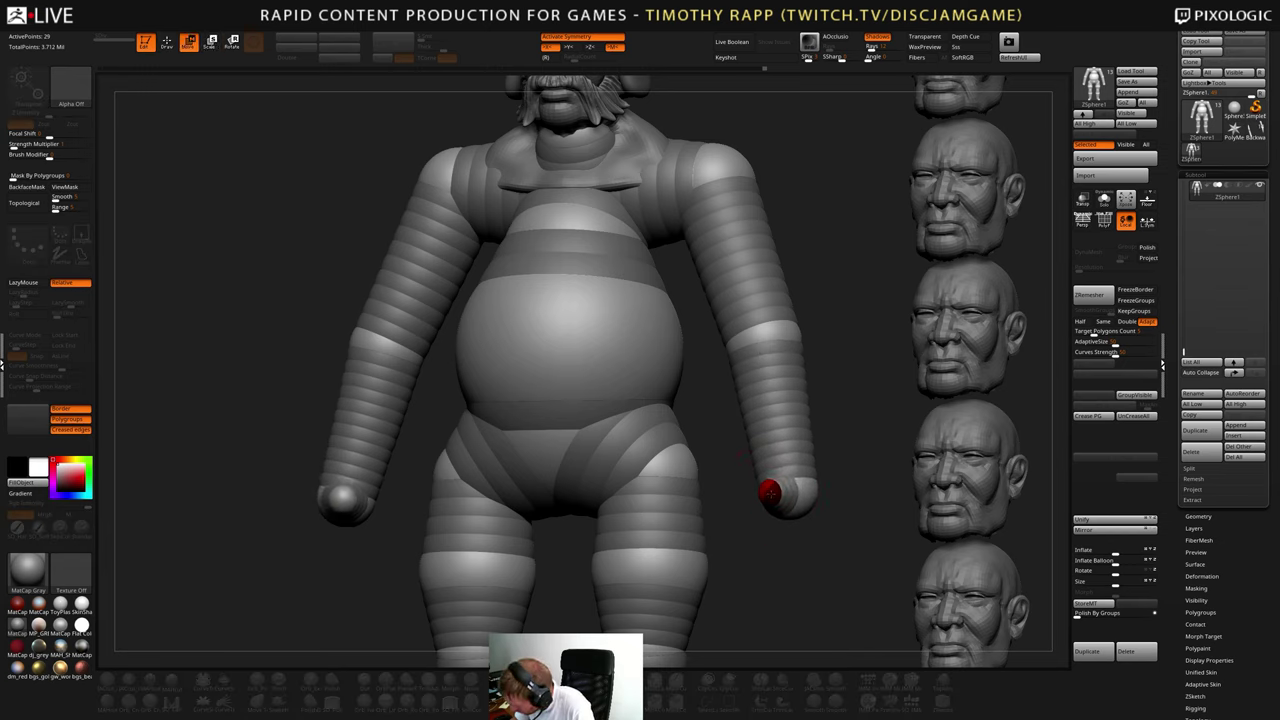
pyautogui.press('s')
pyautogui.moveTo(774, 497); pyautogui.dragTo(769, 497)
pyautogui.moveTo(850, 484); pyautogui.dragTo(781, 497)
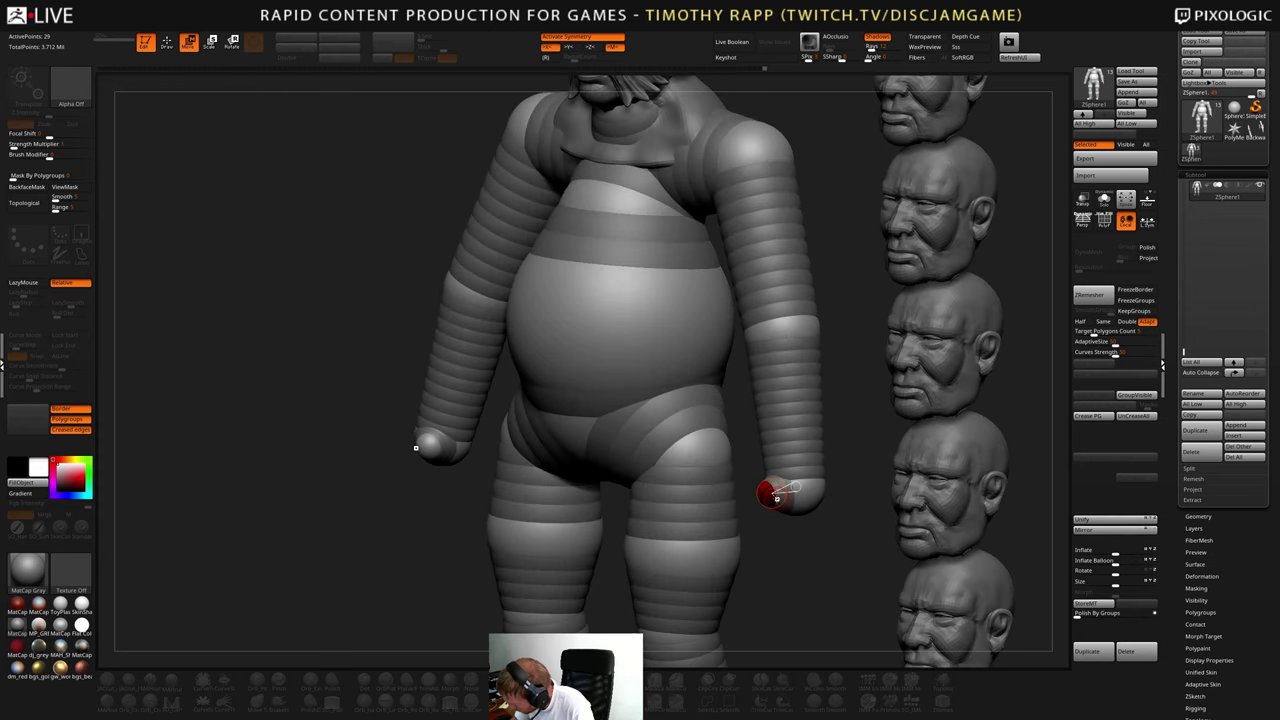
pyautogui.moveTo(781, 494); pyautogui.dragTo(783, 490, button='right')
pyautogui.press('e')
pyautogui.moveTo(858, 510); pyautogui.dragTo(866, 467)
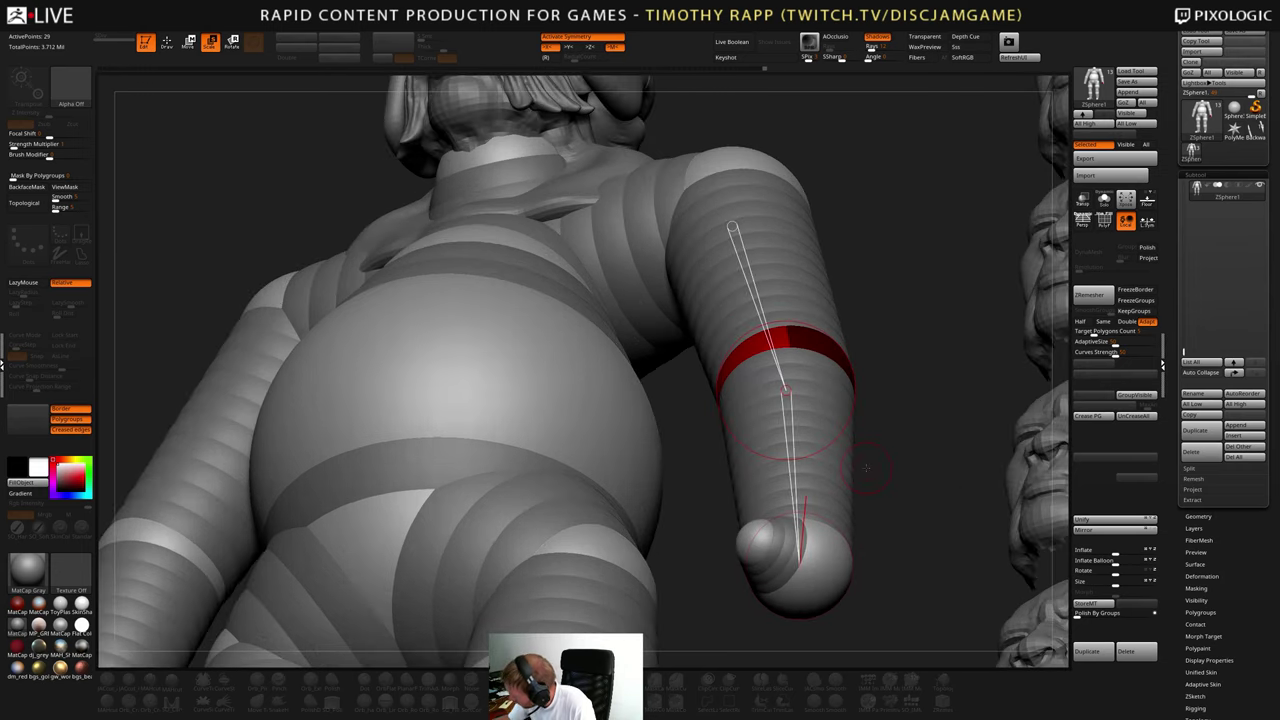
# - Select the Headmeasure subtool and move the column of heads about 16.8 units along X to the body's other side
pyautogui.moveTo(1184, 352); pyautogui.dragTo(1185, 186)
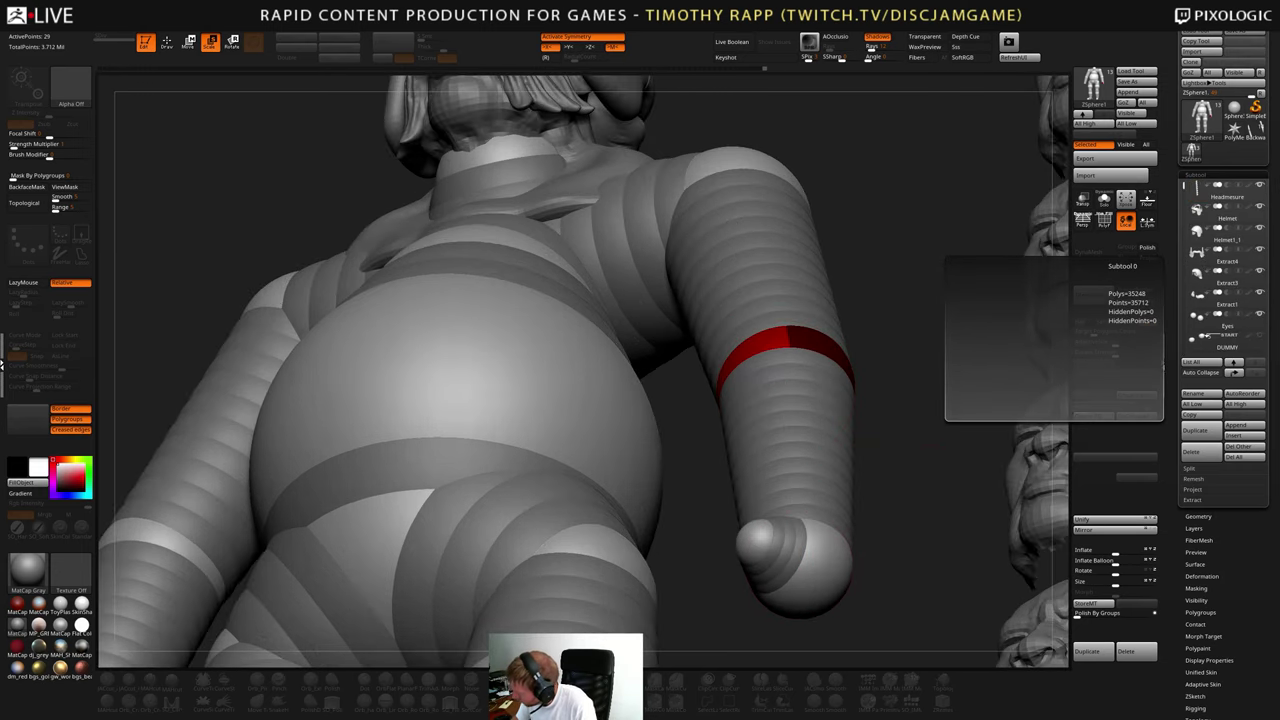
pyautogui.keyDown('alt'); pyautogui.moveTo(890, 500); pyautogui.dragTo(857, 584); pyautogui.keyUp('alt')
pyautogui.keyDown('alt'); pyautogui.click(836, 552); pyautogui.keyUp('alt')
pyautogui.press('w')
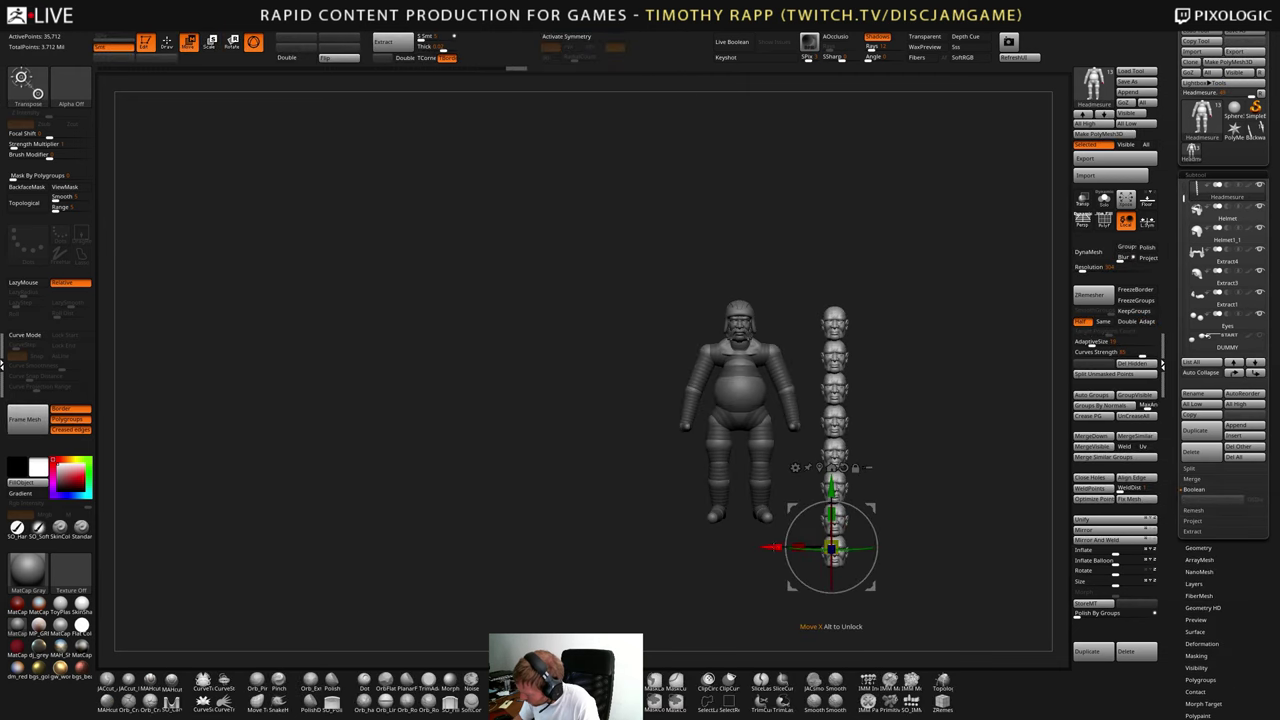
pyautogui.moveTo(797, 548); pyautogui.dragTo(579, 587)
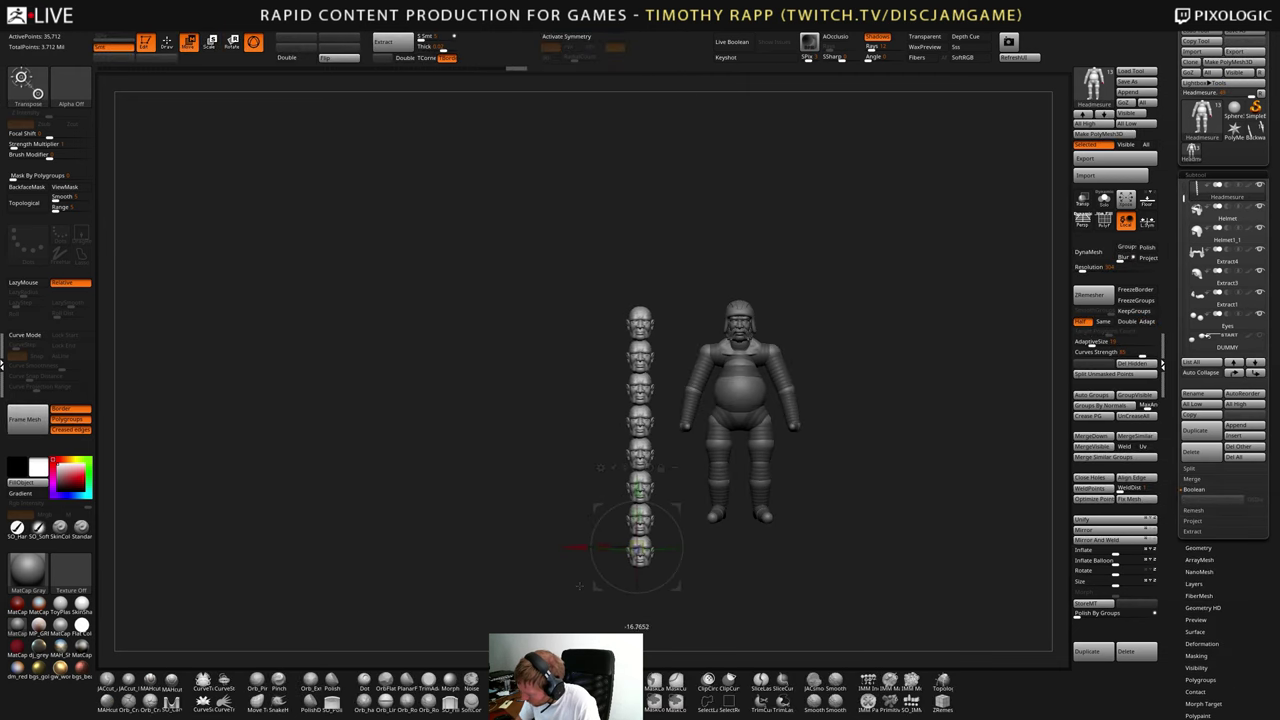
pyautogui.keyDown('alt'); pyautogui.moveTo(841, 521); pyautogui.dragTo(652, 712); pyautogui.keyUp('alt')
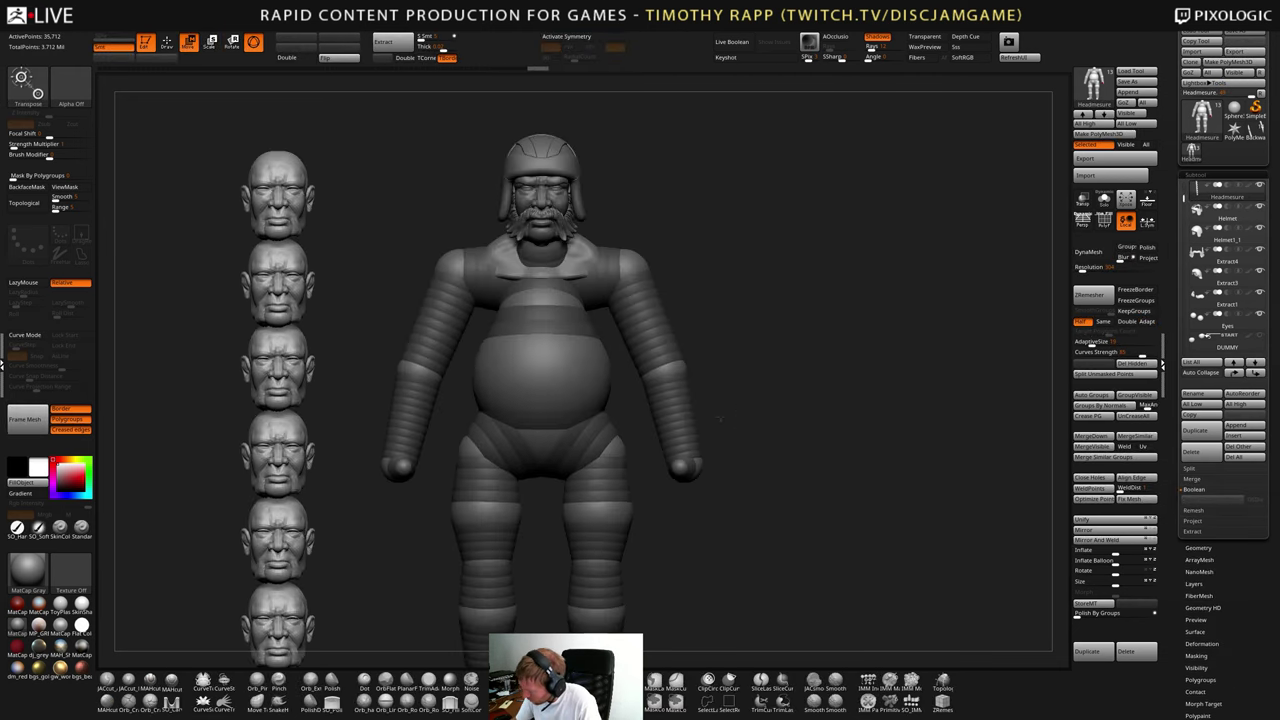
# - Reselect the ZSphere body and add small finger ZSpheres beside the thumb at the end of each hand
pyautogui.moveTo(720, 417); pyautogui.dragTo(640, 480)
pyautogui.keyDown('alt'); pyautogui.click(598, 395); pyautogui.keyUp('alt')
pyautogui.moveTo(729, 450)
pyautogui.keyDown('alt'); pyautogui.mouseDown()
pyautogui.moveTo(762, 543)
pyautogui.moveTo(745, 424)
pyautogui.moveTo(752, 455)
pyautogui.mouseUp(); pyautogui.keyUp('alt')
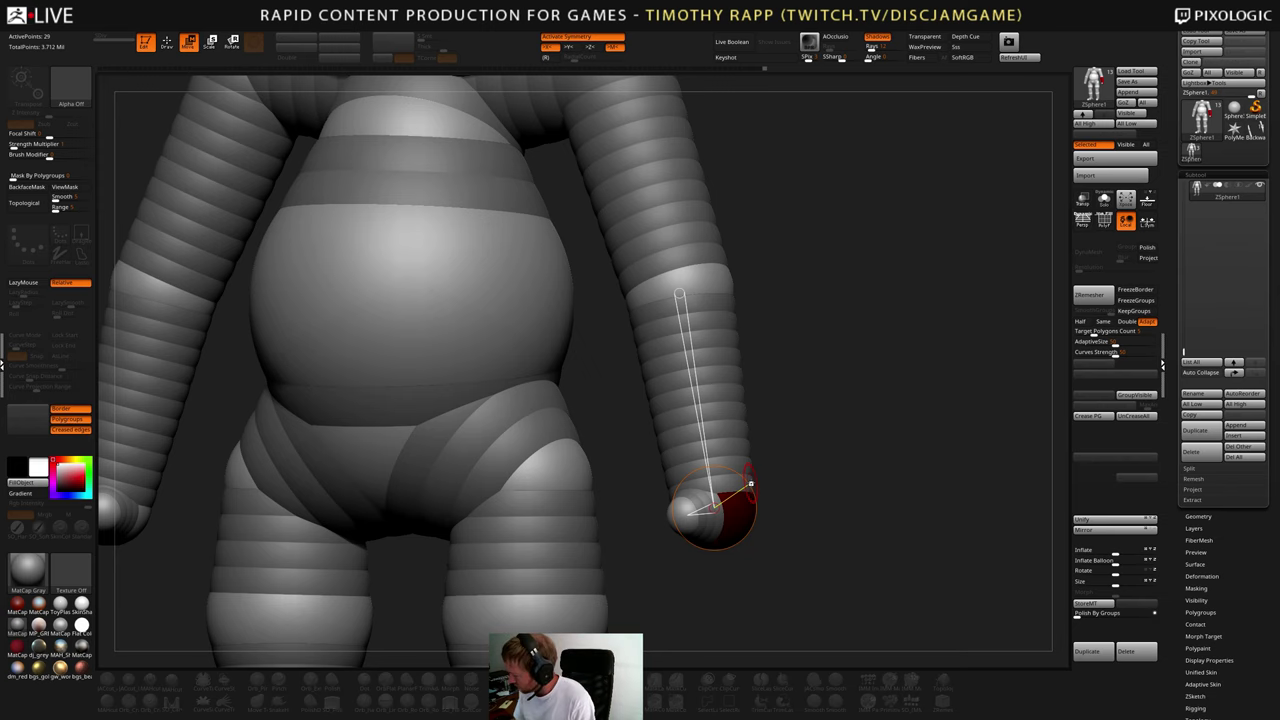
pyautogui.moveTo(803, 470); pyautogui.dragTo(702, 450, button='right')
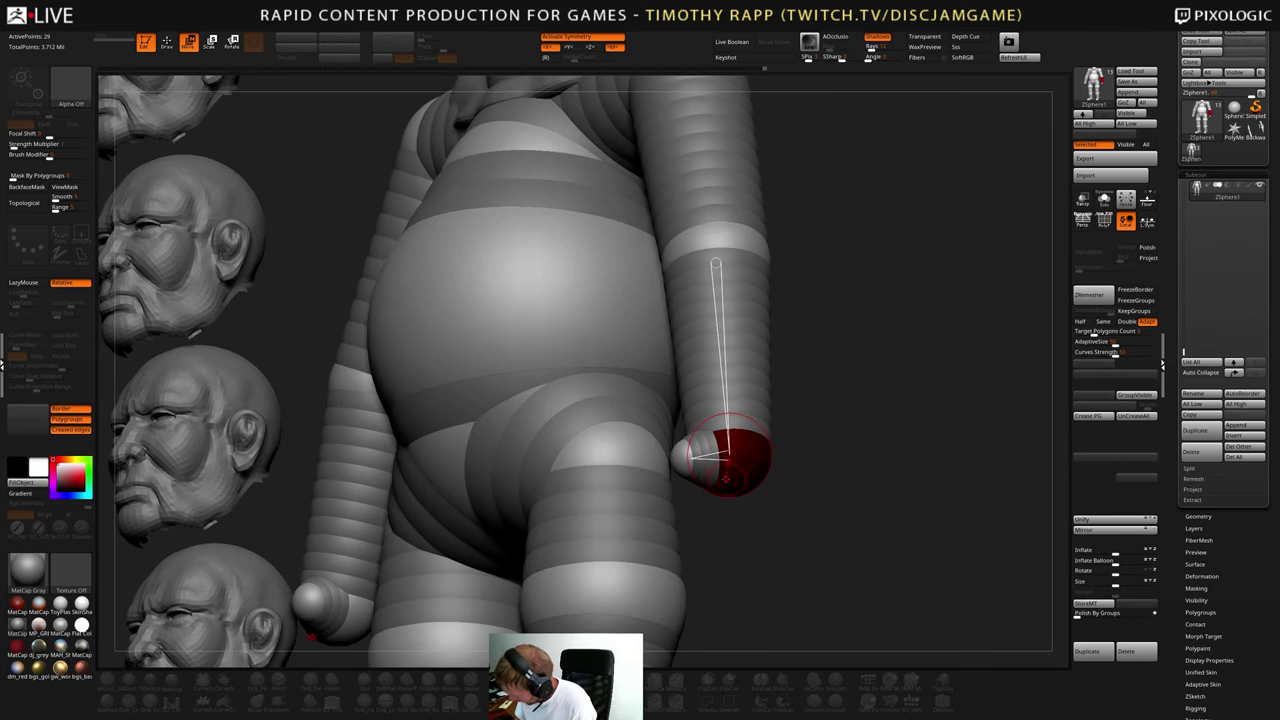
pyautogui.press('q')
pyautogui.moveTo(719, 483); pyautogui.dragTo(724, 503)
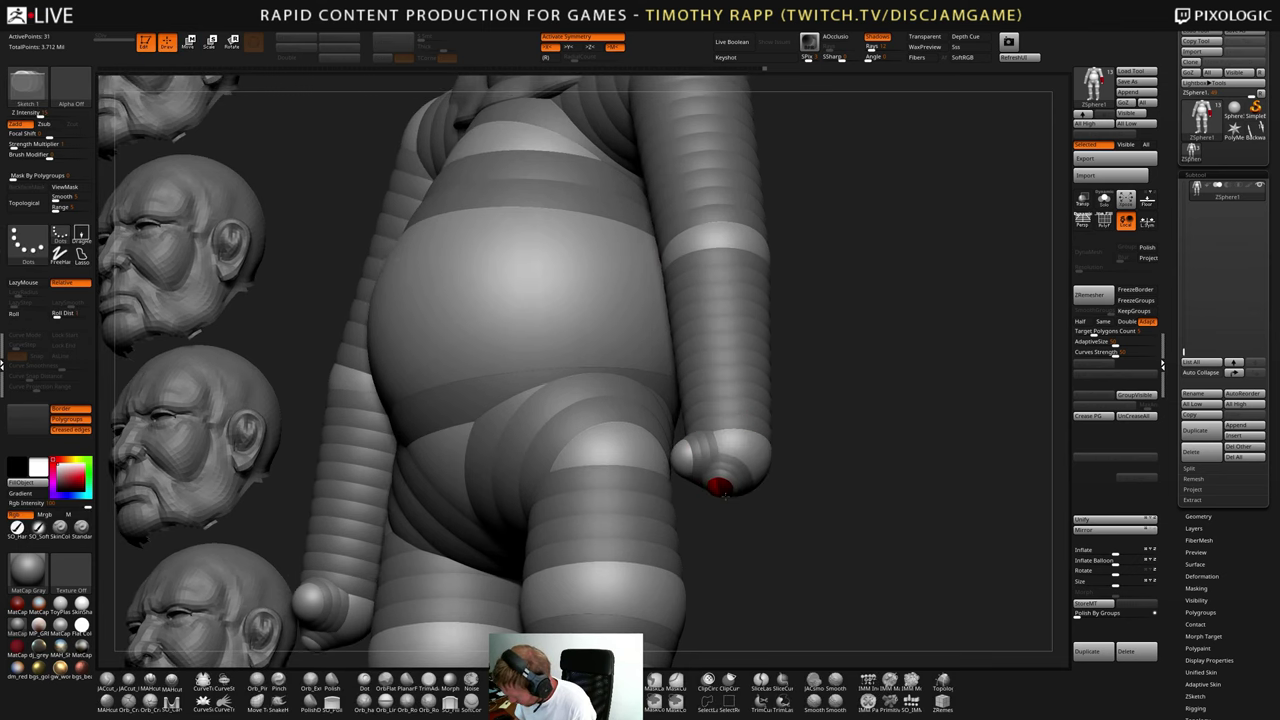
pyautogui.moveTo(806, 478); pyautogui.dragTo(738, 487, button='right')
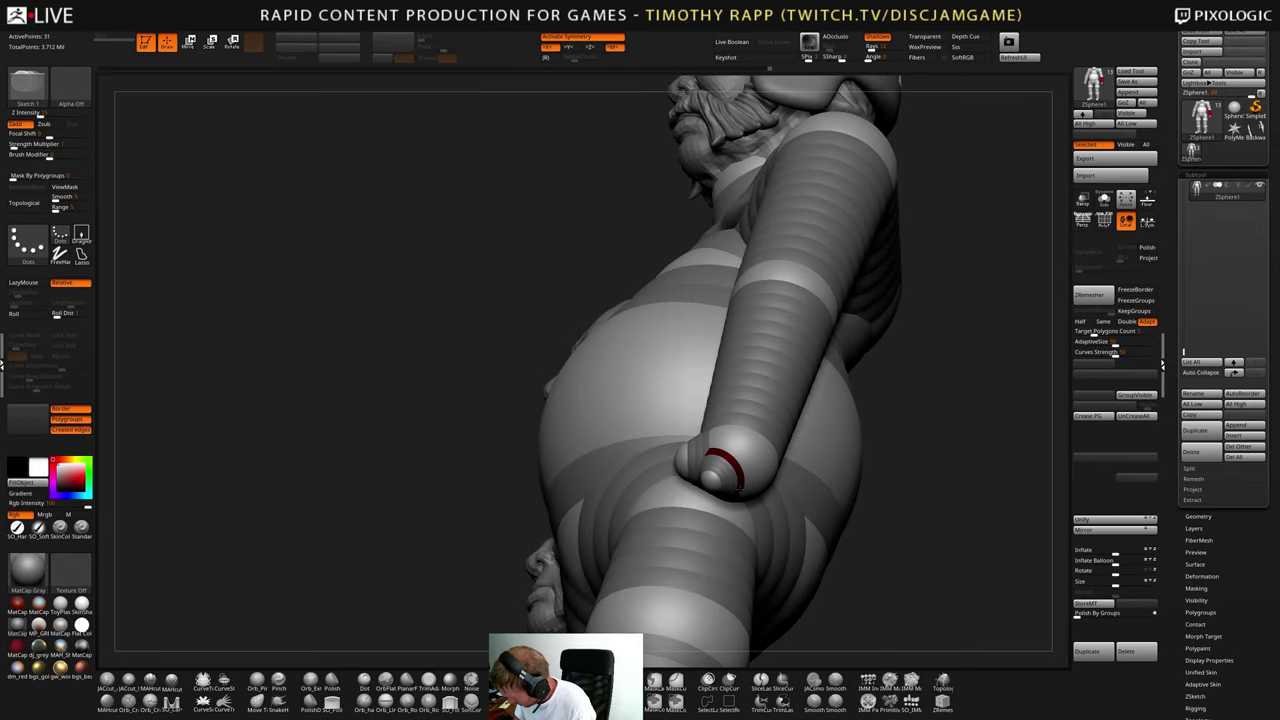
pyautogui.moveTo(740, 484); pyautogui.dragTo(783, 312)
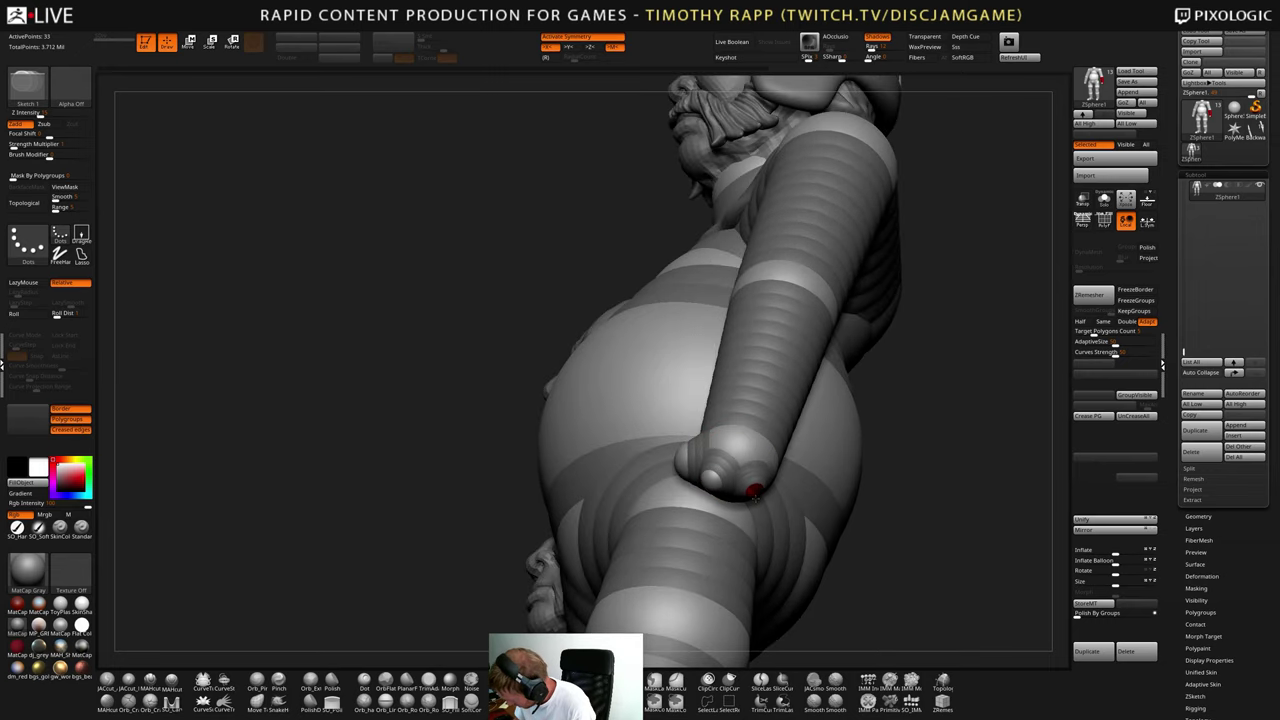
pyautogui.moveTo(753, 488); pyautogui.dragTo(749, 464)
pyautogui.moveTo(915, 472); pyautogui.dragTo(790, 480)
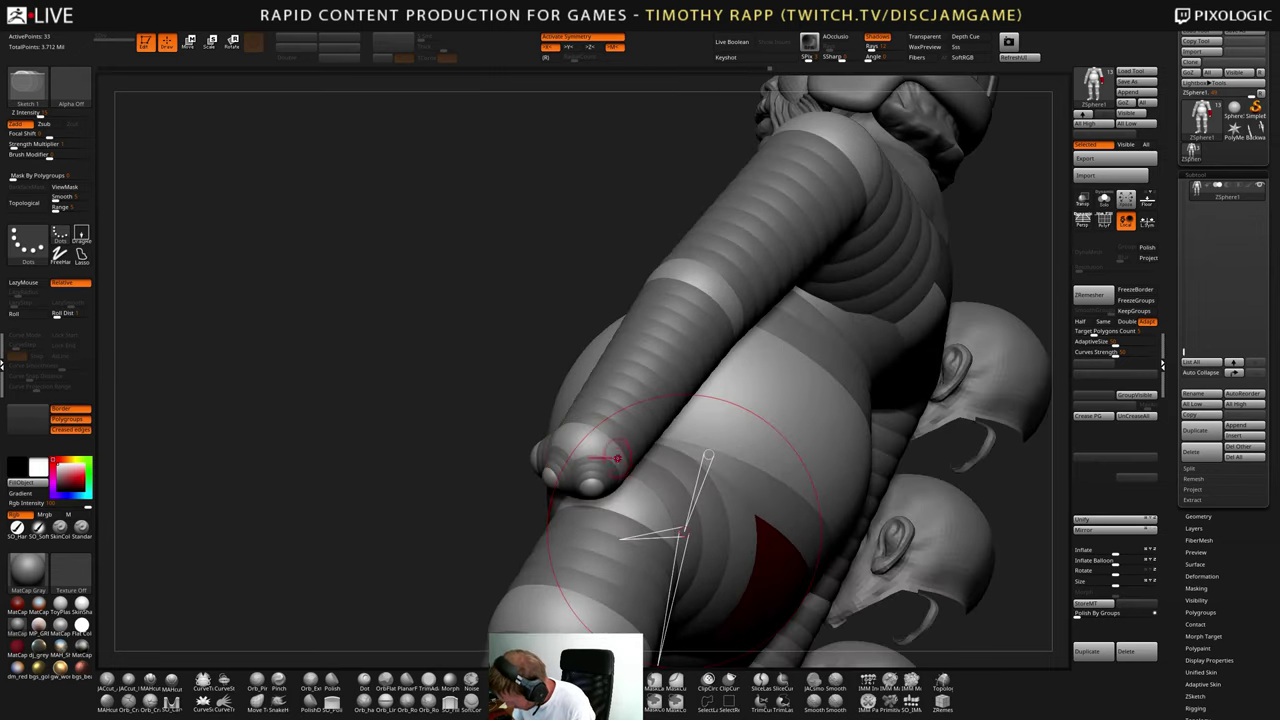
# - Add the remaining finger-base ZSpheres to the outer edge of the hand and pull them outward
pyautogui.press('w')
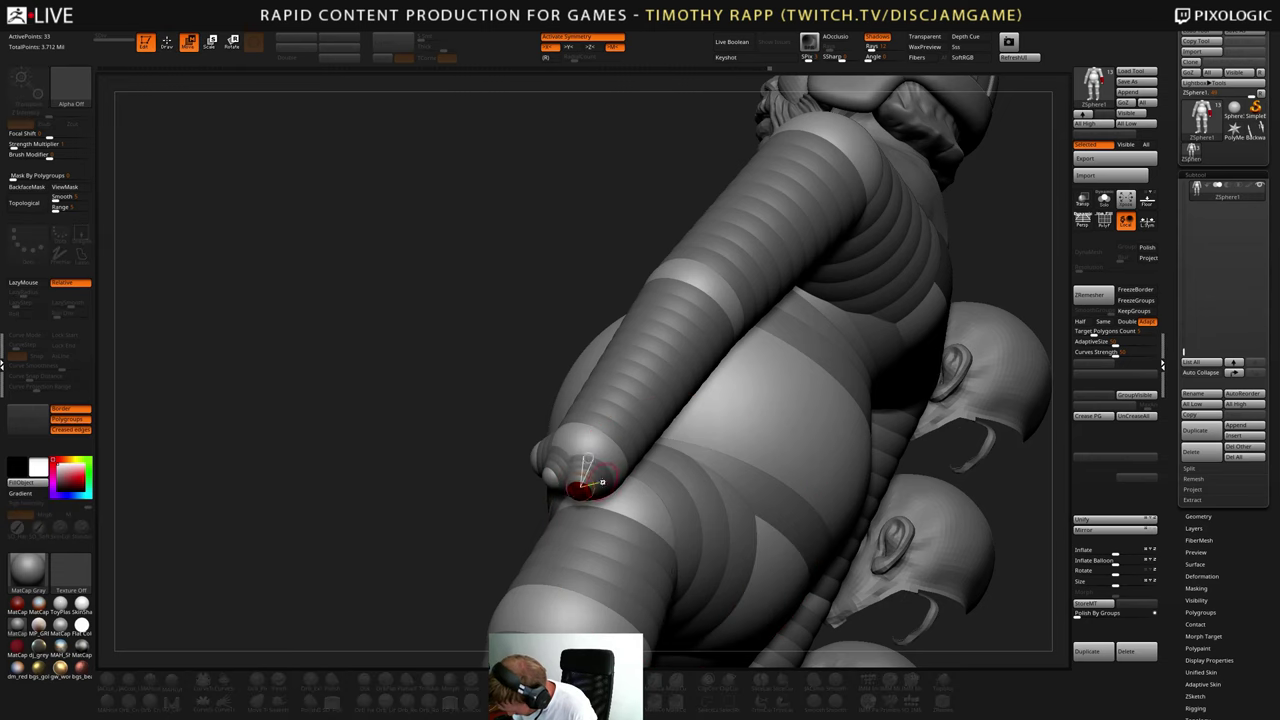
pyautogui.press('e')
pyautogui.press('q')
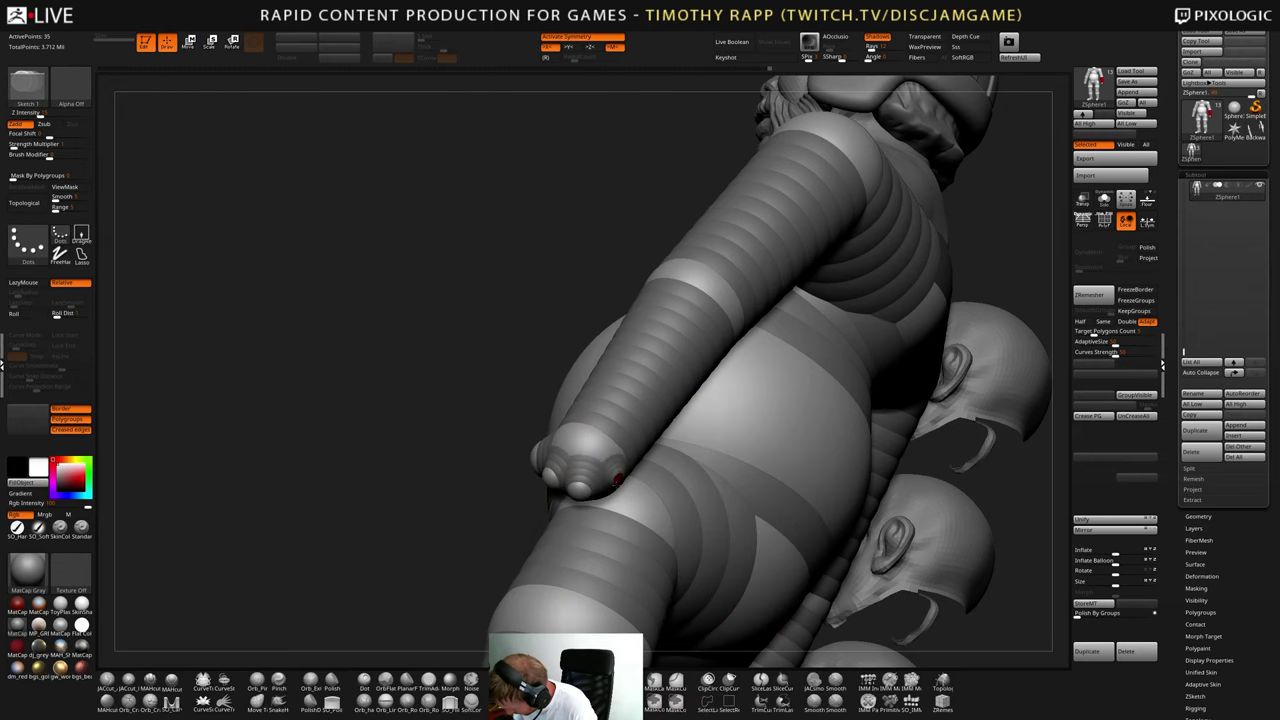
pyautogui.press('w')
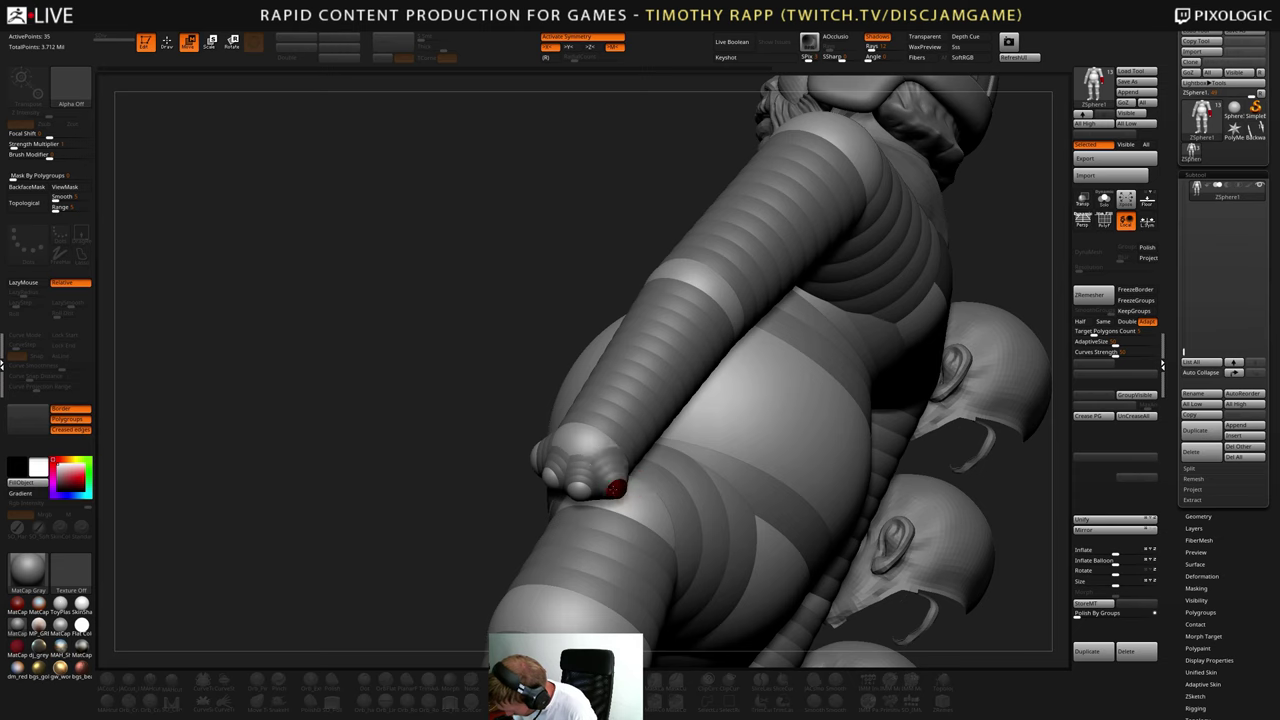
pyautogui.press('q')
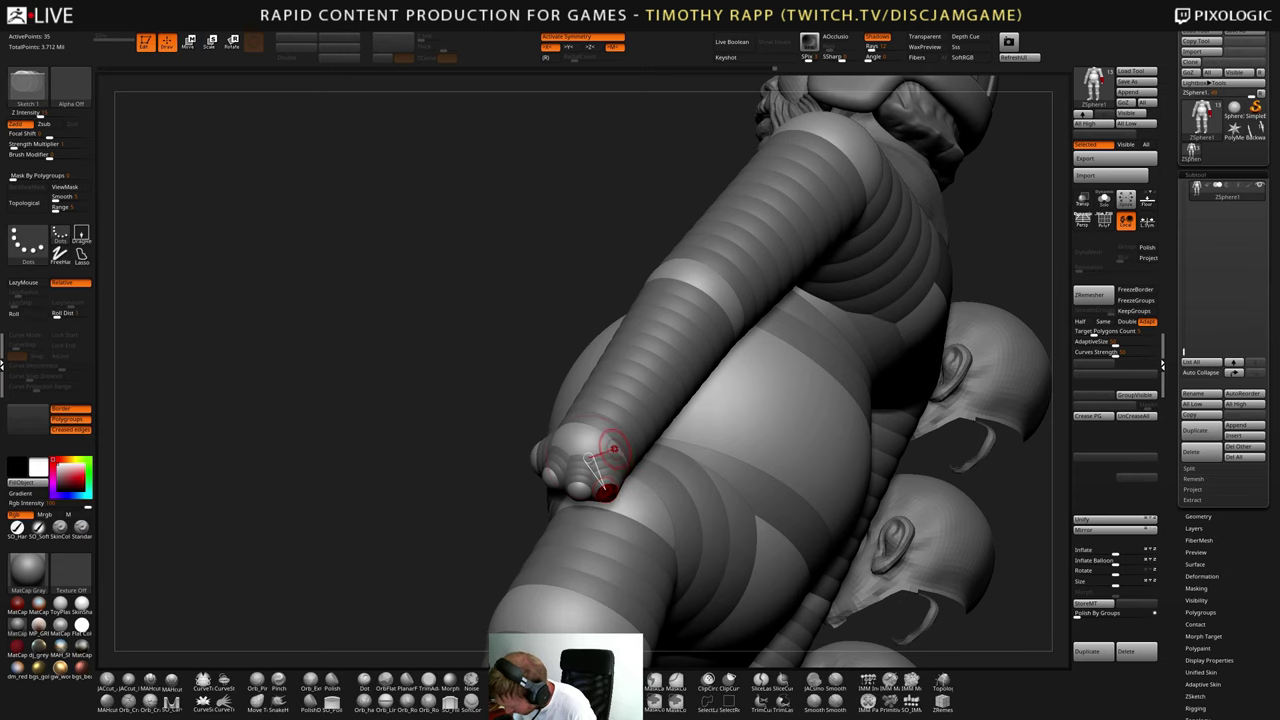
pyautogui.press('w')
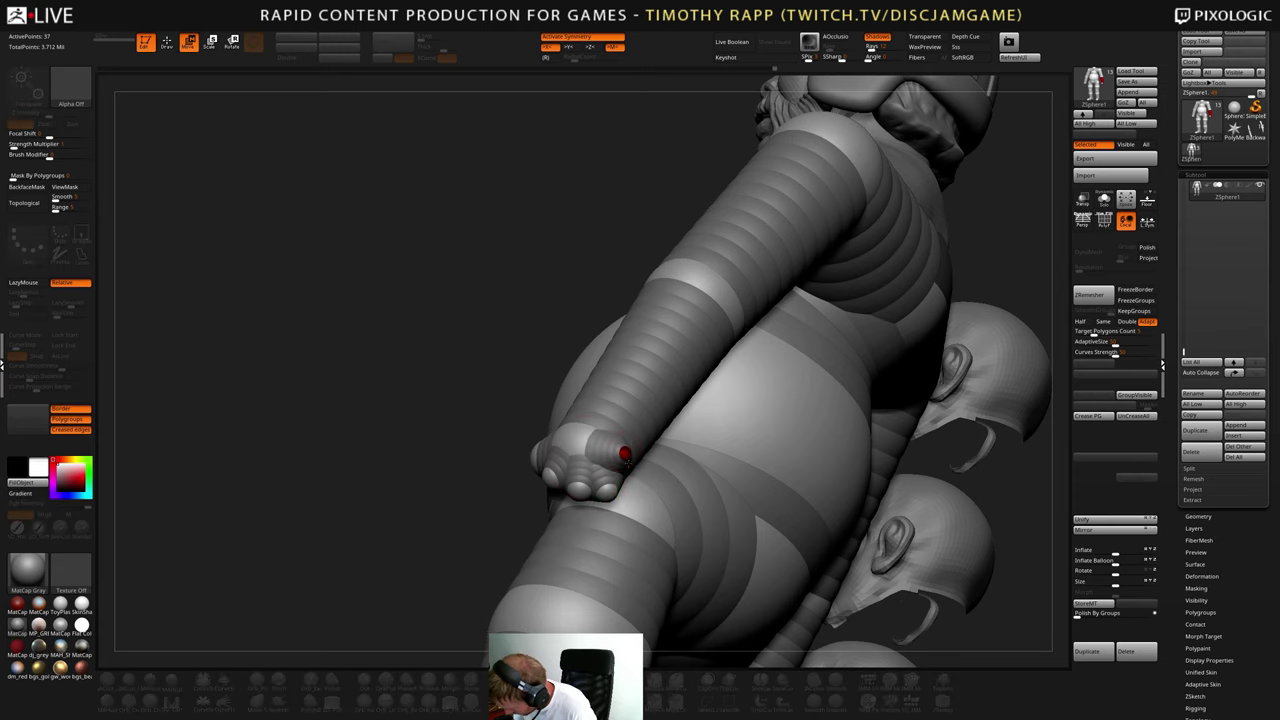
# - Scale the finger-base ZSpheres and move them into place along the lower edge of the hand
pyautogui.moveTo(630, 485); pyautogui.dragTo(717, 468, button='right')
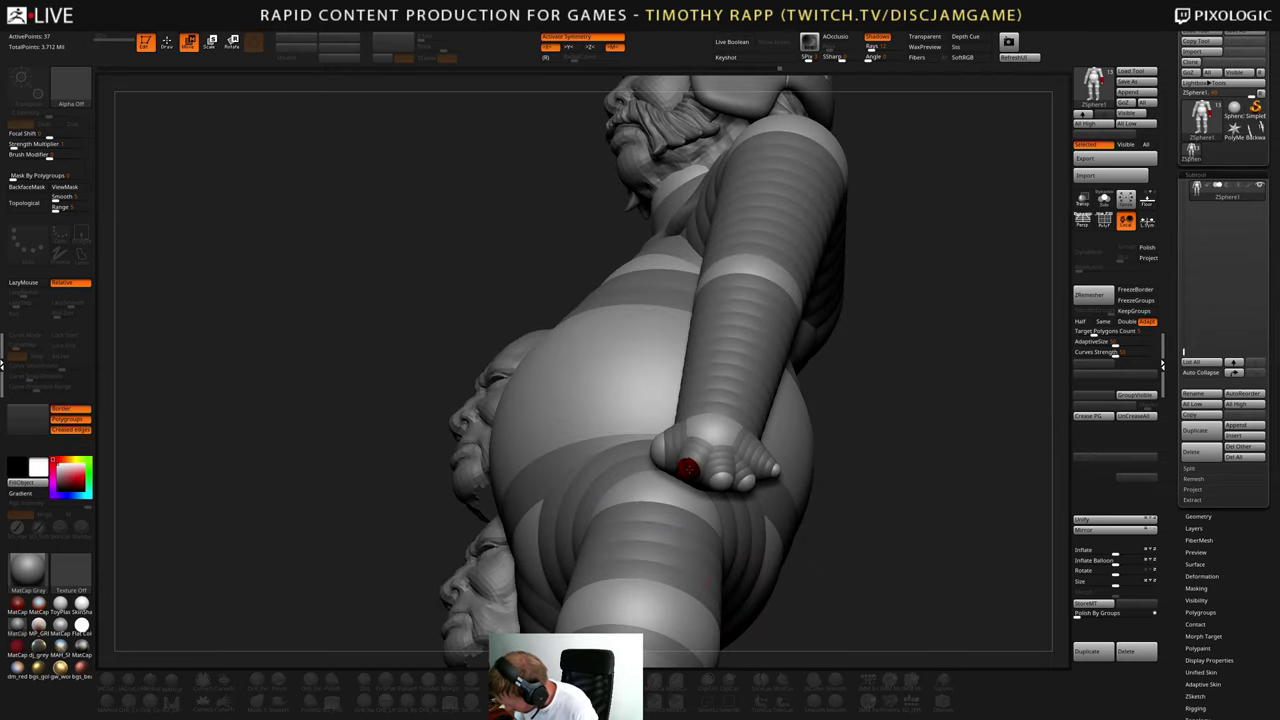
pyautogui.press('e')
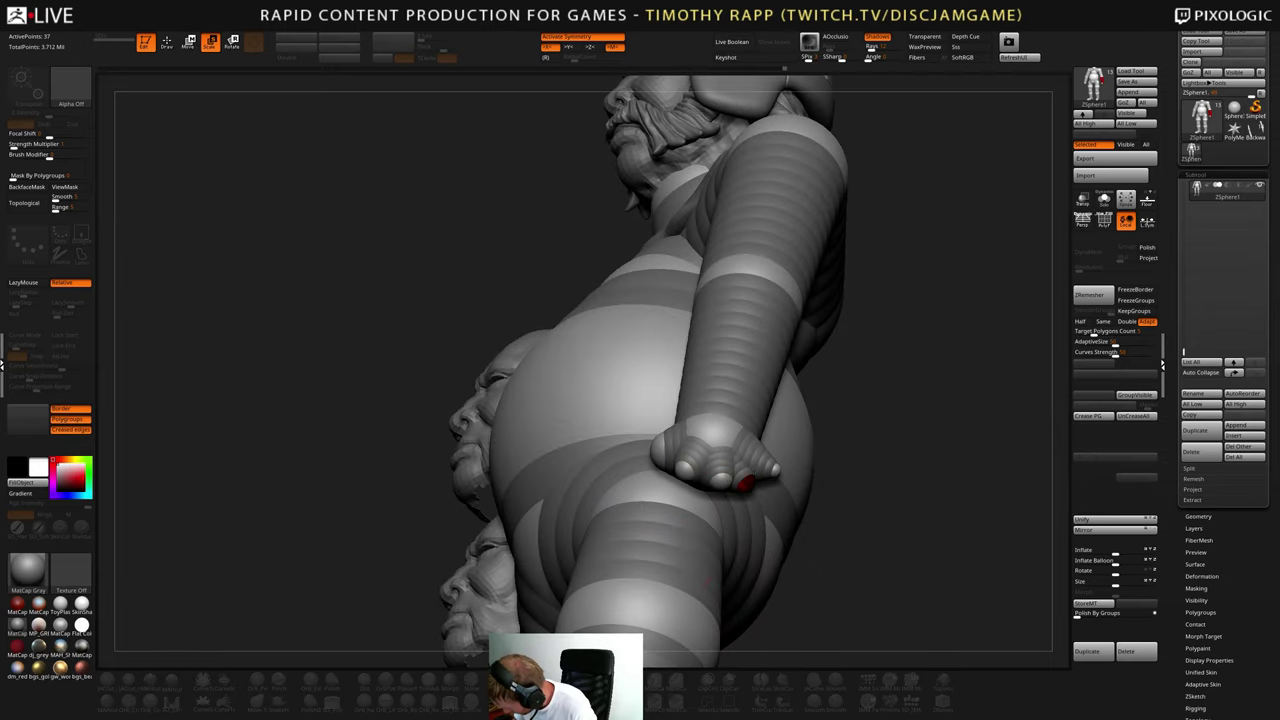
pyautogui.moveTo(818, 458)
pyautogui.mouseDown()
pyautogui.moveTo(925, 474)
pyautogui.moveTo(894, 494)
pyautogui.moveTo(809, 470)
pyautogui.mouseUp()
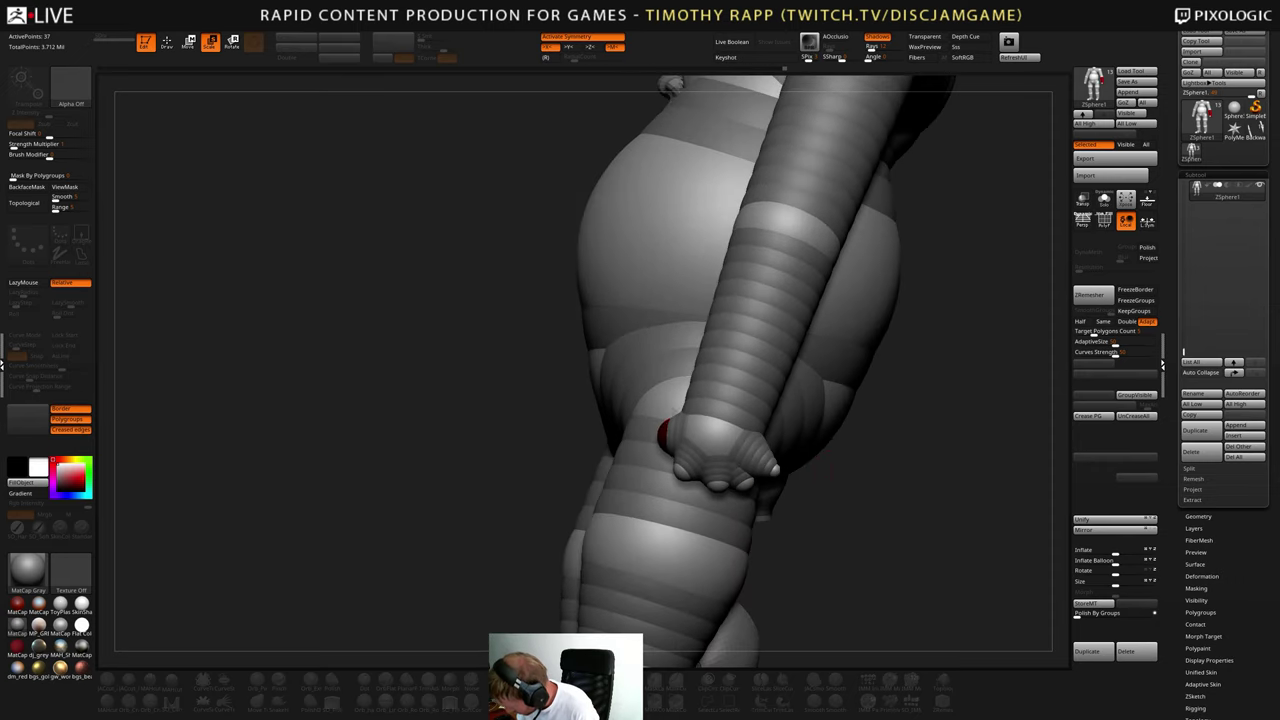
pyautogui.press('w')
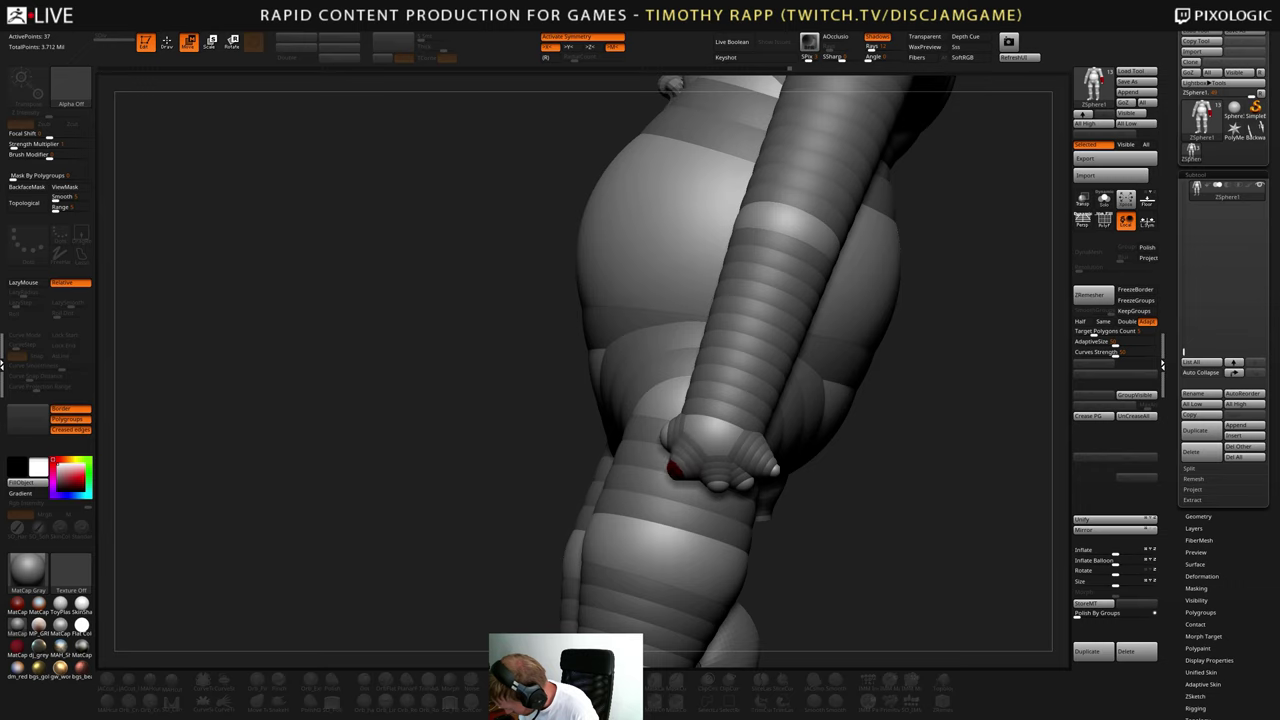
pyautogui.moveTo(745, 486); pyautogui.dragTo(741, 486)
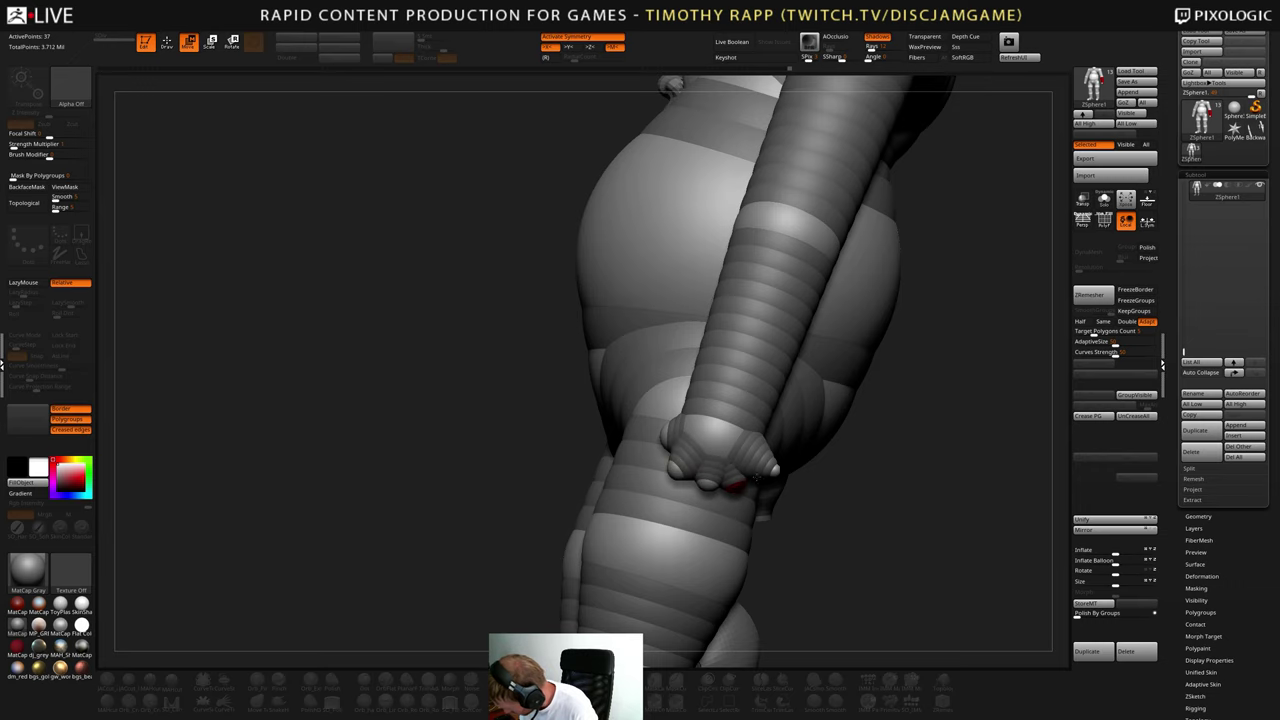
# - Resize the little finger's base ZSphere and move it closer to its neighbouring finger base
pyautogui.moveTo(757, 477); pyautogui.dragTo(656, 480, button='right')
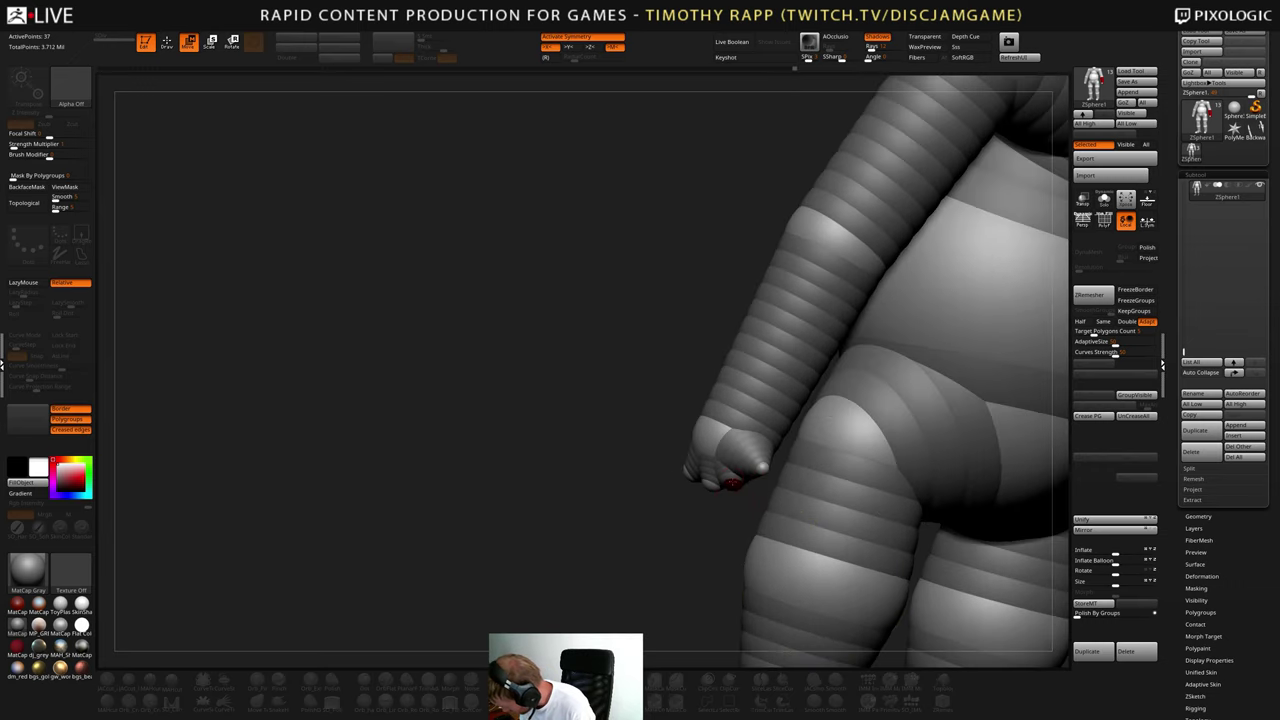
pyautogui.moveTo(760, 466)
pyautogui.mouseDown(button='right')
pyautogui.moveTo(748, 452)
pyautogui.moveTo(750, 463)
pyautogui.mouseUp(button='right')
pyautogui.press('e')
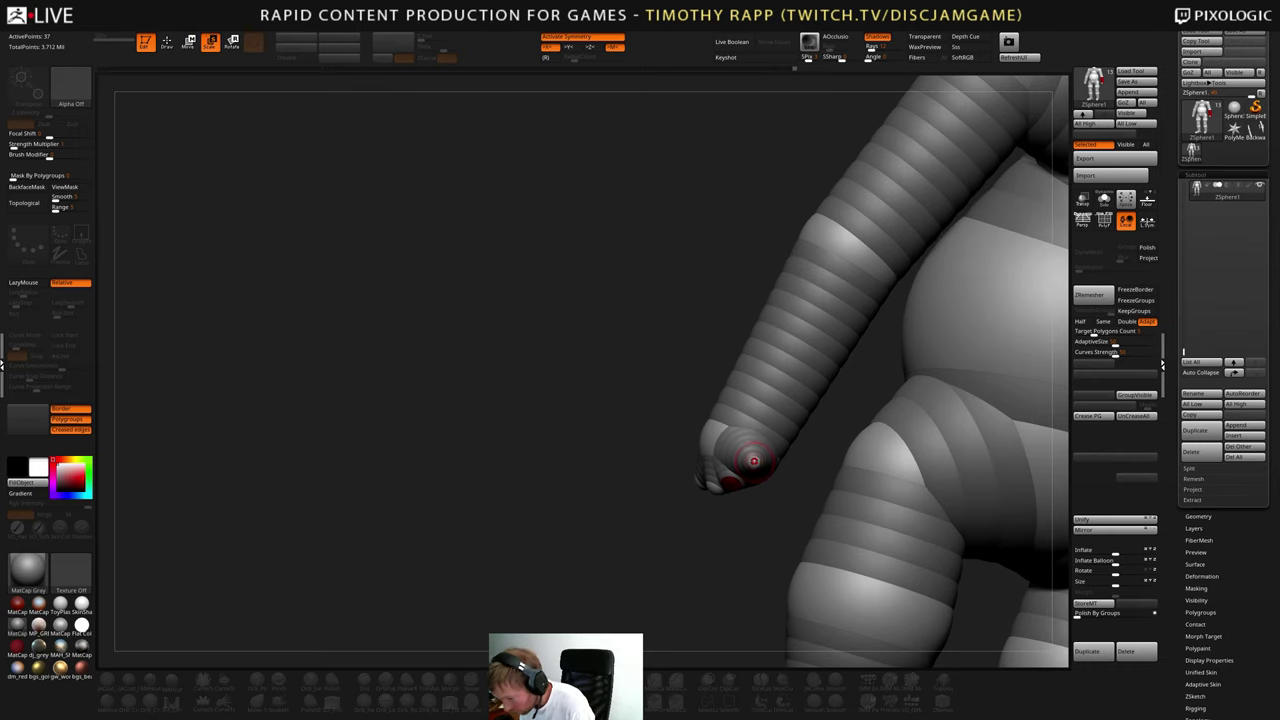
pyautogui.moveTo(748, 458); pyautogui.dragTo(750, 458, button='right')
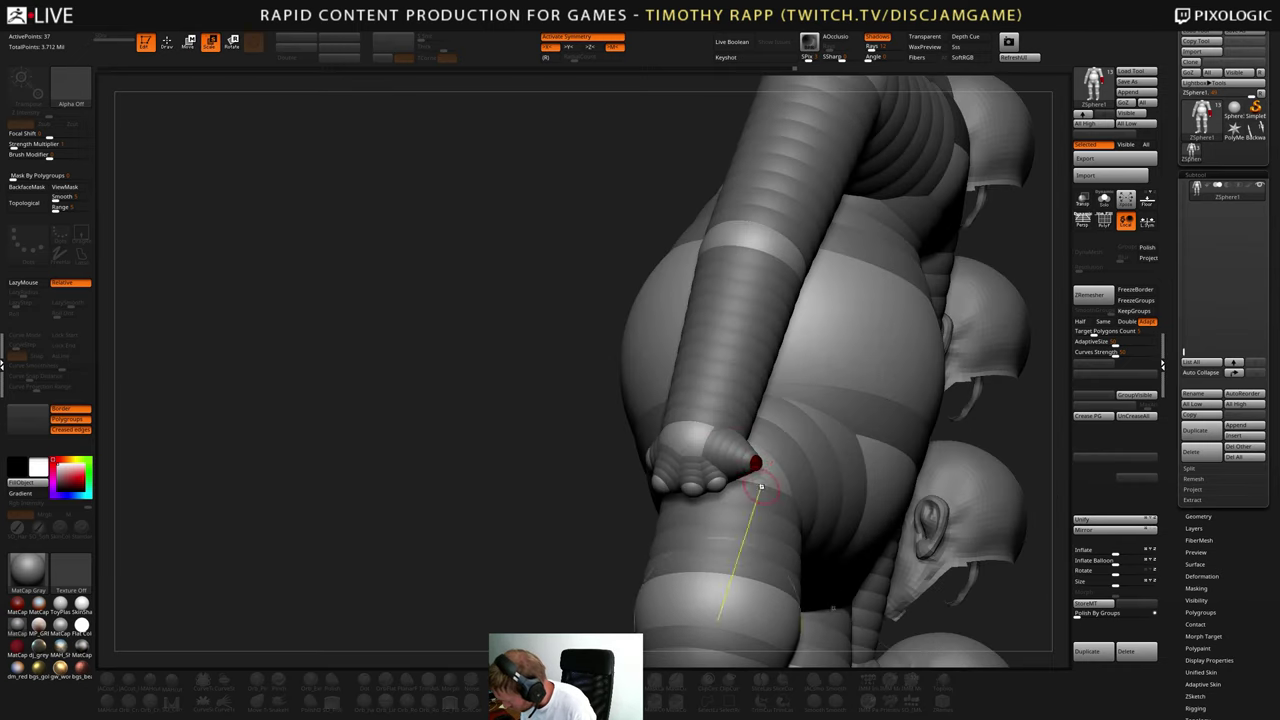
pyautogui.press('w')
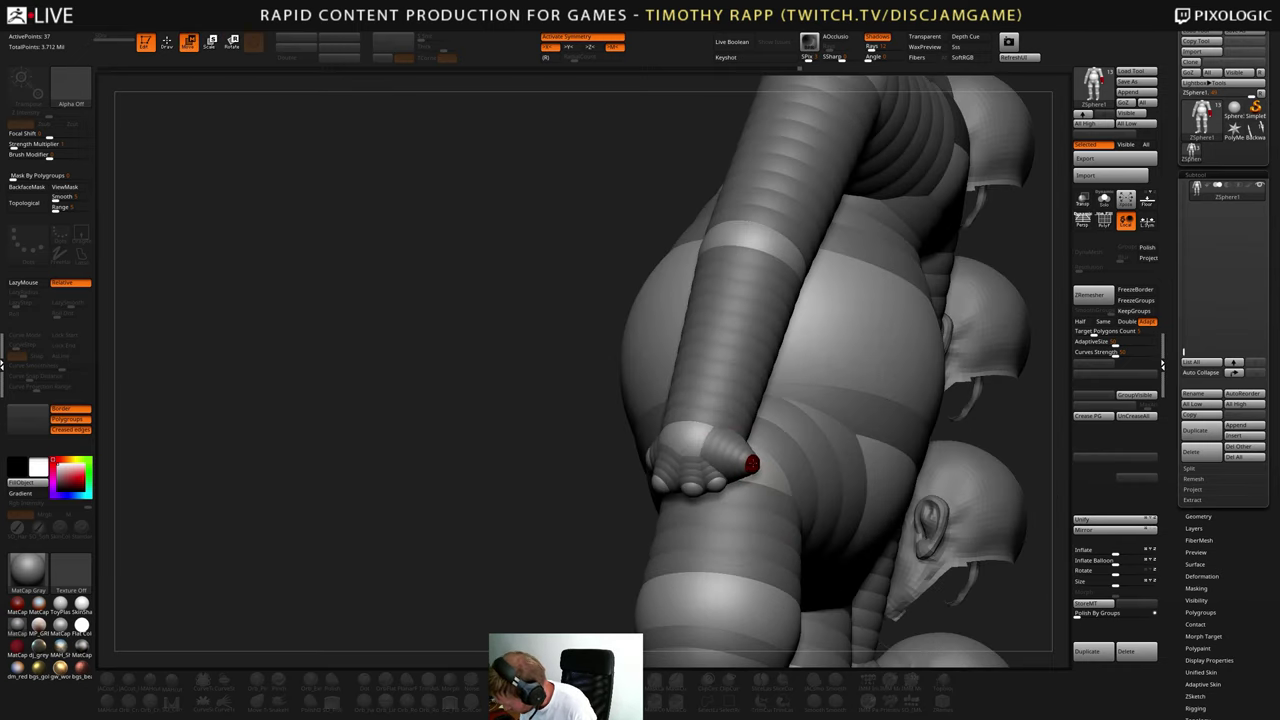
pyautogui.moveTo(737, 473); pyautogui.dragTo(741, 470)
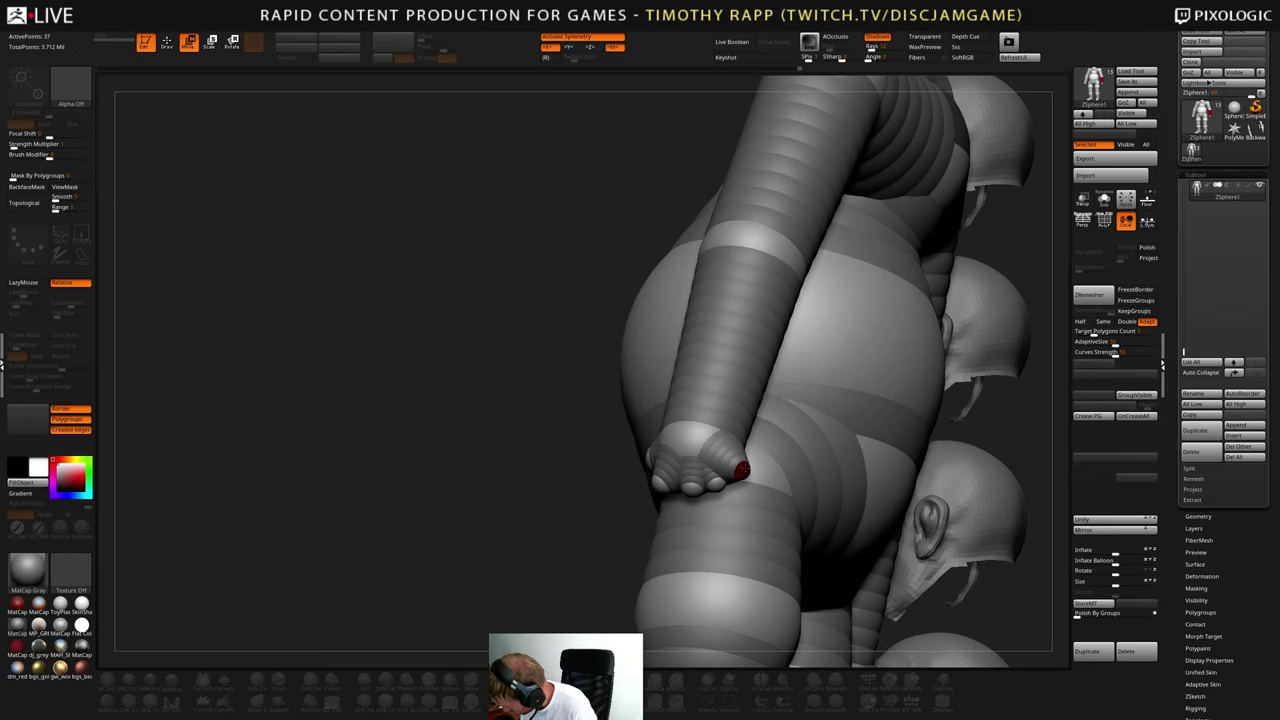
# - Reposition the finger-base ZSpheres so they are spaced in an even row across the hand
pyautogui.moveTo(720, 507); pyautogui.dragTo(605, 508, button='right')
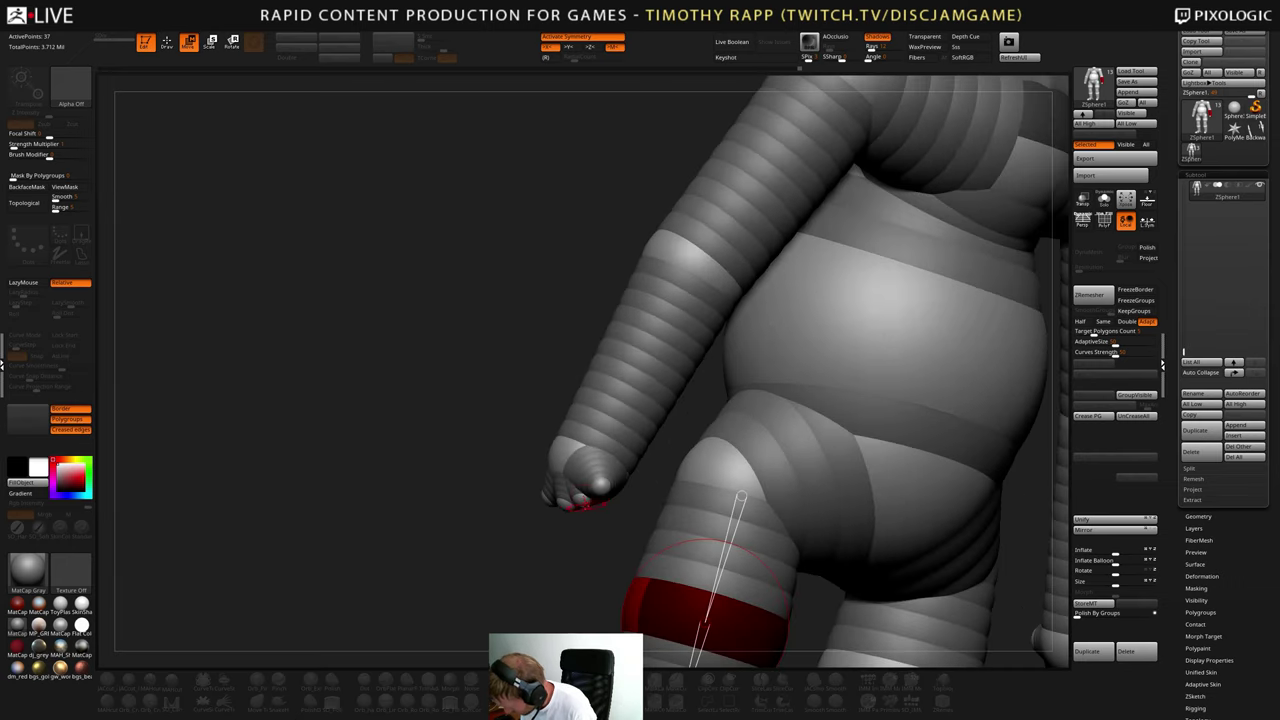
pyautogui.moveTo(510, 505); pyautogui.dragTo(586, 508, button='right')
pyautogui.click(586, 508)
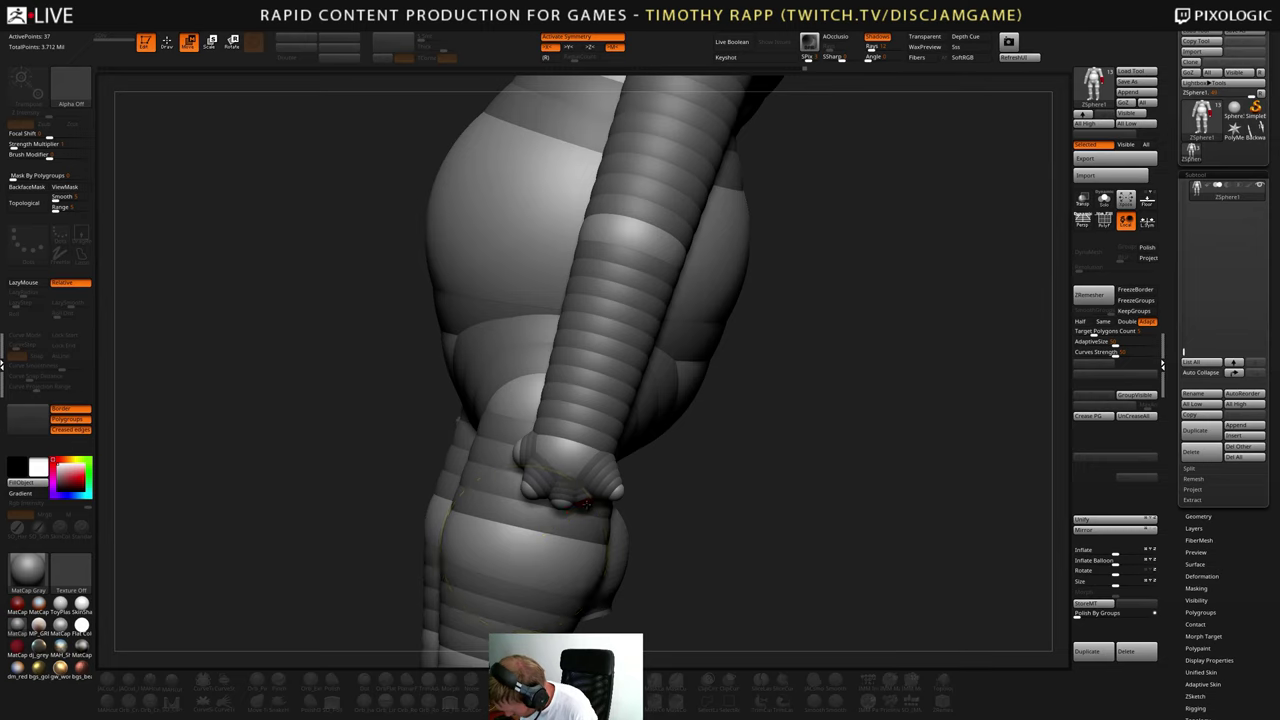
pyautogui.moveTo(588, 507); pyautogui.dragTo(552, 500)
pyautogui.click(611, 496)
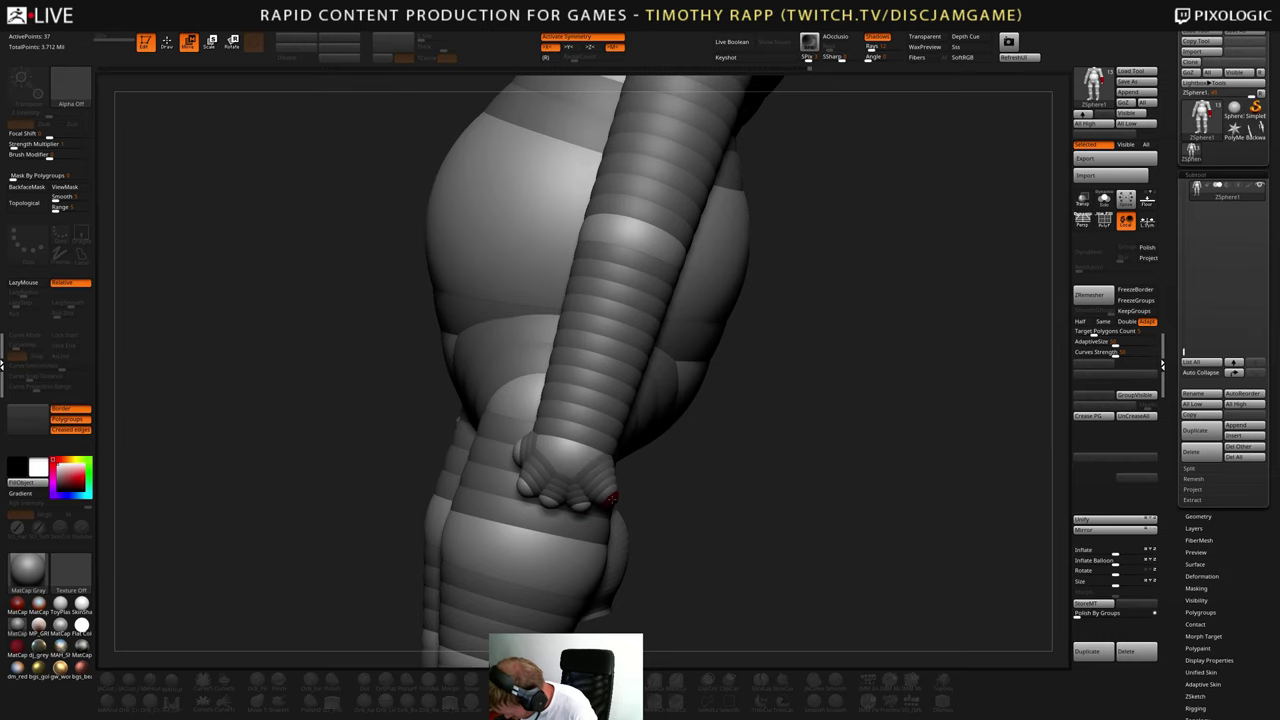
pyautogui.moveTo(695, 516); pyautogui.dragTo(545, 505)
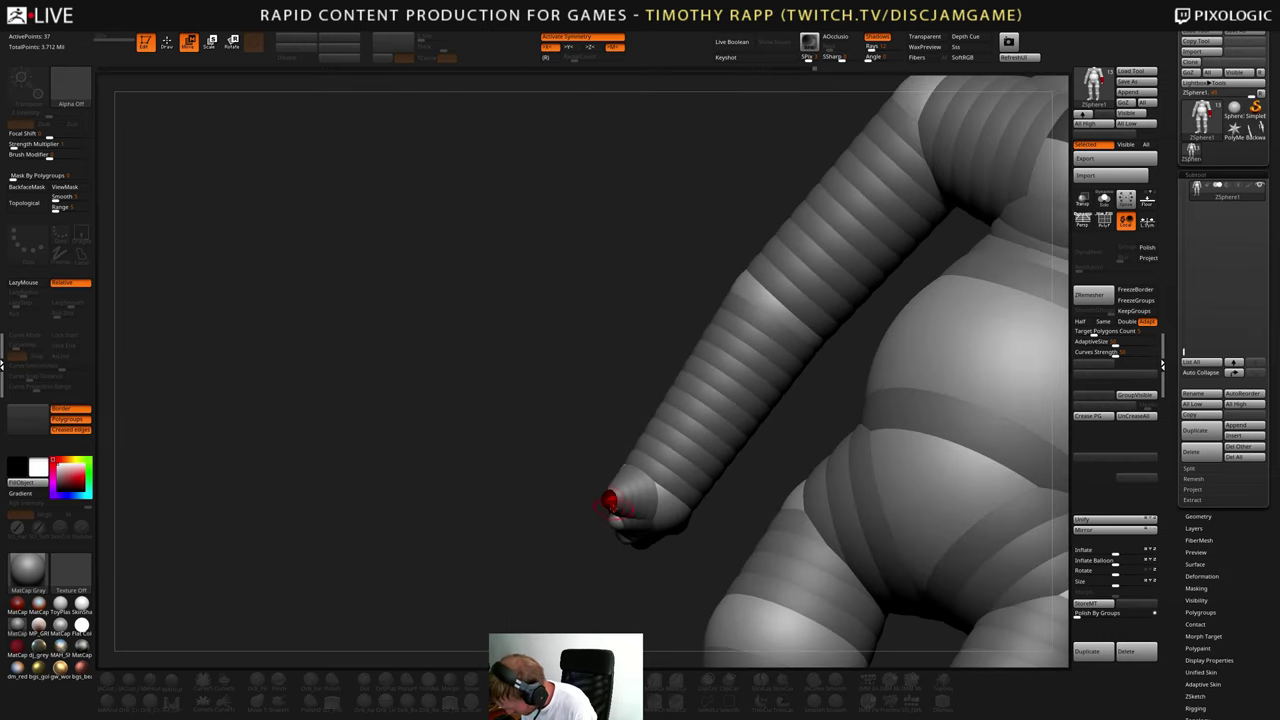
pyautogui.moveTo(611, 545); pyautogui.dragTo(740, 552)
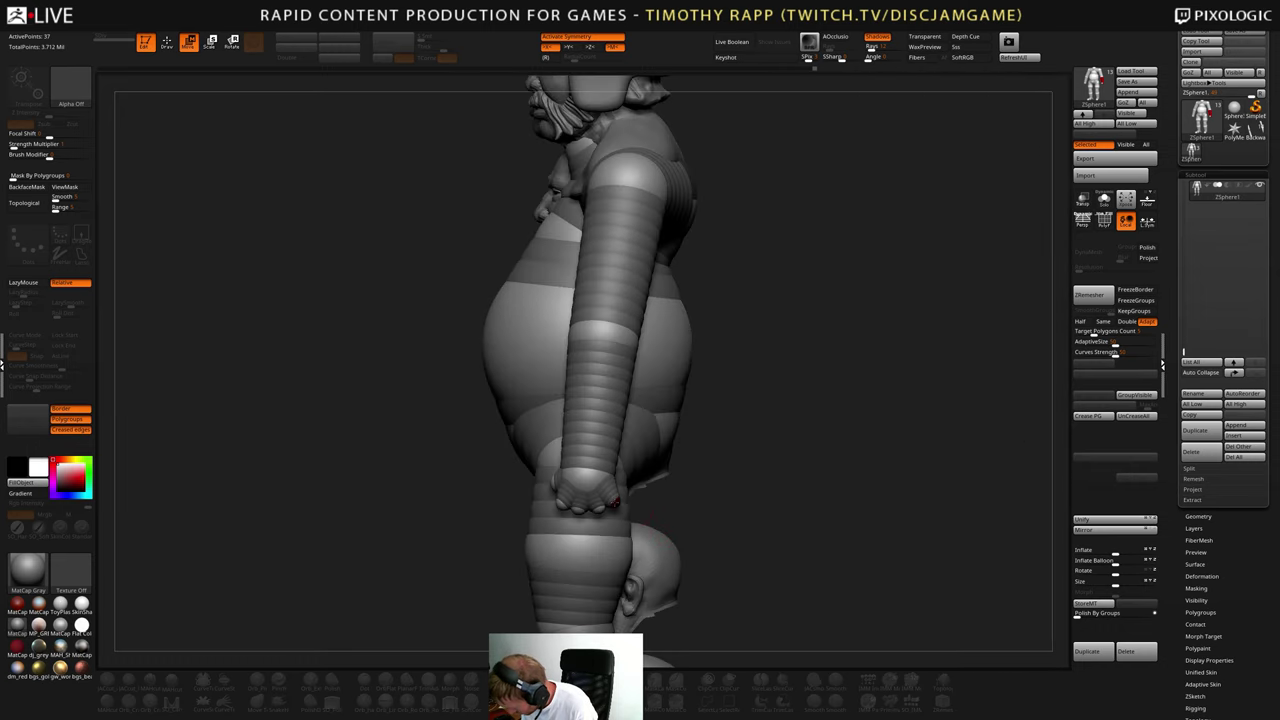
# - Add a ZSphere to the index finger's base and pull it down to lengthen the finger
pyautogui.moveTo(618, 502)
pyautogui.mouseDown()
pyautogui.moveTo(693, 499)
pyautogui.moveTo(674, 494)
pyautogui.moveTo(706, 517)
pyautogui.mouseUp()
pyautogui.press('q')
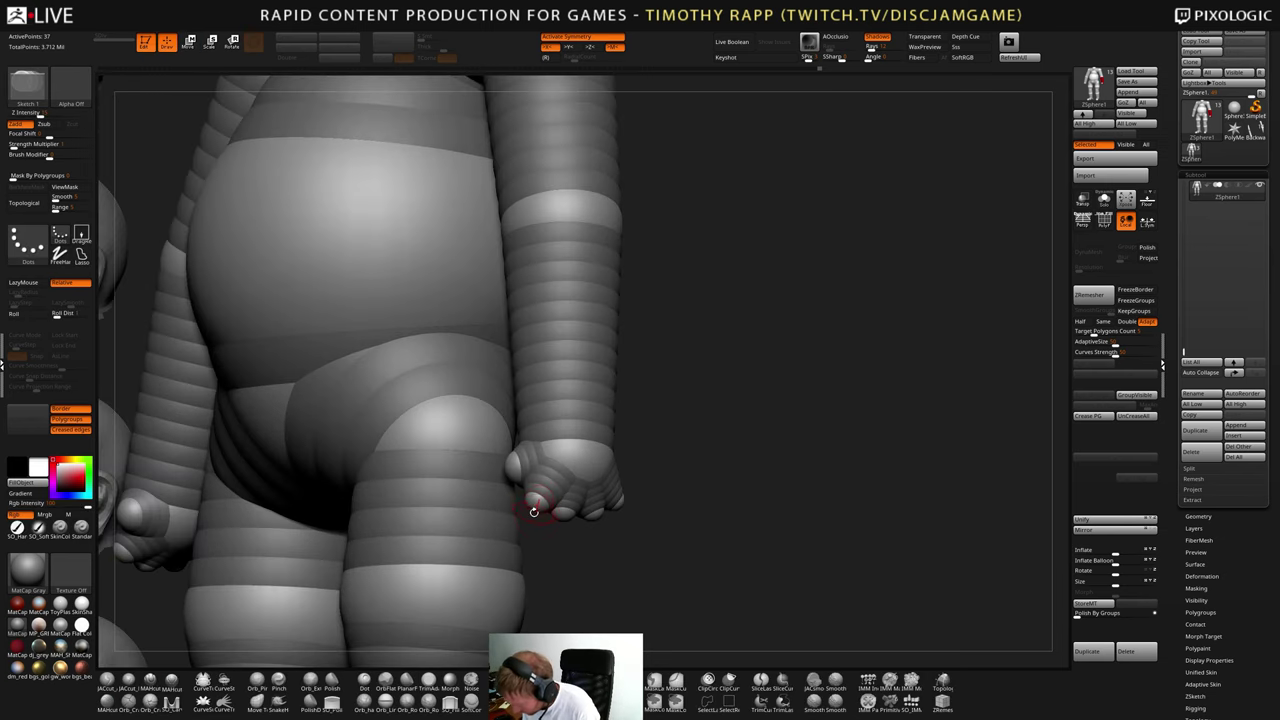
pyautogui.moveTo(534, 511)
pyautogui.mouseDown()
pyautogui.moveTo(530, 545)
pyautogui.moveTo(632, 520)
pyautogui.moveTo(540, 535)
pyautogui.mouseUp()
pyautogui.press('w')
pyautogui.moveTo(640, 530); pyautogui.dragTo(572, 534)
pyautogui.moveTo(560, 537); pyautogui.dragTo(557, 522)
# - Extend the middle finger with a new ZSphere, enlarge its tip and move it into line with the hand
pyautogui.click(602, 518)
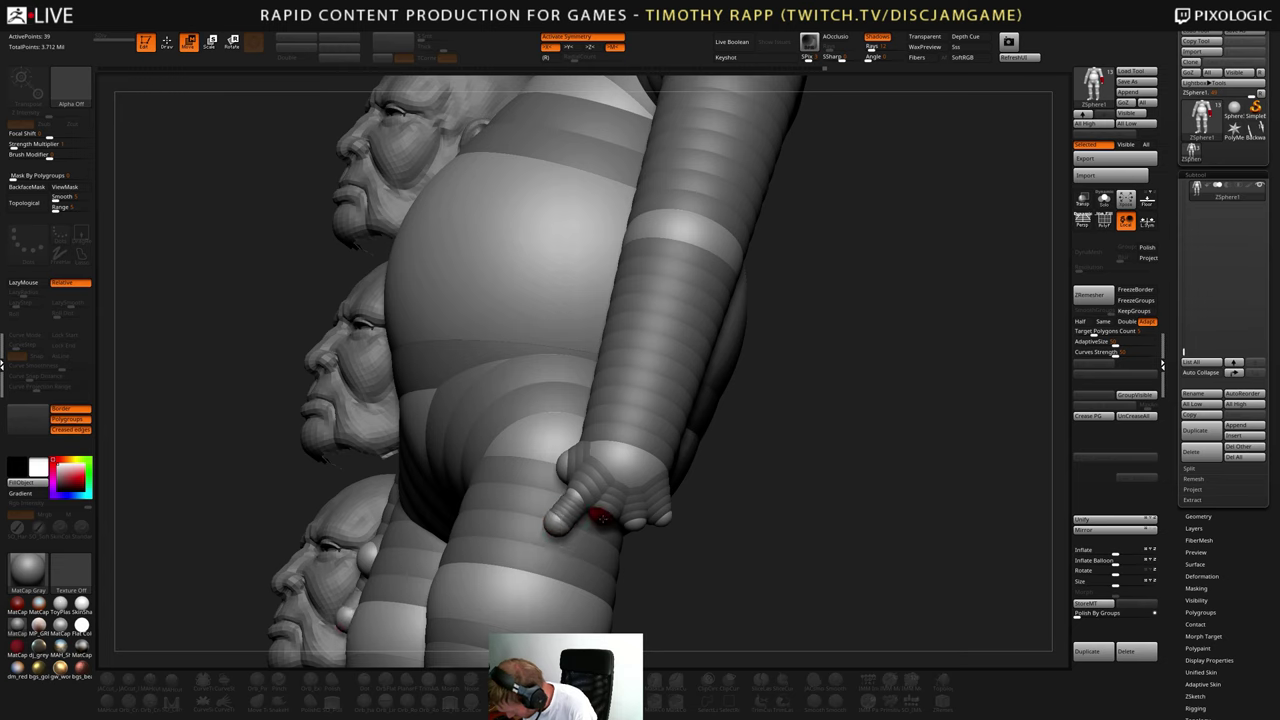
pyautogui.press('q')
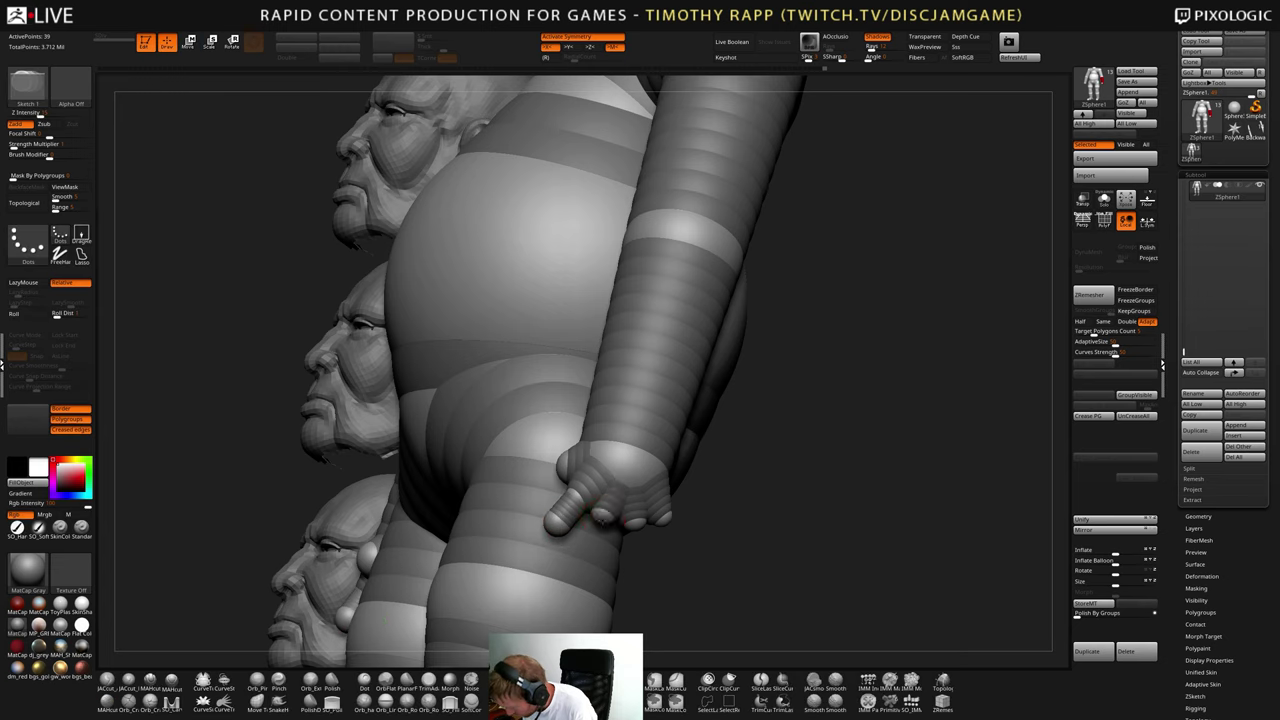
pyautogui.press('w')
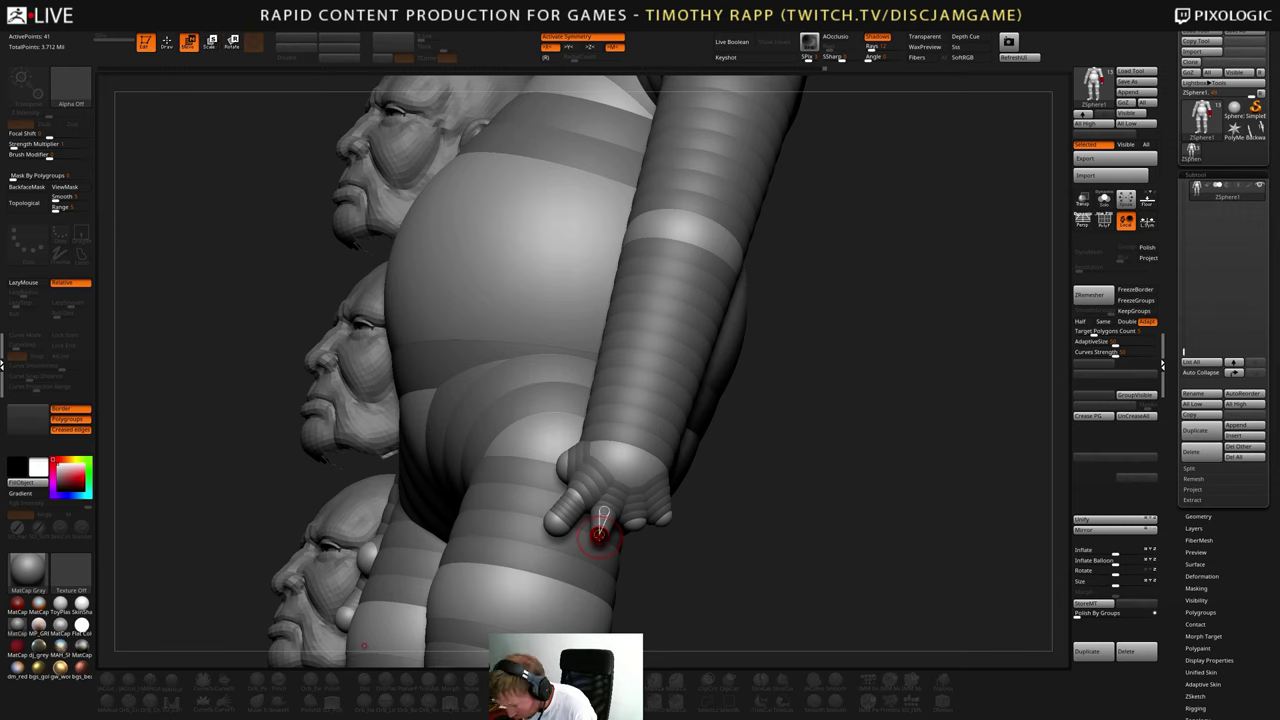
pyautogui.press('e')
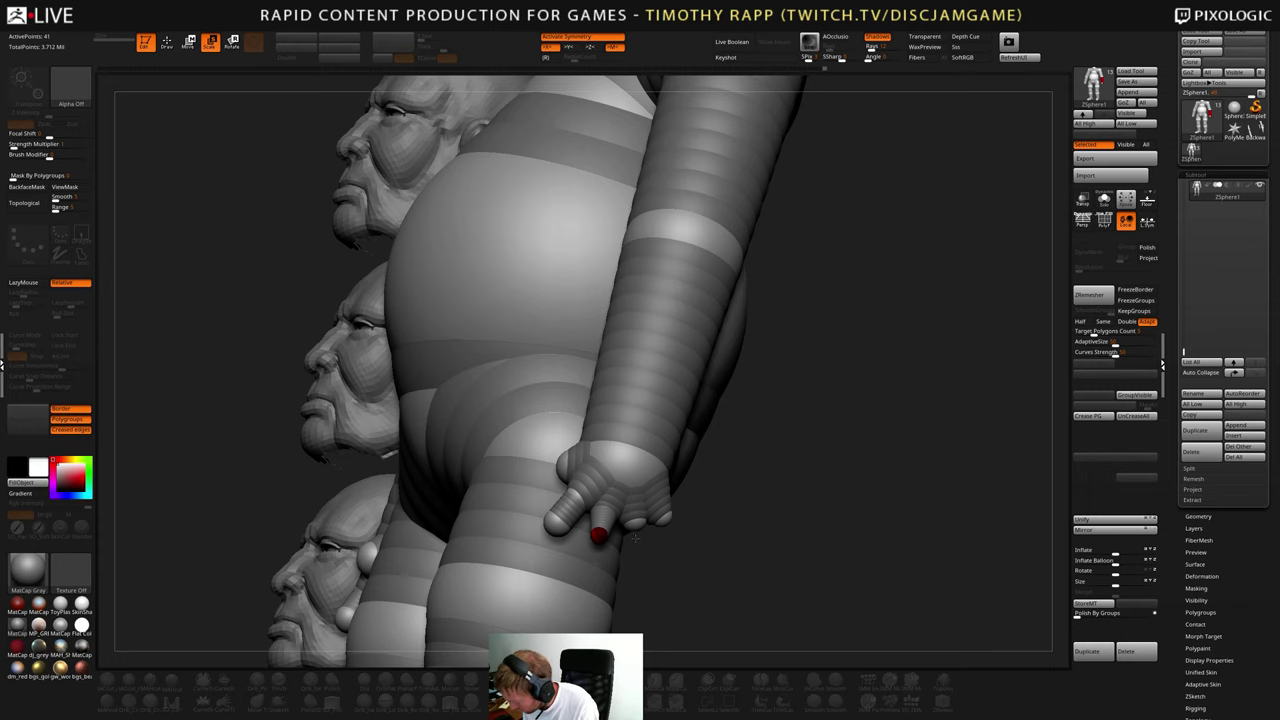
pyautogui.keyDown('shift'); pyautogui.moveTo(635, 538); pyautogui.dragTo(714, 529); pyautogui.keyUp('shift')
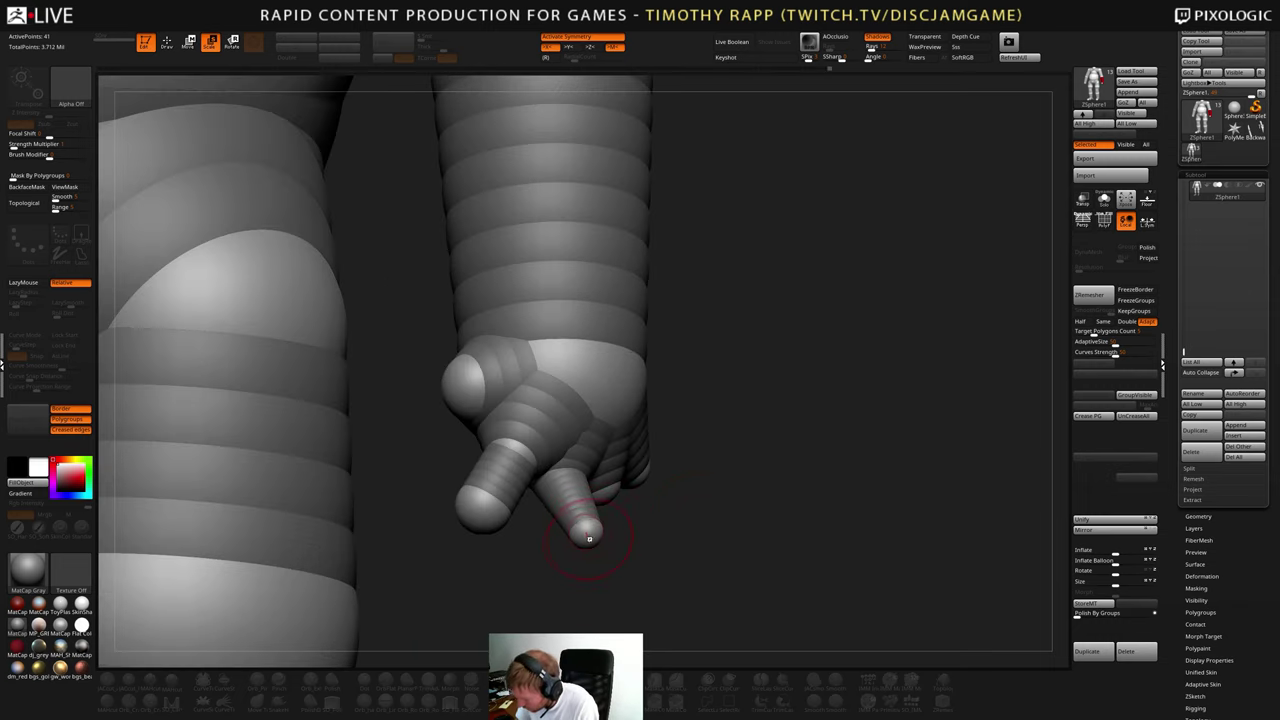
pyautogui.moveTo(591, 536); pyautogui.dragTo(678, 536)
pyautogui.press('w')
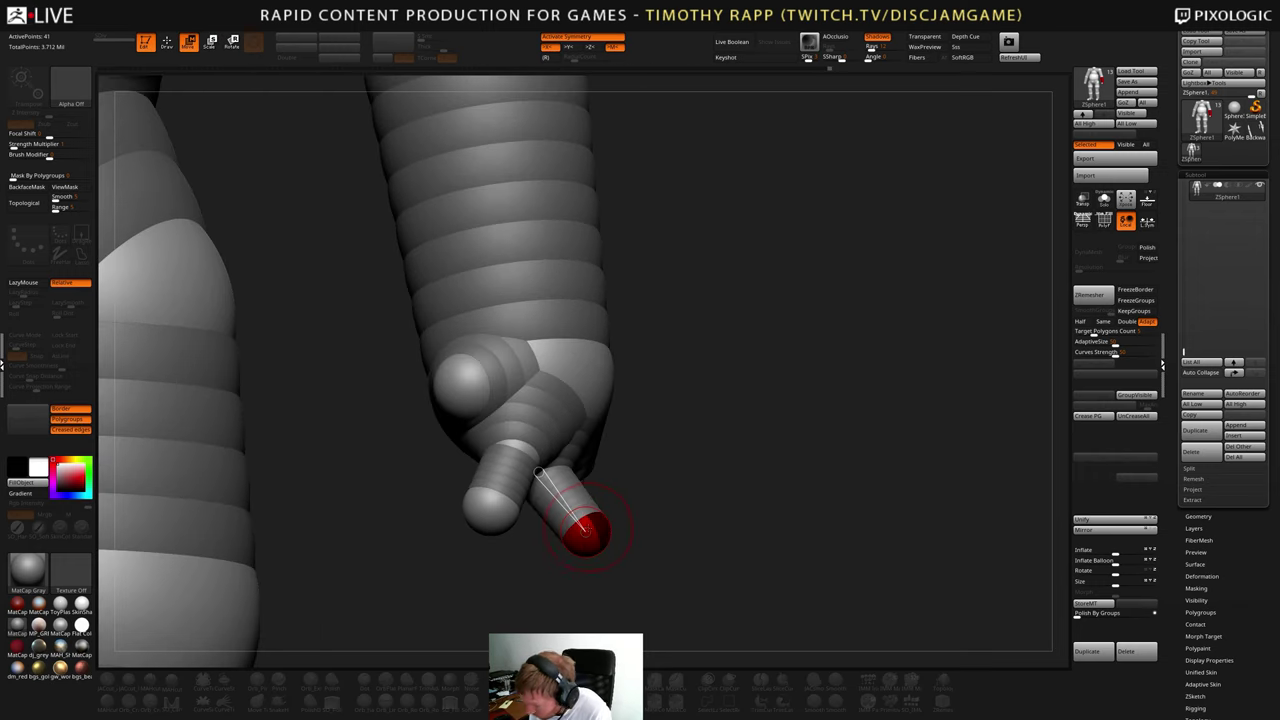
pyautogui.moveTo(578, 545); pyautogui.dragTo(640, 487)
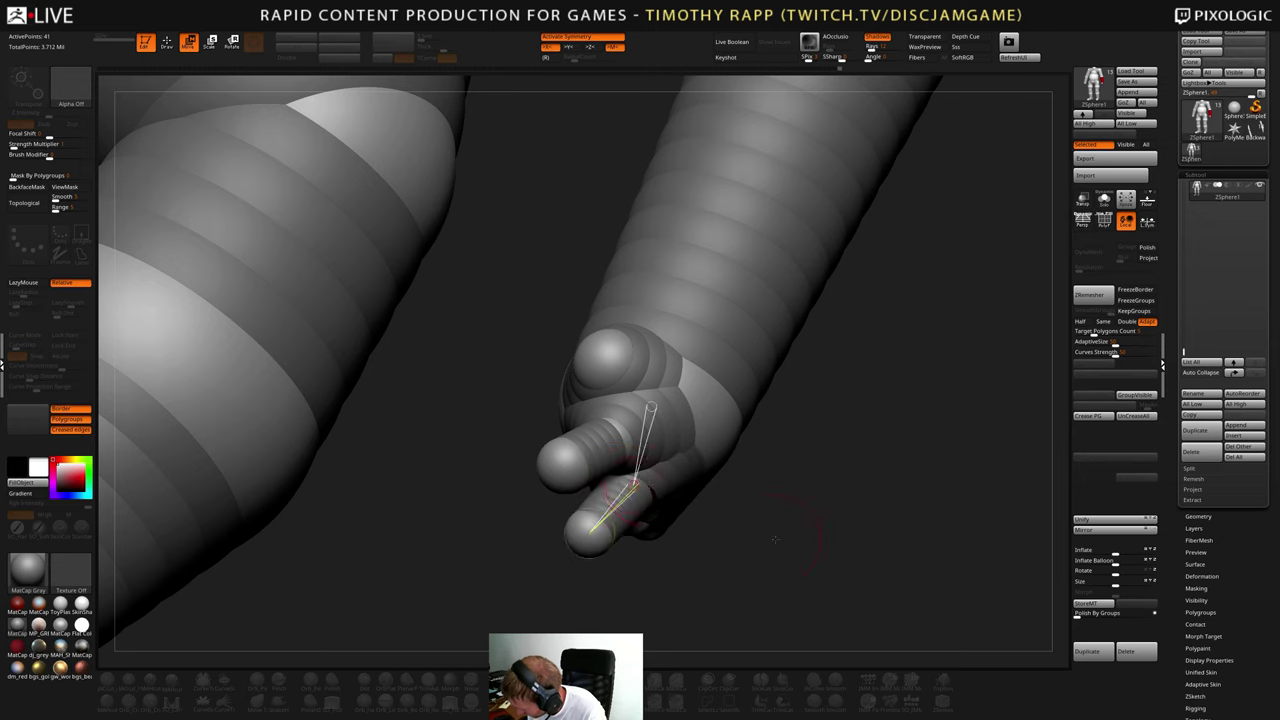
# - Adjust the index fingertip's position and size to match the middle finger beside it
pyautogui.moveTo(803, 535); pyautogui.dragTo(677, 574)
pyautogui.keyDown('shift'); pyautogui.moveTo(463, 523); pyautogui.dragTo(430, 500); pyautogui.keyUp('shift')
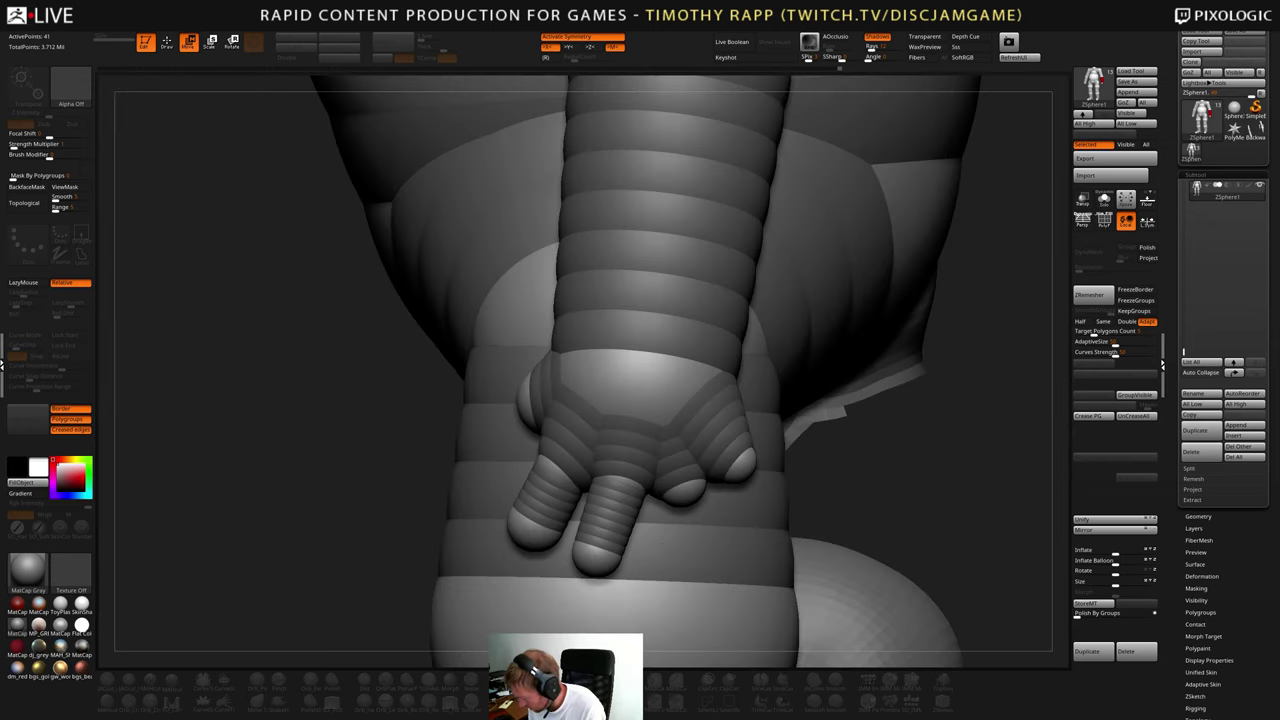
pyautogui.keyDown('alt'); pyautogui.moveTo(430, 400); pyautogui.dragTo(631, 500); pyautogui.keyUp('alt')
pyautogui.moveTo(611, 440); pyautogui.dragTo(585, 427)
pyautogui.press('e')
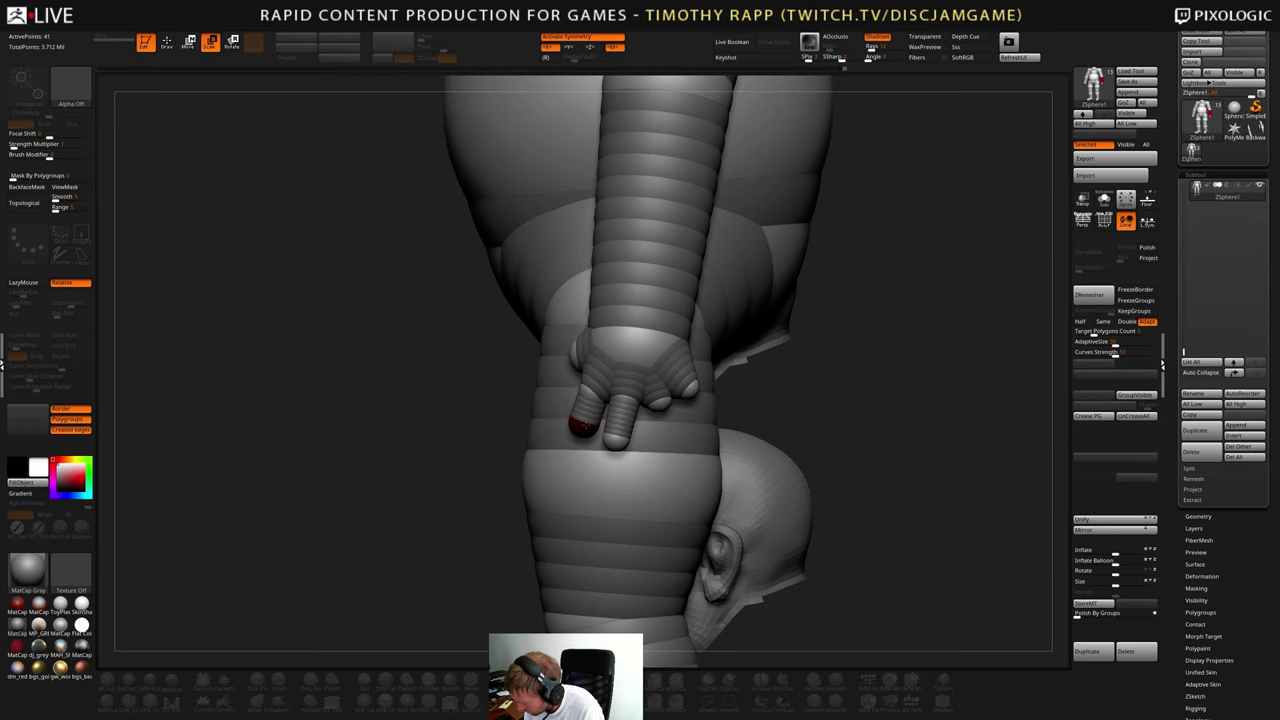
# - Extend the ring finger with a new ZSphere and move its tip down beside the middle finger
pyautogui.press('q')
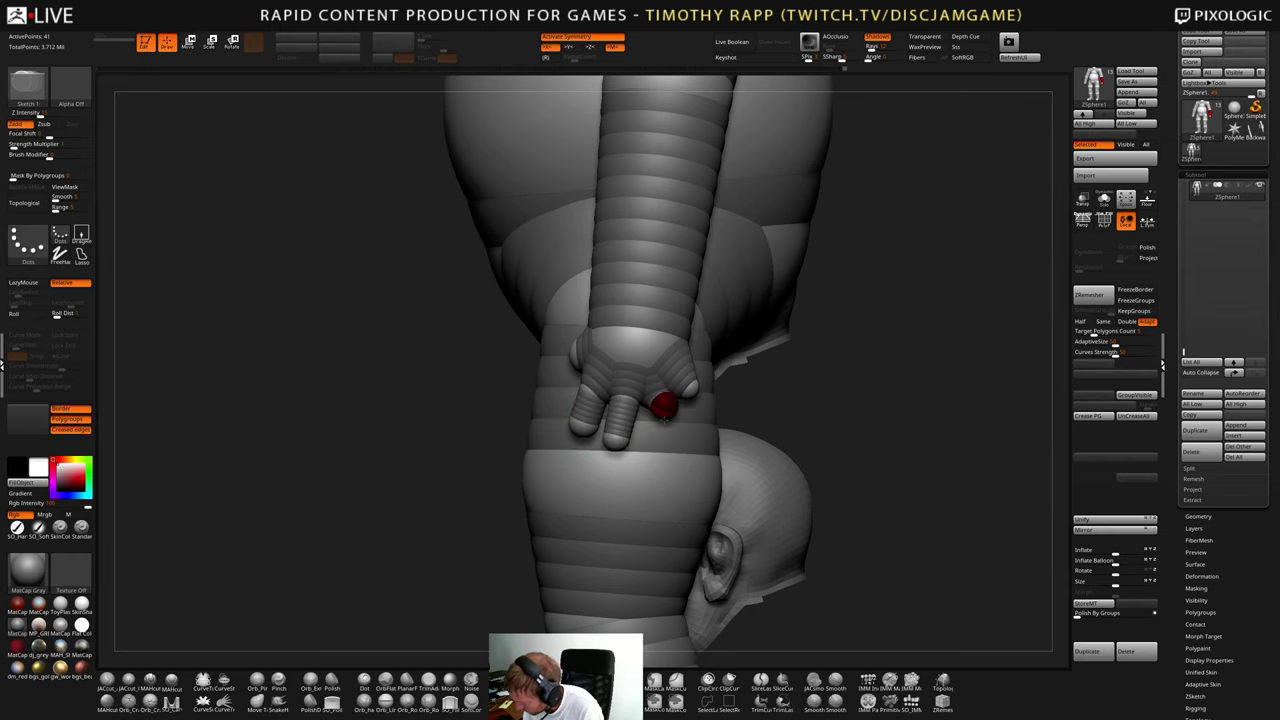
pyautogui.moveTo(665, 420)
pyautogui.mouseDown()
pyautogui.moveTo(690, 444)
pyautogui.moveTo(775, 445)
pyautogui.mouseUp()
pyautogui.press('w')
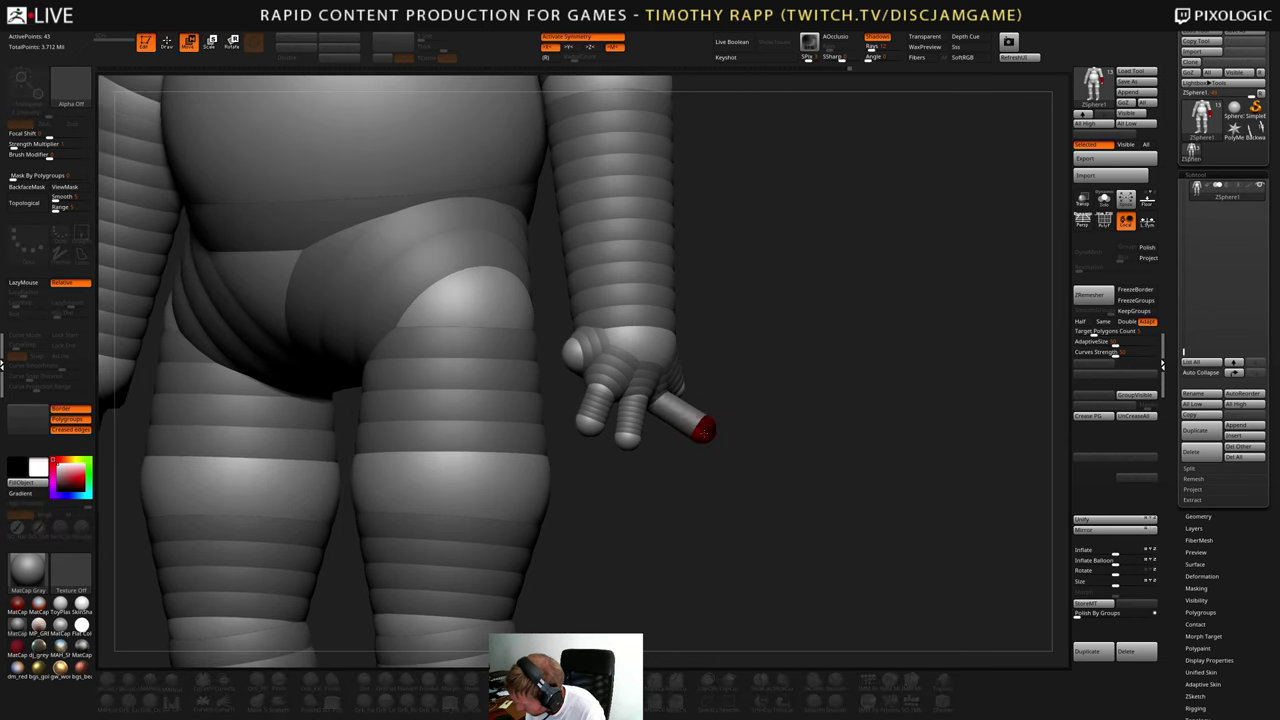
pyautogui.moveTo(704, 428); pyautogui.dragTo(663, 443)
pyautogui.moveTo(748, 440); pyautogui.dragTo(850, 480)
pyautogui.moveTo(400, 430); pyautogui.dragTo(322, 398)
# - Extend the little finger with a new ZSphere and move its tip down beside the ring finger
pyautogui.press('q')
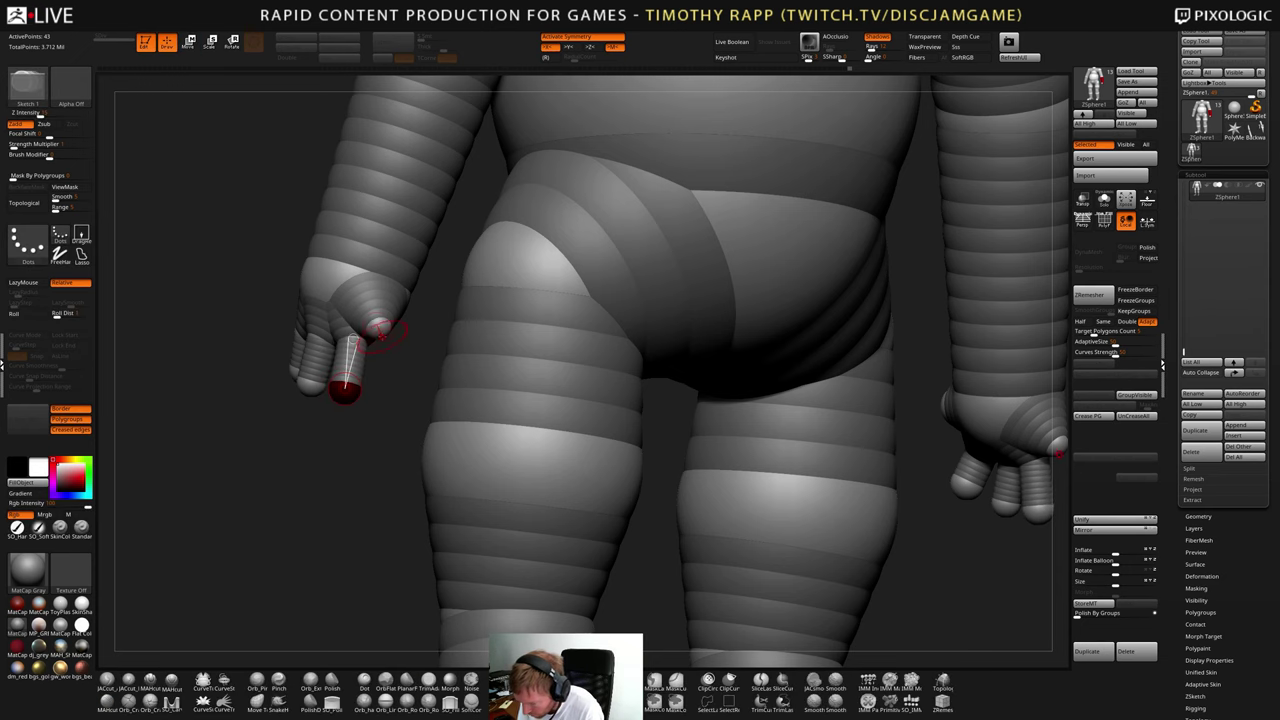
pyautogui.click(382, 323)
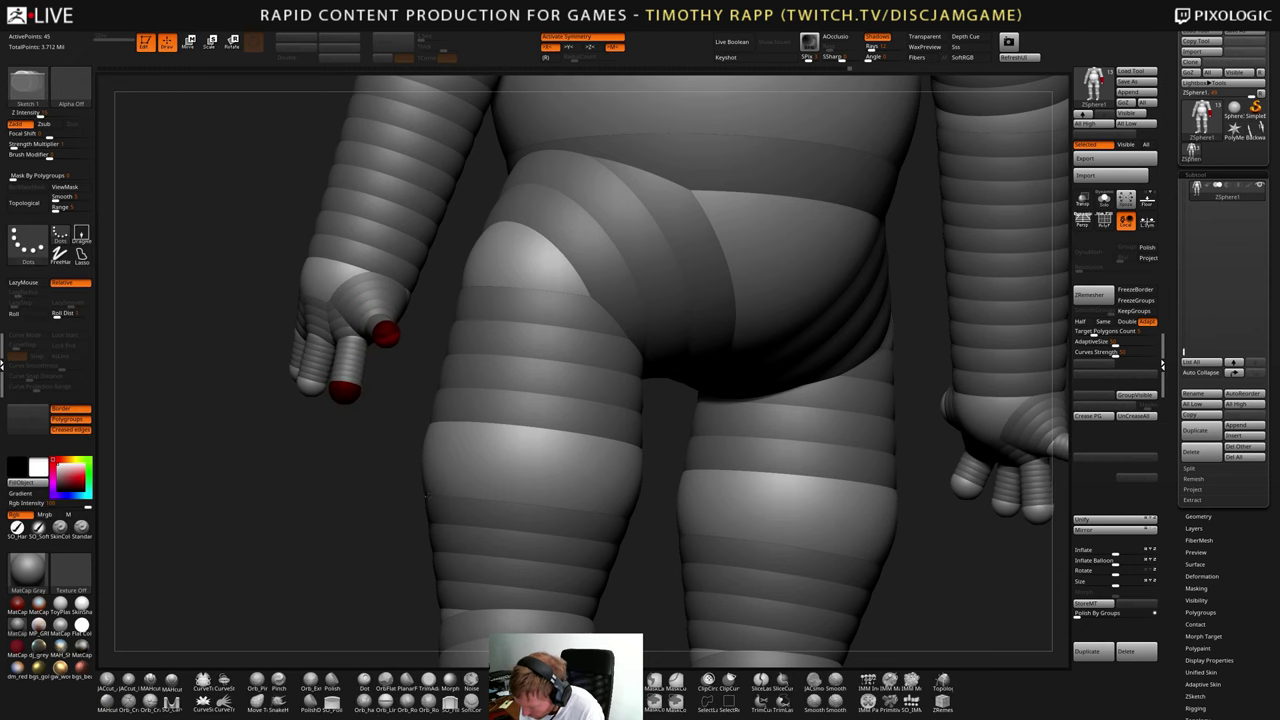
pyautogui.moveTo(427, 495)
pyautogui.mouseDown()
pyautogui.moveTo(469, 437)
pyautogui.moveTo(452, 385)
pyautogui.mouseUp()
pyautogui.press('w')
pyautogui.moveTo(429, 332); pyautogui.dragTo(394, 379)
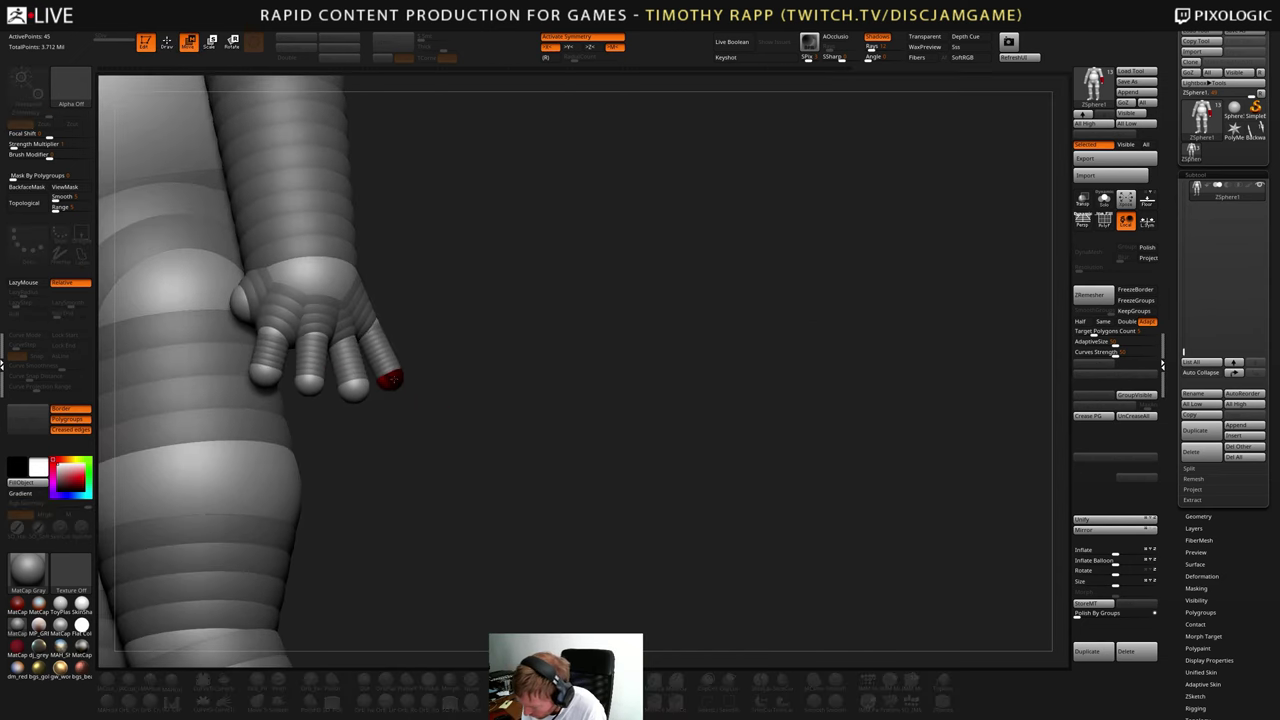
# - Reposition the little, index and ring fingertips so the four fingers fan out evenly from the palm
pyautogui.moveTo(480, 428); pyautogui.dragTo(368, 428)
pyautogui.moveTo(411, 378); pyautogui.dragTo(416, 371)
pyautogui.moveTo(432, 424); pyautogui.dragTo(371, 420)
pyautogui.moveTo(414, 374); pyautogui.dragTo(417, 372)
pyautogui.moveTo(389, 389); pyautogui.dragTo(488, 436)
pyautogui.moveTo(339, 379); pyautogui.dragTo(344, 382)
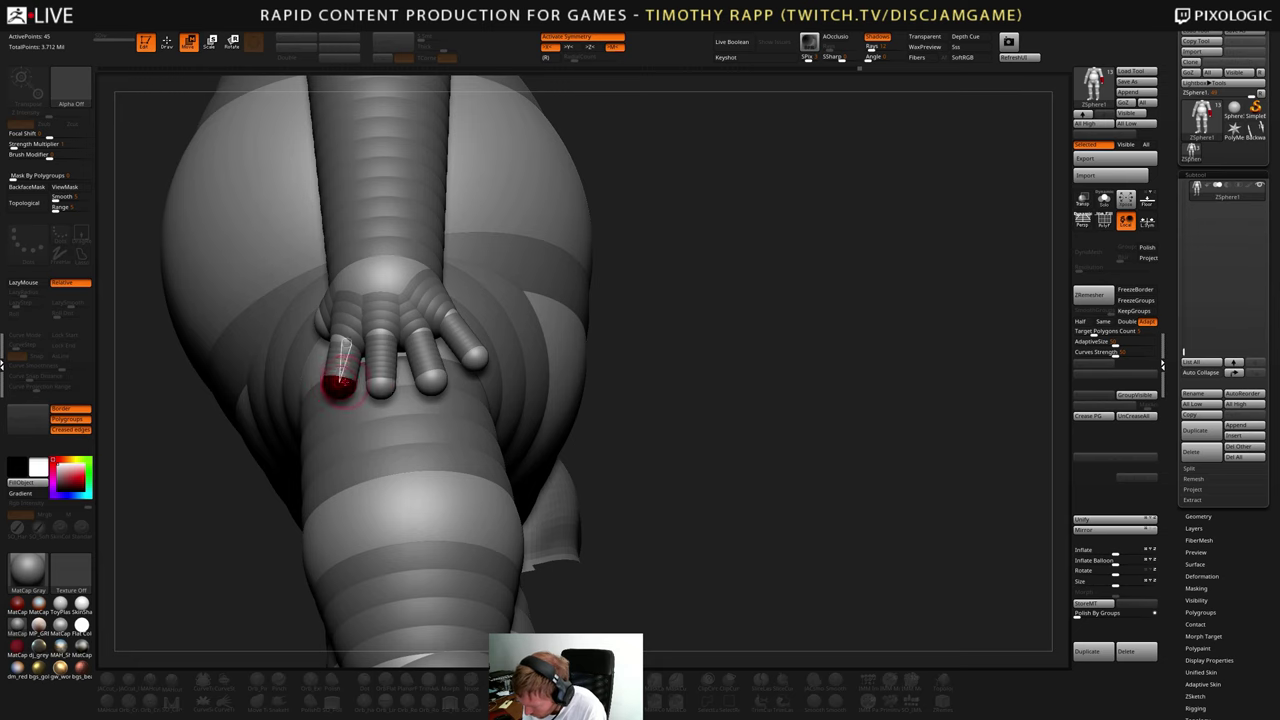
pyautogui.moveTo(424, 384); pyautogui.dragTo(428, 380)
# - Move the little and ring fingertips into line with the other fingers of the hand
pyautogui.moveTo(430, 428); pyautogui.dragTo(648, 540, button='right')
pyautogui.moveTo(652, 535); pyautogui.dragTo(648, 534)
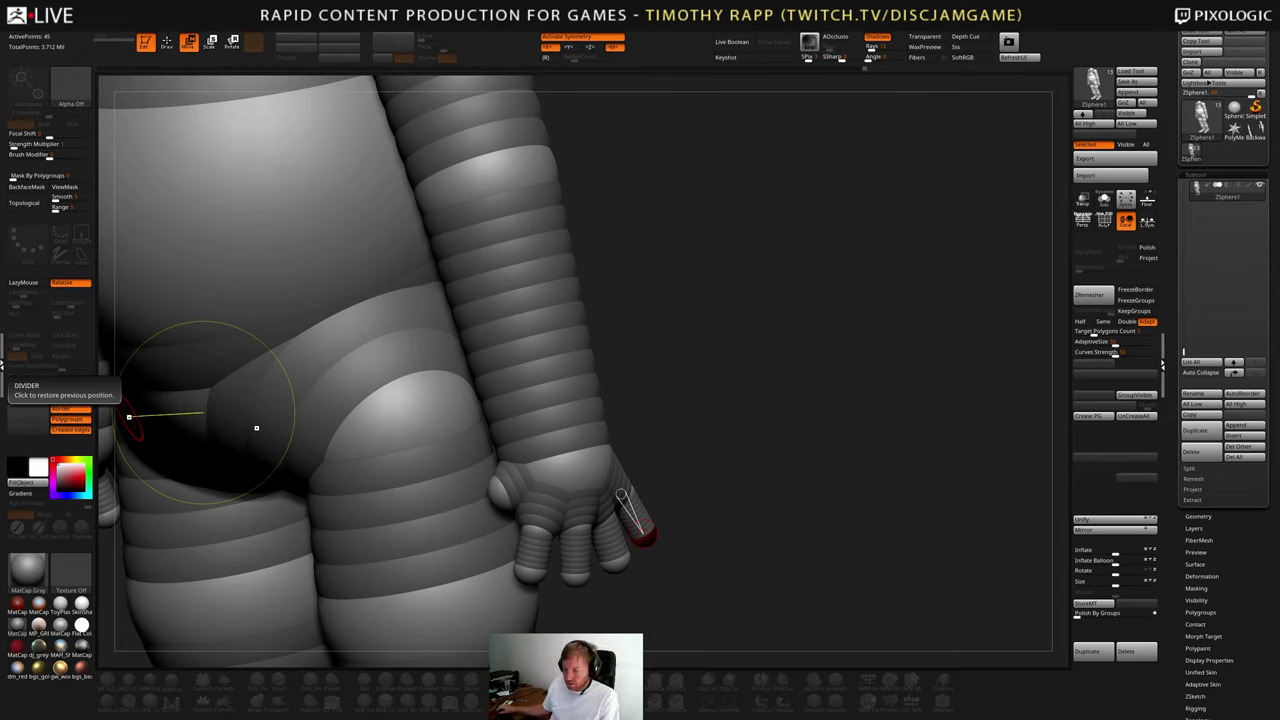
pyautogui.moveTo(642, 501); pyautogui.dragTo(530, 494, button='right')
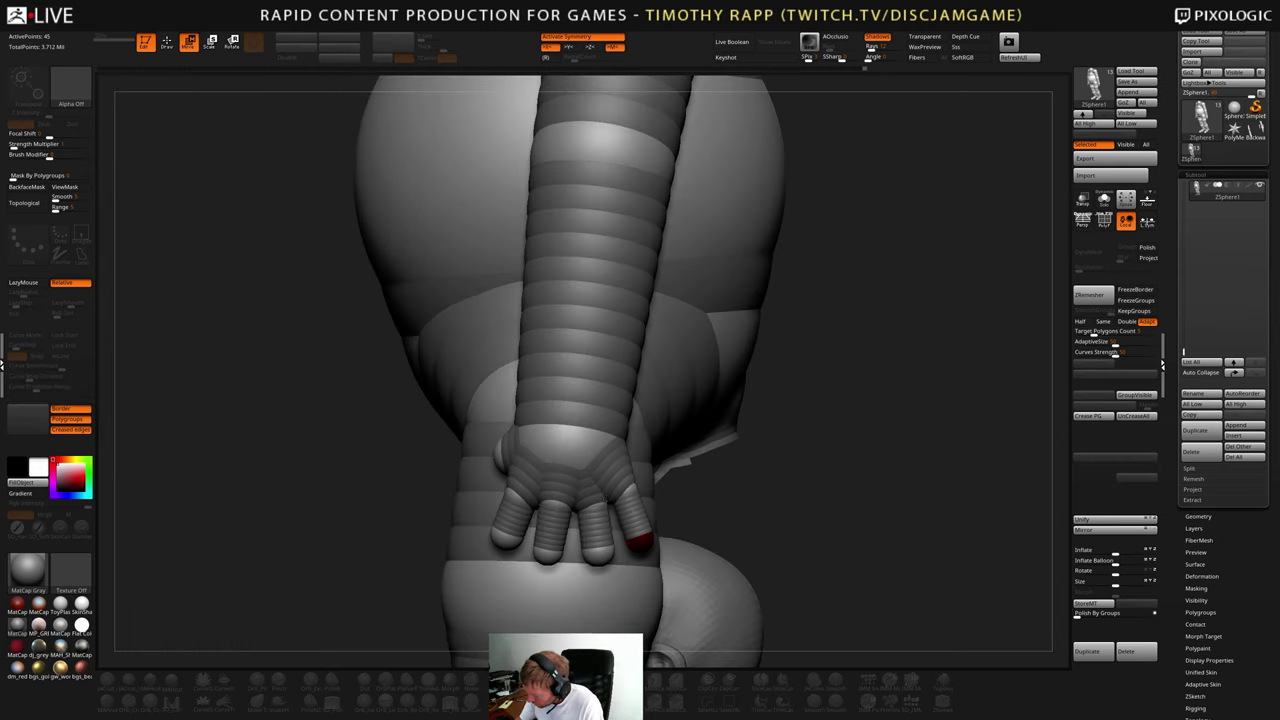
pyautogui.click(598, 541)
pyautogui.moveTo(598, 541); pyautogui.dragTo(600, 445, button='right')
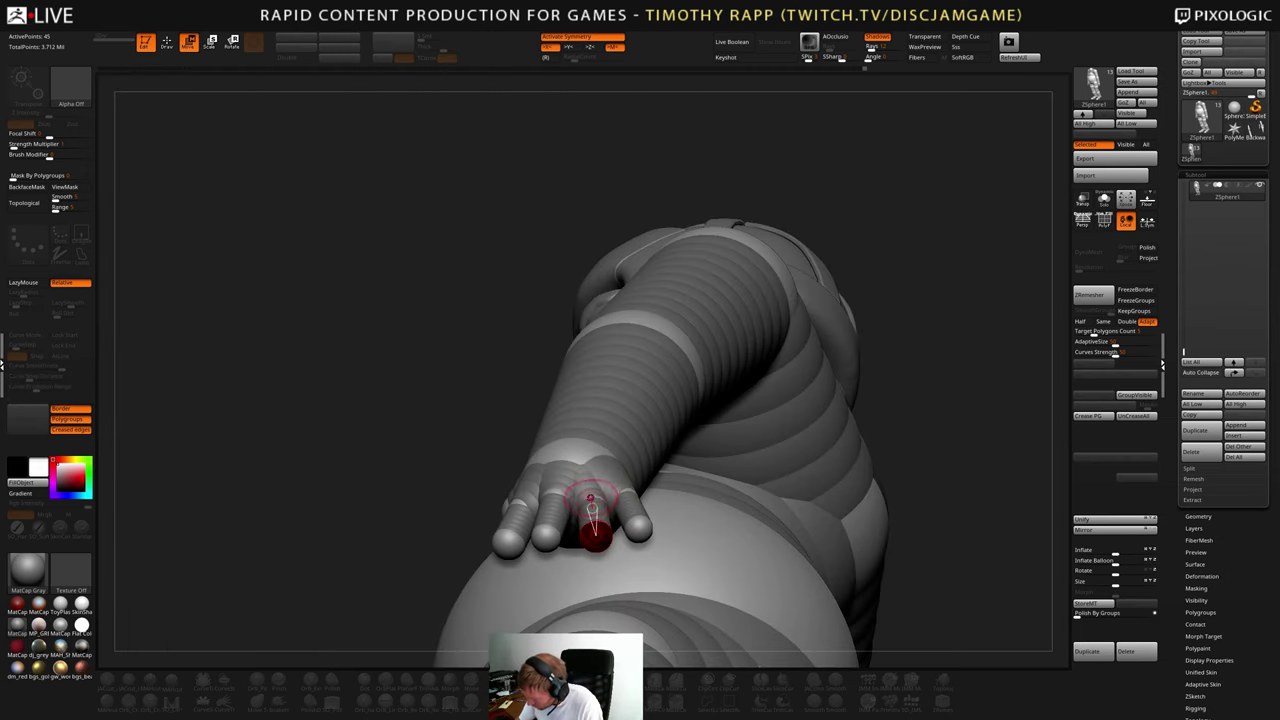
pyautogui.click(594, 494)
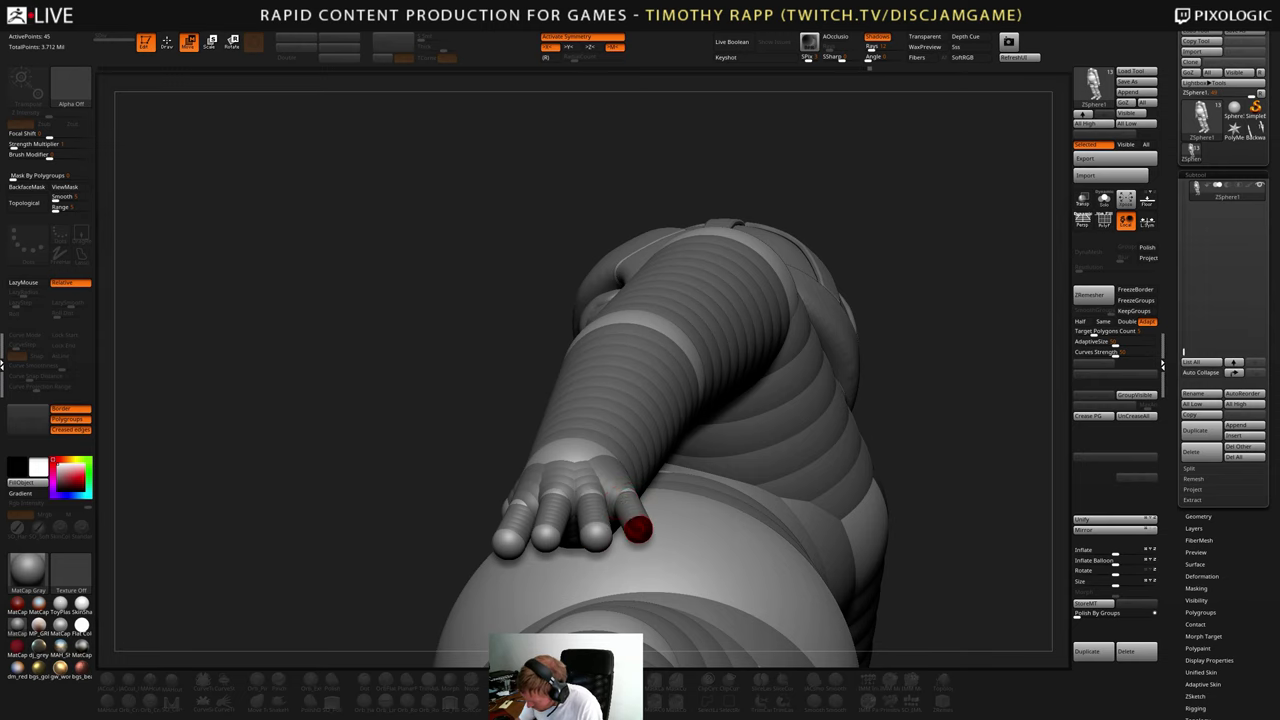
# - Add a new ZSphere to the tip of each of the four fingers, undoing a misplaced one
pyautogui.moveTo(684, 486); pyautogui.dragTo(670, 513, button='right')
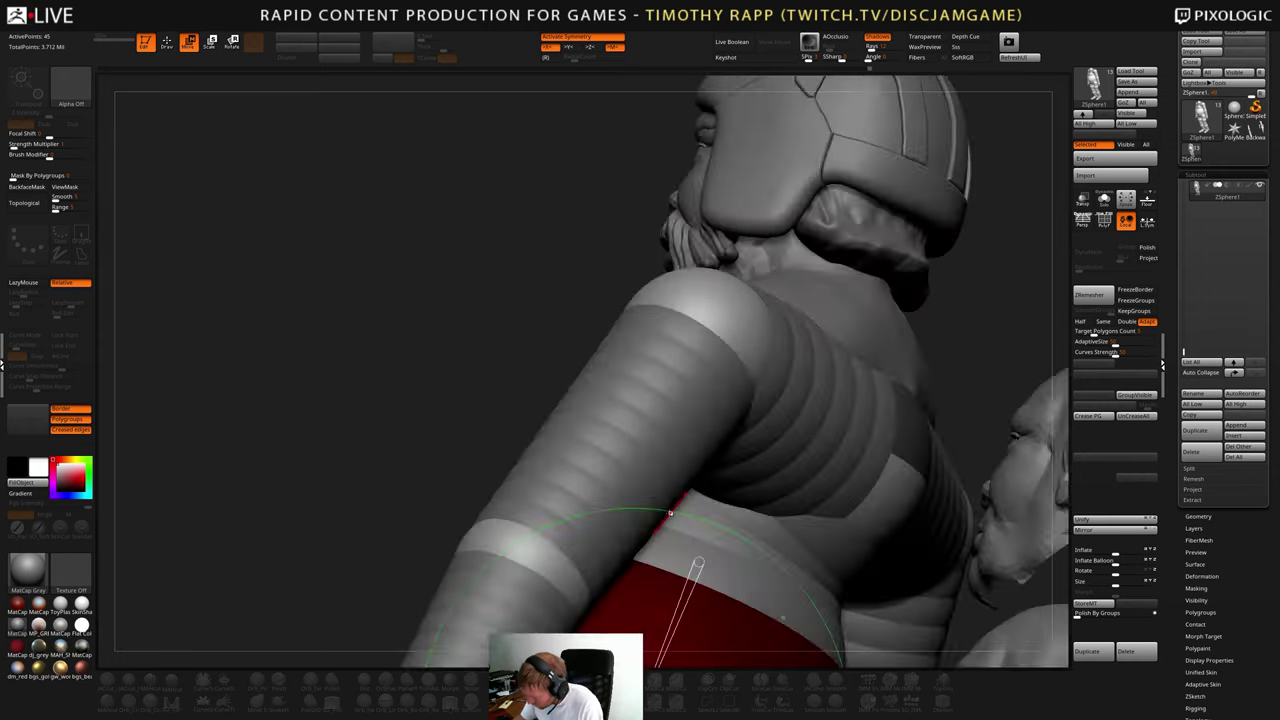
pyautogui.press('f')
pyautogui.press('f')
pyautogui.moveTo(722, 548)
pyautogui.mouseDown(button='right')
pyautogui.moveTo(706, 551)
pyautogui.moveTo(717, 557)
pyautogui.mouseUp(button='right')
pyautogui.press('f')
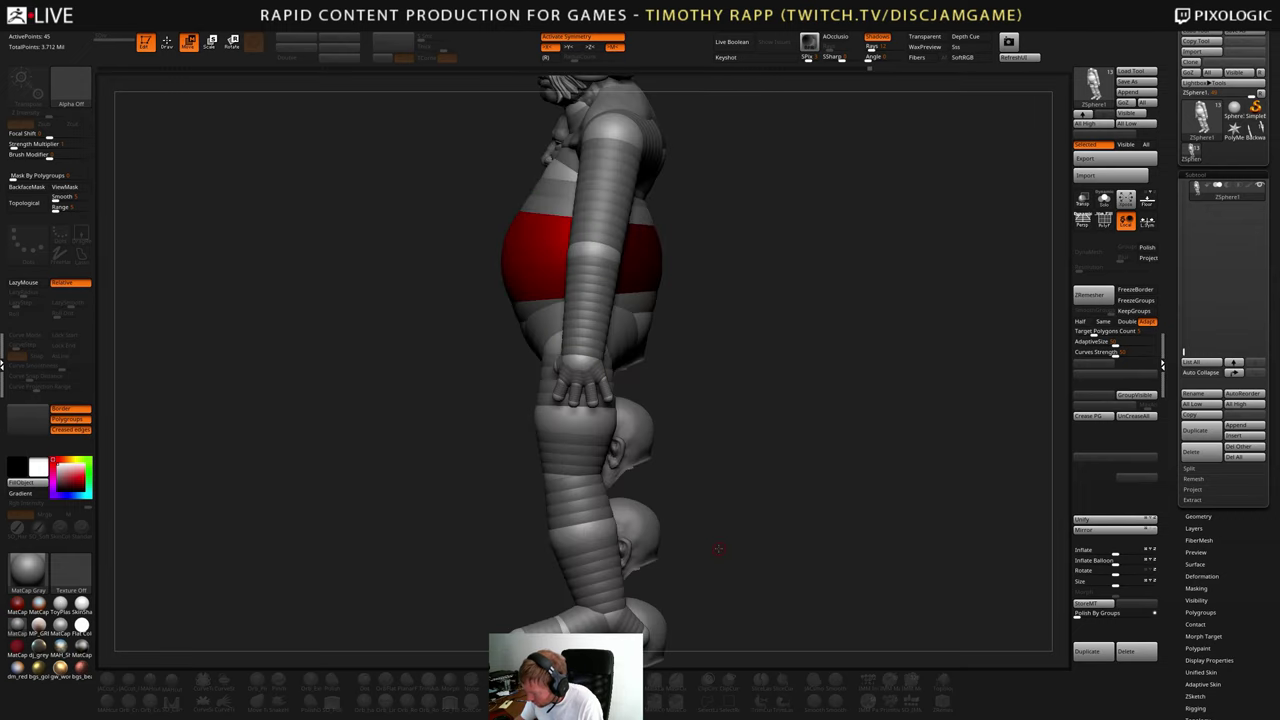
pyautogui.moveTo(718, 548)
pyautogui.mouseDown()
pyautogui.moveTo(798, 532)
pyautogui.moveTo(765, 499)
pyautogui.moveTo(808, 503)
pyautogui.moveTo(772, 493)
pyautogui.moveTo(806, 504)
pyautogui.moveTo(769, 498)
pyautogui.moveTo(756, 523)
pyautogui.moveTo(795, 507)
pyautogui.moveTo(850, 541)
pyautogui.mouseUp()
pyautogui.click(773, 480)
pyautogui.press('q')
pyautogui.hotkey('ctrl', 'z')
pyautogui.moveTo(912, 499); pyautogui.dragTo(855, 509)
pyautogui.moveTo(837, 555)
pyautogui.mouseDown()
pyautogui.moveTo(842, 488)
pyautogui.moveTo(842, 500)
pyautogui.mouseUp()
pyautogui.press('w')
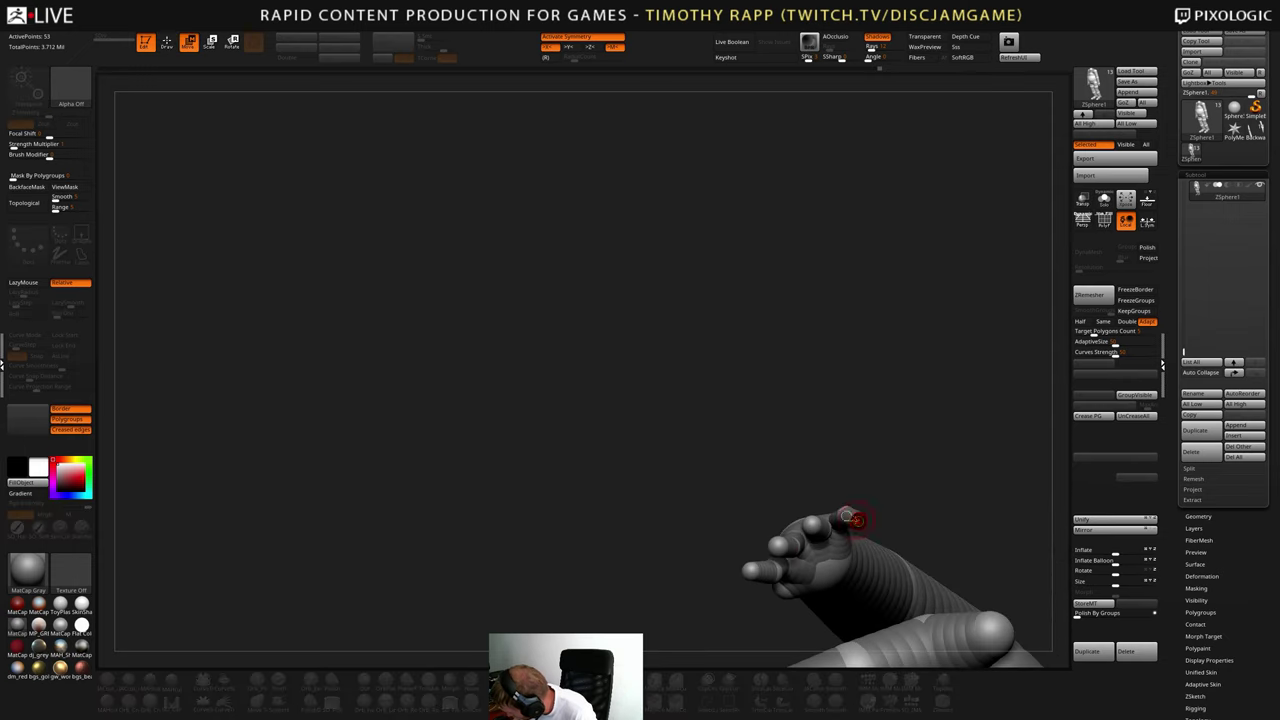
# - Move the new end ZSpheres away from the knuckles to lengthen the four fingers
pyautogui.moveTo(779, 545); pyautogui.dragTo(880, 500)
pyautogui.moveTo(880, 500); pyautogui.dragTo(859, 509, button='right')
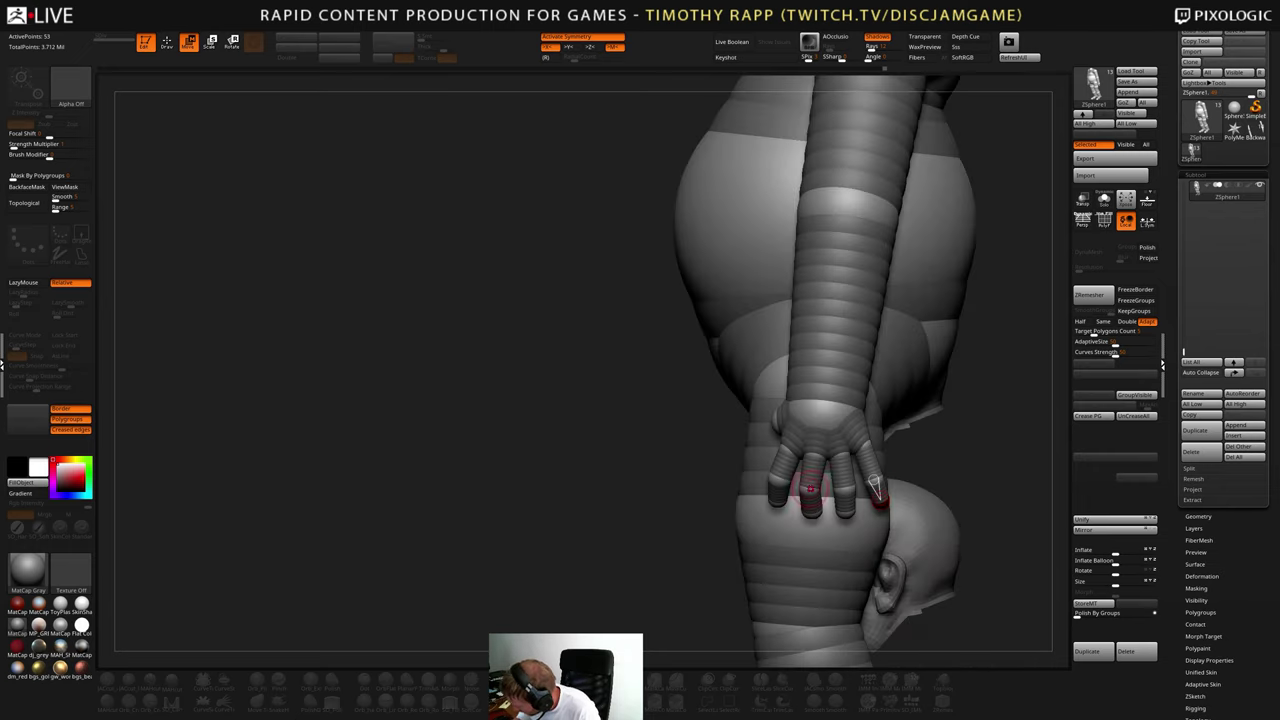
pyautogui.moveTo(811, 495); pyautogui.dragTo(875, 498)
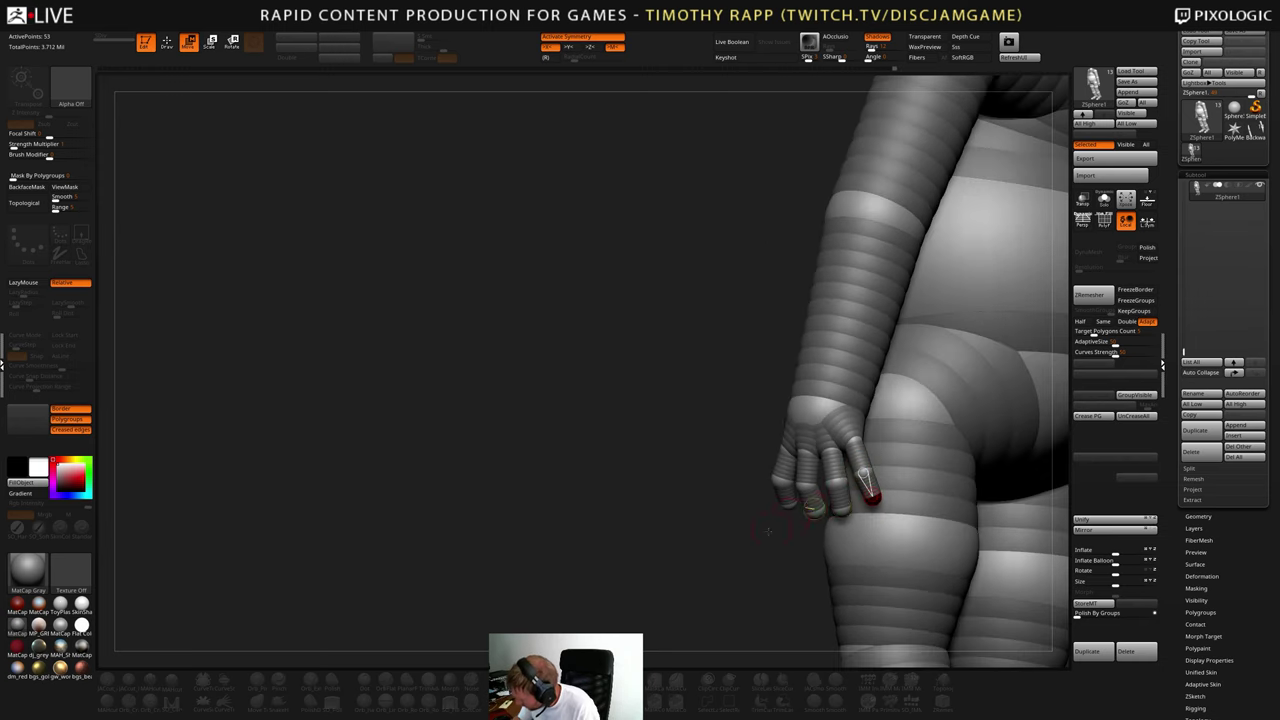
pyautogui.moveTo(768, 531); pyautogui.dragTo(837, 547)
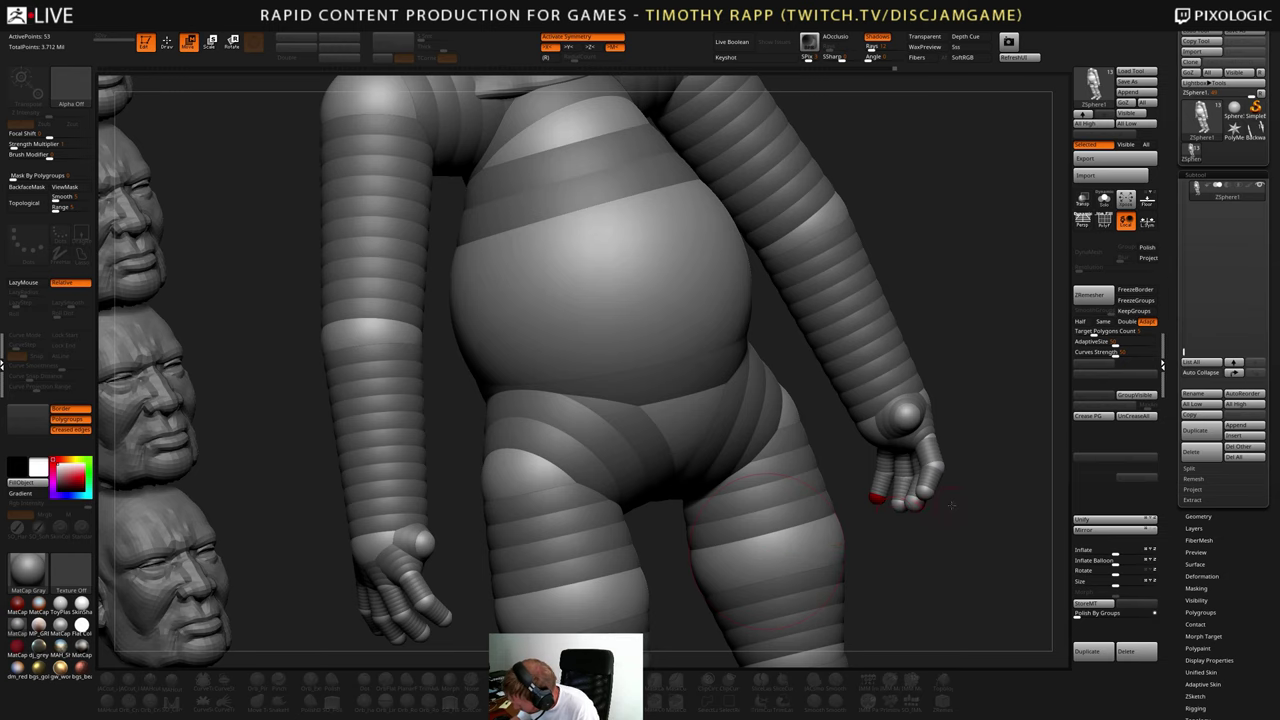
pyautogui.moveTo(951, 505); pyautogui.dragTo(964, 481)
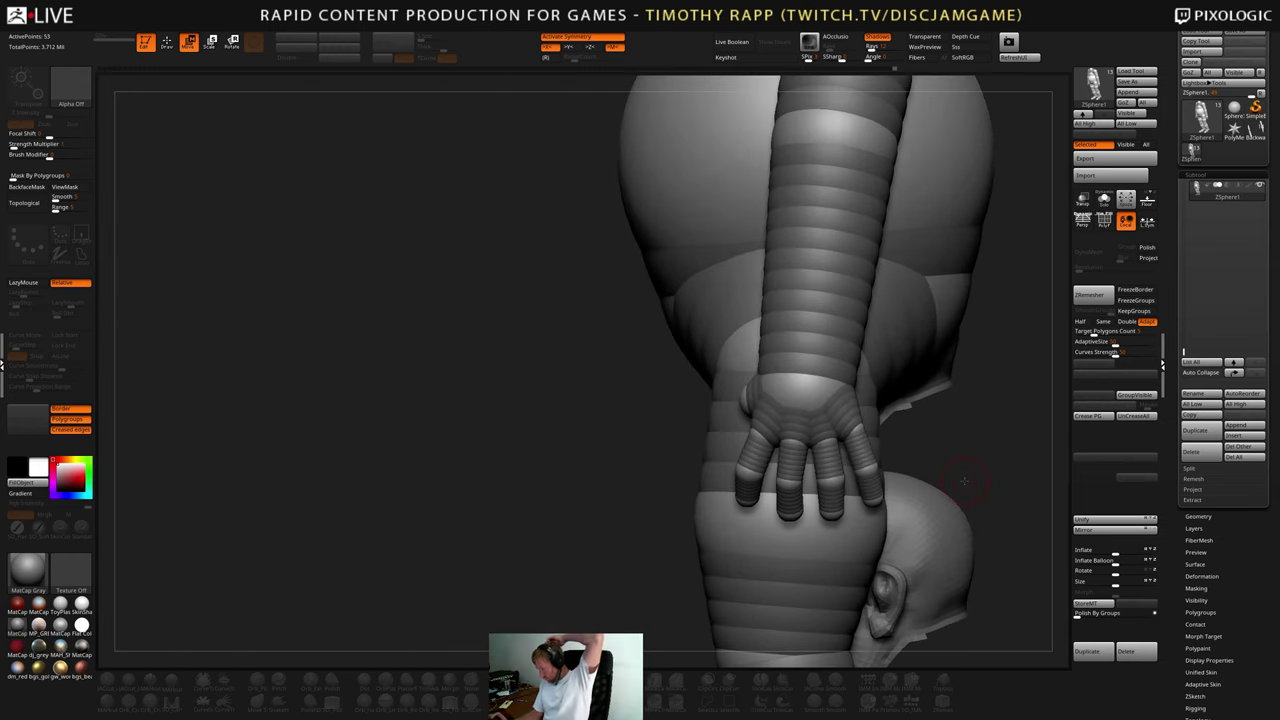
# - Insert a ZSphere in the forearm just above the hand, shrink it to narrow the wrist and adjust its position
pyautogui.moveTo(963, 481); pyautogui.dragTo(775, 484)
pyautogui.keyDown('alt'); pyautogui.moveTo(933, 520); pyautogui.dragTo(898, 410); pyautogui.keyUp('alt')
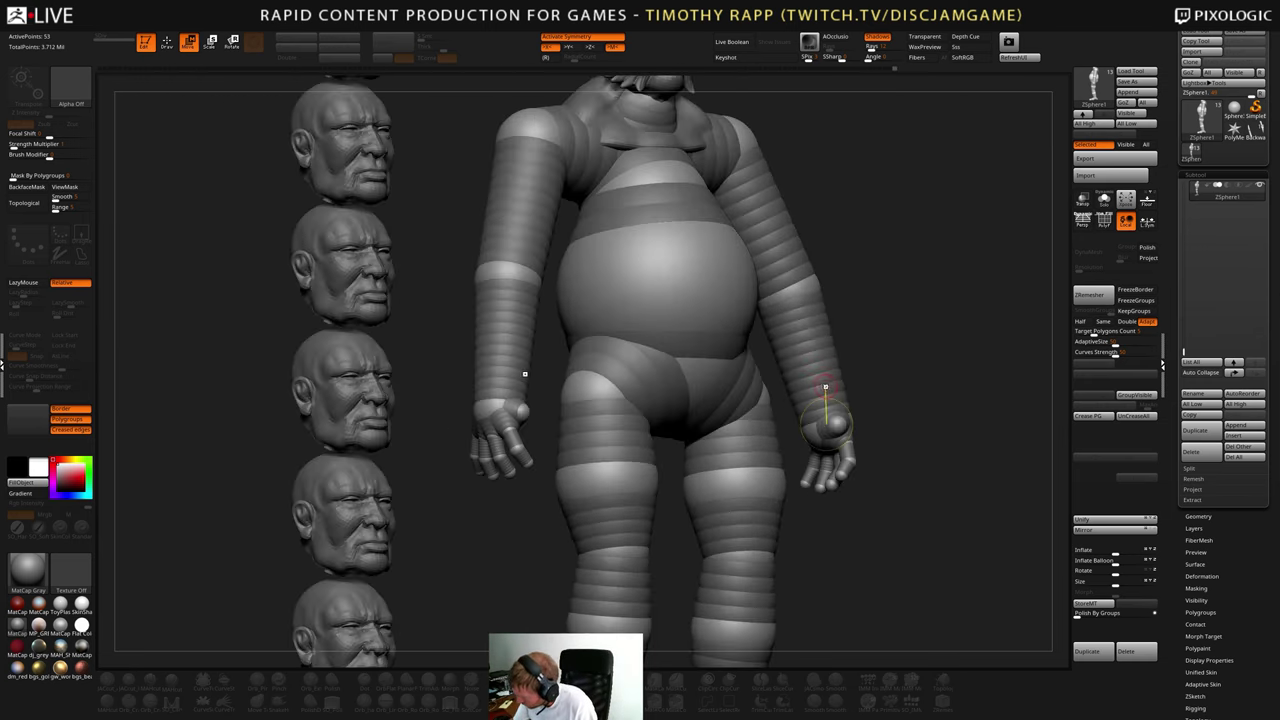
pyautogui.press('q')
pyautogui.press('e')
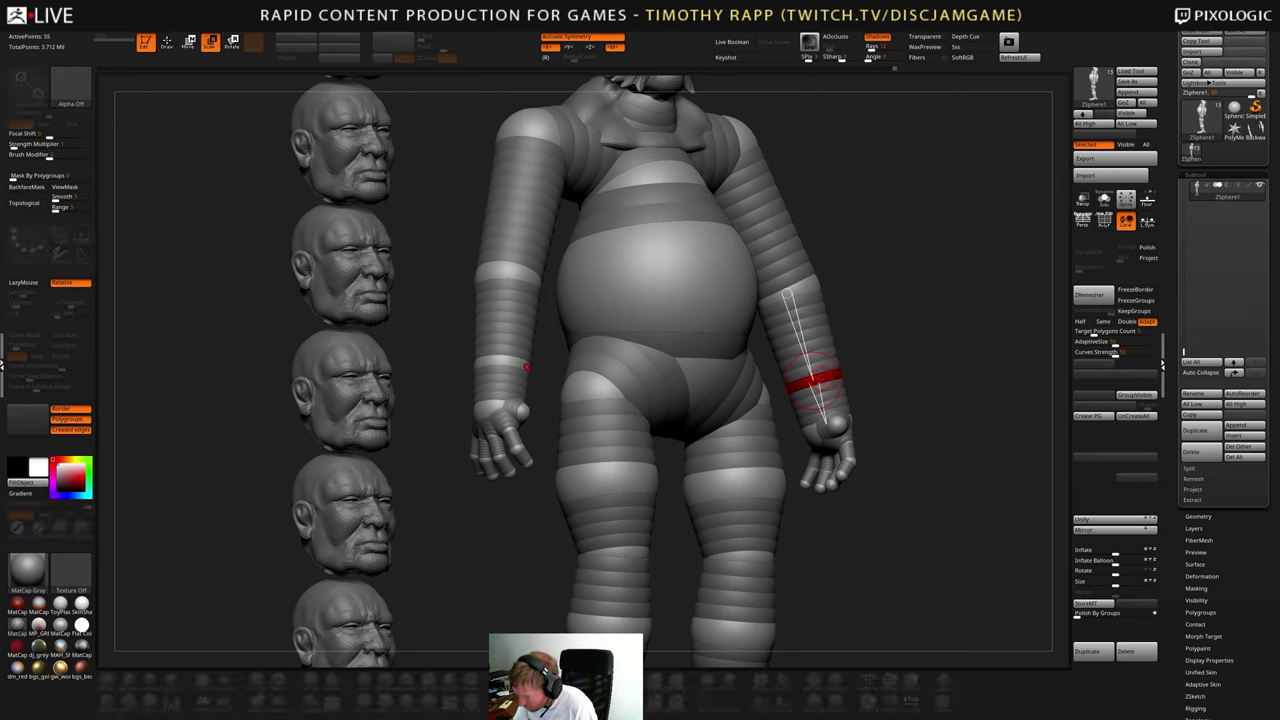
pyautogui.press('w')
pyautogui.moveTo(788, 293); pyautogui.dragTo(821, 380)
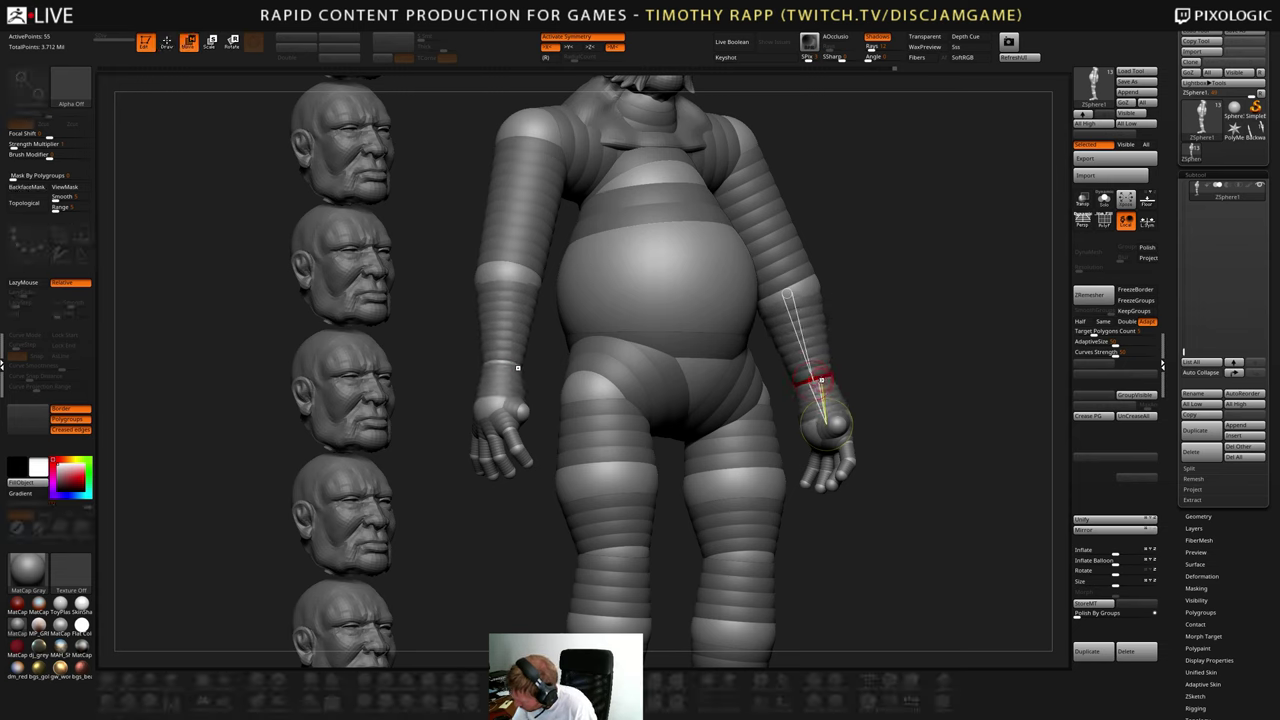
# - Undo the hand's last move and adjust the size of the palm ZSphere
pyautogui.moveTo(813, 432); pyautogui.dragTo(765, 402)
pyautogui.hotkey('ctrl', 'z')
pyautogui.press('e')
pyautogui.keyDown('ctrl'); pyautogui.click(840, 422); pyautogui.keyUp('ctrl')
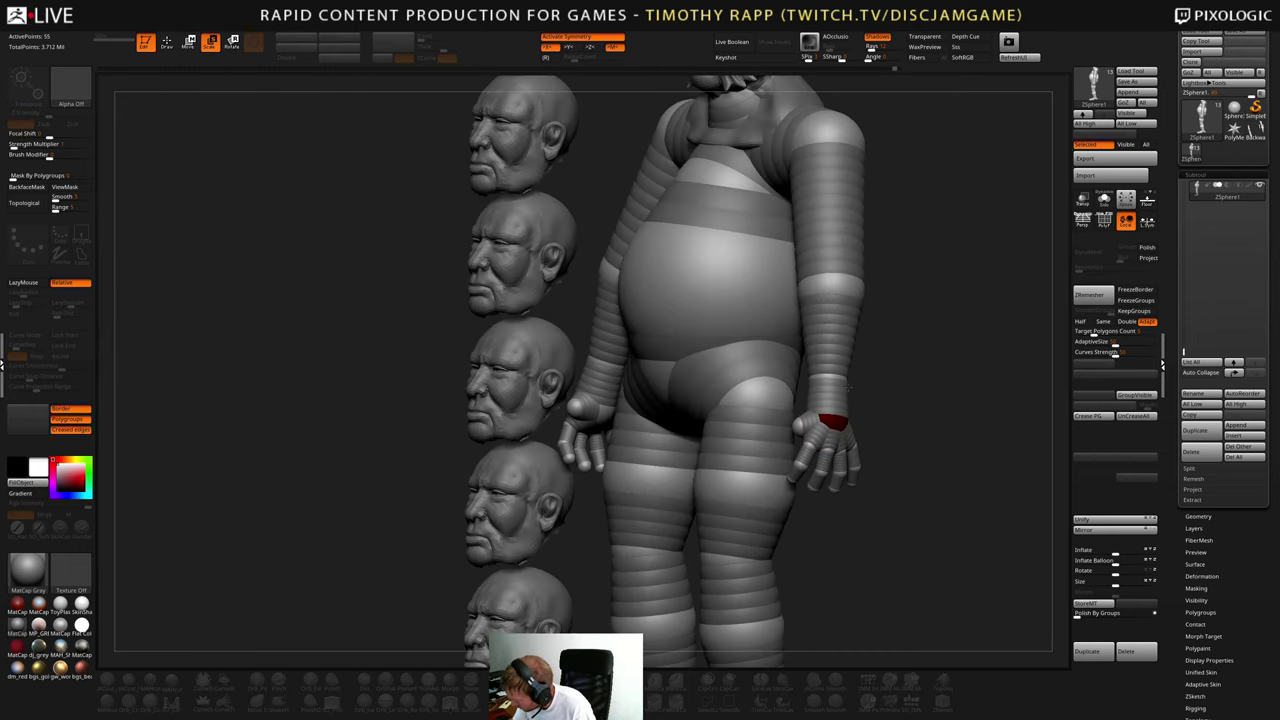
# - Shift the thumb's base ZSphere slightly outward from the palm
pyautogui.press('w')
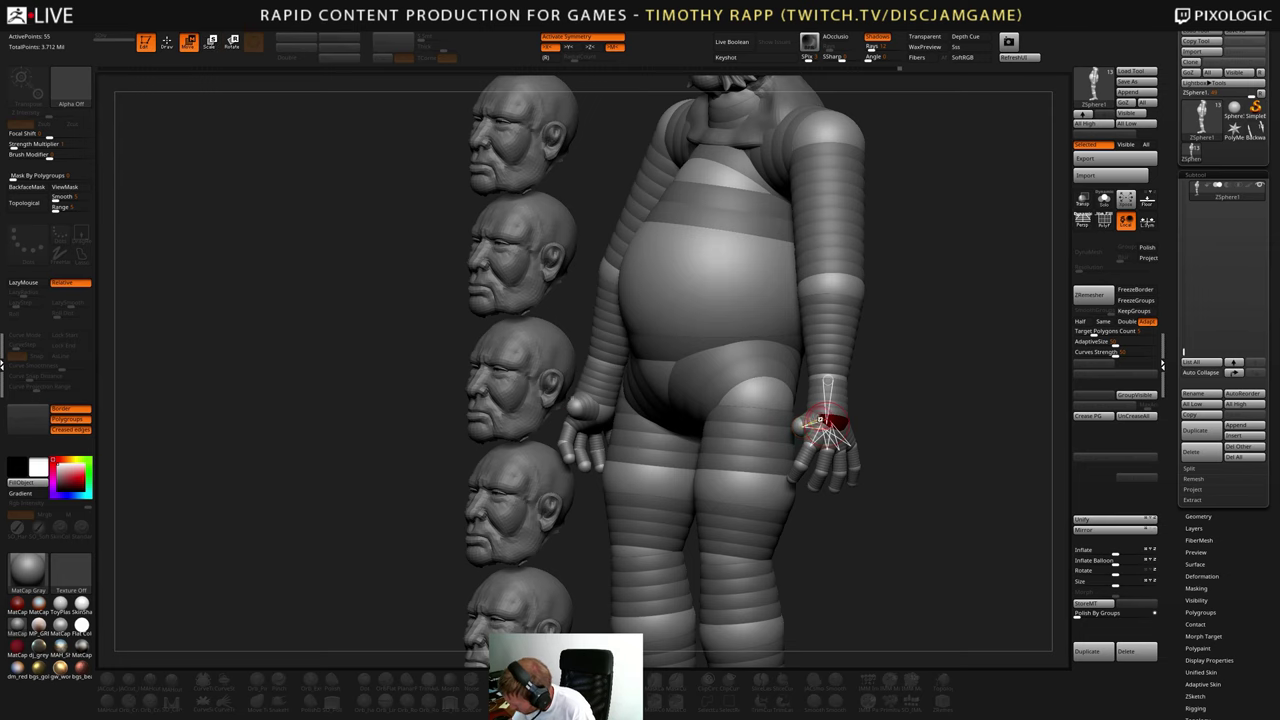
pyautogui.press('q')
pyautogui.press('w')
pyautogui.moveTo(801, 427)
pyautogui.mouseDown()
pyautogui.moveTo(840, 412)
pyautogui.moveTo(886, 420)
pyautogui.moveTo(796, 422)
pyautogui.mouseUp()
pyautogui.moveTo(875, 405); pyautogui.dragTo(843, 402)
# - Extend the thumb from its base with two new ZSpheres
pyautogui.moveTo(843, 403); pyautogui.dragTo(794, 428, button='right')
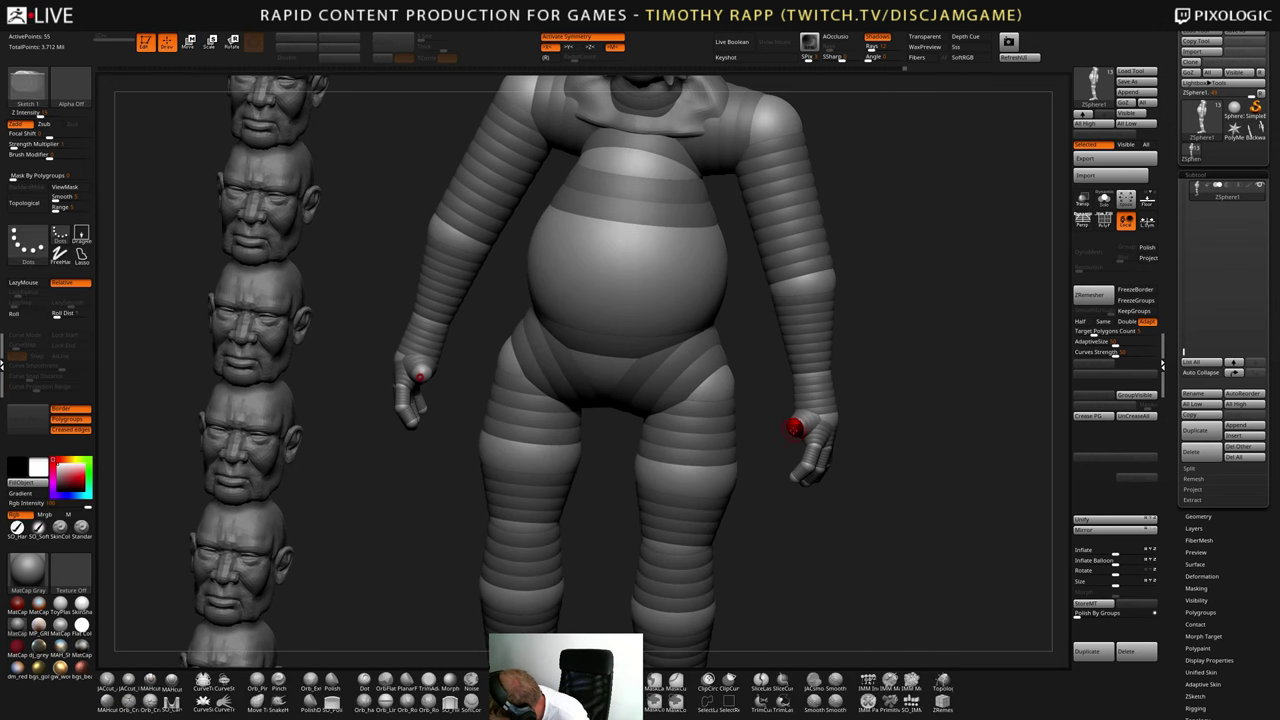
pyautogui.keyDown('shift'); pyautogui.moveTo(791, 440); pyautogui.dragTo(773, 457); pyautogui.keyUp('shift')
pyautogui.moveTo(776, 441); pyautogui.dragTo(857, 436, button='right')
pyautogui.press('w')
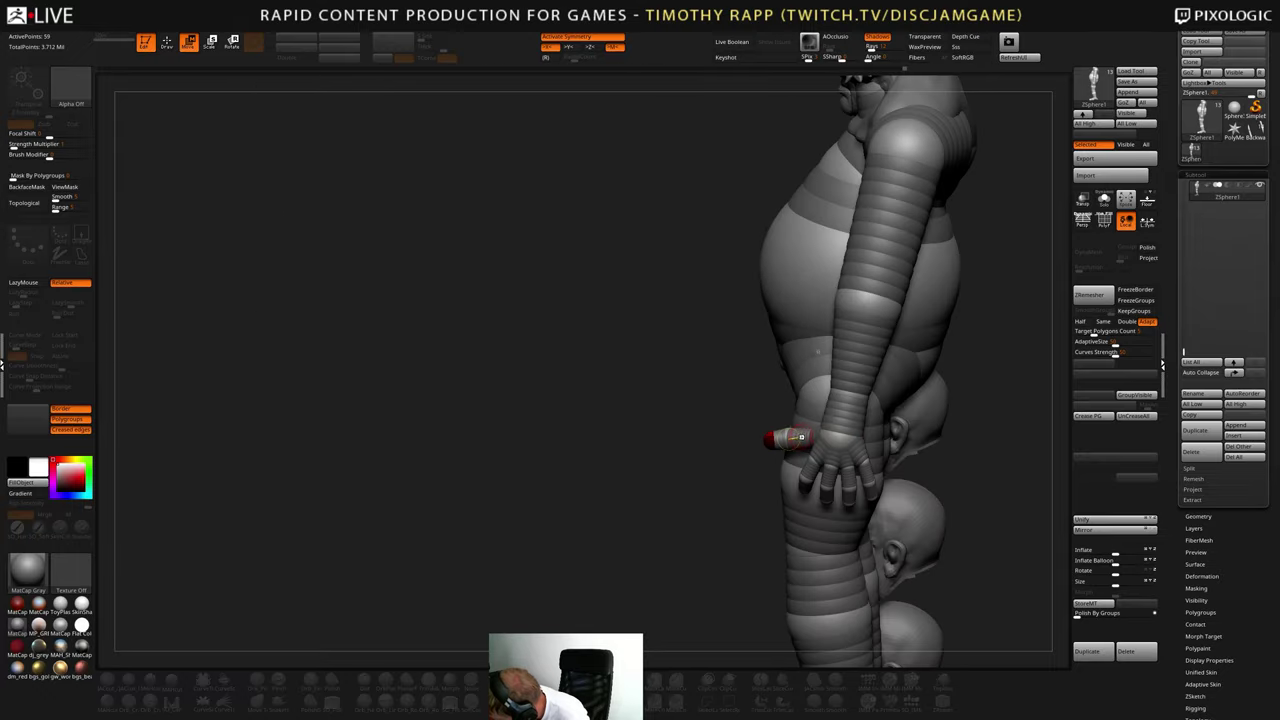
# - Move the thumb's middle joint and tip so the thumb angles down beside the palm
pyautogui.moveTo(736, 490); pyautogui.dragTo(811, 444, button='right')
pyautogui.moveTo(811, 446); pyautogui.dragTo(793, 455)
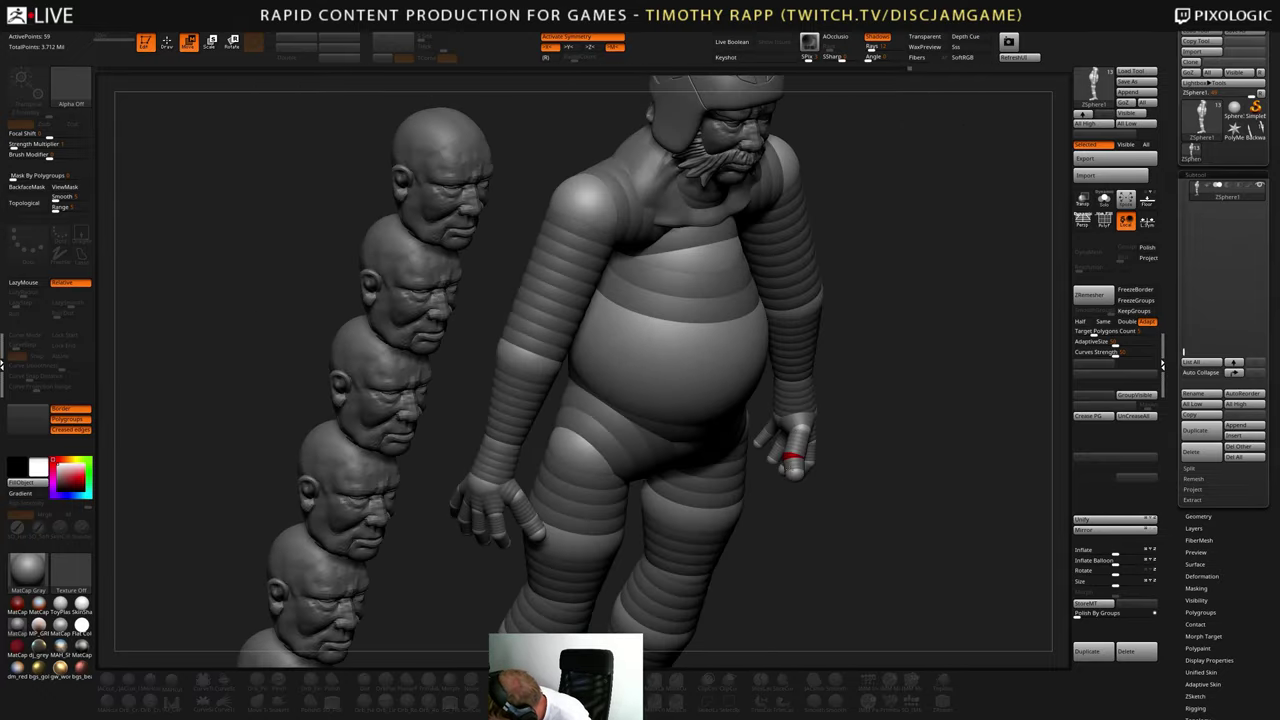
pyautogui.moveTo(796, 453); pyautogui.dragTo(836, 476, button='right')
pyautogui.moveTo(785, 471); pyautogui.dragTo(788, 463)
# - Adjust the size of the thumb's middle joint and tip to give the thumb a natural thickness
pyautogui.moveTo(902, 436); pyautogui.dragTo(938, 480, button='right')
pyautogui.press('e')
pyautogui.moveTo(833, 391); pyautogui.dragTo(810, 421)
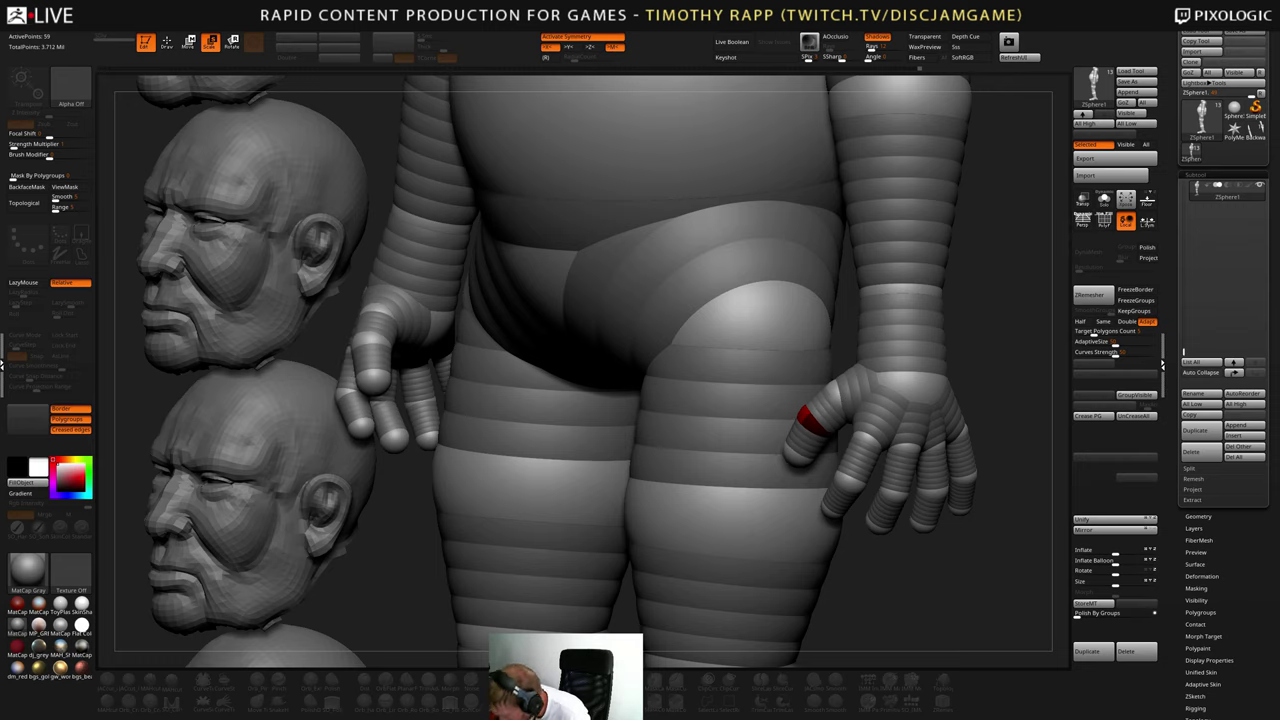
pyautogui.moveTo(801, 455); pyautogui.dragTo(794, 457)
# - Add another ZSphere to the ends of the index, middle, ring and little fingers
pyautogui.moveTo(978, 400); pyautogui.dragTo(978, 458)
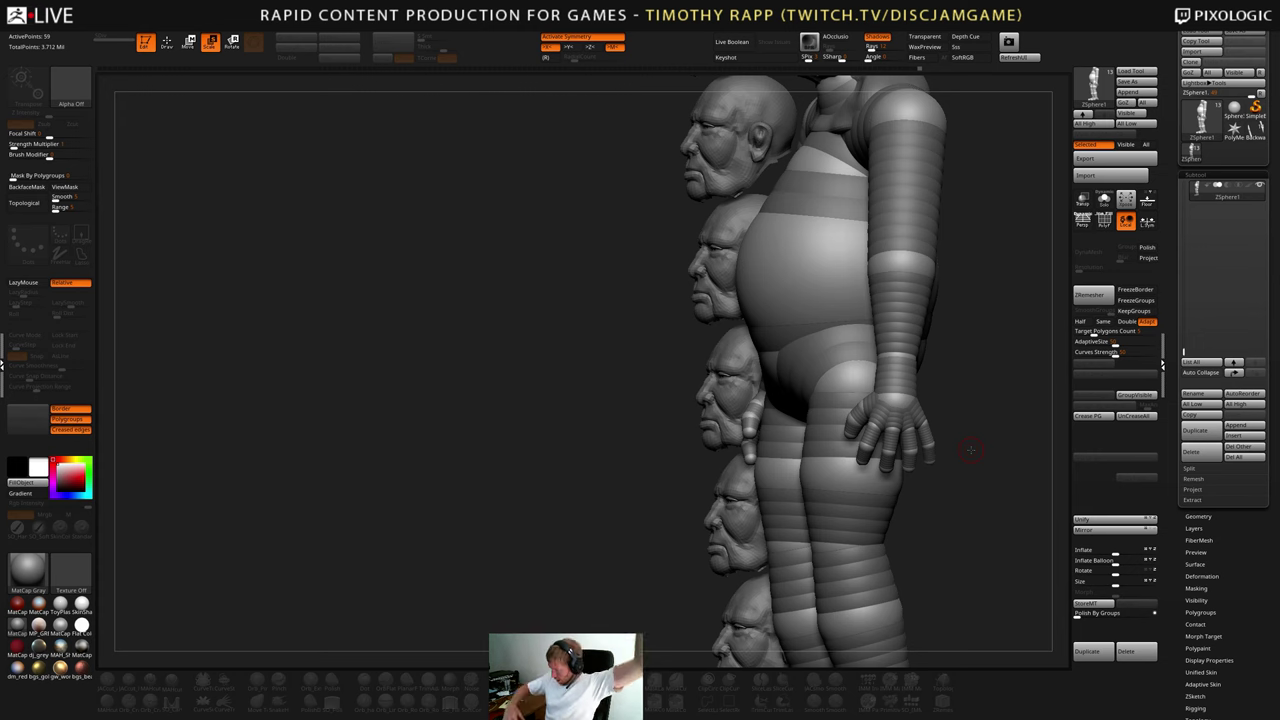
pyautogui.moveTo(971, 450)
pyautogui.mouseDown()
pyautogui.moveTo(986, 497)
pyautogui.moveTo(998, 490)
pyautogui.moveTo(974, 508)
pyautogui.moveTo(1012, 479)
pyautogui.mouseUp()
pyautogui.press('q')
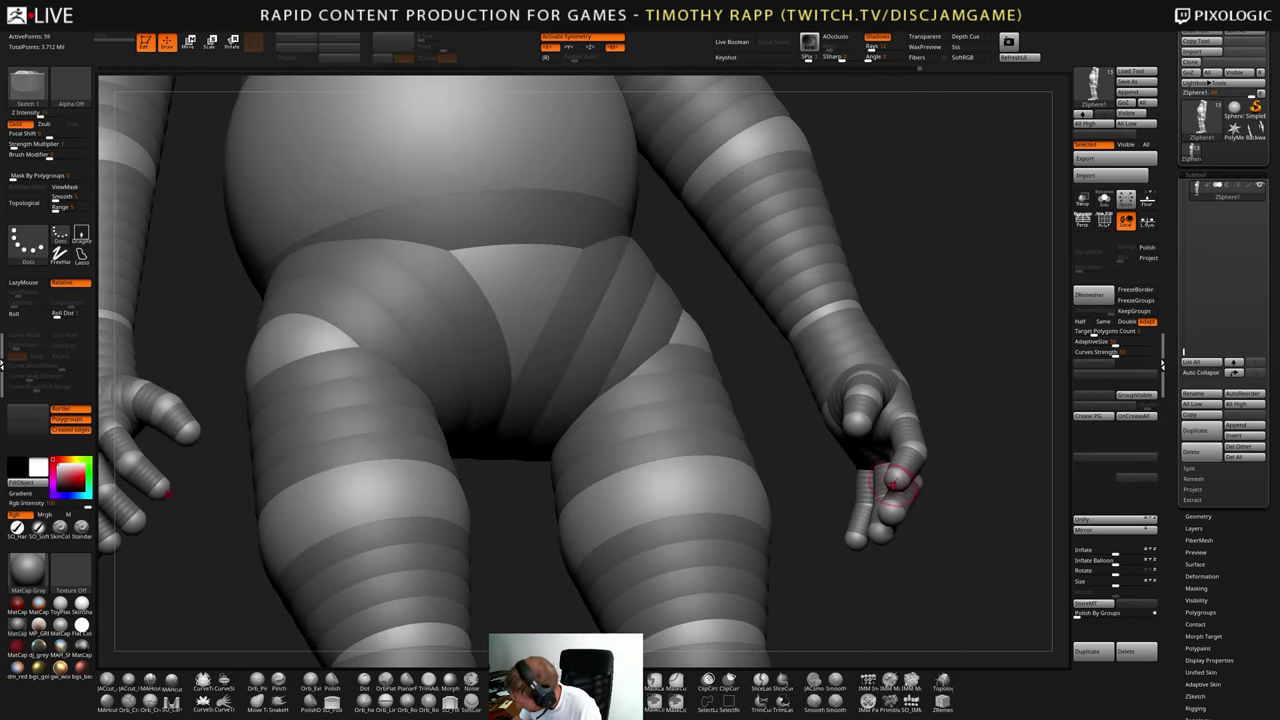
pyautogui.moveTo(891, 480)
pyautogui.mouseDown()
pyautogui.moveTo(893, 494)
pyautogui.moveTo(958, 502)
pyautogui.moveTo(1000, 486)
pyautogui.moveTo(978, 498)
pyautogui.mouseUp()
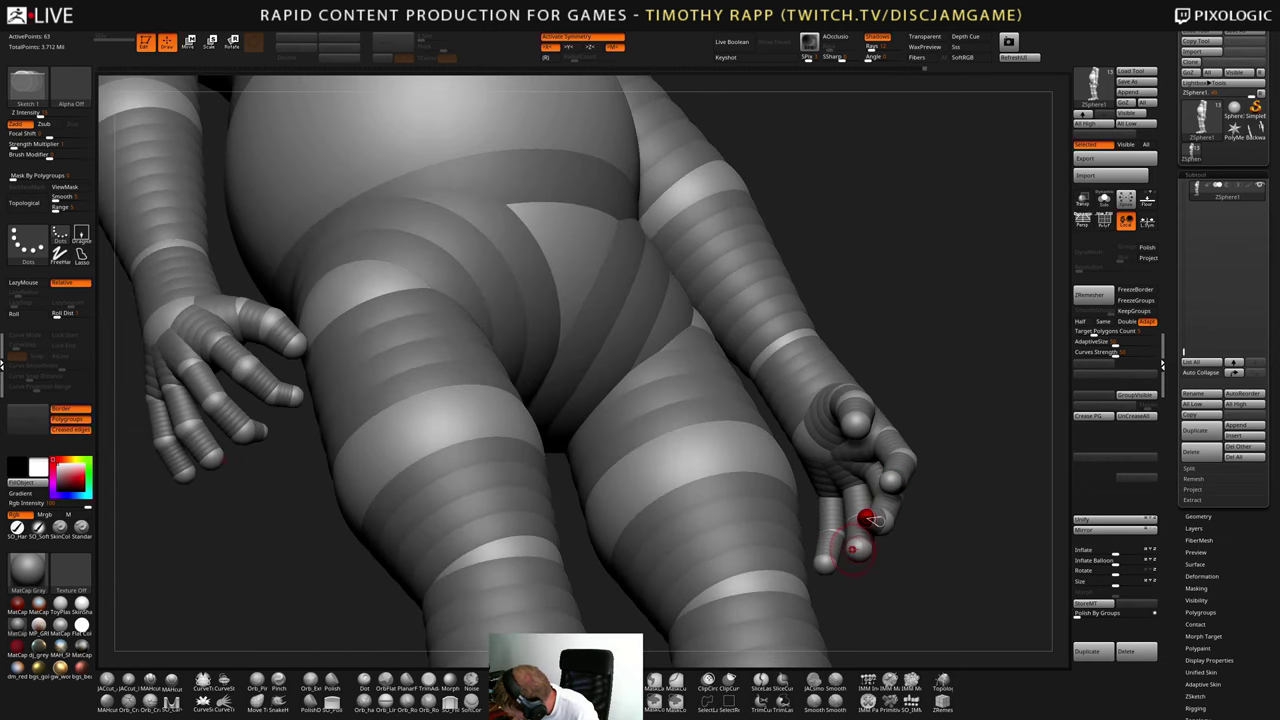
pyautogui.click(852, 545)
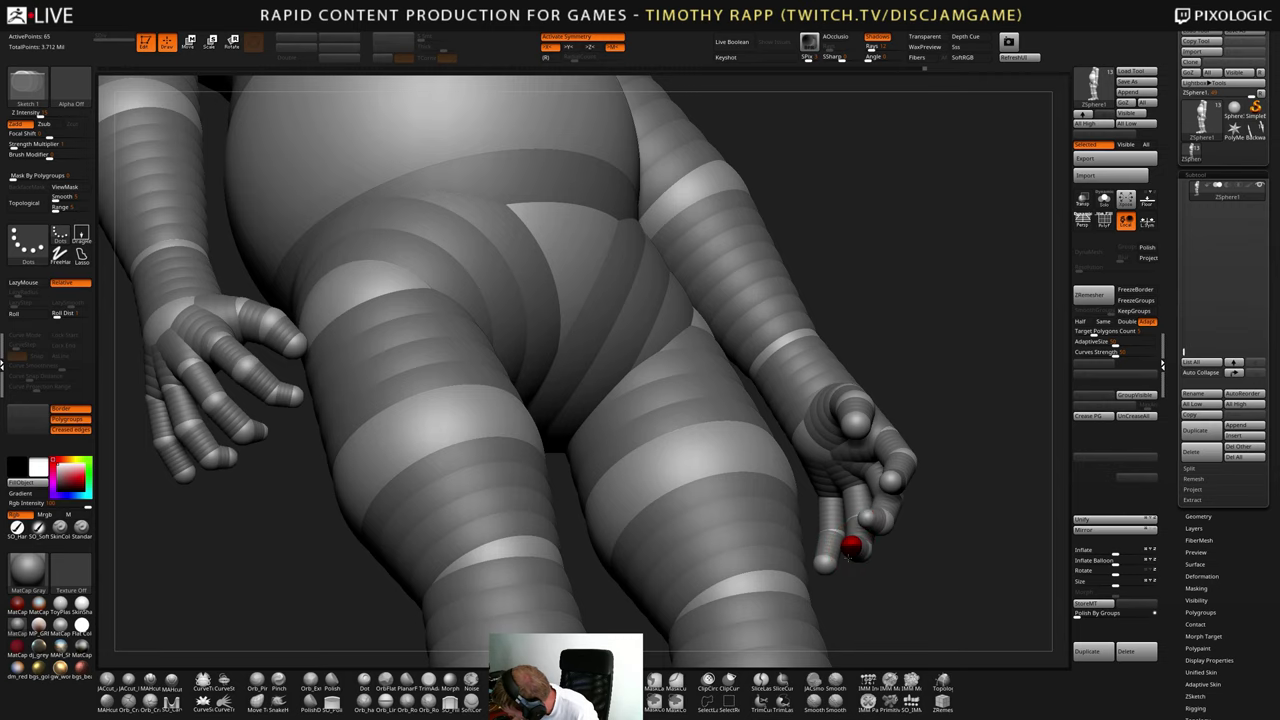
pyautogui.moveTo(815, 562); pyautogui.dragTo(812, 570)
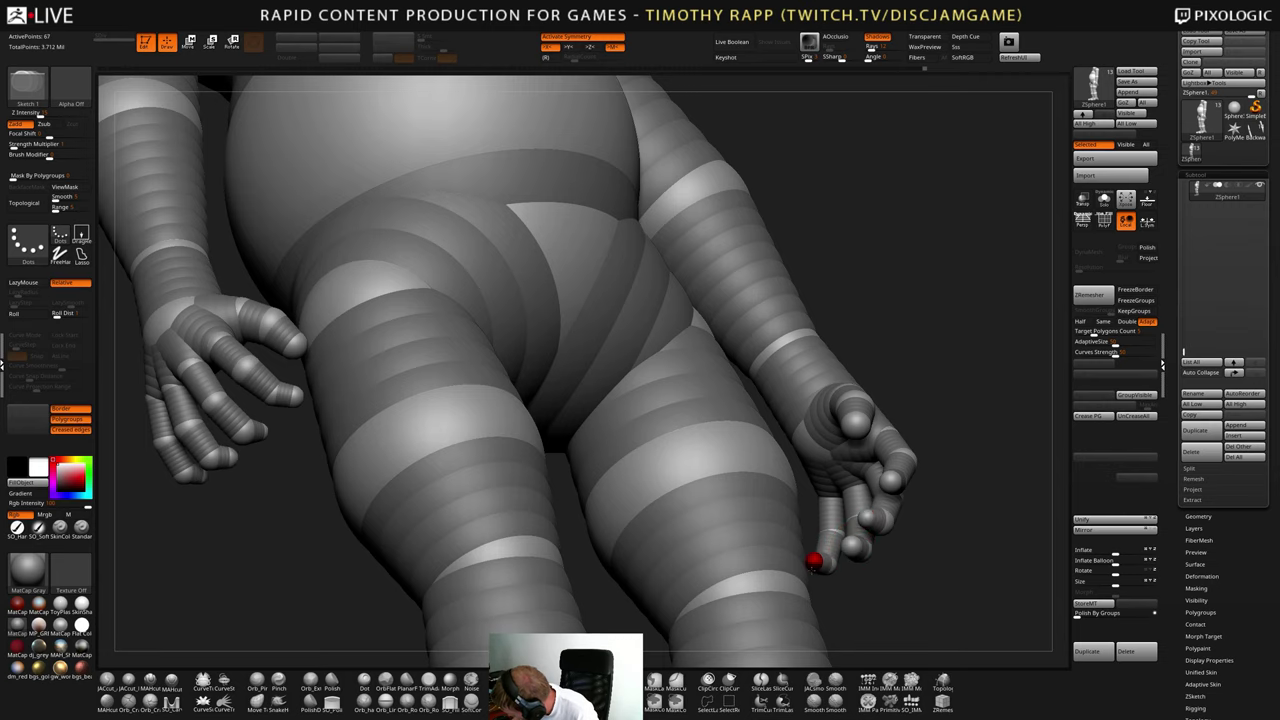
# - Move the index finger's new tip downward to lengthen its last segment and adjust the joint above it
pyautogui.keyDown('shift'); pyautogui.moveTo(850, 612); pyautogui.dragTo(834, 561); pyautogui.keyUp('shift')
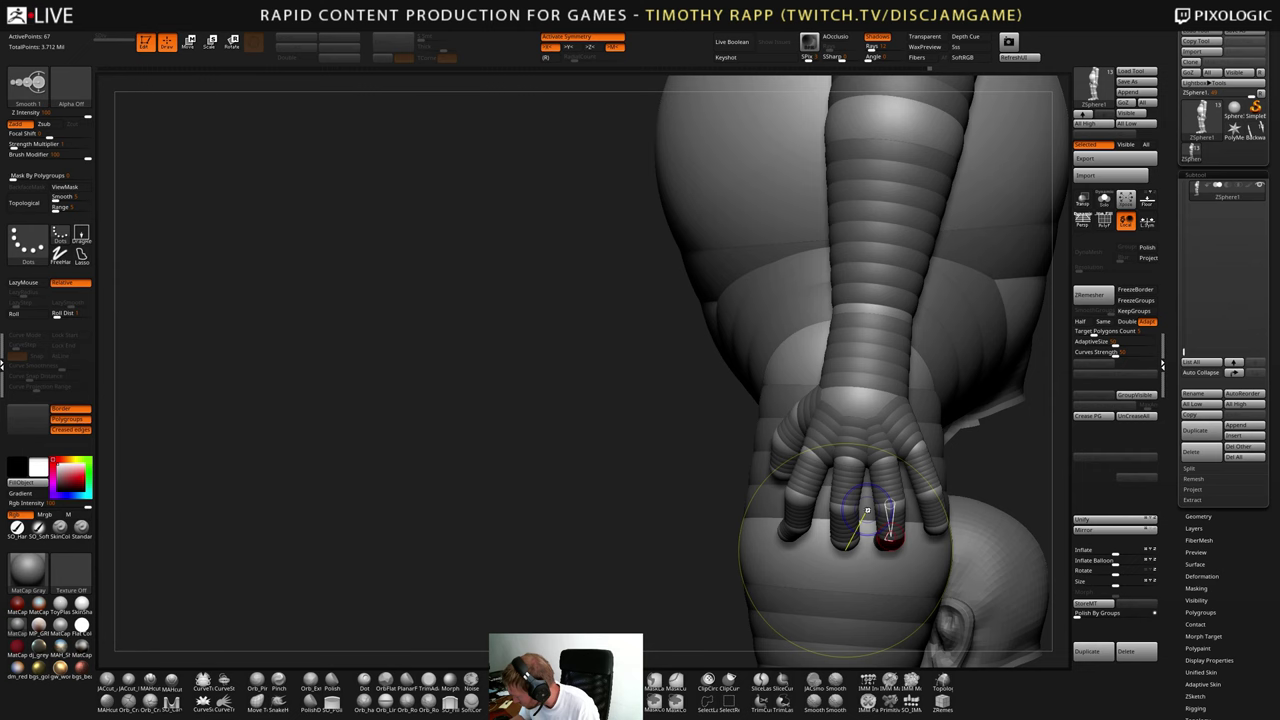
pyautogui.click(834, 561)
pyautogui.moveTo(834, 561)
pyautogui.mouseDown(button='right')
pyautogui.moveTo(837, 415)
pyautogui.moveTo(777, 508)
pyautogui.mouseUp(button='right')
pyautogui.press('w')
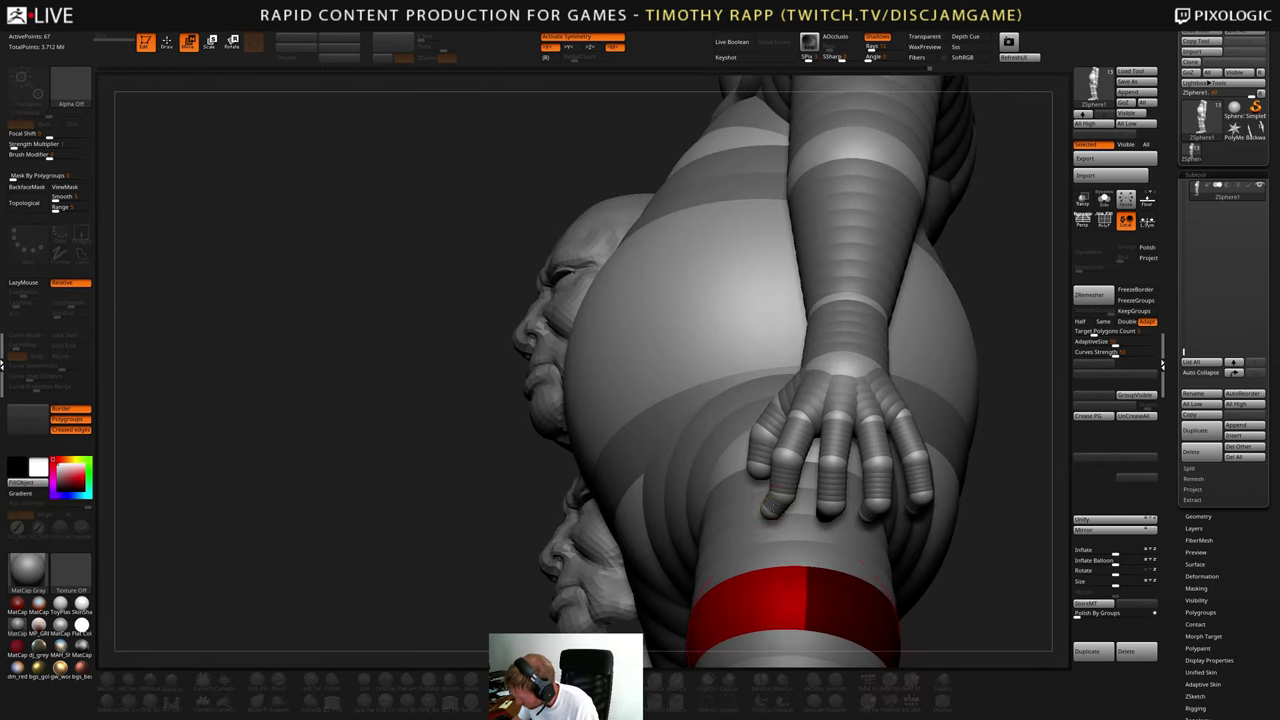
pyautogui.press('e')
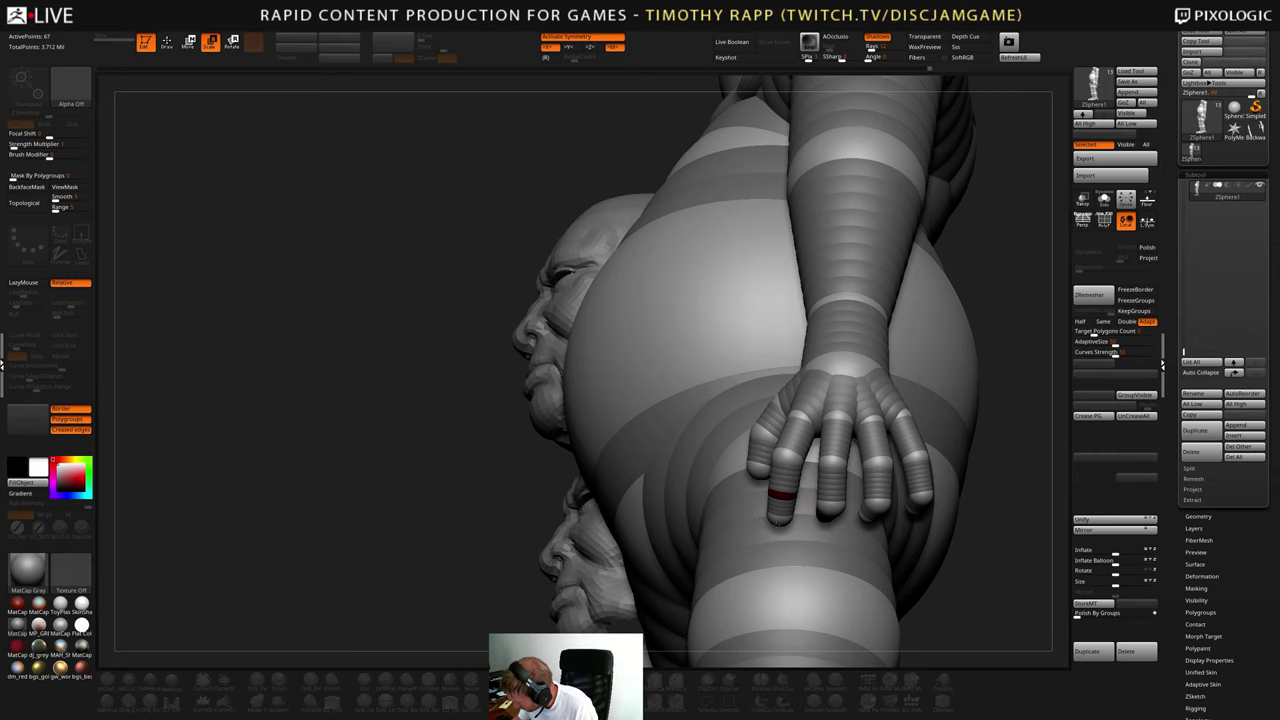
# - Move the middle finger's new tip down beside the index finger and adjust its last joint
pyautogui.press('w')
pyautogui.moveTo(830, 511); pyautogui.dragTo(838, 400, button='right')
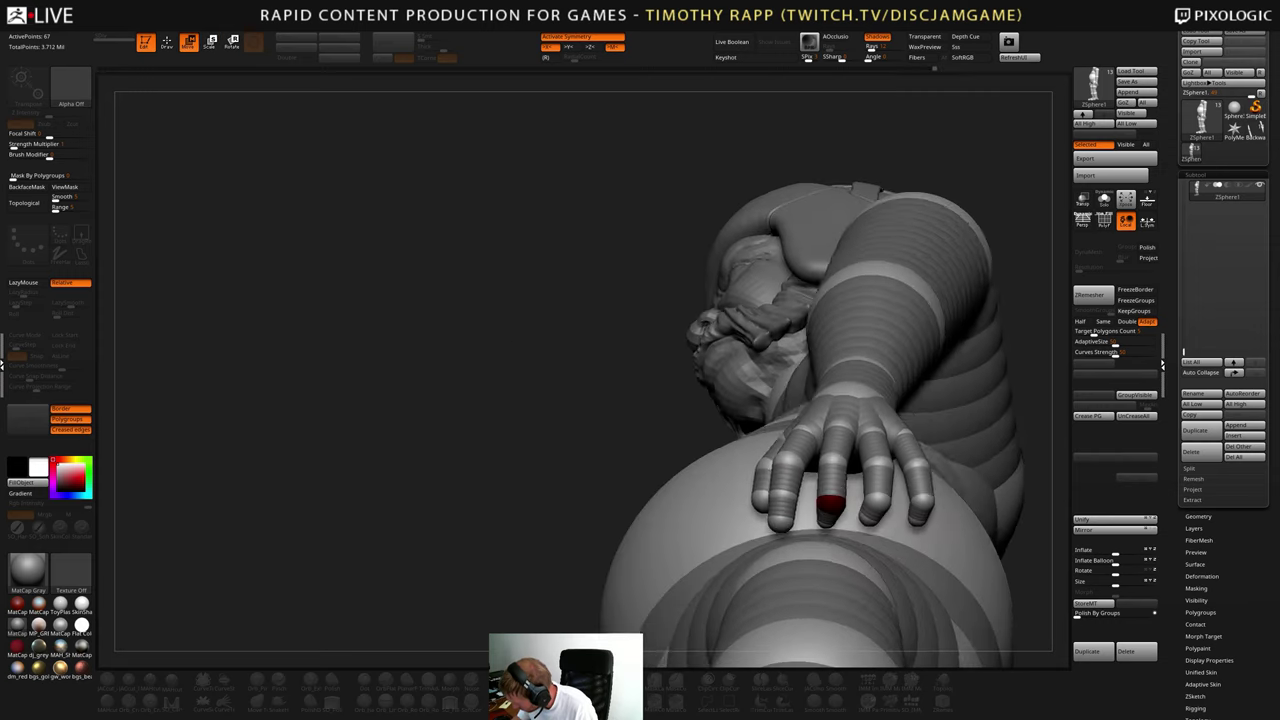
pyautogui.moveTo(830, 505); pyautogui.dragTo(826, 520)
pyautogui.press('e')
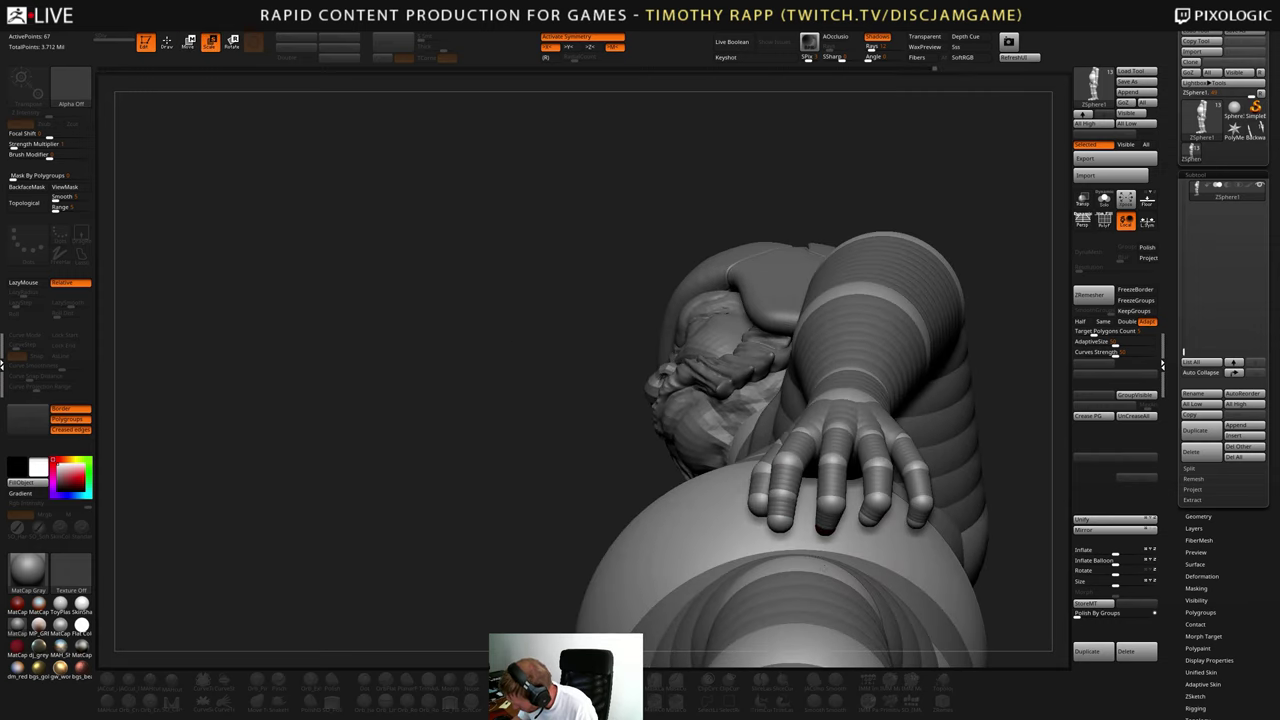
pyautogui.press('w')
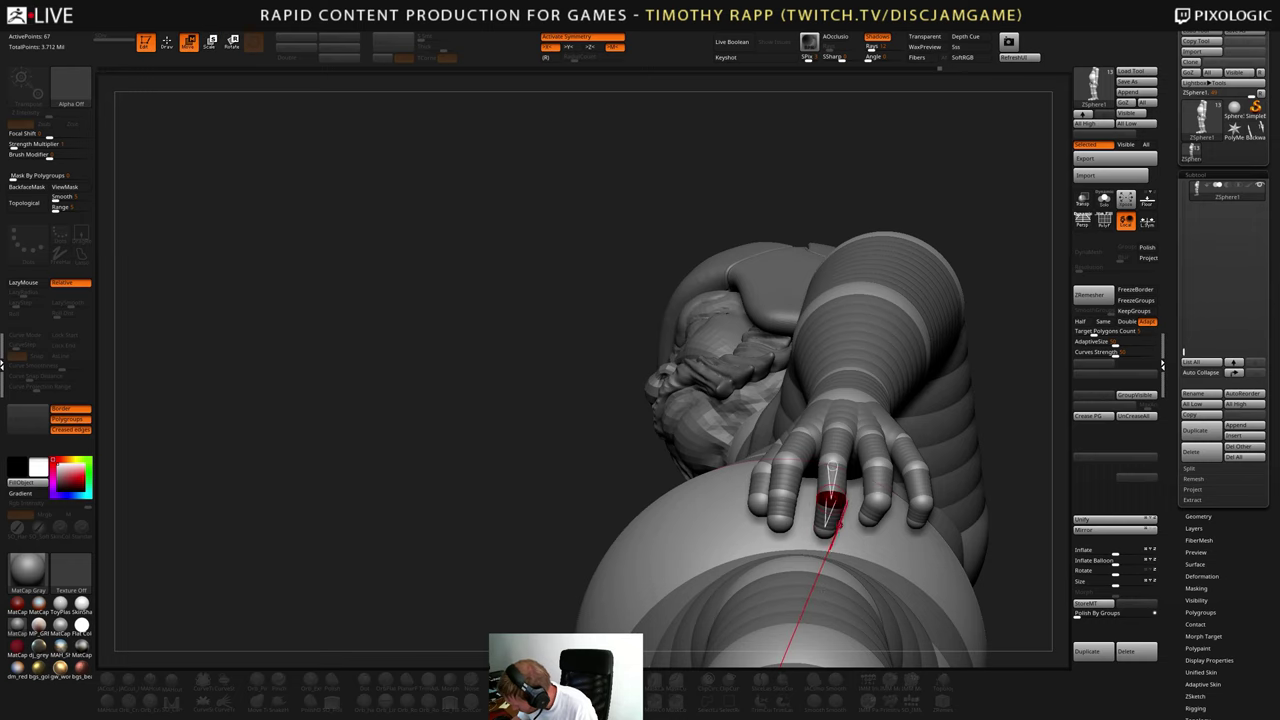
# - Move the ring finger's new tip and last joint so the finger curls in line with its neighbours
pyautogui.moveTo(831, 498); pyautogui.dragTo(590, 460, button='right')
pyautogui.moveTo(640, 500); pyautogui.dragTo(566, 448, button='right')
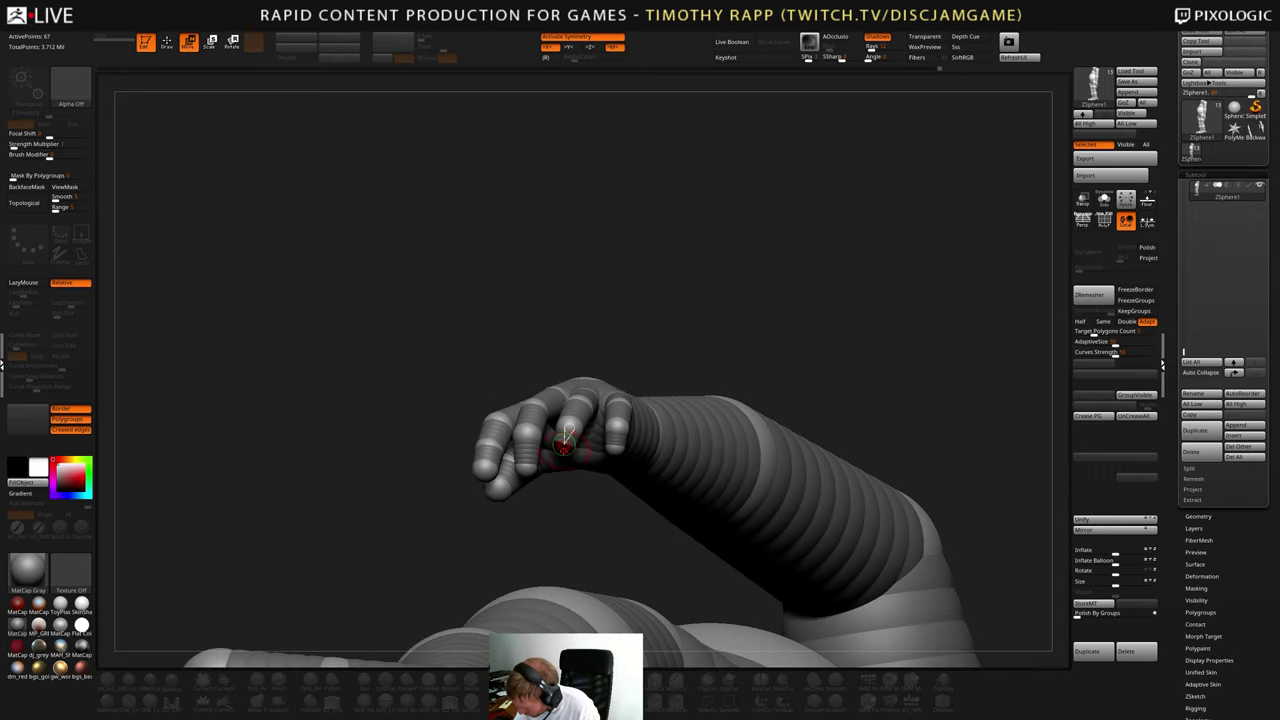
pyautogui.moveTo(564, 447); pyautogui.dragTo(574, 422)
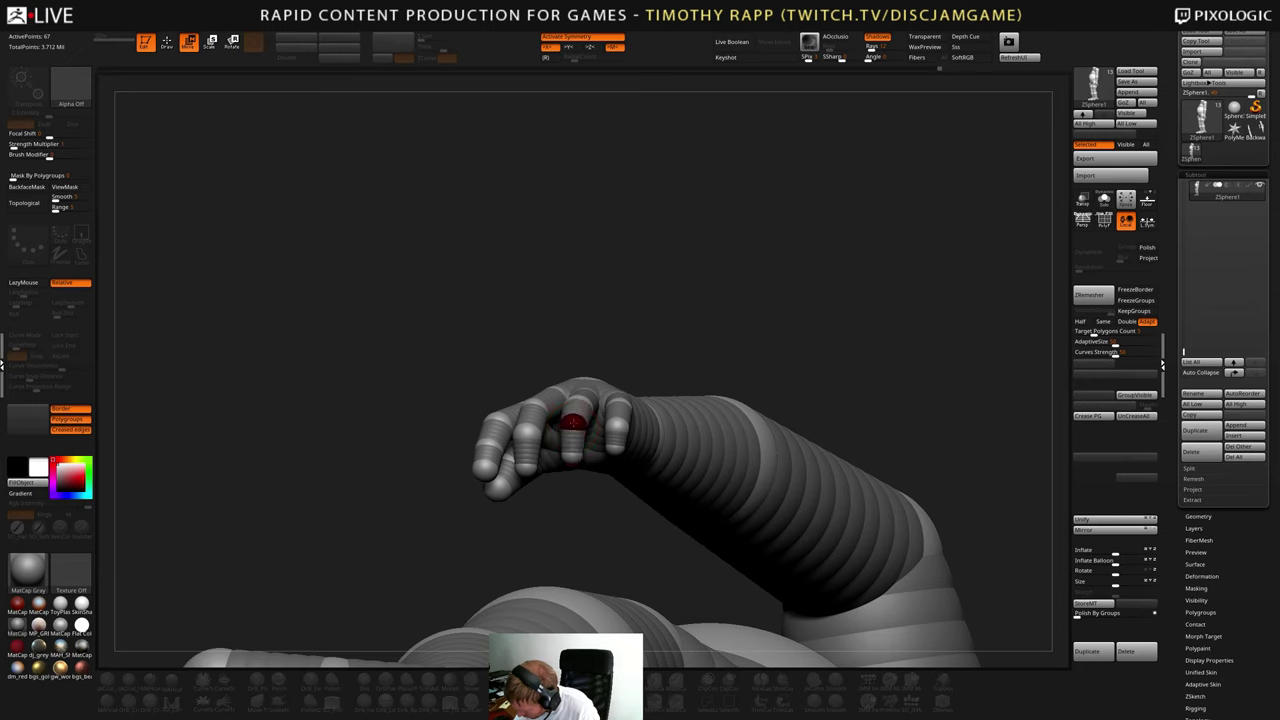
pyautogui.press('e')
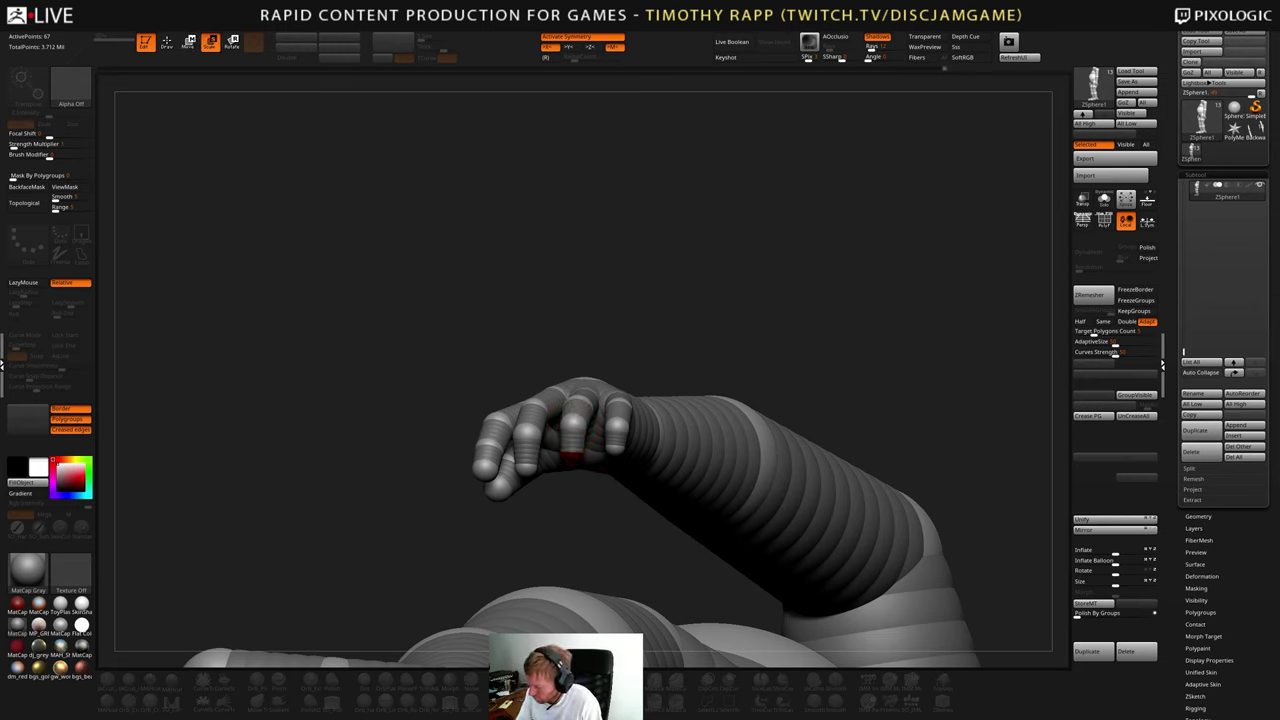
# - Move the little finger's tip and joints so the finger curls in line with the other fingers
pyautogui.press('w')
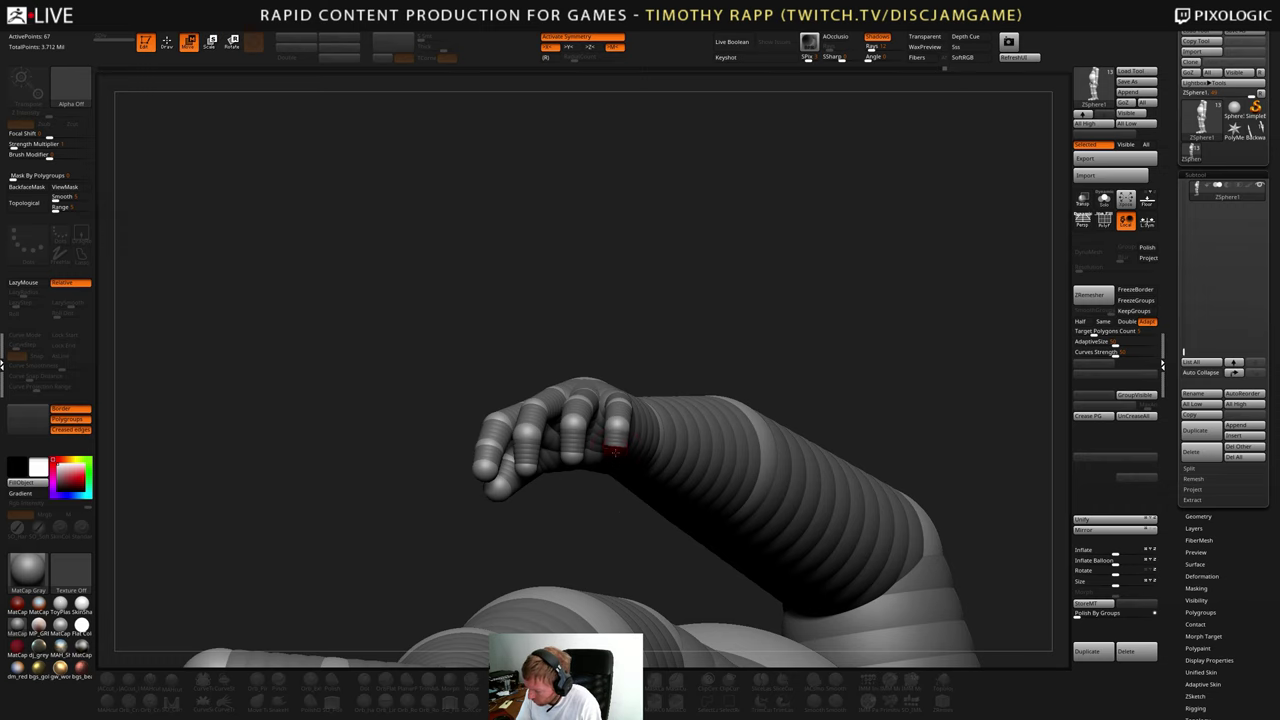
pyautogui.moveTo(614, 453); pyautogui.dragTo(720, 540, button='right')
pyautogui.moveTo(389, 537); pyautogui.dragTo(430, 544, button='right')
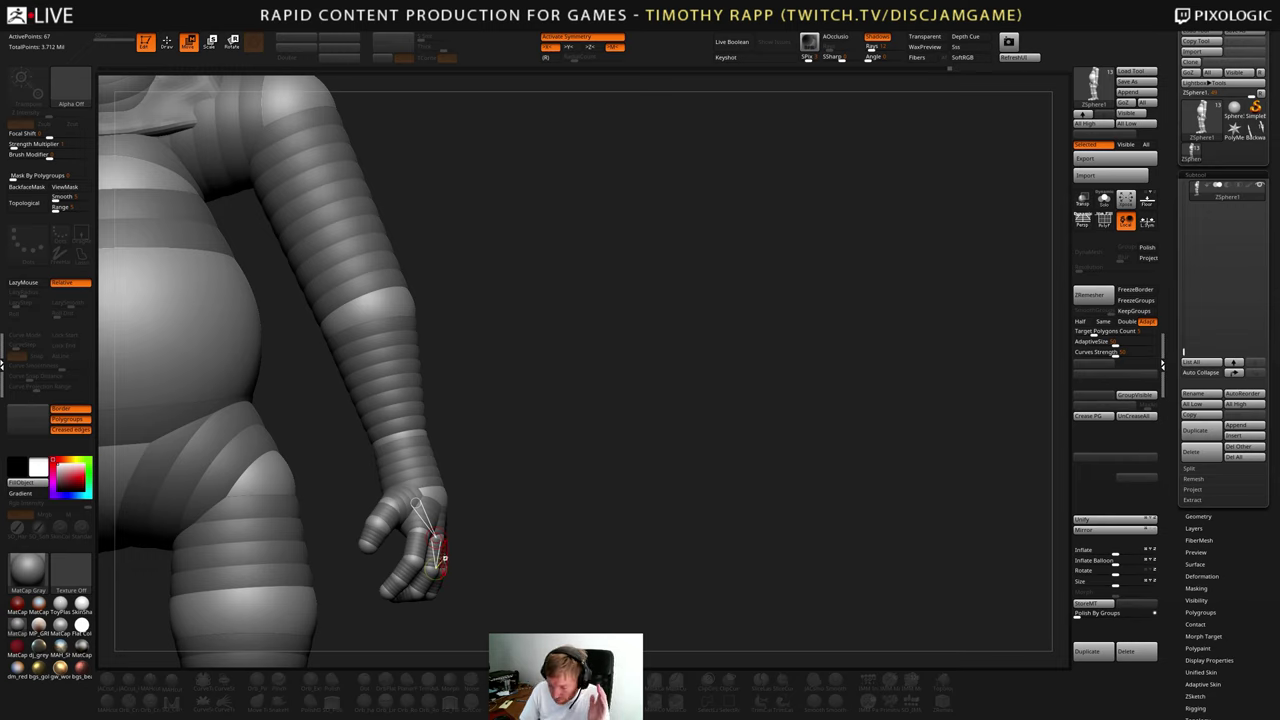
pyautogui.moveTo(443, 557); pyautogui.dragTo(431, 529)
pyautogui.moveTo(512, 534); pyautogui.dragTo(464, 545)
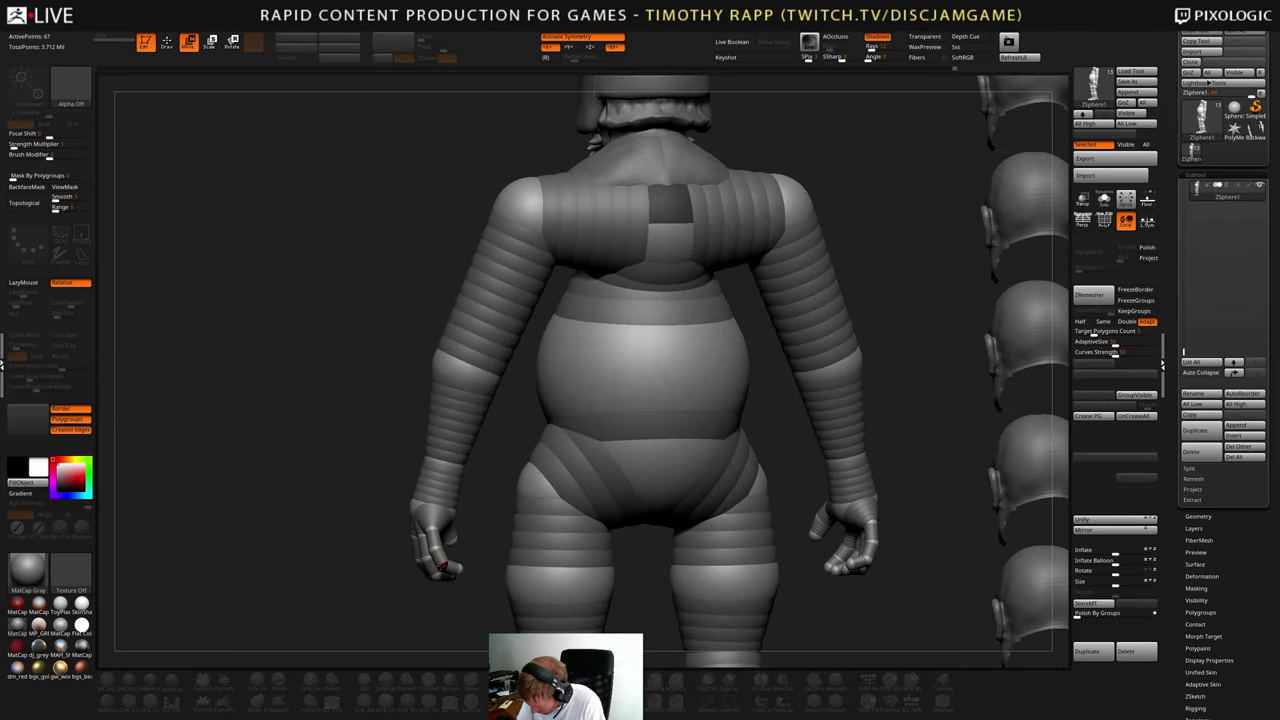
# - Reposition and resize the finger joint ZSpheres to even out the hand's curl from the front, back and side
pyautogui.moveTo(451, 572); pyautogui.dragTo(555, 496)
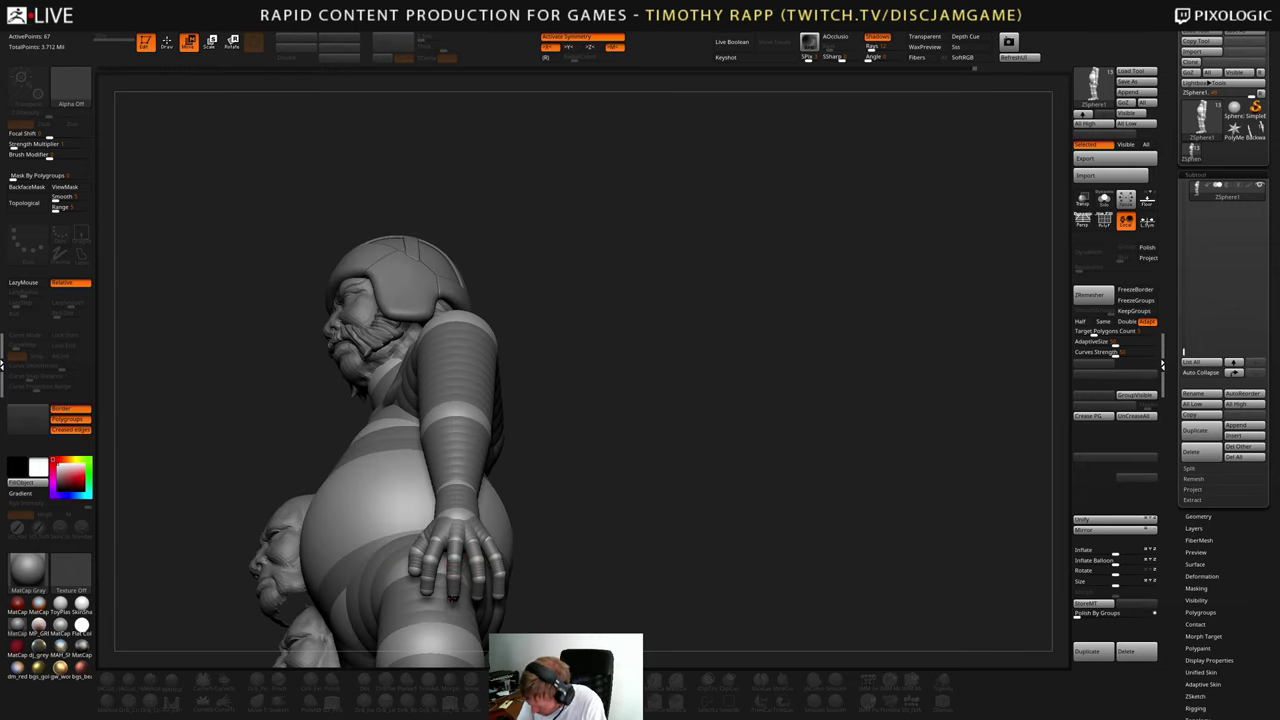
pyautogui.moveTo(452, 598); pyautogui.dragTo(575, 536)
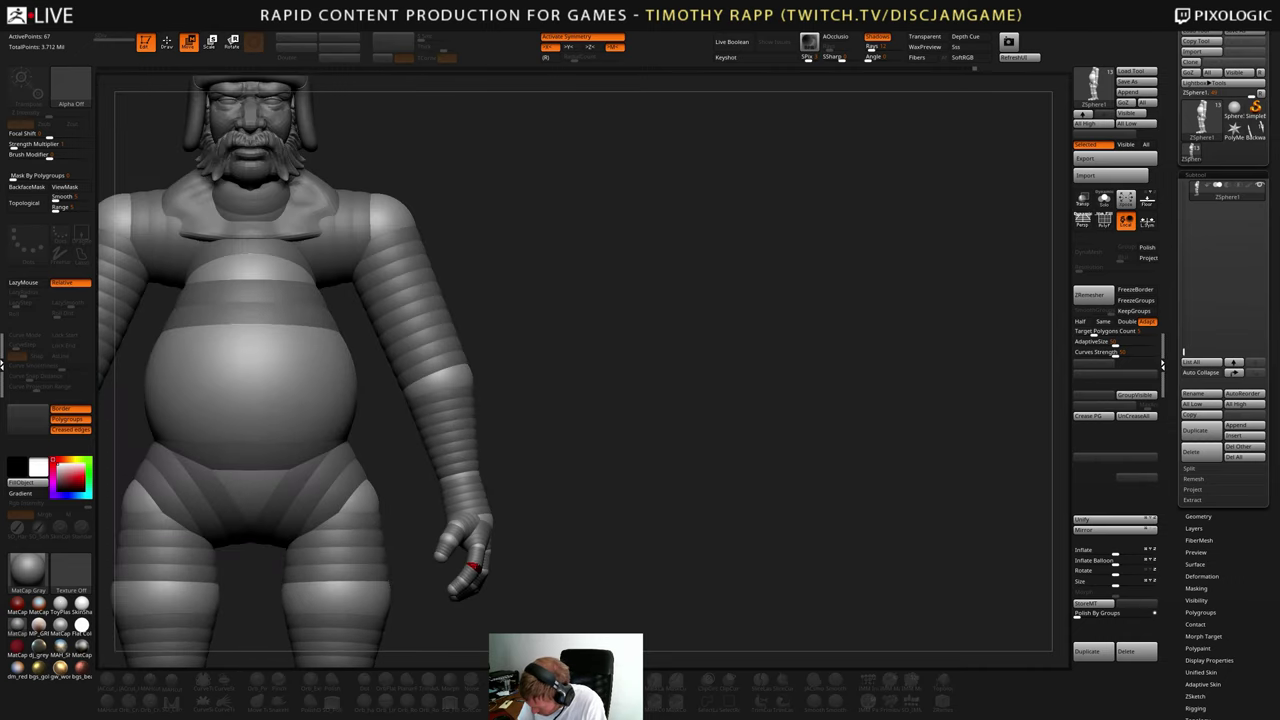
pyautogui.moveTo(498, 565); pyautogui.dragTo(490, 597)
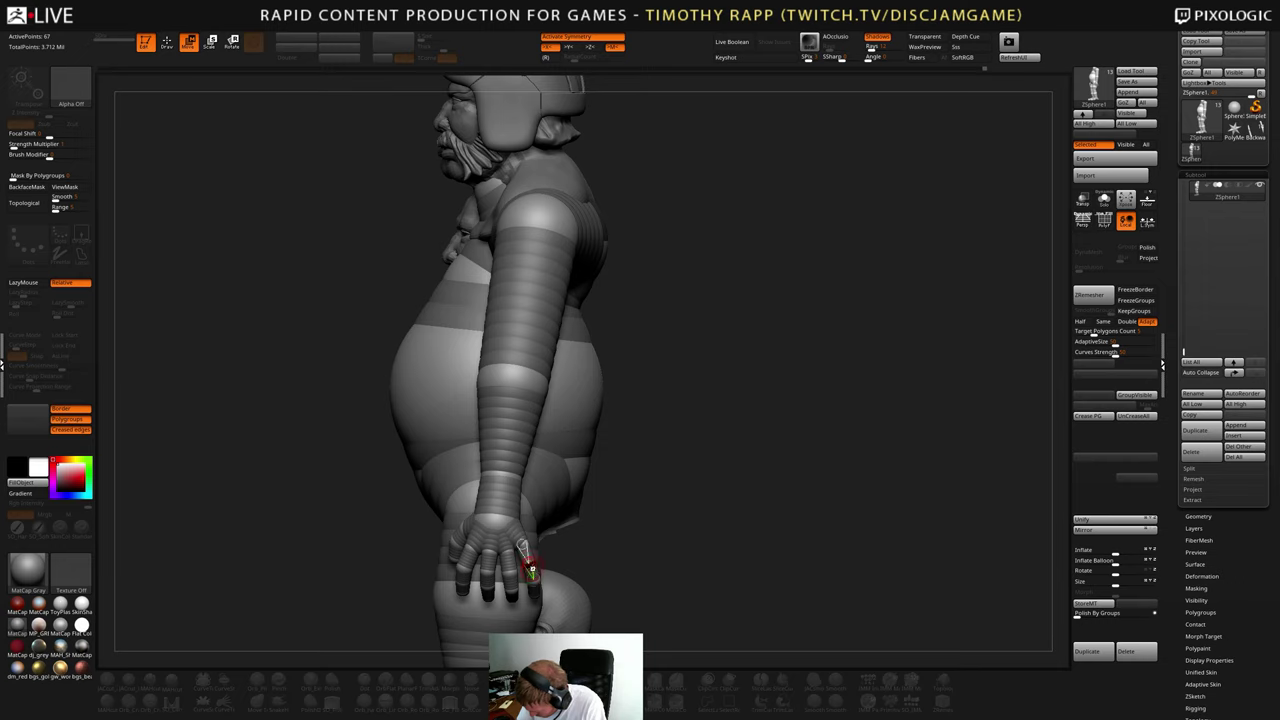
pyautogui.moveTo(538, 582); pyautogui.dragTo(492, 588, button='right')
pyautogui.moveTo(487, 597); pyautogui.dragTo(510, 528)
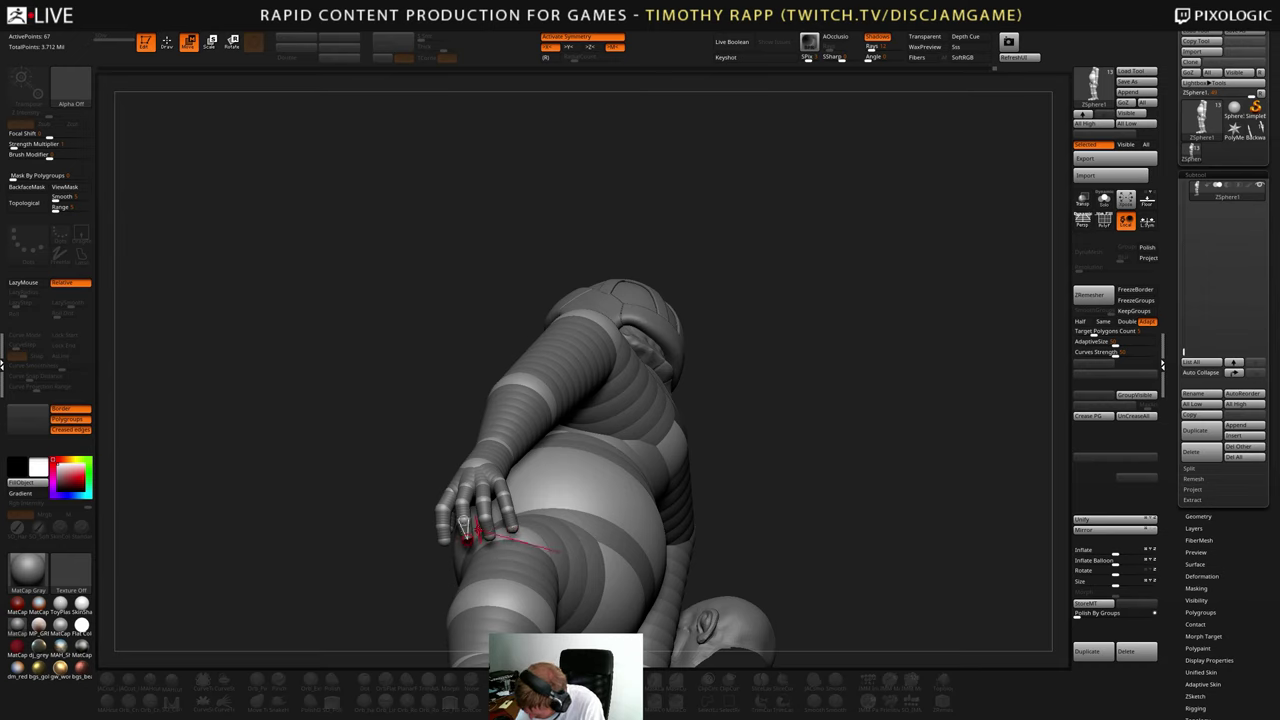
pyautogui.press('e')
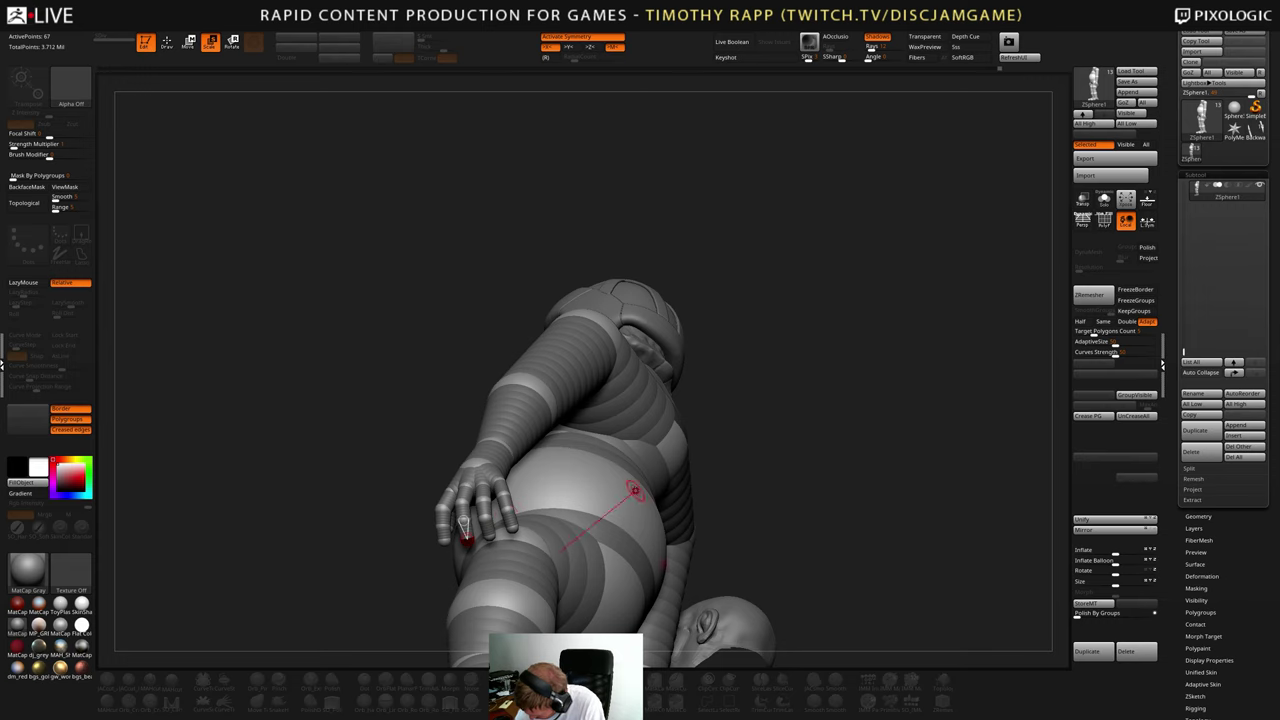
pyautogui.moveTo(410, 530); pyautogui.dragTo(617, 492)
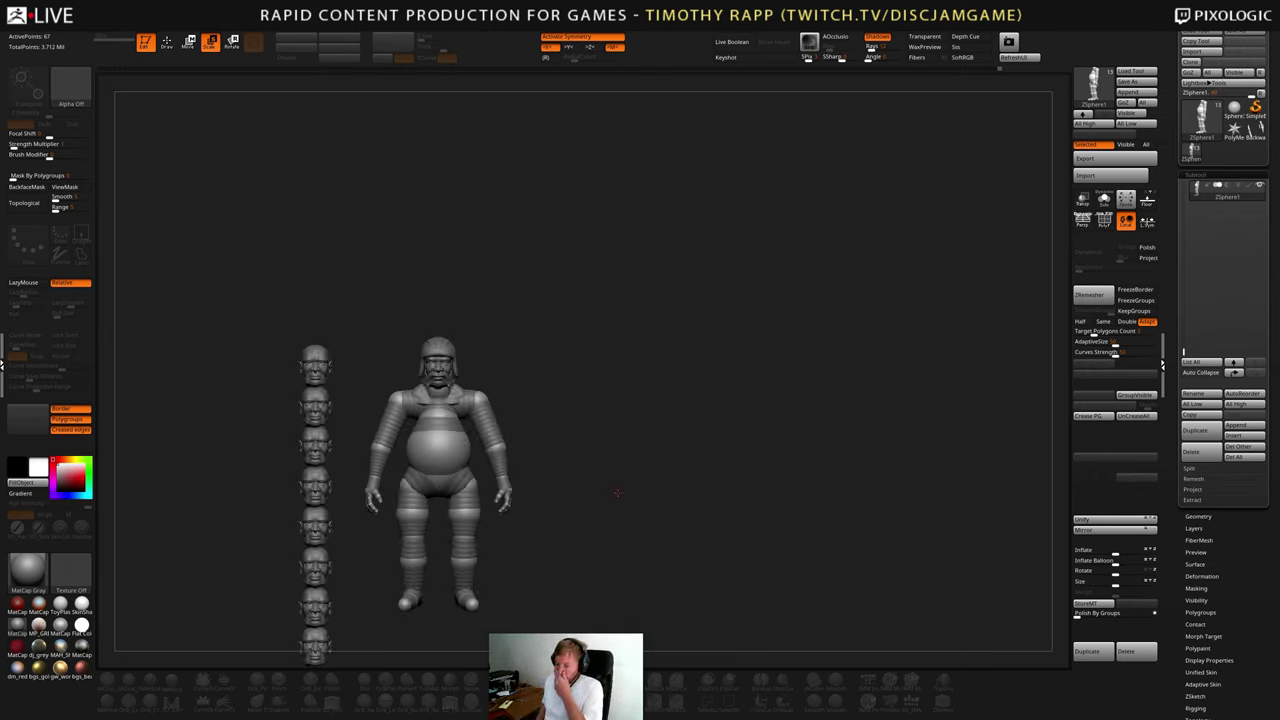
# - Insert a ZSphere in the middle of the forearm and enlarge it to give the forearm a muscular bulge
pyautogui.keyDown('alt'); pyautogui.moveTo(619, 491); pyautogui.dragTo(499, 405); pyautogui.keyUp('alt')
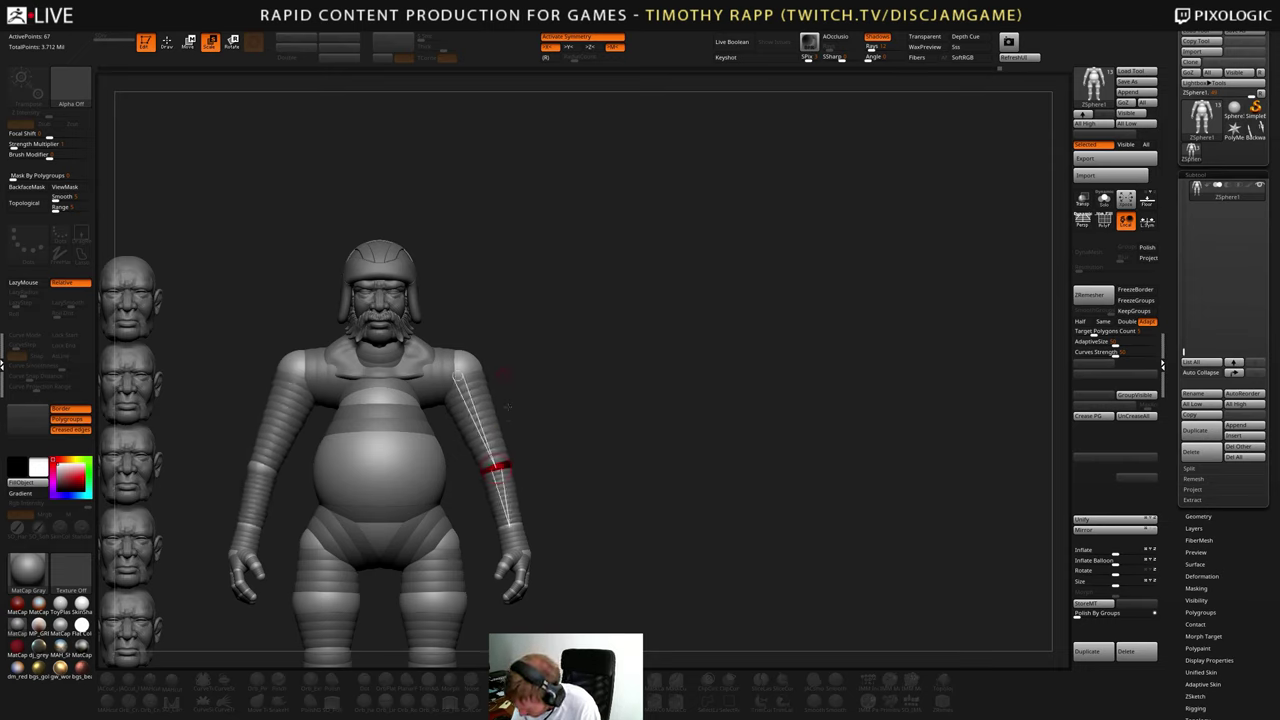
pyautogui.moveTo(511, 525); pyautogui.dragTo(514, 536)
pyautogui.hotkey('ctrl', 'z')
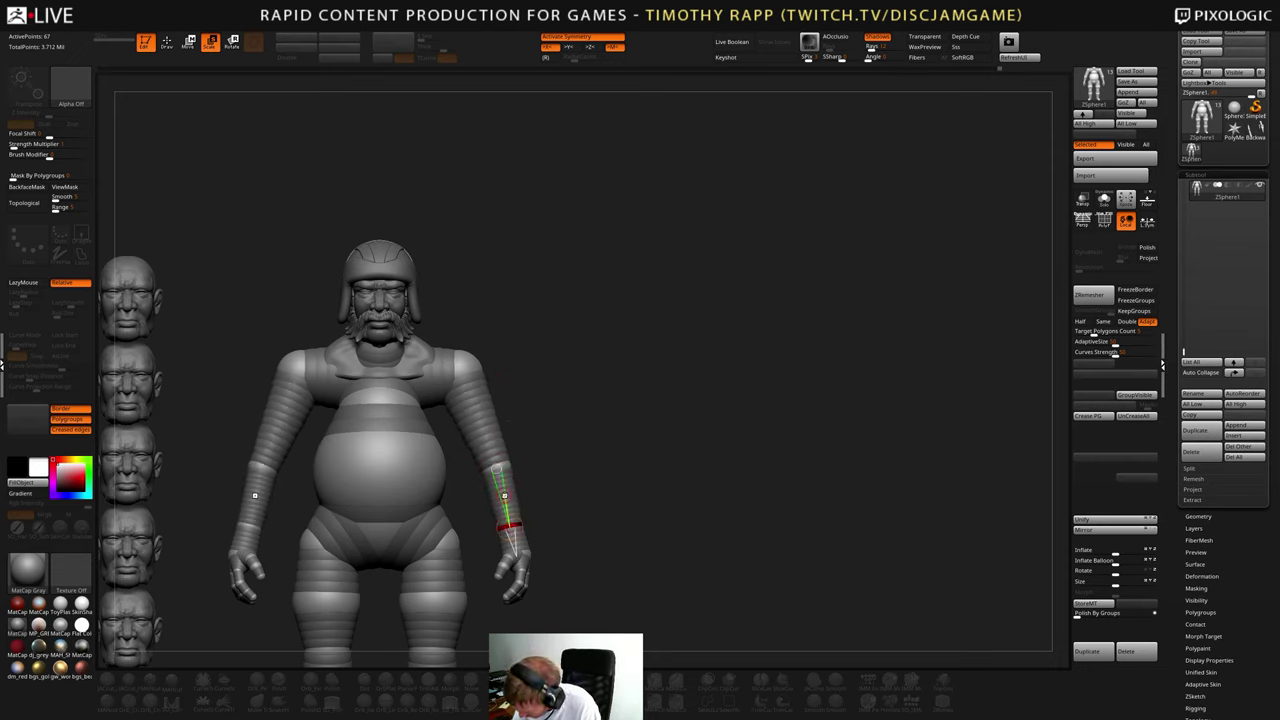
pyautogui.press('q')
pyautogui.press('e')
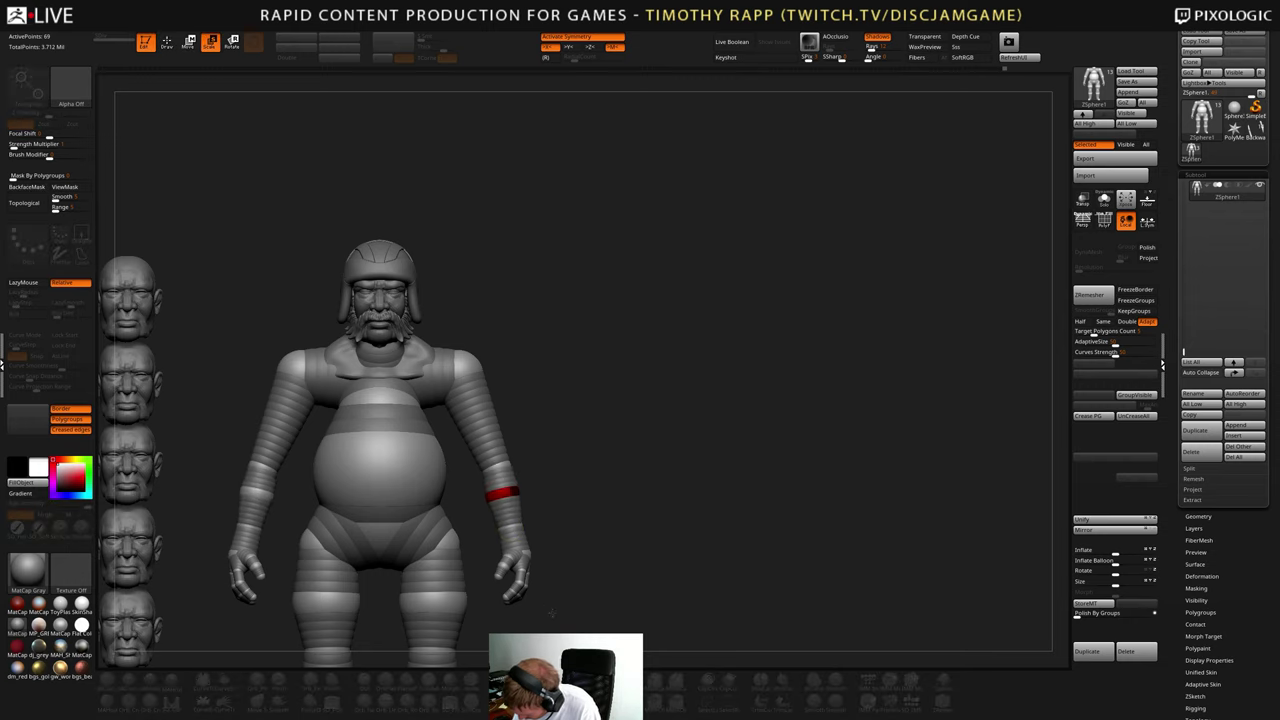
pyautogui.press('q')
pyautogui.press('e')
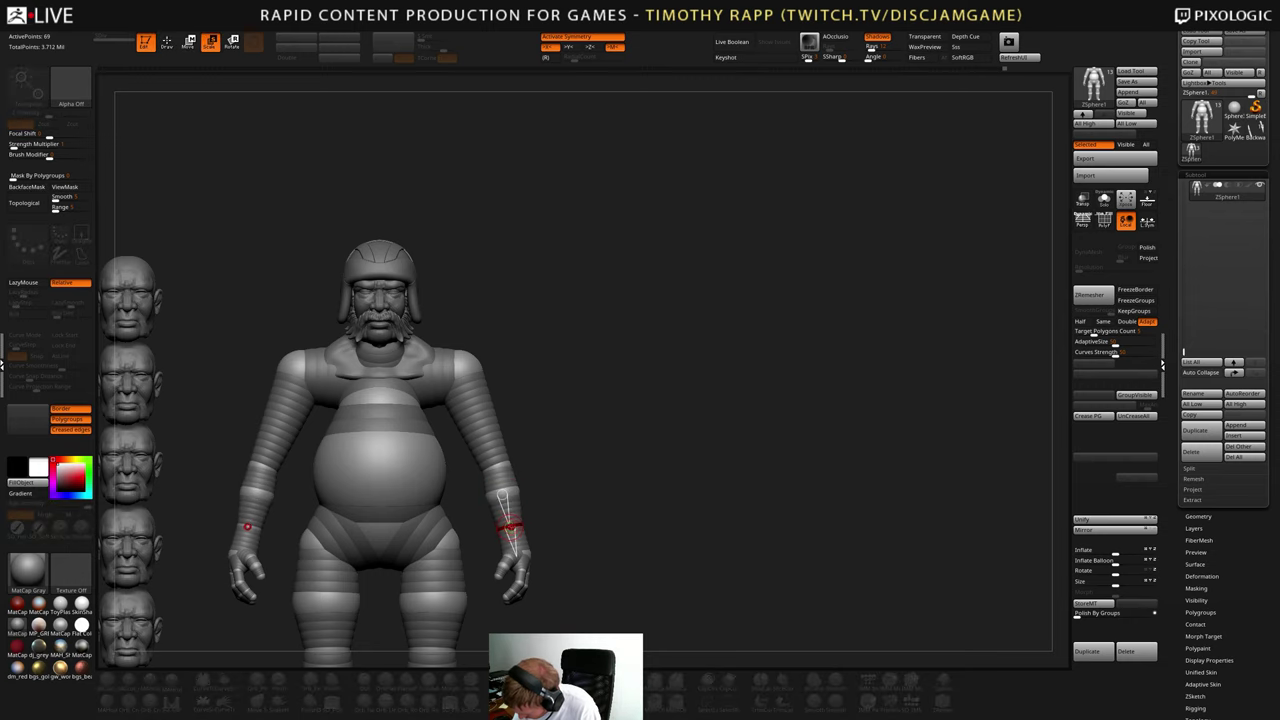
# - Shift the wrist ZSphere slightly toward the hand and adjust the forearm ZSphere's size and position
pyautogui.press('w')
pyautogui.moveTo(510, 527); pyautogui.dragTo(514, 530)
pyautogui.press('e')
pyautogui.press('w')
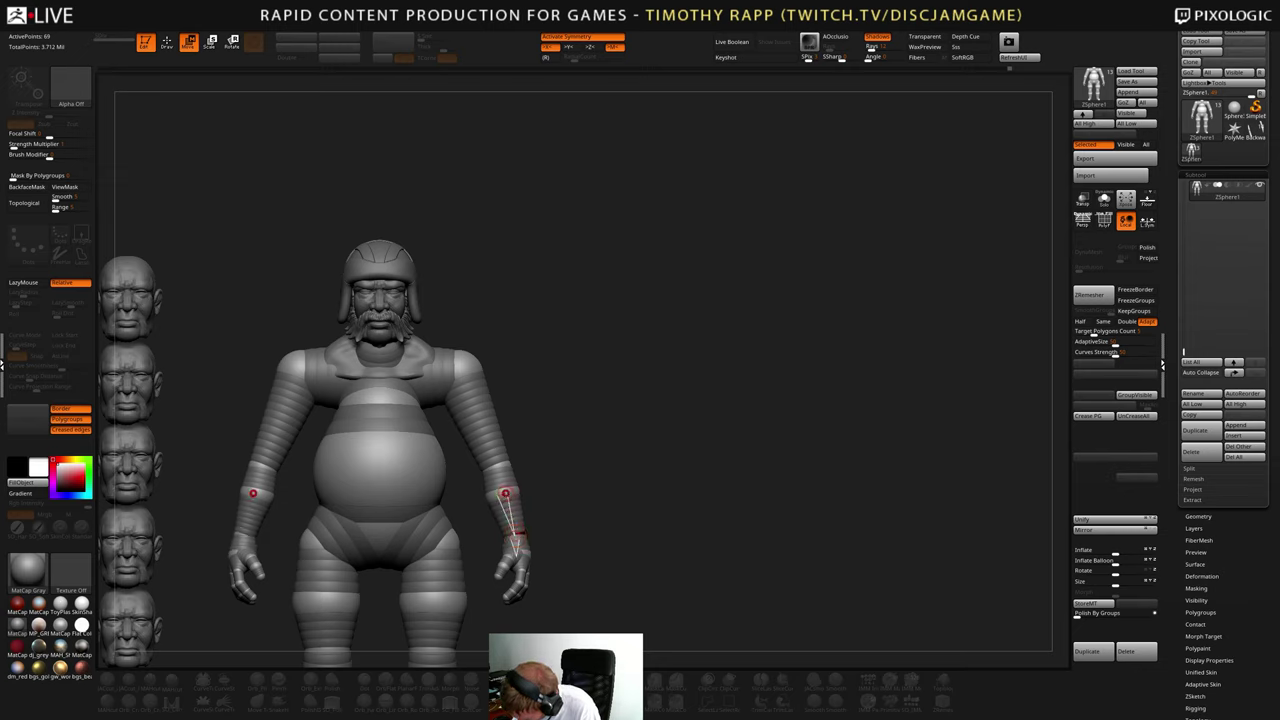
pyautogui.press('e')
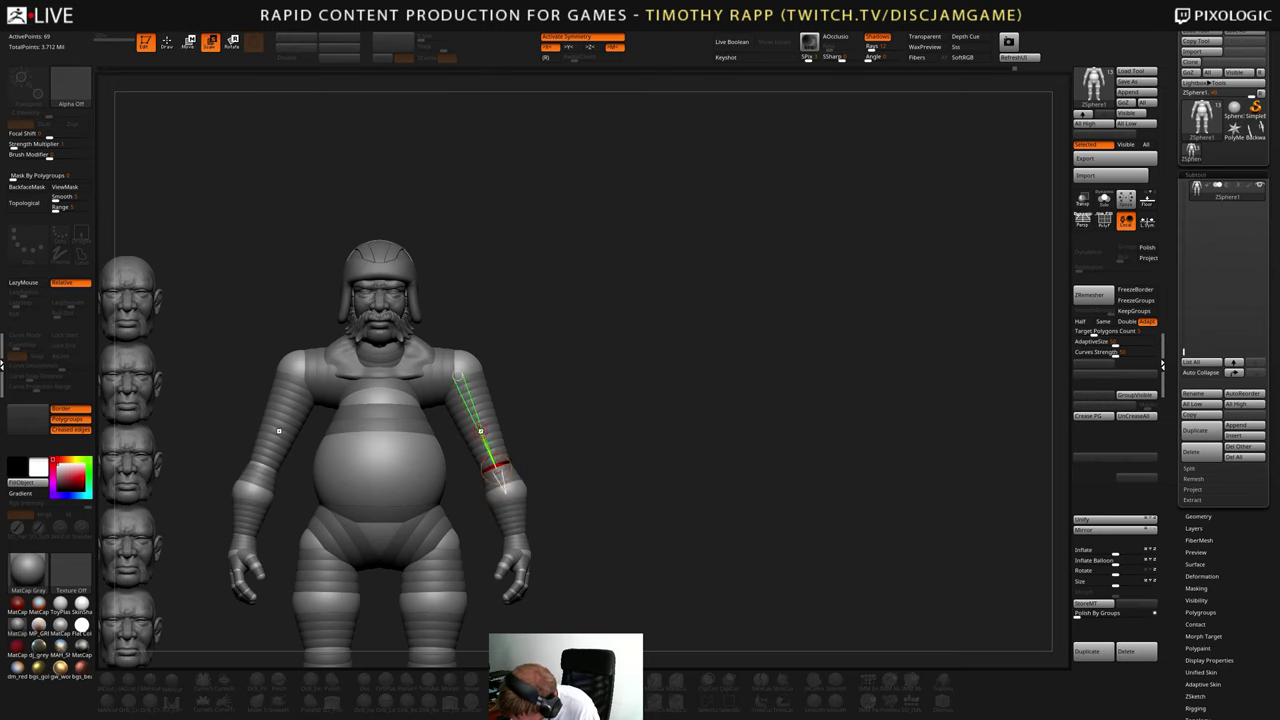
# - Insert a ZSphere in the middle of the upper arm and enlarge it to thicken the arm
pyautogui.press('q')
pyautogui.click(480, 427)
pyautogui.press('e')
pyautogui.moveTo(480, 427); pyautogui.dragTo(489, 447)
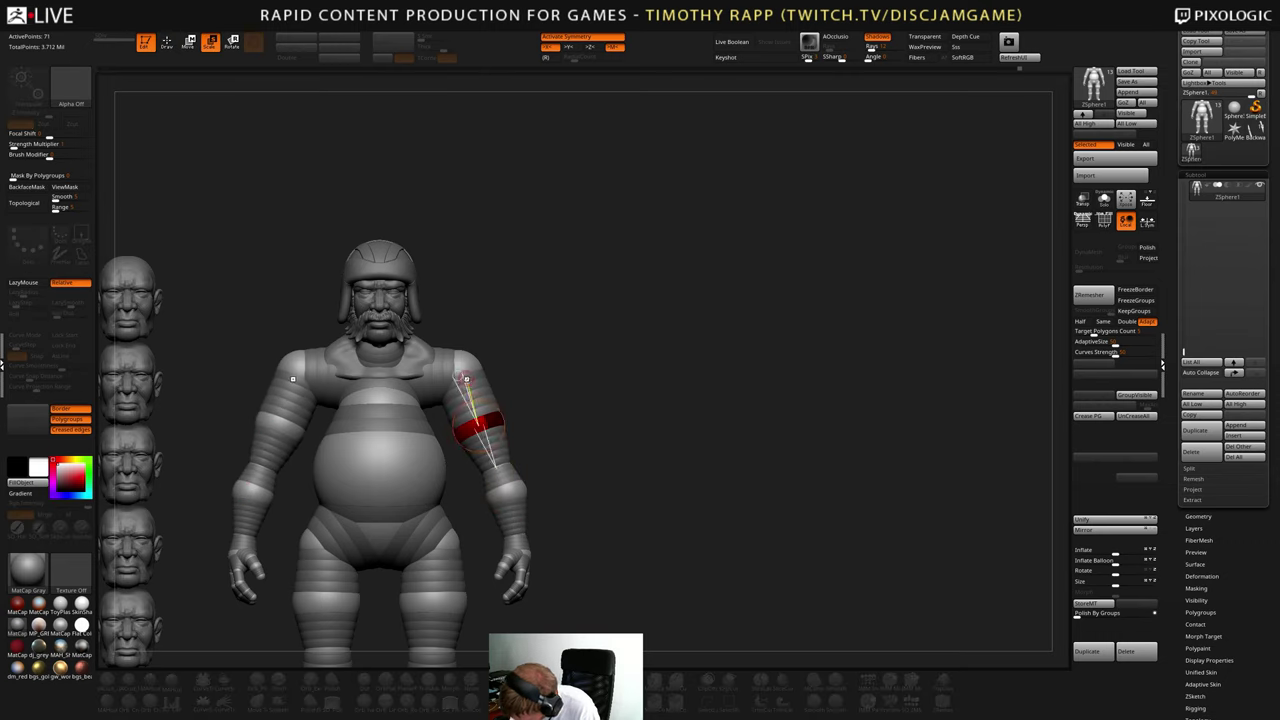
# - Adjust the shoulder ZSphere's size and position to blend it with the thicker upper arm
pyautogui.moveTo(459, 376); pyautogui.dragTo(459, 371)
pyautogui.press('w')
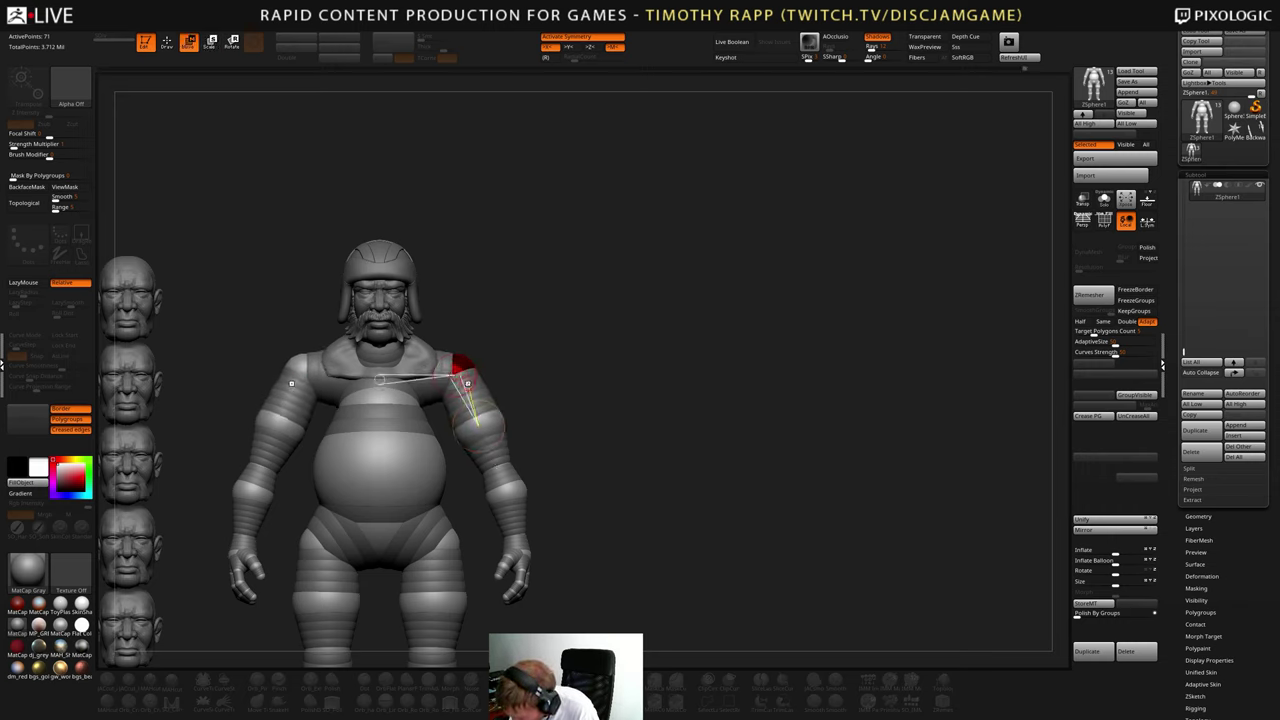
pyautogui.press('e')
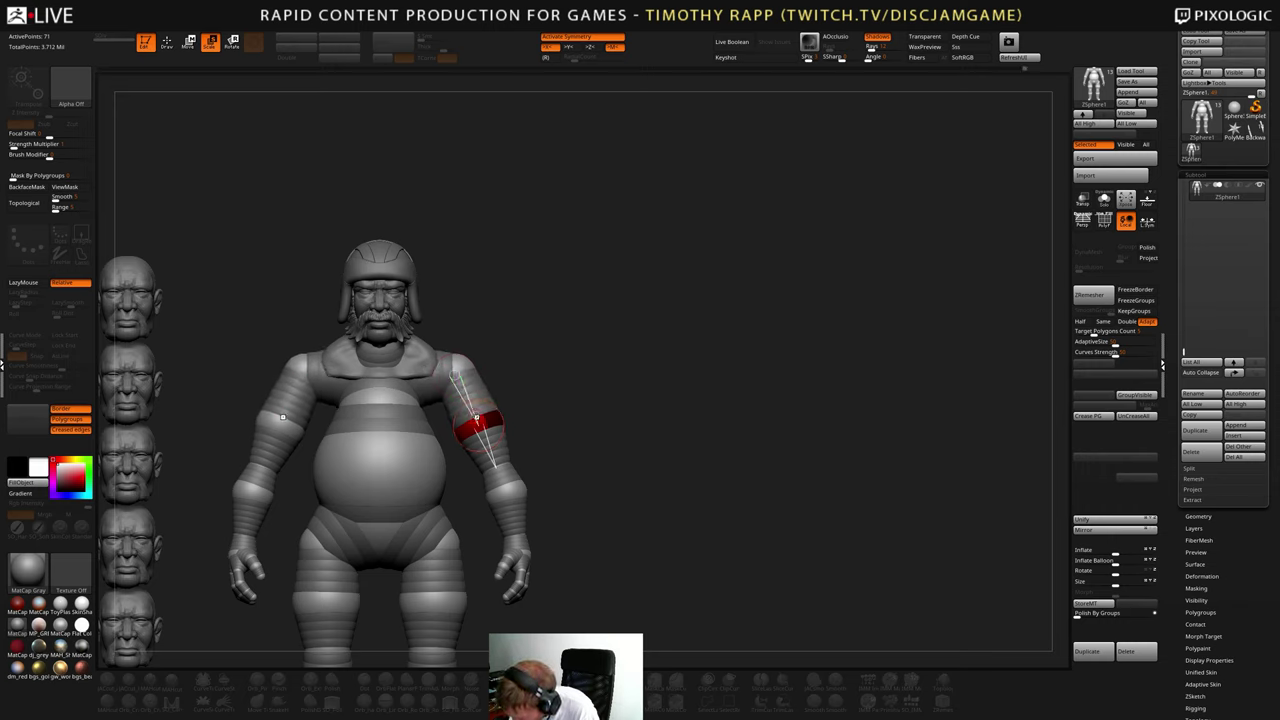
# - Adjust the belly and chest ZSpheres to refine the torso's shape against the stacked reference heads
pyautogui.moveTo(556, 438); pyautogui.dragTo(651, 452)
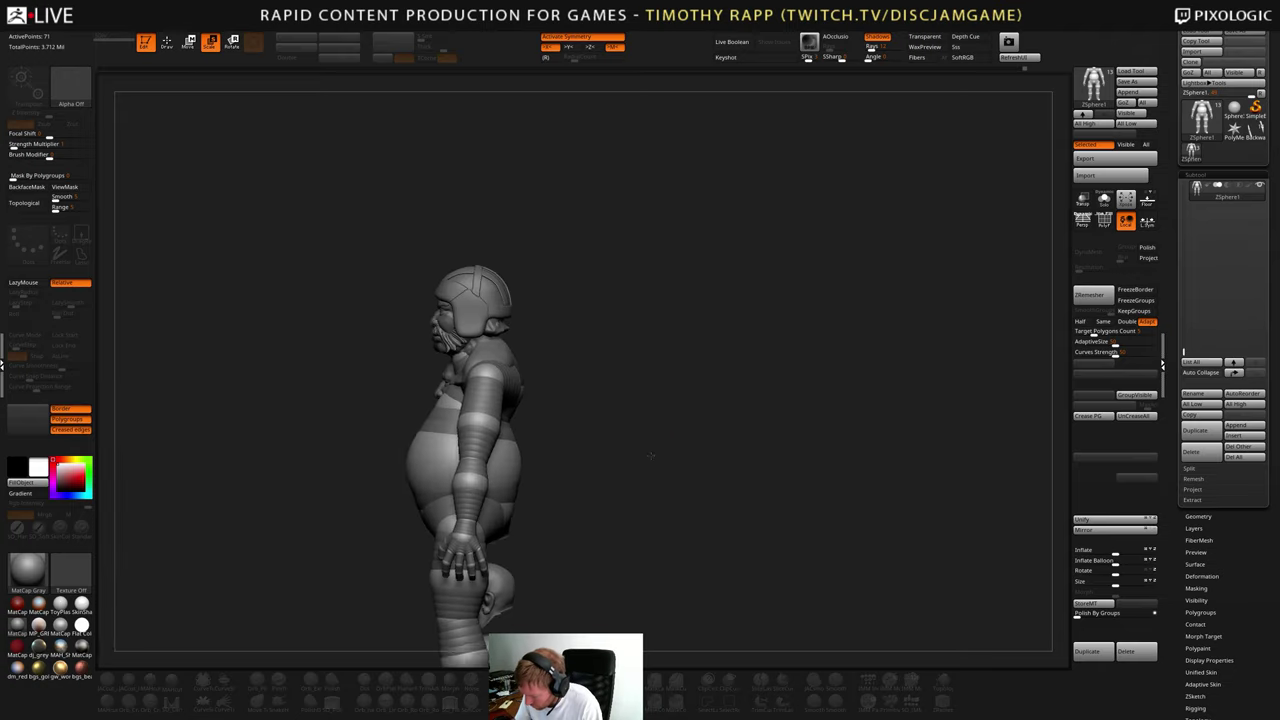
pyautogui.moveTo(566, 392); pyautogui.dragTo(644, 344)
pyautogui.moveTo(644, 388)
pyautogui.keyDown('alt'); pyautogui.mouseDown()
pyautogui.moveTo(629, 393)
pyautogui.moveTo(625, 371)
pyautogui.mouseUp(); pyautogui.keyUp('alt')
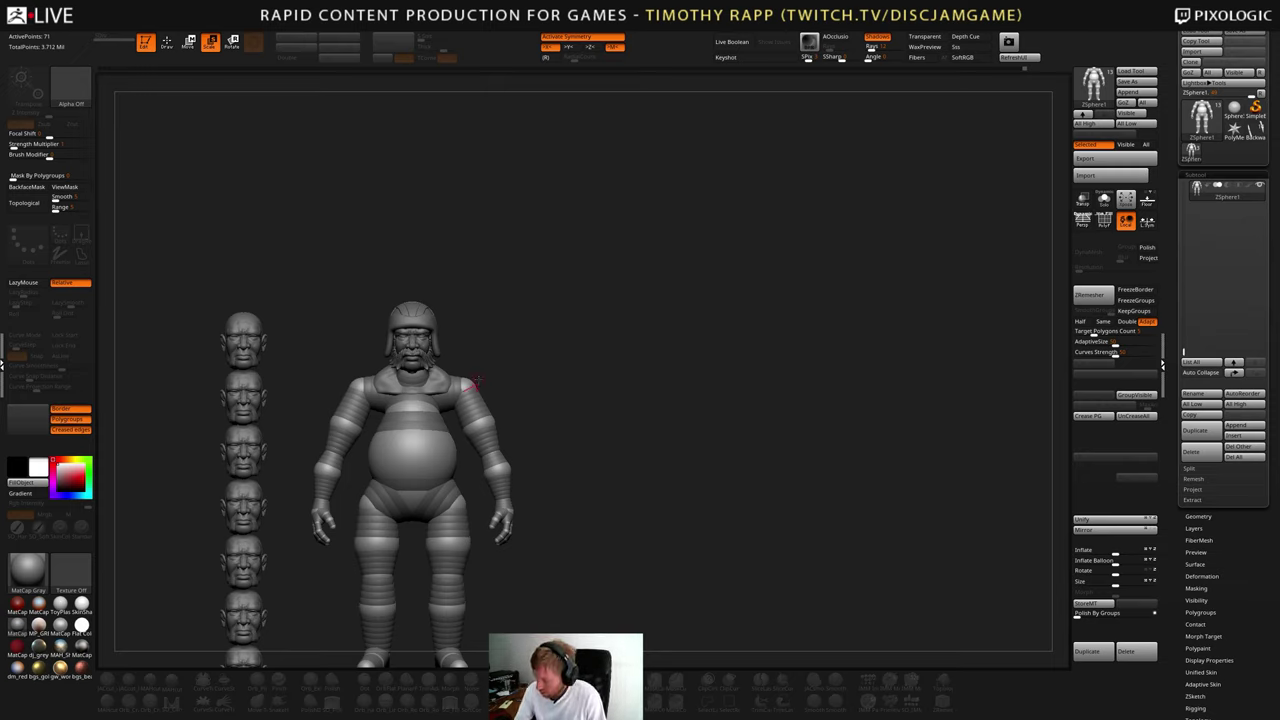
pyautogui.keyDown('alt'); pyautogui.moveTo(650, 440); pyautogui.dragTo(628, 385); pyautogui.keyUp('alt')
pyautogui.moveTo(628, 425); pyautogui.dragTo(680, 398)
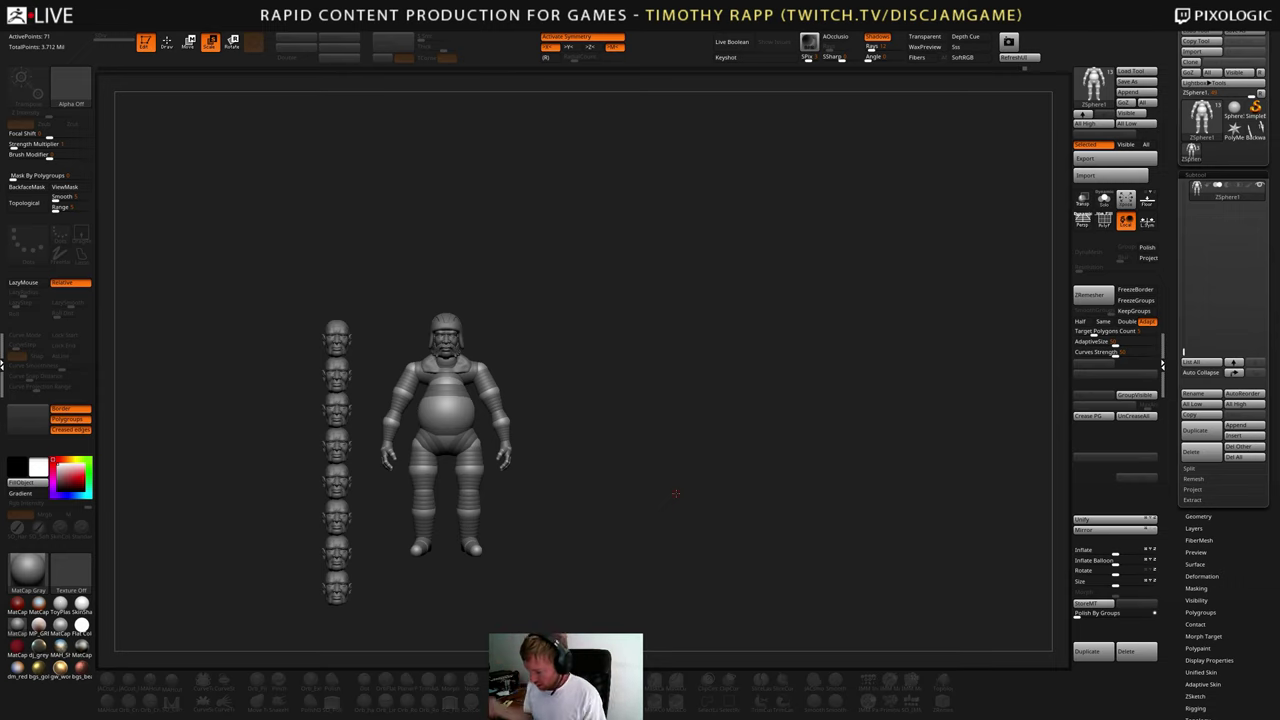
pyautogui.moveTo(545, 402); pyautogui.dragTo(514, 407)
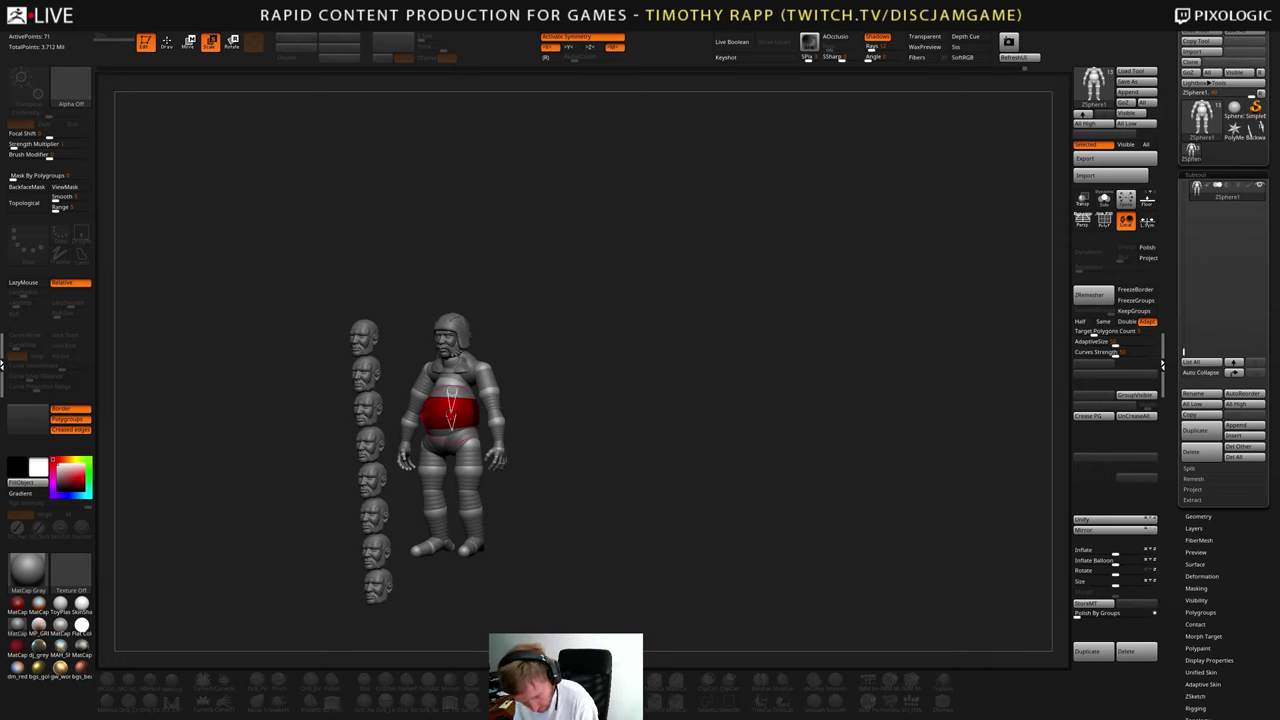
pyautogui.press('w')
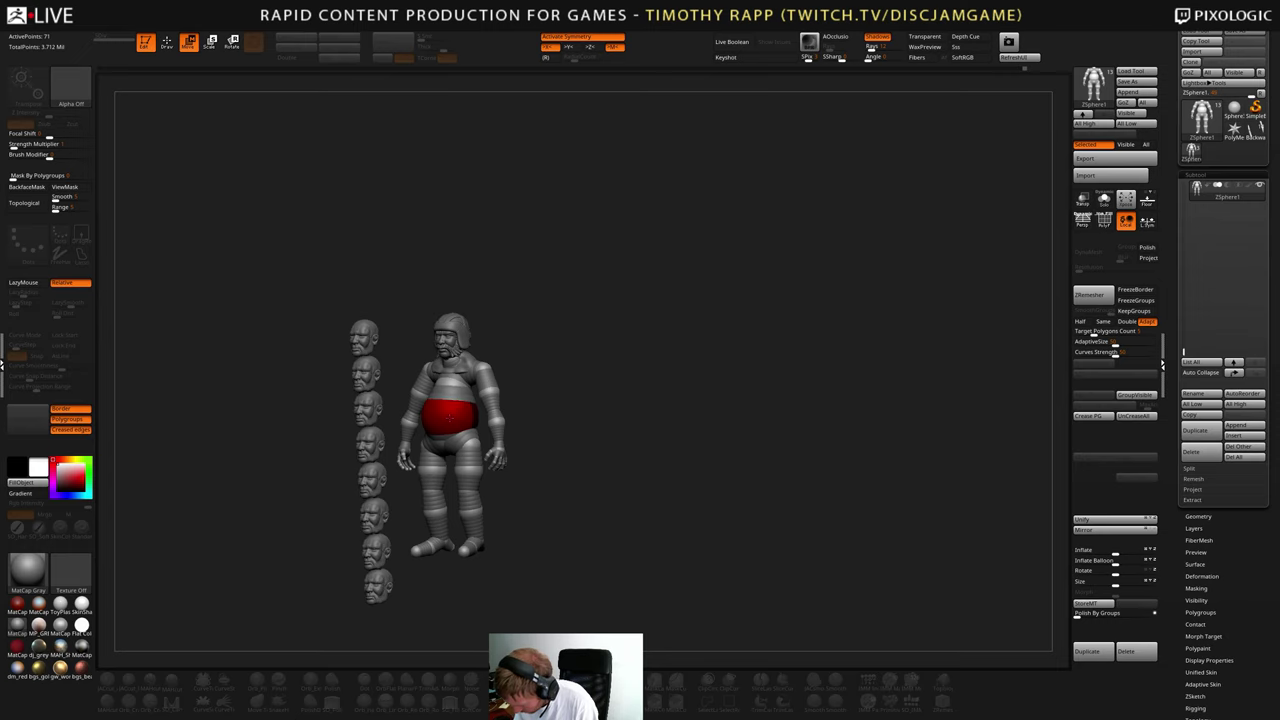
pyautogui.keyDown('shift'); pyautogui.moveTo(556, 402); pyautogui.dragTo(509, 398); pyautogui.keyUp('shift')
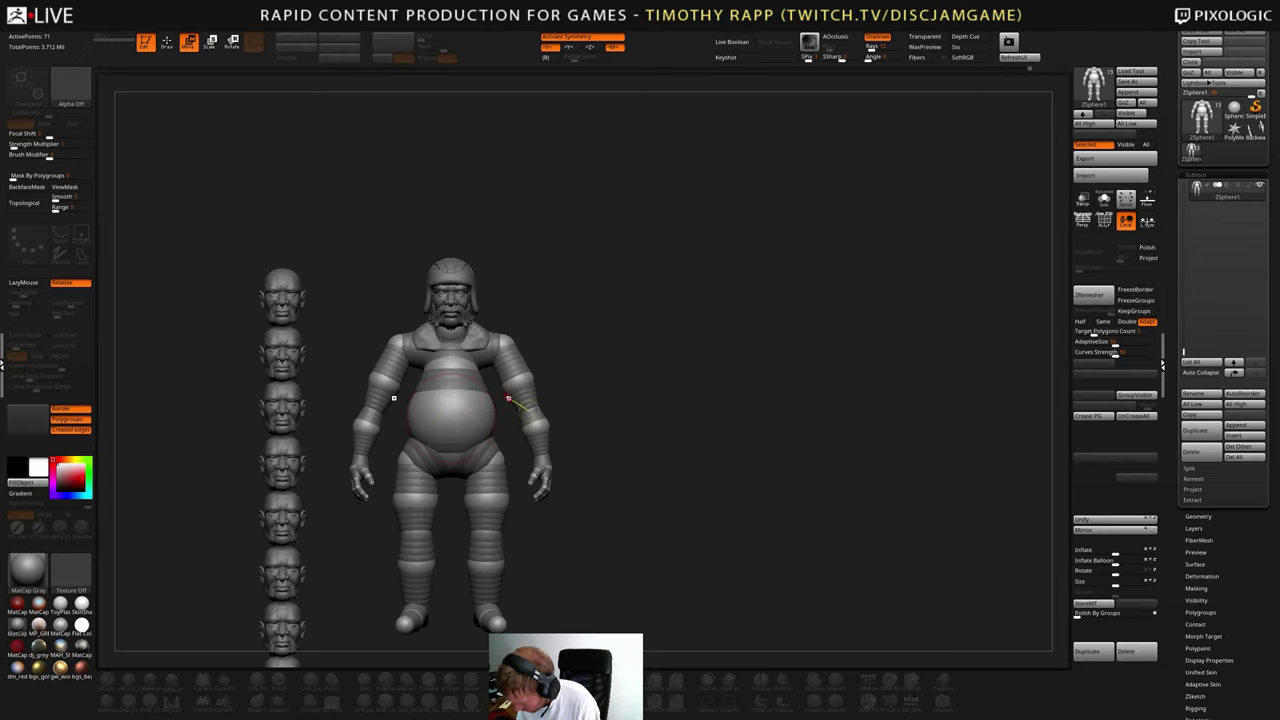
pyautogui.press('e')
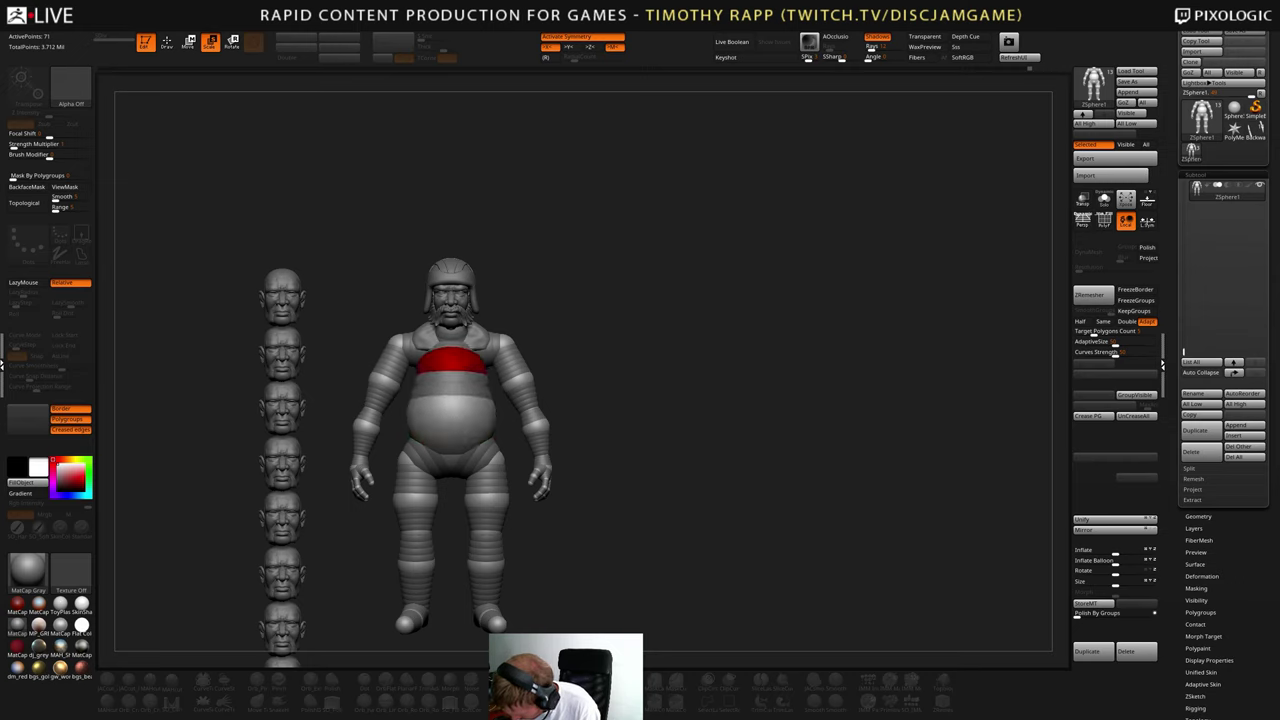
pyautogui.moveTo(452, 362); pyautogui.dragTo(500, 427, button='right')
pyautogui.press('w')
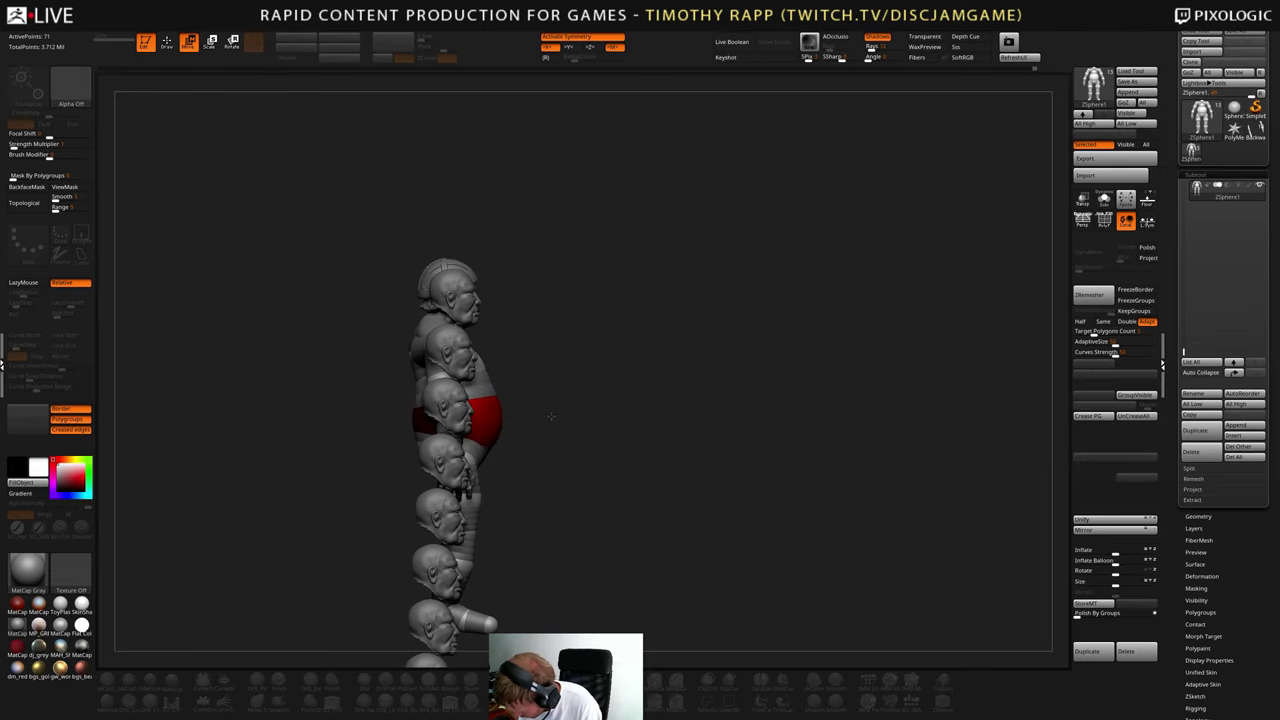
# - Adjust the hip and heel ZSpheres to improve the legs' profile in side view
pyautogui.moveTo(550, 416); pyautogui.dragTo(594, 410, button='right')
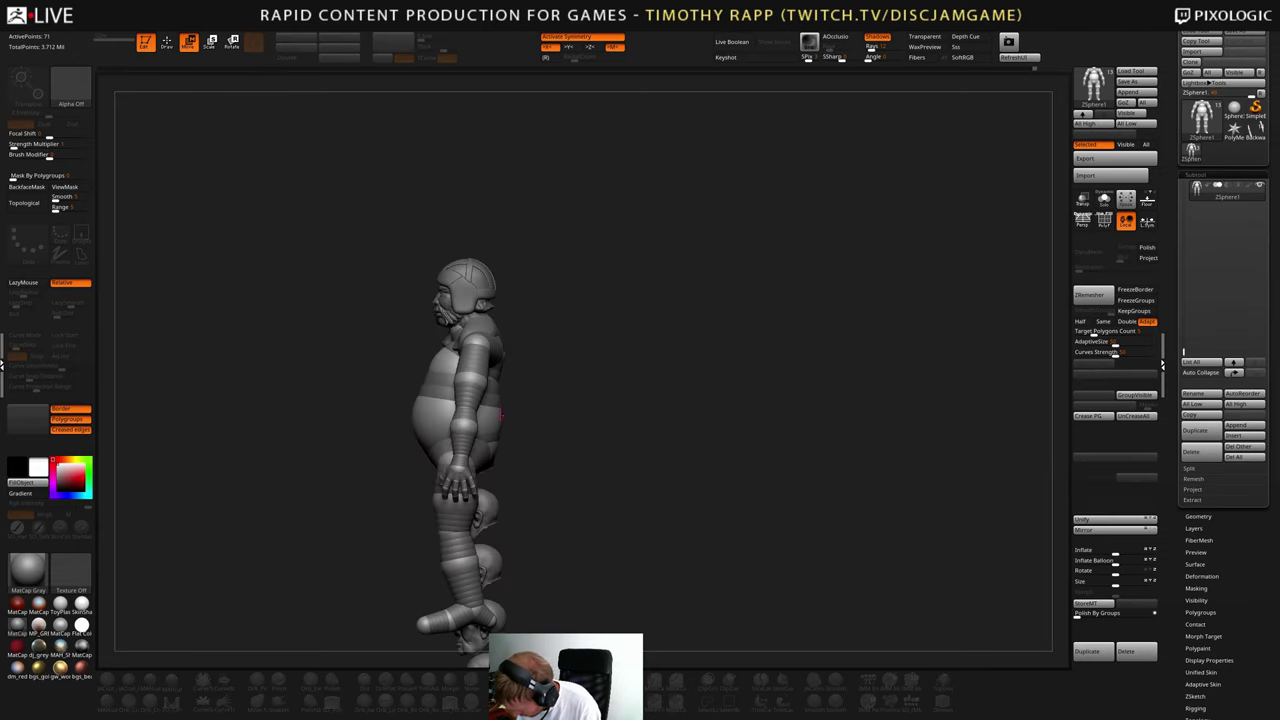
pyautogui.moveTo(491, 453); pyautogui.dragTo(470, 468, button='right')
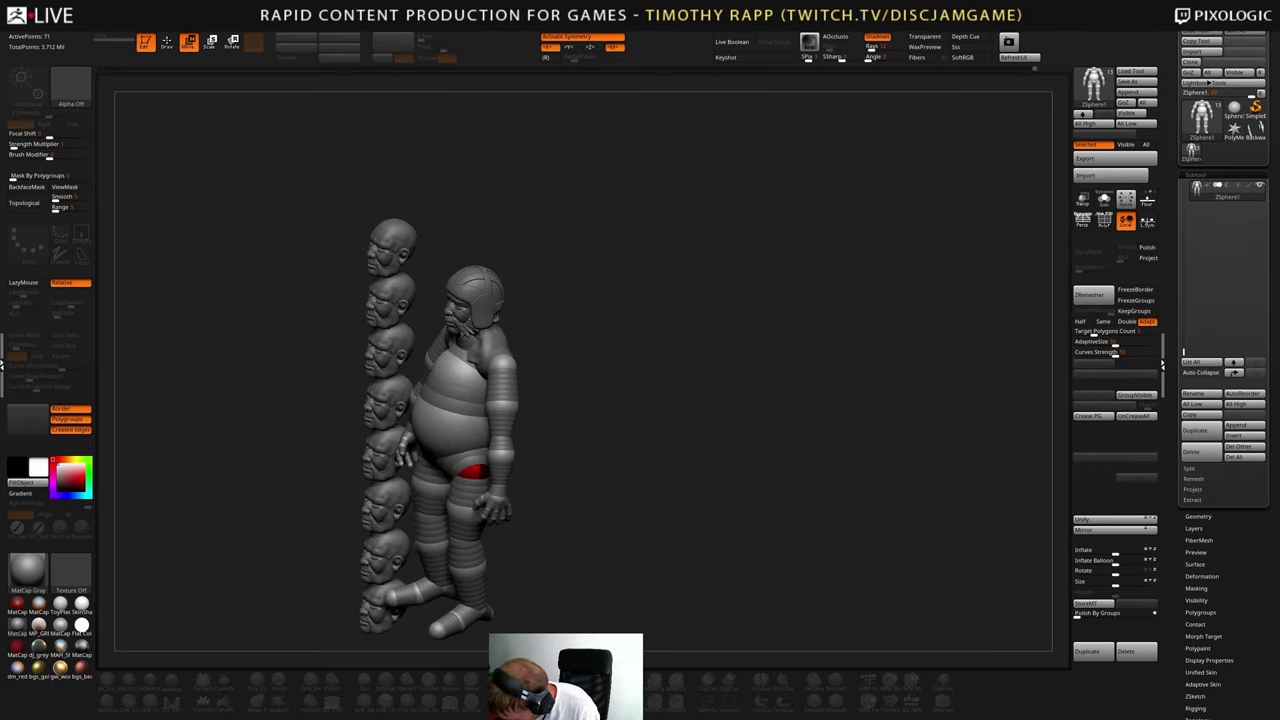
pyautogui.moveTo(478, 470); pyautogui.dragTo(612, 451, button='right')
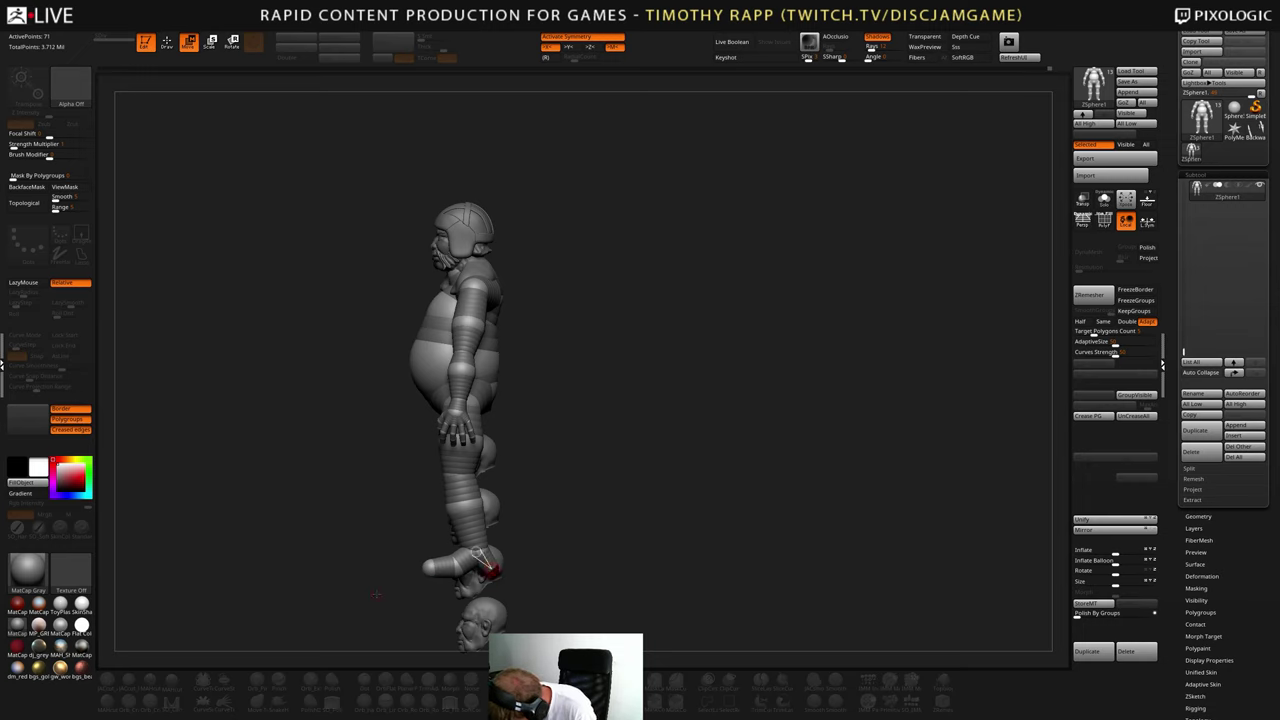
pyautogui.moveTo(380, 594)
pyautogui.keyDown('ctrl'); pyautogui.mouseDown()
pyautogui.moveTo(503, 626)
pyautogui.moveTo(517, 612)
pyautogui.mouseUp(); pyautogui.keyUp('ctrl')
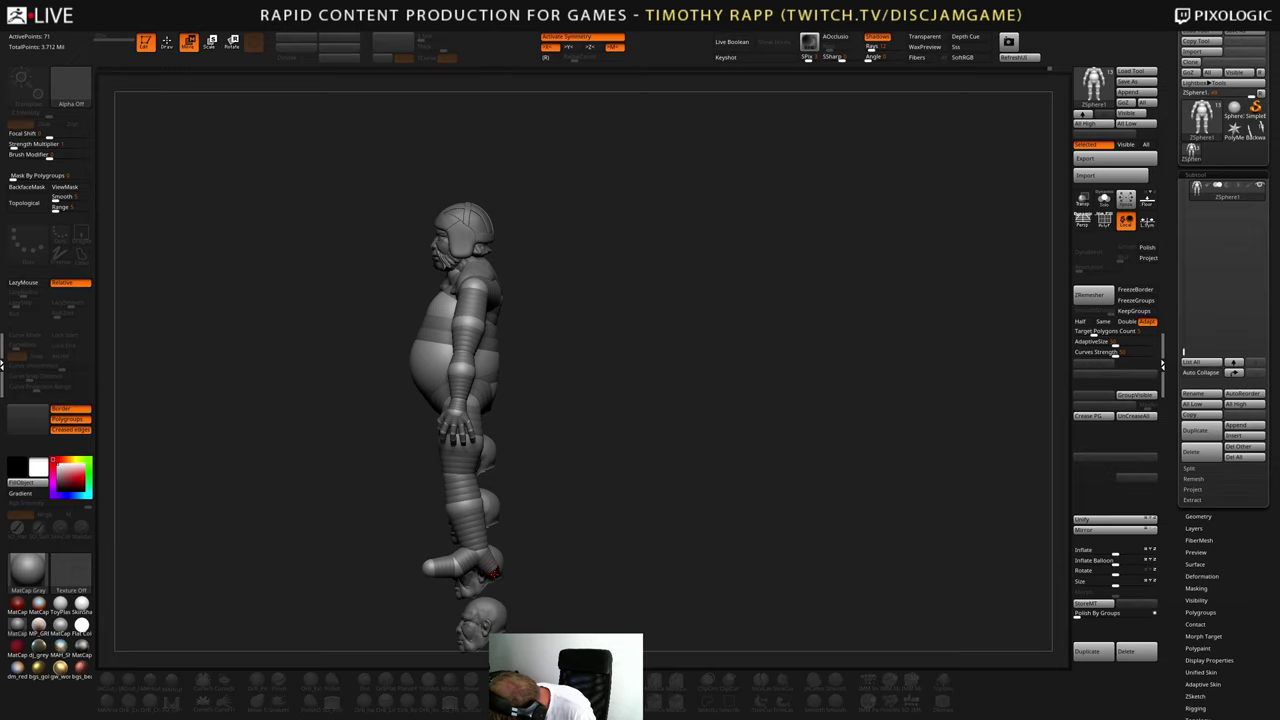
pyautogui.moveTo(491, 571); pyautogui.dragTo(628, 551)
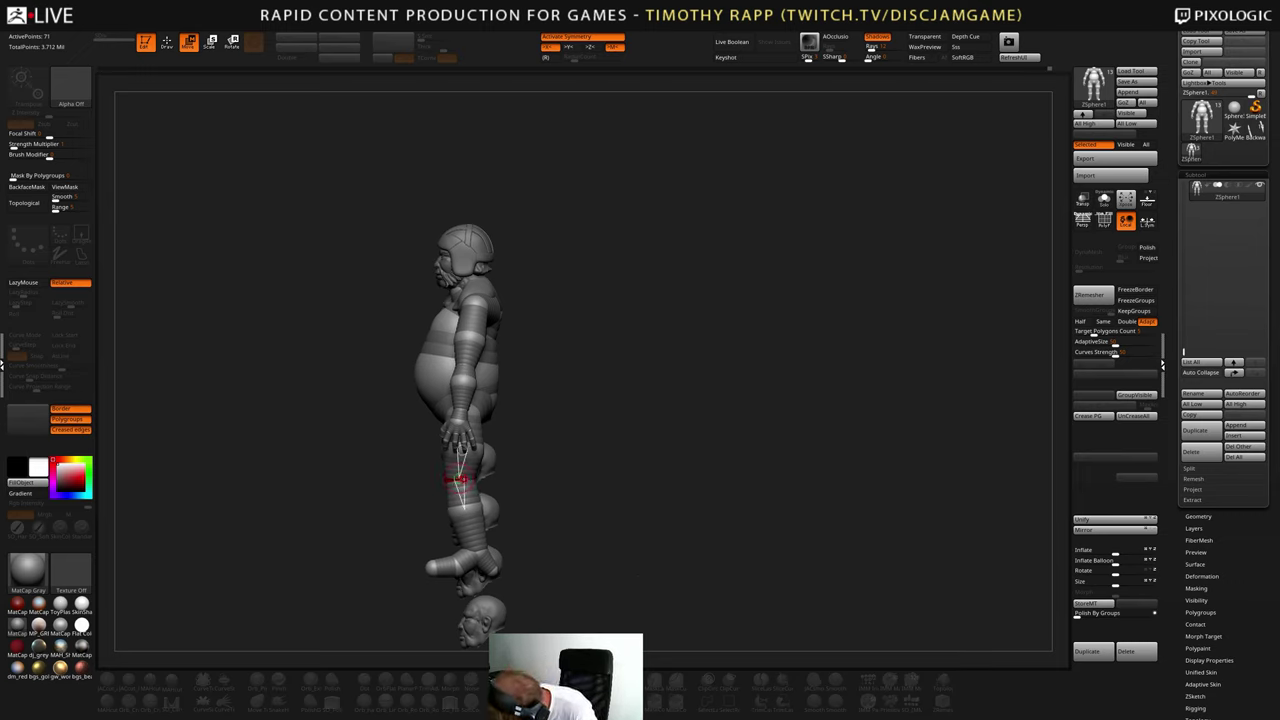
# - Undo a small shift of the mid-thigh ZSphere and reposition the ankle ZSphere above the foot
pyautogui.moveTo(460, 479); pyautogui.dragTo(458, 480)
pyautogui.hotkey('ctrl', 'z')
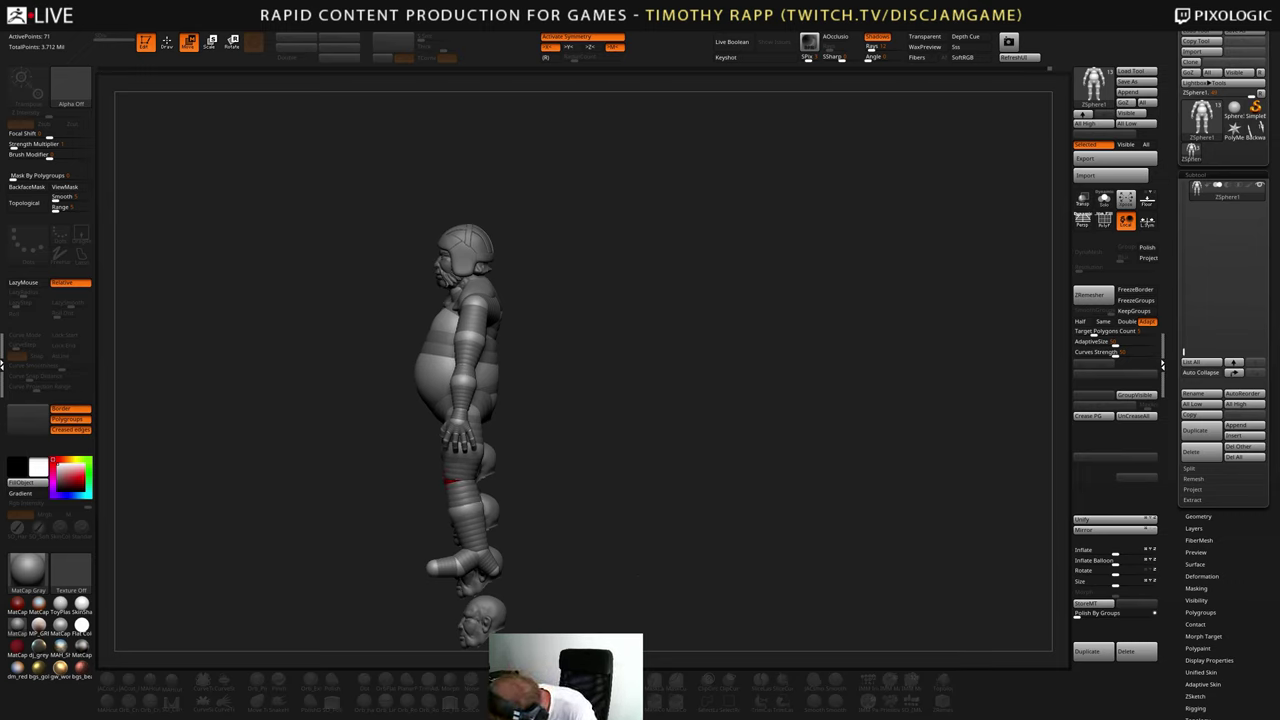
pyautogui.moveTo(481, 551); pyautogui.dragTo(480, 555)
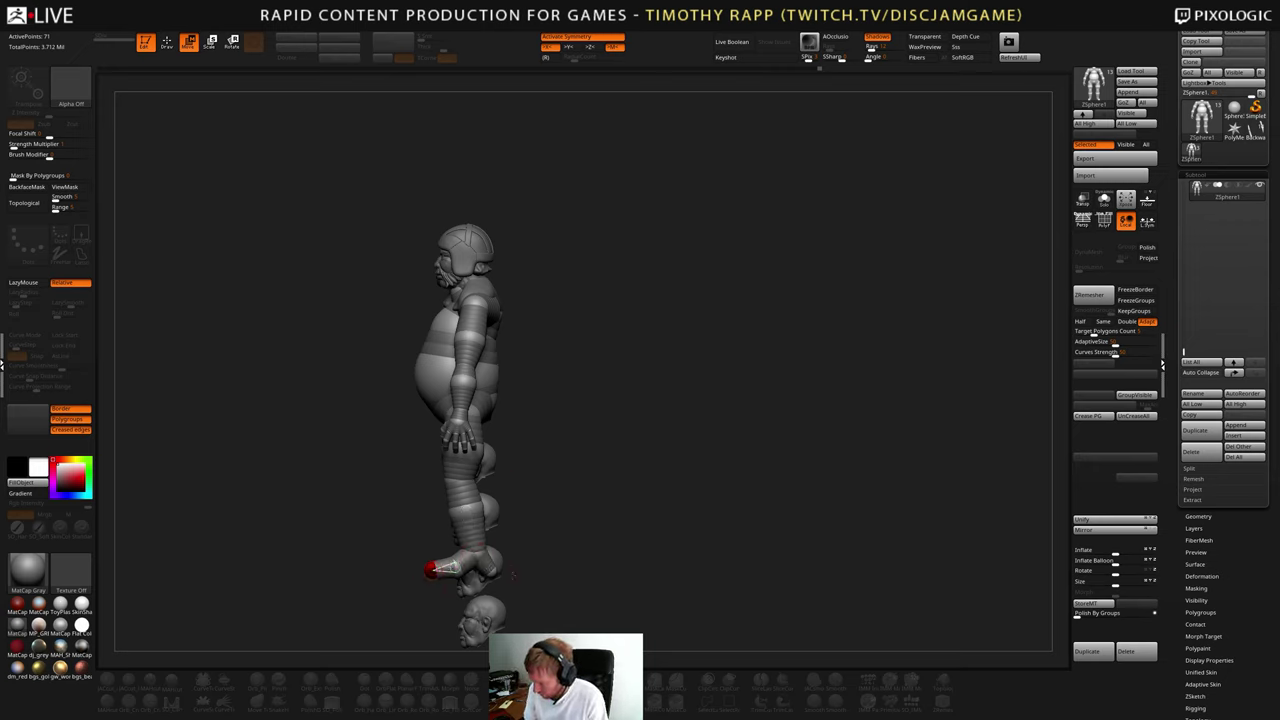
pyautogui.keyDown('shift'); pyautogui.moveTo(560, 502); pyautogui.dragTo(658, 537); pyautogui.keyUp('shift')
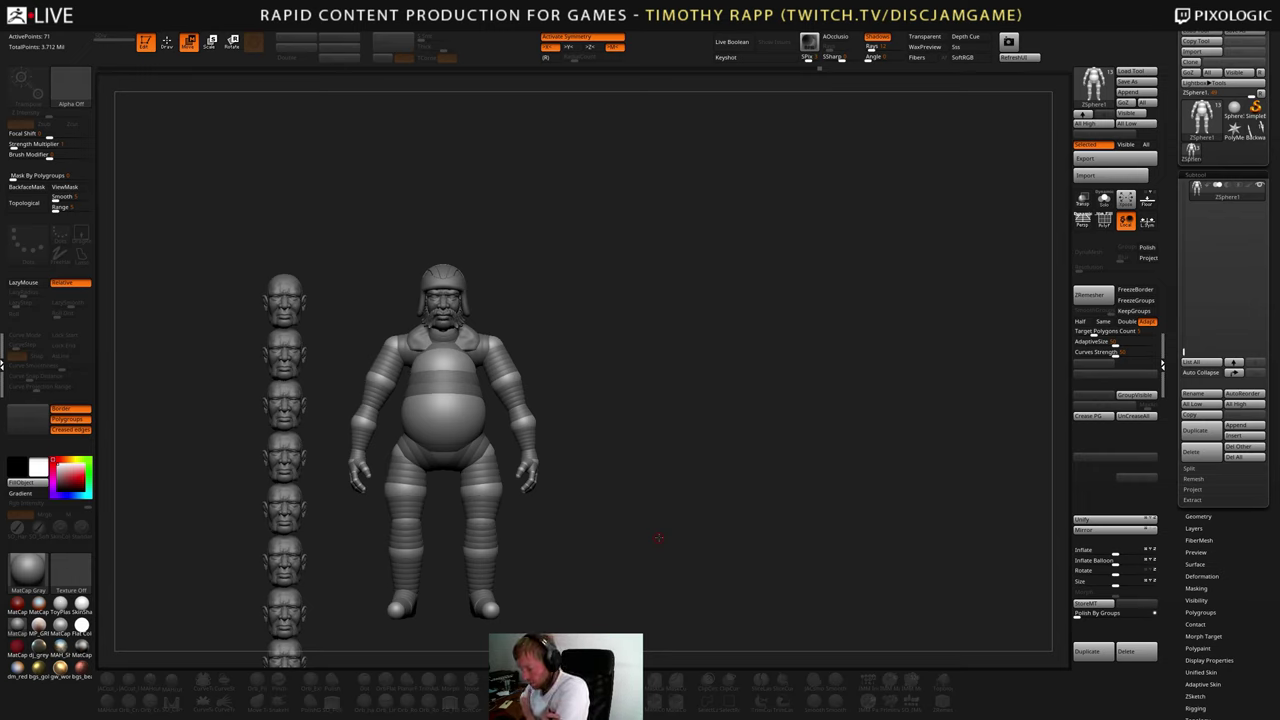
pyautogui.keyDown('alt'); pyautogui.moveTo(588, 367); pyautogui.dragTo(557, 464); pyautogui.keyUp('alt')
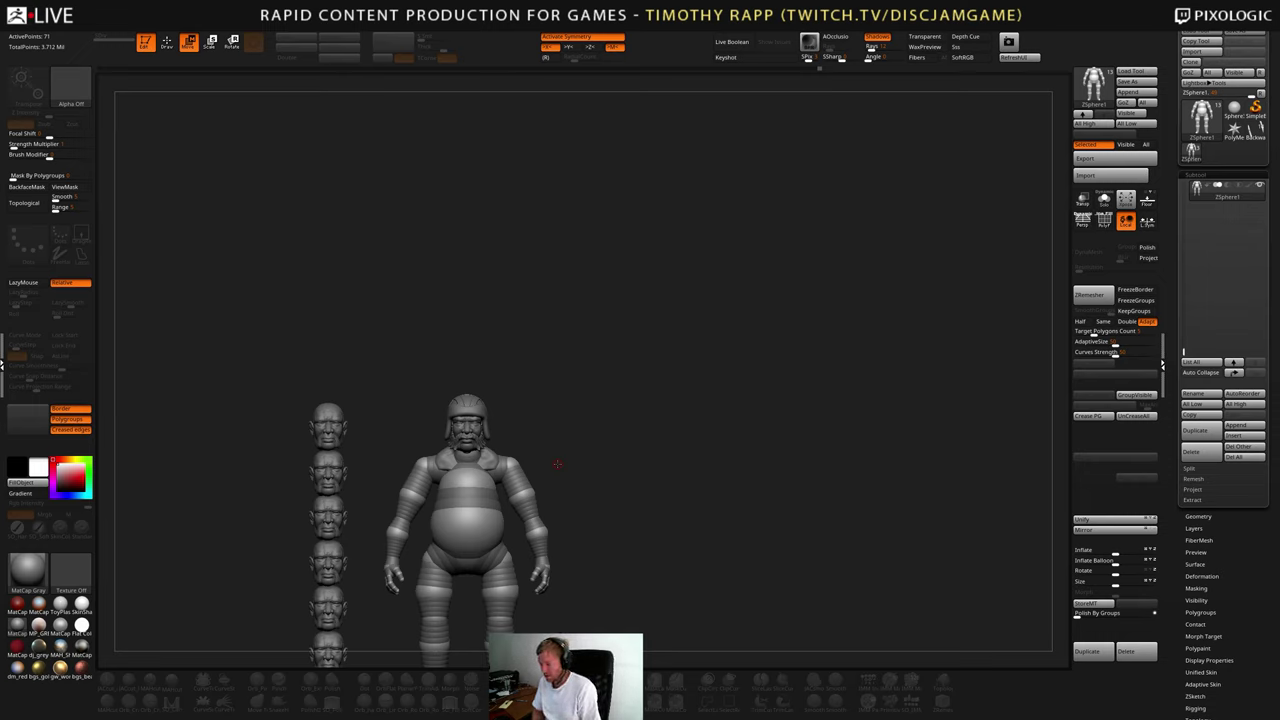
# - Compare the legs from the front and side, and capture a screenshot of the full figure beside the stacked reference heads
pyautogui.moveTo(742, 545); pyautogui.dragTo(780, 551)
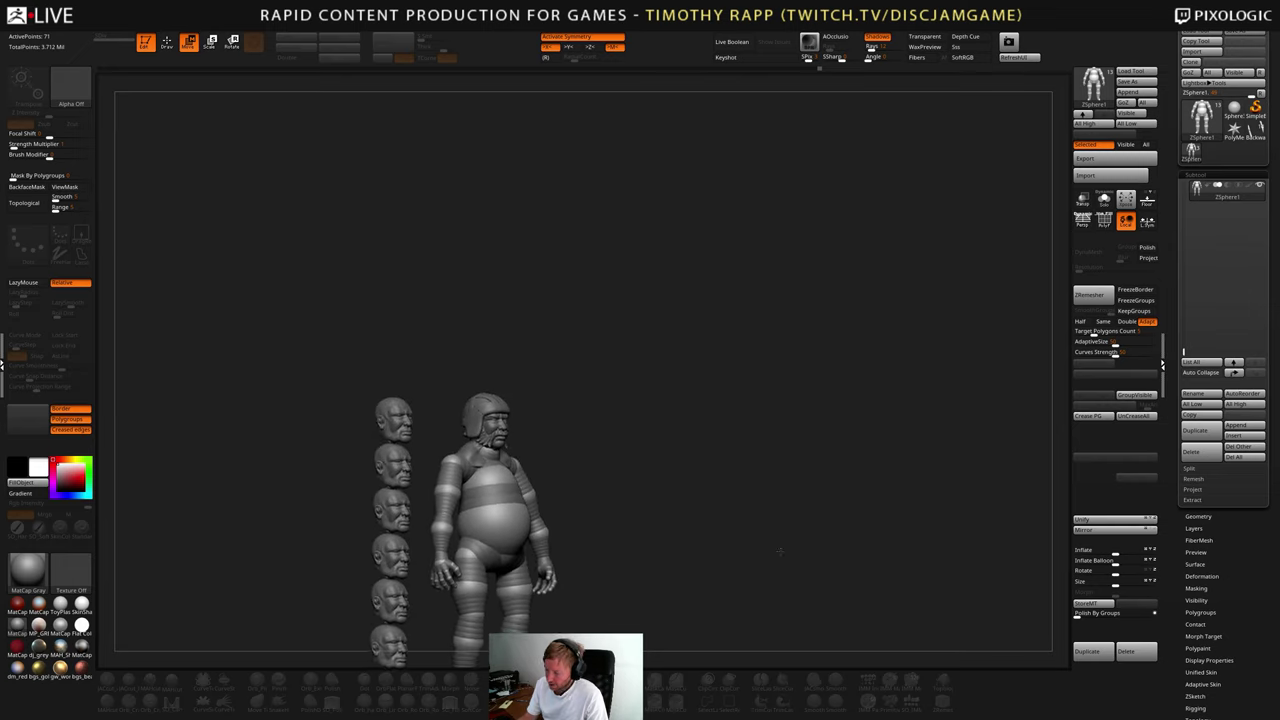
pyautogui.keyDown('alt'); pyautogui.moveTo(770, 604); pyautogui.dragTo(779, 537); pyautogui.keyUp('alt')
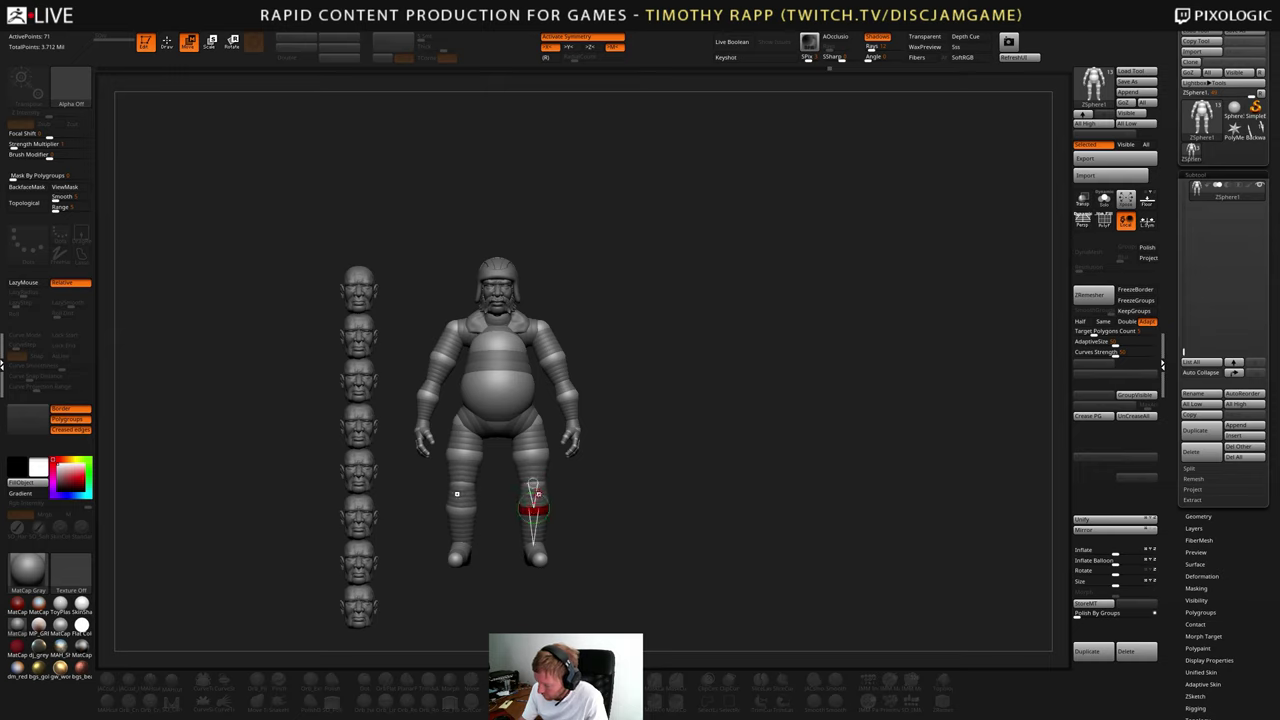
pyautogui.keyDown('shift'); pyautogui.moveTo(534, 508); pyautogui.dragTo(522, 508, button='right'); pyautogui.keyUp('shift')
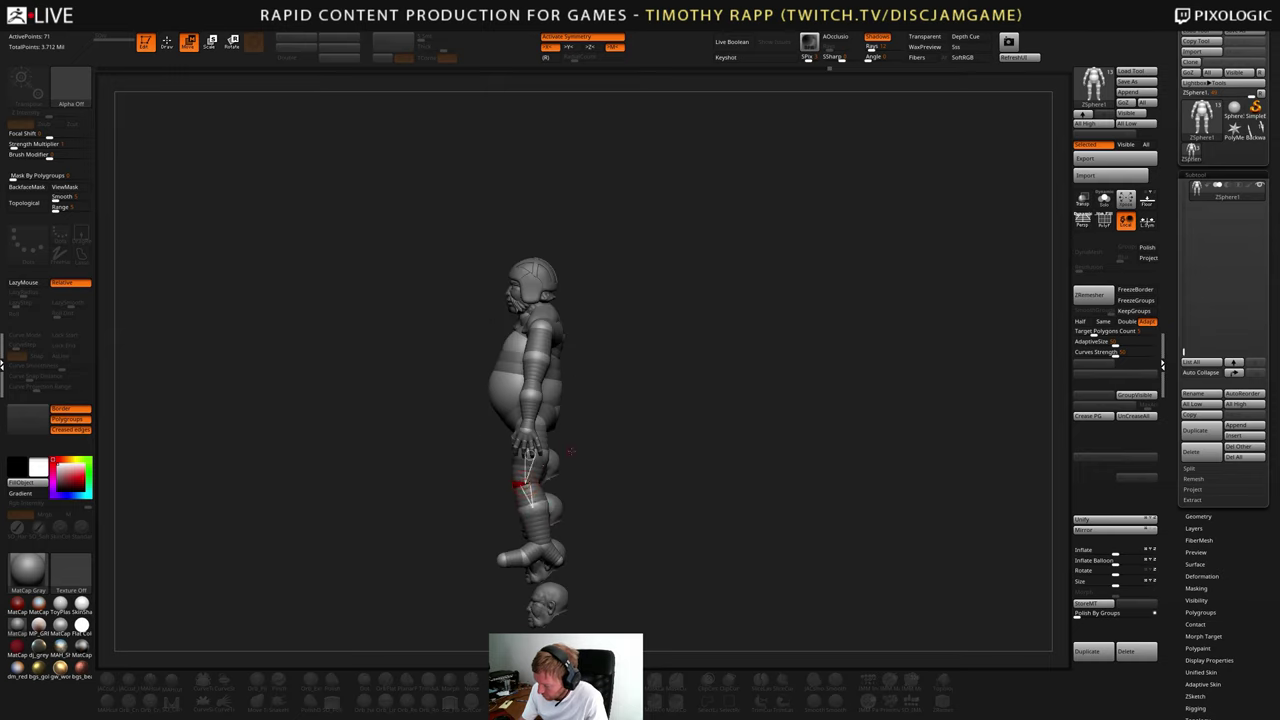
pyautogui.keyDown('shift'); pyautogui.moveTo(529, 455); pyautogui.dragTo(536, 490, button='right'); pyautogui.keyUp('shift')
pyautogui.moveTo(537, 498); pyautogui.dragTo(577, 488)
pyautogui.moveTo(661, 467); pyautogui.dragTo(645, 503)
pyautogui.press('super+shift+s')
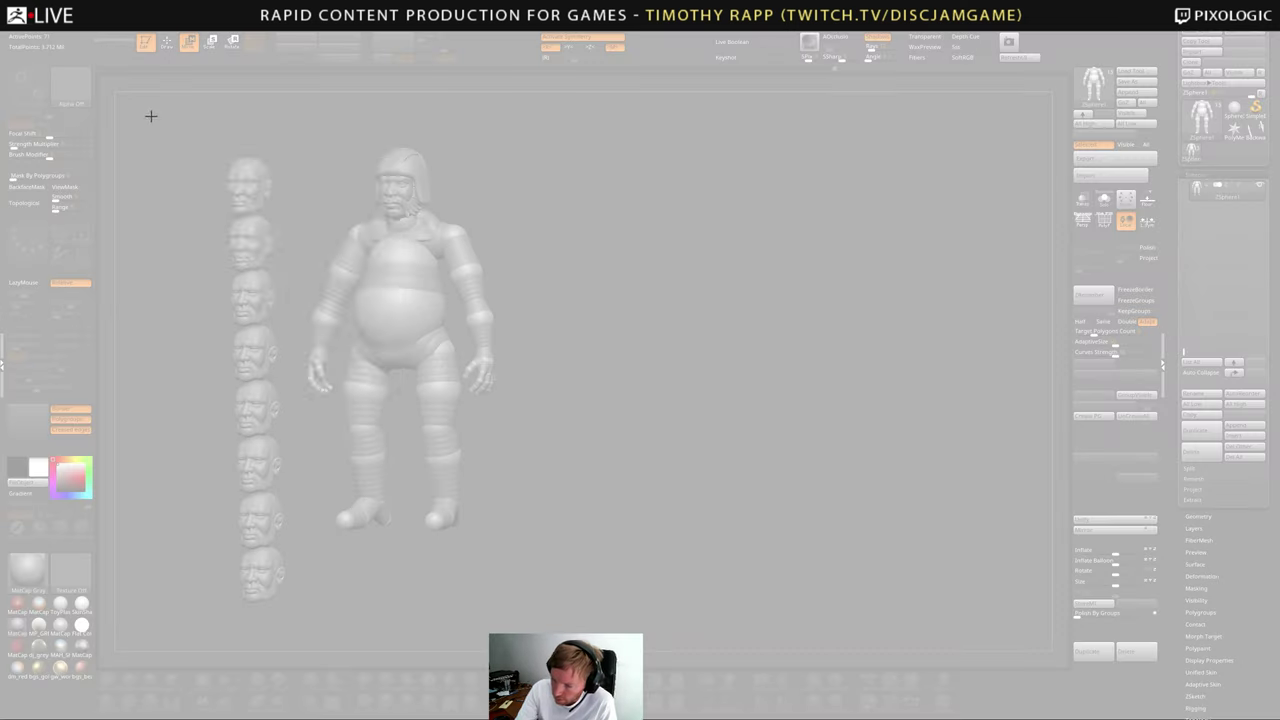
pyautogui.moveTo(148, 113); pyautogui.dragTo(550, 634)
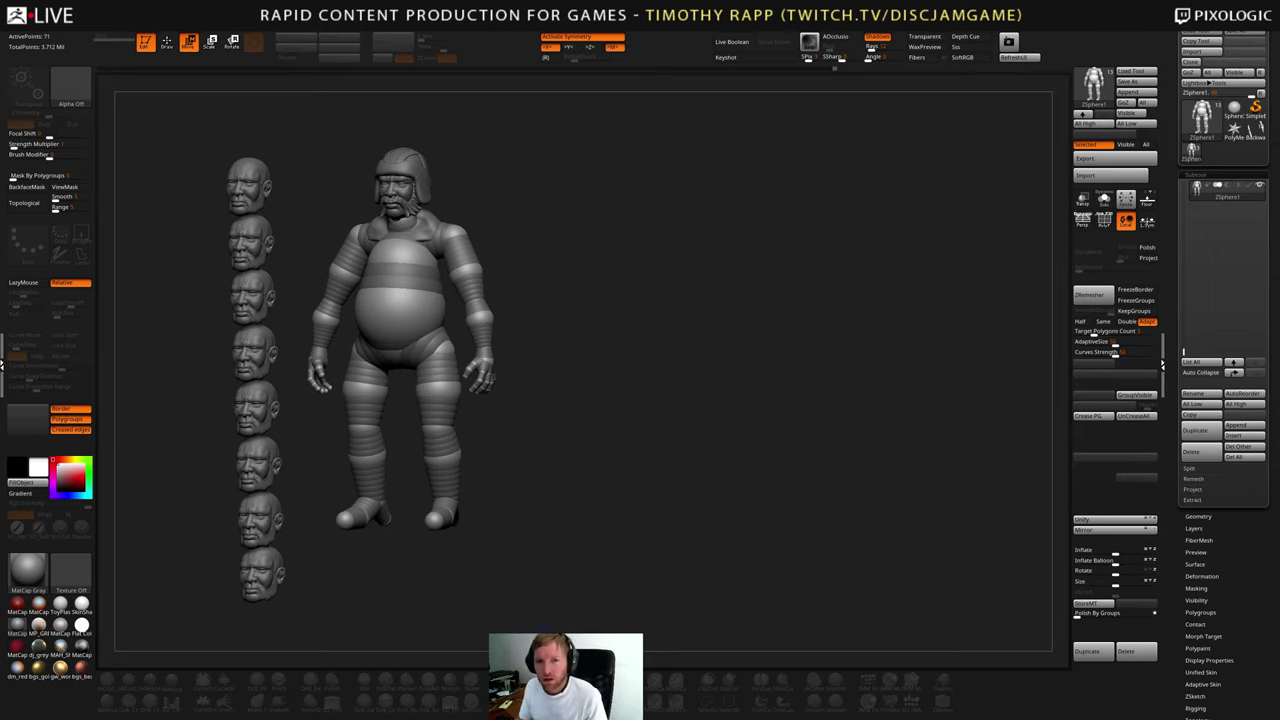
# - Try to pull the belly ZSphere lower, undo it, and inspect the silhouette from the front and back
pyautogui.moveTo(695, 515); pyautogui.dragTo(764, 495)
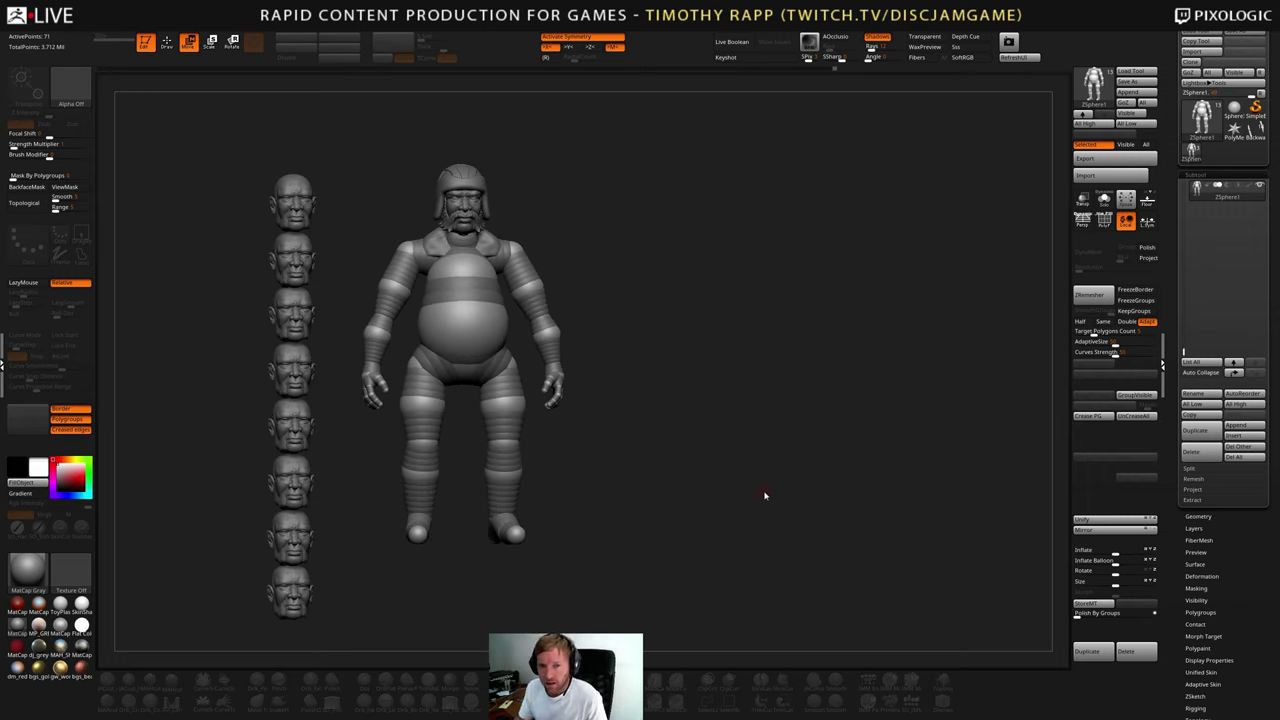
pyautogui.moveTo(764, 495); pyautogui.dragTo(731, 526)
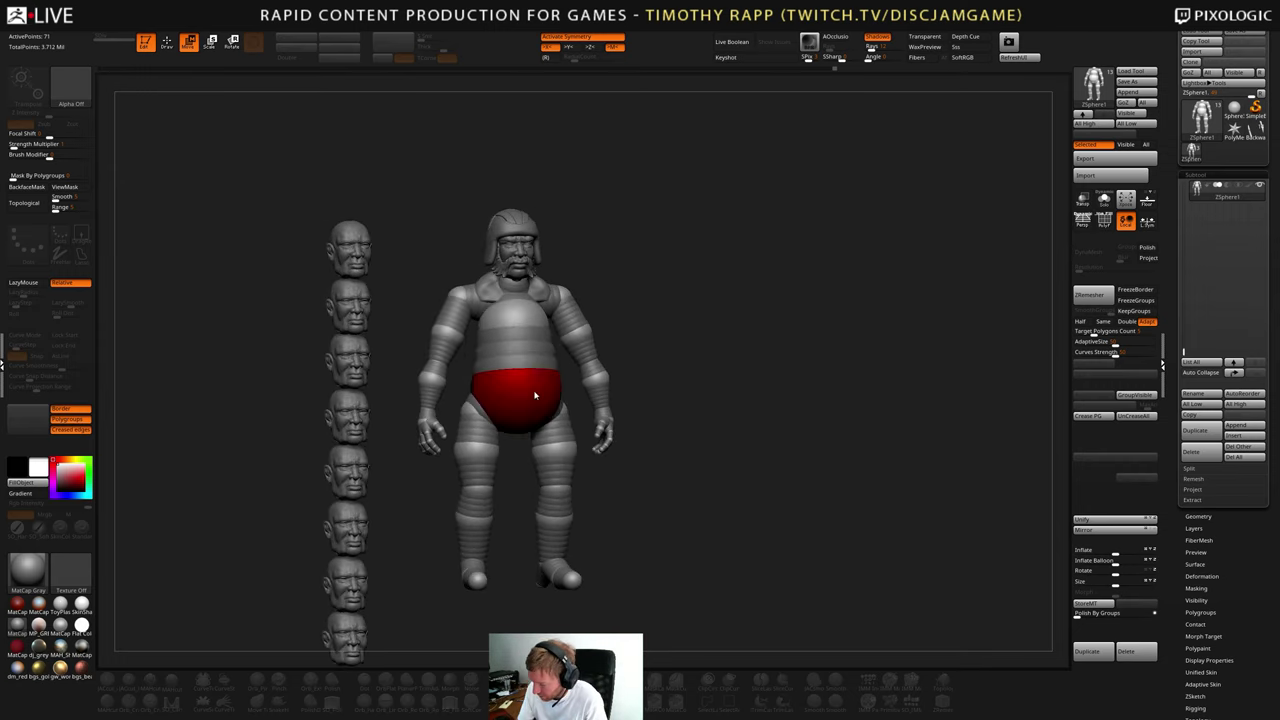
pyautogui.moveTo(535, 396); pyautogui.dragTo(548, 440)
pyautogui.hotkey('ctrl', 'z')
pyautogui.moveTo(762, 532); pyautogui.dragTo(729, 524)
pyautogui.keyDown('alt'); pyautogui.moveTo(729, 524); pyautogui.dragTo(715, 573); pyautogui.keyUp('alt')
pyautogui.moveTo(706, 475); pyautogui.dragTo(668, 469)
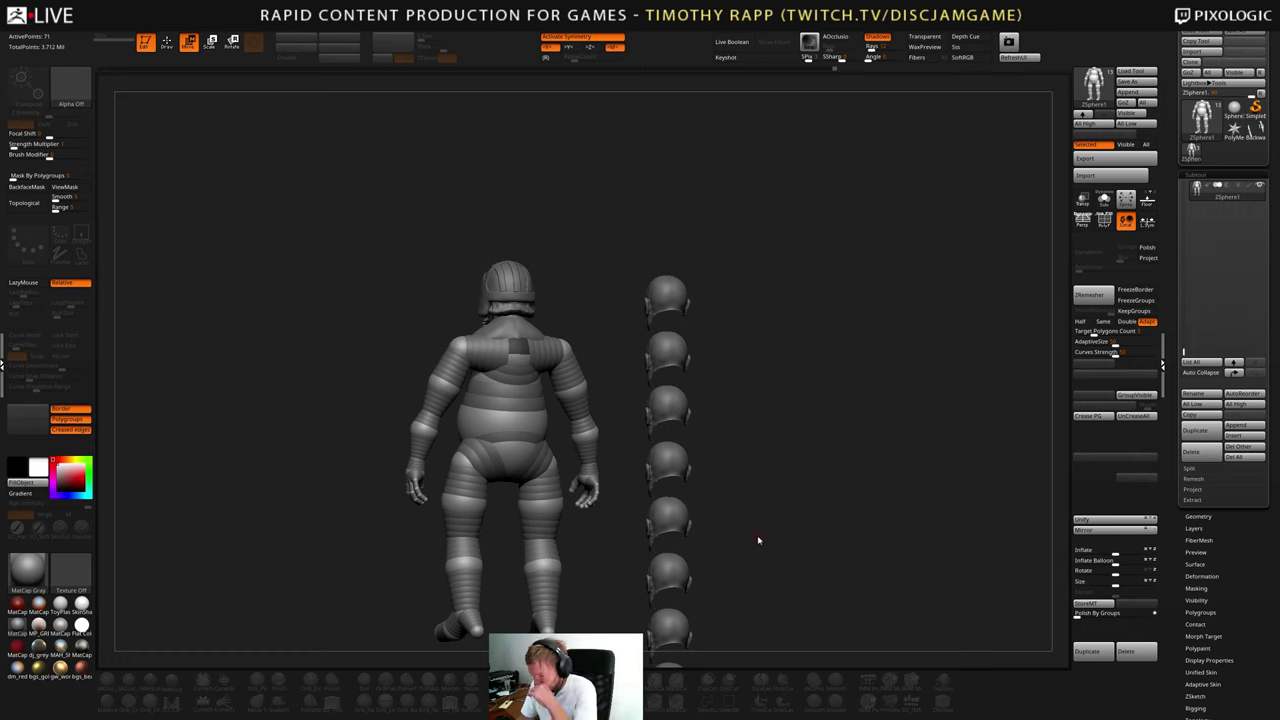
pyautogui.moveTo(757, 537); pyautogui.dragTo(798, 521)
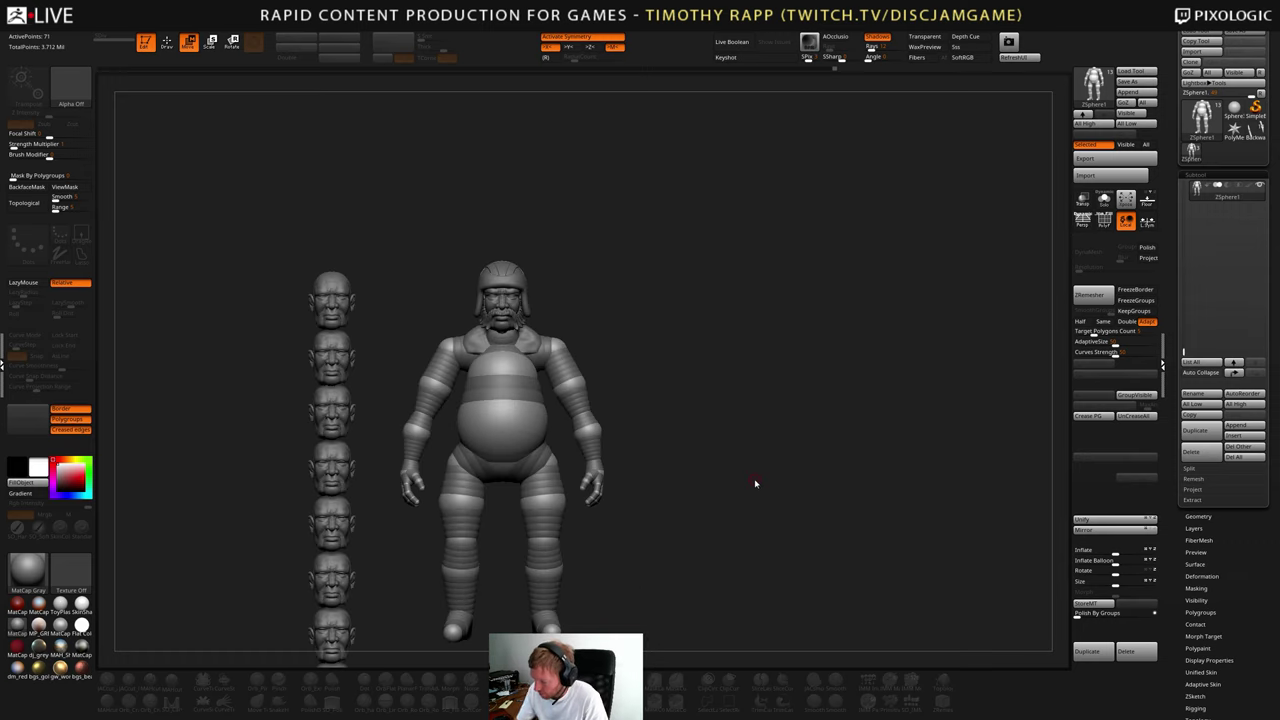
# - Adjust the size of the forearm and wrist ZSpheres to refine the lower arms
pyautogui.press('e')
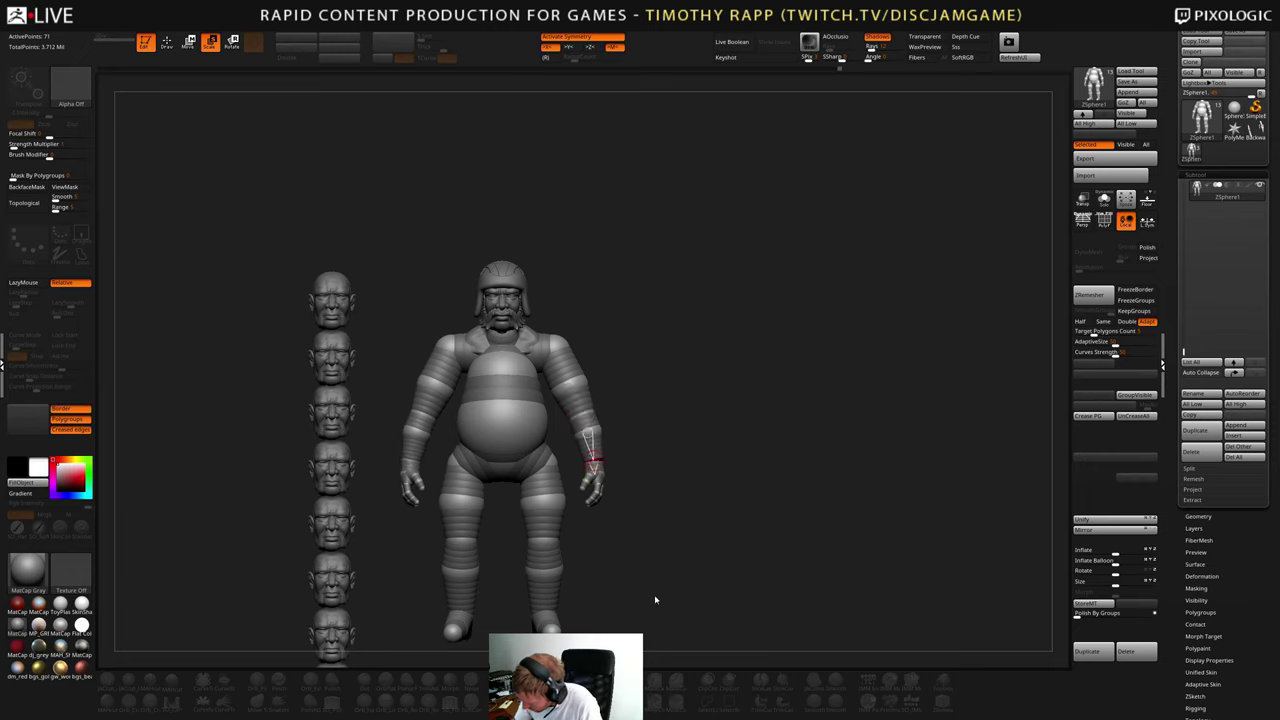
pyautogui.press('w')
pyautogui.press('e')
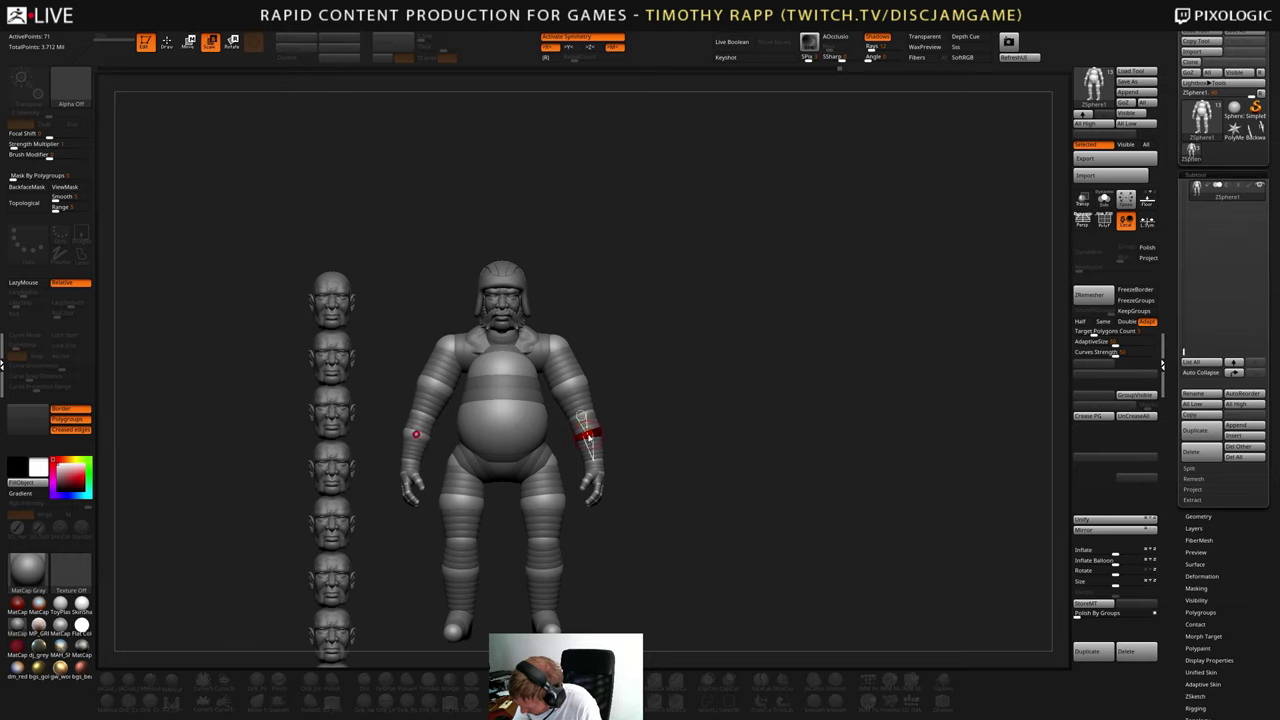
pyautogui.click(609, 495)
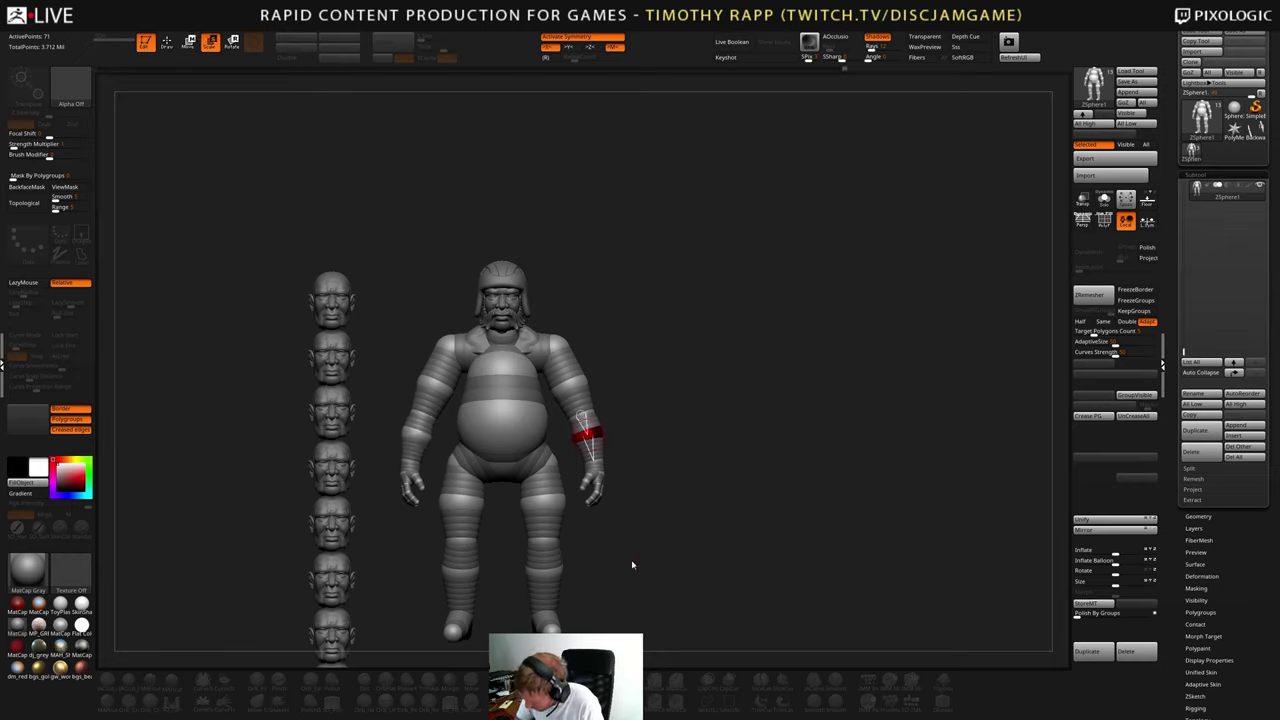
# - Rotate both arms outward at the upper-arm ZSpheres so they stand further from the torso
pyautogui.moveTo(650, 575); pyautogui.dragTo(702, 552)
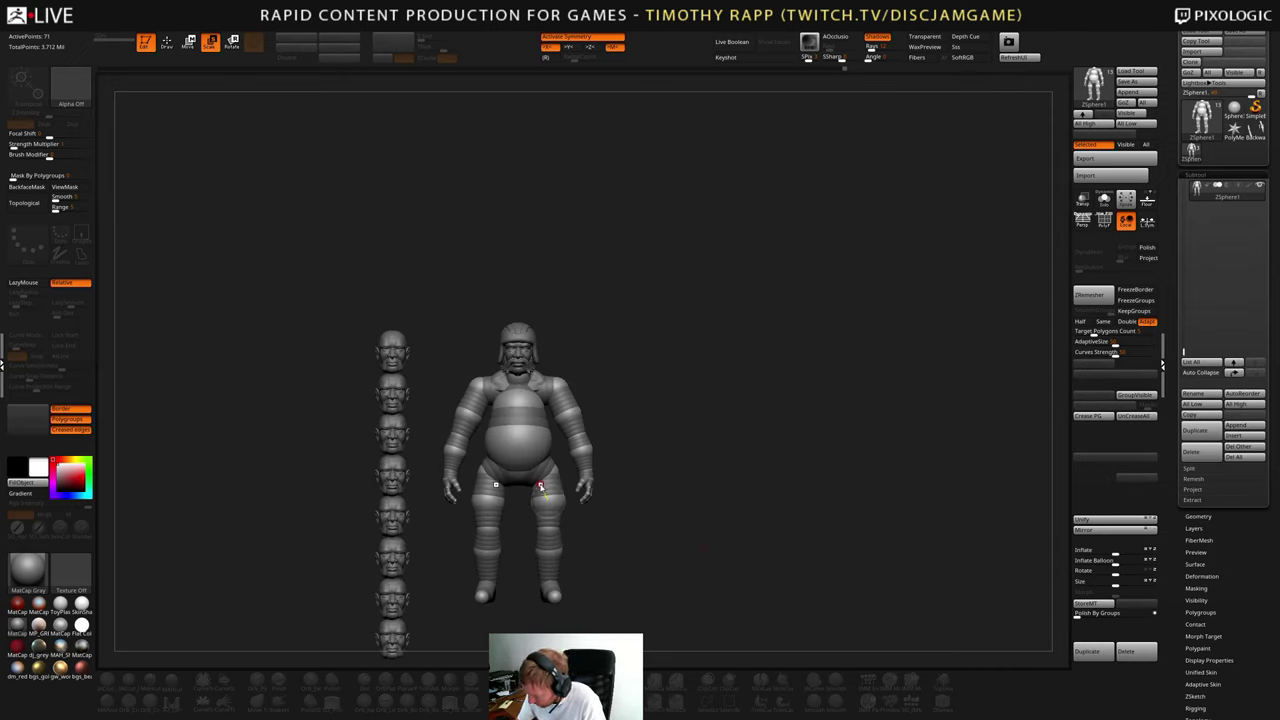
pyautogui.keyDown('alt'); pyautogui.moveTo(663, 503); pyautogui.dragTo(631, 468); pyautogui.keyUp('alt')
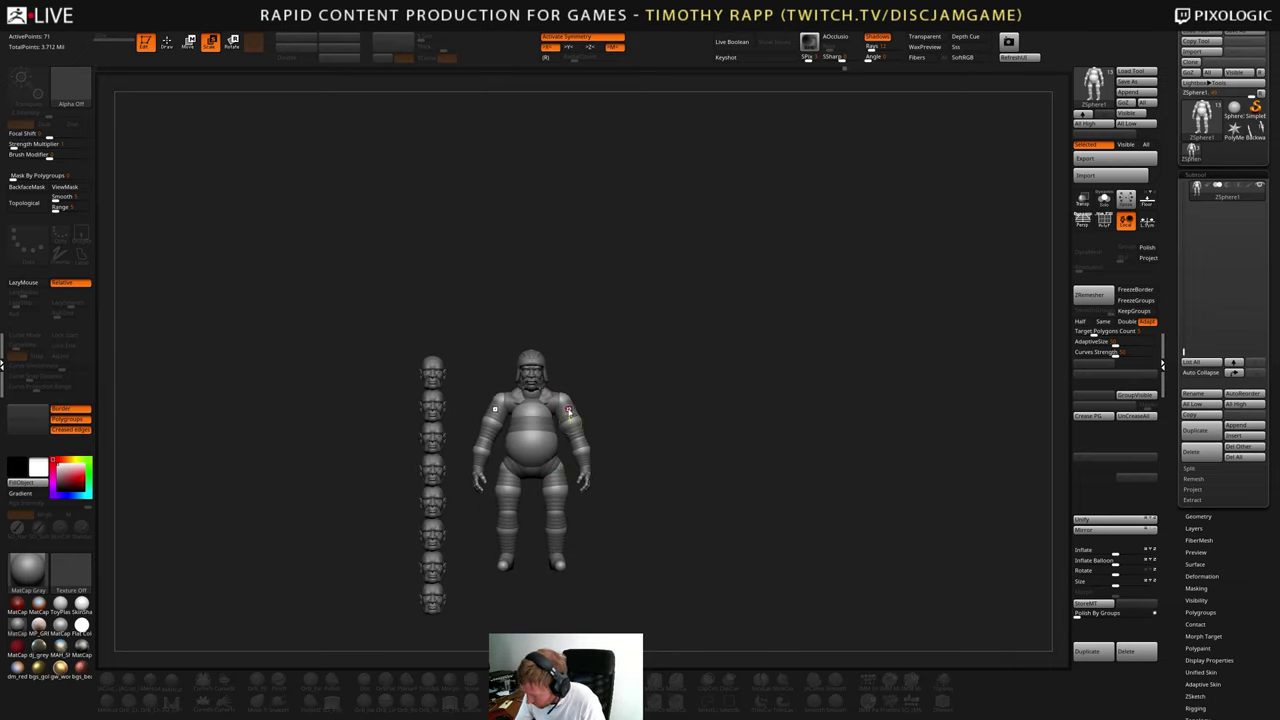
pyautogui.press('r')
pyautogui.moveTo(567, 414); pyautogui.dragTo(570, 411)
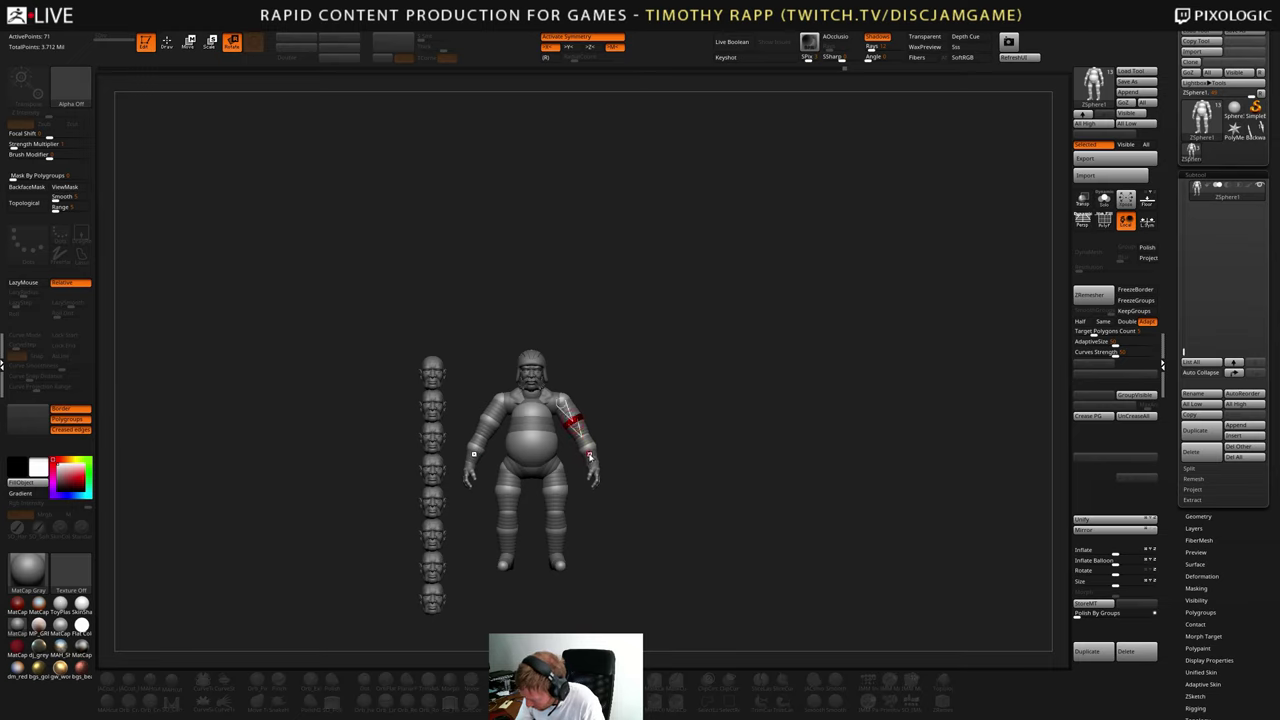
pyautogui.moveTo(660, 400); pyautogui.dragTo(746, 346)
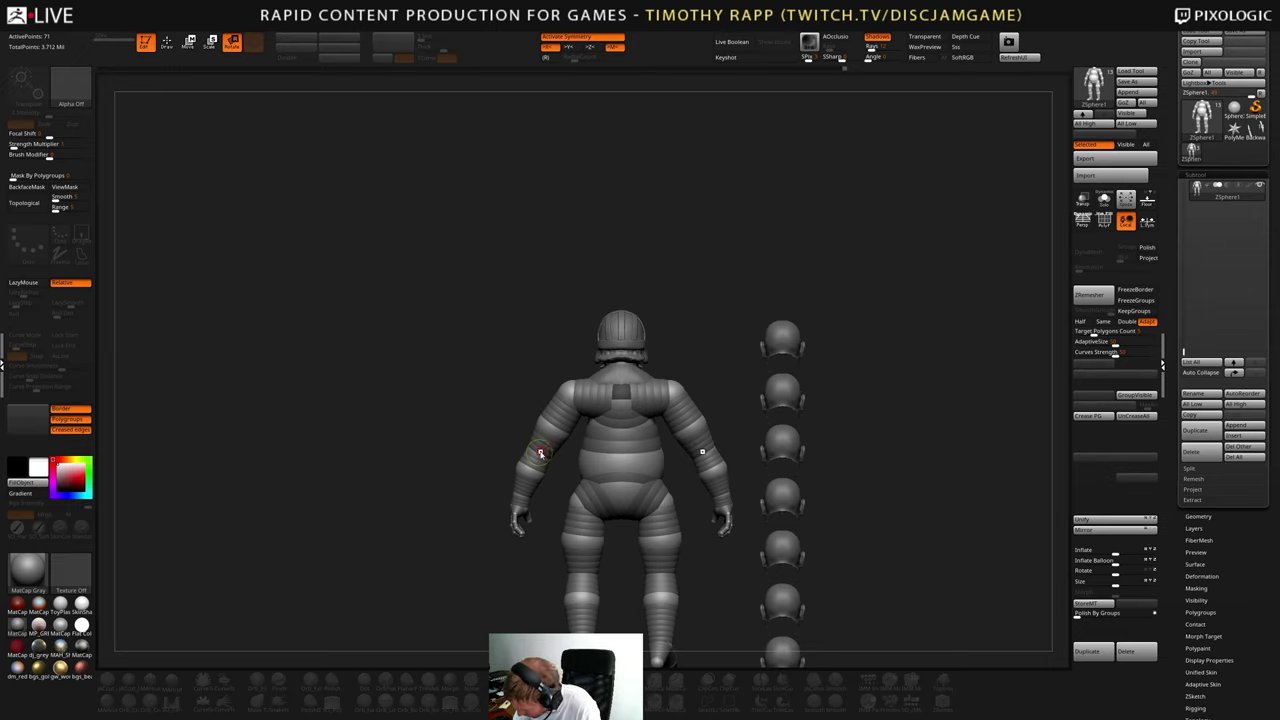
# - Rotate the forearms slightly at the elbows and adjust the mid-upper-arm ZSpheres to even out the arm pose
pyautogui.moveTo(535, 465); pyautogui.dragTo(532, 467)
pyautogui.moveTo(743, 429)
pyautogui.mouseDown()
pyautogui.moveTo(774, 434)
pyautogui.moveTo(759, 445)
pyautogui.mouseUp()
pyautogui.keyDown('alt'); pyautogui.moveTo(759, 445); pyautogui.dragTo(825, 432); pyautogui.keyUp('alt')
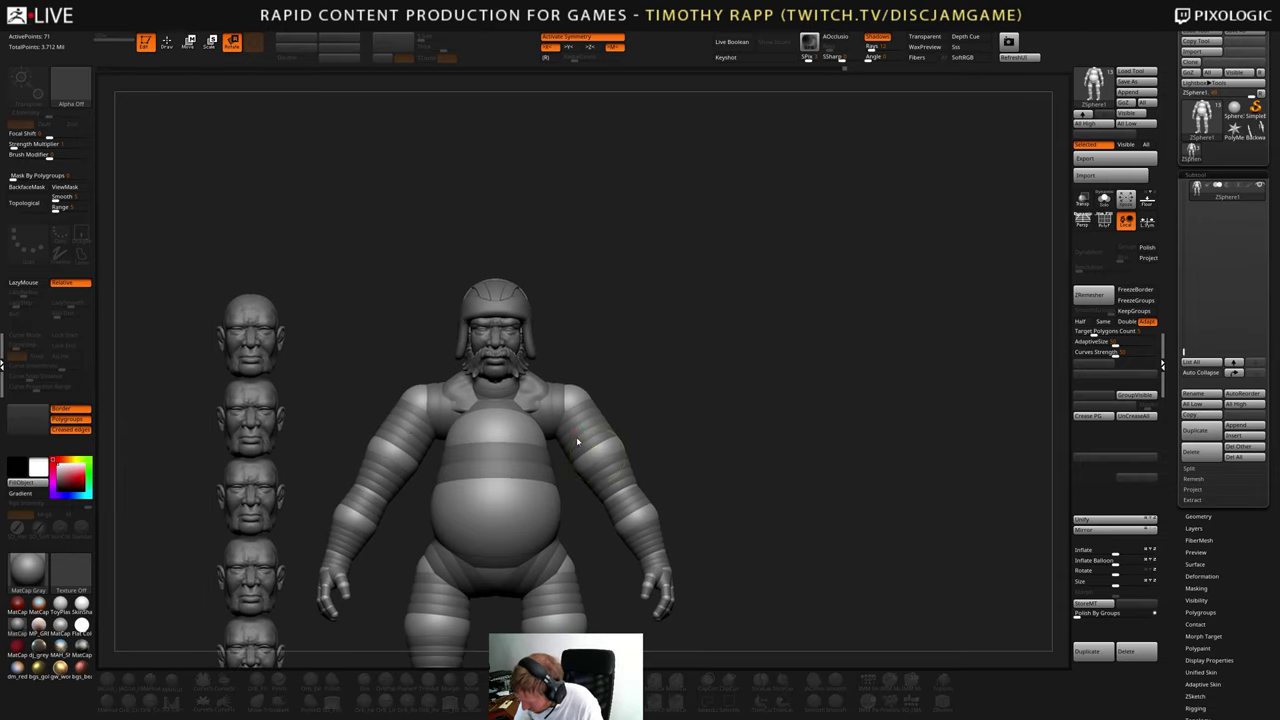
pyautogui.moveTo(577, 443); pyautogui.dragTo(660, 457)
pyautogui.press('w')
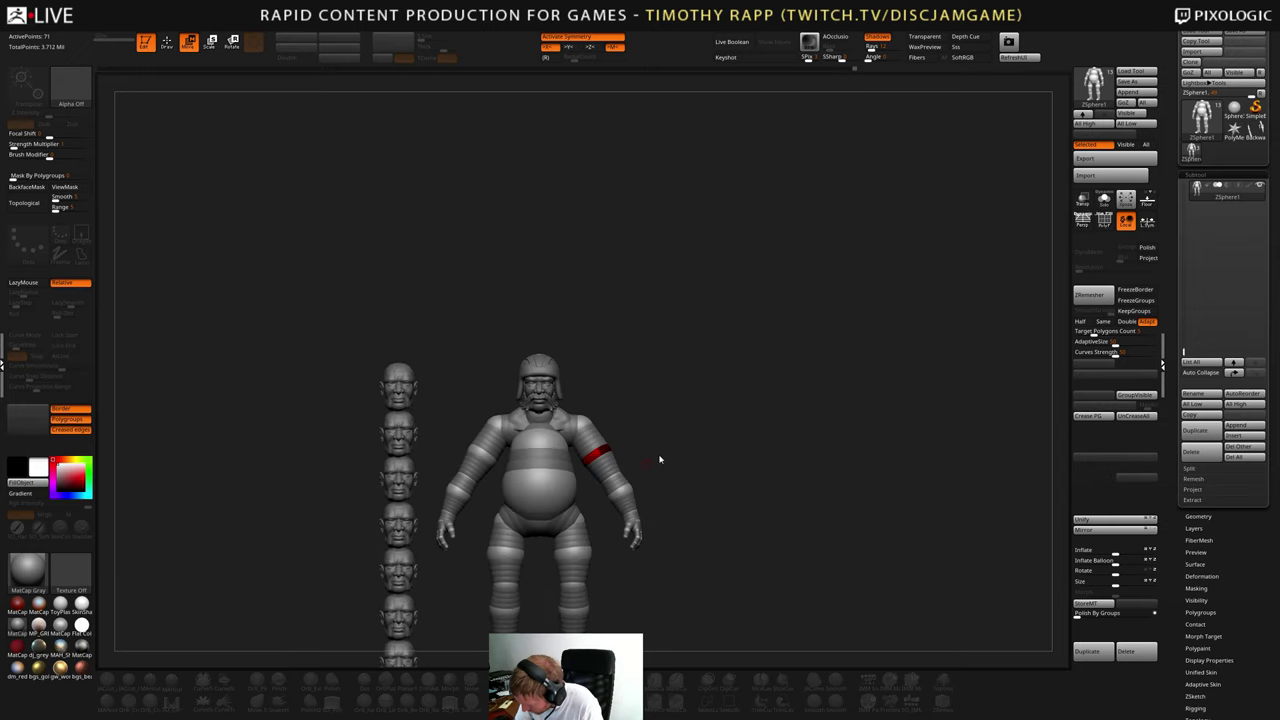
# - Shift the lower-thigh ZSpheres slightly inward and adjust their size to smooth the thighs into the knees
pyautogui.press('r')
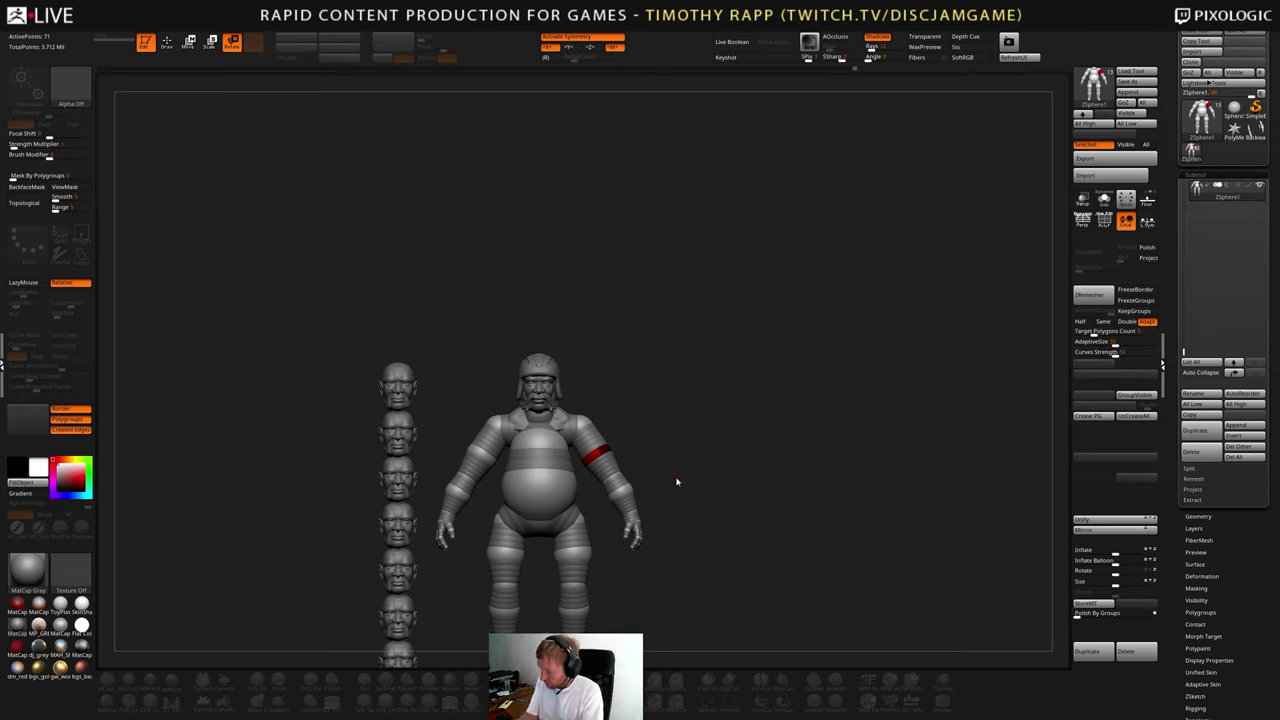
pyautogui.moveTo(666, 563); pyautogui.dragTo(705, 561)
pyautogui.press('w')
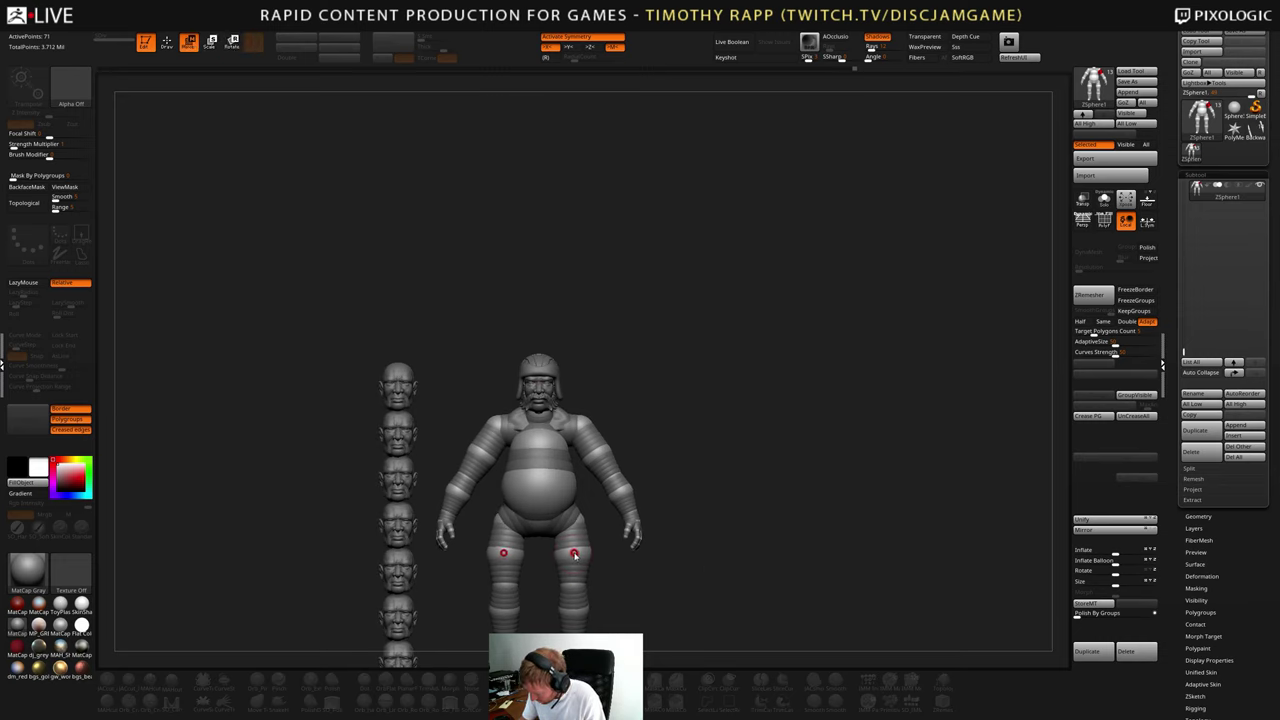
pyautogui.click(574, 554)
pyautogui.click(572, 582)
pyautogui.press('q')
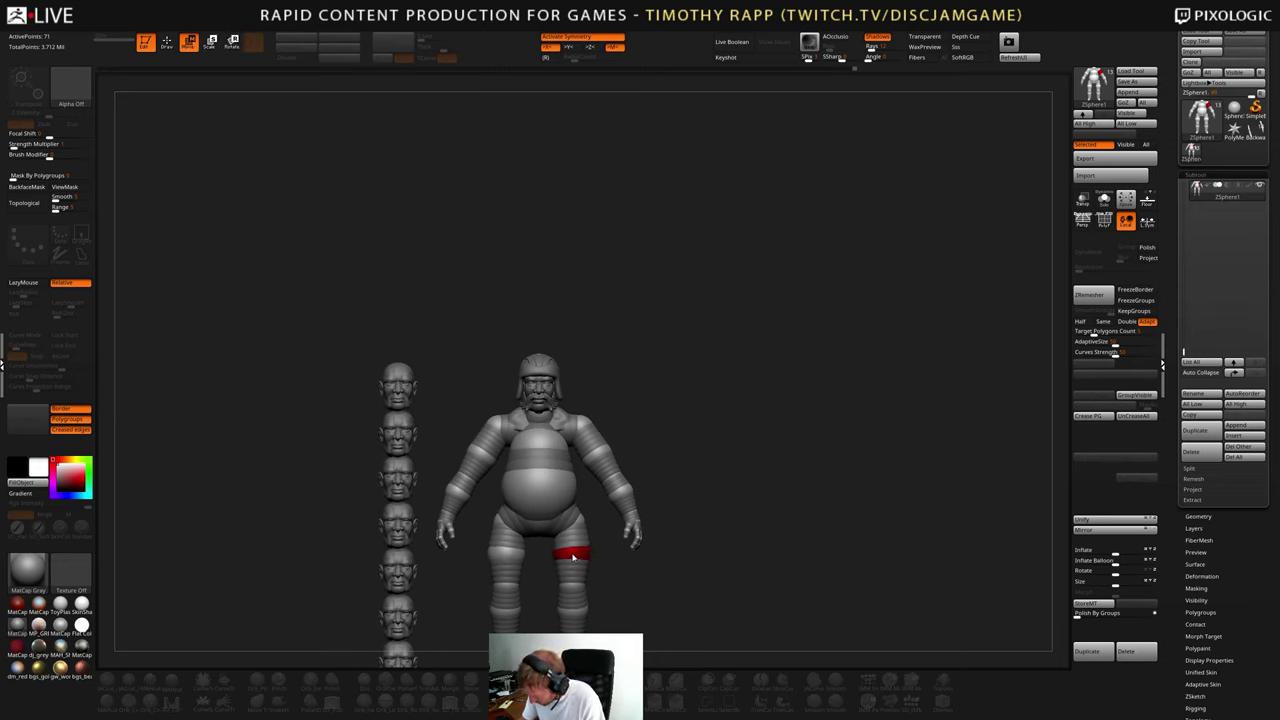
pyautogui.press('e')
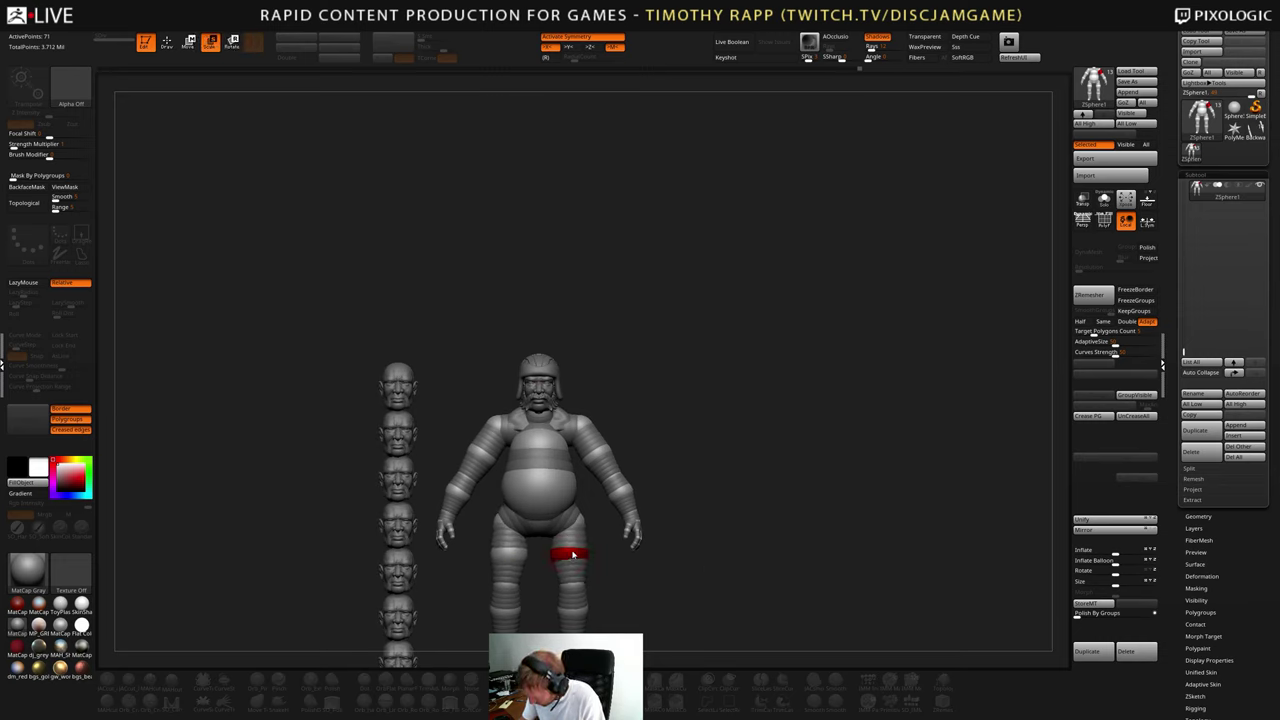
pyautogui.moveTo(569, 521); pyautogui.dragTo(573, 589)
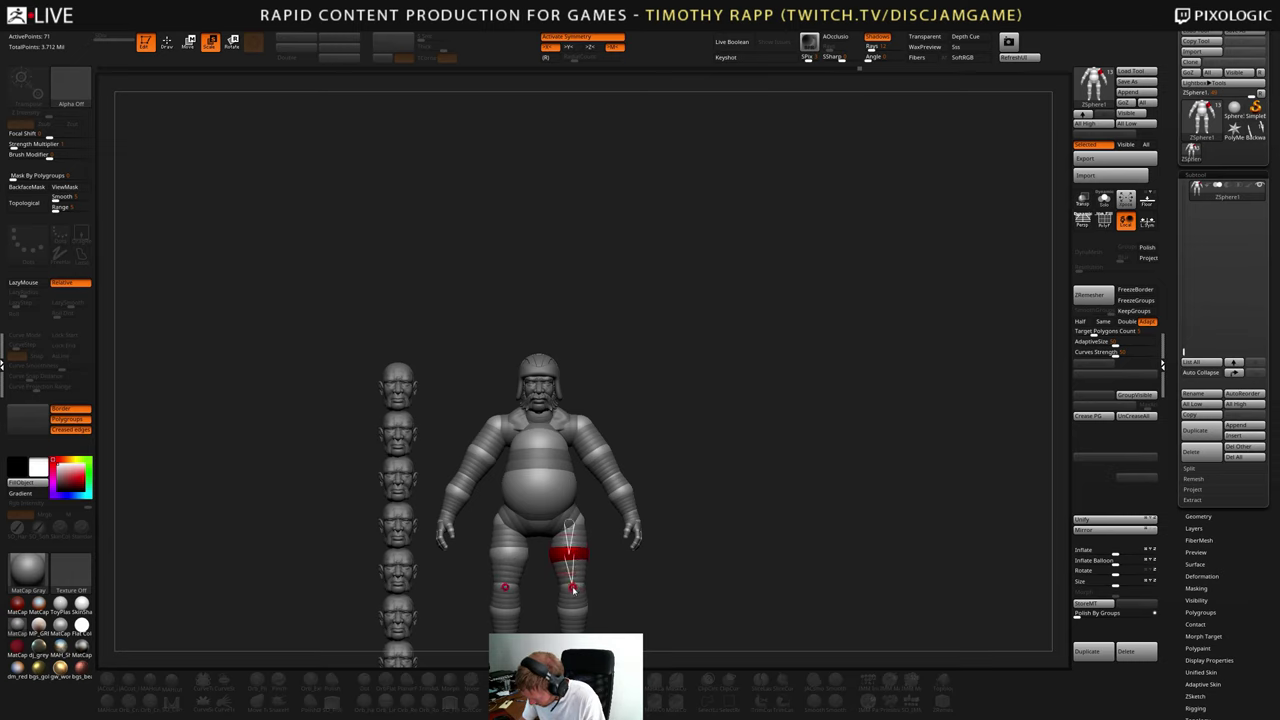
# - Reposition the knee ZSpheres and refine their placement in side view
pyautogui.press('w')
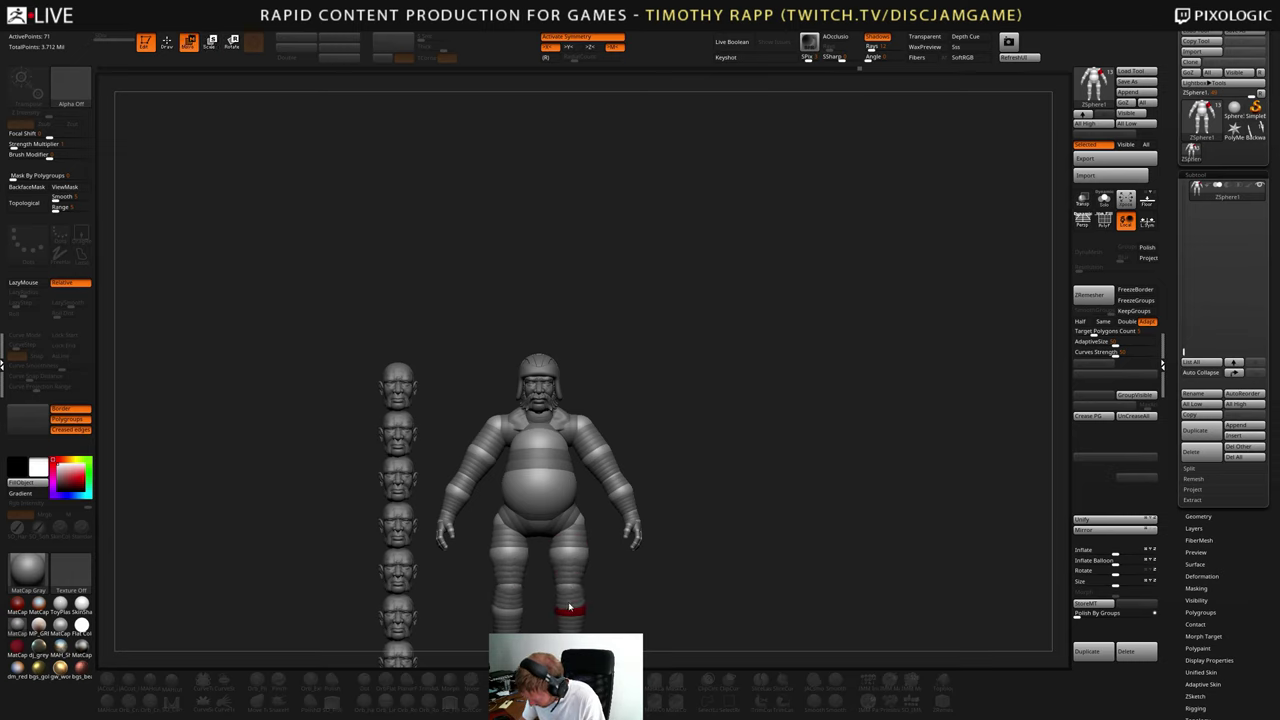
pyautogui.moveTo(569, 587); pyautogui.dragTo(610, 574, button='right')
pyautogui.moveTo(570, 587); pyautogui.dragTo(569, 588)
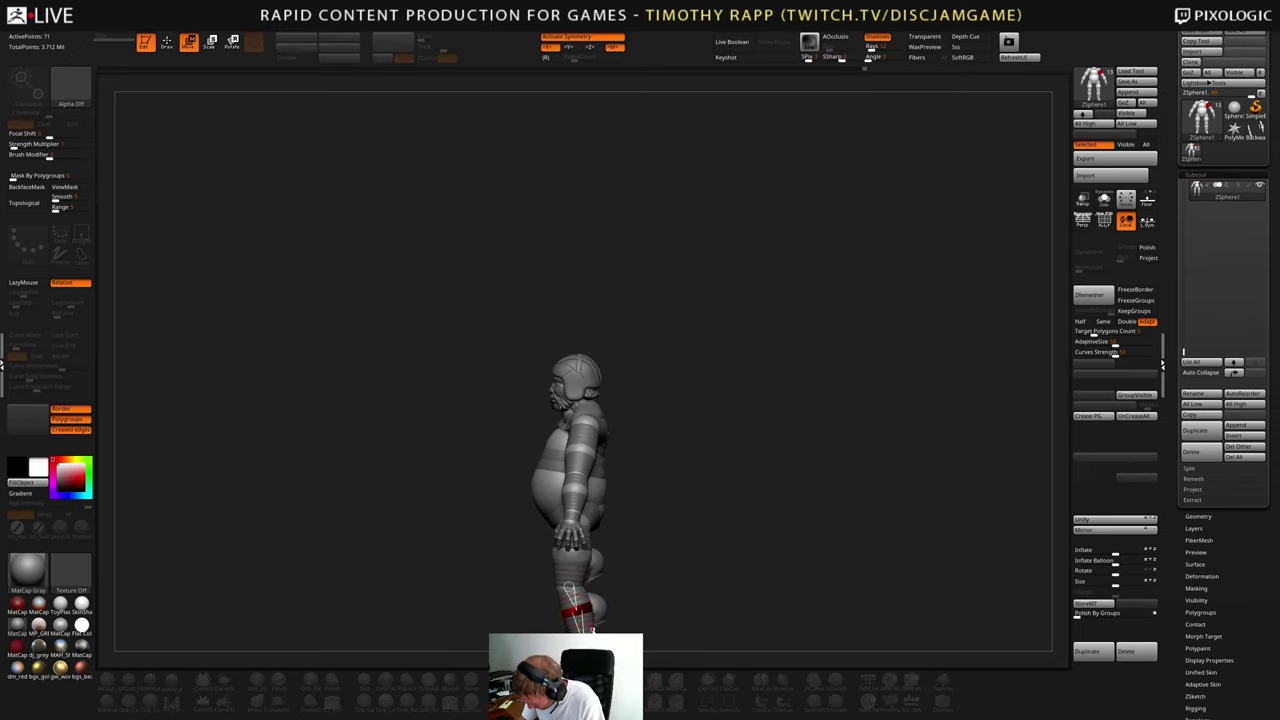
# - Undo the last ZSphere change, adjust the wrist ZSpheres' size, and review the whole figure from the front
pyautogui.keyDown('alt'); pyautogui.moveTo(629, 597); pyautogui.dragTo(663, 466); pyautogui.keyUp('alt')
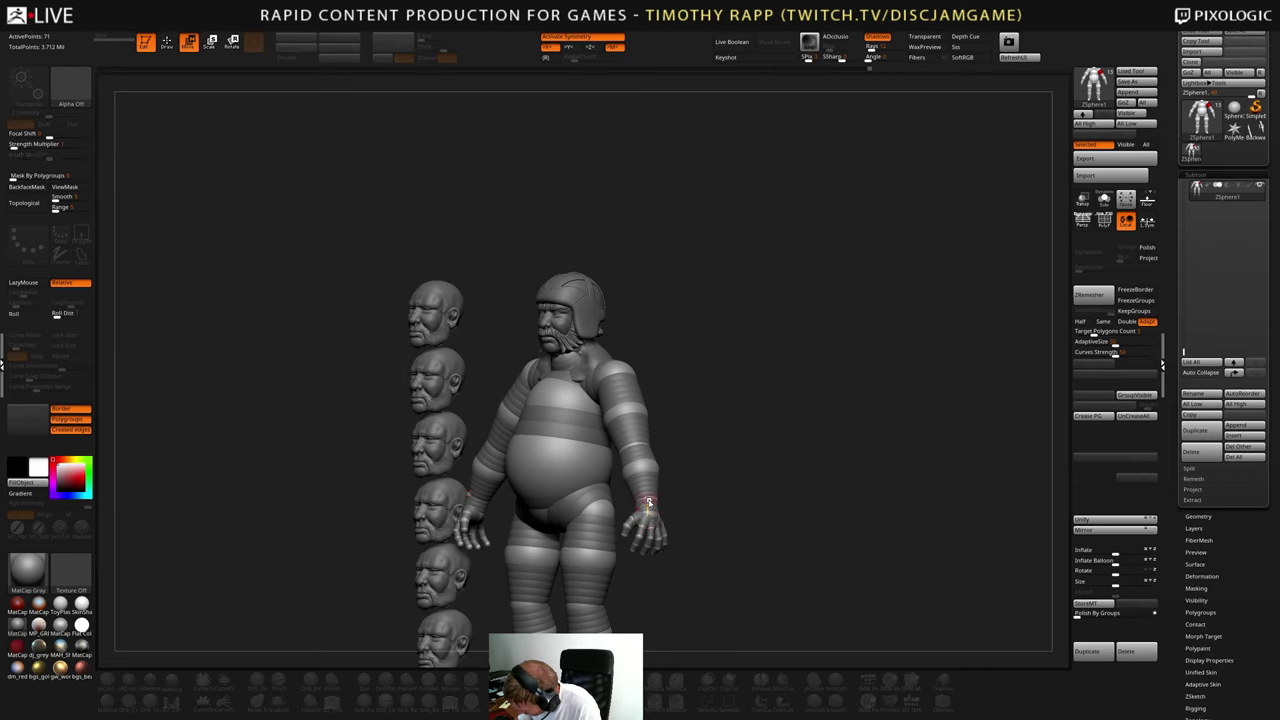
pyautogui.hotkey('ctrl', 'z')
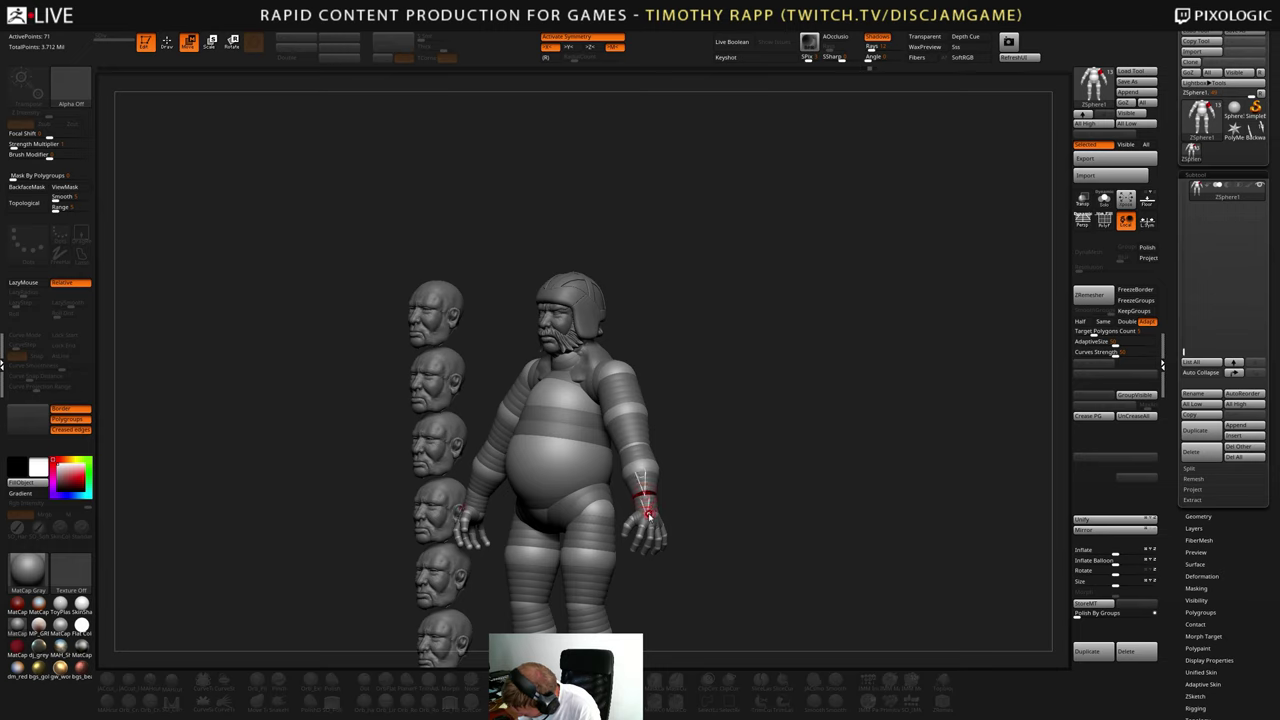
pyautogui.press('e')
pyautogui.moveTo(746, 525); pyautogui.dragTo(694, 529)
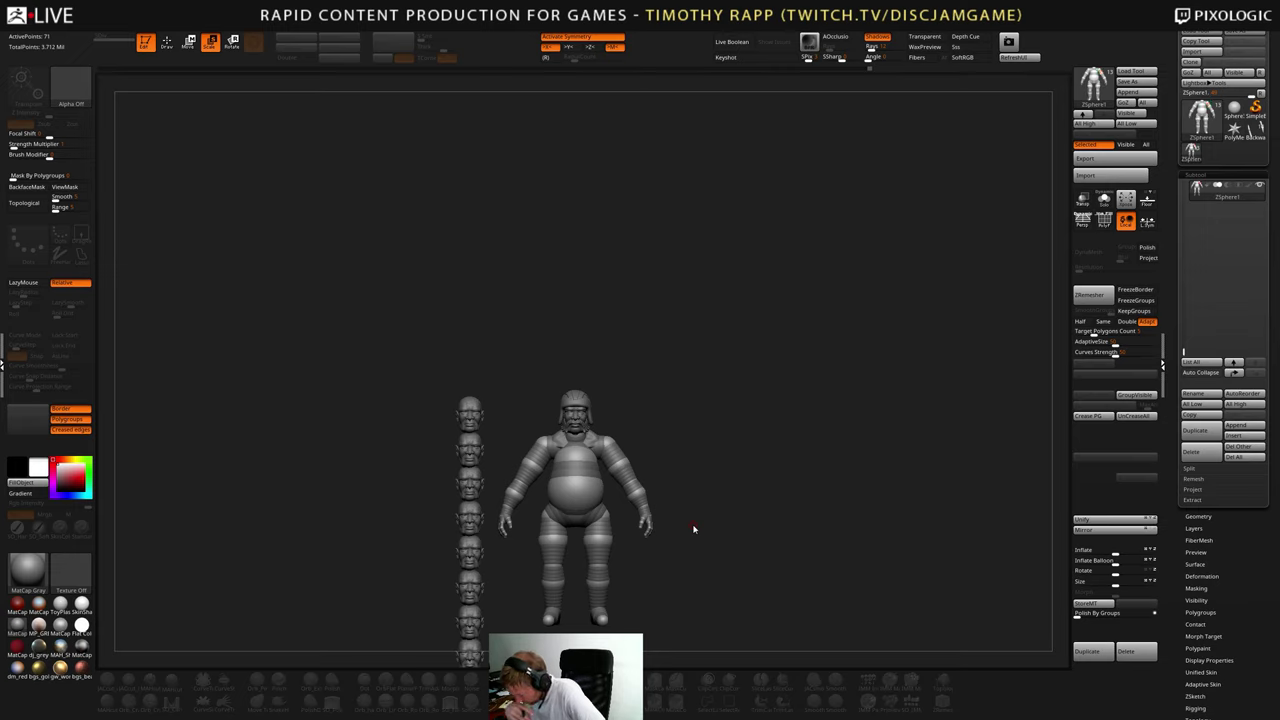
pyautogui.keyDown('alt'); pyautogui.moveTo(694, 528); pyautogui.dragTo(752, 512); pyautogui.keyUp('alt')
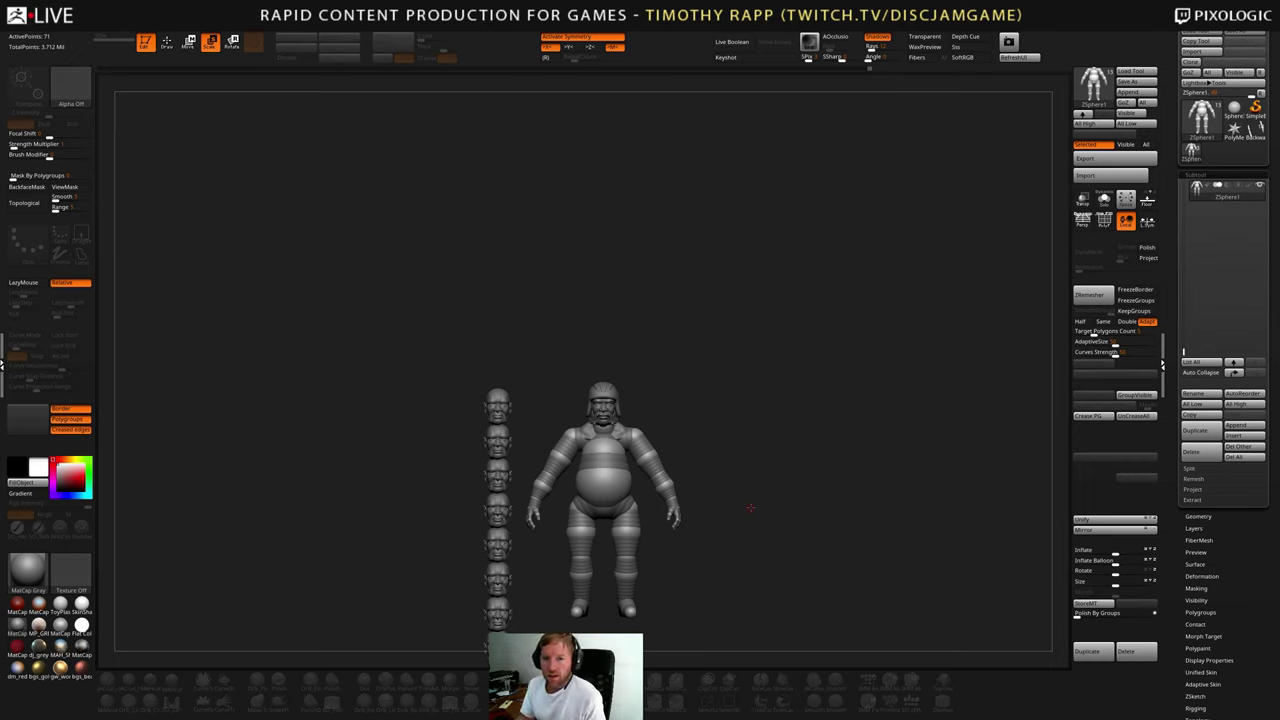
# - Duplicate the ZSphere body subtool and isolate the copy in the viewport
pyautogui.moveTo(757, 555)
pyautogui.mouseDown()
pyautogui.moveTo(803, 560)
pyautogui.moveTo(789, 549)
pyautogui.moveTo(718, 577)
pyautogui.moveTo(749, 571)
pyautogui.mouseUp()
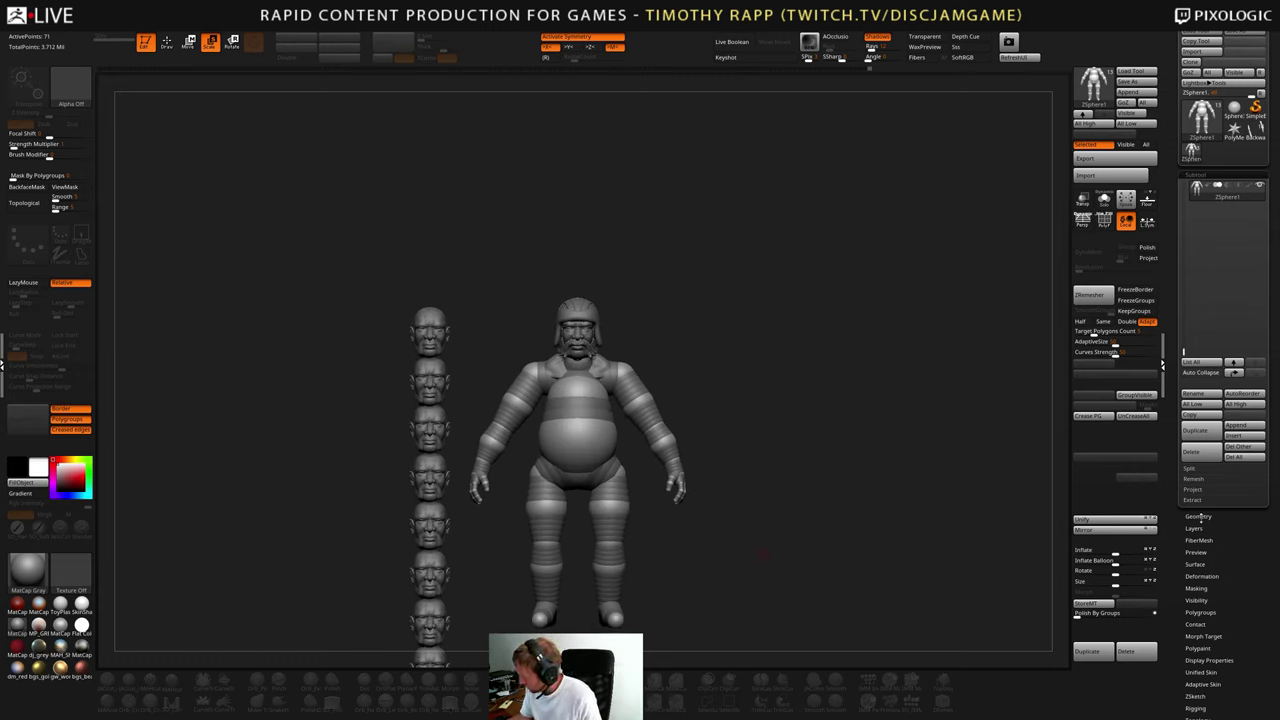
pyautogui.click(1096, 651)
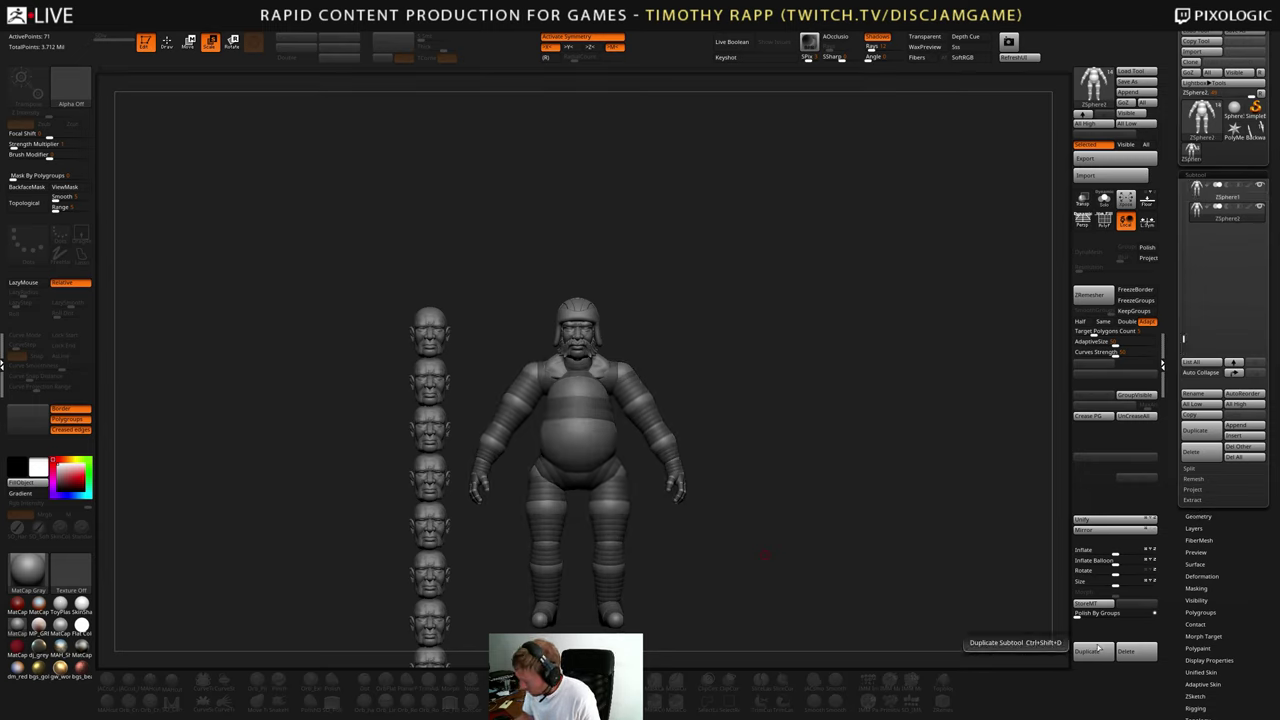
pyautogui.hotkey('alt', 's')
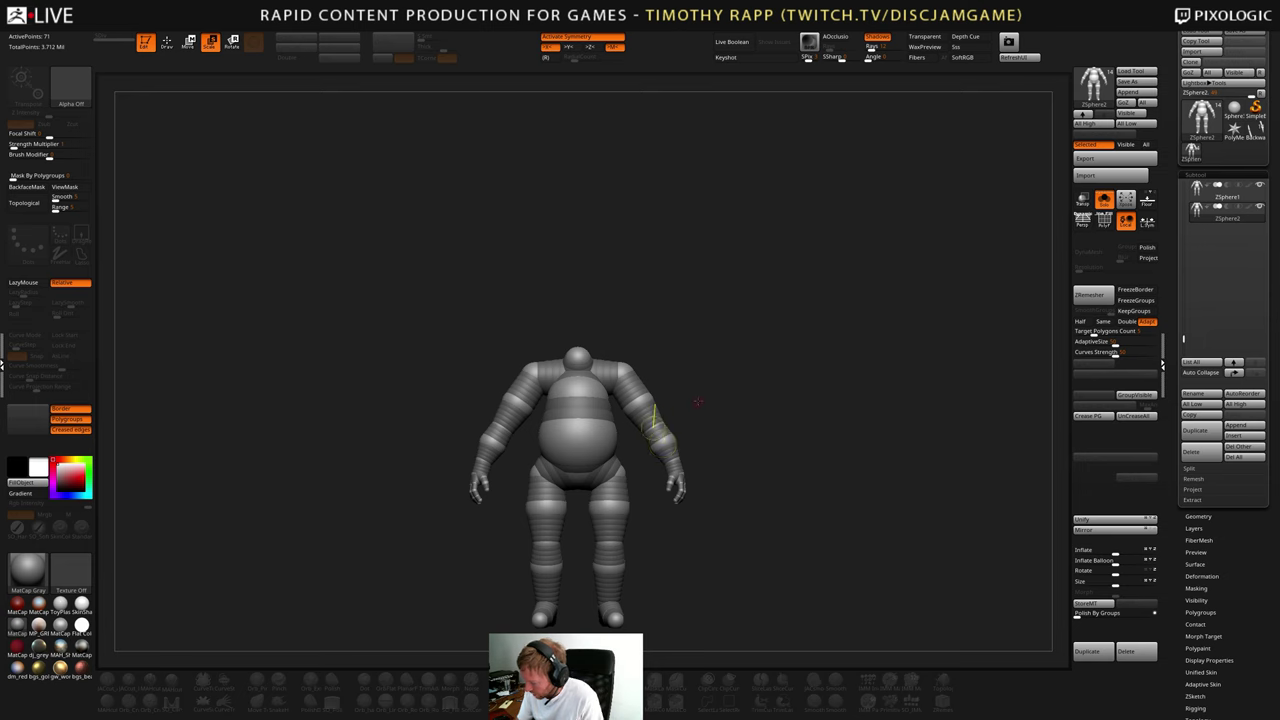
# - Delete the in-between upper-arm and forearm ZSpheres and the belly ZSphere from the duplicated body
pyautogui.press('q')
pyautogui.keyDown('alt'); pyautogui.click(639, 398); pyautogui.keyUp('alt')
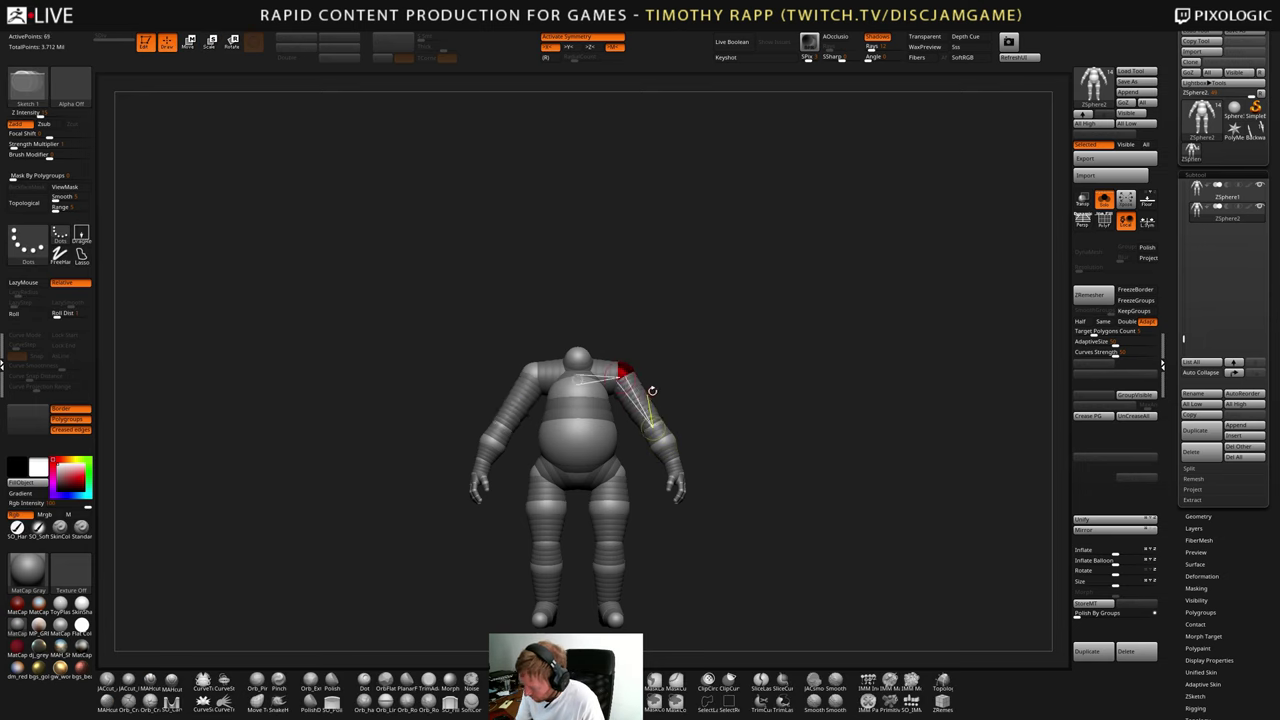
pyautogui.keyDown('alt'); pyautogui.click(670, 442); pyautogui.keyUp('alt')
pyautogui.moveTo(691, 474); pyautogui.dragTo(682, 469)
pyautogui.keyDown('alt'); pyautogui.click(681, 462); pyautogui.keyUp('alt')
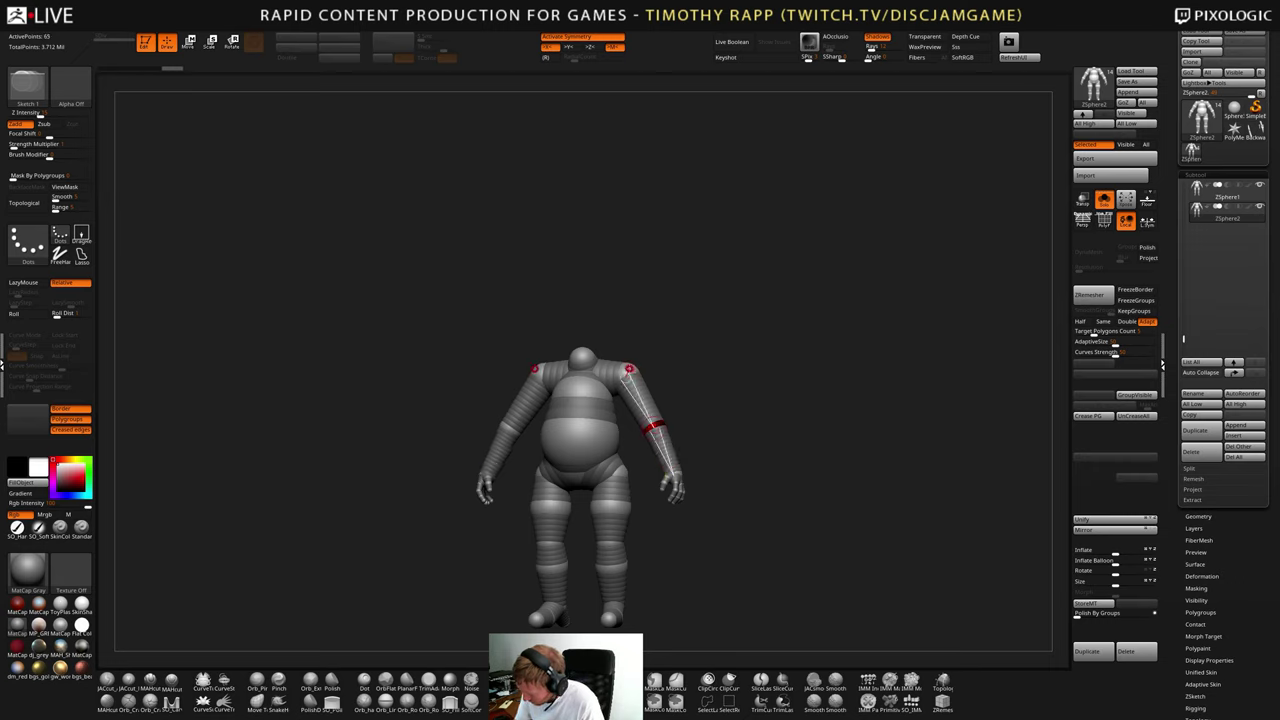
pyautogui.keyDown('alt'); pyautogui.click(585, 432); pyautogui.keyUp('alt')
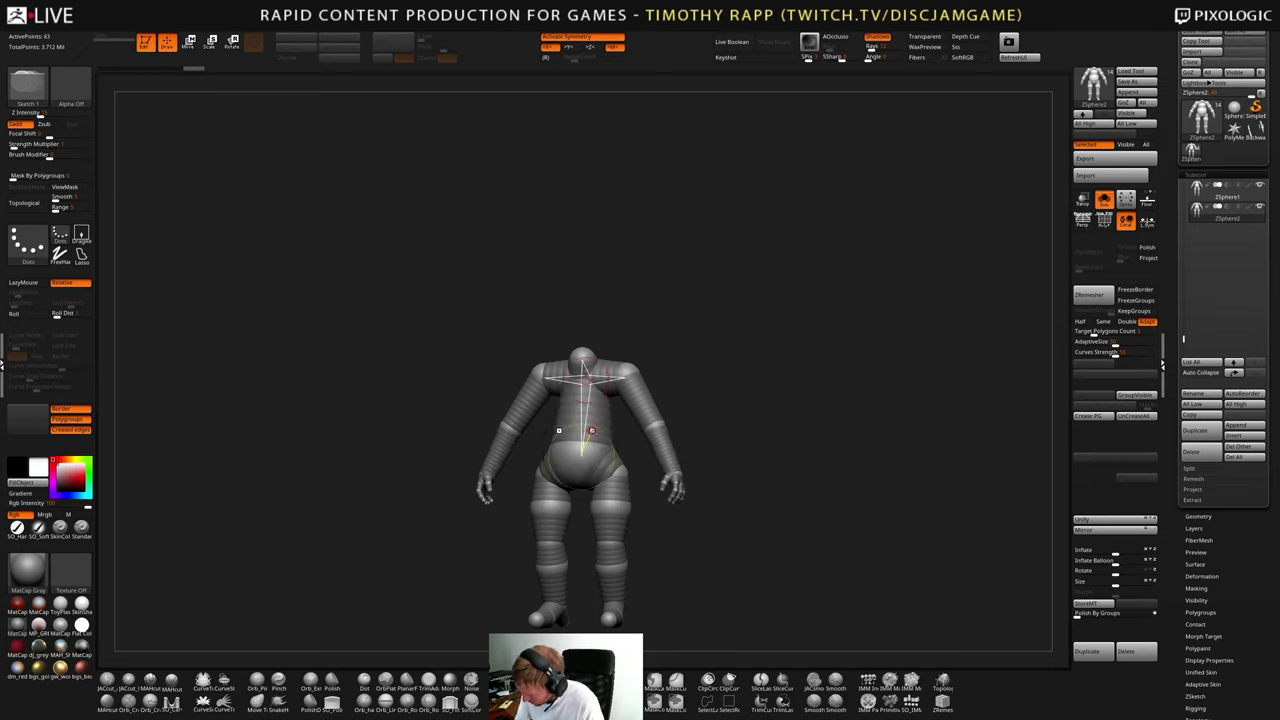
# - Delete the in-between thigh and calf ZSpheres from the duplicated body's legs
pyautogui.keyDown('alt'); pyautogui.click(612, 508); pyautogui.keyUp('alt')
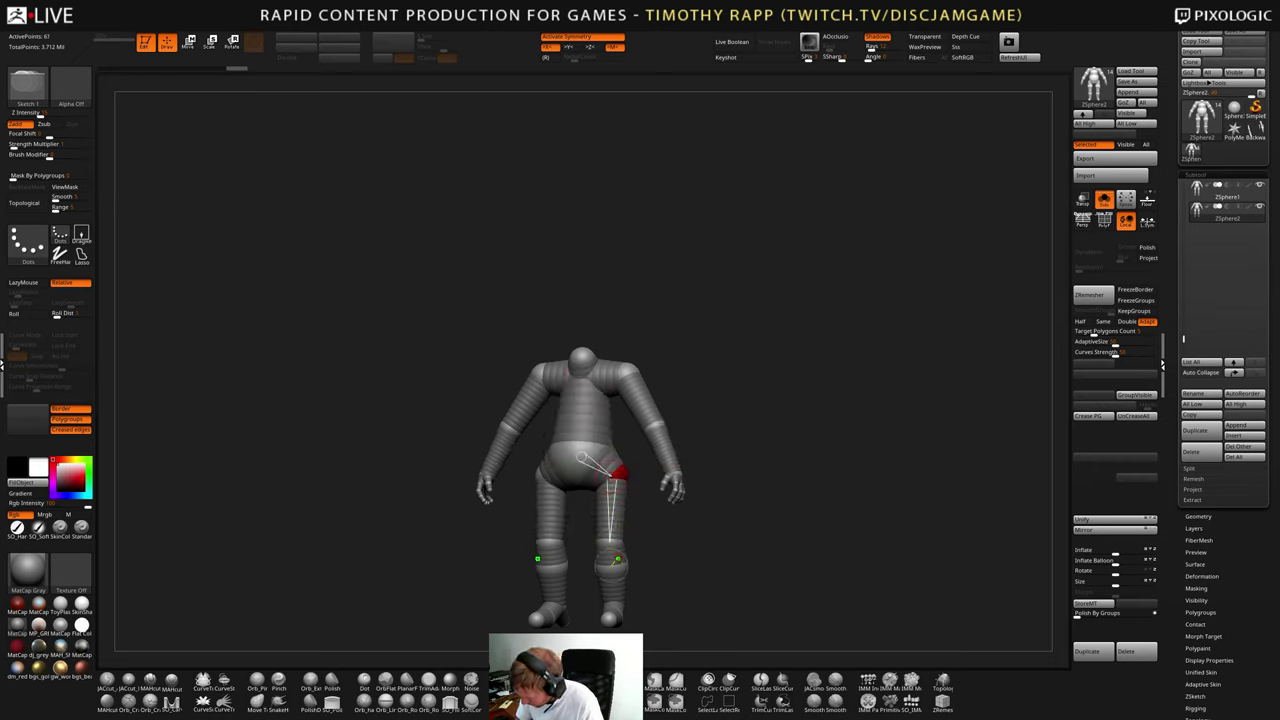
pyautogui.keyDown('alt'); pyautogui.click(615, 569); pyautogui.keyUp('alt')
pyautogui.keyDown('alt'); pyautogui.click(628, 550); pyautogui.keyUp('alt')
# - Scale down the pelvis ZSphere of the duplicated body in side view
pyautogui.moveTo(651, 537); pyautogui.dragTo(672, 434)
pyautogui.press('w')
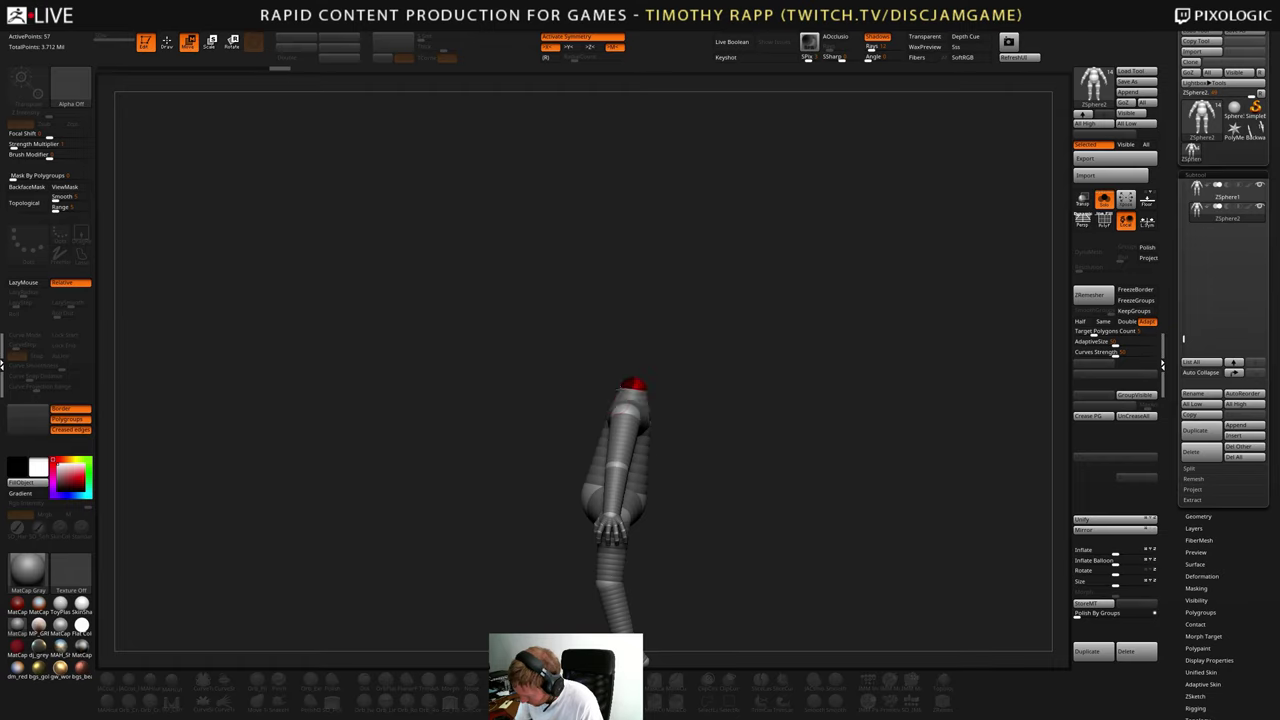
pyautogui.moveTo(677, 405); pyautogui.dragTo(692, 440)
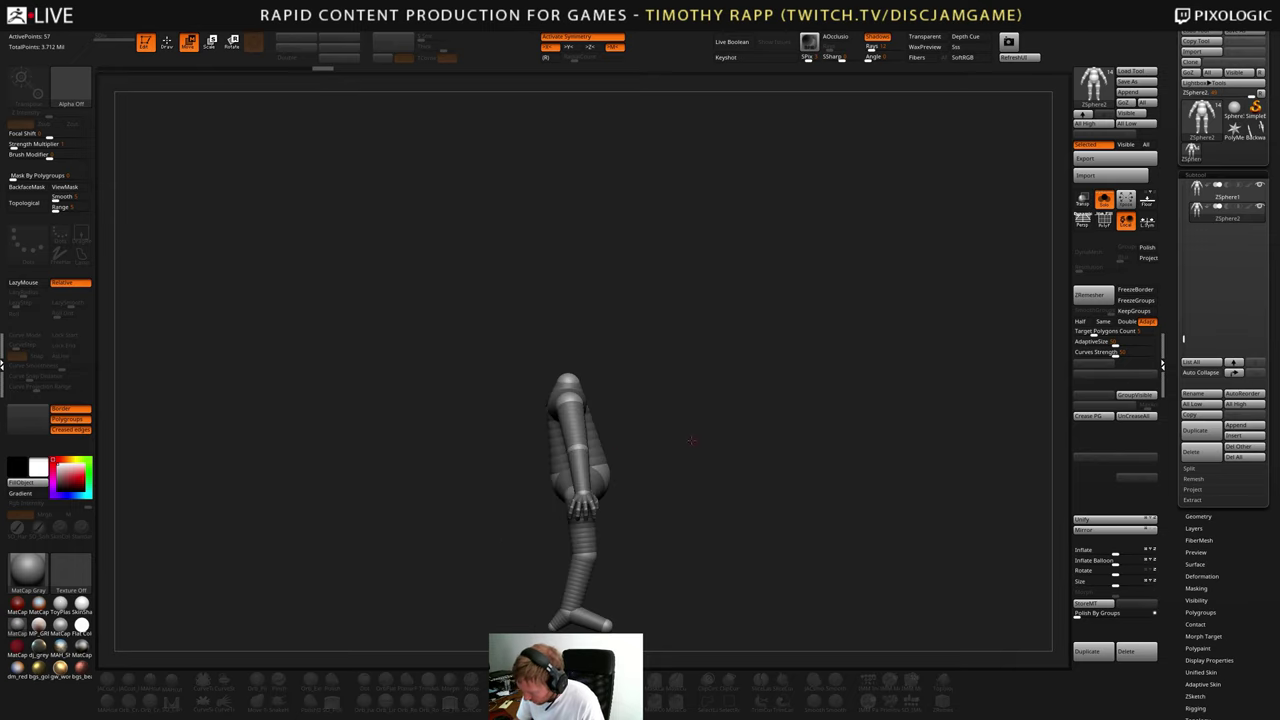
pyautogui.press('e')
pyautogui.moveTo(606, 472); pyautogui.dragTo(603, 456)
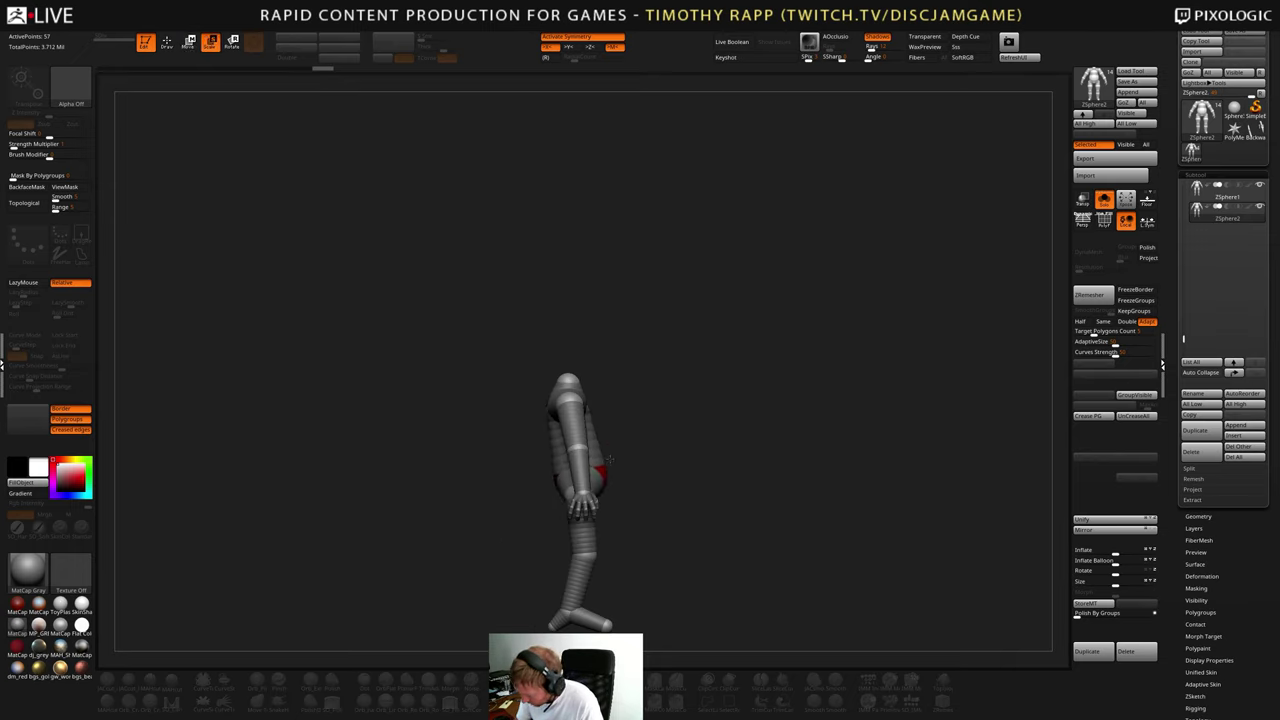
pyautogui.moveTo(690, 440); pyautogui.dragTo(622, 436)
pyautogui.moveTo(793, 372); pyautogui.dragTo(776, 454)
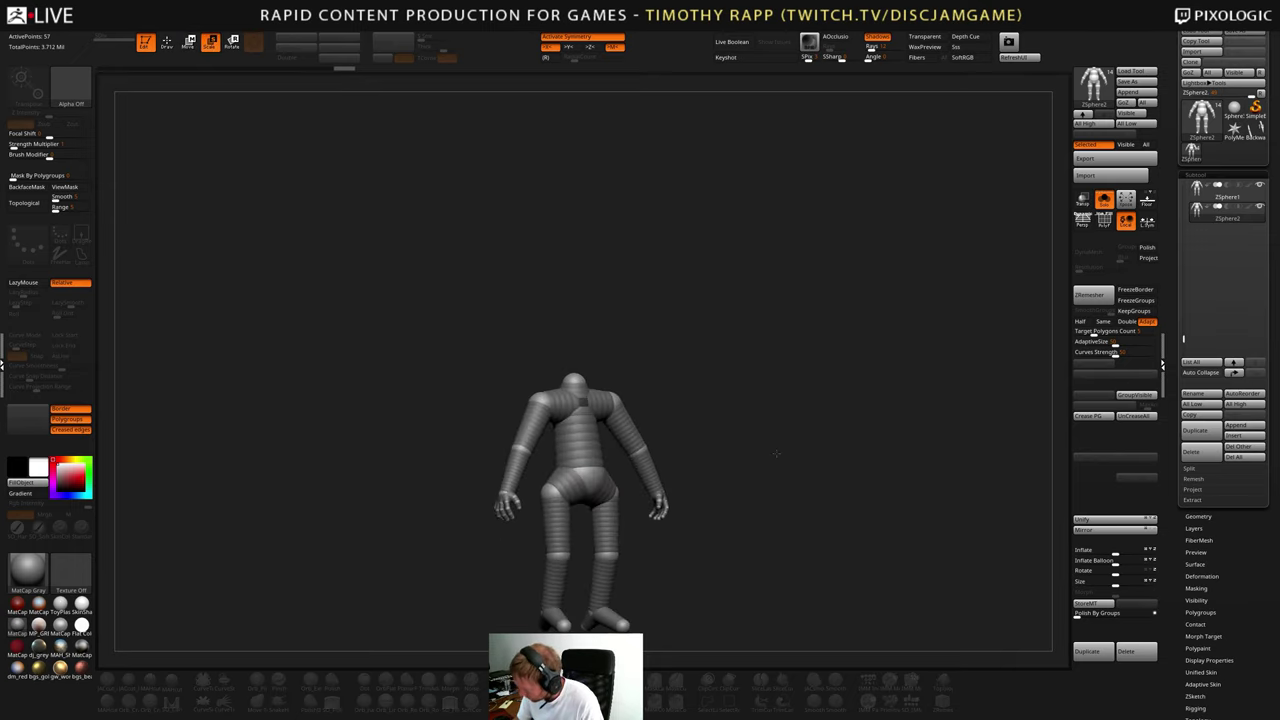
# - Compare the original body with the simplified duplicate by switching between the two subtools
pyautogui.press('Up')
pyautogui.hotkey('ctrl', 'shift', 'd')
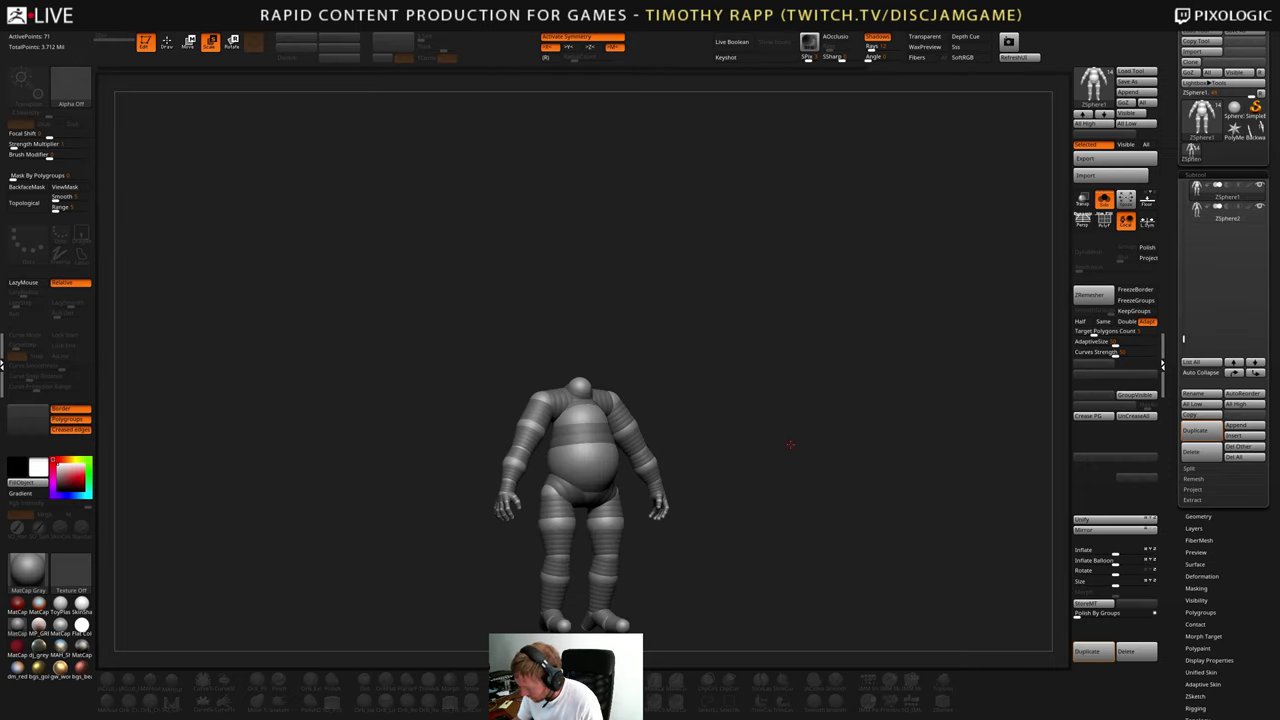
pyautogui.hotkey('ctrl', 'z')
pyautogui.hotkey('ctrl', 'shift', 'z')
pyautogui.hotkey('ctrl', 'z')
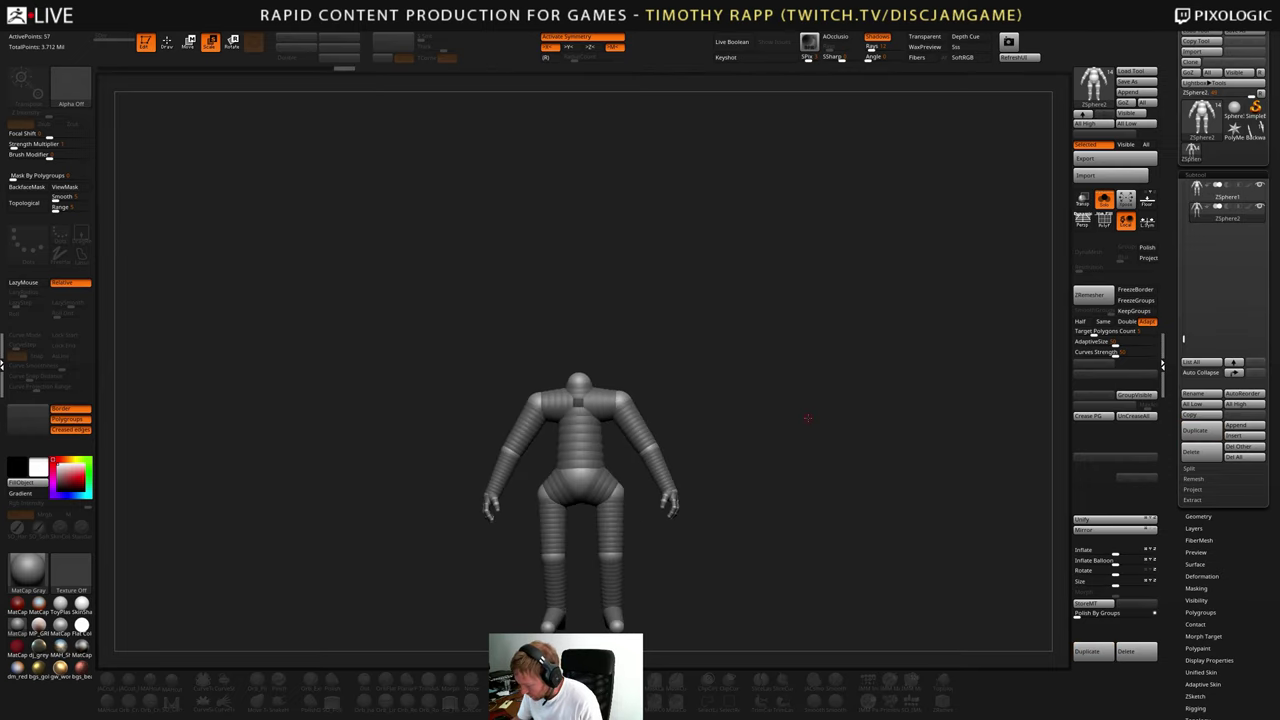
pyautogui.hotkey('ctrl', 'shift', 'z')
pyautogui.moveTo(807, 418); pyautogui.dragTo(805, 489)
# - Turn on perspective and delete the simplified duplicate subtool, choosing to skip the deletion note until the next restart
pyautogui.press('p')
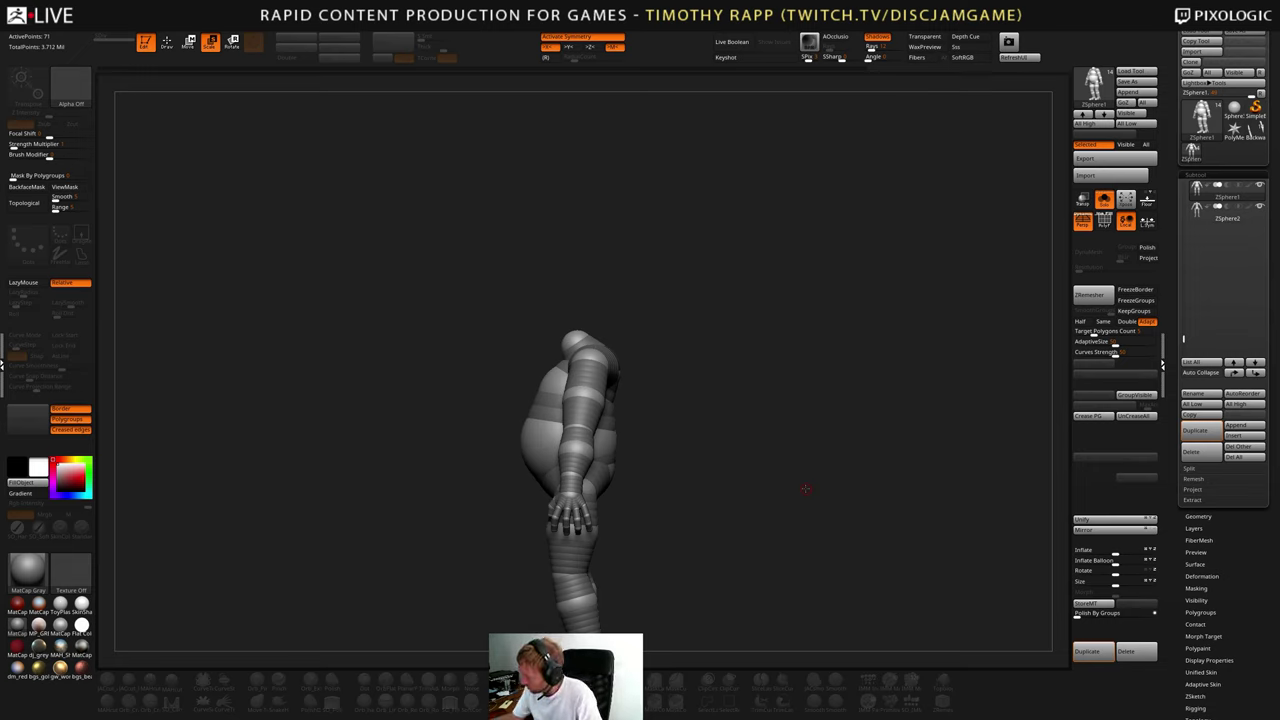
pyautogui.click(1196, 219)
pyautogui.moveTo(805, 489); pyautogui.dragTo(825, 517)
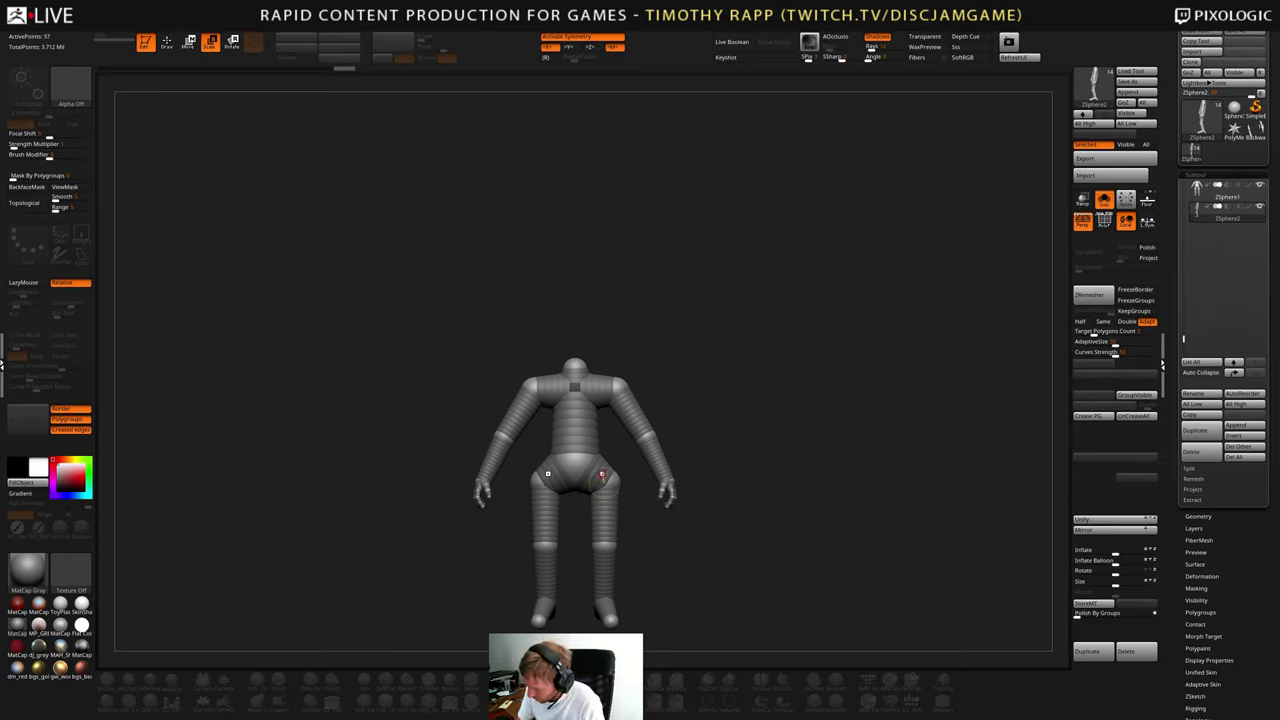
pyautogui.press('w')
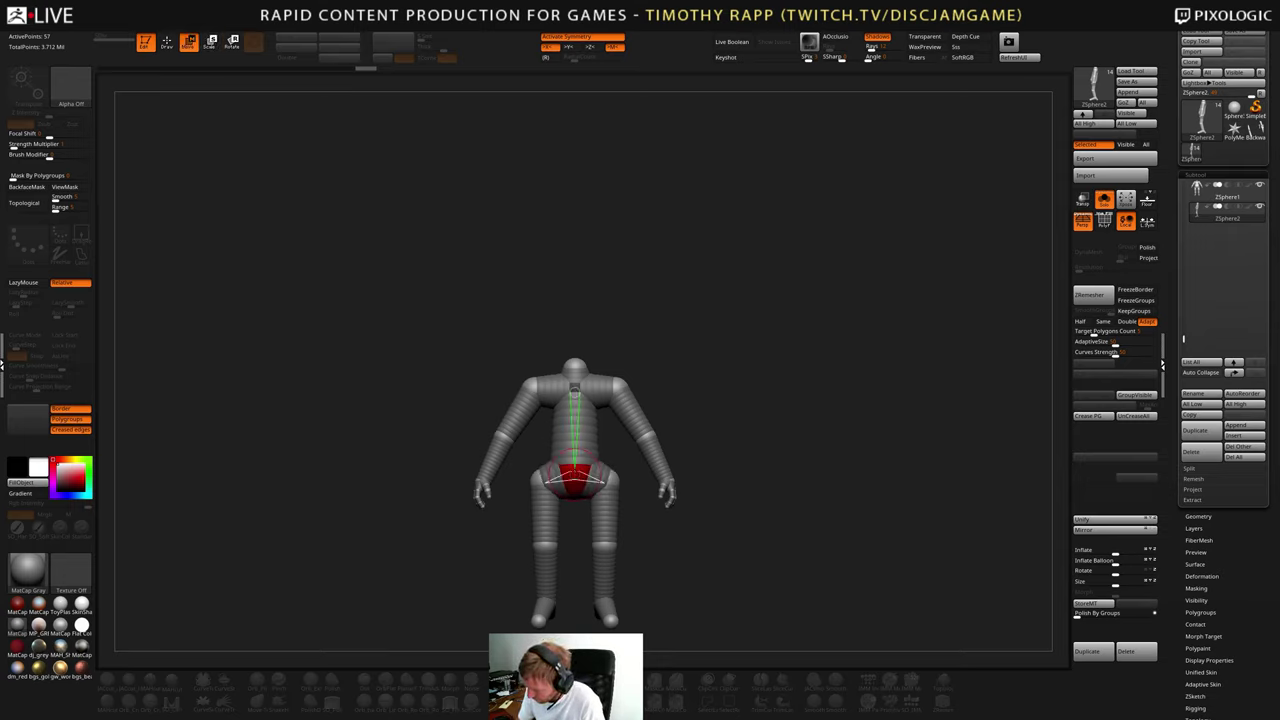
pyautogui.moveTo(637, 516); pyautogui.dragTo(774, 521)
pyautogui.click(1200, 452)
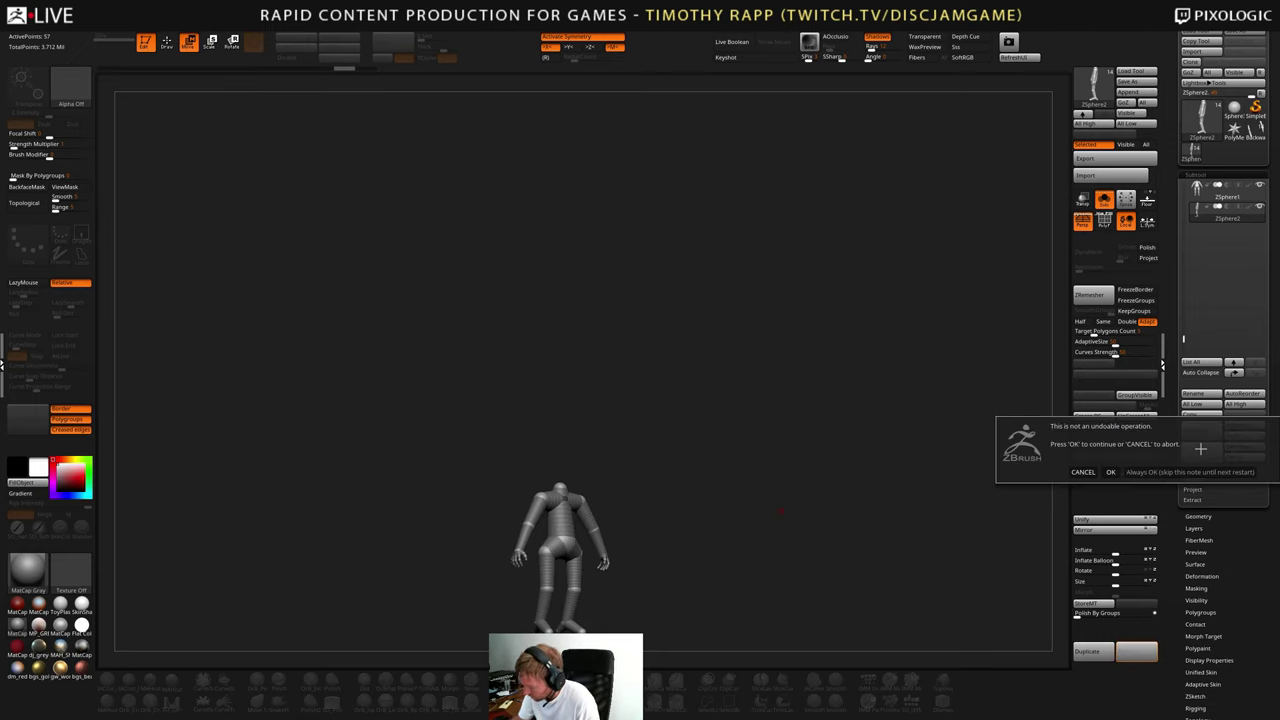
pyautogui.click(1165, 471)
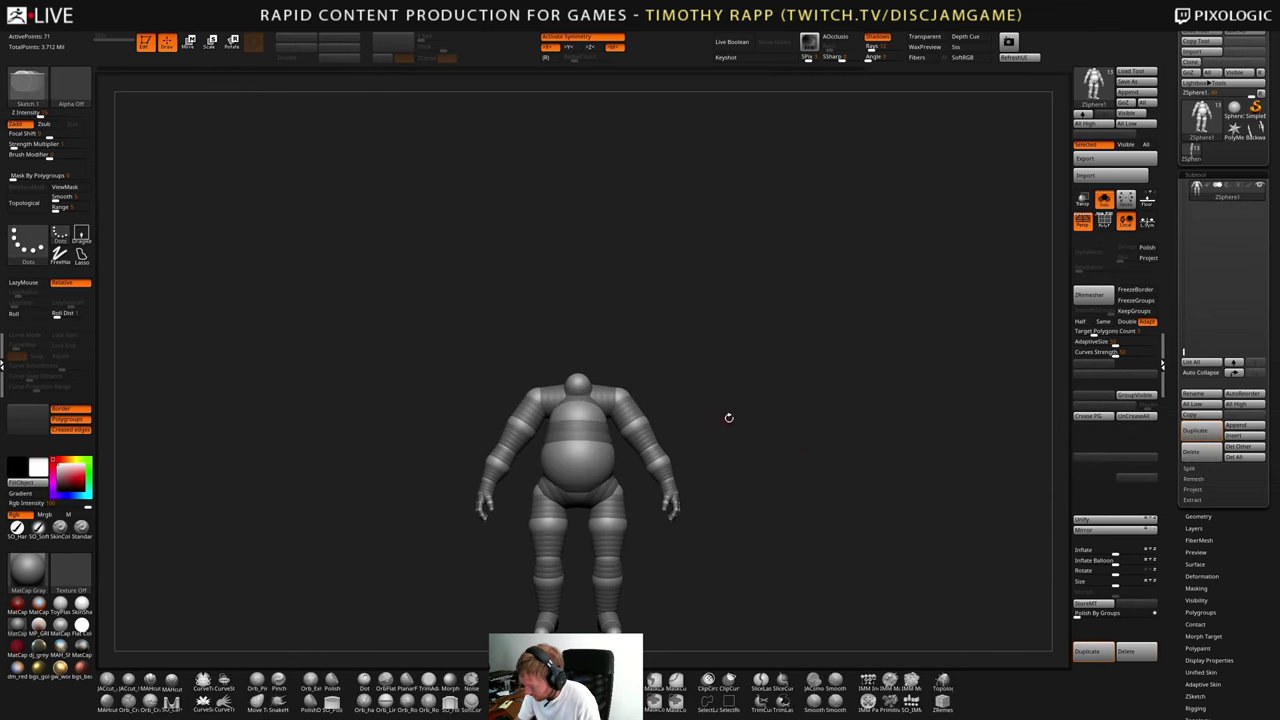
# - Insert a ZSphere at the wrists of the original body and enlarge the hands
pyautogui.moveTo(726, 414); pyautogui.dragTo(797, 503)
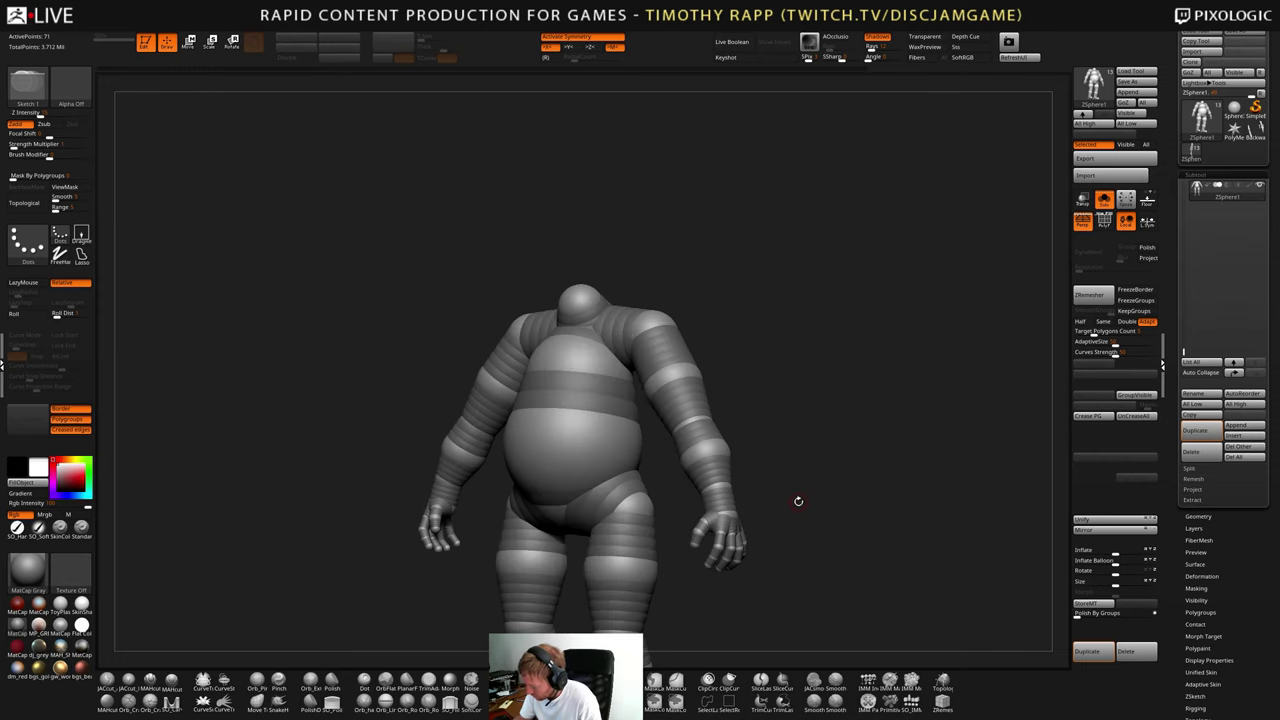
pyautogui.press('f')
pyautogui.click(783, 512)
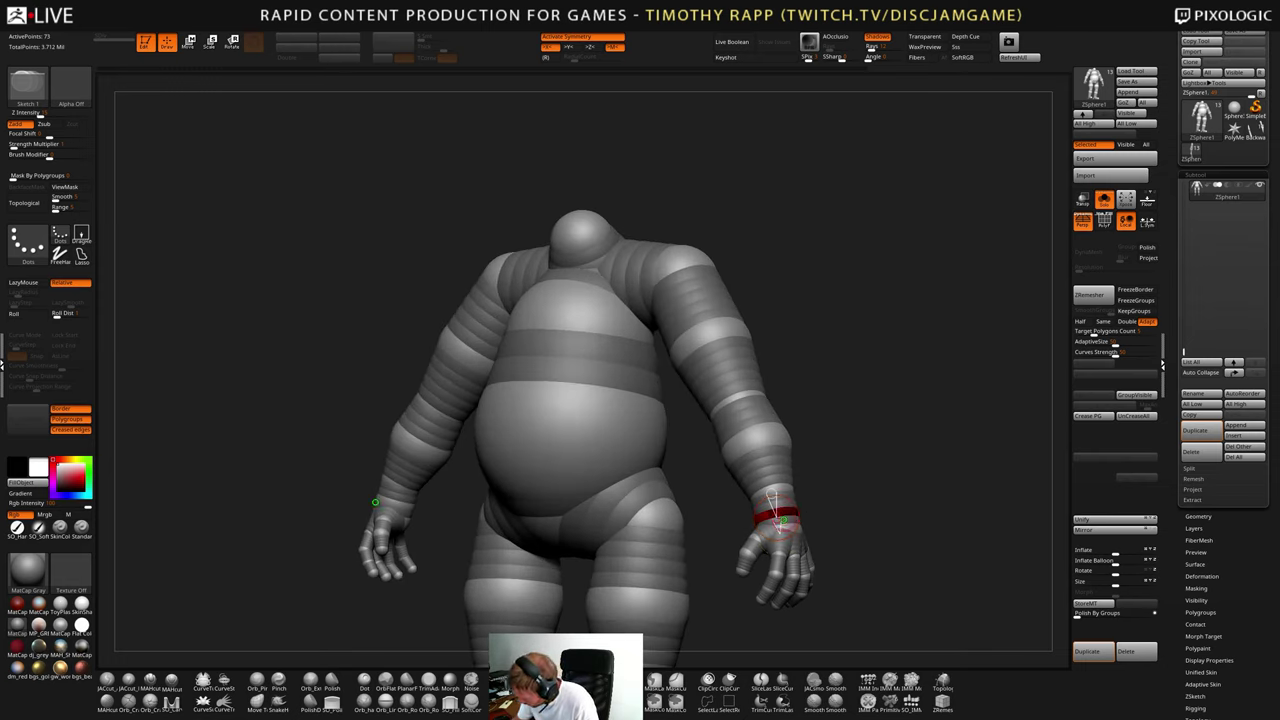
pyautogui.press('e')
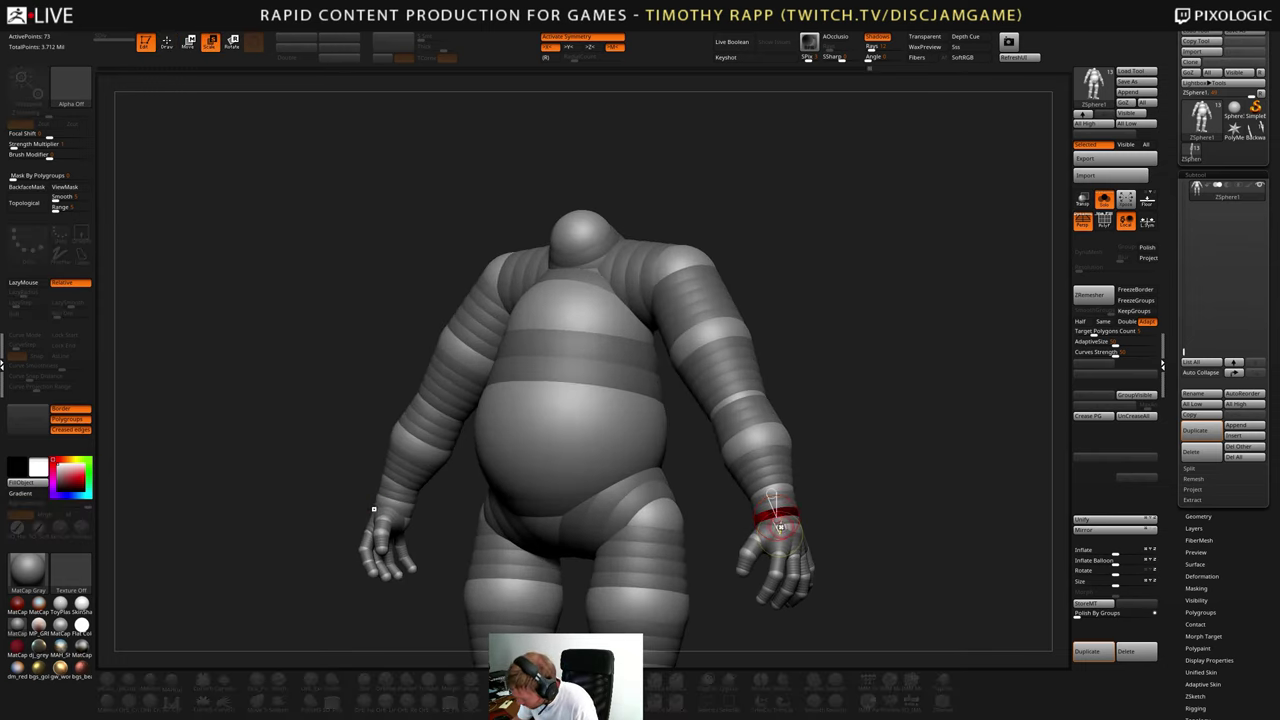
pyautogui.moveTo(780, 527); pyautogui.dragTo(792, 544)
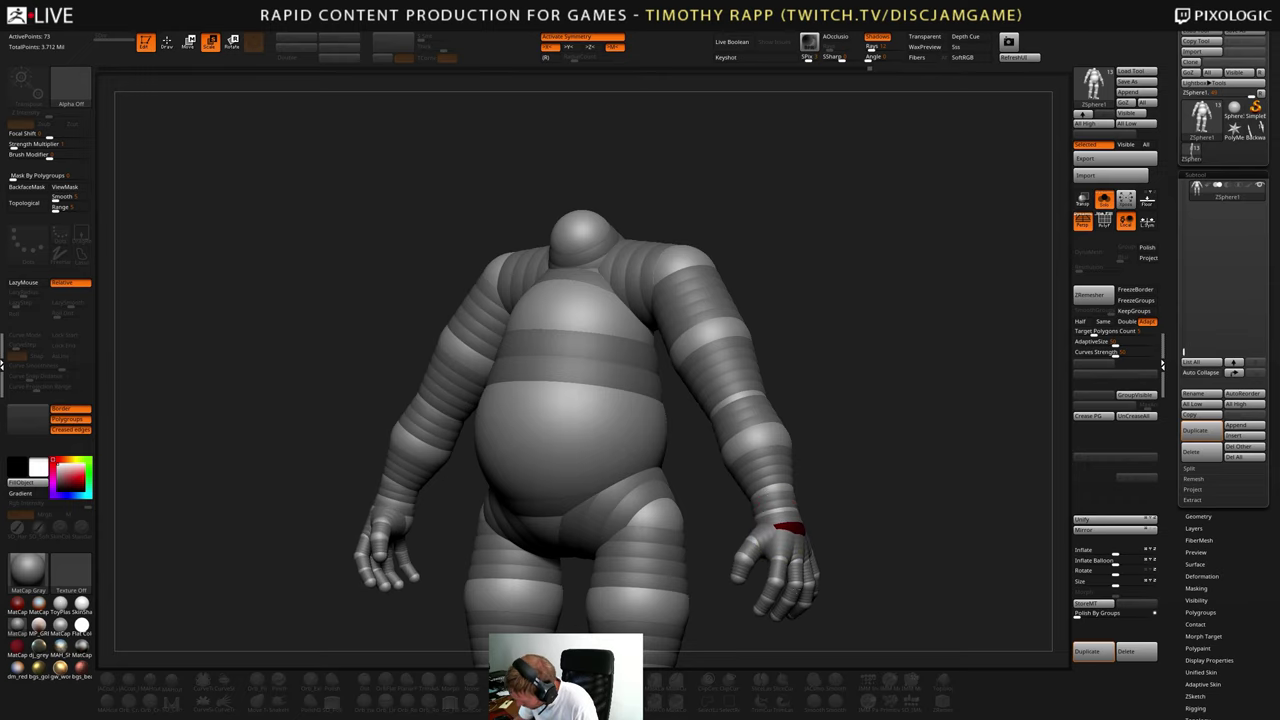
# - Check the wrists from several angles and delete the extra ZSphere inserted there
pyautogui.keyDown('shift'); pyautogui.moveTo(790, 530); pyautogui.dragTo(760, 524, button='right'); pyautogui.keyUp('shift')
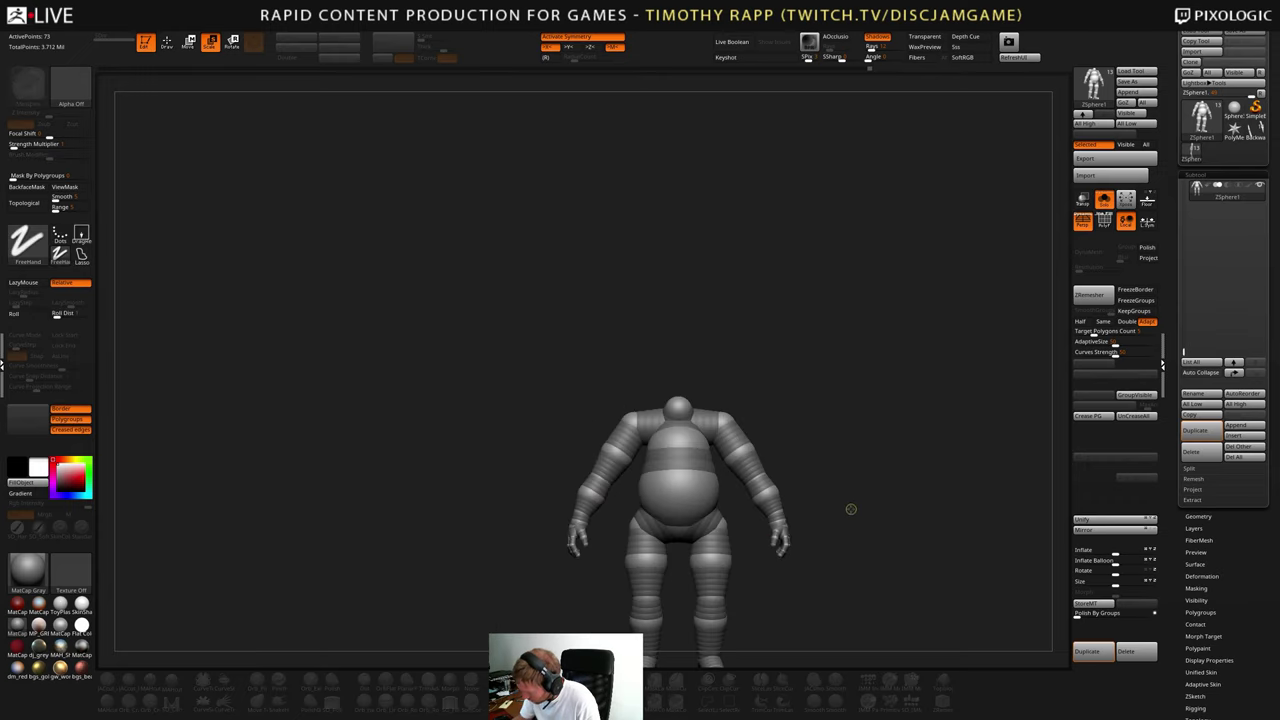
pyautogui.moveTo(851, 508); pyautogui.dragTo(808, 484, button='right')
pyautogui.moveTo(808, 484)
pyautogui.keyDown('ctrl'); pyautogui.mouseDown(button='right')
pyautogui.moveTo(876, 500)
pyautogui.moveTo(829, 484)
pyautogui.mouseUp(button='right'); pyautogui.keyUp('ctrl')
pyautogui.press('w')
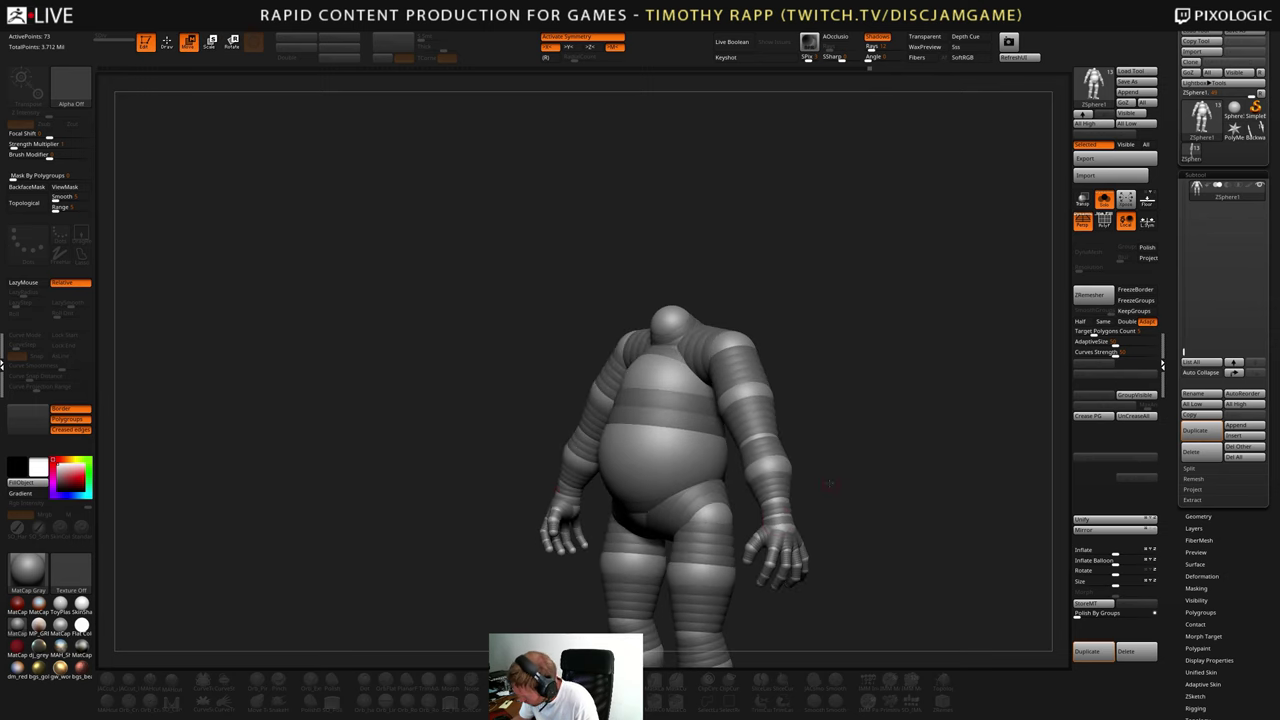
pyautogui.press('q')
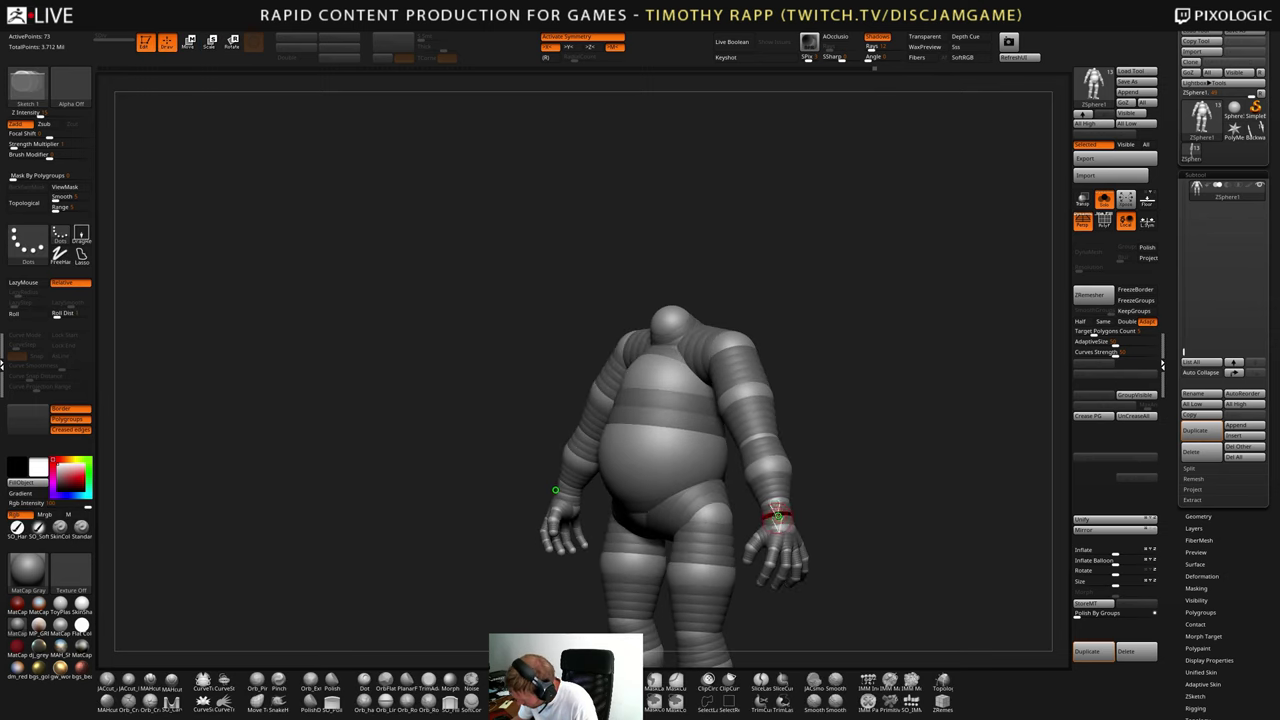
pyautogui.hotkey('ctrl', 'z')
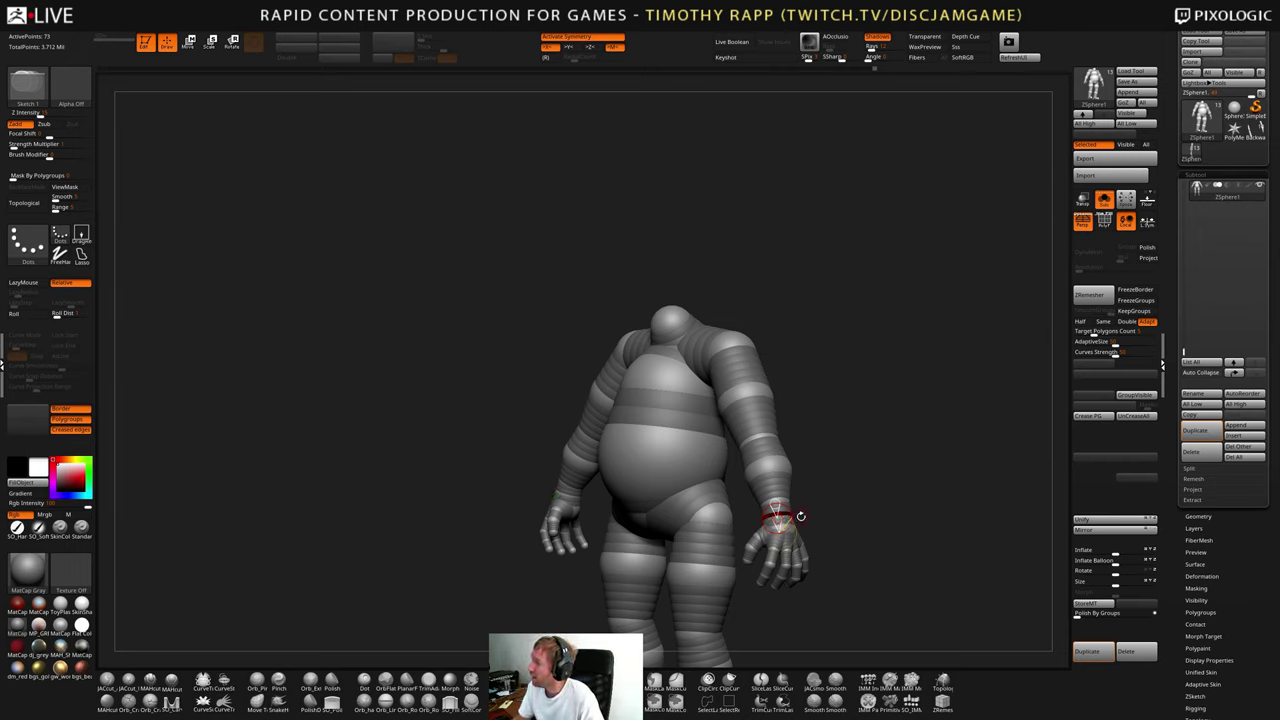
pyautogui.moveTo(800, 516); pyautogui.dragTo(777, 513)
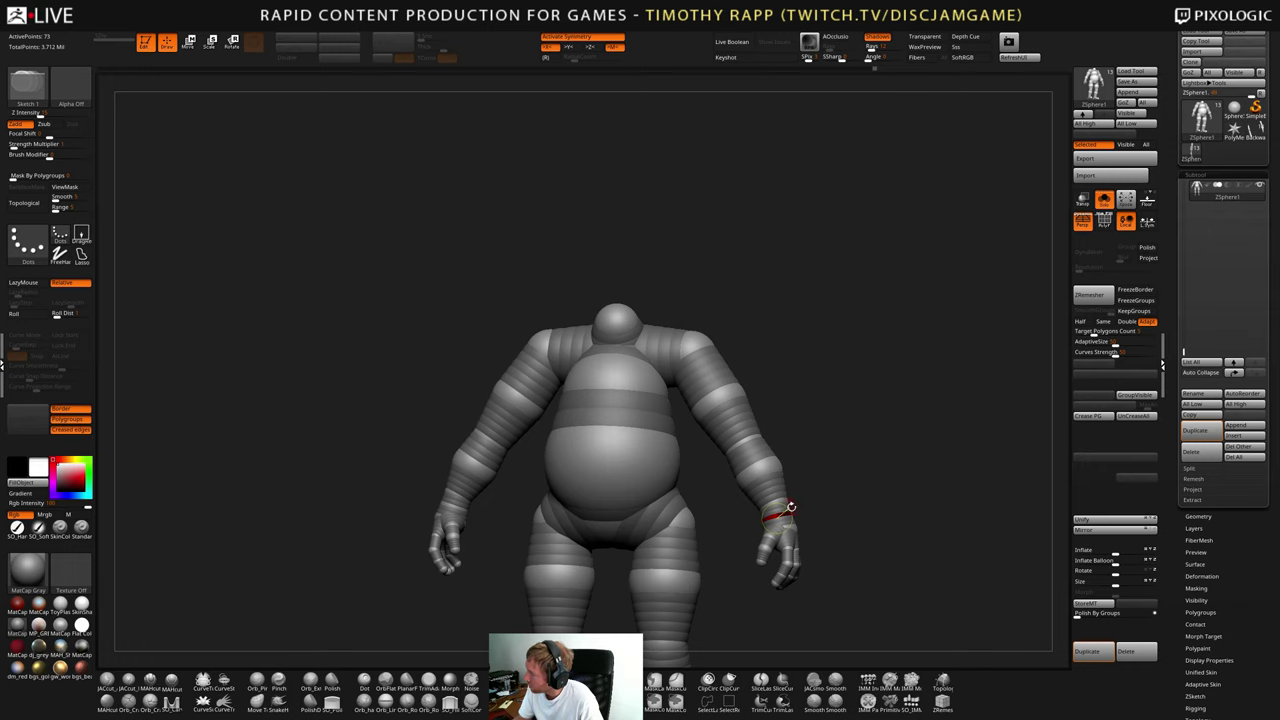
pyautogui.moveTo(791, 507); pyautogui.dragTo(808, 507)
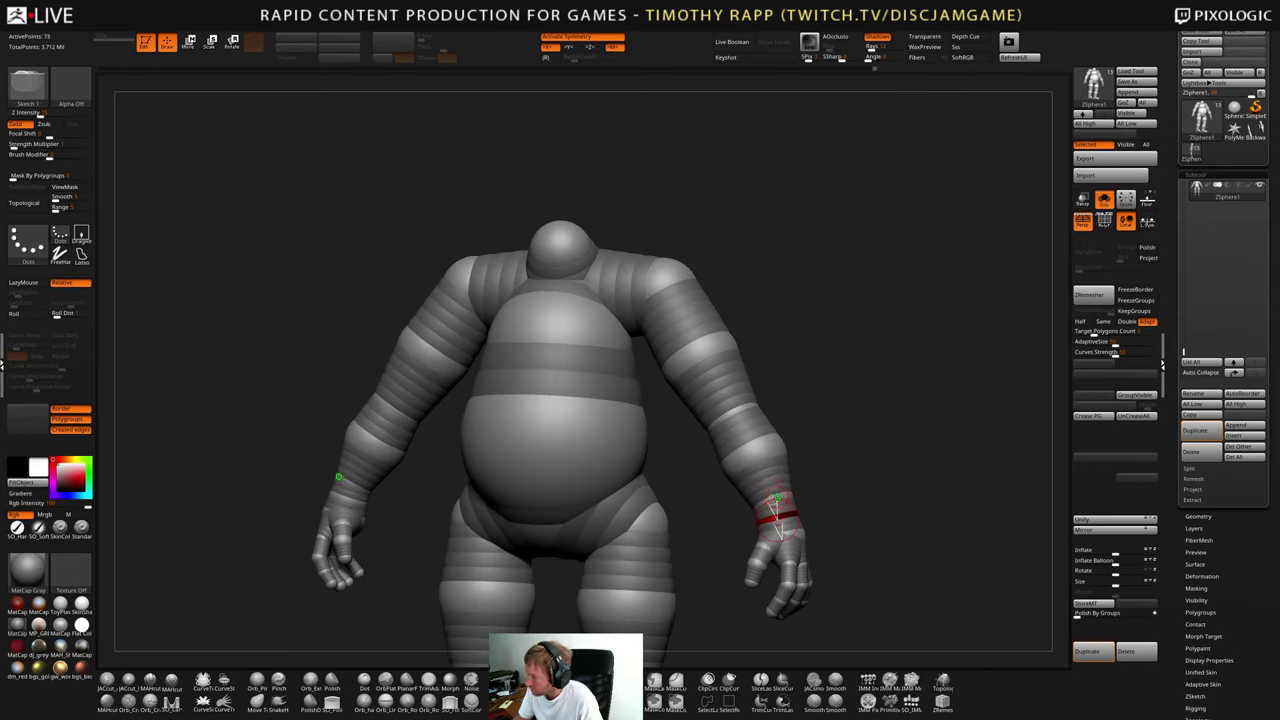
pyautogui.keyDown('alt'); pyautogui.click(778, 497); pyautogui.keyUp('alt')
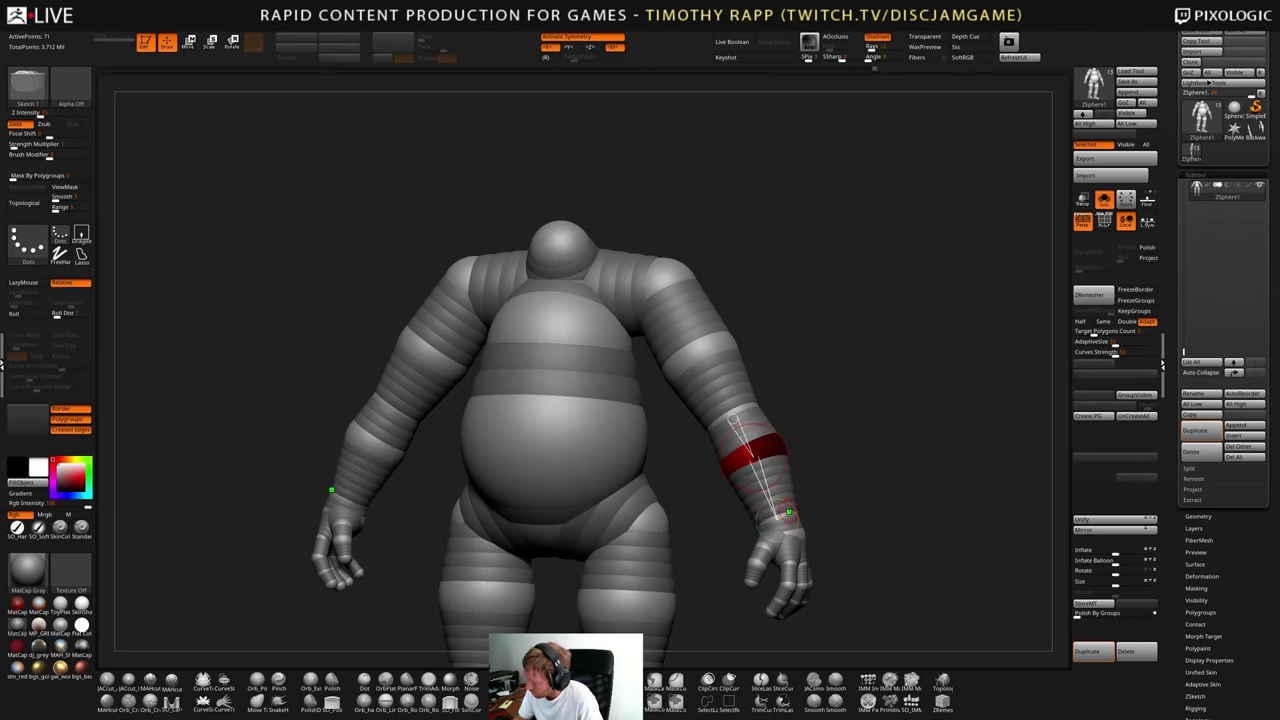
# - Try to reposition the wrist ZSpheres, and undo the move
pyautogui.press('w')
pyautogui.moveTo(779, 516); pyautogui.dragTo(776, 511)
pyautogui.hotkey('ctrl', 'z')
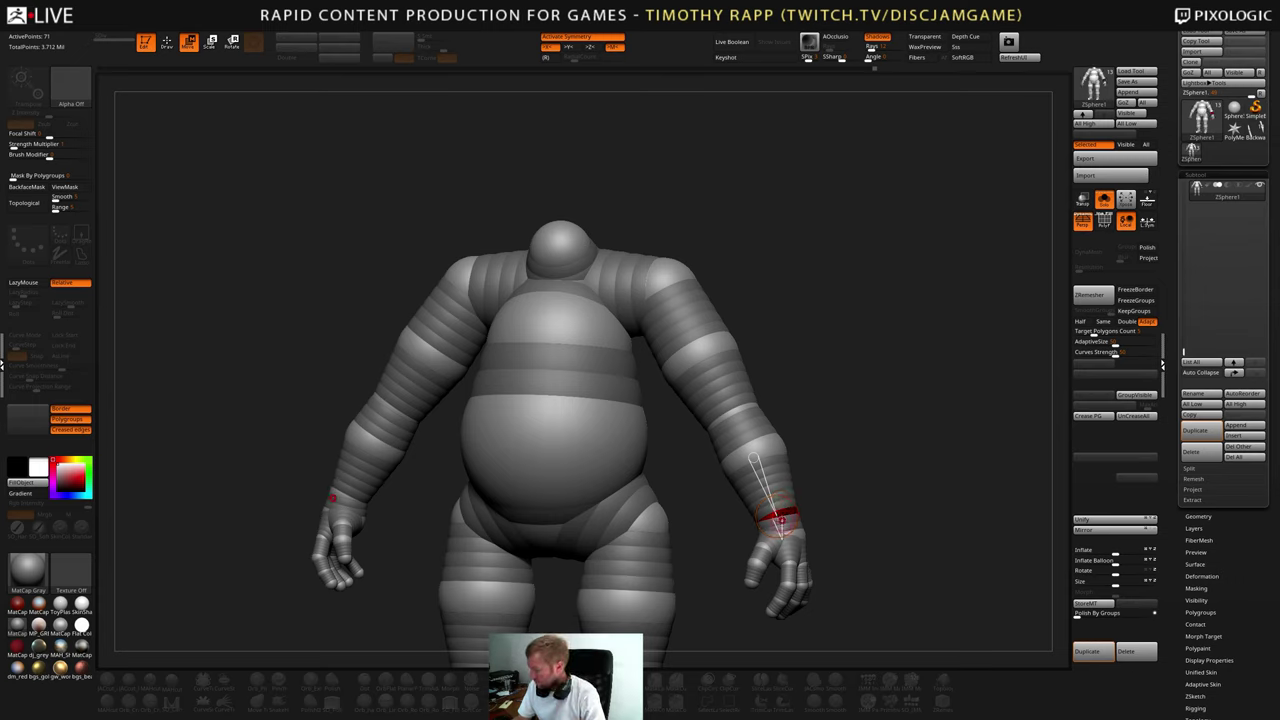
# - Examine the arms and overall body proportions from the side, back and front
pyautogui.moveTo(778, 506); pyautogui.dragTo(799, 486, button='right')
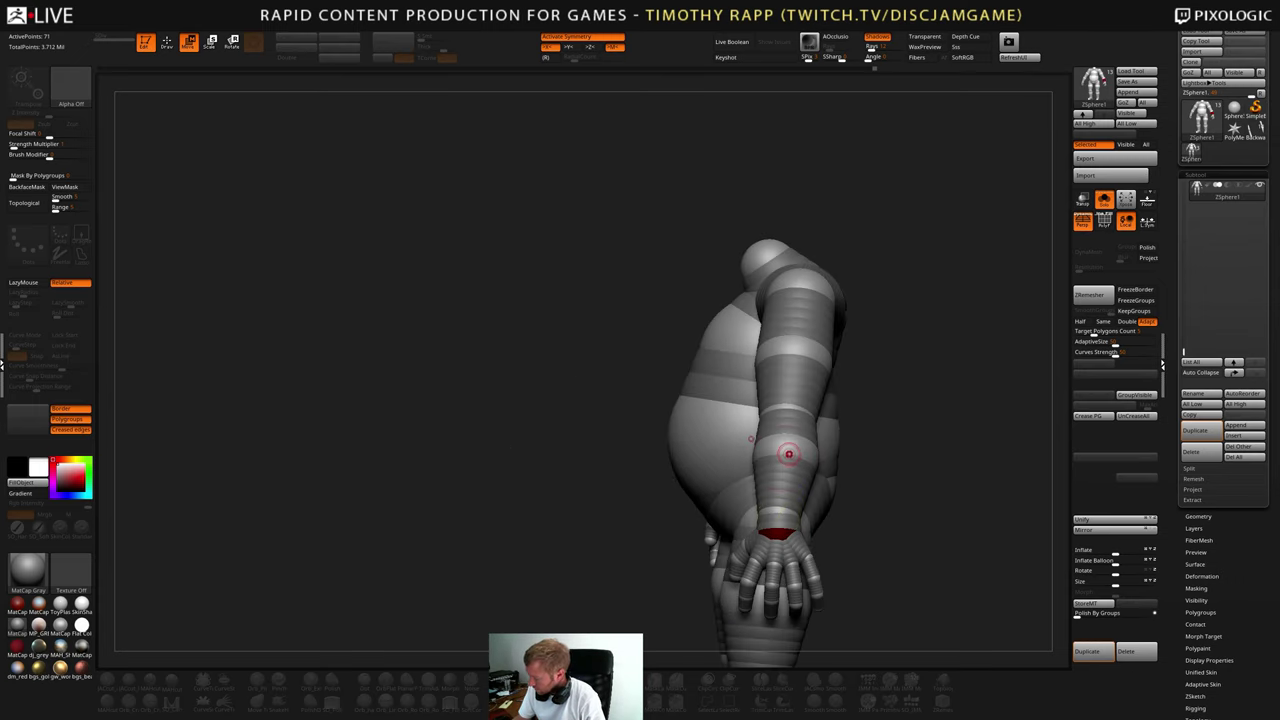
pyautogui.click(788, 454)
pyautogui.click(779, 512)
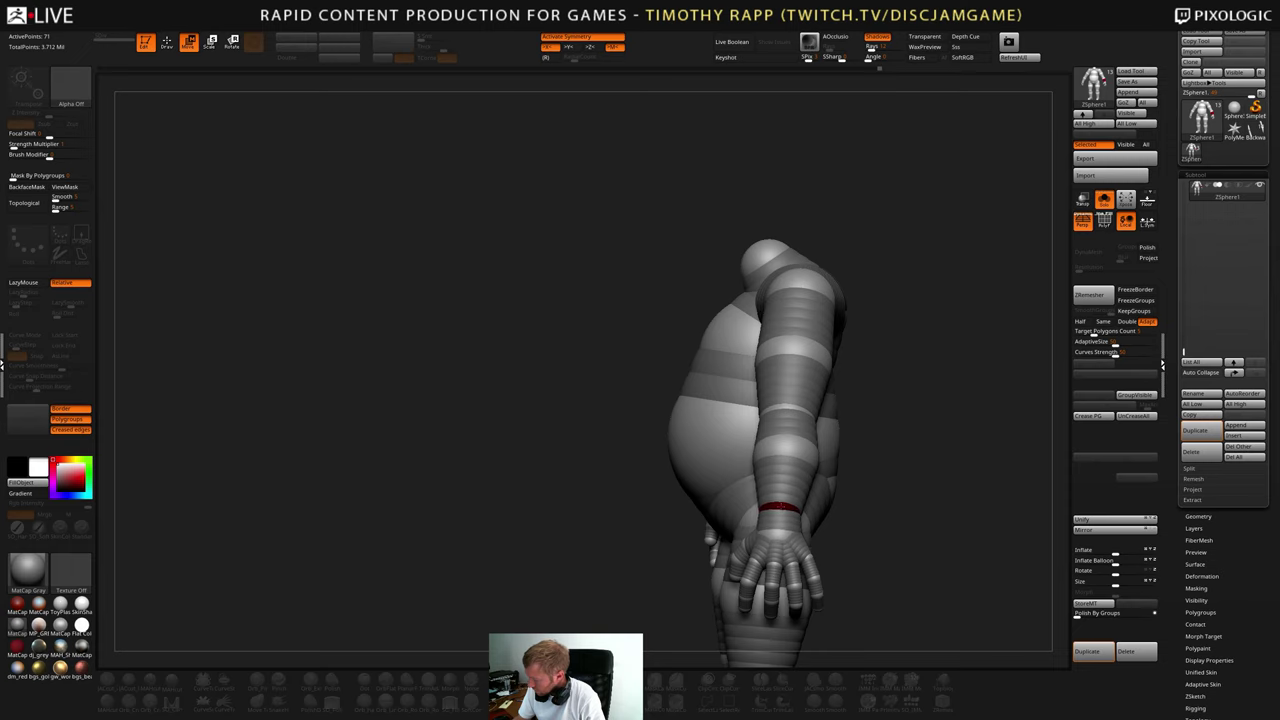
pyautogui.moveTo(784, 496); pyautogui.dragTo(950, 416)
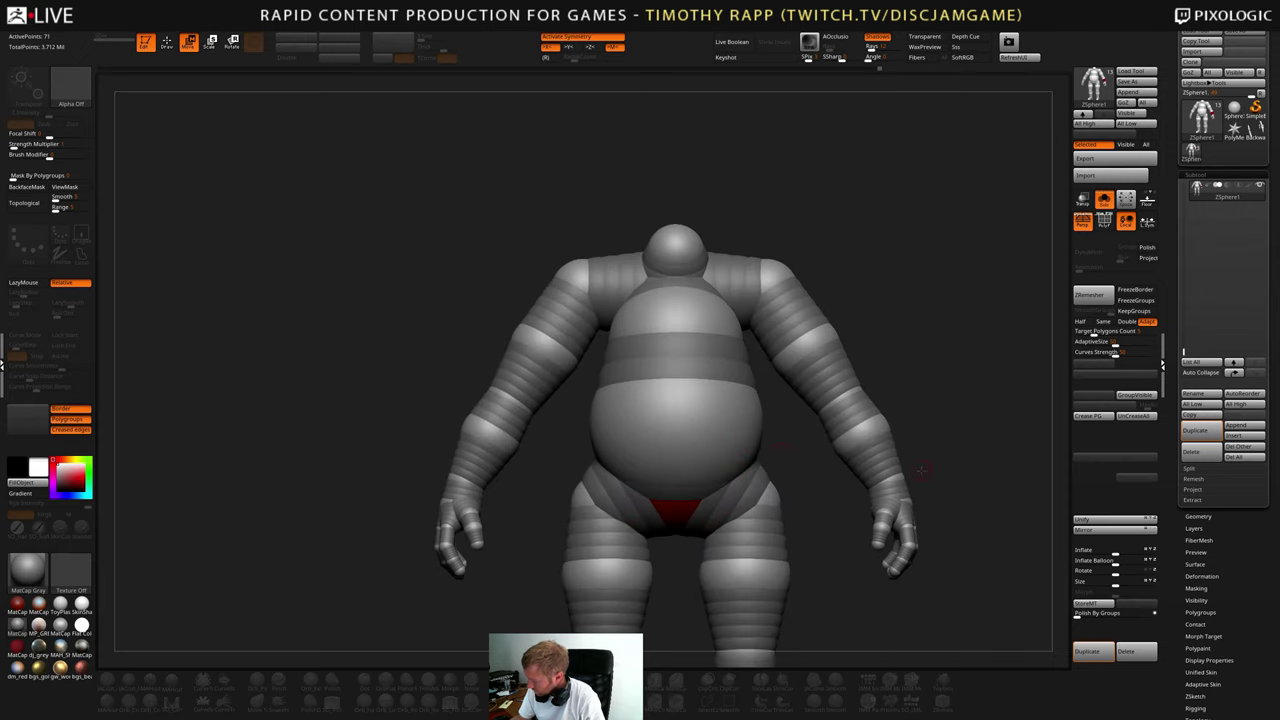
pyautogui.moveTo(890, 492); pyautogui.dragTo(789, 400)
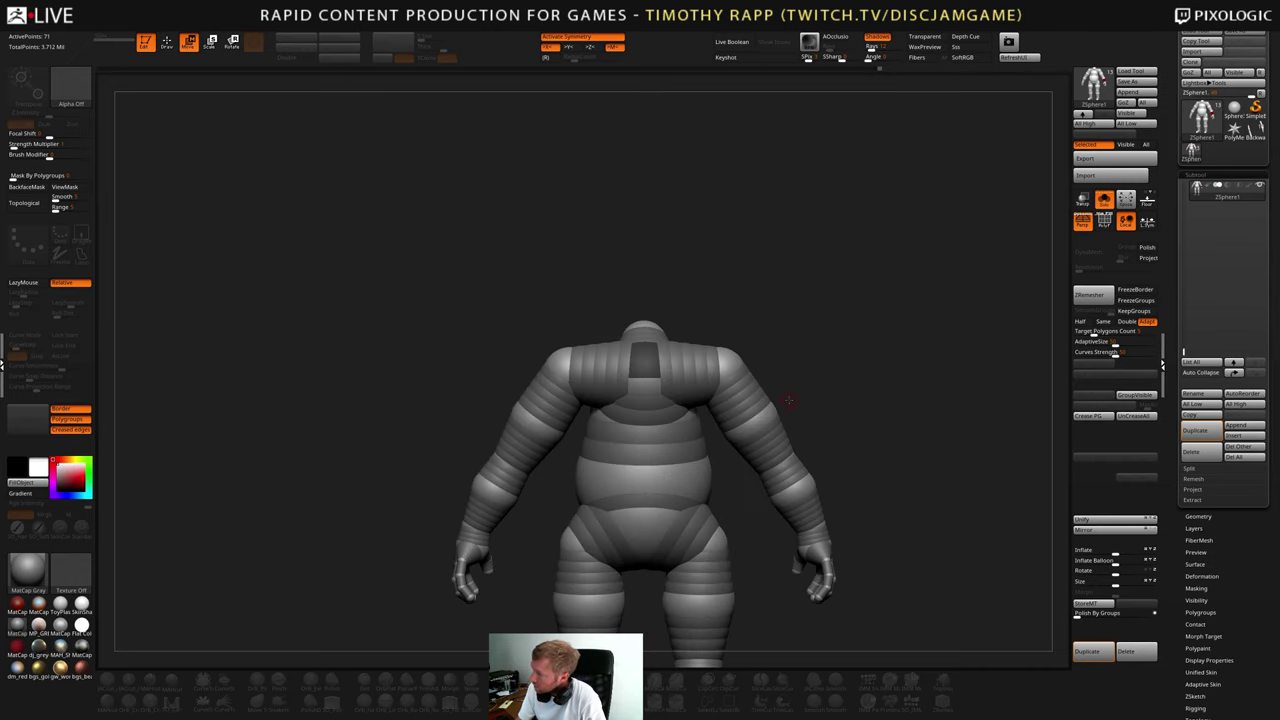
pyautogui.moveTo(578, 497); pyautogui.dragTo(643, 481)
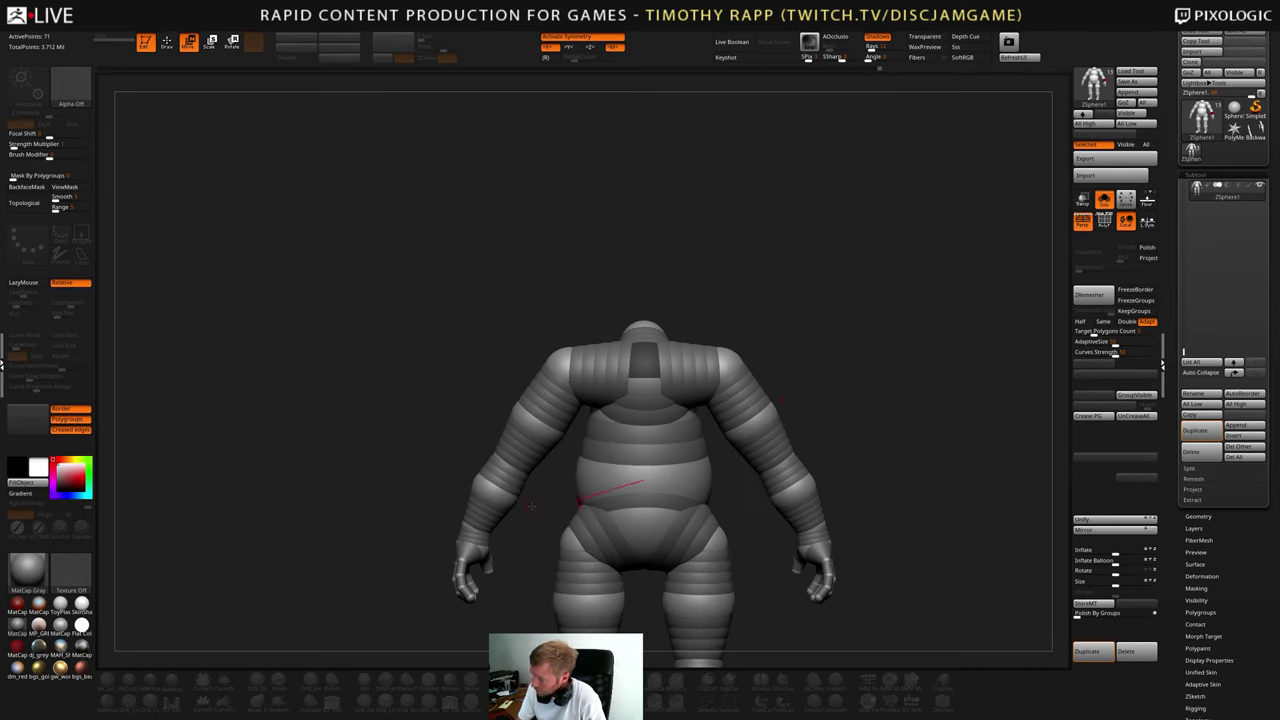
pyautogui.moveTo(532, 506); pyautogui.dragTo(568, 484)
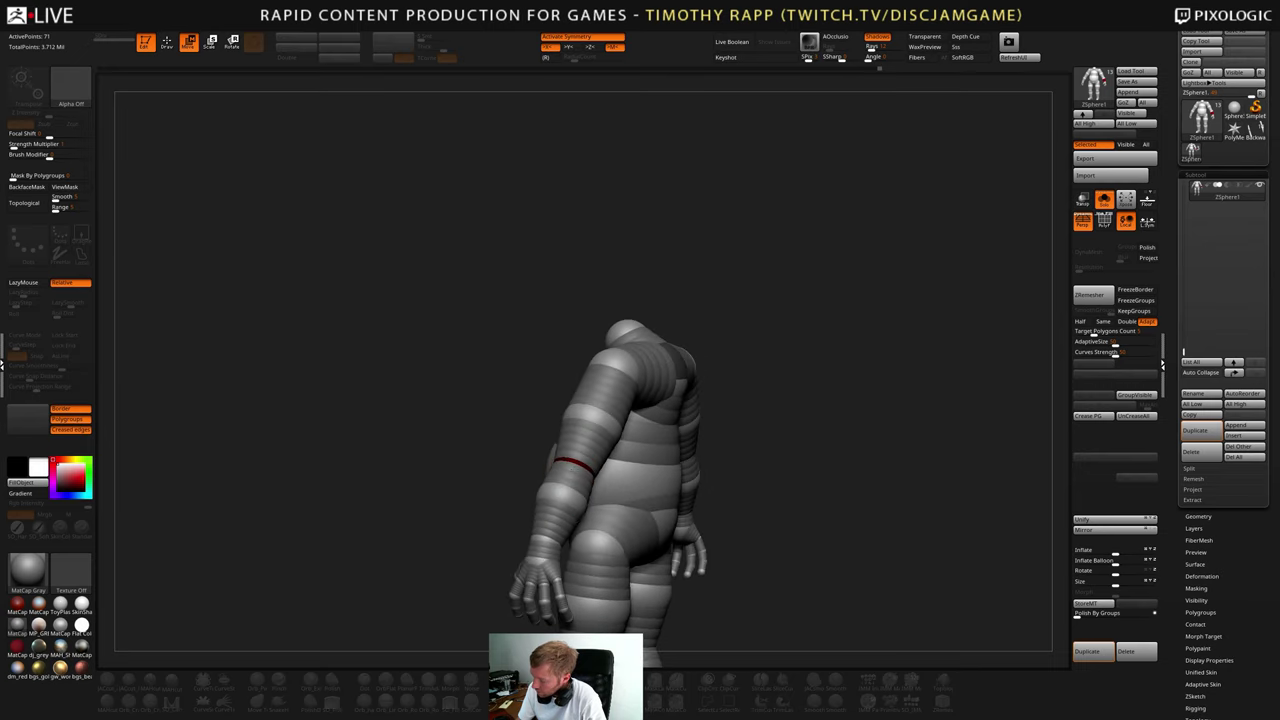
pyautogui.moveTo(696, 440); pyautogui.dragTo(711, 424)
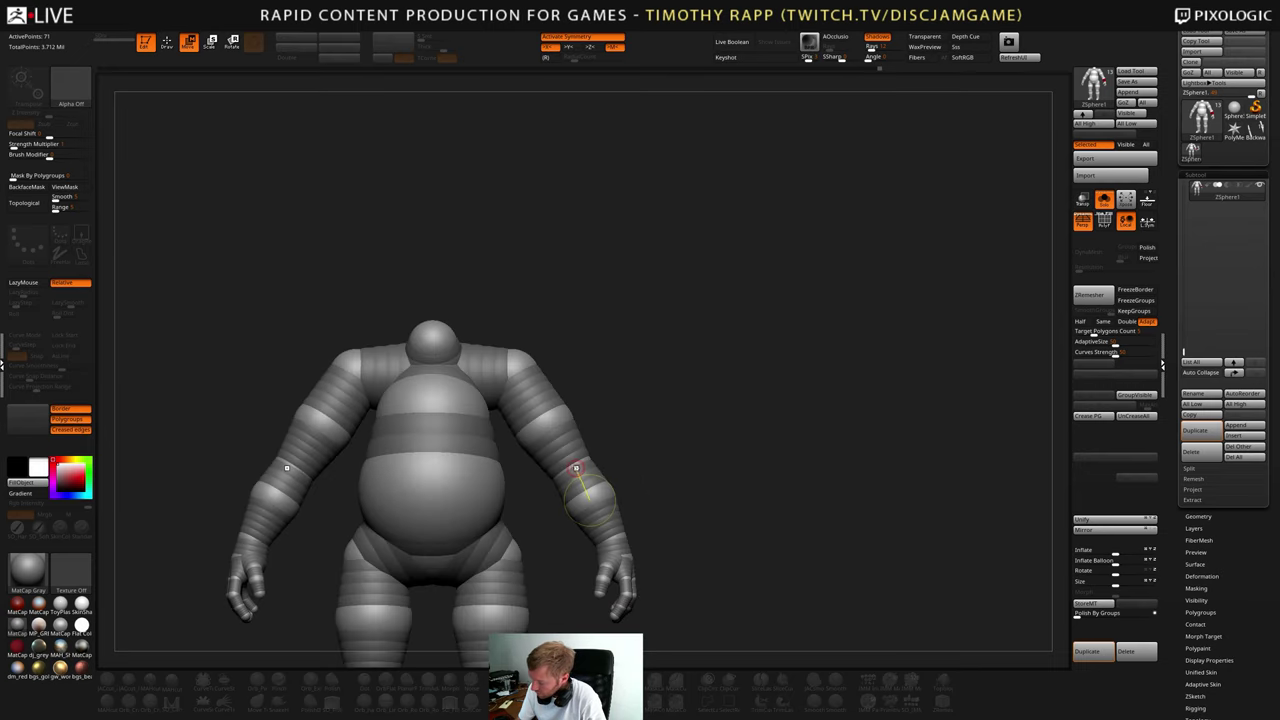
pyautogui.keyDown('ctrl'); pyautogui.moveTo(571, 467); pyautogui.dragTo(619, 458, button='right'); pyautogui.keyUp('ctrl')
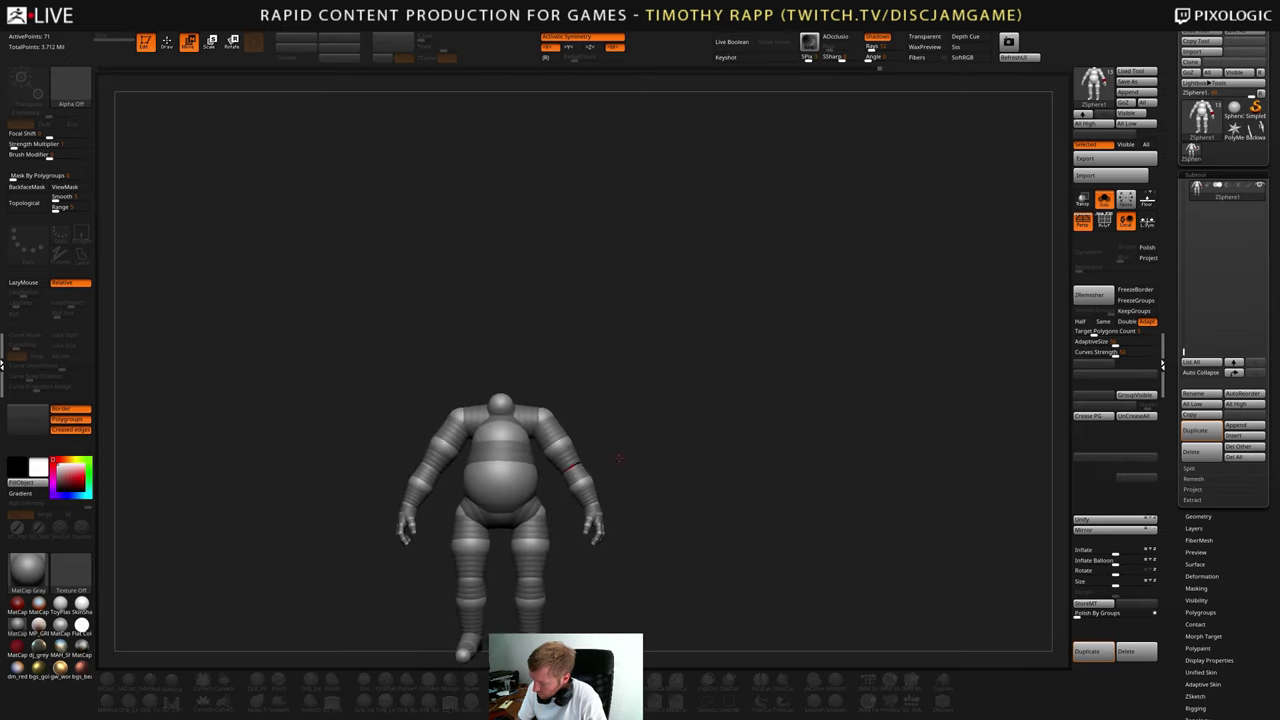
pyautogui.moveTo(619, 458); pyautogui.dragTo(795, 392)
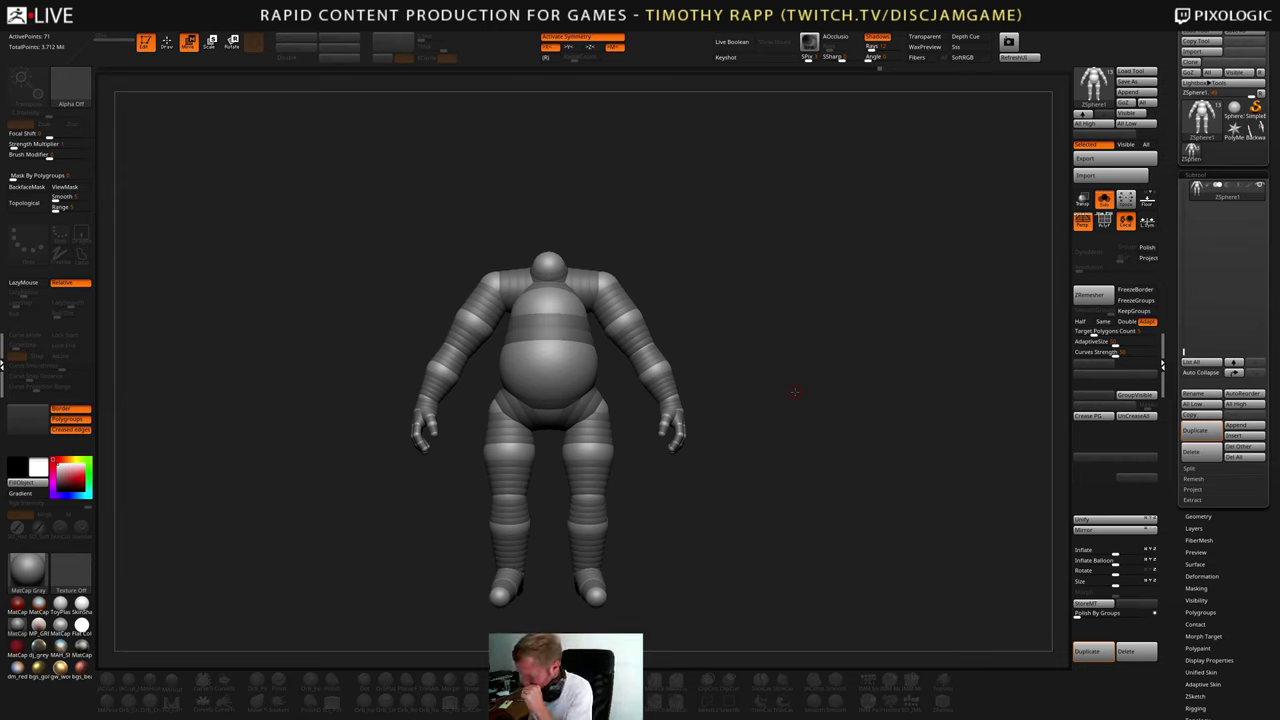
# - Turn off Solo mode and review the body together with the helmeted head and the stacked-heads proportion guide
pyautogui.click(1105, 199)
pyautogui.moveTo(806, 510)
pyautogui.mouseDown()
pyautogui.moveTo(844, 520)
pyautogui.moveTo(808, 518)
pyautogui.mouseUp()
pyautogui.keyDown('alt'); pyautogui.moveTo(808, 545); pyautogui.dragTo(865, 530); pyautogui.keyUp('alt')
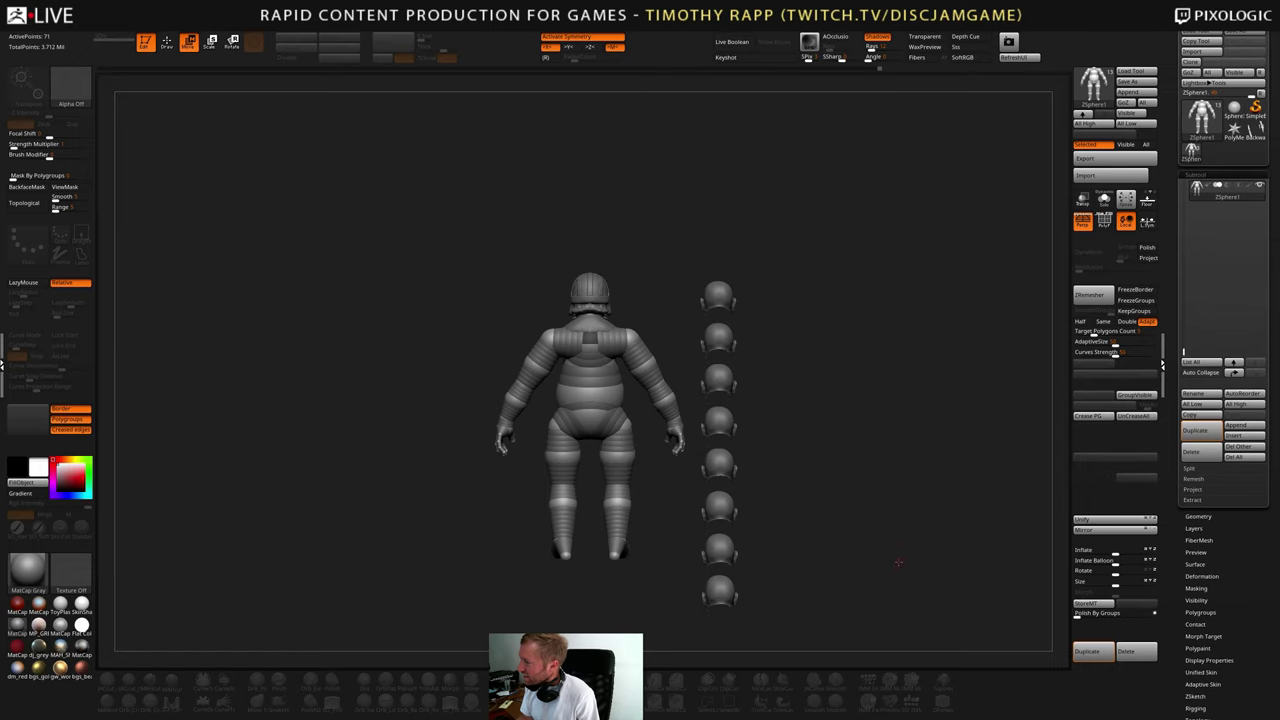
pyautogui.moveTo(898, 563)
pyautogui.keyDown('alt'); pyautogui.mouseDown()
pyautogui.moveTo(866, 562)
pyautogui.moveTo(906, 552)
pyautogui.mouseUp(); pyautogui.keyUp('alt')
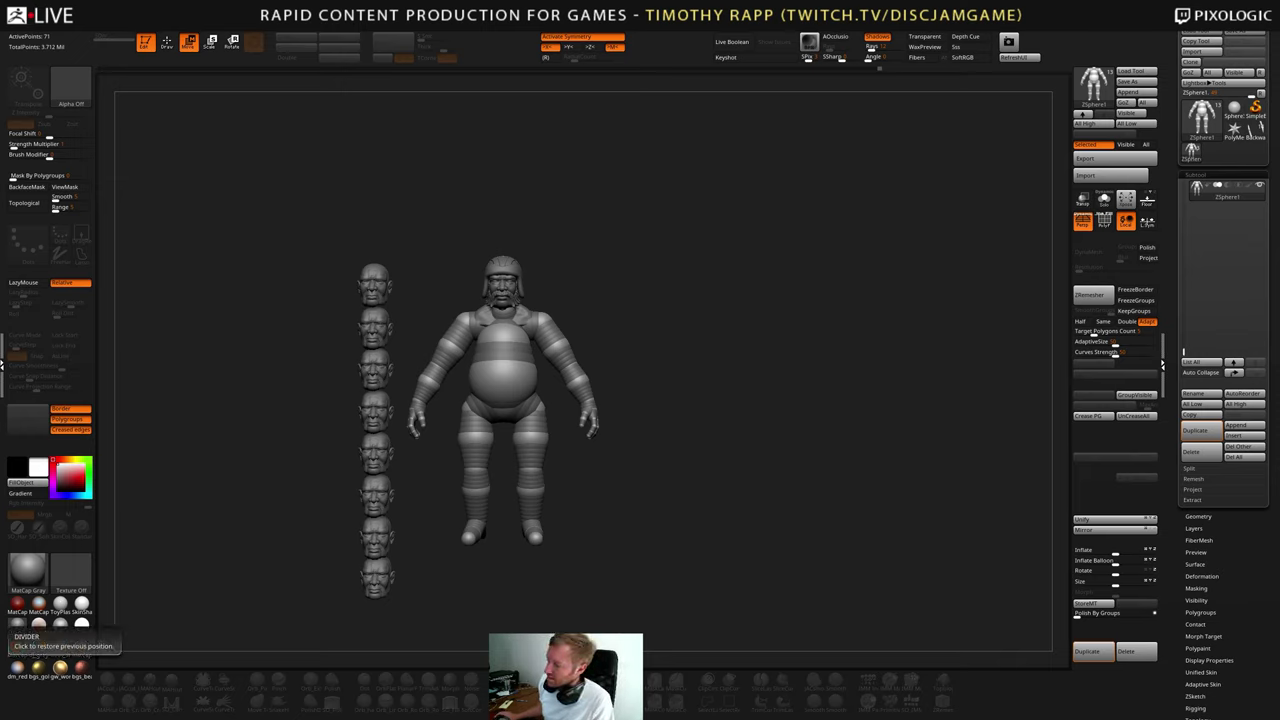
# - Review the body's overall proportions against the helmeted head and stacked-heads guide from the front and three-quarter views
pyautogui.keyDown('alt'); pyautogui.moveTo(701, 555); pyautogui.dragTo(738, 578); pyautogui.keyUp('alt')
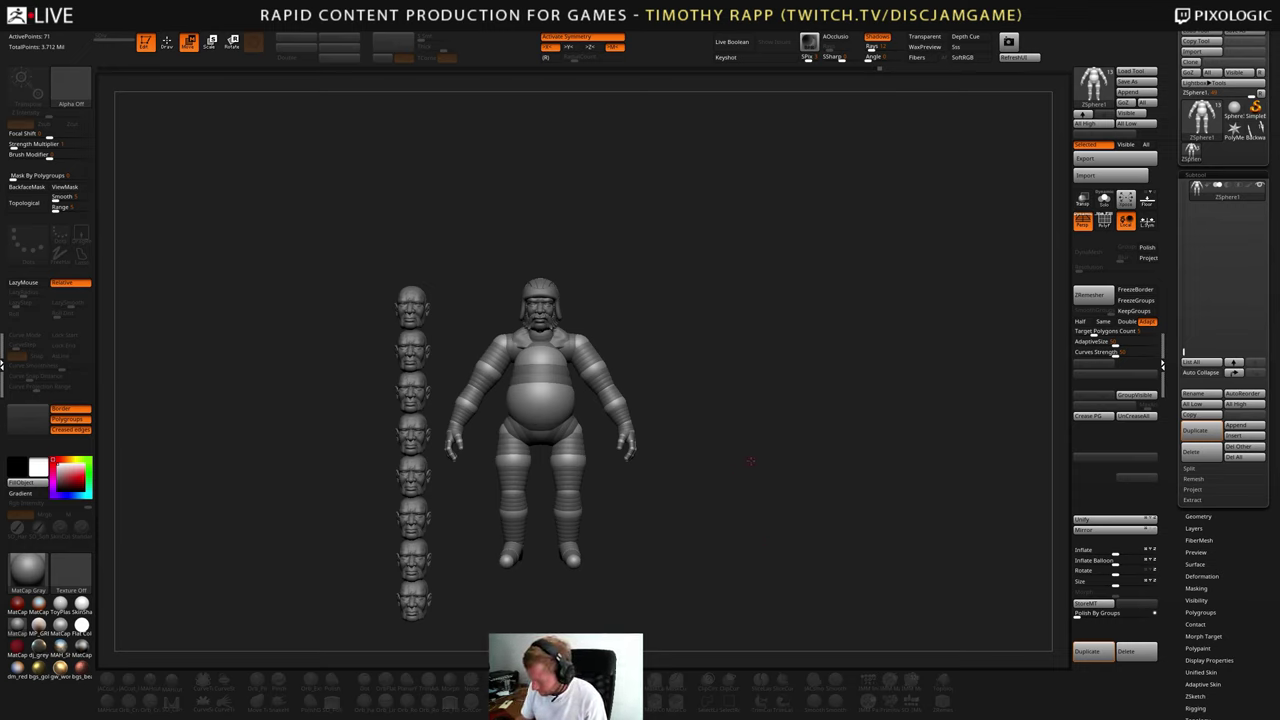
pyautogui.moveTo(751, 461); pyautogui.dragTo(838, 424)
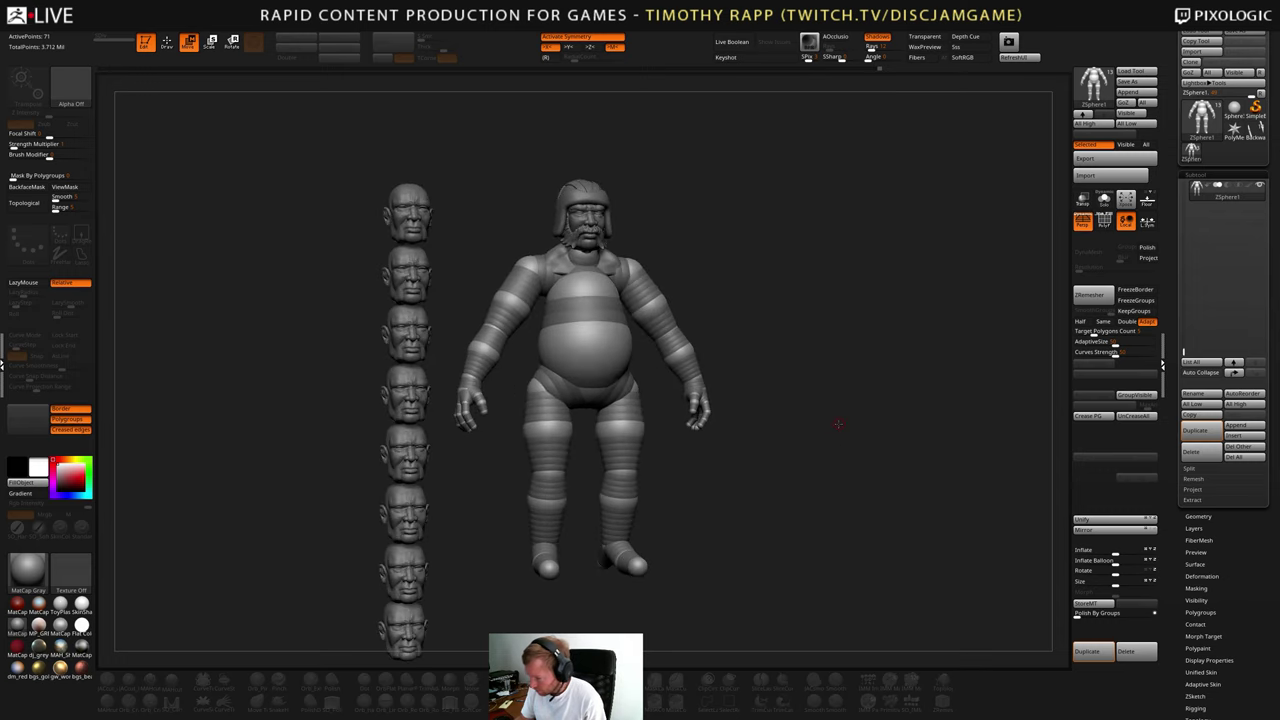
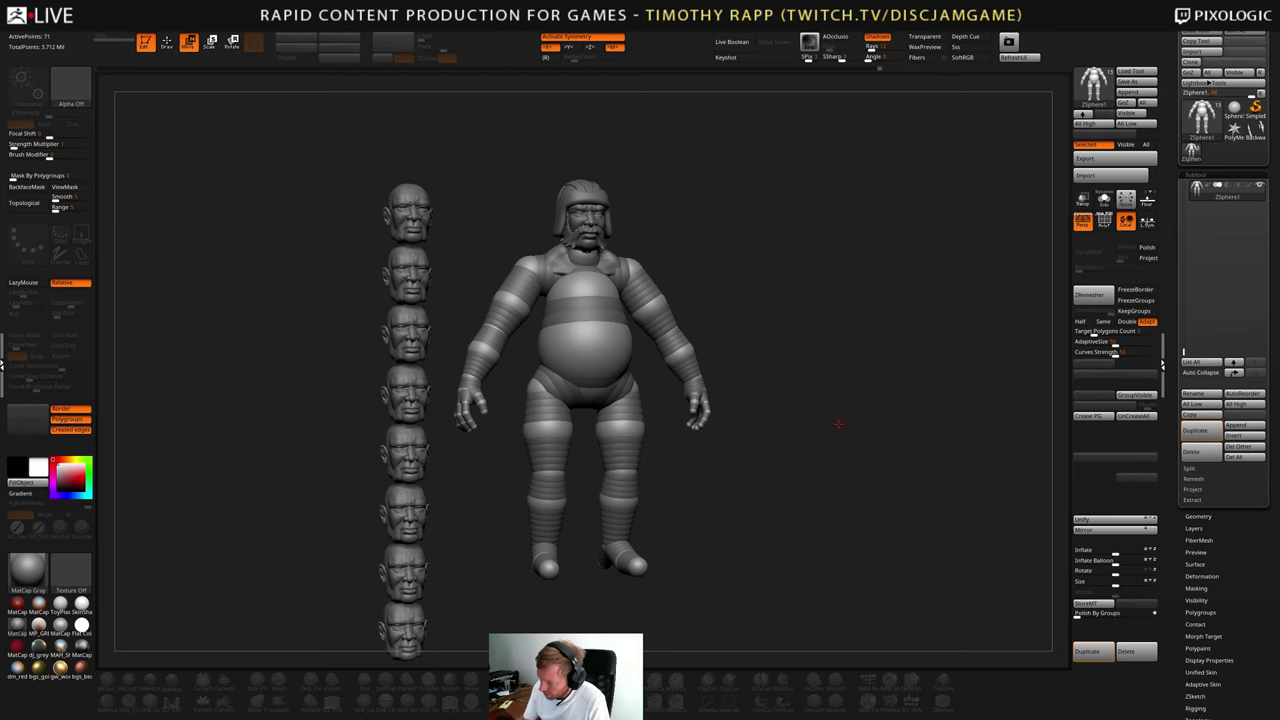
pyautogui.moveTo(838, 424); pyautogui.dragTo(736, 469)
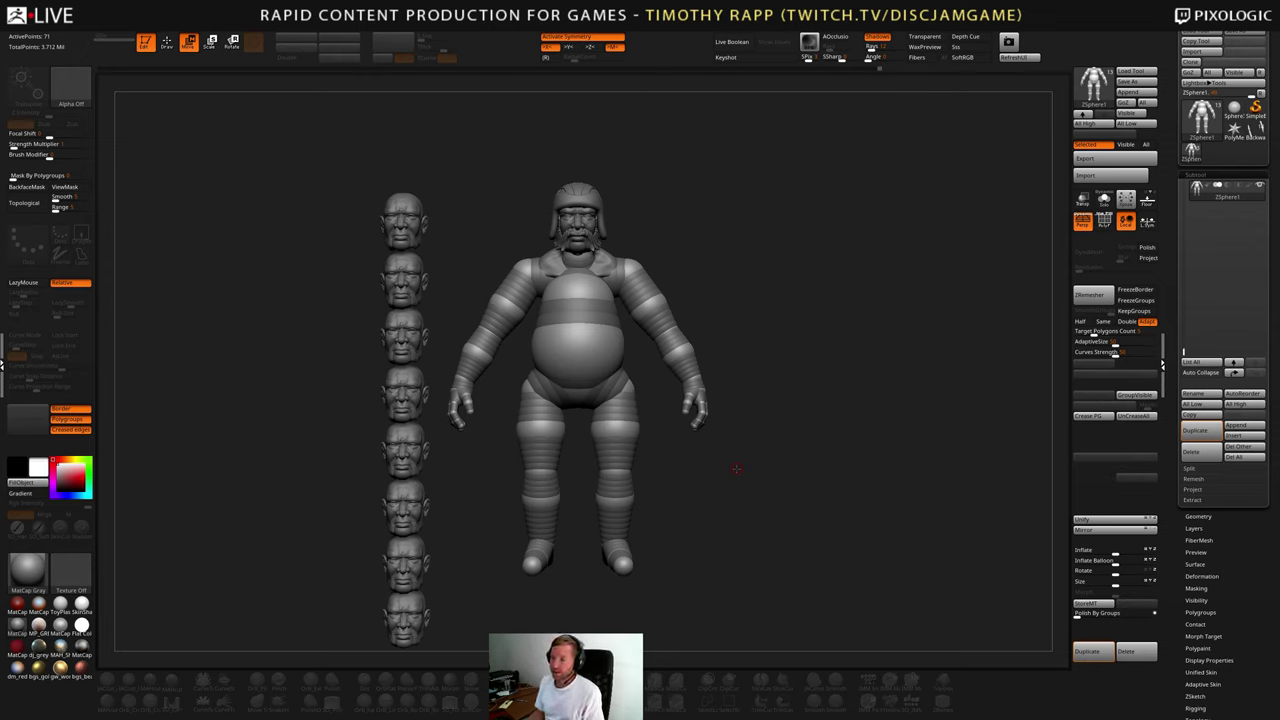
pyautogui.moveTo(736, 468); pyautogui.dragTo(886, 531)
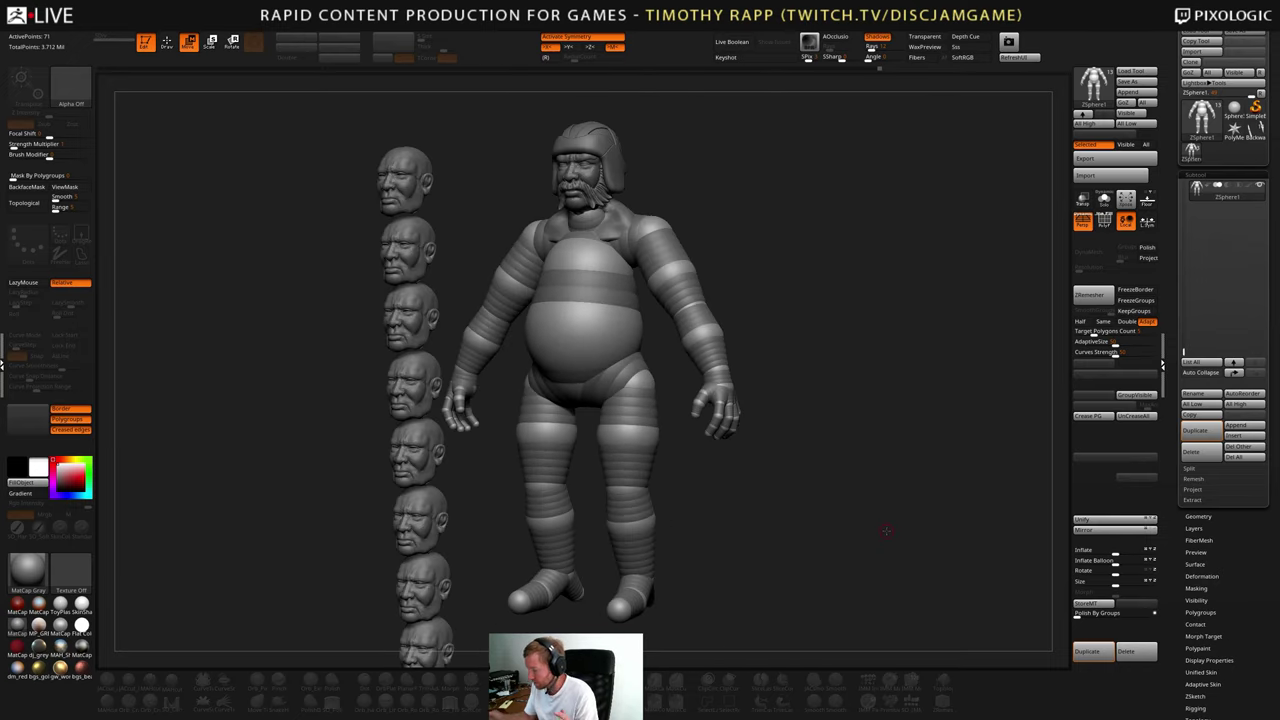
pyautogui.moveTo(886, 531); pyautogui.dragTo(832, 551)
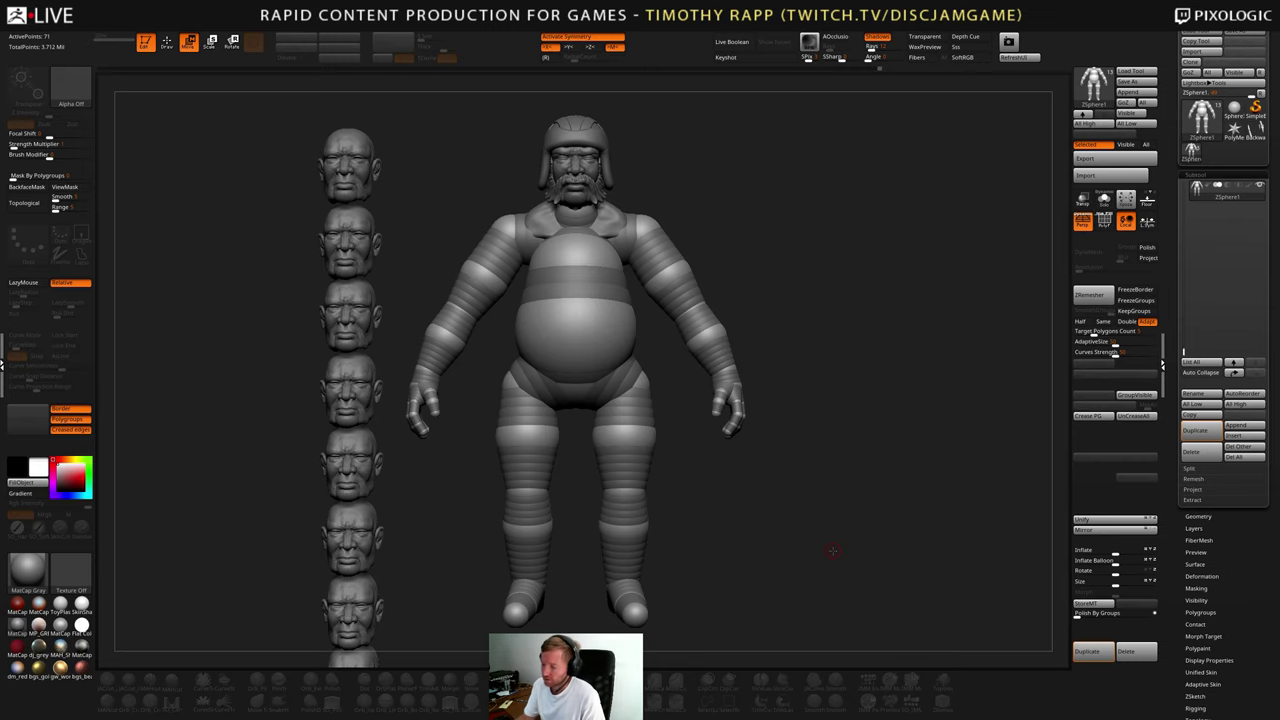
pyautogui.moveTo(822, 522); pyautogui.dragTo(814, 534)
pyautogui.moveTo(820, 484)
pyautogui.keyDown('alt'); pyautogui.mouseDown()
pyautogui.moveTo(803, 529)
pyautogui.moveTo(818, 523)
pyautogui.moveTo(816, 501)
pyautogui.mouseUp(); pyautogui.keyUp('alt')
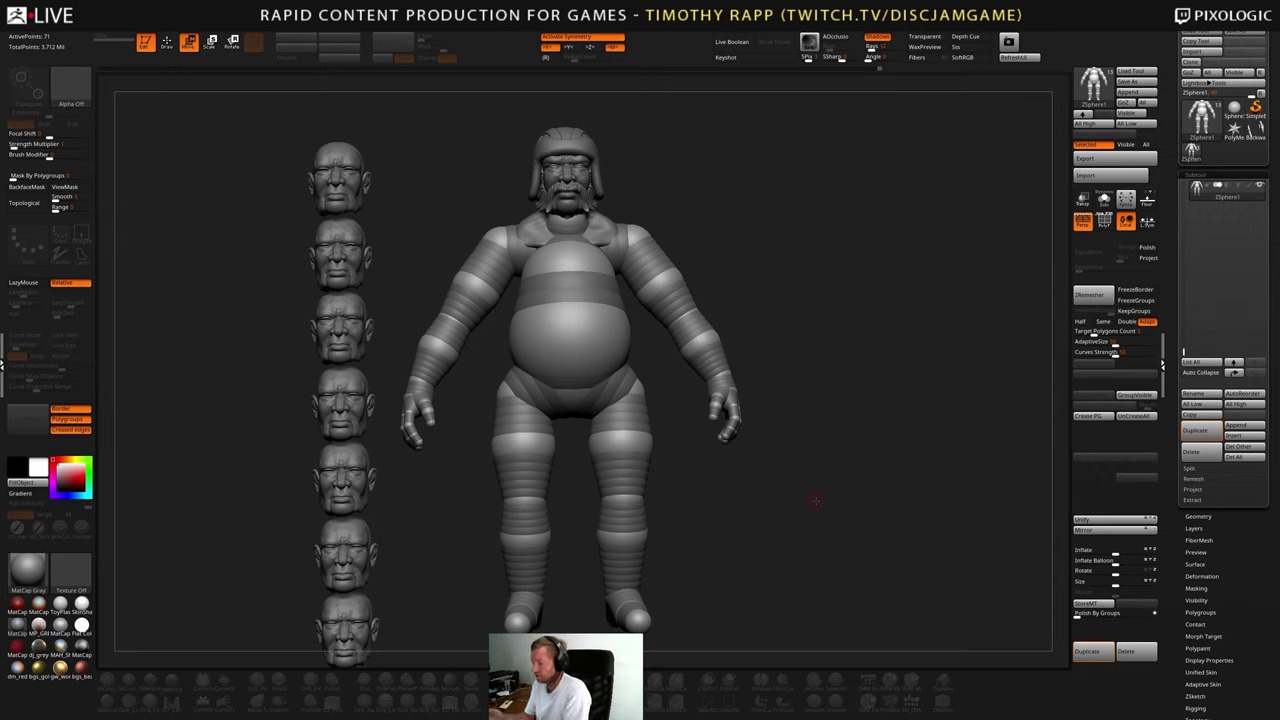
pyautogui.moveTo(815, 500); pyautogui.dragTo(811, 532)
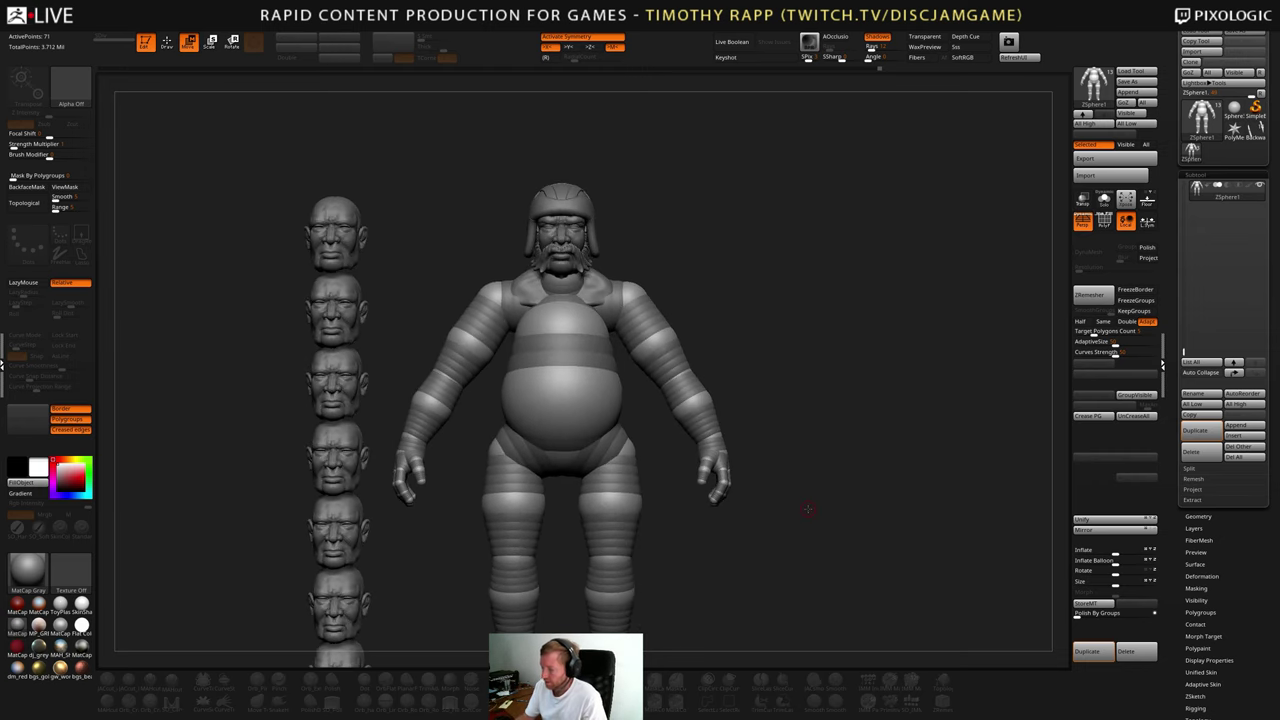
# - Adjust the upper-arm, elbow and forearm ZSpheres on both arms, slightly rescaling the elbow area
pyautogui.click(692, 404)
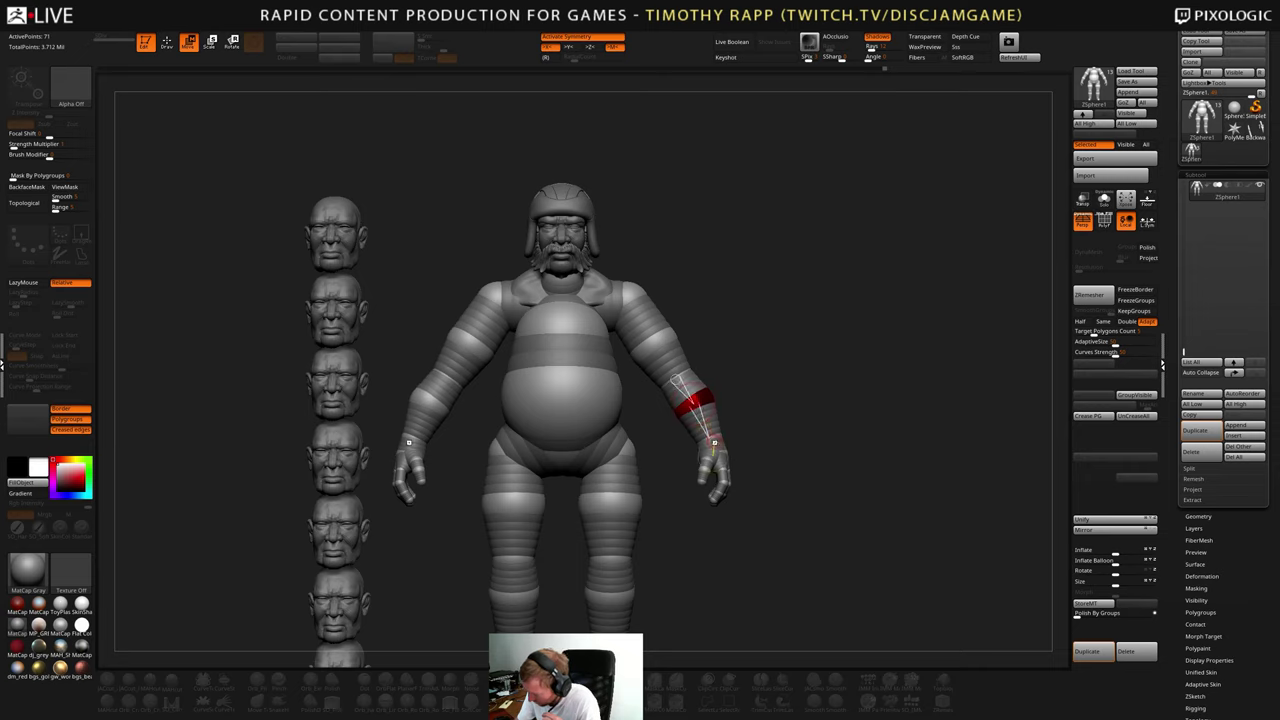
pyautogui.click(678, 378)
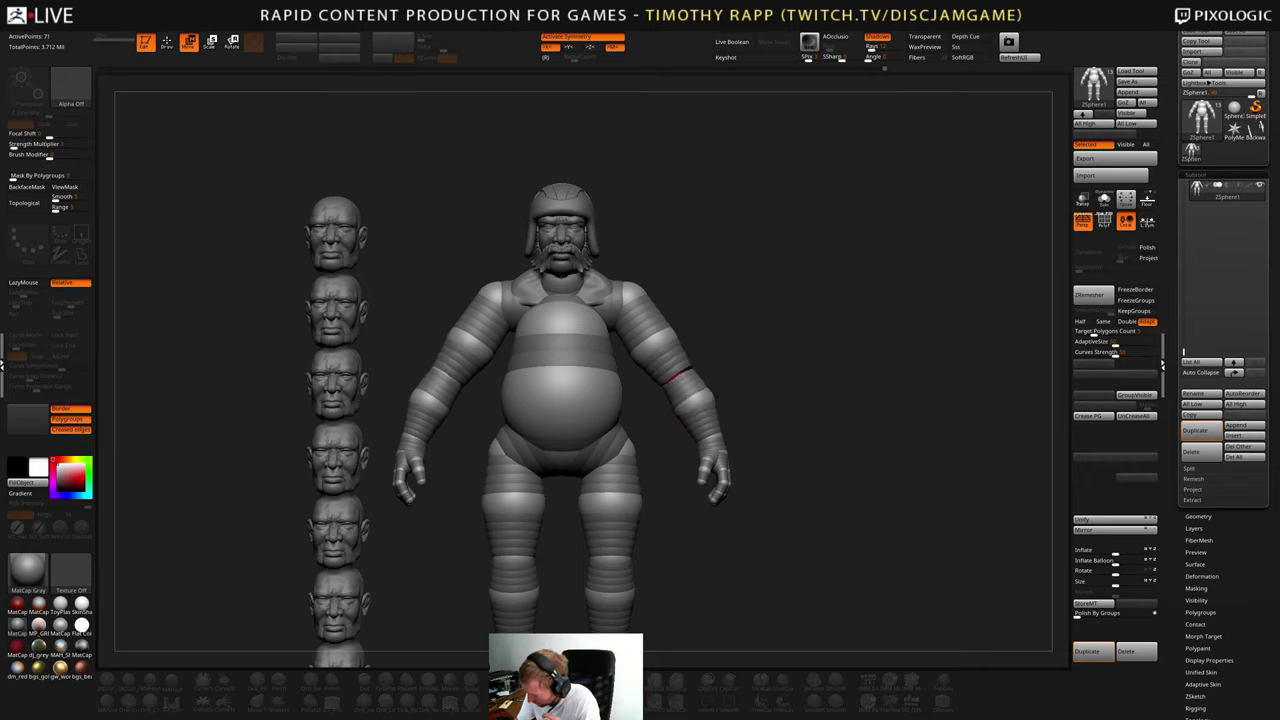
pyautogui.moveTo(671, 371)
pyautogui.mouseDown(button='right')
pyautogui.moveTo(759, 446)
pyautogui.moveTo(803, 397)
pyautogui.mouseUp(button='right')
pyautogui.click(639, 412)
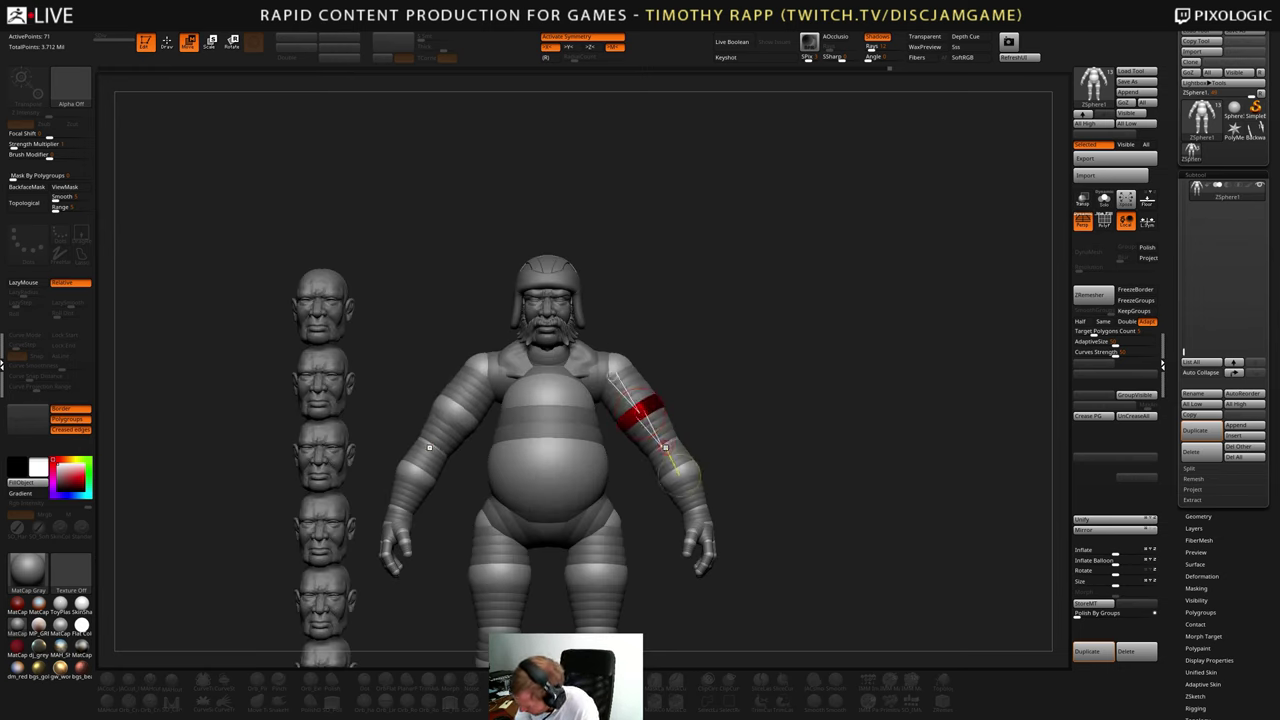
pyautogui.click(665, 446)
pyautogui.press('e')
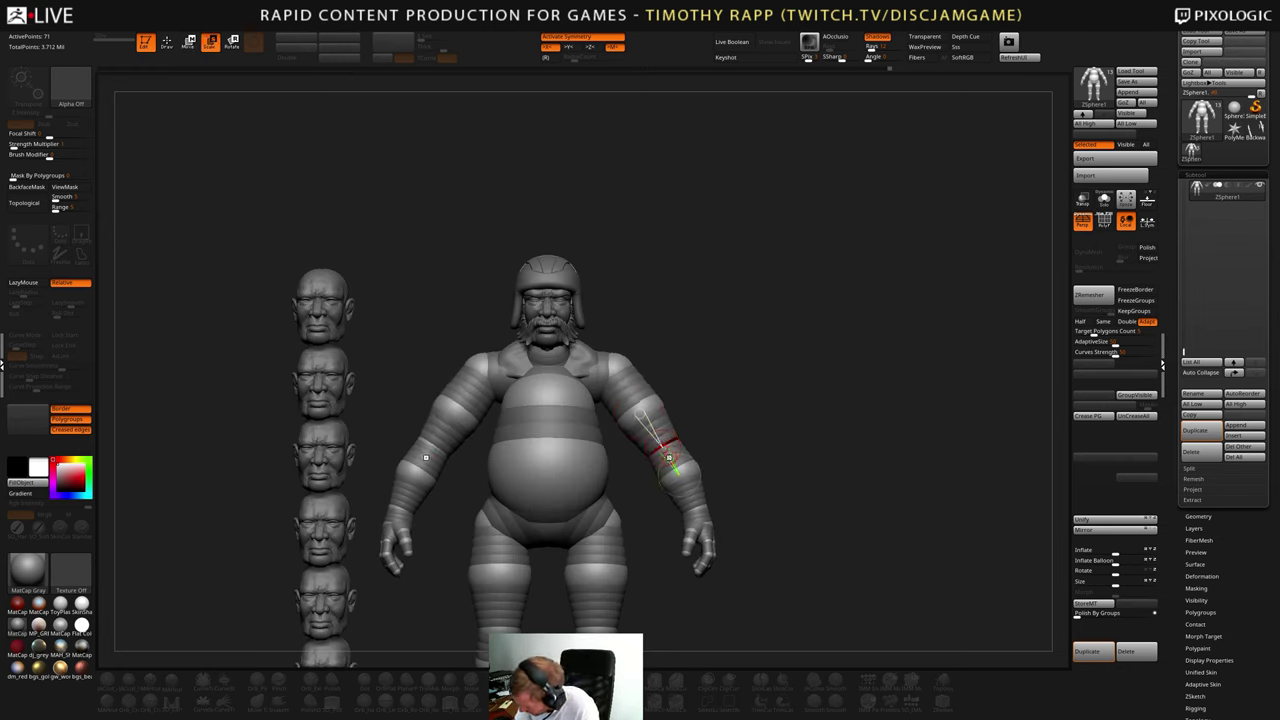
pyautogui.moveTo(677, 472); pyautogui.dragTo(675, 464)
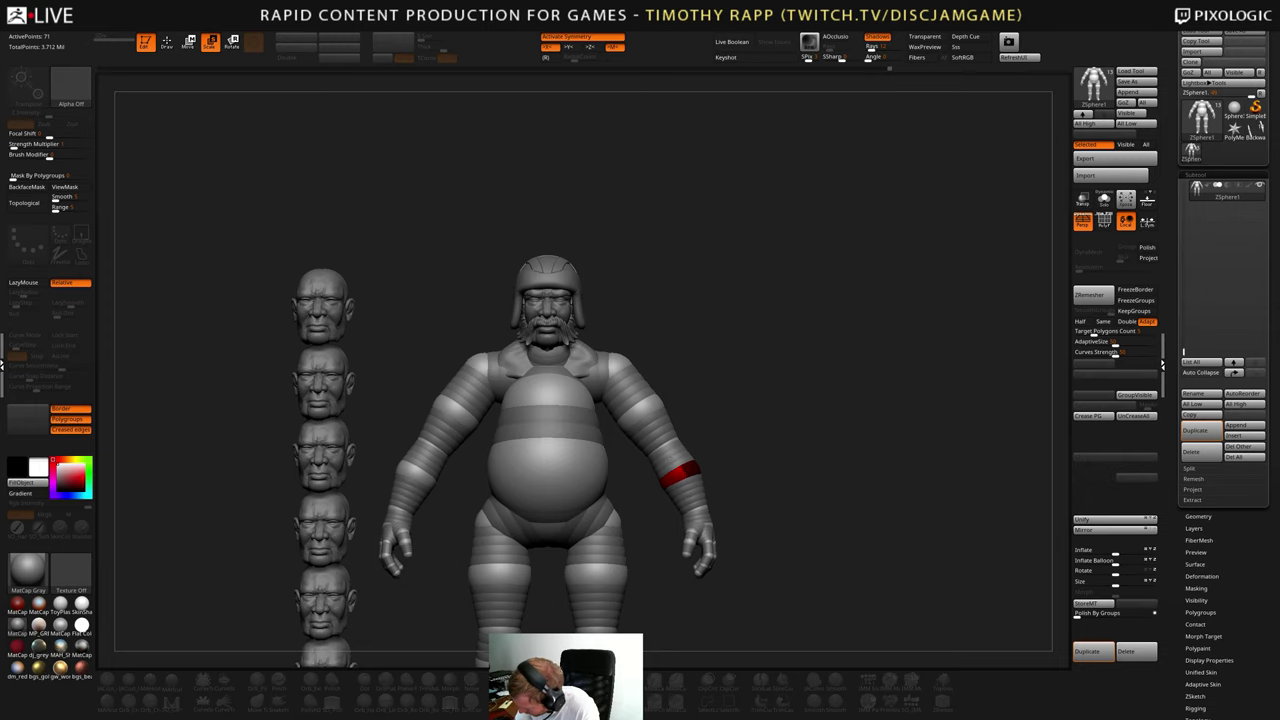
pyautogui.click(661, 447)
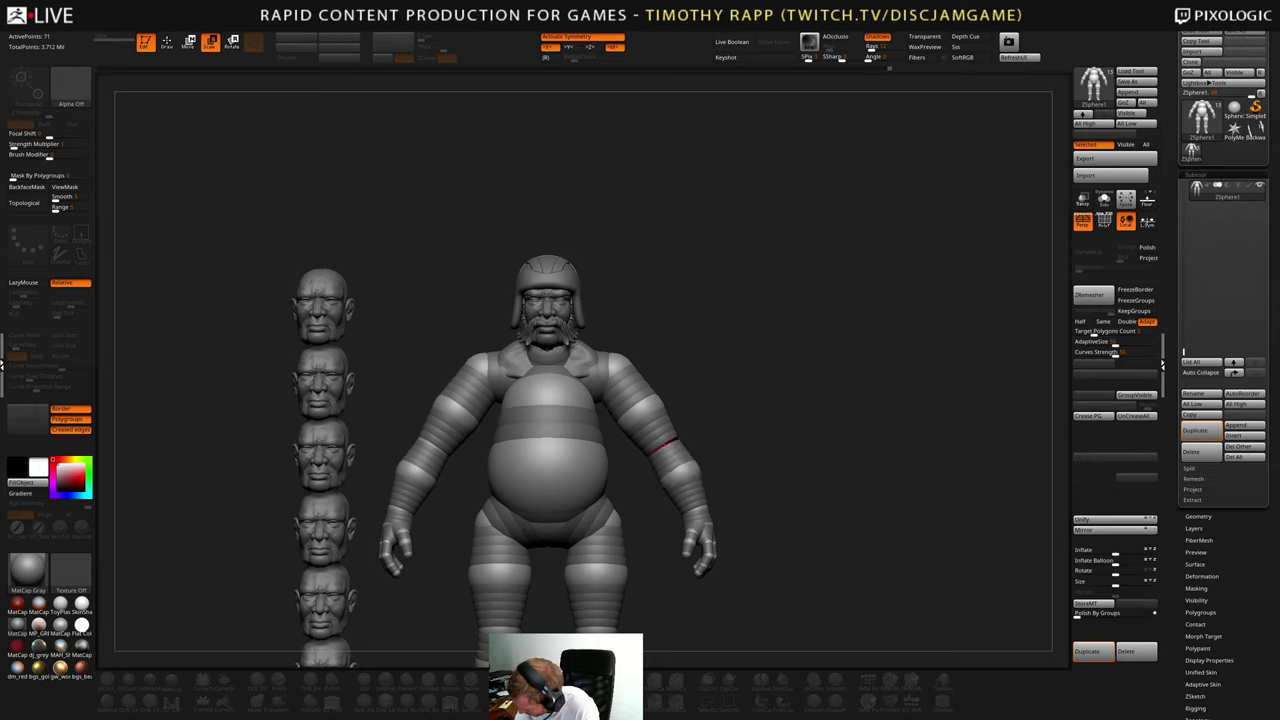
# - Fine-tune the position and size of the ZSpheres along the upper arms, shoulders and upper chest
pyautogui.moveTo(643, 414); pyautogui.dragTo(607, 367)
pyautogui.click(616, 371)
pyautogui.press('w')
pyautogui.press('e')
pyautogui.click(555, 369)
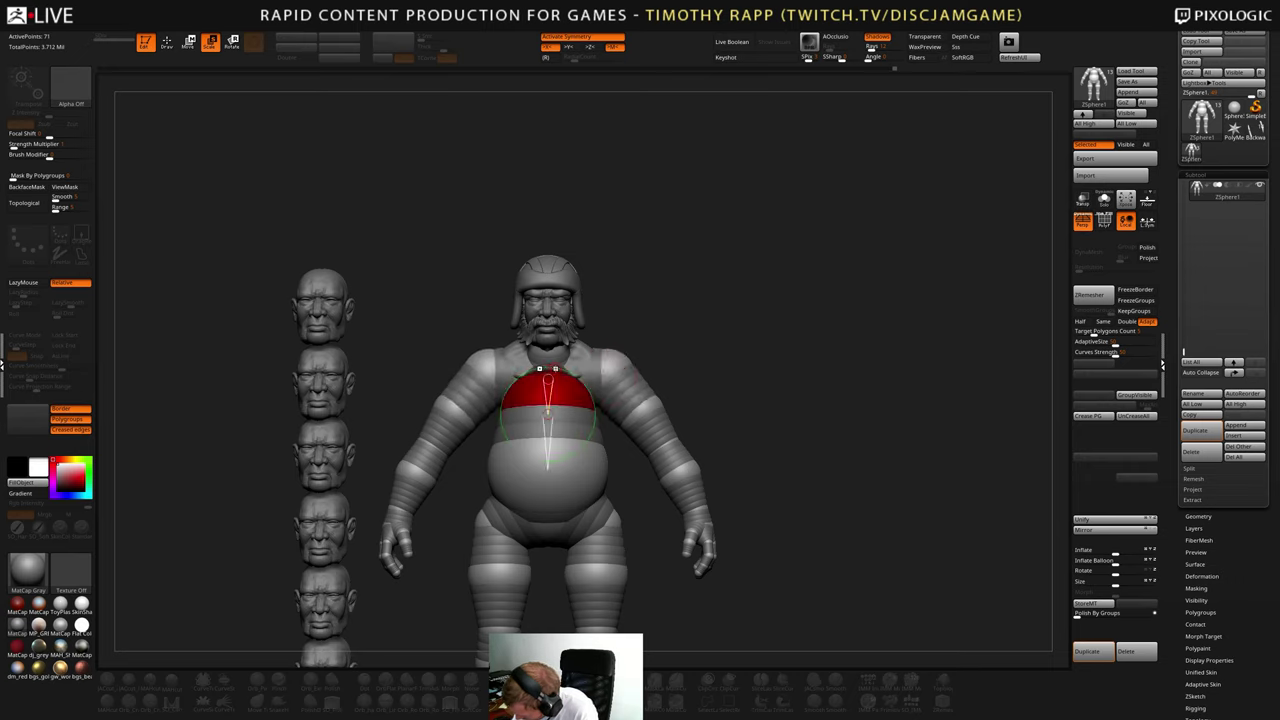
# - Move the neck-base ZSphere down and back into the shoulders in the side view
pyautogui.moveTo(730, 345); pyautogui.dragTo(640, 347)
pyautogui.click(541, 351)
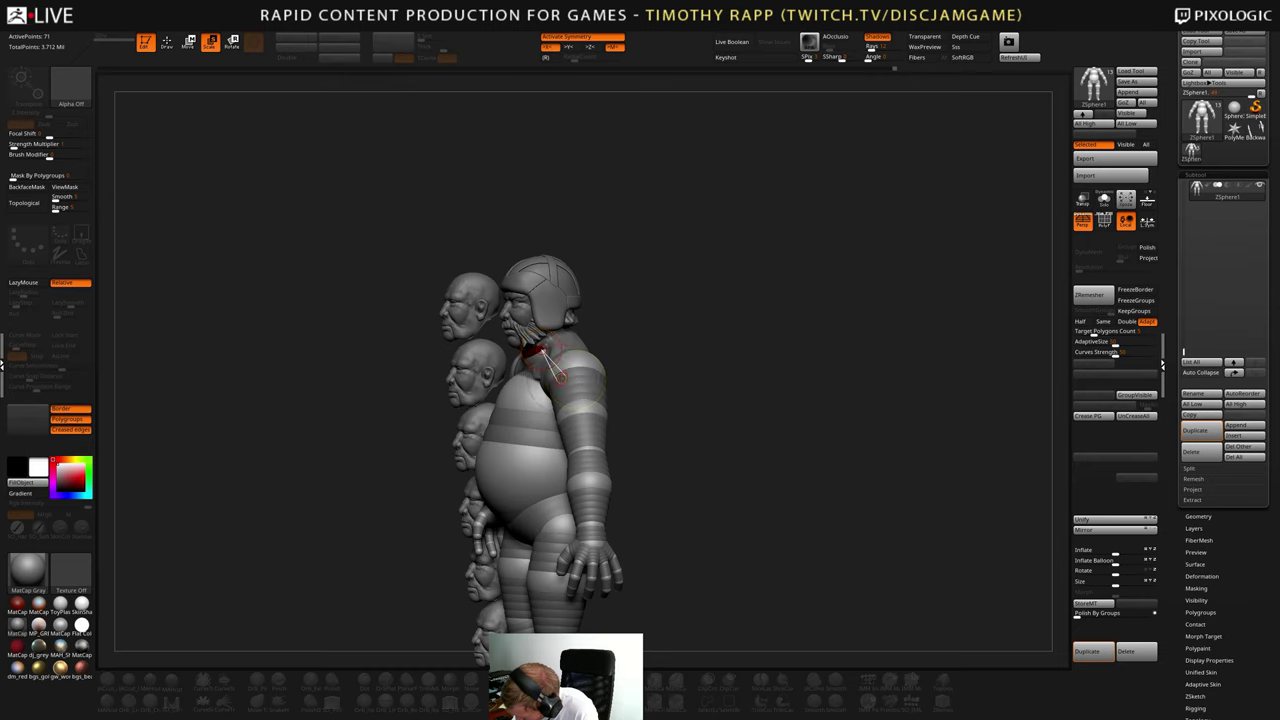
pyautogui.press('w')
pyautogui.moveTo(541, 351); pyautogui.dragTo(558, 371)
pyautogui.moveTo(725, 372)
pyautogui.mouseDown()
pyautogui.moveTo(577, 369)
pyautogui.moveTo(588, 382)
pyautogui.moveTo(588, 346)
pyautogui.moveTo(590, 380)
pyautogui.moveTo(584, 360)
pyautogui.moveTo(567, 370)
pyautogui.mouseUp()
pyautogui.press('e')
pyautogui.press('w')
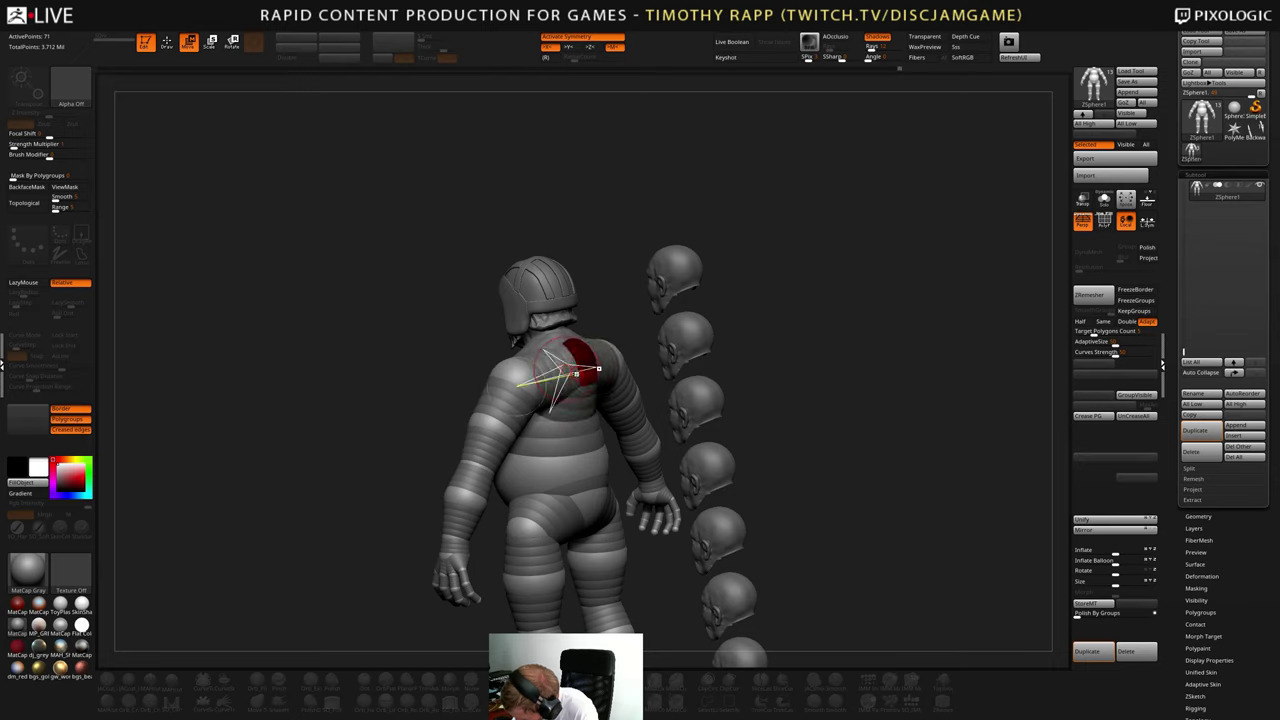
# - Reposition the upper-back, chest and belly ZSpheres to refine the torso's side profile
pyautogui.moveTo(652, 360); pyautogui.dragTo(708, 351)
pyautogui.moveTo(570, 370); pyautogui.dragTo(510, 392)
pyautogui.moveTo(660, 362)
pyautogui.mouseDown()
pyautogui.moveTo(617, 362)
pyautogui.moveTo(675, 360)
pyautogui.moveTo(658, 361)
pyautogui.mouseUp()
pyautogui.moveTo(531, 403); pyautogui.dragTo(539, 408)
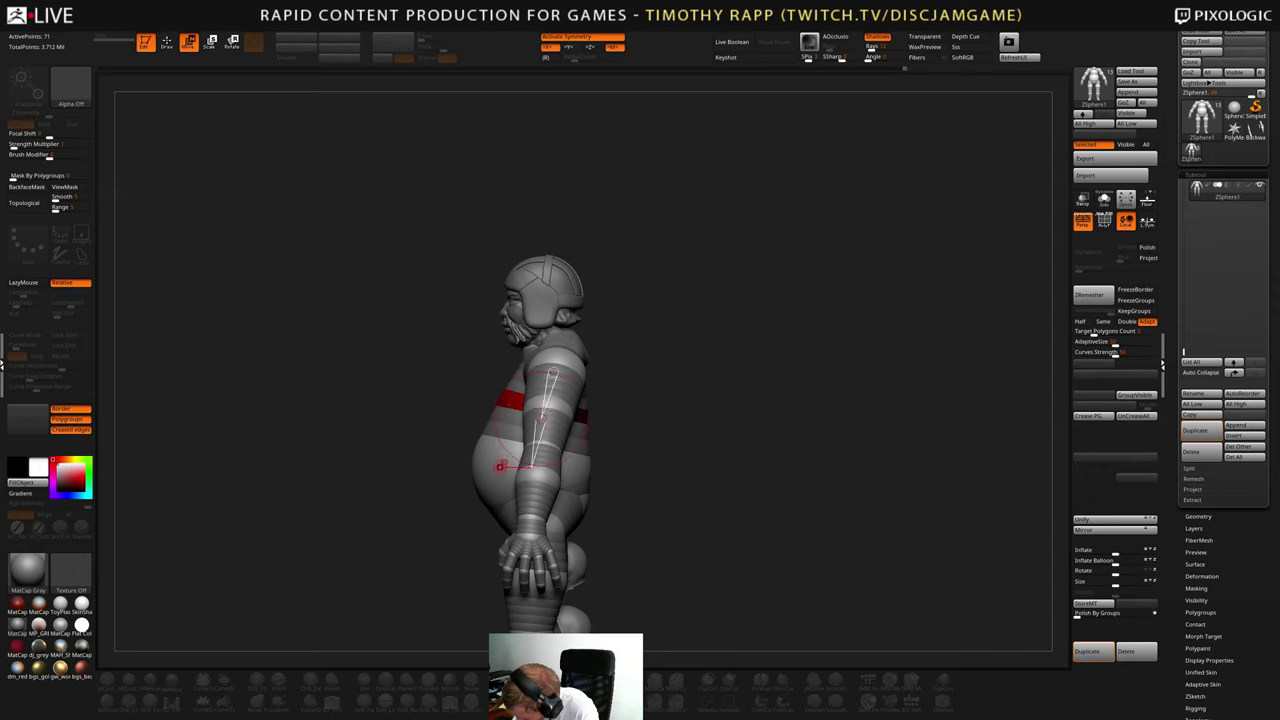
pyautogui.moveTo(501, 466); pyautogui.dragTo(507, 466)
pyautogui.press('e')
pyautogui.press('w')
pyautogui.moveTo(516, 404); pyautogui.dragTo(516, 409)
pyautogui.press('e')
# - Reposition the upper-back ZSphere between the shoulders and check the torso from the back, side and front
pyautogui.moveTo(665, 378); pyautogui.dragTo(754, 395)
pyautogui.moveTo(770, 456)
pyautogui.keyDown('alt'); pyautogui.mouseDown()
pyautogui.moveTo(737, 470)
pyautogui.moveTo(763, 474)
pyautogui.moveTo(757, 456)
pyautogui.mouseUp(); pyautogui.keyUp('alt')
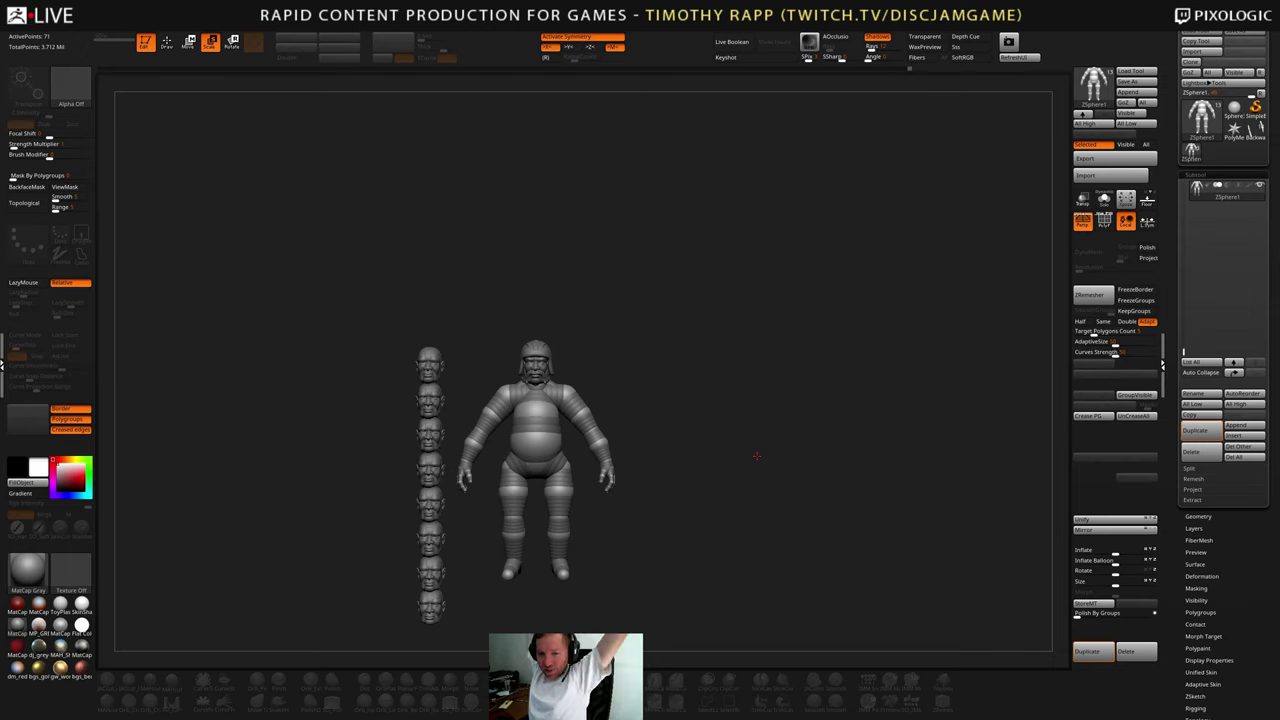
pyautogui.moveTo(757, 456); pyautogui.dragTo(809, 515)
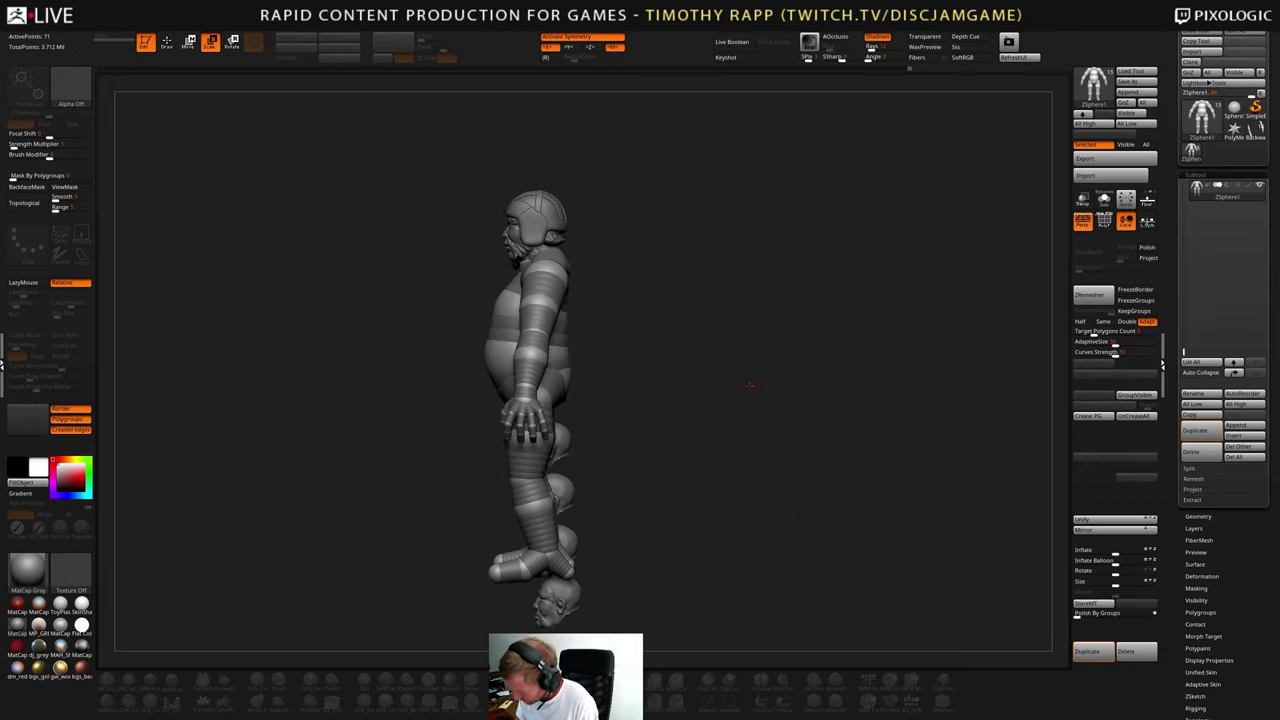
pyautogui.moveTo(750, 386)
pyautogui.mouseDown()
pyautogui.moveTo(785, 392)
pyautogui.moveTo(734, 401)
pyautogui.mouseUp()
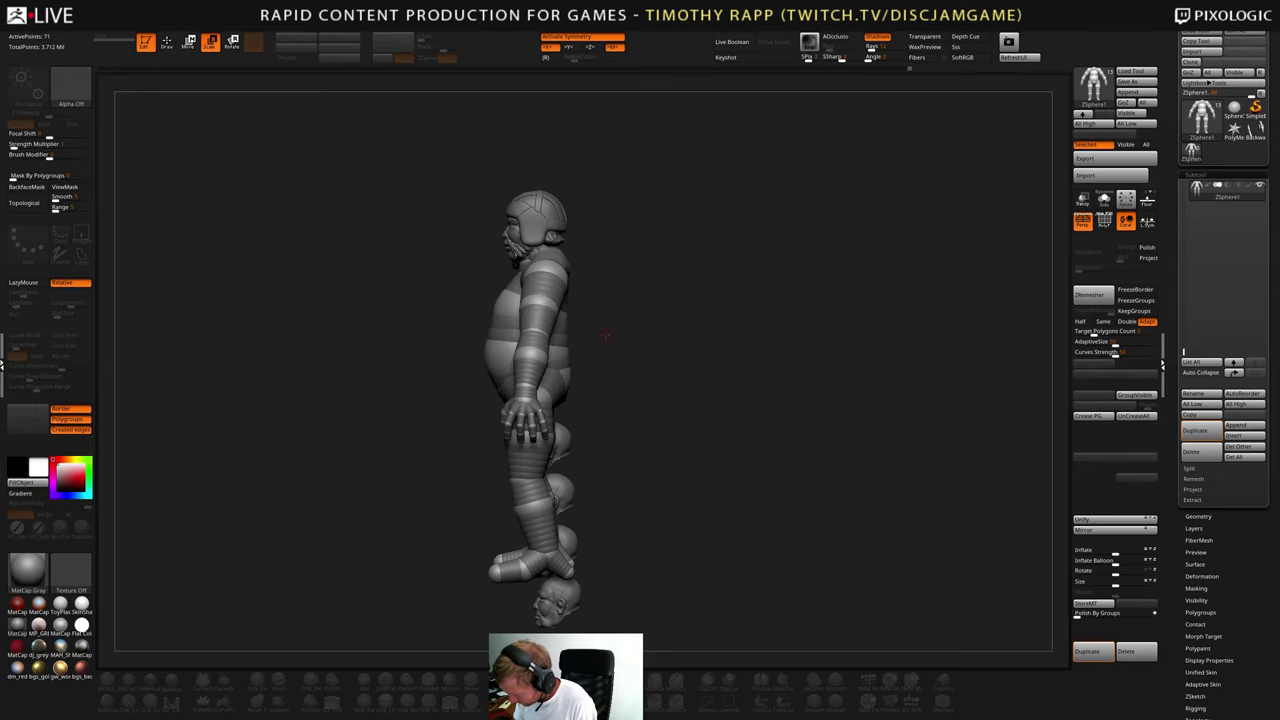
pyautogui.click(562, 340)
pyautogui.moveTo(668, 345); pyautogui.dragTo(600, 328)
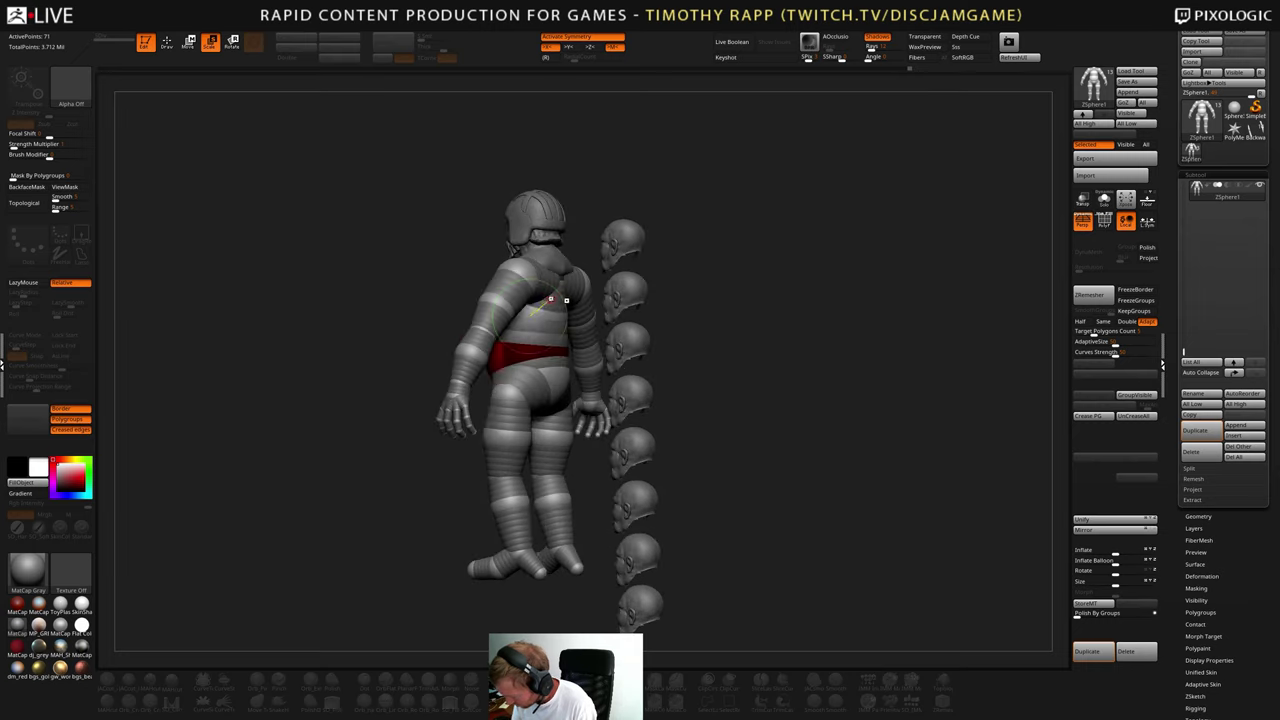
pyautogui.press('w')
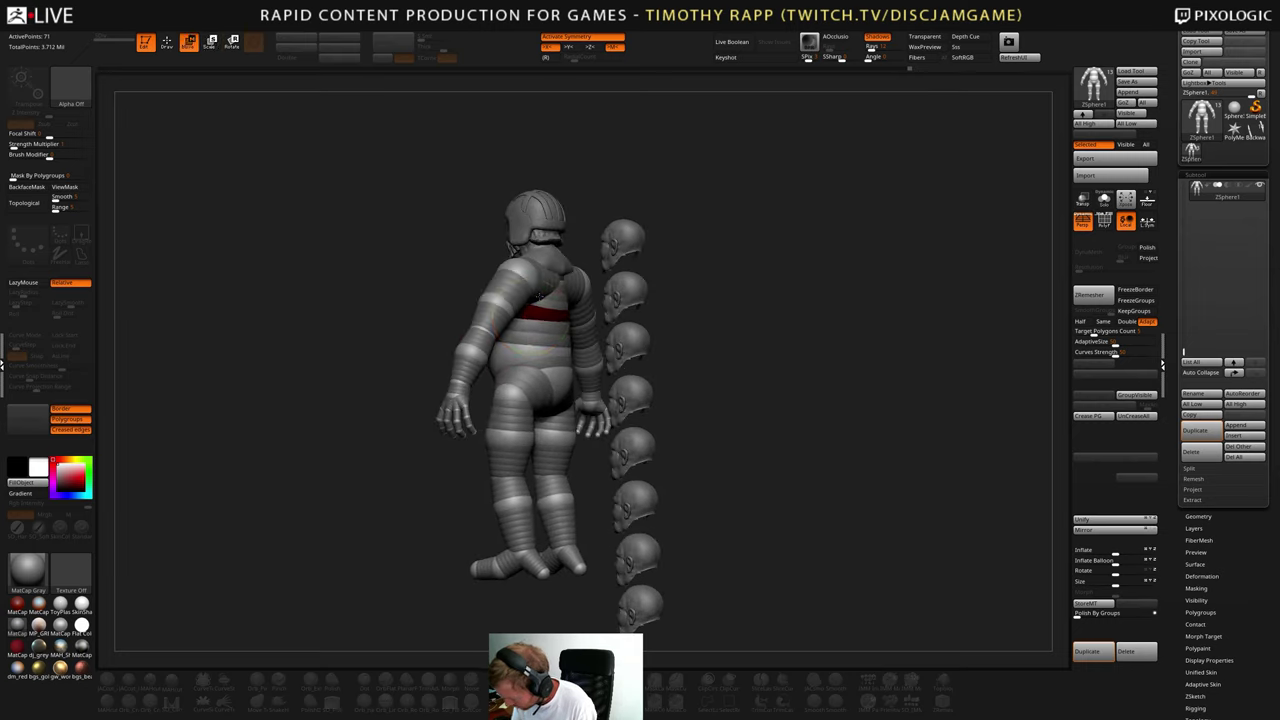
pyautogui.moveTo(540, 296); pyautogui.dragTo(560, 275)
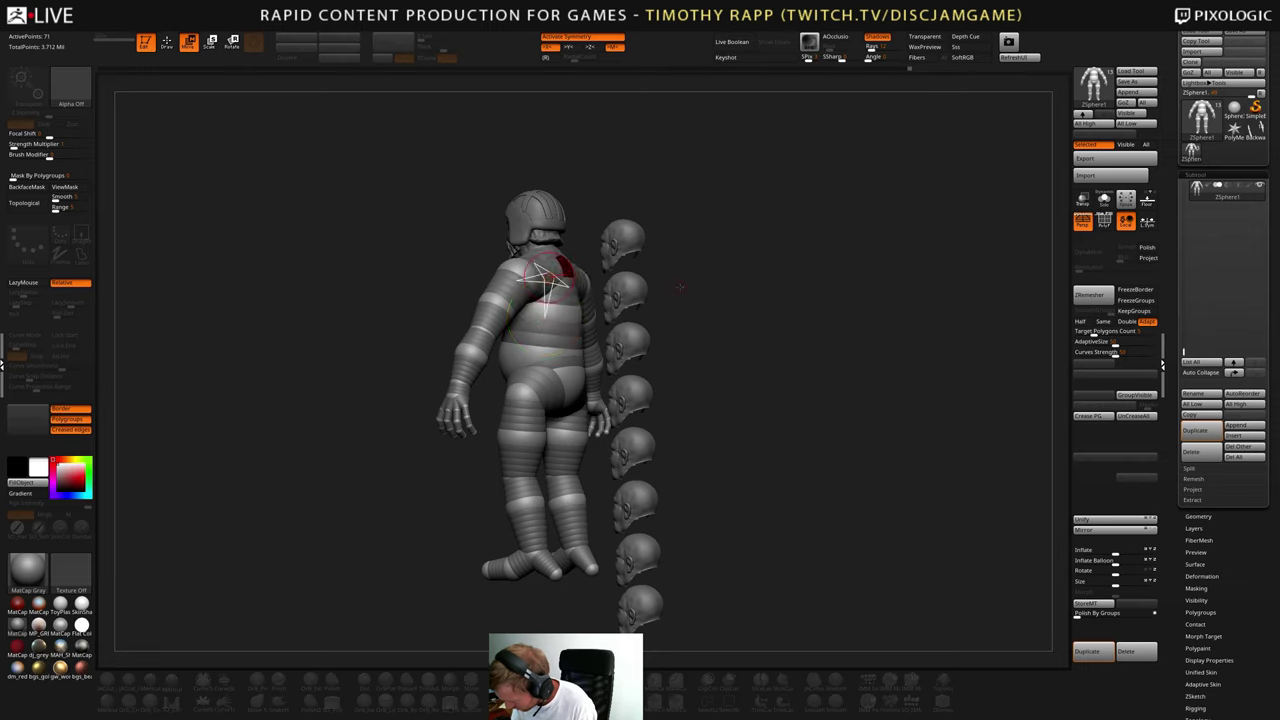
pyautogui.moveTo(675, 285); pyautogui.dragTo(734, 310)
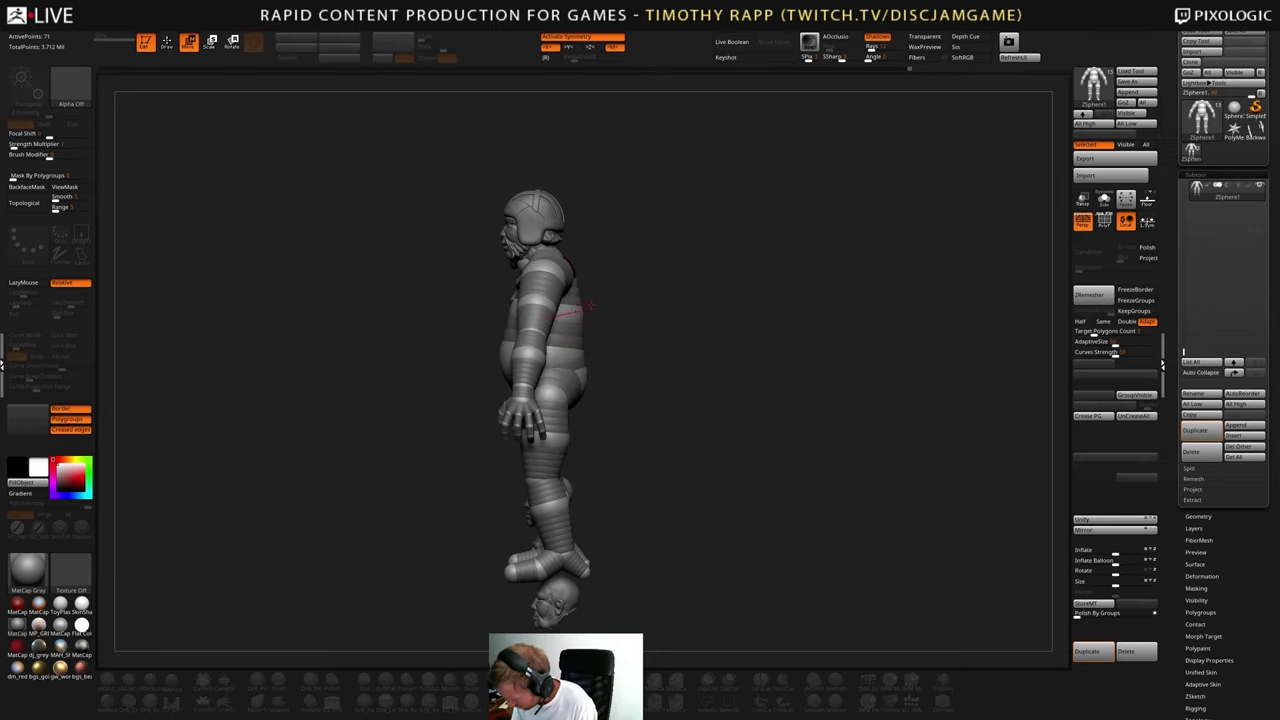
pyautogui.moveTo(590, 305); pyautogui.dragTo(543, 300)
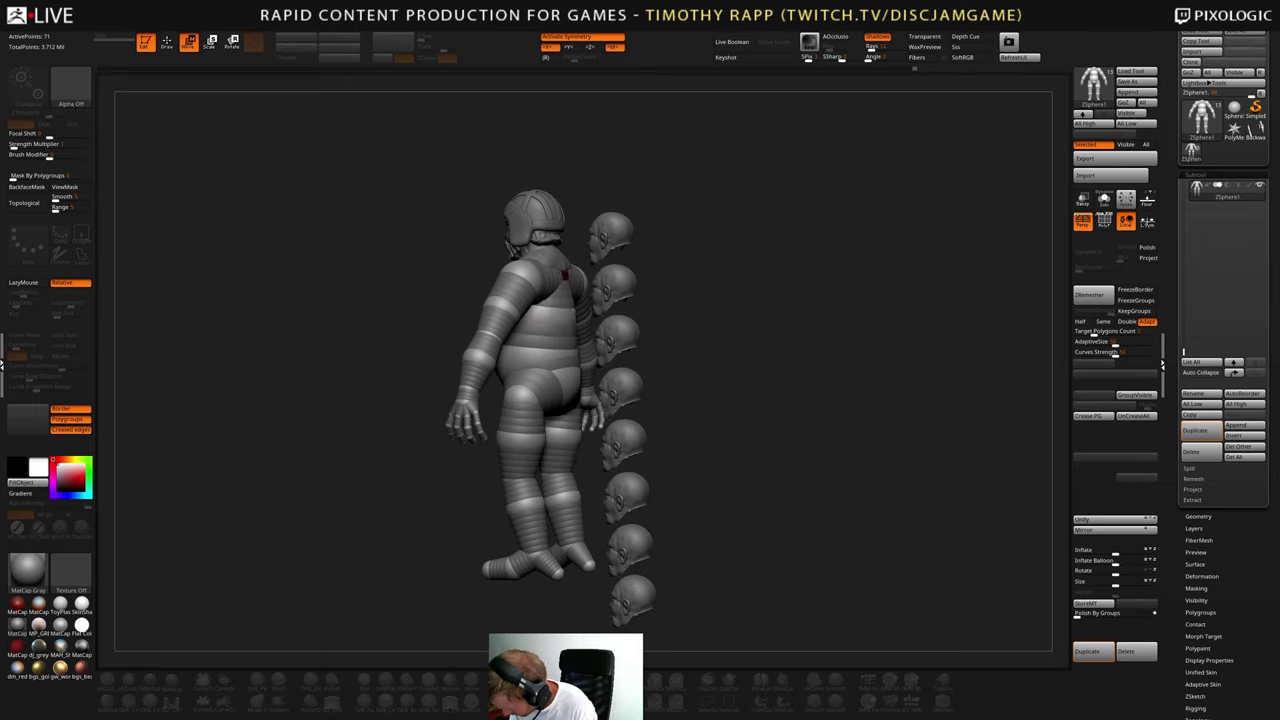
pyautogui.moveTo(616, 271); pyautogui.dragTo(734, 316)
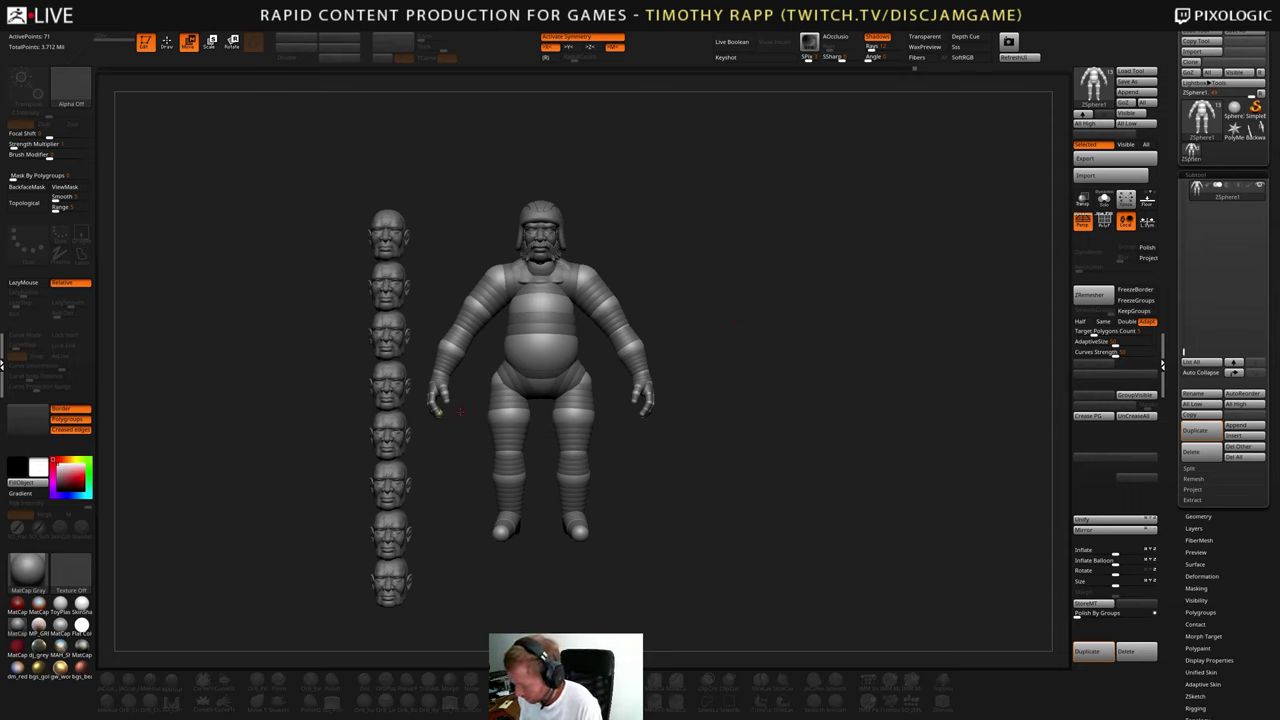
# - Raise the pelvis and belly ZSpheres along the body's centre line and enlarge the belly
pyautogui.keyDown('alt'); pyautogui.moveTo(460, 409); pyautogui.dragTo(535, 402); pyautogui.keyUp('alt')
pyautogui.moveTo(372, 405)
pyautogui.keyDown('ctrl'); pyautogui.mouseDown()
pyautogui.moveTo(666, 534)
pyautogui.moveTo(674, 518)
pyautogui.moveTo(675, 535)
pyautogui.mouseUp(); pyautogui.keyUp('ctrl')
pyautogui.hotkey('ctrl', 'z')
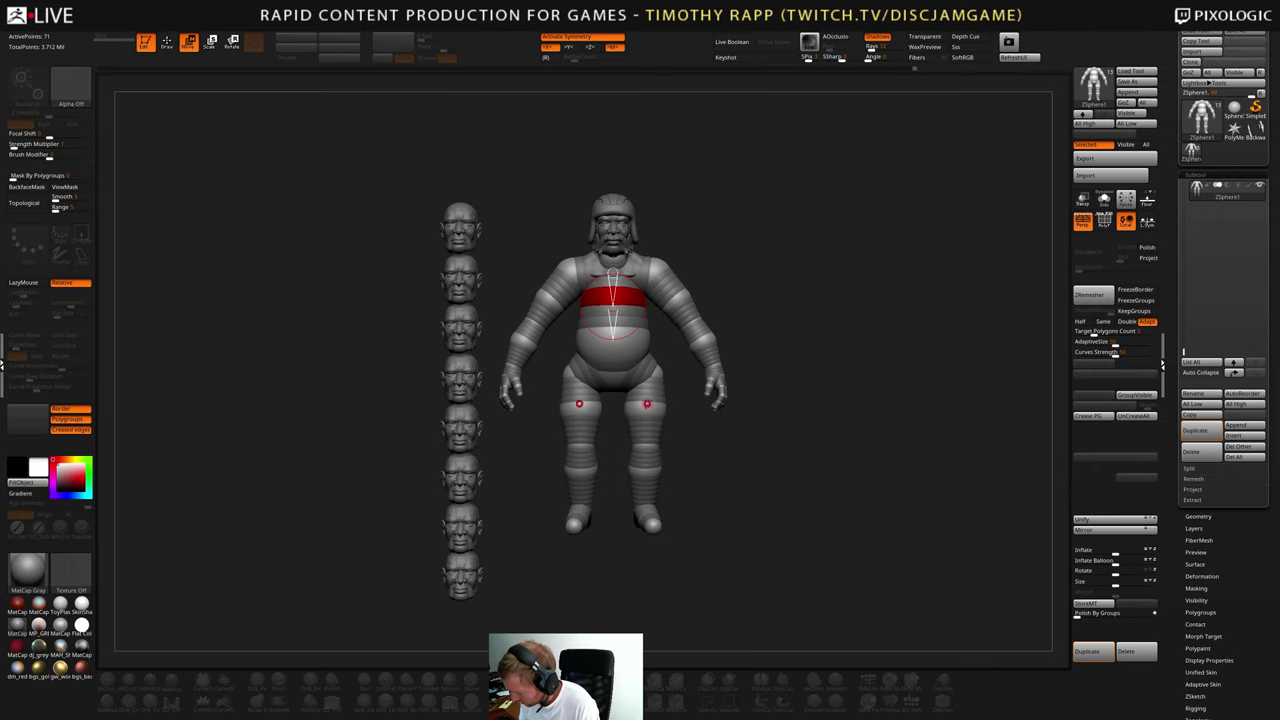
pyautogui.moveTo(613, 385); pyautogui.dragTo(614, 371)
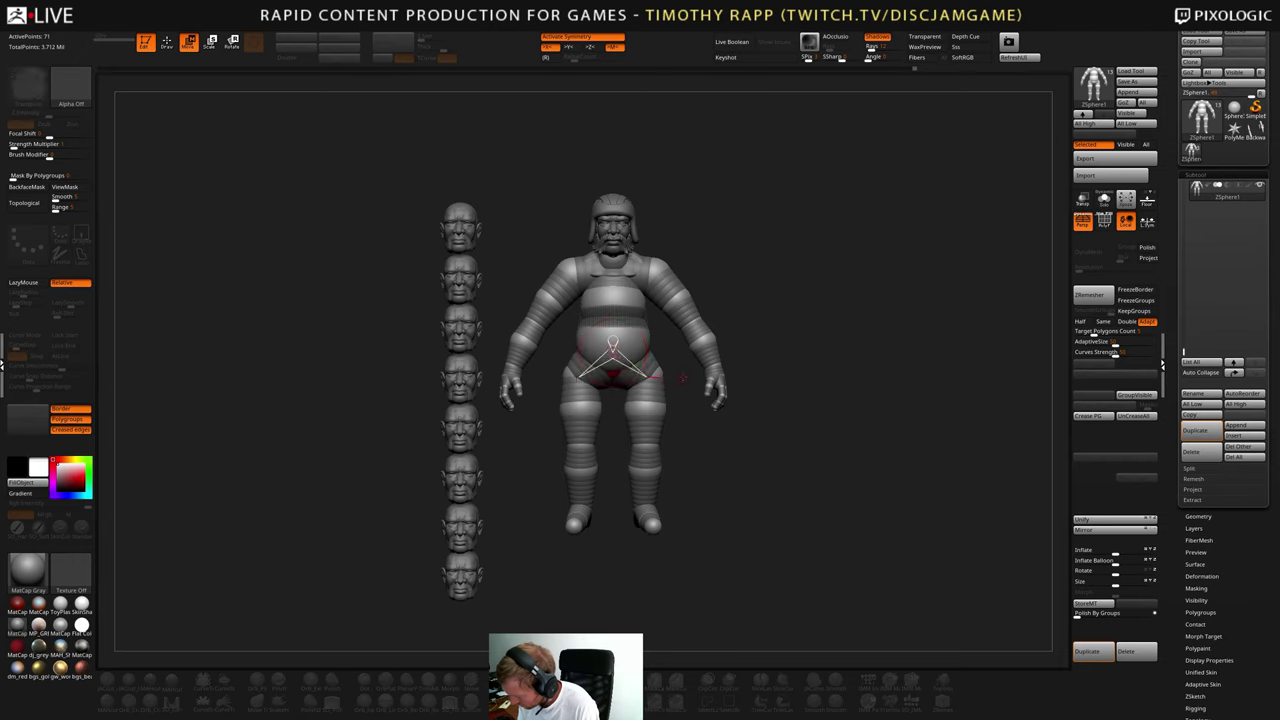
pyautogui.moveTo(690, 372); pyautogui.dragTo(640, 365, button='right')
pyautogui.moveTo(597, 346); pyautogui.dragTo(599, 337)
pyautogui.keyDown('shift'); pyautogui.moveTo(706, 339); pyautogui.dragTo(742, 352); pyautogui.keyUp('shift')
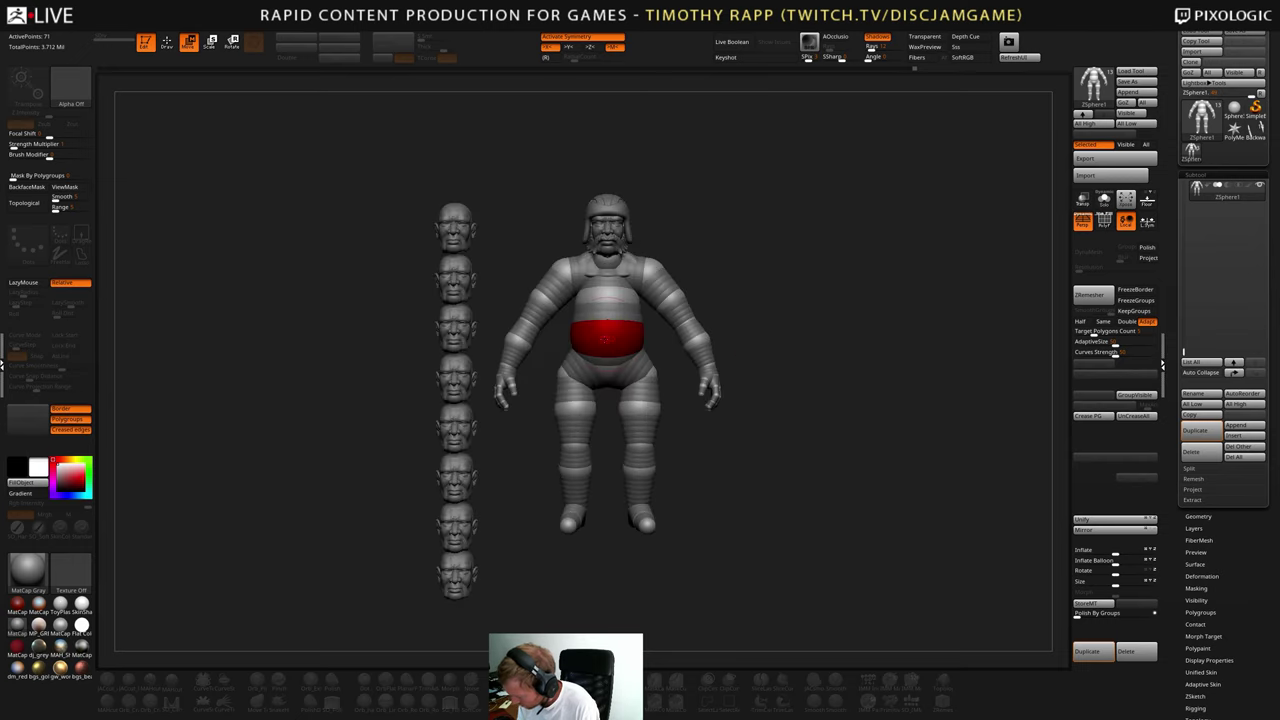
pyautogui.press('e')
pyautogui.moveTo(604, 344); pyautogui.dragTo(613, 355)
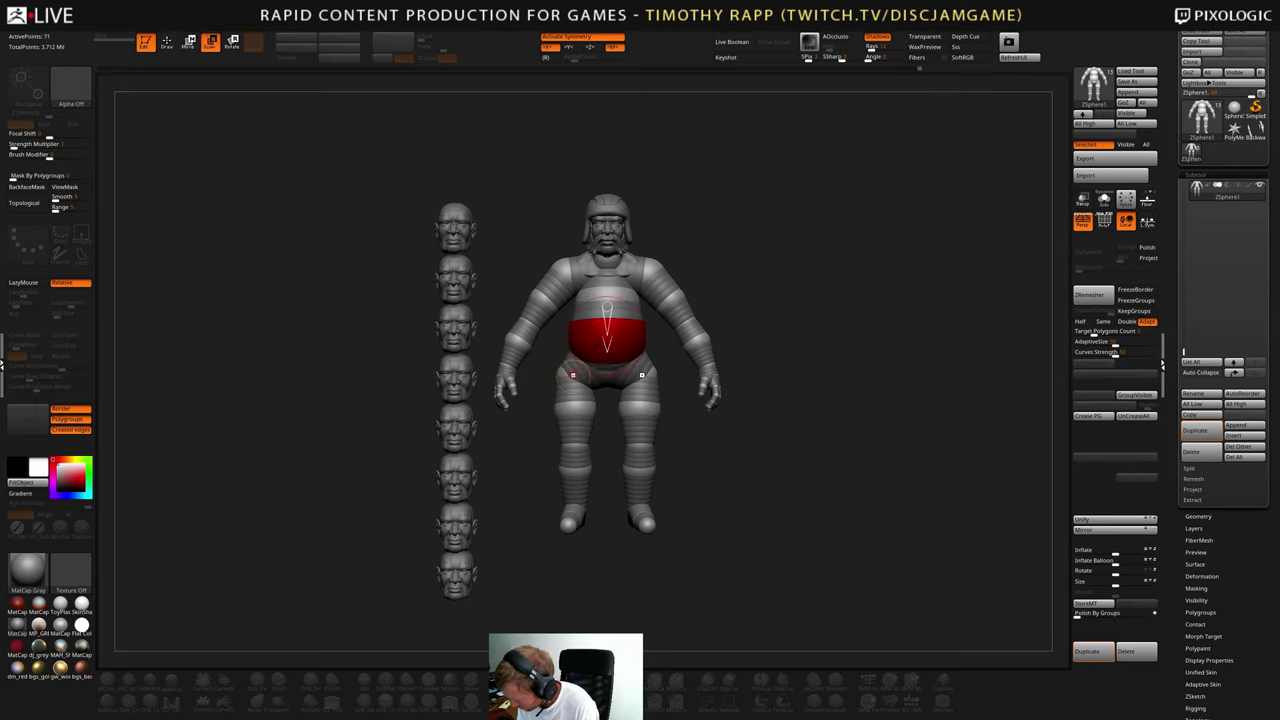
# - Move the hip ZSpheres down and slightly inward into the upper thighs, and adjust the size of the mid-thigh ZSpheres
pyautogui.keyDown('ctrl'); pyautogui.click(648, 372); pyautogui.keyUp('ctrl')
pyautogui.press('w')
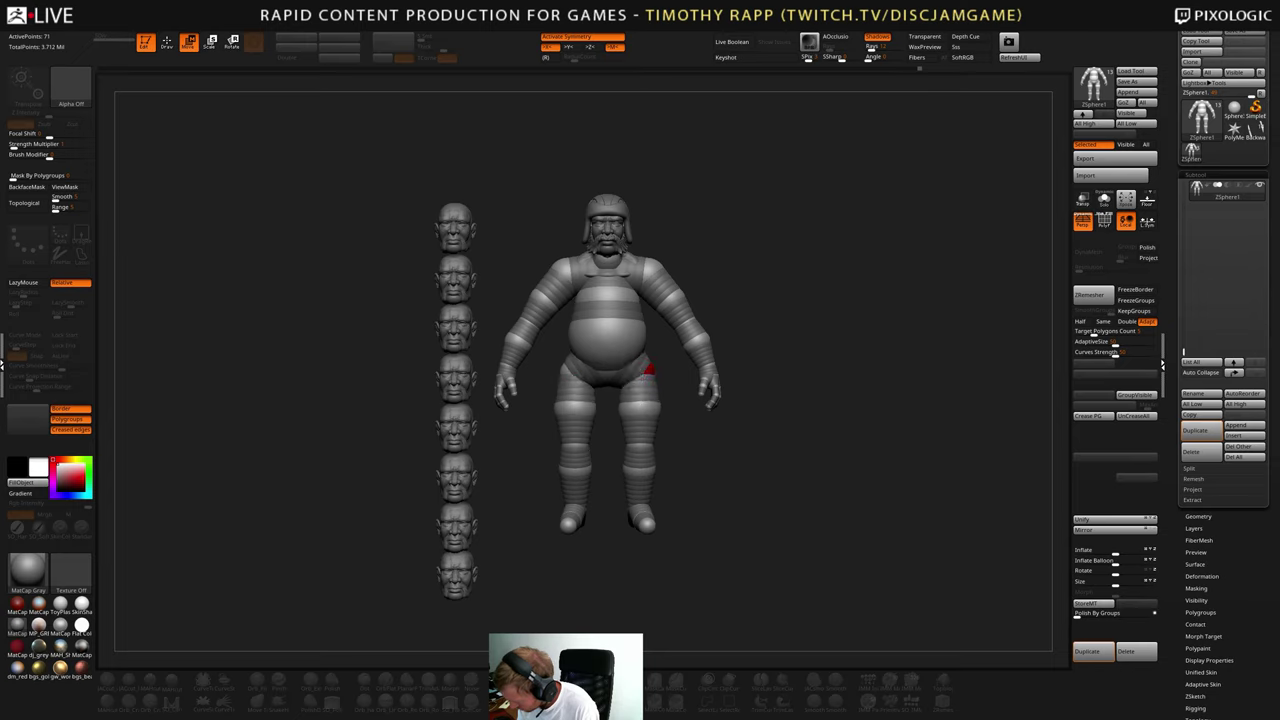
pyautogui.moveTo(648, 370); pyautogui.dragTo(642, 392)
pyautogui.keyDown('alt'); pyautogui.moveTo(795, 425); pyautogui.dragTo(764, 444); pyautogui.keyUp('alt')
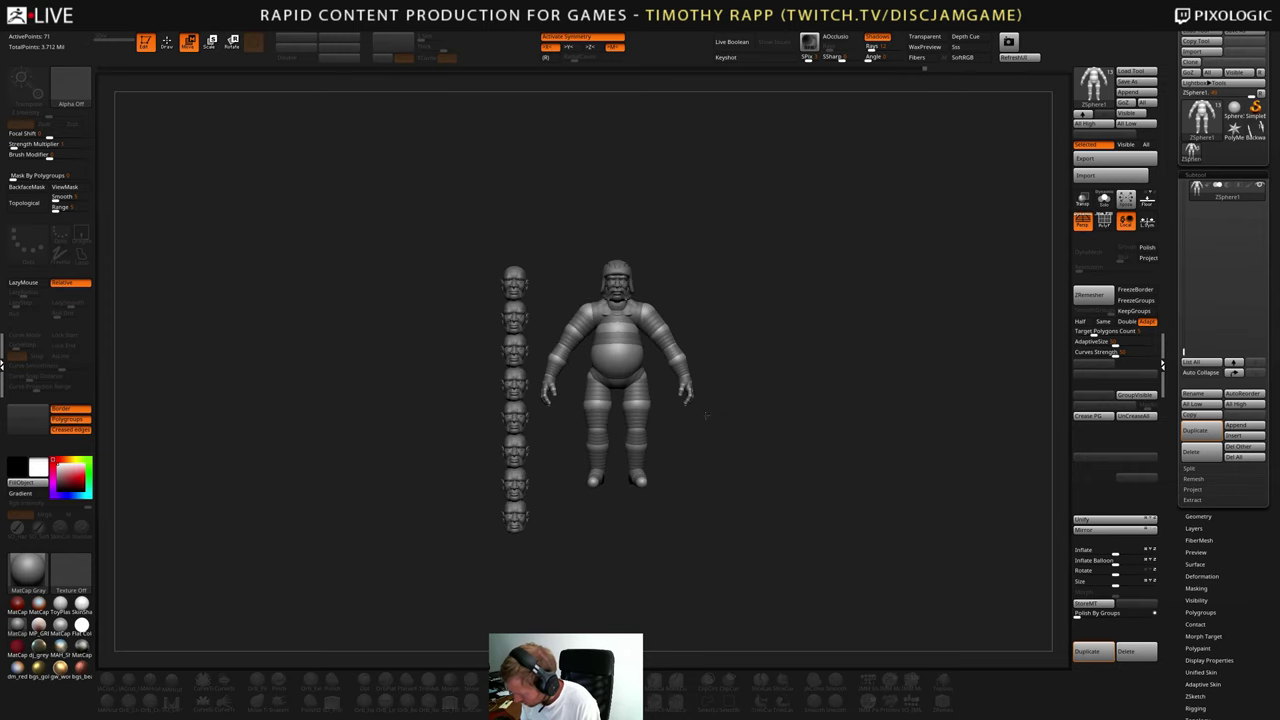
pyautogui.press('e')
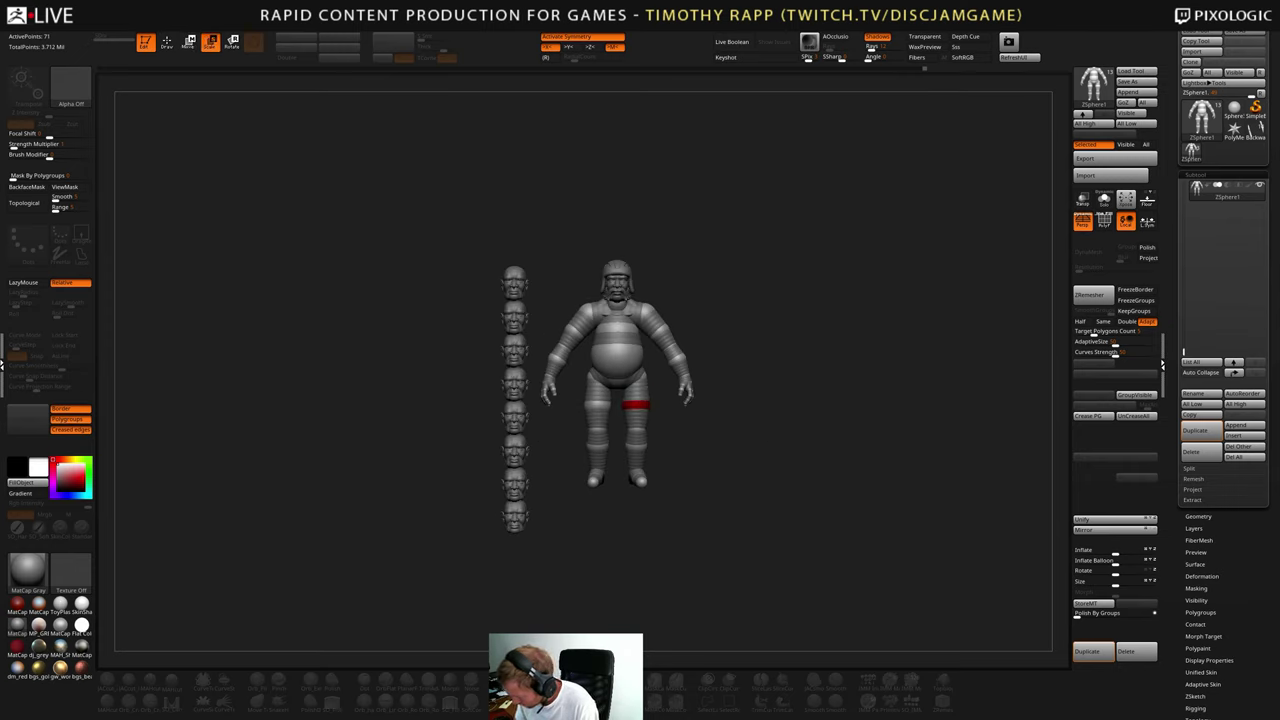
pyautogui.press('w')
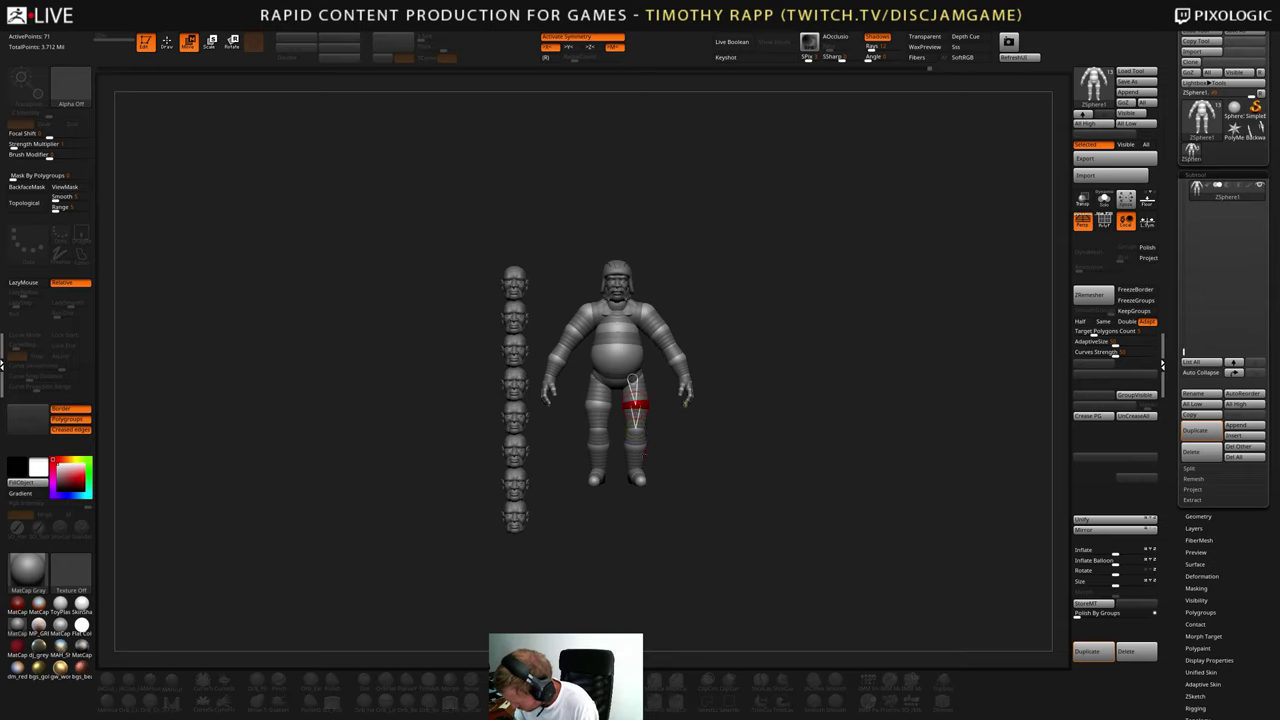
# - Check the legs from the side and front, and adjust the ZSpheres just below the thighs at knee height
pyautogui.moveTo(812, 420); pyautogui.dragTo(696, 422)
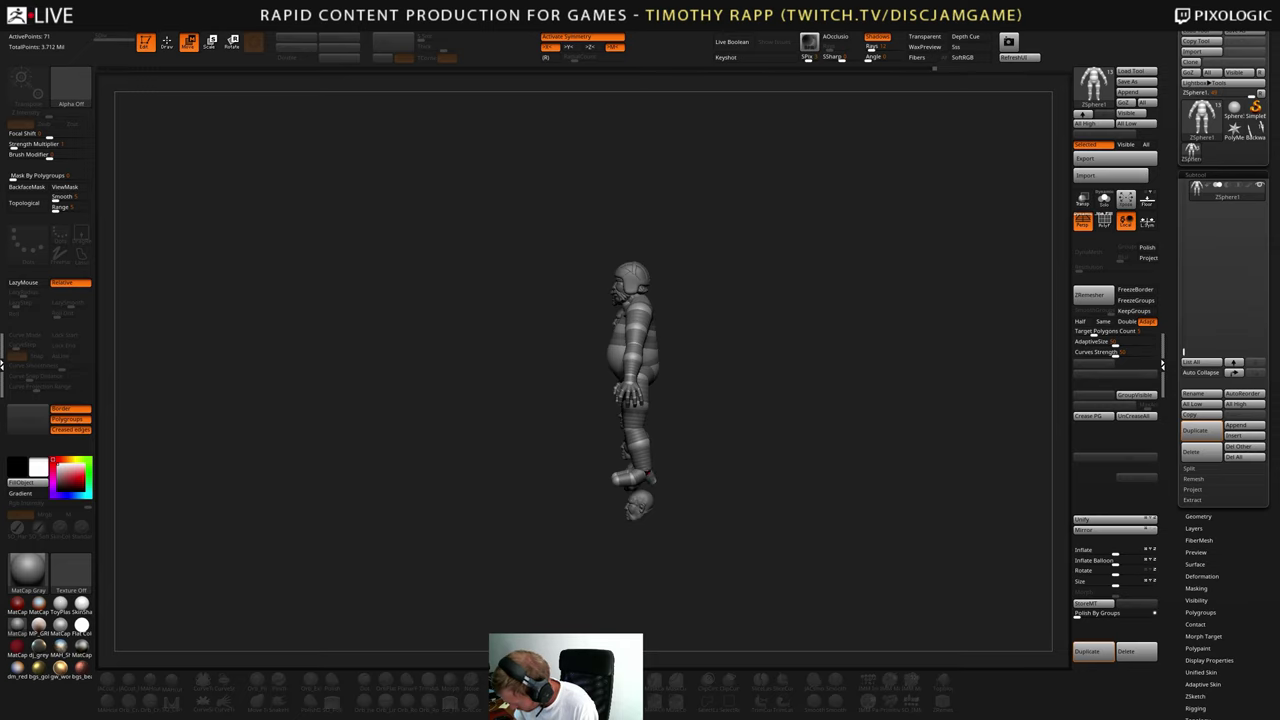
pyautogui.moveTo(666, 452); pyautogui.dragTo(780, 452)
pyautogui.keyDown('alt'); pyautogui.moveTo(715, 427); pyautogui.dragTo(713, 450); pyautogui.keyUp('alt')
pyautogui.click(642, 453)
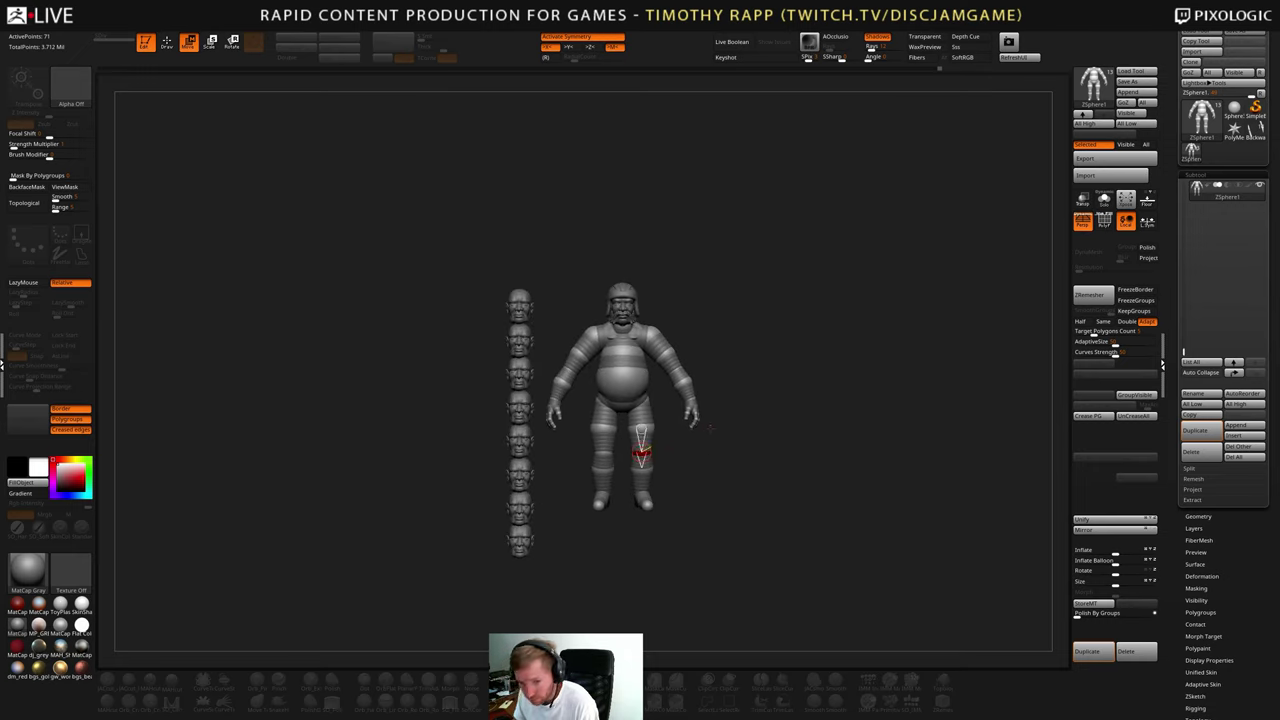
pyautogui.moveTo(710, 428); pyautogui.dragTo(833, 484)
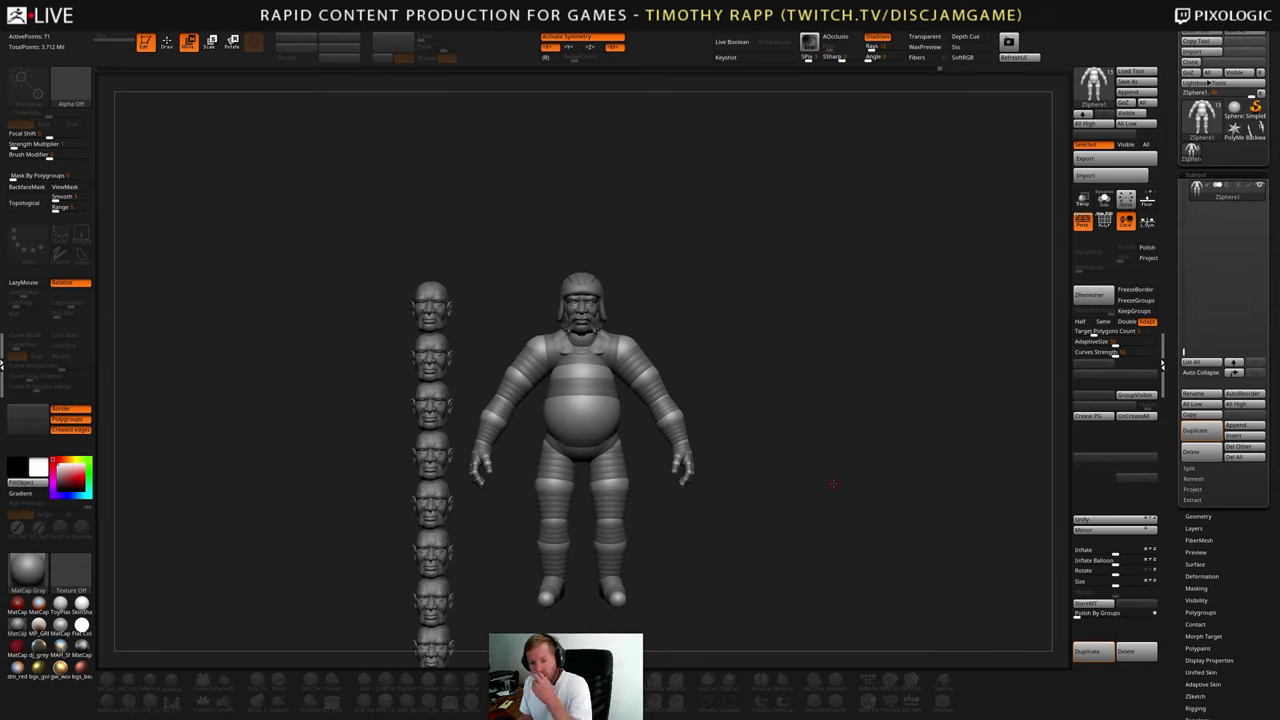
# - Adjust the position and size of the mid-upper-arm ZSpheres, comparing the arm's shape from the side and front
pyautogui.moveTo(745, 317); pyautogui.dragTo(530, 379)
pyautogui.moveTo(615, 438); pyautogui.dragTo(619, 437)
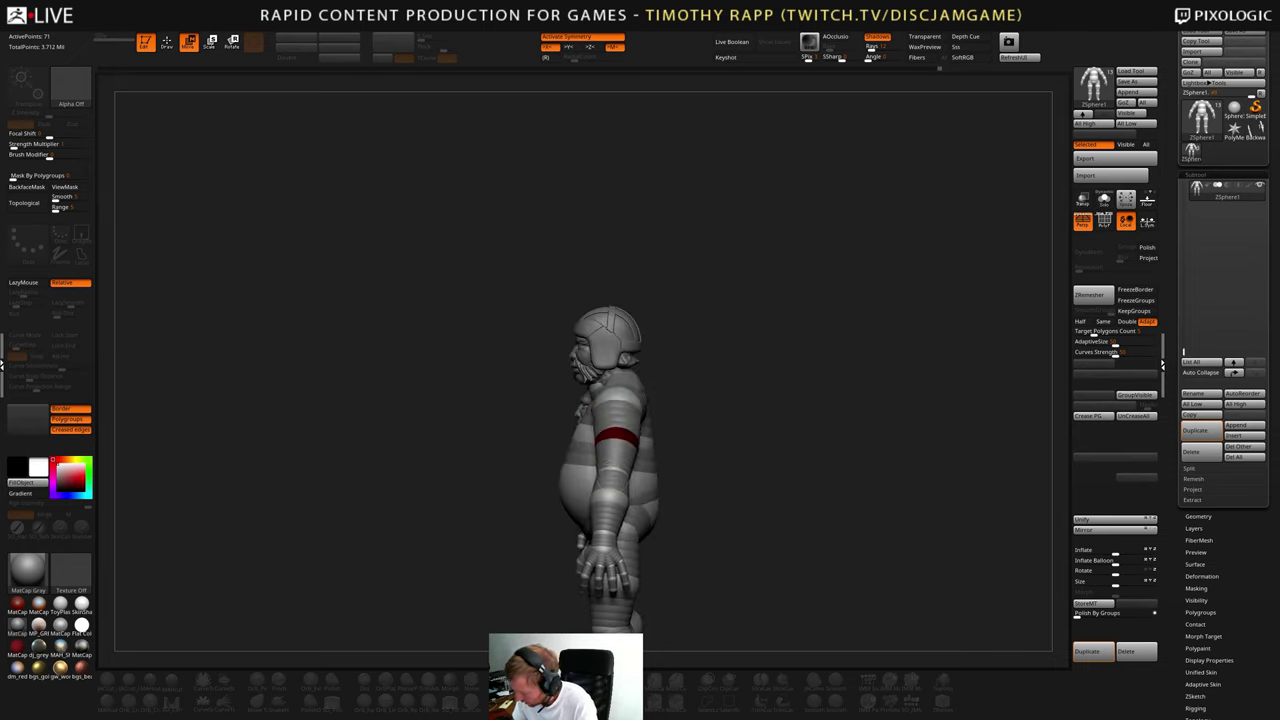
pyautogui.moveTo(667, 398)
pyautogui.mouseDown()
pyautogui.moveTo(688, 399)
pyautogui.moveTo(620, 418)
pyautogui.moveTo(706, 406)
pyautogui.moveTo(677, 390)
pyautogui.mouseUp()
pyautogui.press('e')
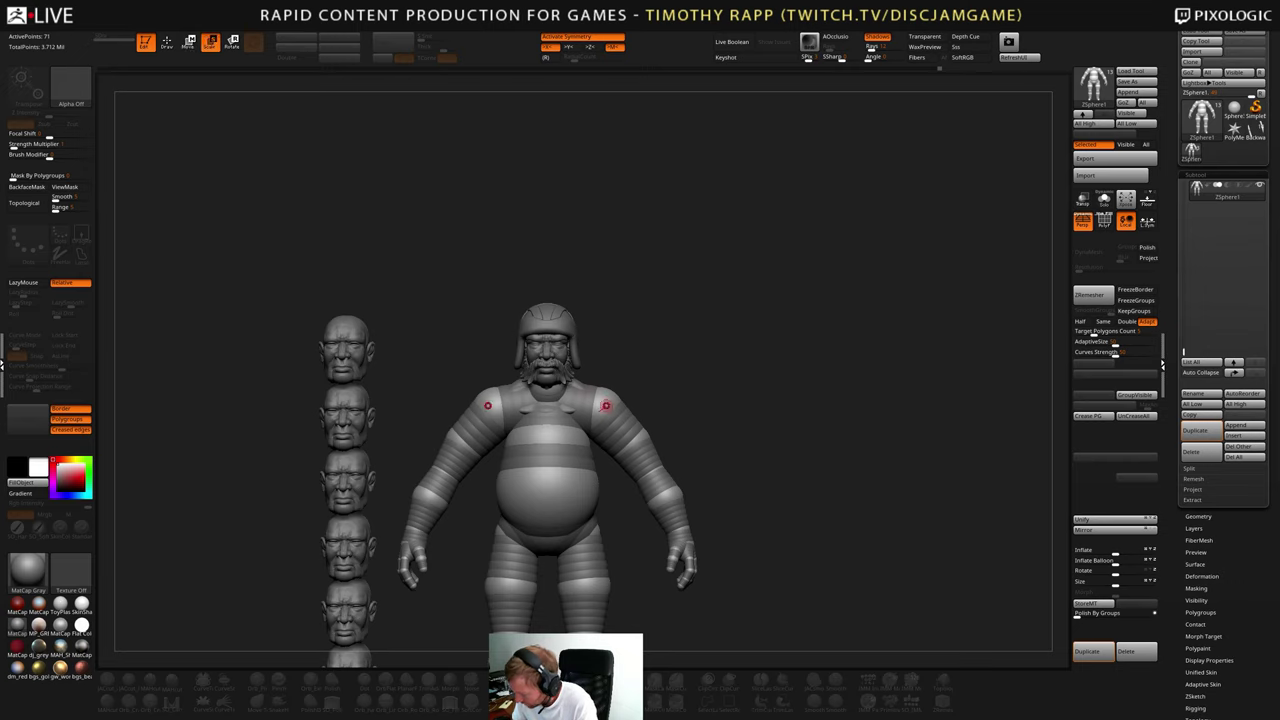
pyautogui.moveTo(603, 404); pyautogui.dragTo(629, 446)
pyautogui.press('w')
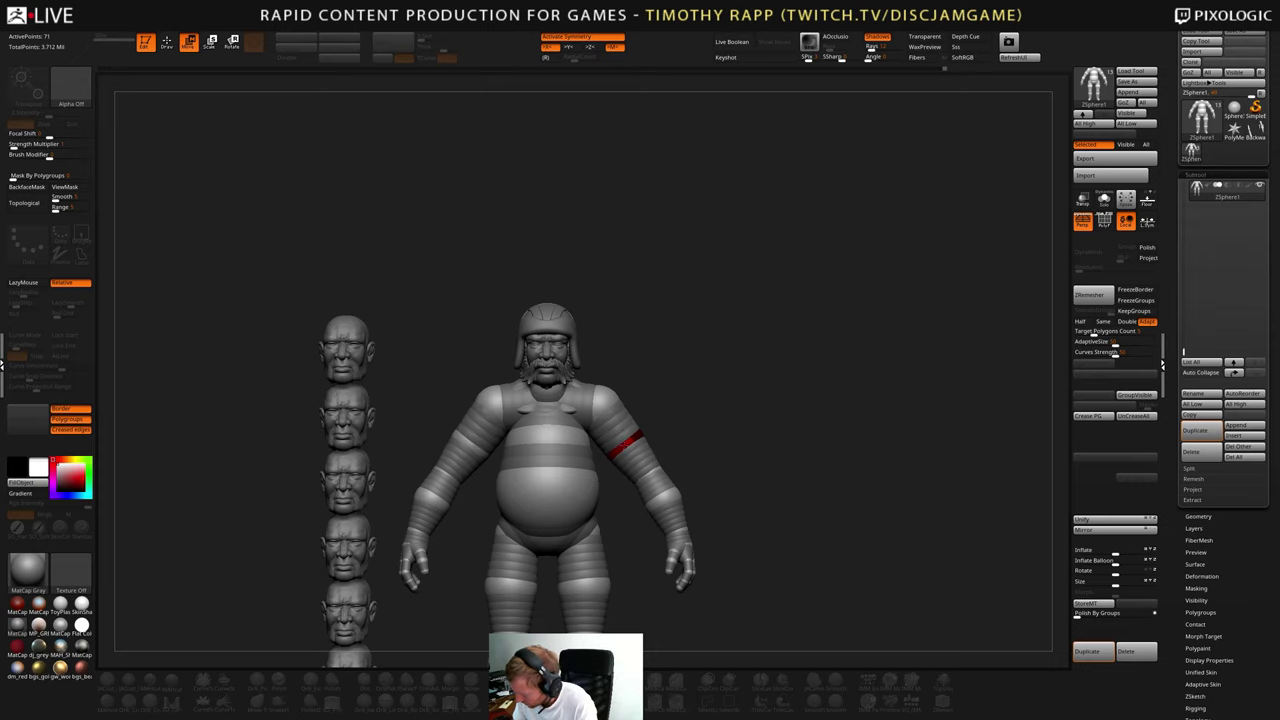
pyautogui.moveTo(800, 430); pyautogui.dragTo(617, 470)
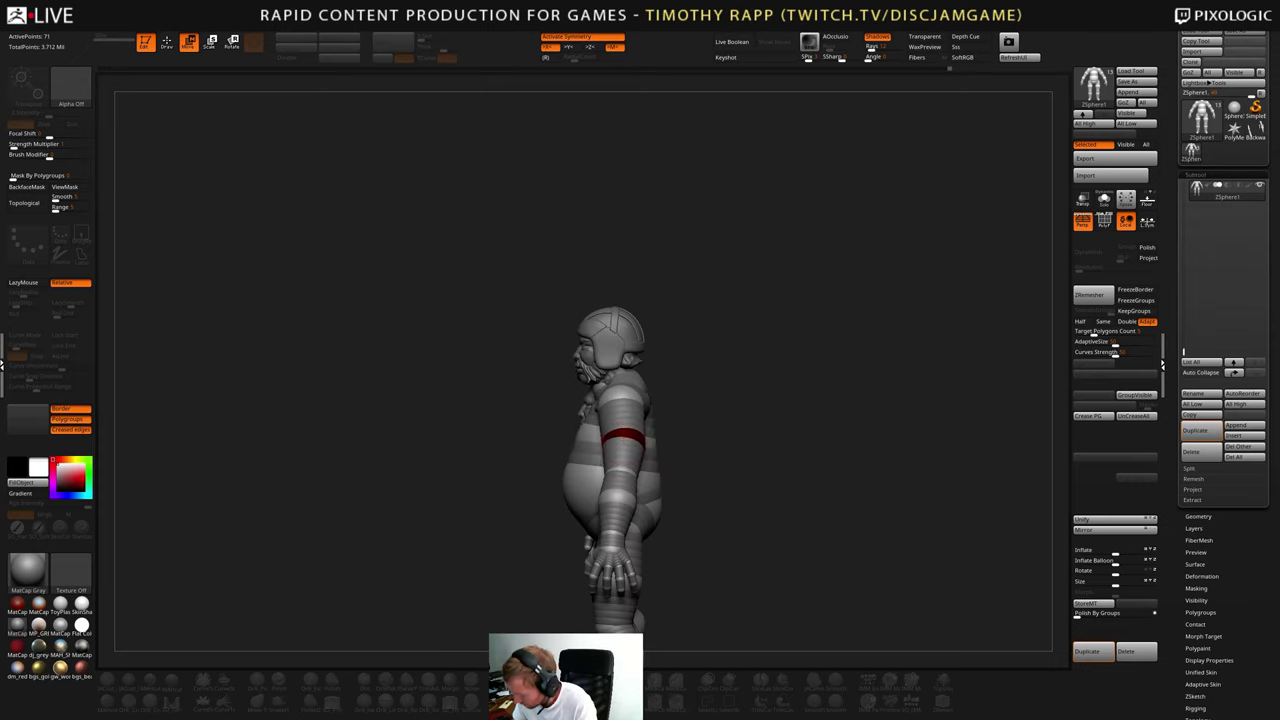
pyautogui.keyDown('shift'); pyautogui.moveTo(674, 398); pyautogui.dragTo(729, 351); pyautogui.keyUp('shift')
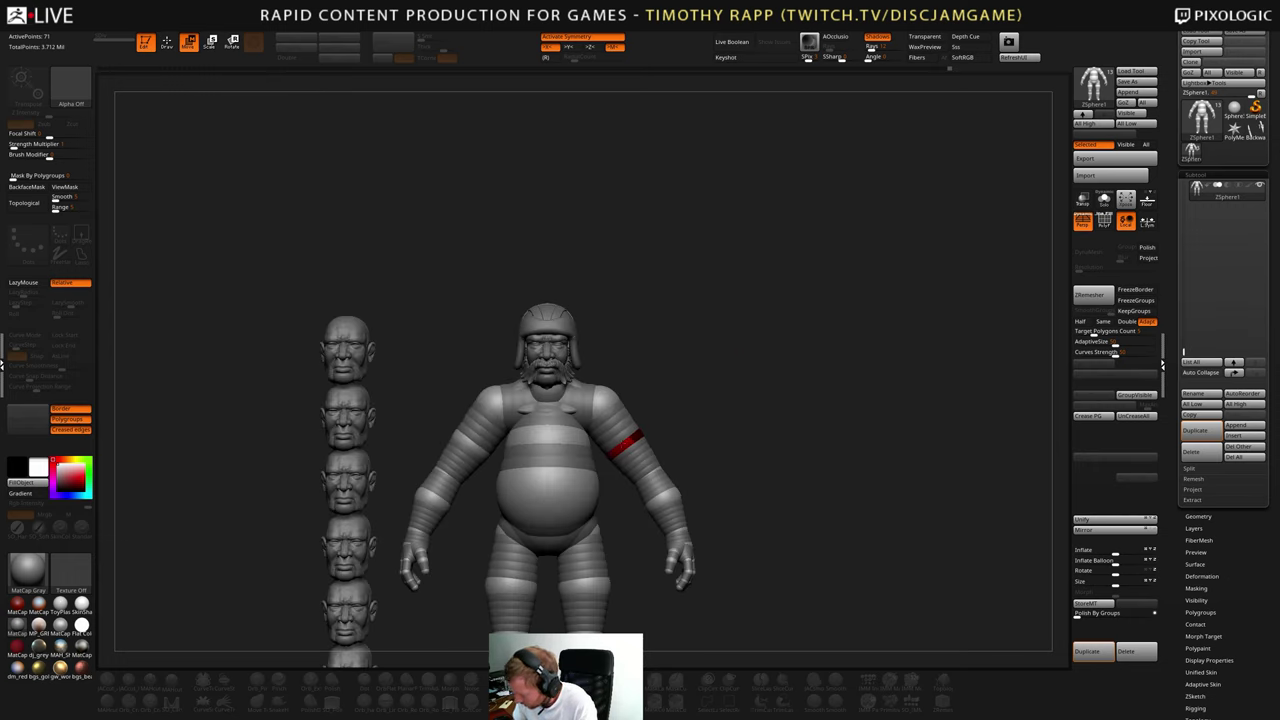
pyautogui.keyDown('shift'); pyautogui.moveTo(738, 392); pyautogui.dragTo(672, 396); pyautogui.keyUp('shift')
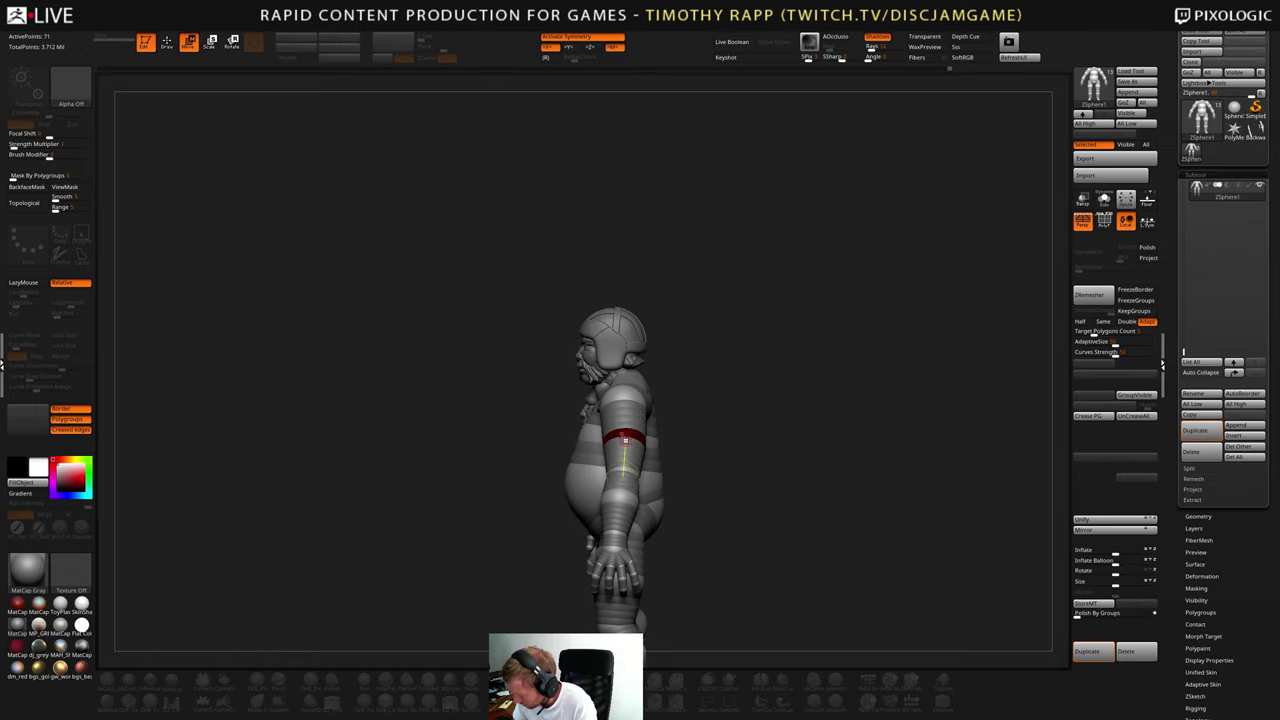
# - Resize the ZSpheres just below the elbows and nudge them slightly inward along the forearms
pyautogui.press('e')
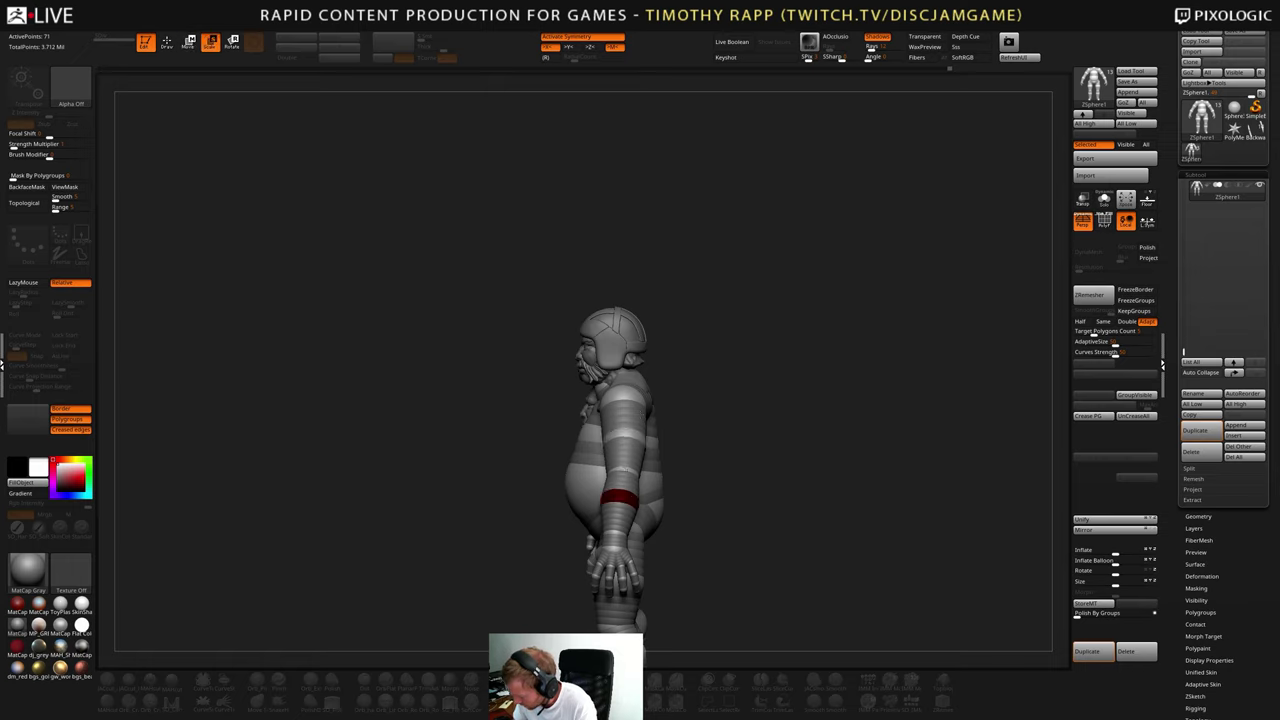
pyautogui.keyDown('shift'); pyautogui.moveTo(674, 428); pyautogui.dragTo(714, 401); pyautogui.keyUp('shift')
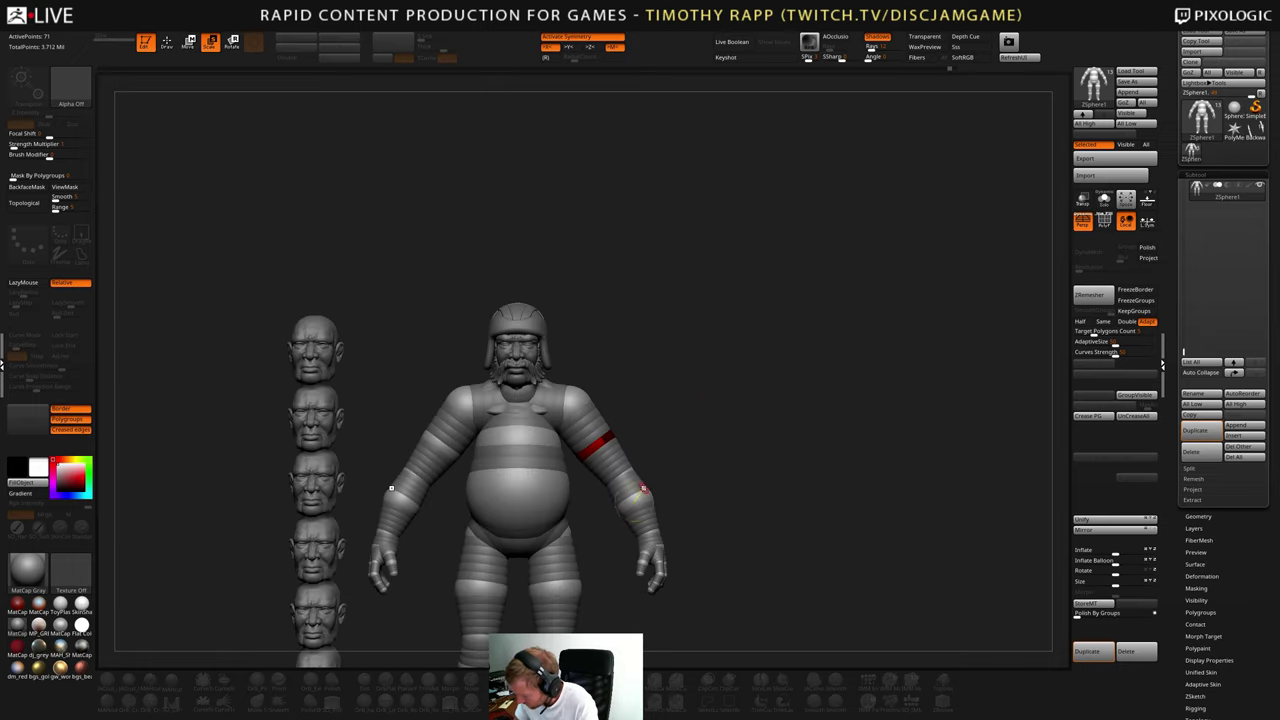
pyautogui.press('w')
pyautogui.click(636, 499)
pyautogui.moveTo(636, 500); pyautogui.dragTo(634, 504)
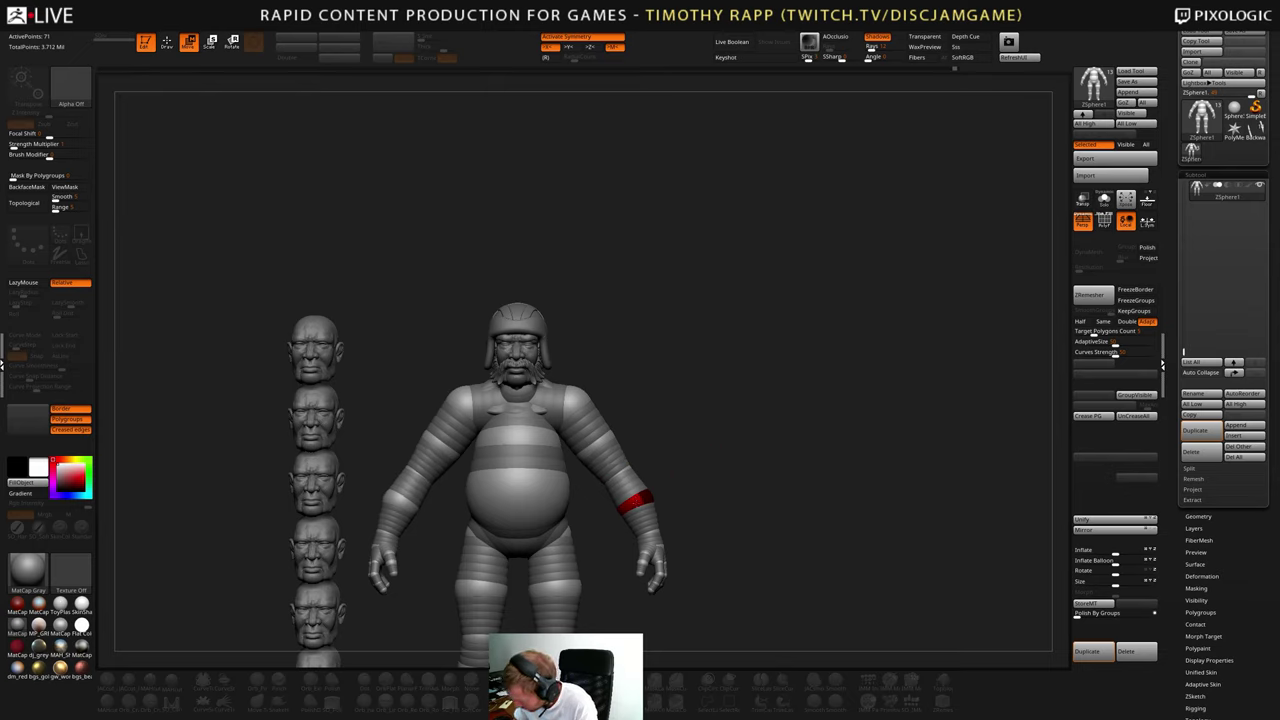
pyautogui.moveTo(636, 502); pyautogui.dragTo(634, 497)
pyautogui.moveTo(692, 462); pyautogui.dragTo(736, 440)
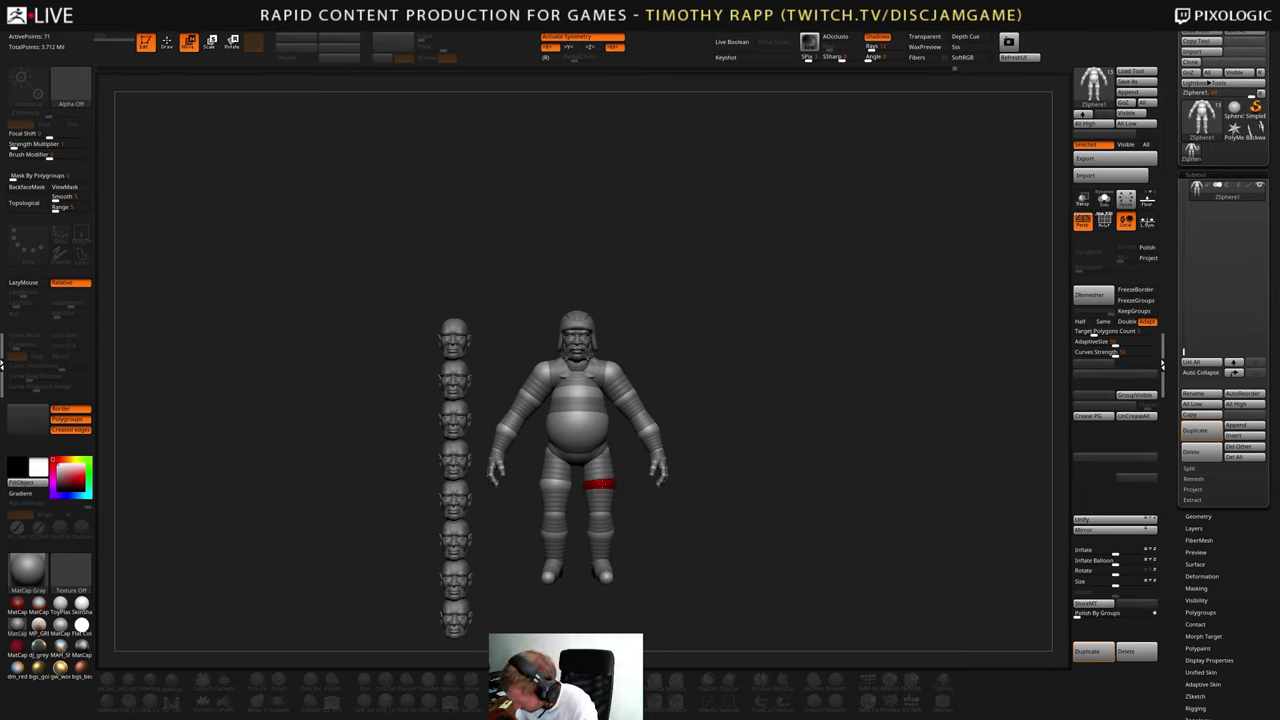
# - Fine-tune the thickness and placement of the upper-arm ZSpheres while judging the whole figure against the stacked heads
pyautogui.moveTo(740, 468)
pyautogui.keyDown('alt'); pyautogui.mouseDown()
pyautogui.moveTo(703, 486)
pyautogui.moveTo(758, 476)
pyautogui.moveTo(756, 450)
pyautogui.mouseUp(); pyautogui.keyUp('alt')
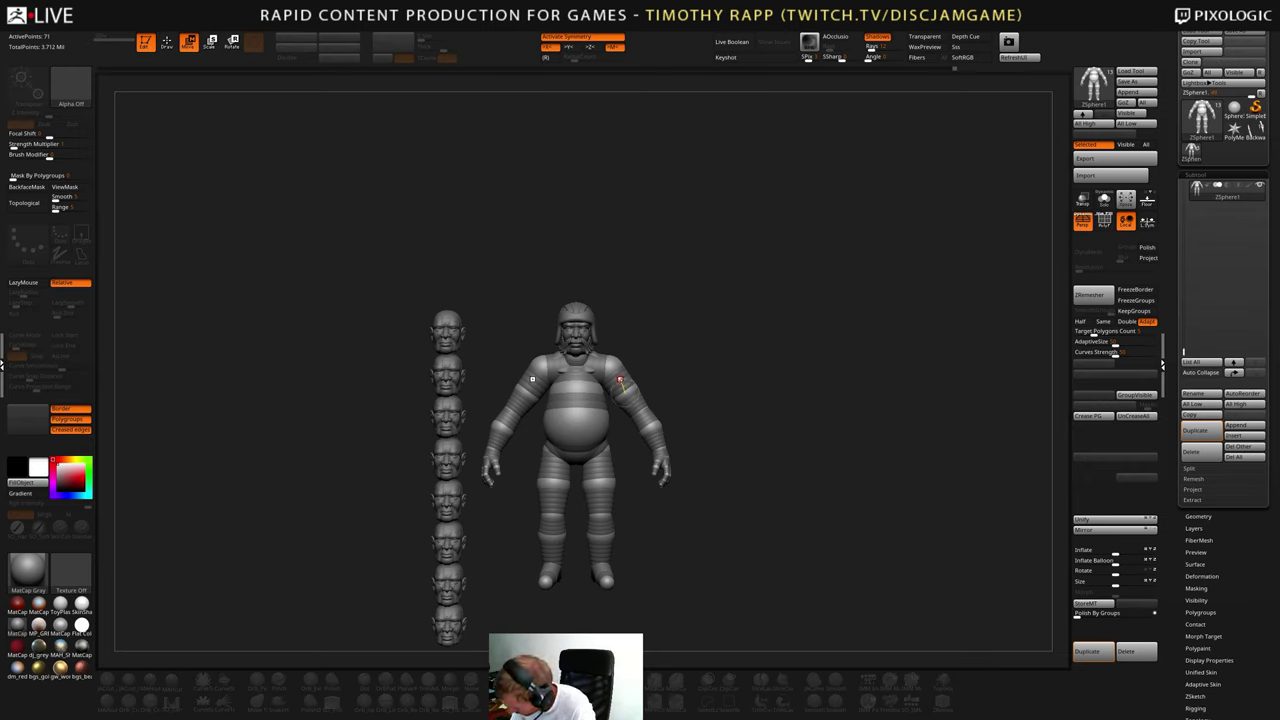
pyautogui.press('e')
pyautogui.moveTo(625, 394); pyautogui.dragTo(614, 388)
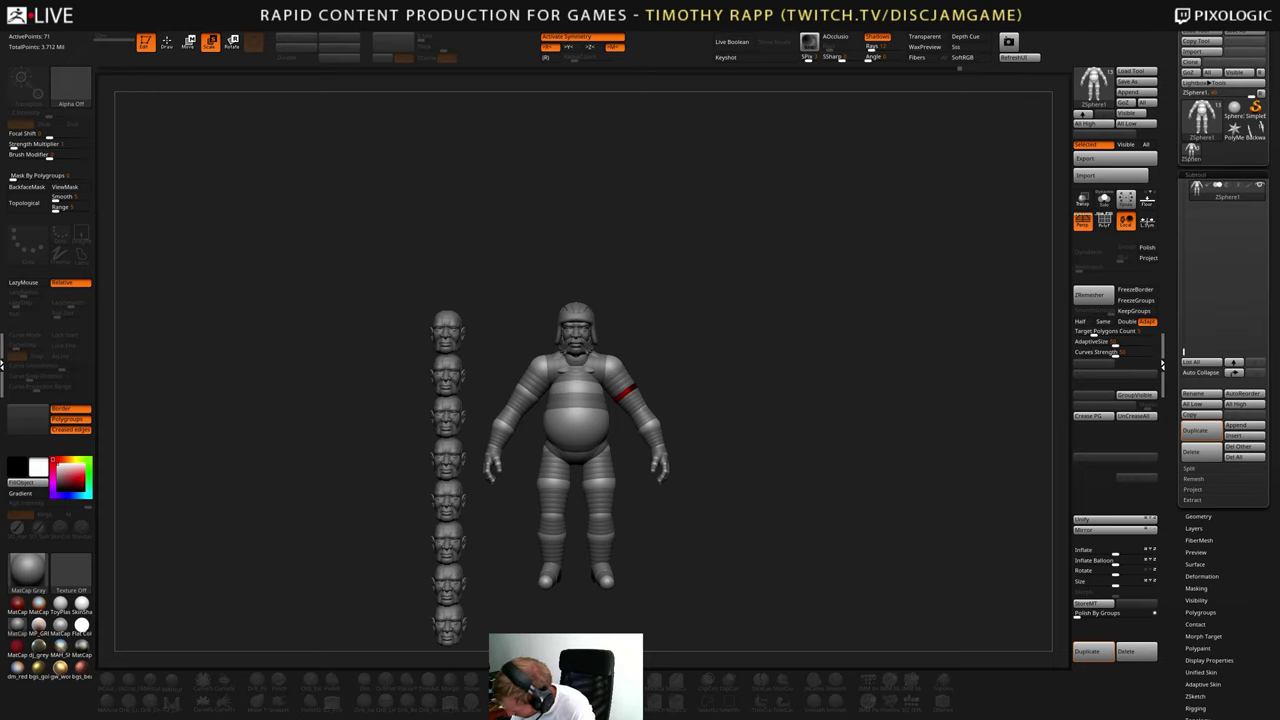
pyautogui.press('w')
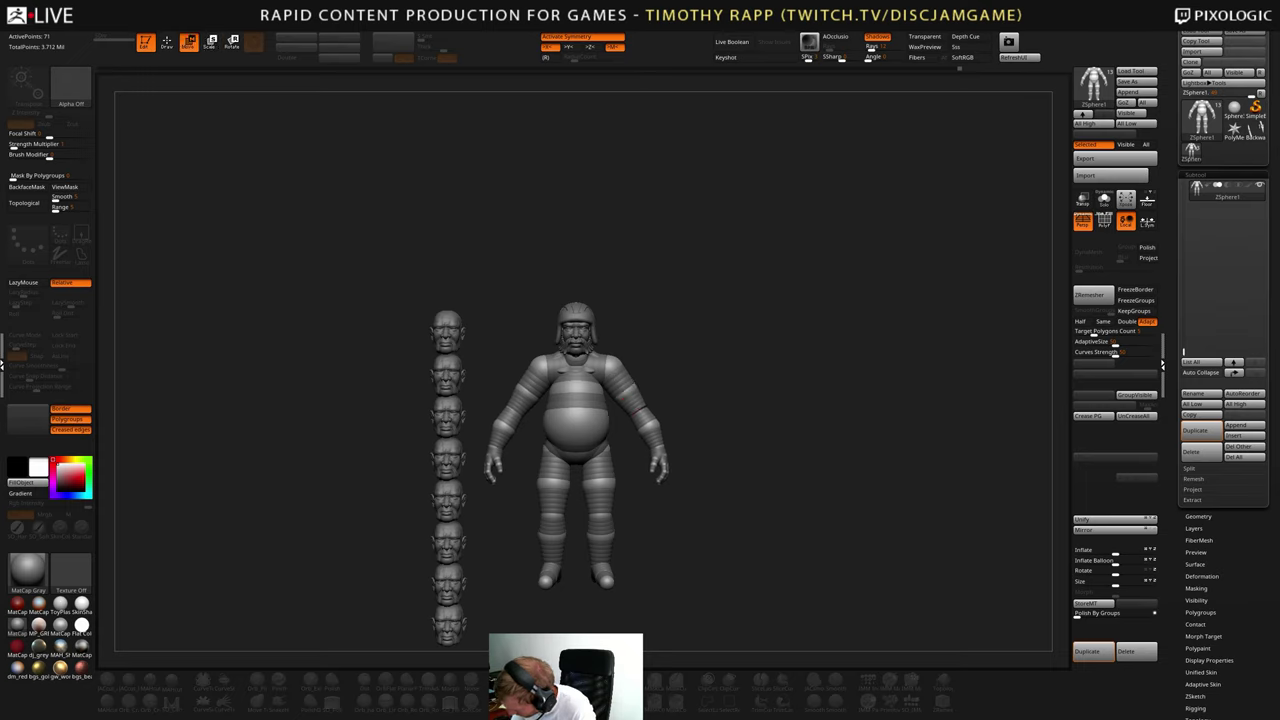
pyautogui.moveTo(737, 380); pyautogui.dragTo(693, 380)
pyautogui.press('e')
pyautogui.press('w')
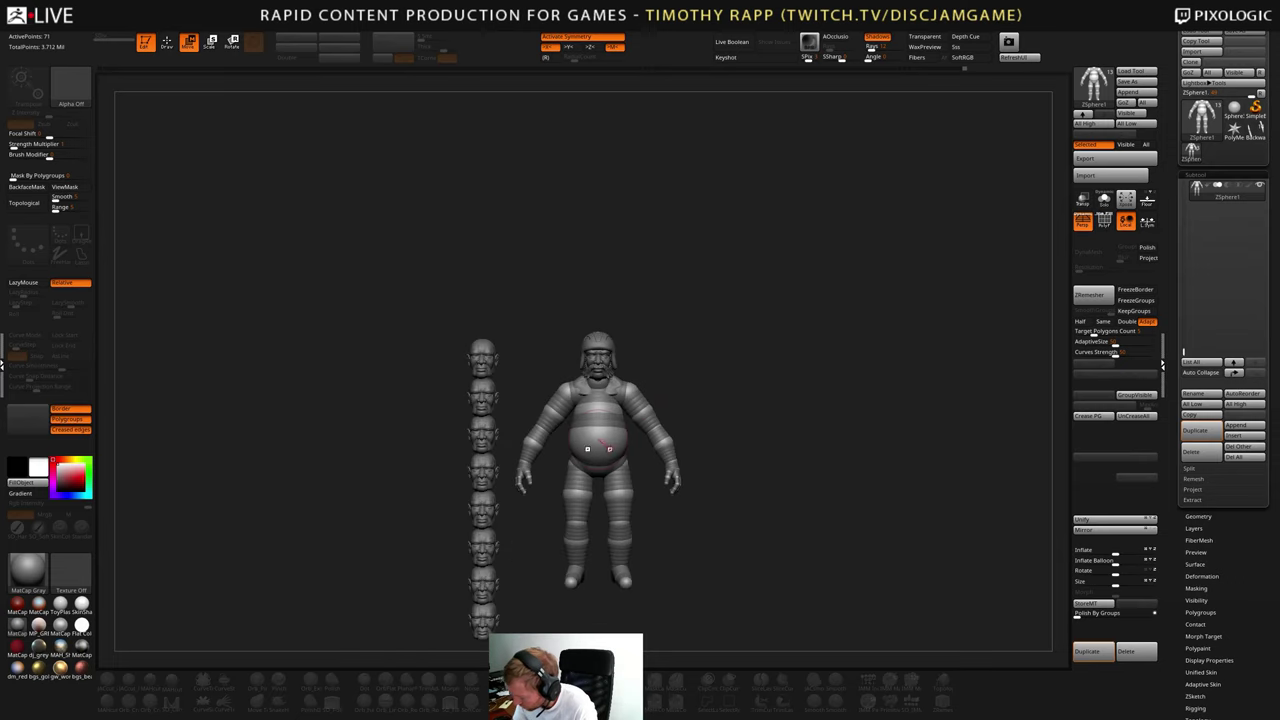
# - Refine the belly ZSphere's size and position, and check the body's proportions from the front, three-quarter angles and a distance
pyautogui.press('e')
pyautogui.moveTo(595, 445); pyautogui.dragTo(709, 392)
pyautogui.press('w')
pyautogui.press('e')
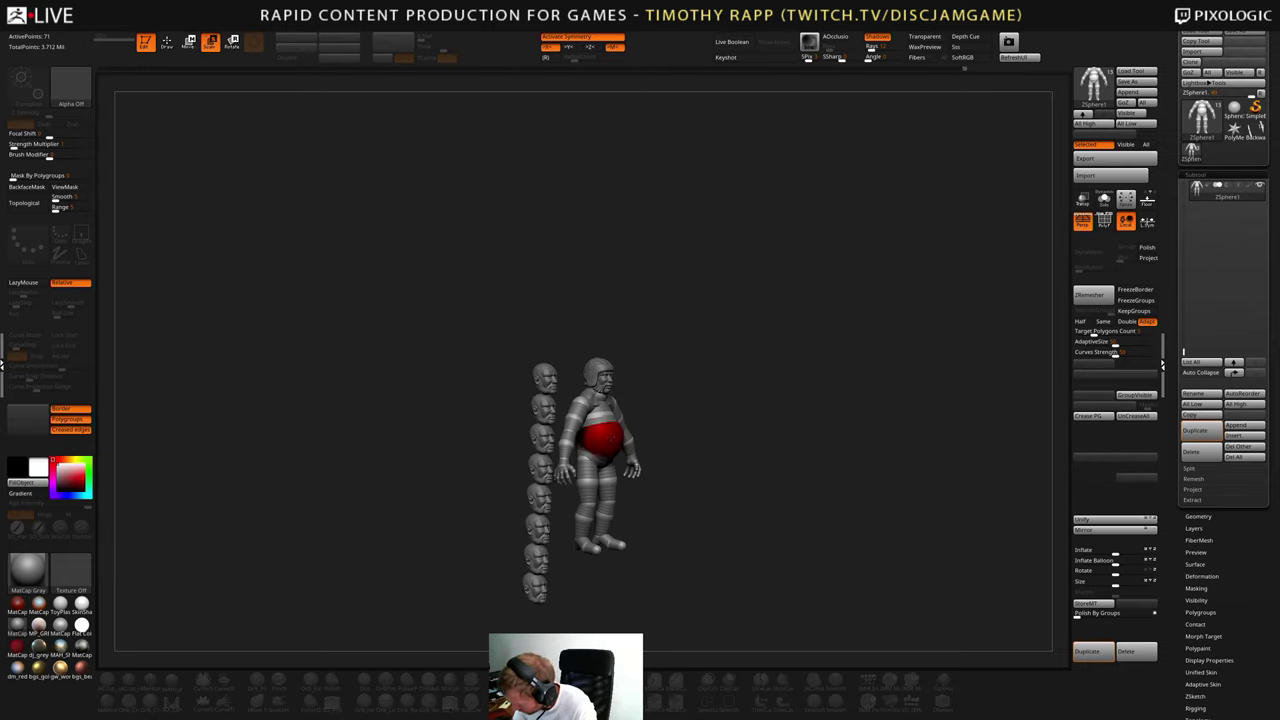
pyautogui.press('w')
pyautogui.moveTo(669, 406); pyautogui.dragTo(787, 336)
pyautogui.moveTo(750, 403)
pyautogui.keyDown('alt'); pyautogui.mouseDown()
pyautogui.moveTo(714, 403)
pyautogui.moveTo(726, 414)
pyautogui.moveTo(764, 403)
pyautogui.mouseUp(); pyautogui.keyUp('alt')
pyautogui.press('e')
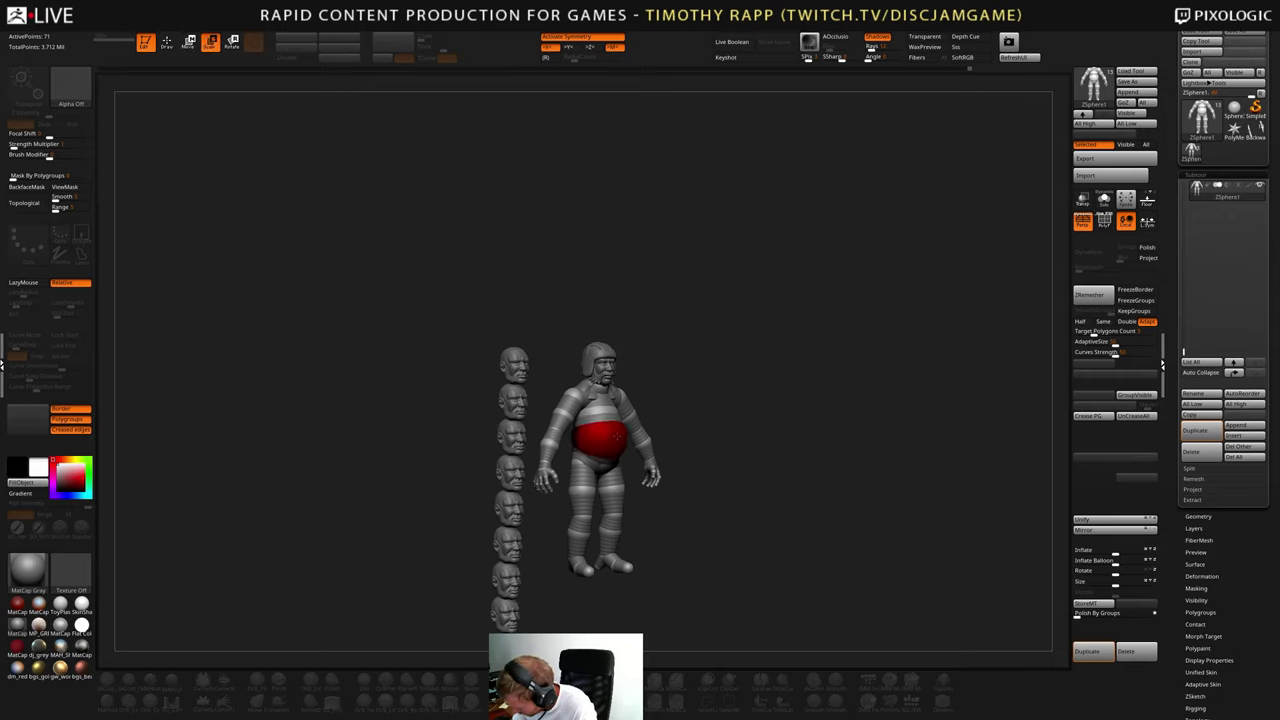
pyautogui.press('w')
pyautogui.moveTo(683, 417)
pyautogui.keyDown('alt'); pyautogui.mouseDown()
pyautogui.moveTo(740, 394)
pyautogui.moveTo(687, 395)
pyautogui.mouseUp(); pyautogui.keyUp('alt')
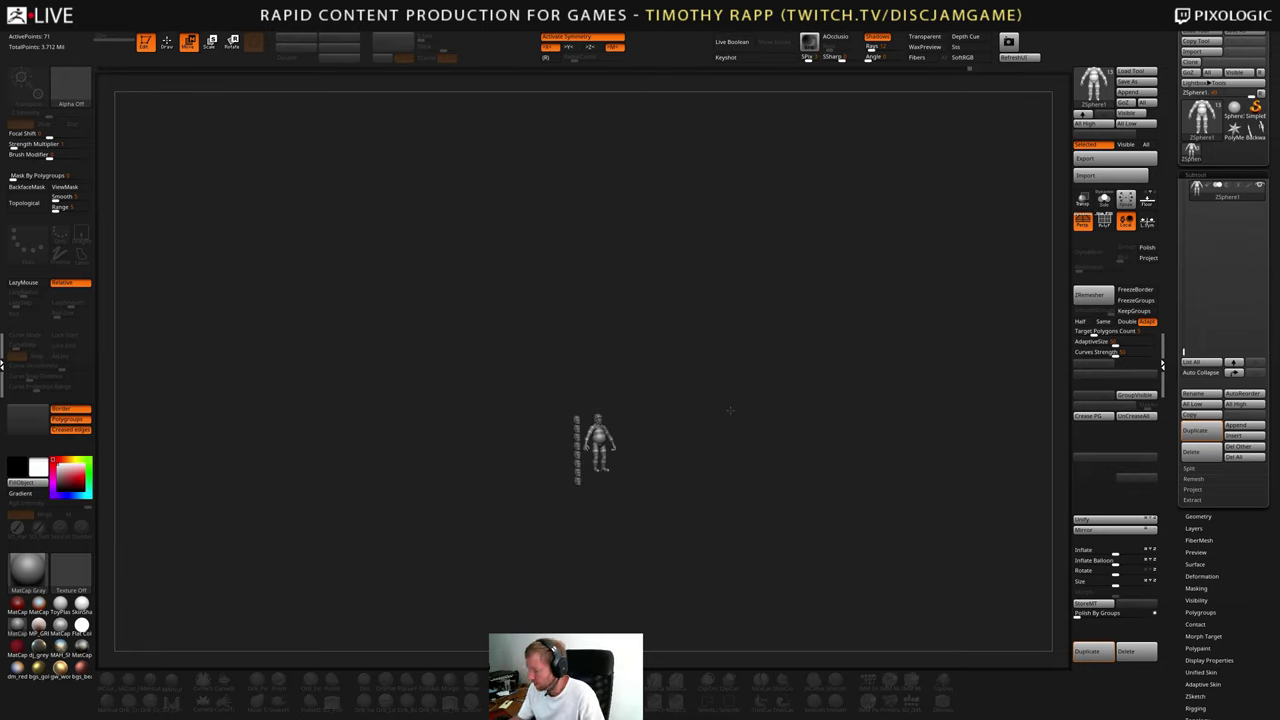
# - Adjust the finger ZSpheres on the hand, working from the back and side of the figure
pyautogui.keyDown('alt'); pyautogui.moveTo(746, 446); pyautogui.dragTo(800, 524); pyautogui.keyUp('alt')
pyautogui.moveTo(800, 524); pyautogui.dragTo(567, 577)
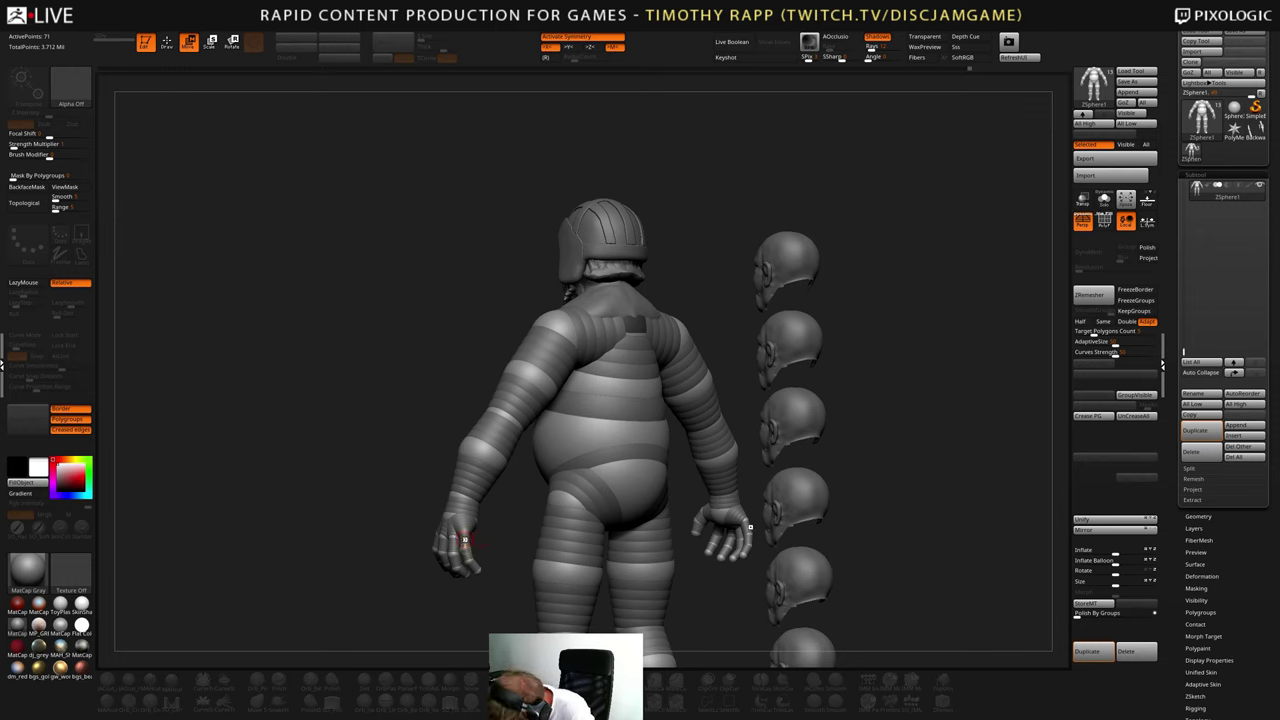
pyautogui.moveTo(466, 540); pyautogui.dragTo(487, 573, button='right')
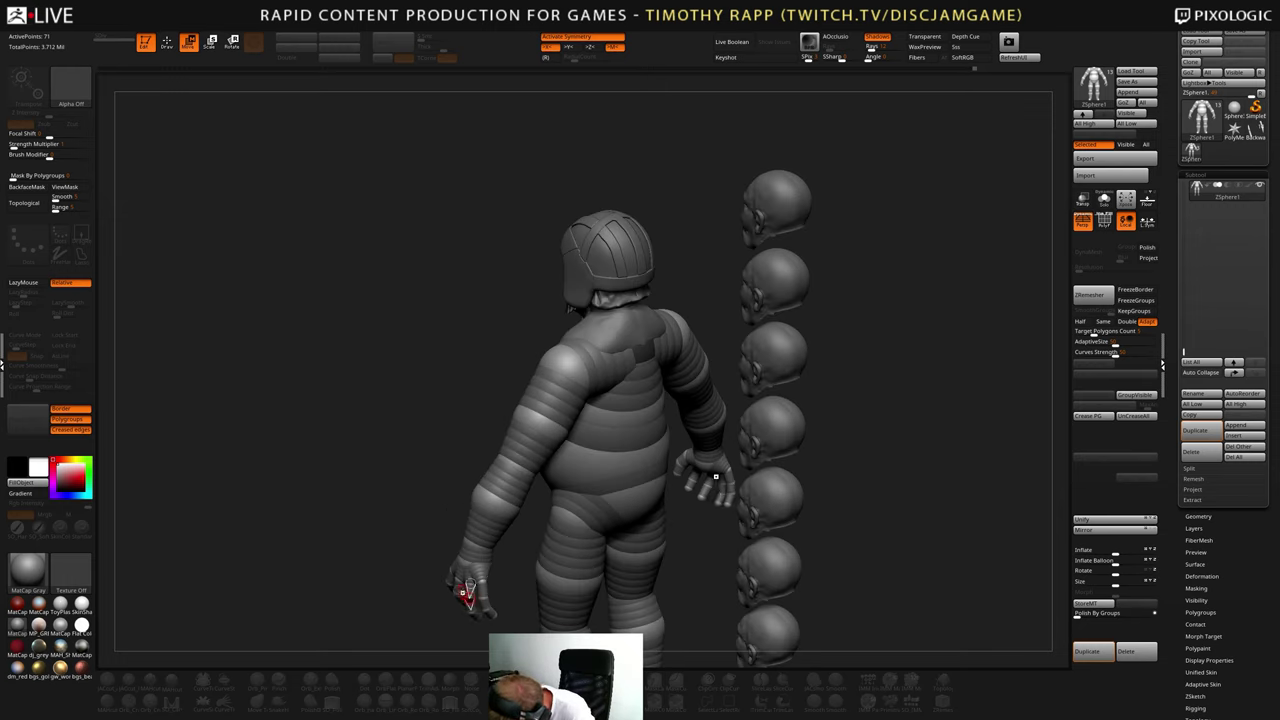
pyautogui.moveTo(468, 570); pyautogui.dragTo(540, 575, button='right')
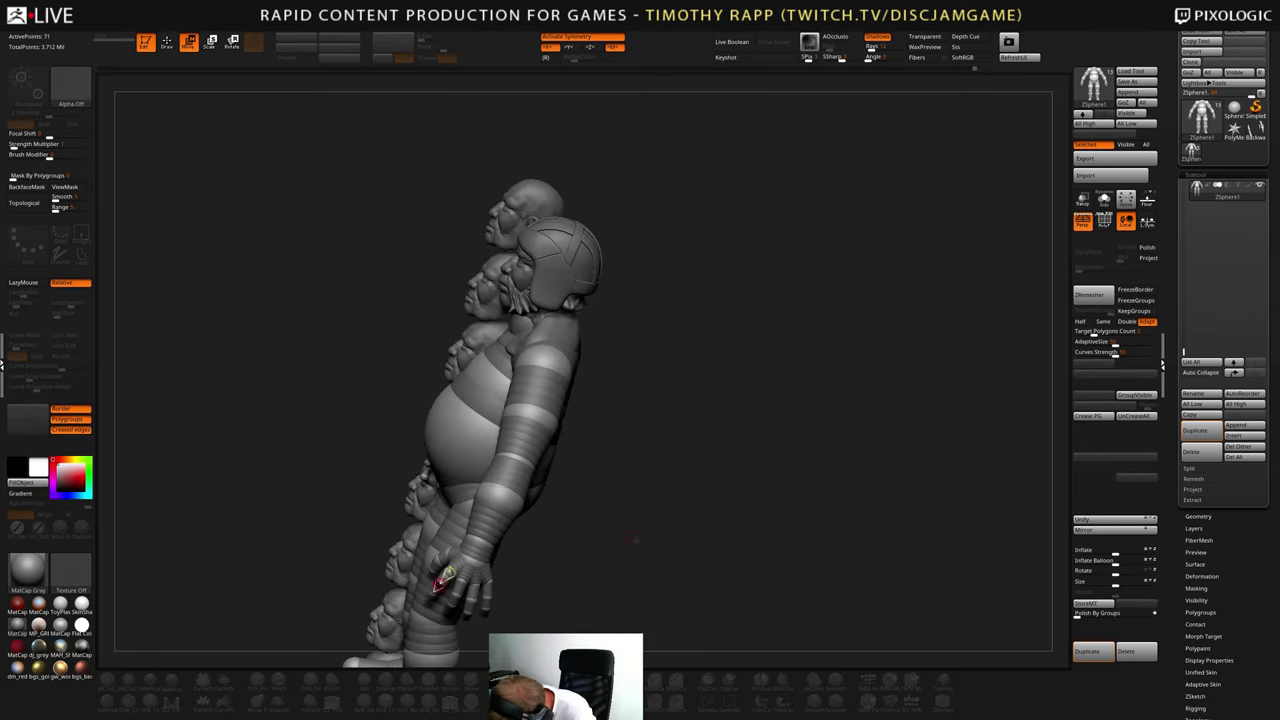
pyautogui.moveTo(434, 582); pyautogui.dragTo(626, 486, button='right')
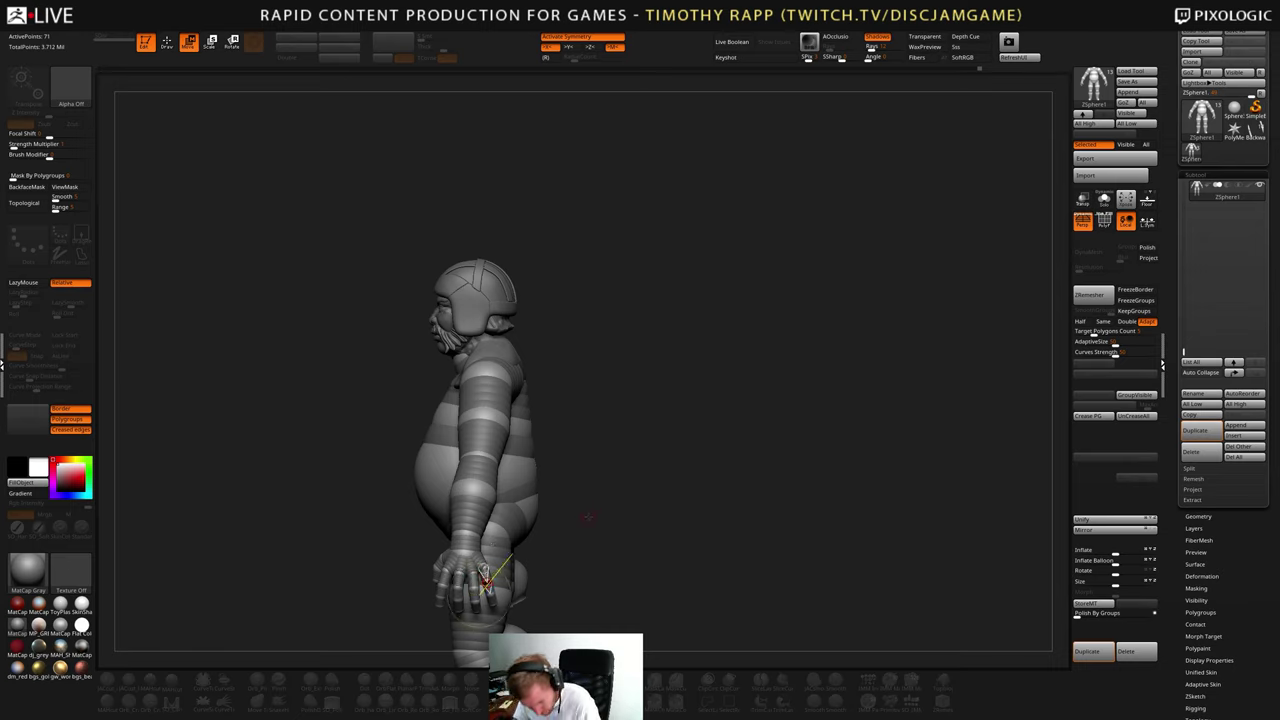
pyautogui.moveTo(568, 542); pyautogui.dragTo(542, 540)
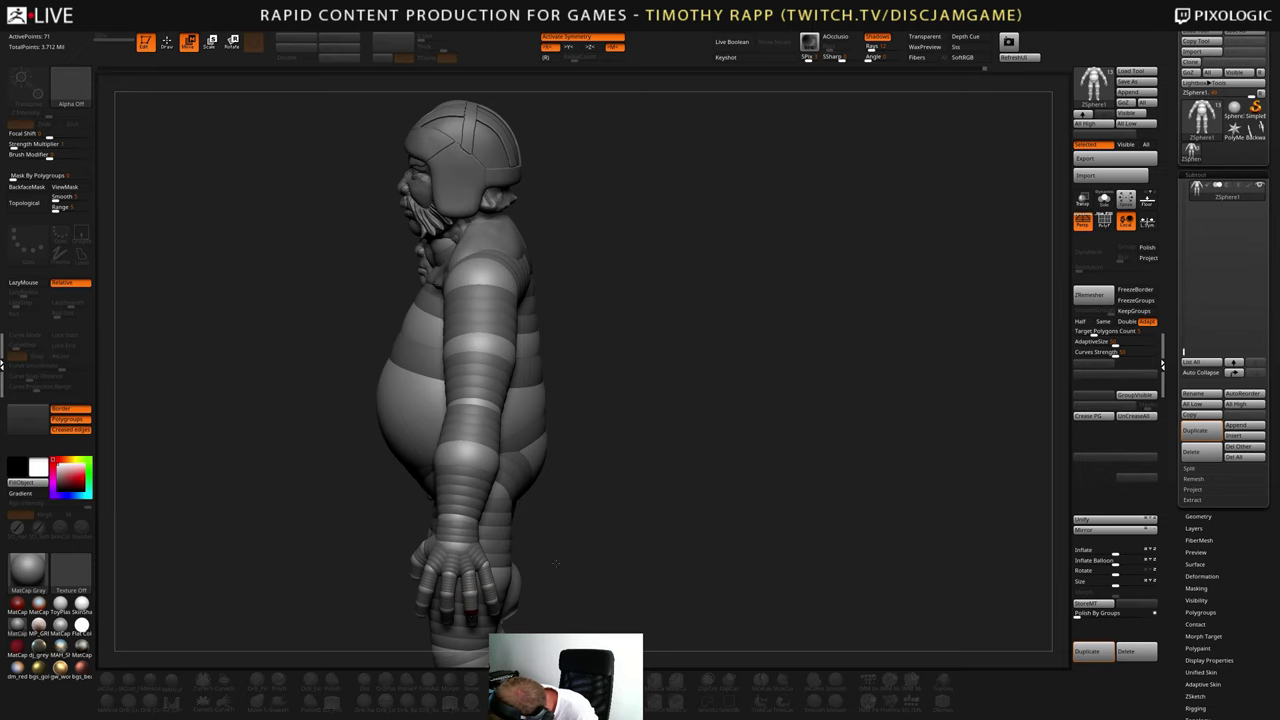
# - Fine-tune the placement of the ring- and little-finger ZSpheres, judging the spread of the fingers from the side and rear
pyautogui.moveTo(560, 557); pyautogui.dragTo(553, 529)
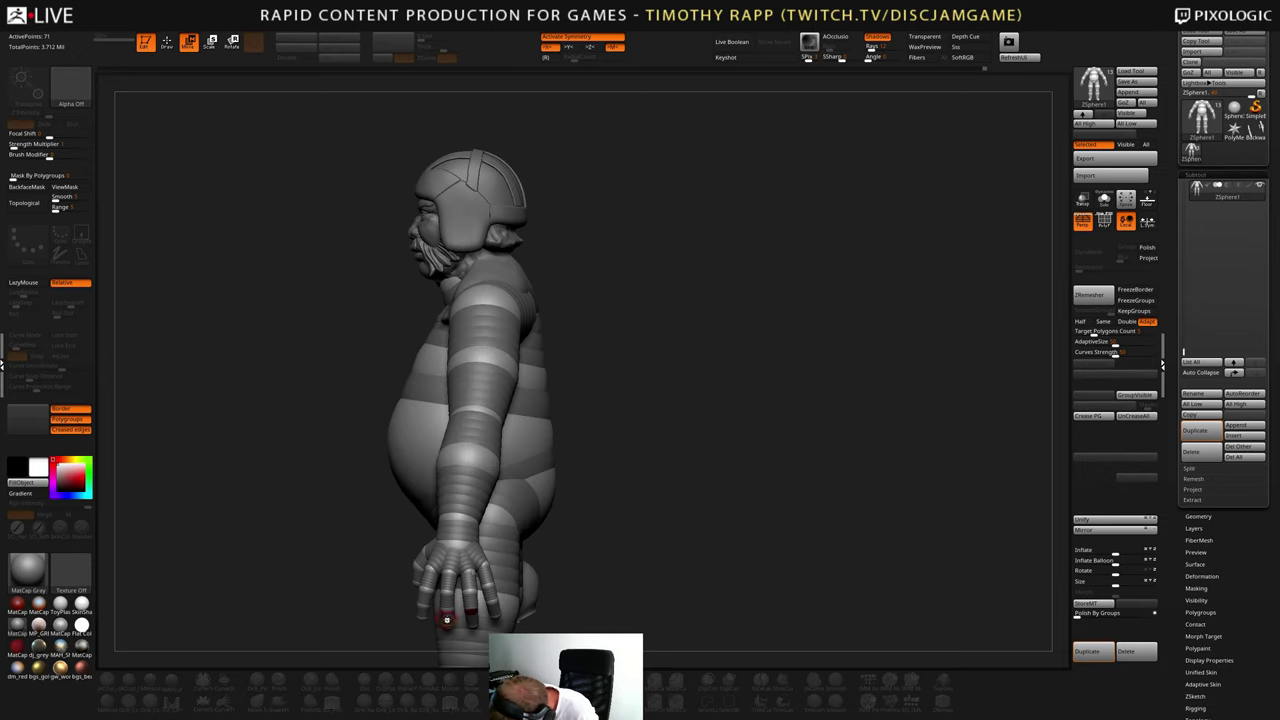
pyautogui.keyDown('alt'); pyautogui.moveTo(629, 546); pyautogui.dragTo(600, 560); pyautogui.keyUp('alt')
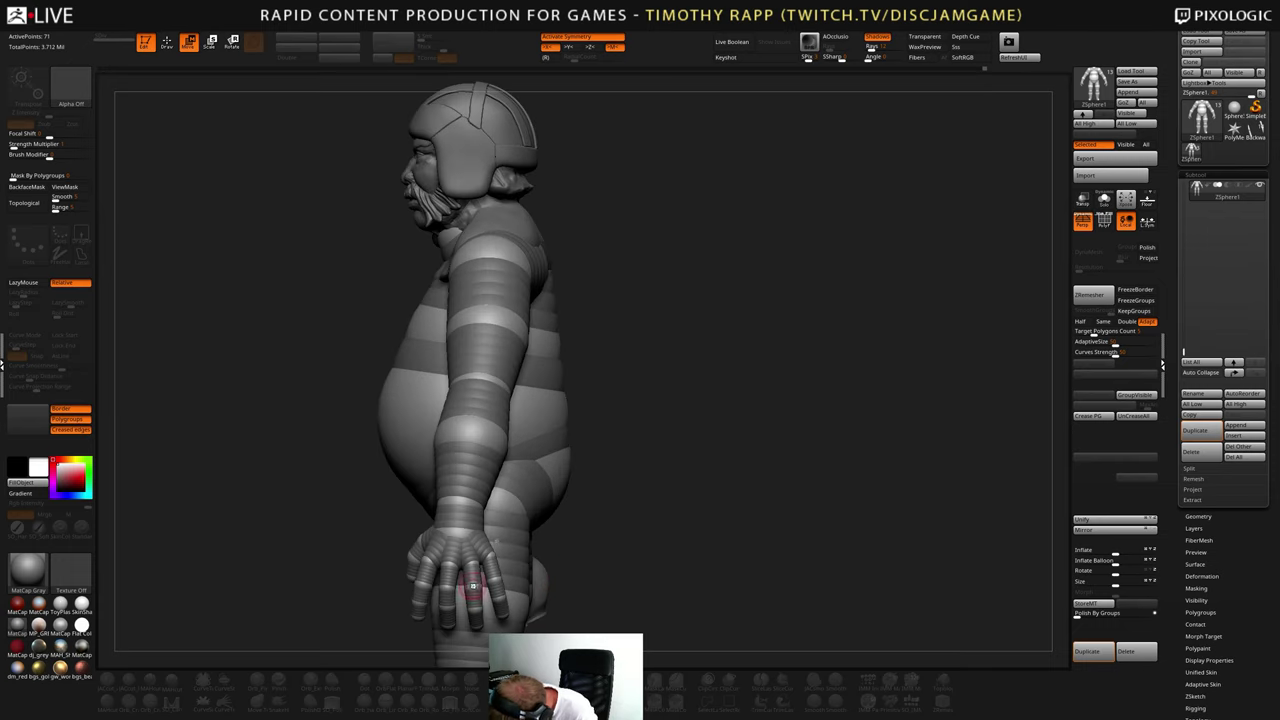
pyautogui.moveTo(477, 610); pyautogui.dragTo(475, 609)
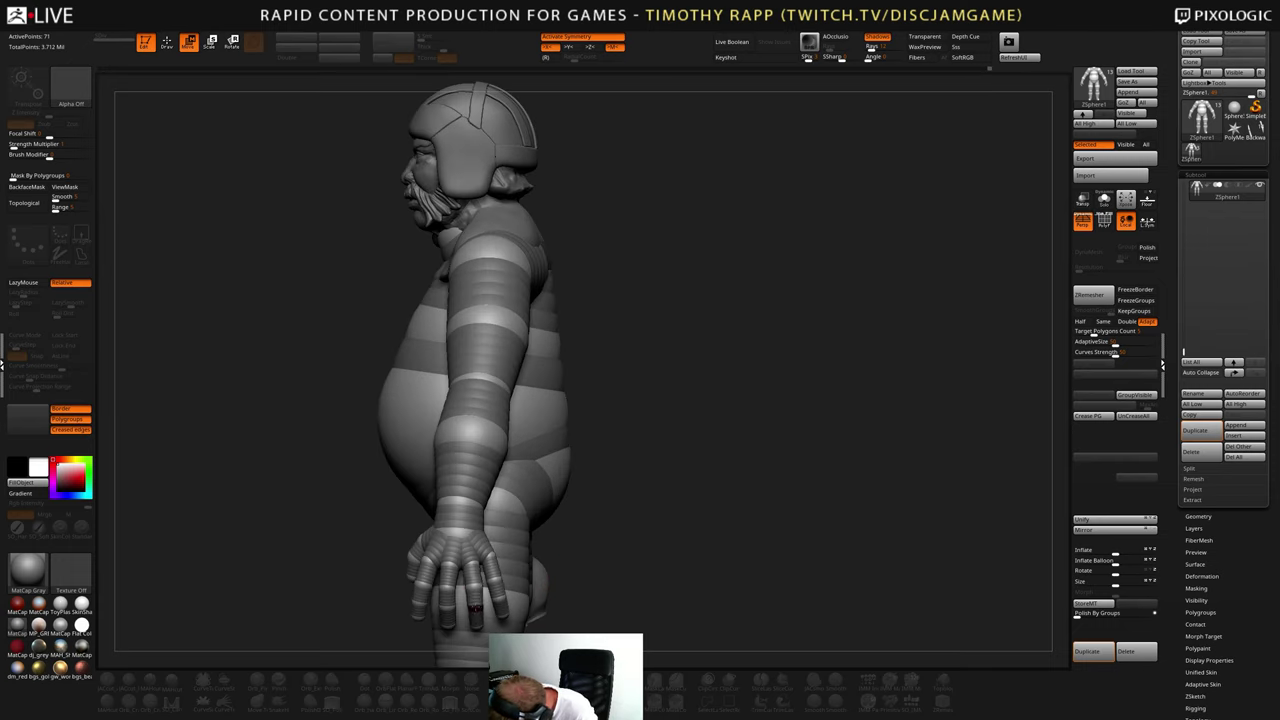
pyautogui.moveTo(592, 588); pyautogui.dragTo(545, 530)
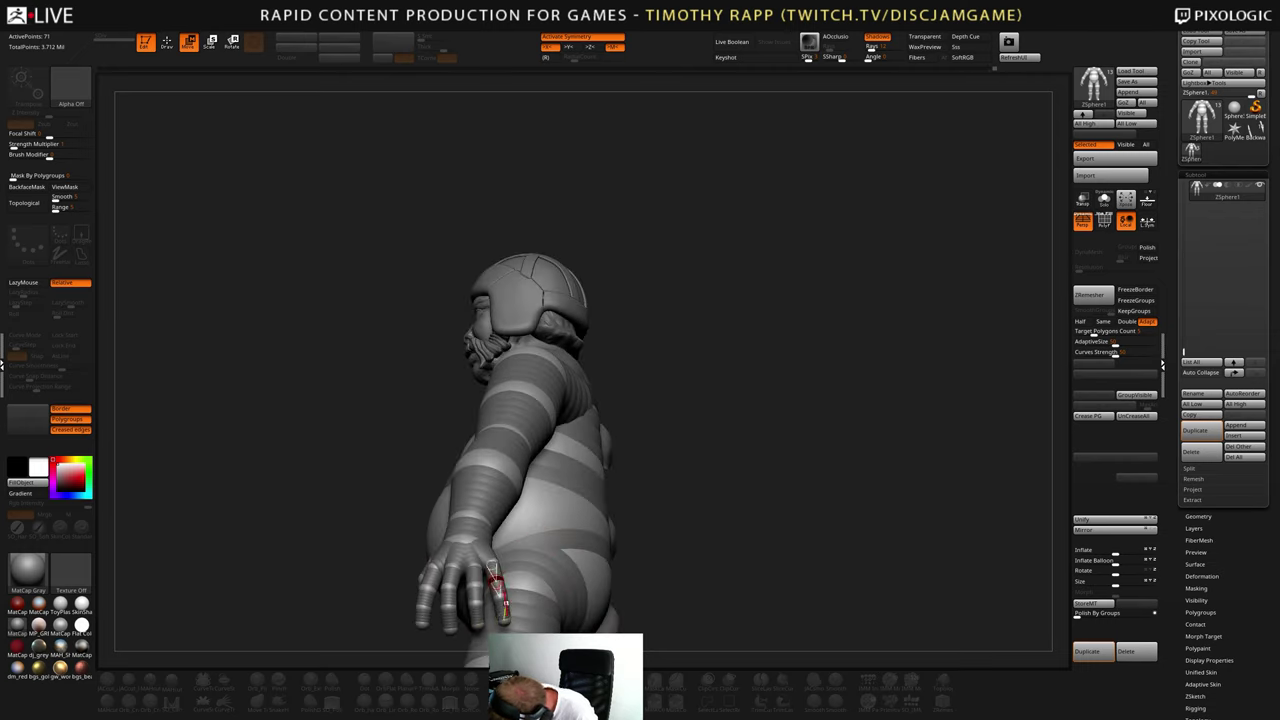
pyautogui.moveTo(573, 555); pyautogui.dragTo(615, 581, button='right')
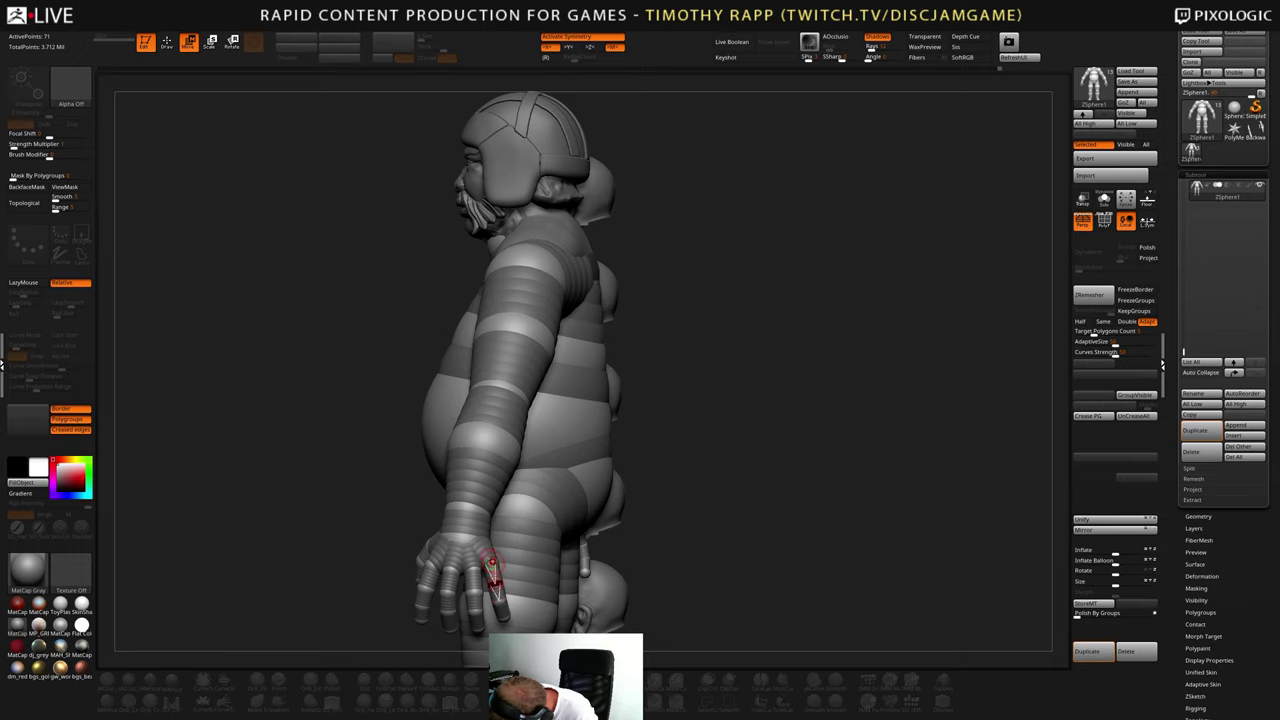
pyautogui.moveTo(680, 524)
pyautogui.keyDown('alt'); pyautogui.mouseDown(button='right')
pyautogui.moveTo(670, 528)
pyautogui.moveTo(662, 492)
pyautogui.mouseUp(button='right'); pyautogui.keyUp('alt')
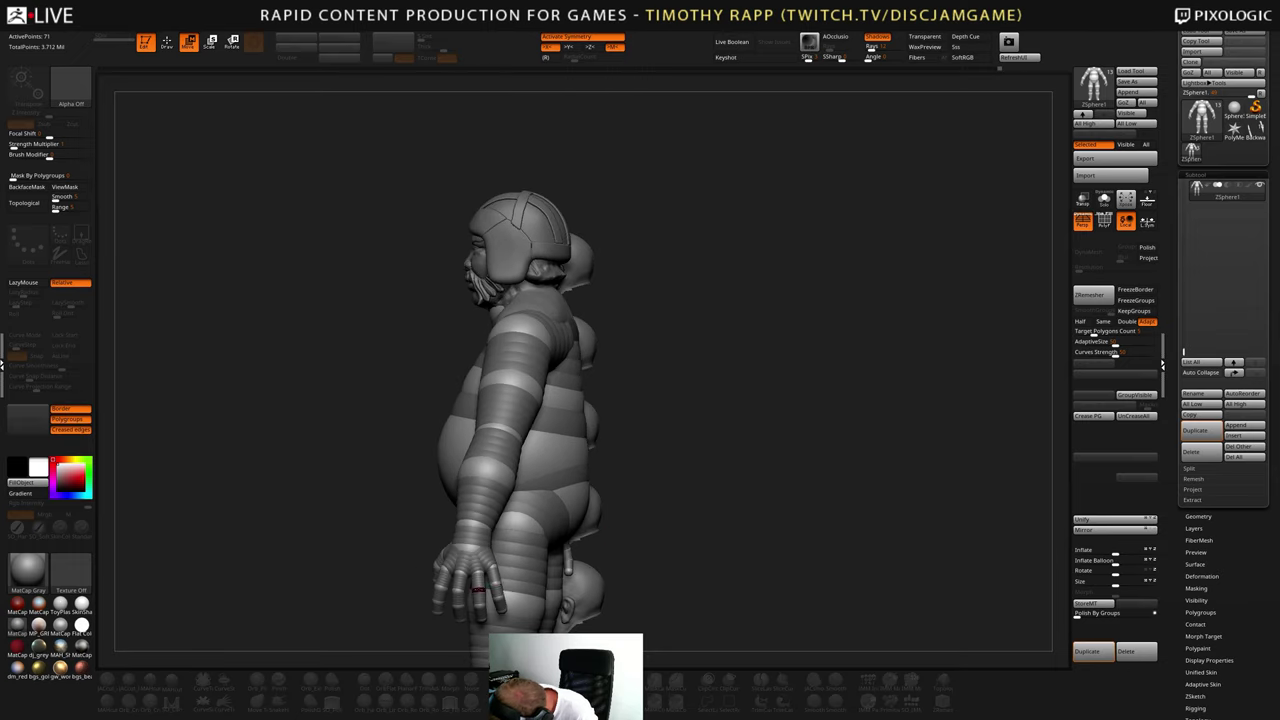
pyautogui.moveTo(634, 573); pyautogui.dragTo(620, 481, button='right')
# - Adjust the thumb ZSpheres on the hand, checking the thumb from the front and back of the figure
pyautogui.moveTo(462, 600); pyautogui.dragTo(582, 491)
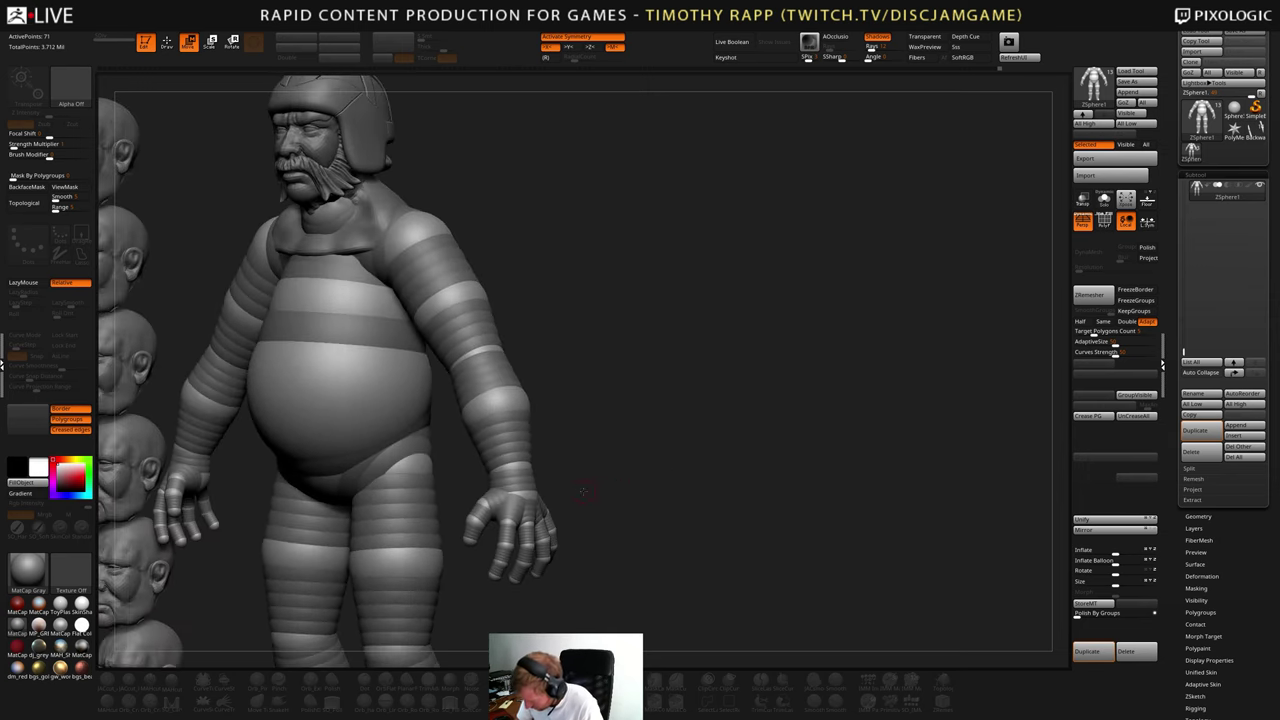
pyautogui.click(474, 522)
pyautogui.click(485, 504)
pyautogui.moveTo(600, 492); pyautogui.dragTo(685, 474)
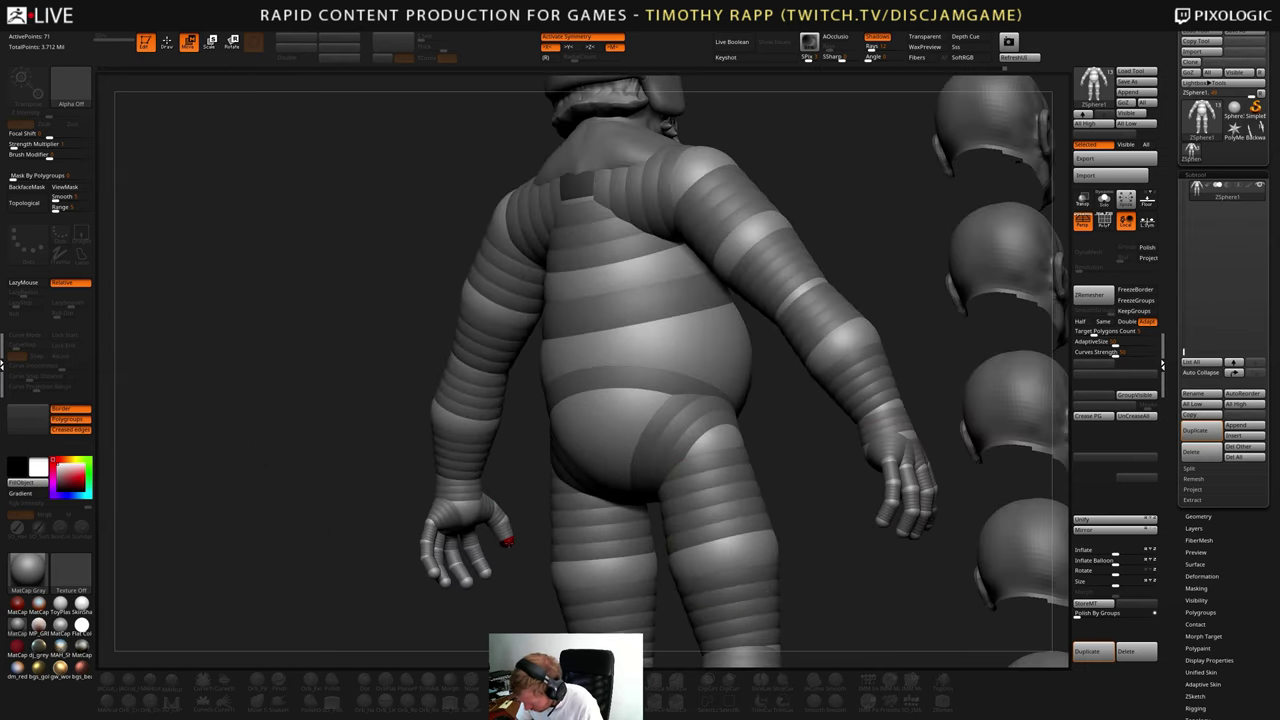
pyautogui.keyDown('alt'); pyautogui.moveTo(527, 547); pyautogui.dragTo(567, 506); pyautogui.keyUp('alt')
# - Check the whole figure's proportions from the side and front against the stacked heads
pyautogui.moveTo(566, 507); pyautogui.dragTo(637, 515, button='right')
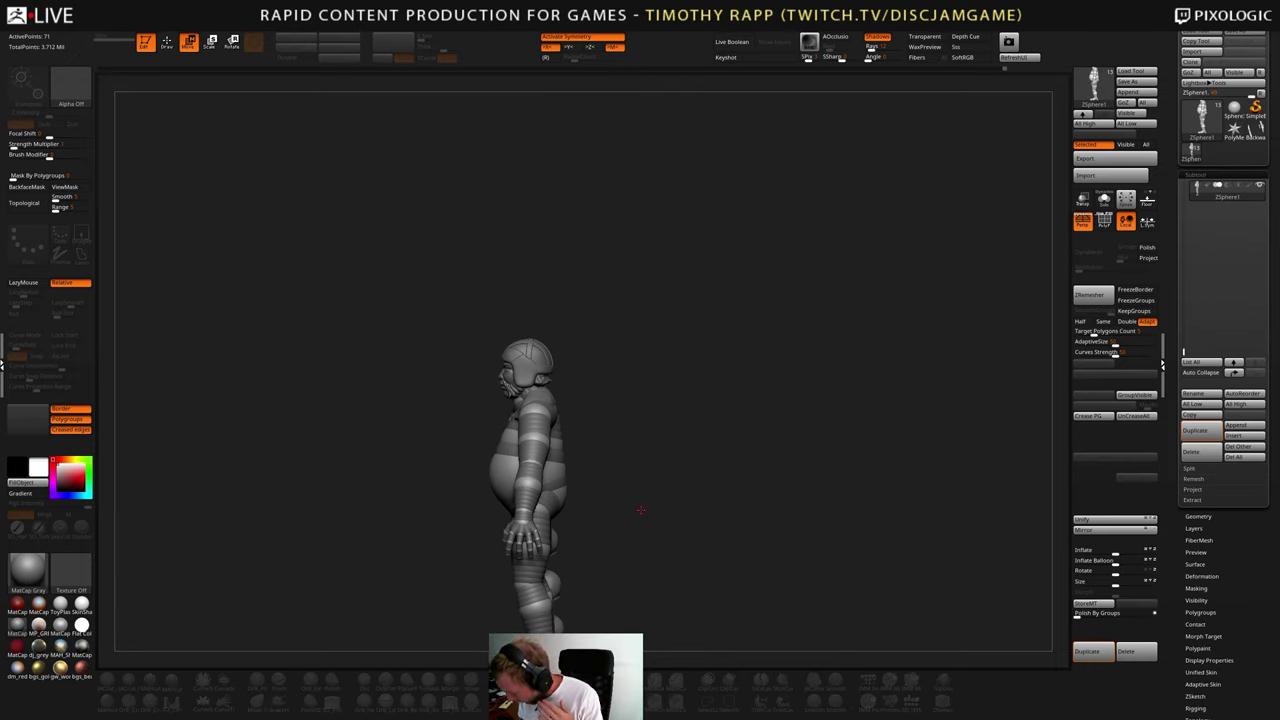
pyautogui.moveTo(641, 510); pyautogui.dragTo(520, 506)
pyautogui.keyDown('alt'); pyautogui.moveTo(720, 400); pyautogui.dragTo(894, 489); pyautogui.keyUp('alt')
pyautogui.moveTo(770, 480); pyautogui.dragTo(797, 480)
pyautogui.moveTo(680, 440)
pyautogui.keyDown('alt'); pyautogui.mouseDown()
pyautogui.moveTo(817, 465)
pyautogui.moveTo(780, 467)
pyautogui.moveTo(780, 440)
pyautogui.moveTo(814, 492)
pyautogui.moveTo(780, 440)
pyautogui.moveTo(735, 460)
pyautogui.moveTo(655, 445)
pyautogui.mouseUp(); pyautogui.keyUp('alt')
pyautogui.keyDown('alt'); pyautogui.moveTo(720, 400); pyautogui.dragTo(949, 453); pyautogui.keyUp('alt')
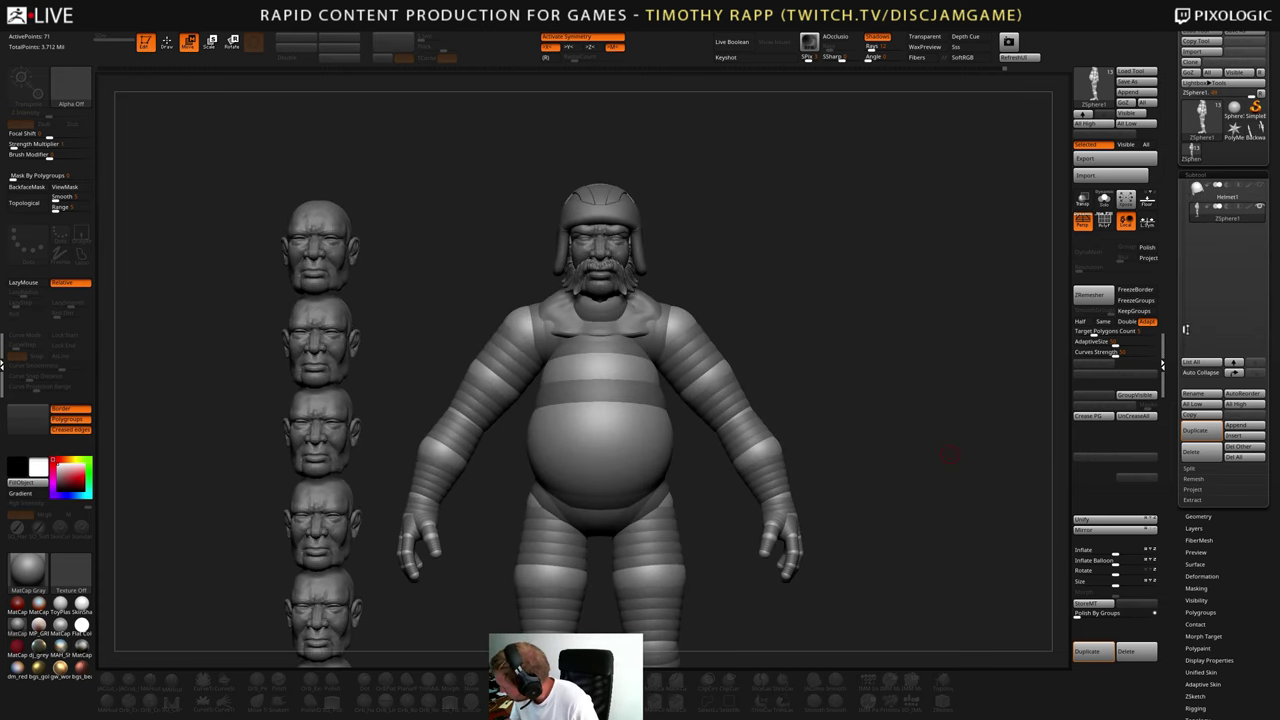
pyautogui.moveTo(950, 453); pyautogui.dragTo(810, 513)
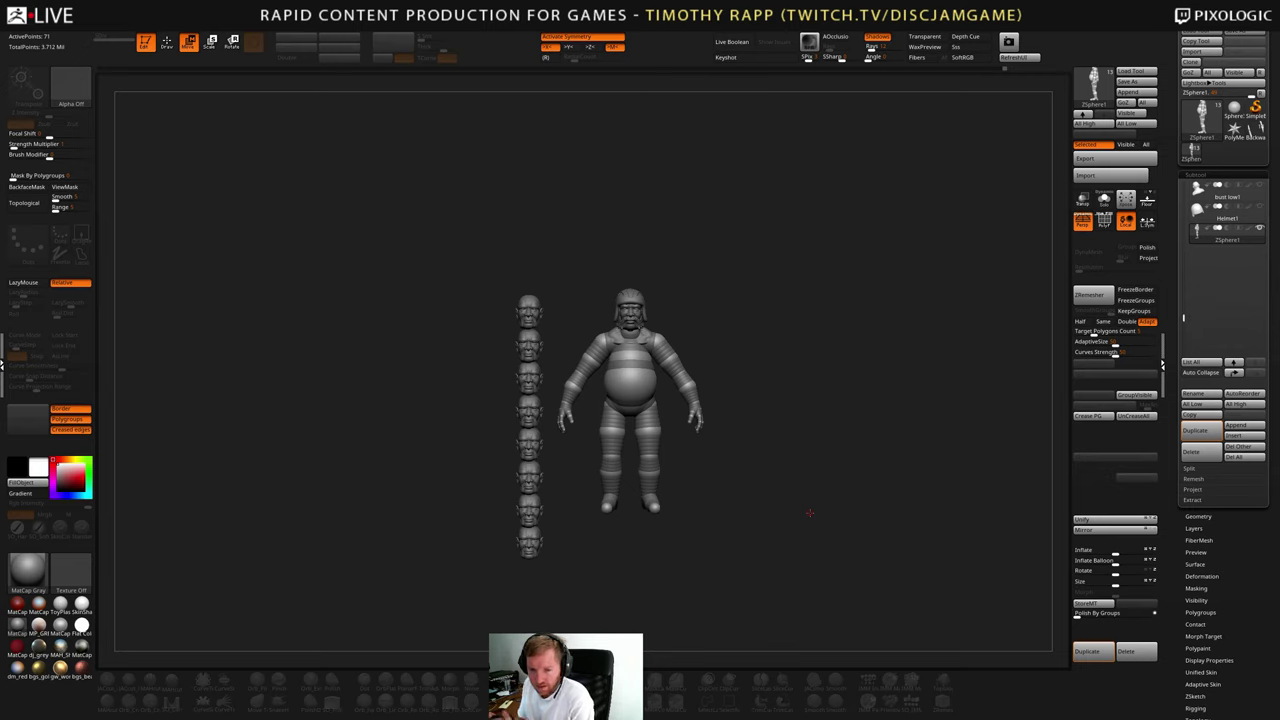
# - Open the Adaptive Skin settings and preview the ZSphere body as an adaptive skin
pyautogui.moveTo(1174, 601); pyautogui.dragTo(1182, 515)
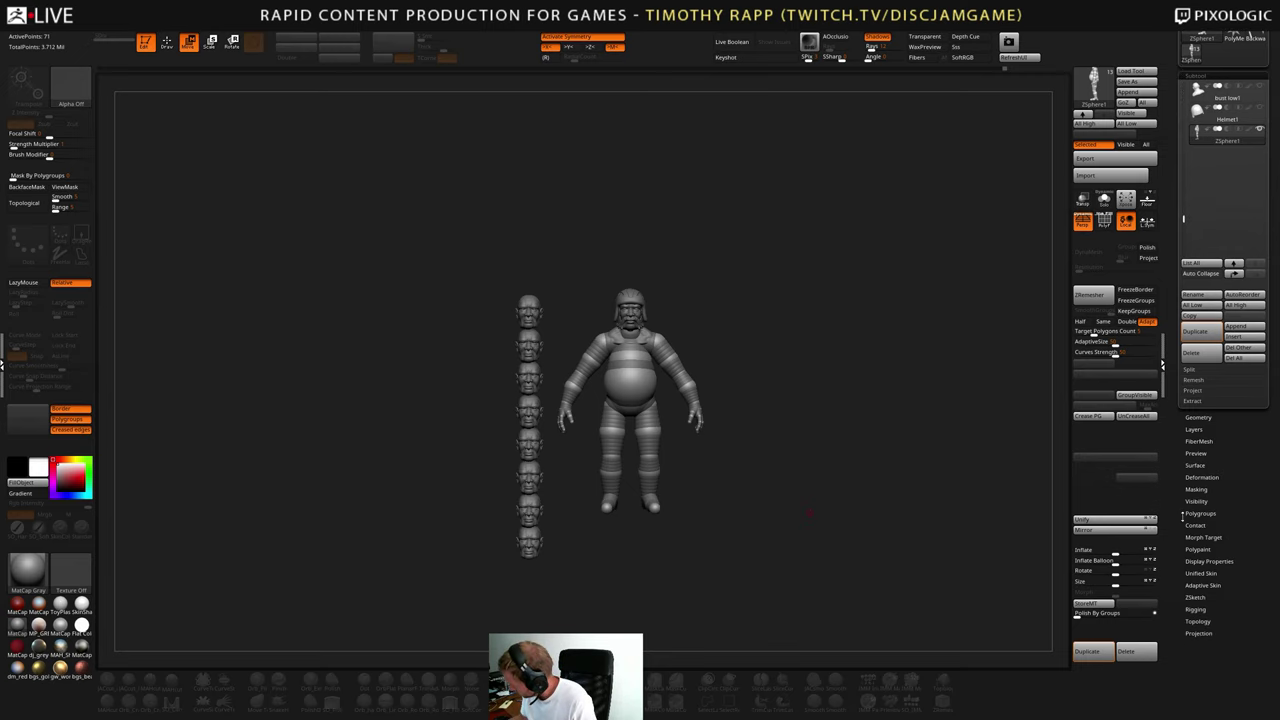
pyautogui.click(1199, 417)
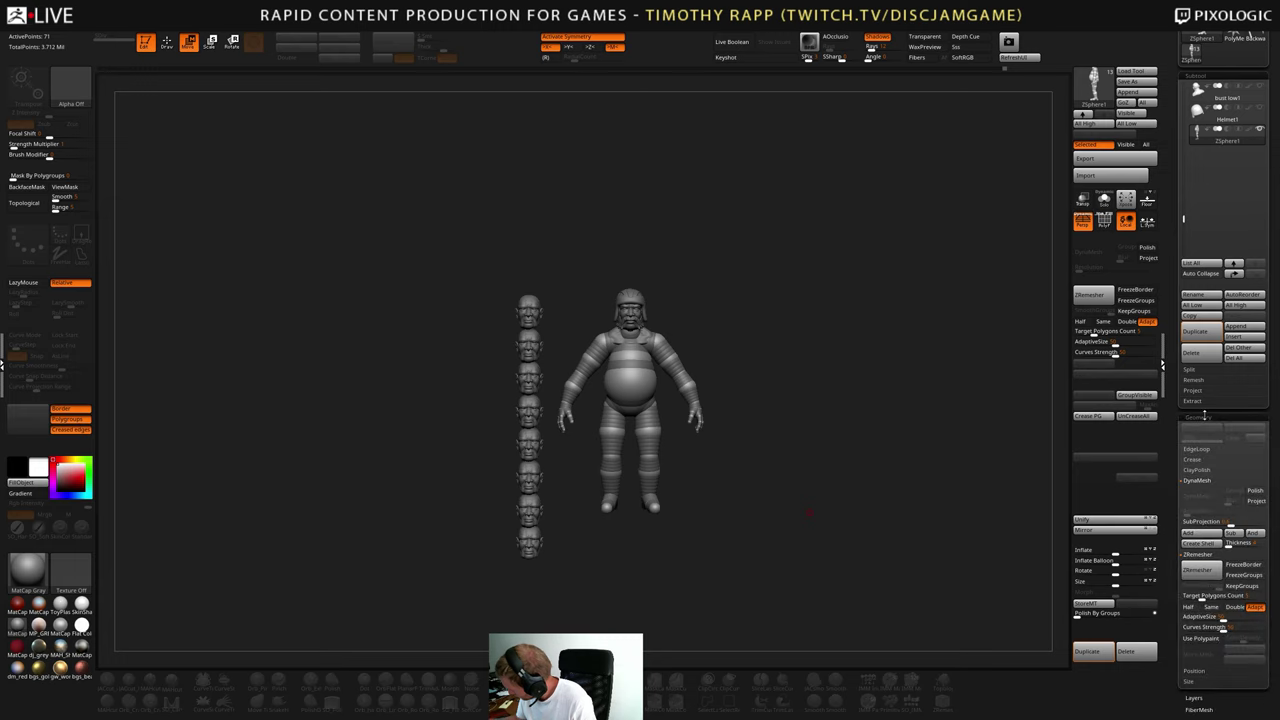
pyautogui.moveTo(1168, 476); pyautogui.dragTo(1172, 442)
pyautogui.click(1205, 381)
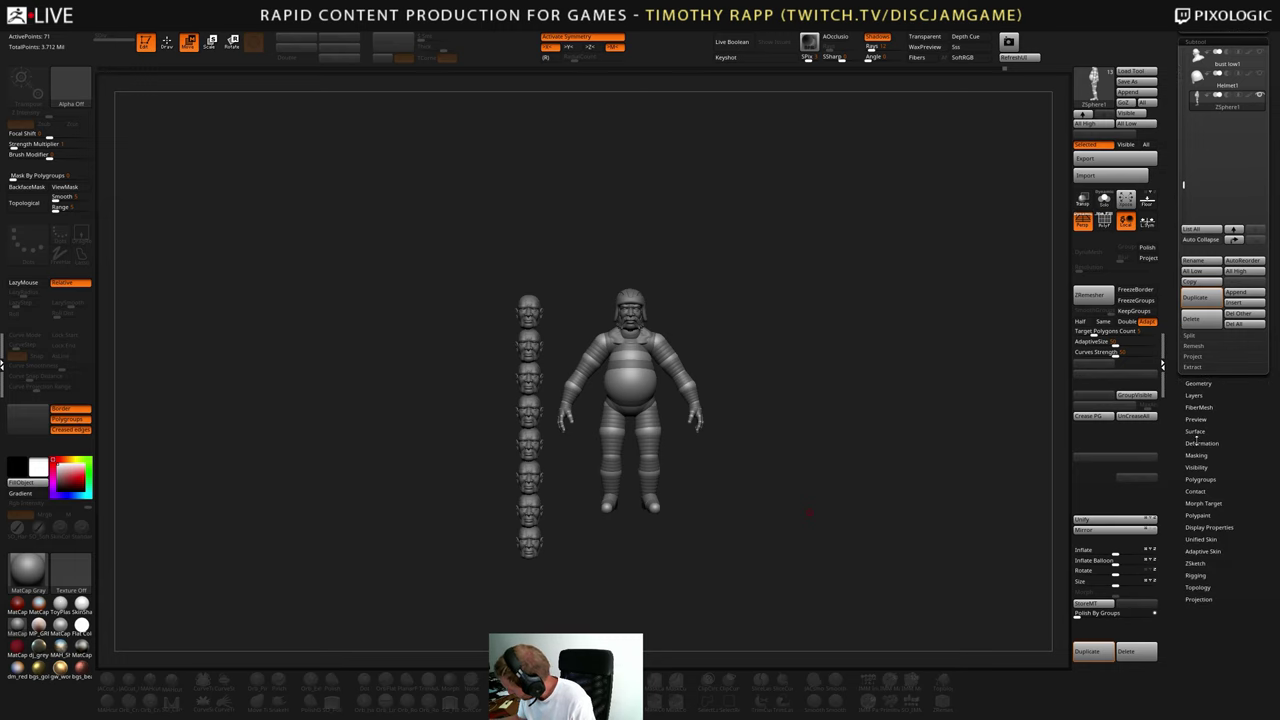
pyautogui.click(1203, 552)
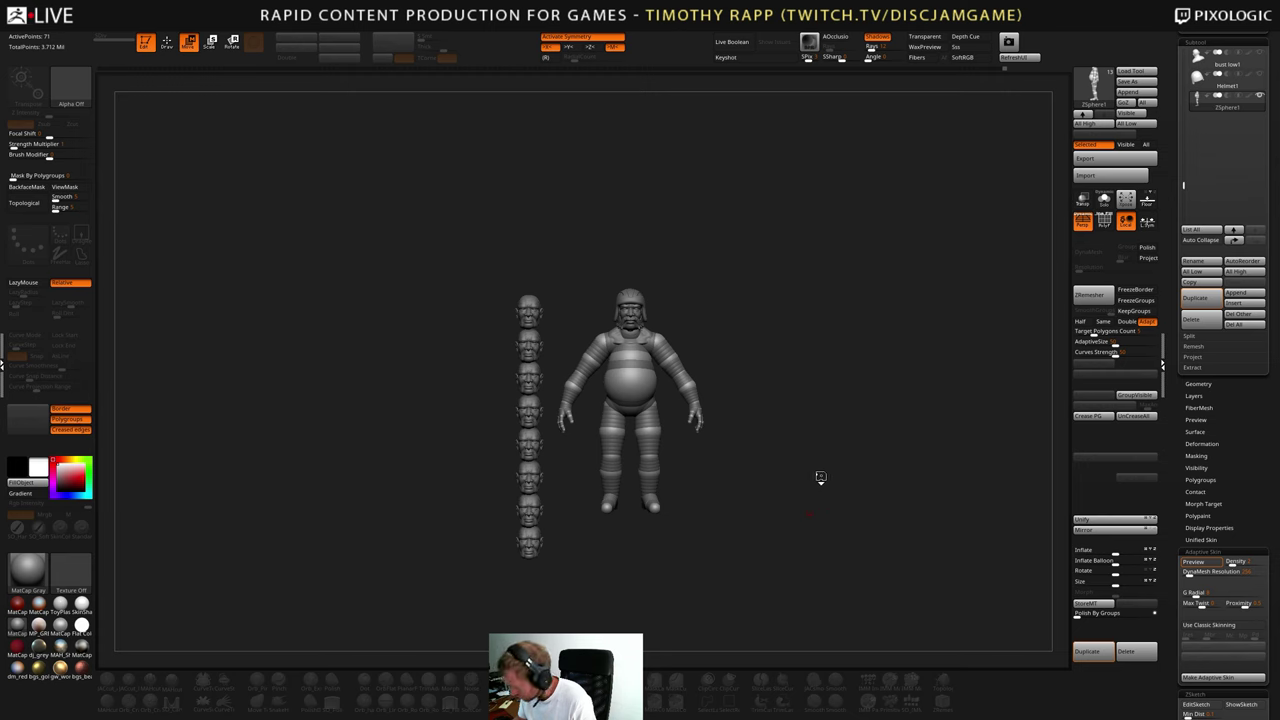
pyautogui.press('a')
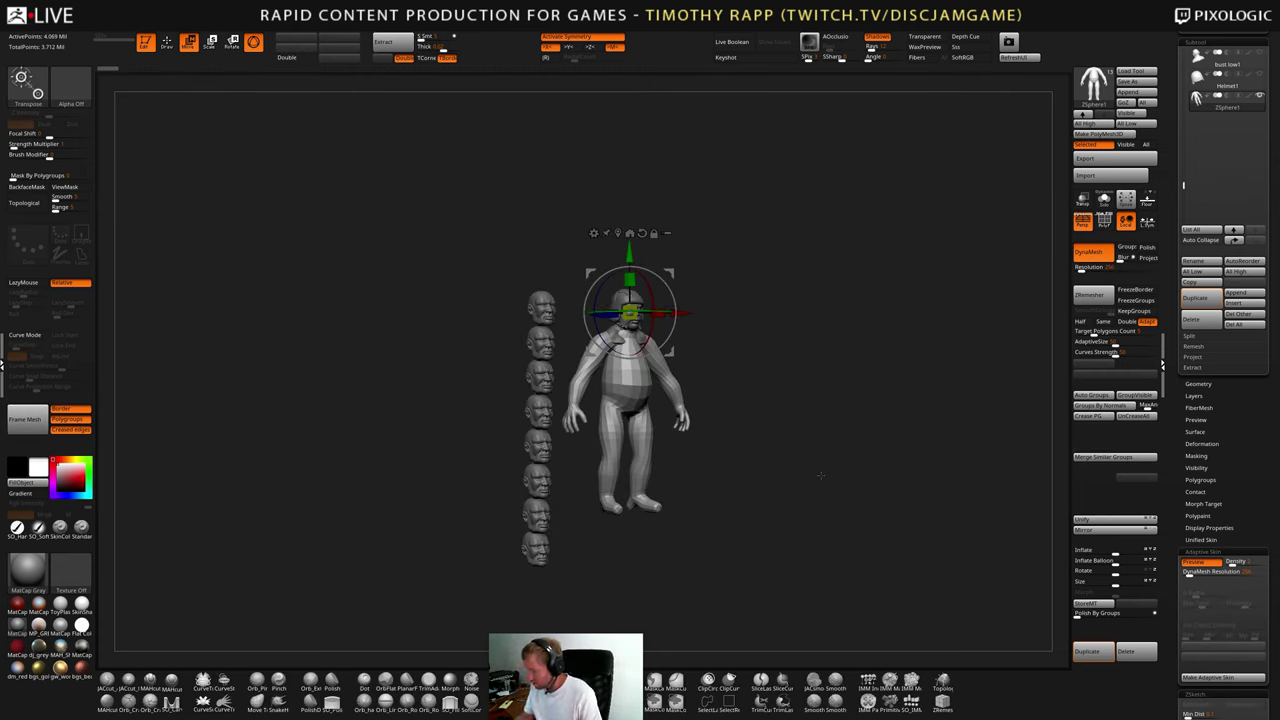
# - Examine the adaptive skin preview and its polyframe from the front, and switch back to the ZSpheres
pyautogui.keyDown('shift'); pyautogui.moveTo(821, 475); pyautogui.dragTo(856, 418); pyautogui.keyUp('shift')
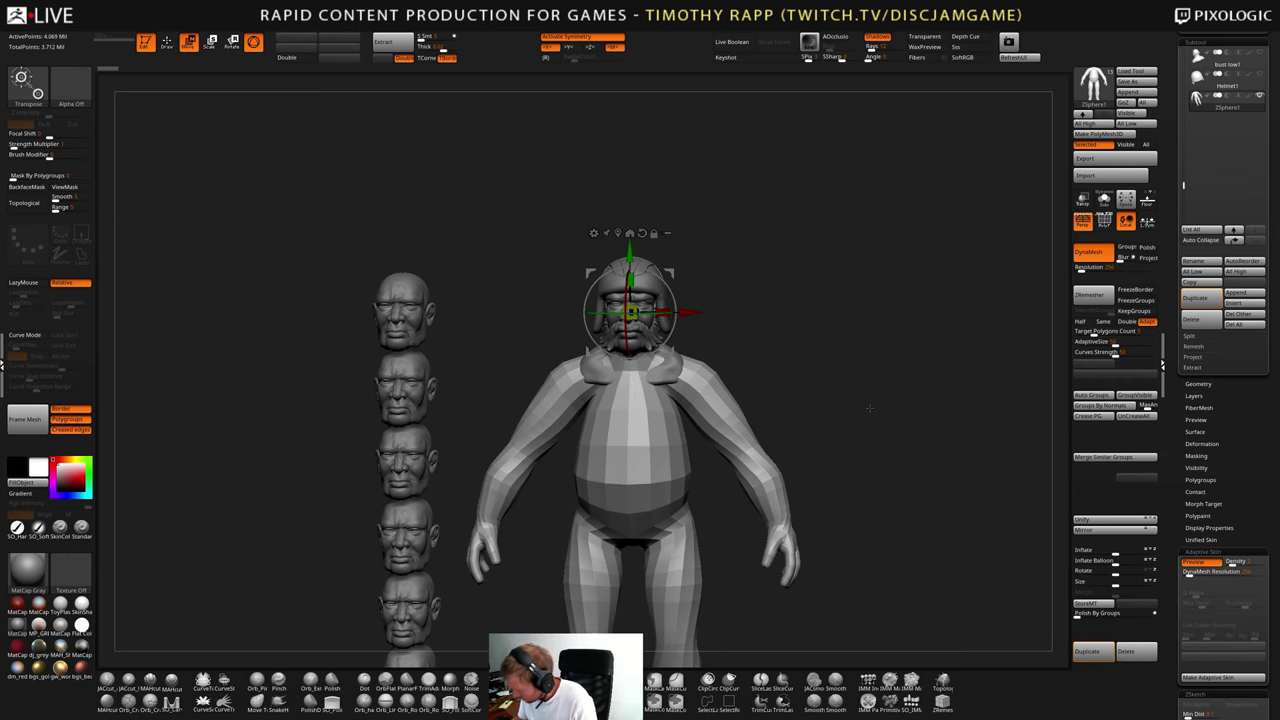
pyautogui.hotkey('shift', 'f')
pyautogui.hotkey('shift', 'f')
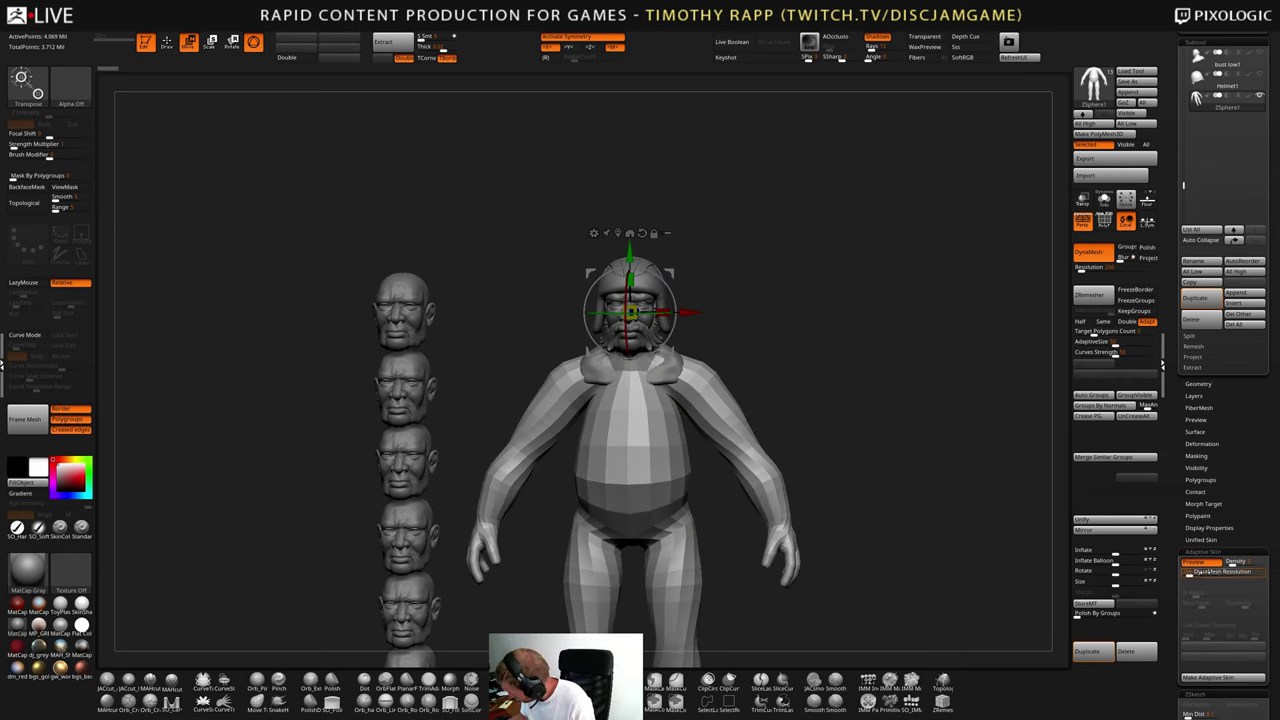
pyautogui.click(1200, 563)
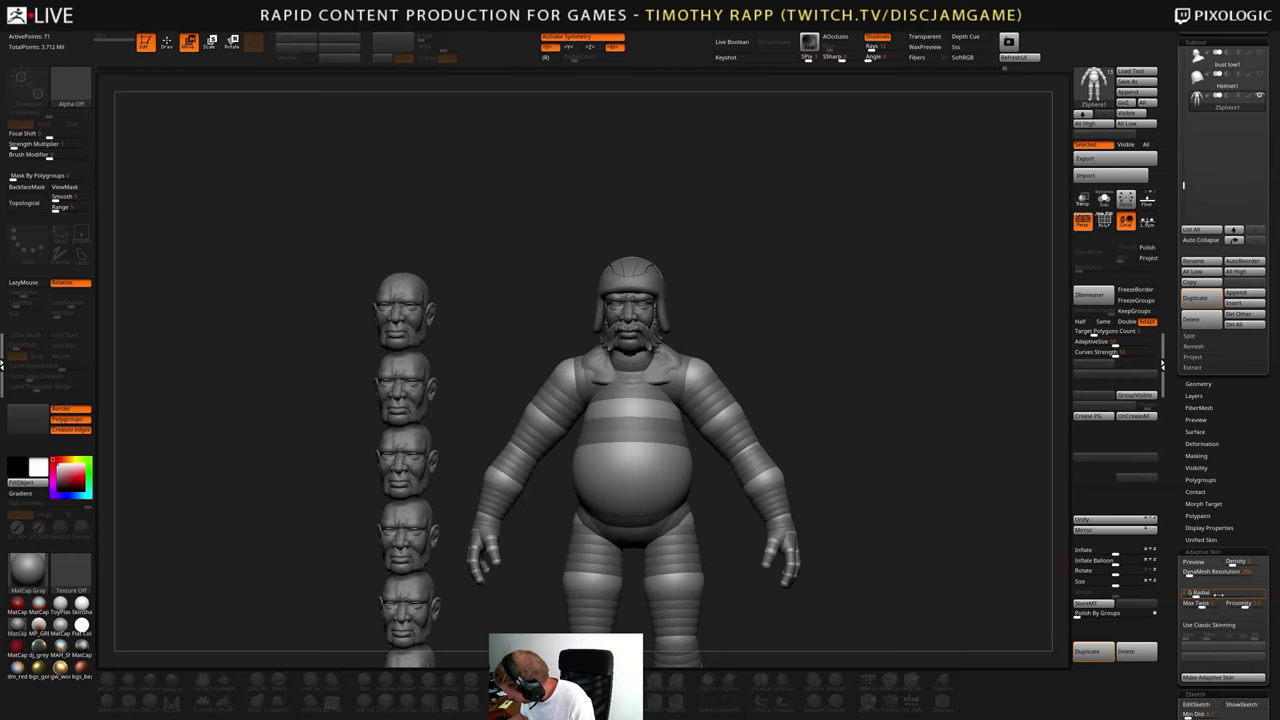
# - Enable Use Classic Skinning for the adaptive skin and inspect the resulting preview and its polyframe from below
pyautogui.click(1218, 625)
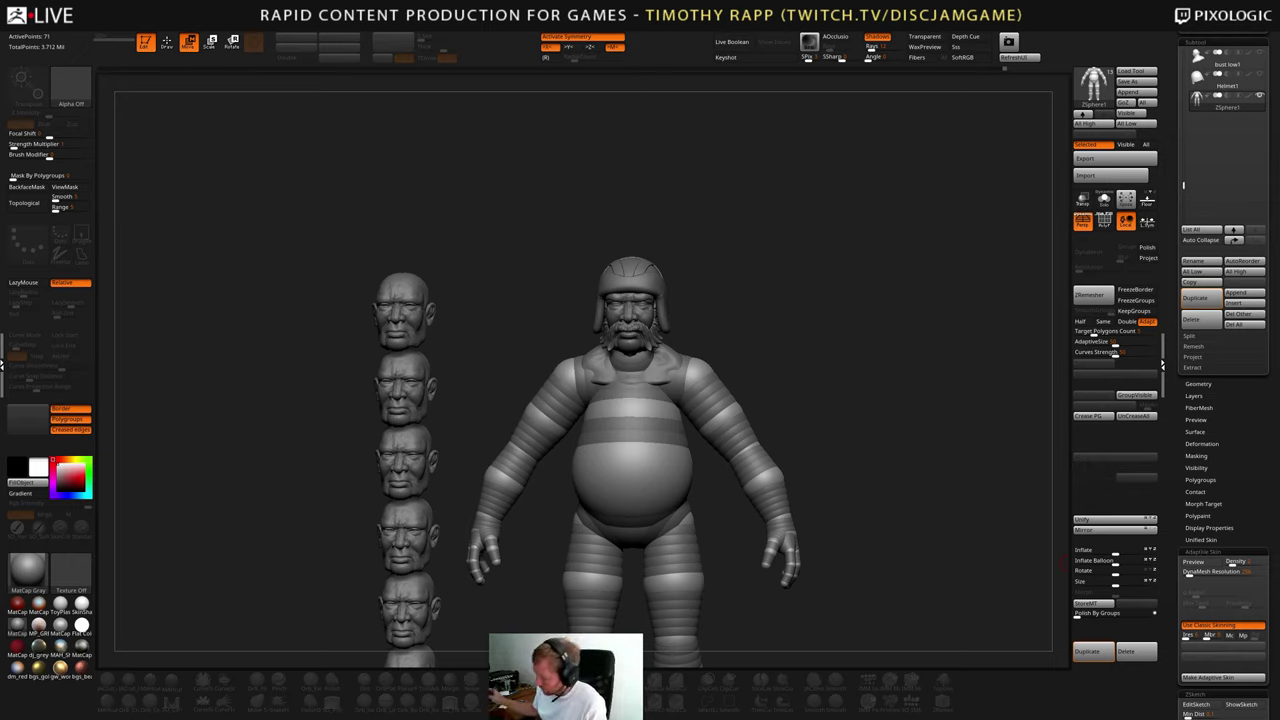
pyautogui.moveTo(821, 562); pyautogui.dragTo(849, 545)
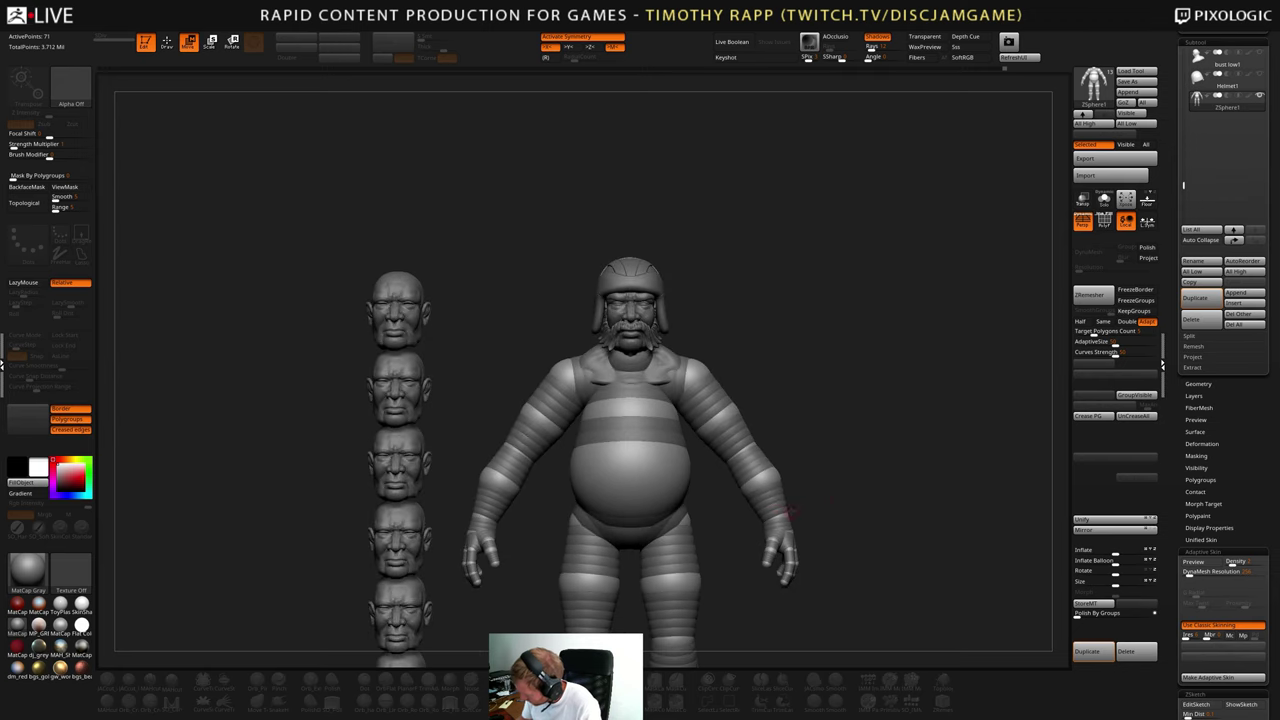
pyautogui.click(1196, 562)
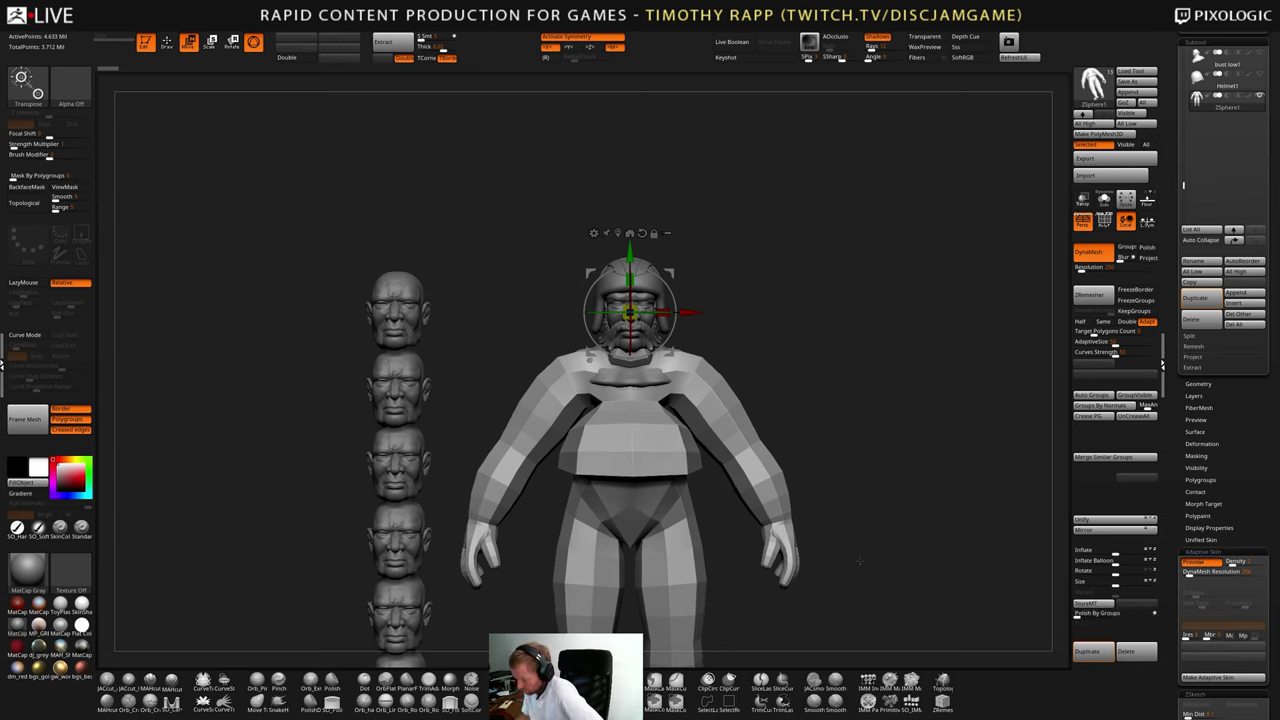
pyautogui.moveTo(849, 576); pyautogui.dragTo(891, 498)
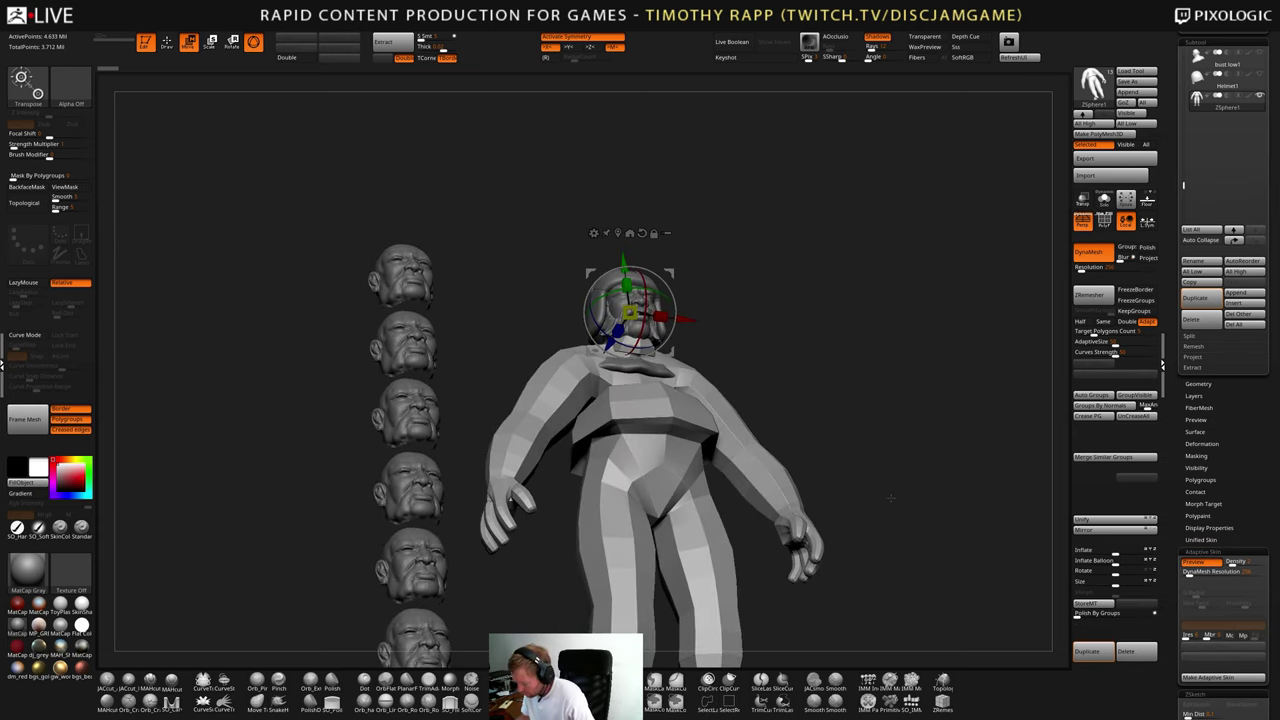
pyautogui.hotkey('shift', 'f')
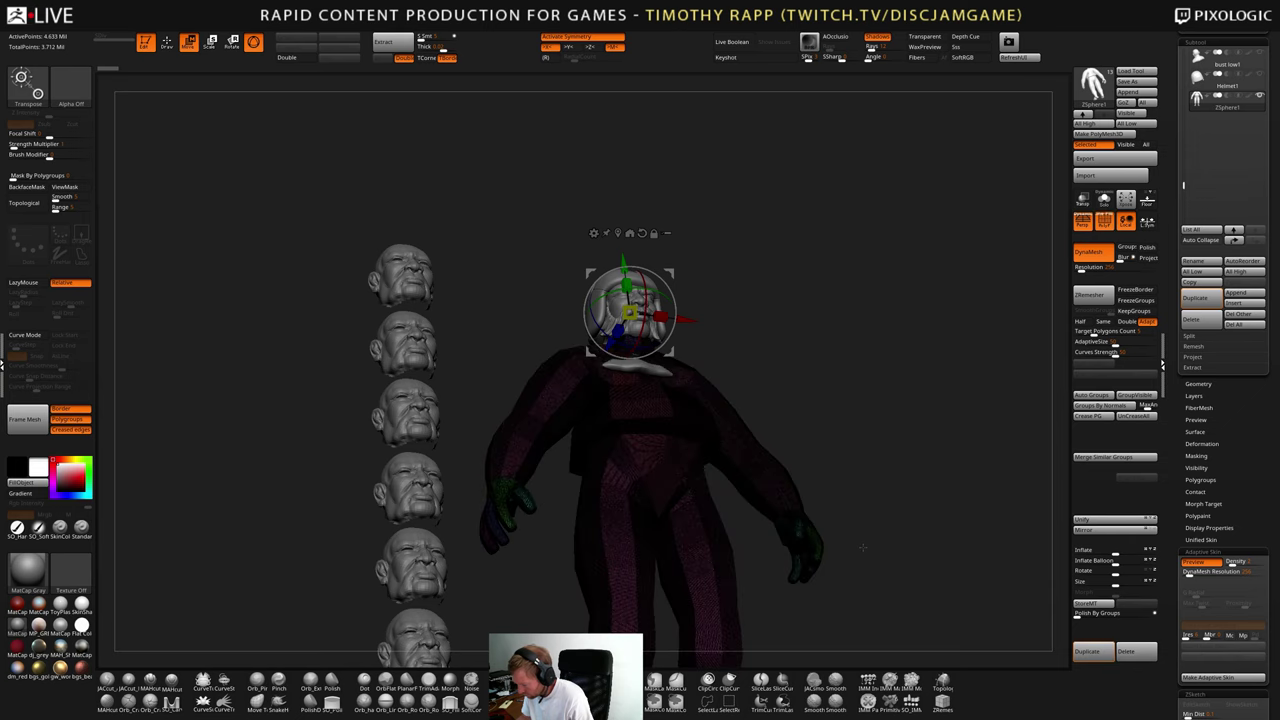
pyautogui.hotkey('shift', 'f')
# - Set the adaptive skin's Density to 1 and DynaMesh Resolution to 0, and turn the preview off
pyautogui.moveTo(862, 547); pyautogui.dragTo(862, 551)
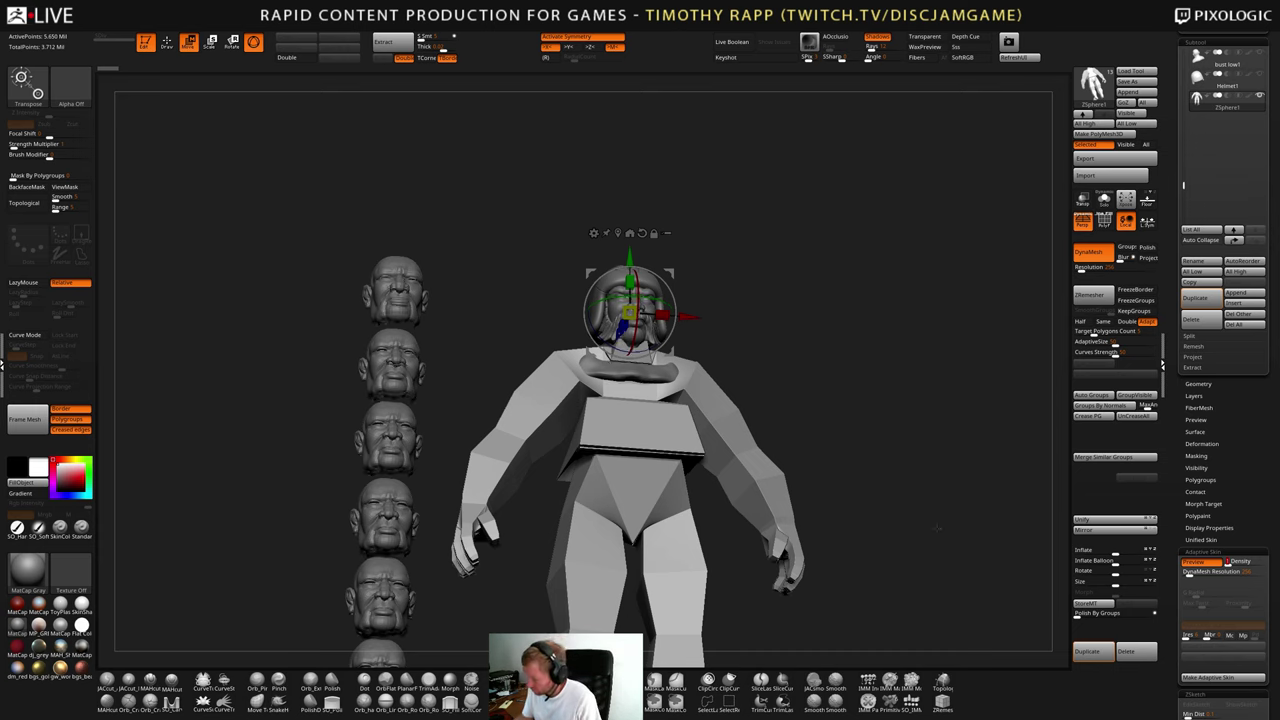
pyautogui.moveTo(875, 500)
pyautogui.mouseDown()
pyautogui.moveTo(908, 535)
pyautogui.moveTo(893, 486)
pyautogui.mouseUp()
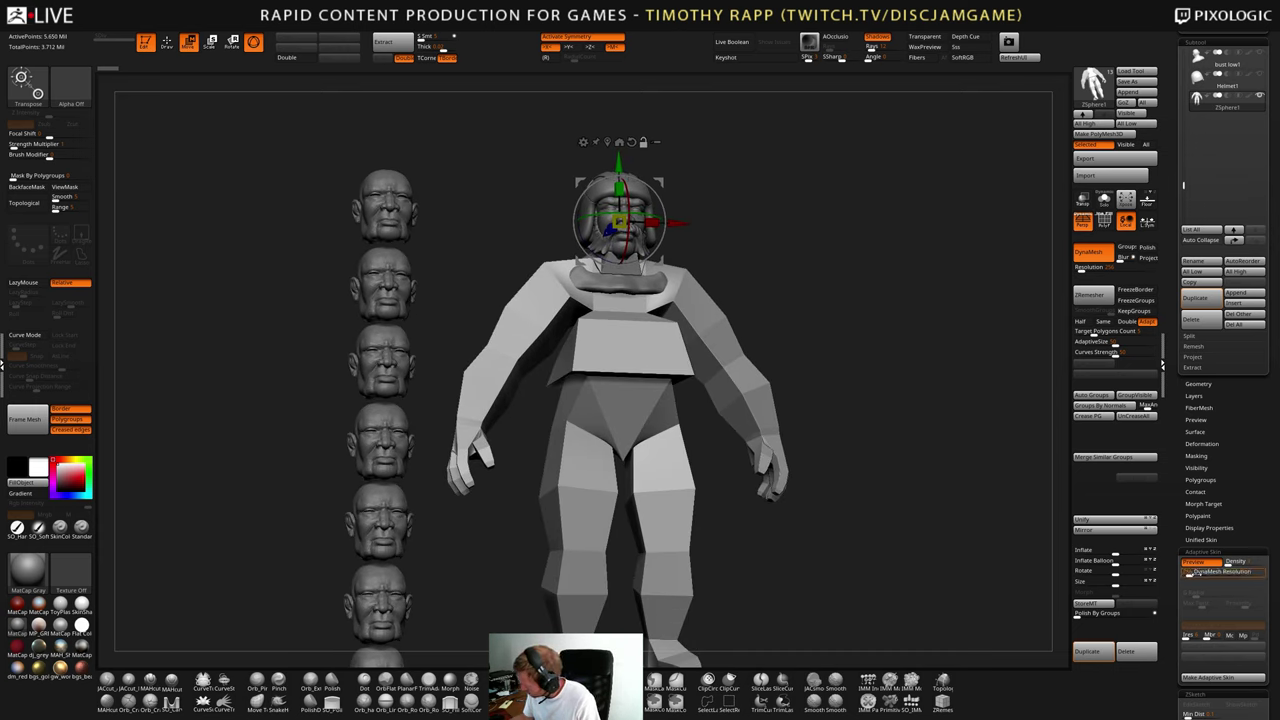
pyautogui.moveTo(875, 563); pyautogui.dragTo(886, 576)
pyautogui.hotkey('shift', 'f')
pyautogui.hotkey('shift', 'f')
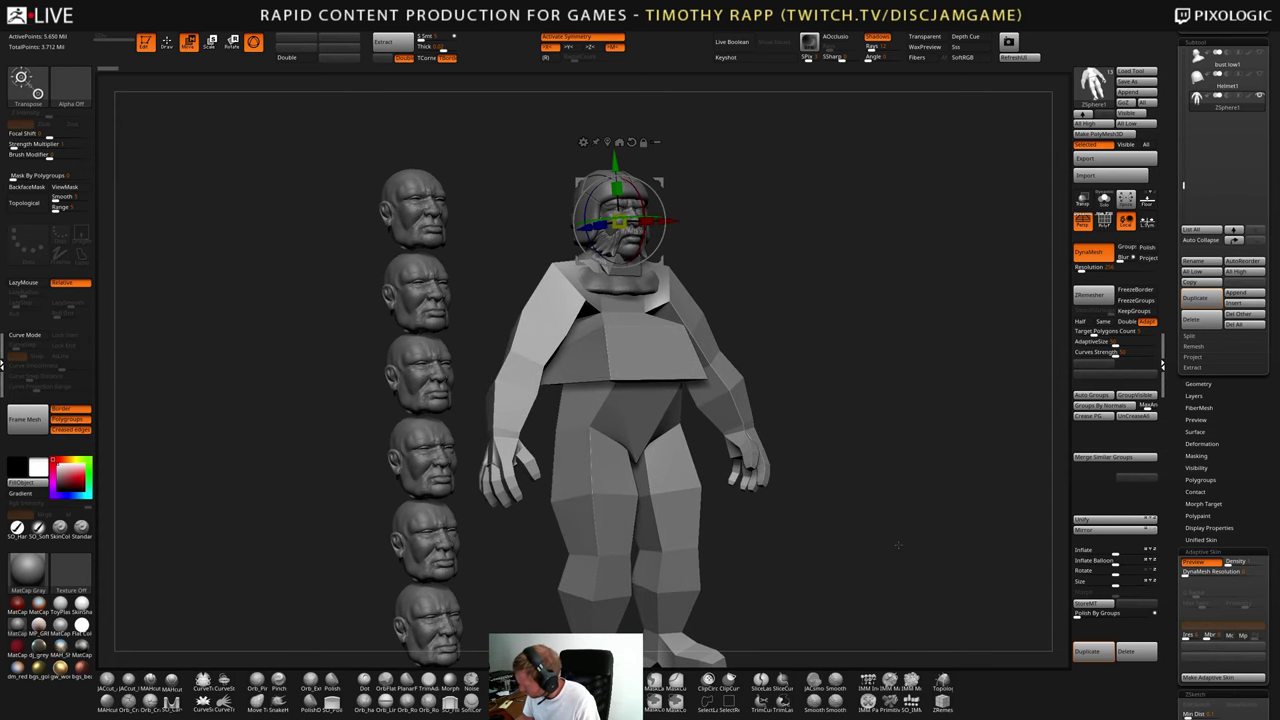
pyautogui.click(1193, 562)
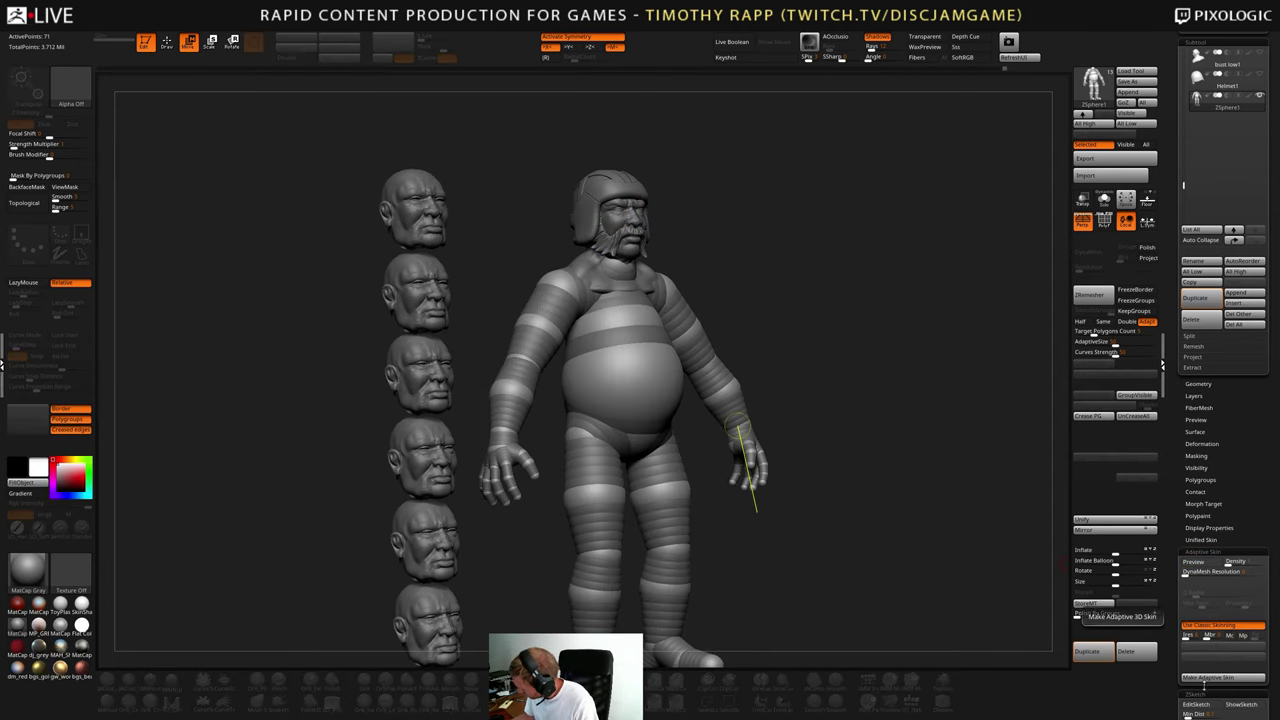
# - Preview the adaptive skin without DynaMesh and examine its low-poly topology and polygroups
pyautogui.click(1200, 540)
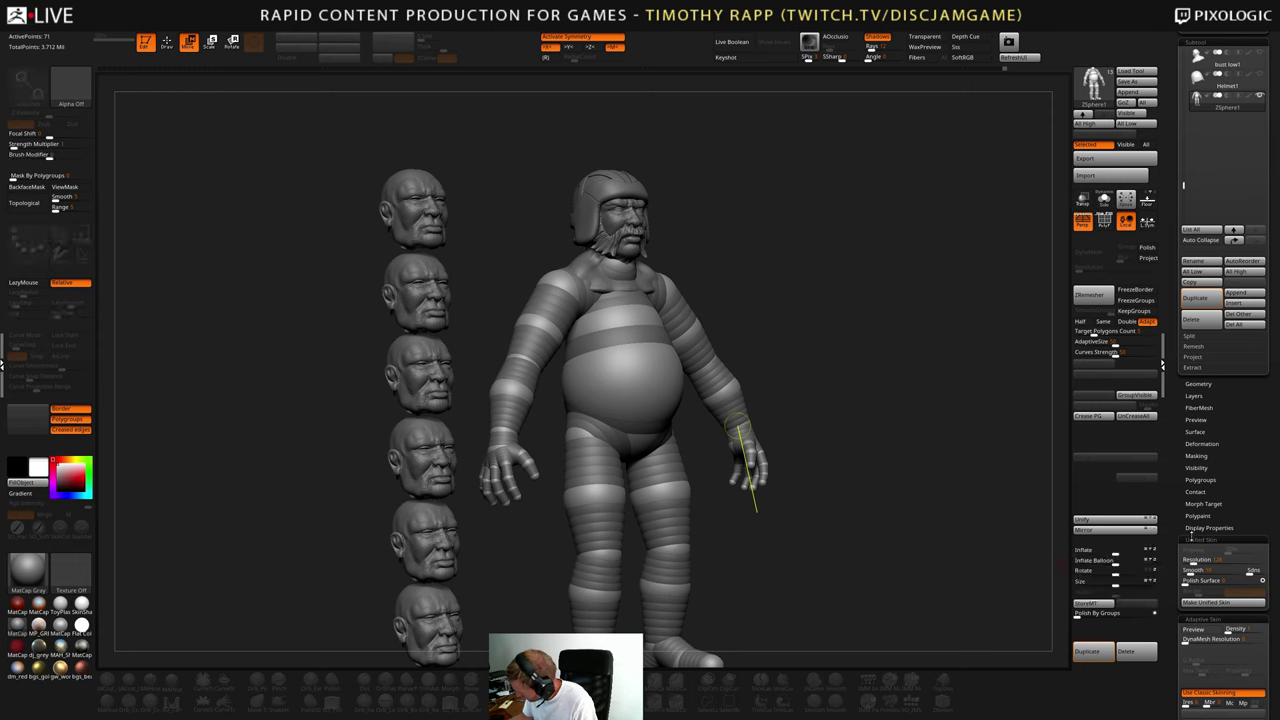
pyautogui.scroll(-3, 1176, 618)
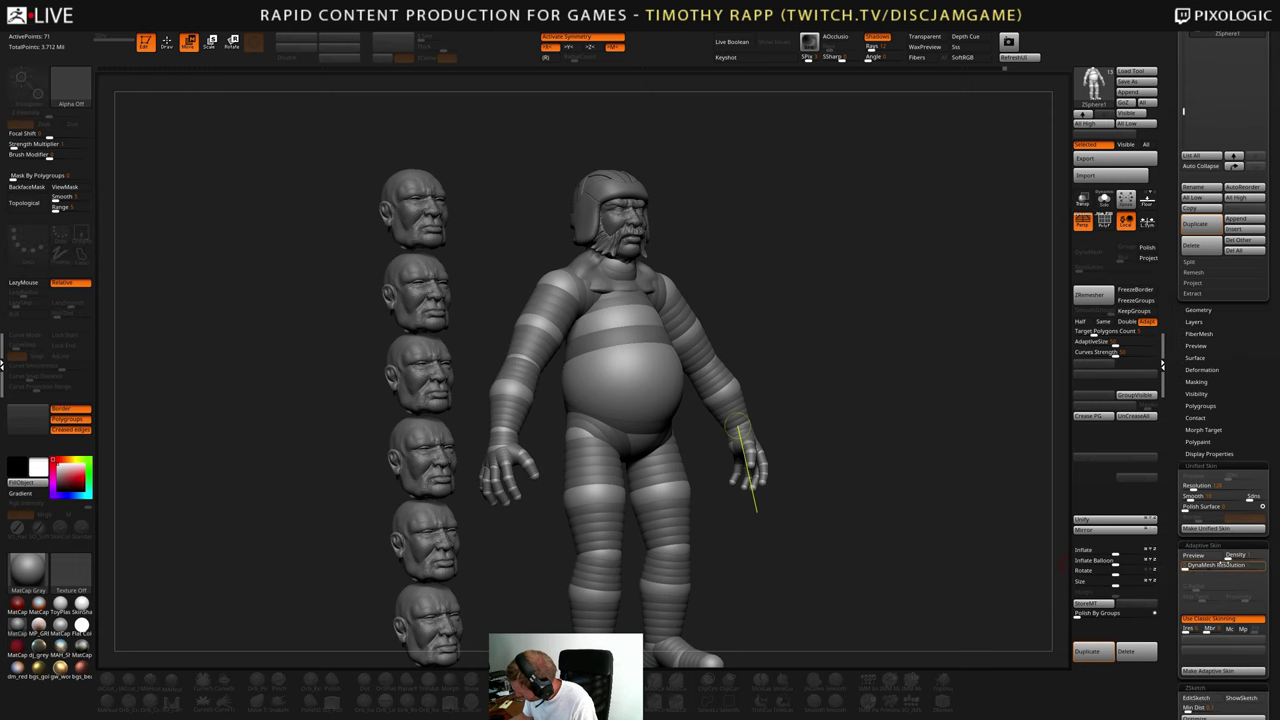
pyautogui.click(1199, 556)
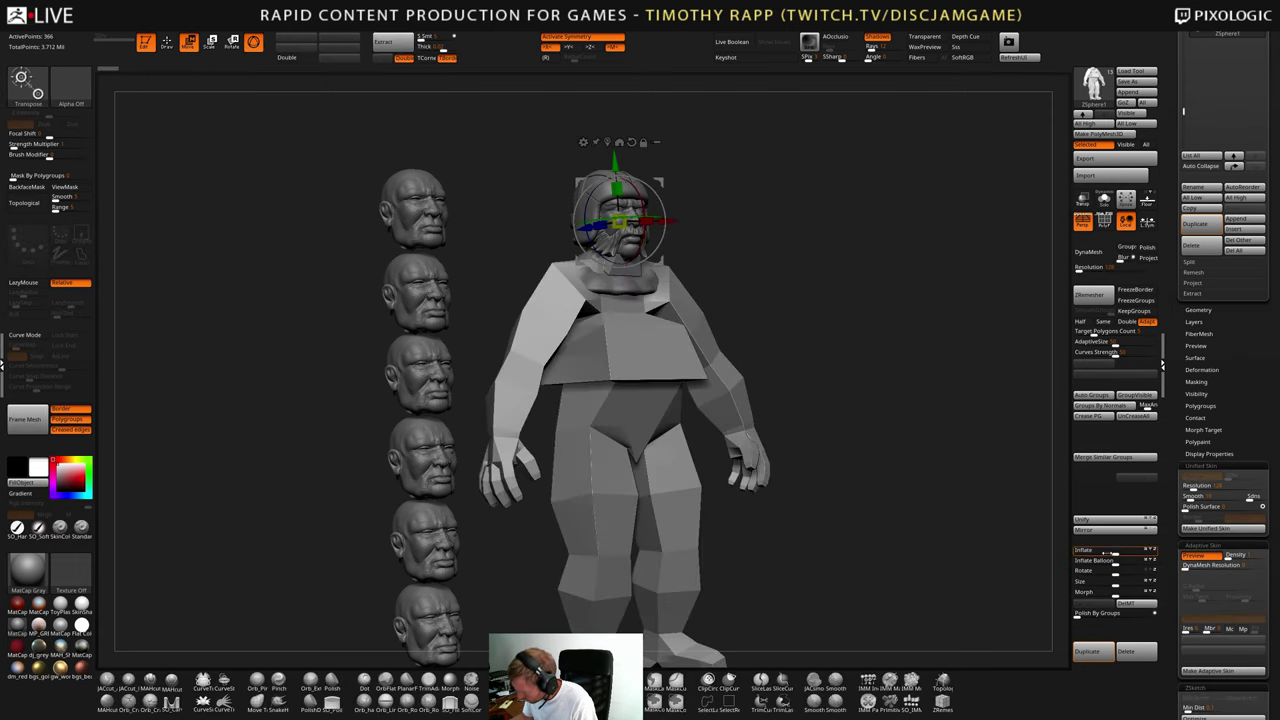
pyautogui.hotkey('shift', 'f')
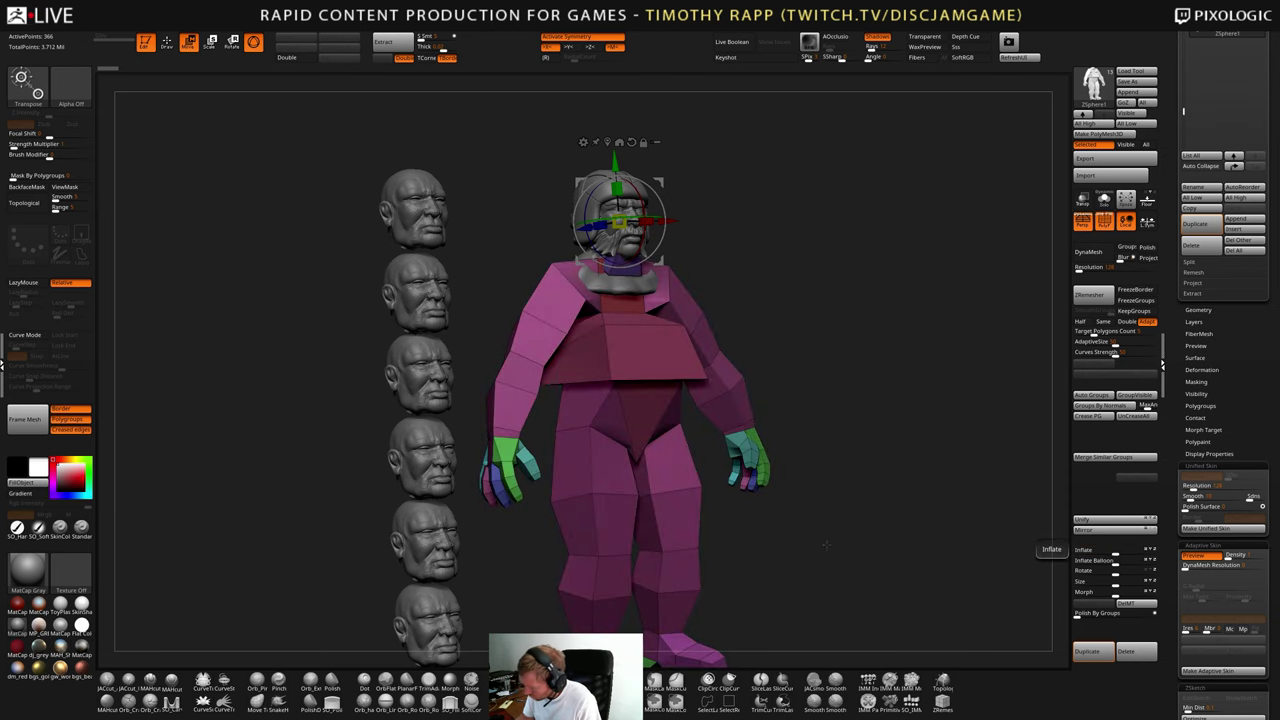
pyautogui.hotkey('shift', 'f')
pyautogui.moveTo(910, 463); pyautogui.dragTo(900, 421)
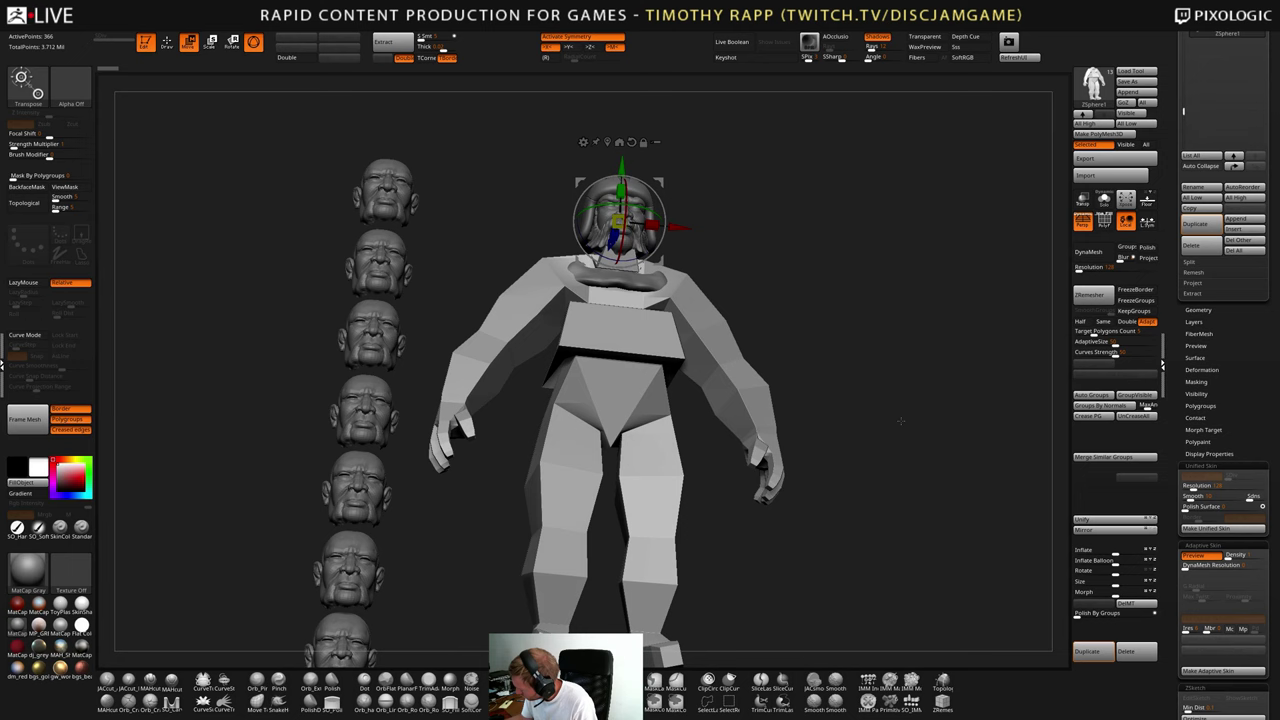
# - Turn off the adaptive skin preview and undo the last two changes on the ZSphere body
pyautogui.click(1195, 556)
pyautogui.moveTo(868, 490); pyautogui.dragTo(877, 548)
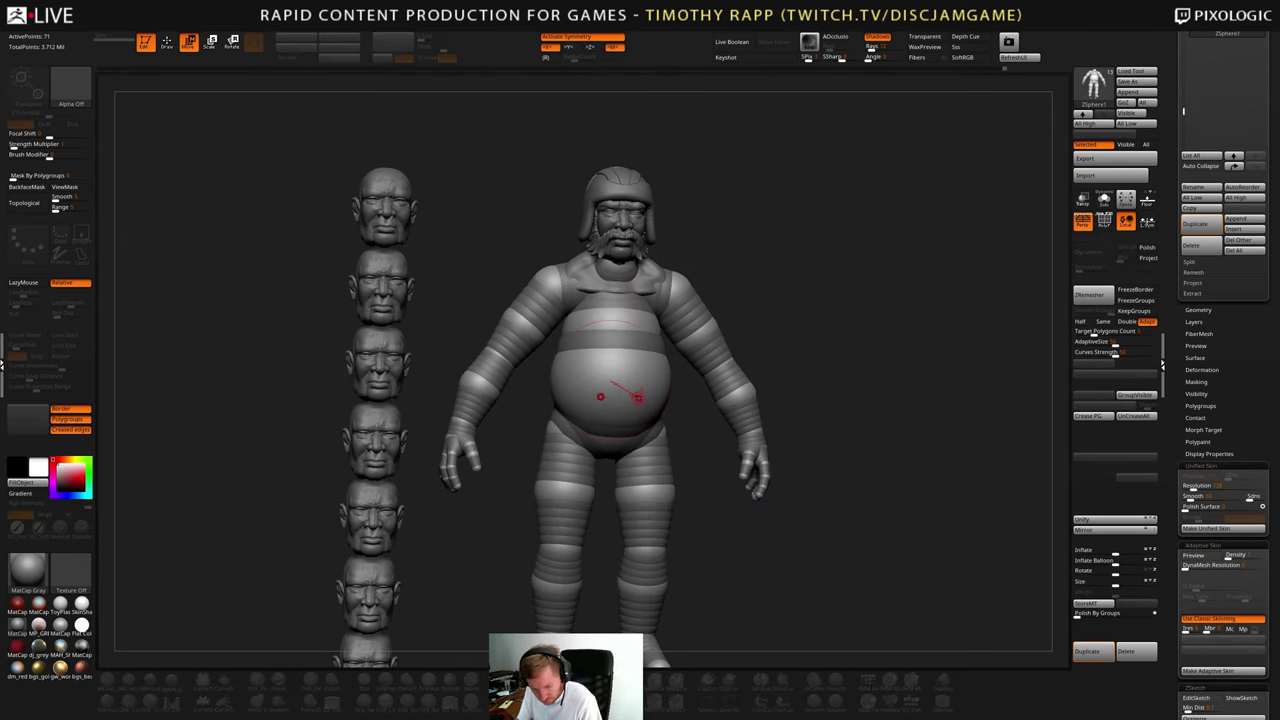
pyautogui.press('a')
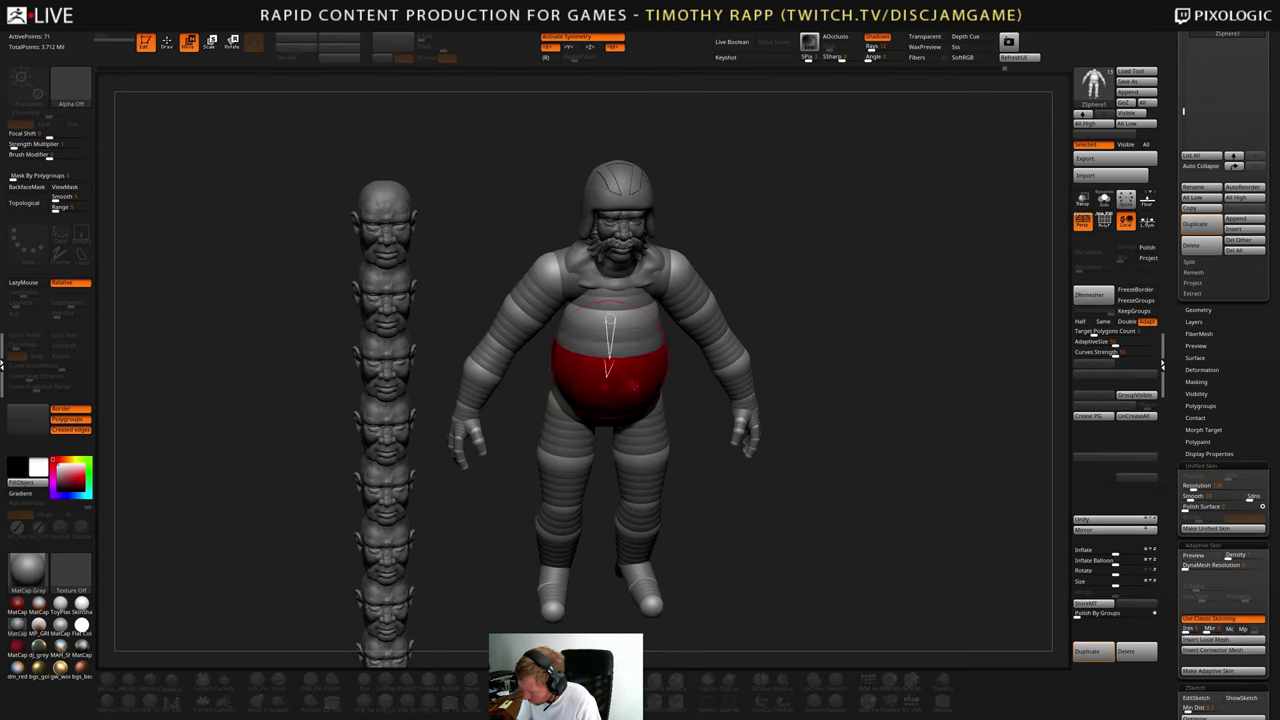
pyautogui.hotkey('ctrl', 'z')
pyautogui.hotkey('ctrl', 'z')
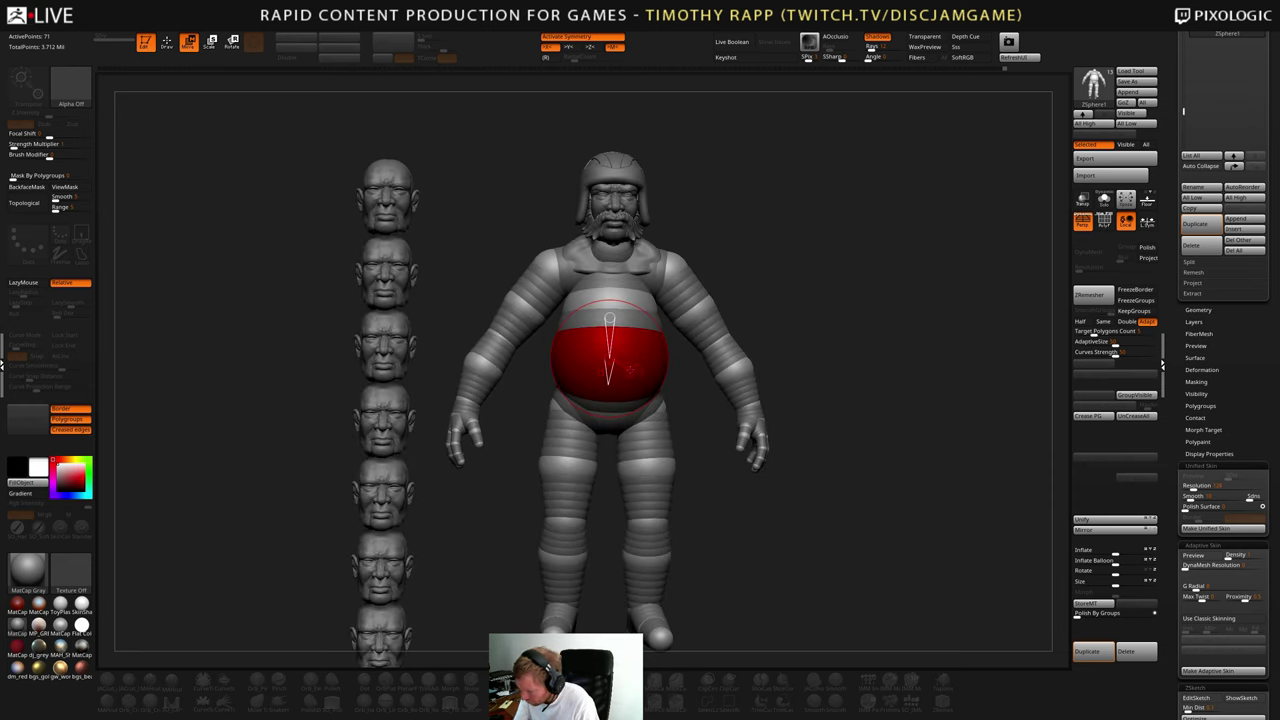
pyautogui.press('a')
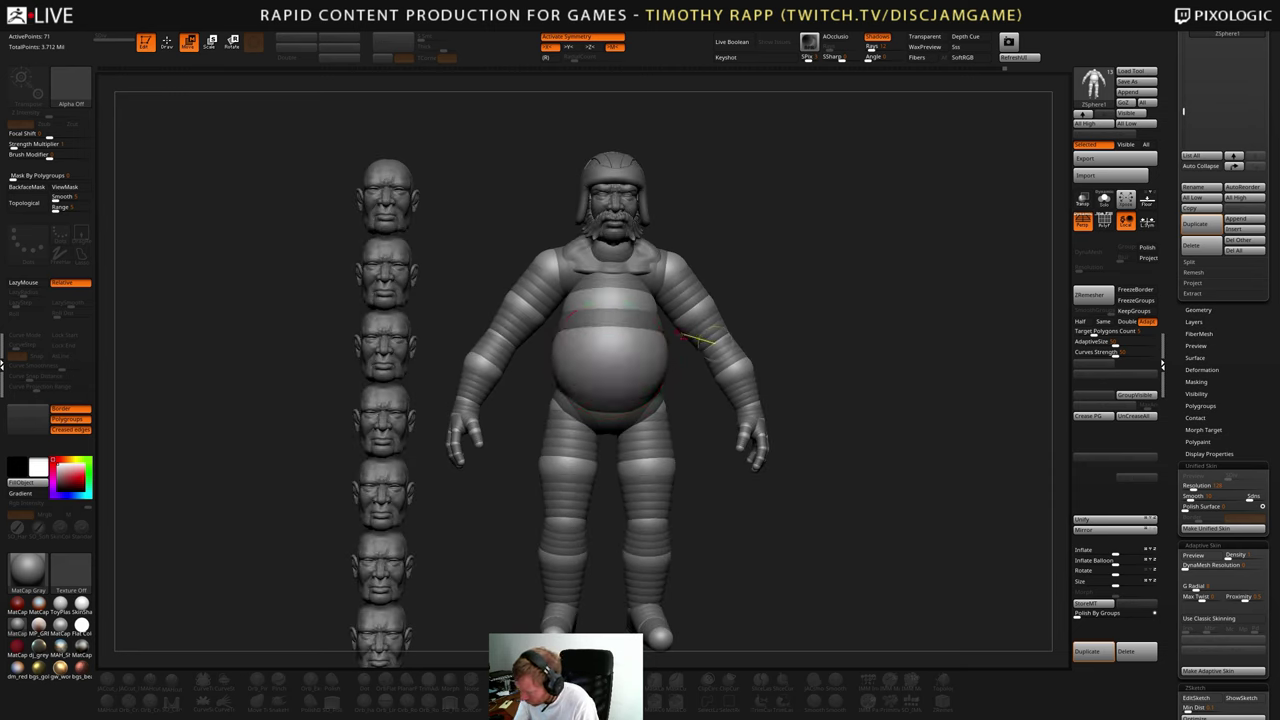
# - Delete the large belly ZSphere from the torso between the chest and the pelvis
pyautogui.moveTo(614, 364)
pyautogui.mouseDown()
pyautogui.moveTo(612, 505)
pyautogui.moveTo(610, 380)
pyautogui.moveTo(634, 360)
pyautogui.mouseUp()
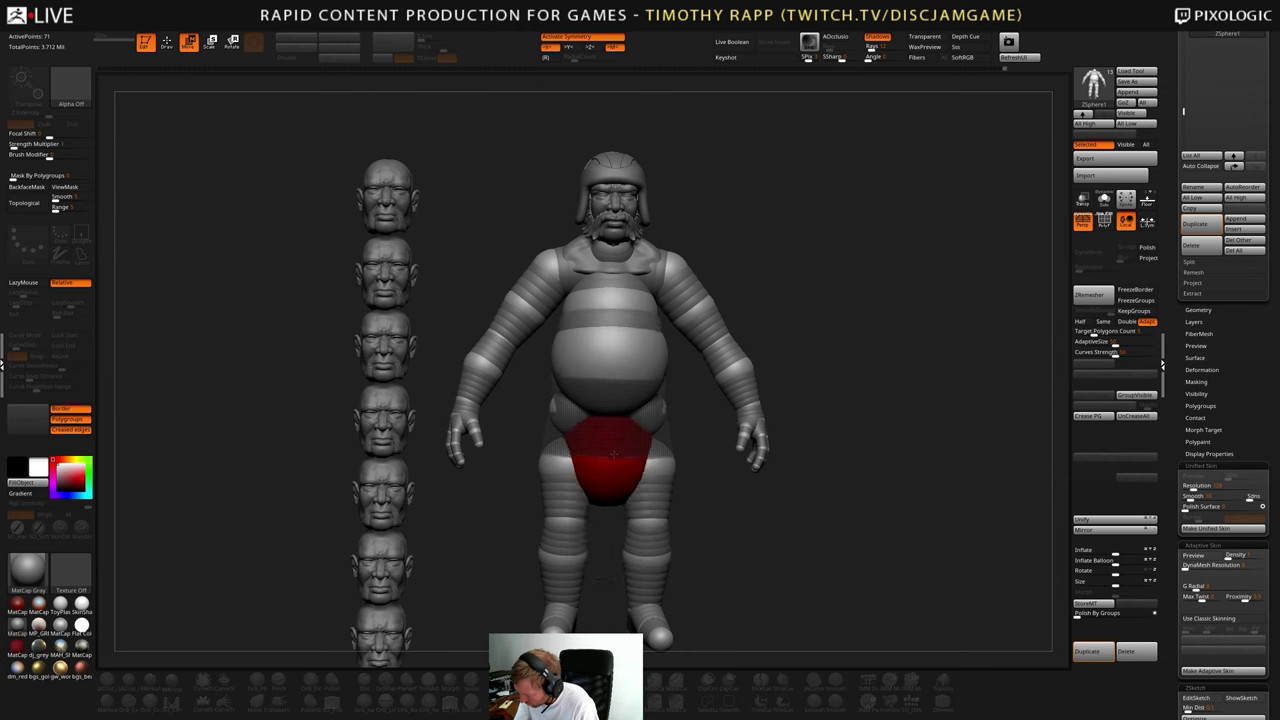
pyautogui.moveTo(658, 402); pyautogui.dragTo(665, 398, button='right')
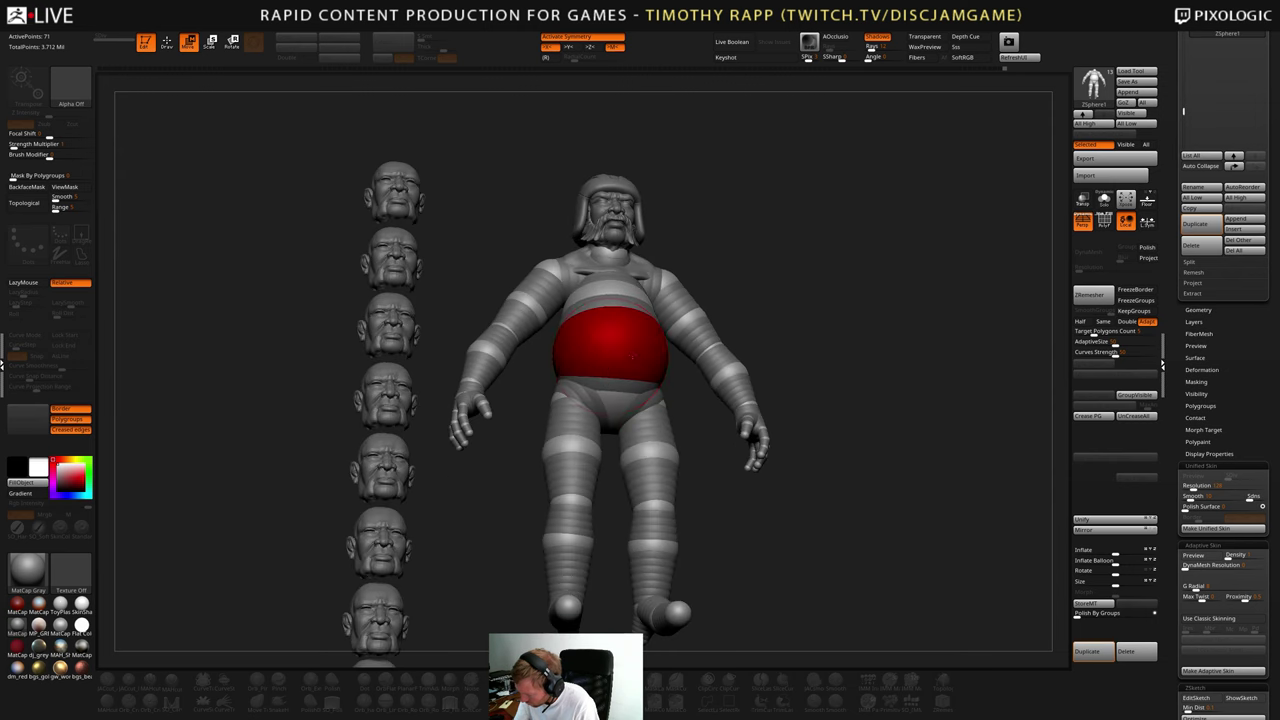
pyautogui.press('q')
pyautogui.keyDown('alt'); pyautogui.click(610, 356); pyautogui.keyUp('alt')
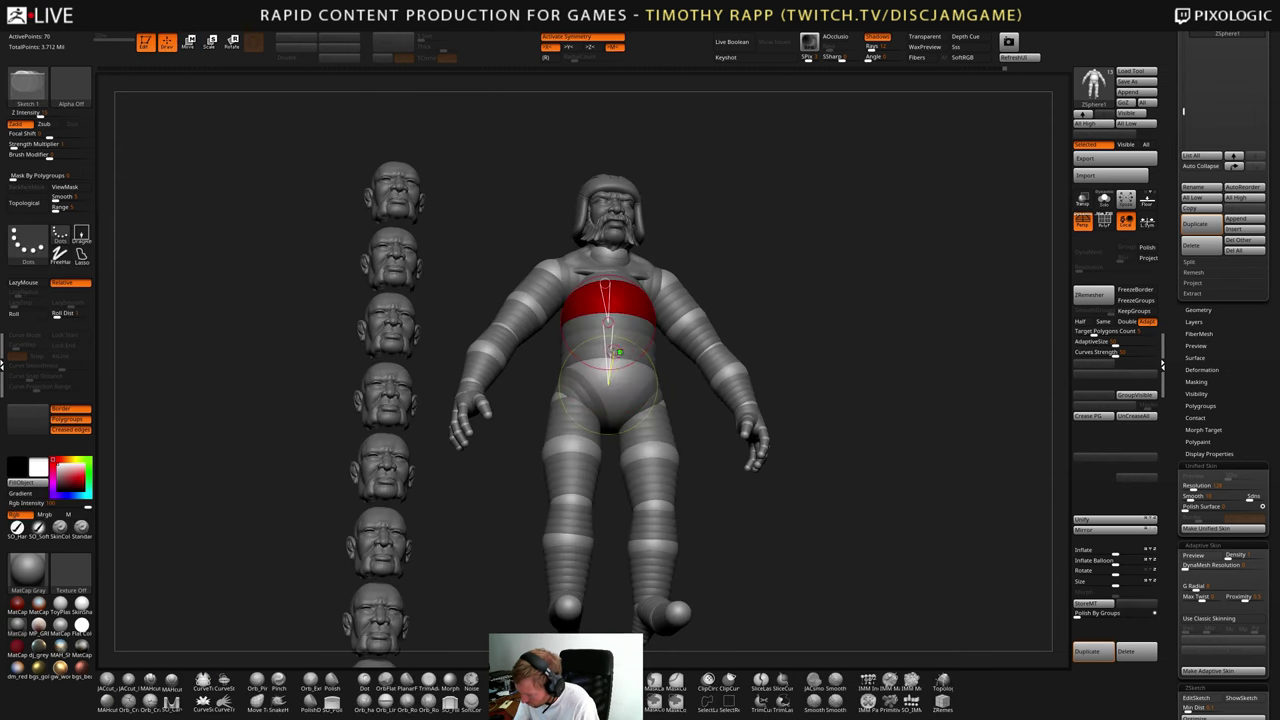
pyautogui.moveTo(677, 350); pyautogui.dragTo(670, 397)
pyautogui.moveTo(668, 396); pyautogui.dragTo(762, 366, button='right')
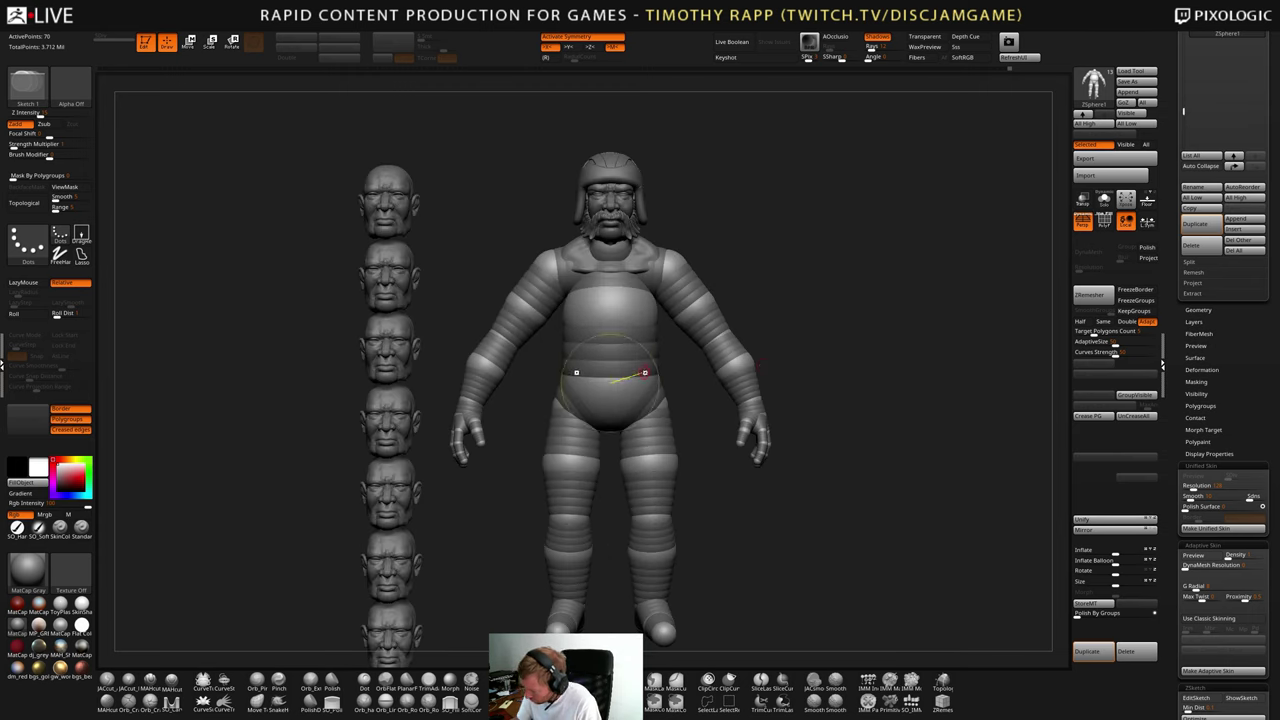
# - Preview the adaptive skin of the edited ZSpheres and examine its polyframe and polygroups around the torso, pelvis and hands
pyautogui.click(1195, 556)
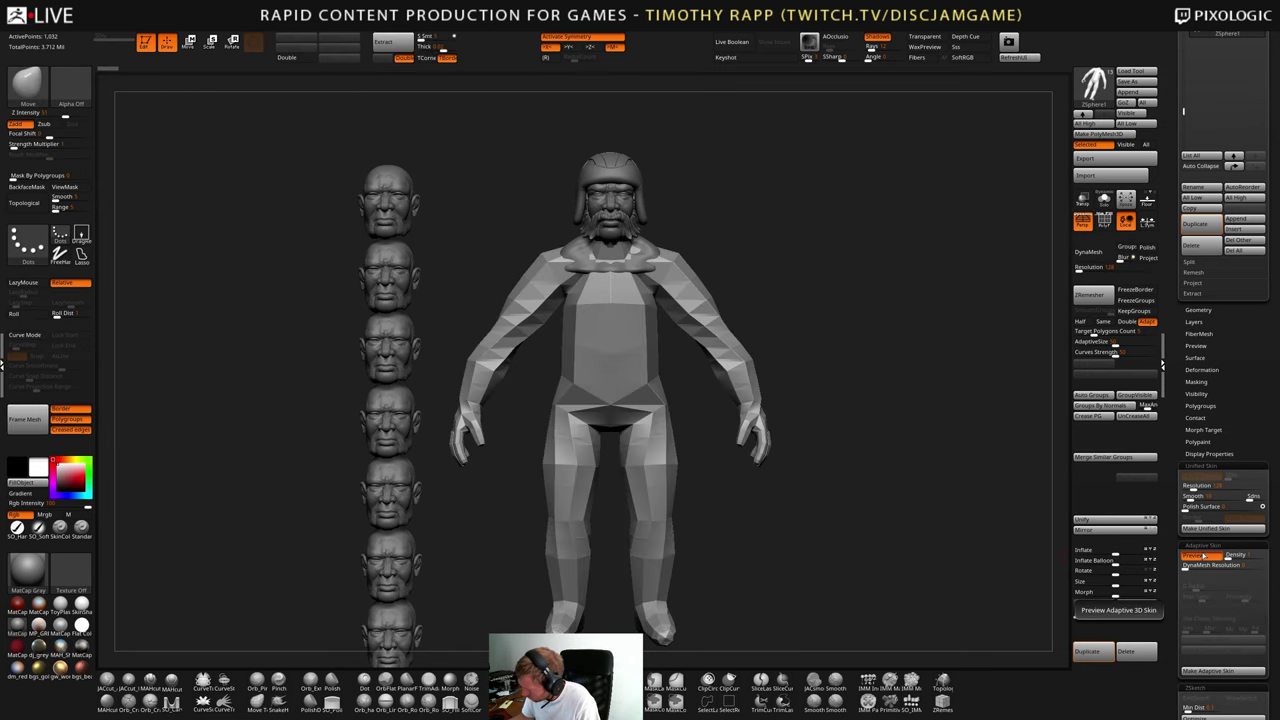
pyautogui.hotkey('shift', 'f')
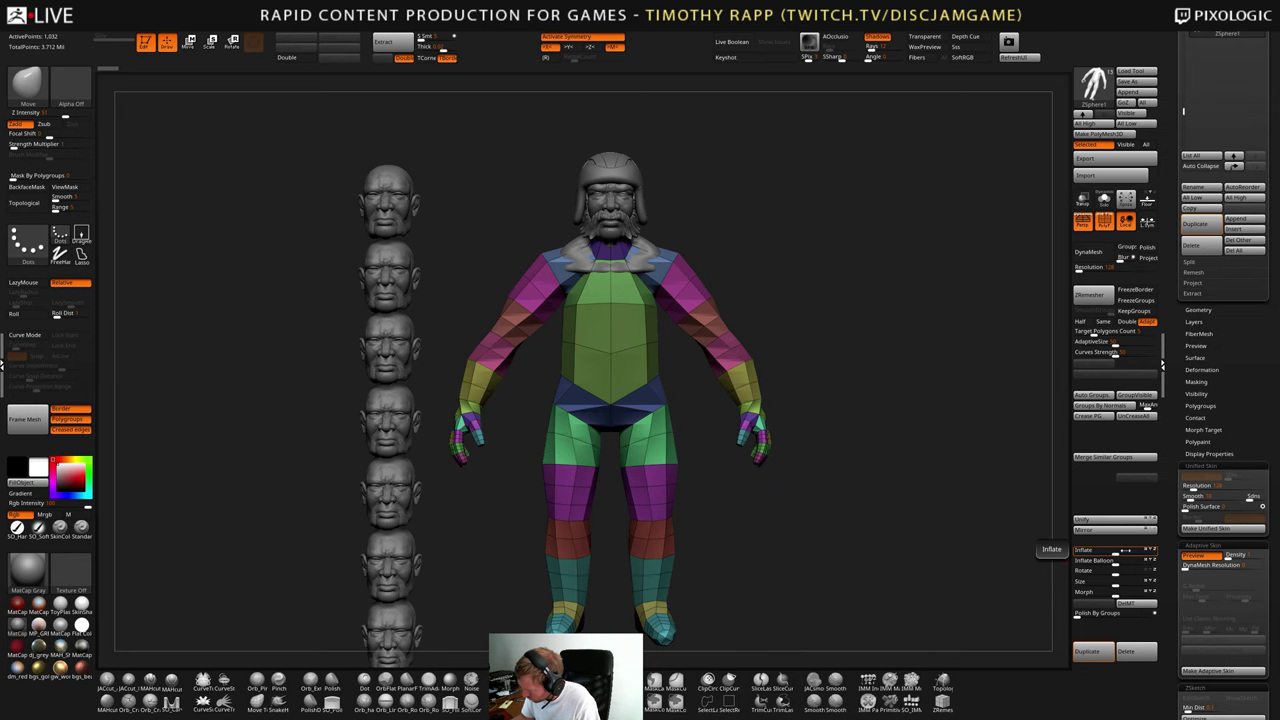
pyautogui.hotkey('shift', 'f')
pyautogui.hotkey('shift', 'f')
pyautogui.moveTo(874, 563); pyautogui.dragTo(832, 600)
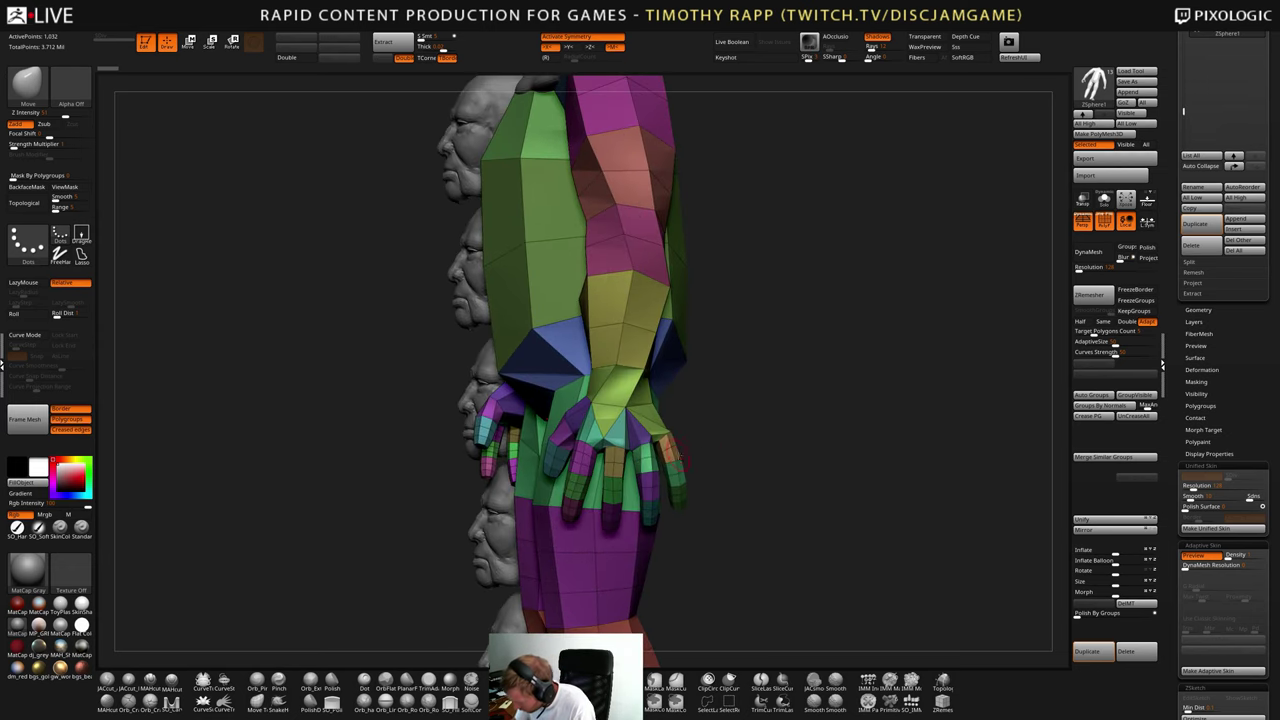
pyautogui.moveTo(700, 460); pyautogui.dragTo(757, 505)
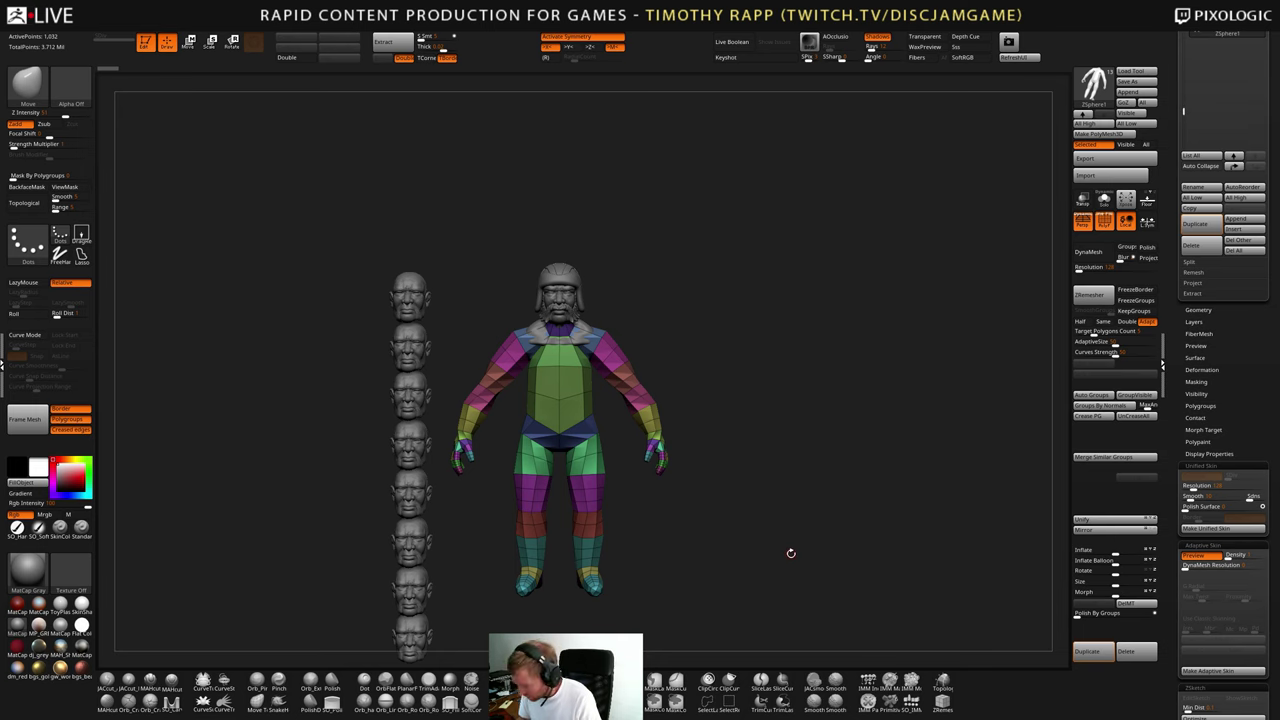
pyautogui.moveTo(791, 553); pyautogui.dragTo(755, 559)
pyautogui.keyDown('shift'); pyautogui.moveTo(680, 589); pyautogui.dragTo(754, 537); pyautogui.keyUp('shift')
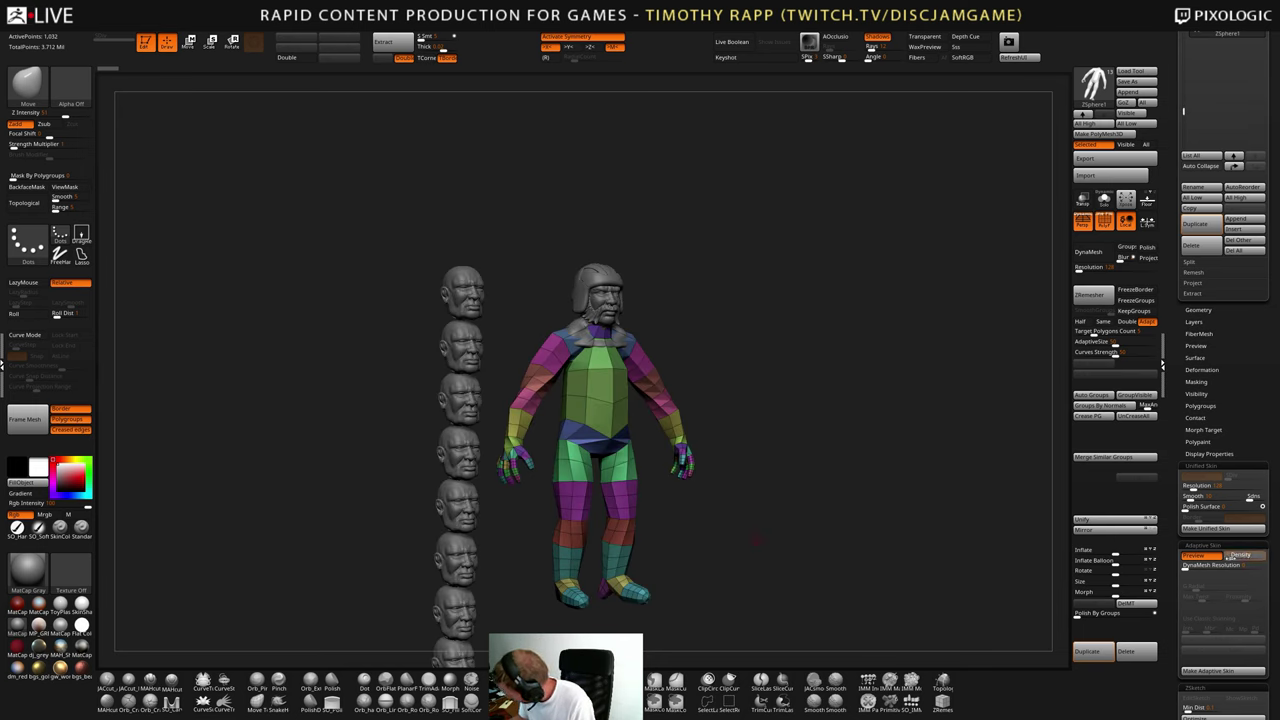
# - Compare the adaptive skin at Density 2 and 1, and try a DynaMesh version with and without the polyframe
pyautogui.click(1232, 558)
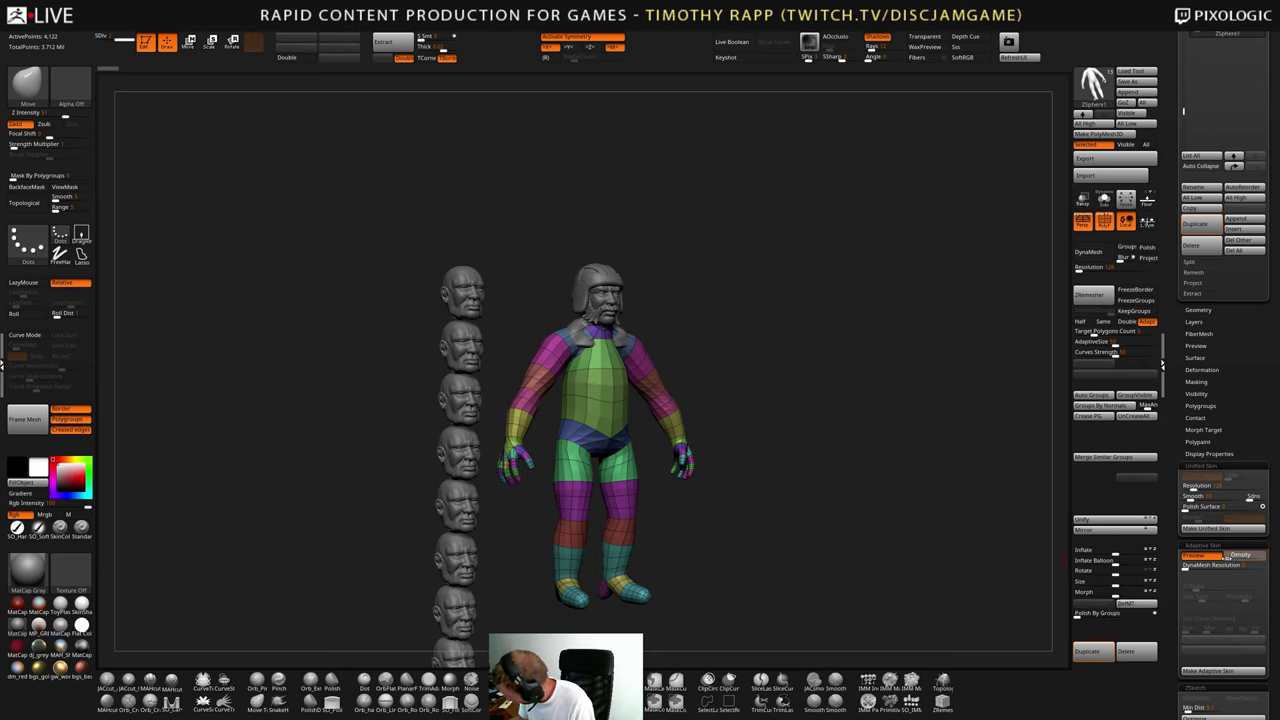
pyautogui.click(1229, 557)
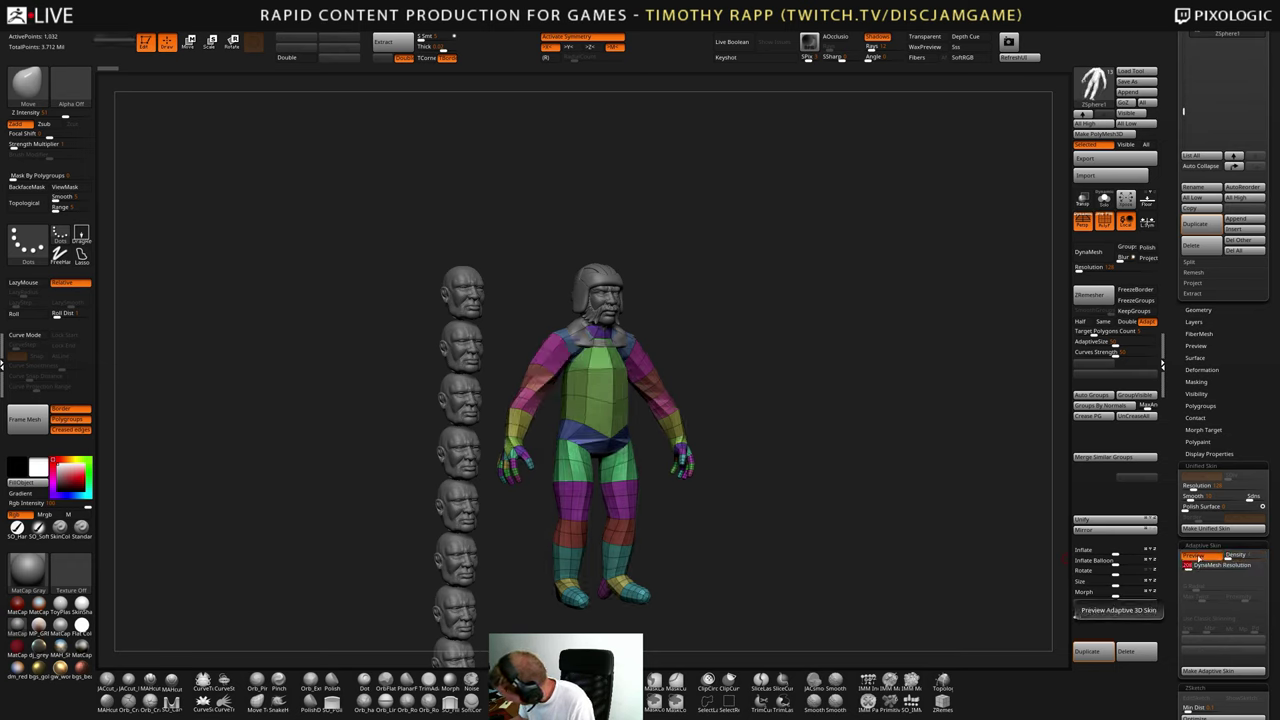
pyautogui.click(1190, 556)
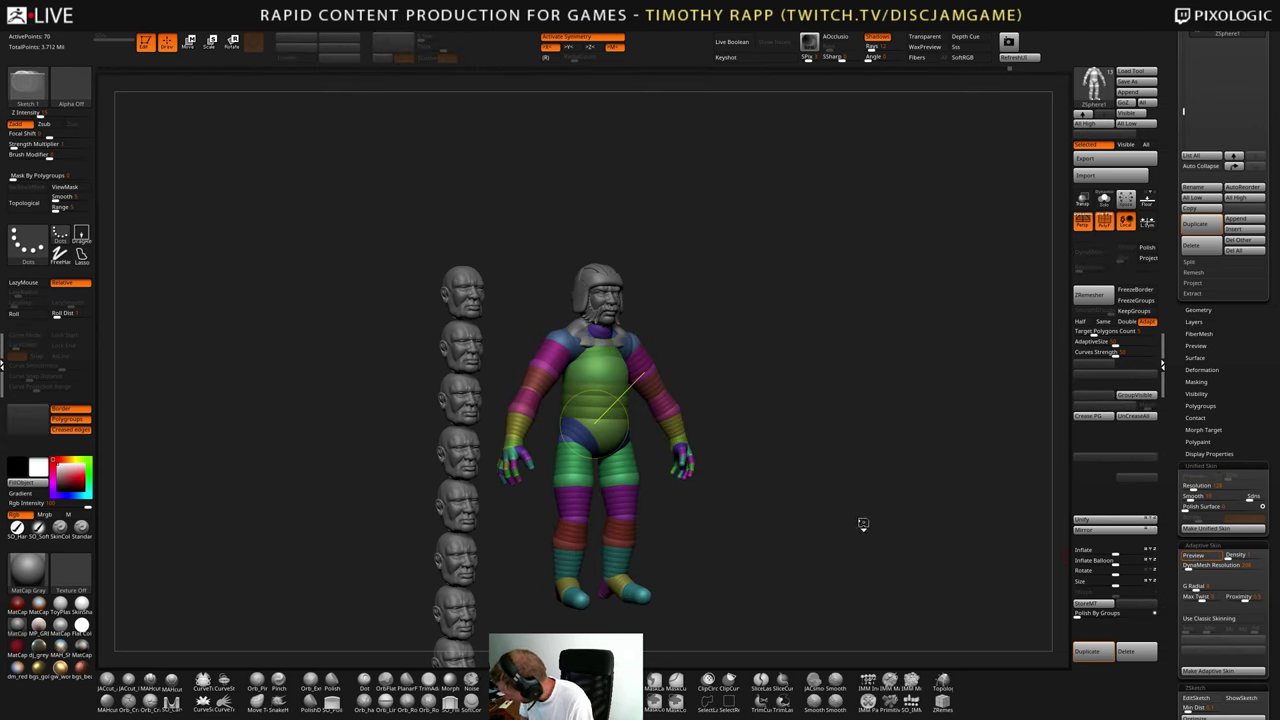
pyautogui.press('a')
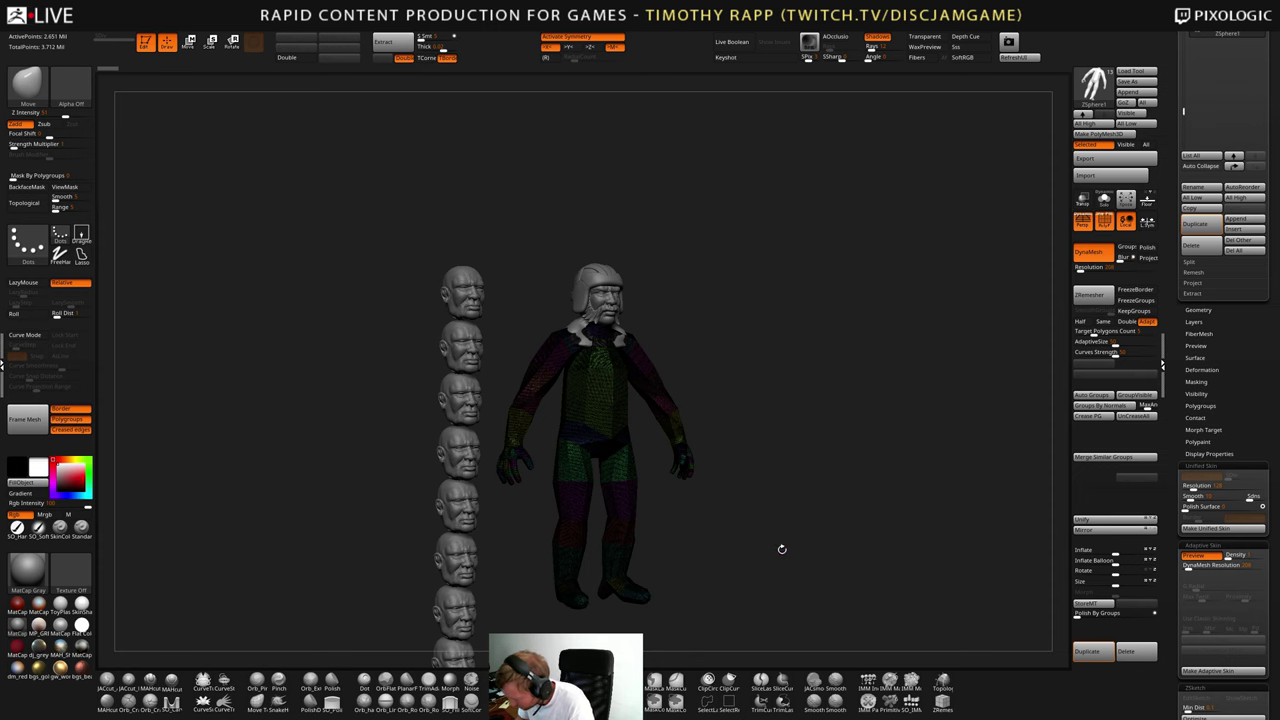
pyautogui.keyDown('shift'); pyautogui.moveTo(782, 549); pyautogui.dragTo(747, 490); pyautogui.keyUp('shift')
pyautogui.moveTo(667, 407)
pyautogui.keyDown('ctrl'); pyautogui.mouseDown(button='right')
pyautogui.moveTo(768, 436)
pyautogui.moveTo(793, 403)
pyautogui.mouseUp(button='right'); pyautogui.keyUp('ctrl')
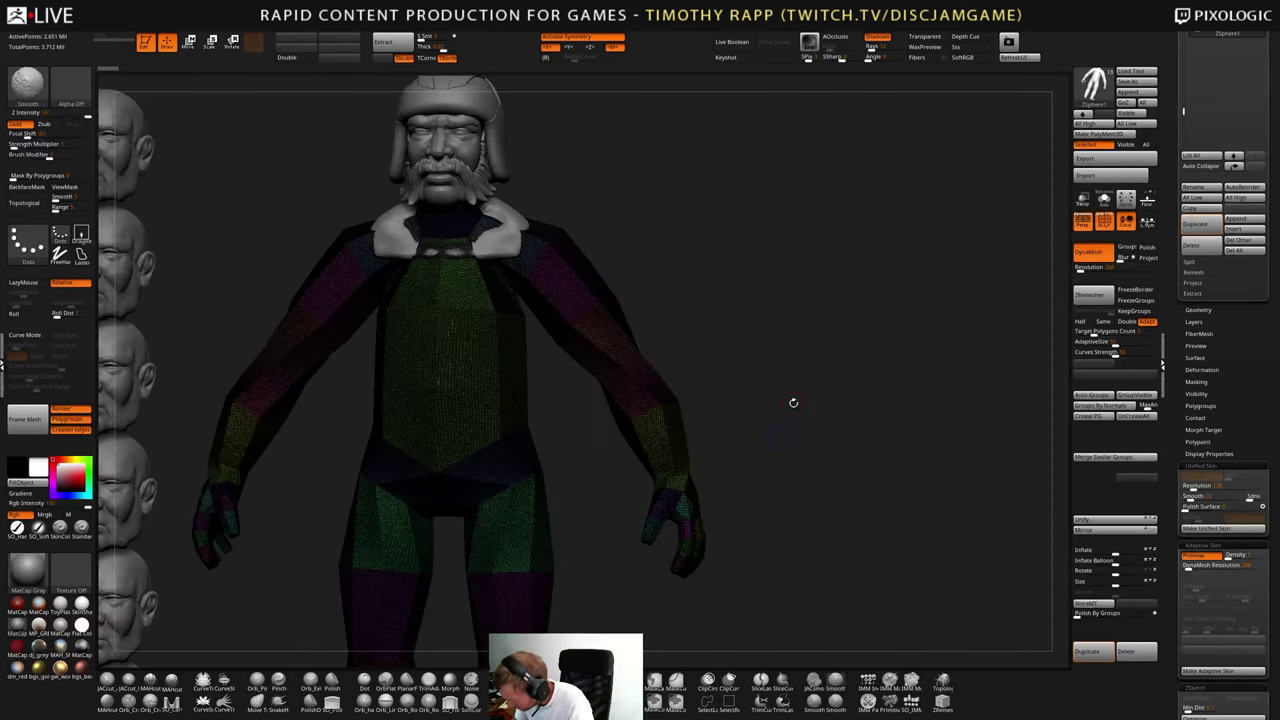
pyautogui.hotkey('shift', 'f')
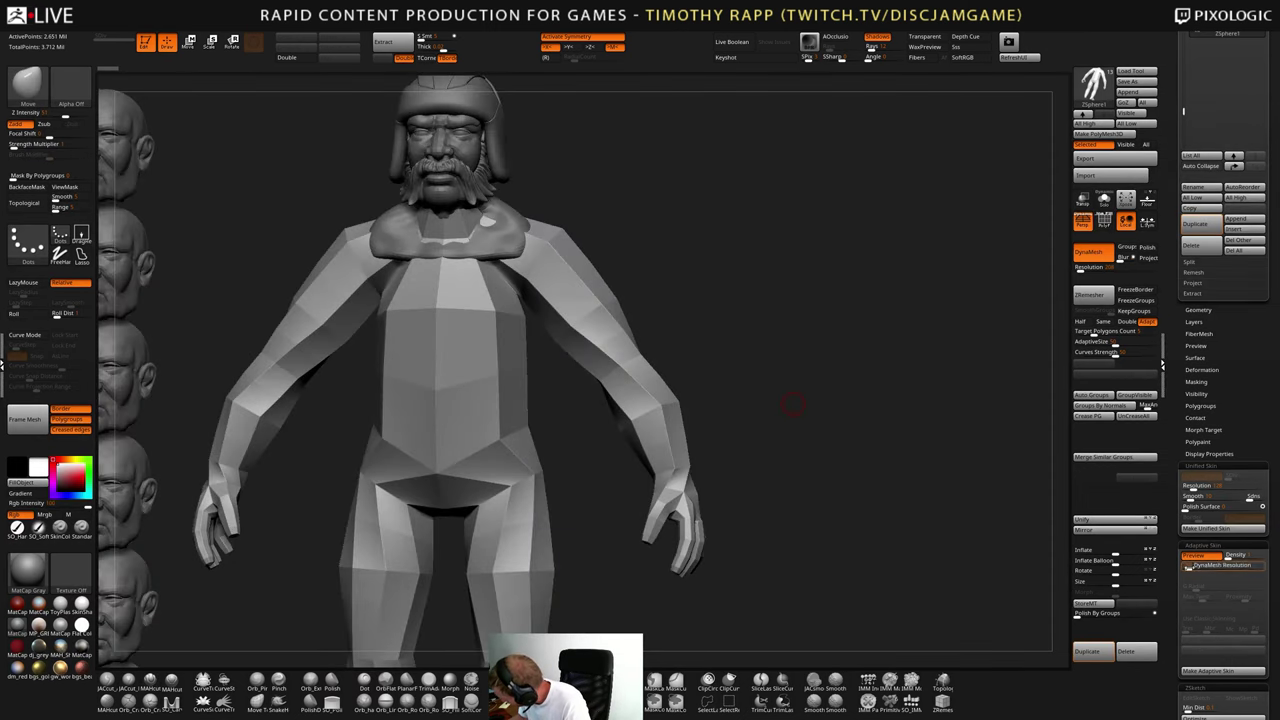
# - Set DynaMesh Resolution to 0, preview the classic skinning at Density 2, and inspect its arm and hand topology with the polyframe
pyautogui.click(1218, 566)
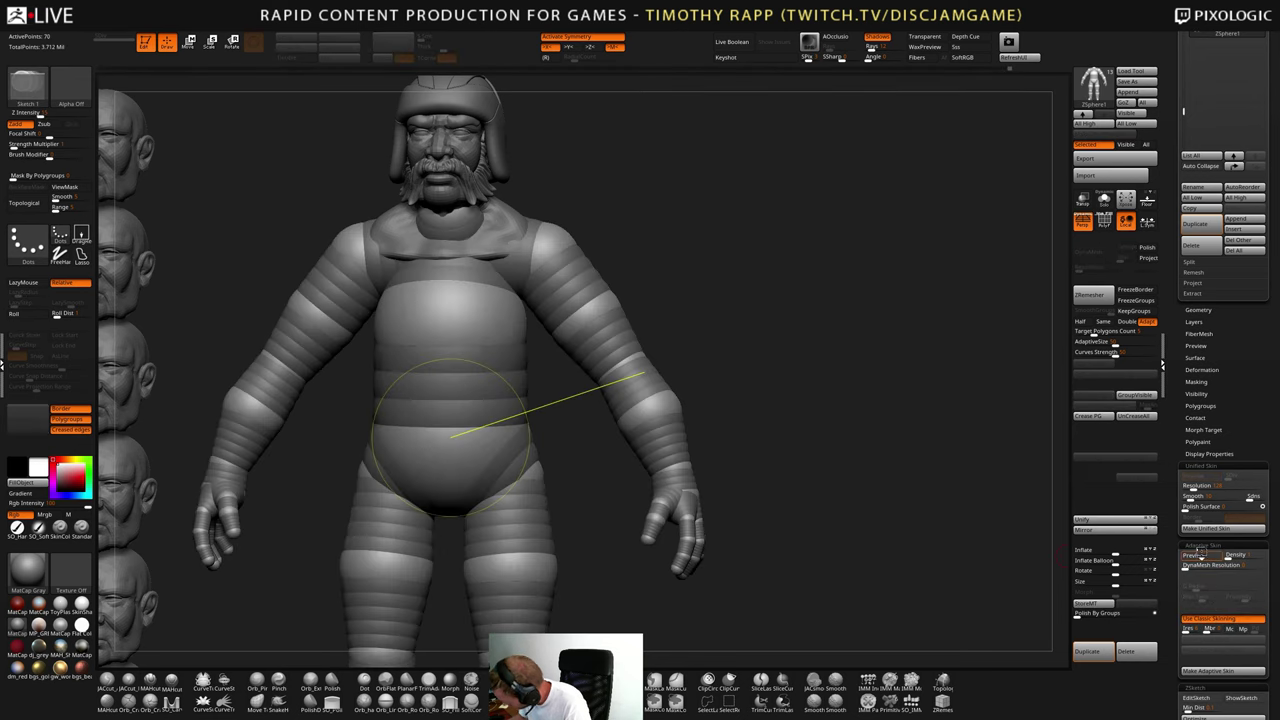
pyautogui.click(1199, 553)
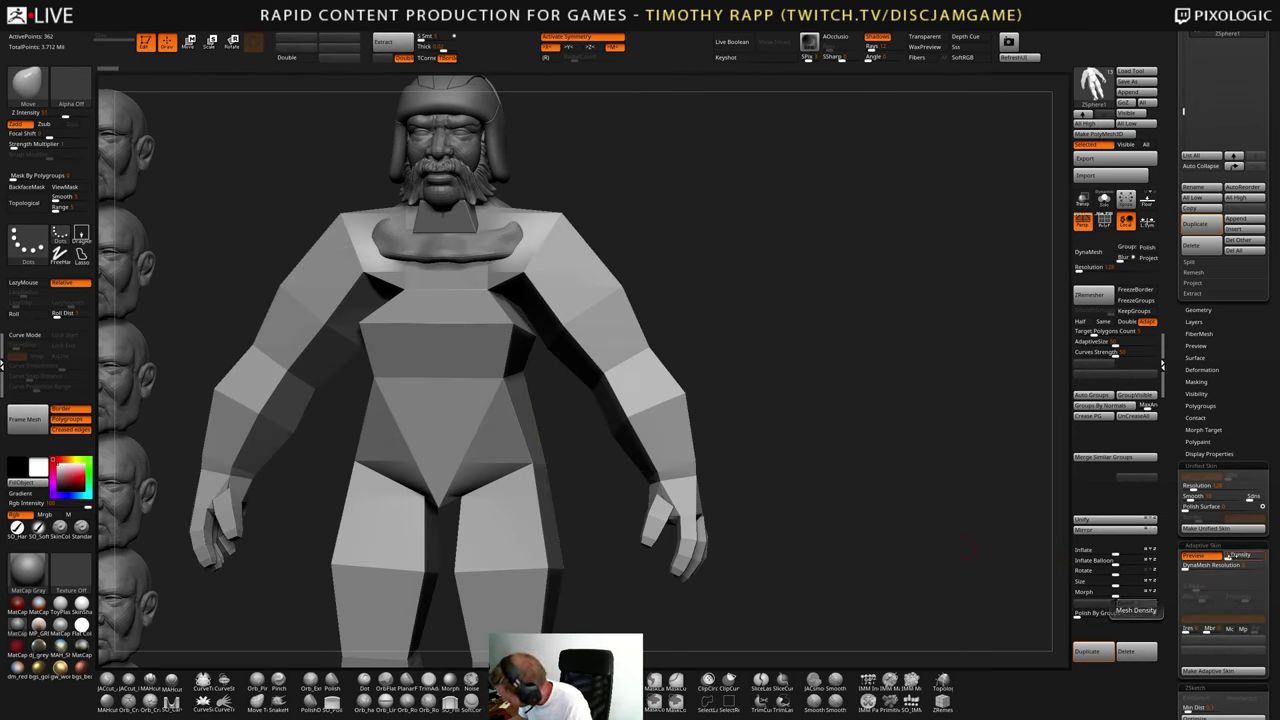
pyautogui.moveTo(1229, 558); pyautogui.dragTo(1234, 558)
pyautogui.hotkey('shift', 'f')
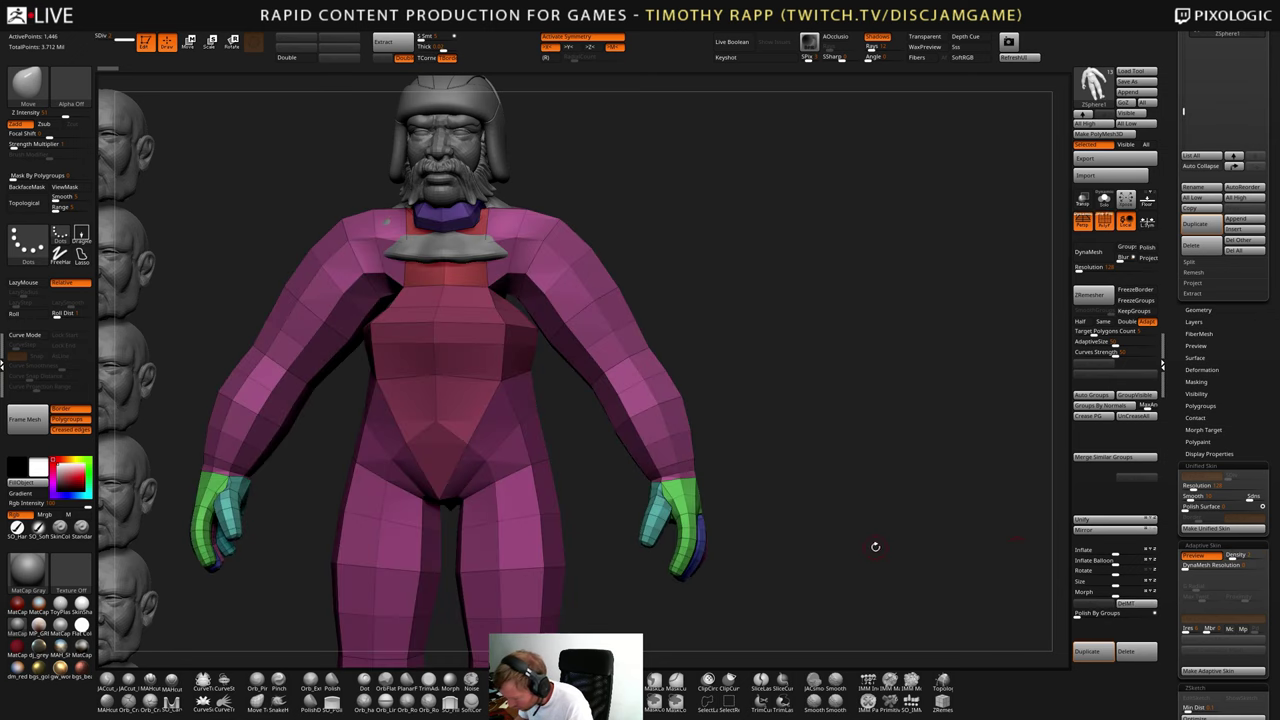
pyautogui.moveTo(859, 551)
pyautogui.mouseDown()
pyautogui.moveTo(644, 560)
pyautogui.moveTo(666, 508)
pyautogui.moveTo(664, 558)
pyautogui.moveTo(772, 545)
pyautogui.moveTo(860, 580)
pyautogui.moveTo(743, 570)
pyautogui.mouseUp()
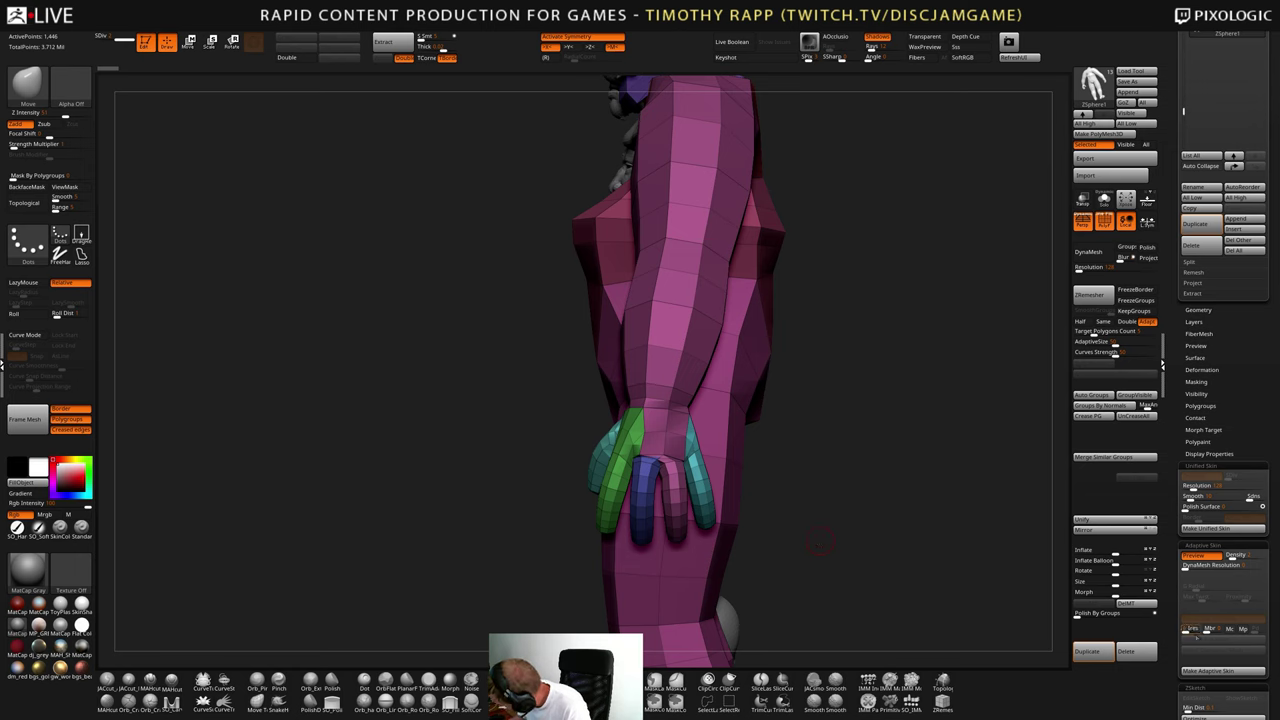
# - Disable Use Classic Skinning, preview the adaptive skin again, and examine its hand and full-body topology from several sides
pyautogui.click(1196, 556)
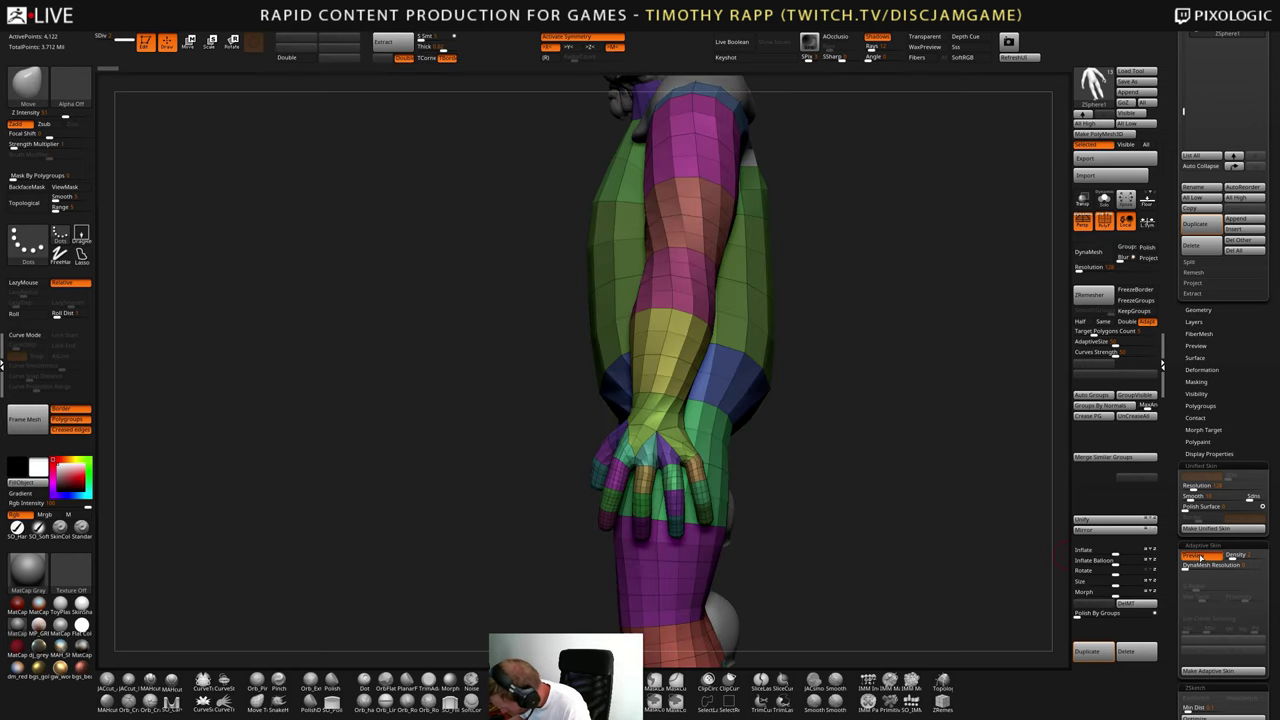
pyautogui.moveTo(600, 488); pyautogui.dragTo(820, 480)
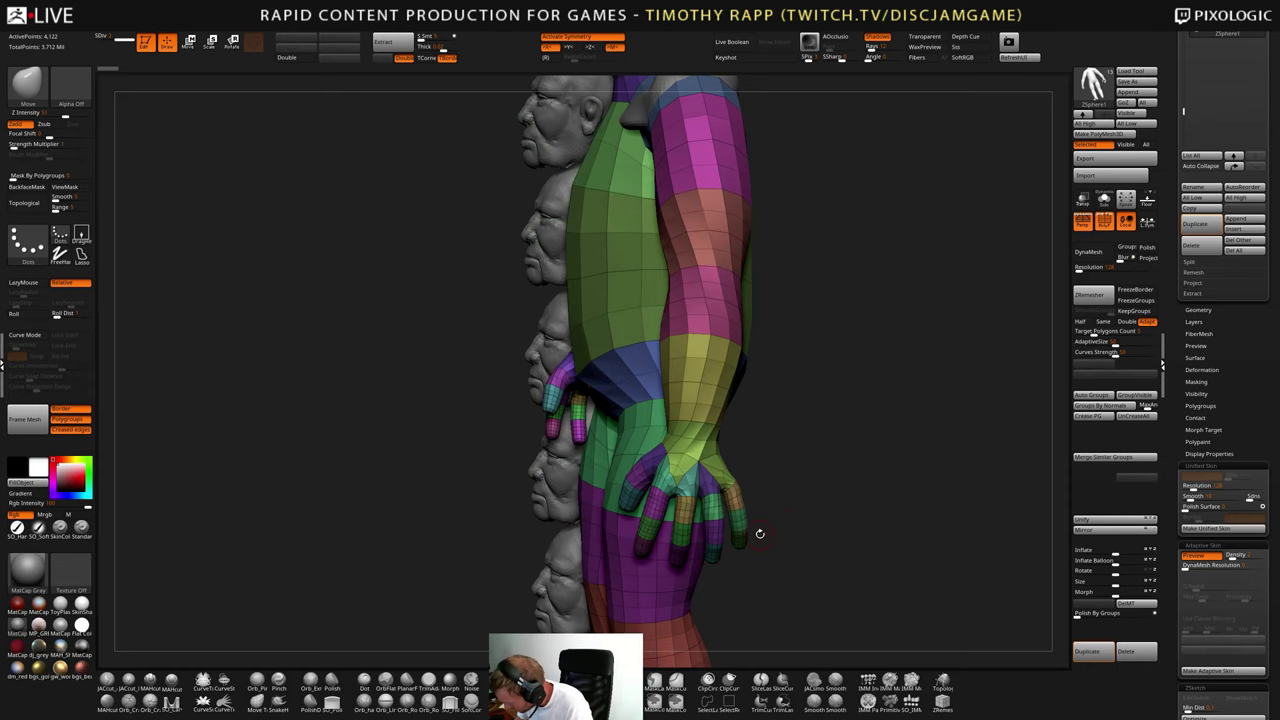
pyautogui.moveTo(760, 533)
pyautogui.mouseDown()
pyautogui.moveTo(783, 523)
pyautogui.moveTo(763, 514)
pyautogui.moveTo(757, 545)
pyautogui.mouseUp()
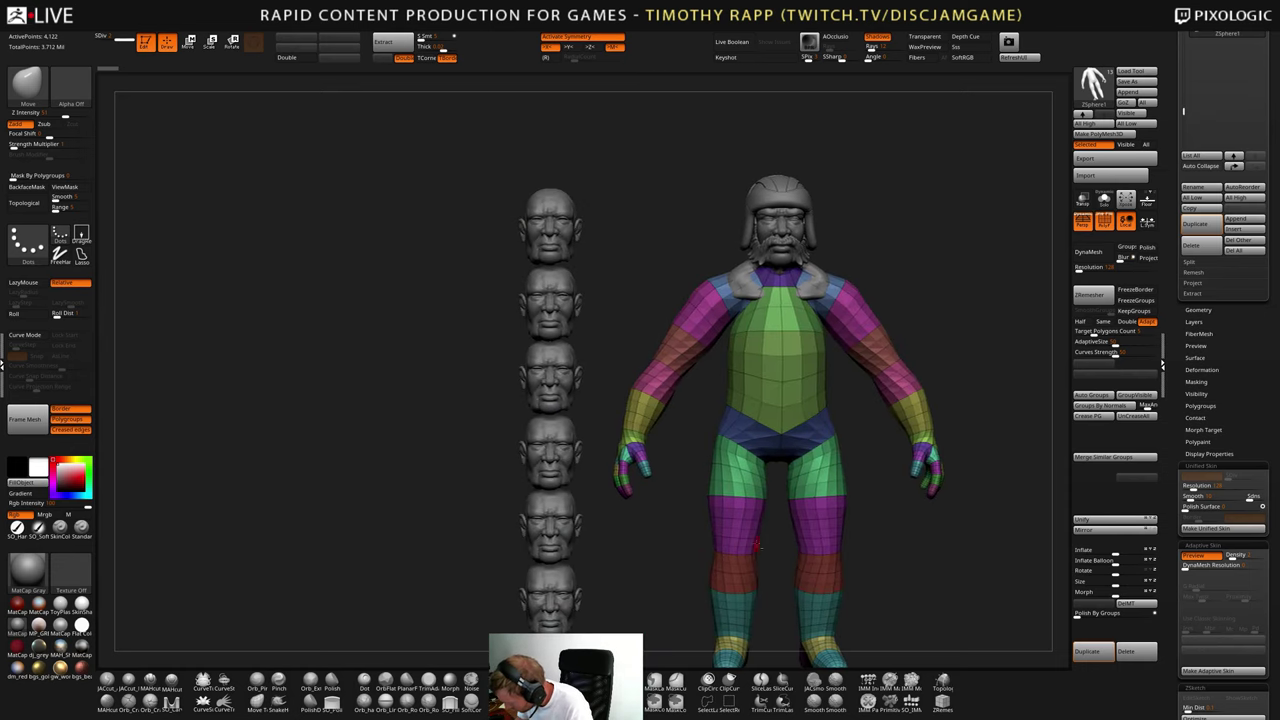
pyautogui.keyDown('alt'); pyautogui.moveTo(848, 545); pyautogui.dragTo(784, 510); pyautogui.keyUp('alt')
pyautogui.keyDown('alt'); pyautogui.moveTo(779, 389); pyautogui.dragTo(728, 463); pyautogui.keyUp('alt')
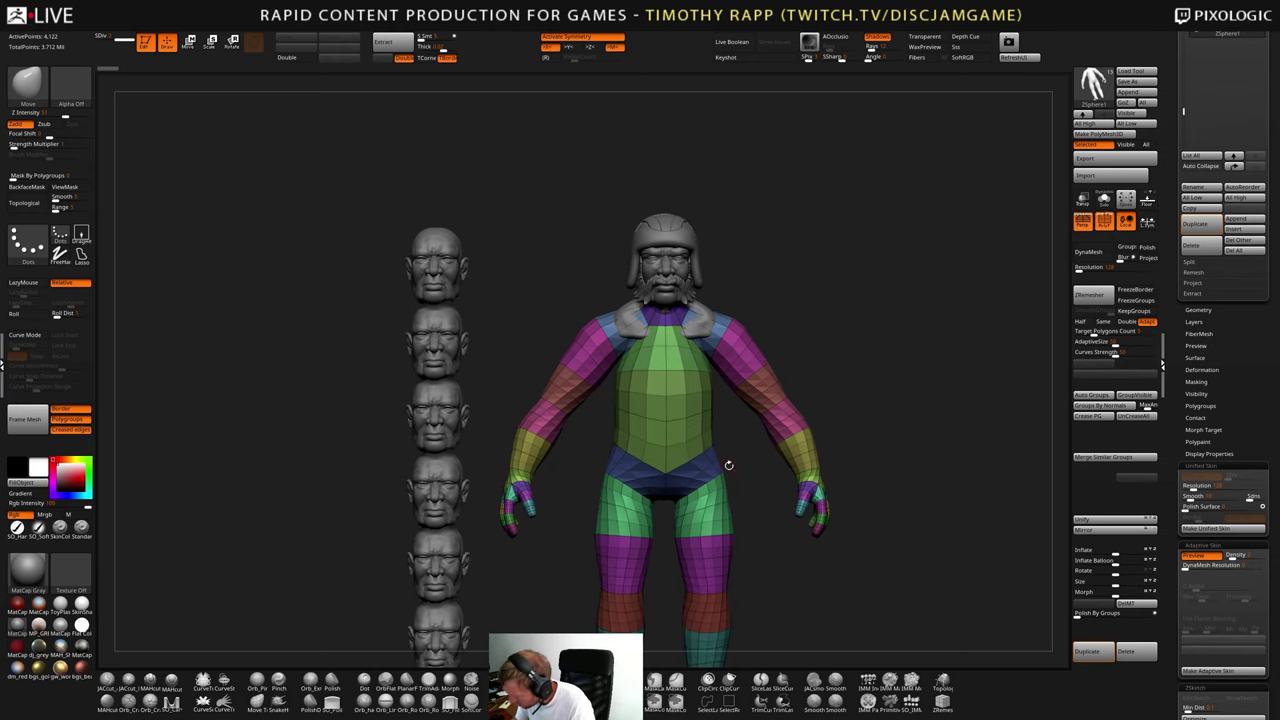
pyautogui.moveTo(838, 488); pyautogui.dragTo(827, 437)
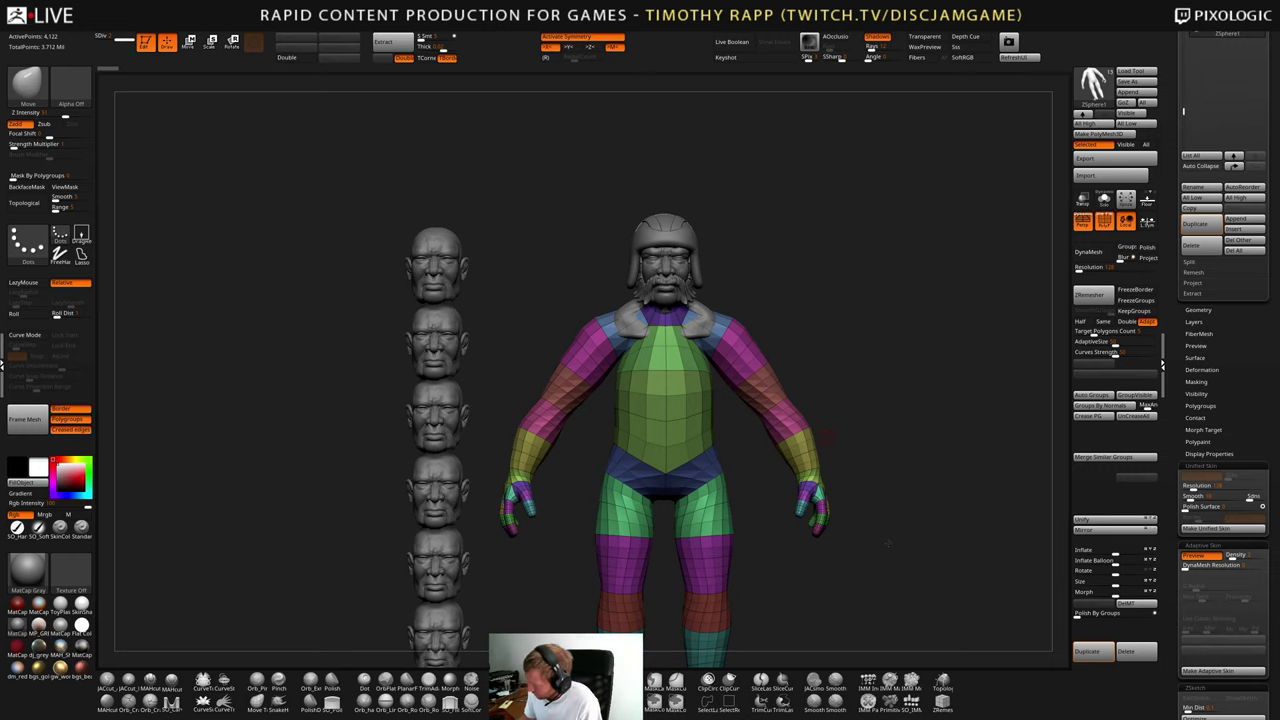
pyautogui.moveTo(887, 544)
pyautogui.mouseDown()
pyautogui.moveTo(752, 542)
pyautogui.moveTo(848, 571)
pyautogui.moveTo(902, 566)
pyautogui.mouseUp()
pyautogui.moveTo(712, 492)
pyautogui.mouseDown()
pyautogui.moveTo(703, 500)
pyautogui.moveTo(710, 476)
pyautogui.mouseUp()
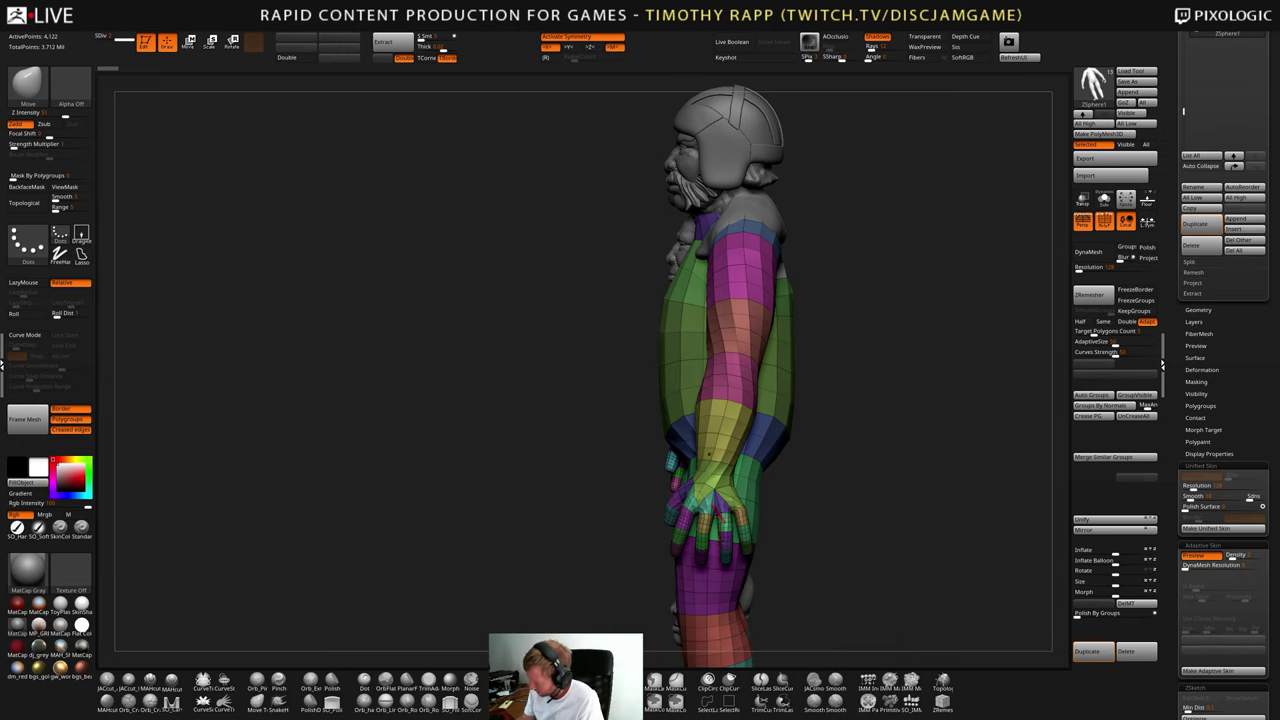
pyautogui.moveTo(709, 454); pyautogui.dragTo(856, 375)
pyautogui.moveTo(660, 556); pyautogui.dragTo(706, 556)
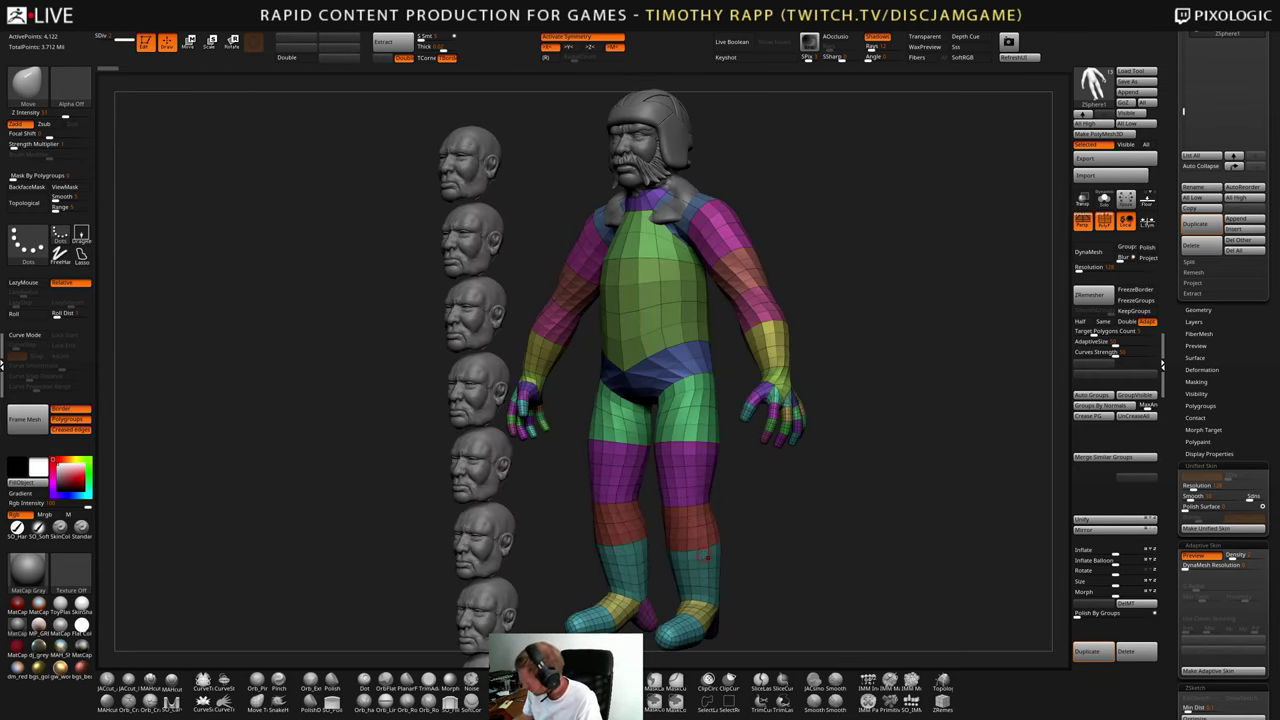
# - Make the adaptive skin from the ZSphere body, append the generated mesh as a subtool and select it
pyautogui.click(1211, 672)
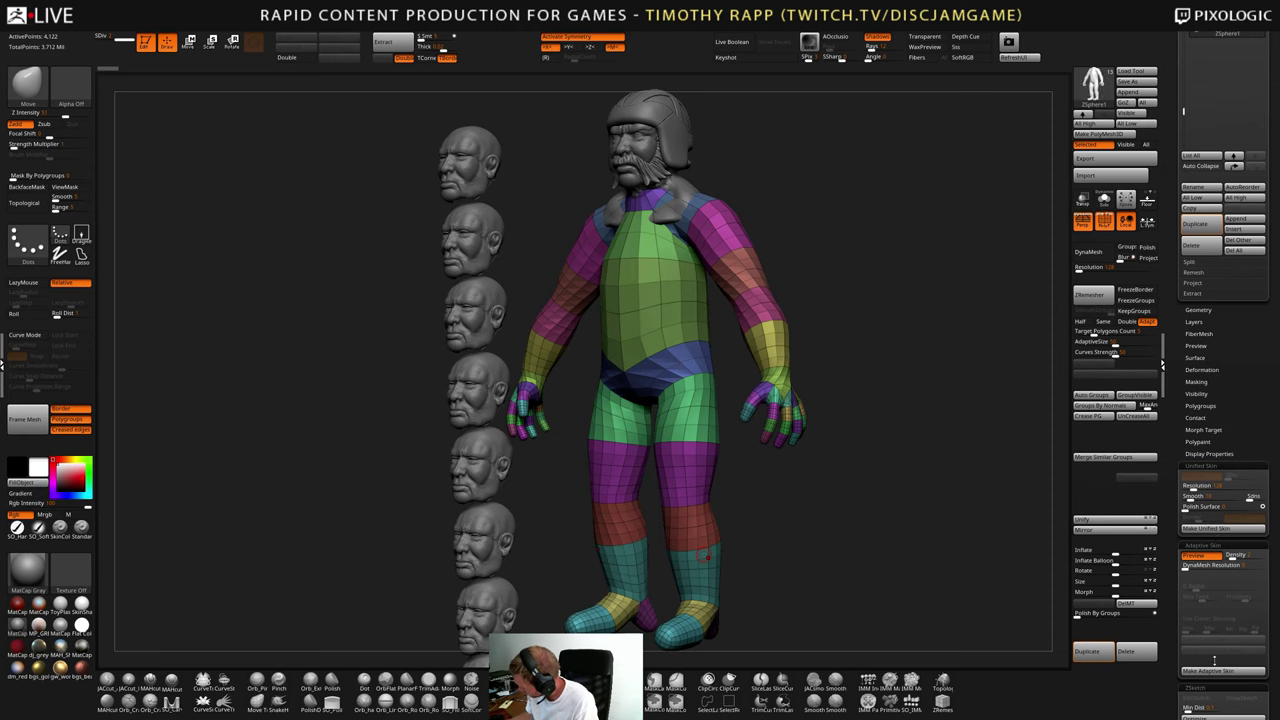
pyautogui.moveTo(1184, 424); pyautogui.dragTo(1174, 547)
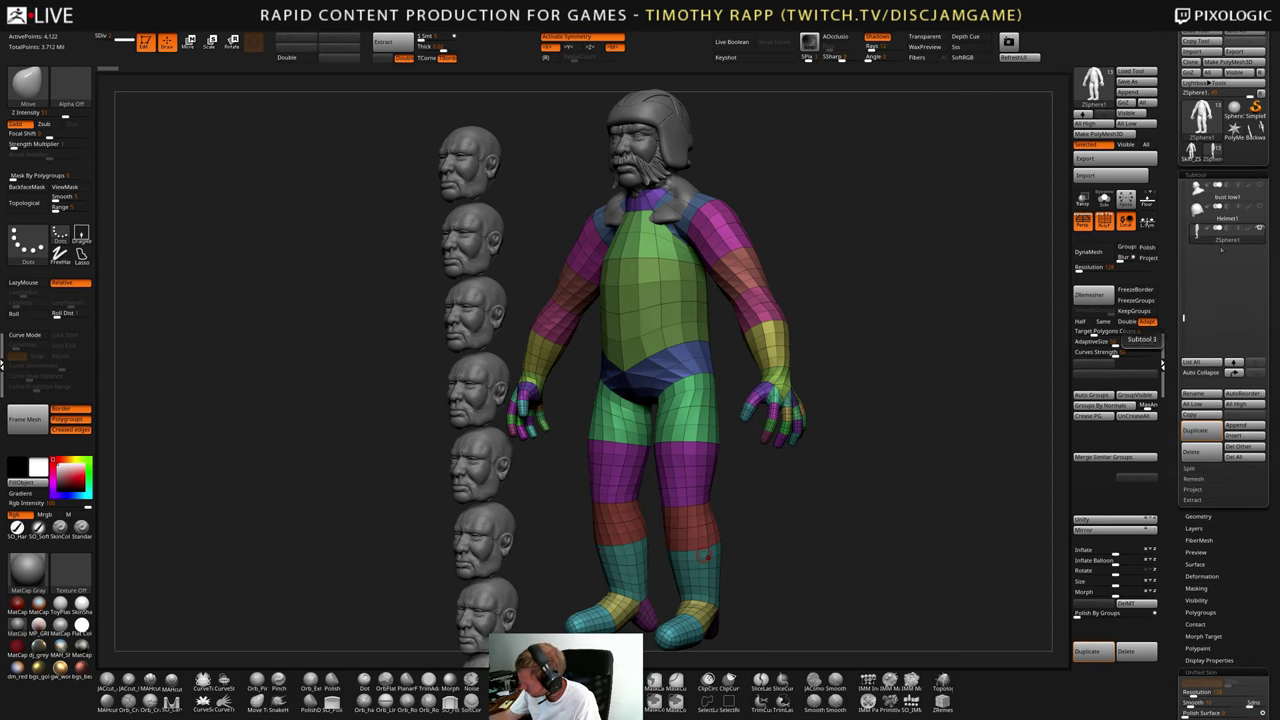
pyautogui.click(1243, 425)
pyautogui.click(1063, 445)
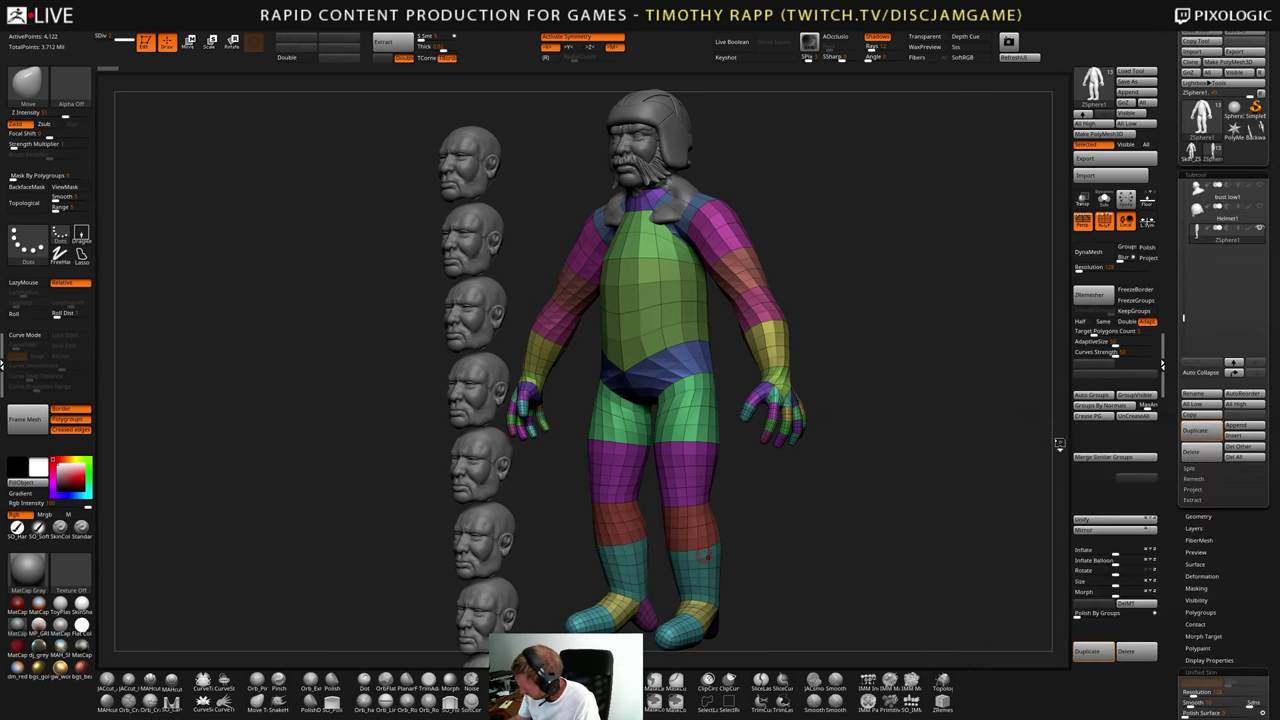
pyautogui.click(1209, 261)
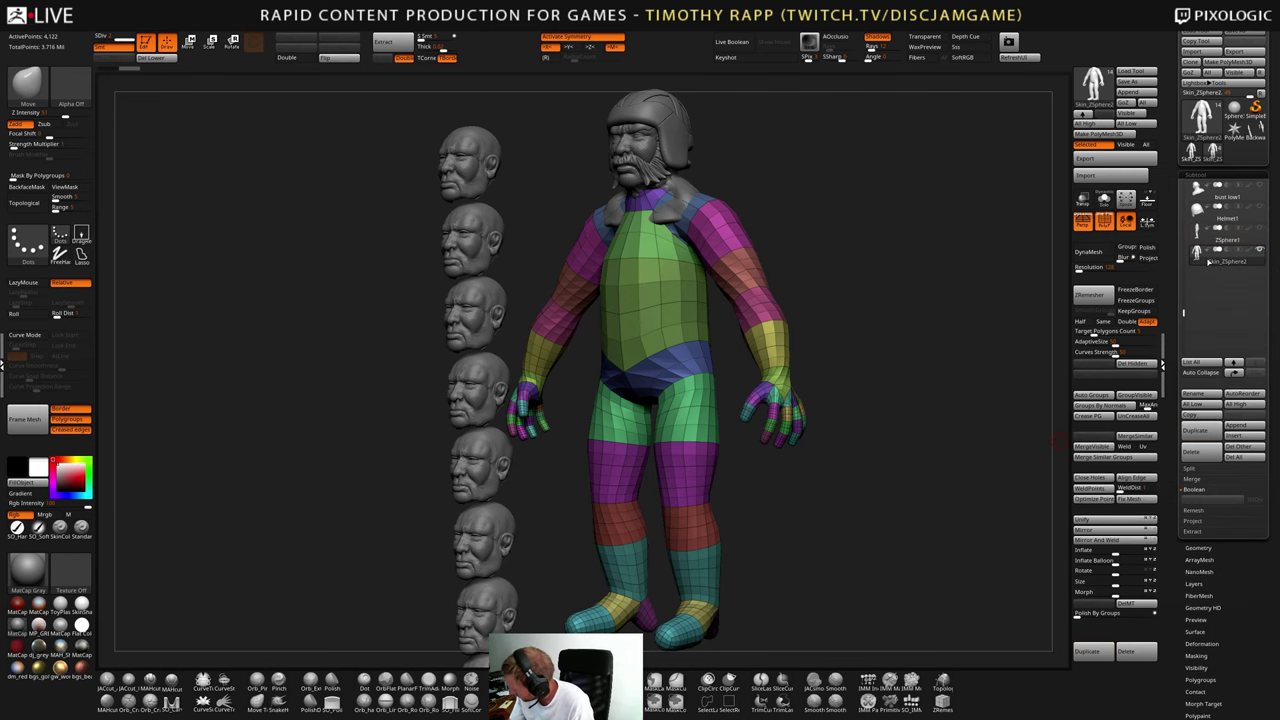
# - Examine the appended skin mesh from the front and side with the polyframe off and on
pyautogui.keyDown('shift'); pyautogui.moveTo(849, 437); pyautogui.dragTo(883, 378); pyautogui.keyUp('shift')
pyautogui.hotkey('shift', 'f')
pyautogui.hotkey('shift', 'f')
pyautogui.keyDown('shift'); pyautogui.moveTo(884, 548); pyautogui.dragTo(764, 527); pyautogui.keyUp('shift')
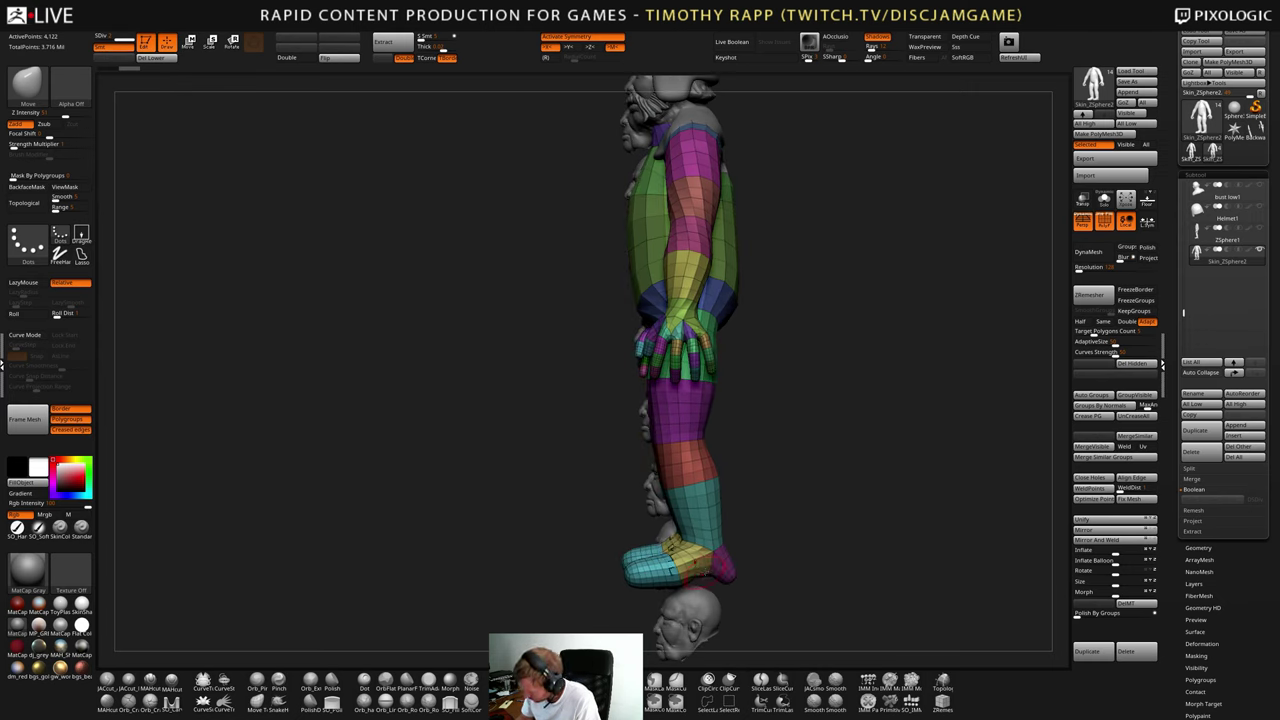
# - Inflate the heels of the skin mesh with the Inflat brush, working from underneath the feet
pyautogui.moveTo(700, 572)
pyautogui.mouseDown()
pyautogui.moveTo(775, 440)
pyautogui.moveTo(780, 400)
pyautogui.mouseUp()
pyautogui.press('2')
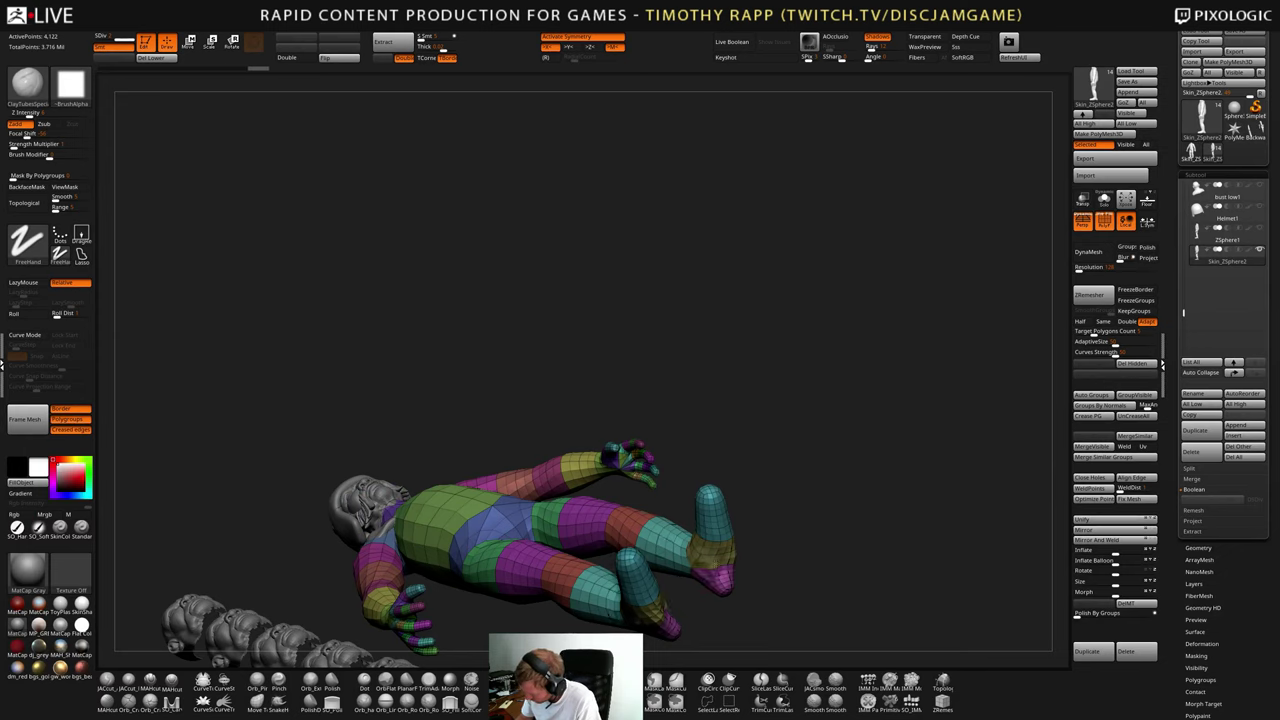
pyautogui.moveTo(855, 550); pyautogui.dragTo(768, 556)
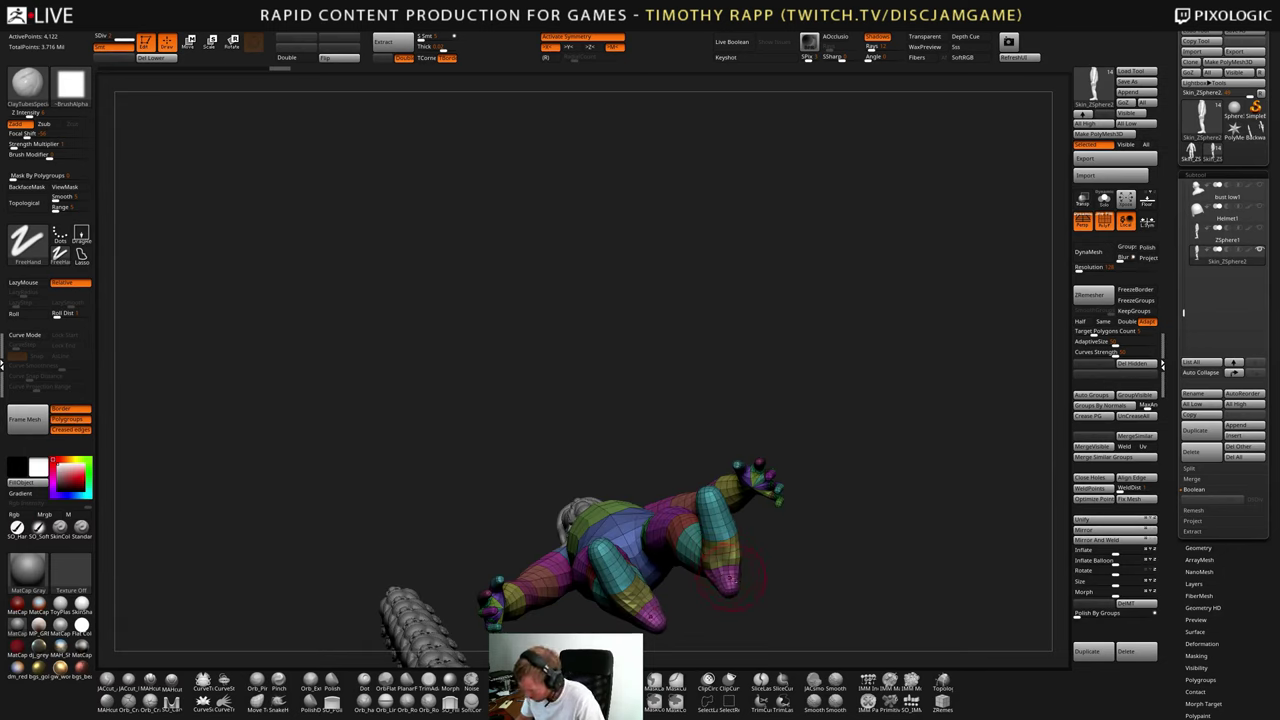
pyautogui.moveTo(745, 560); pyautogui.dragTo(731, 578)
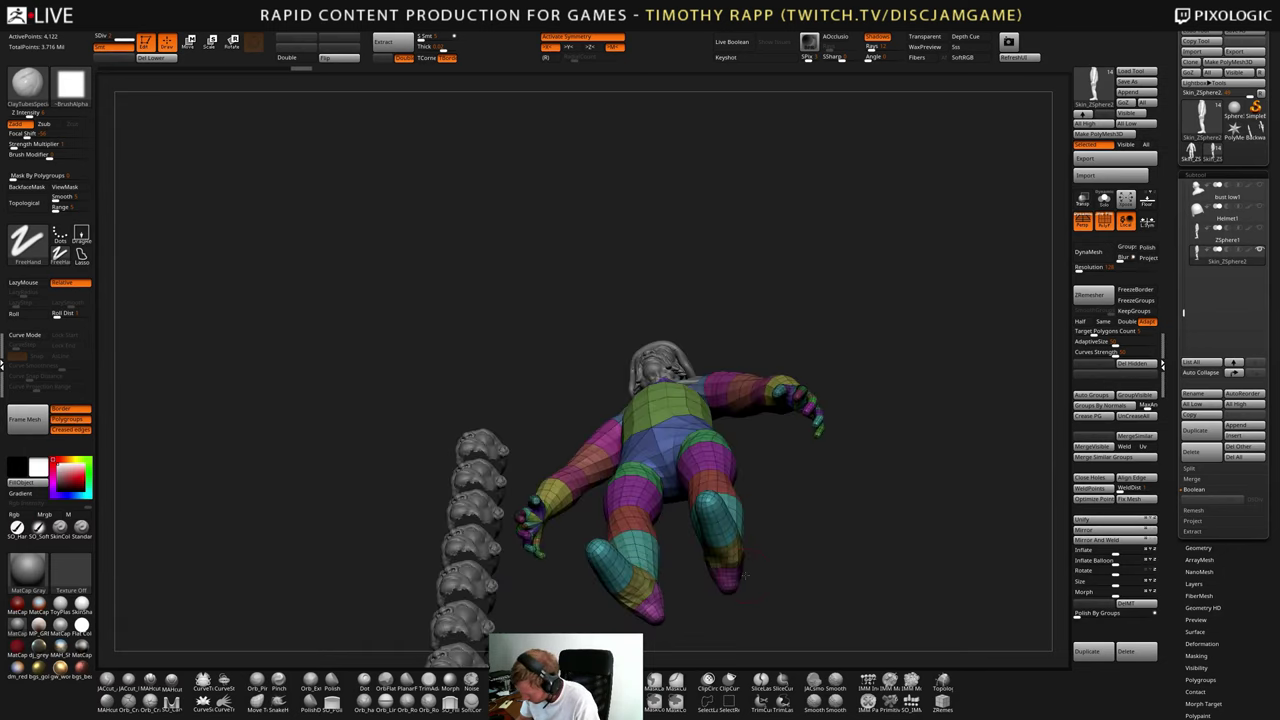
pyautogui.press('3')
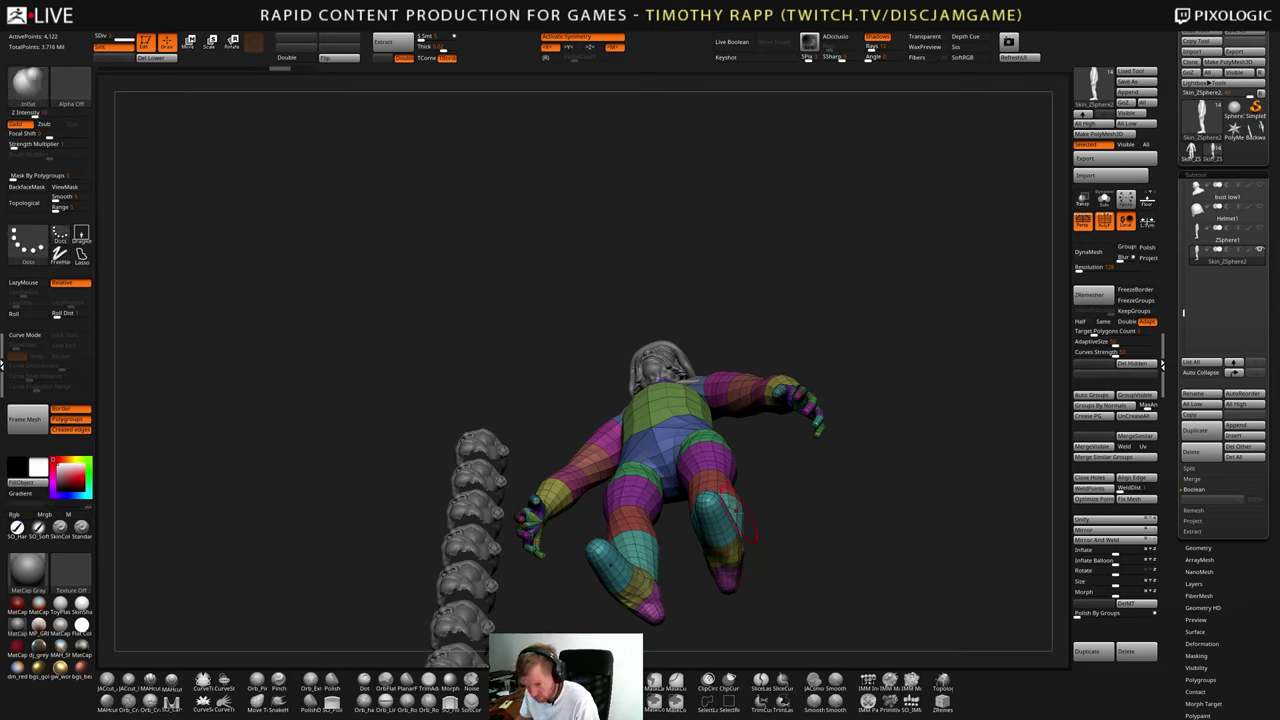
pyautogui.moveTo(730, 580)
pyautogui.mouseDown()
pyautogui.moveTo(725, 556)
pyautogui.moveTo(718, 592)
pyautogui.moveTo(751, 562)
pyautogui.mouseUp()
pyautogui.moveTo(730, 580)
pyautogui.mouseDown()
pyautogui.moveTo(785, 513)
pyautogui.moveTo(745, 530)
pyautogui.moveTo(734, 512)
pyautogui.moveTo(783, 547)
pyautogui.moveTo(808, 514)
pyautogui.mouseUp()
pyautogui.moveTo(825, 560)
pyautogui.keyDown('shift'); pyautogui.mouseDown()
pyautogui.moveTo(785, 556)
pyautogui.moveTo(790, 506)
pyautogui.mouseUp(); pyautogui.keyUp('shift')
pyautogui.moveTo(780, 556)
pyautogui.mouseDown()
pyautogui.moveTo(832, 556)
pyautogui.moveTo(808, 505)
pyautogui.moveTo(843, 515)
pyautogui.moveTo(825, 492)
pyautogui.mouseUp()
# - Switch to the Move brush and bring the body into a straight front view
pyautogui.press('b')
pyautogui.press('m')
pyautogui.press('v')
pyautogui.moveTo(880, 527)
pyautogui.mouseDown()
pyautogui.moveTo(852, 530)
pyautogui.moveTo(858, 510)
pyautogui.moveTo(878, 535)
pyautogui.moveTo(848, 508)
pyautogui.moveTo(822, 520)
pyautogui.moveTo(836, 516)
pyautogui.moveTo(829, 527)
pyautogui.moveTo(823, 374)
pyautogui.moveTo(762, 473)
pyautogui.moveTo(780, 471)
pyautogui.moveTo(755, 484)
pyautogui.mouseUp()
pyautogui.moveTo(838, 463); pyautogui.dragTo(810, 453)
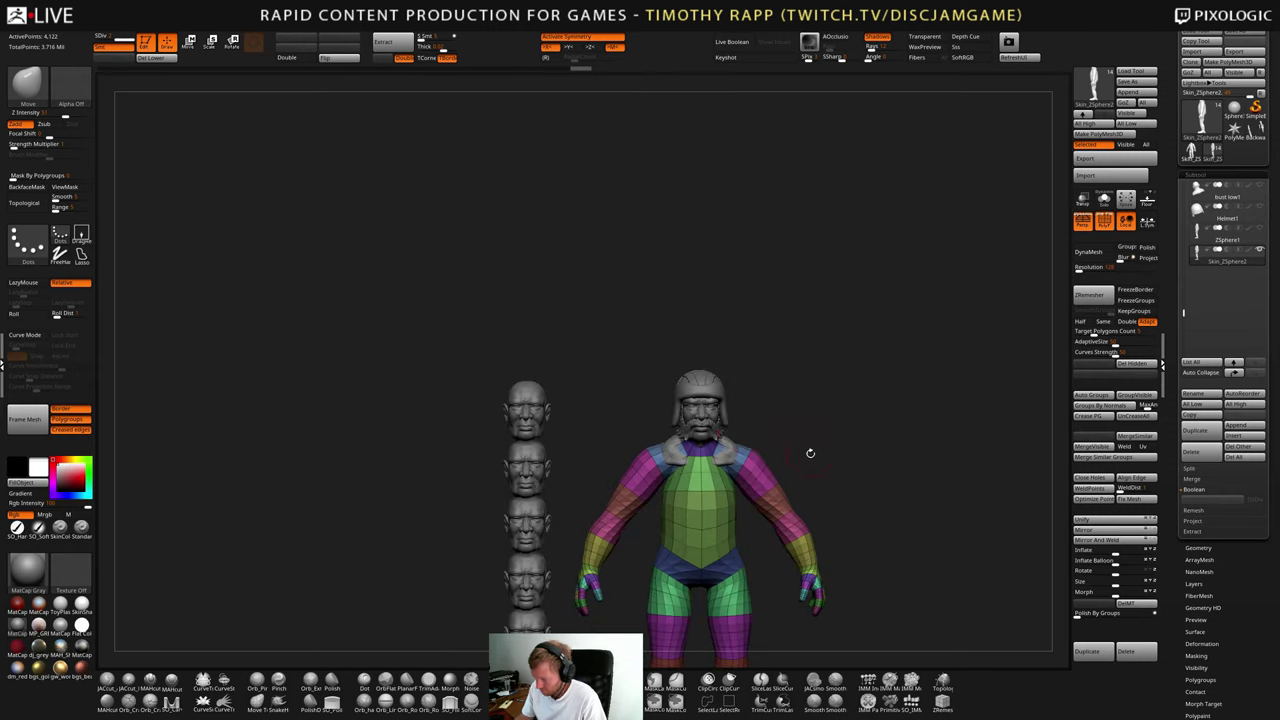
# - Try inflating the lower front of the torso with the Inflat brush, and undo the attempts
pyautogui.press('b')
pyautogui.press('c')
pyautogui.press('t')
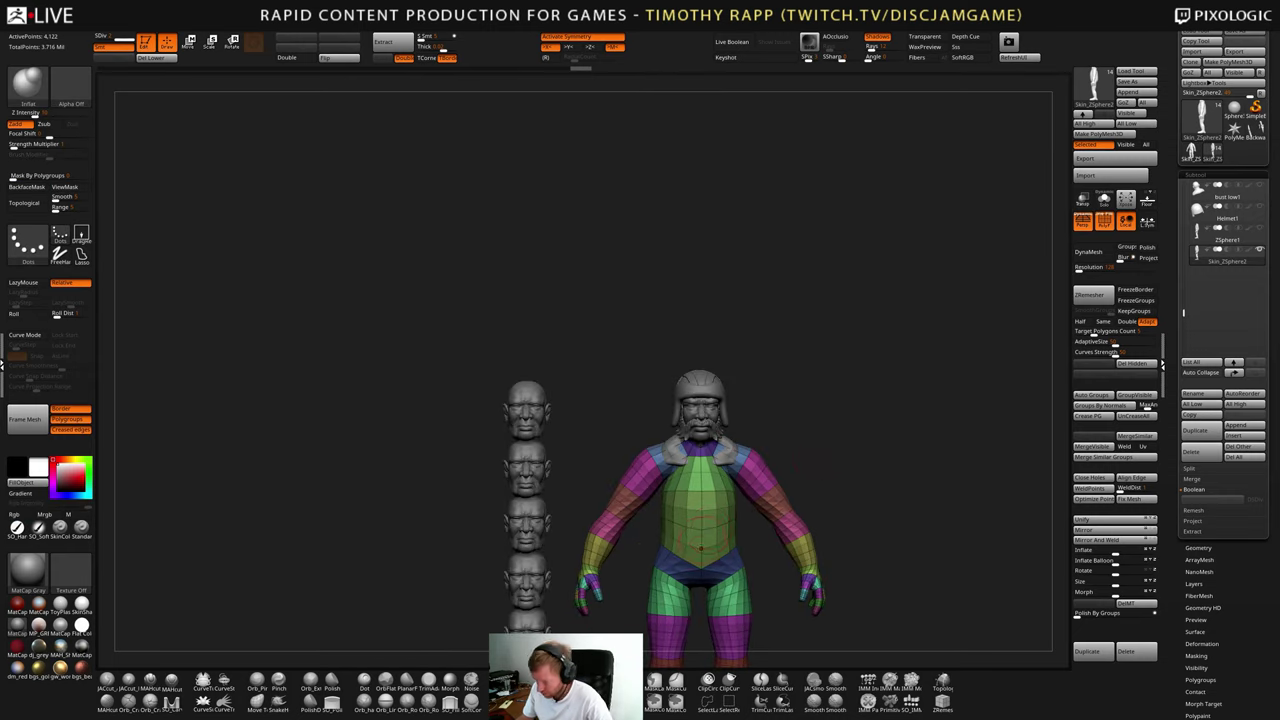
pyautogui.hotkey('ctrl', 'shift', 'i')
pyautogui.moveTo(683, 549); pyautogui.dragTo(717, 528)
pyautogui.hotkey('ctrl', 'z')
pyautogui.hotkey('ctrl', 'shift', 'i')
pyautogui.hotkey('ctrl', 'z')
pyautogui.press('i')
pyautogui.hotkey('ctrl', 'z')
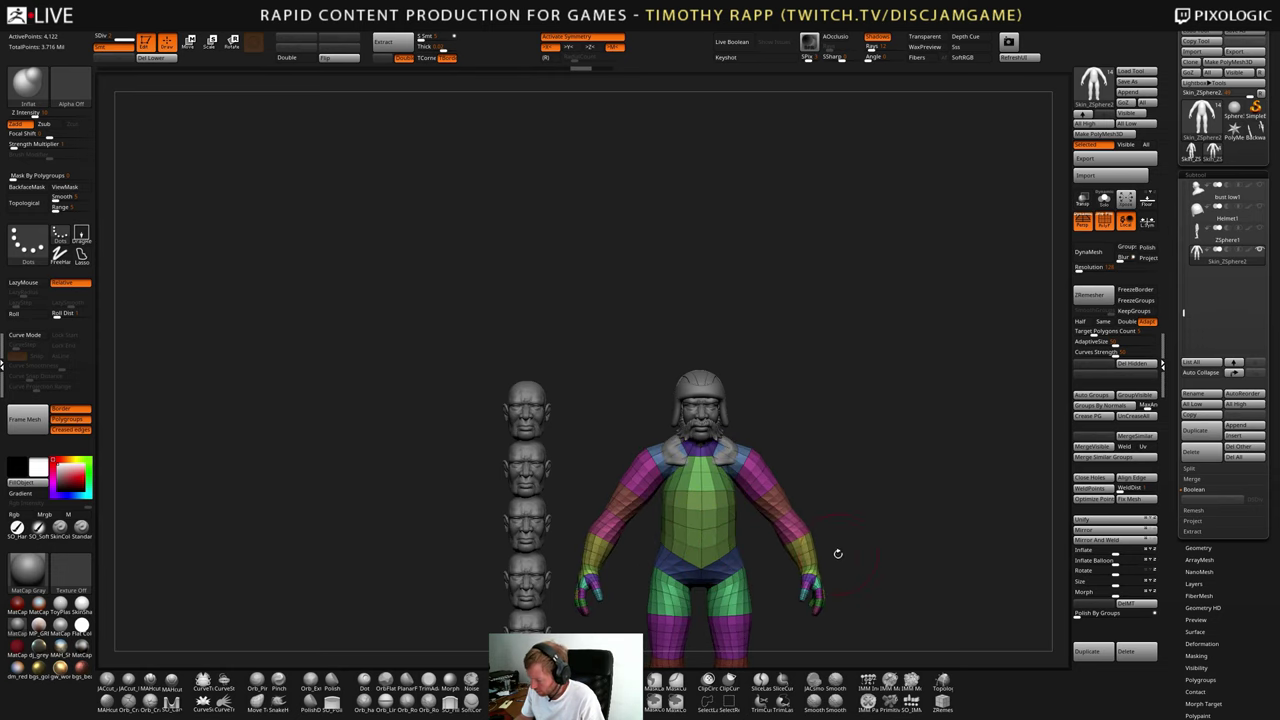
pyautogui.press('b')
pyautogui.press('m')
pyautogui.press('v')
pyautogui.moveTo(843, 524)
pyautogui.mouseDown()
pyautogui.moveTo(795, 568)
pyautogui.moveTo(800, 623)
pyautogui.moveTo(858, 545)
pyautogui.moveTo(785, 602)
pyautogui.moveTo(782, 538)
pyautogui.mouseUp()
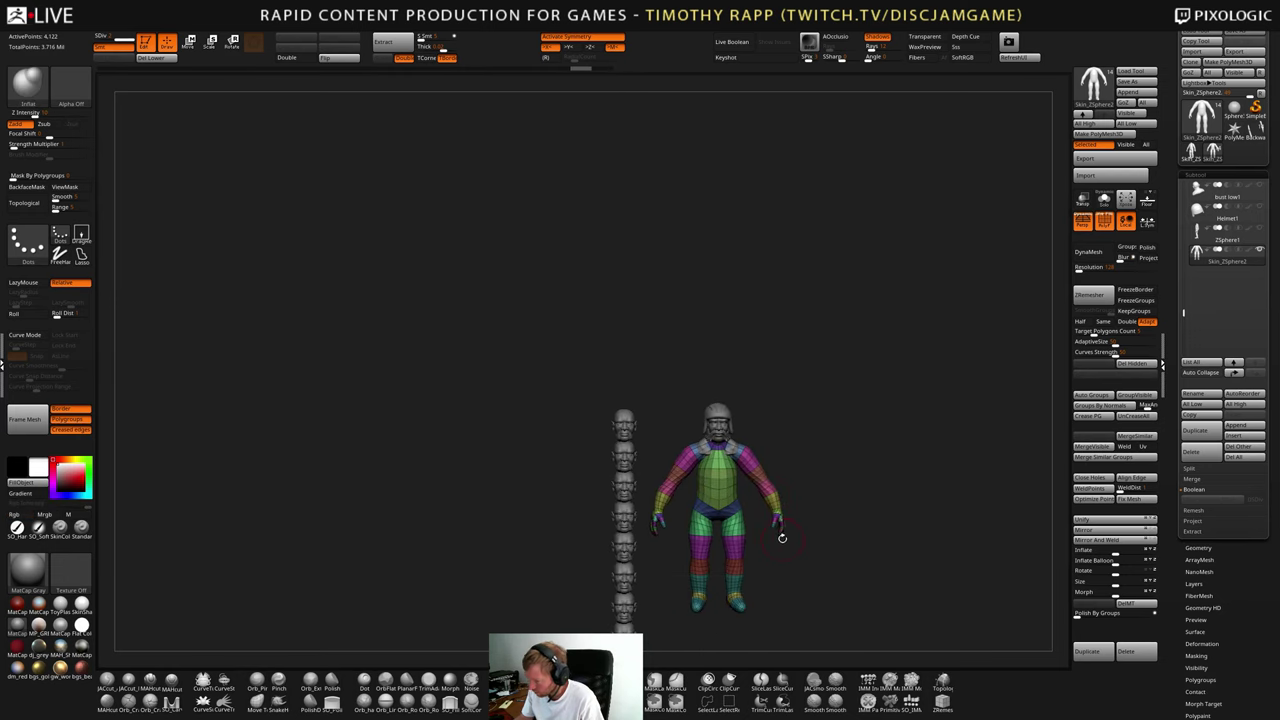
pyautogui.press('b')
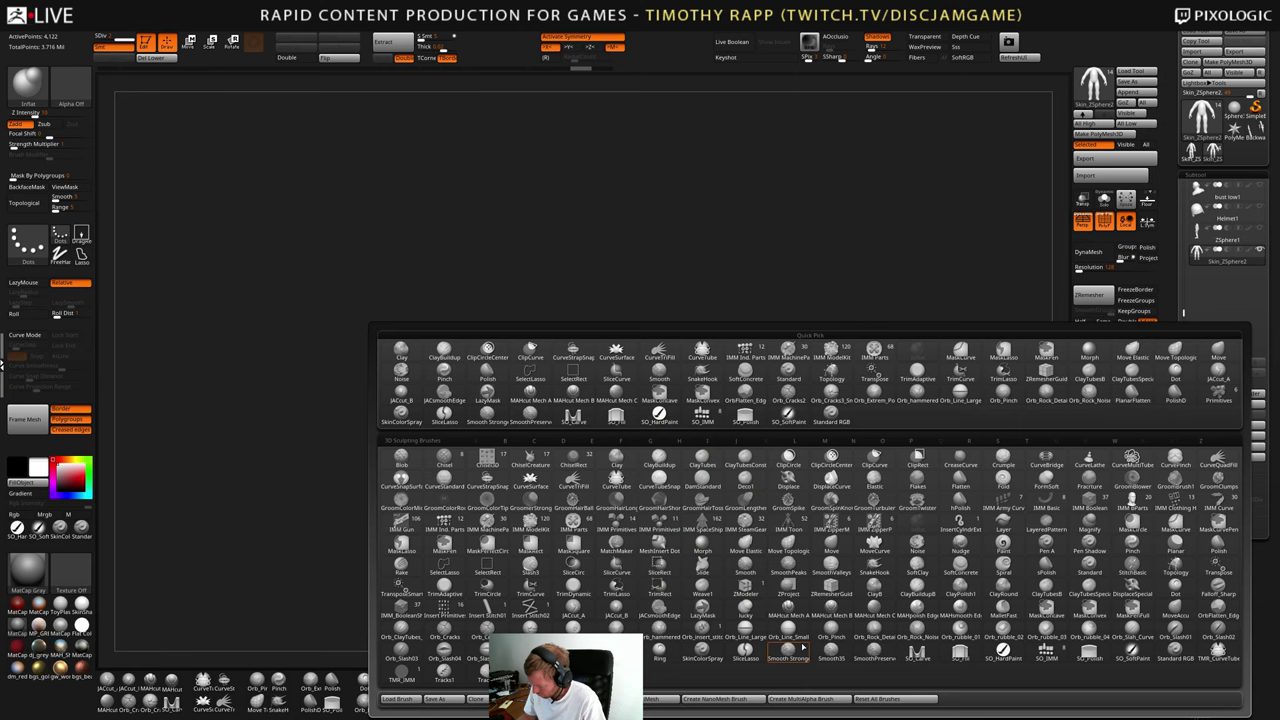
pyautogui.click(914, 698)
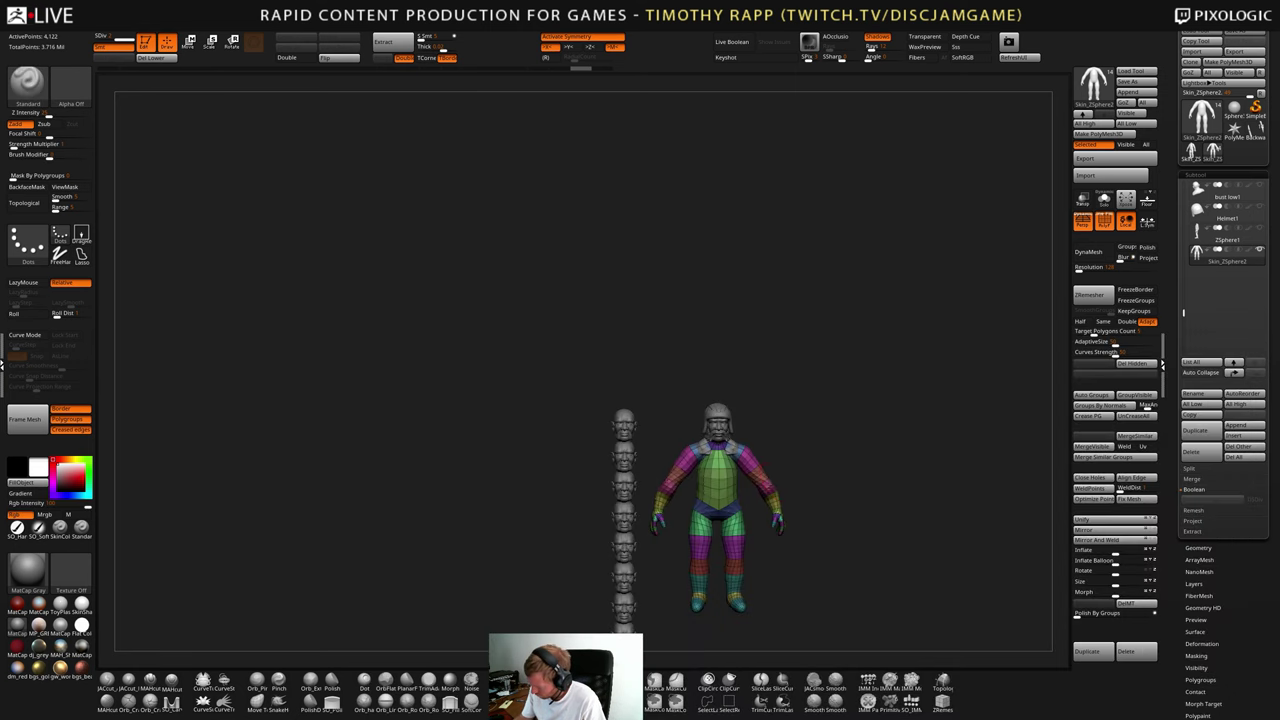
pyautogui.keyDown('ctrl'); pyautogui.moveTo(811, 451); pyautogui.dragTo(831, 484, button='right'); pyautogui.keyUp('ctrl')
# - Activate the Inflat brush and lower the body mesh by one subdivision level
pyautogui.press('b')
pyautogui.press('i')
pyautogui.press('n')
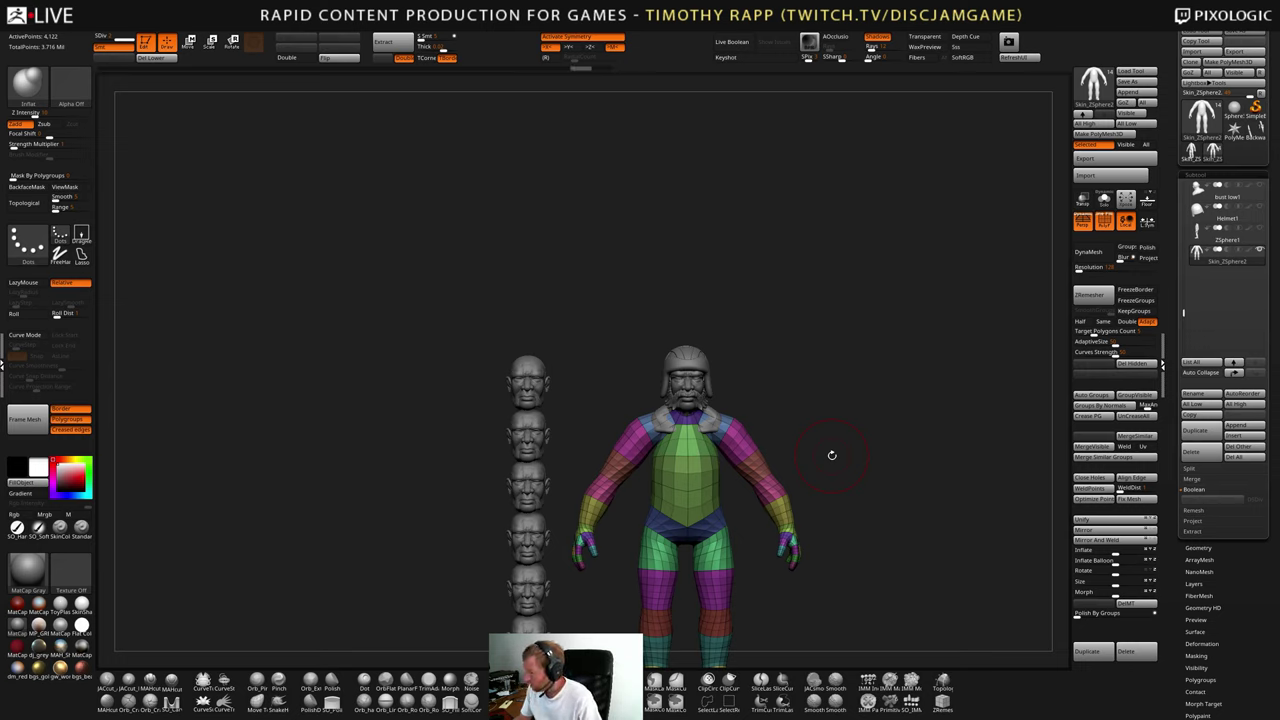
pyautogui.hotkey('shift', 'd')
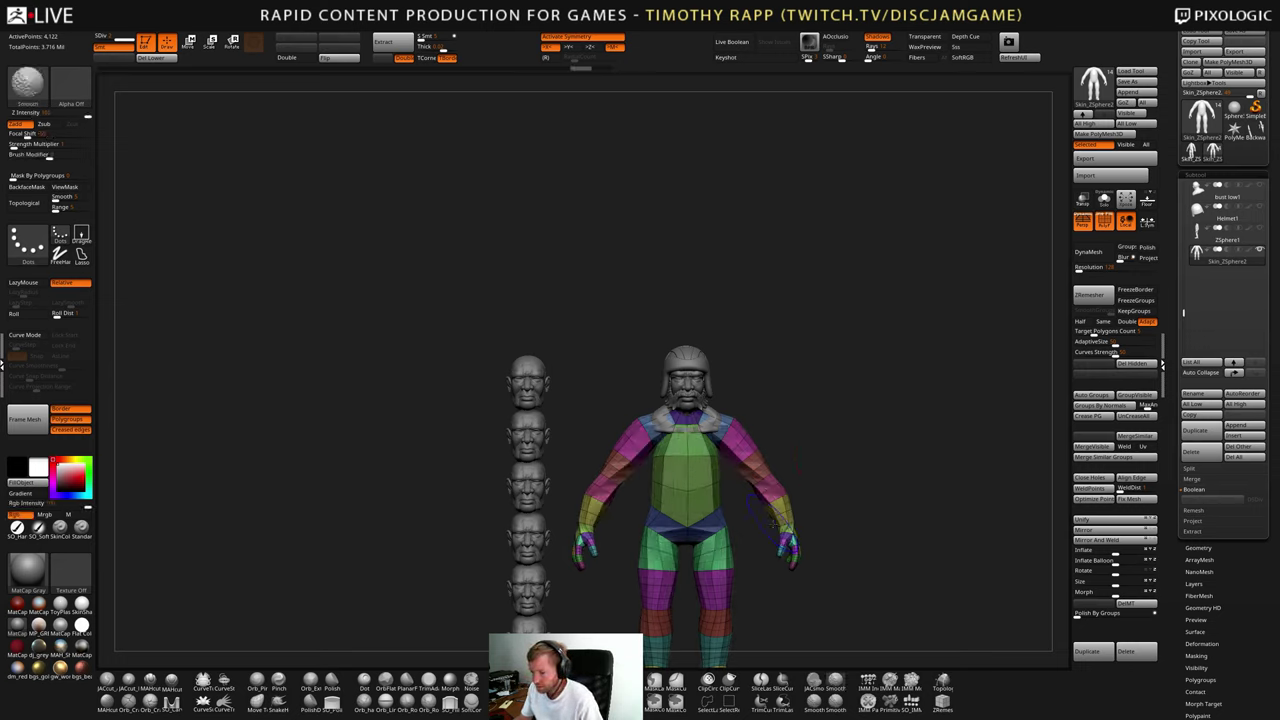
pyautogui.press('ctrl')
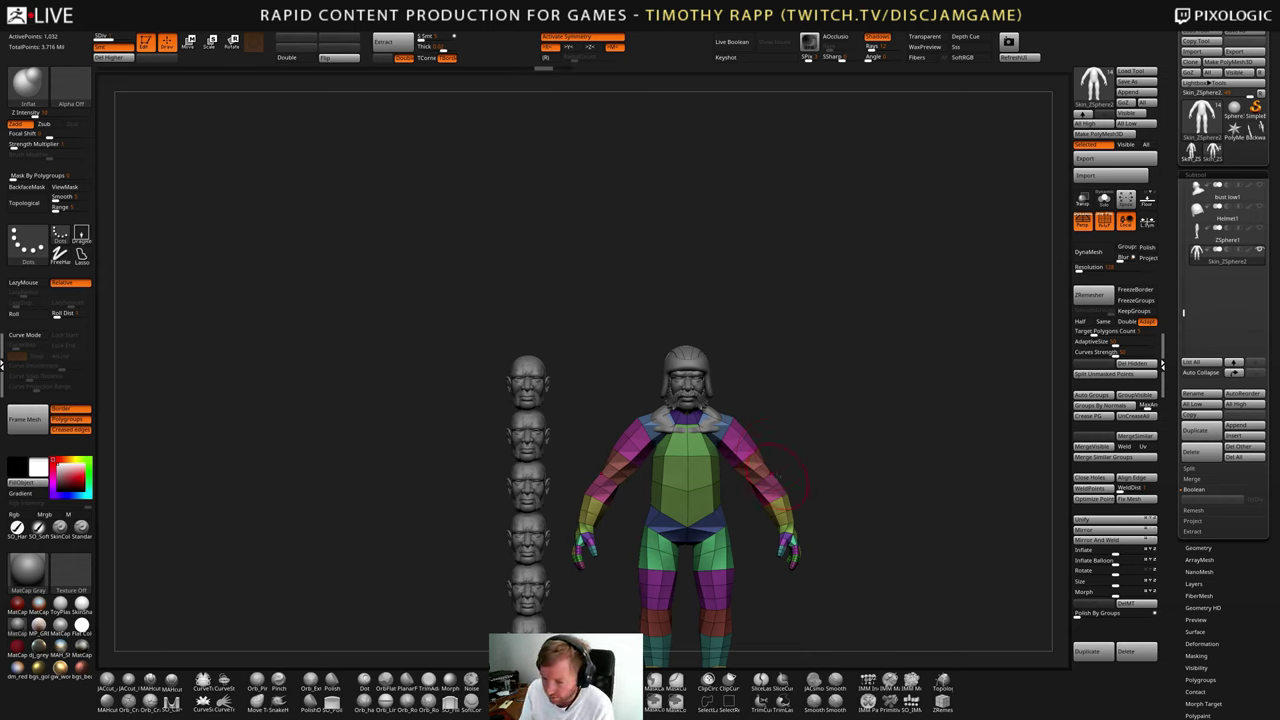
pyautogui.moveTo(1115, 554); pyautogui.dragTo(1140, 554)
pyautogui.hotkey('ctrl', 'z')
pyautogui.moveTo(855, 580); pyautogui.dragTo(768, 610)
pyautogui.hotkey('ctrl', 'z')
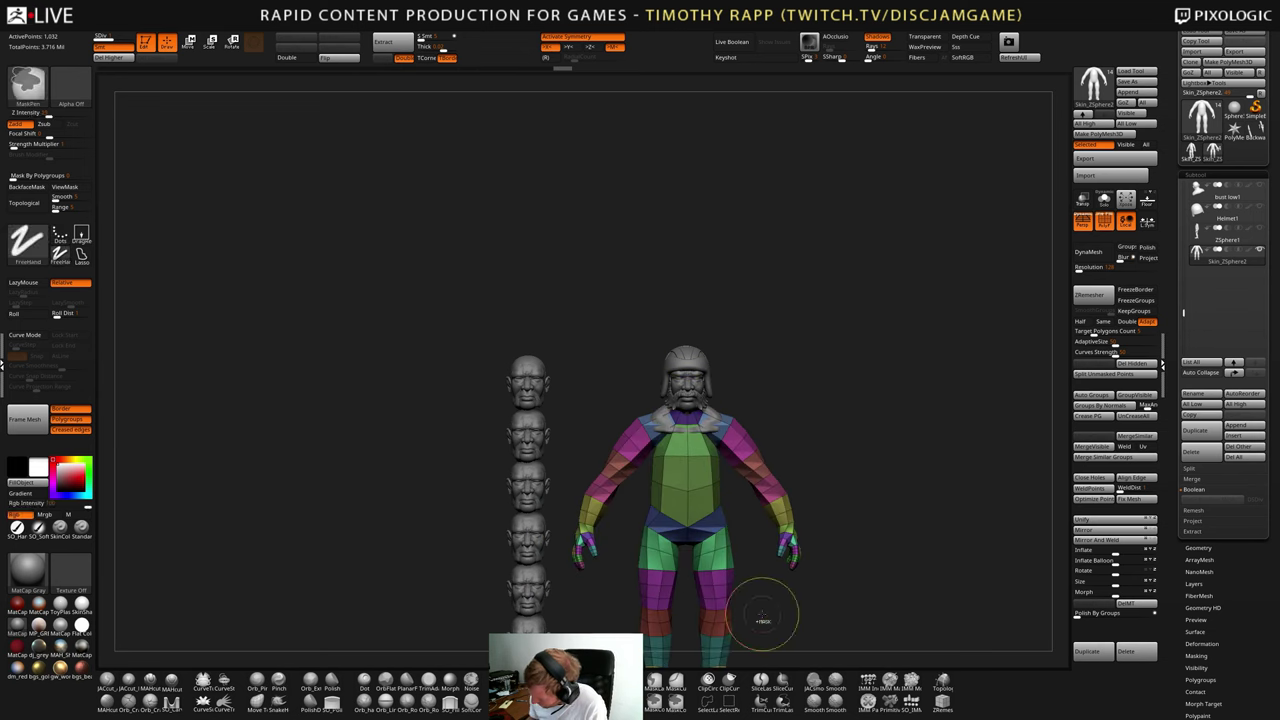
pyautogui.press('b')
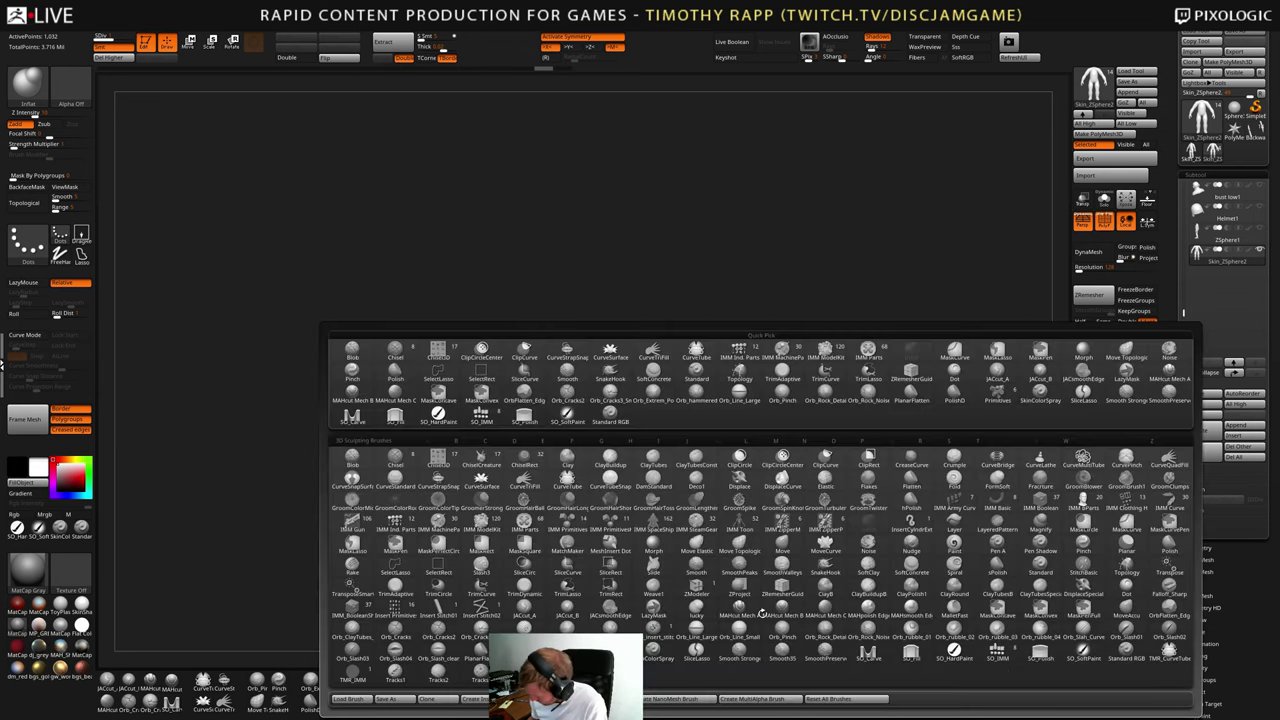
pyautogui.click(836, 700)
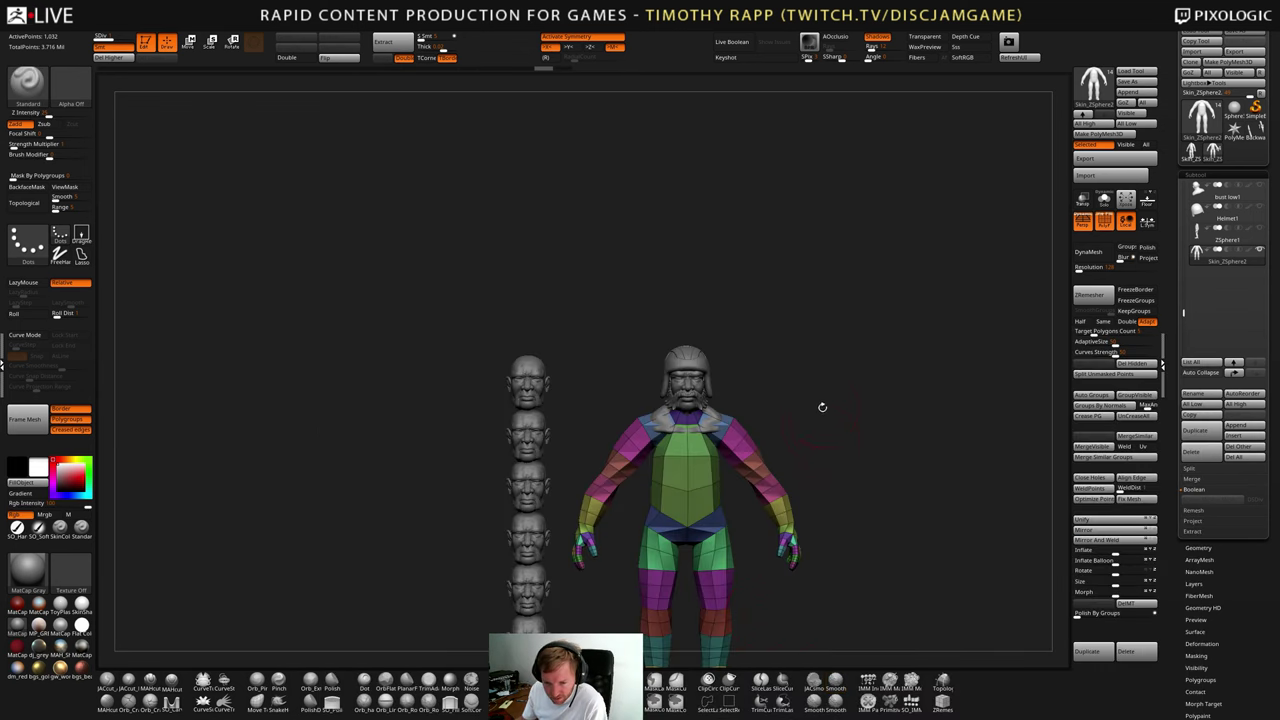
pyautogui.moveTo(830, 437); pyautogui.dragTo(799, 485)
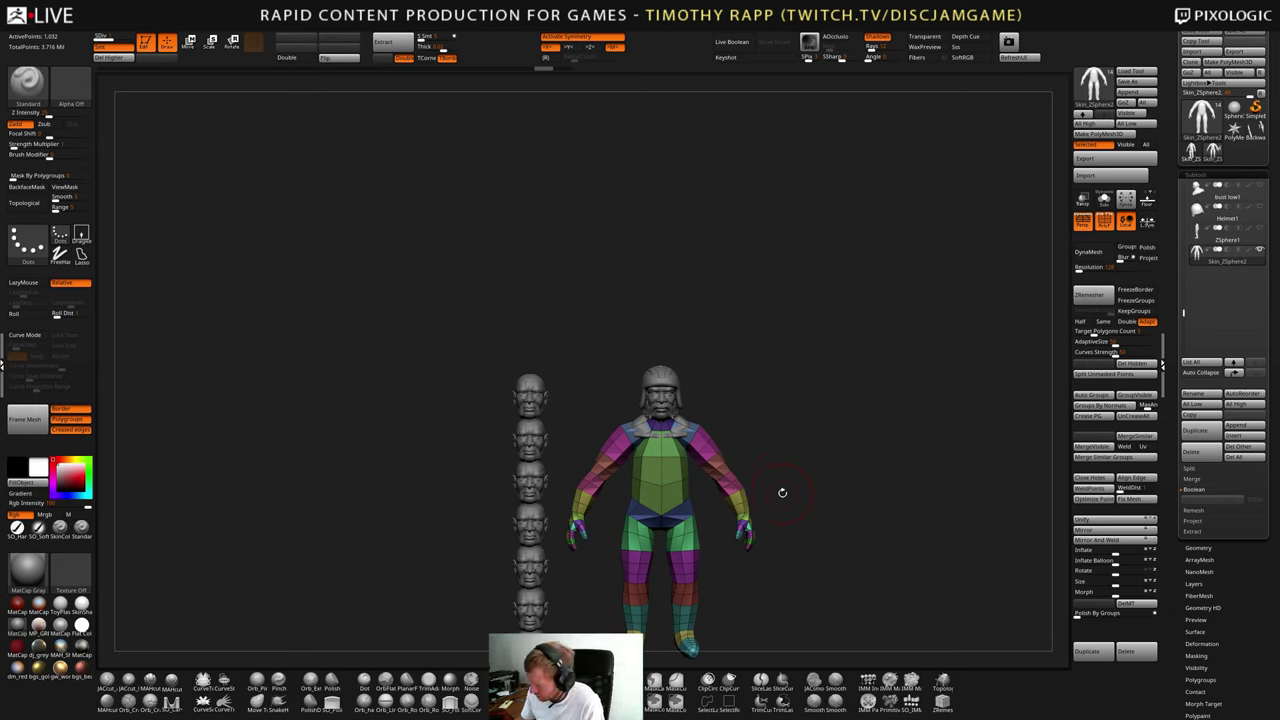
# - Switch back to the Inflat brush and undo the last change to the body mesh
pyautogui.moveTo(782, 492)
pyautogui.mouseDown()
pyautogui.moveTo(748, 490)
pyautogui.moveTo(742, 515)
pyautogui.moveTo(757, 482)
pyautogui.mouseUp()
pyautogui.press('b')
pyautogui.press('i')
pyautogui.press('n')
pyautogui.hotkey('ctrl', 'z')
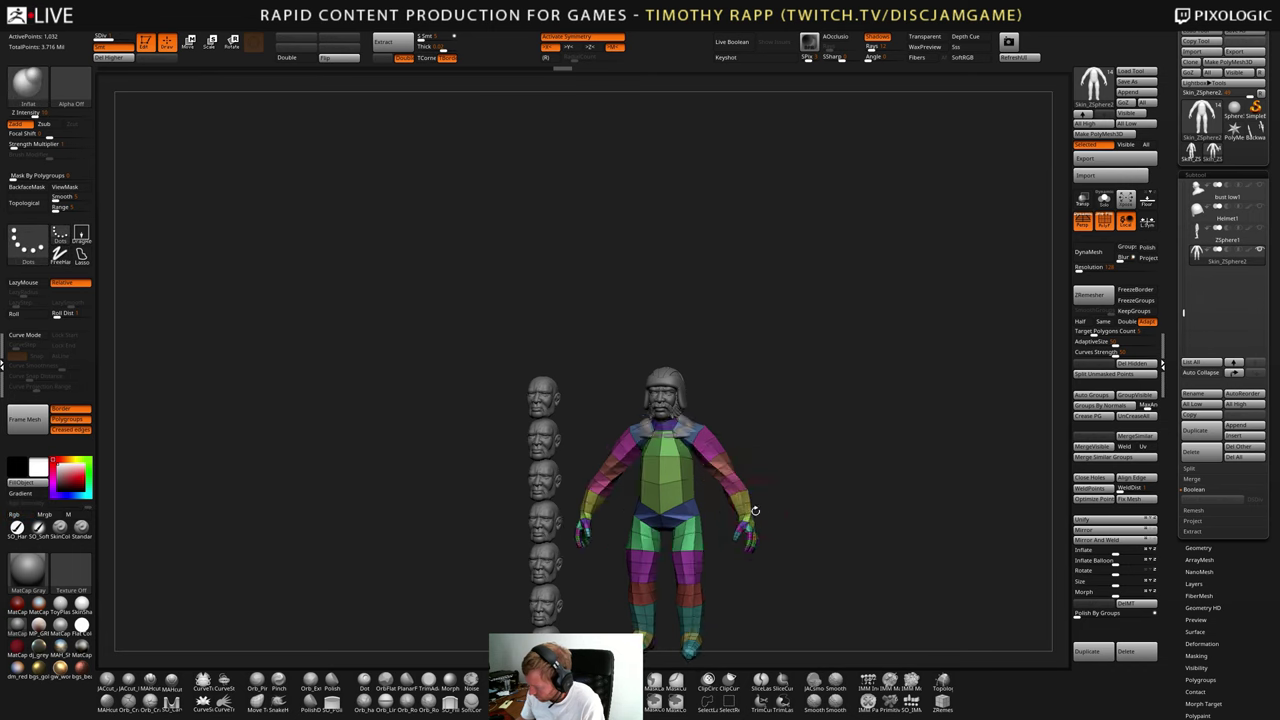
pyautogui.moveTo(890, 510); pyautogui.dragTo(855, 512)
pyautogui.moveTo(855, 512)
pyautogui.keyDown('alt'); pyautogui.mouseDown()
pyautogui.moveTo(860, 545)
pyautogui.moveTo(841, 523)
pyautogui.moveTo(800, 522)
pyautogui.moveTo(838, 520)
pyautogui.moveTo(838, 501)
pyautogui.mouseUp(); pyautogui.keyUp('alt')
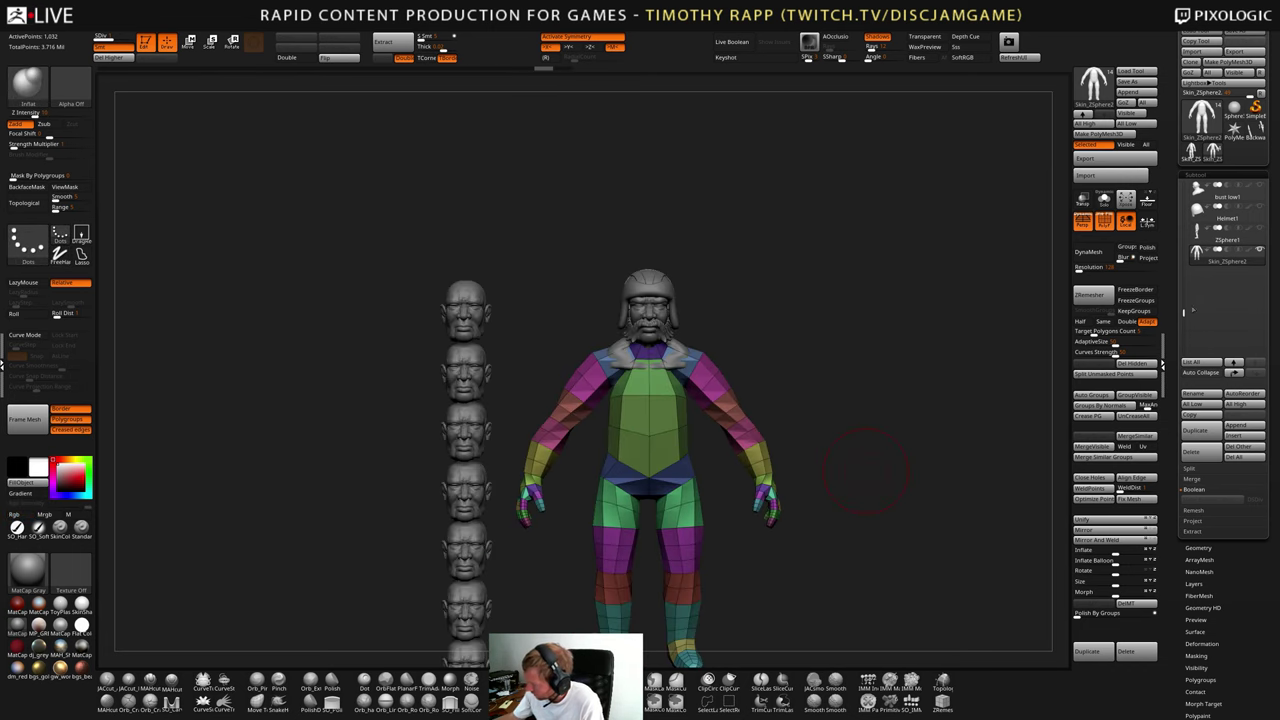
# - Isolate the bust subtool, frame it and raise it to its highest subdivision level
pyautogui.click(1198, 188)
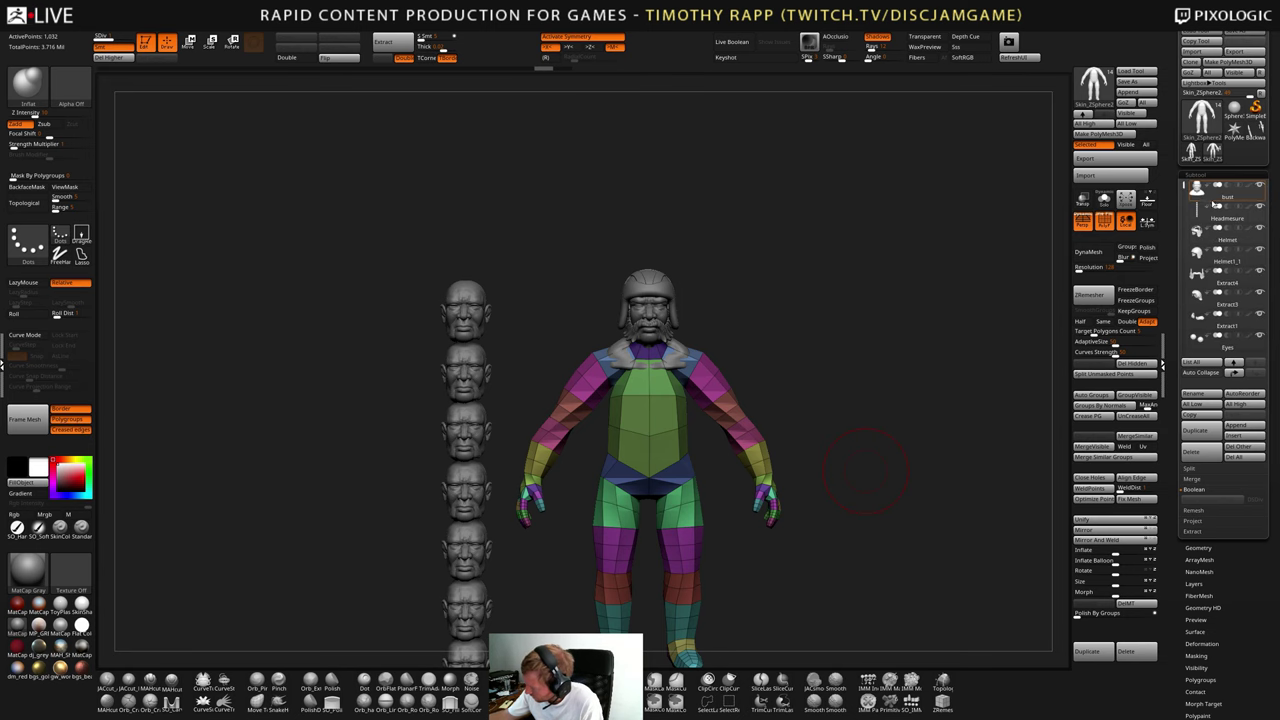
pyautogui.click(1104, 199)
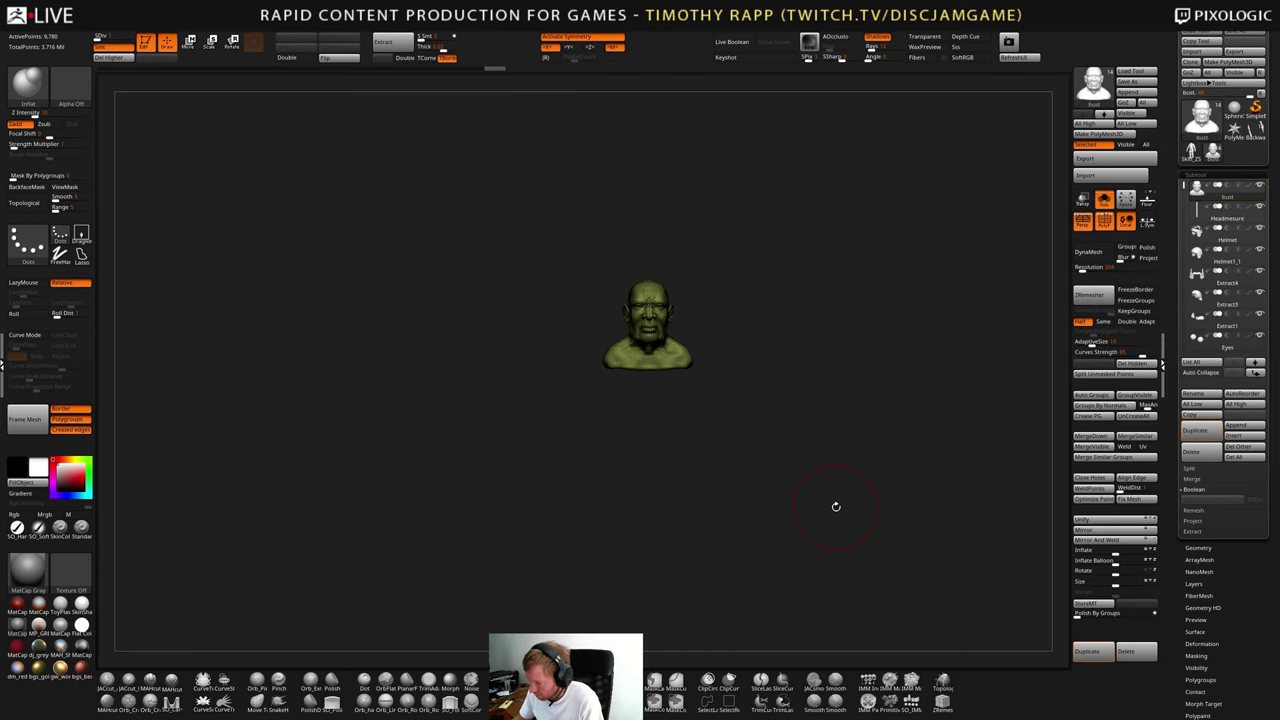
pyautogui.press('f')
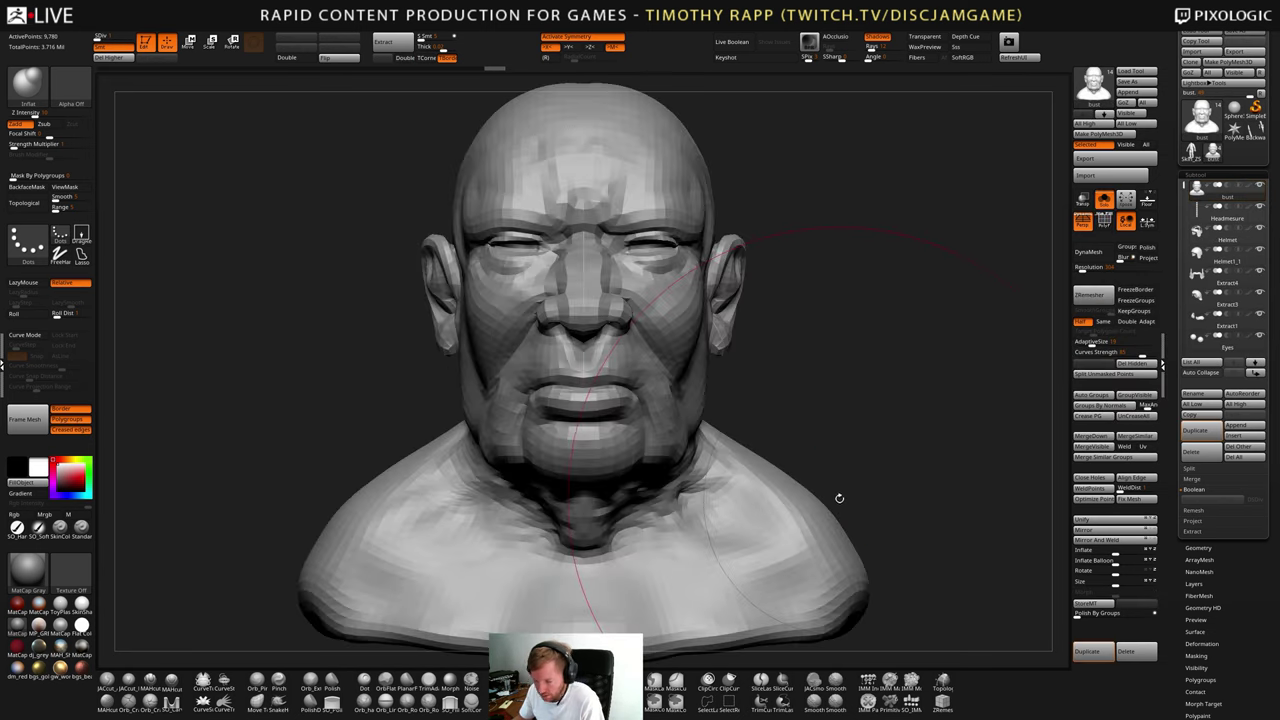
pyautogui.moveTo(770, 512); pyautogui.dragTo(802, 523, button='right')
pyautogui.press('d')
pyautogui.press('d')
pyautogui.press('d')
pyautogui.press('d')
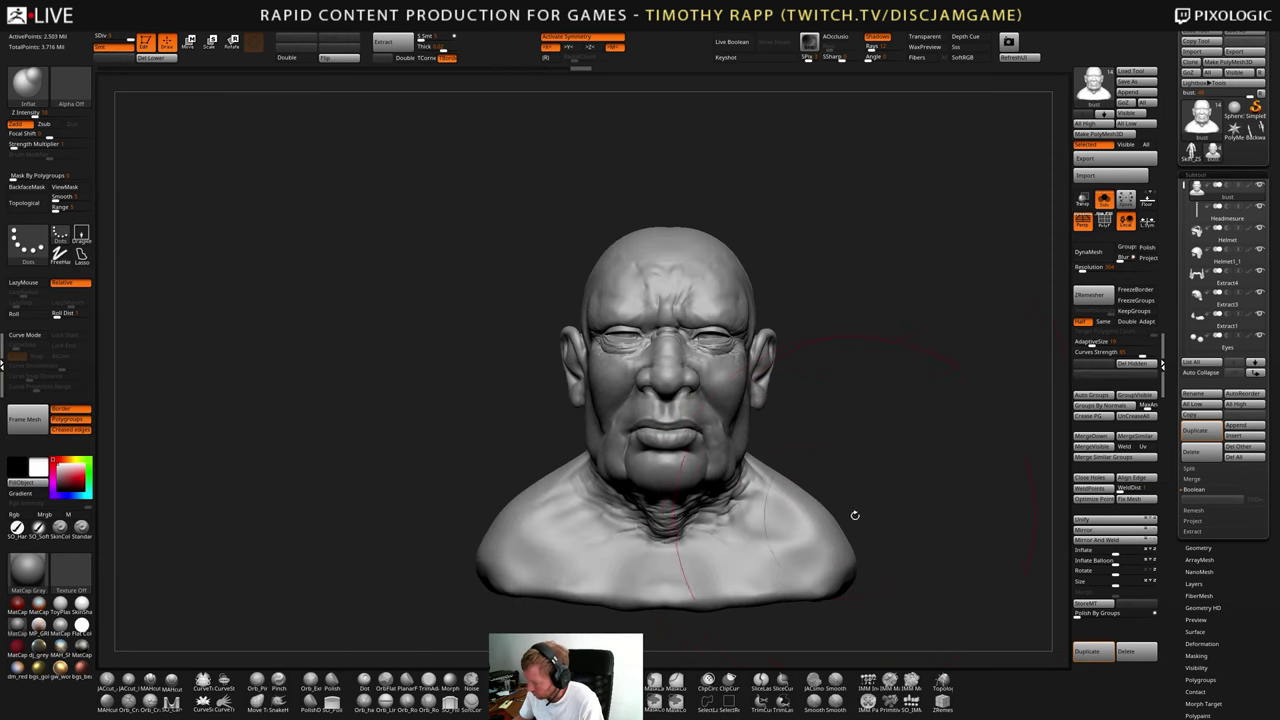
pyautogui.moveTo(879, 509)
pyautogui.mouseDown(button='right')
pyautogui.moveTo(836, 514)
pyautogui.moveTo(877, 513)
pyautogui.mouseUp(button='right')
pyautogui.keyDown('alt'); pyautogui.moveTo(877, 513); pyautogui.dragTo(840, 494); pyautogui.keyUp('alt')
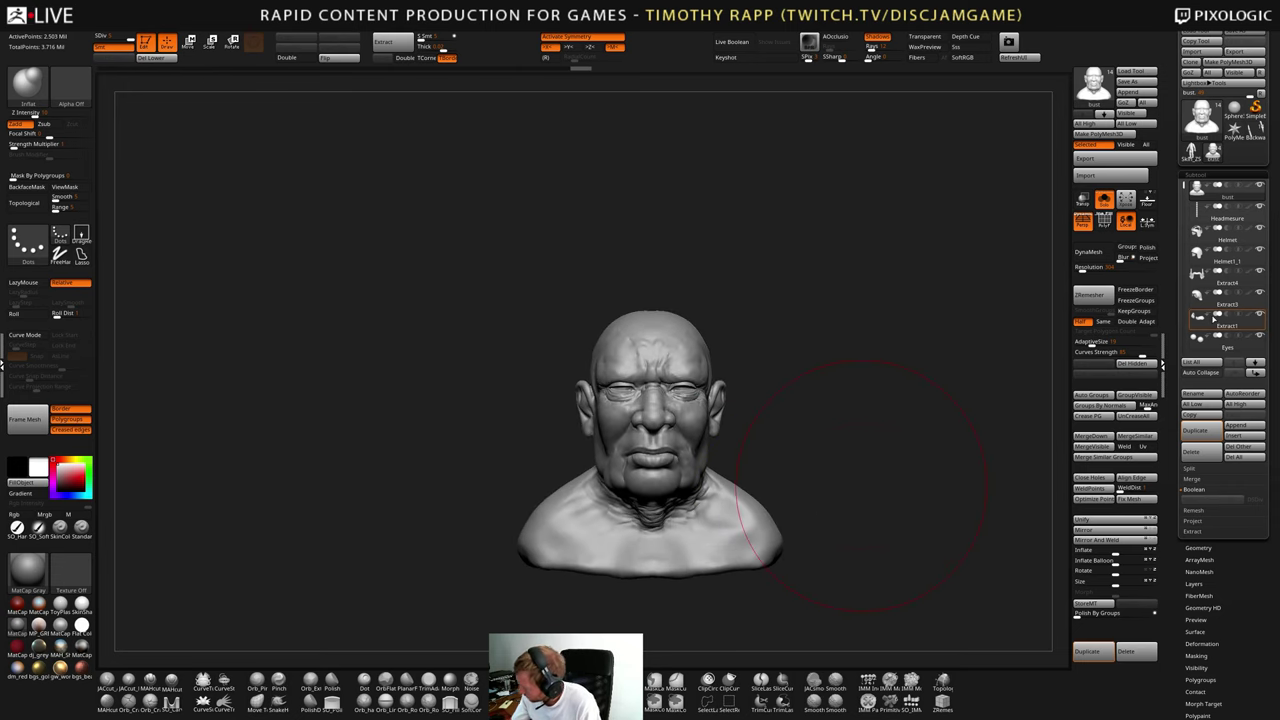
# - Make the Skin_ZSphere2 body the active subtool and adjust the Inflat brush size for its arms
pyautogui.moveTo(1183, 187); pyautogui.dragTo(1185, 289)
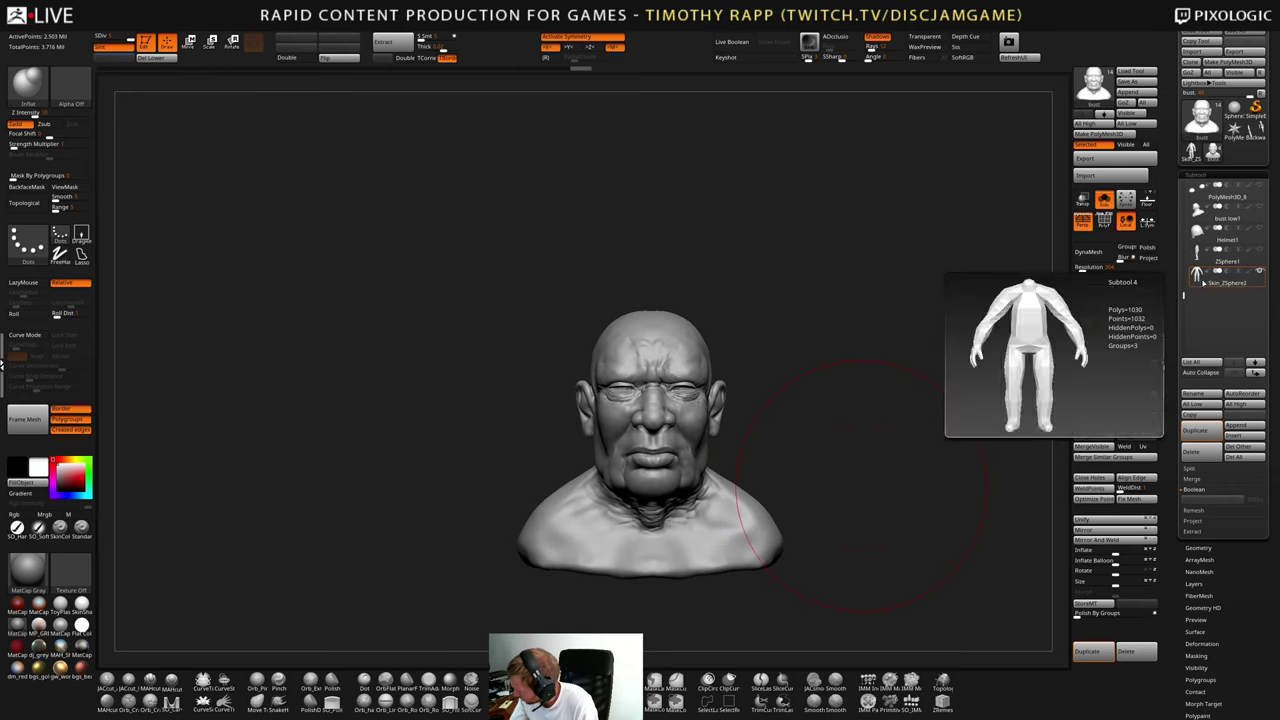
pyautogui.click(1222, 283)
pyautogui.press('f')
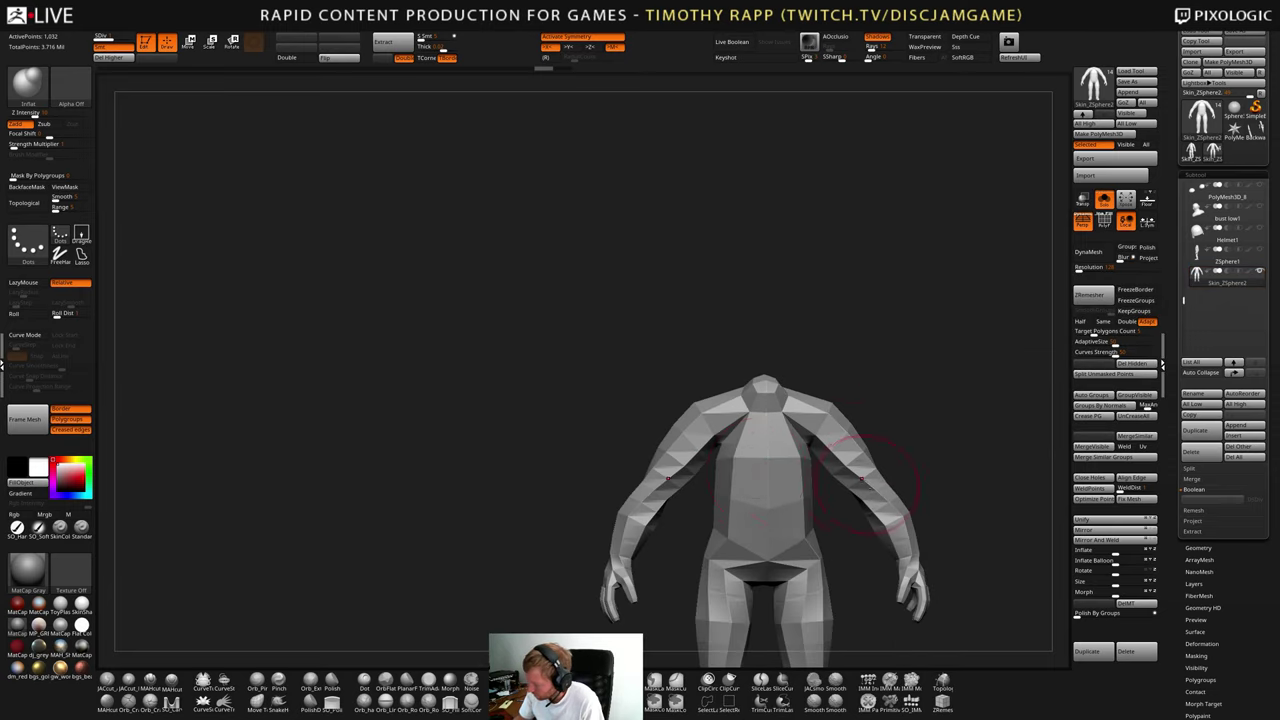
pyautogui.press('s')
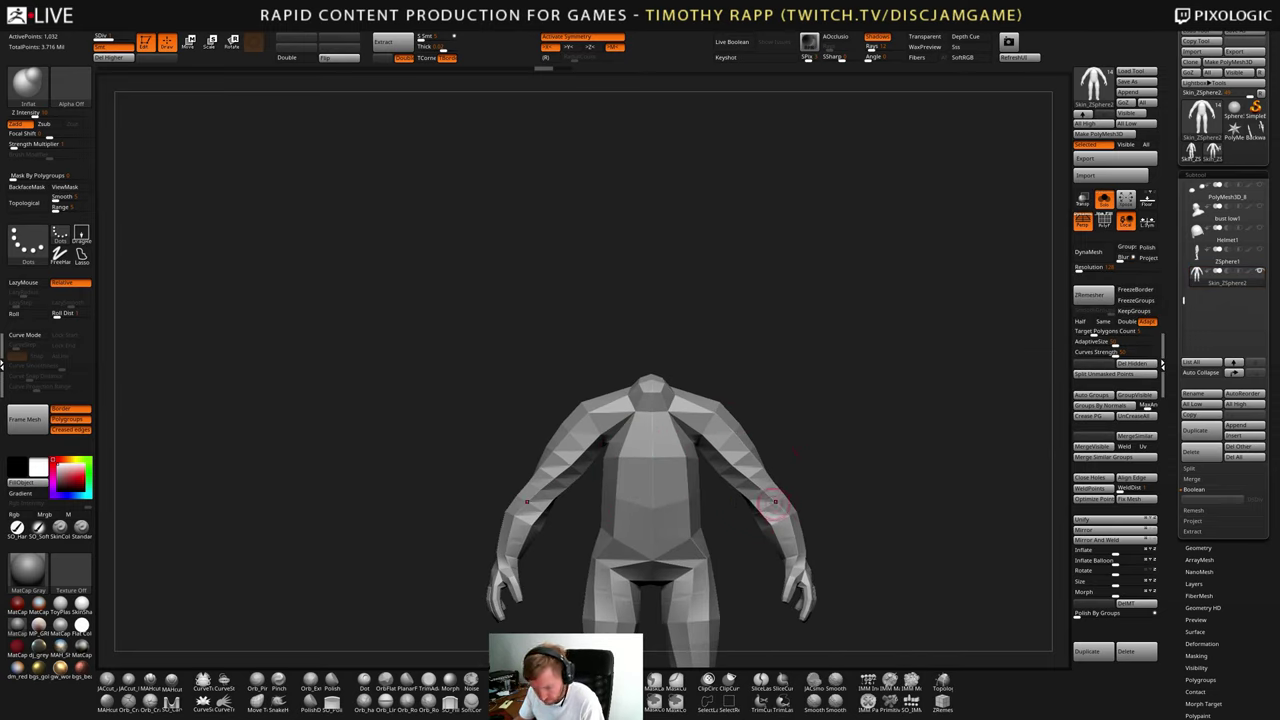
pyautogui.press('s')
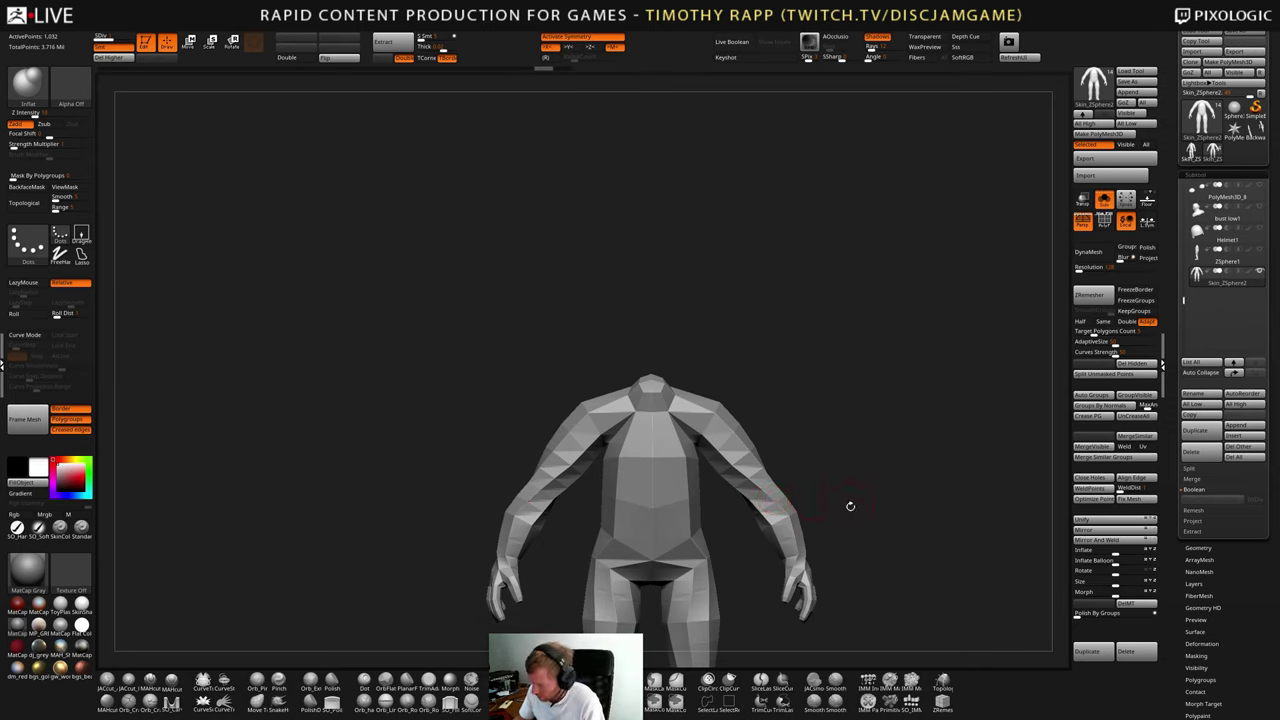
# - Show the polygroup wireframe on the body and raise the mesh by one subdivision level
pyautogui.moveTo(850, 506)
pyautogui.mouseDown()
pyautogui.moveTo(766, 503)
pyautogui.moveTo(774, 483)
pyautogui.moveTo(831, 477)
pyautogui.moveTo(735, 468)
pyautogui.moveTo(725, 480)
pyautogui.moveTo(830, 491)
pyautogui.moveTo(789, 440)
pyautogui.moveTo(726, 506)
pyautogui.mouseUp()
pyautogui.hotkey('shift', 'f')
pyautogui.press('d')
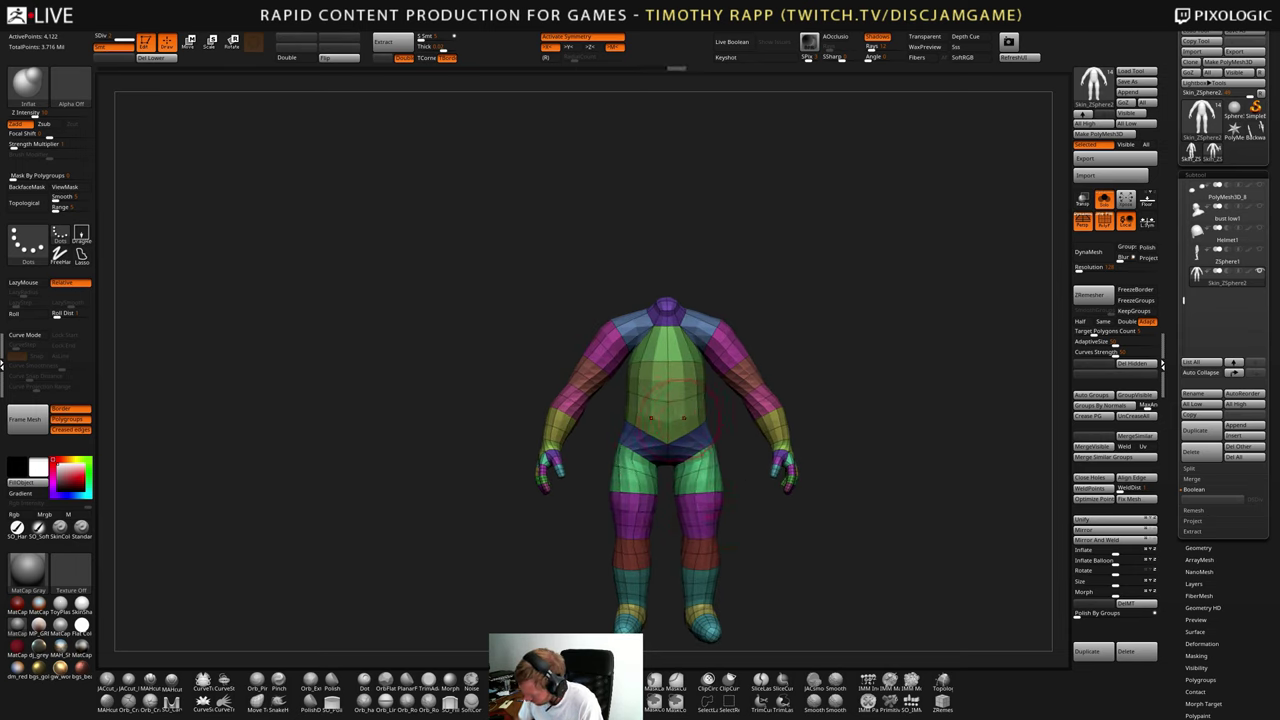
# - Try to inflate the sides of the lower torso, undoing the stroke
pyautogui.click(684, 418)
pyautogui.moveTo(688, 415); pyautogui.dragTo(723, 409)
pyautogui.hotkey('ctrl', 'z')
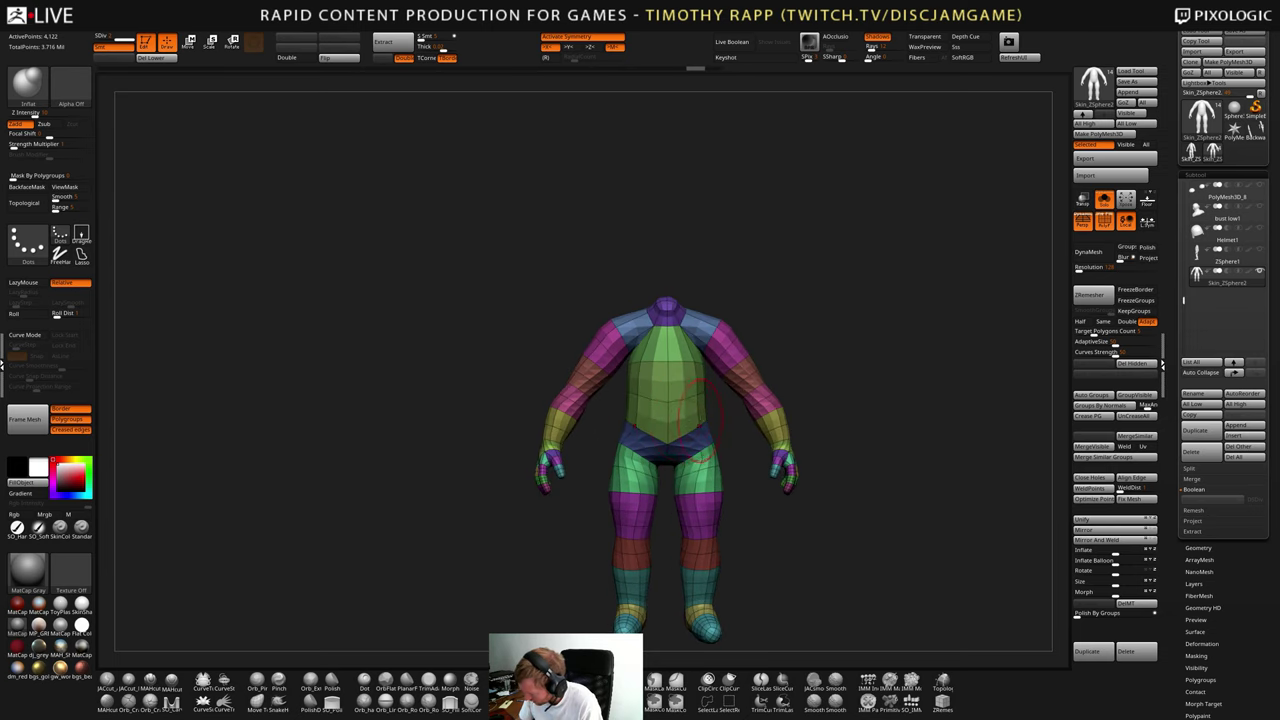
pyautogui.press('d')
pyautogui.hotkey('shift', 'd')
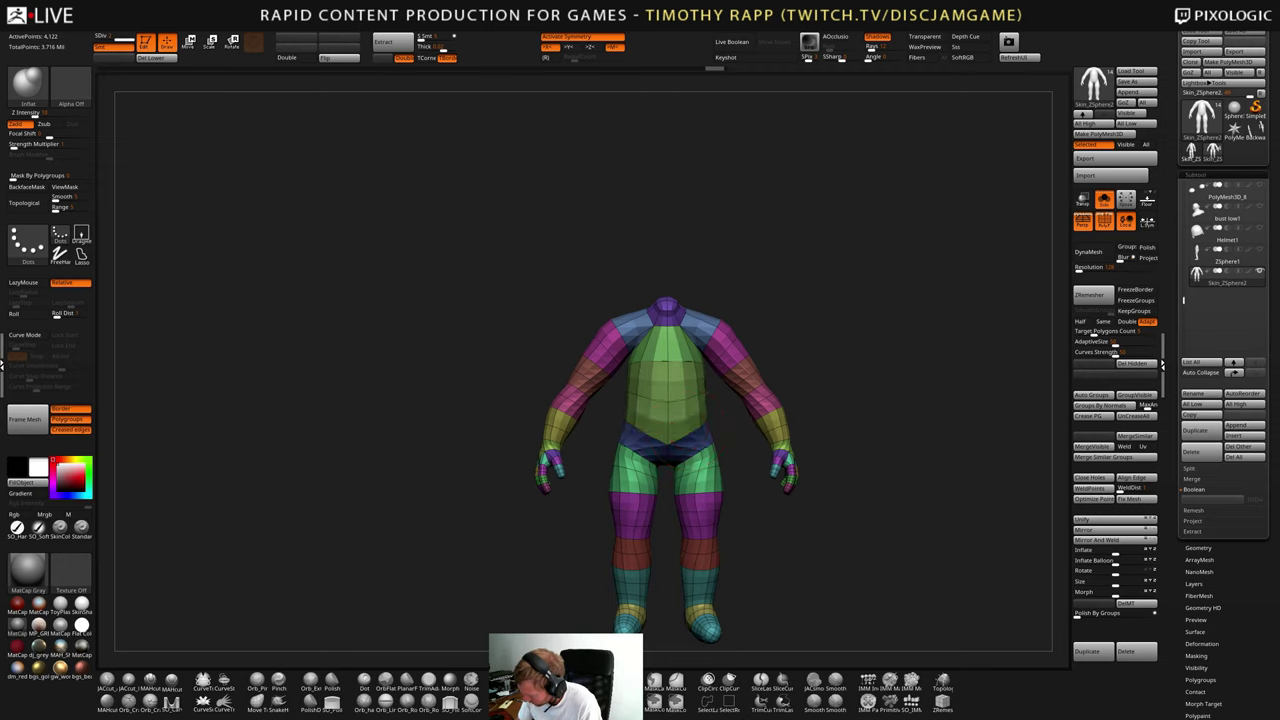
# - Reshape the body's side profile using a resized Move brush
pyautogui.moveTo(930, 428); pyautogui.dragTo(766, 428)
pyautogui.keyDown('shift'); pyautogui.moveTo(740, 372); pyautogui.dragTo(776, 414, button='right'); pyautogui.keyUp('shift')
pyautogui.moveTo(766, 416)
pyautogui.keyDown('shift'); pyautogui.mouseDown()
pyautogui.moveTo(748, 420)
pyautogui.moveTo(750, 394)
pyautogui.mouseUp(); pyautogui.keyUp('shift')
pyautogui.moveTo(780, 416)
pyautogui.mouseDown()
pyautogui.moveTo(836, 422)
pyautogui.moveTo(807, 435)
pyautogui.mouseUp()
pyautogui.keyDown('shift'); pyautogui.moveTo(807, 435); pyautogui.dragTo(812, 436, button='right'); pyautogui.keyUp('shift')
pyautogui.moveTo(706, 420); pyautogui.dragTo(766, 430, button='right')
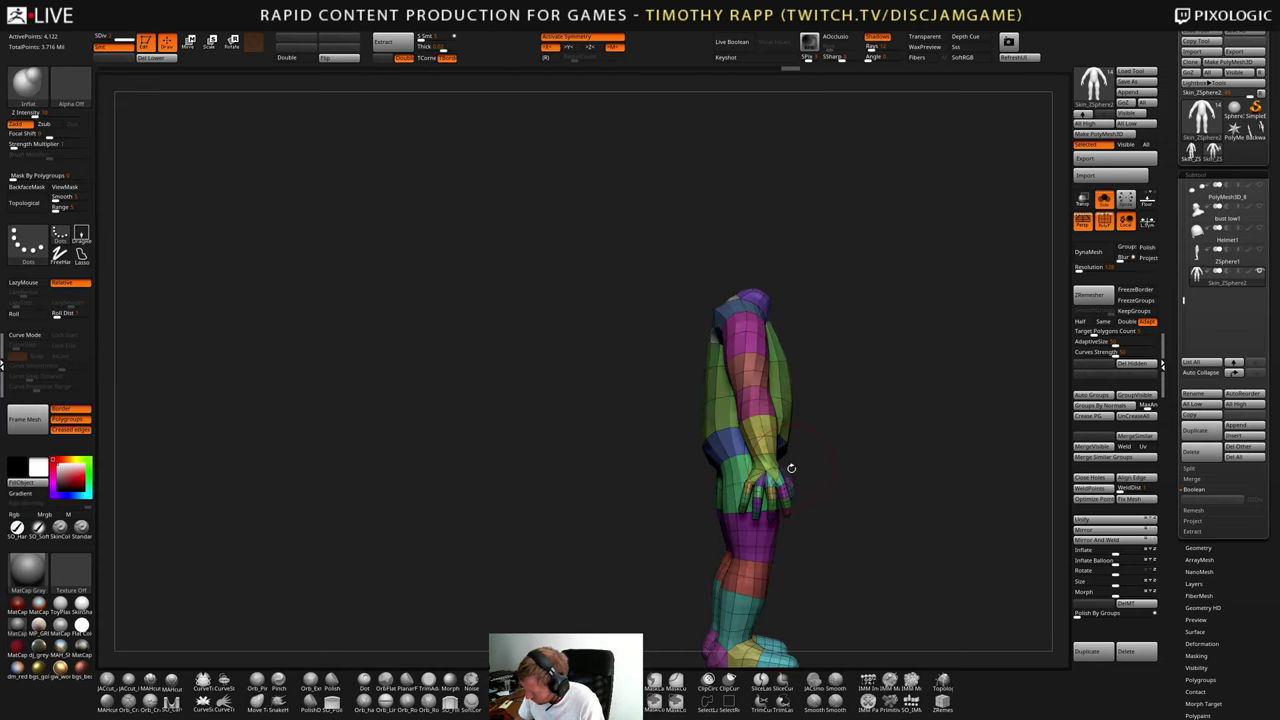
pyautogui.press('b')
pyautogui.press('m')
pyautogui.press('v')
pyautogui.press('s')
pyautogui.moveTo(818, 463)
pyautogui.mouseDown()
pyautogui.moveTo(766, 452)
pyautogui.moveTo(820, 475)
pyautogui.mouseUp()
pyautogui.press('s')
pyautogui.press('s')
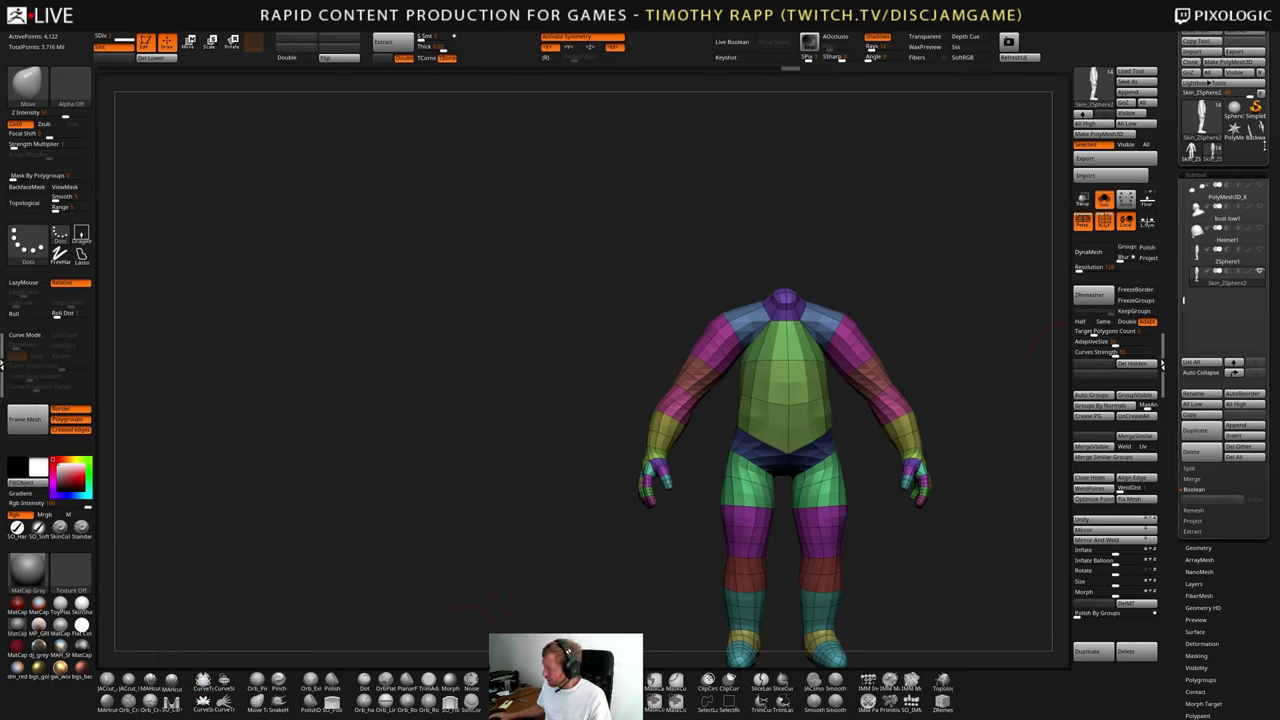
# - Append the Stadium_Singles_Closed figure from the BackwallPillars2 tool to the Skin_ZSphere2 tool as a new subtool
pyautogui.click(1256, 132)
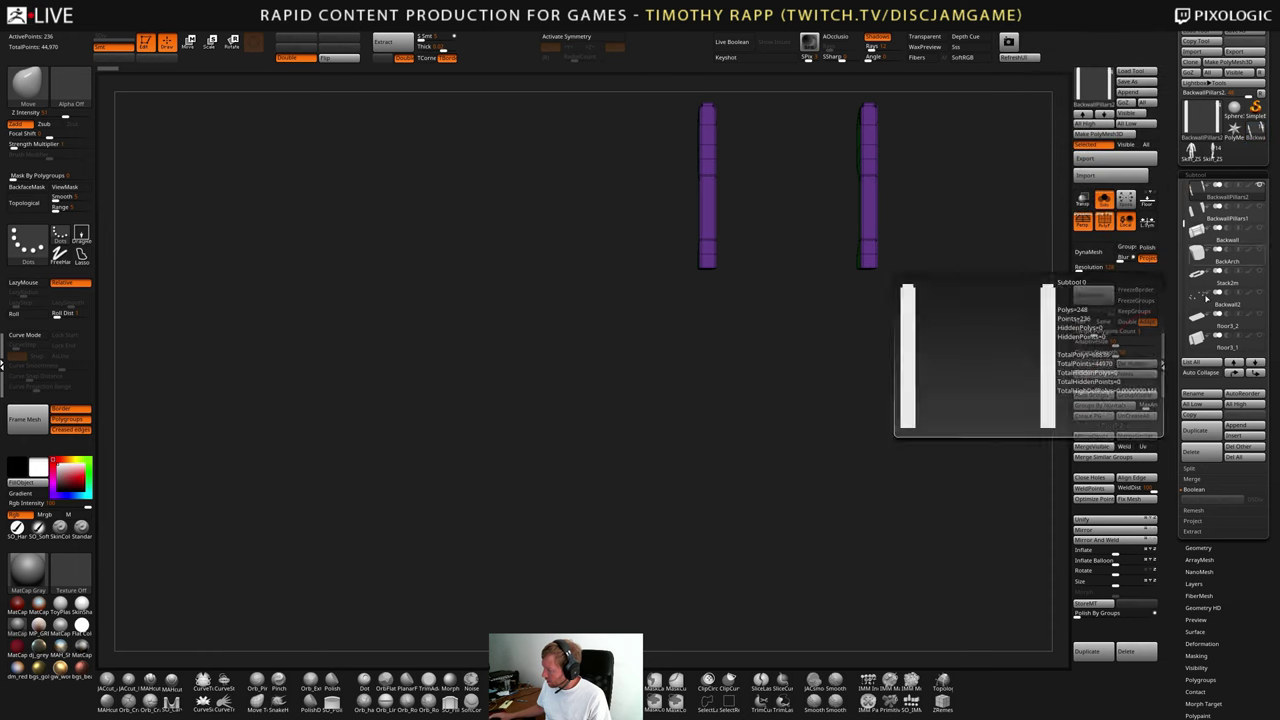
pyautogui.moveTo(1184, 222); pyautogui.dragTo(1190, 280)
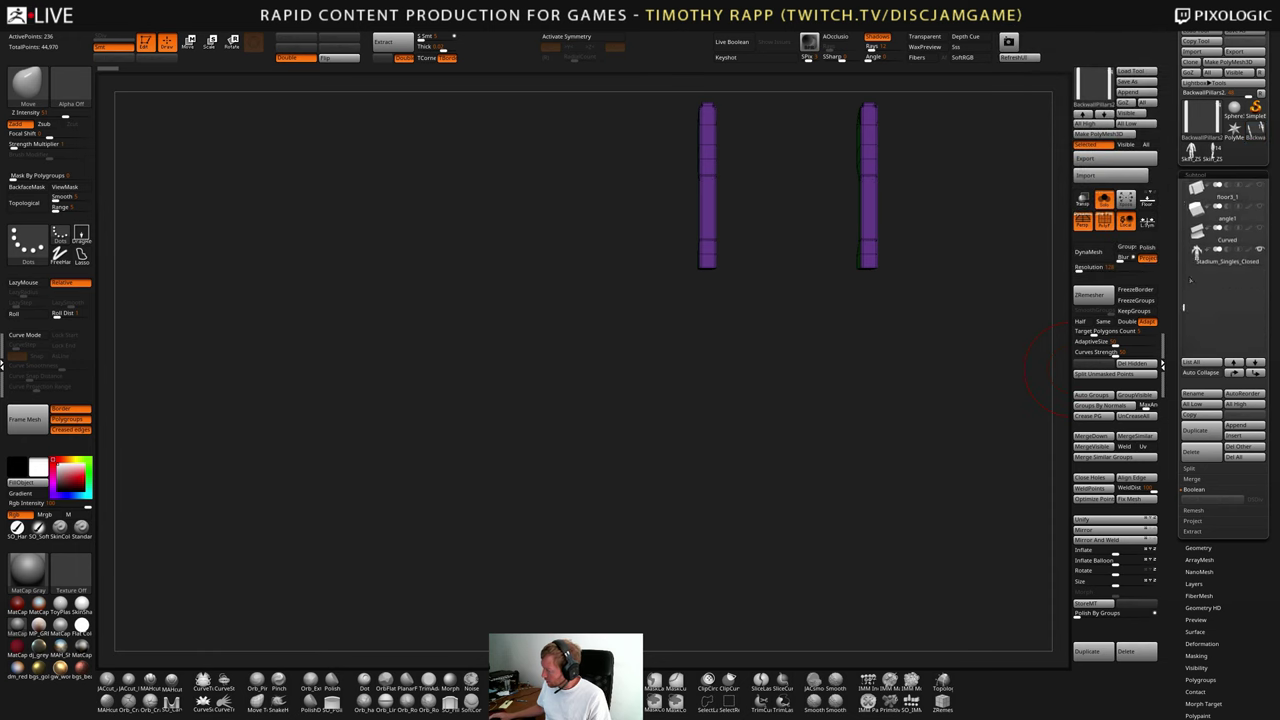
pyautogui.click(1198, 256)
pyautogui.click(1213, 152)
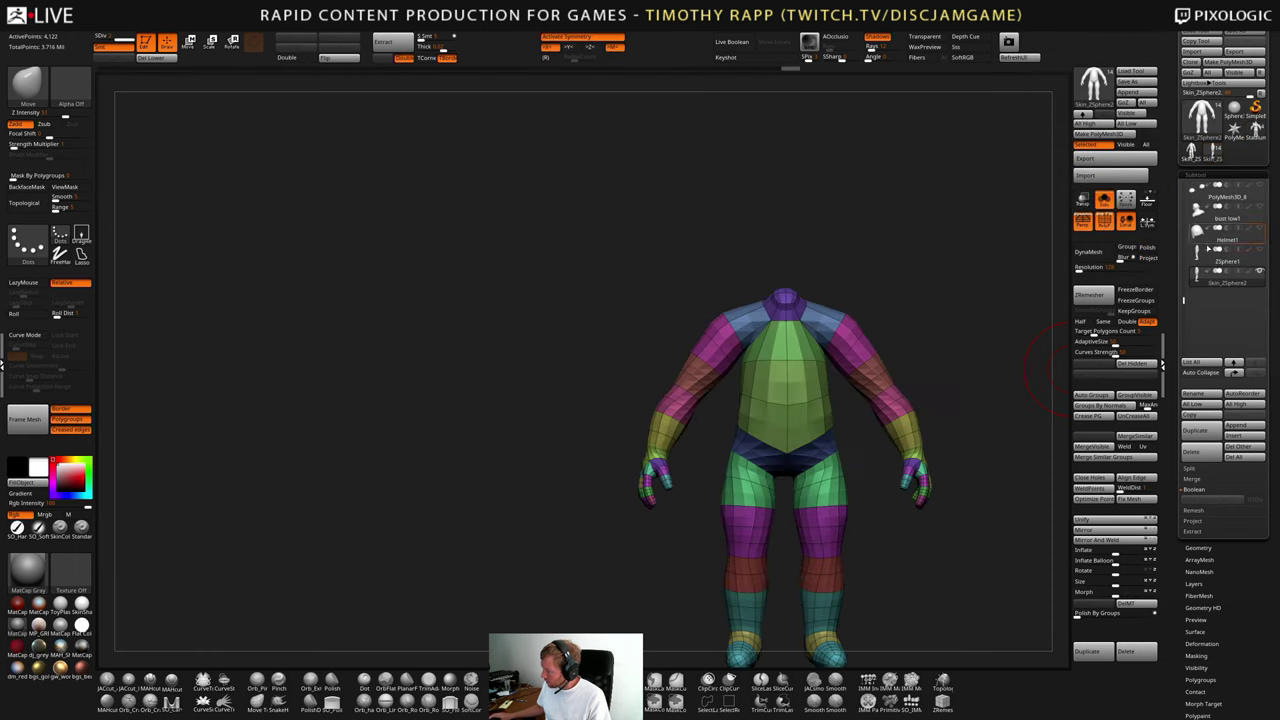
pyautogui.click(1245, 427)
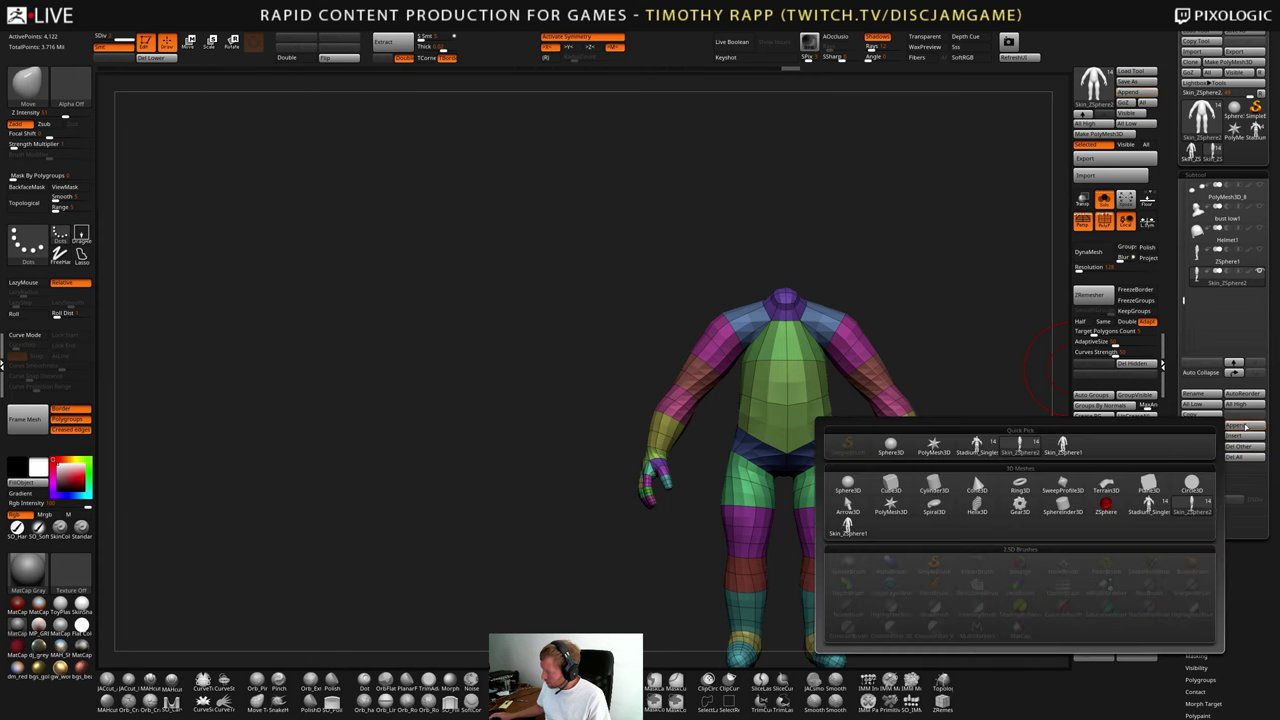
pyautogui.moveTo(1040, 455)
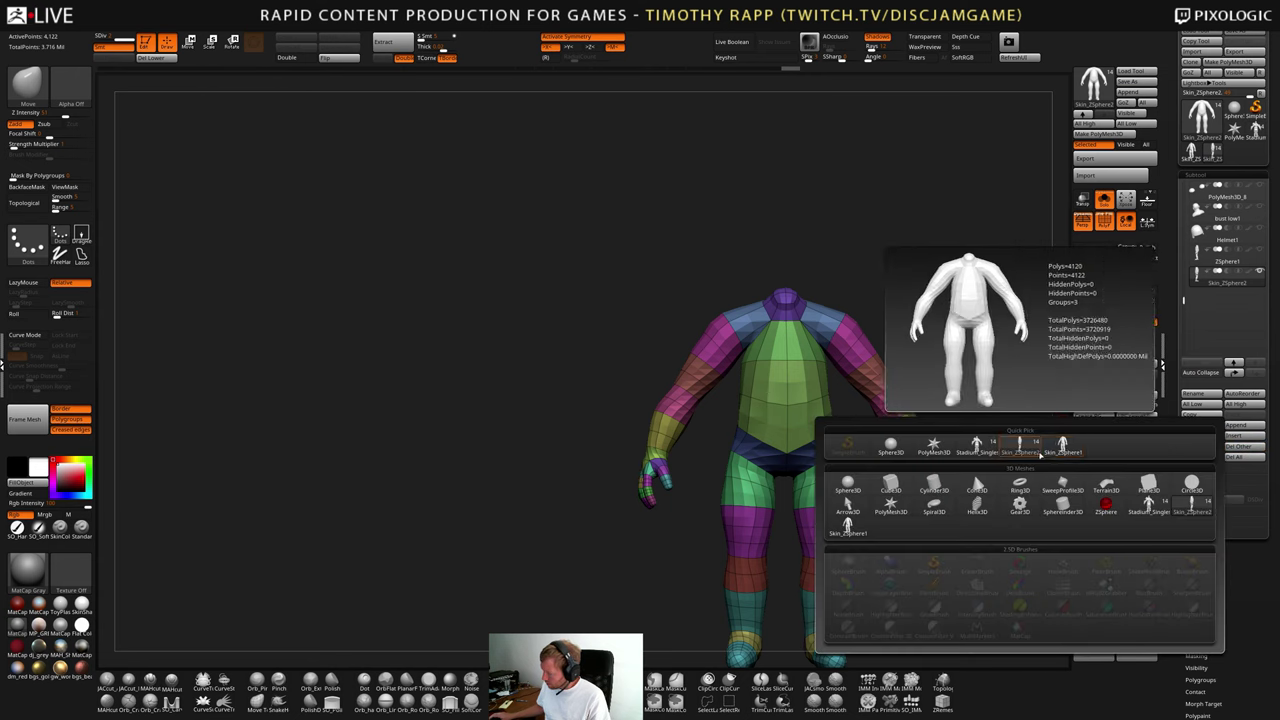
pyautogui.click(978, 446)
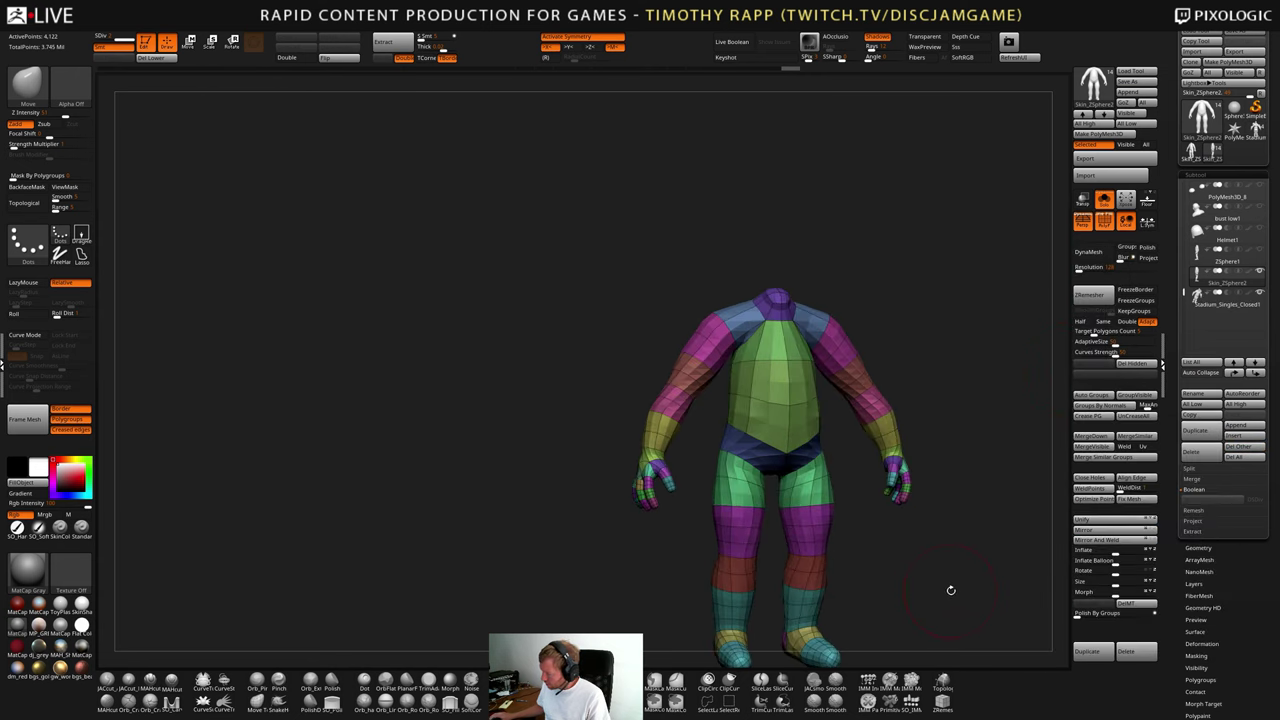
# - Make the appended stadium figure active, hide its wireframe and show all subtools to compare its scale with the body
pyautogui.keyDown('alt'); pyautogui.moveTo(951, 590); pyautogui.dragTo(946, 431); pyautogui.keyUp('alt')
pyautogui.press('Down')
pyautogui.hotkey('shift', 'f')
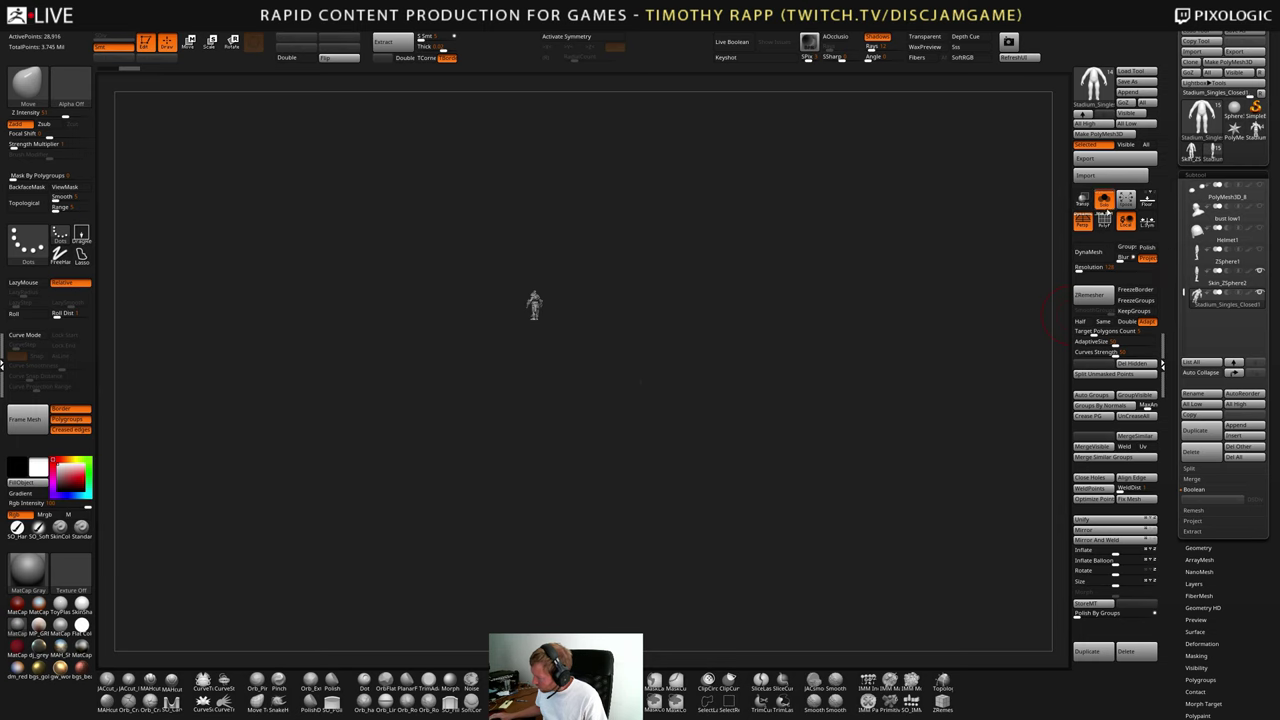
pyautogui.click(1105, 203)
pyautogui.keyDown('shift'); pyautogui.moveTo(915, 278); pyautogui.dragTo(800, 334); pyautogui.keyUp('shift')
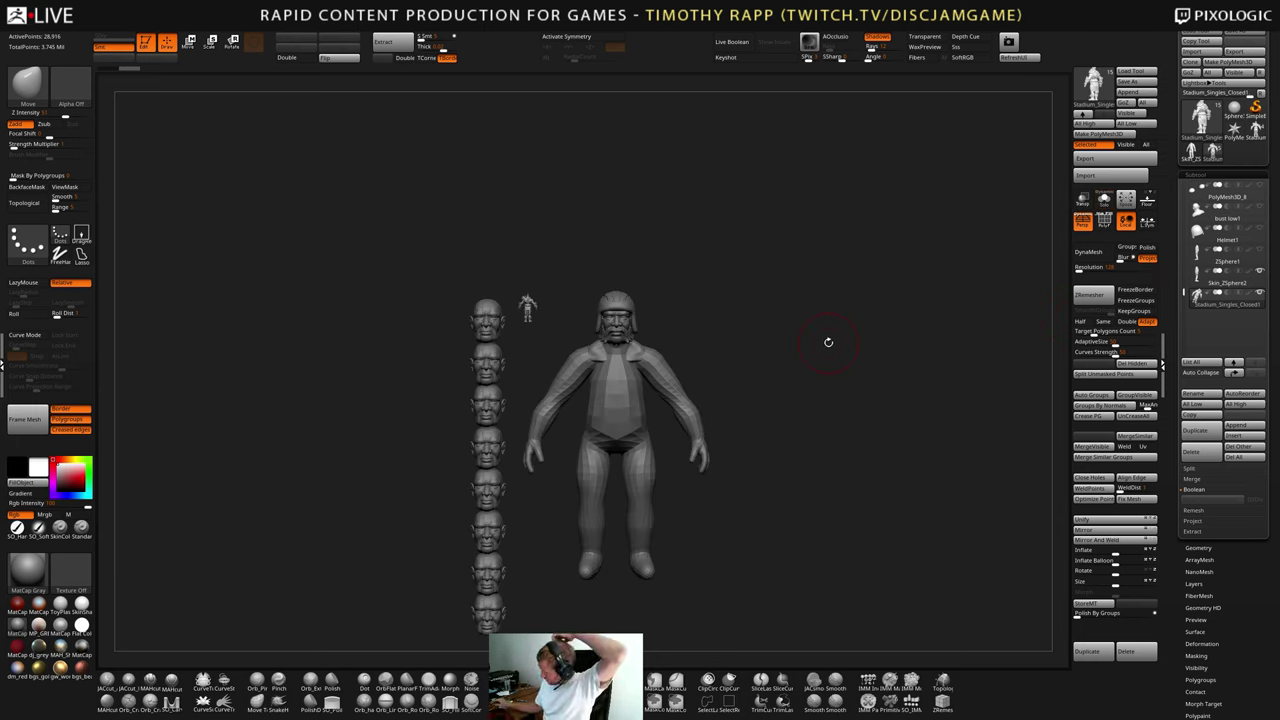
pyautogui.moveTo(799, 402); pyautogui.dragTo(842, 426)
pyautogui.keyDown('alt'); pyautogui.moveTo(690, 304); pyautogui.dragTo(850, 345); pyautogui.keyUp('alt')
pyautogui.press('f')
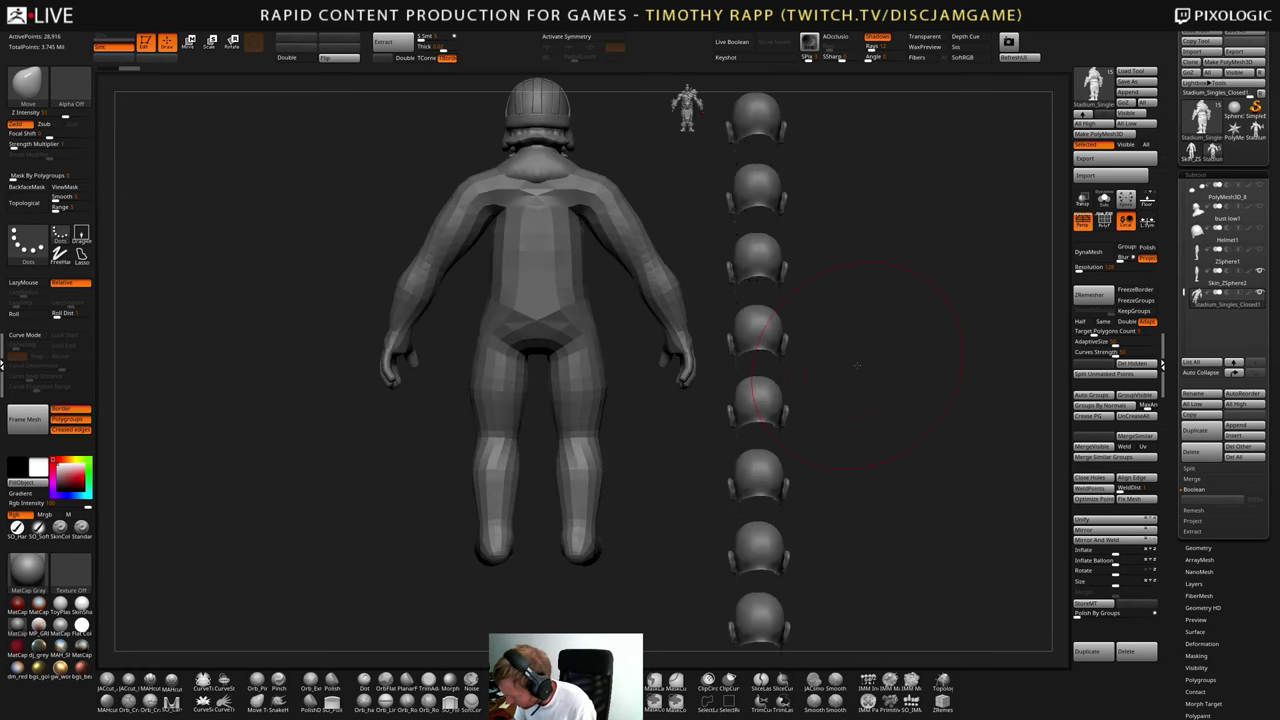
# - Compare the stadium figure's size with the helmeted body and head-measure column from several views, ending on the body subtool
pyautogui.press('f')
pyautogui.moveTo(857, 414)
pyautogui.mouseDown()
pyautogui.moveTo(869, 428)
pyautogui.moveTo(563, 403)
pyautogui.mouseUp()
pyautogui.press('s')
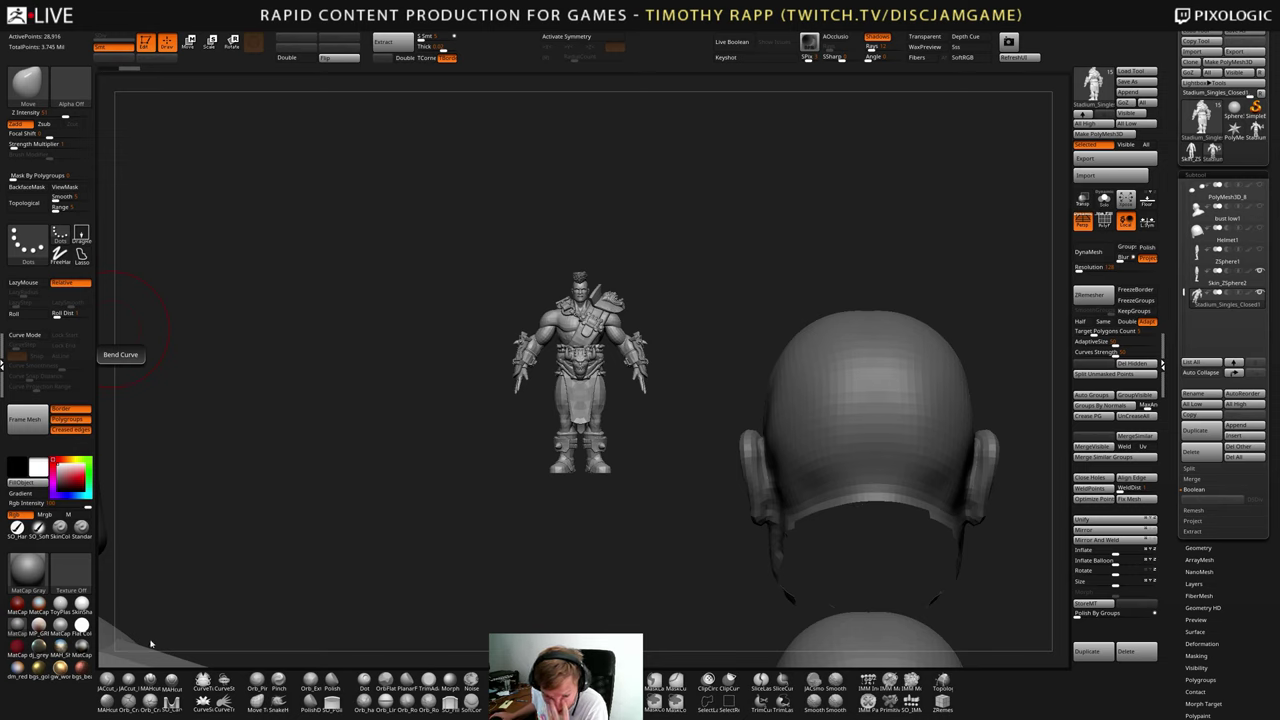
pyautogui.moveTo(275, 510); pyautogui.dragTo(697, 498)
pyautogui.press('f')
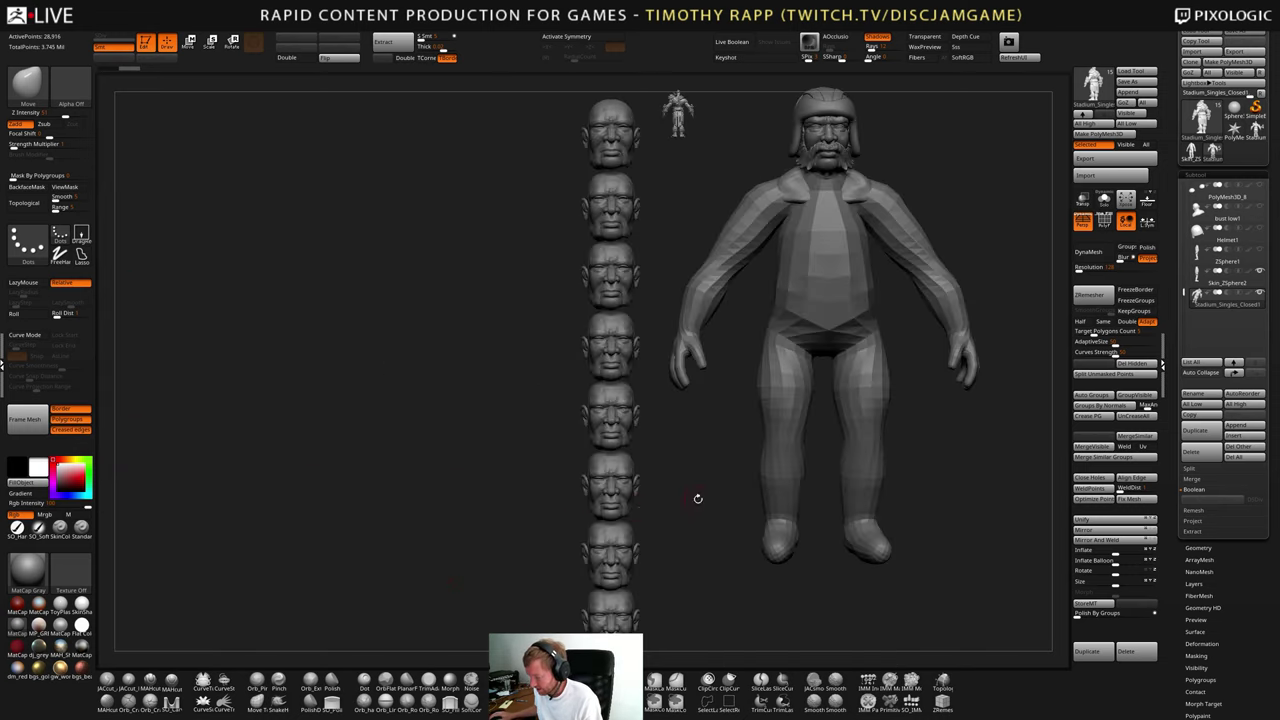
pyautogui.keyDown('alt'); pyautogui.moveTo(1015, 545); pyautogui.dragTo(854, 583); pyautogui.keyUp('alt')
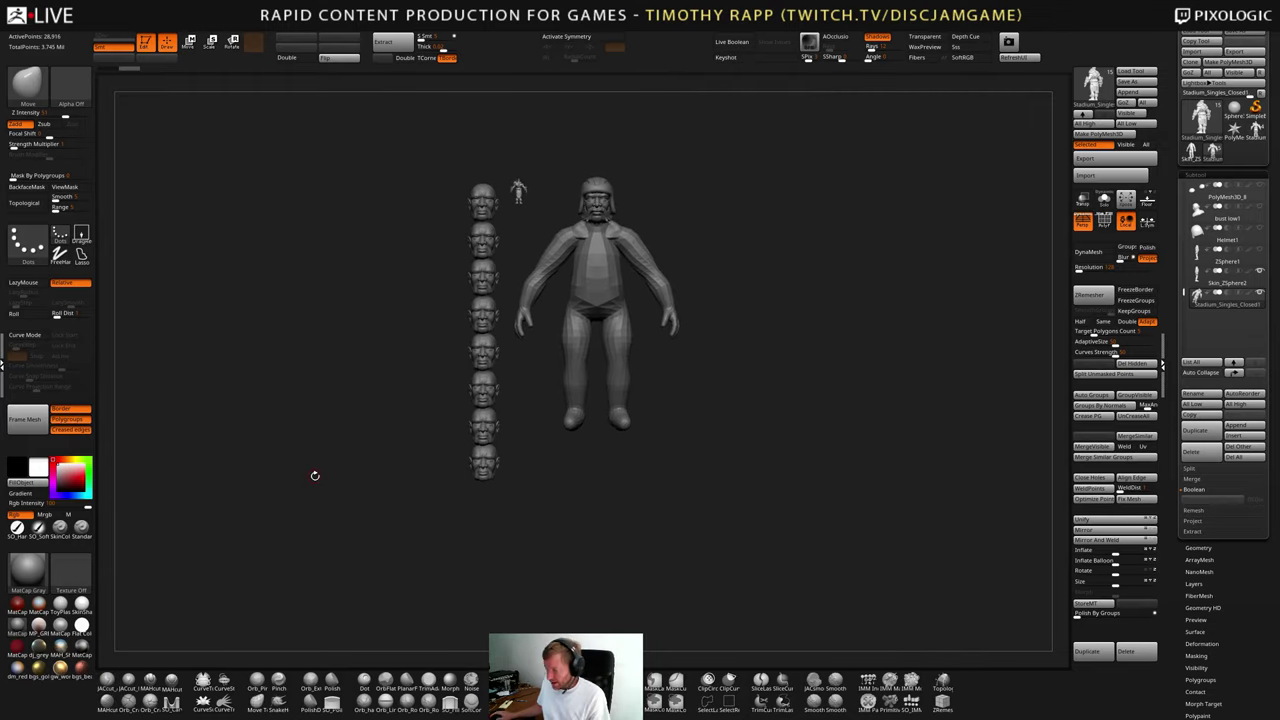
pyautogui.keyDown('alt'); pyautogui.moveTo(846, 354); pyautogui.dragTo(851, 436); pyautogui.keyUp('alt')
pyautogui.keyDown('alt'); pyautogui.click(625, 365); pyautogui.keyUp('alt')
pyautogui.moveTo(788, 377); pyautogui.dragTo(852, 345)
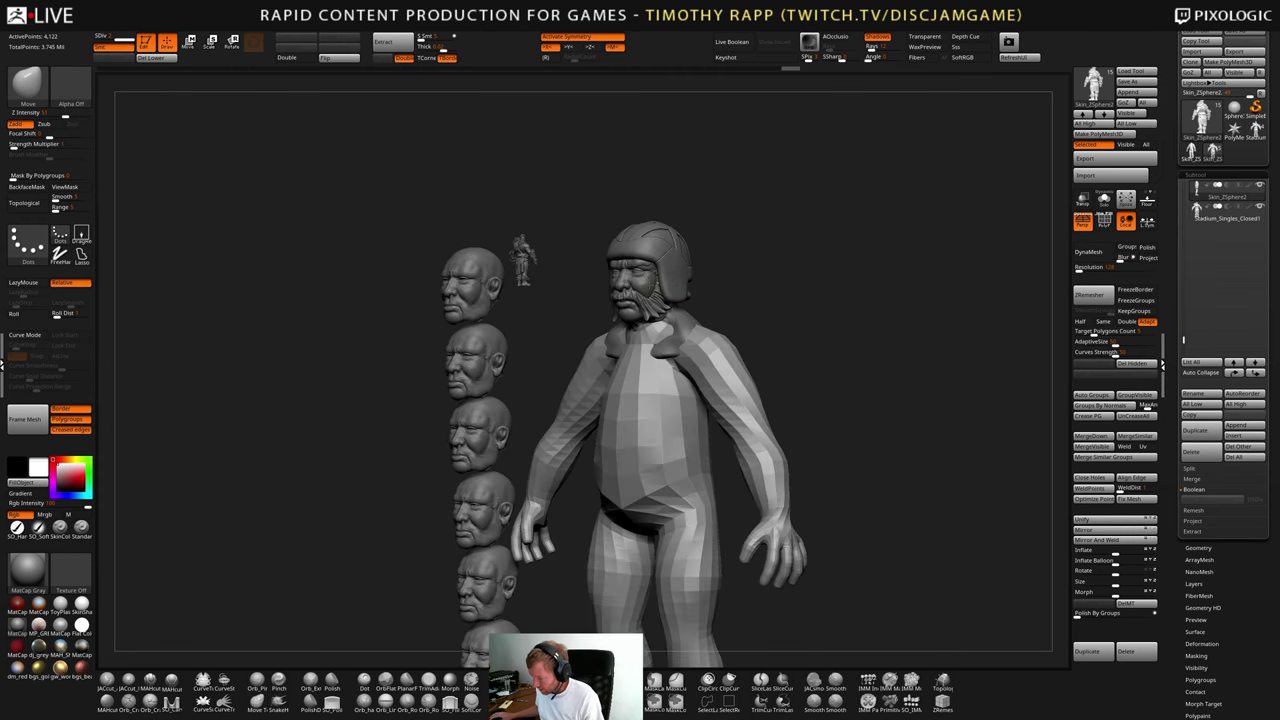
# - Make the bust the active subtool and inspect the helmeted head and full figure from the front, adjusting the brush size
pyautogui.keyDown('alt'); pyautogui.click(634, 284); pyautogui.keyUp('alt')
pyautogui.moveTo(797, 304); pyautogui.dragTo(834, 314)
pyautogui.press('f')
pyautogui.press('f')
pyautogui.press('f')
pyautogui.hotkey('ctrl', 'shift', 'd')
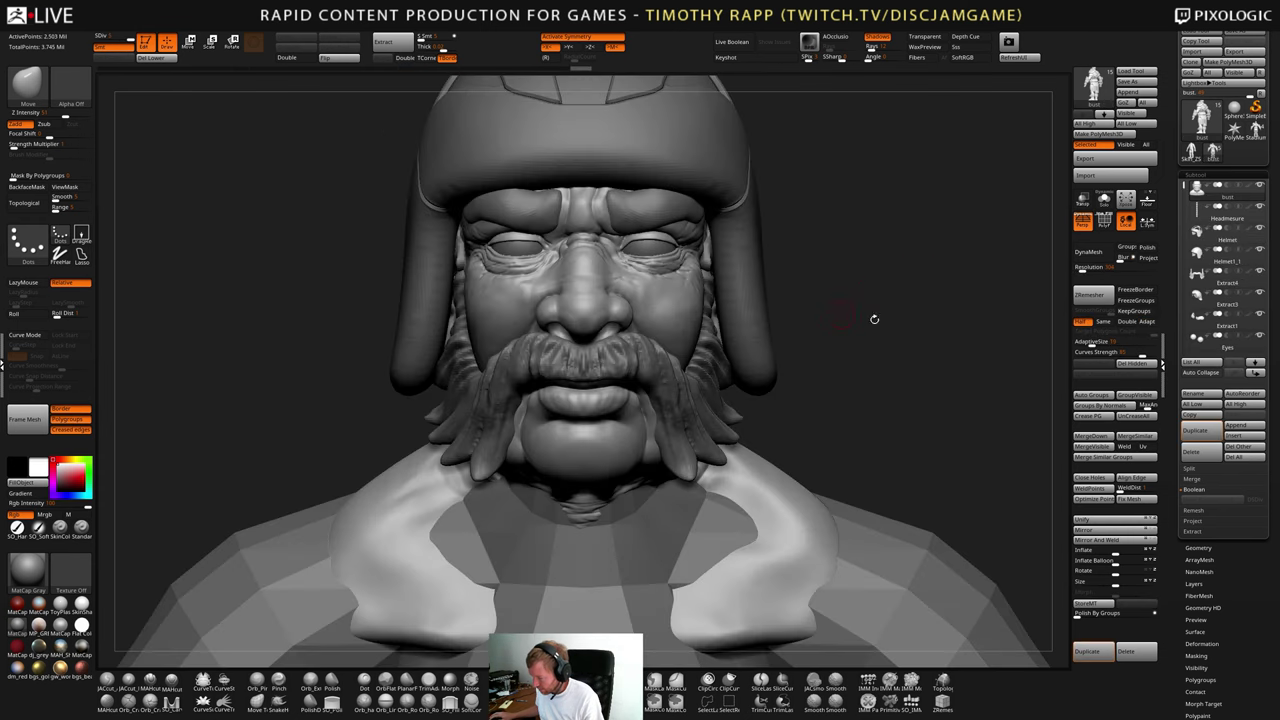
pyautogui.moveTo(950, 342); pyautogui.dragTo(866, 403)
pyautogui.press('f')
pyautogui.press('f')
pyautogui.press('f')
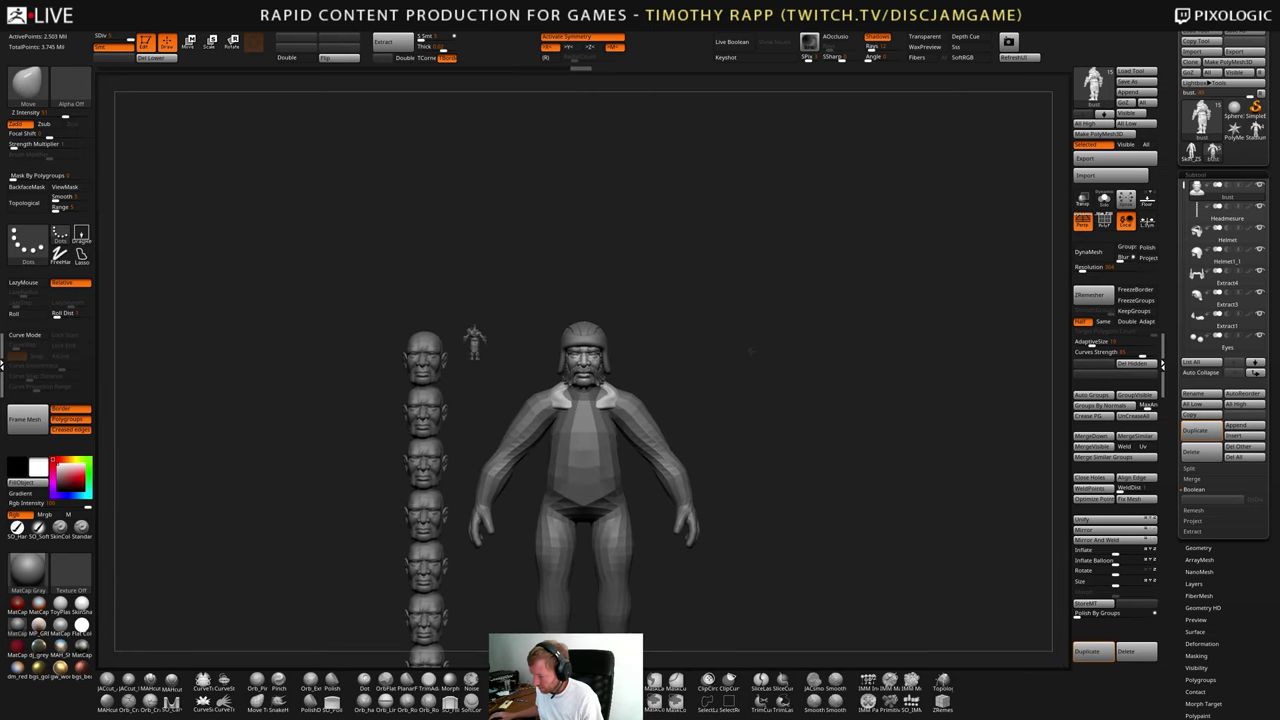
pyautogui.press('s')
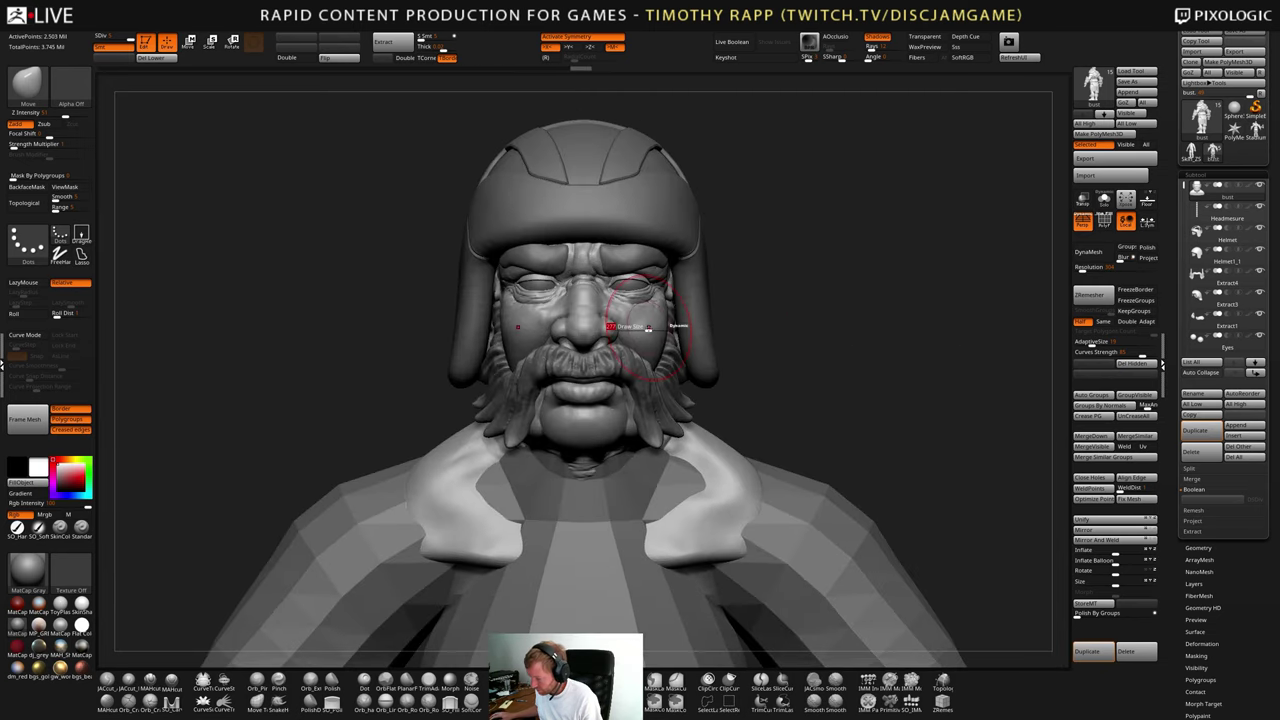
pyautogui.moveTo(645, 328); pyautogui.dragTo(617, 328)
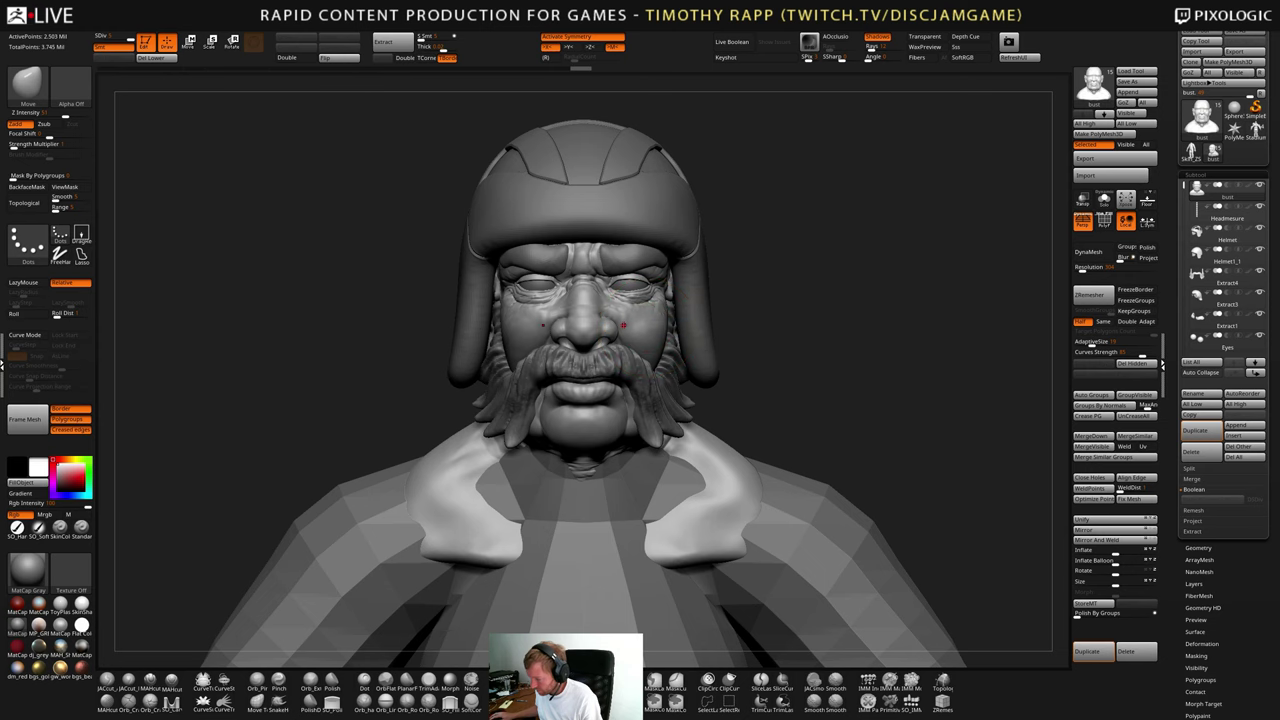
pyautogui.keyDown('alt'); pyautogui.moveTo(781, 336); pyautogui.dragTo(806, 460); pyautogui.keyUp('alt')
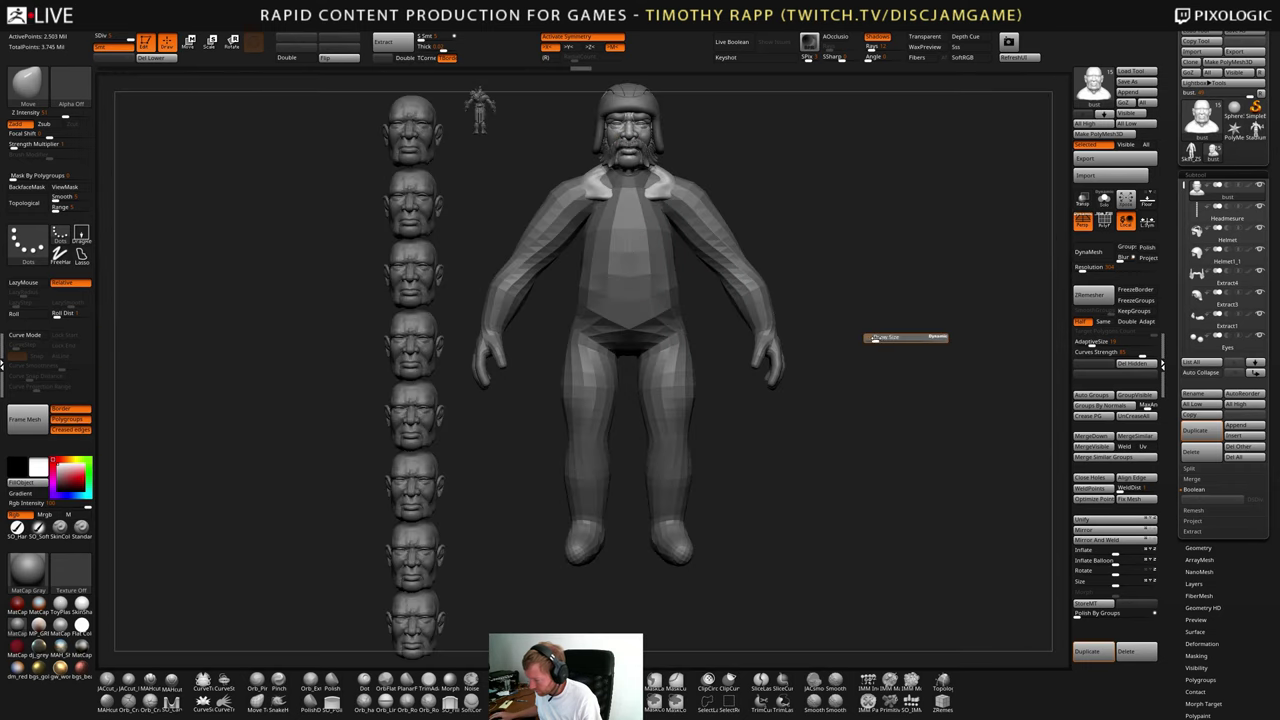
pyautogui.moveTo(875, 338); pyautogui.dragTo(914, 341)
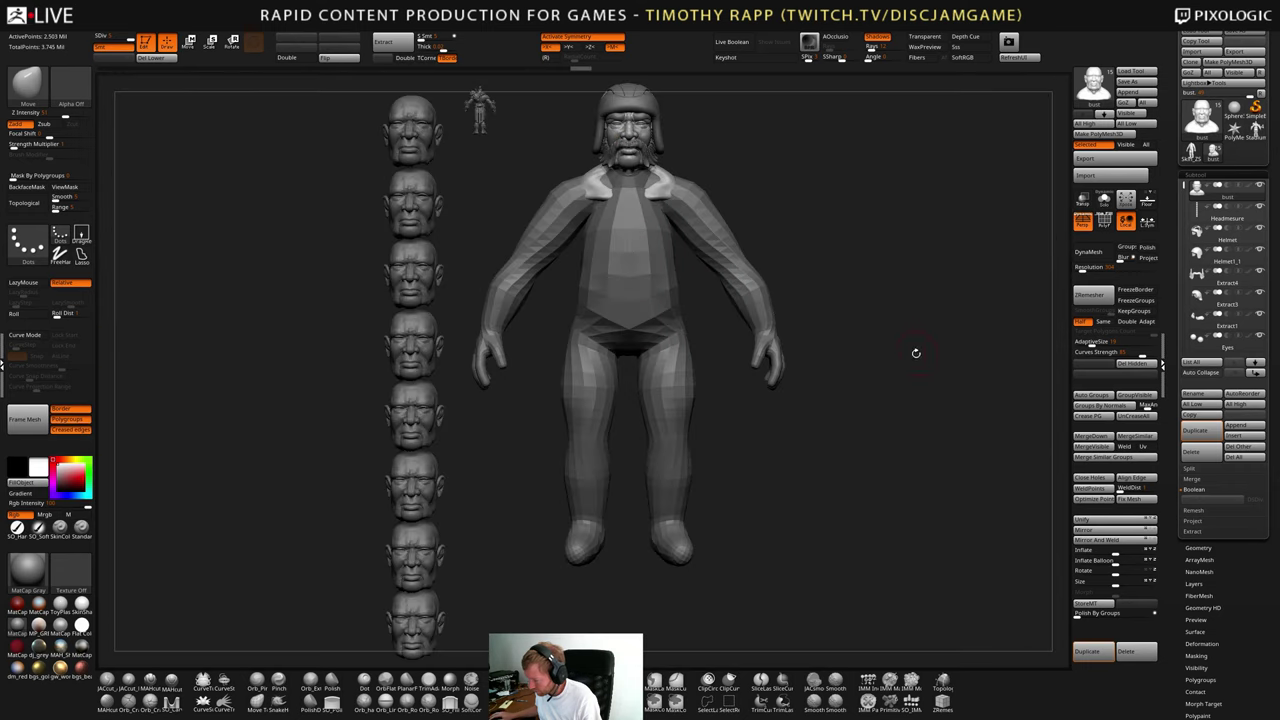
pyautogui.moveTo(928, 384)
pyautogui.keyDown('alt'); pyautogui.mouseDown()
pyautogui.moveTo(931, 428)
pyautogui.moveTo(878, 433)
pyautogui.mouseUp(); pyautogui.keyUp('alt')
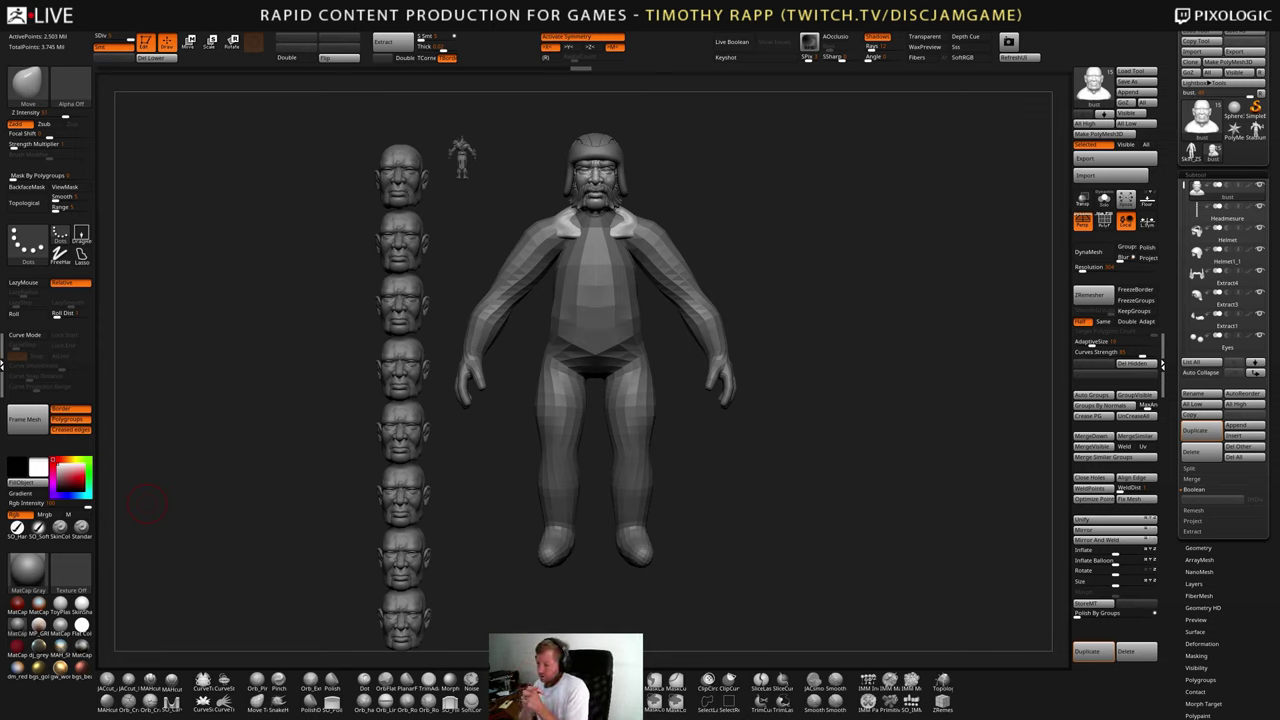
# - Switch to Maya, close the stray UV Editor window and maximize the main window
pyautogui.hotkey('alt', 'Tab')
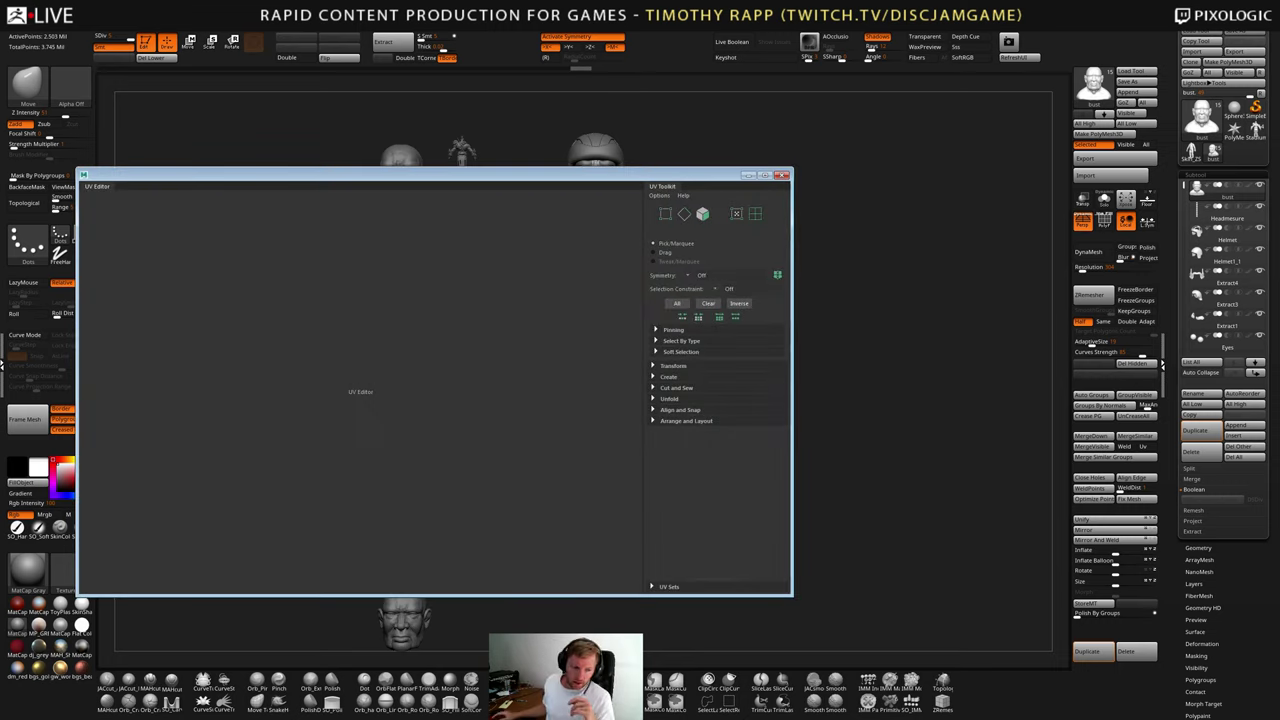
pyautogui.click(782, 176)
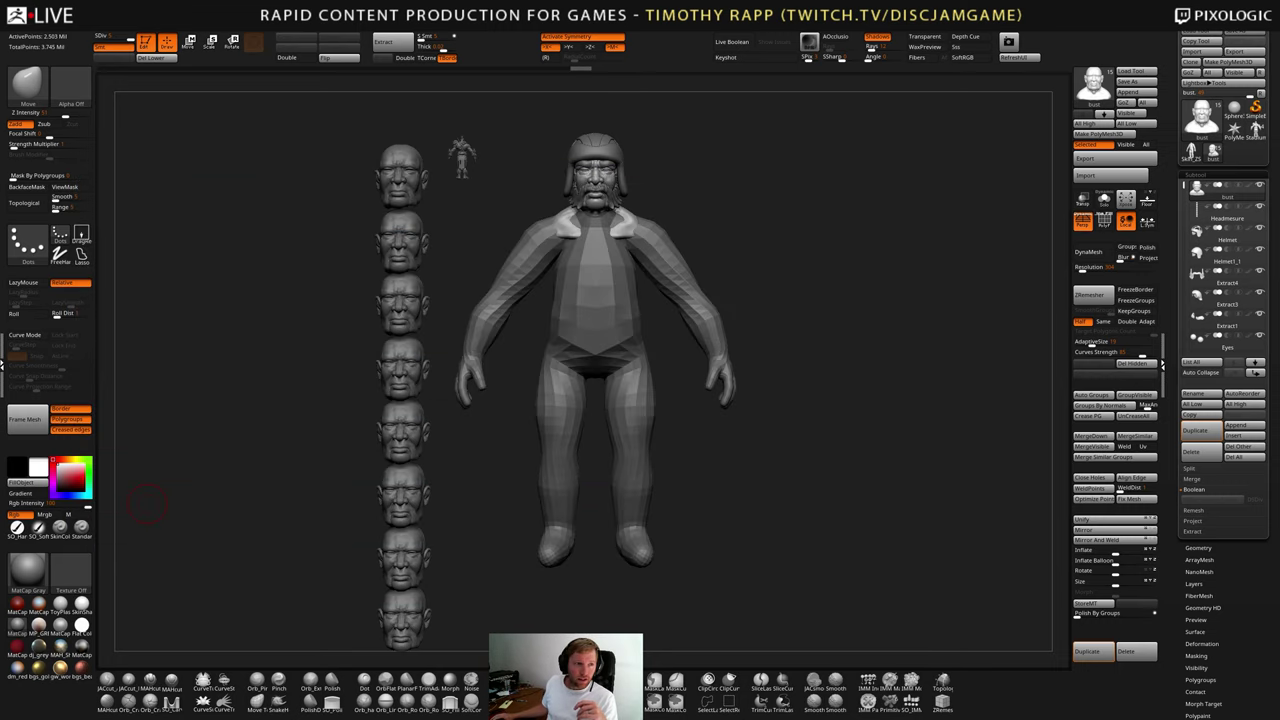
pyautogui.moveTo(0, 285); pyautogui.dragTo(335, 1)
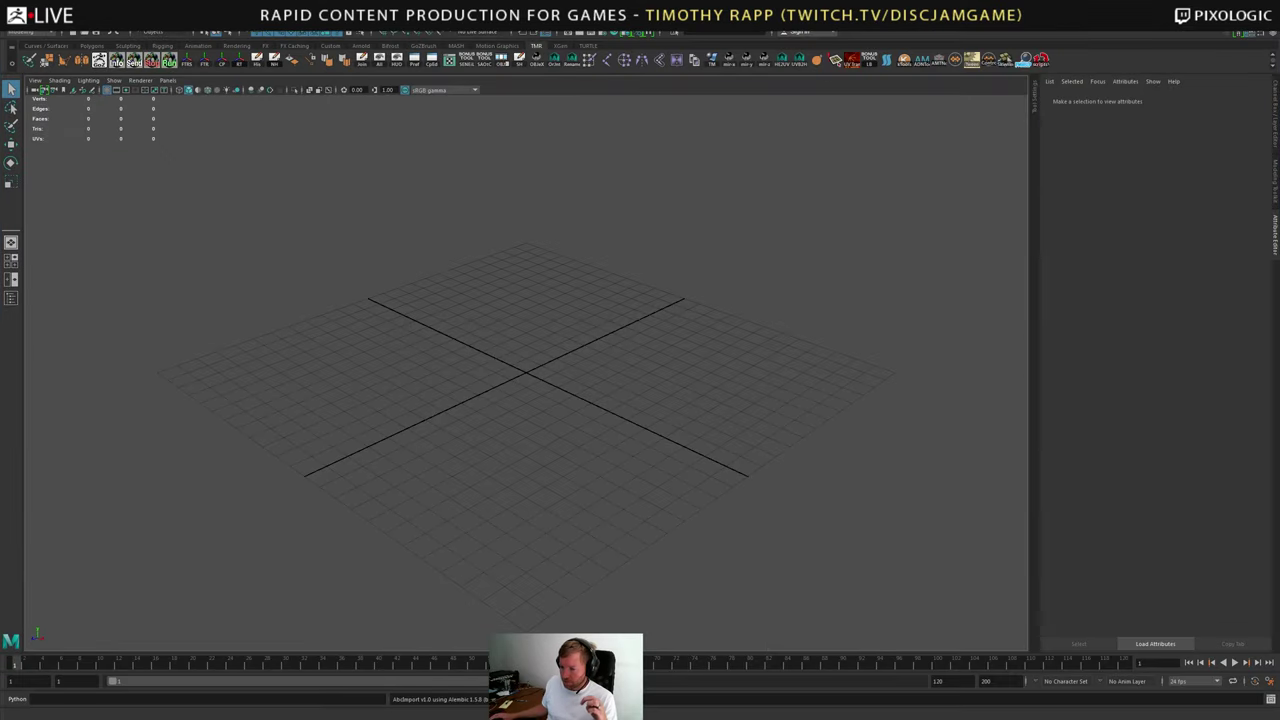
pyautogui.doubleClick(335, 8)
pyautogui.click(12, 21)
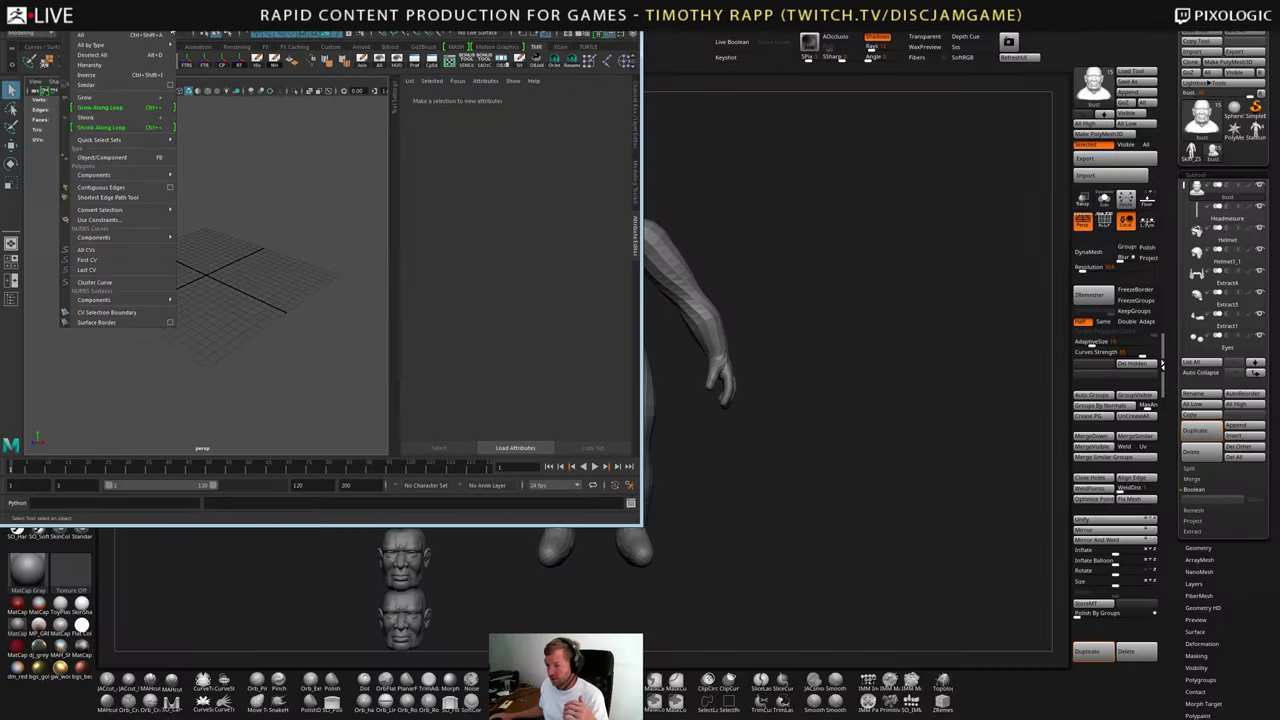
pyautogui.click(180, 21)
pyautogui.moveTo(180, 6)
pyautogui.mouseDown()
pyautogui.moveTo(203, 46)
pyautogui.moveTo(181, 1)
pyautogui.mouseUp()
# - Open the female body scene and send the Connie mesh to ZBrush through GoZ, creating a new GoZ mesh
pyautogui.click(16, 21)
pyautogui.click(22, 44)
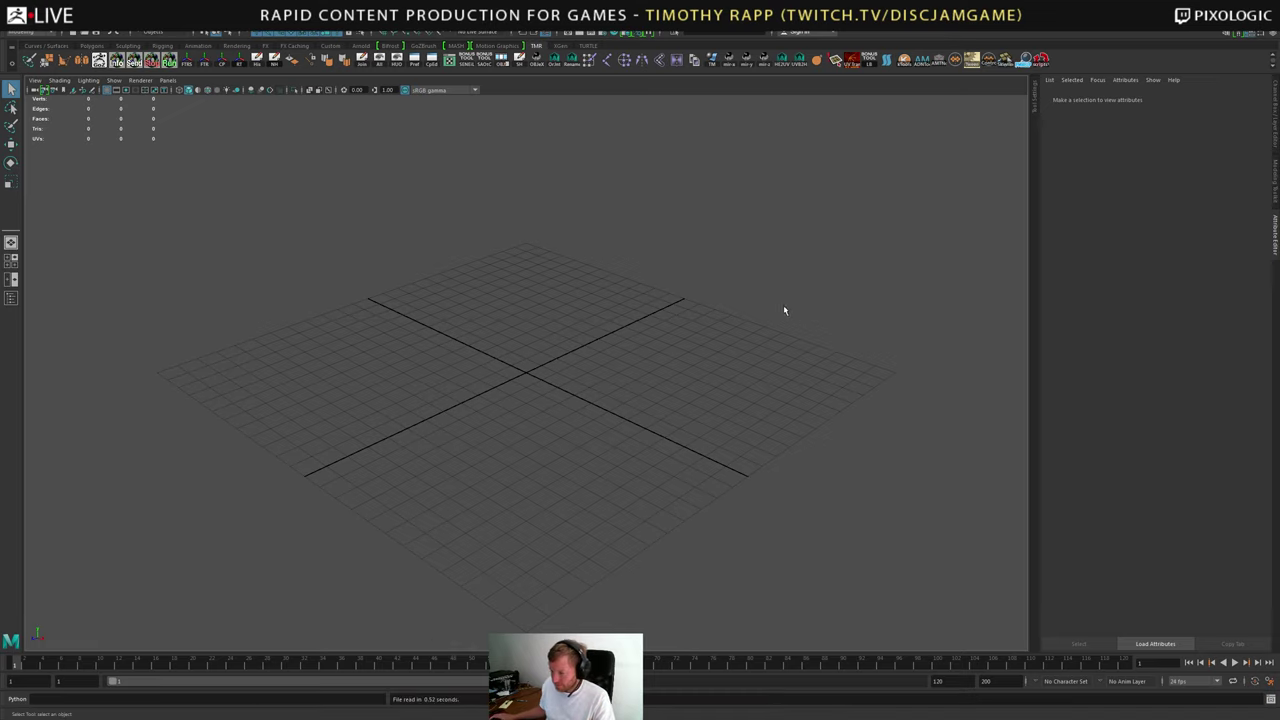
pyautogui.keyDown('alt'); pyautogui.moveTo(686, 297); pyautogui.dragTo(322, 248, button='right'); pyautogui.keyUp('alt')
pyautogui.click(556, 366)
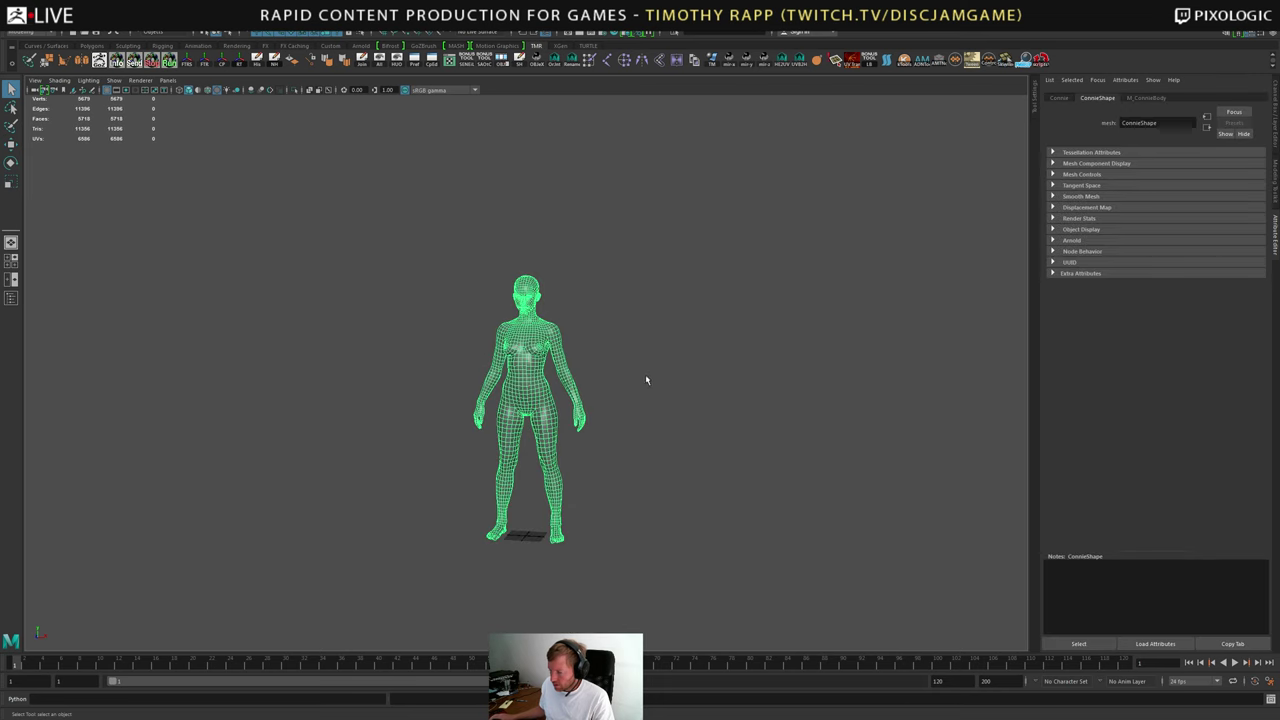
pyautogui.click(169, 62)
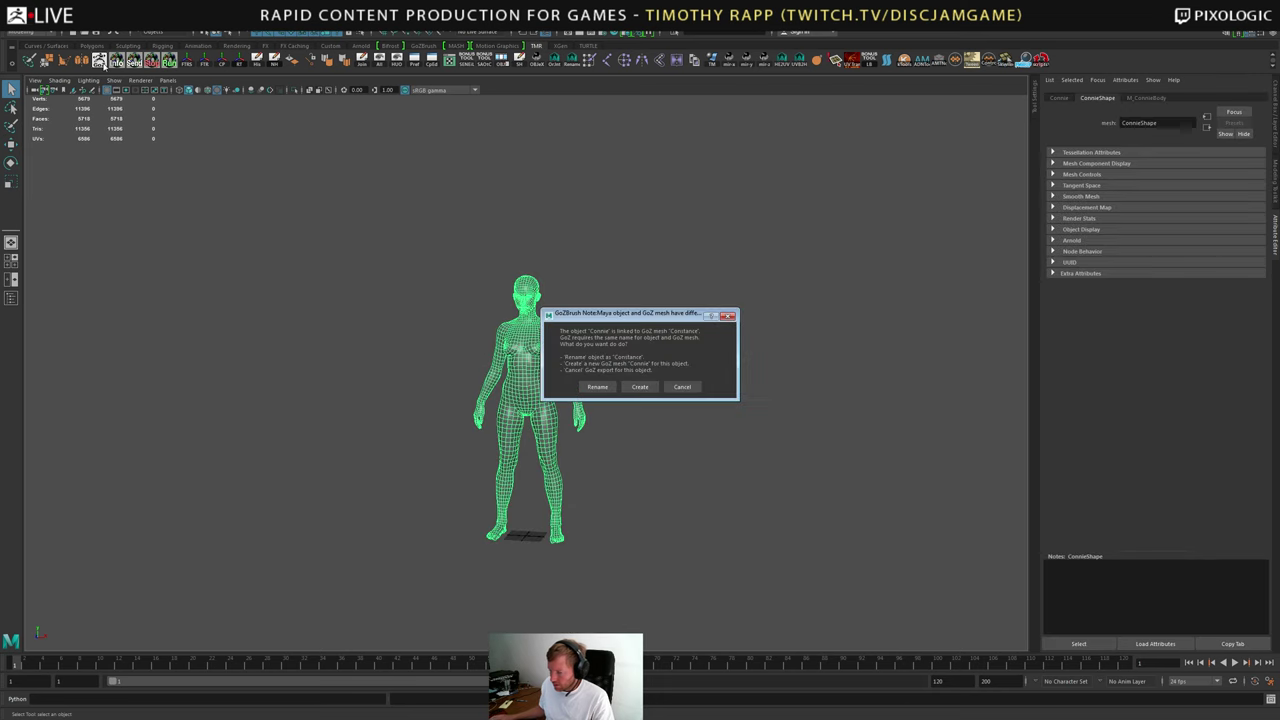
pyautogui.click(640, 387)
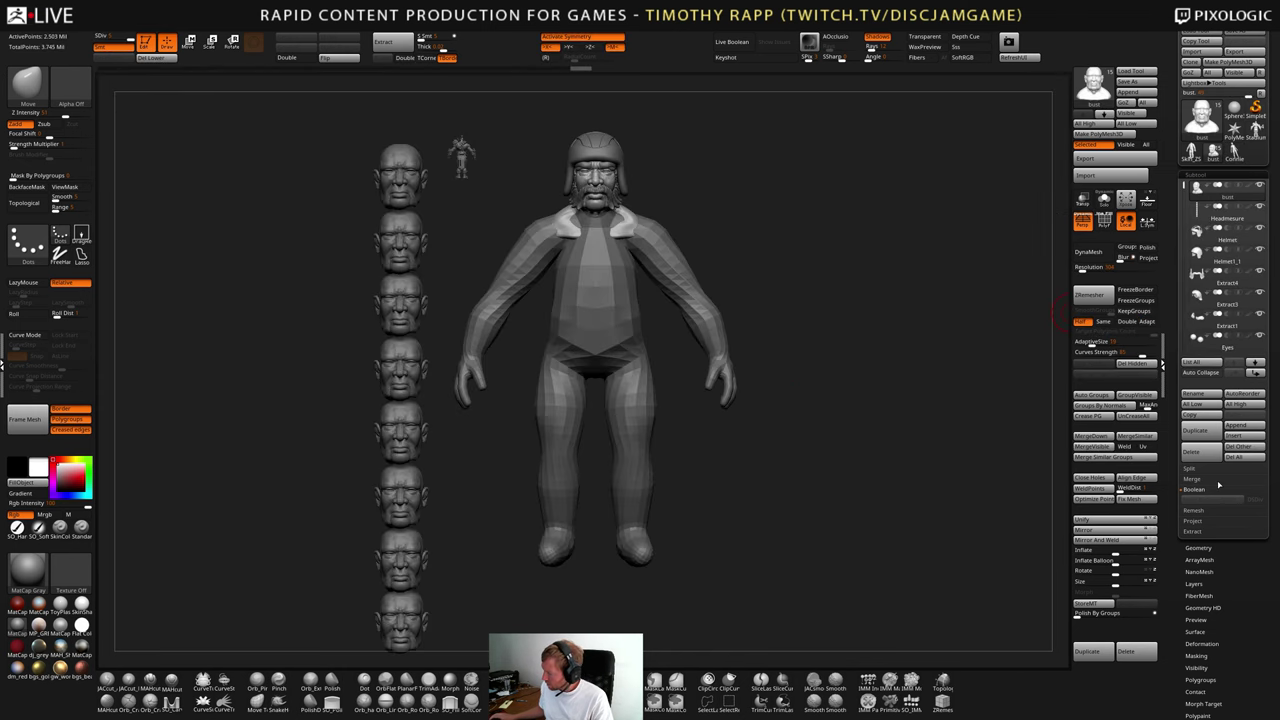
# - Append the Connie mesh as a subtool, make it active and compare its scale with the helmeted body
pyautogui.click(1238, 426)
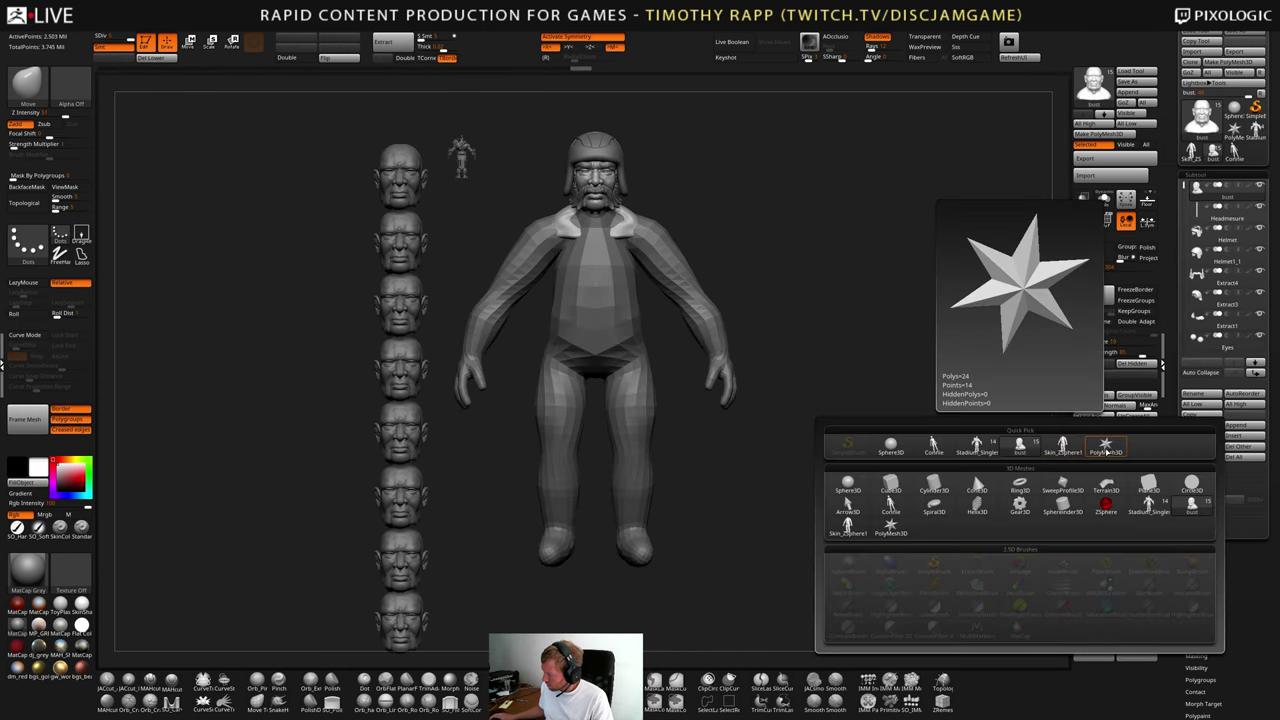
pyautogui.moveTo(997, 452)
pyautogui.click(934, 451)
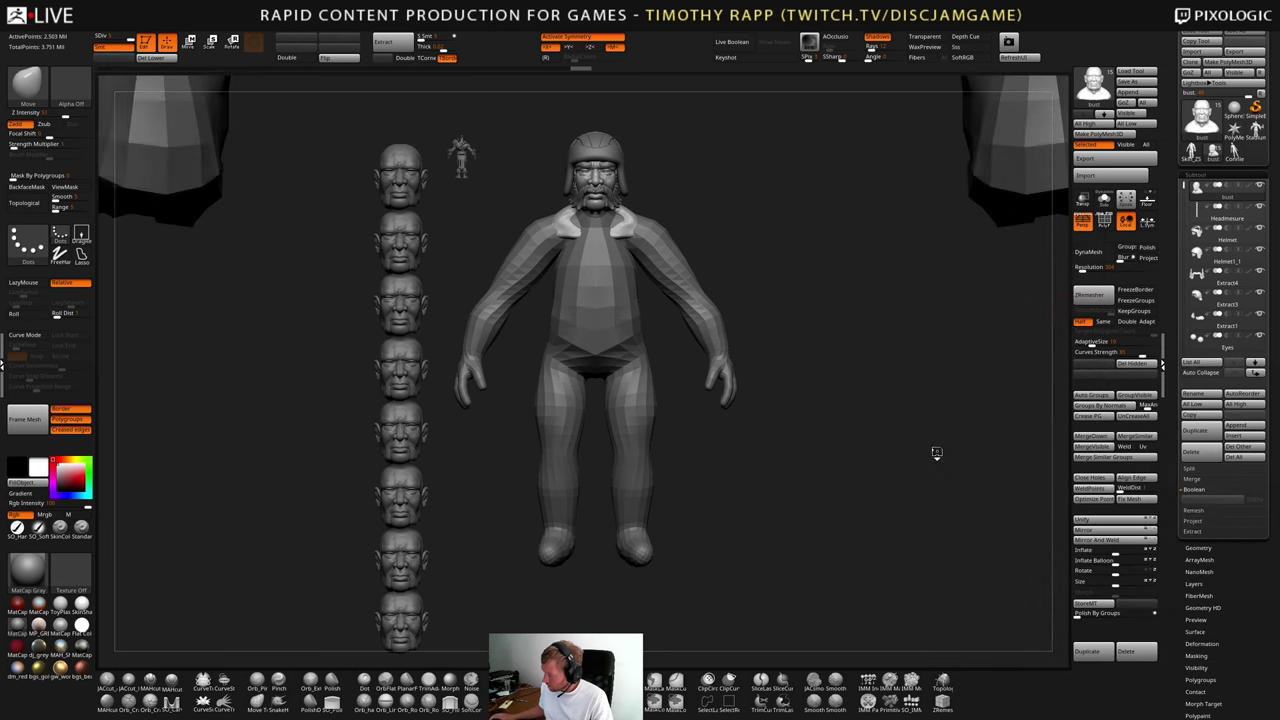
pyautogui.keyDown('alt'); pyautogui.moveTo(703, 430); pyautogui.dragTo(686, 323); pyautogui.keyUp('alt')
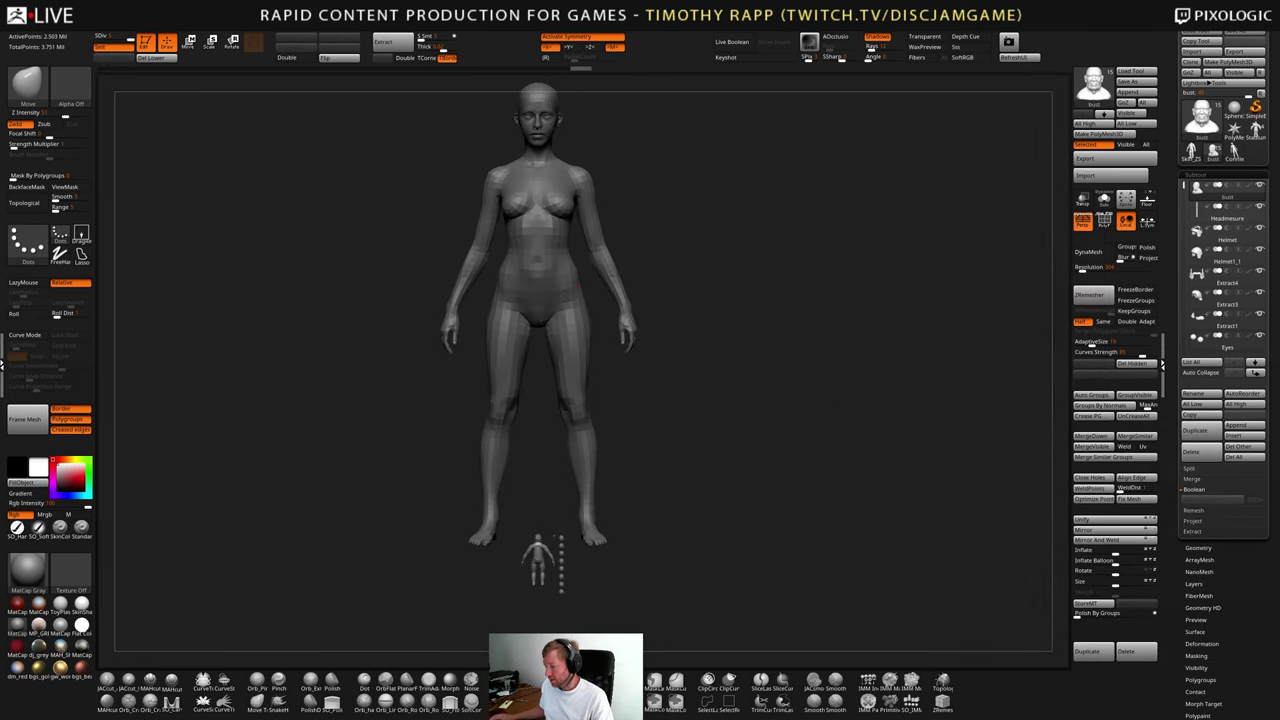
pyautogui.keyDown('alt'); pyautogui.click(578, 286); pyautogui.keyUp('alt')
pyautogui.press('s')
pyautogui.moveTo(646, 302); pyautogui.dragTo(563, 296)
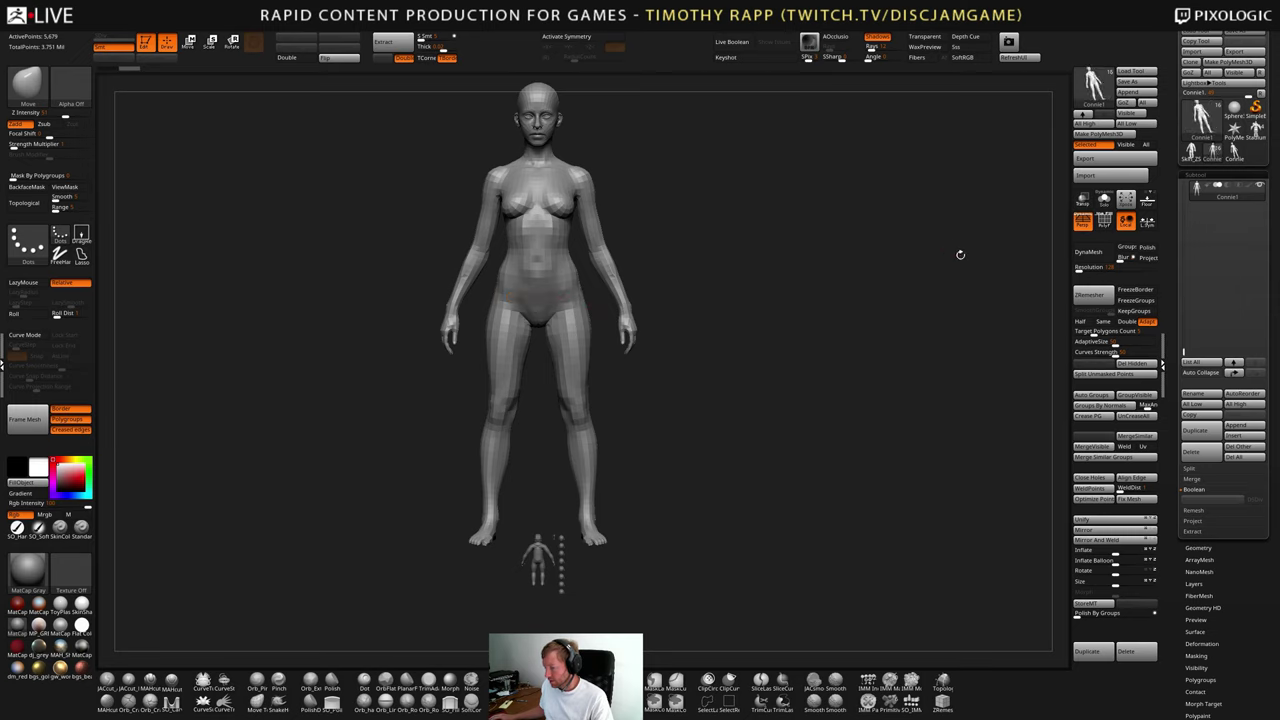
# - Delete the appended Connie subtool and the standalone Connie tool, returning to a framed view of the helmeted body
pyautogui.click(1136, 652)
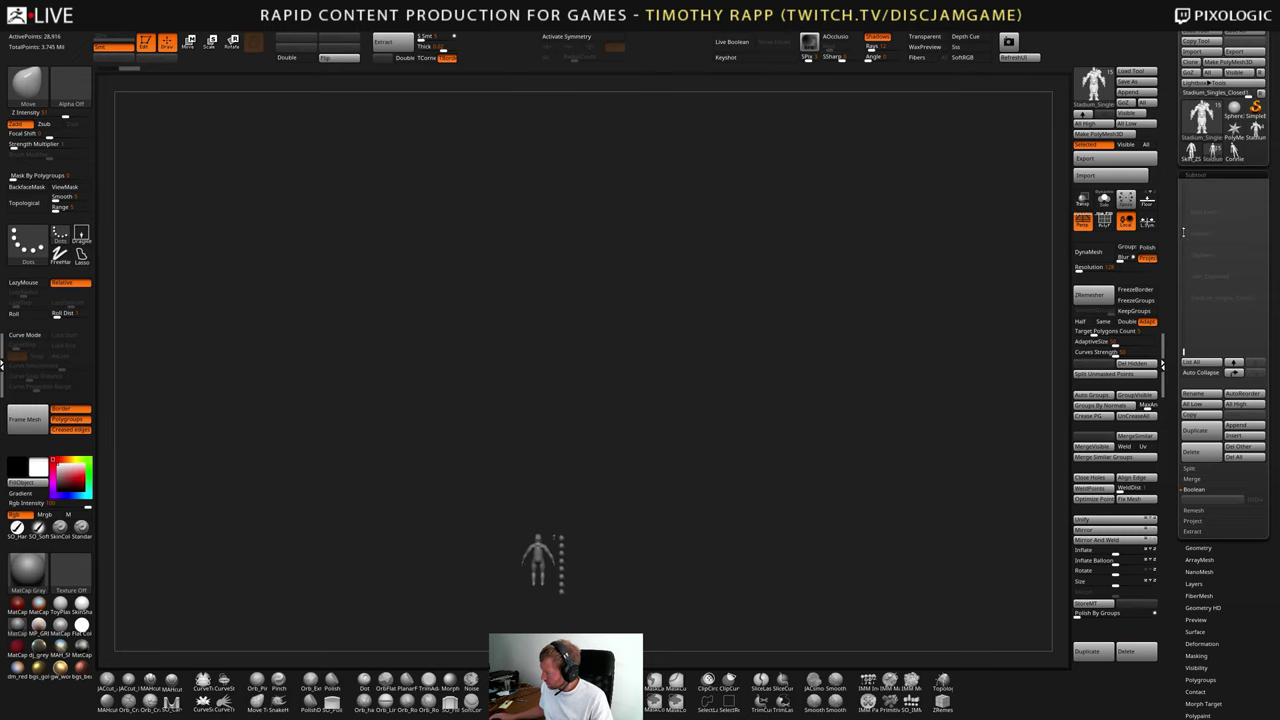
pyautogui.click(1226, 152)
pyautogui.click(1240, 458)
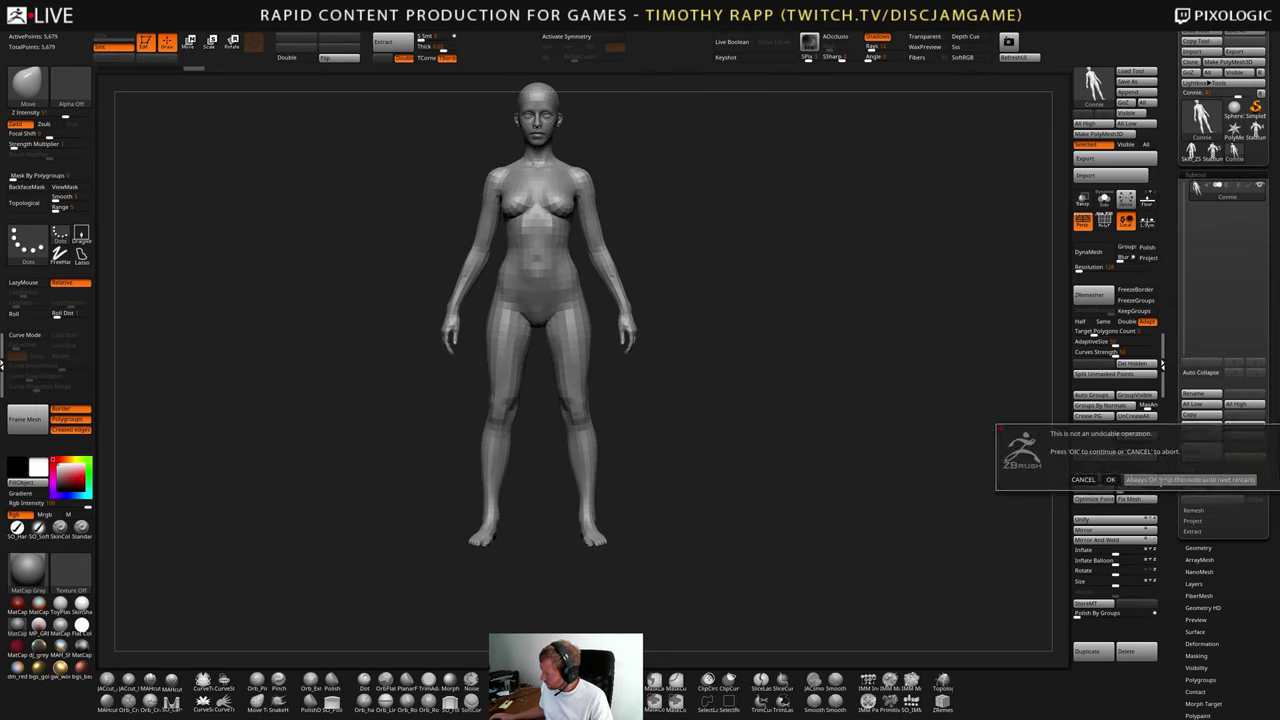
pyautogui.click(1110, 479)
pyautogui.click(1191, 152)
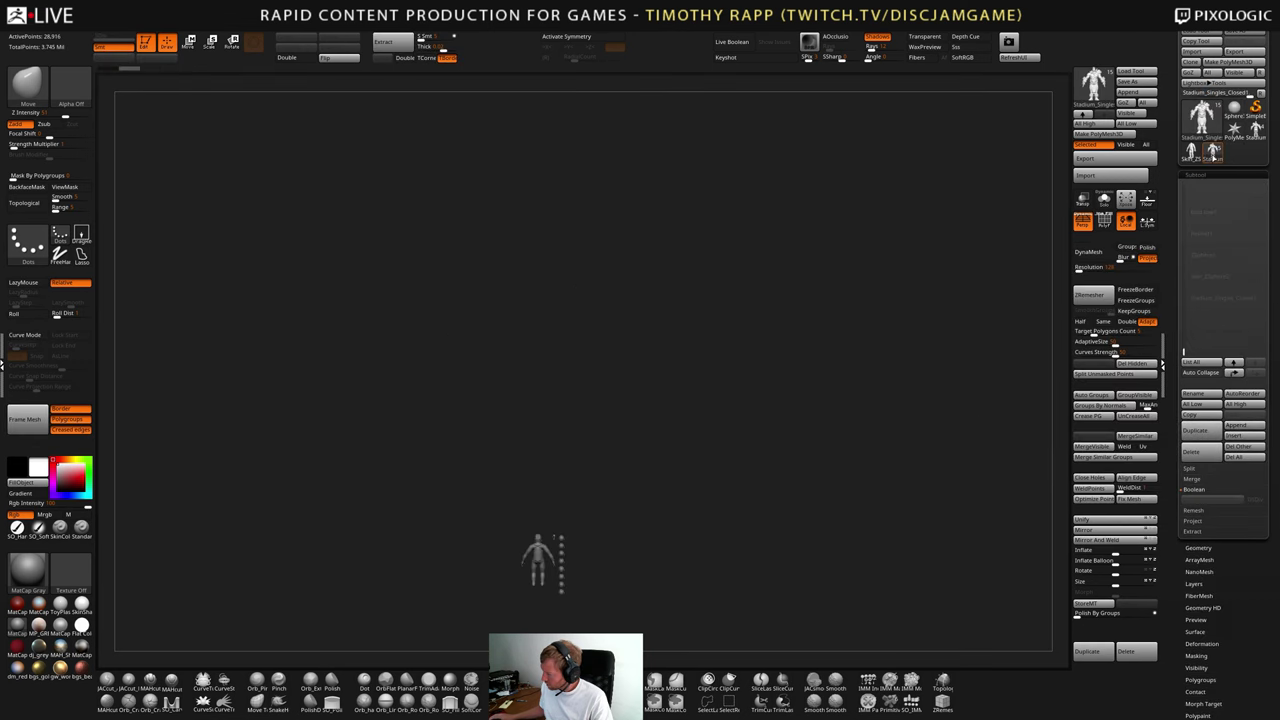
pyautogui.press('f')
pyautogui.moveTo(869, 521); pyautogui.dragTo(971, 467)
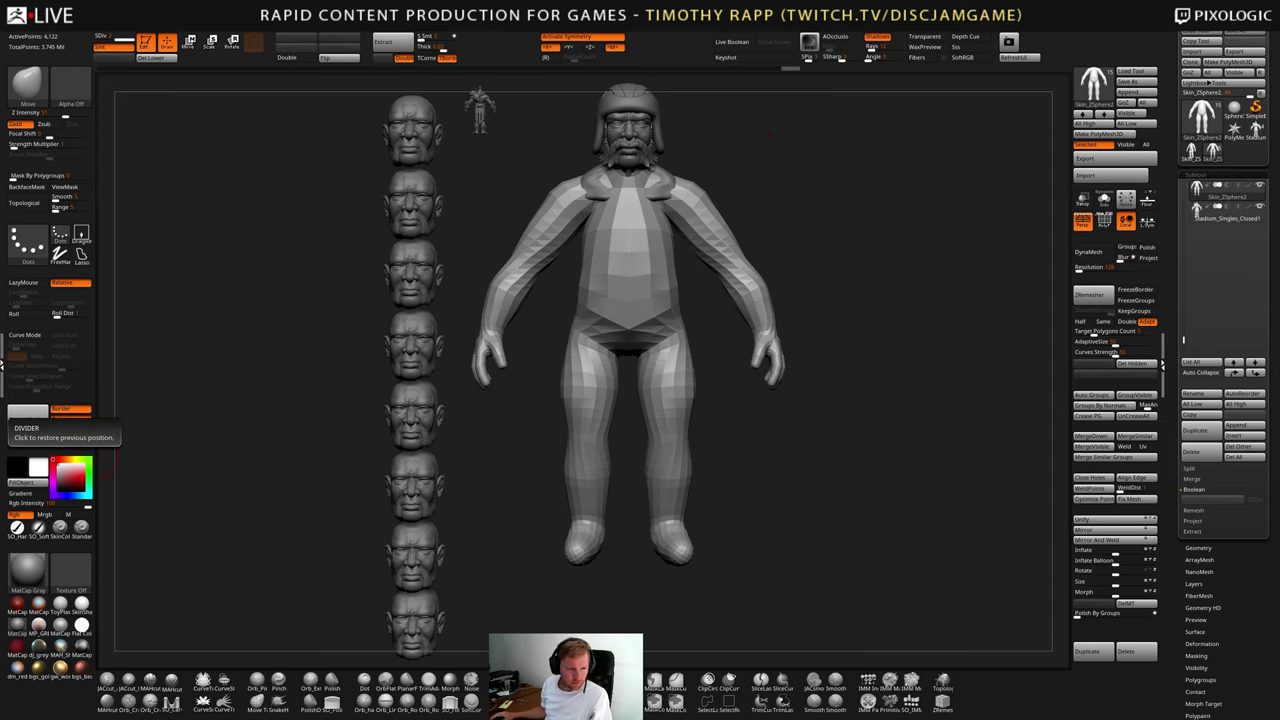
# - Switch to Maya, open the Gator racing-driver character scene, frame the figure and select its suit mesh
pyautogui.hotkey('alt', 'Tab')
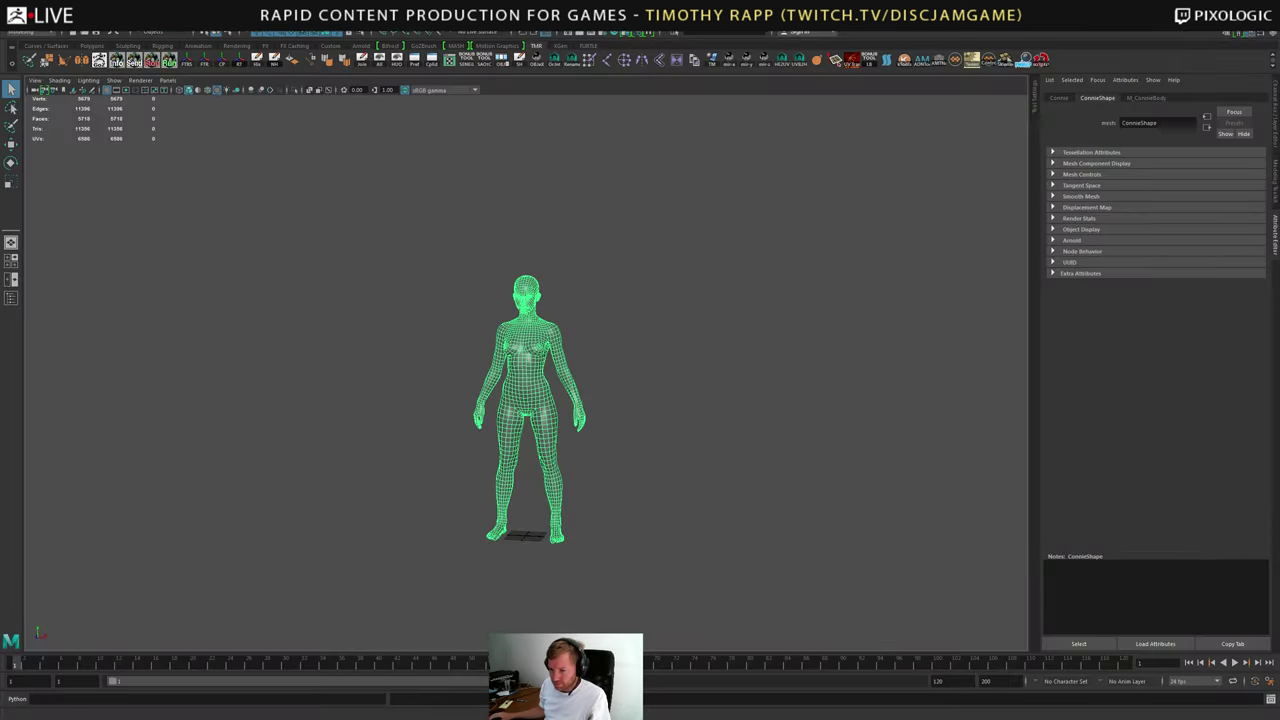
pyautogui.click(12, 24)
pyautogui.click(22, 45)
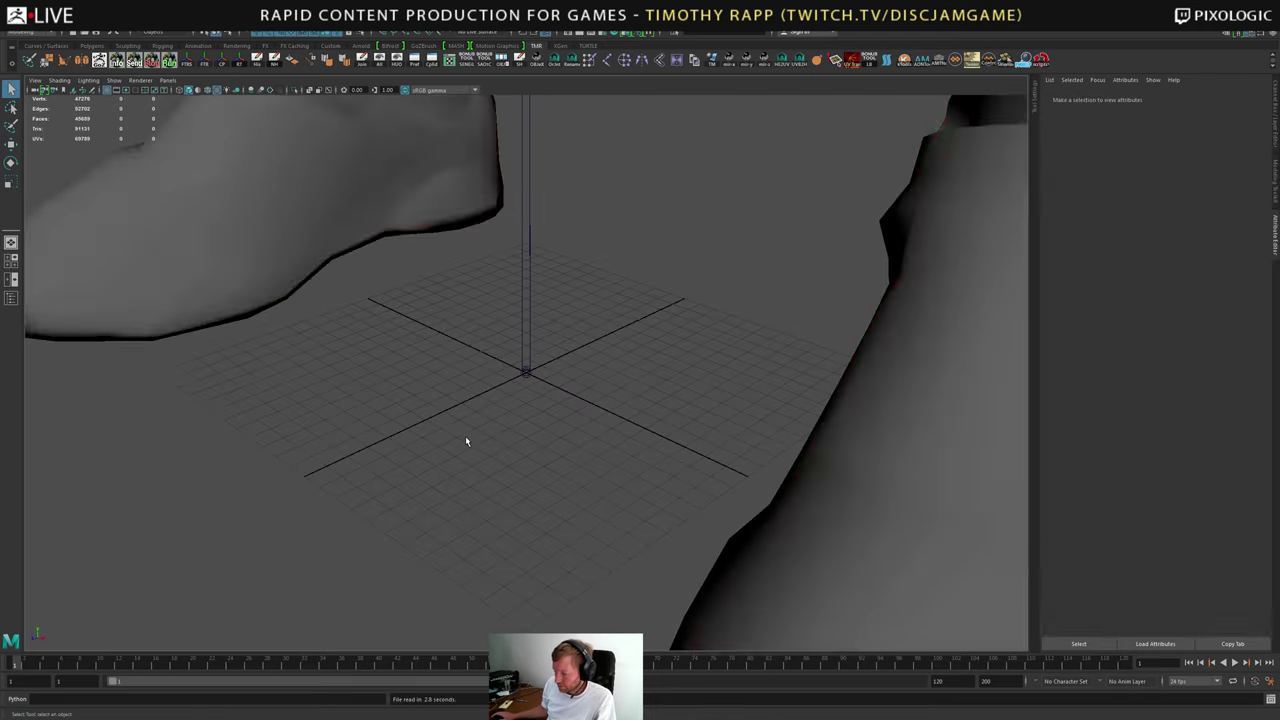
pyautogui.press('a')
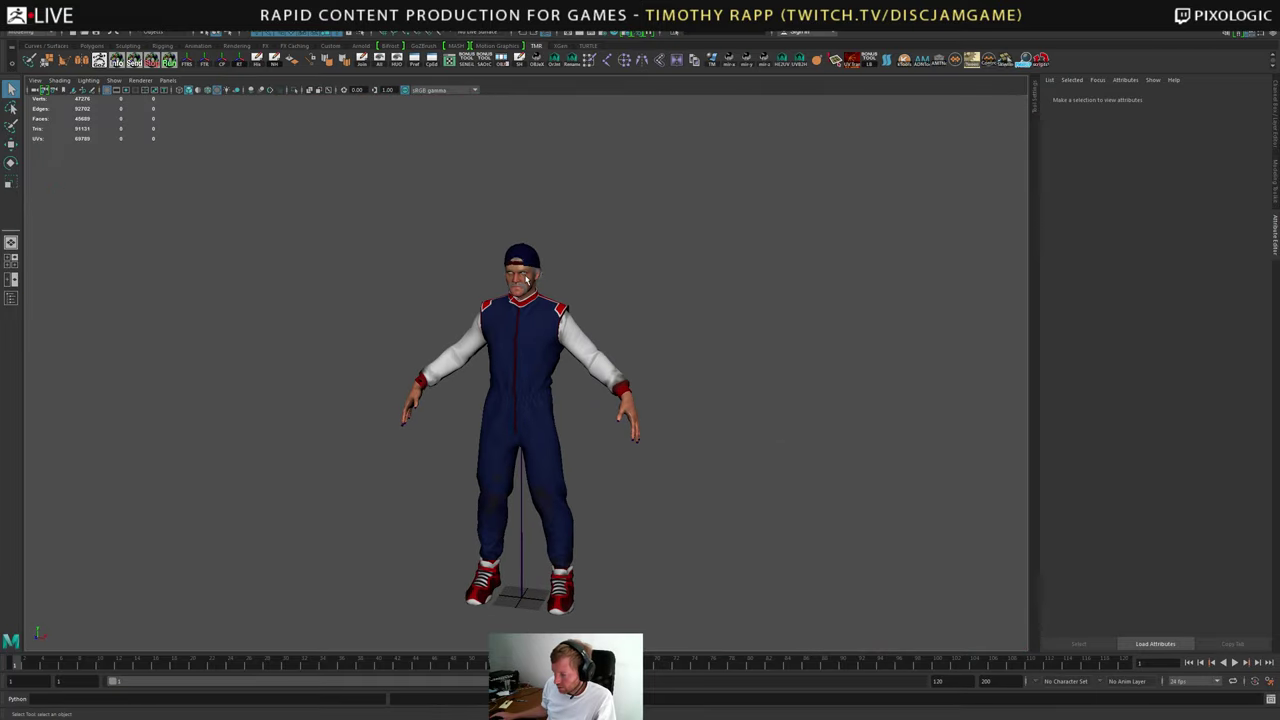
pyautogui.click(526, 281)
pyautogui.click(529, 284)
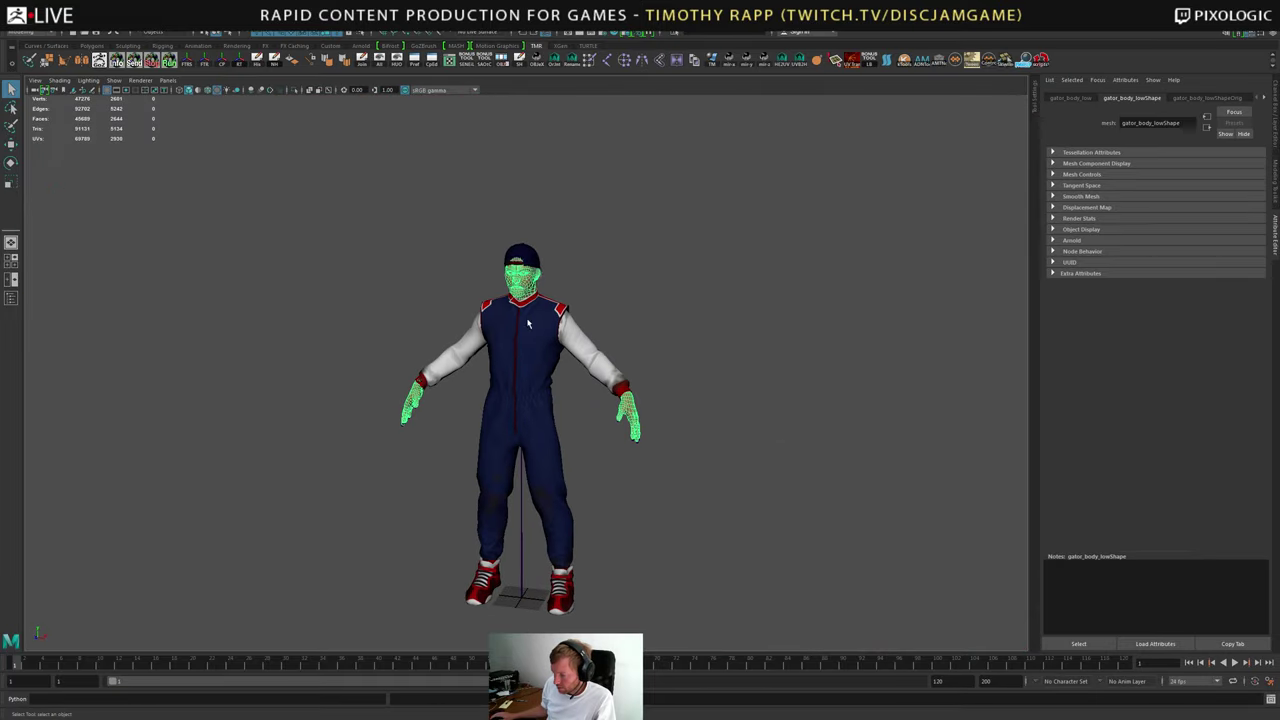
pyautogui.click(529, 362)
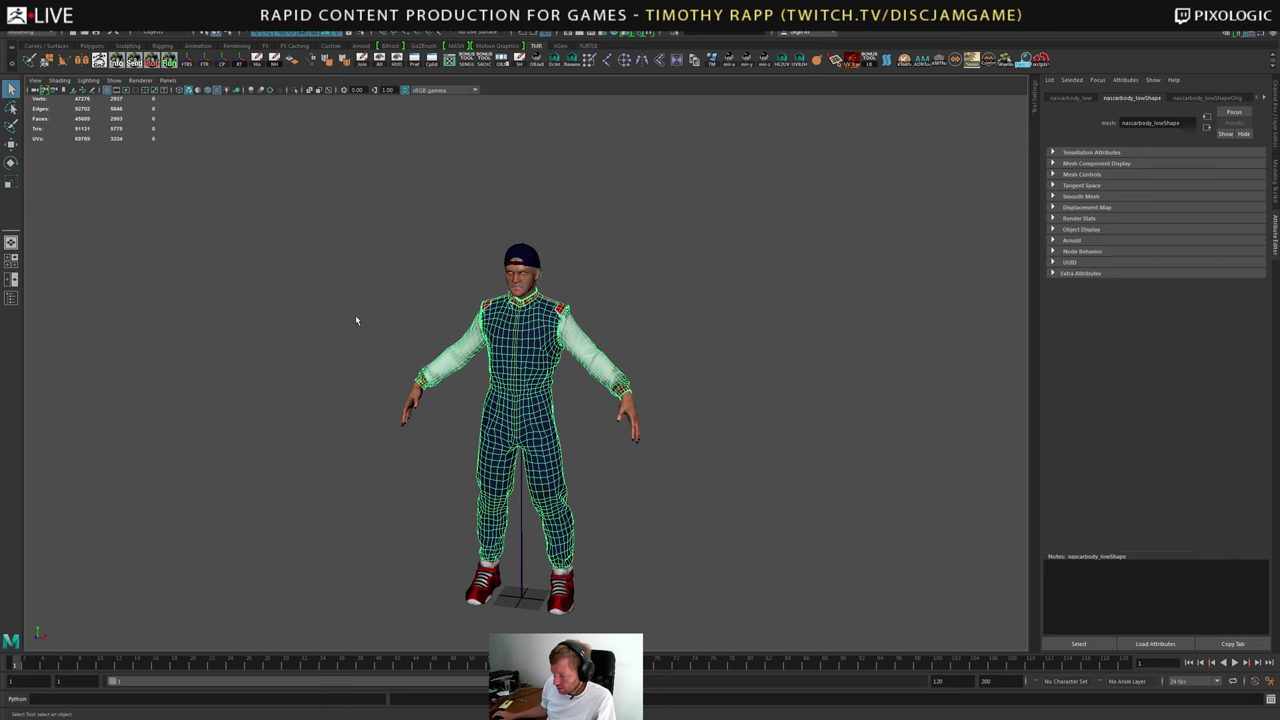
# - Show the Outliner, duplicate the Gator_nascar_low group and expand the copy to list its meshes
pyautogui.click(11, 297)
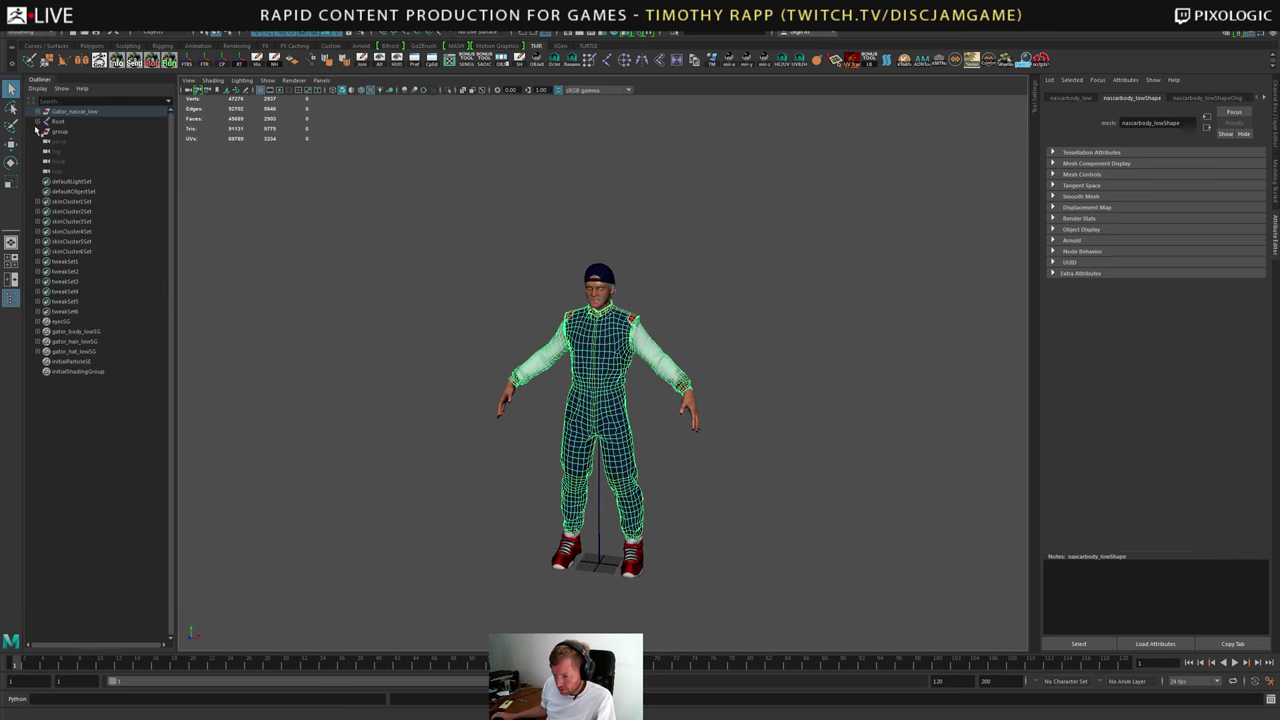
pyautogui.click(38, 112)
pyautogui.click(68, 112)
pyautogui.hotkey('ctrl', 'd')
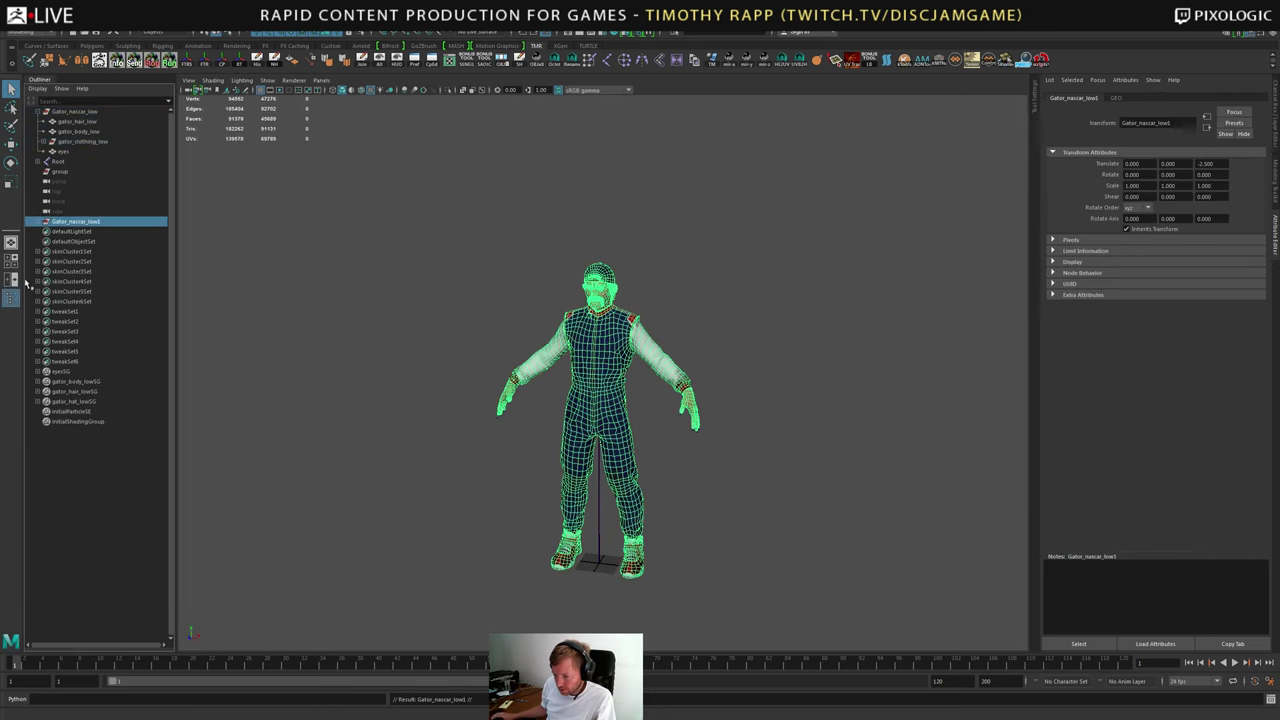
pyautogui.click(38, 222)
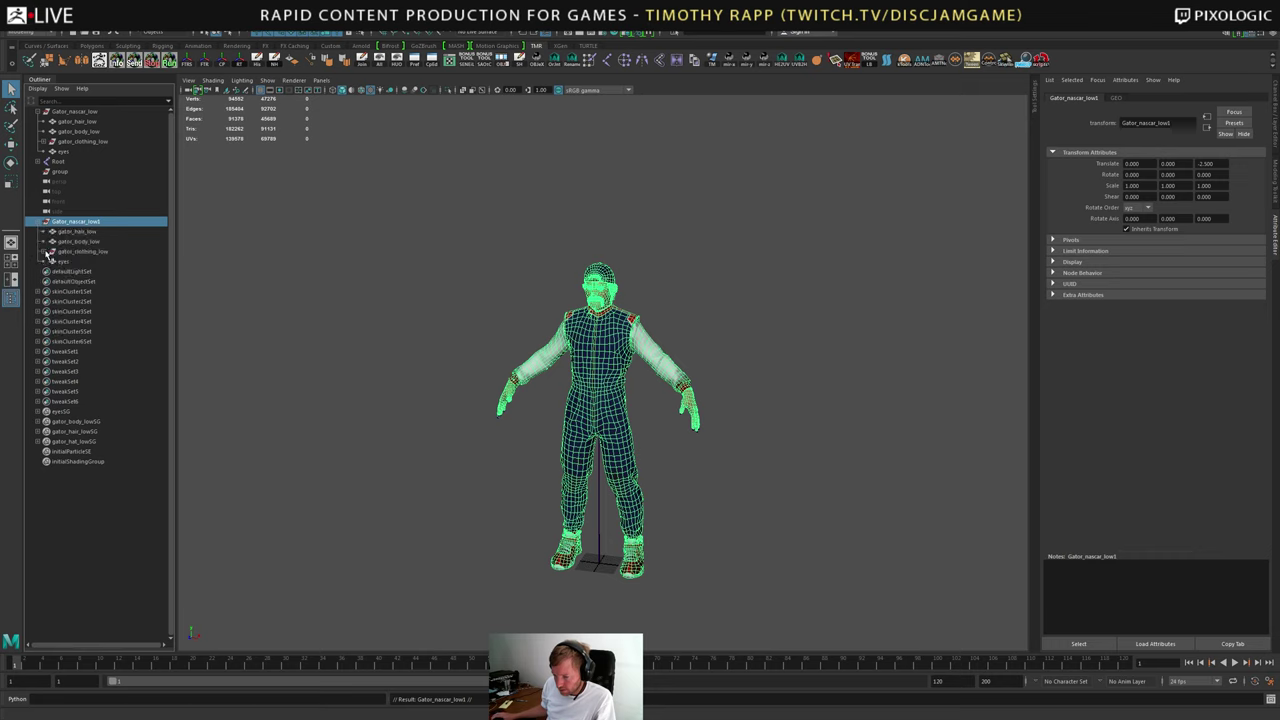
# - Select the copied group's hair, body, hat, shoes, suit and eye meshes and combine them into a single mesh
pyautogui.click(46, 252)
pyautogui.click(68, 291)
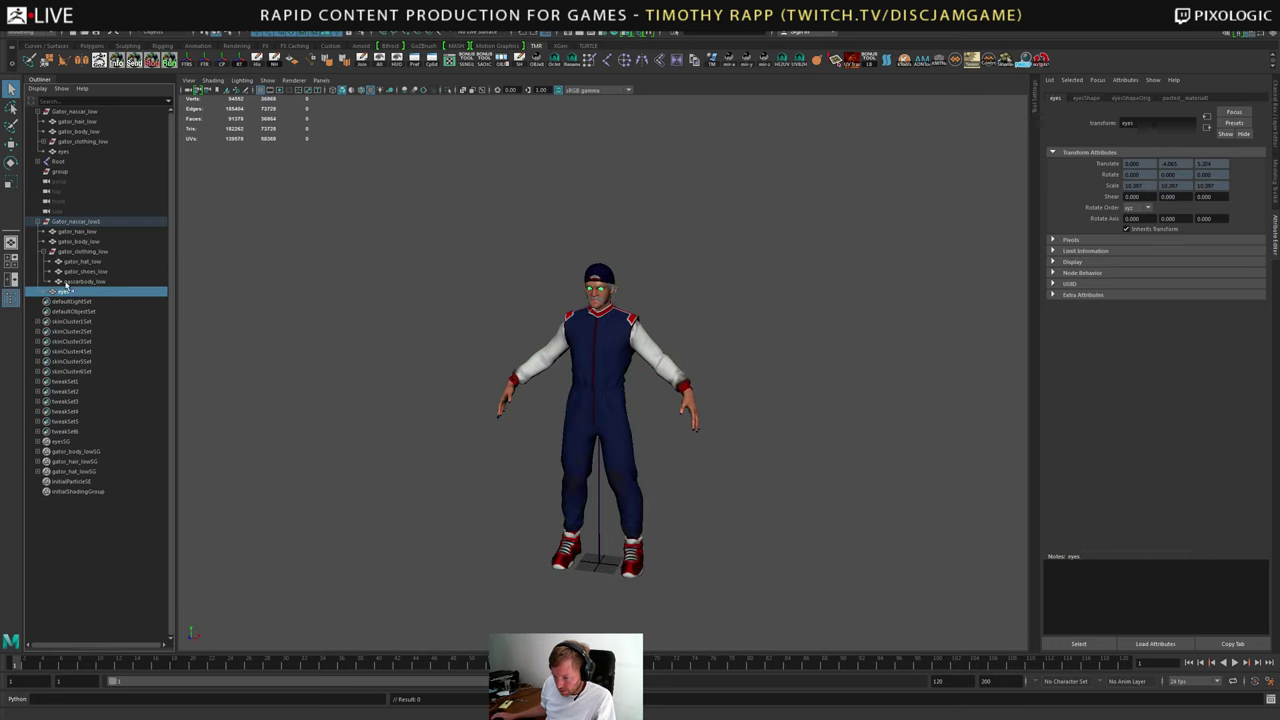
pyautogui.click(72, 281)
pyautogui.keyDown('shift'); pyautogui.click(70, 262); pyautogui.keyUp('shift')
pyautogui.keyDown('shift'); pyautogui.click(78, 241); pyautogui.keyUp('shift')
pyautogui.keyDown('shift'); pyautogui.click(77, 231); pyautogui.keyUp('shift')
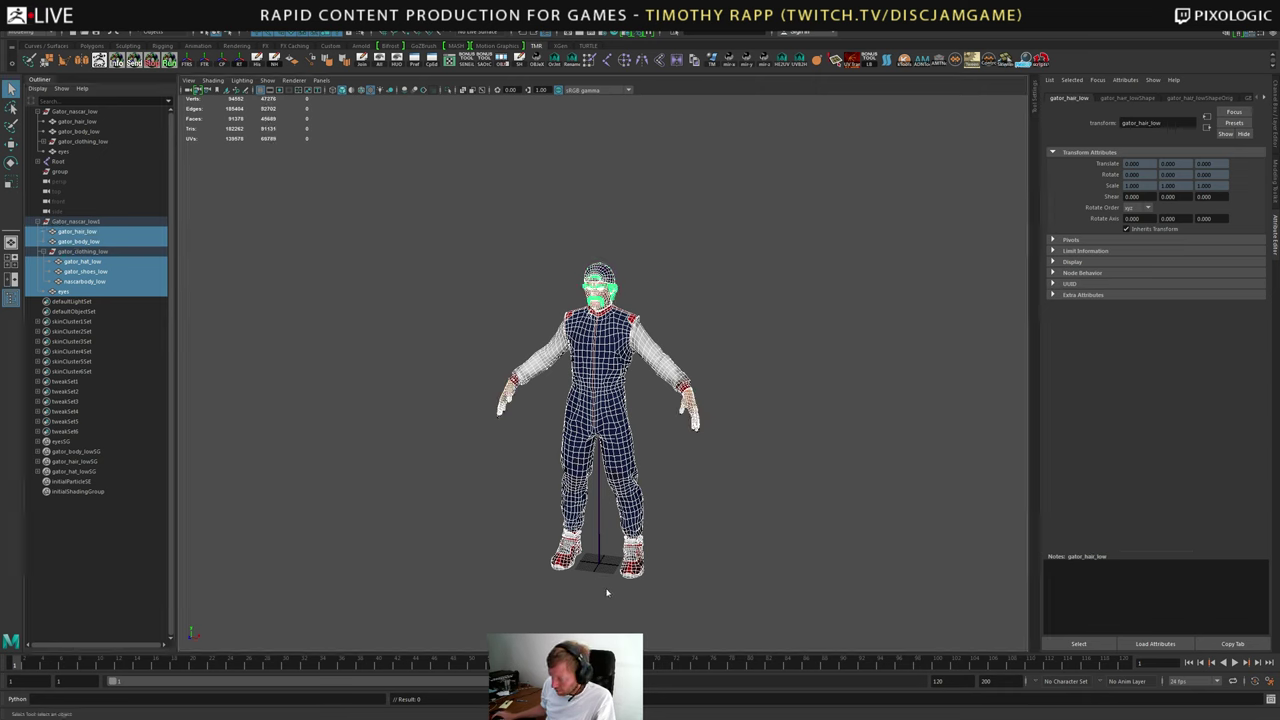
pyautogui.hotkey('ctrl', 'shift', 'c')
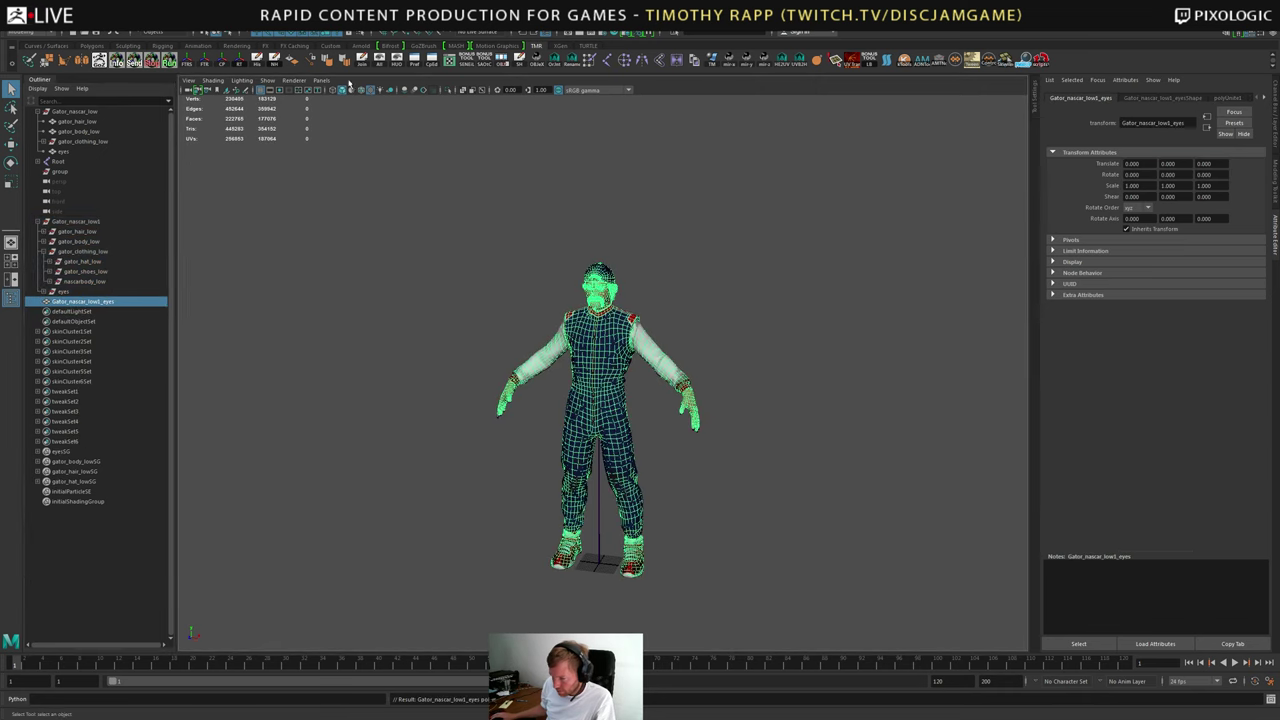
# - Rename the combined mesh as gator and send it to ZBrush
pyautogui.click(260, 60)
pyautogui.doubleClick(62, 301)
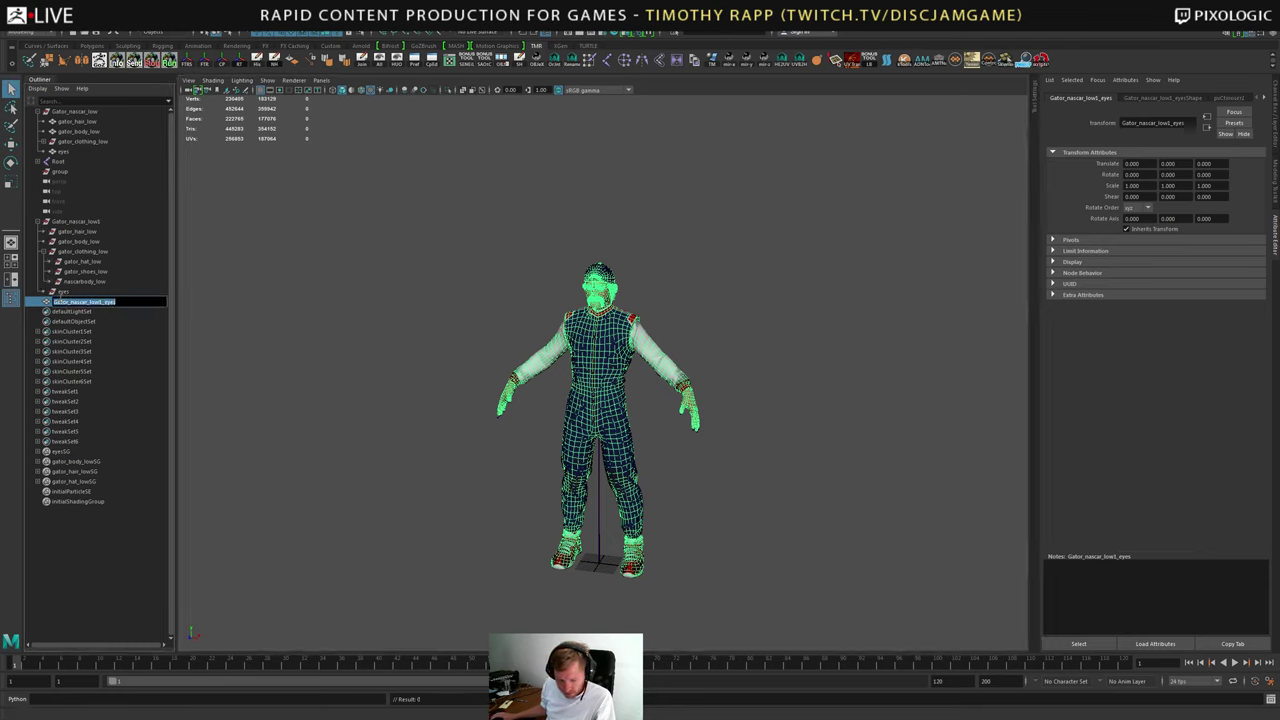
pyautogui.write('gator')
pyautogui.press('Return')
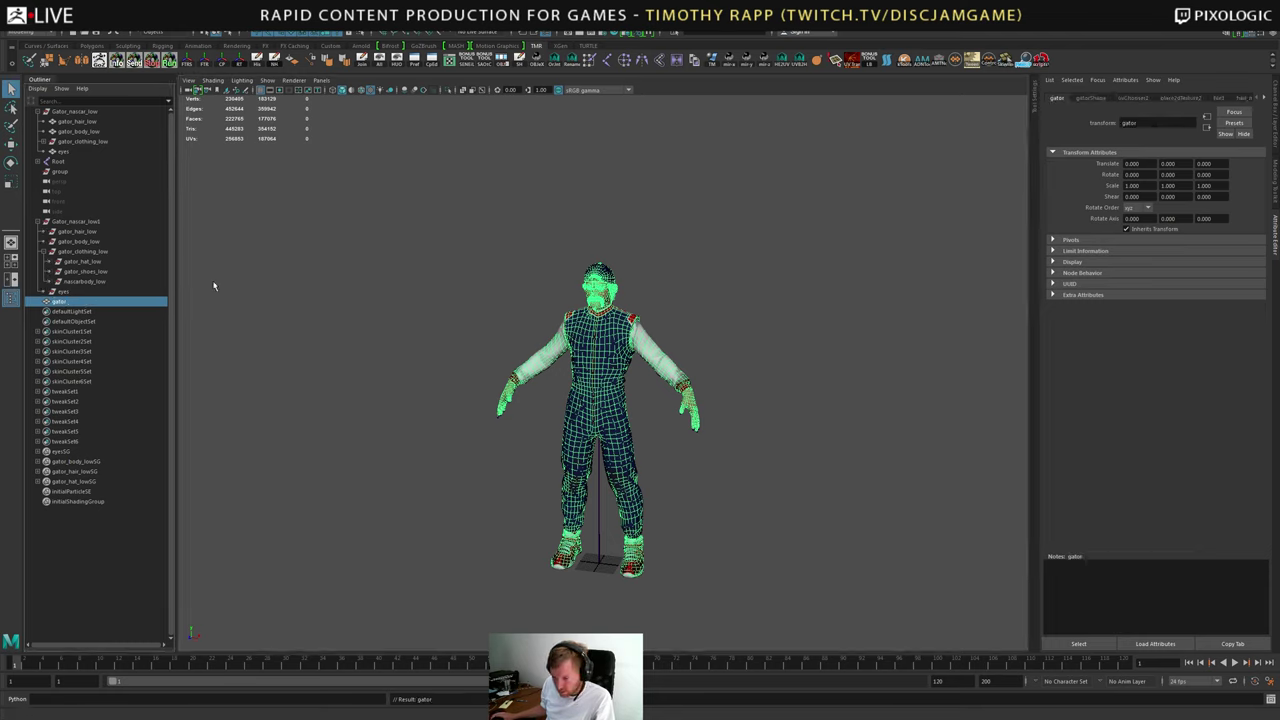
pyautogui.click(103, 61)
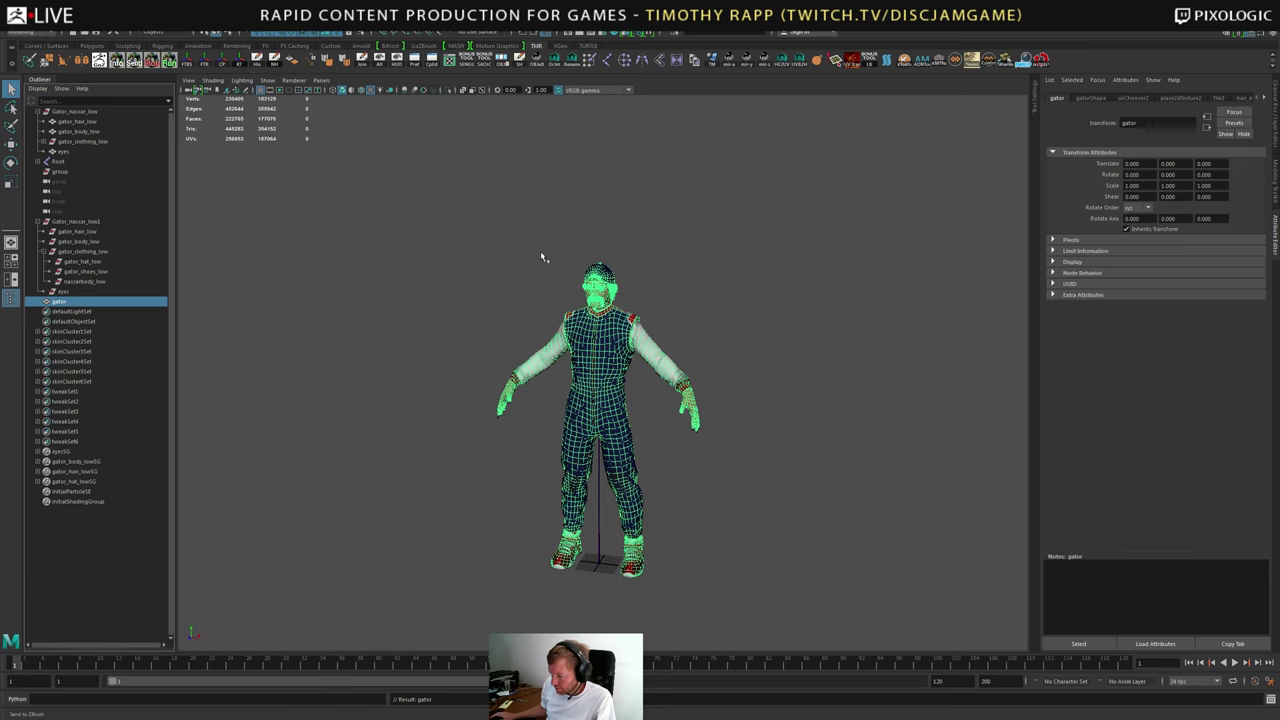
pyautogui.click(641, 372)
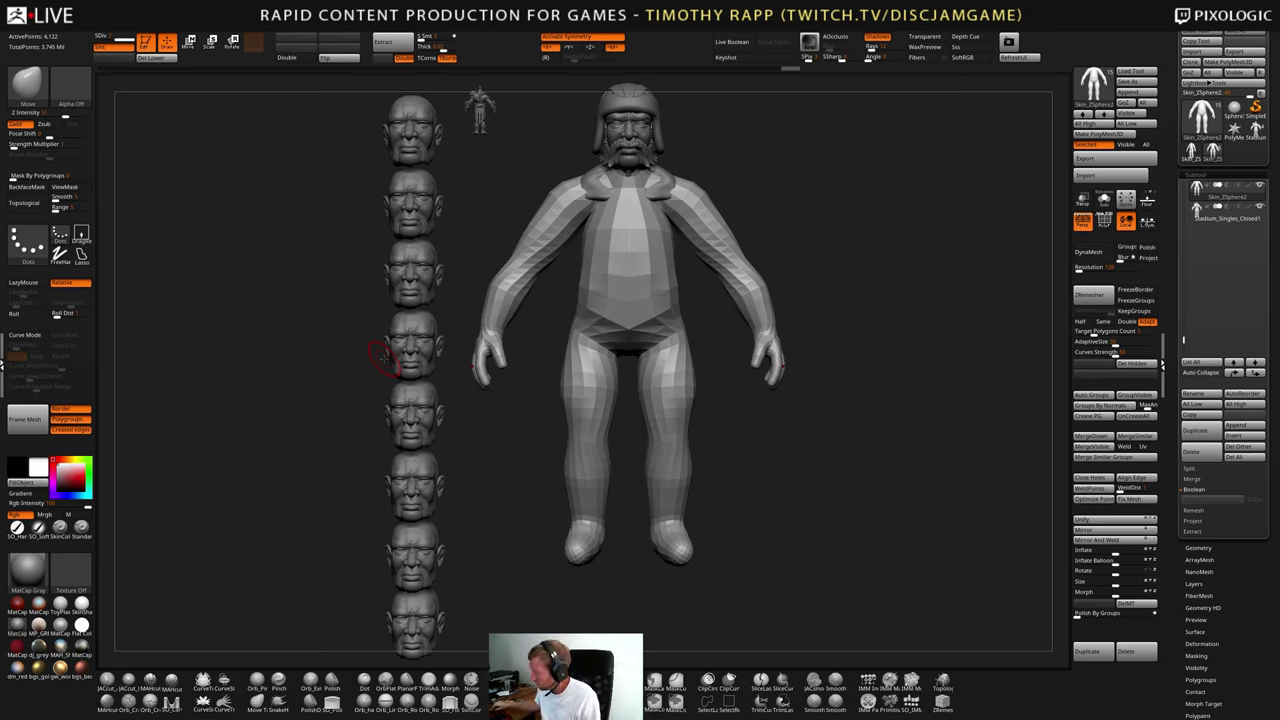
# - Switch to ZBrush and adjust the side of the helmeted body's chest below the armpit with the Move brush
pyautogui.moveTo(826, 409); pyautogui.dragTo(836, 500)
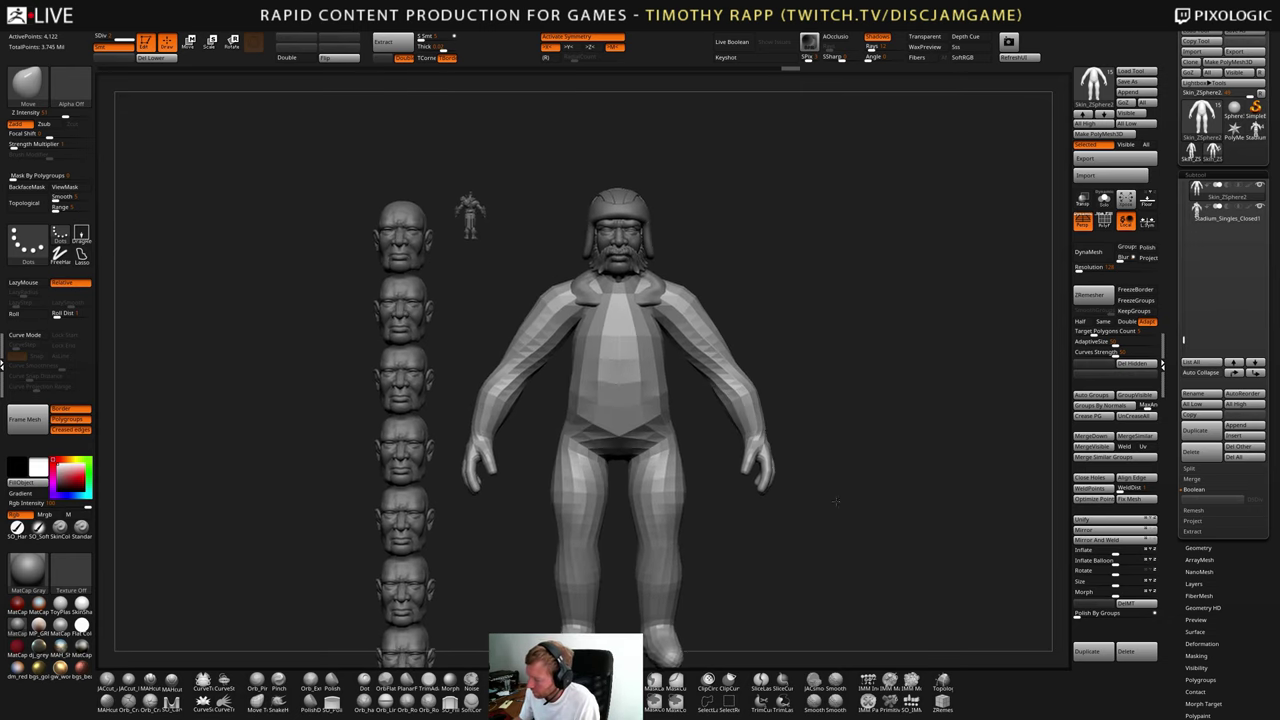
pyautogui.keyDown('alt'); pyautogui.moveTo(680, 362); pyautogui.dragTo(645, 408, button='right'); pyautogui.keyUp('alt')
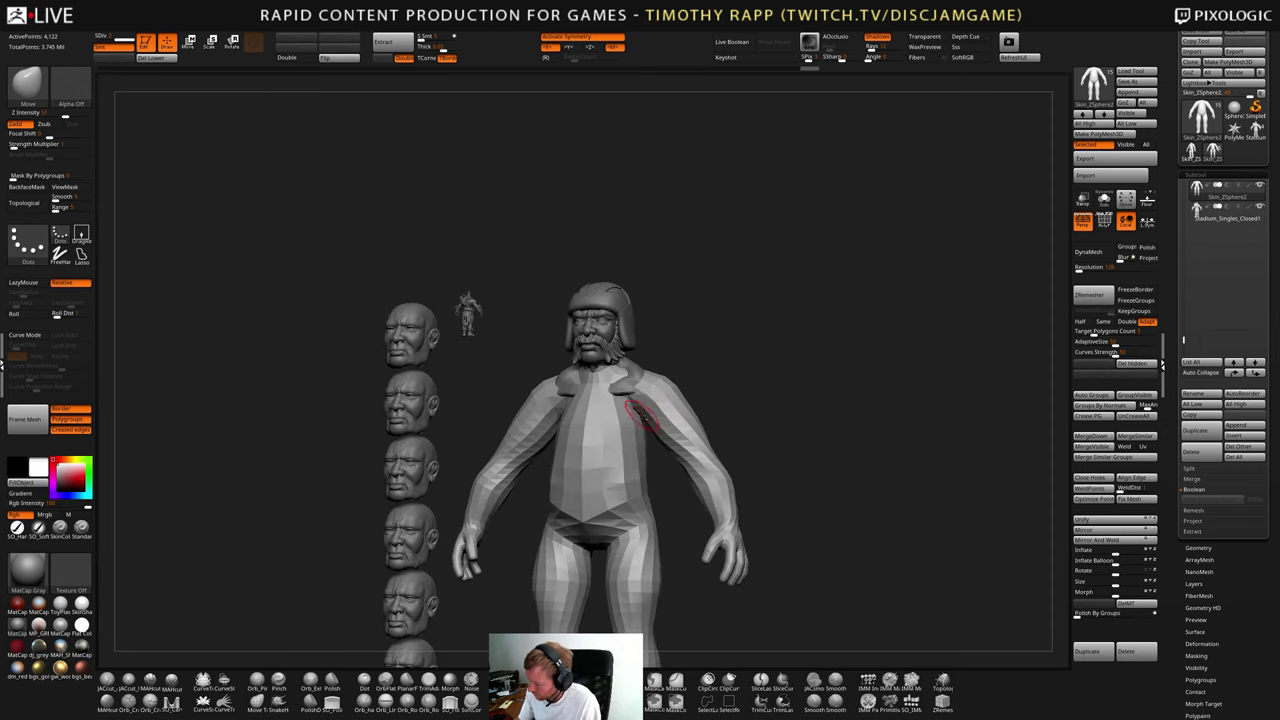
pyautogui.moveTo(643, 420); pyautogui.dragTo(658, 440)
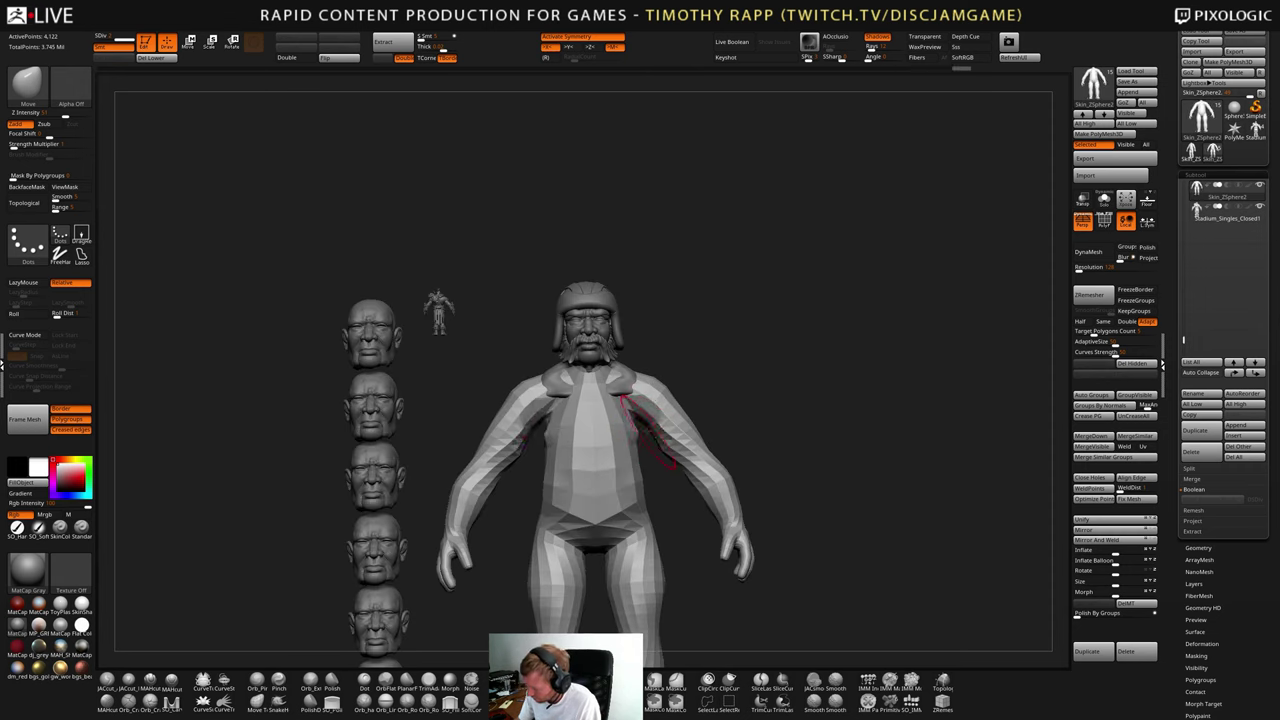
# - Delete the body's lower subdivision levels and choose the Inflate brush
pyautogui.press('b')
pyautogui.press('c')
pyautogui.press('b')
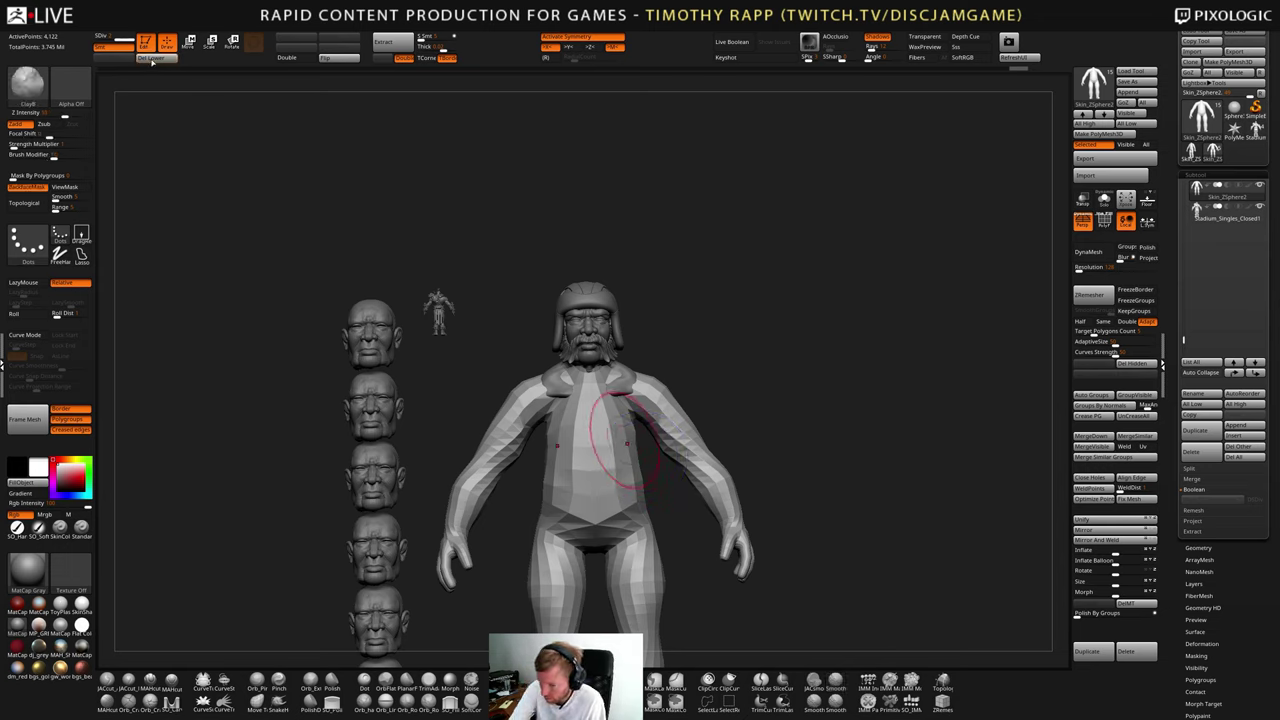
pyautogui.click(153, 59)
pyautogui.press('b')
pyautogui.press('i')
pyautogui.press('n')
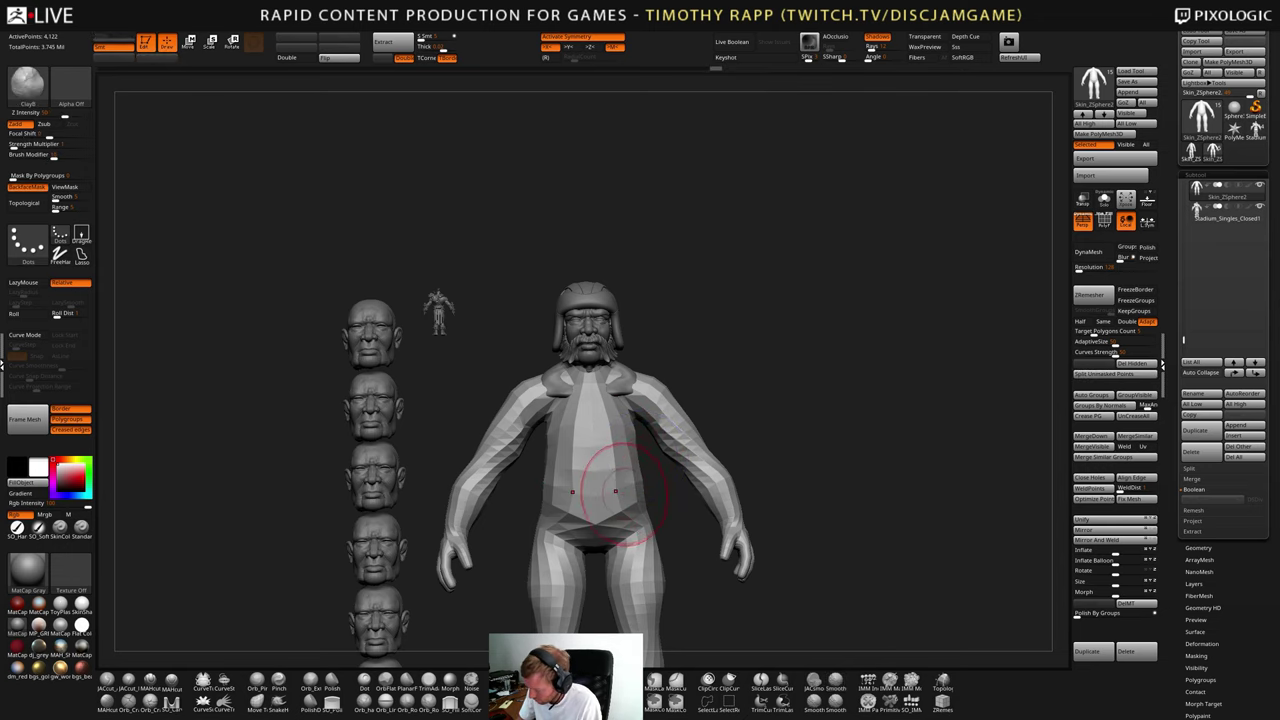
# - Adjust the Inflate brush's draw size and start swelling and smoothing the body's lower abdomen
pyautogui.press('d')
pyautogui.hotkey('shift', 'd')
pyautogui.press('s')
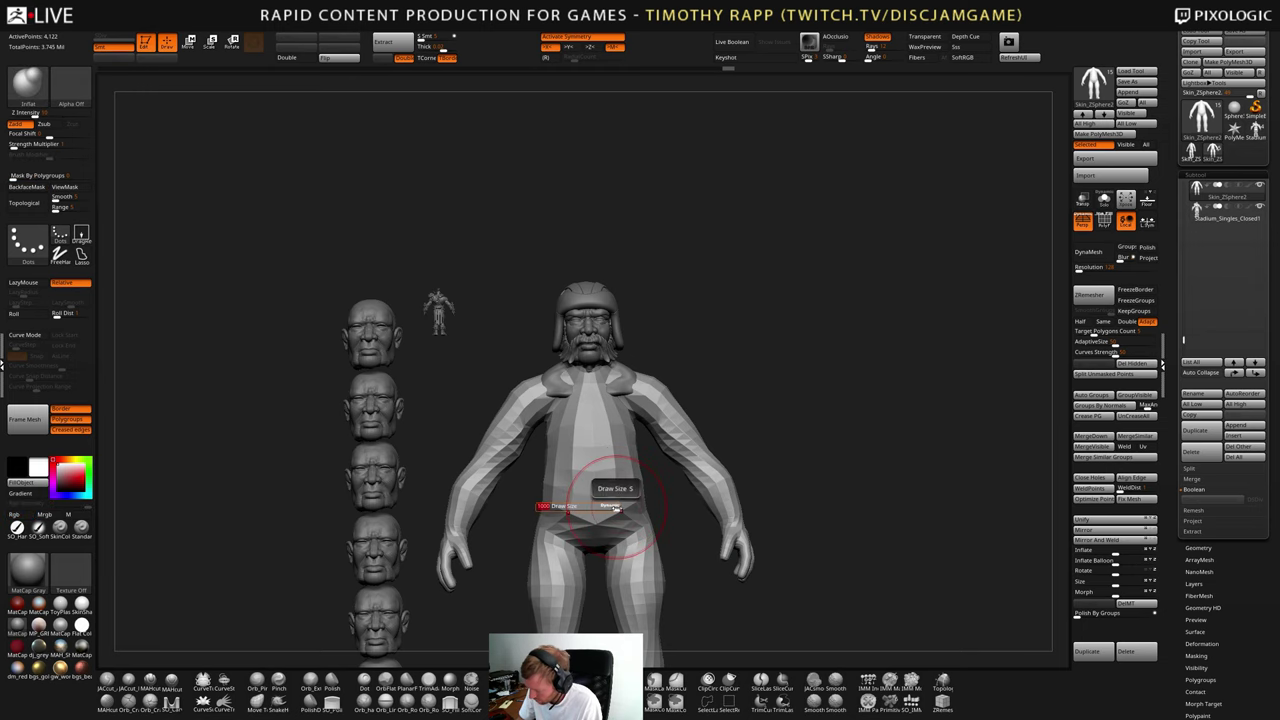
pyautogui.moveTo(617, 508); pyautogui.dragTo(599, 512)
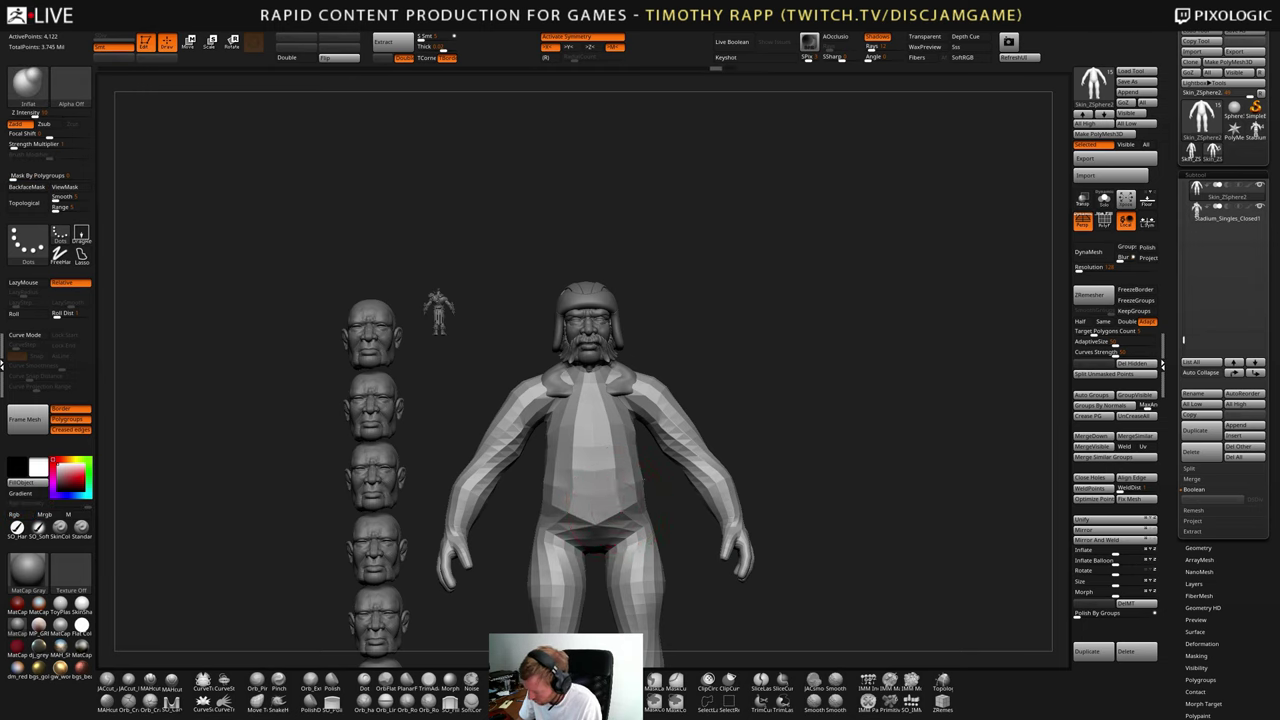
pyautogui.click(595, 496)
pyautogui.press('s')
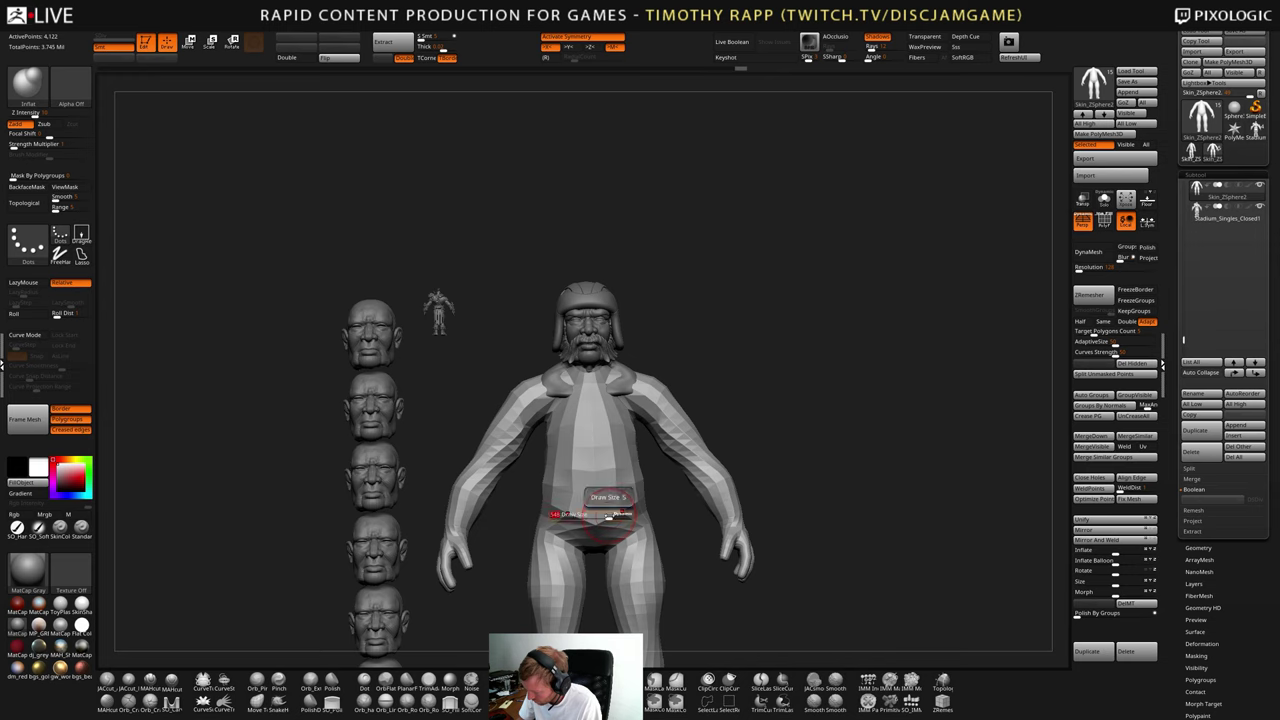
pyautogui.moveTo(608, 516)
pyautogui.mouseDown()
pyautogui.moveTo(620, 514)
pyautogui.moveTo(596, 516)
pyautogui.moveTo(608, 494)
pyautogui.moveTo(624, 492)
pyautogui.moveTo(850, 502)
pyautogui.mouseUp()
pyautogui.keyDown('shift'); pyautogui.click(622, 512); pyautogui.keyUp('shift')
pyautogui.press('s')
pyautogui.moveTo(698, 492); pyautogui.dragTo(700, 468)
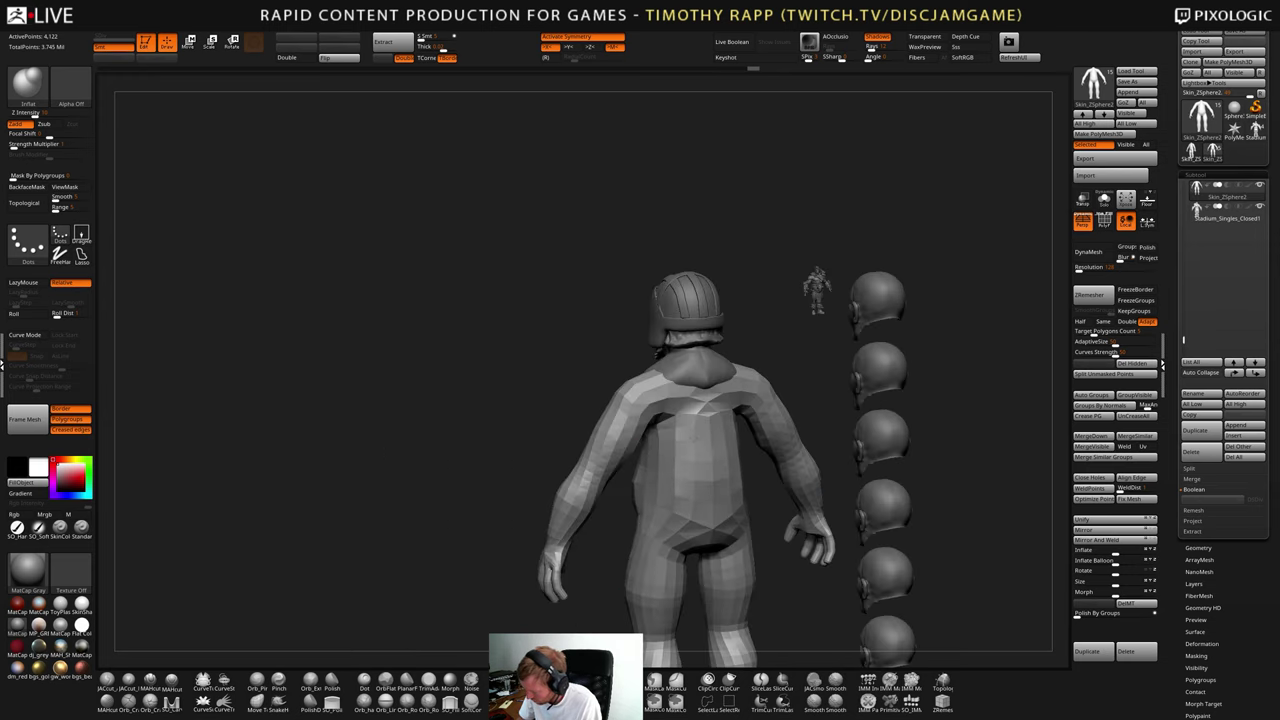
# - Inflate the belly and the sides of the waist to give the torso a heavier, rounder shape
pyautogui.moveTo(760, 520)
pyautogui.mouseDown()
pyautogui.moveTo(750, 516)
pyautogui.moveTo(800, 510)
pyautogui.mouseUp()
pyautogui.moveTo(708, 424)
pyautogui.mouseDown()
pyautogui.moveTo(706, 408)
pyautogui.moveTo(890, 410)
pyautogui.moveTo(650, 438)
pyautogui.mouseUp()
pyautogui.moveTo(784, 396); pyautogui.dragTo(804, 434)
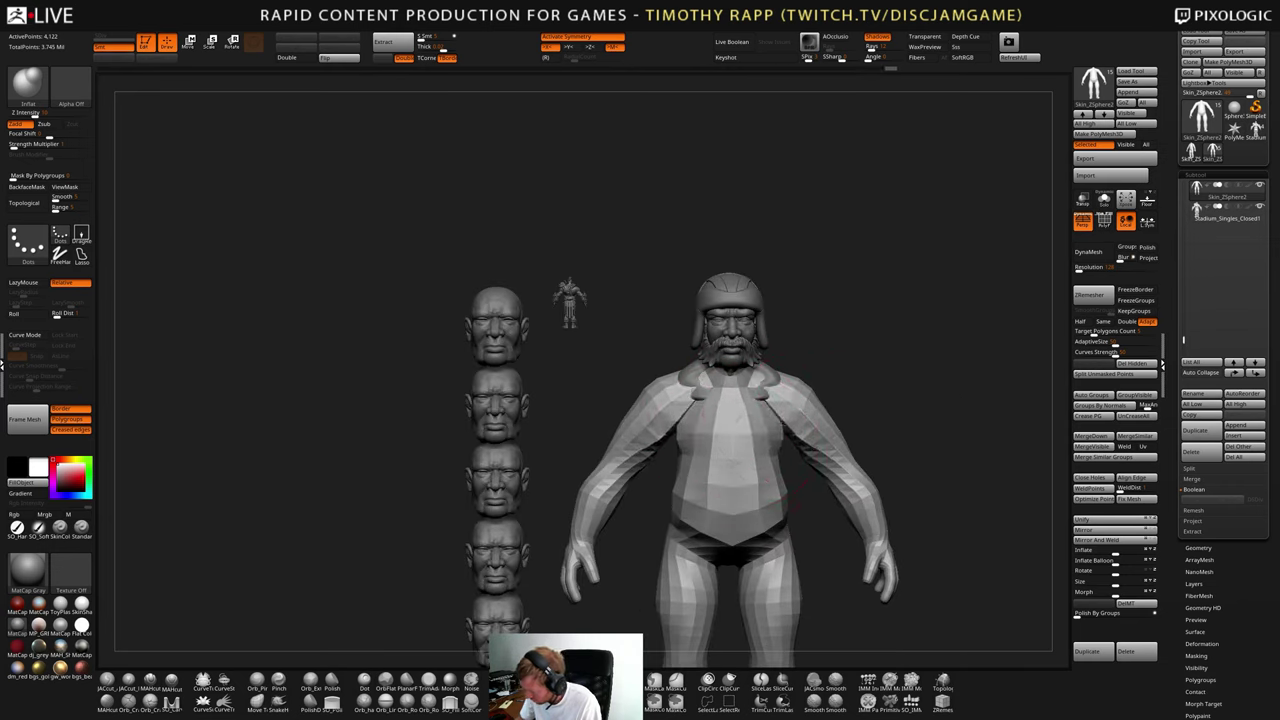
pyautogui.moveTo(778, 478)
pyautogui.mouseDown()
pyautogui.moveTo(782, 524)
pyautogui.moveTo(758, 544)
pyautogui.mouseUp()
pyautogui.moveTo(770, 510)
pyautogui.keyDown('alt'); pyautogui.mouseDown(button='right')
pyautogui.moveTo(744, 474)
pyautogui.moveTo(684, 466)
pyautogui.mouseUp(button='right'); pyautogui.keyUp('alt')
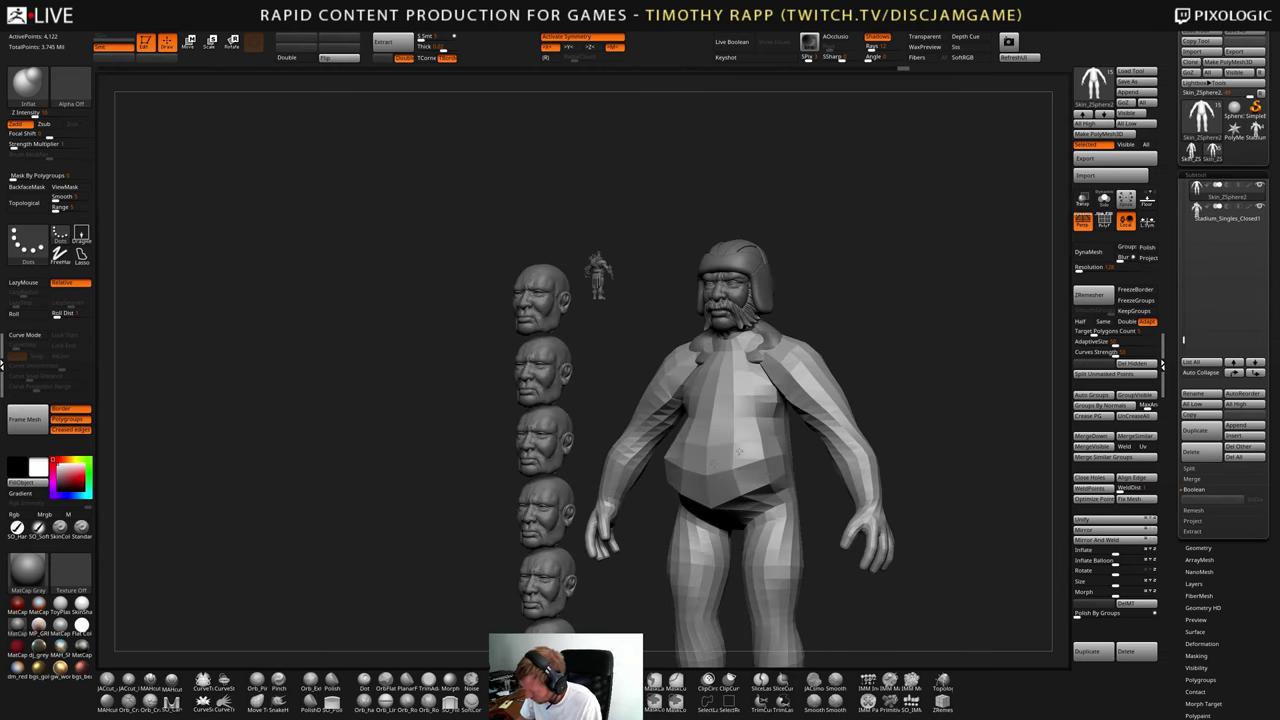
pyautogui.moveTo(758, 488)
pyautogui.mouseDown()
pyautogui.moveTo(738, 428)
pyautogui.moveTo(764, 420)
pyautogui.mouseUp()
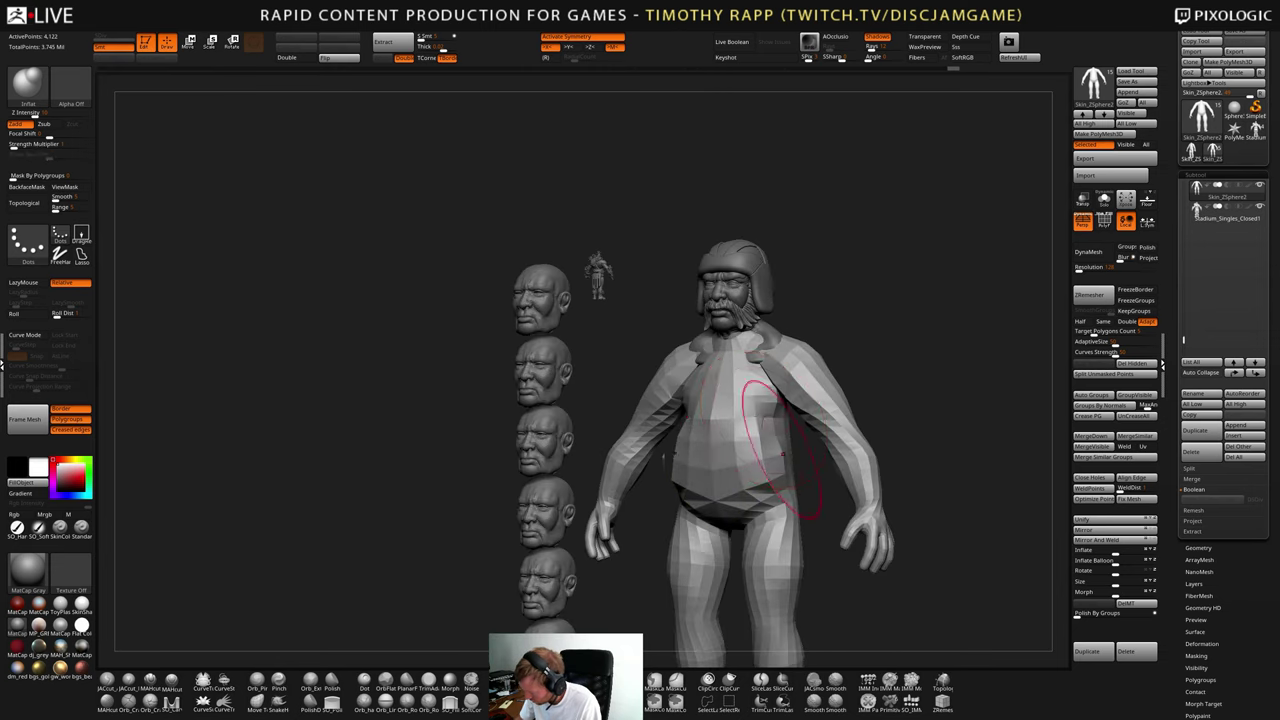
# - Smooth the chest and the swollen belly, and inflate the flanks further from the front and side
pyautogui.keyDown('shift'); pyautogui.moveTo(940, 466); pyautogui.dragTo(743, 469, button='right'); pyautogui.keyUp('shift')
pyautogui.moveTo(629, 436); pyautogui.dragTo(706, 438, button='right')
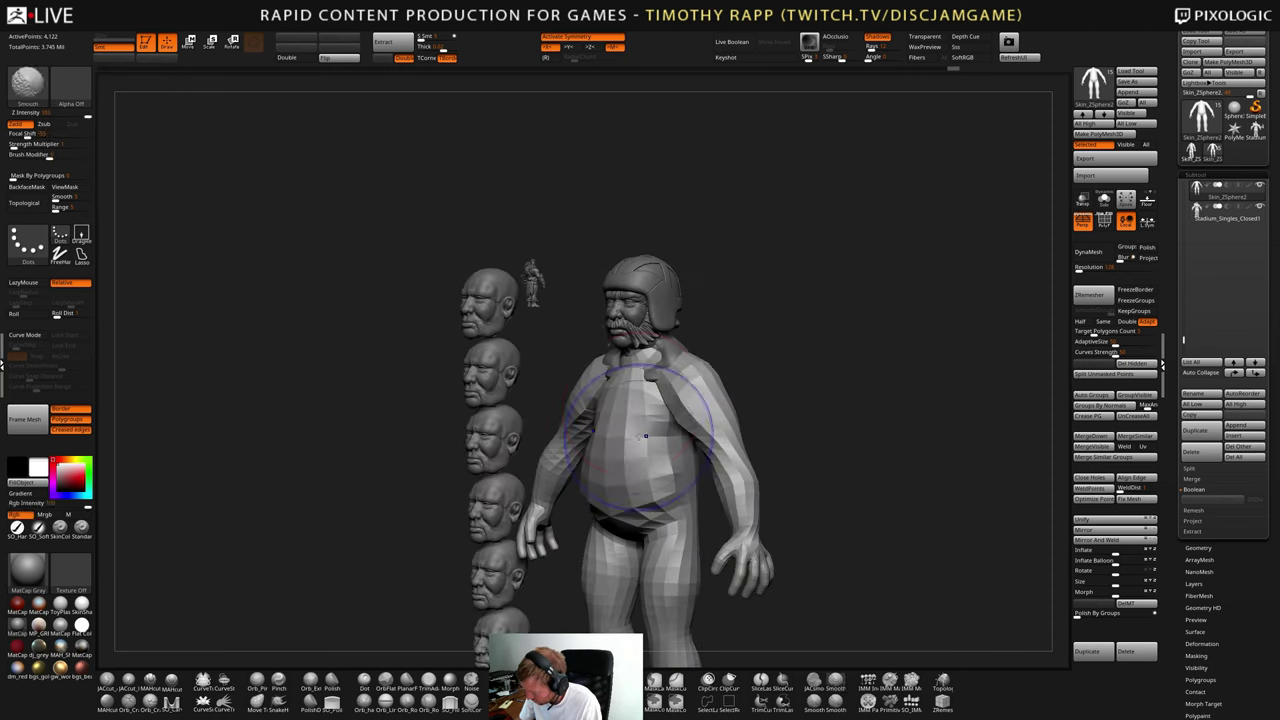
pyautogui.keyDown('shift'); pyautogui.moveTo(690, 436); pyautogui.dragTo(684, 462); pyautogui.keyUp('shift')
pyautogui.moveTo(688, 470)
pyautogui.mouseDown()
pyautogui.moveTo(694, 376)
pyautogui.moveTo(716, 400)
pyautogui.mouseUp()
pyautogui.moveTo(731, 393); pyautogui.dragTo(791, 420, button='right')
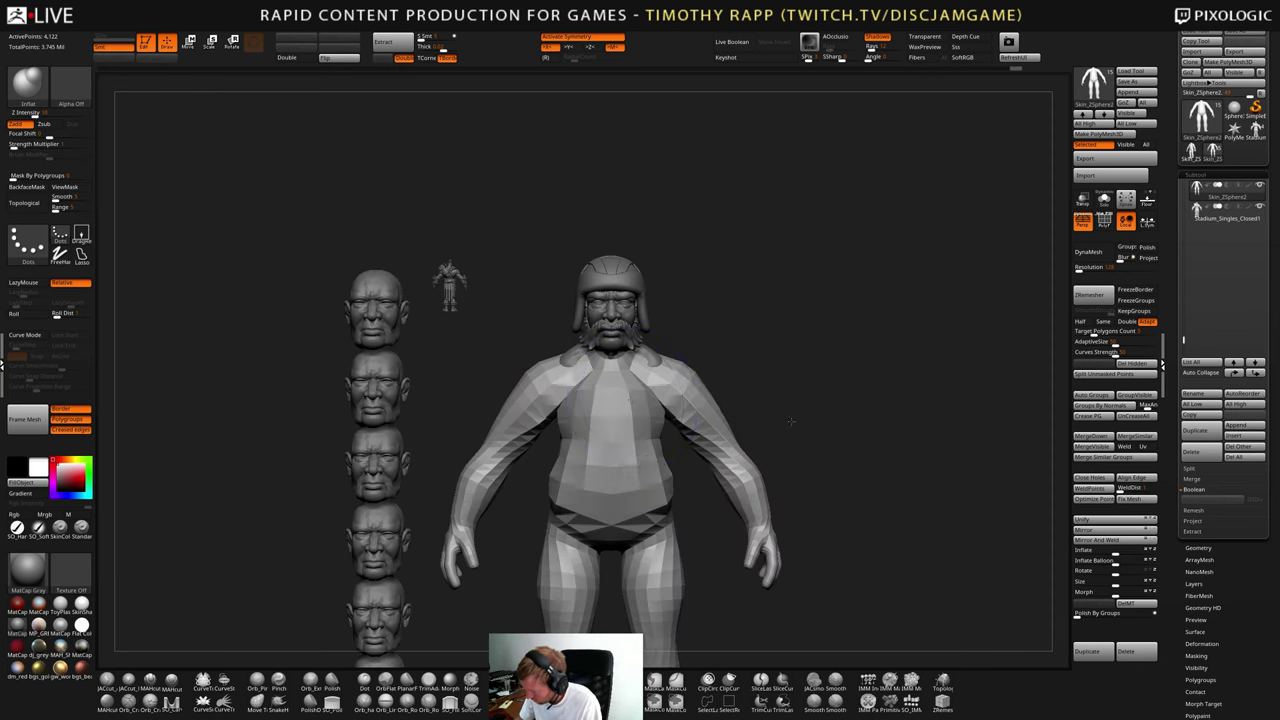
pyautogui.keyDown('shift'); pyautogui.moveTo(680, 418); pyautogui.dragTo(650, 388); pyautogui.keyUp('shift')
pyautogui.moveTo(826, 398)
pyautogui.mouseDown(button='right')
pyautogui.moveTo(752, 396)
pyautogui.moveTo(742, 408)
pyautogui.mouseUp(button='right')
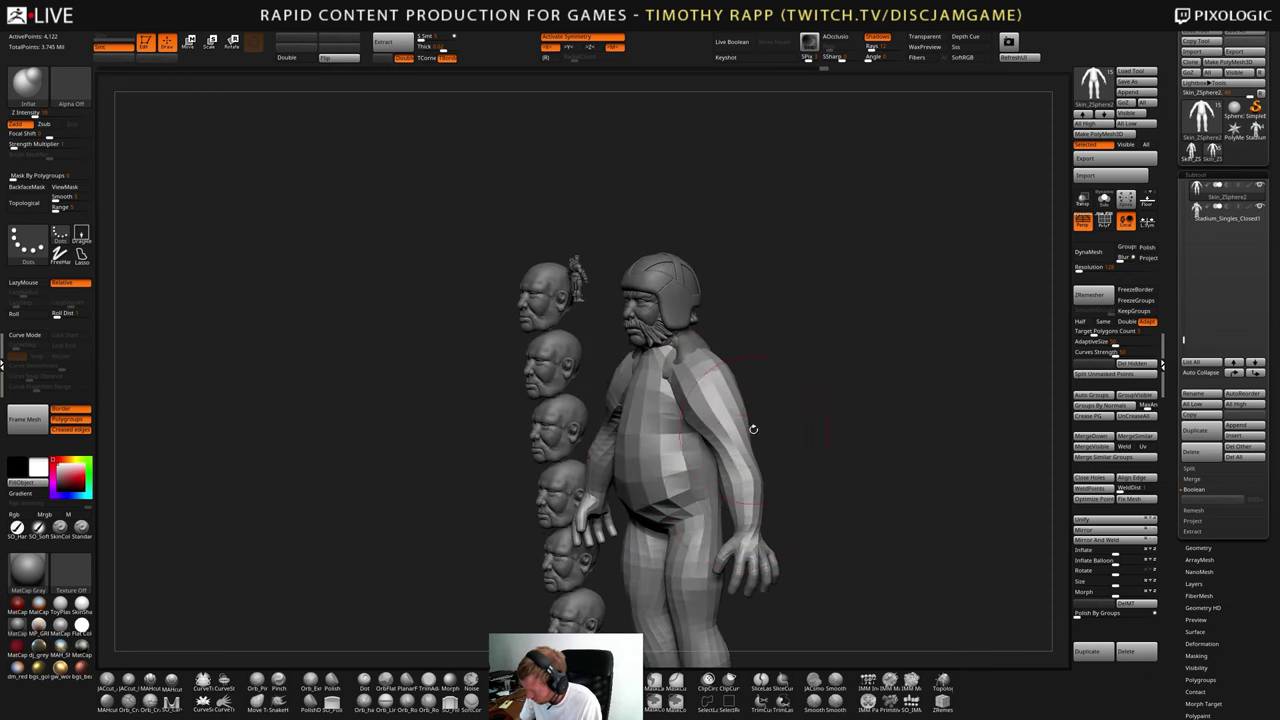
pyautogui.moveTo(748, 438); pyautogui.dragTo(750, 482)
# - Inflate the lower back and waist from behind, then smooth the upper arms and sides of the torso
pyautogui.moveTo(950, 450)
pyautogui.mouseDown(button='right')
pyautogui.moveTo(788, 443)
pyautogui.moveTo(776, 462)
pyautogui.mouseUp(button='right')
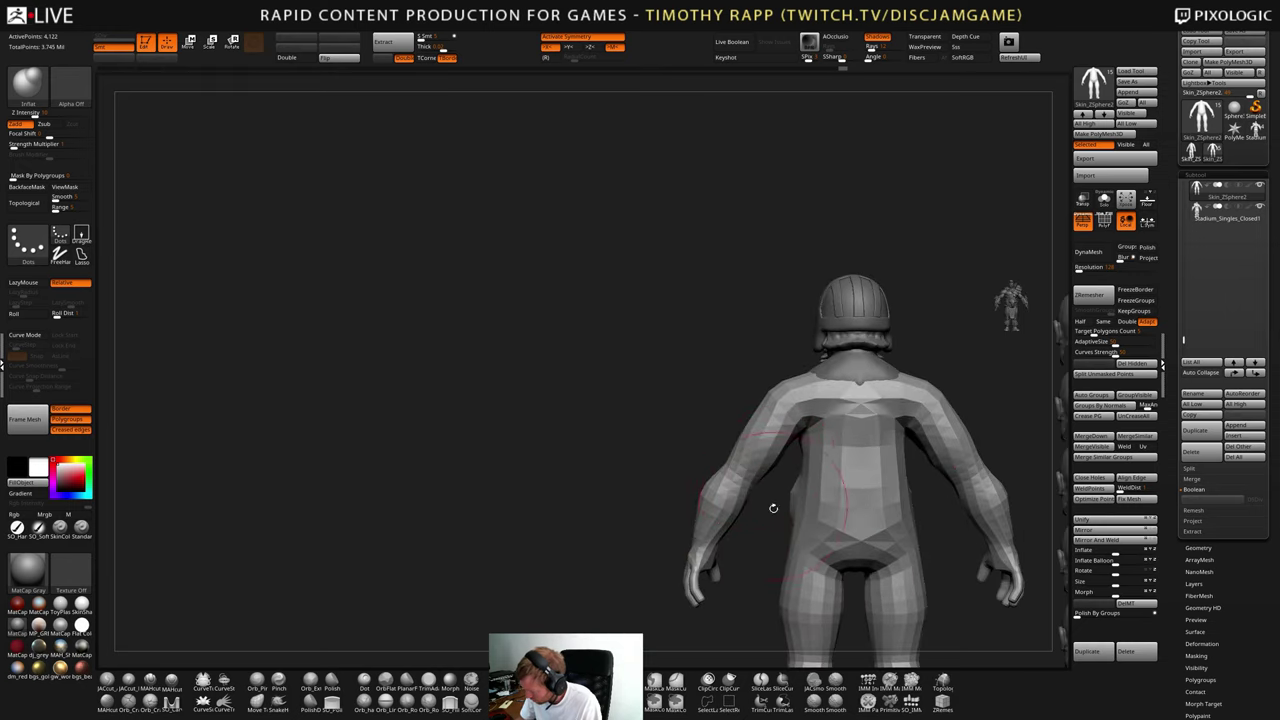
pyautogui.moveTo(771, 509); pyautogui.dragTo(750, 563)
pyautogui.moveTo(751, 565); pyautogui.dragTo(834, 519, button='right')
pyautogui.moveTo(690, 470)
pyautogui.keyDown('shift'); pyautogui.mouseDown()
pyautogui.moveTo(697, 494)
pyautogui.moveTo(698, 468)
pyautogui.mouseUp(); pyautogui.keyUp('shift')
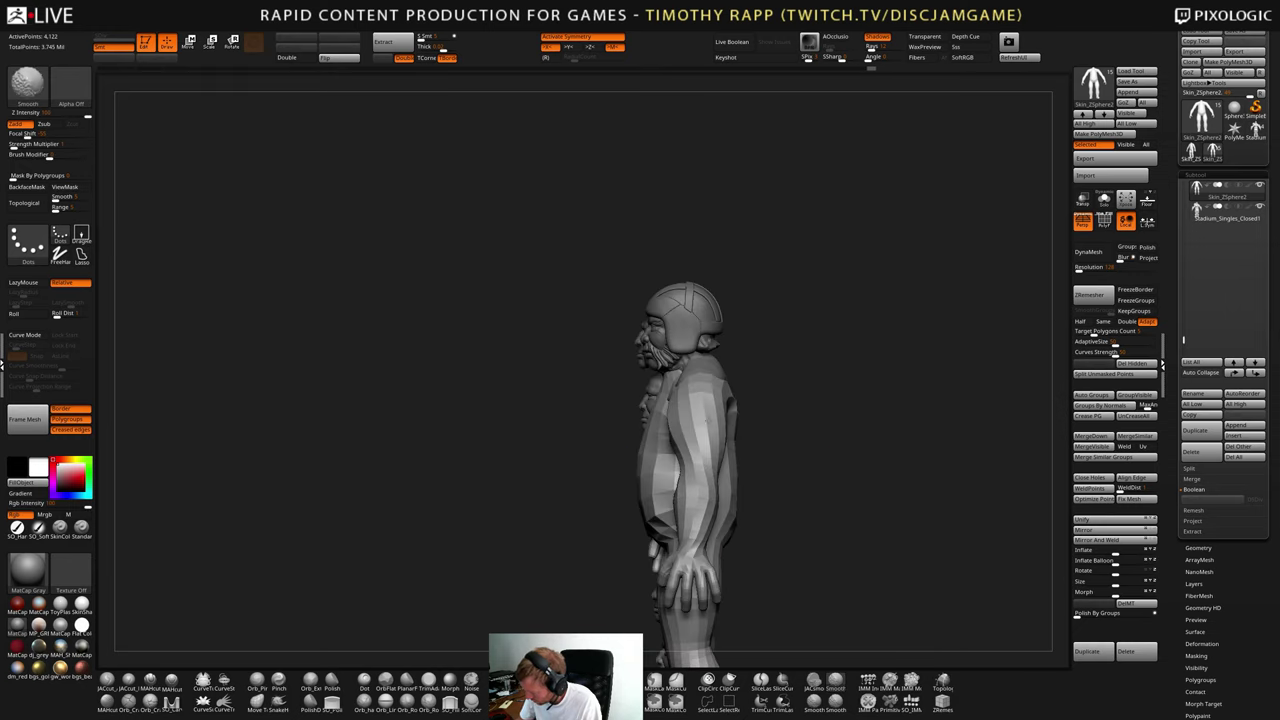
pyautogui.moveTo(692, 440); pyautogui.dragTo(782, 424, button='right')
pyautogui.keyDown('shift'); pyautogui.moveTo(684, 424); pyautogui.dragTo(664, 432); pyautogui.keyUp('shift')
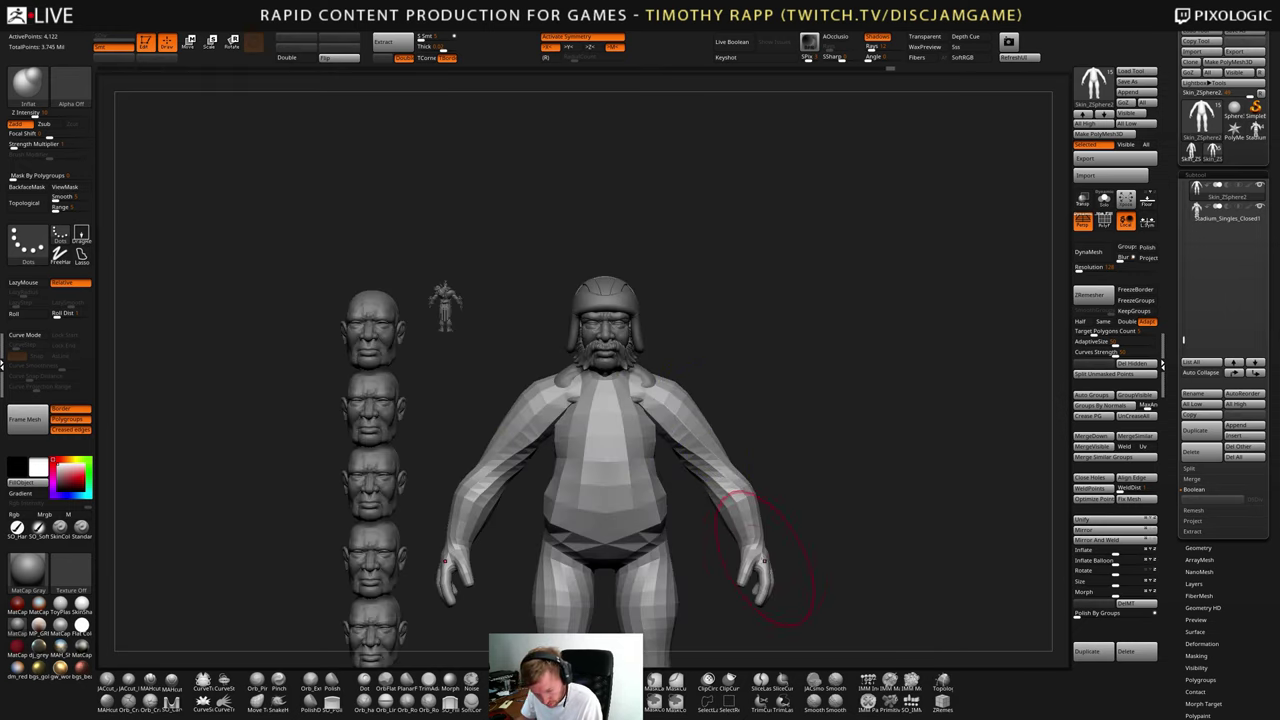
# - Activate the Move gizmo and display the body's polygroups and wireframe
pyautogui.keyDown('shift'); pyautogui.moveTo(749, 531); pyautogui.dragTo(832, 522, button='right'); pyautogui.keyUp('shift')
pyautogui.press('w')
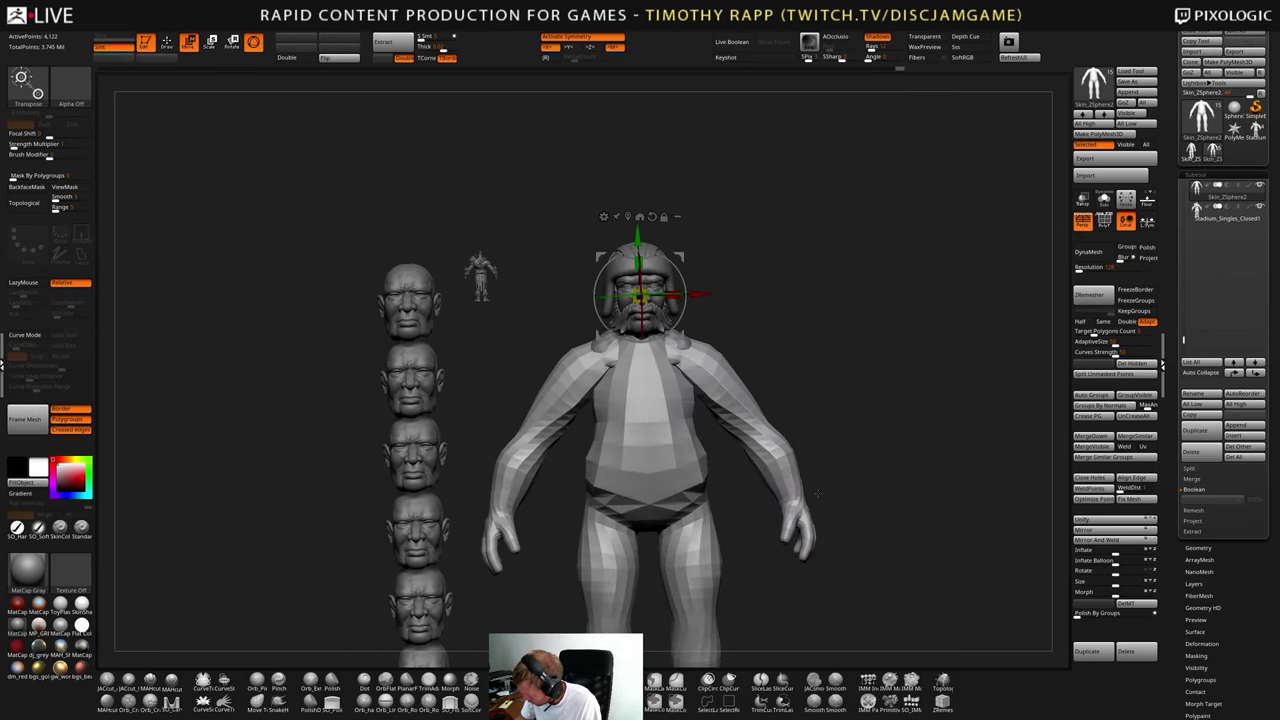
pyautogui.moveTo(790, 484)
pyautogui.keyDown('ctrl'); pyautogui.mouseDown()
pyautogui.moveTo(801, 530)
pyautogui.moveTo(822, 478)
pyautogui.moveTo(838, 482)
pyautogui.moveTo(768, 500)
pyautogui.moveTo(765, 466)
pyautogui.moveTo(857, 514)
pyautogui.mouseUp(); pyautogui.keyUp('ctrl')
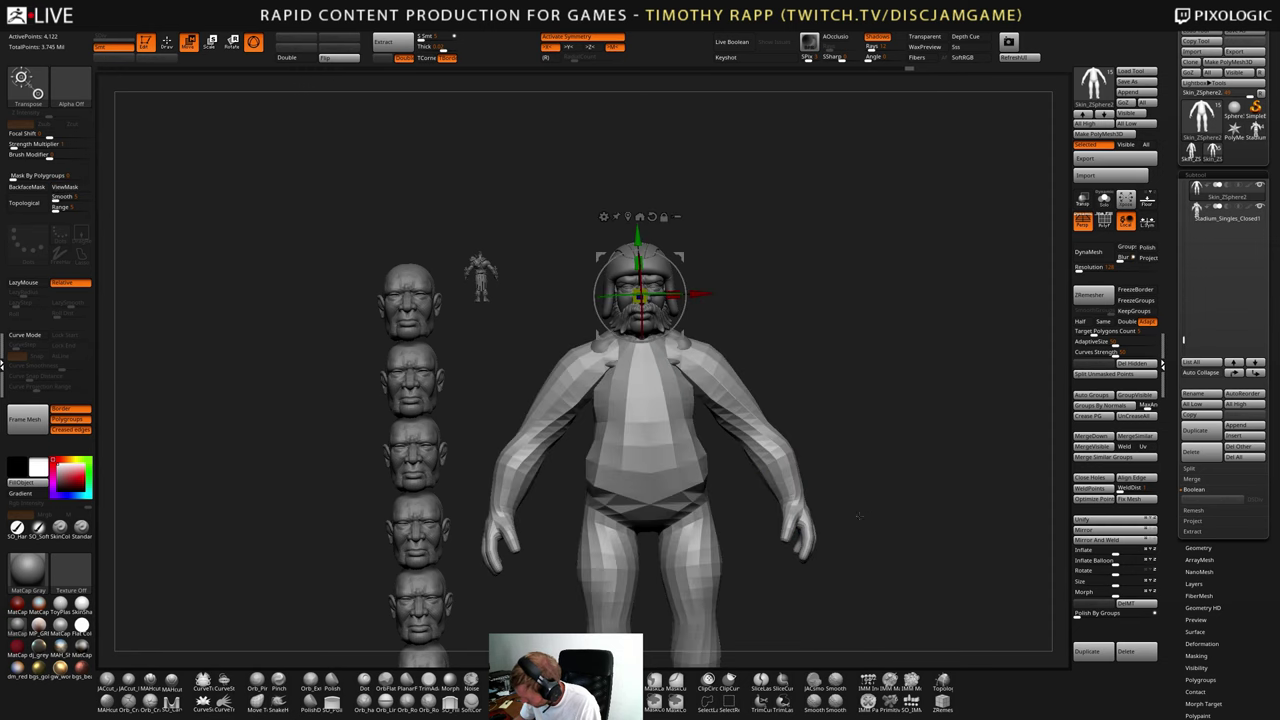
pyautogui.moveTo(857, 514)
pyautogui.mouseDown(button='right')
pyautogui.moveTo(880, 514)
pyautogui.moveTo(861, 512)
pyautogui.mouseUp(button='right')
pyautogui.keyDown('alt'); pyautogui.moveTo(861, 512); pyautogui.dragTo(841, 482, button='right'); pyautogui.keyUp('alt')
pyautogui.hotkey('shift', 'f')
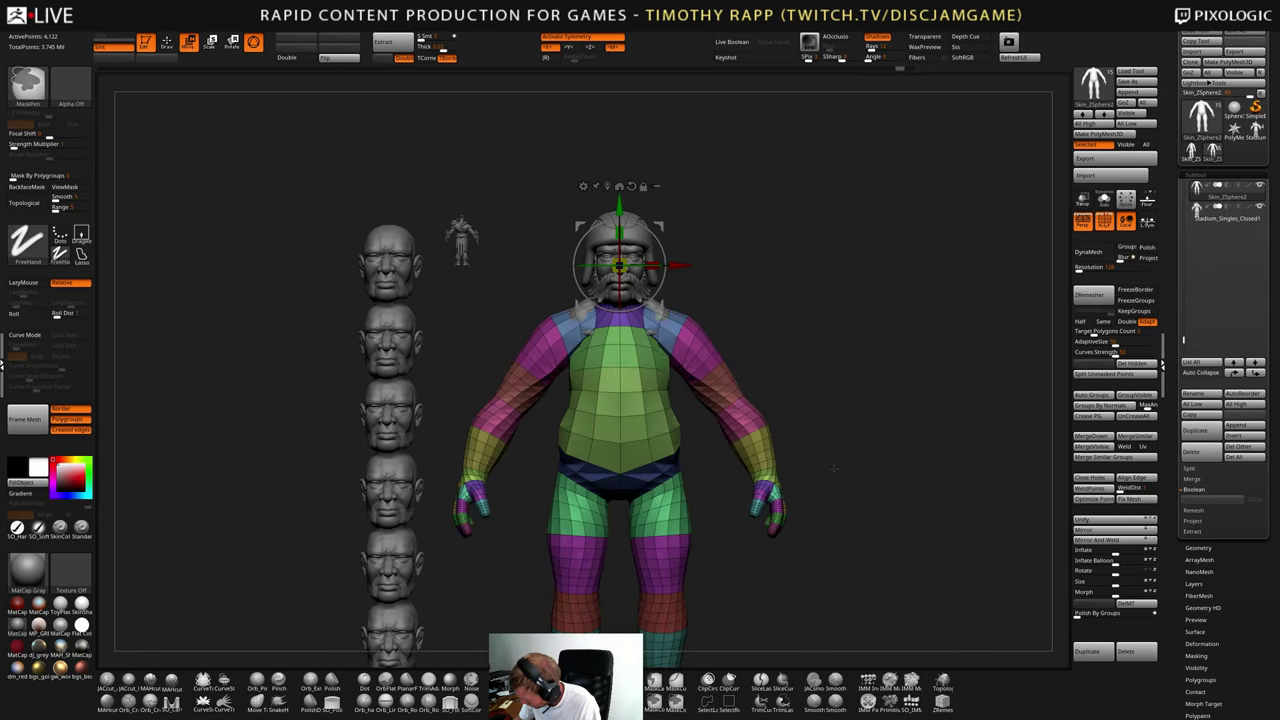
pyautogui.keyDown('ctrl'); pyautogui.moveTo(737, 561); pyautogui.dragTo(736, 563); pyautogui.keyUp('ctrl')
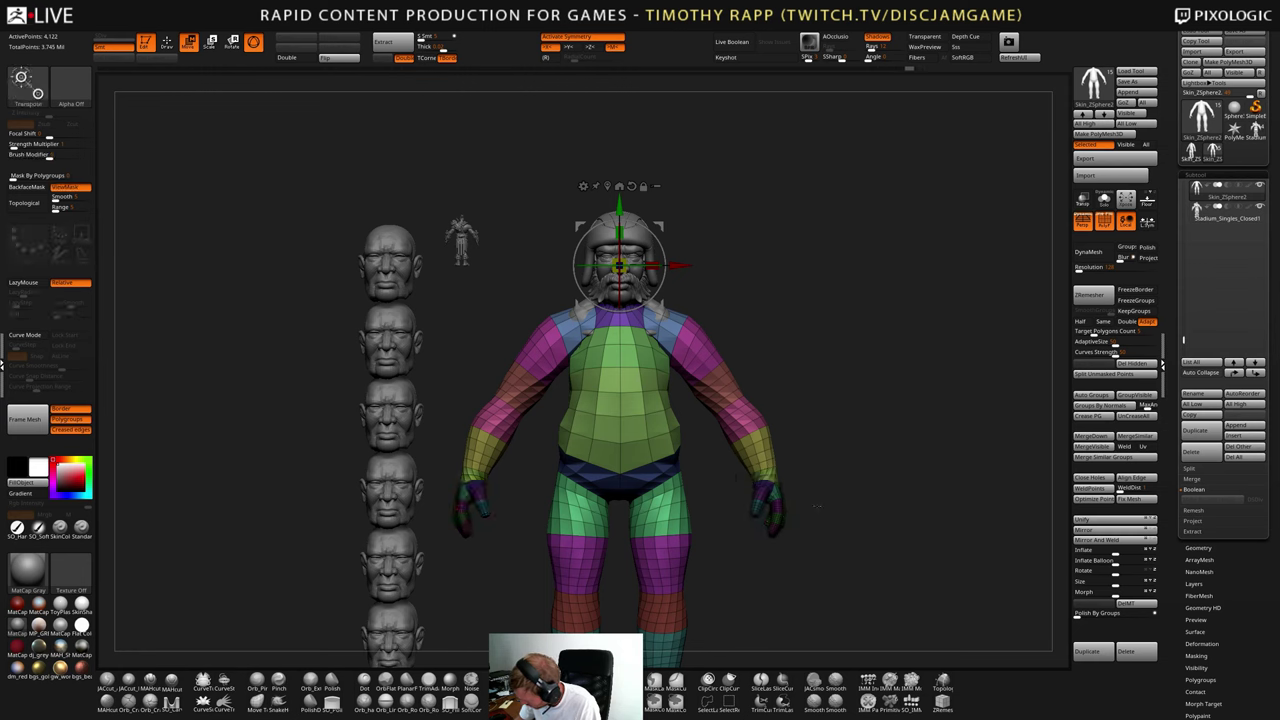
pyautogui.keyDown('ctrl'); pyautogui.moveTo(817, 507); pyautogui.dragTo(831, 533); pyautogui.keyUp('ctrl')
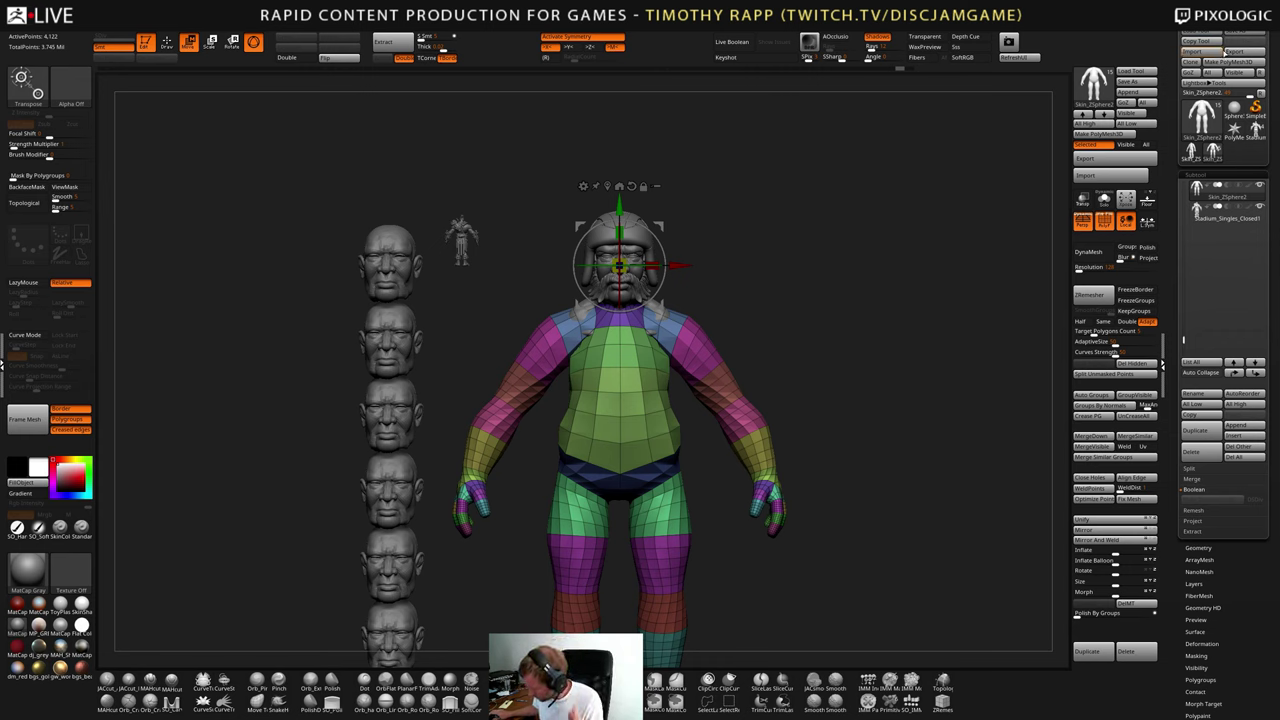
pyautogui.keyDown('ctrl'); pyautogui.keyDown('shift'); pyautogui.moveTo(722, 462); pyautogui.dragTo(838, 530); pyautogui.keyUp('shift'); pyautogui.keyUp('ctrl')
pyautogui.keyDown('ctrl'); pyautogui.keyDown('shift'); pyautogui.moveTo(722, 530); pyautogui.dragTo(718, 537); pyautogui.keyUp('shift'); pyautogui.keyUp('ctrl')
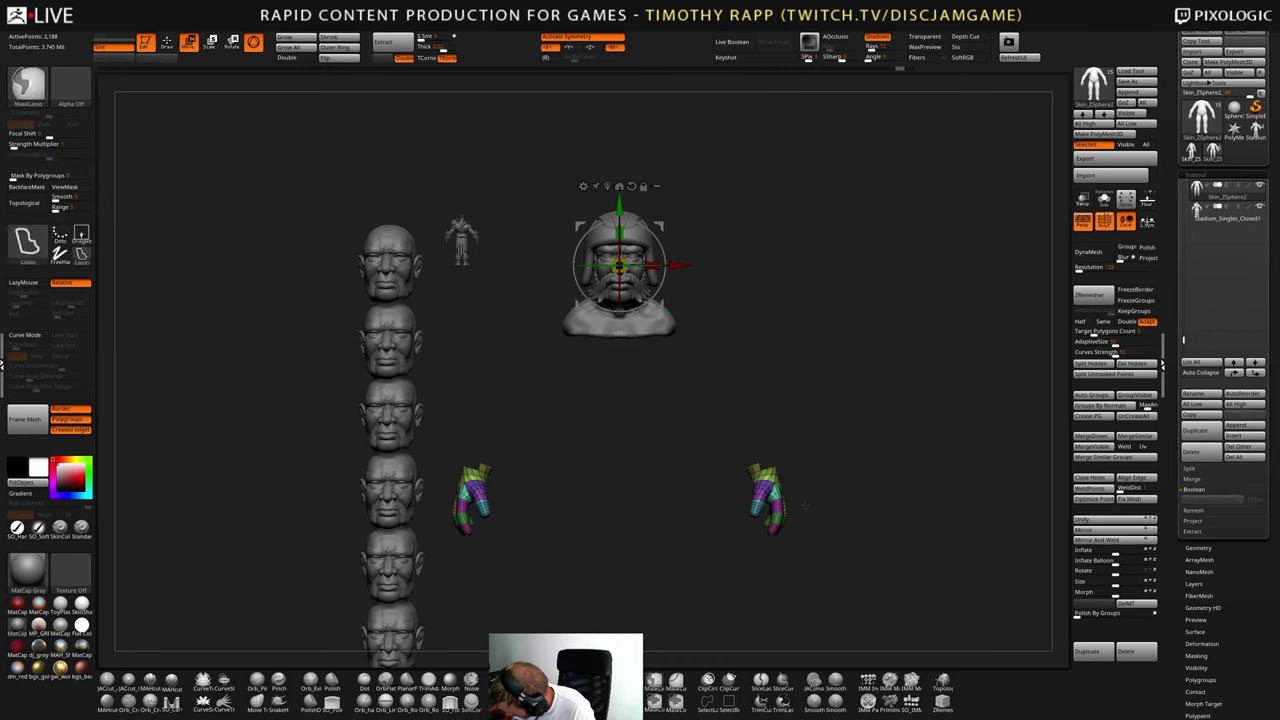
pyautogui.hotkey('ctrl', 'z')
# - Mask the whole body except the hands and lower forearms, and place the Move gizmo at the wrist
pyautogui.keyDown('ctrl'); pyautogui.keyDown('shift'); pyautogui.moveTo(819, 469); pyautogui.dragTo(717, 547); pyautogui.keyUp('shift'); pyautogui.keyUp('ctrl')
pyautogui.keyDown('ctrl'); pyautogui.keyDown('shift'); pyautogui.click(780, 532); pyautogui.keyUp('shift'); pyautogui.keyUp('ctrl')
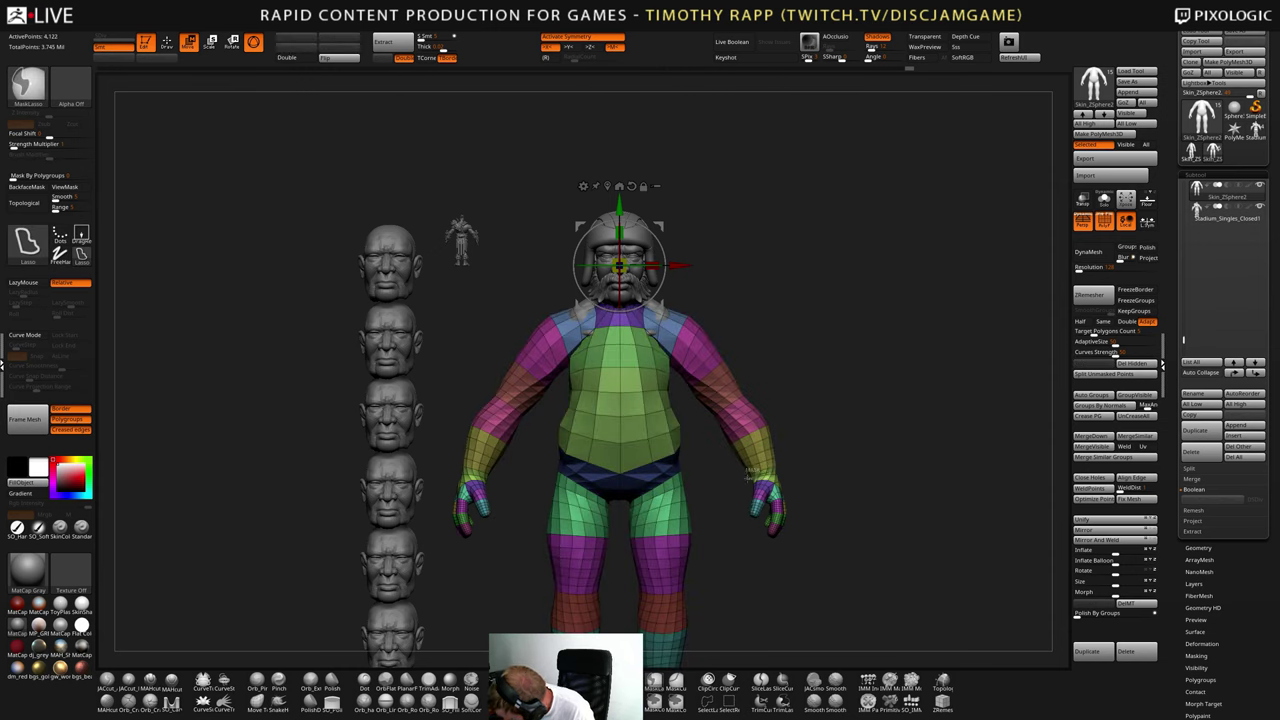
pyautogui.keyDown('ctrl'); pyautogui.click(876, 492); pyautogui.keyUp('ctrl')
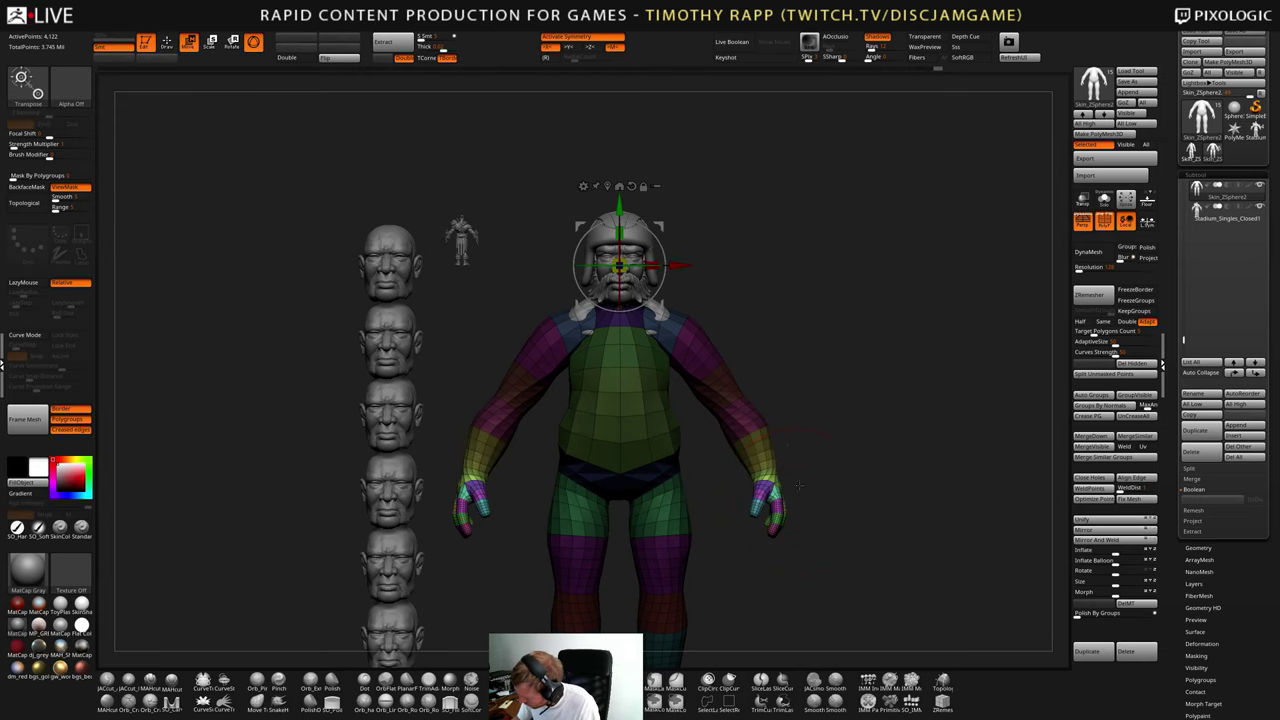
pyautogui.press('q')
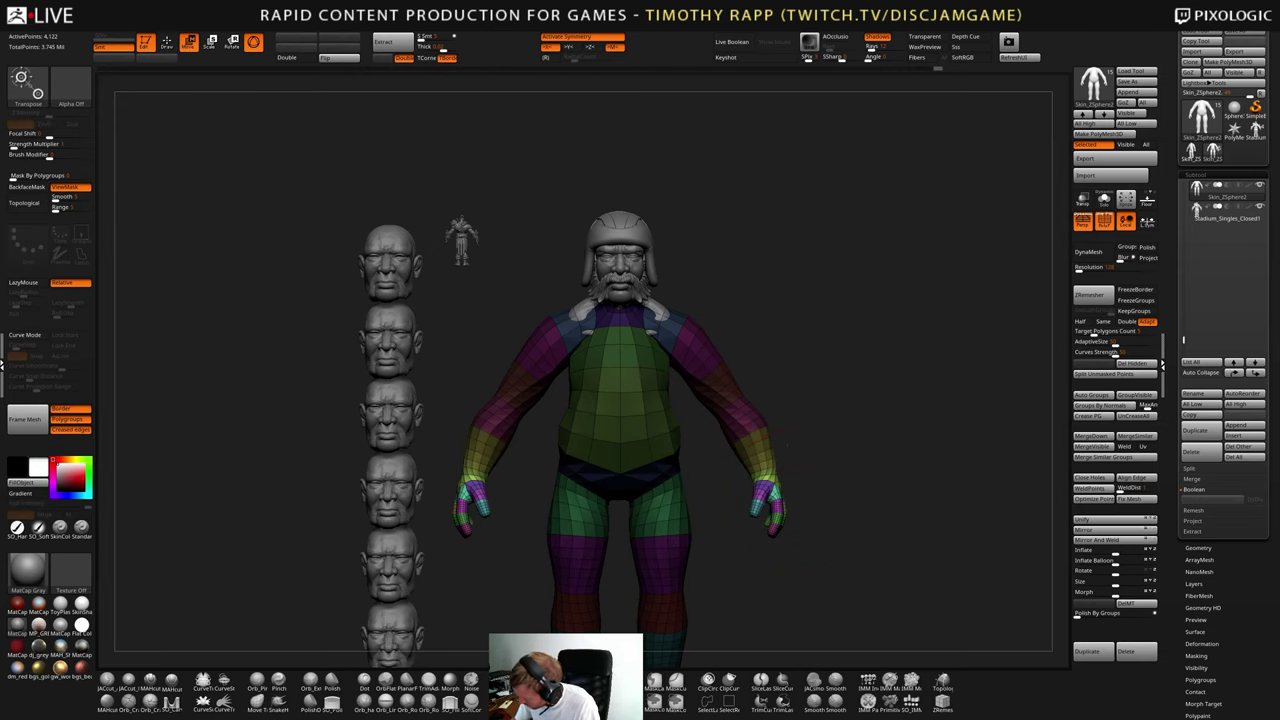
pyautogui.press('w')
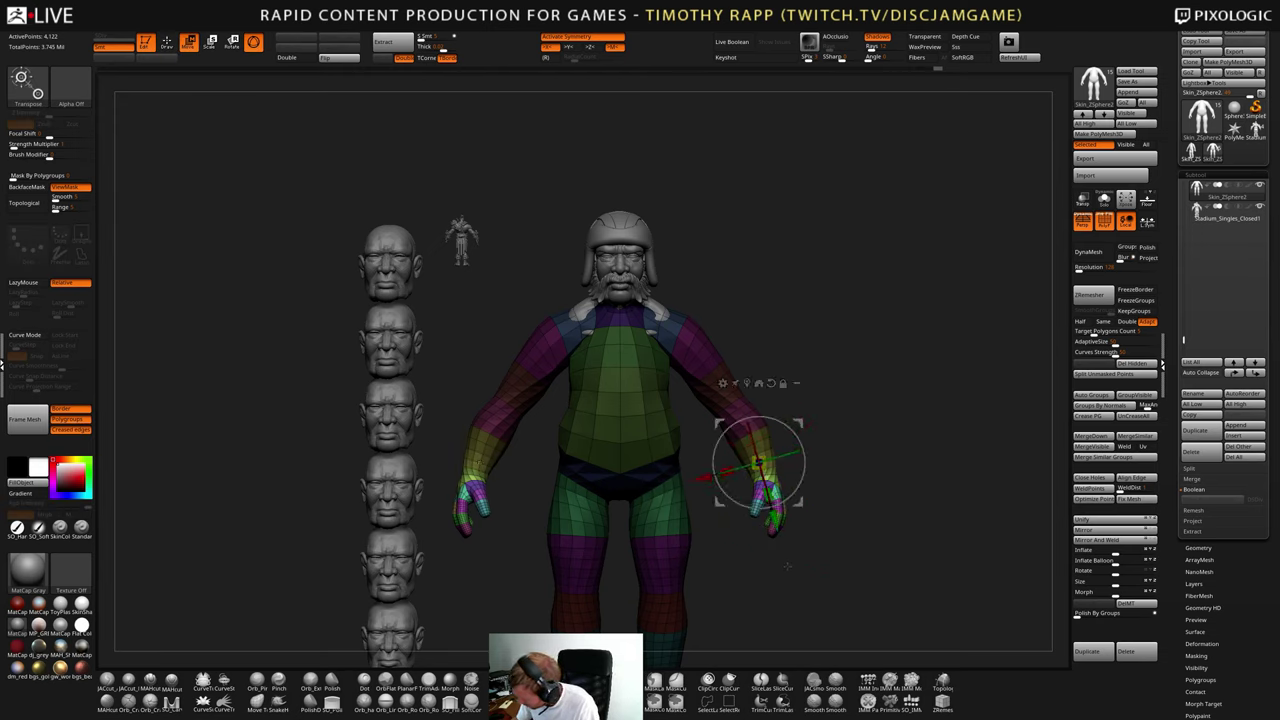
# - Reposition the unmasked hands with the gizmo, return to draw mode and clear the mask from the body
pyautogui.moveTo(766, 494); pyautogui.dragTo(762, 467)
pyautogui.press('q')
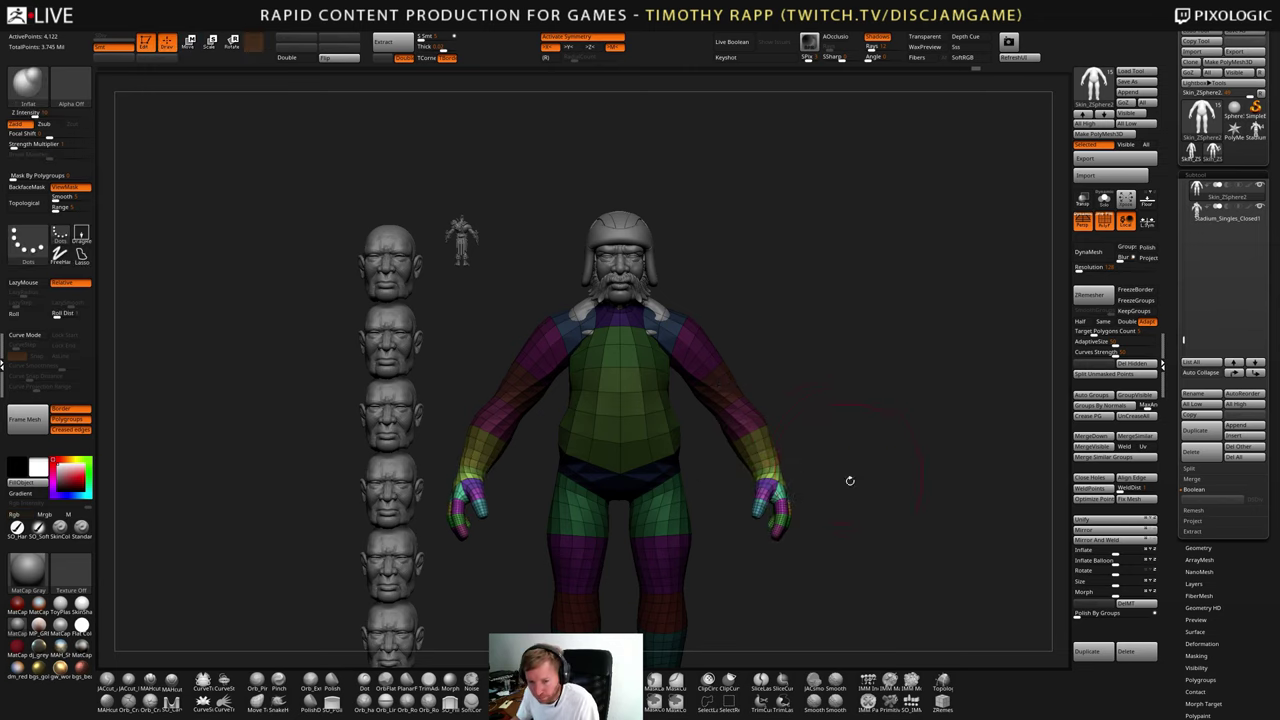
pyautogui.keyDown('ctrl'); pyautogui.moveTo(849, 481); pyautogui.dragTo(886, 540); pyautogui.keyUp('ctrl')
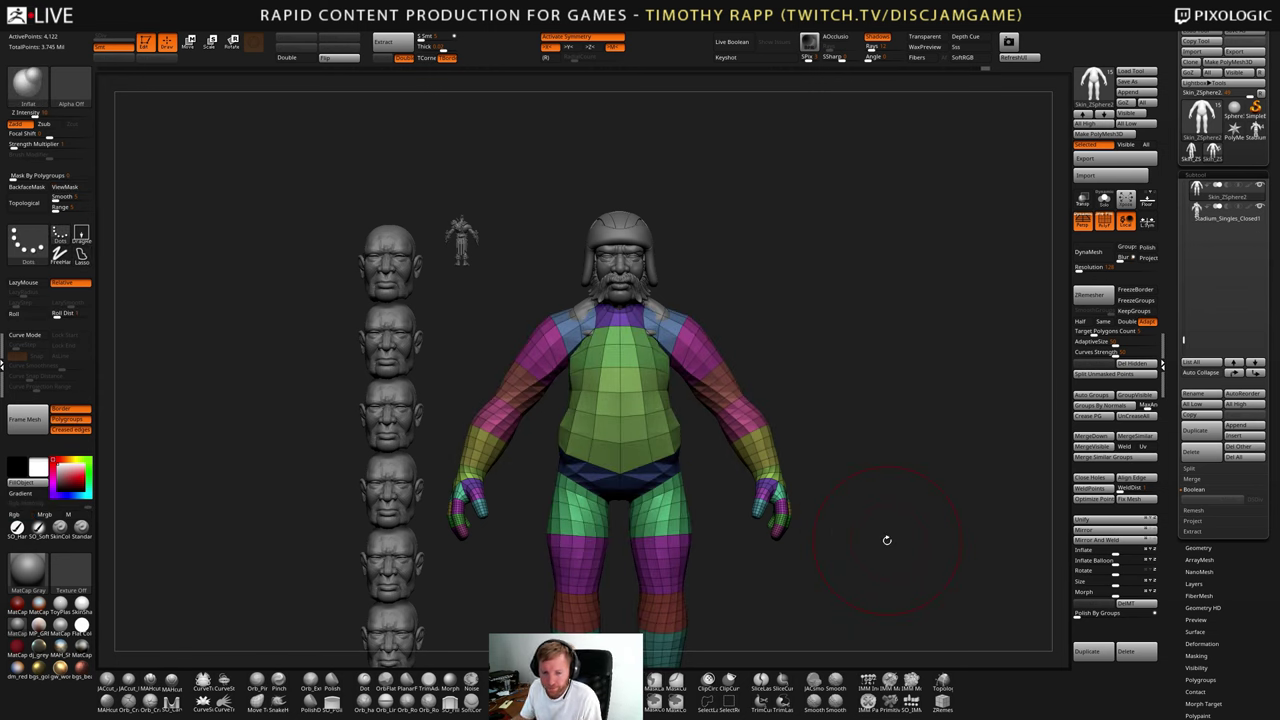
pyautogui.moveTo(876, 441); pyautogui.dragTo(860, 471)
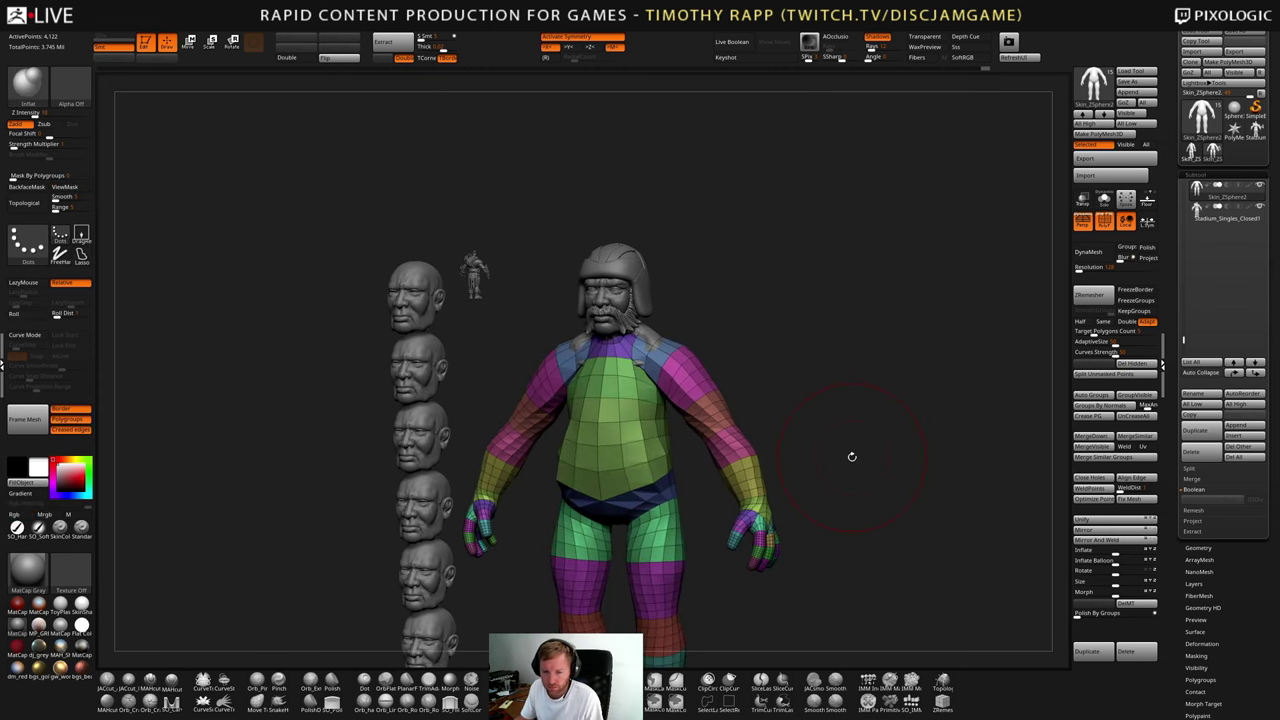
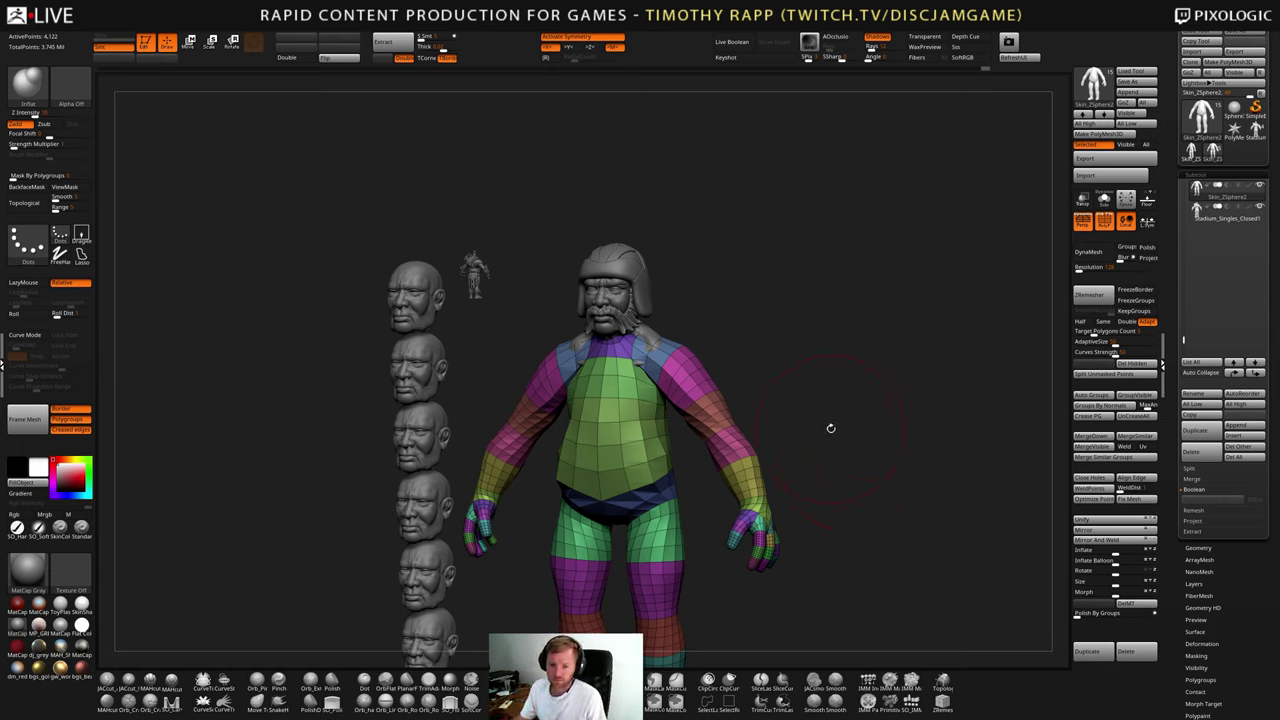
pyautogui.moveTo(837, 431); pyautogui.dragTo(680, 438)
pyautogui.keyDown('alt'); pyautogui.moveTo(991, 445); pyautogui.dragTo(654, 431, button='right'); pyautogui.keyUp('alt')
pyautogui.hotkey('ctrl', 's')
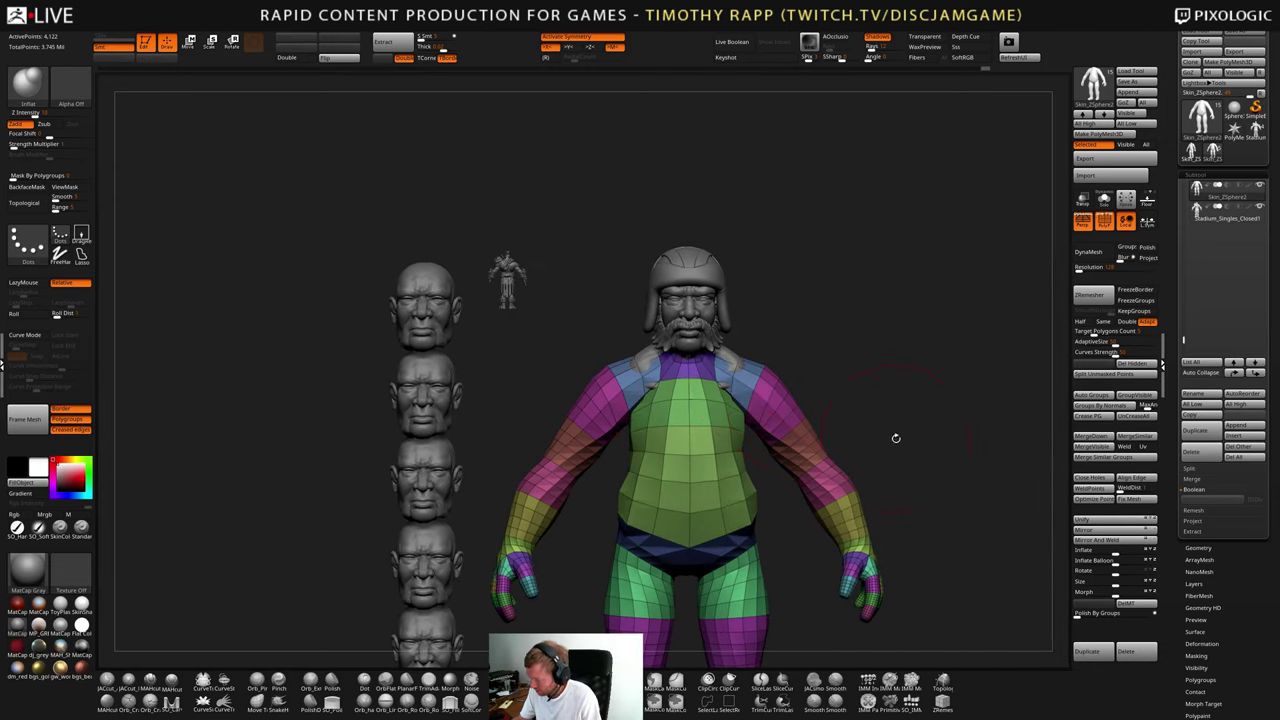
# - Reshape the shoulders and upper back with the Move brush, working from the front, side and behind
pyautogui.moveTo(894, 437); pyautogui.dragTo(745, 490, button='right')
pyautogui.moveTo(738, 414); pyautogui.dragTo(762, 410, button='right')
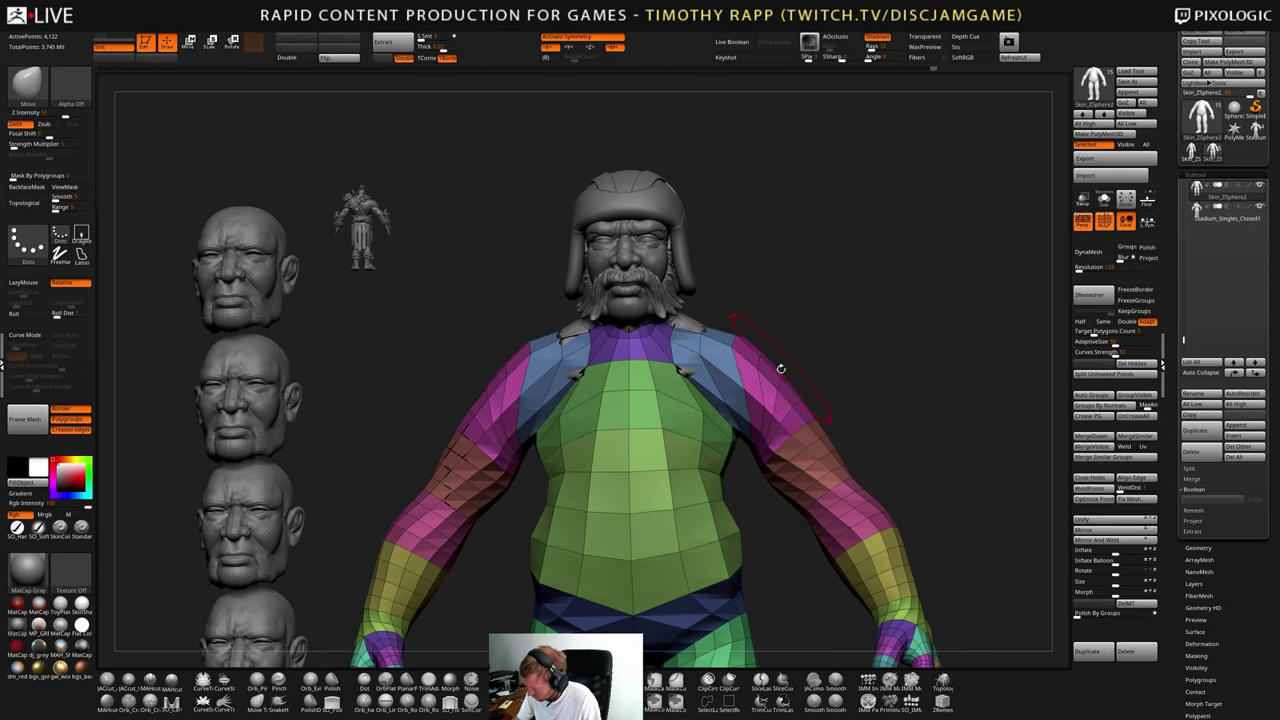
pyautogui.keyDown('shift'); pyautogui.moveTo(796, 397); pyautogui.dragTo(772, 396); pyautogui.keyUp('shift')
pyautogui.moveTo(890, 380); pyautogui.dragTo(762, 367)
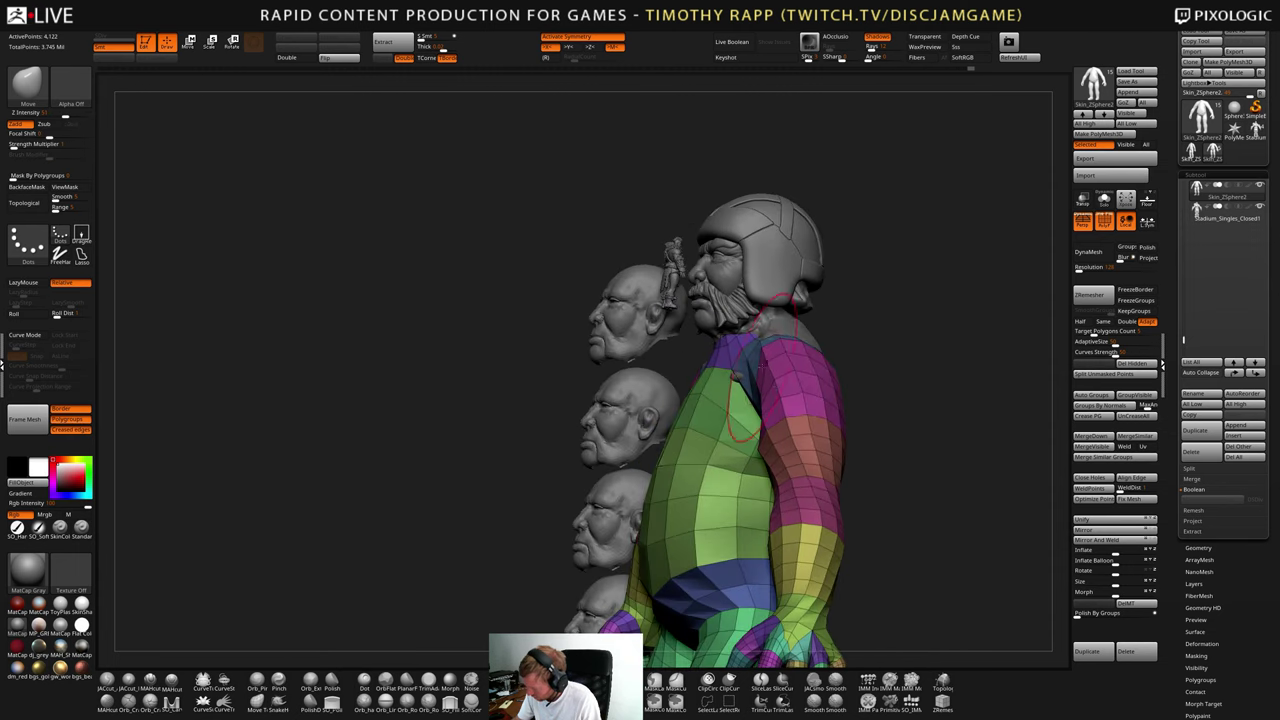
pyautogui.moveTo(872, 373); pyautogui.dragTo(830, 365)
pyautogui.moveTo(925, 390); pyautogui.dragTo(790, 375, button='right')
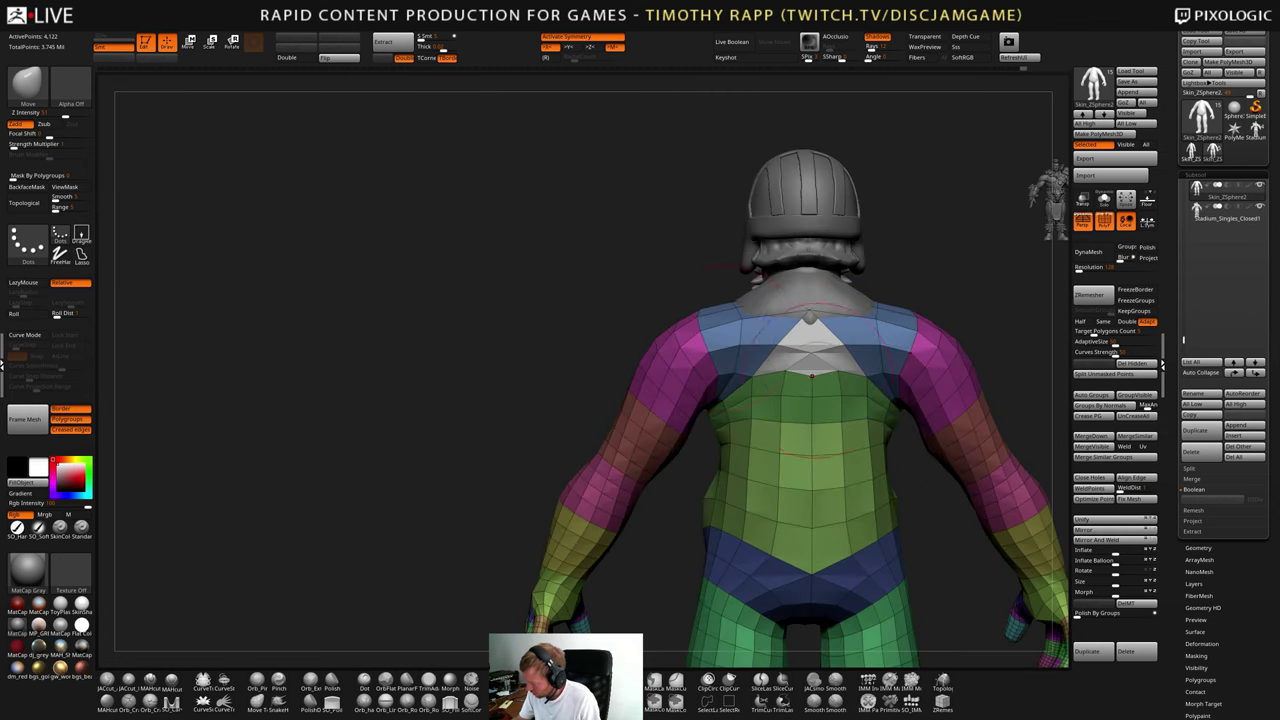
pyautogui.moveTo(752, 362); pyautogui.dragTo(747, 346)
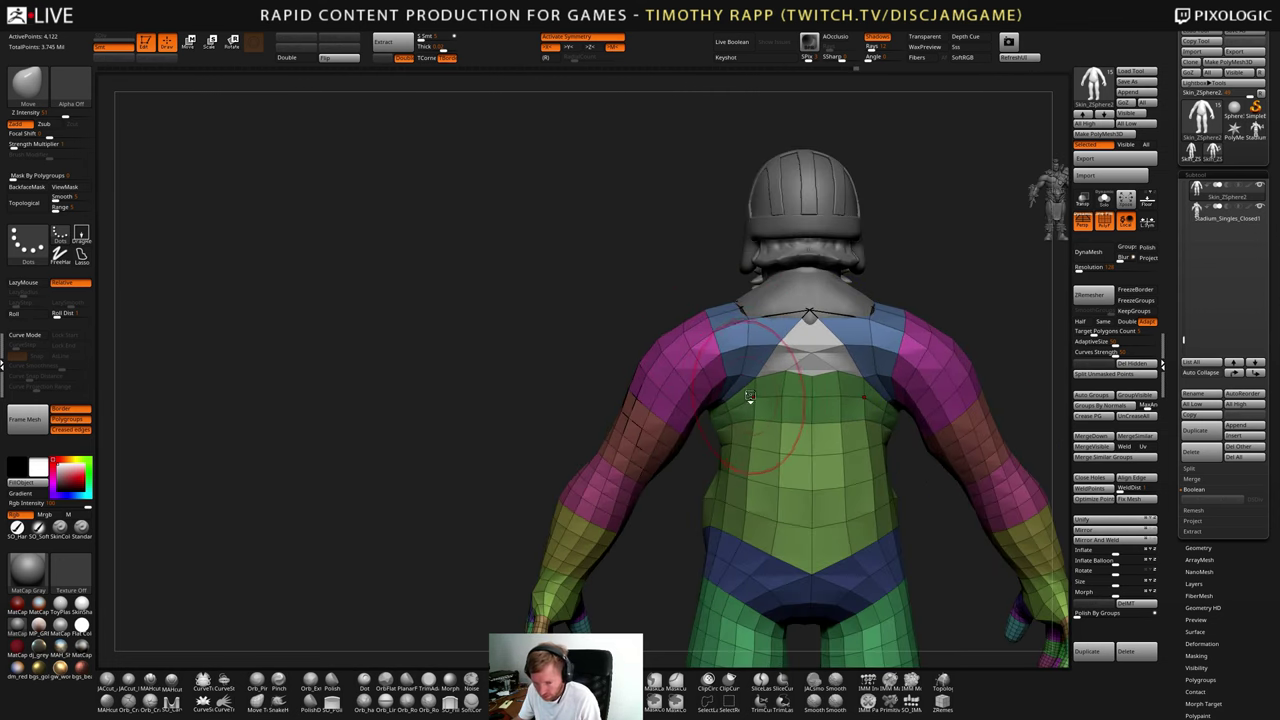
# - Switch to the ClayTubes brush
pyautogui.press('b')
pyautogui.press('c')
pyautogui.press('t')
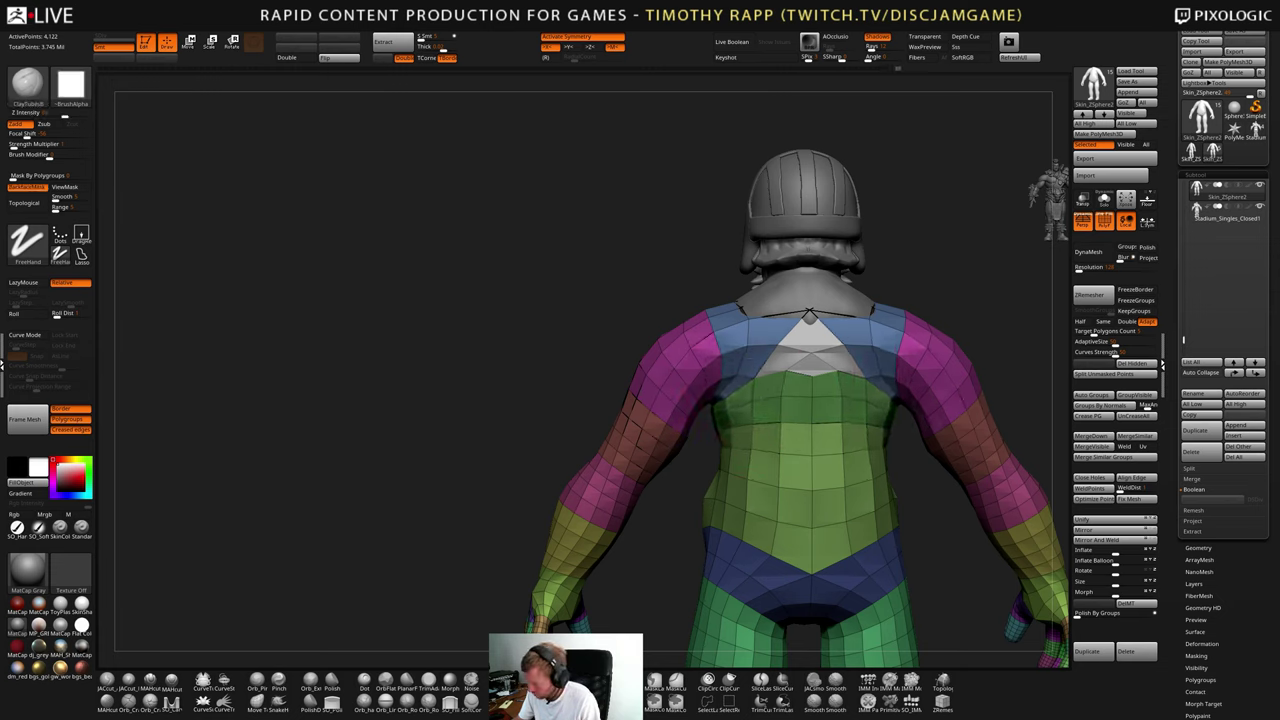
pyautogui.moveTo(751, 373); pyautogui.dragTo(750, 396)
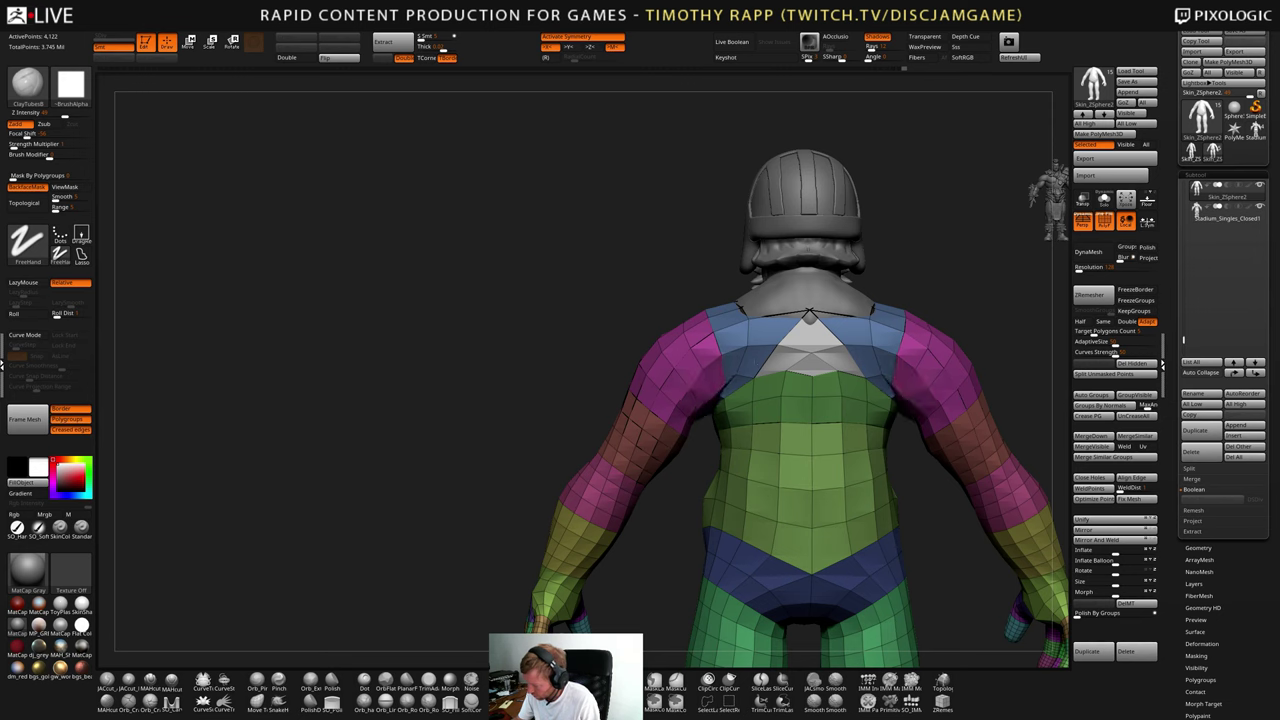
pyautogui.hotkey('ctrl', 'z')
pyautogui.moveTo(754, 398); pyautogui.dragTo(764, 380, button='right')
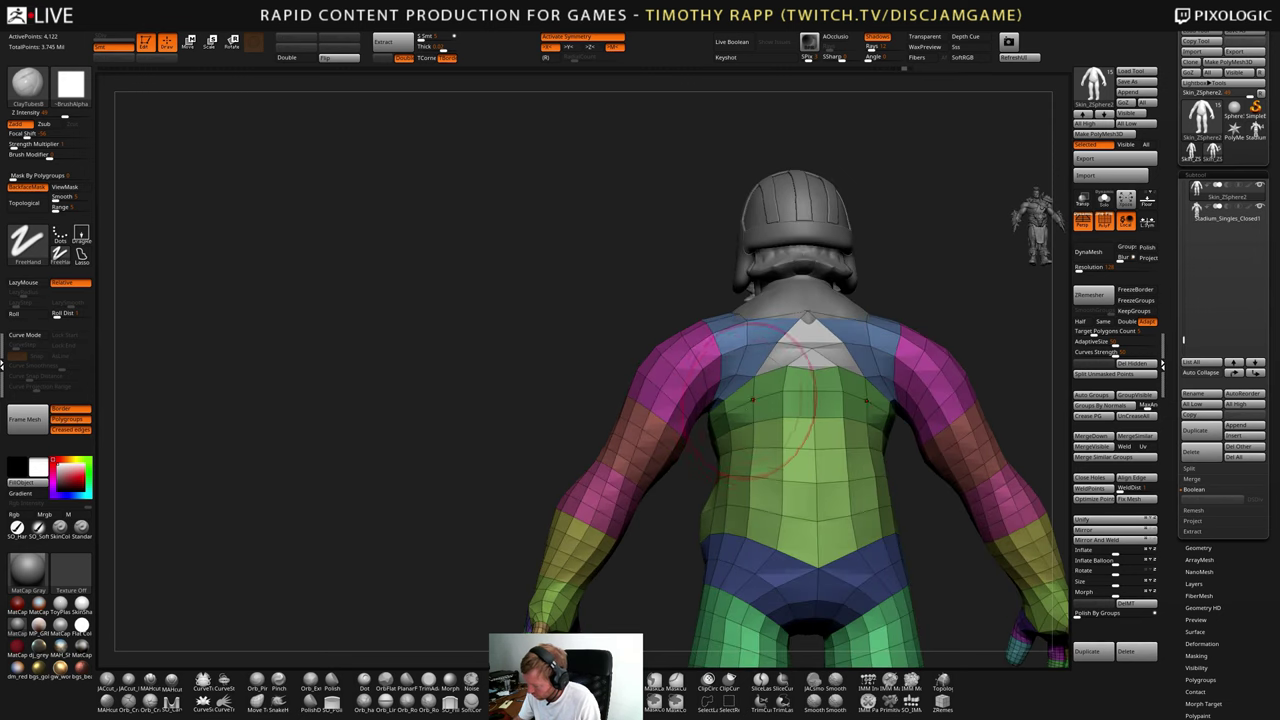
pyautogui.keyDown('shift'); pyautogui.moveTo(728, 388); pyautogui.dragTo(738, 430); pyautogui.keyUp('shift')
pyautogui.hotkey('ctrl', 'z')
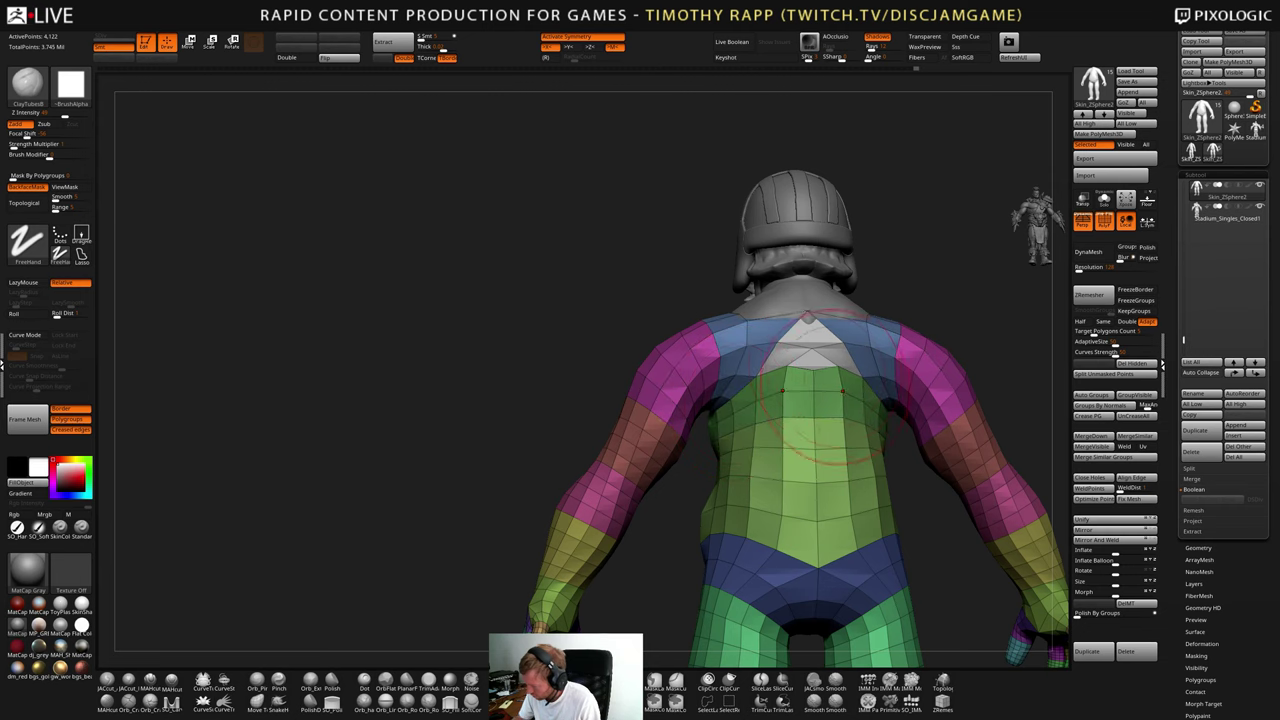
pyautogui.keyDown('shift'); pyautogui.moveTo(822, 398); pyautogui.dragTo(832, 372); pyautogui.keyUp('shift')
pyautogui.hotkey('ctrl', 'z')
# - Turn off the polygroup and wireframe display and subdivide the body mesh twice
pyautogui.keyDown('ctrl'); pyautogui.moveTo(832, 372); pyautogui.dragTo(828, 300, button='right'); pyautogui.keyUp('ctrl')
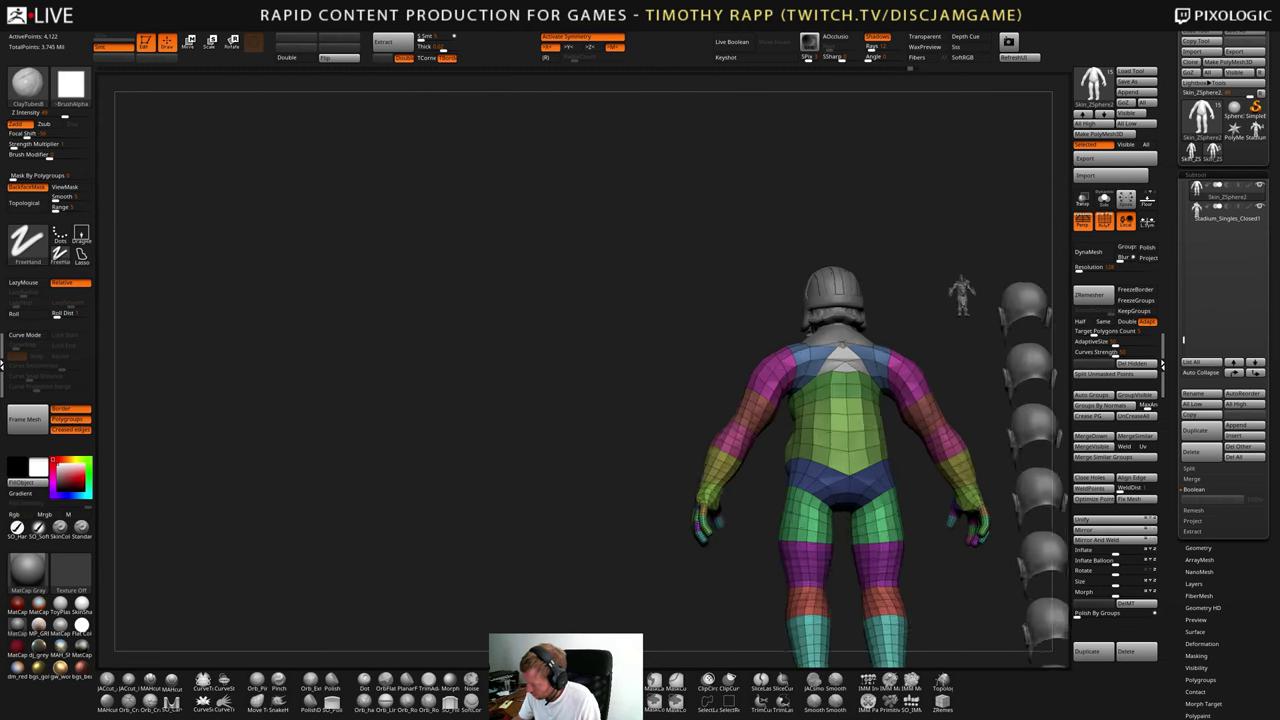
pyautogui.keyDown('alt'); pyautogui.moveTo(828, 460); pyautogui.dragTo(836, 434, button='right'); pyautogui.keyUp('alt')
pyautogui.moveTo(670, 440); pyautogui.dragTo(861, 447, button='right')
pyautogui.hotkey('ctrl', 'd')
pyautogui.hotkey('shift', 'f')
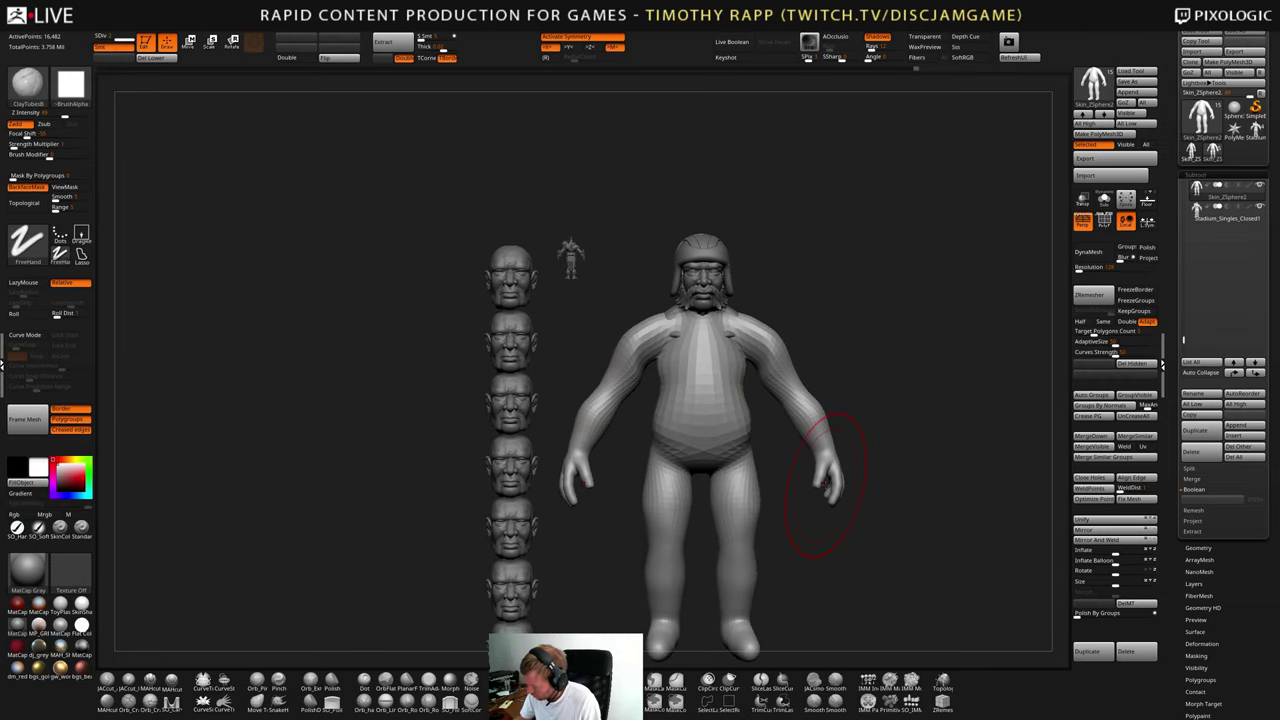
pyautogui.moveTo(748, 402)
pyautogui.mouseDown()
pyautogui.moveTo(743, 391)
pyautogui.moveTo(735, 410)
pyautogui.moveTo(708, 408)
pyautogui.mouseUp()
pyautogui.hotkey('ctrl', 'z')
pyautogui.press('s')
pyautogui.hotkey('ctrl', 'd')
# - Build up the belly, chest and front of the shoulders with ClayTubes strokes
pyautogui.moveTo(708, 408); pyautogui.dragTo(672, 408, button='right')
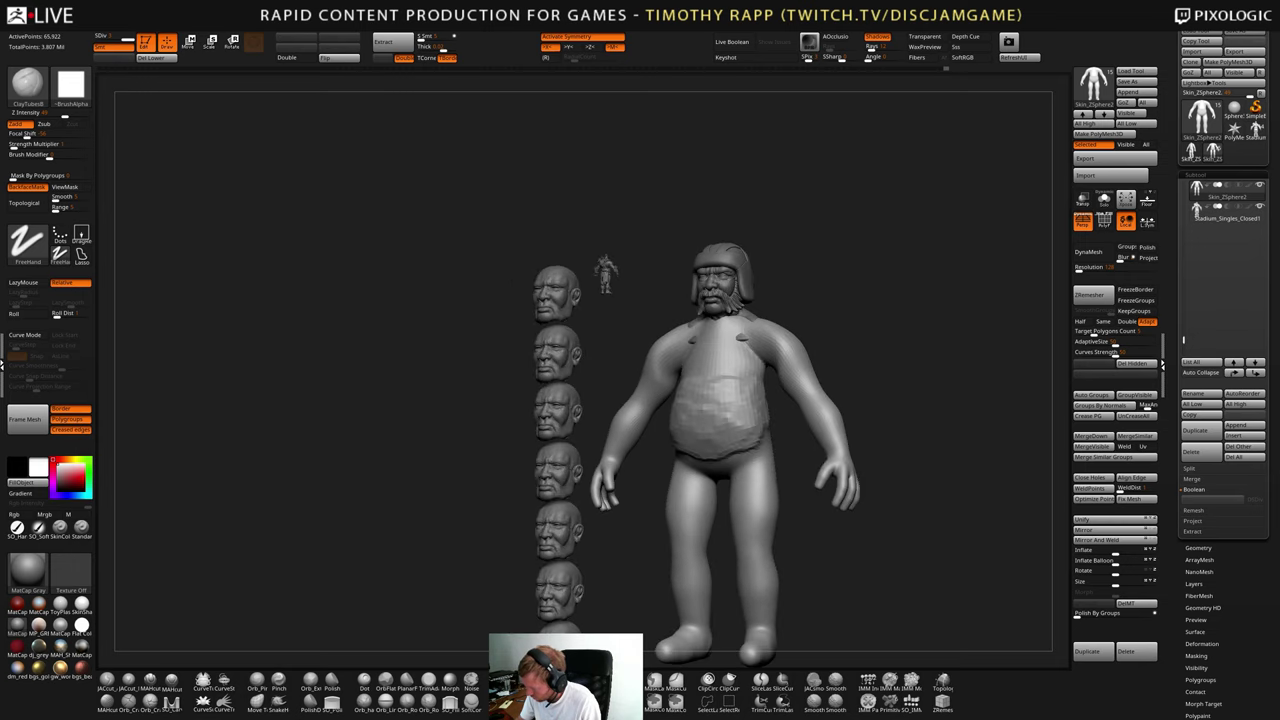
pyautogui.moveTo(730, 367); pyautogui.dragTo(645, 351, button='right')
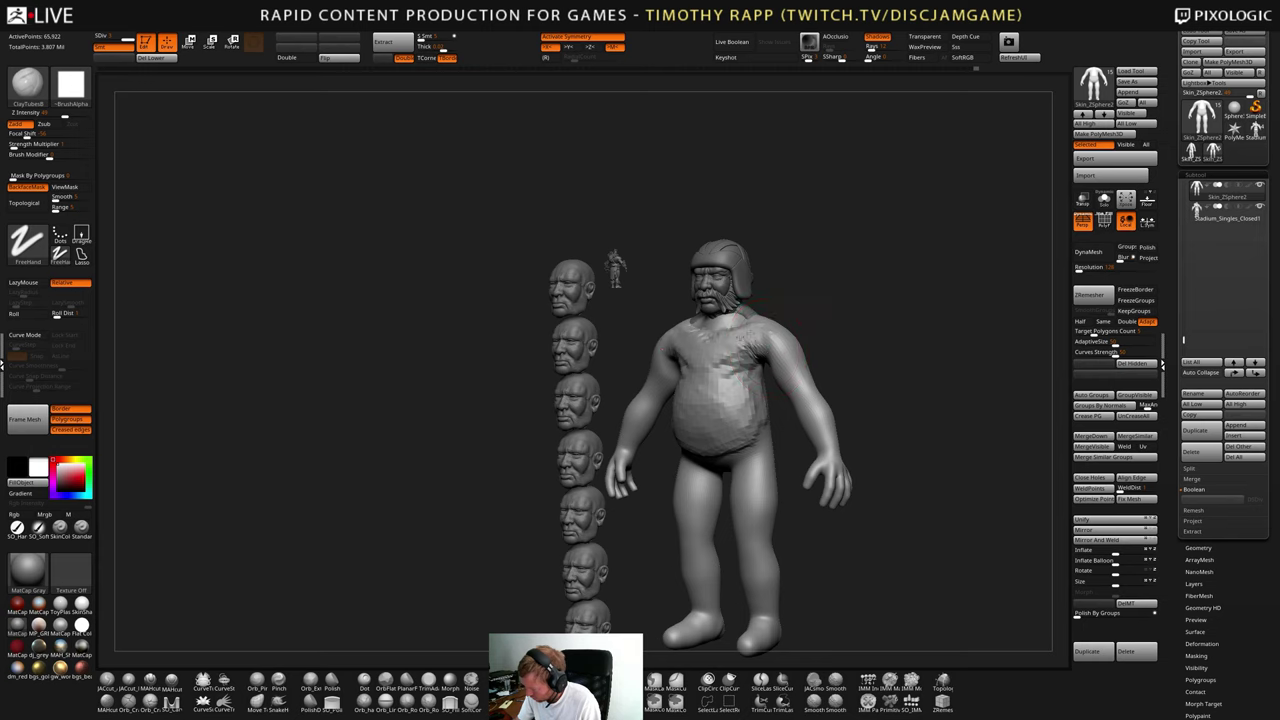
pyautogui.moveTo(740, 352); pyautogui.dragTo(737, 385, button='right')
pyautogui.moveTo(680, 410); pyautogui.dragTo(586, 404)
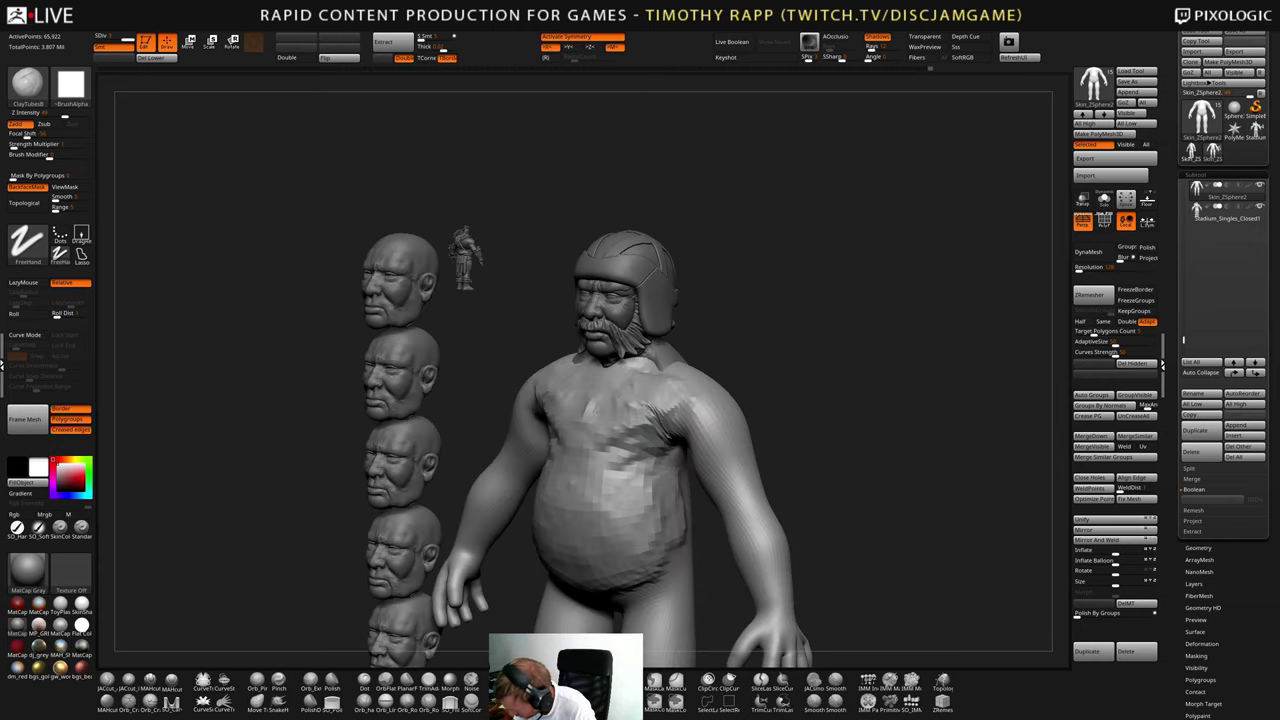
pyautogui.moveTo(745, 380); pyautogui.dragTo(696, 383, button='right')
pyautogui.moveTo(696, 383); pyautogui.dragTo(686, 398)
pyautogui.moveTo(632, 386); pyautogui.dragTo(679, 384, button='right')
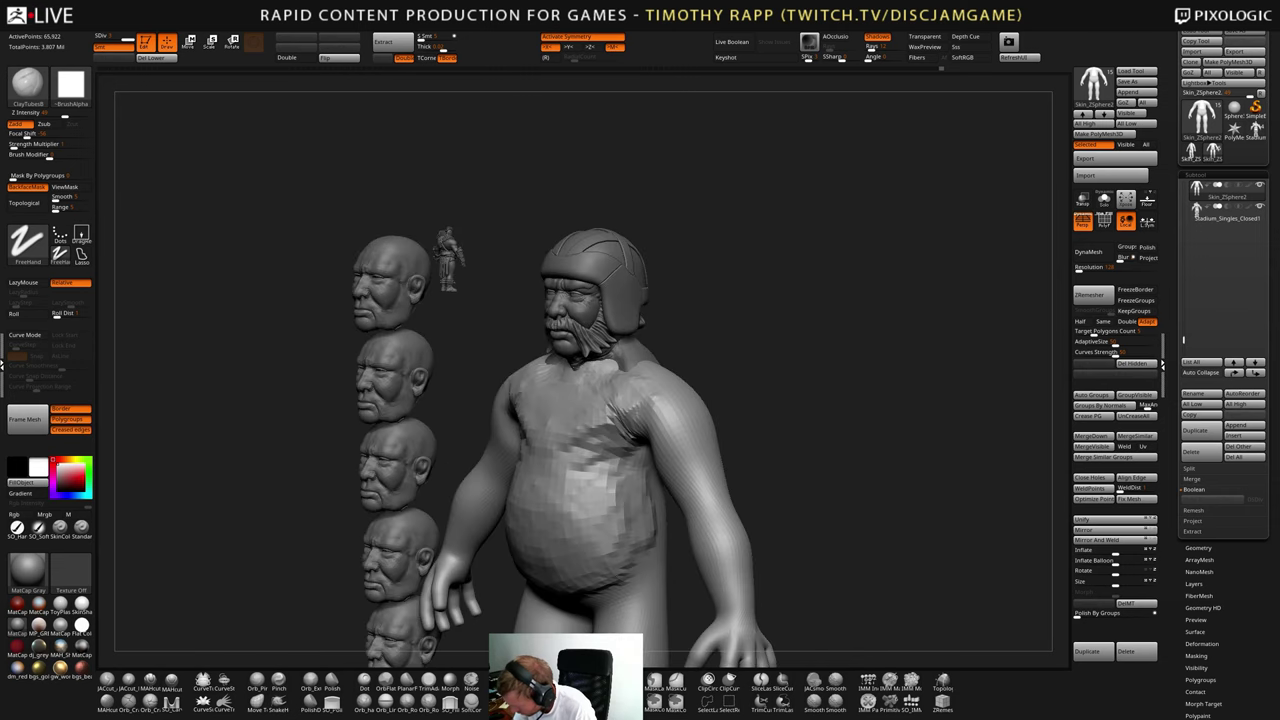
pyautogui.moveTo(602, 366); pyautogui.dragTo(566, 384)
pyautogui.moveTo(566, 384); pyautogui.dragTo(604, 382, button='right')
pyautogui.moveTo(602, 364); pyautogui.dragTo(560, 410)
# - Add ClayTubes volume to the trapezius and the backs of the shoulders
pyautogui.moveTo(600, 390); pyautogui.dragTo(500, 400, button='right')
pyautogui.moveTo(722, 335); pyautogui.dragTo(700, 362)
pyautogui.moveTo(720, 370); pyautogui.dragTo(655, 376, button='right')
pyautogui.moveTo(768, 352); pyautogui.dragTo(742, 374)
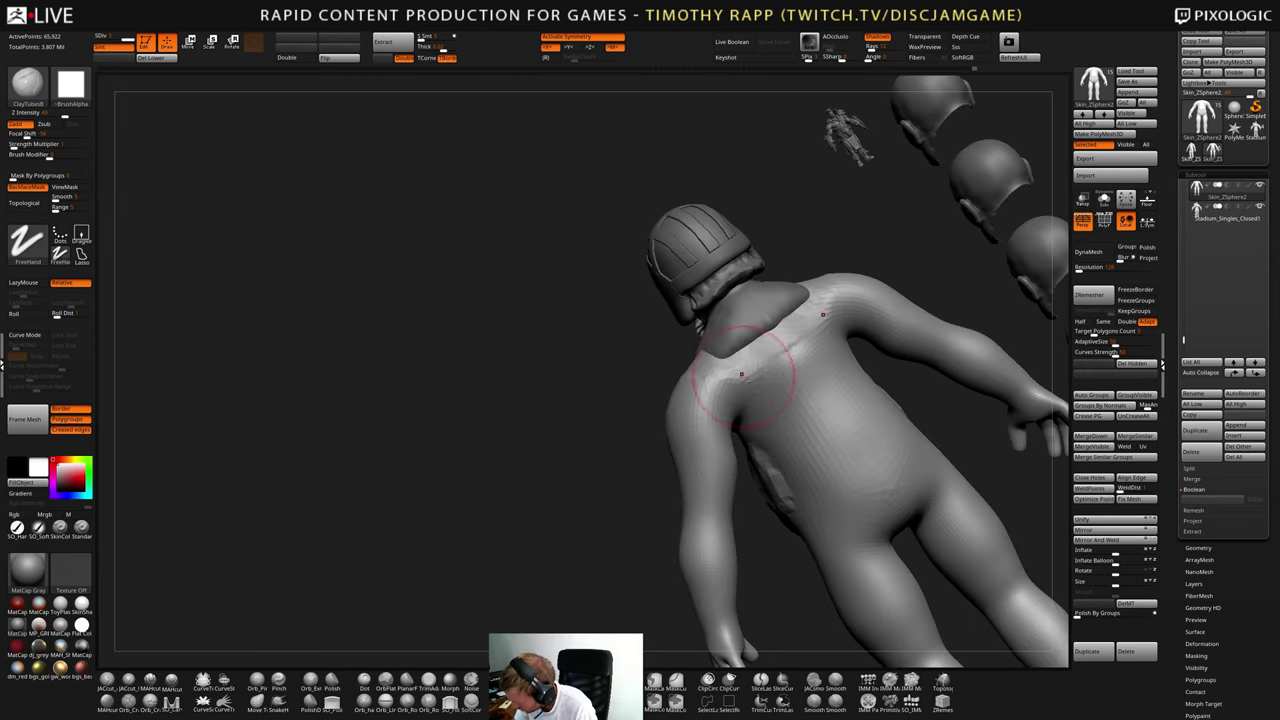
pyautogui.moveTo(805, 310); pyautogui.dragTo(736, 364)
# - Build up the deltoids and upper arms with ClayTubes strokes
pyautogui.moveTo(728, 368)
pyautogui.mouseDown(button='right')
pyautogui.moveTo(770, 376)
pyautogui.moveTo(725, 402)
pyautogui.moveTo(775, 404)
pyautogui.mouseUp(button='right')
pyautogui.moveTo(664, 416)
pyautogui.mouseDown()
pyautogui.moveTo(650, 442)
pyautogui.moveTo(660, 480)
pyautogui.mouseUp()
pyautogui.moveTo(660, 470); pyautogui.dragTo(708, 470, button='right')
pyautogui.moveTo(676, 486)
pyautogui.mouseDown()
pyautogui.moveTo(648, 446)
pyautogui.moveTo(640, 466)
pyautogui.mouseUp()
# - Carve the armpit creases and the edges of the deltoids and upper arms with the DamStandard brush
pyautogui.press('b')
pyautogui.press('d')
pyautogui.press('s')
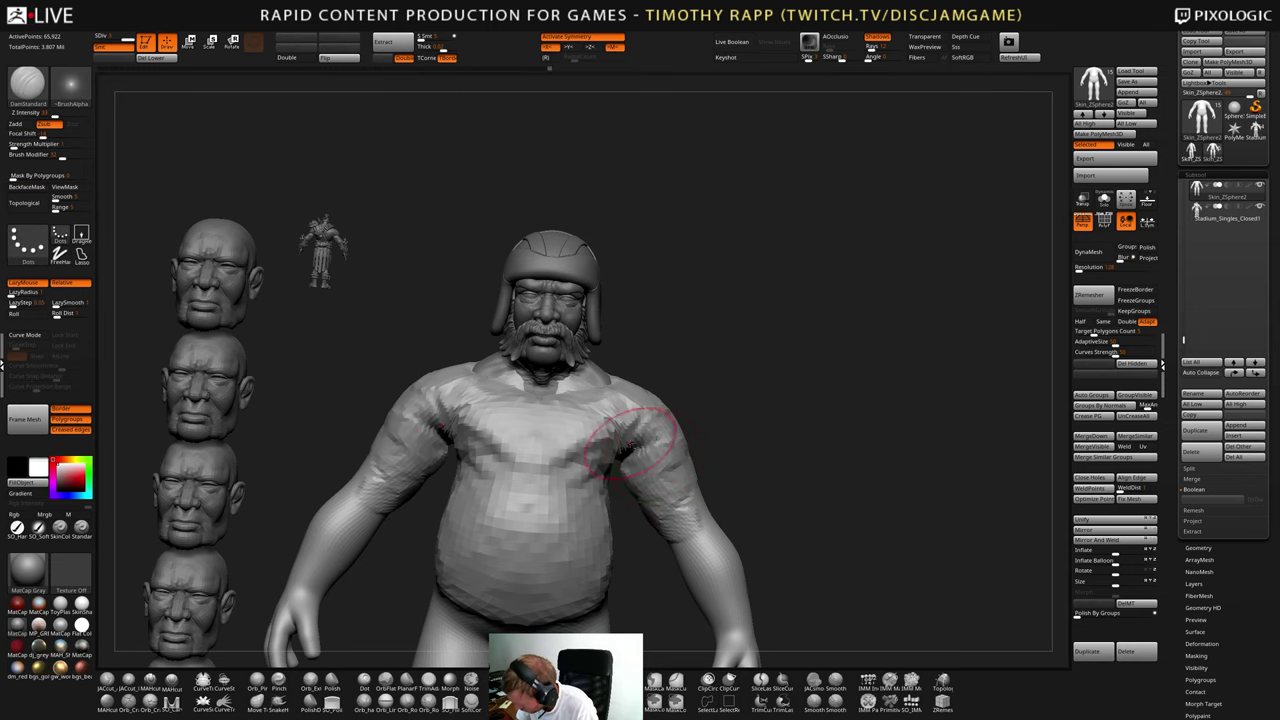
pyautogui.moveTo(675, 465); pyautogui.dragTo(630, 455, button='right')
pyautogui.moveTo(707, 451); pyautogui.dragTo(640, 455, button='right')
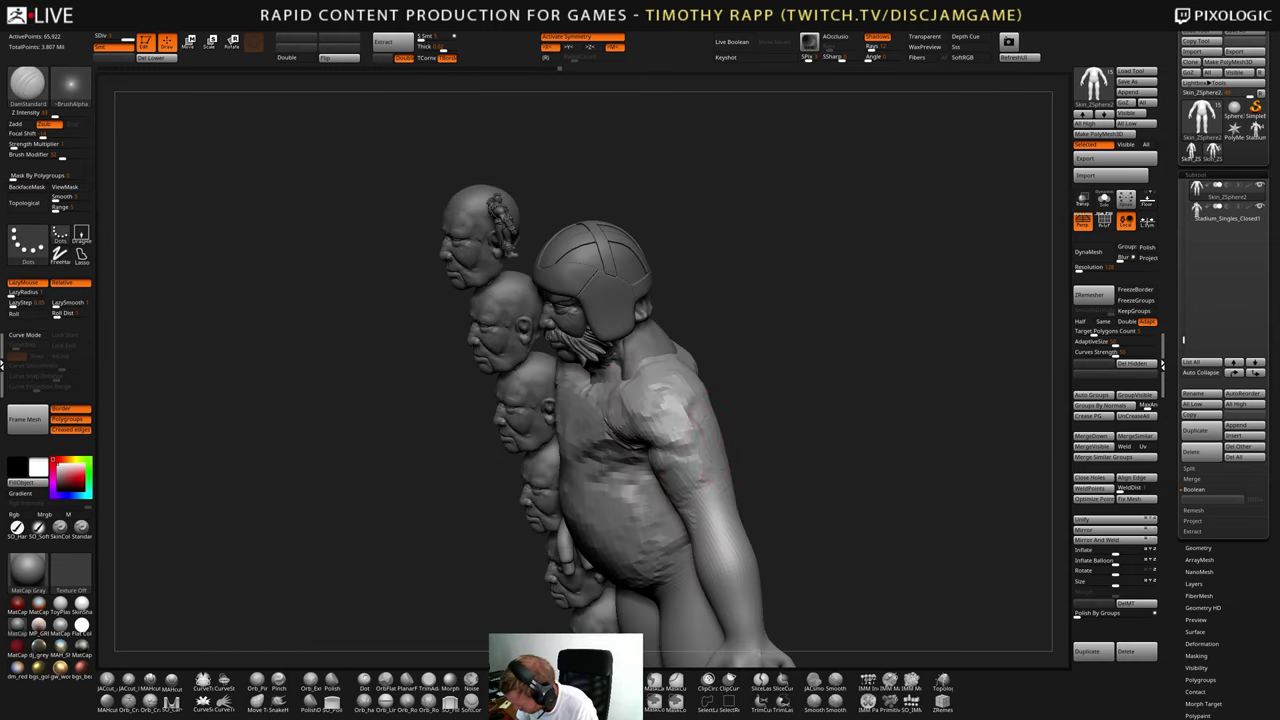
pyautogui.moveTo(680, 452); pyautogui.dragTo(692, 468)
pyautogui.moveTo(690, 462)
pyautogui.mouseDown(button='right')
pyautogui.moveTo(625, 450)
pyautogui.moveTo(700, 425)
pyautogui.moveTo(783, 364)
pyautogui.mouseUp(button='right')
pyautogui.moveTo(719, 427); pyautogui.dragTo(724, 421)
pyautogui.moveTo(750, 408)
pyautogui.mouseDown(button='right')
pyautogui.moveTo(785, 415)
pyautogui.moveTo(800, 400)
pyautogui.mouseUp(button='right')
# - Return to ClayTubes and build up the shoulder blades and upper back muscles
pyautogui.press('b')
pyautogui.press('c')
pyautogui.press('t')
pyautogui.moveTo(755, 380)
pyautogui.mouseDown()
pyautogui.moveTo(812, 403)
pyautogui.moveTo(770, 395)
pyautogui.moveTo(815, 375)
pyautogui.mouseUp()
pyautogui.moveTo(815, 378); pyautogui.dragTo(870, 388, button='right')
pyautogui.moveTo(790, 400); pyautogui.dragTo(785, 362)
pyautogui.moveTo(752, 380); pyautogui.dragTo(806, 368, button='right')
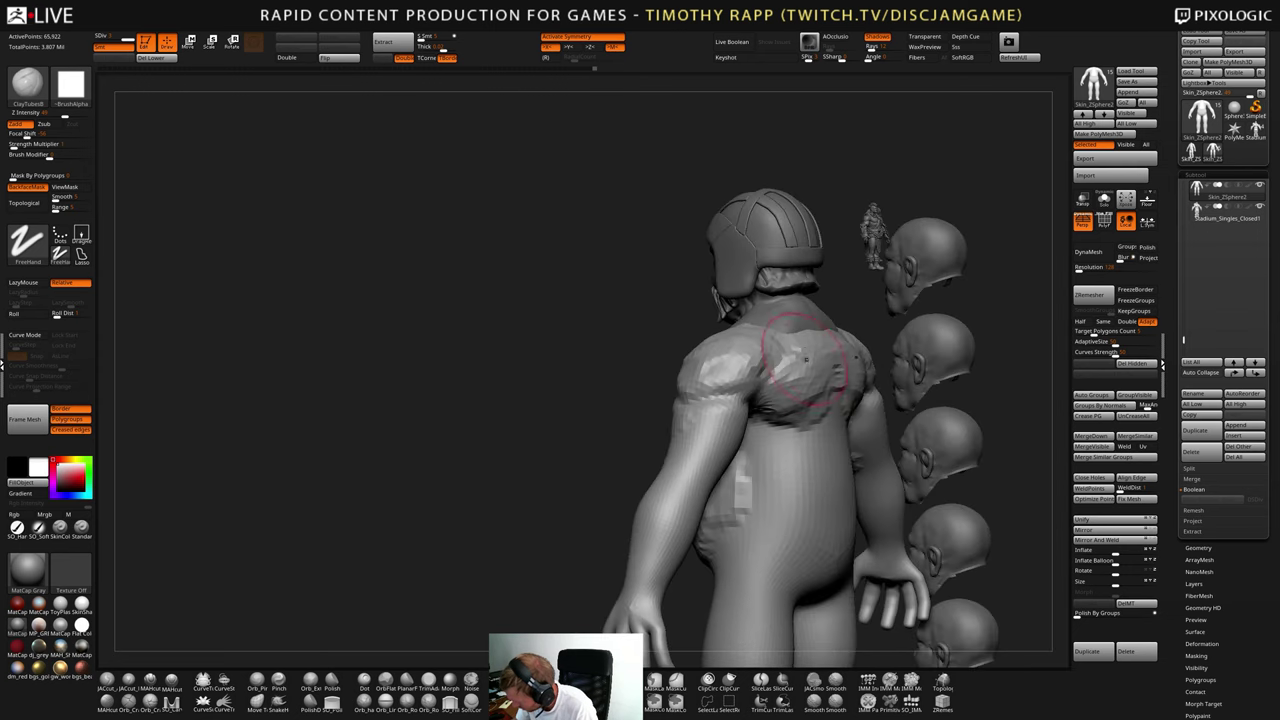
# - Extend the ClayTubes buildup down the middle and lower back to the waist
pyautogui.moveTo(806, 390)
pyautogui.mouseDown()
pyautogui.moveTo(802, 458)
pyautogui.moveTo(762, 508)
pyautogui.moveTo(808, 500)
pyautogui.moveTo(745, 492)
pyautogui.mouseUp()
pyautogui.moveTo(840, 500); pyautogui.dragTo(792, 462, button='right')
pyautogui.keyDown('alt'); pyautogui.moveTo(792, 462); pyautogui.dragTo(724, 505, button='right'); pyautogui.keyUp('alt')
pyautogui.moveTo(762, 520); pyautogui.dragTo(717, 512)
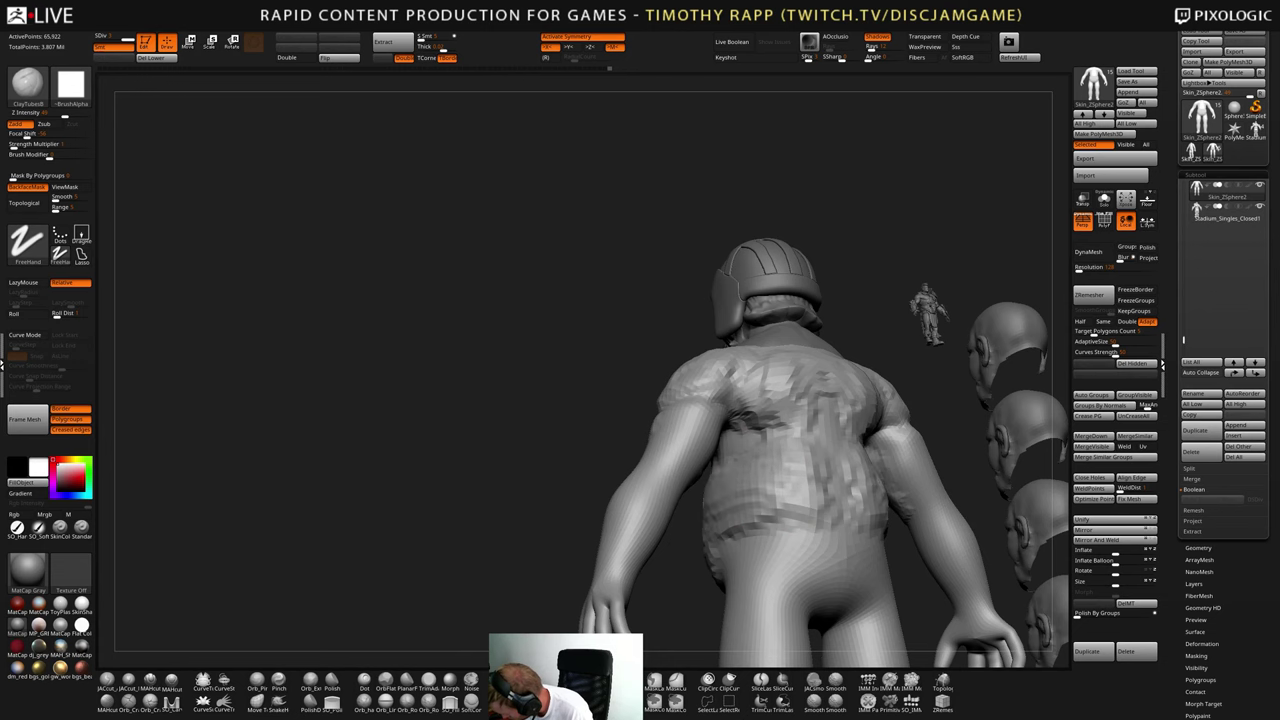
pyautogui.moveTo(740, 484); pyautogui.dragTo(699, 466, button='right')
# - Build up the flanks, ribs and belly rolls with ClayTubes from the side, back and front
pyautogui.moveTo(510, 447)
pyautogui.mouseDown(button='right')
pyautogui.moveTo(564, 460)
pyautogui.moveTo(572, 488)
pyautogui.moveTo(640, 482)
pyautogui.mouseUp(button='right')
pyautogui.moveTo(628, 480); pyautogui.dragTo(608, 437)
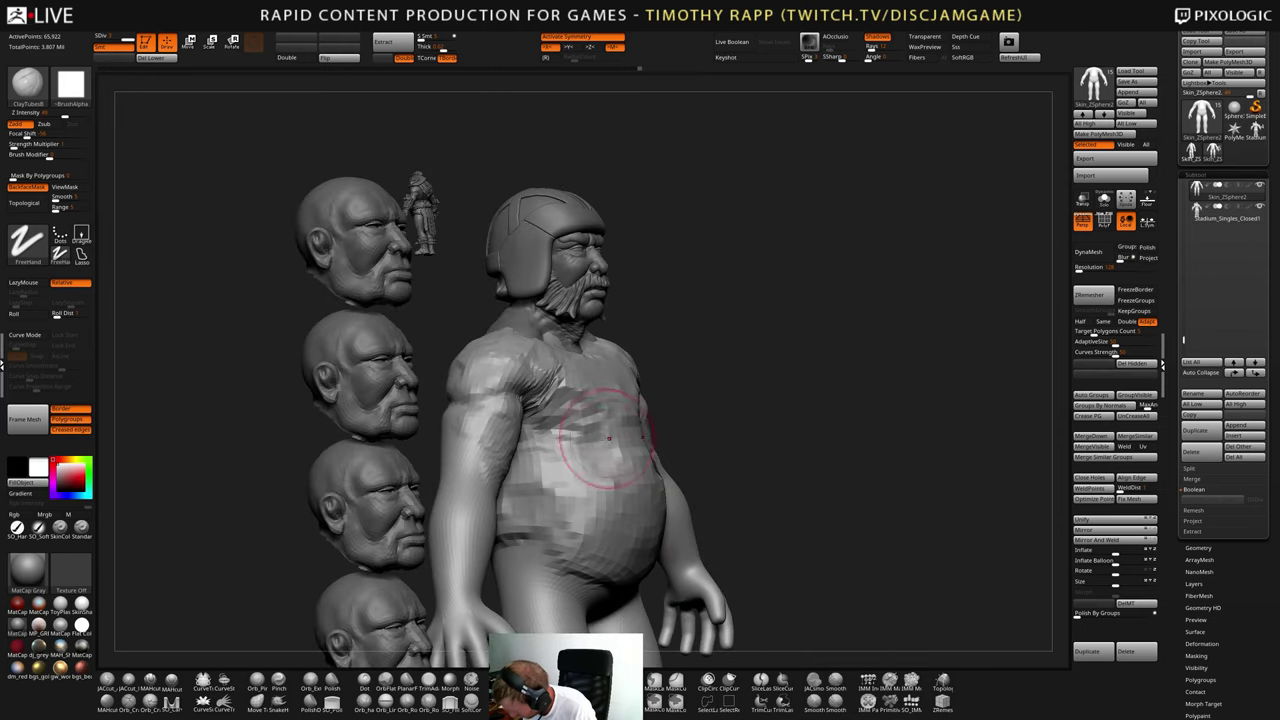
pyautogui.moveTo(660, 425); pyautogui.dragTo(604, 412, button='right')
pyautogui.moveTo(604, 410); pyautogui.dragTo(548, 460)
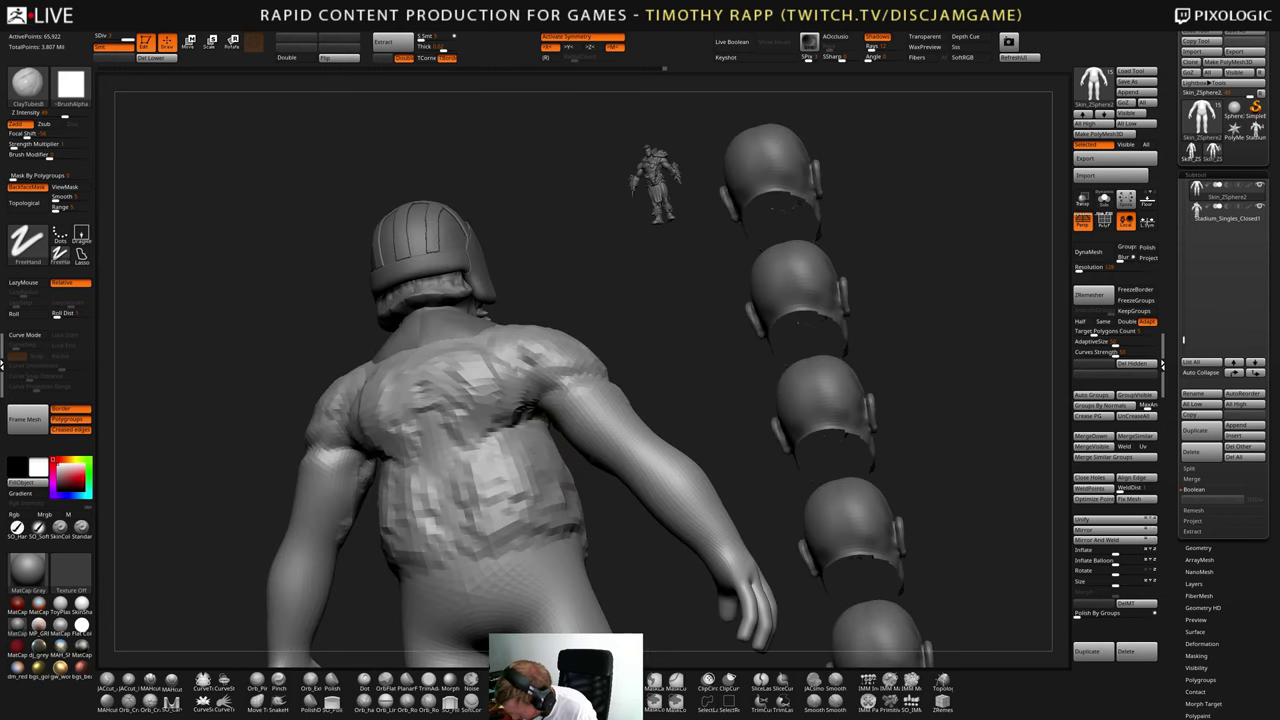
pyautogui.keyDown('shift'); pyautogui.moveTo(480, 452); pyautogui.dragTo(440, 465, button='right'); pyautogui.keyUp('shift')
pyautogui.moveTo(620, 470); pyautogui.dragTo(515, 460, button='right')
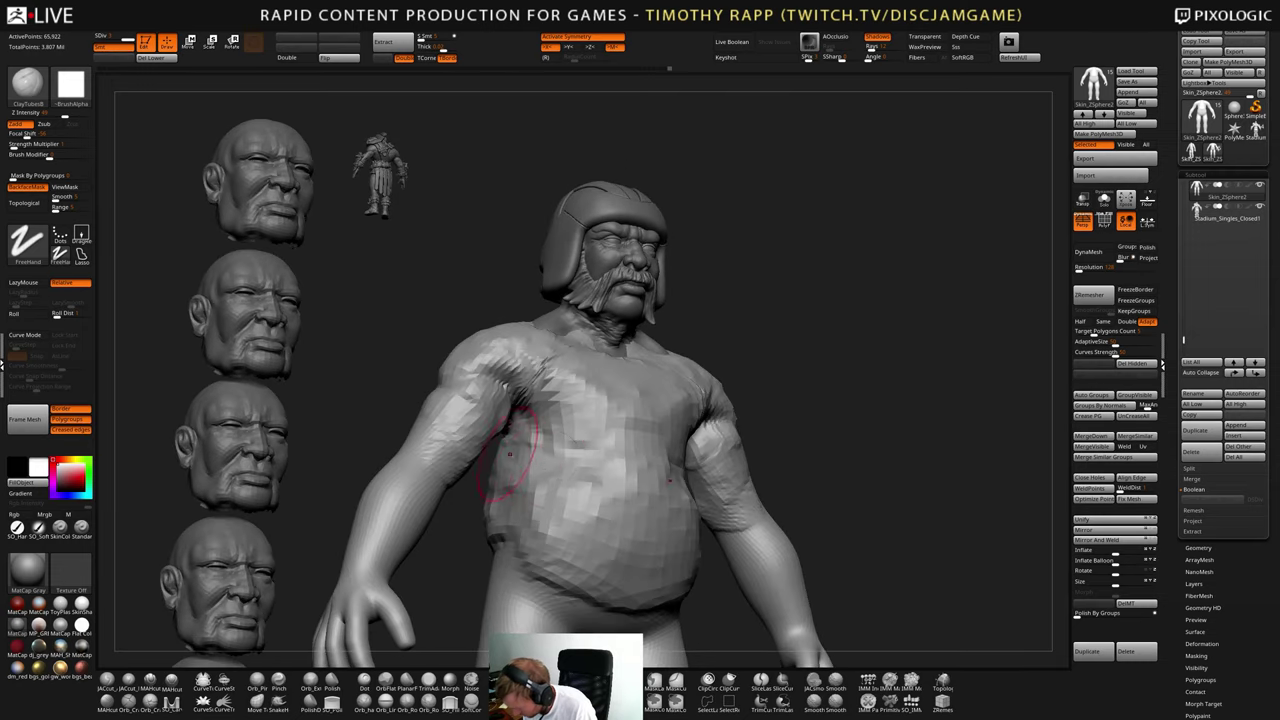
pyautogui.moveTo(510, 452); pyautogui.dragTo(585, 453)
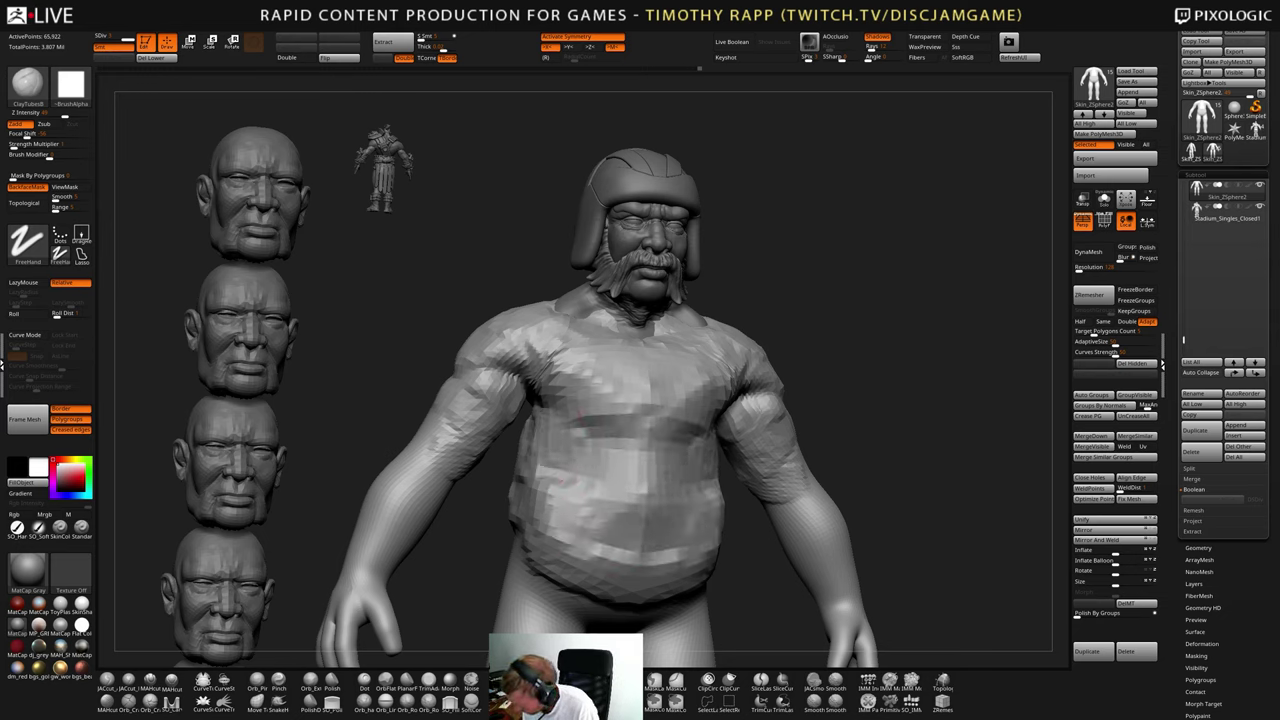
pyautogui.moveTo(638, 451); pyautogui.dragTo(730, 452)
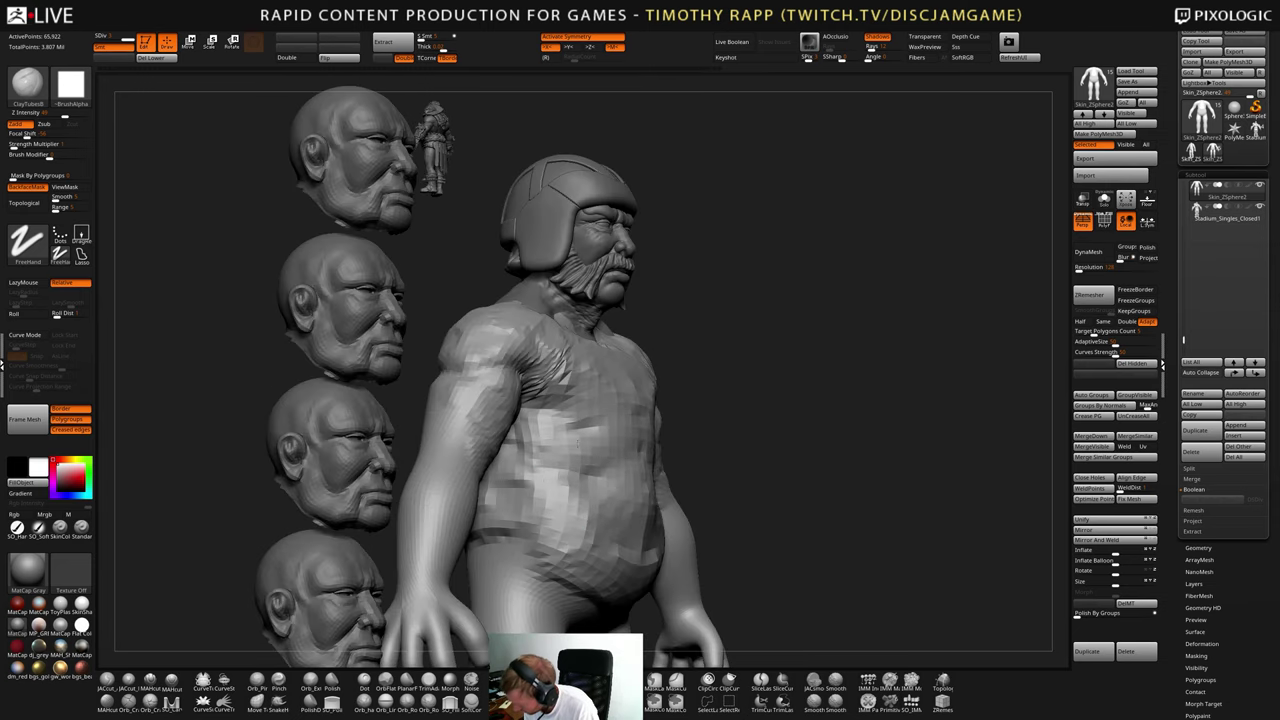
# - Carve the creases beneath the chest and along the sides of the torso with the DamStandard brush
pyautogui.press('b')
pyautogui.press('d')
pyautogui.press('s')
pyautogui.moveTo(578, 430); pyautogui.dragTo(508, 436, button='right')
pyautogui.moveTo(650, 434); pyautogui.dragTo(683, 434, button='right')
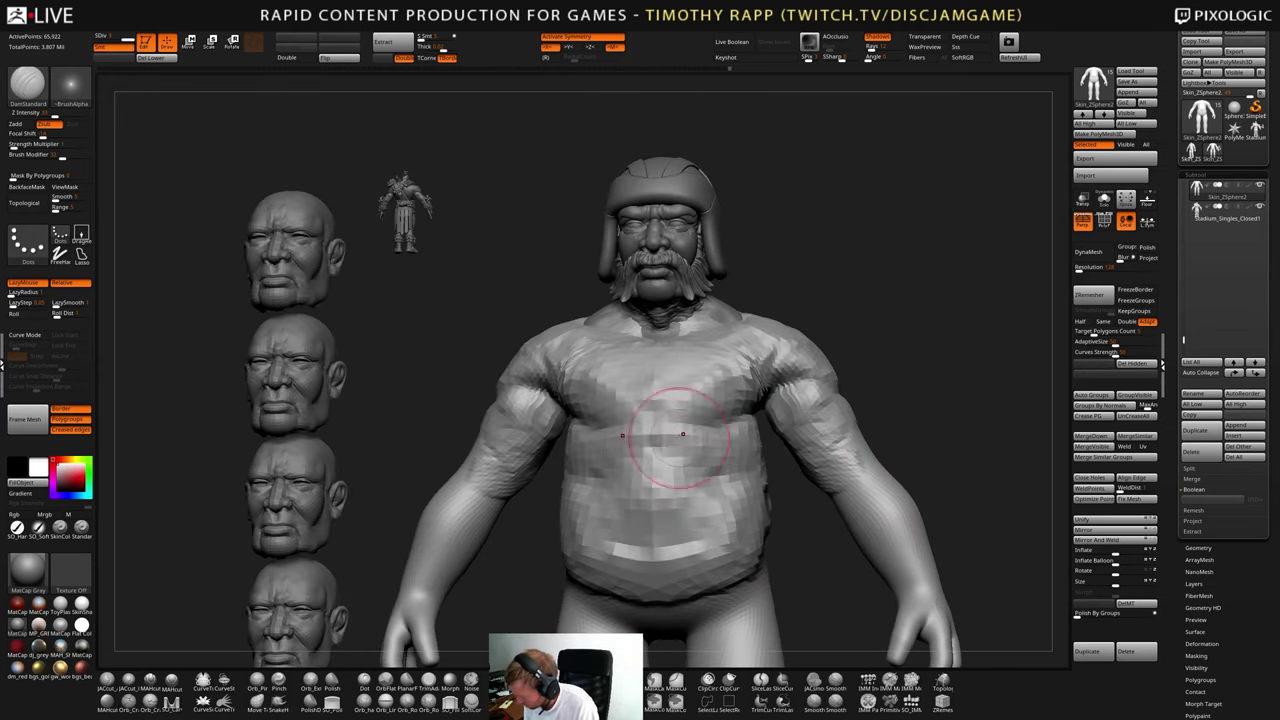
pyautogui.moveTo(683, 433); pyautogui.dragTo(502, 452)
pyautogui.moveTo(755, 426); pyautogui.dragTo(730, 408)
# - Check the arm and hand from the side, then smooth the backs of the shoulders
pyautogui.moveTo(892, 507); pyautogui.dragTo(865, 508, button='right')
pyautogui.keyDown('ctrl'); pyautogui.moveTo(905, 460); pyautogui.dragTo(908, 508, button='right'); pyautogui.keyUp('ctrl')
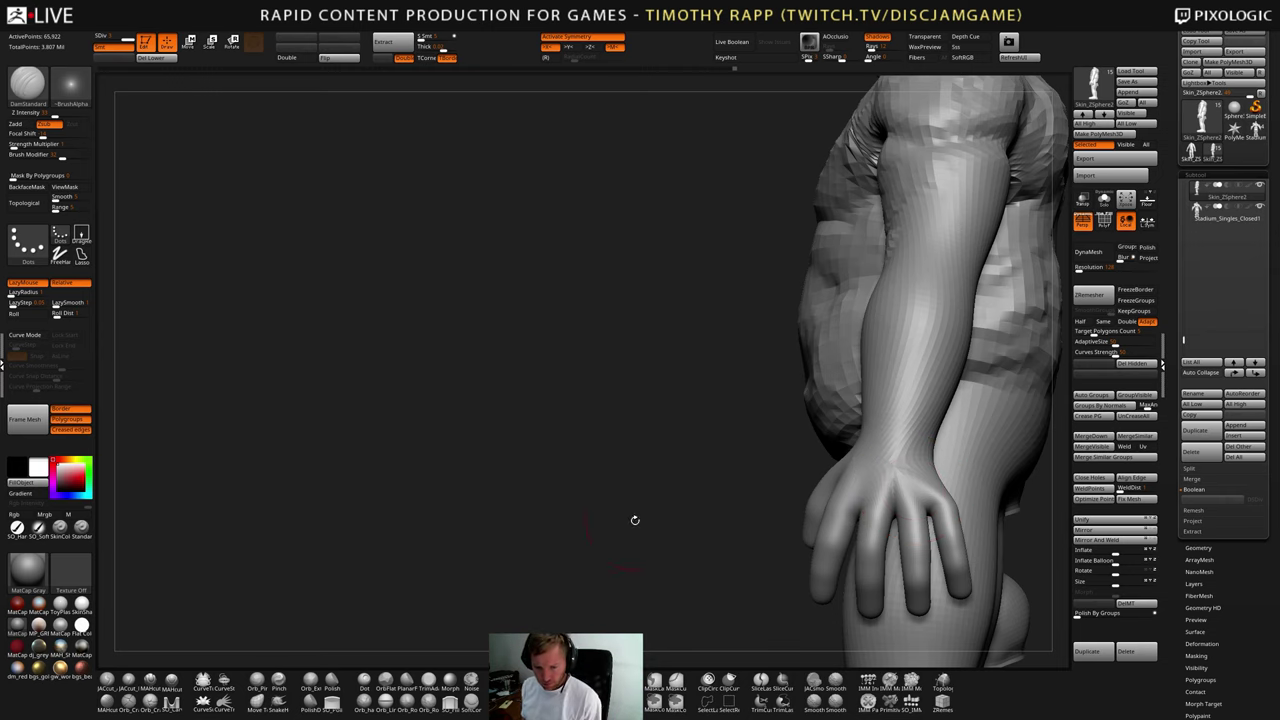
pyautogui.moveTo(635, 520)
pyautogui.mouseDown()
pyautogui.moveTo(745, 518)
pyautogui.moveTo(650, 515)
pyautogui.mouseUp()
pyautogui.keyDown('alt'); pyautogui.moveTo(775, 590); pyautogui.dragTo(820, 430); pyautogui.keyUp('alt')
pyautogui.keyDown('alt'); pyautogui.moveTo(817, 430); pyautogui.dragTo(782, 460, button='right'); pyautogui.keyUp('alt')
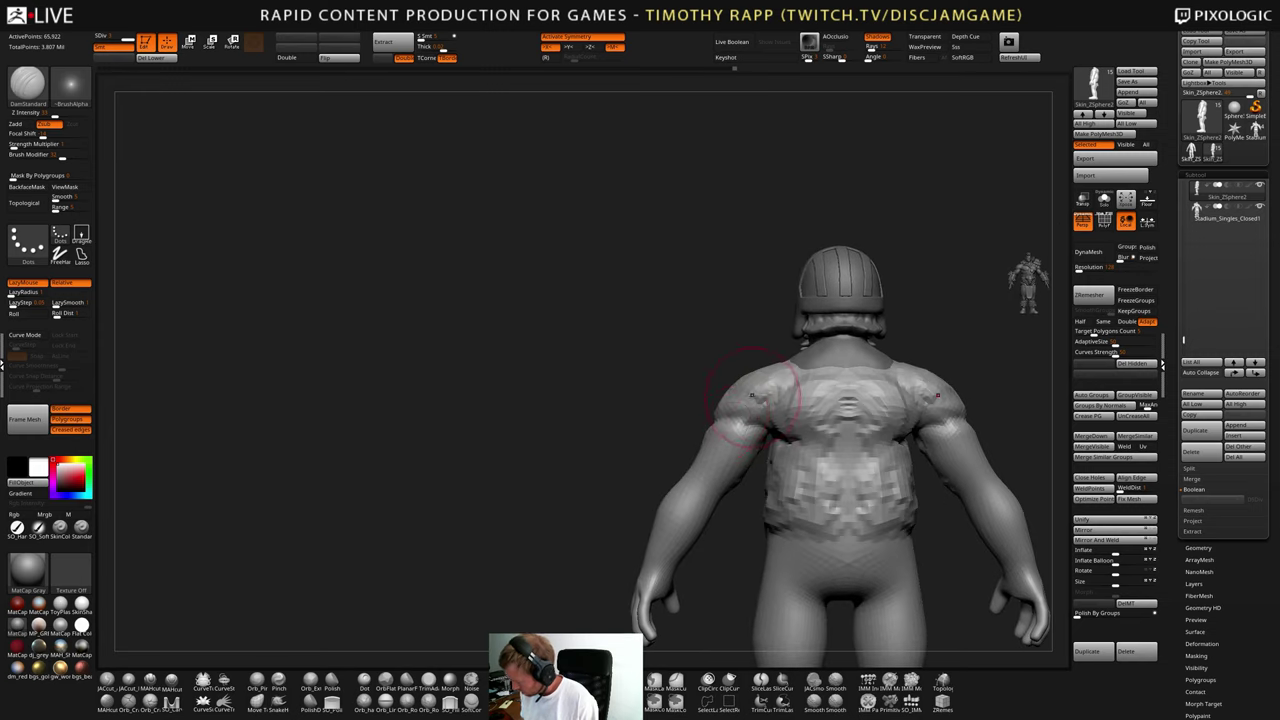
pyautogui.moveTo(752, 398)
pyautogui.keyDown('shift'); pyautogui.mouseDown()
pyautogui.moveTo(732, 423)
pyautogui.moveTo(753, 415)
pyautogui.mouseUp(); pyautogui.keyUp('shift')
pyautogui.moveTo(755, 418); pyautogui.dragTo(790, 420, button='right')
# - Refine the upper arms with ClayTubes and smooth their transition into the chest at the armpits
pyautogui.moveTo(790, 345)
pyautogui.mouseDown()
pyautogui.moveTo(700, 440)
pyautogui.moveTo(808, 443)
pyautogui.moveTo(678, 430)
pyautogui.moveTo(662, 440)
pyautogui.moveTo(656, 429)
pyautogui.mouseUp()
pyautogui.press('b')
pyautogui.press('c')
pyautogui.press('t')
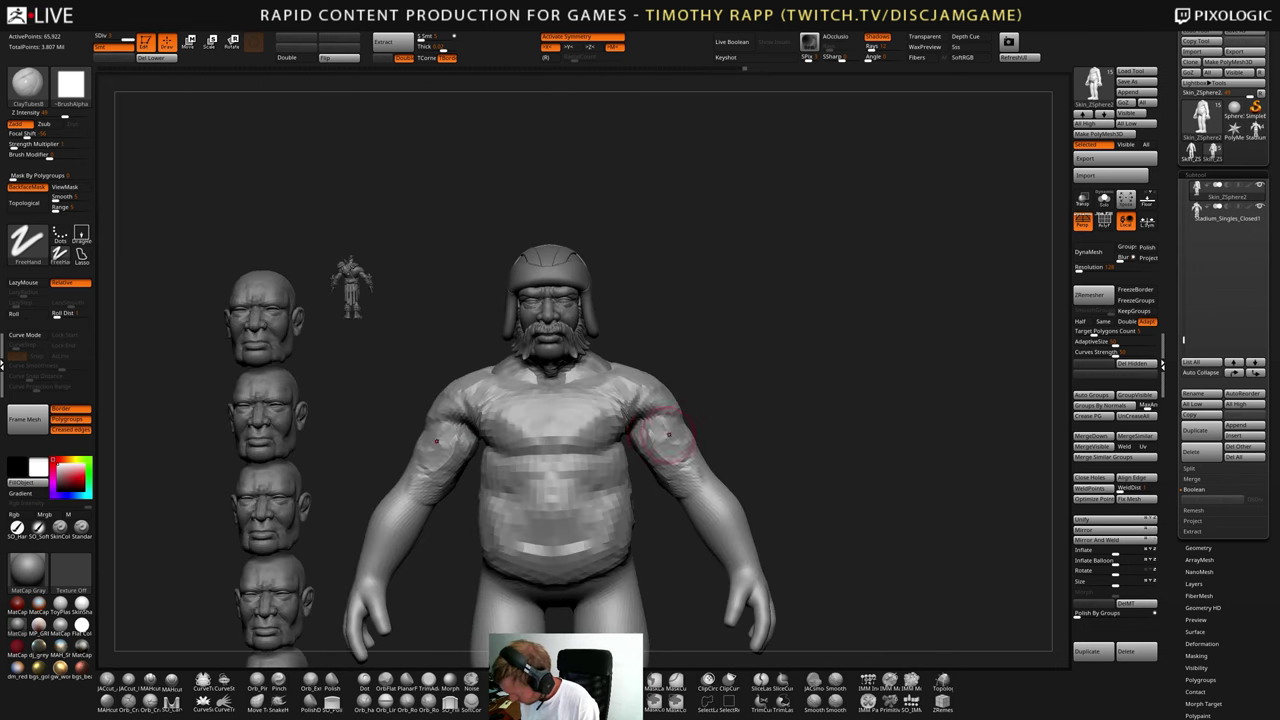
pyautogui.moveTo(640, 430); pyautogui.dragTo(582, 432, button='right')
pyautogui.moveTo(634, 414)
pyautogui.keyDown('shift'); pyautogui.mouseDown()
pyautogui.moveTo(664, 450)
pyautogui.moveTo(628, 415)
pyautogui.mouseUp(); pyautogui.keyUp('shift')
pyautogui.moveTo(628, 415); pyautogui.dragTo(684, 416, button='right')
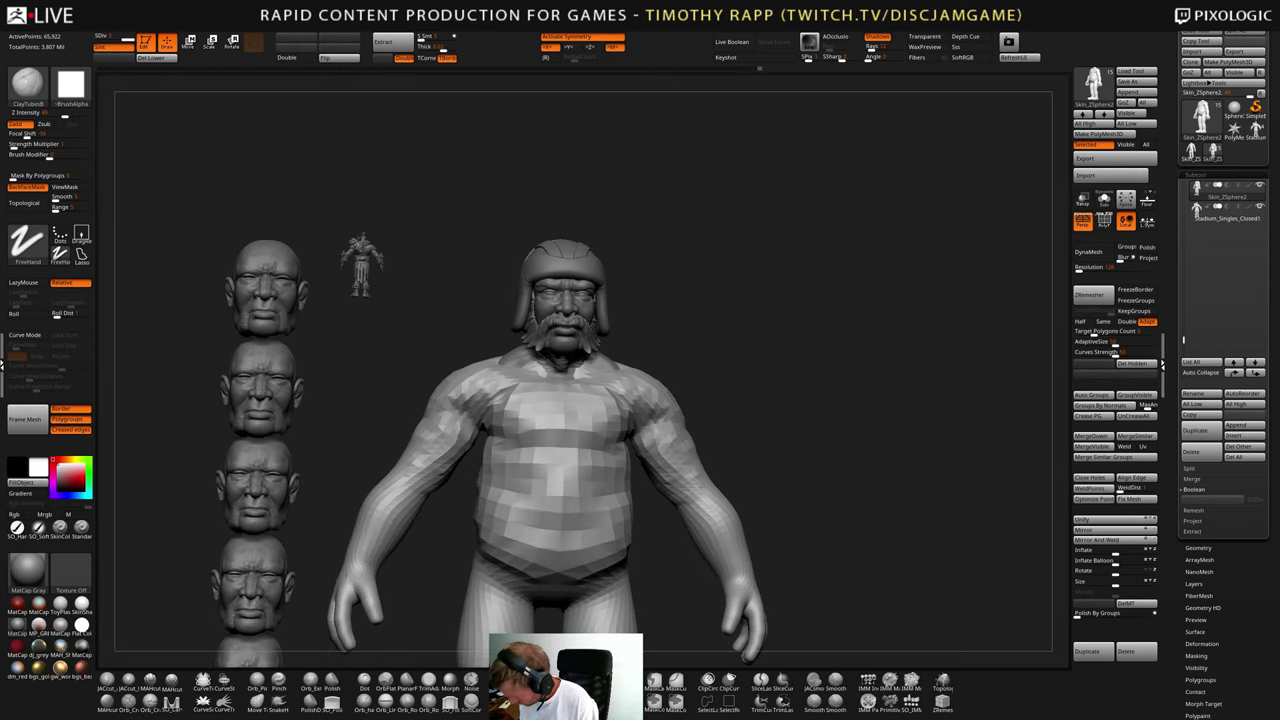
pyautogui.moveTo(520, 406); pyautogui.dragTo(536, 372, button='right')
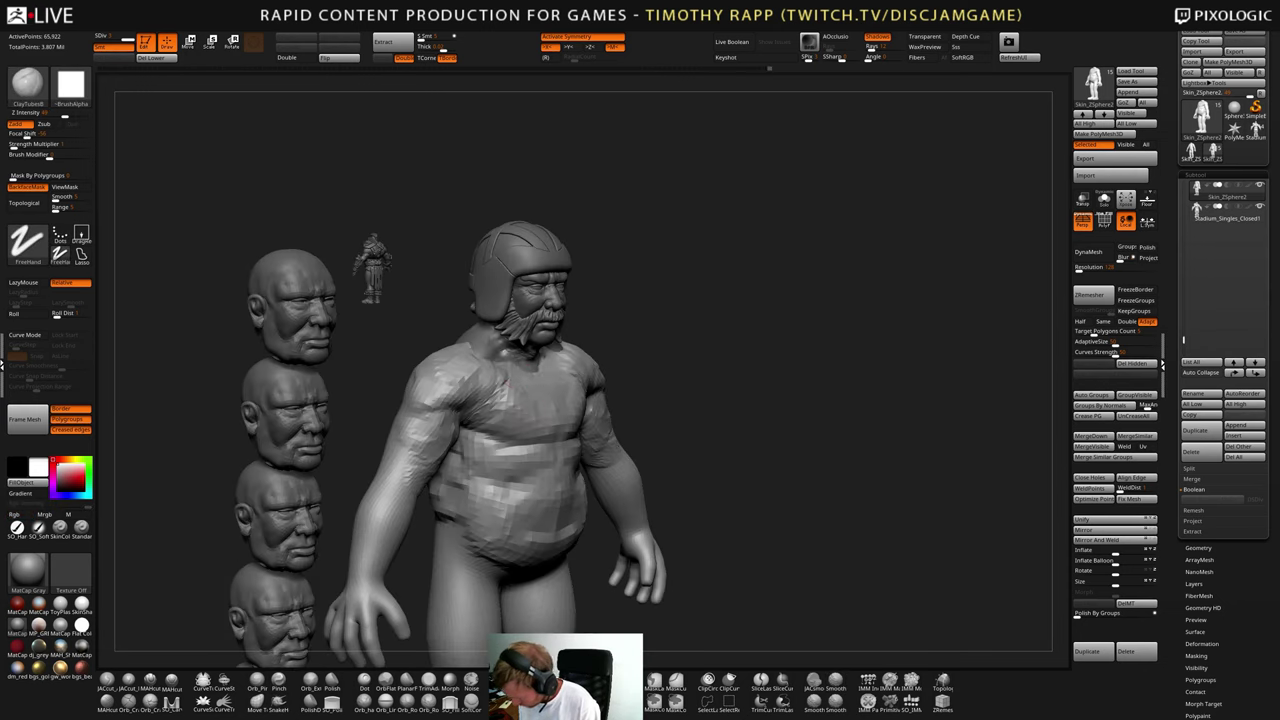
# - Hide the Headmesure subtool, place it below Stadium_Singles_Closed1 in the subtool order, and reselect the body
pyautogui.moveTo(517, 406); pyautogui.dragTo(551, 412)
pyautogui.moveTo(530, 404)
pyautogui.mouseDown(button='right')
pyautogui.moveTo(563, 401)
pyautogui.moveTo(562, 442)
pyautogui.moveTo(540, 402)
pyautogui.moveTo(486, 396)
pyautogui.moveTo(526, 388)
pyautogui.mouseUp(button='right')
pyautogui.press('b')
pyautogui.press('m')
pyautogui.press('v')
pyautogui.moveTo(526, 387)
pyautogui.mouseDown()
pyautogui.moveTo(505, 395)
pyautogui.moveTo(530, 405)
pyautogui.mouseUp()
pyautogui.moveTo(1183, 342); pyautogui.dragTo(1183, 184)
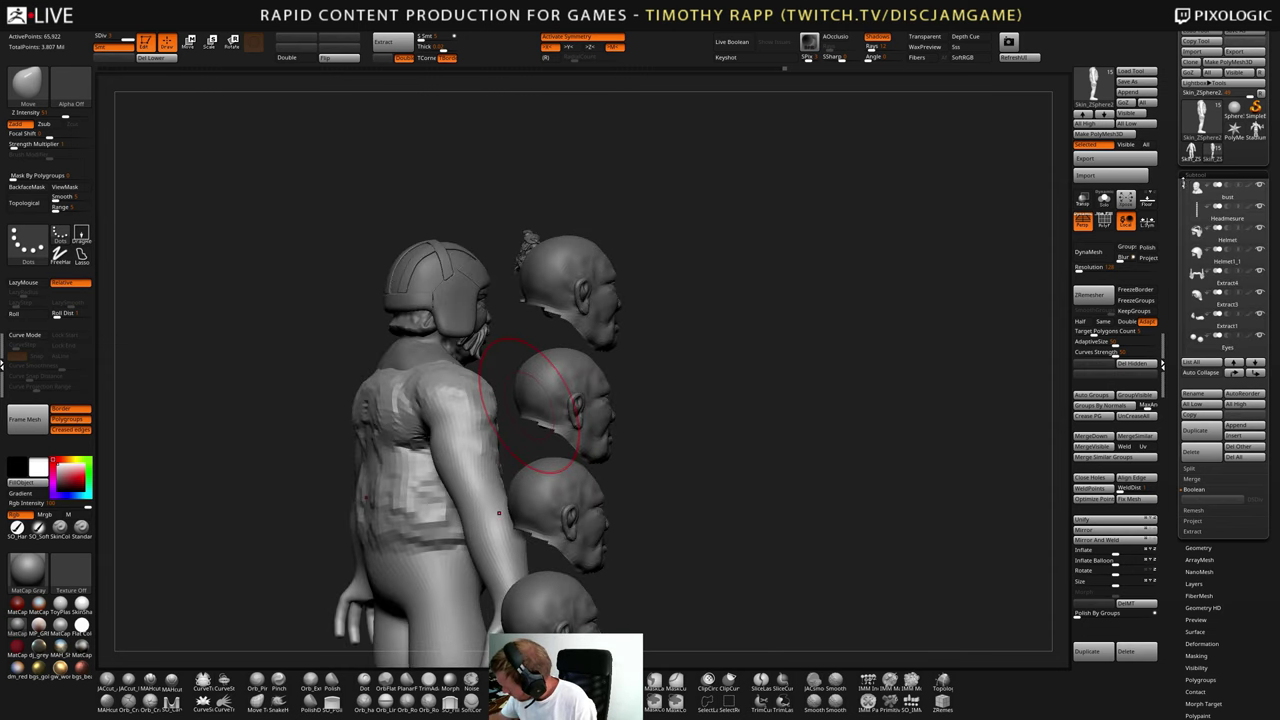
pyautogui.click(1261, 214)
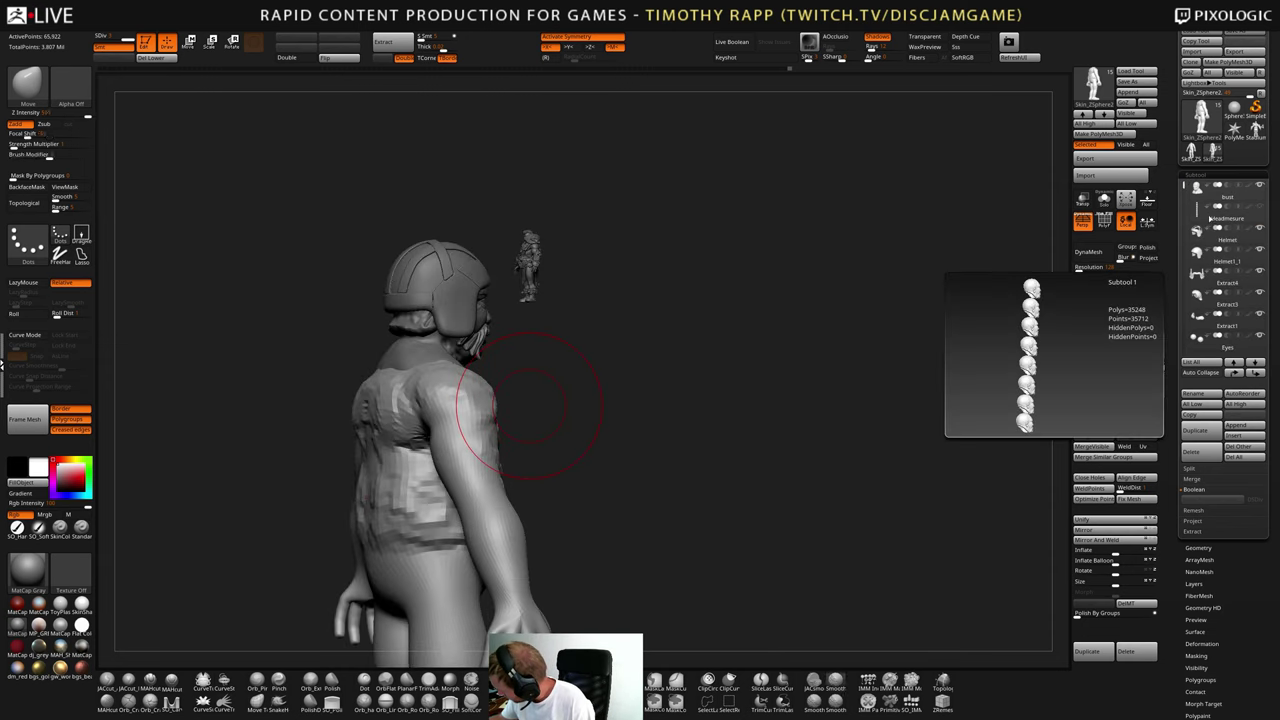
pyautogui.click(1197, 228)
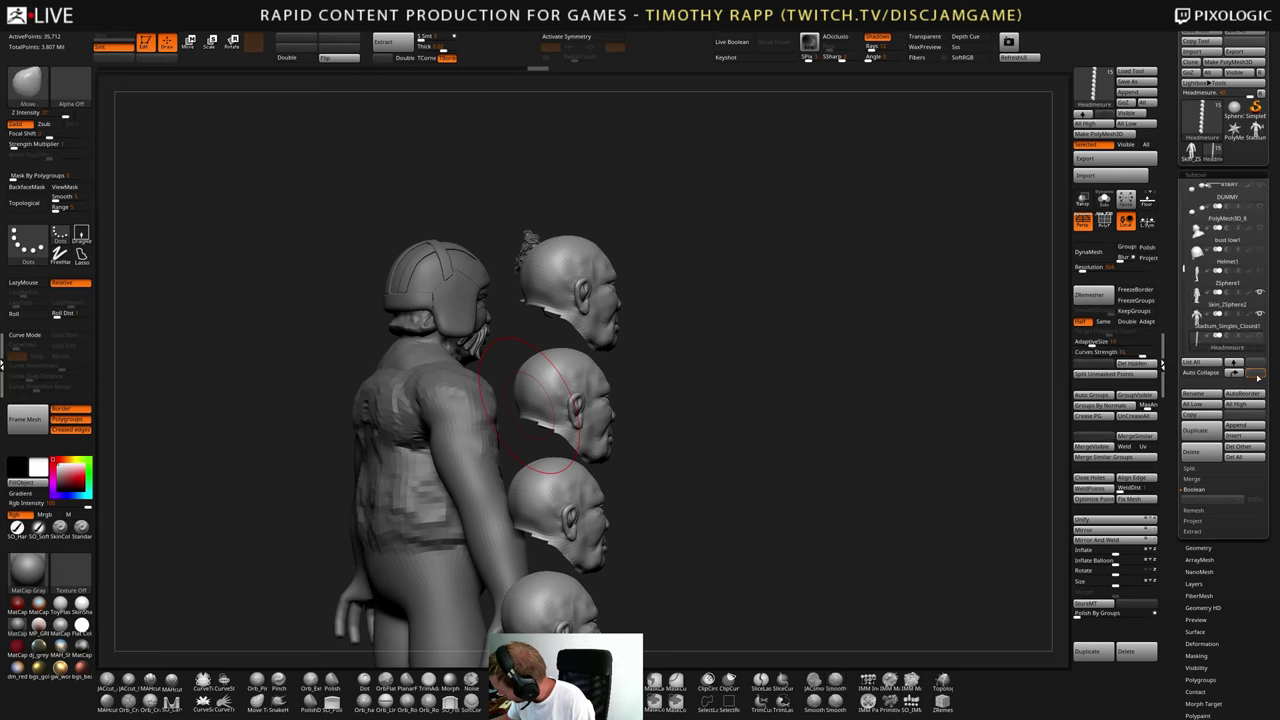
pyautogui.click(1236, 318)
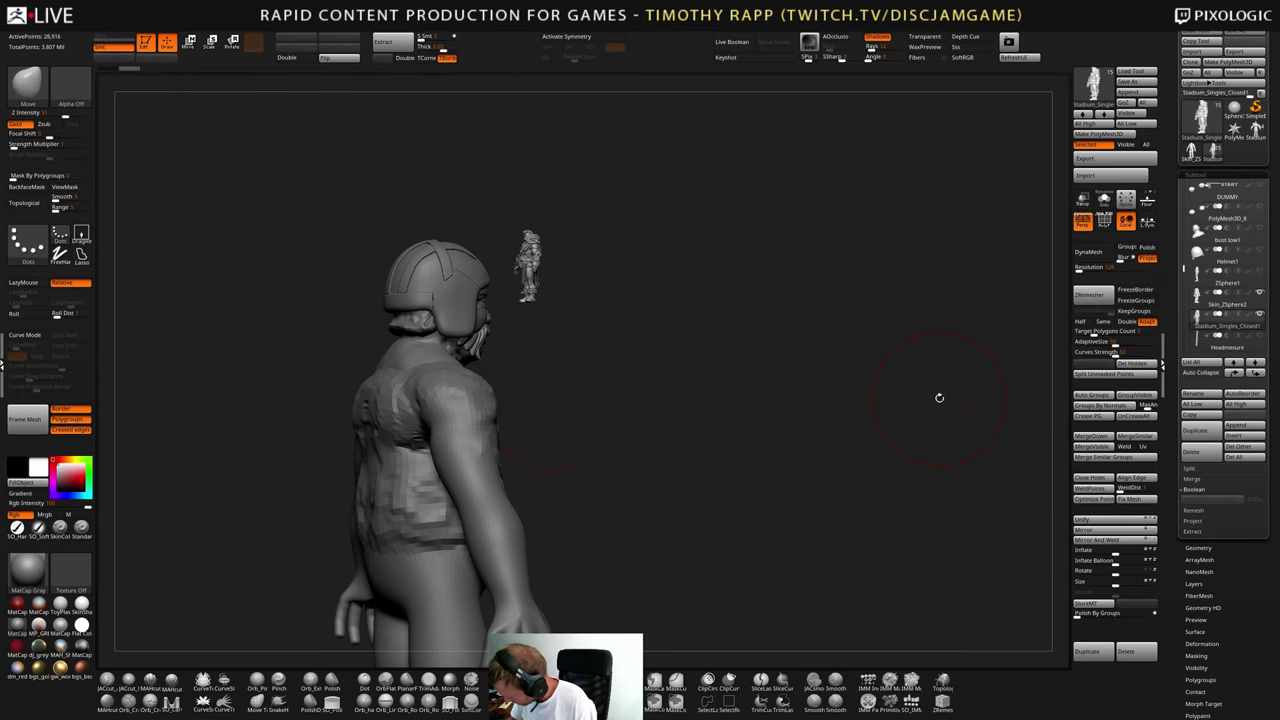
pyautogui.moveTo(590, 484); pyautogui.dragTo(655, 486)
pyautogui.keyDown('alt'); pyautogui.click(438, 425); pyautogui.keyUp('alt')
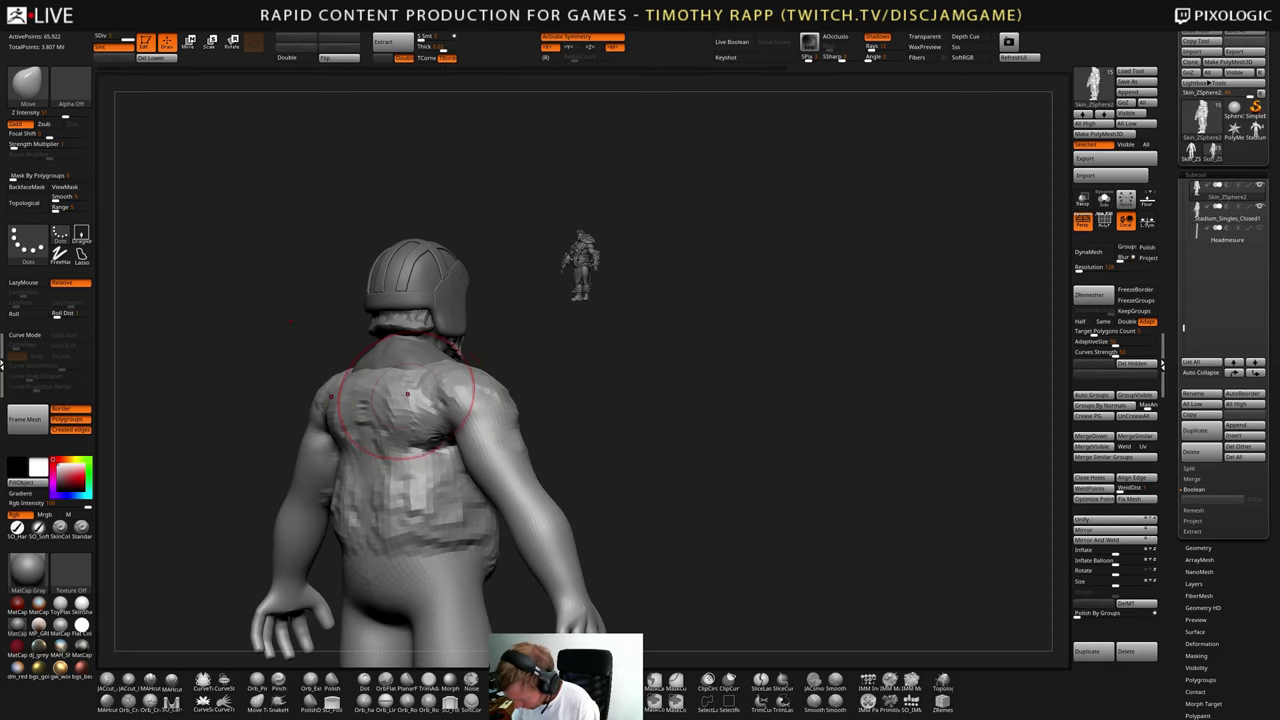
# - Adjust the shape of the upper back and shoulders with the Move brush
pyautogui.moveTo(407, 394); pyautogui.dragTo(310, 375, button='right')
pyautogui.moveTo(430, 394); pyautogui.dragTo(414, 397)
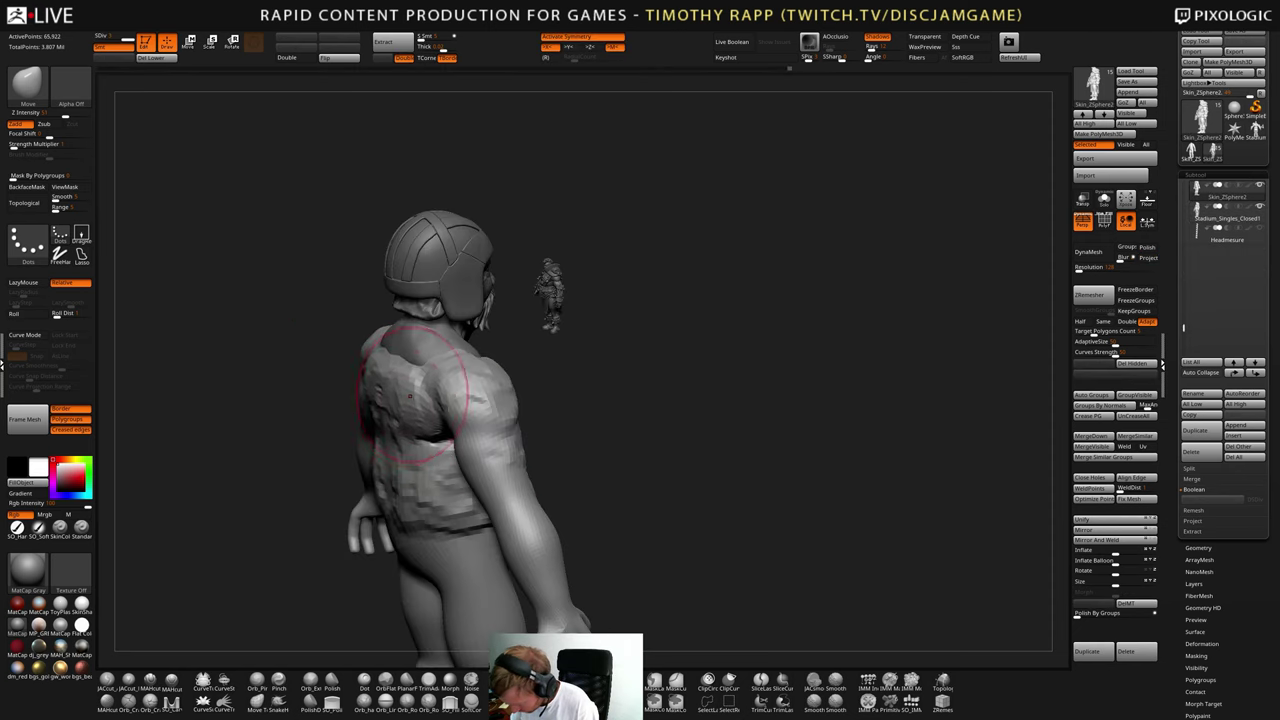
pyautogui.moveTo(414, 397); pyautogui.dragTo(365, 410, button='right')
pyautogui.moveTo(240, 385); pyautogui.dragTo(348, 388)
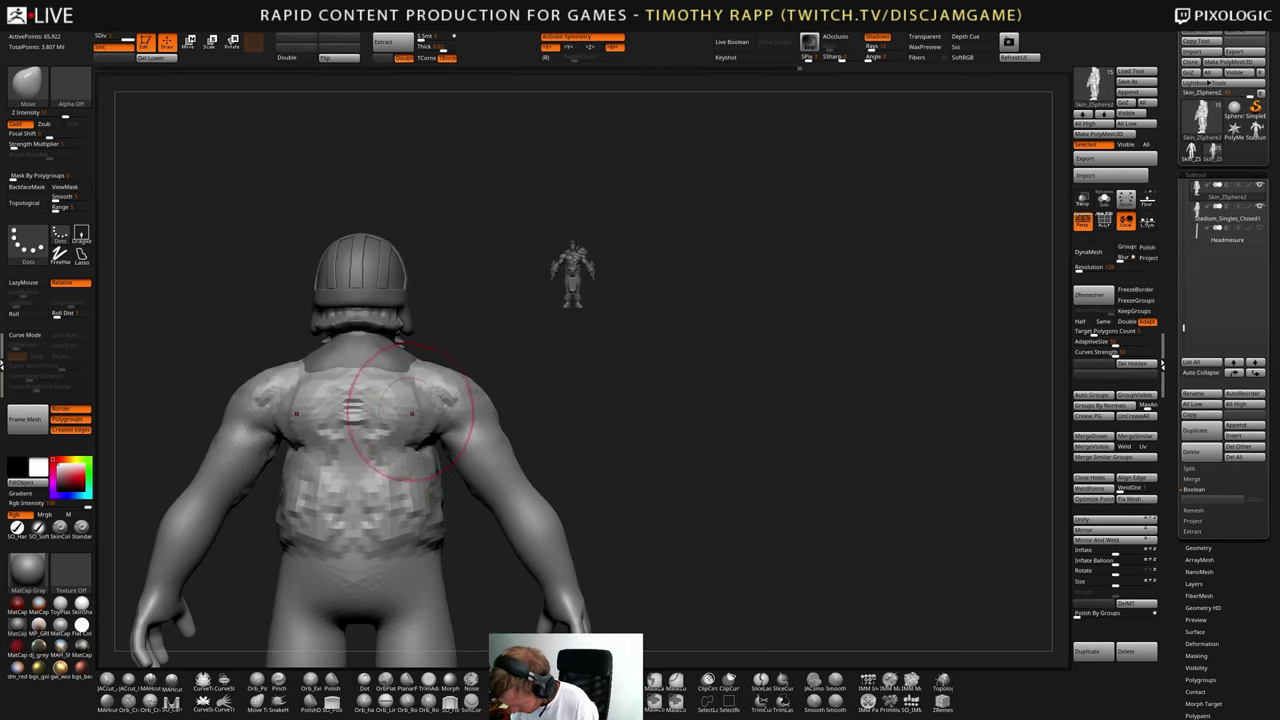
pyautogui.moveTo(672, 352); pyautogui.dragTo(641, 355)
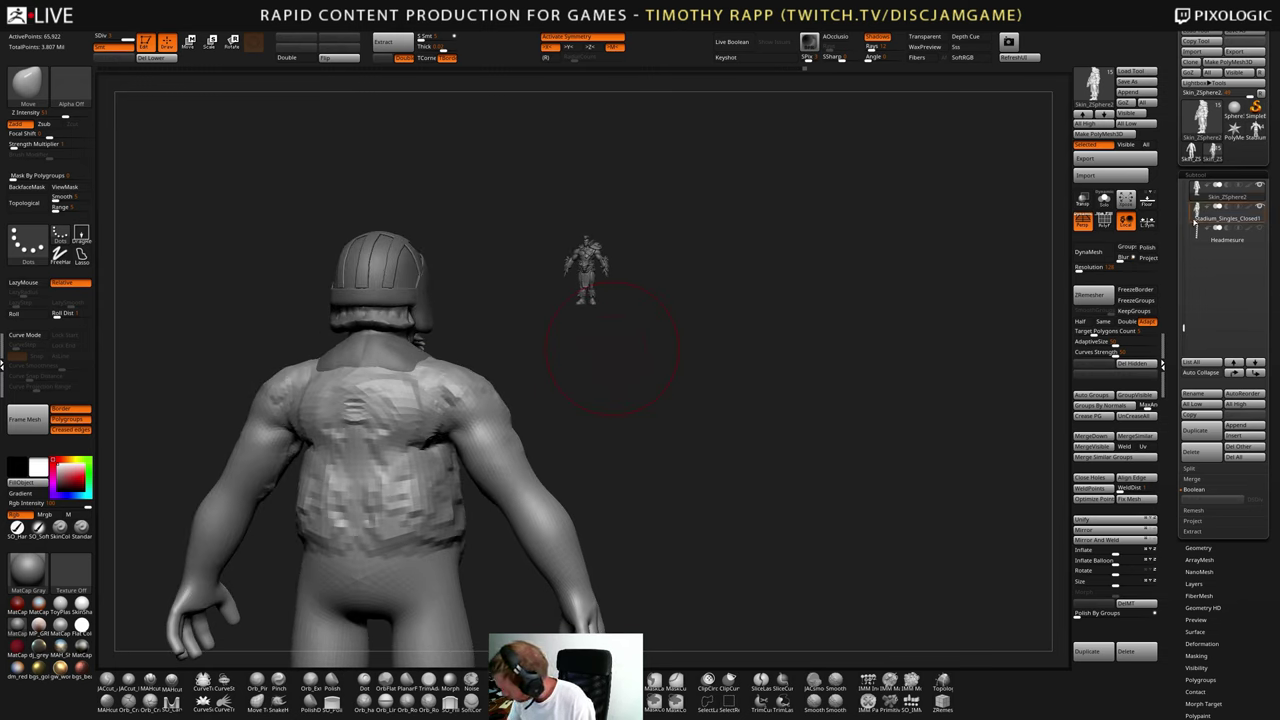
pyautogui.moveTo(797, 455)
pyautogui.mouseDown()
pyautogui.moveTo(623, 503)
pyautogui.moveTo(674, 508)
pyautogui.moveTo(757, 464)
pyautogui.mouseUp()
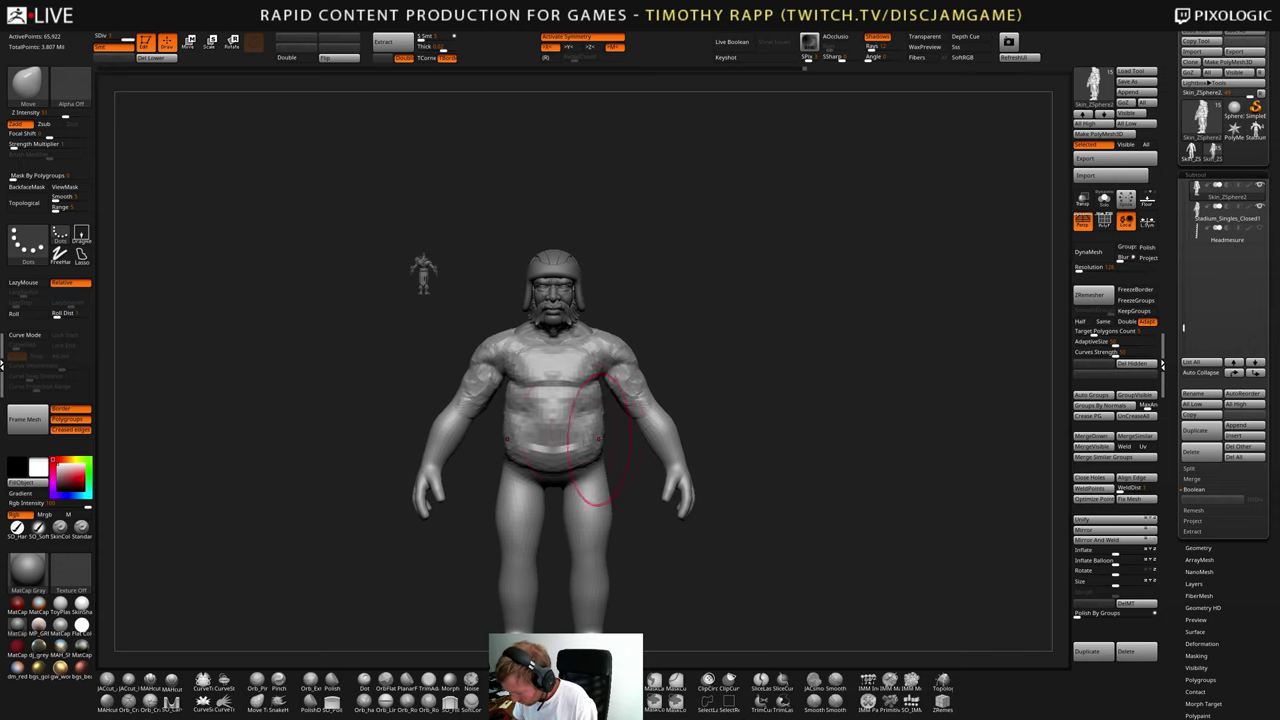
# - Build up the fronts of the thighs and the hip area with ClayTubes
pyautogui.press('b')
pyautogui.press('d')
pyautogui.press('s')
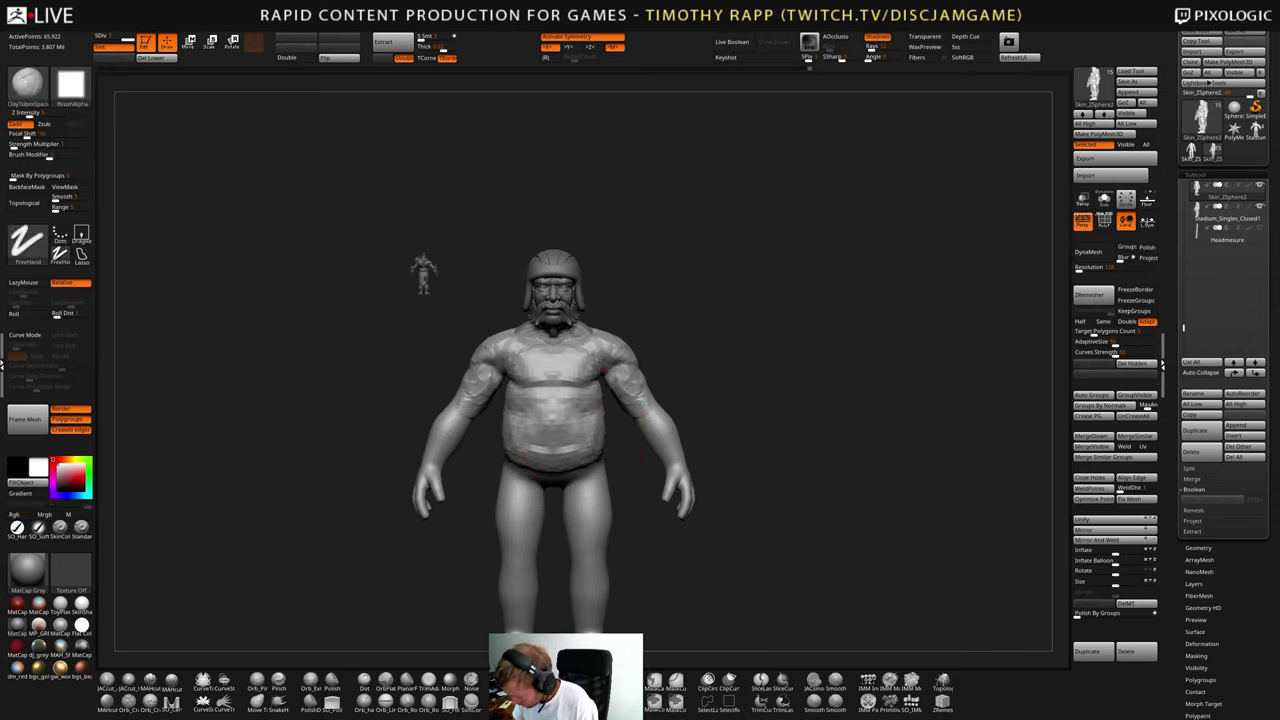
pyautogui.moveTo(641, 453); pyautogui.dragTo(712, 450)
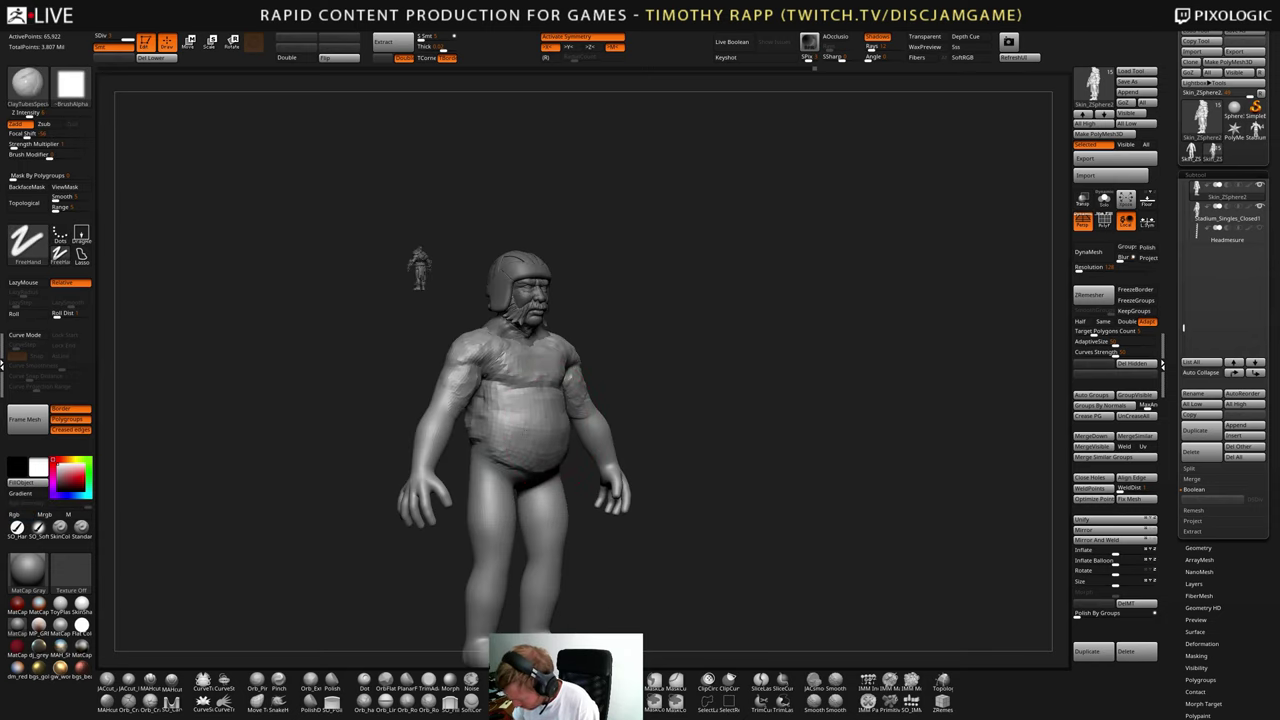
pyautogui.moveTo(552, 465)
pyautogui.mouseDown()
pyautogui.moveTo(671, 458)
pyautogui.moveTo(645, 460)
pyautogui.moveTo(634, 576)
pyautogui.mouseUp()
pyautogui.press('1')
pyautogui.moveTo(640, 560)
pyautogui.mouseDown(button='right')
pyautogui.moveTo(655, 480)
pyautogui.moveTo(622, 527)
pyautogui.moveTo(632, 552)
pyautogui.moveTo(628, 492)
pyautogui.mouseUp(button='right')
pyautogui.moveTo(610, 476)
pyautogui.mouseDown()
pyautogui.moveTo(578, 491)
pyautogui.moveTo(588, 470)
pyautogui.moveTo(586, 494)
pyautogui.moveTo(575, 472)
pyautogui.moveTo(652, 517)
pyautogui.mouseUp()
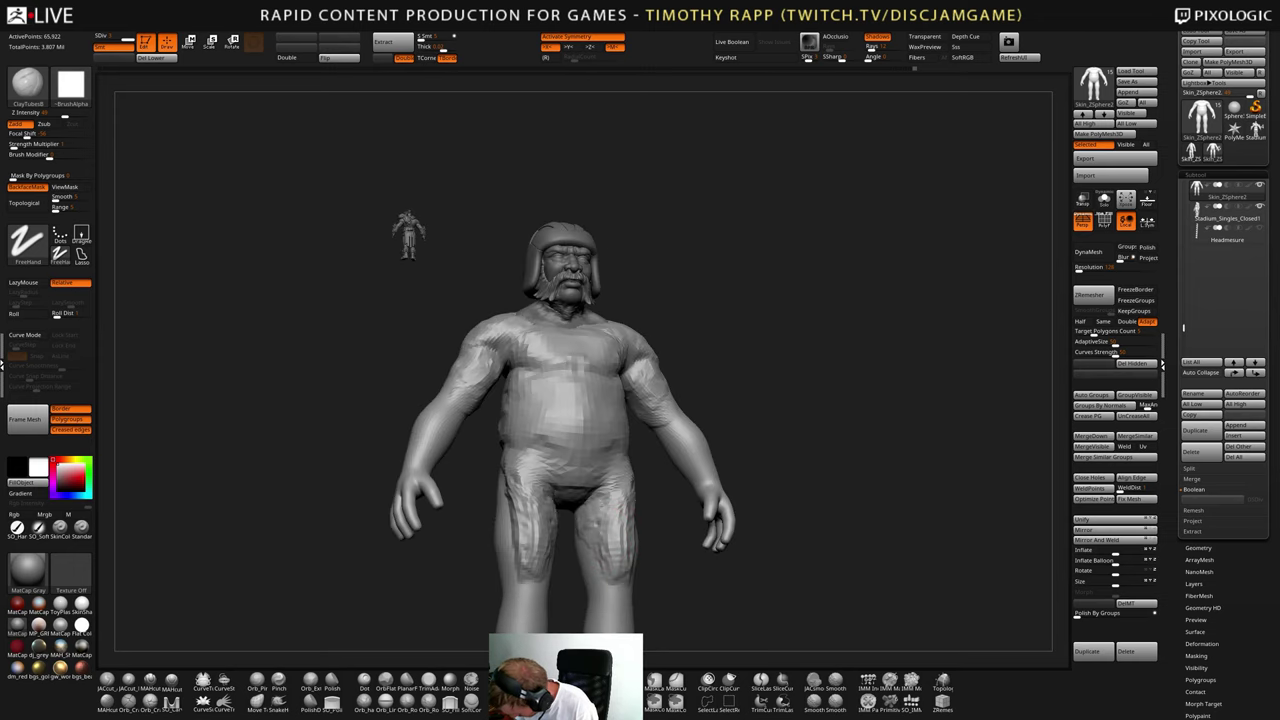
# - Extend the thigh muscles down to the knees and form rounded kneecaps with ClayTubes
pyautogui.moveTo(602, 498); pyautogui.dragTo(600, 580)
pyautogui.moveTo(690, 570)
pyautogui.mouseDown()
pyautogui.moveTo(631, 560)
pyautogui.moveTo(629, 536)
pyautogui.mouseUp()
pyautogui.moveTo(710, 530)
pyautogui.mouseDown()
pyautogui.moveTo(648, 508)
pyautogui.moveTo(762, 556)
pyautogui.moveTo(764, 510)
pyautogui.mouseUp()
pyautogui.moveTo(618, 514); pyautogui.dragTo(641, 506)
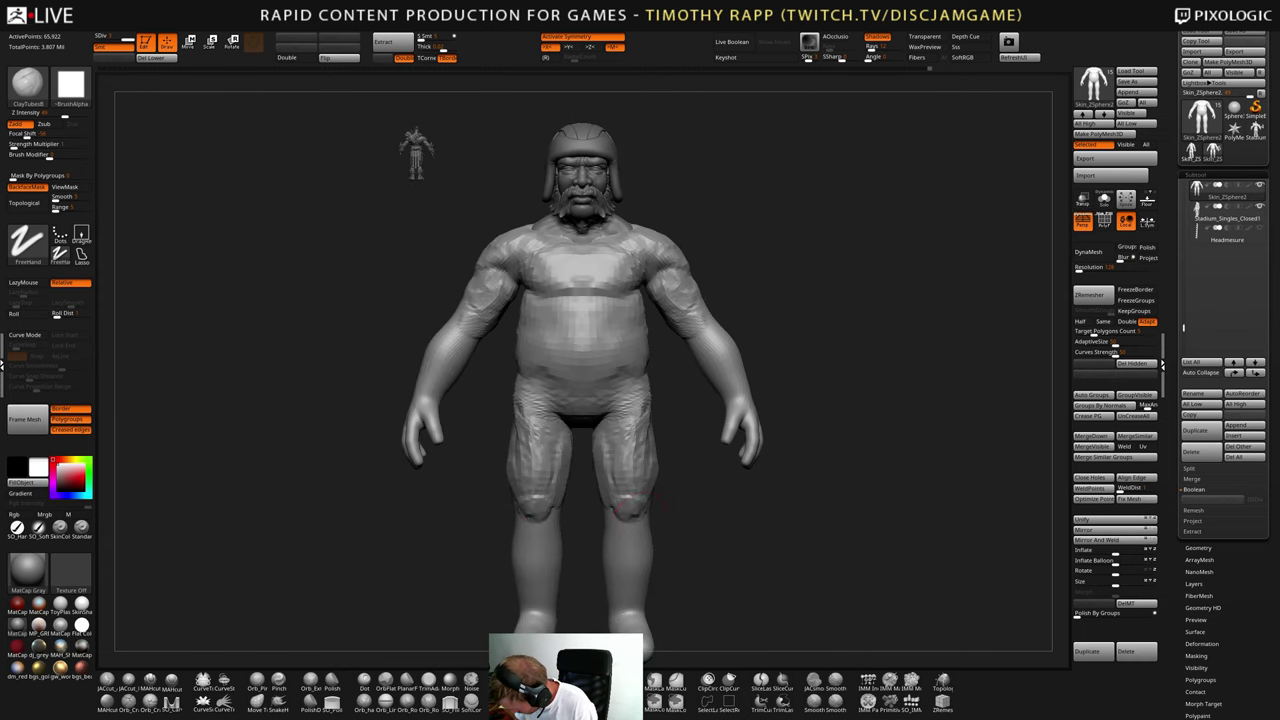
# - Show the polyframe, isolate the active subtool in Solo mode and open the Adaptive Skin settings of the ZSphere1 armature
pyautogui.hotkey('shift', 'f')
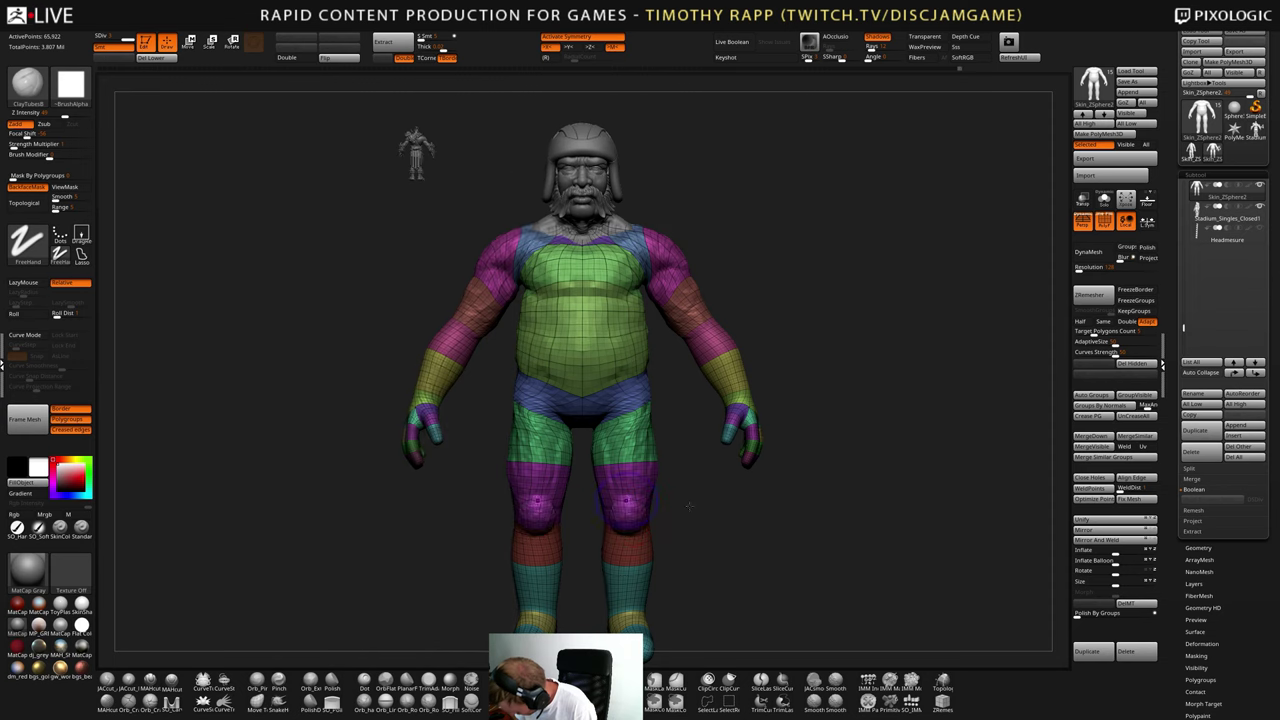
pyautogui.moveTo(667, 523)
pyautogui.mouseDown()
pyautogui.moveTo(708, 525)
pyautogui.moveTo(667, 524)
pyautogui.moveTo(666, 505)
pyautogui.moveTo(662, 540)
pyautogui.moveTo(820, 525)
pyautogui.moveTo(765, 520)
pyautogui.mouseUp()
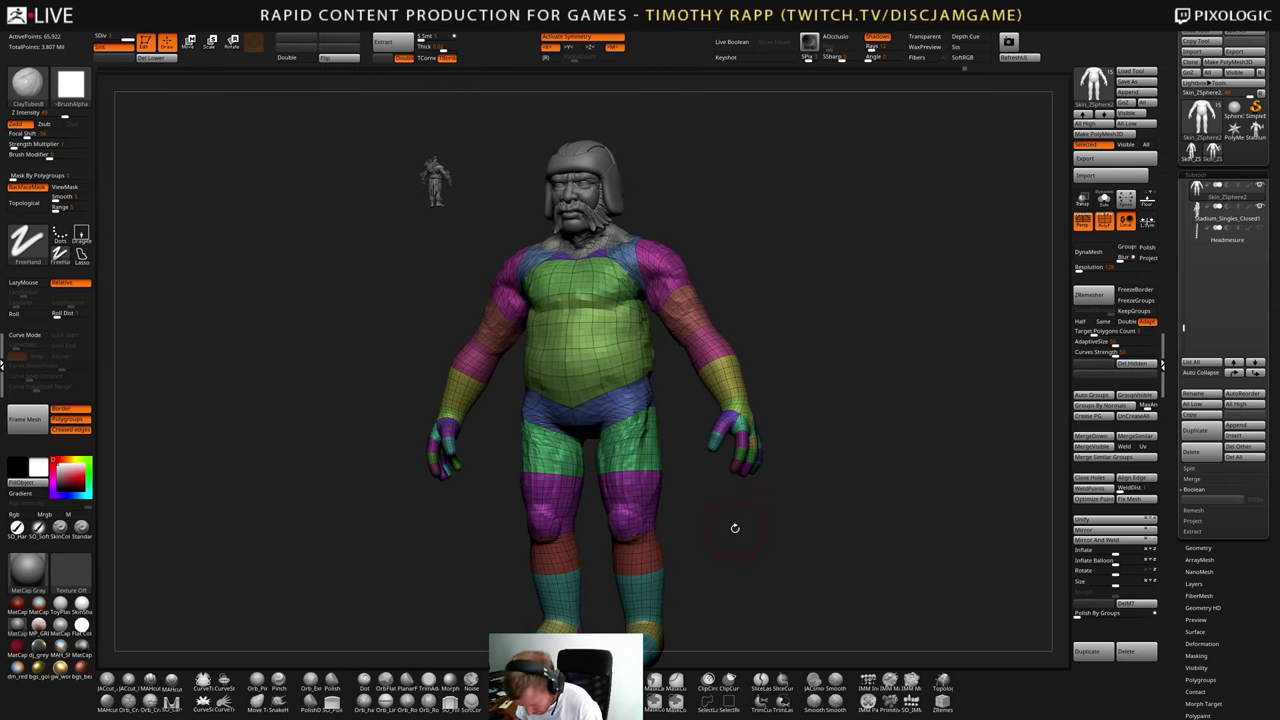
pyautogui.press('Up')
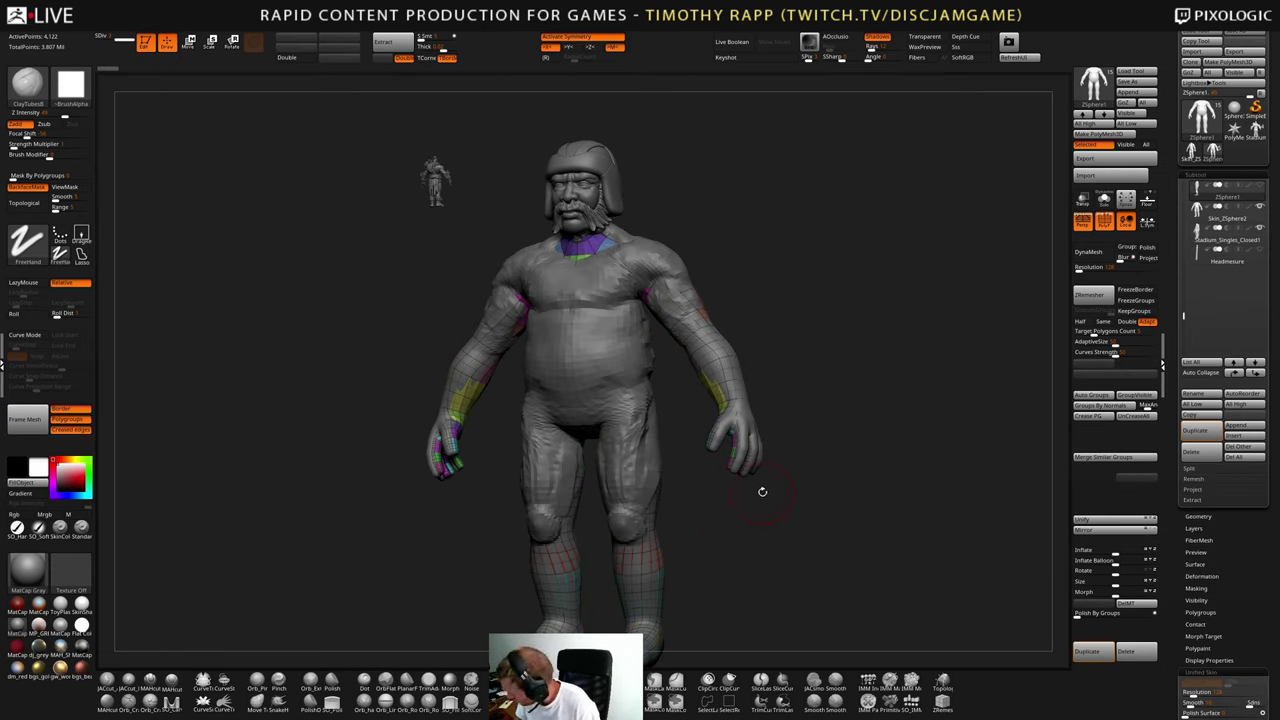
pyautogui.hotkey('alt', 's')
pyautogui.press('Up')
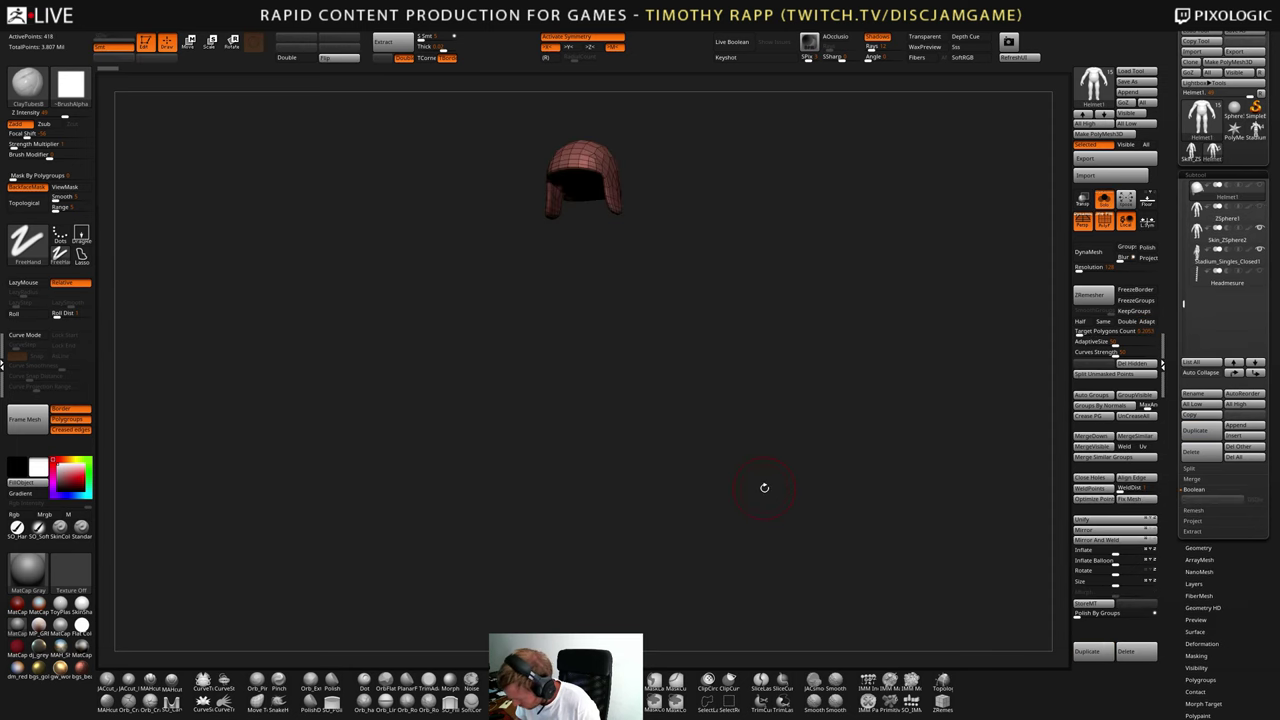
pyautogui.press('Down')
pyautogui.click(1202, 672)
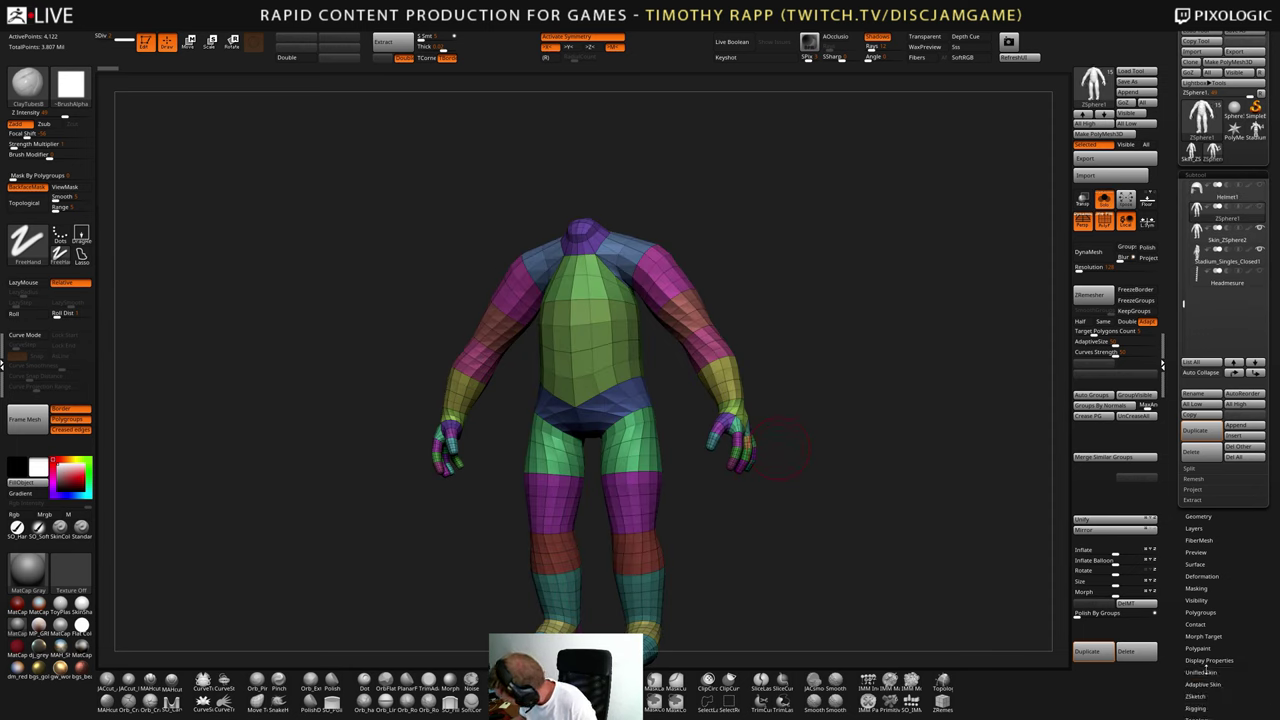
pyautogui.click(1196, 692)
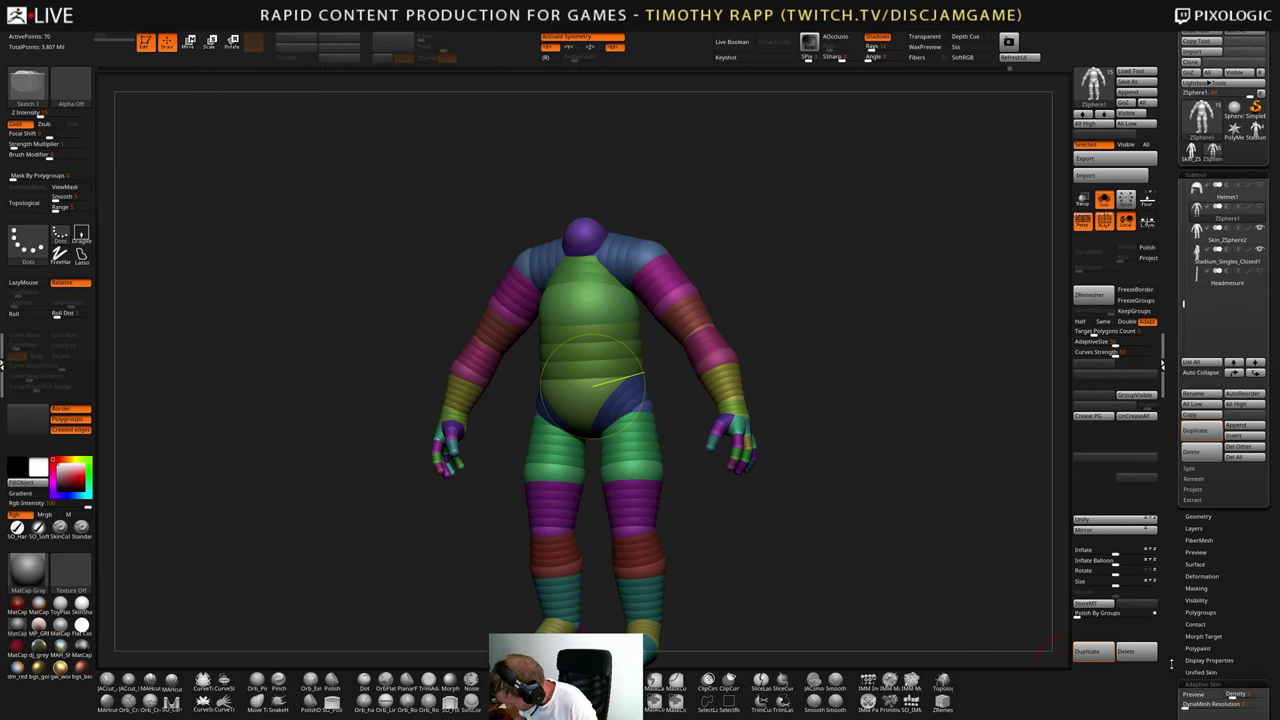
# - Compare the ZSphere1 armature with the sculpted Skin_ZSphere2 body from the front and the side
pyautogui.press('Up')
pyautogui.press('Down')
pyautogui.press('Down')
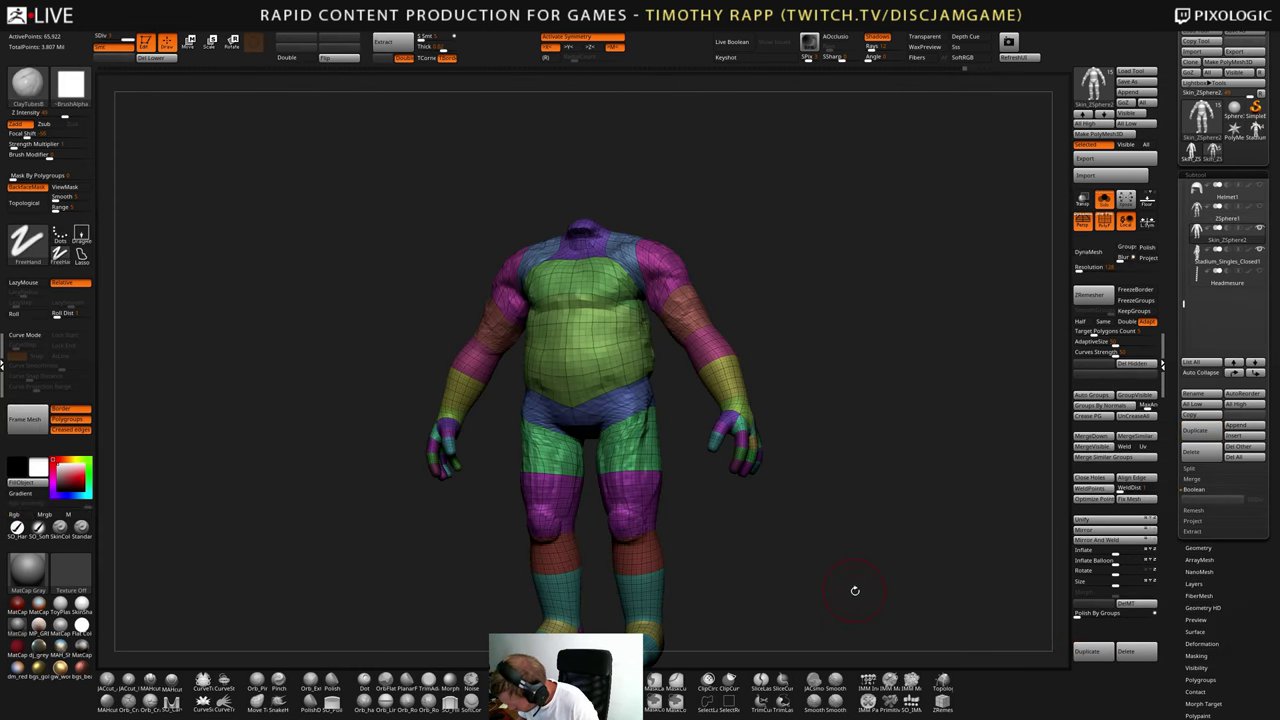
pyautogui.press('Up')
pyautogui.press('Down')
pyautogui.press('Up')
pyautogui.moveTo(858, 595); pyautogui.dragTo(834, 589)
pyautogui.press('Down')
pyautogui.press('Up')
pyautogui.press('Down')
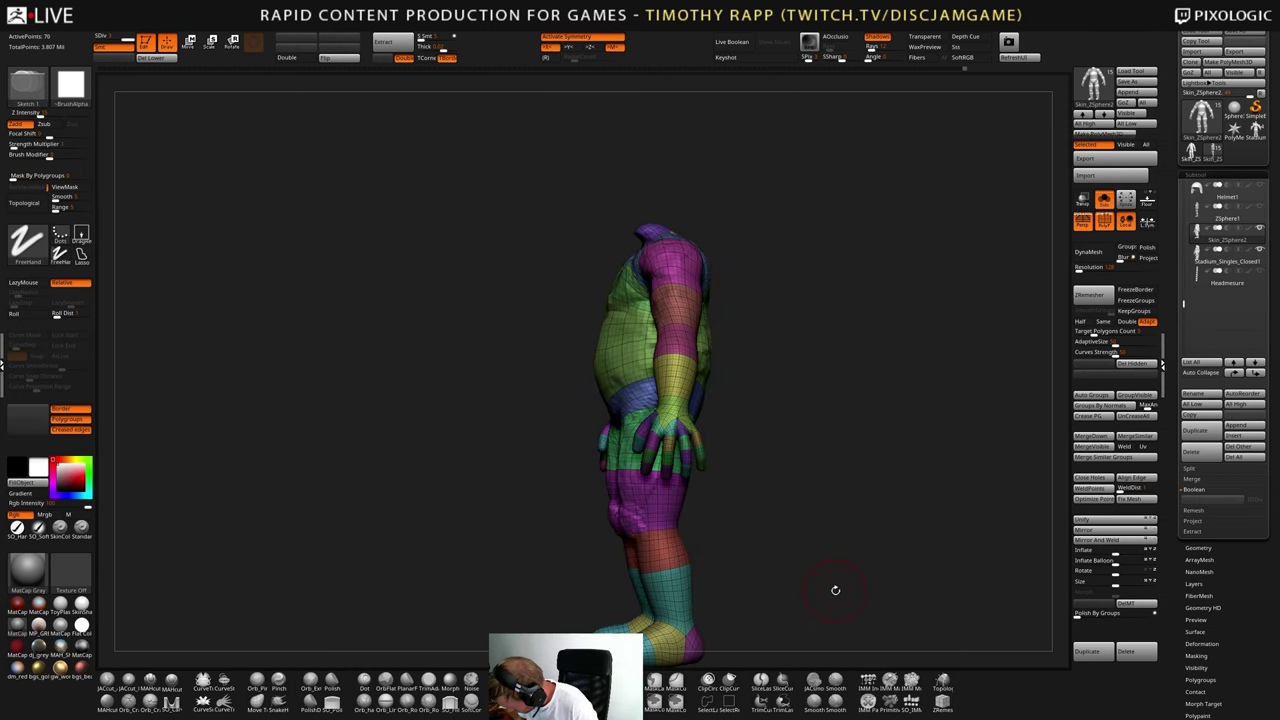
pyautogui.press('a')
pyautogui.press('a')
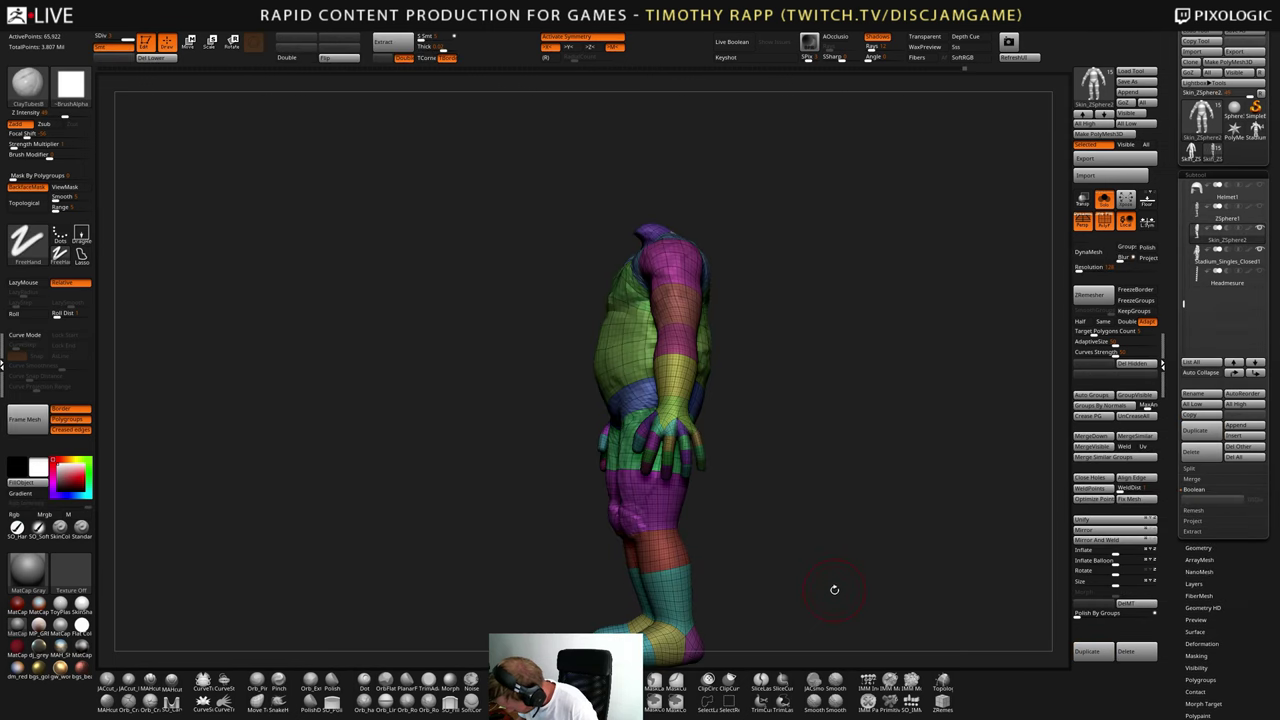
pyautogui.moveTo(835, 591)
pyautogui.mouseDown()
pyautogui.moveTo(869, 597)
pyautogui.moveTo(835, 567)
pyautogui.mouseUp()
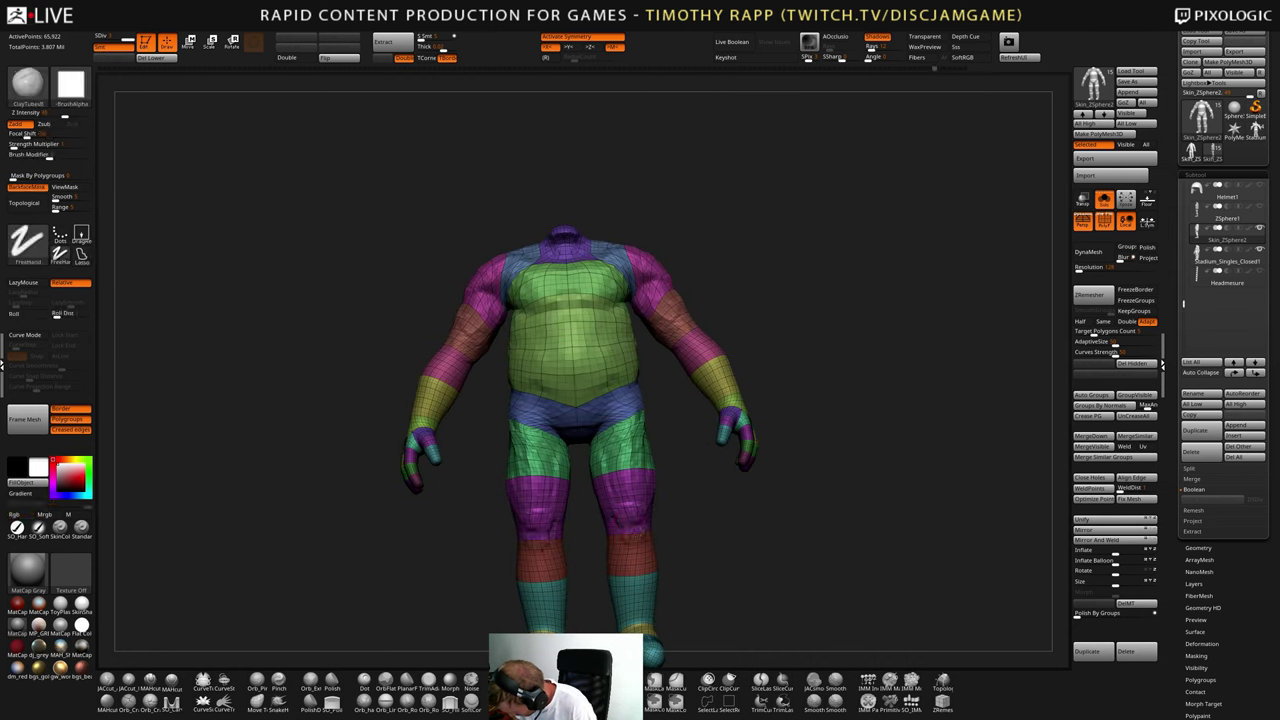
pyautogui.moveTo(646, 541)
pyautogui.mouseDown()
pyautogui.moveTo(619, 550)
pyautogui.moveTo(690, 534)
pyautogui.moveTo(570, 527)
pyautogui.mouseUp()
pyautogui.press('b')
pyautogui.press('d')
pyautogui.press('s')
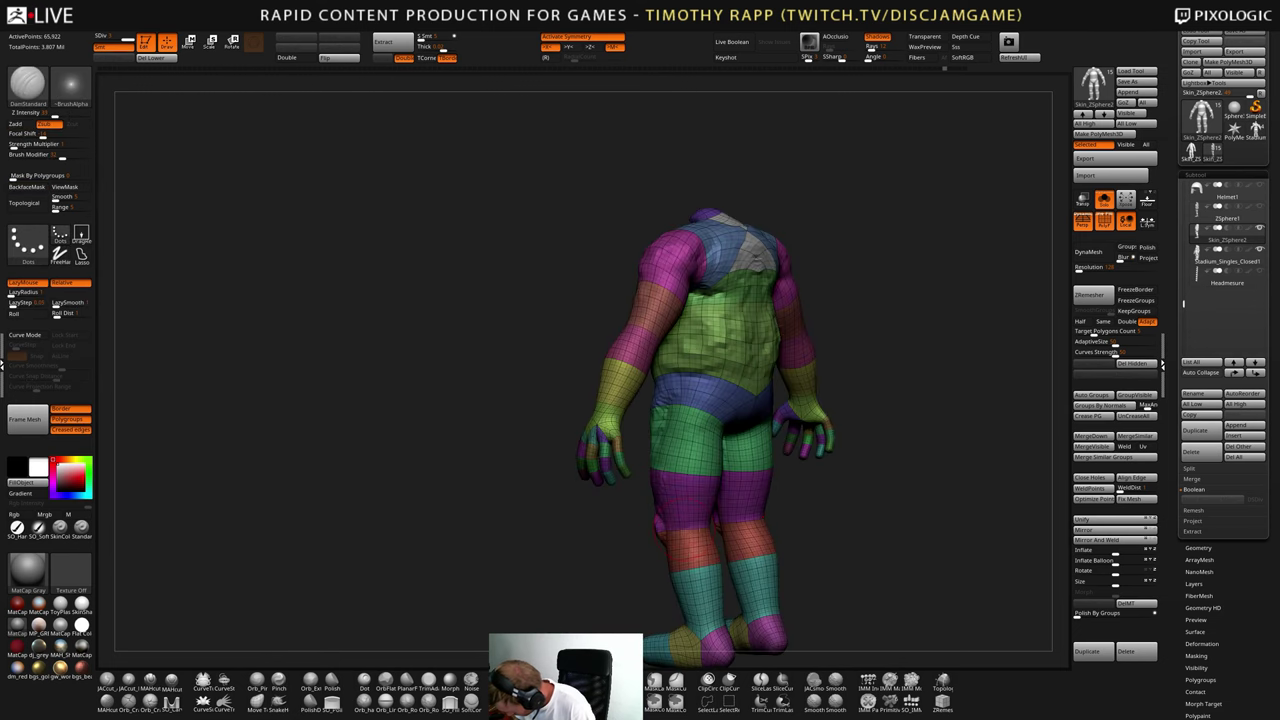
pyautogui.moveTo(728, 527); pyautogui.dragTo(648, 526)
pyautogui.moveTo(648, 526); pyautogui.dragTo(626, 526, button='right')
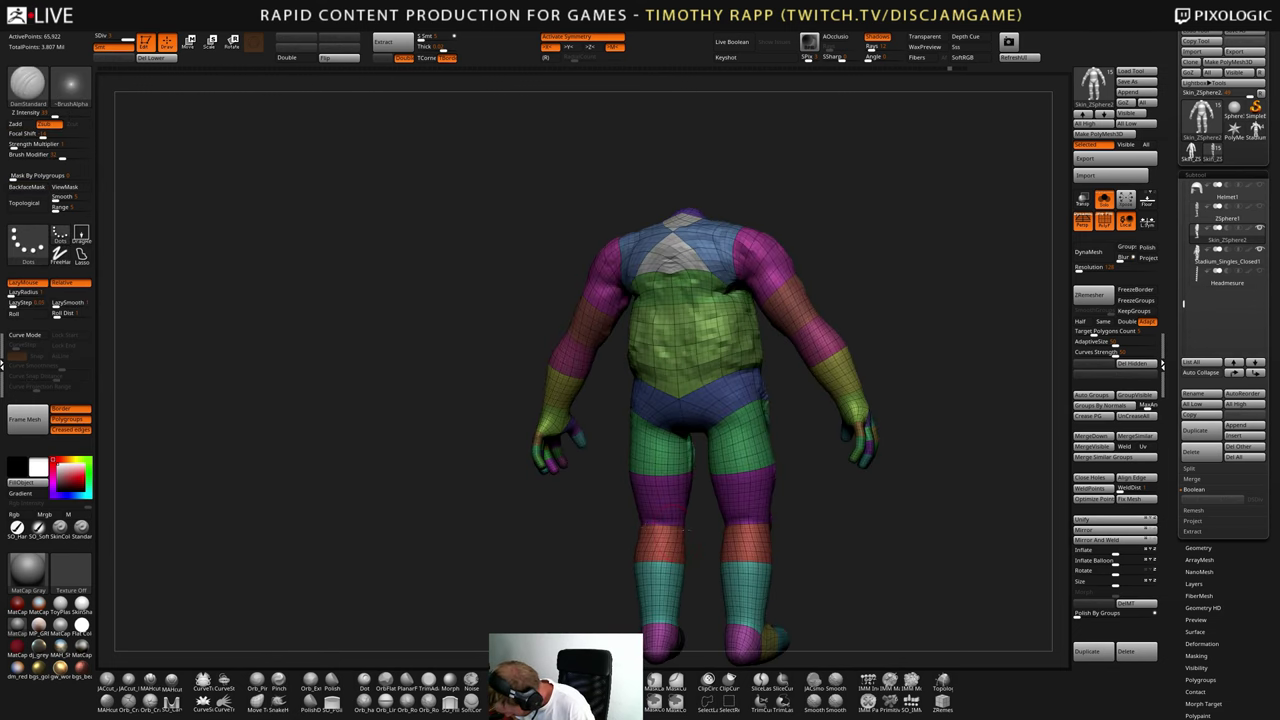
pyautogui.moveTo(671, 524); pyautogui.dragTo(654, 526)
pyautogui.moveTo(652, 526); pyautogui.dragTo(655, 483, button='right')
# - Build up the buttocks and the tops of the rear thighs with ClayTubes
pyautogui.press('b')
pyautogui.press('c')
pyautogui.press('t')
pyautogui.moveTo(630, 408); pyautogui.dragTo(648, 430)
pyautogui.moveTo(648, 430); pyautogui.dragTo(680, 426, button='right')
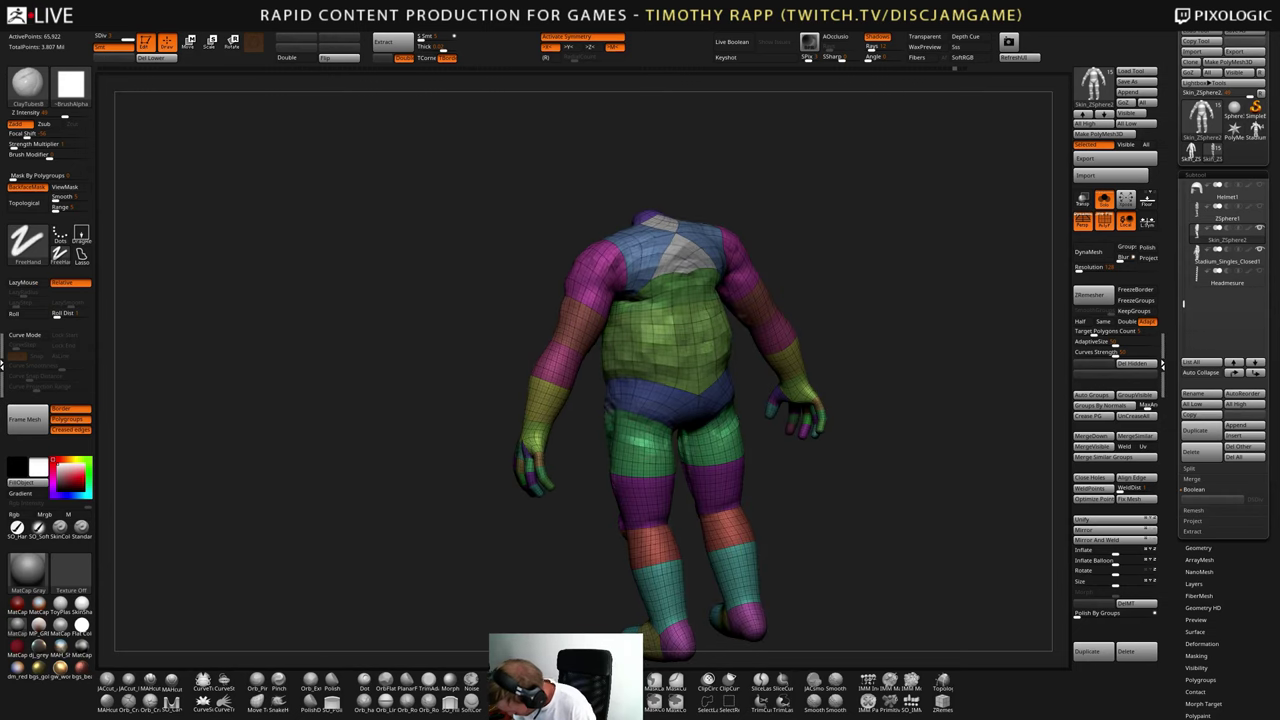
pyautogui.moveTo(628, 410); pyautogui.dragTo(658, 410)
pyautogui.moveTo(658, 410)
pyautogui.mouseDown(button='right')
pyautogui.moveTo(630, 410)
pyautogui.moveTo(683, 412)
pyautogui.mouseUp(button='right')
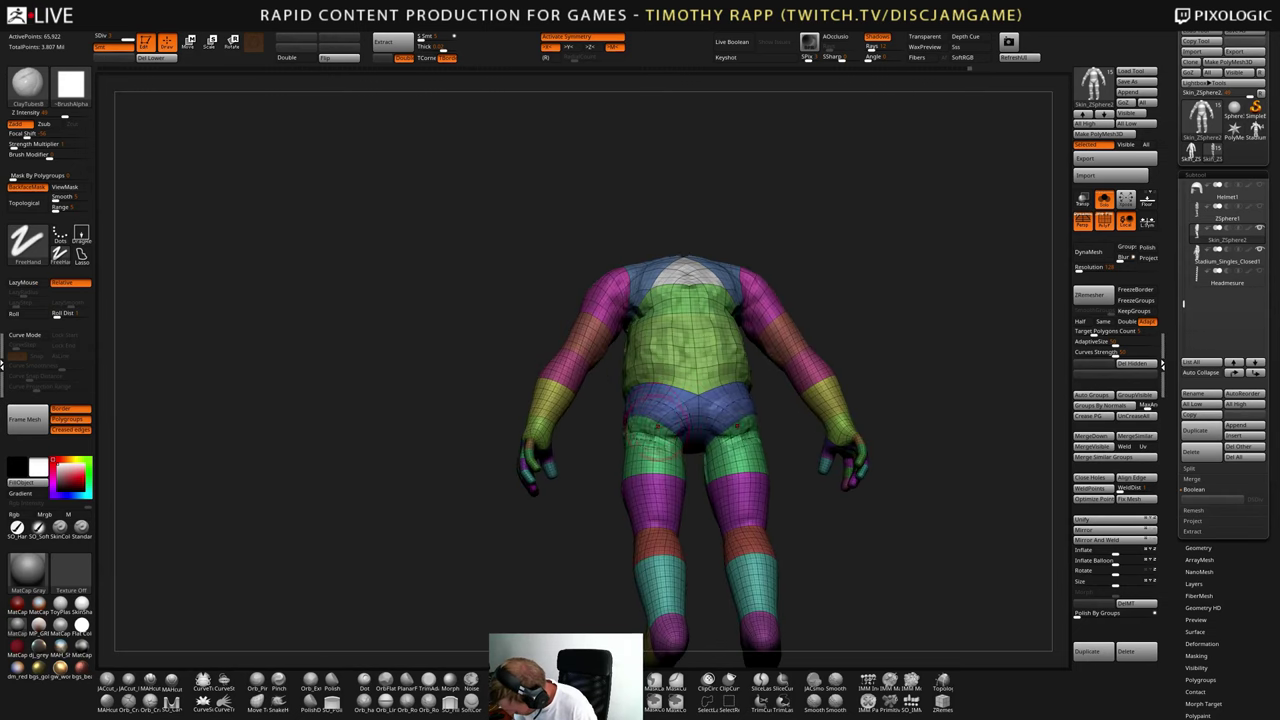
pyautogui.moveTo(662, 490); pyautogui.dragTo(665, 472)
# - Hide the polyframe and build up the outer and rear thigh muscles with ClayTubes
pyautogui.hotkey('shift', 'f')
pyautogui.moveTo(689, 409); pyautogui.dragTo(663, 455)
pyautogui.moveTo(649, 450); pyautogui.dragTo(637, 410, button='right')
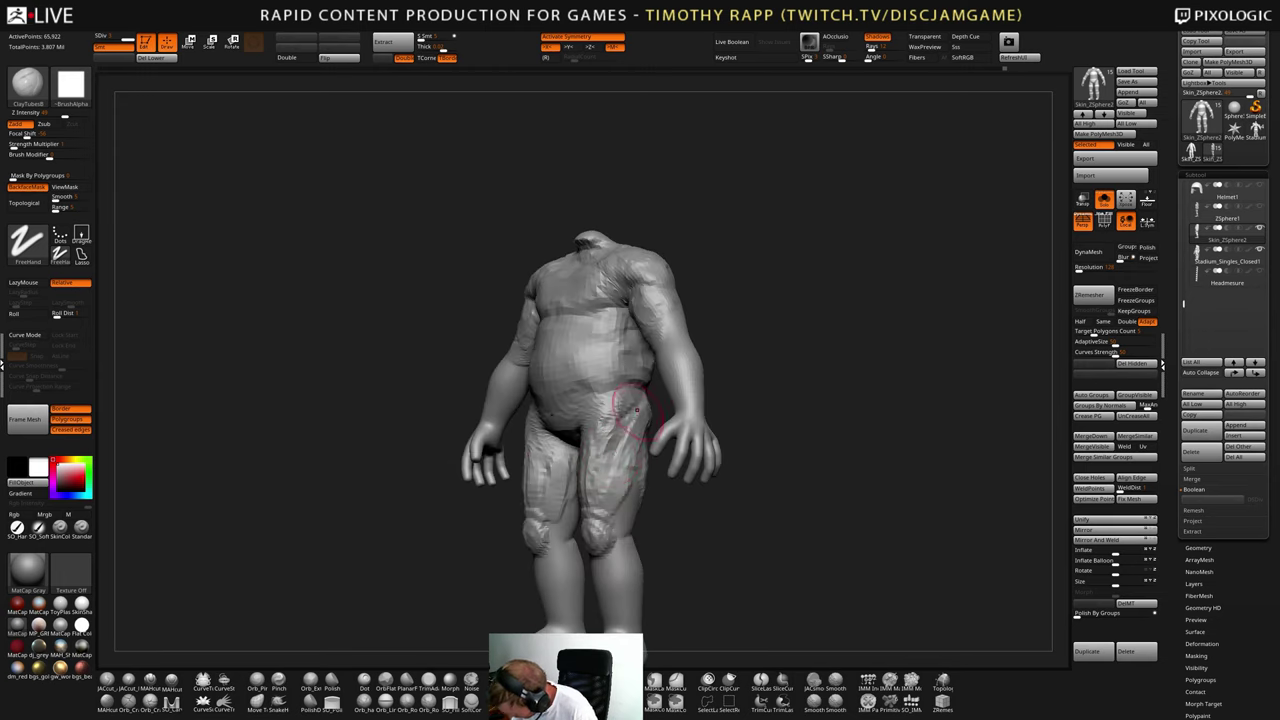
pyautogui.moveTo(608, 497); pyautogui.dragTo(588, 434, button='right')
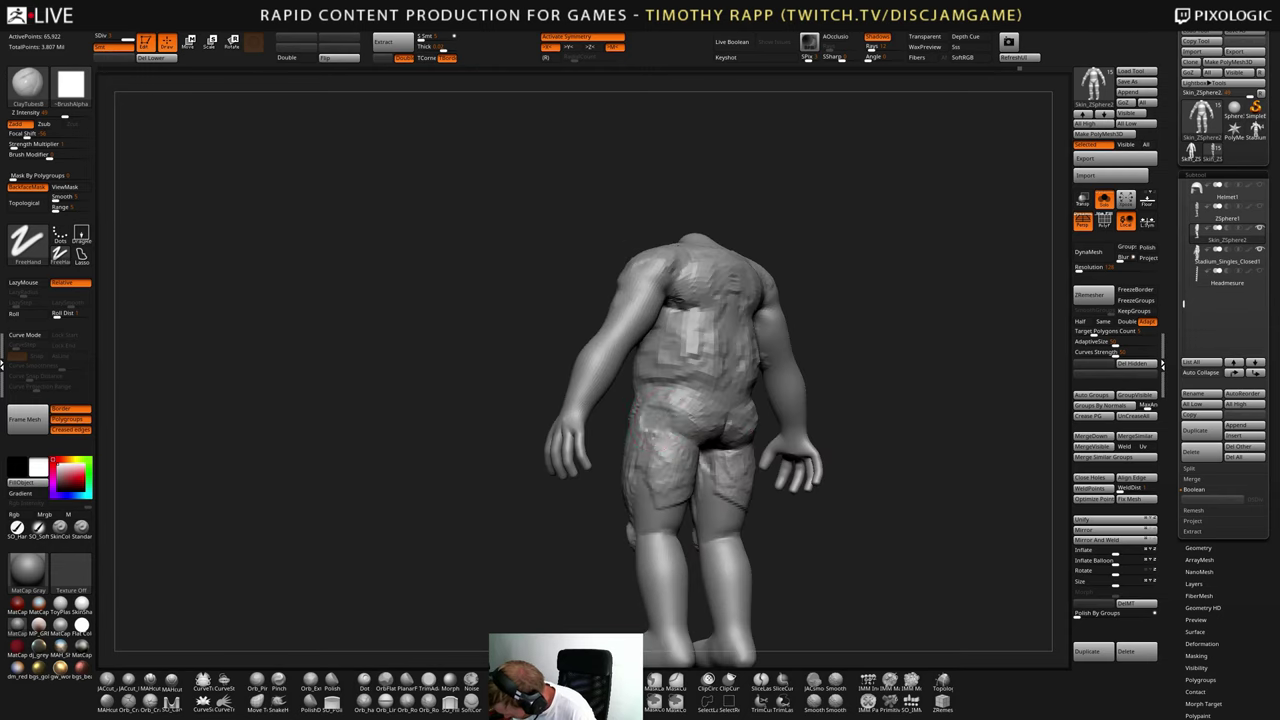
pyautogui.moveTo(680, 432)
pyautogui.mouseDown(button='right')
pyautogui.moveTo(642, 426)
pyautogui.moveTo(644, 452)
pyautogui.moveTo(676, 440)
pyautogui.moveTo(658, 420)
pyautogui.moveTo(718, 438)
pyautogui.moveTo(680, 430)
pyautogui.mouseUp(button='right')
pyautogui.moveTo(672, 440); pyautogui.dragTo(680, 414)
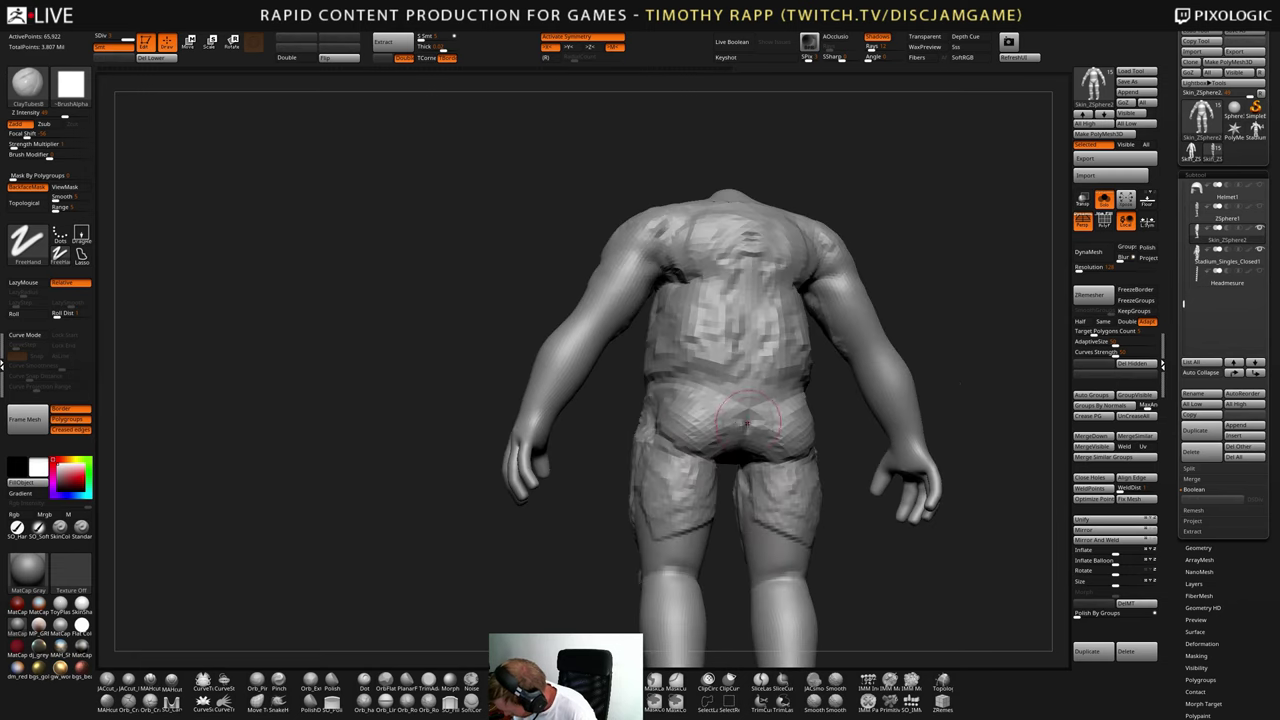
# - Refine the buttocks and their transition into the lower back and hips with ClayTubes
pyautogui.moveTo(680, 420); pyautogui.dragTo(722, 444, button='right')
pyautogui.moveTo(722, 434); pyautogui.dragTo(716, 402)
pyautogui.moveTo(718, 410); pyautogui.dragTo(720, 430, button='right')
pyautogui.moveTo(726, 408); pyautogui.dragTo(720, 446)
pyautogui.moveTo(720, 432); pyautogui.dragTo(758, 440, button='right')
pyautogui.moveTo(778, 420); pyautogui.dragTo(634, 422)
pyautogui.moveTo(636, 424)
pyautogui.mouseDown(button='right')
pyautogui.moveTo(618, 408)
pyautogui.moveTo(556, 424)
pyautogui.moveTo(645, 436)
pyautogui.mouseUp(button='right')
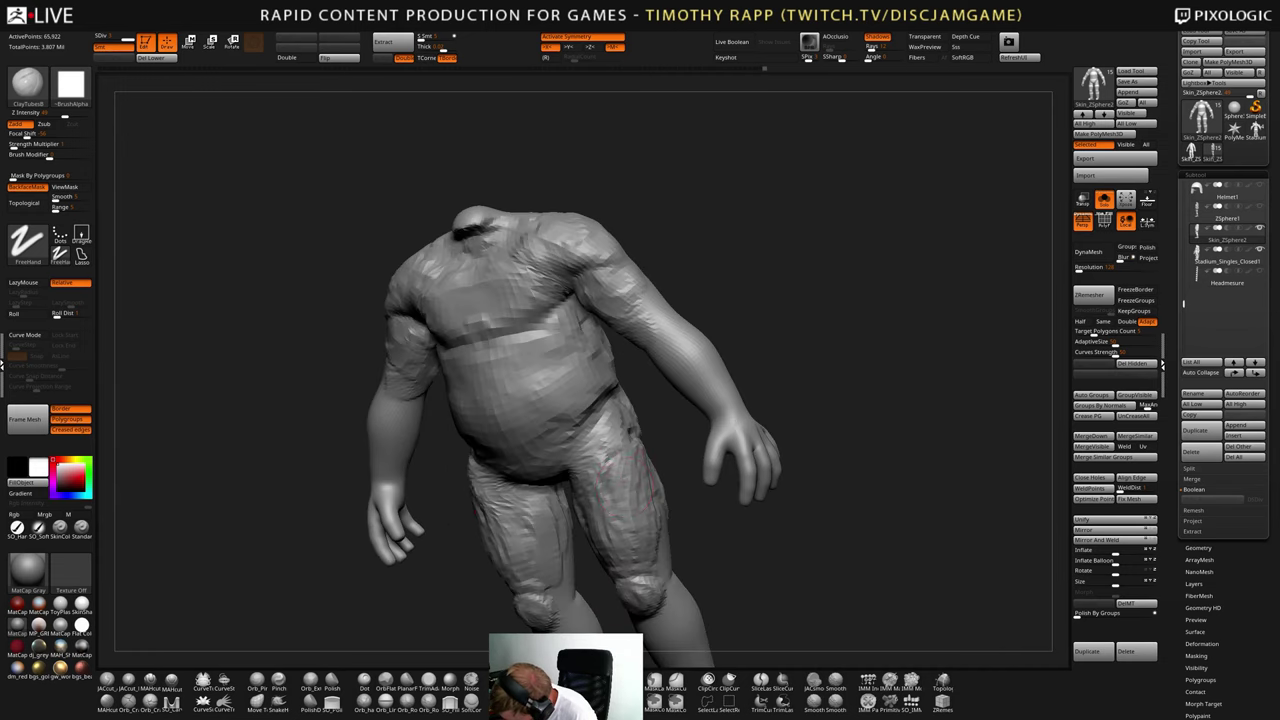
# - Add volume to the front and outer thigh muscles below the hips with ClayTubes
pyautogui.moveTo(638, 430); pyautogui.dragTo(644, 452)
pyautogui.moveTo(644, 452)
pyautogui.mouseDown(button='right')
pyautogui.moveTo(612, 466)
pyautogui.moveTo(620, 490)
pyautogui.mouseUp(button='right')
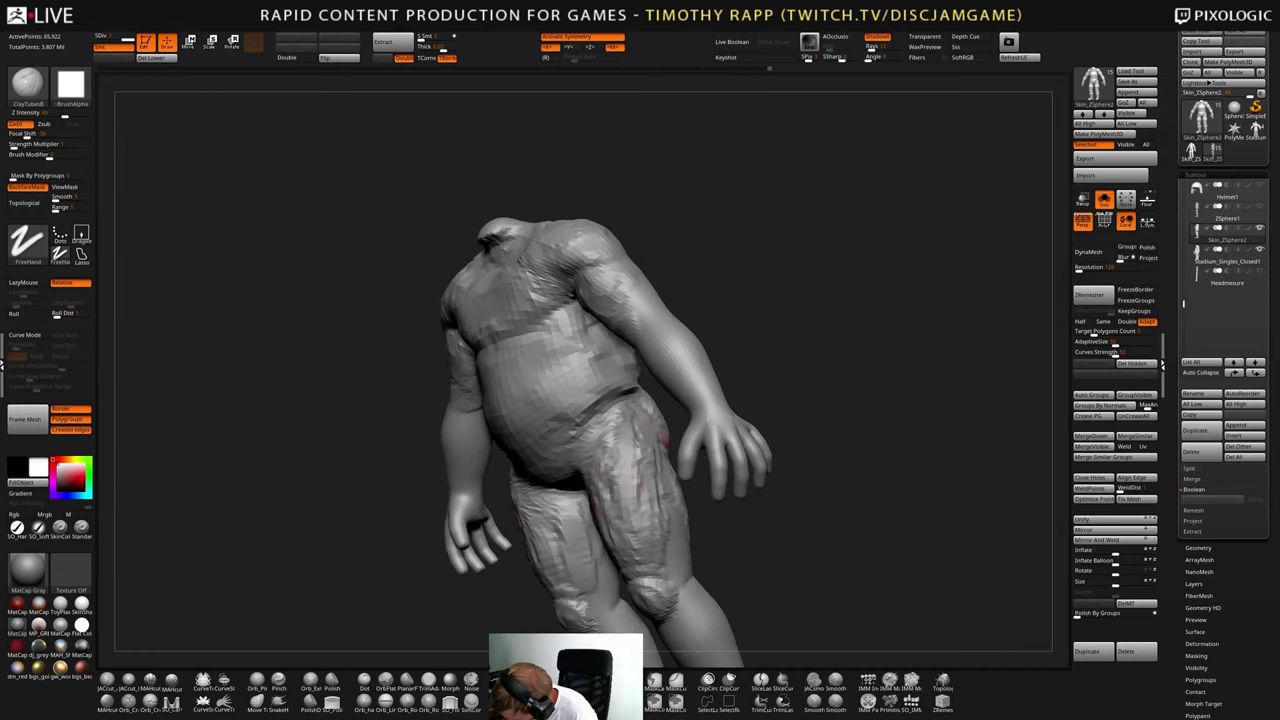
pyautogui.moveTo(610, 500)
pyautogui.mouseDown()
pyautogui.moveTo(648, 435)
pyautogui.moveTo(635, 480)
pyautogui.moveTo(677, 463)
pyautogui.moveTo(628, 459)
pyautogui.moveTo(666, 506)
pyautogui.mouseUp()
pyautogui.moveTo(800, 466)
pyautogui.mouseDown()
pyautogui.moveTo(761, 517)
pyautogui.moveTo(766, 457)
pyautogui.moveTo(757, 529)
pyautogui.moveTo(765, 512)
pyautogui.moveTo(740, 490)
pyautogui.moveTo(686, 486)
pyautogui.moveTo(772, 502)
pyautogui.mouseUp()
# - Define the separations between the front thigh muscles with the DamStandard brush
pyautogui.press('b')
pyautogui.press('d')
pyautogui.press('s')
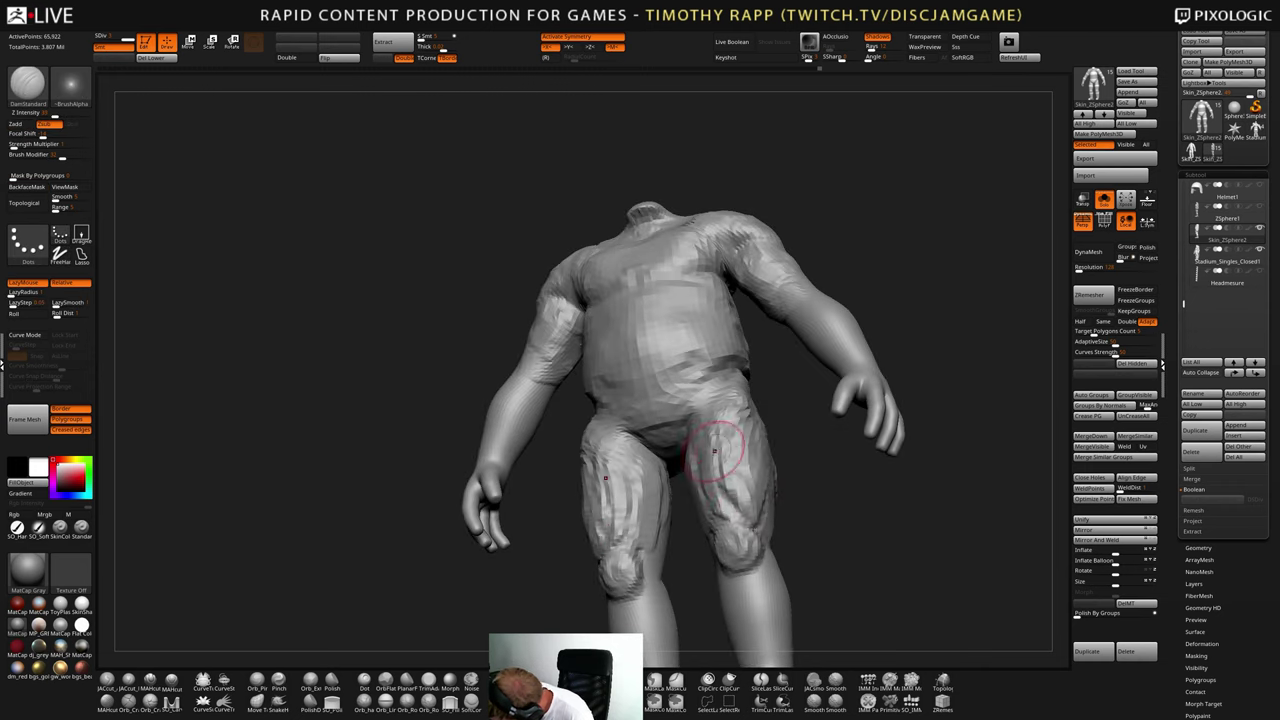
pyautogui.moveTo(715, 451)
pyautogui.mouseDown(button='right')
pyautogui.moveTo(754, 508)
pyautogui.moveTo(785, 501)
pyautogui.mouseUp(button='right')
# - Reshape the inner thighs just below the crotch with the Move brush at an adjusted brush size
pyautogui.press('b')
pyautogui.press('c')
pyautogui.press('t')
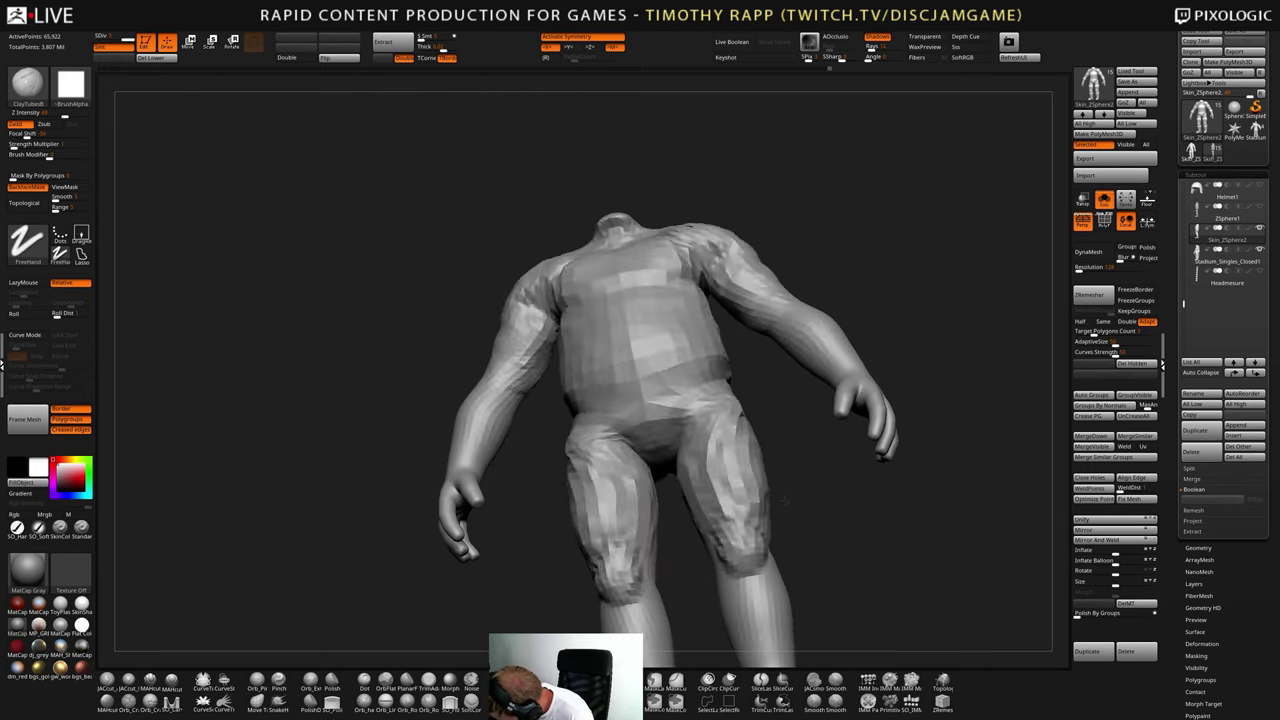
pyautogui.moveTo(785, 498); pyautogui.dragTo(762, 462)
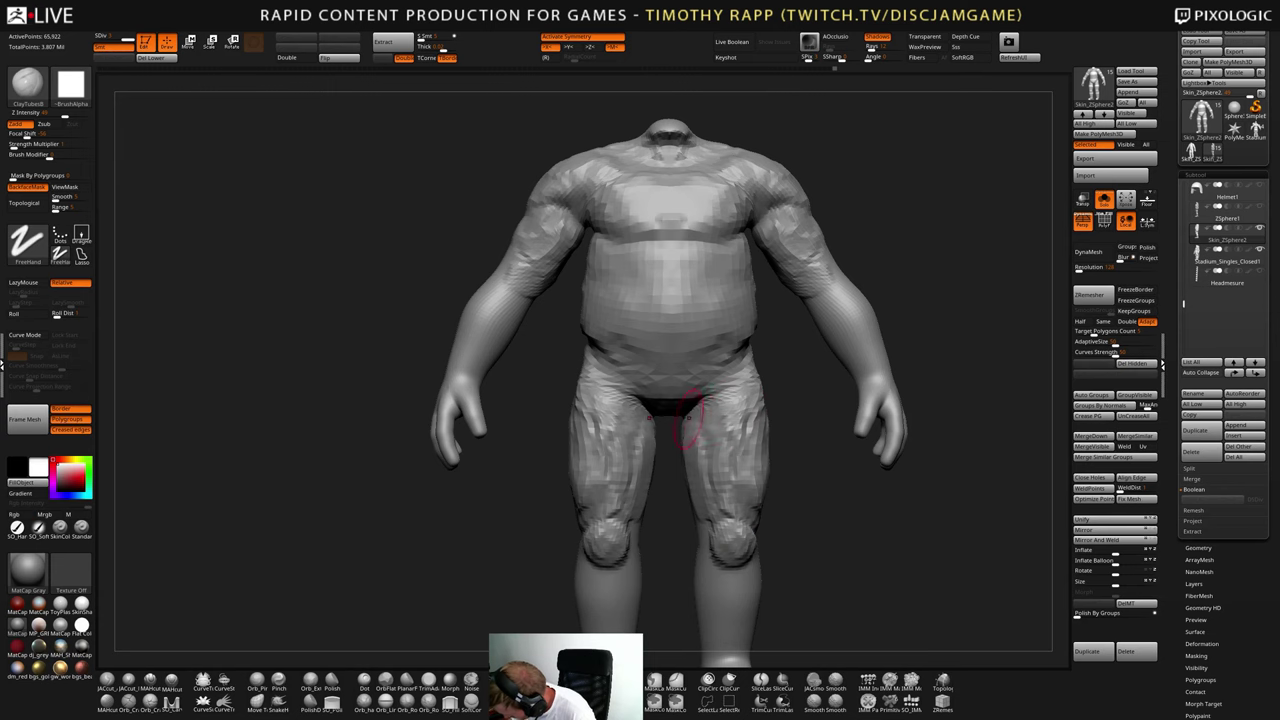
pyautogui.moveTo(689, 418)
pyautogui.mouseDown(button='right')
pyautogui.moveTo(683, 374)
pyautogui.moveTo(666, 420)
pyautogui.moveTo(705, 448)
pyautogui.mouseUp(button='right')
pyautogui.press('b')
pyautogui.press('m')
pyautogui.press('v')
pyautogui.press('s')
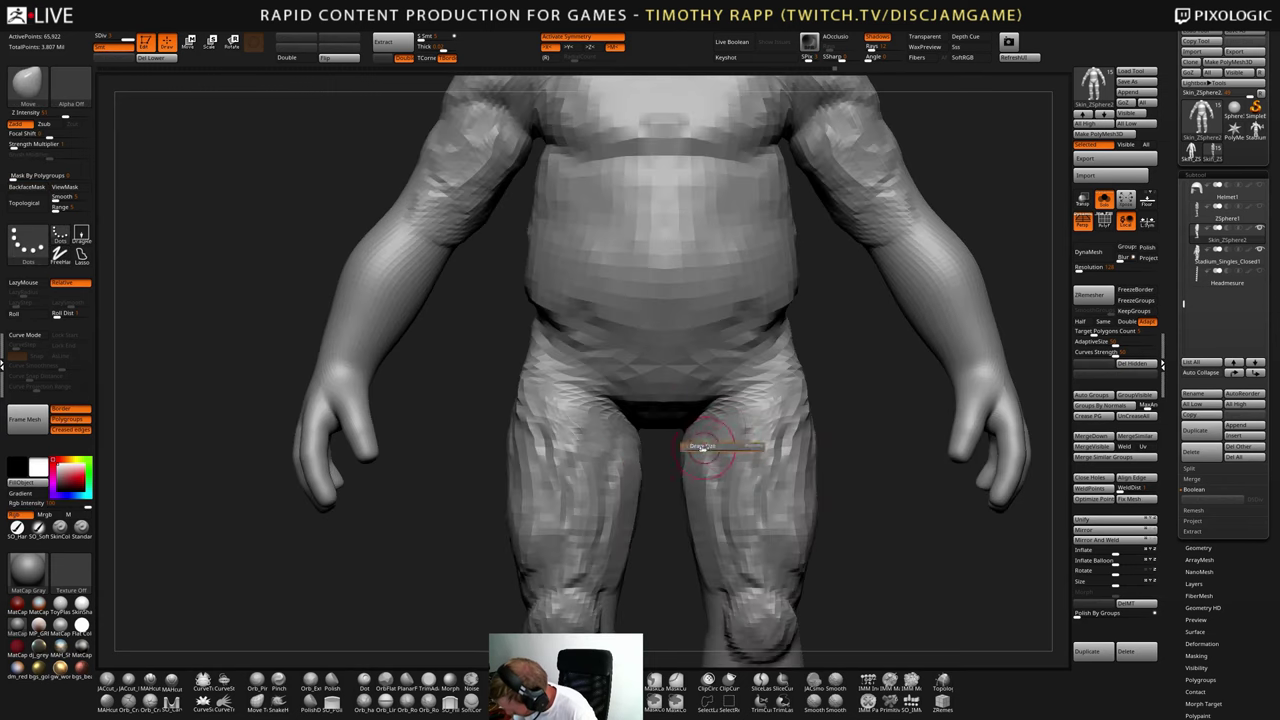
pyautogui.moveTo(703, 448); pyautogui.dragTo(712, 446)
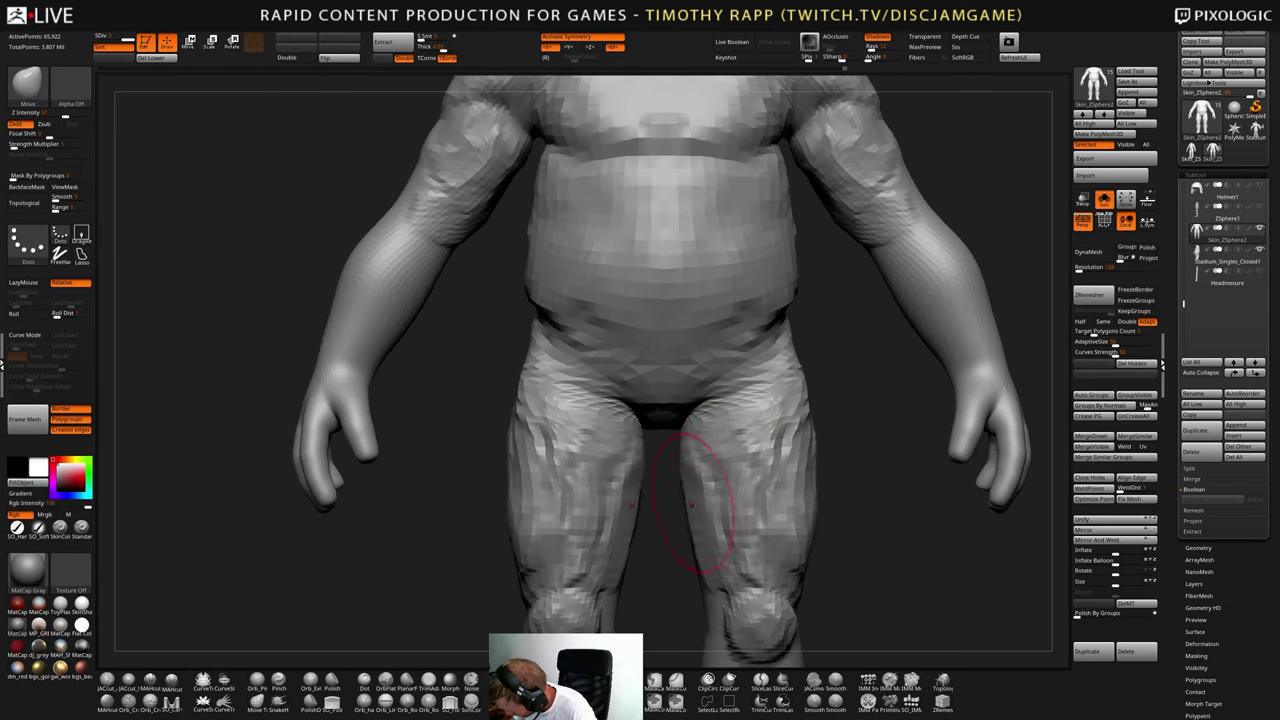
pyautogui.moveTo(705, 518)
pyautogui.keyDown('ctrl'); pyautogui.mouseDown(button='right')
pyautogui.moveTo(724, 468)
pyautogui.moveTo(708, 490)
pyautogui.moveTo(777, 486)
pyautogui.moveTo(786, 463)
pyautogui.moveTo(772, 506)
pyautogui.mouseUp(button='right'); pyautogui.keyUp('ctrl')
pyautogui.moveTo(772, 506); pyautogui.dragTo(710, 446, button='right')
pyautogui.press('s')
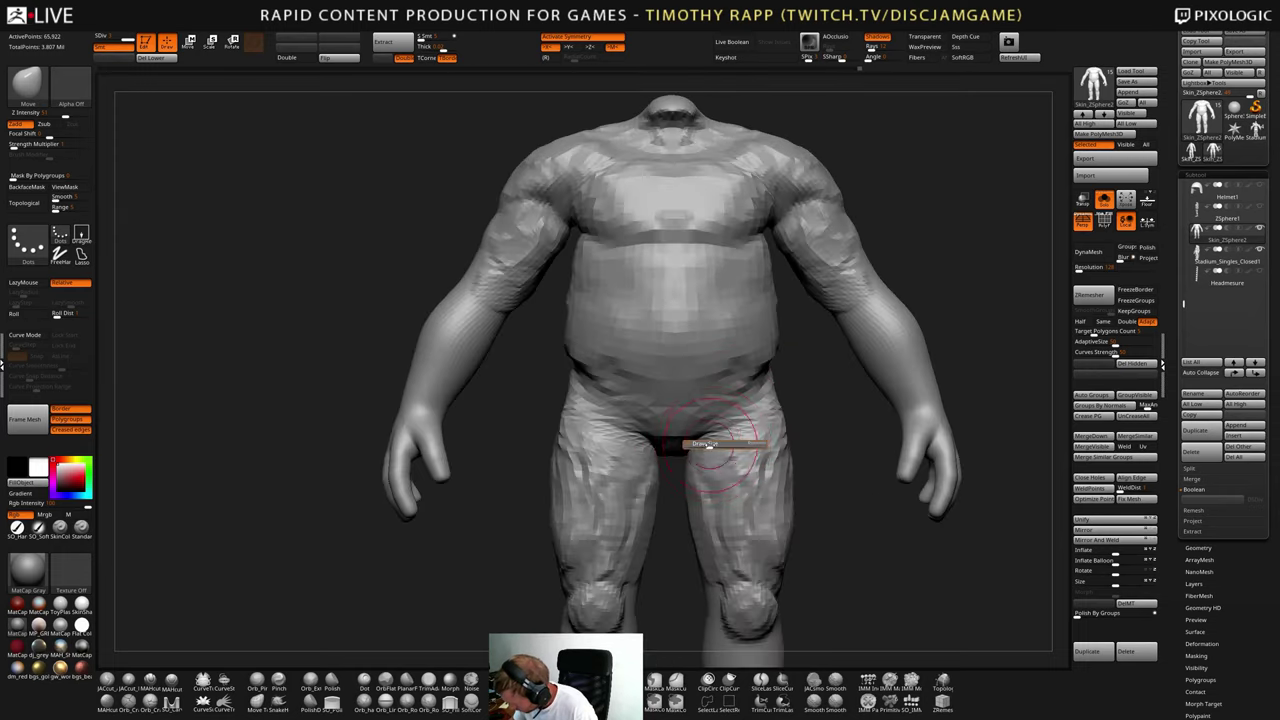
# - Build up the groin between the thighs with ClayTubes and refine its crease with DamStandard
pyautogui.press('b')
pyautogui.press('c')
pyautogui.press('t')
pyautogui.moveTo(662, 422); pyautogui.dragTo(697, 428)
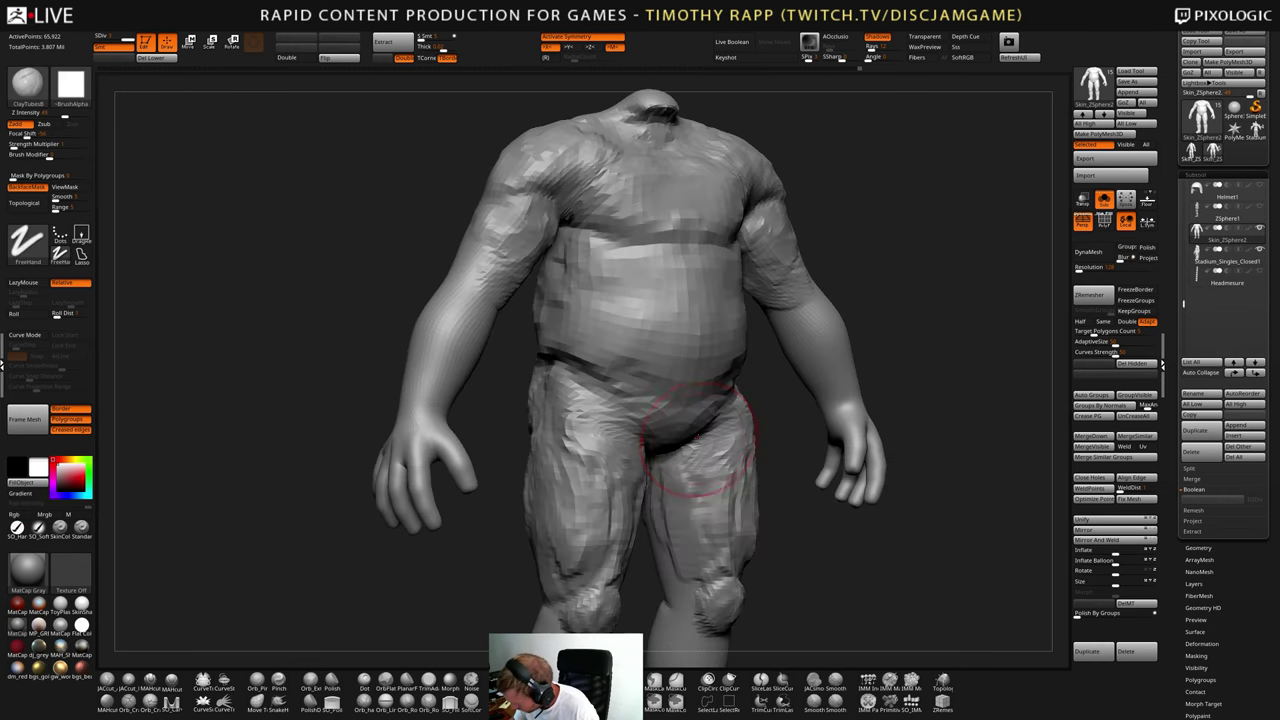
pyautogui.moveTo(681, 469)
pyautogui.mouseDown(button='right')
pyautogui.moveTo(678, 447)
pyautogui.moveTo(650, 491)
pyautogui.moveTo(633, 419)
pyautogui.moveTo(694, 428)
pyautogui.moveTo(690, 457)
pyautogui.moveTo(660, 470)
pyautogui.moveTo(598, 450)
pyautogui.moveTo(658, 474)
pyautogui.moveTo(557, 449)
pyautogui.moveTo(635, 440)
pyautogui.moveTo(745, 460)
pyautogui.mouseUp(button='right')
pyautogui.press('b')
pyautogui.press('d')
pyautogui.press('s')
pyautogui.press('b')
pyautogui.press('c')
pyautogui.press('t')
# - Adjust the shape of the groin and upper inner thighs with the Move brush
pyautogui.press('b')
pyautogui.press('m')
pyautogui.press('v')
pyautogui.moveTo(685, 467); pyautogui.dragTo(657, 463)
pyautogui.moveTo(735, 462)
pyautogui.mouseDown(button='right')
pyautogui.moveTo(672, 452)
pyautogui.moveTo(744, 431)
pyautogui.mouseUp(button='right')
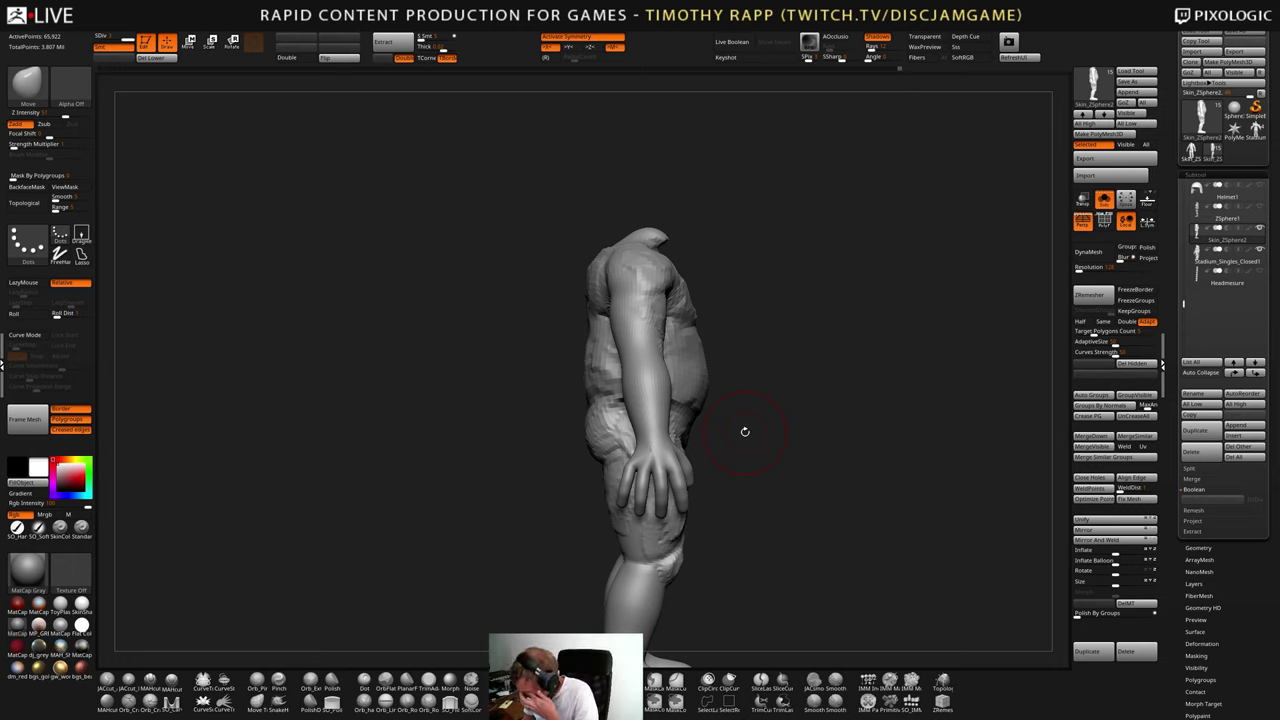
# - Refine the lower belly profile and the sides of the waist and hips with the Move Elastic and Move brushes
pyautogui.moveTo(746, 416)
pyautogui.mouseDown(button='right')
pyautogui.moveTo(718, 456)
pyautogui.moveTo(666, 420)
pyautogui.mouseUp(button='right')
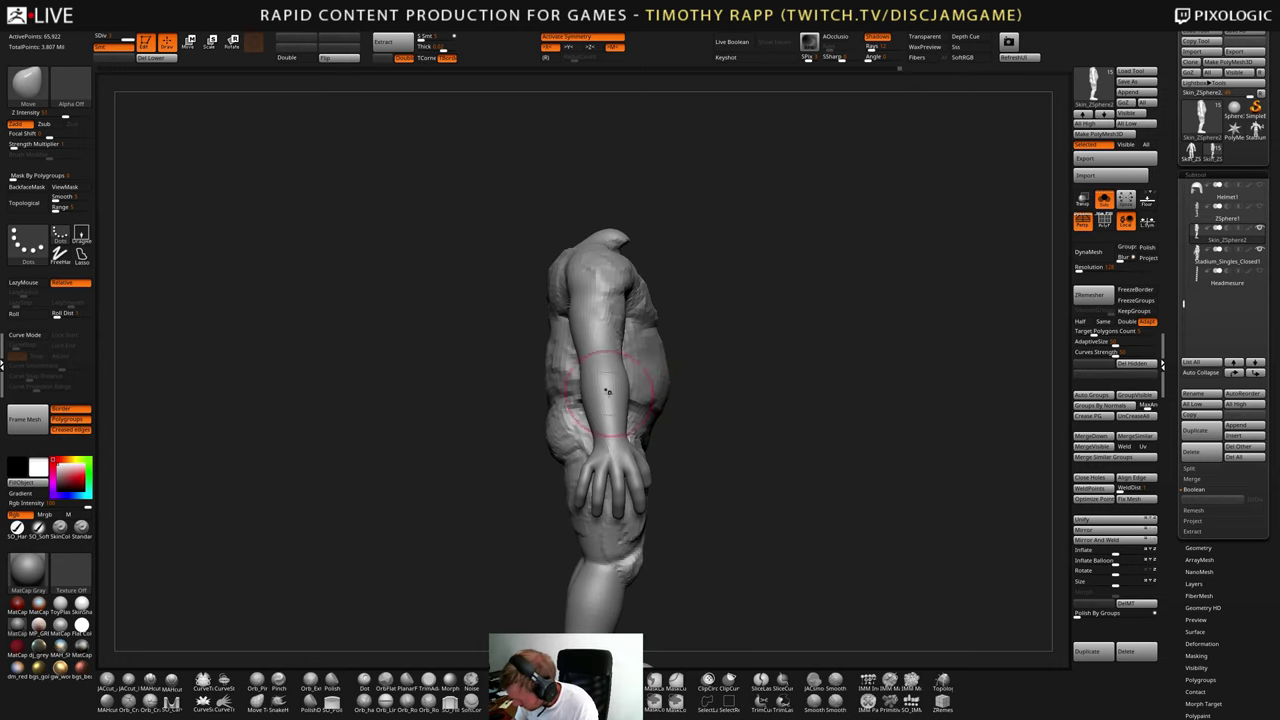
pyautogui.press('s')
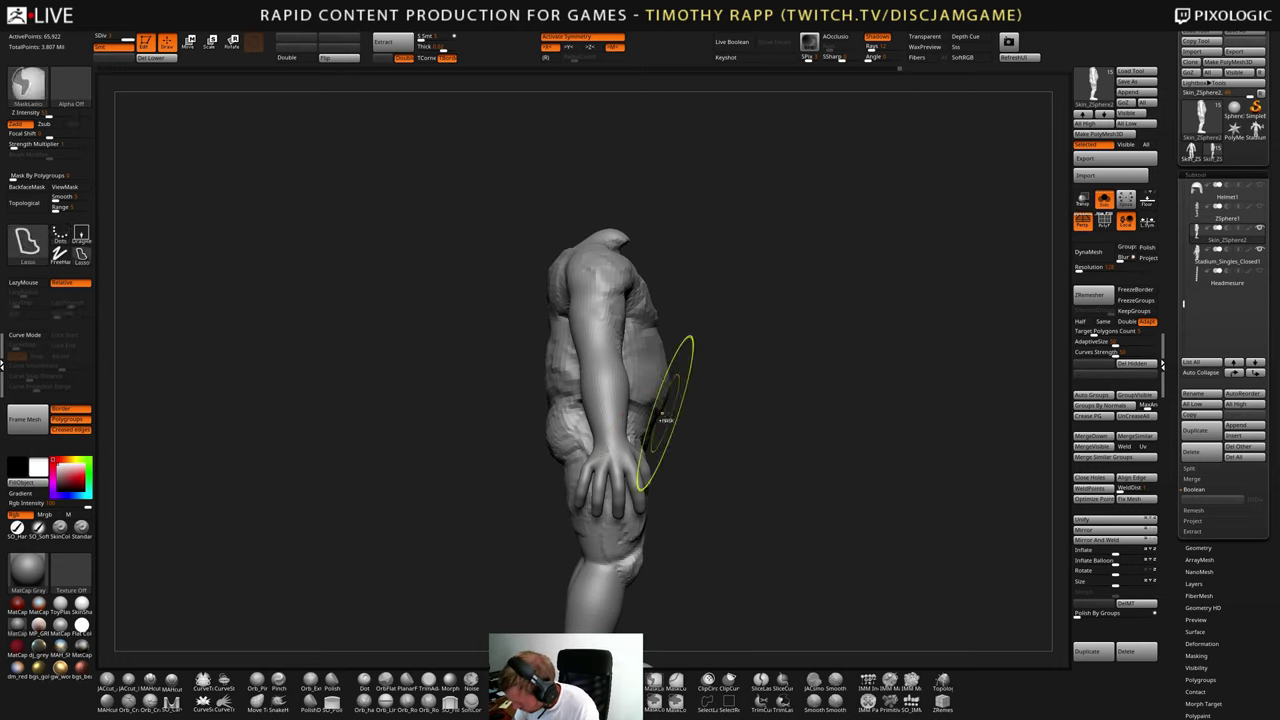
pyautogui.press('b')
pyautogui.press('m')
pyautogui.press('e')
pyautogui.moveTo(657, 396); pyautogui.dragTo(655, 403)
pyautogui.moveTo(554, 388)
pyautogui.mouseDown(button='right')
pyautogui.moveTo(606, 393)
pyautogui.moveTo(547, 434)
pyautogui.moveTo(561, 428)
pyautogui.mouseUp(button='right')
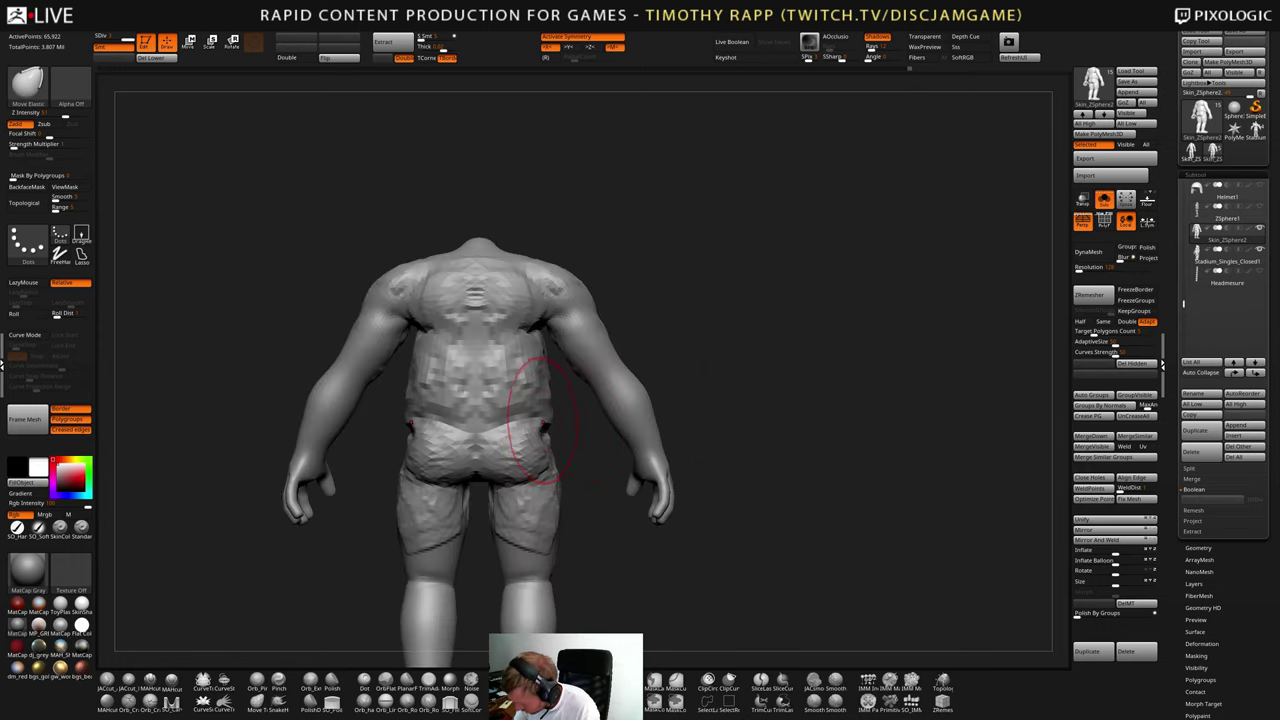
pyautogui.moveTo(543, 420); pyautogui.dragTo(546, 433)
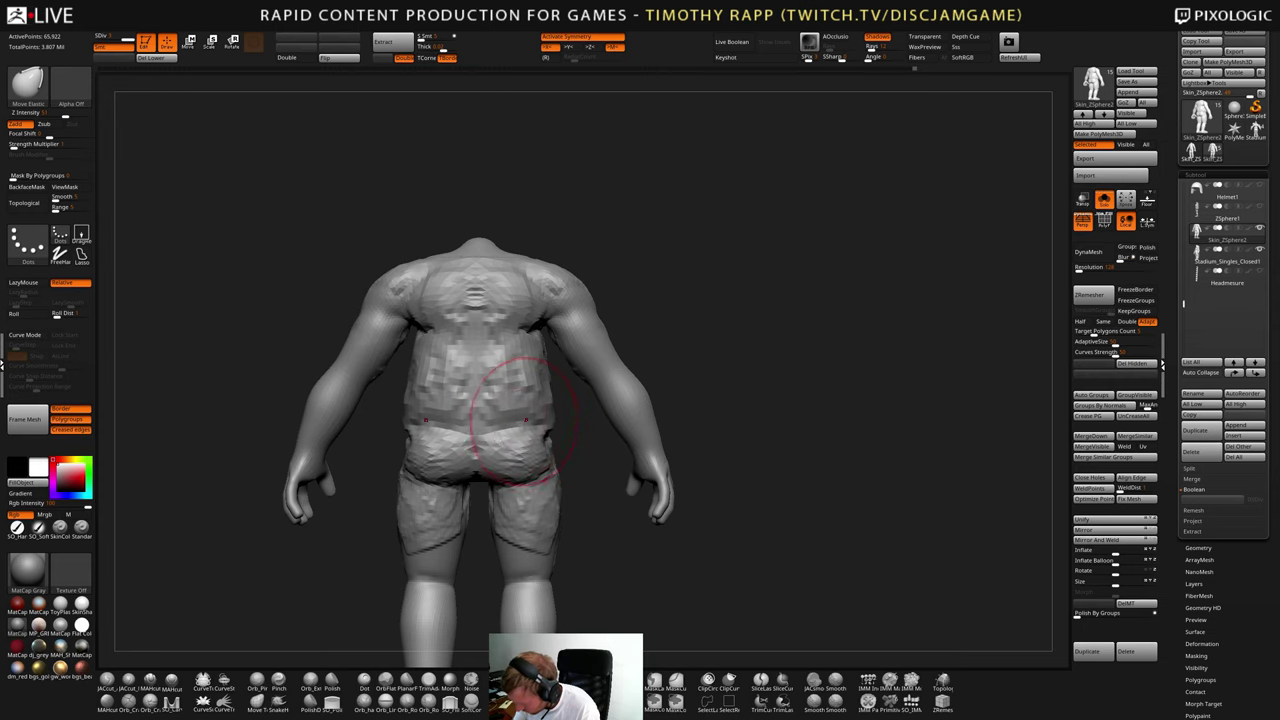
pyautogui.press('b')
pyautogui.press('m')
pyautogui.press('v')
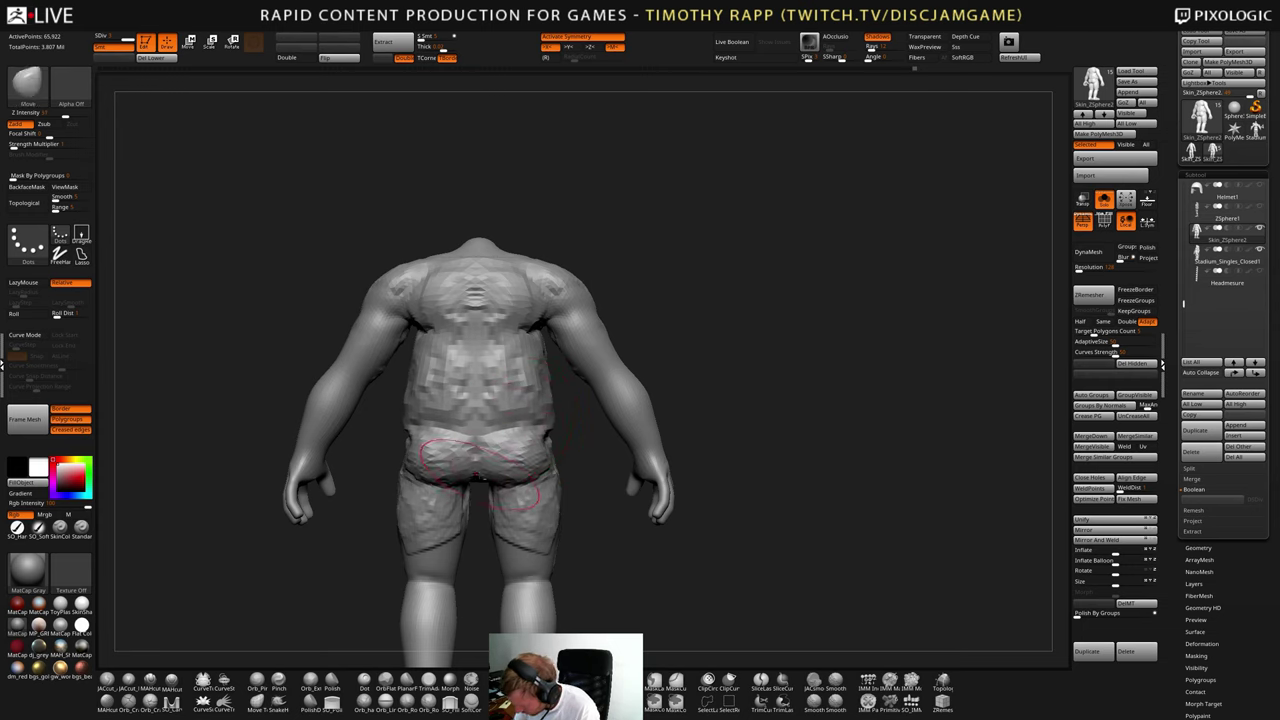
pyautogui.moveTo(479, 478)
pyautogui.mouseDown(button='right')
pyautogui.moveTo(514, 478)
pyautogui.moveTo(515, 440)
pyautogui.mouseUp(button='right')
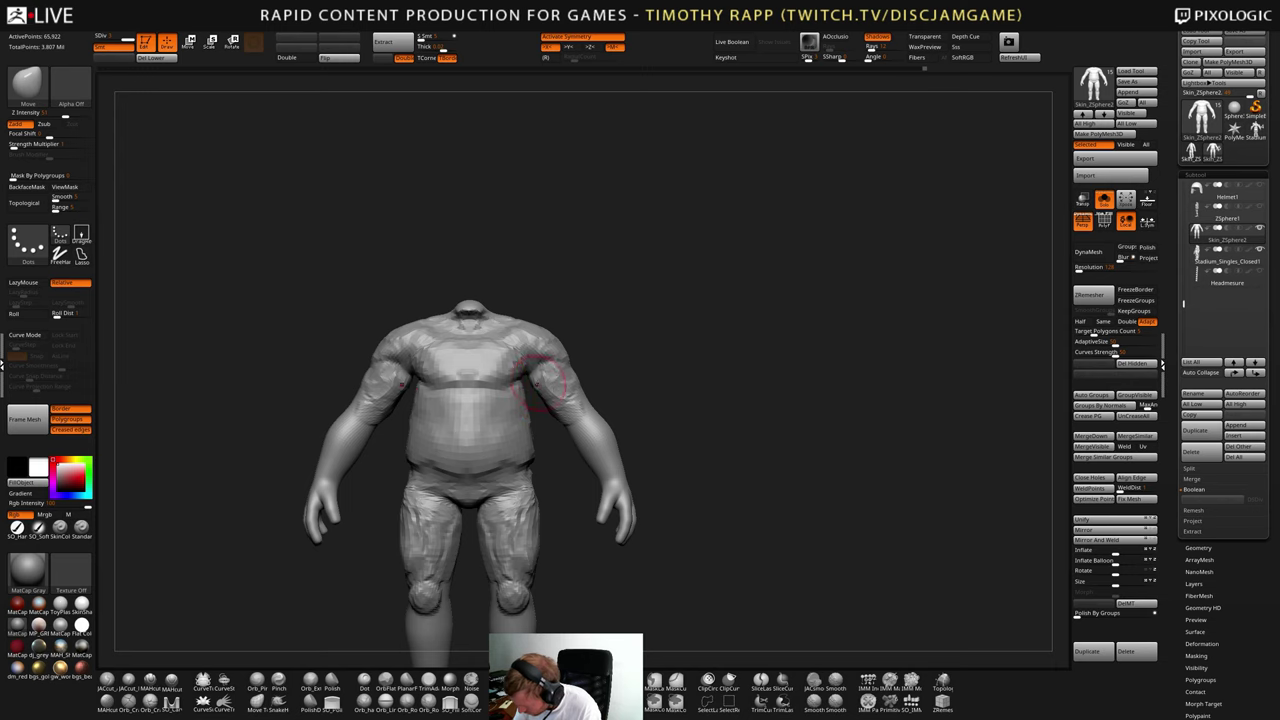
# - Define the crease between the outer chest and the armpit with the DamStandard brush
pyautogui.press('b')
pyautogui.press('d')
pyautogui.press('s')
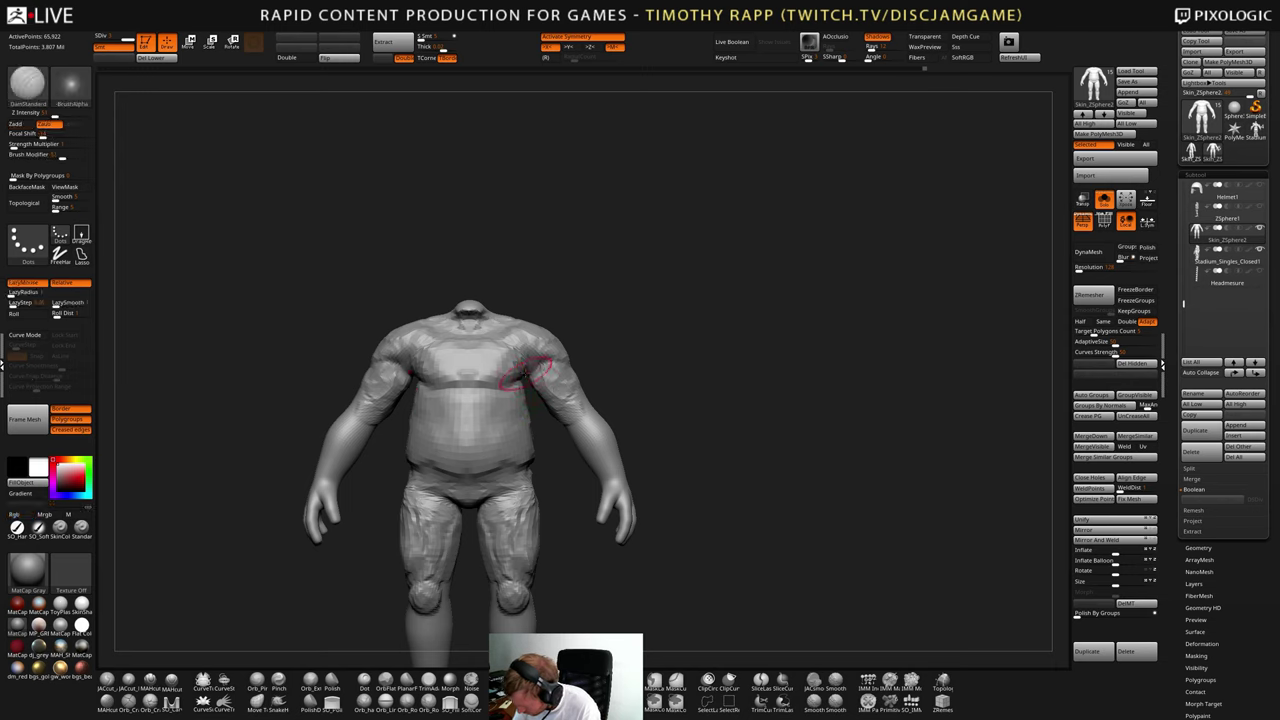
pyautogui.moveTo(540, 403)
pyautogui.keyDown('alt'); pyautogui.mouseDown()
pyautogui.moveTo(556, 470)
pyautogui.moveTo(667, 410)
pyautogui.mouseUp(); pyautogui.keyUp('alt')
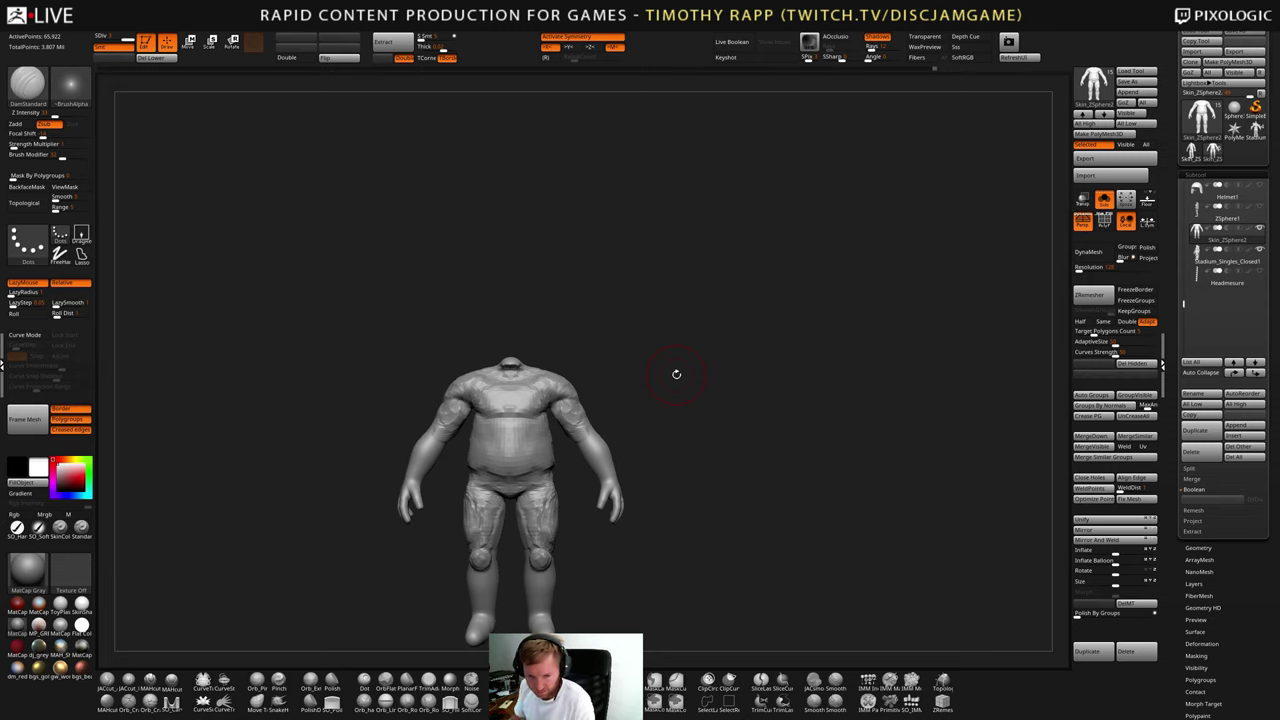
pyautogui.moveTo(745, 488); pyautogui.dragTo(767, 469)
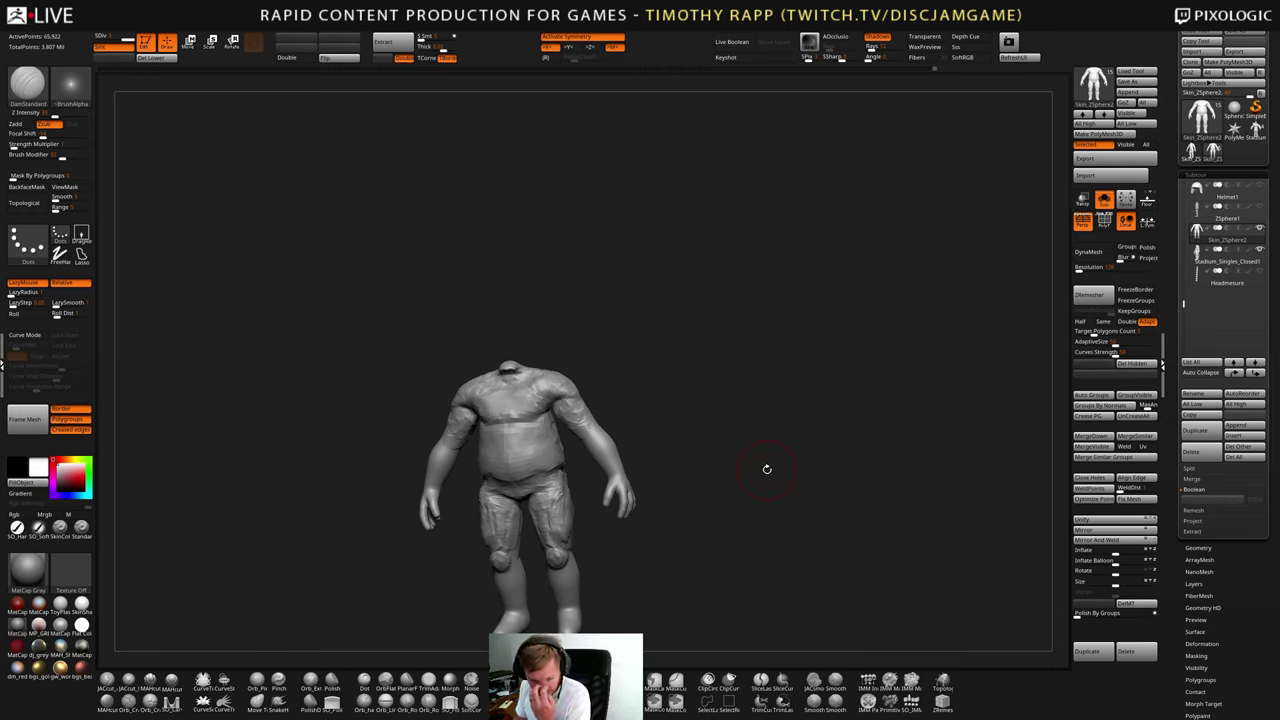
pyautogui.moveTo(749, 432)
pyautogui.mouseDown()
pyautogui.moveTo(720, 440)
pyautogui.moveTo(783, 430)
pyautogui.moveTo(739, 448)
pyautogui.mouseUp()
pyautogui.moveTo(633, 450)
pyautogui.mouseDown()
pyautogui.moveTo(578, 417)
pyautogui.moveTo(522, 350)
pyautogui.moveTo(522, 400)
pyautogui.mouseUp()
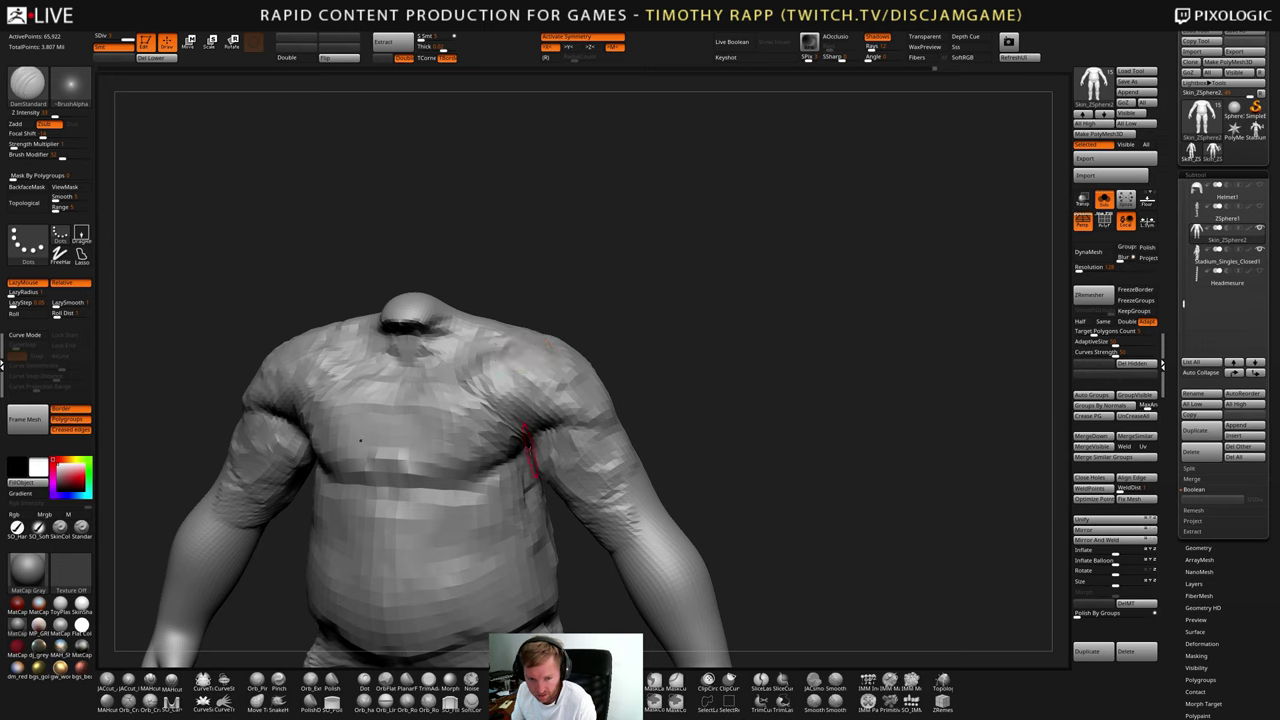
pyautogui.moveTo(528, 448)
pyautogui.mouseDown(button='right')
pyautogui.moveTo(494, 400)
pyautogui.moveTo(510, 401)
pyautogui.moveTo(510, 440)
pyautogui.mouseUp(button='right')
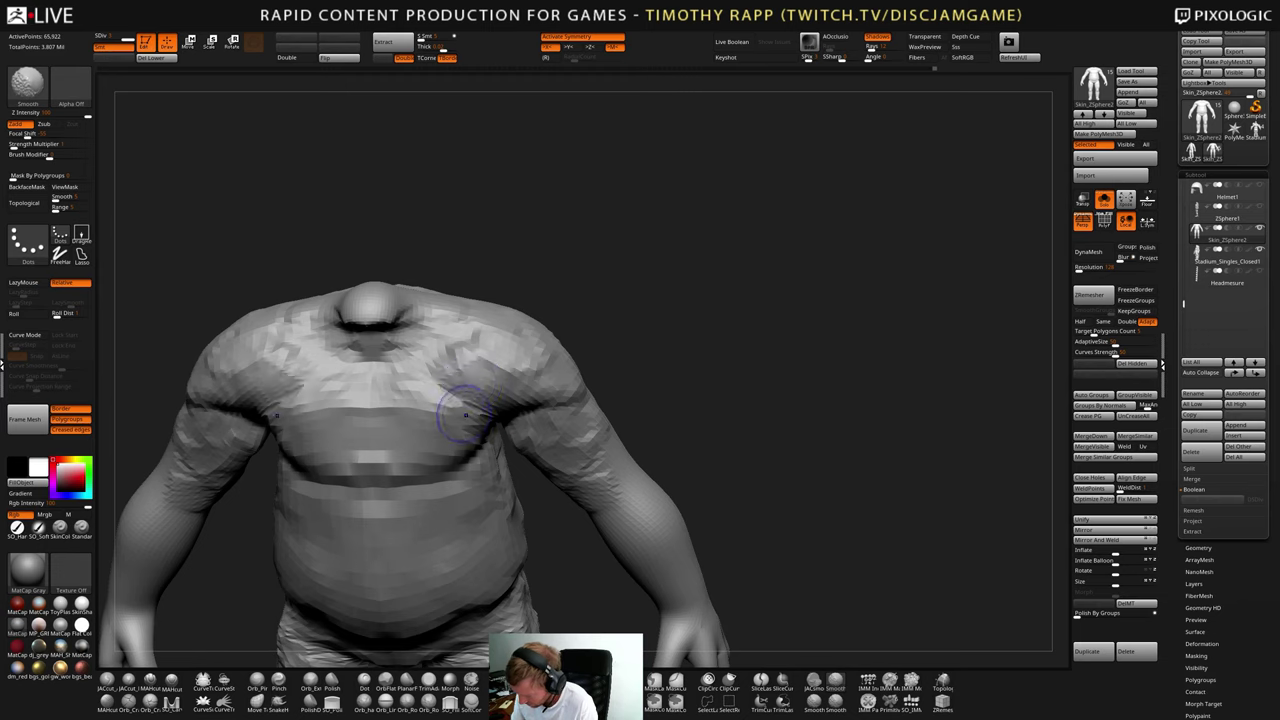
# - Smooth the chest muscles between the collarbones and the lower chest line
pyautogui.keyDown('shift'); pyautogui.moveTo(459, 390); pyautogui.dragTo(358, 389); pyautogui.keyUp('shift')
pyautogui.moveTo(358, 389)
pyautogui.mouseDown(button='right')
pyautogui.moveTo(340, 425)
pyautogui.moveTo(437, 433)
pyautogui.moveTo(417, 420)
pyautogui.mouseUp(button='right')
pyautogui.keyDown('shift'); pyautogui.moveTo(363, 433); pyautogui.dragTo(448, 431); pyautogui.keyUp('shift')
pyautogui.moveTo(534, 431)
pyautogui.mouseDown(button='right')
pyautogui.moveTo(494, 441)
pyautogui.moveTo(508, 440)
pyautogui.moveTo(500, 475)
pyautogui.mouseUp(button='right')
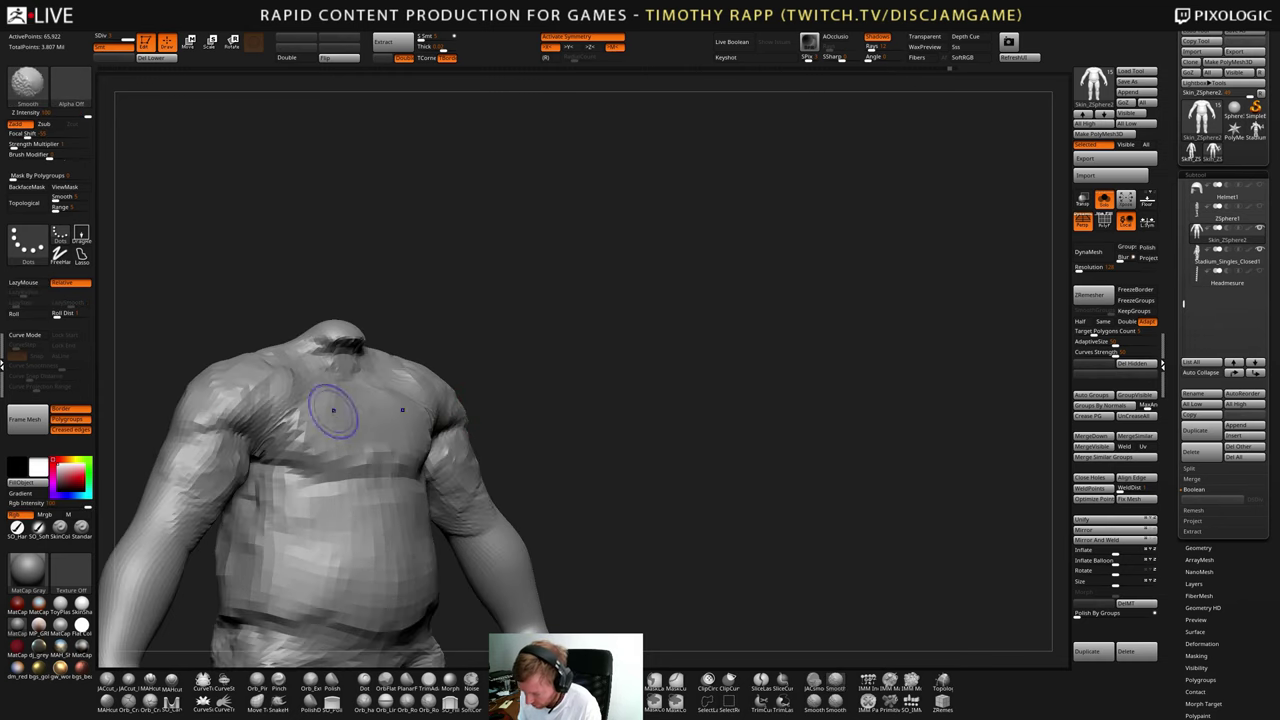
pyautogui.moveTo(366, 403)
pyautogui.mouseDown(button='right')
pyautogui.moveTo(502, 439)
pyautogui.moveTo(443, 457)
pyautogui.mouseUp(button='right')
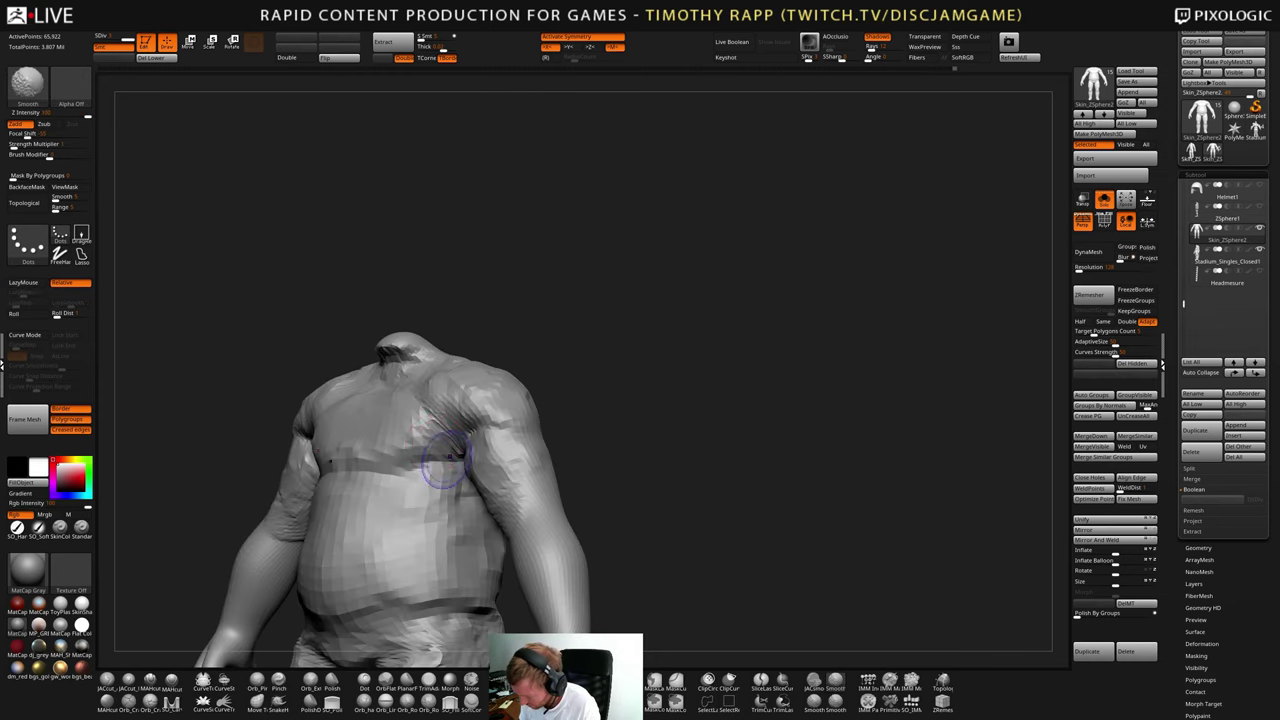
pyautogui.moveTo(428, 412)
pyautogui.mouseDown(button='right')
pyautogui.moveTo(434, 450)
pyautogui.moveTo(384, 443)
pyautogui.mouseUp(button='right')
# - Deepen the separation where the front of the upper arm meets the chest with DamStandard
pyautogui.moveTo(541, 434); pyautogui.dragTo(606, 440, button='right')
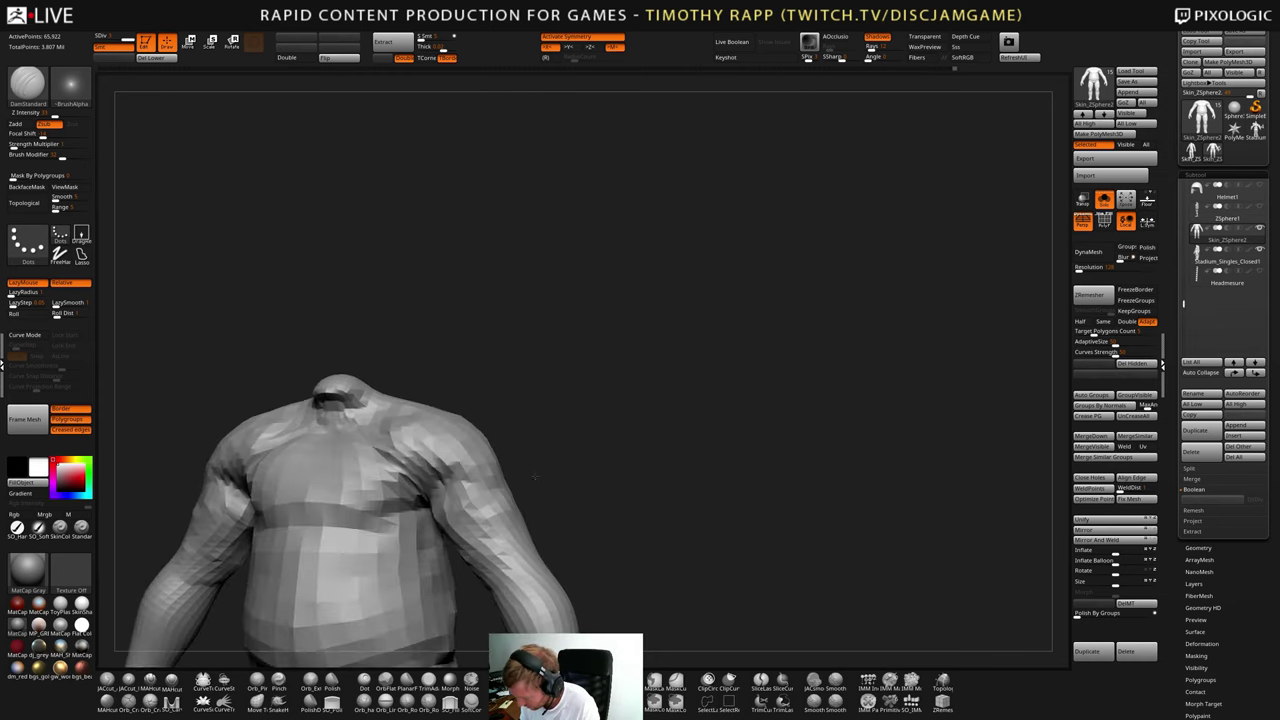
pyautogui.moveTo(467, 490); pyautogui.dragTo(556, 488, button='right')
pyautogui.moveTo(496, 482); pyautogui.dragTo(470, 504)
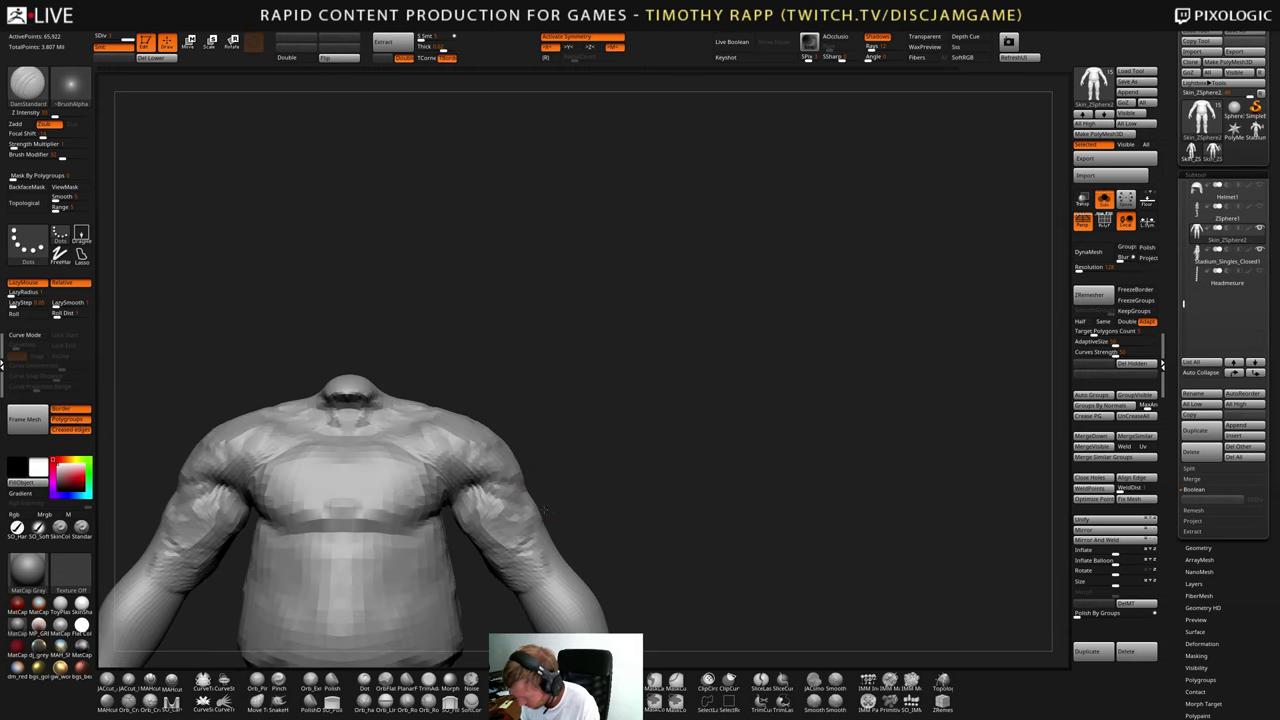
pyautogui.moveTo(556, 492)
pyautogui.mouseDown(button='right')
pyautogui.moveTo(496, 494)
pyautogui.moveTo(519, 495)
pyautogui.moveTo(503, 482)
pyautogui.moveTo(535, 492)
pyautogui.moveTo(520, 505)
pyautogui.moveTo(514, 491)
pyautogui.moveTo(574, 505)
pyautogui.mouseUp(button='right')
# - Build up the triceps on the back of the upper arms with ClayTubes, smoothing the inner edge
pyautogui.press('b')
pyautogui.press('c')
pyautogui.press('t')
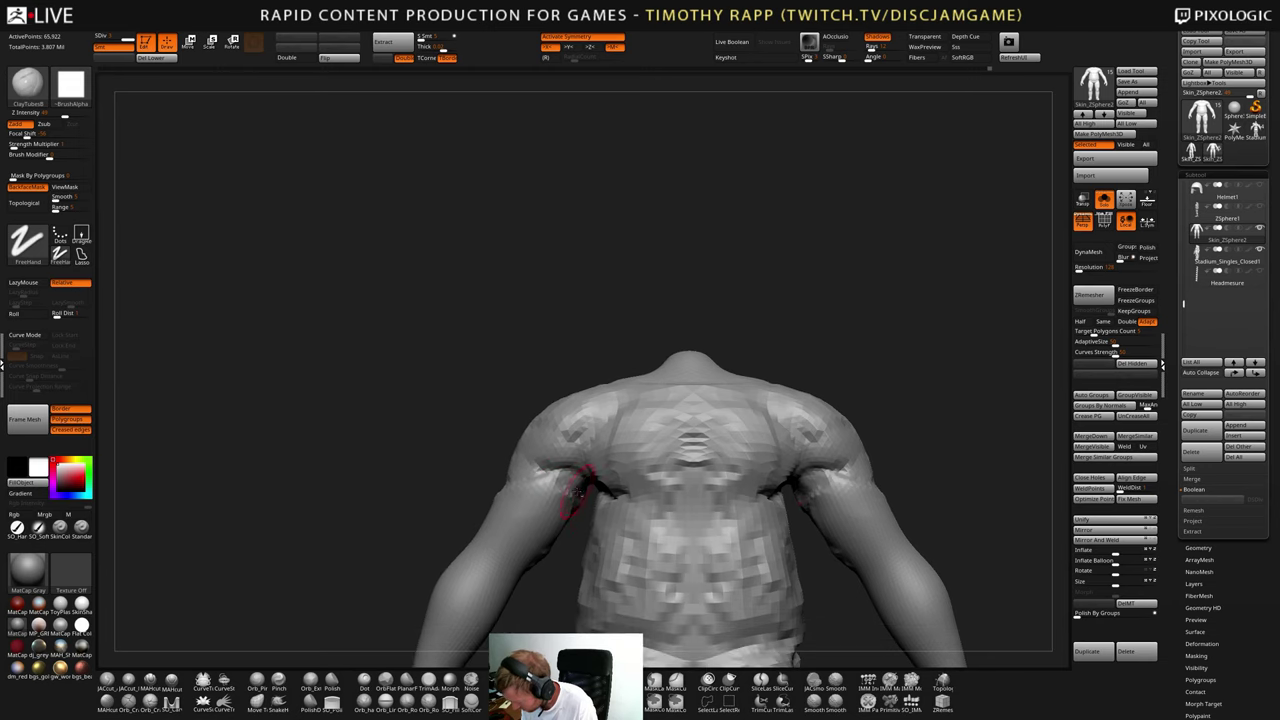
pyautogui.moveTo(568, 472); pyautogui.dragTo(575, 490)
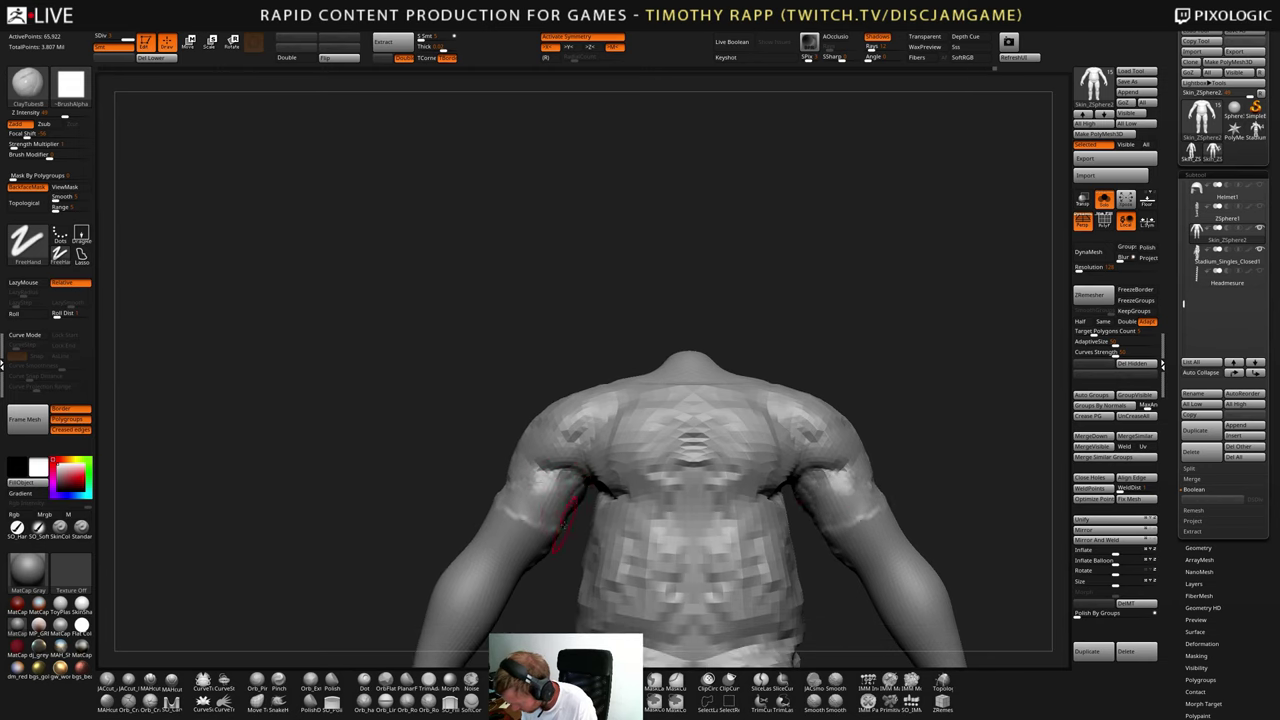
pyautogui.moveTo(563, 525); pyautogui.dragTo(560, 530, button='right')
pyautogui.keyDown('shift'); pyautogui.moveTo(560, 530); pyautogui.dragTo(566, 516); pyautogui.keyUp('shift')
pyautogui.moveTo(566, 516); pyautogui.dragTo(565, 522, button='right')
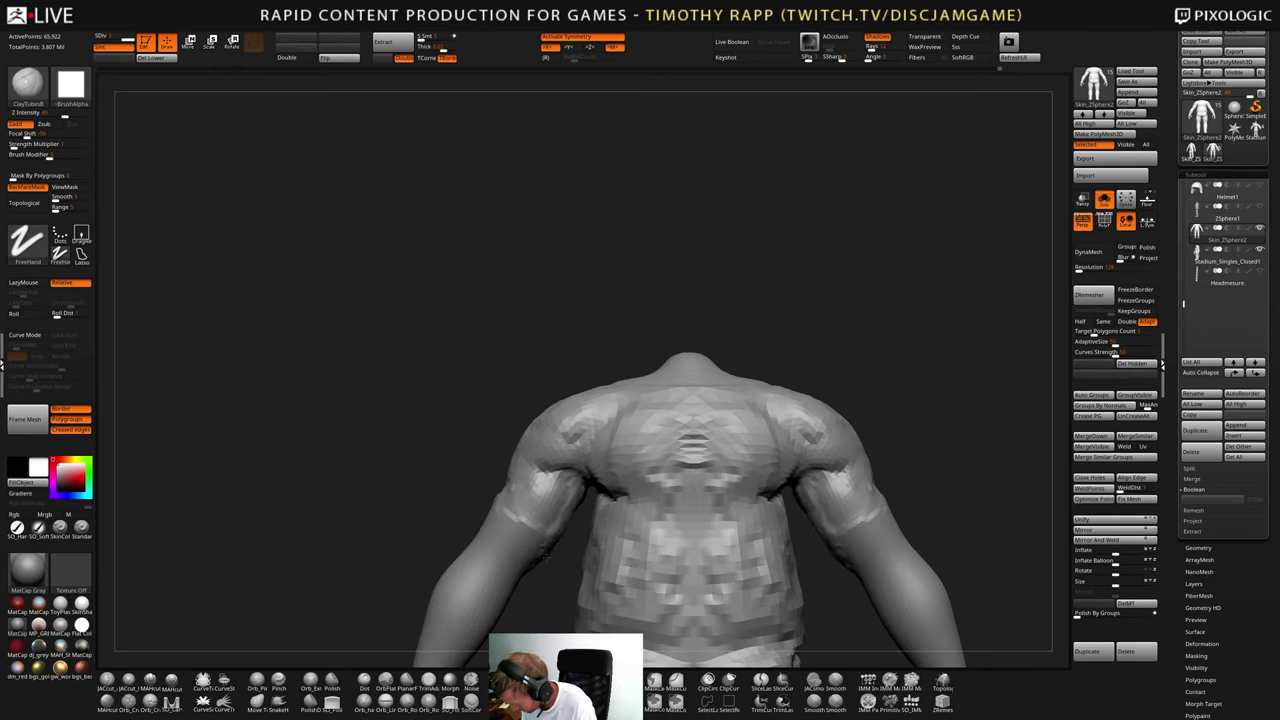
pyautogui.moveTo(546, 556)
pyautogui.mouseDown()
pyautogui.moveTo(560, 504)
pyautogui.moveTo(530, 534)
pyautogui.moveTo(550, 492)
pyautogui.moveTo(572, 503)
pyautogui.moveTo(552, 530)
pyautogui.moveTo(555, 490)
pyautogui.moveTo(540, 505)
pyautogui.moveTo(540, 468)
pyautogui.moveTo(565, 518)
pyautogui.moveTo(549, 485)
pyautogui.moveTo(535, 500)
pyautogui.mouseUp()
pyautogui.moveTo(535, 500); pyautogui.dragTo(543, 514, button='right')
pyautogui.moveTo(543, 514); pyautogui.dragTo(533, 518)
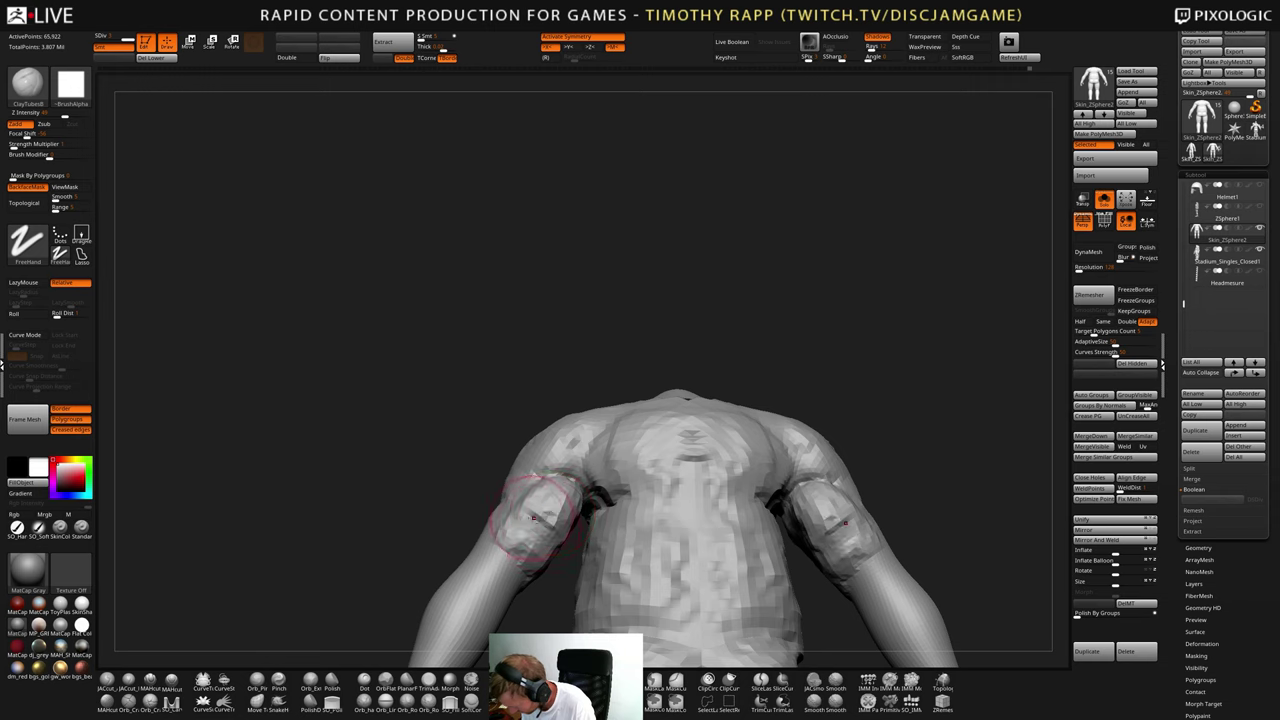
# - Add volume to the biceps on the front of the upper arms with ClayTubes
pyautogui.moveTo(533, 518); pyautogui.dragTo(672, 520, button='right')
pyautogui.moveTo(571, 514); pyautogui.dragTo(562, 500, button='right')
pyautogui.moveTo(556, 478); pyautogui.dragTo(539, 494)
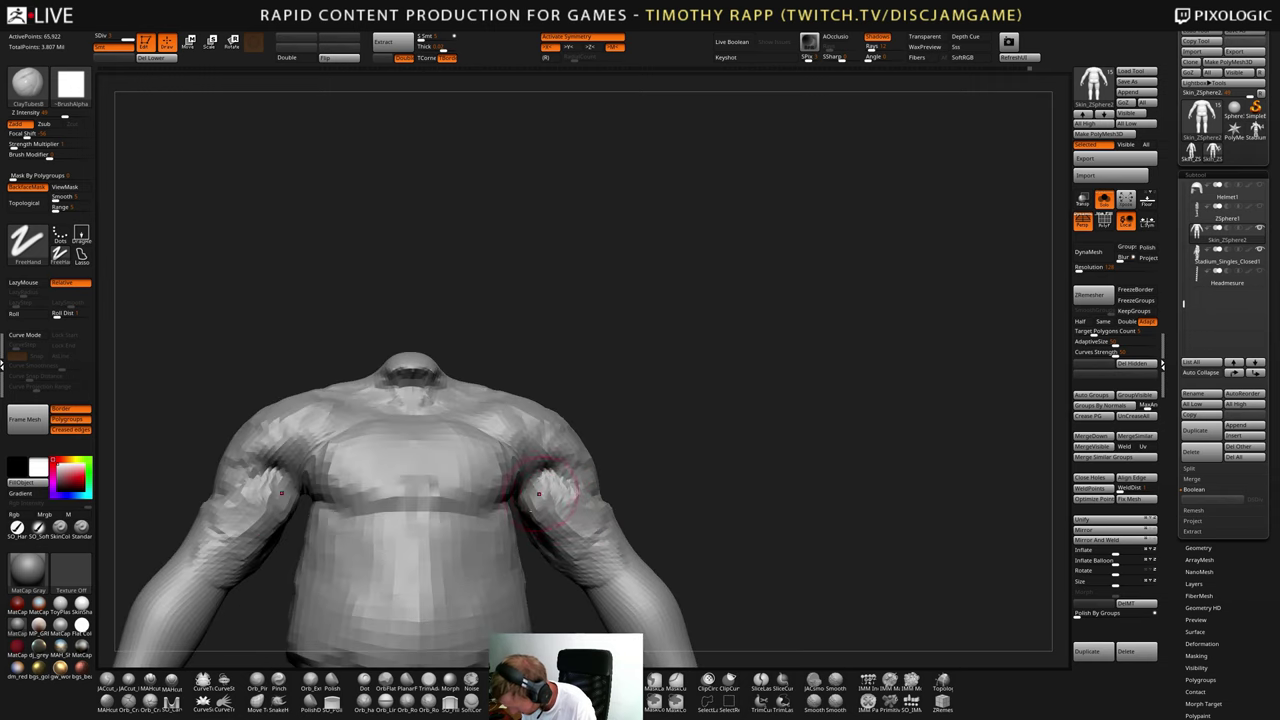
pyautogui.moveTo(544, 486); pyautogui.dragTo(568, 478, button='right')
pyautogui.moveTo(568, 470)
pyautogui.mouseDown()
pyautogui.moveTo(570, 500)
pyautogui.moveTo(556, 486)
pyautogui.mouseUp()
pyautogui.moveTo(556, 490)
pyautogui.mouseDown(button='right')
pyautogui.moveTo(571, 484)
pyautogui.moveTo(532, 464)
pyautogui.moveTo(547, 508)
pyautogui.moveTo(508, 502)
pyautogui.moveTo(532, 510)
pyautogui.moveTo(518, 488)
pyautogui.moveTo(502, 494)
pyautogui.moveTo(580, 500)
pyautogui.mouseUp(button='right')
pyautogui.press('b')
pyautogui.press('d')
pyautogui.press('s')
pyautogui.press('b')
pyautogui.press('c')
pyautogui.press('t')
pyautogui.moveTo(574, 496); pyautogui.dragTo(582, 475)
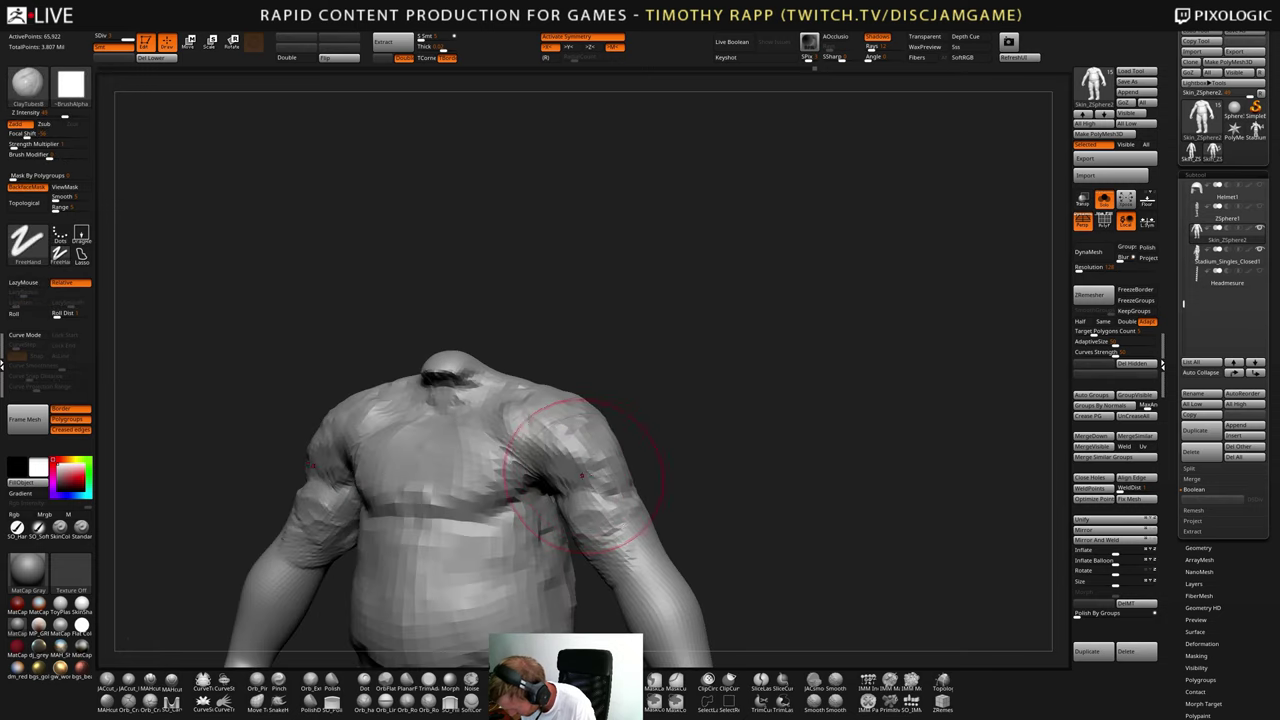
pyautogui.hotkey('ctrl', 'z')
# - Build up the front and rear shoulder muscles and their transition into the chest with ClayTubes
pyautogui.moveTo(574, 462)
pyautogui.mouseDown(button='right')
pyautogui.moveTo(594, 464)
pyautogui.moveTo(570, 472)
pyautogui.moveTo(597, 492)
pyautogui.mouseUp(button='right')
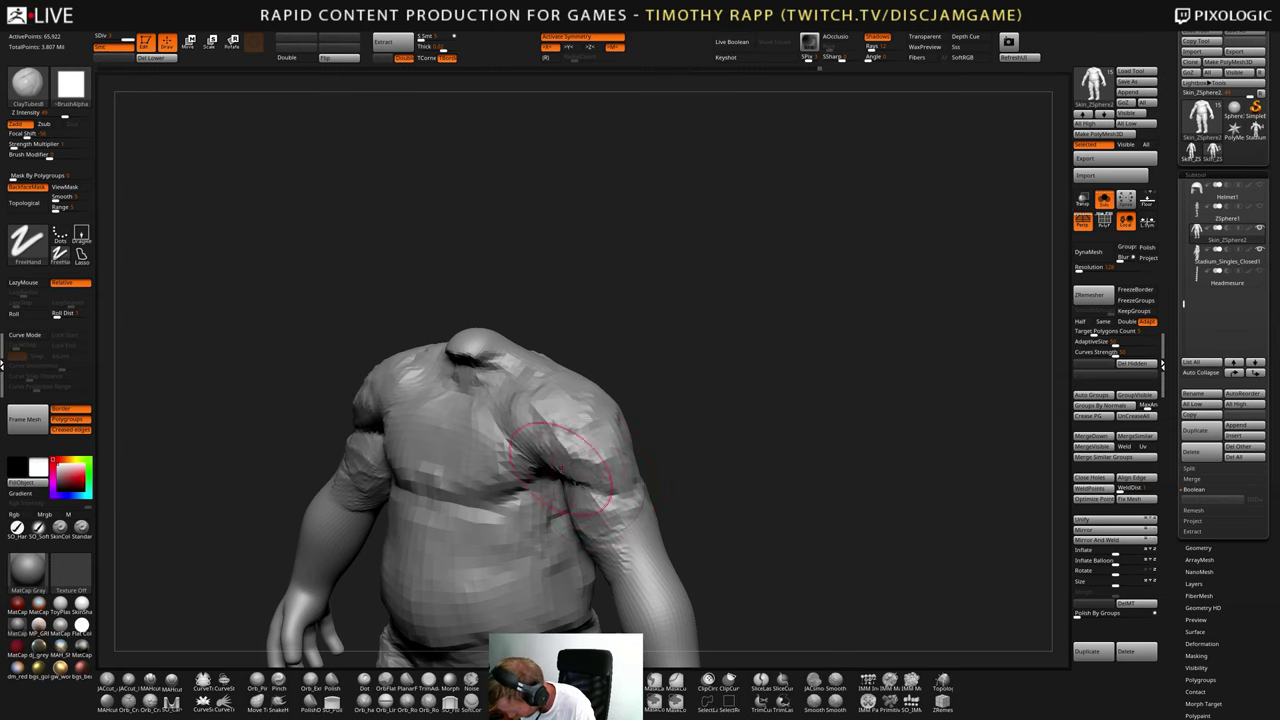
pyautogui.moveTo(562, 468); pyautogui.dragTo(584, 446)
pyautogui.moveTo(584, 450); pyautogui.dragTo(560, 474, button='right')
pyautogui.moveTo(564, 462); pyautogui.dragTo(590, 420)
pyautogui.moveTo(550, 470); pyautogui.dragTo(574, 452, button='right')
pyautogui.moveTo(574, 450); pyautogui.dragTo(580, 468)
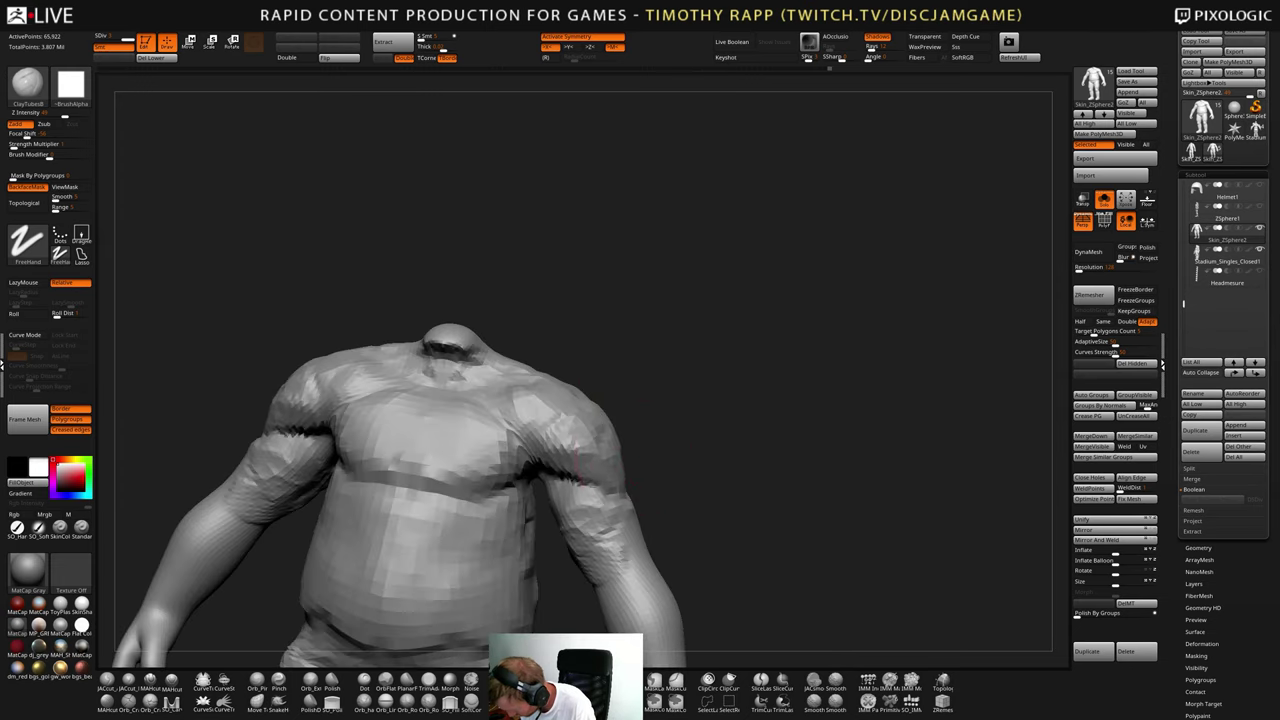
pyautogui.moveTo(578, 471); pyautogui.dragTo(642, 464, button='right')
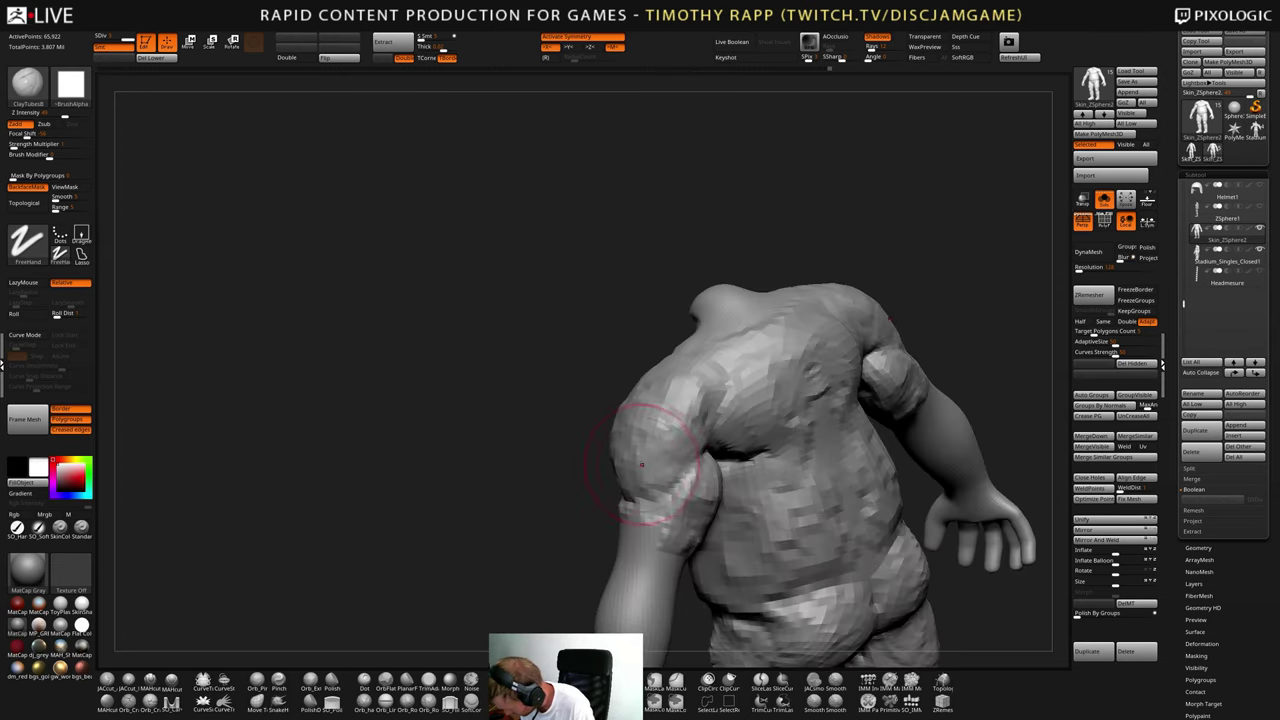
pyautogui.moveTo(688, 462); pyautogui.dragTo(708, 402)
# - Carve the separations between the shoulder muscles, collarbones and upper chest with DamStandard
pyautogui.moveTo(586, 434)
pyautogui.mouseDown(button='right')
pyautogui.moveTo(540, 440)
pyautogui.moveTo(504, 466)
pyautogui.mouseUp(button='right')
pyautogui.press('b')
pyautogui.press('d')
pyautogui.press('s')
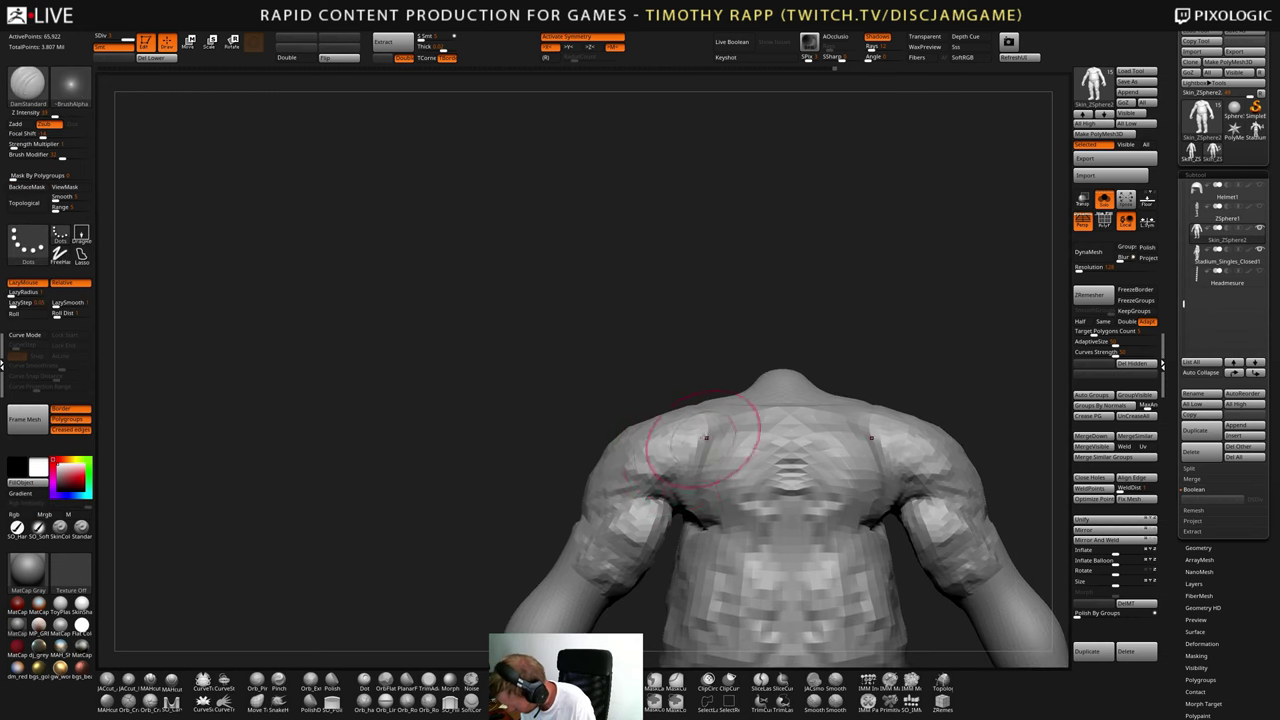
pyautogui.moveTo(705, 437); pyautogui.dragTo(708, 505, button='right')
pyautogui.moveTo(714, 400)
pyautogui.mouseDown(button='right')
pyautogui.moveTo(680, 457)
pyautogui.moveTo(502, 424)
pyautogui.moveTo(620, 214)
pyautogui.moveTo(570, 296)
pyautogui.moveTo(588, 310)
pyautogui.mouseUp(button='right')
pyautogui.moveTo(546, 374); pyautogui.dragTo(603, 342)
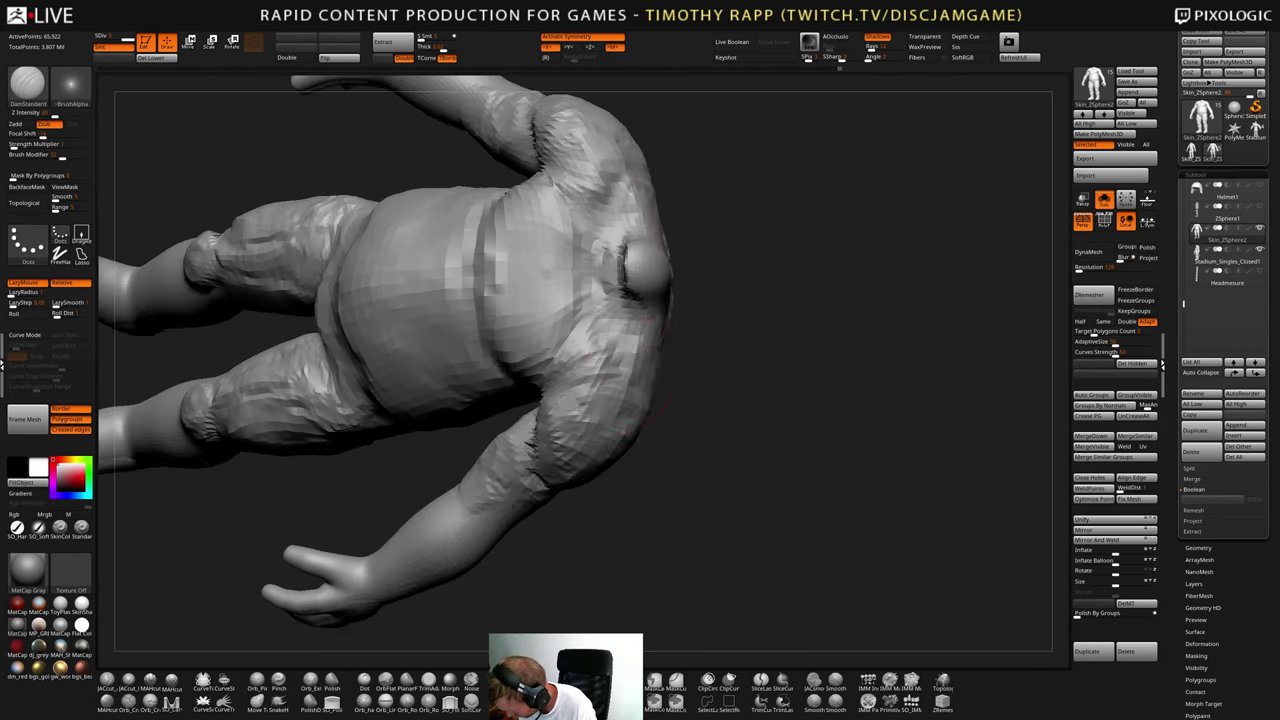
pyautogui.moveTo(620, 352); pyautogui.dragTo(590, 378, button='right')
pyautogui.moveTo(542, 350); pyautogui.dragTo(597, 382)
pyautogui.moveTo(600, 384); pyautogui.dragTo(575, 375, button='right')
pyautogui.moveTo(575, 376)
pyautogui.mouseDown()
pyautogui.moveTo(618, 340)
pyautogui.moveTo(658, 342)
pyautogui.mouseUp()
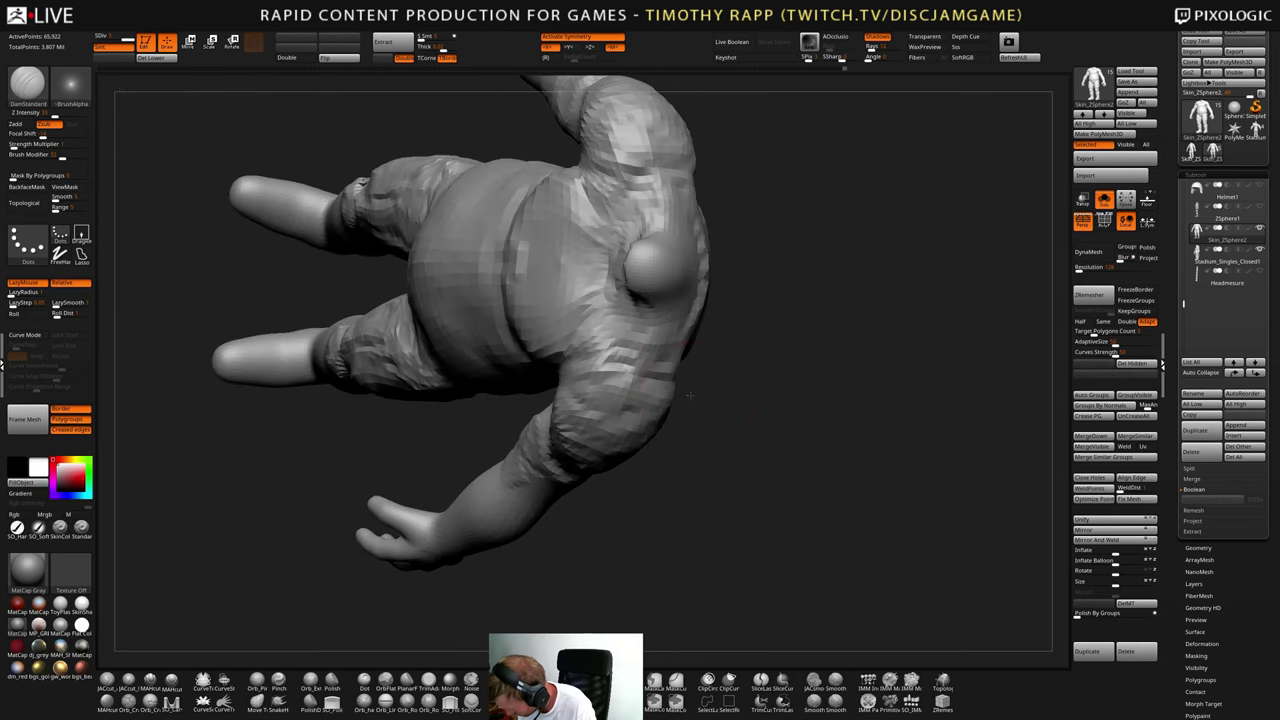
pyautogui.moveTo(688, 397)
pyautogui.mouseDown(button='right')
pyautogui.moveTo(700, 440)
pyautogui.moveTo(715, 430)
pyautogui.moveTo(687, 465)
pyautogui.moveTo(694, 435)
pyautogui.moveTo(700, 445)
pyautogui.moveTo(686, 443)
pyautogui.moveTo(651, 490)
pyautogui.moveTo(655, 473)
pyautogui.moveTo(680, 490)
pyautogui.moveTo(669, 520)
pyautogui.moveTo(680, 495)
pyautogui.moveTo(697, 515)
pyautogui.moveTo(669, 501)
pyautogui.mouseUp(button='right')
# - Select the Move brush and show the polyframe on the body mesh
pyautogui.press('b')
pyautogui.press('m')
pyautogui.press('v')
pyautogui.hotkey('shift', 'f')
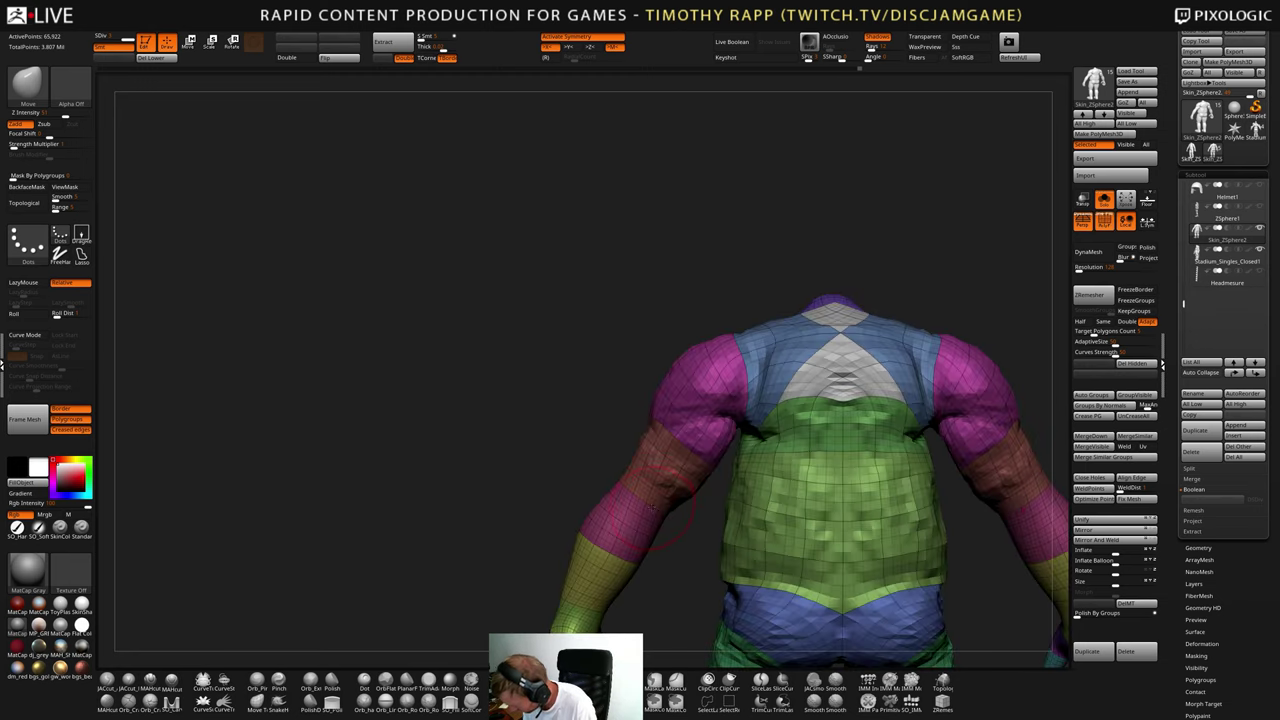
# - Build up the elbows and the backs of the arms just above them with ClayTubes
pyautogui.press('b')
pyautogui.press('c')
pyautogui.press('t')
pyautogui.moveTo(643, 488); pyautogui.dragTo(646, 512)
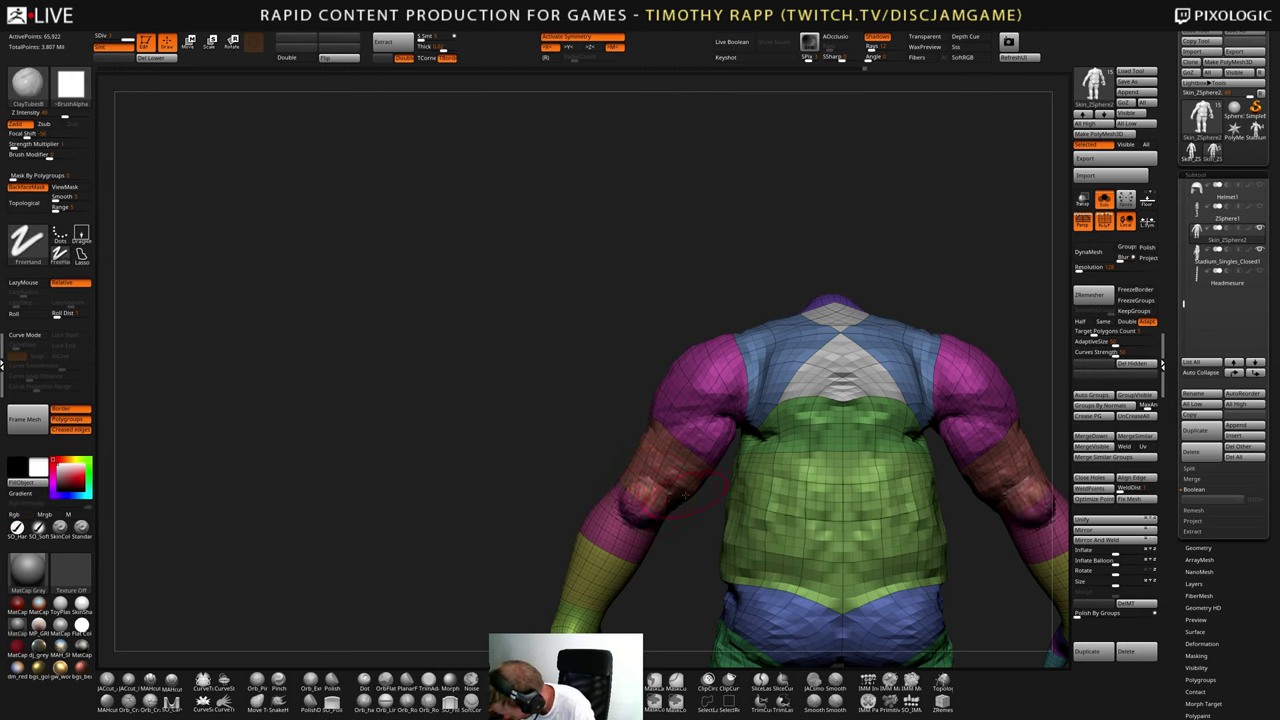
pyautogui.moveTo(685, 494); pyautogui.dragTo(688, 438, button='right')
pyautogui.moveTo(702, 464); pyautogui.dragTo(691, 492)
pyautogui.moveTo(695, 495); pyautogui.dragTo(668, 462, button='right')
pyautogui.moveTo(698, 480); pyautogui.dragTo(706, 498)
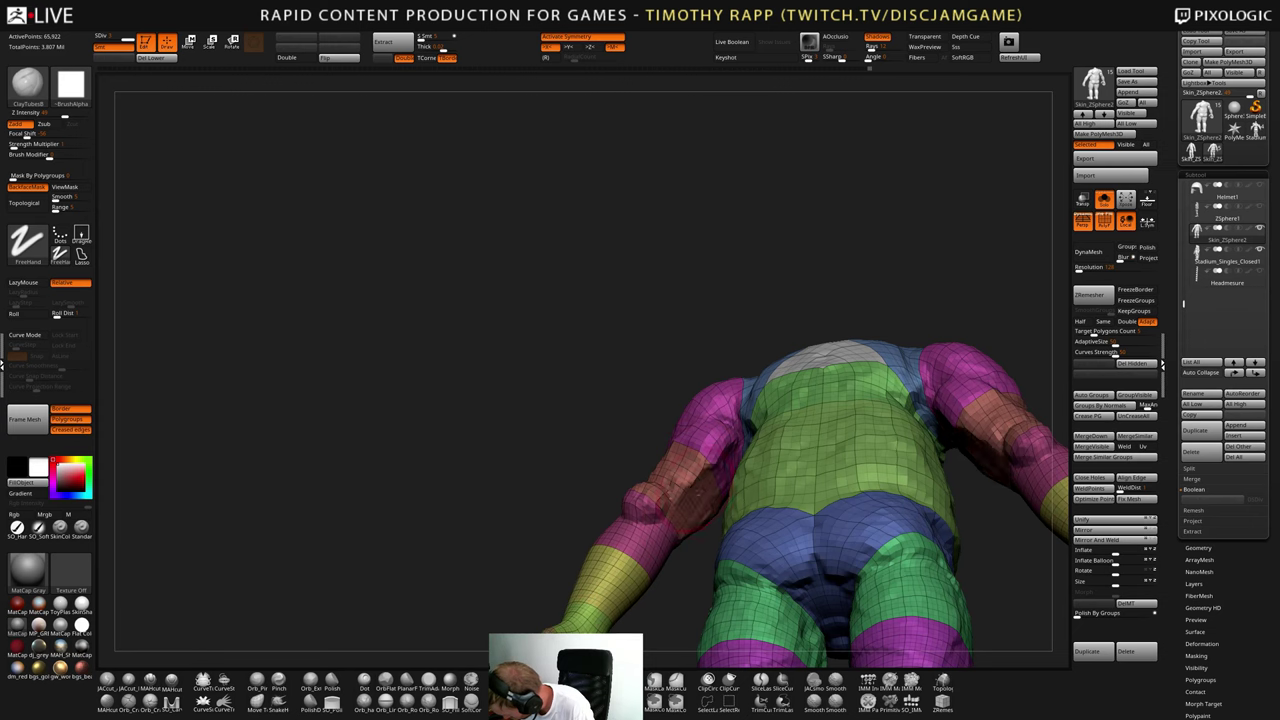
# - Fill out the lower triceps along the inner back of the upper arms with ClayTubes
pyautogui.moveTo(987, 449)
pyautogui.mouseDown(button='right')
pyautogui.moveTo(703, 512)
pyautogui.moveTo(718, 478)
pyautogui.mouseUp(button='right')
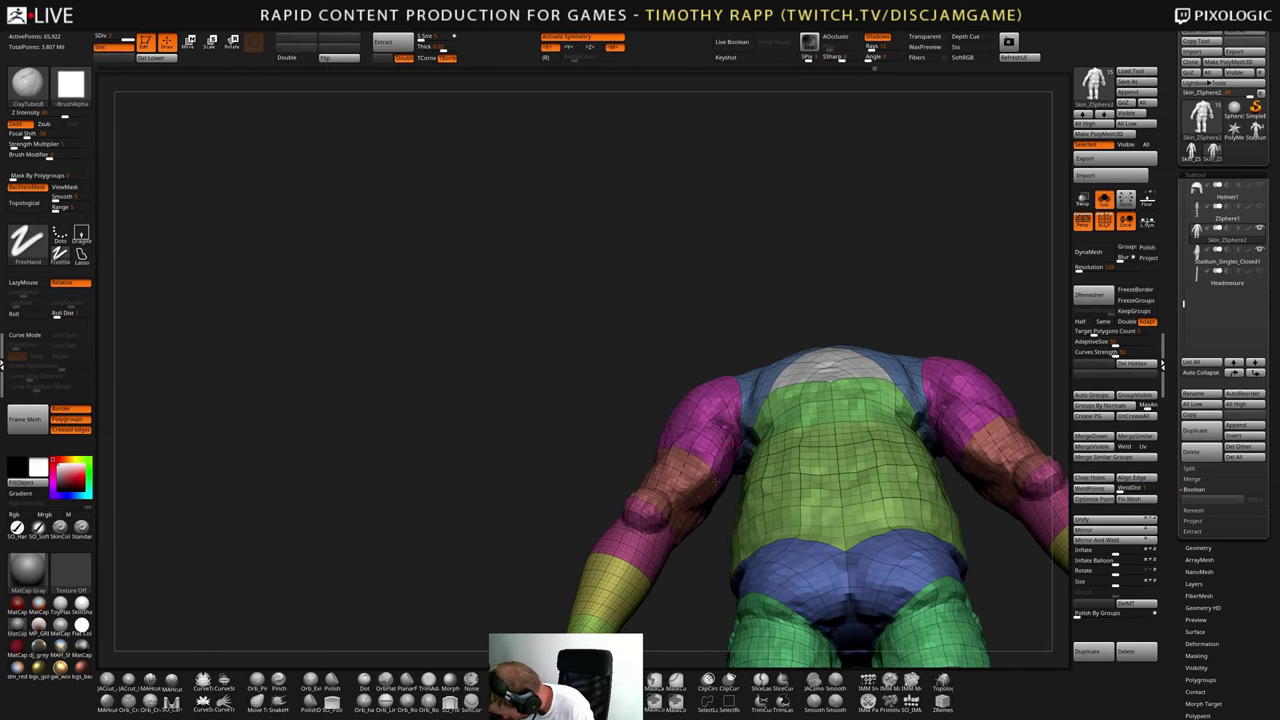
pyautogui.moveTo(716, 488)
pyautogui.mouseDown()
pyautogui.moveTo(706, 466)
pyautogui.moveTo(698, 486)
pyautogui.mouseUp()
pyautogui.moveTo(698, 462); pyautogui.dragTo(702, 510, button='right')
pyautogui.moveTo(690, 464); pyautogui.dragTo(696, 492)
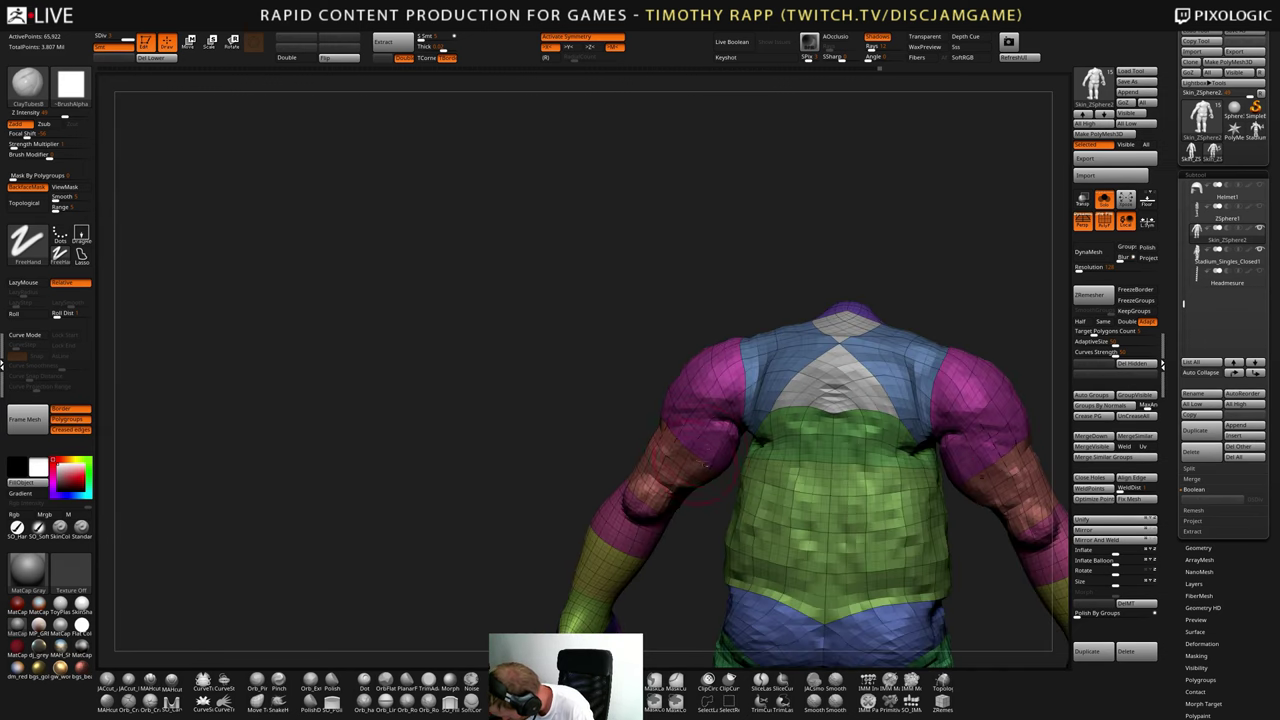
pyautogui.moveTo(704, 498)
pyautogui.mouseDown(button='right')
pyautogui.moveTo(706, 472)
pyautogui.moveTo(706, 506)
pyautogui.mouseUp(button='right')
pyautogui.moveTo(576, 462); pyautogui.dragTo(650, 452, button='right')
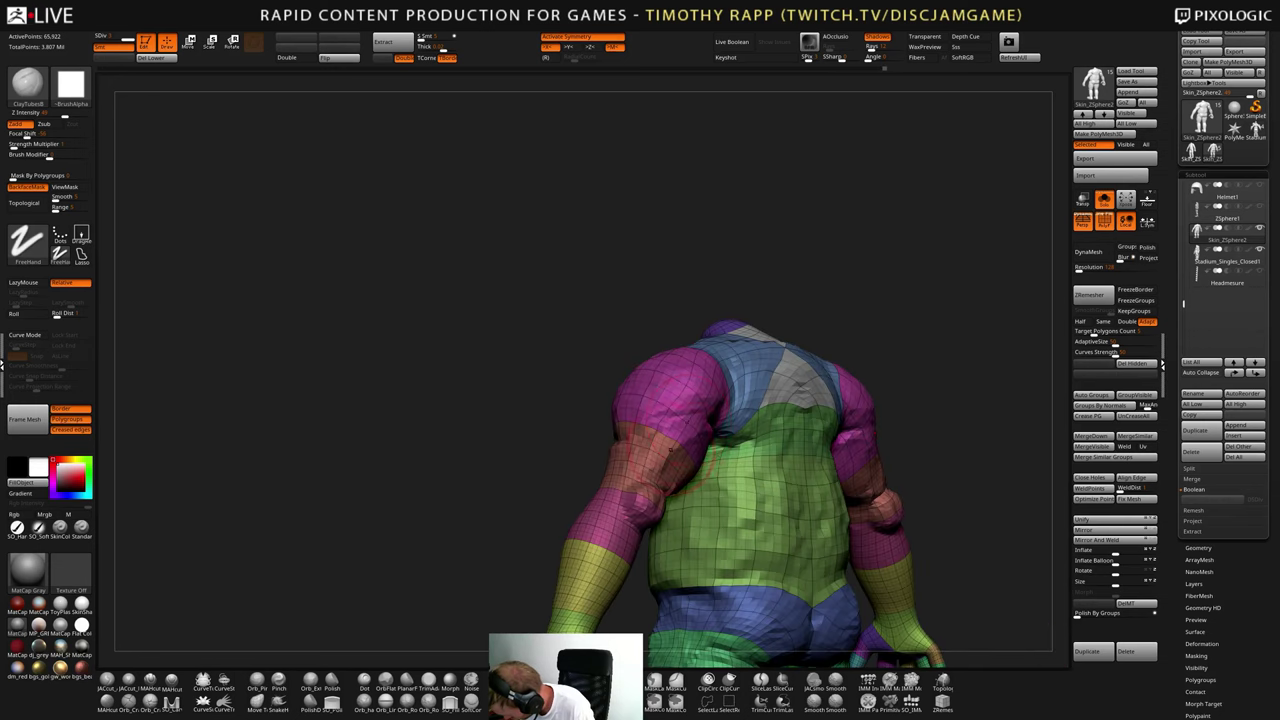
# - Frame the whole body with the Move brush selected and check the arm proportions
pyautogui.press('b')
pyautogui.press('d')
pyautogui.press('s')
pyautogui.moveTo(530, 444)
pyautogui.mouseDown(button='right')
pyautogui.moveTo(542, 460)
pyautogui.moveTo(574, 460)
pyautogui.moveTo(625, 444)
pyautogui.moveTo(572, 432)
pyautogui.moveTo(690, 438)
pyautogui.mouseUp(button='right')
pyautogui.press('b')
pyautogui.press('m')
pyautogui.press('v')
pyautogui.press('f')
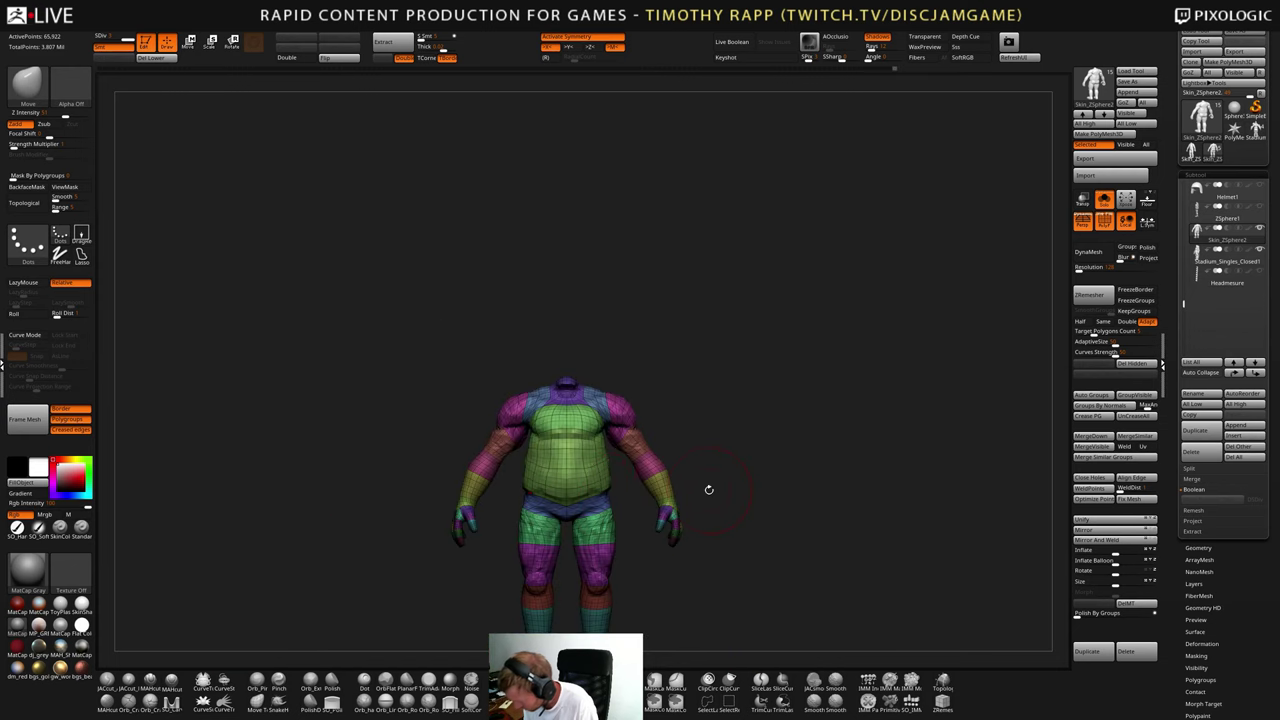
# - Swell the arms around the elbows, front and back, with the Inflat brush
pyautogui.moveTo(709, 490)
pyautogui.keyDown('ctrl'); pyautogui.mouseDown(button='right')
pyautogui.moveTo(648, 464)
pyautogui.moveTo(570, 455)
pyautogui.moveTo(650, 465)
pyautogui.mouseUp(button='right'); pyautogui.keyUp('ctrl')
pyautogui.press('b')
pyautogui.press('i')
pyautogui.press('n')
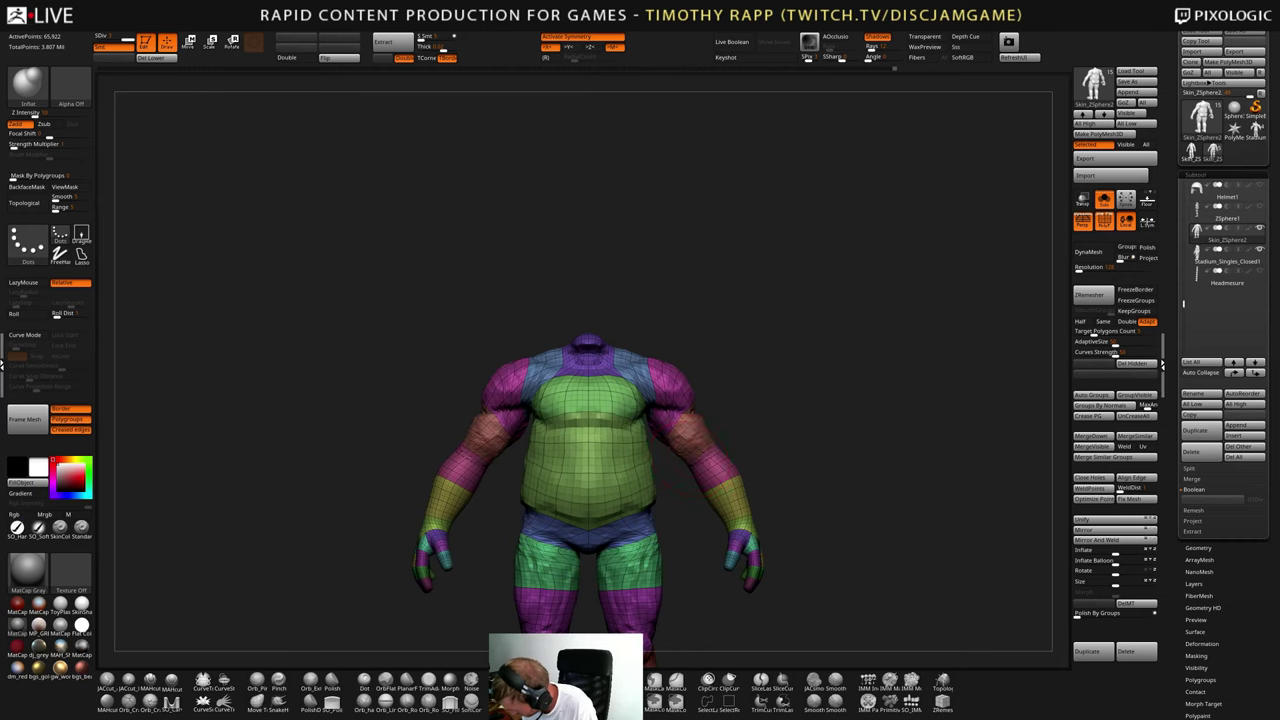
pyautogui.moveTo(690, 446); pyautogui.dragTo(694, 436)
pyautogui.moveTo(704, 448)
pyautogui.mouseDown(button='right')
pyautogui.moveTo(640, 452)
pyautogui.moveTo(650, 440)
pyautogui.mouseUp(button='right')
pyautogui.moveTo(740, 436); pyautogui.dragTo(685, 432, button='right')
pyautogui.moveTo(748, 434); pyautogui.dragTo(752, 426)
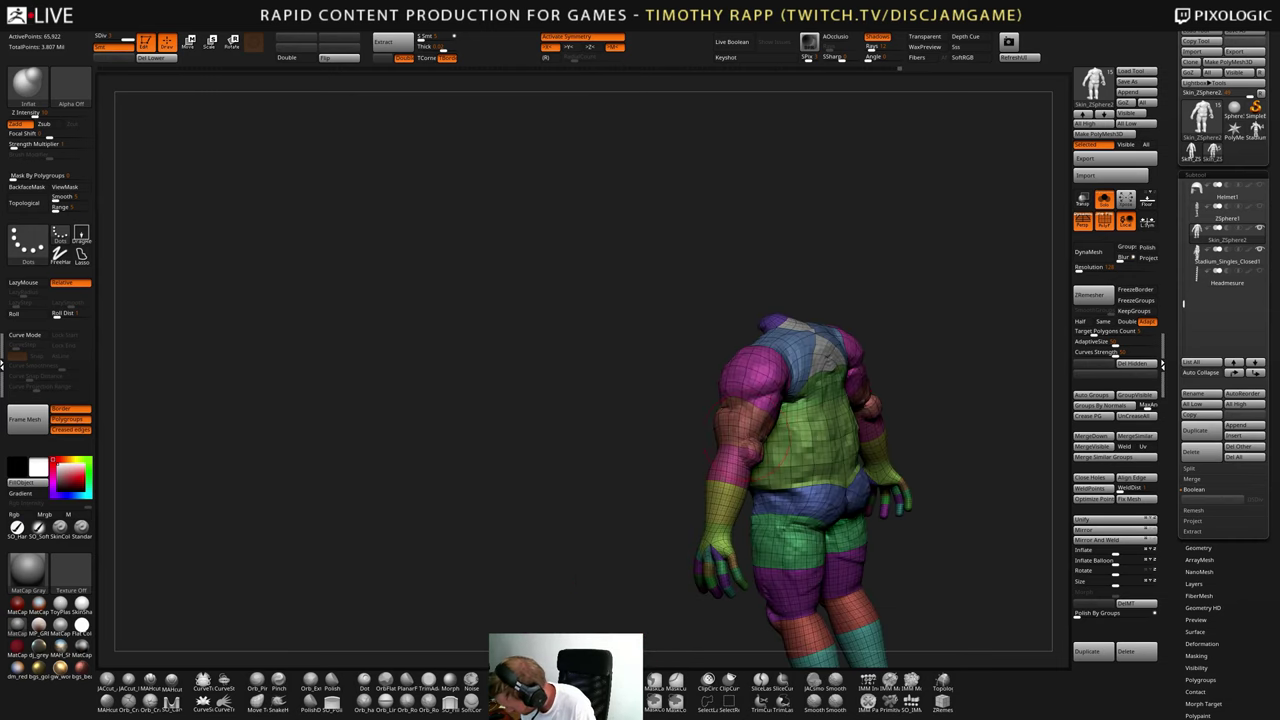
# - Smooth the outer elbows and the front of the upper arms
pyautogui.moveTo(800, 426)
pyautogui.mouseDown(button='right')
pyautogui.moveTo(760, 422)
pyautogui.moveTo(742, 436)
pyautogui.moveTo(708, 424)
pyautogui.moveTo(712, 458)
pyautogui.mouseUp(button='right')
pyautogui.keyDown('shift'); pyautogui.moveTo(714, 460); pyautogui.dragTo(708, 466); pyautogui.keyUp('shift')
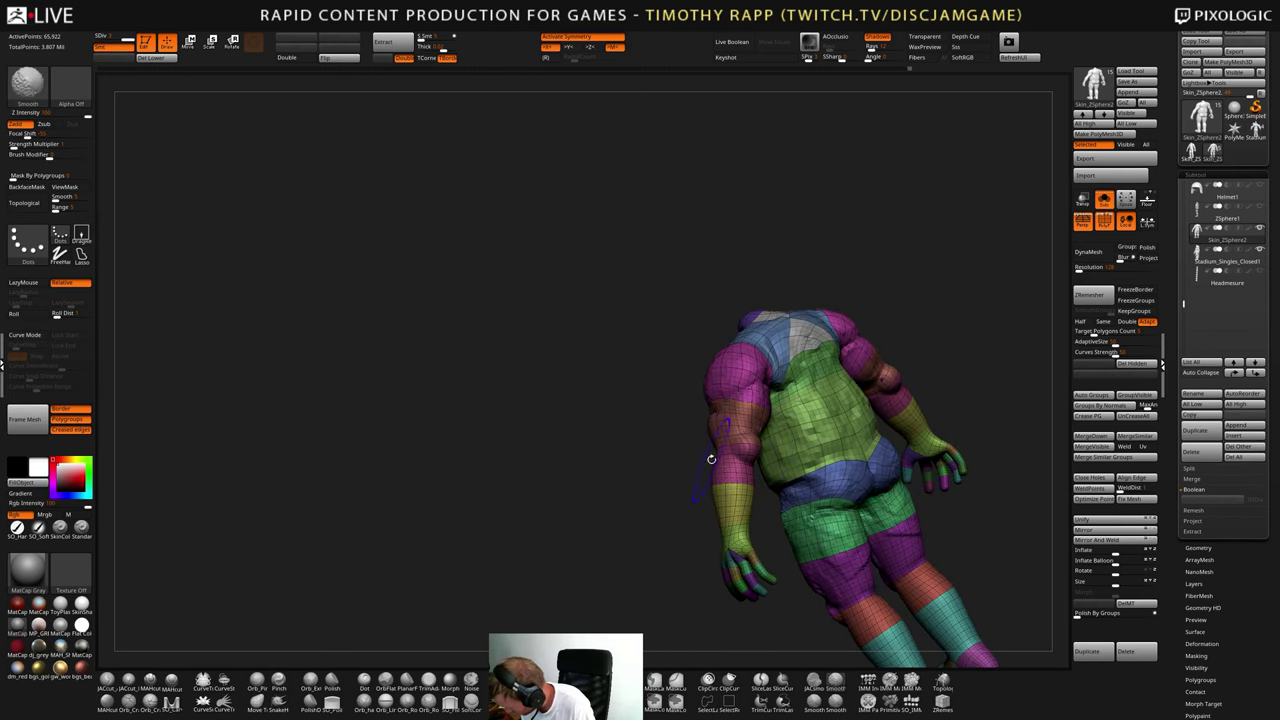
pyautogui.moveTo(711, 459)
pyautogui.mouseDown(button='right')
pyautogui.moveTo(765, 440)
pyautogui.moveTo(765, 424)
pyautogui.mouseUp(button='right')
pyautogui.keyDown('shift'); pyautogui.moveTo(501, 408); pyautogui.dragTo(496, 397); pyautogui.keyUp('shift')
pyautogui.moveTo(490, 396)
pyautogui.mouseDown(button='right')
pyautogui.moveTo(455, 400)
pyautogui.moveTo(502, 398)
pyautogui.mouseUp(button='right')
# - Add volume to the upper forearms and the elbow transition with ClayTubes, working around the arms
pyautogui.press('1')
pyautogui.moveTo(474, 462); pyautogui.dragTo(468, 446)
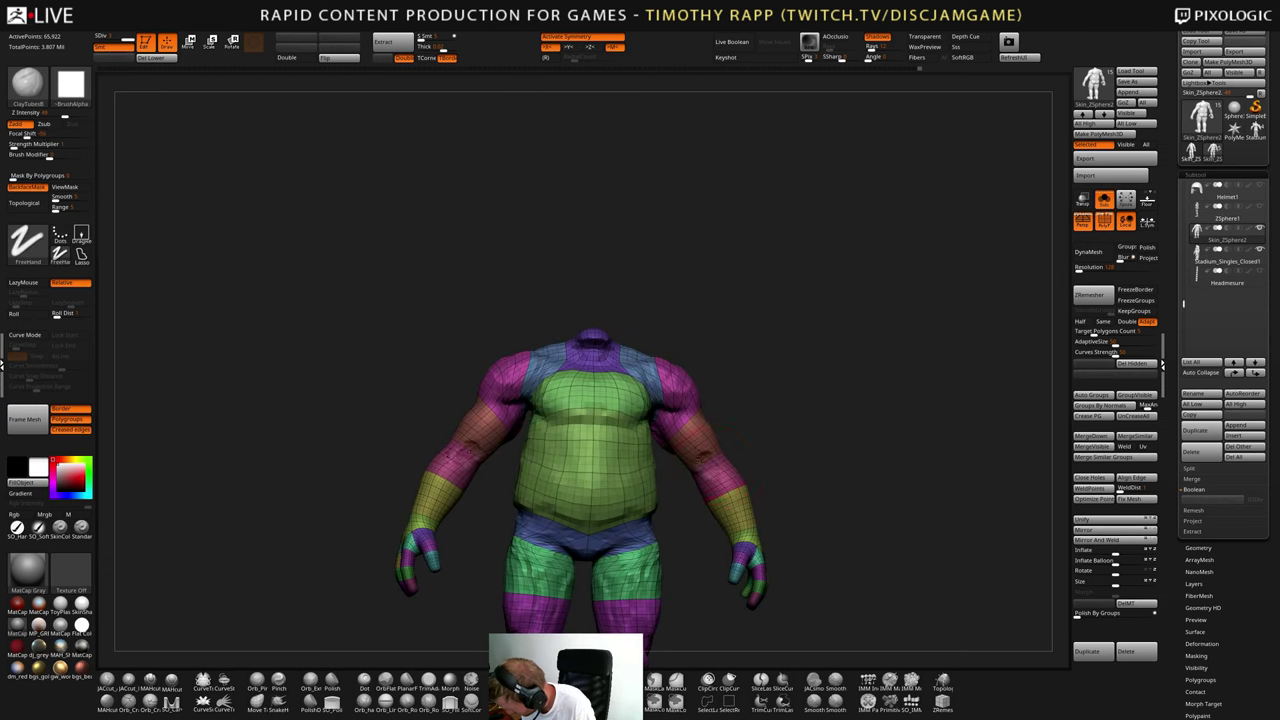
pyautogui.moveTo(715, 458)
pyautogui.mouseDown(button='right')
pyautogui.moveTo(700, 470)
pyautogui.moveTo(712, 476)
pyautogui.moveTo(704, 450)
pyautogui.mouseUp(button='right')
pyautogui.moveTo(706, 440); pyautogui.dragTo(700, 458)
pyautogui.moveTo(704, 470)
pyautogui.mouseDown(button='right')
pyautogui.moveTo(736, 512)
pyautogui.moveTo(772, 490)
pyautogui.moveTo(748, 500)
pyautogui.moveTo(765, 470)
pyautogui.moveTo(790, 462)
pyautogui.moveTo(824, 488)
pyautogui.moveTo(818, 530)
pyautogui.moveTo(790, 515)
pyautogui.mouseUp(button='right')
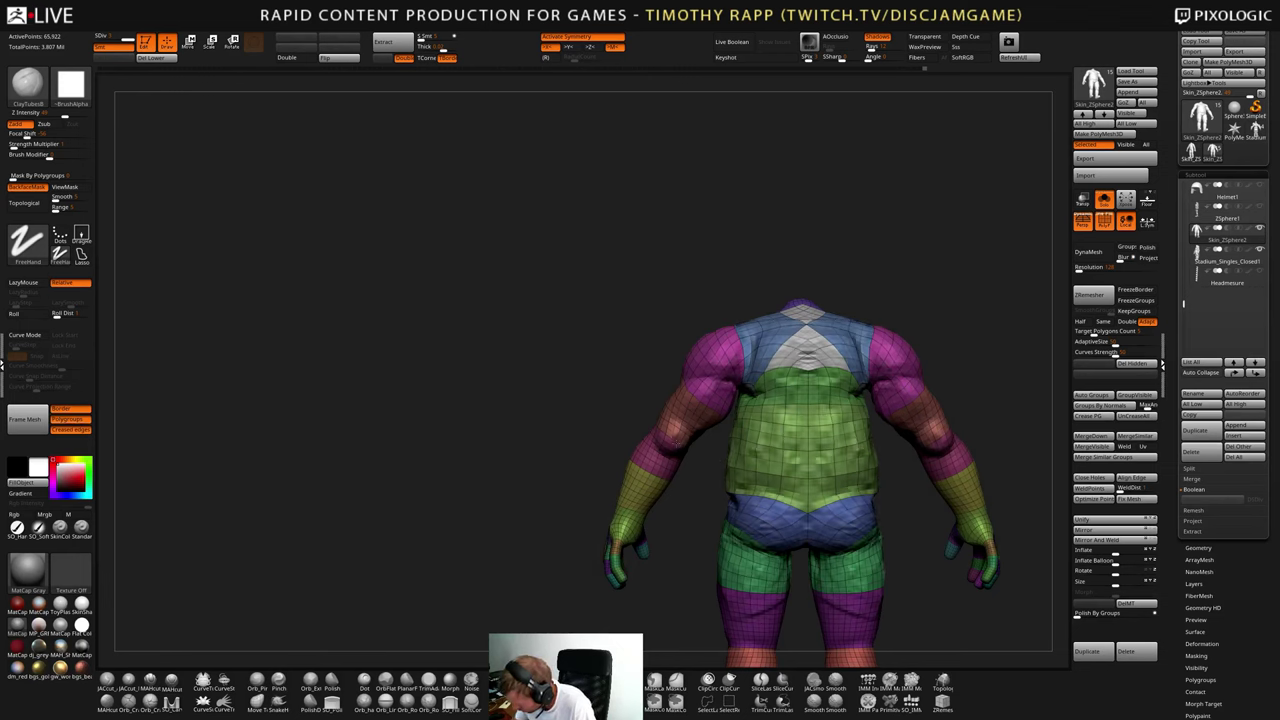
pyautogui.moveTo(680, 440)
pyautogui.mouseDown(button='right')
pyautogui.moveTo(690, 436)
pyautogui.moveTo(675, 440)
pyautogui.moveTo(676, 428)
pyautogui.moveTo(663, 446)
pyautogui.mouseUp(button='right')
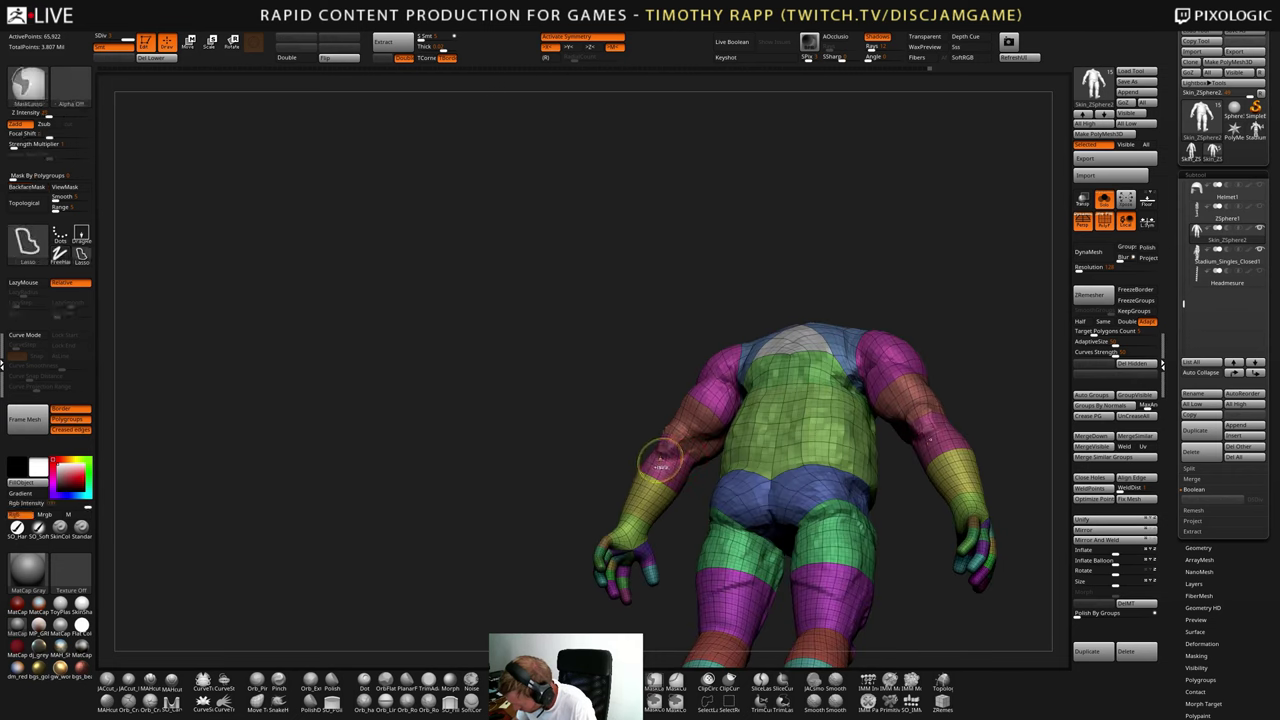
pyautogui.moveTo(670, 430)
pyautogui.mouseDown(button='right')
pyautogui.moveTo(690, 423)
pyautogui.moveTo(702, 392)
pyautogui.moveTo(674, 419)
pyautogui.moveTo(690, 383)
pyautogui.moveTo(690, 401)
pyautogui.mouseUp(button='right')
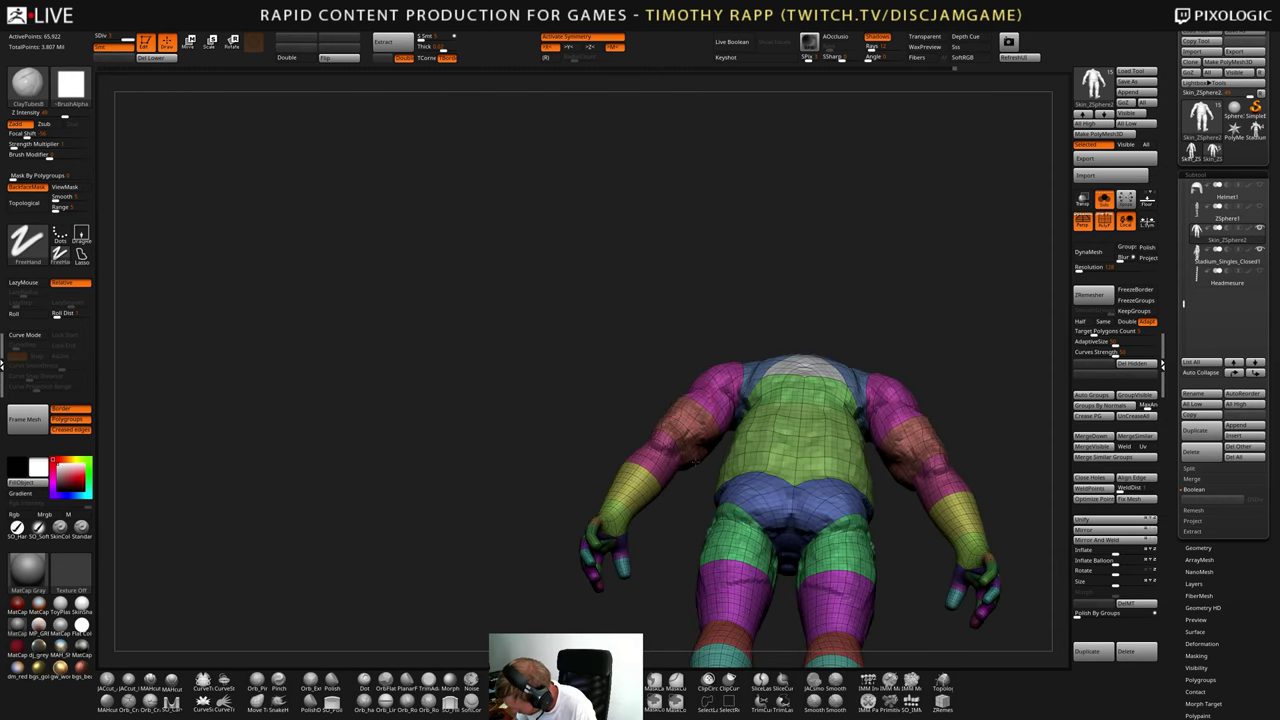
pyautogui.moveTo(693, 460); pyautogui.dragTo(651, 390, button='right')
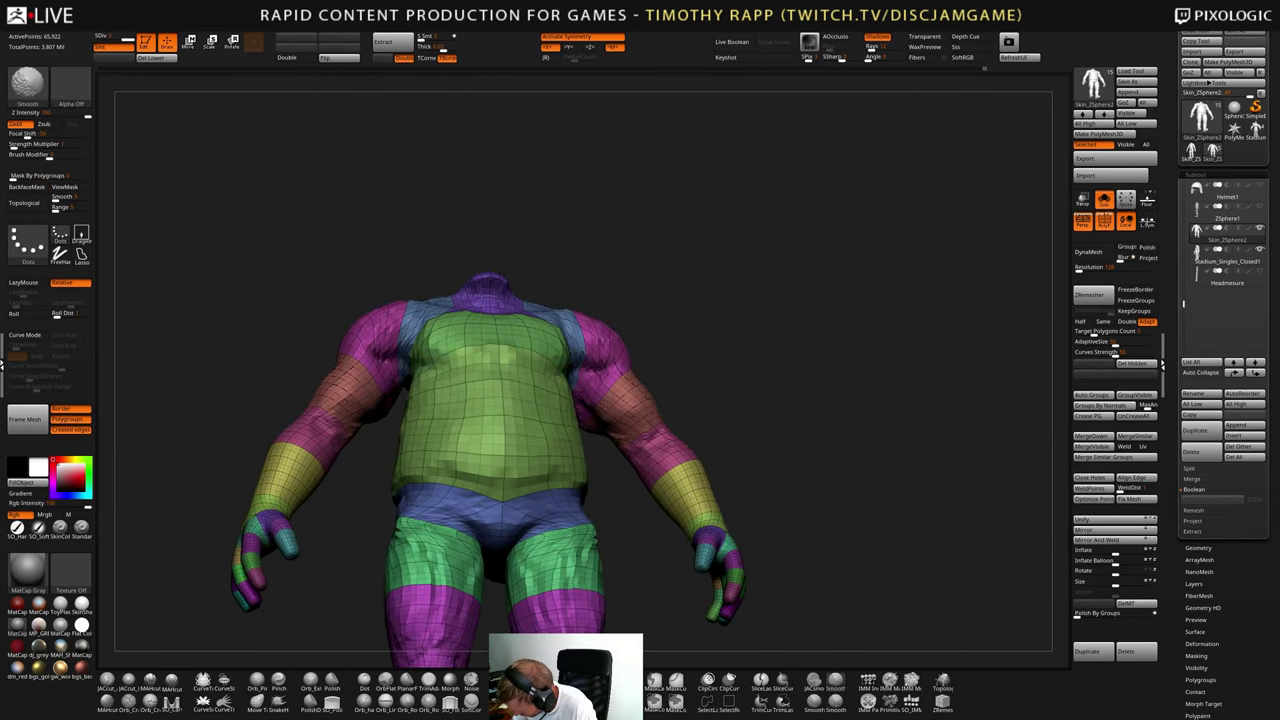
pyautogui.hotkey('ctrl', 'd')
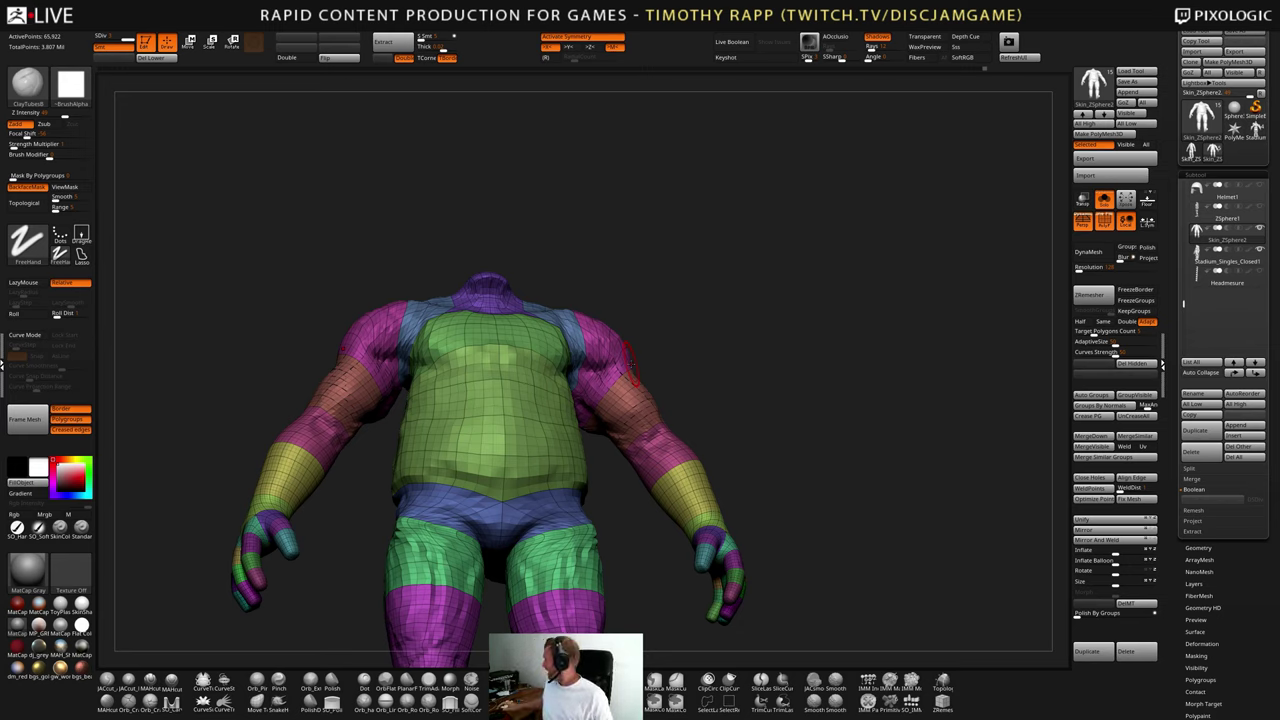
# - Build up the front of the belly with ClayTubes using a larger brush size
pyautogui.moveTo(690, 355); pyautogui.dragTo(692, 440)
pyautogui.moveTo(545, 485); pyautogui.dragTo(530, 478, button='right')
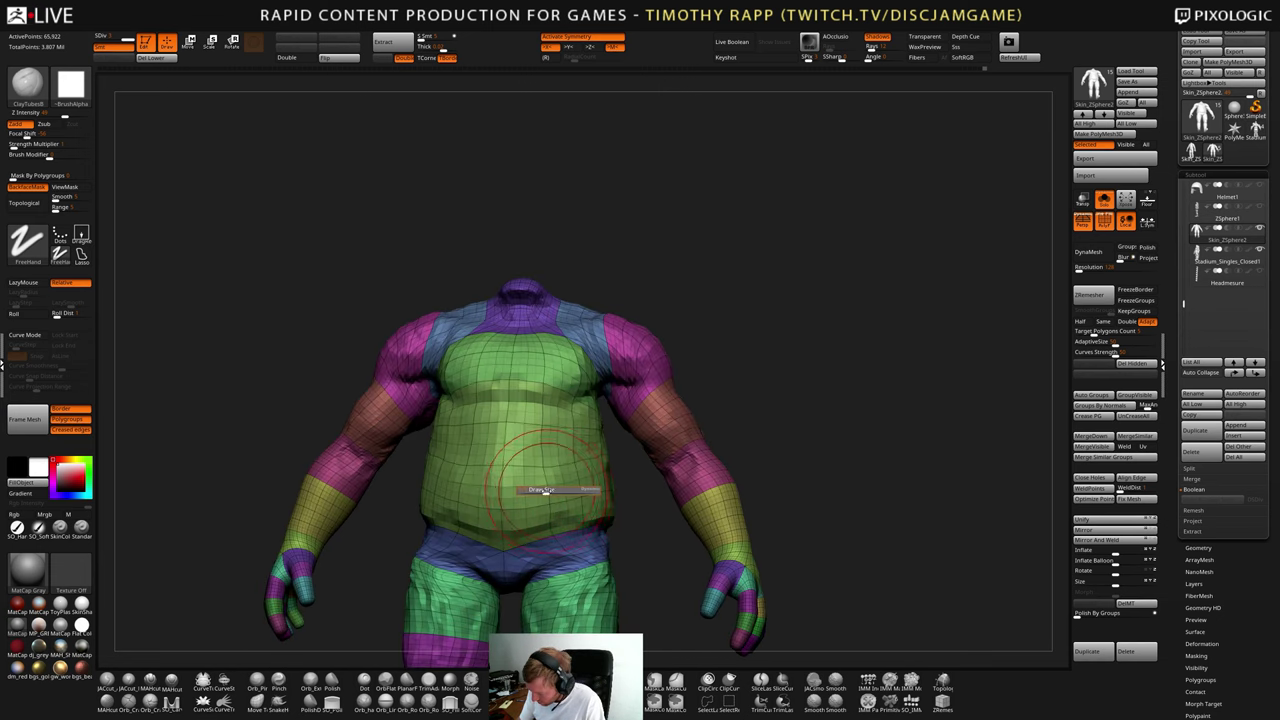
pyautogui.moveTo(524, 476)
pyautogui.mouseDown()
pyautogui.moveTo(512, 448)
pyautogui.moveTo(530, 468)
pyautogui.moveTo(514, 472)
pyautogui.moveTo(503, 454)
pyautogui.moveTo(456, 508)
pyautogui.moveTo(439, 469)
pyautogui.moveTo(474, 474)
pyautogui.mouseUp()
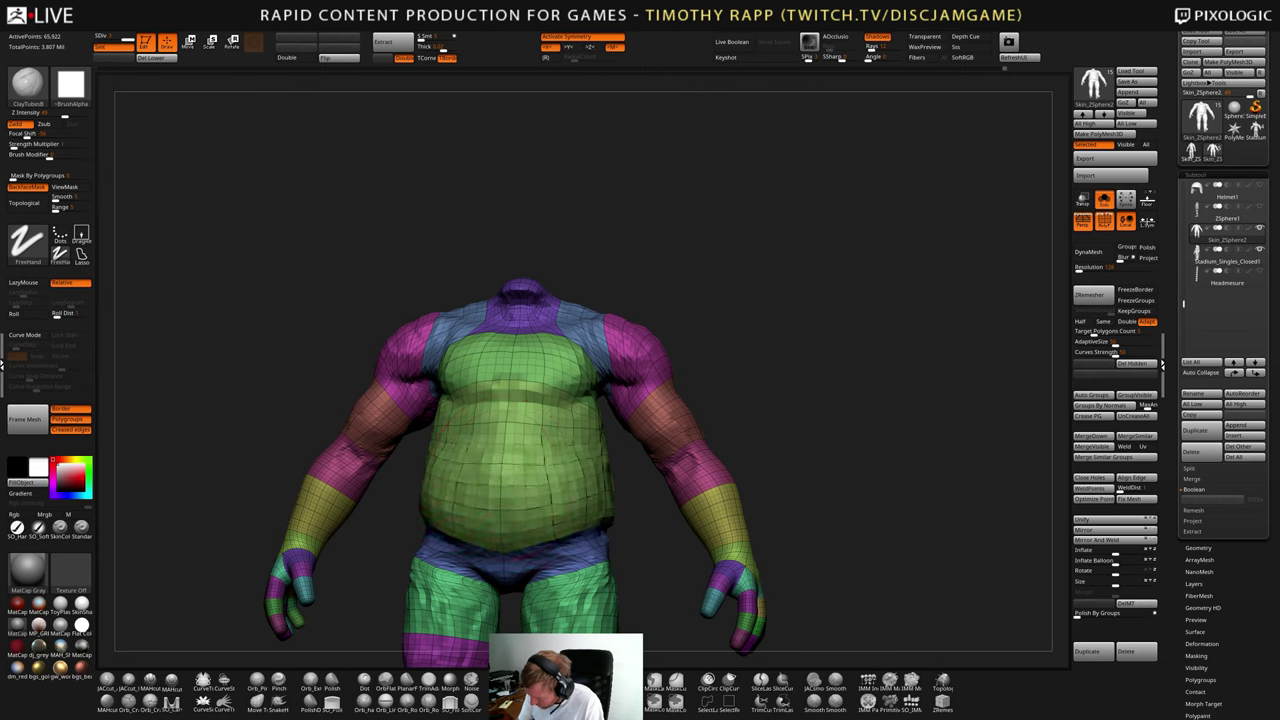
pyautogui.moveTo(490, 468); pyautogui.dragTo(537, 465, button='right')
pyautogui.moveTo(437, 466)
pyautogui.mouseDown(button='right')
pyautogui.moveTo(549, 520)
pyautogui.moveTo(461, 513)
pyautogui.mouseUp(button='right')
# - Thicken the flanks and lower back above the hips with ClayTubes
pyautogui.press('b')
pyautogui.press('m')
pyautogui.press('v')
pyautogui.moveTo(462, 512); pyautogui.dragTo(640, 430, button='right')
pyautogui.moveTo(630, 500)
pyautogui.keyDown('shift'); pyautogui.mouseDown(button='right')
pyautogui.moveTo(484, 512)
pyautogui.moveTo(465, 480)
pyautogui.moveTo(435, 530)
pyautogui.moveTo(480, 528)
pyautogui.mouseUp(button='right'); pyautogui.keyUp('shift')
pyautogui.press('1')
pyautogui.moveTo(485, 508); pyautogui.dragTo(453, 484)
pyautogui.moveTo(460, 486); pyautogui.dragTo(492, 535, button='right')
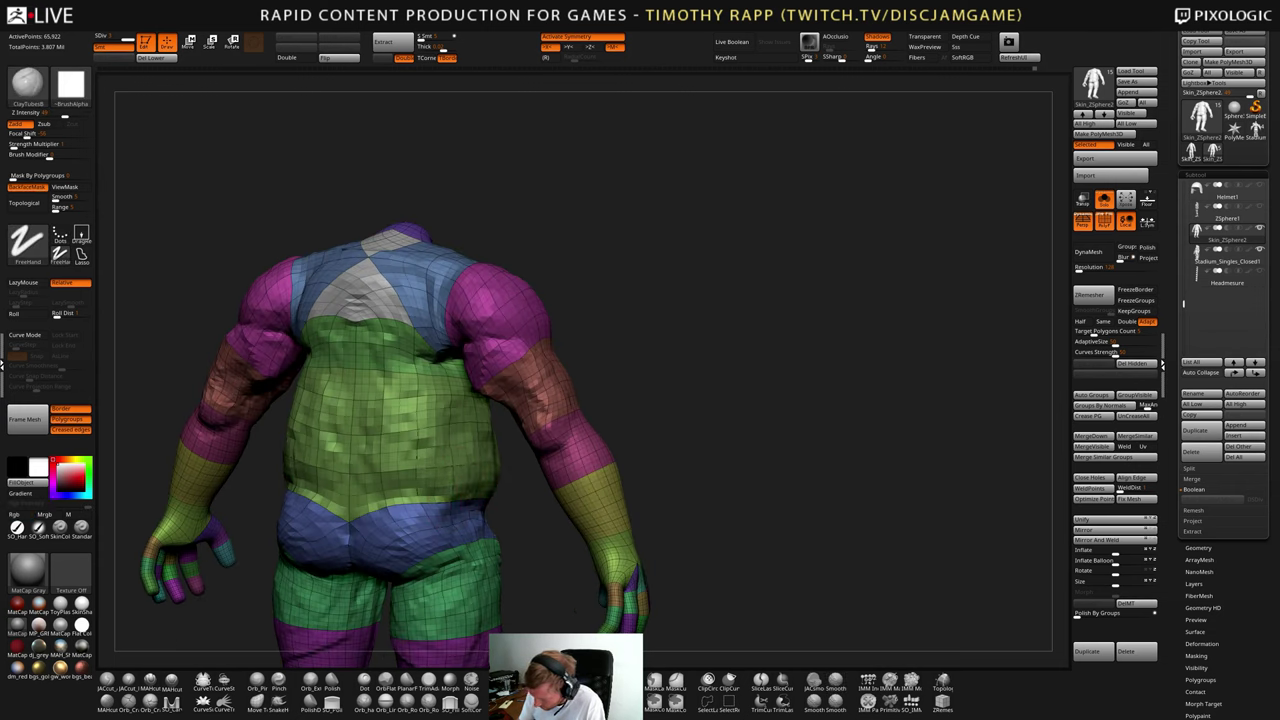
pyautogui.moveTo(292, 466)
pyautogui.mouseDown()
pyautogui.moveTo(318, 450)
pyautogui.moveTo(335, 468)
pyautogui.moveTo(312, 492)
pyautogui.moveTo(340, 527)
pyautogui.moveTo(370, 508)
pyautogui.mouseUp()
pyautogui.moveTo(415, 535)
pyautogui.mouseDown(button='right')
pyautogui.moveTo(388, 508)
pyautogui.moveTo(450, 536)
pyautogui.moveTo(442, 562)
pyautogui.moveTo(462, 554)
pyautogui.moveTo(280, 548)
pyautogui.mouseUp(button='right')
# - Smooth the groin and the lower belly above it
pyautogui.press('b')
pyautogui.press('d')
pyautogui.press('s')
pyautogui.press('b')
pyautogui.press('c')
pyautogui.press('t')
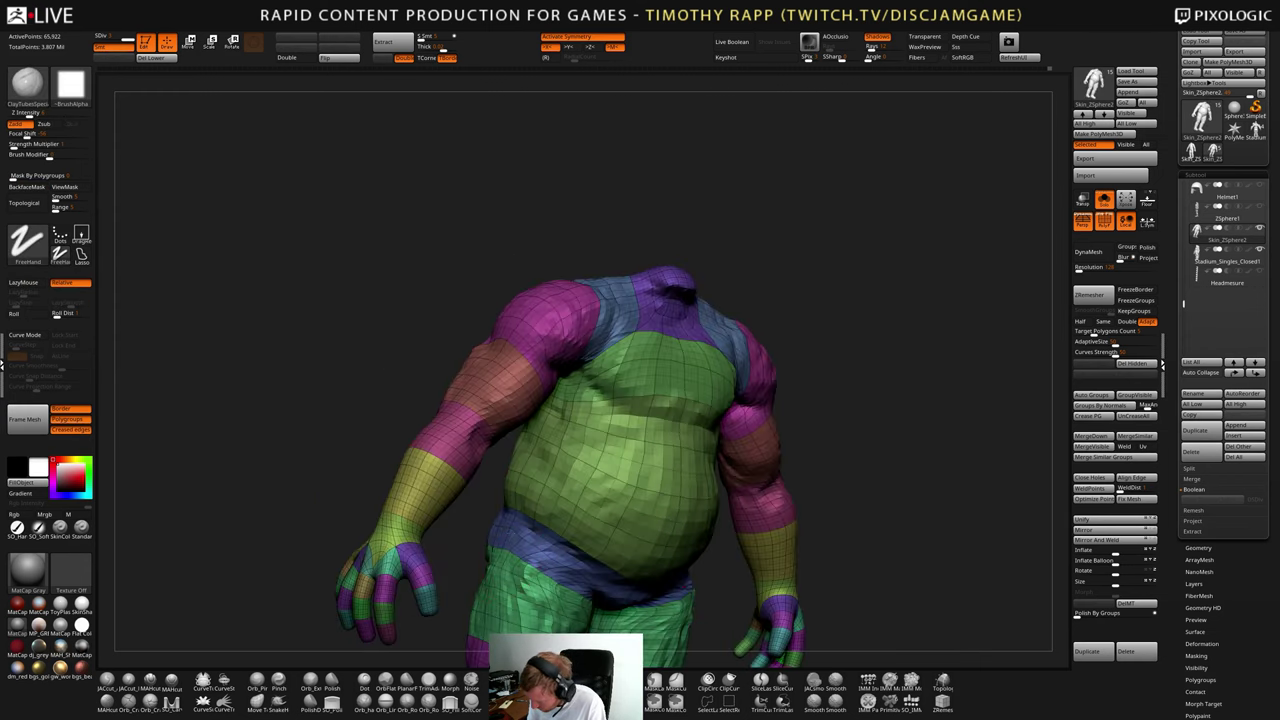
pyautogui.moveTo(548, 560); pyautogui.dragTo(430, 515, button='right')
pyautogui.moveTo(600, 545)
pyautogui.mouseDown(button='right')
pyautogui.moveTo(590, 532)
pyautogui.moveTo(628, 514)
pyautogui.moveTo(662, 520)
pyautogui.moveTo(618, 536)
pyautogui.moveTo(610, 558)
pyautogui.moveTo(595, 548)
pyautogui.moveTo(620, 559)
pyautogui.moveTo(616, 537)
pyautogui.mouseUp(button='right')
pyautogui.press('shift')
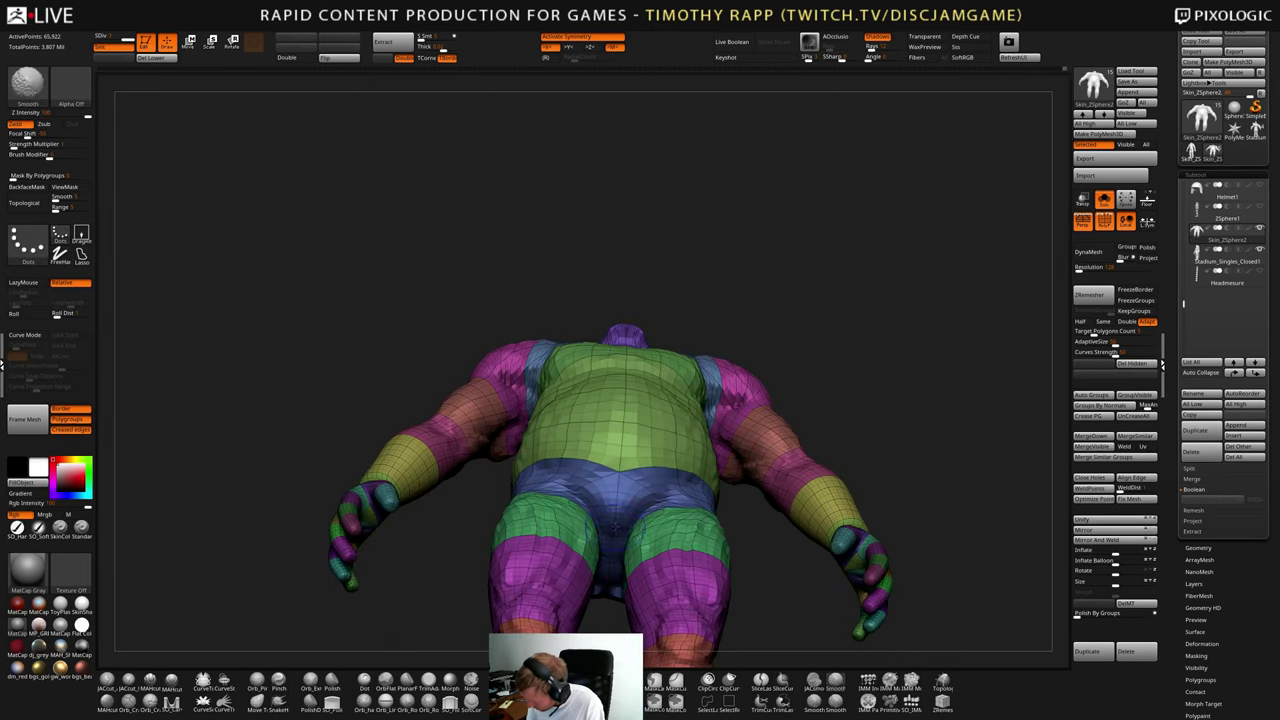
pyautogui.keyDown('shift'); pyautogui.moveTo(616, 528); pyautogui.dragTo(617, 508); pyautogui.keyUp('shift')
pyautogui.moveTo(617, 515); pyautogui.dragTo(606, 548, button='right')
pyautogui.moveTo(618, 460)
pyautogui.keyDown('shift'); pyautogui.mouseDown()
pyautogui.moveTo(670, 463)
pyautogui.moveTo(636, 422)
pyautogui.mouseUp(); pyautogui.keyUp('shift')
pyautogui.moveTo(638, 422)
pyautogui.mouseDown(button='right')
pyautogui.moveTo(643, 410)
pyautogui.moveTo(648, 424)
pyautogui.mouseUp(button='right')
# - Add volume to the sides of the lower belly with ClayTubes and smooth the belly and flanks
pyautogui.press('1')
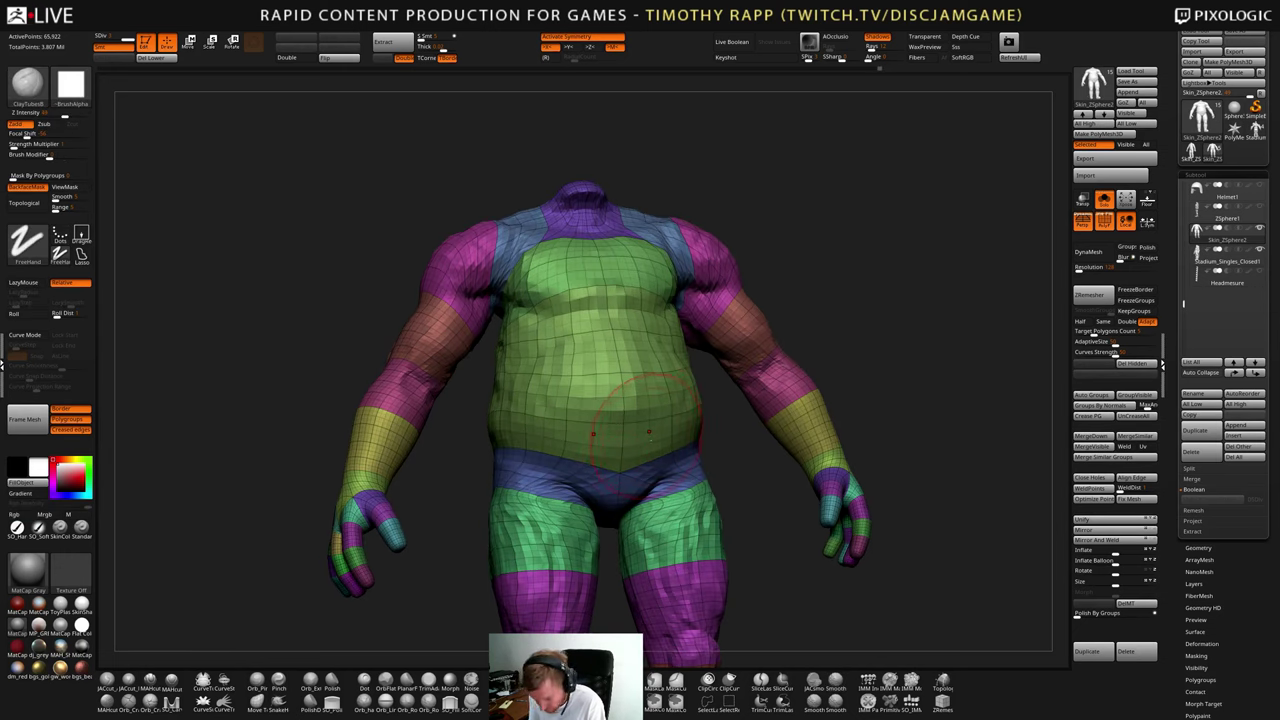
pyautogui.moveTo(650, 436); pyautogui.dragTo(660, 424)
pyautogui.moveTo(515, 425); pyautogui.dragTo(575, 430, button='right')
pyautogui.keyDown('shift'); pyautogui.moveTo(575, 410); pyautogui.dragTo(553, 408); pyautogui.keyUp('shift')
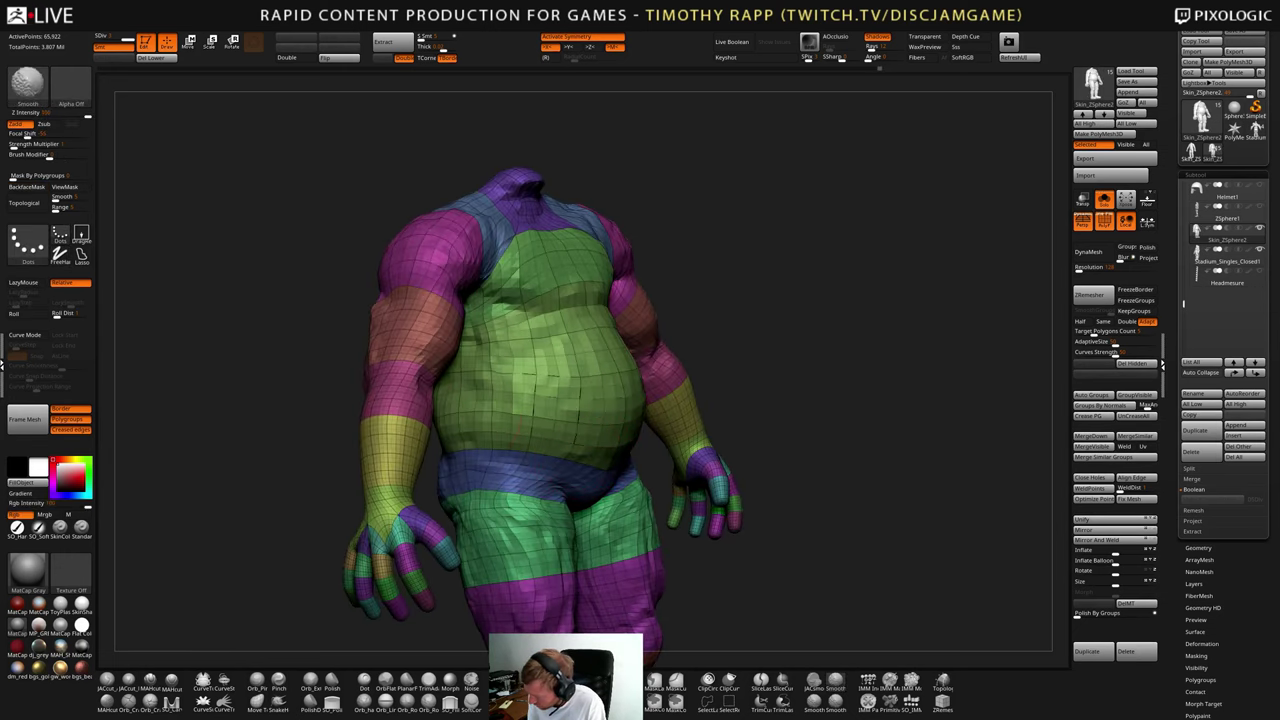
pyautogui.moveTo(553, 408); pyautogui.dragTo(487, 402, button='right')
pyautogui.press('shift')
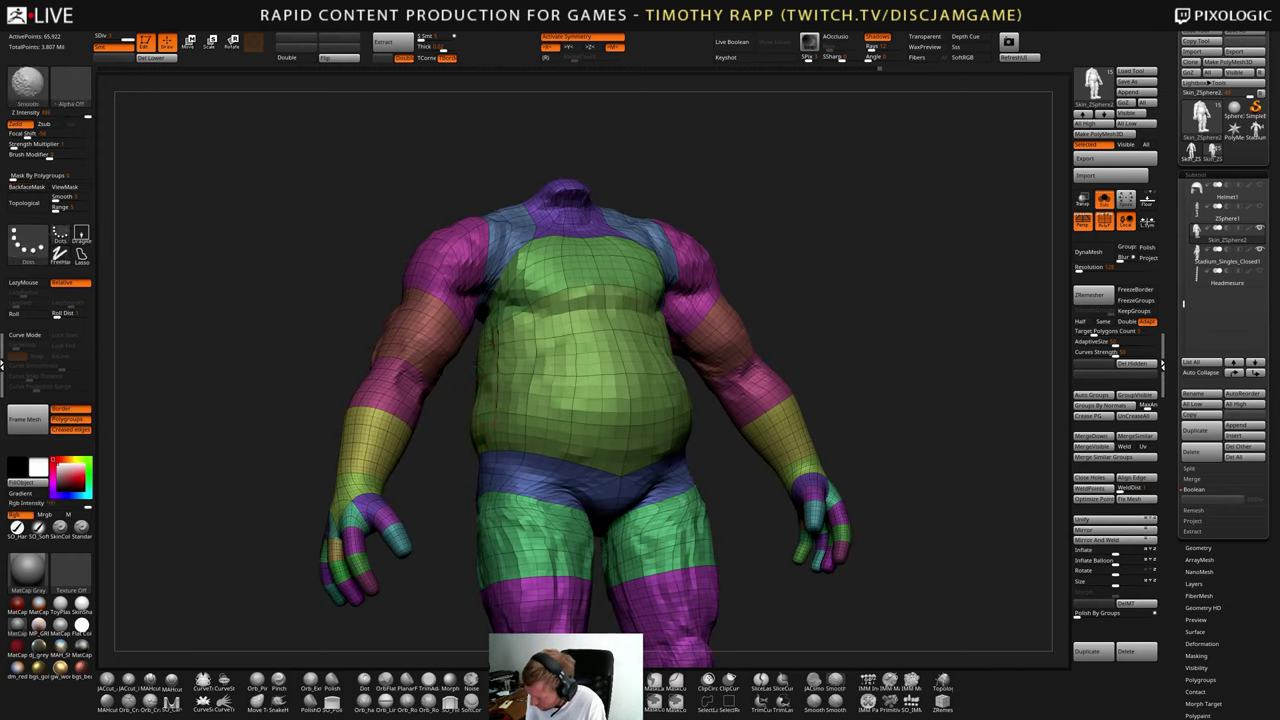
pyautogui.keyDown('shift'); pyautogui.moveTo(560, 350); pyautogui.dragTo(525, 412); pyautogui.keyUp('shift')
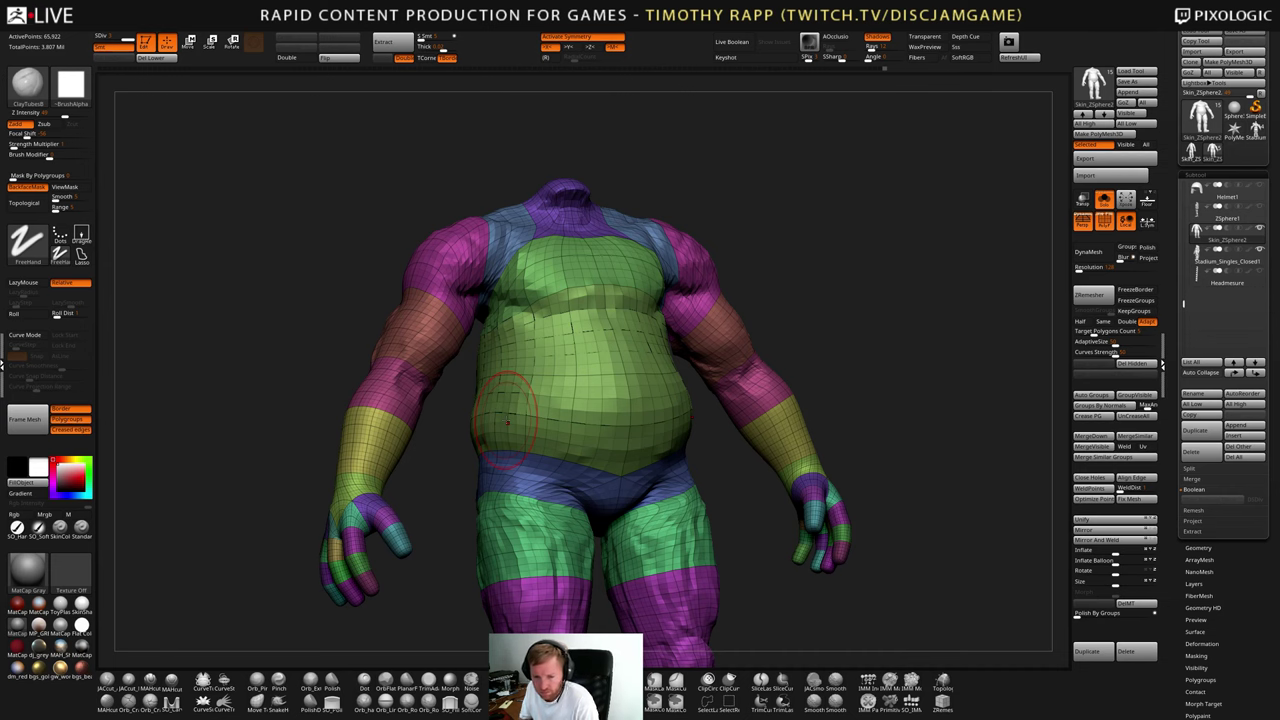
# - Softly round out the front of the belly with the low-intensity ClayTubes variant
pyautogui.moveTo(507, 422); pyautogui.dragTo(660, 411, button='right')
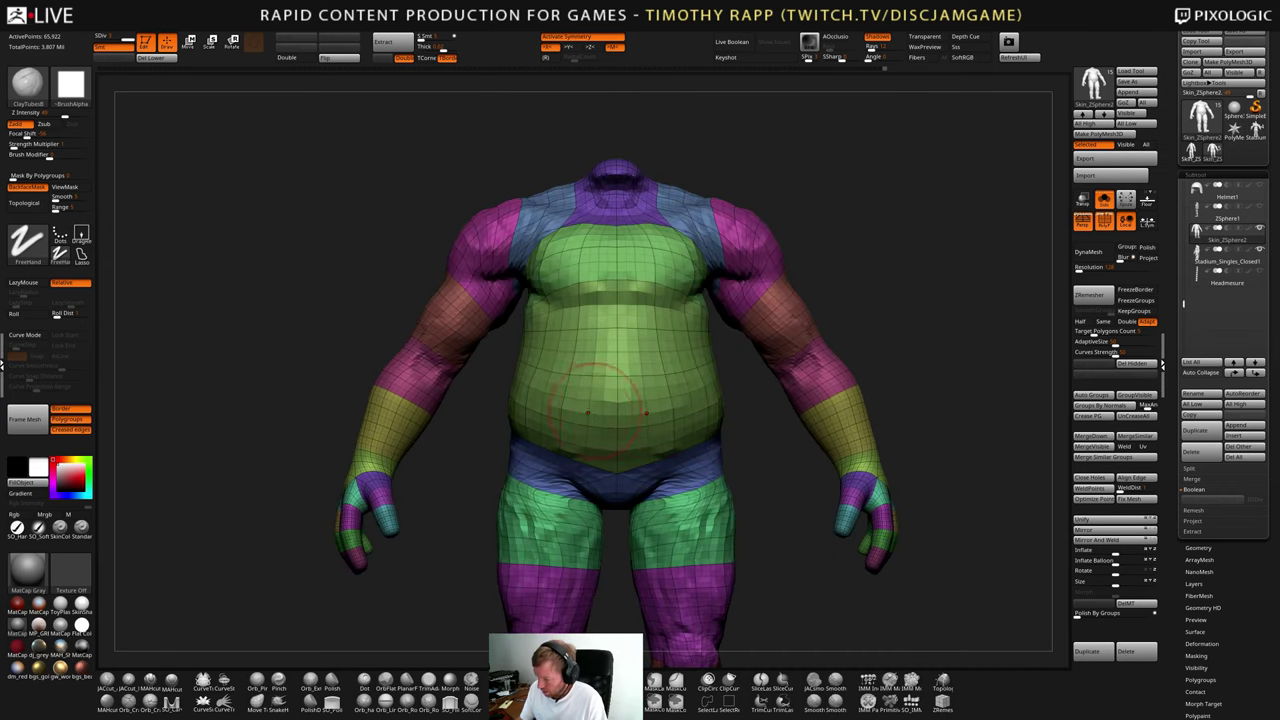
pyautogui.press('2')
pyautogui.moveTo(588, 395)
pyautogui.mouseDown()
pyautogui.moveTo(606, 384)
pyautogui.moveTo(544, 366)
pyautogui.mouseUp()
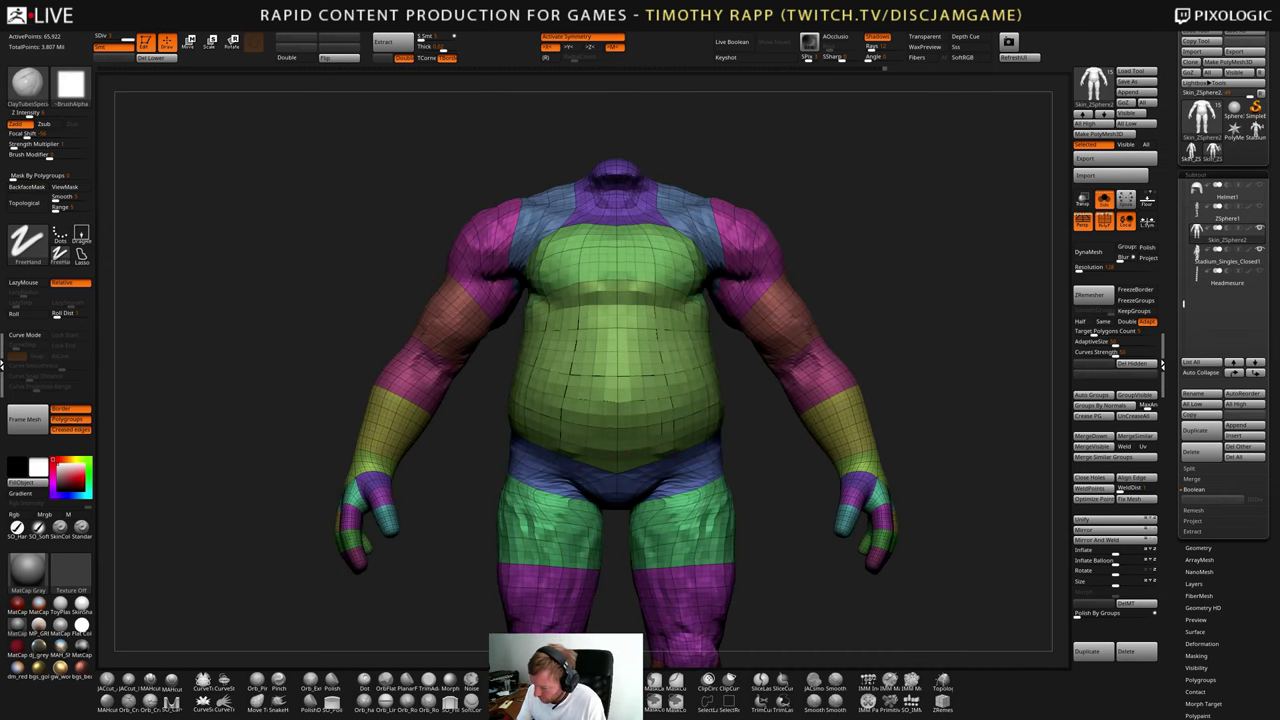
pyautogui.moveTo(552, 372); pyautogui.dragTo(618, 370, button='right')
# - Carve the crease under the hanging belly and around its side with DamStandard
pyautogui.press('3')
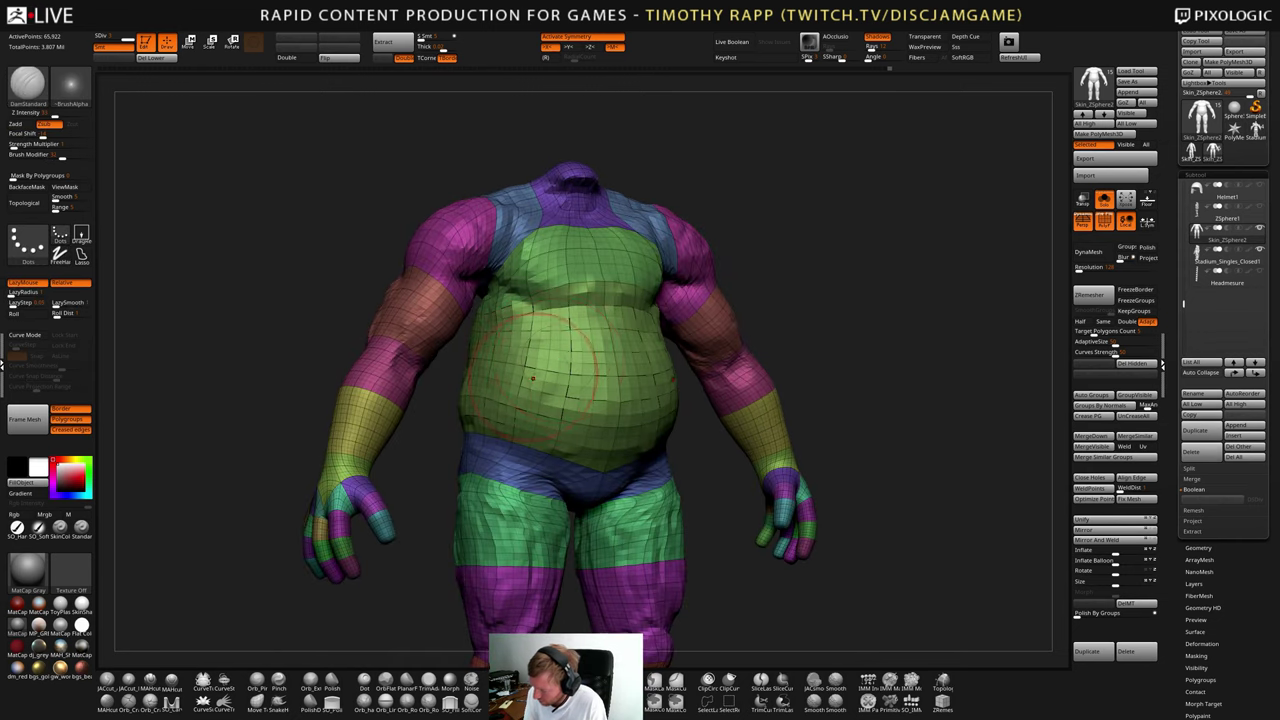
pyautogui.moveTo(516, 460); pyautogui.dragTo(584, 473)
pyautogui.moveTo(600, 470); pyautogui.dragTo(520, 470, button='right')
pyautogui.moveTo(612, 468); pyautogui.dragTo(700, 438)
pyautogui.moveTo(773, 303); pyautogui.dragTo(720, 390, button='right')
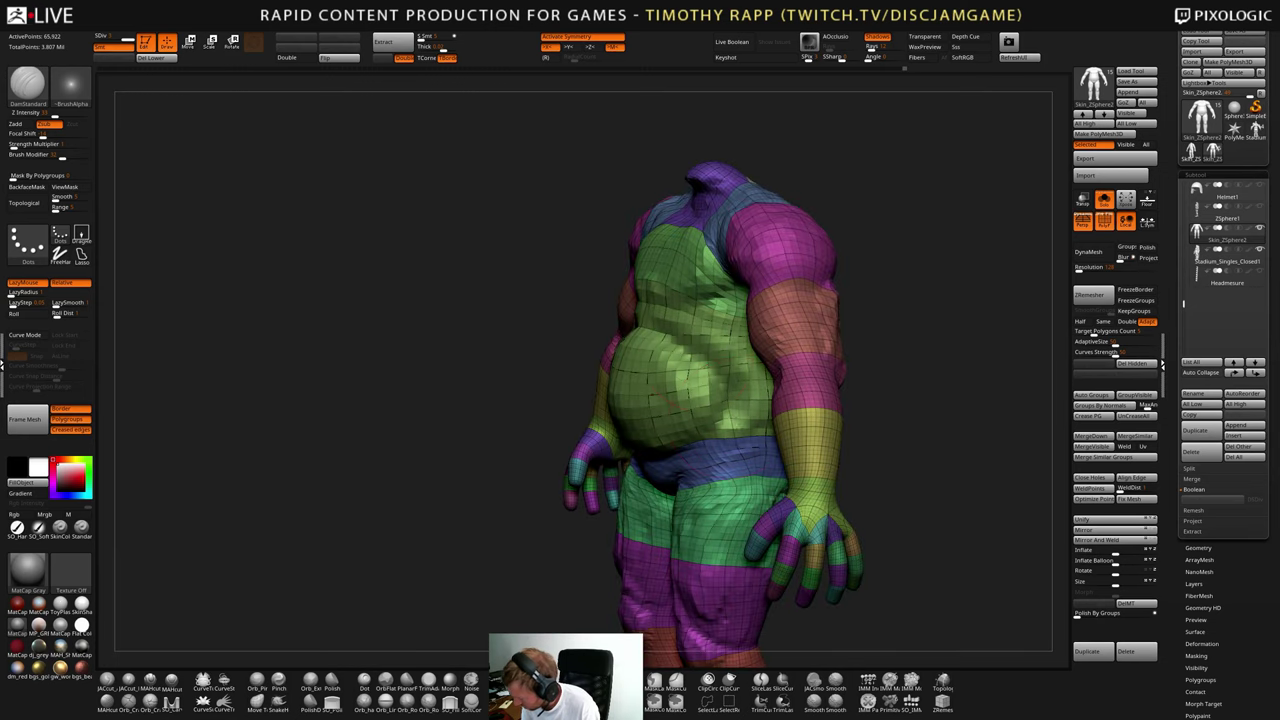
# - Smooth the side of the belly, adjust the brush size and undo the last stroke
pyautogui.keyDown('shift'); pyautogui.moveTo(640, 350); pyautogui.dragTo(672, 410, button='right'); pyautogui.keyUp('shift')
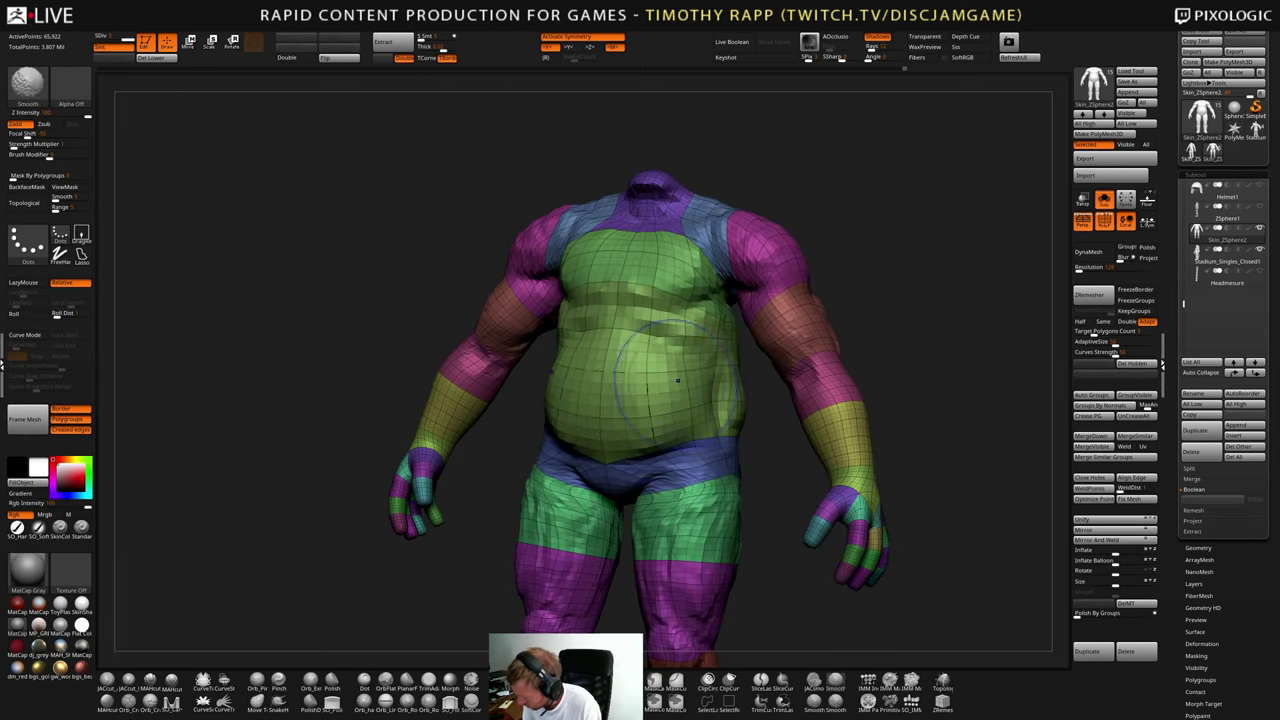
pyautogui.press('s')
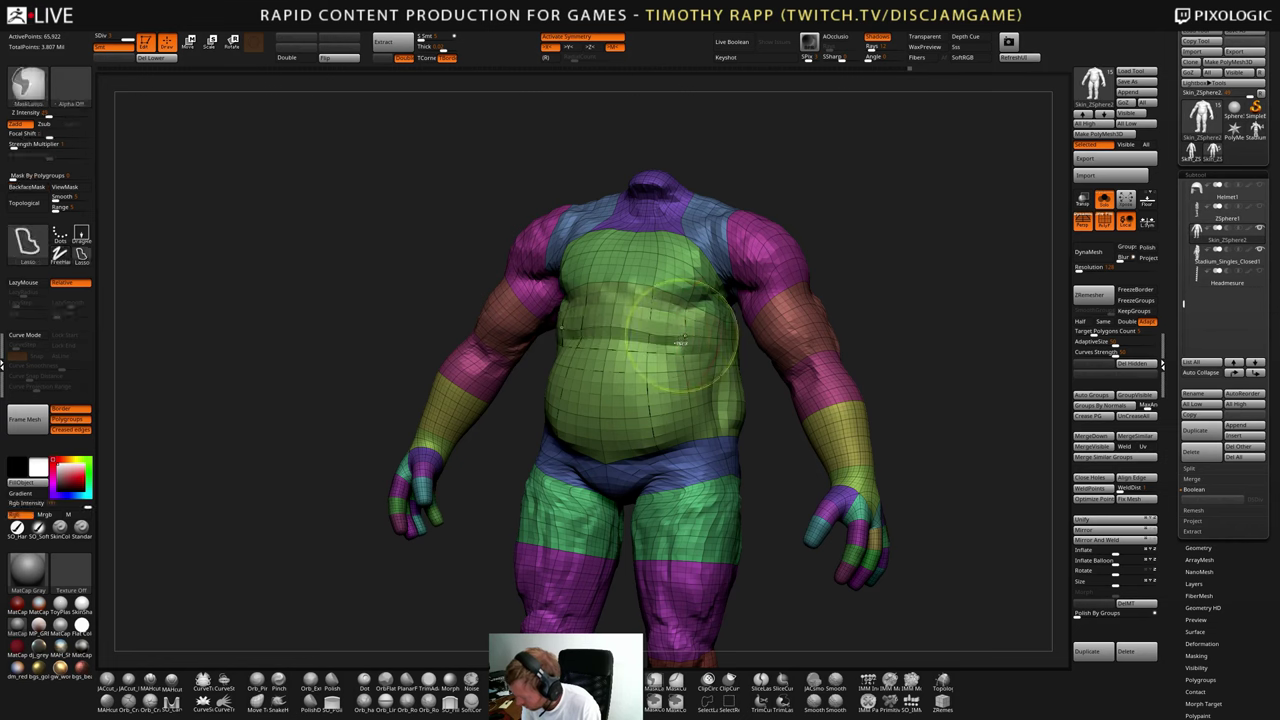
pyautogui.hotkey('ctrl', 'z')
pyautogui.keyDown('shift'); pyautogui.moveTo(655, 352); pyautogui.dragTo(612, 306, button='right'); pyautogui.keyUp('shift')
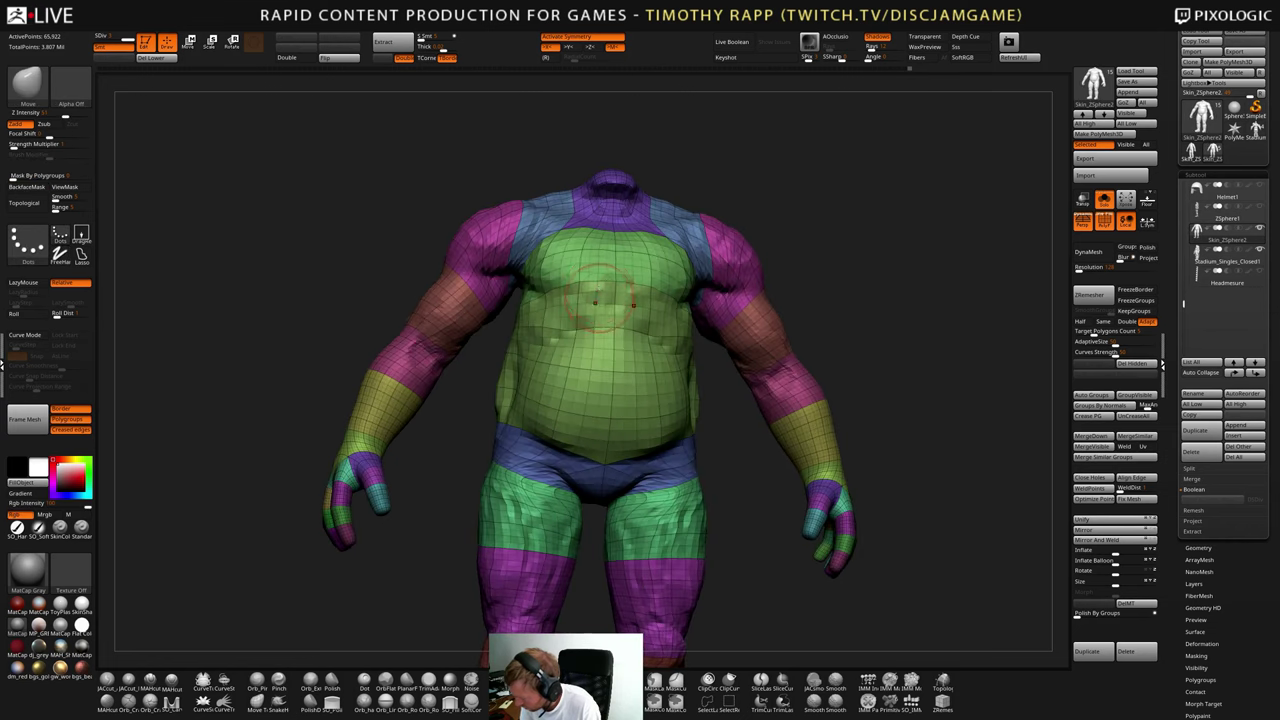
# - Carve the fold beneath the chest muscles with DamStandard
pyautogui.press('b')
pyautogui.press('d')
pyautogui.press('s')
pyautogui.moveTo(556, 291); pyautogui.dragTo(598, 284)
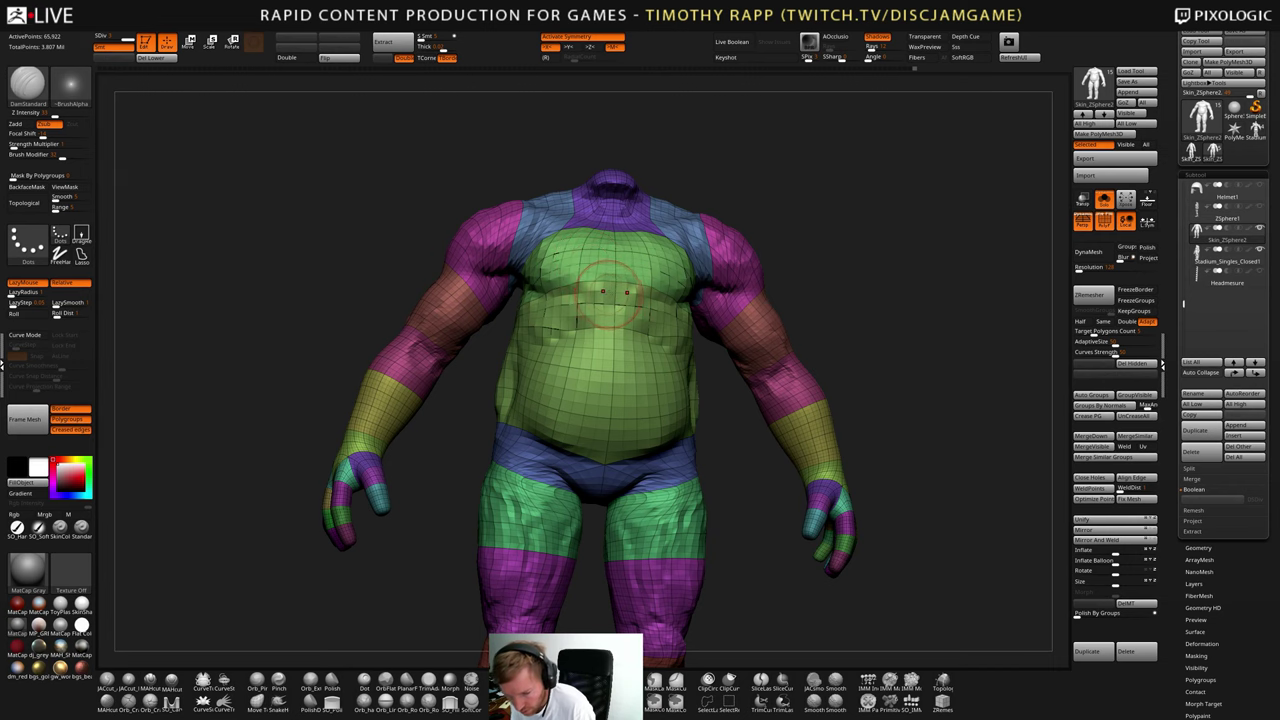
pyautogui.moveTo(602, 285); pyautogui.dragTo(538, 300)
pyautogui.moveTo(598, 283); pyautogui.dragTo(543, 296)
pyautogui.moveTo(543, 296); pyautogui.dragTo(583, 298, button='right')
# - Cut the vertical groove along the sternum between the chest muscles with DamStandard
pyautogui.moveTo(611, 274); pyautogui.dragTo(611, 248)
pyautogui.moveTo(611, 250); pyautogui.dragTo(598, 262, button='right')
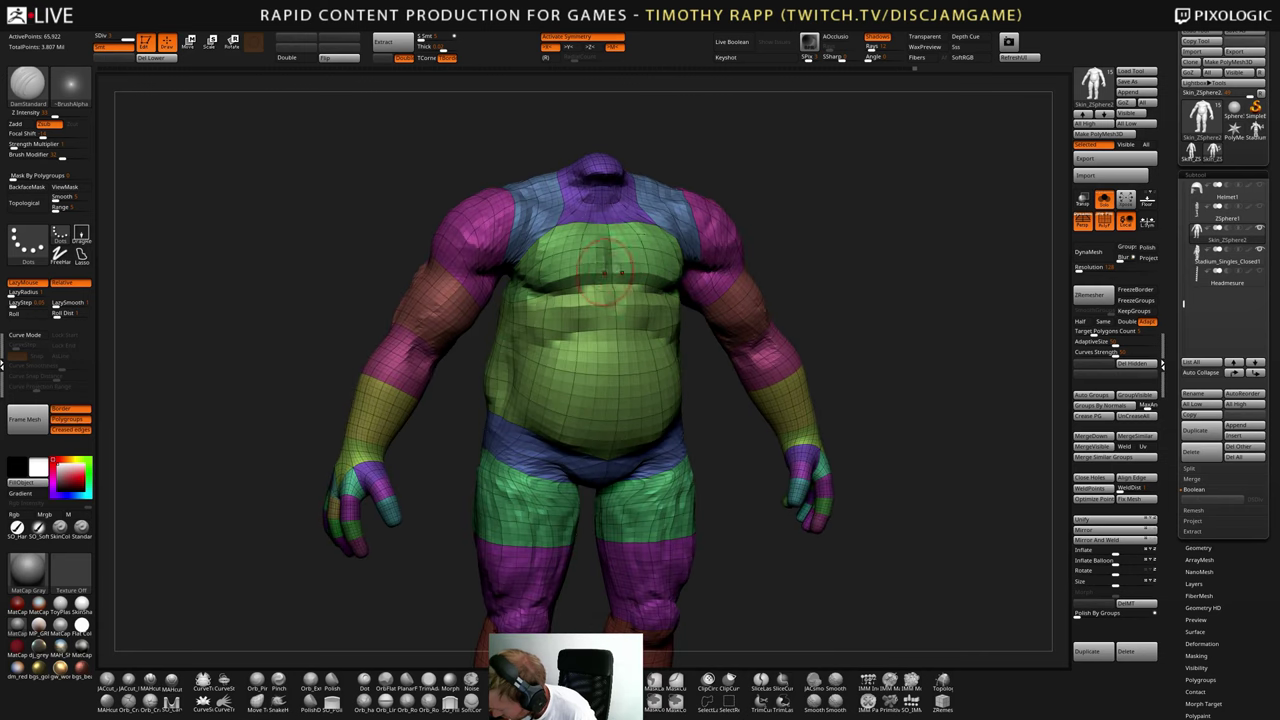
pyautogui.moveTo(611, 276); pyautogui.dragTo(607, 230)
pyautogui.moveTo(607, 226); pyautogui.dragTo(615, 262, button='right')
# - Smooth the back of the shoulder and its transition into the shoulder blade
pyautogui.press('b')
pyautogui.press('c')
pyautogui.press('t')
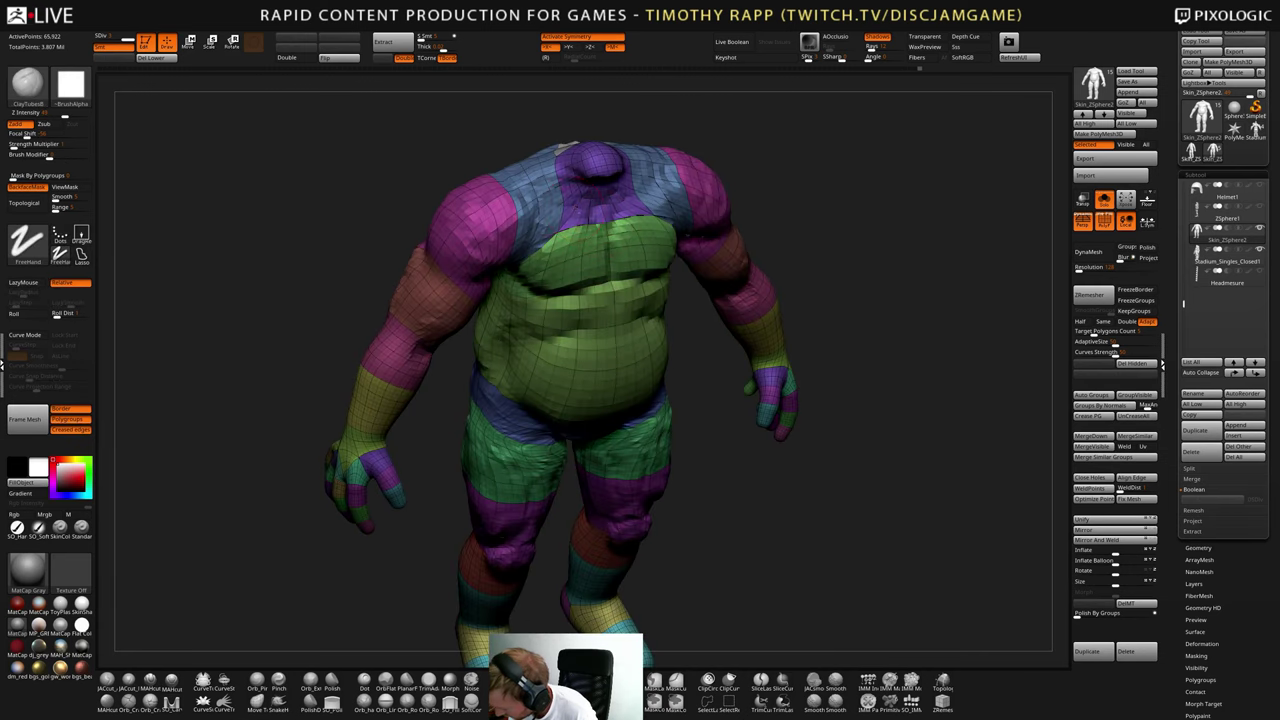
pyautogui.moveTo(566, 150)
pyautogui.mouseDown(button='right')
pyautogui.moveTo(602, 176)
pyautogui.moveTo(636, 176)
pyautogui.moveTo(620, 285)
pyautogui.moveTo(590, 290)
pyautogui.mouseUp(button='right')
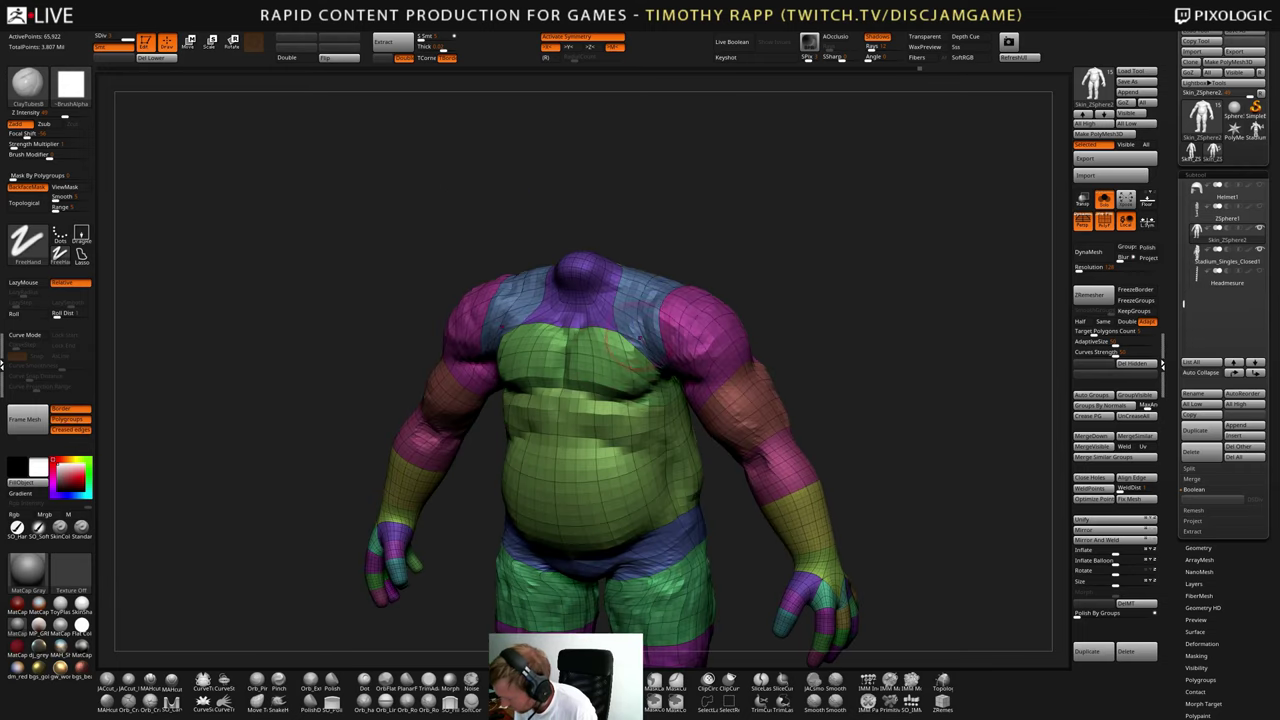
pyautogui.moveTo(690, 311); pyautogui.dragTo(570, 330, button='right')
pyautogui.moveTo(990, 300); pyautogui.dragTo(893, 311, button='right')
pyautogui.keyDown('shift'); pyautogui.moveTo(757, 320); pyautogui.dragTo(792, 311); pyautogui.keyUp('shift')
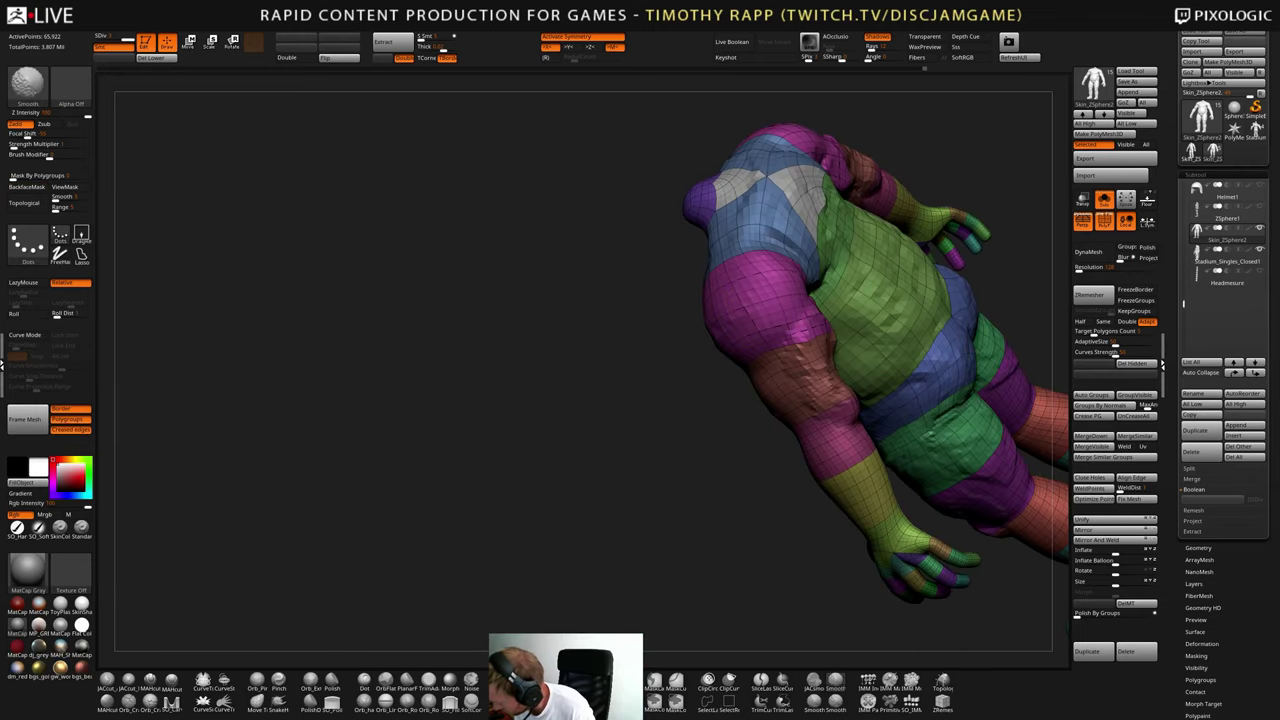
pyautogui.moveTo(790, 311); pyautogui.dragTo(815, 318, button='right')
pyautogui.keyDown('shift'); pyautogui.moveTo(752, 262); pyautogui.dragTo(738, 278); pyautogui.keyUp('shift')
pyautogui.moveTo(770, 300); pyautogui.dragTo(725, 283, button='right')
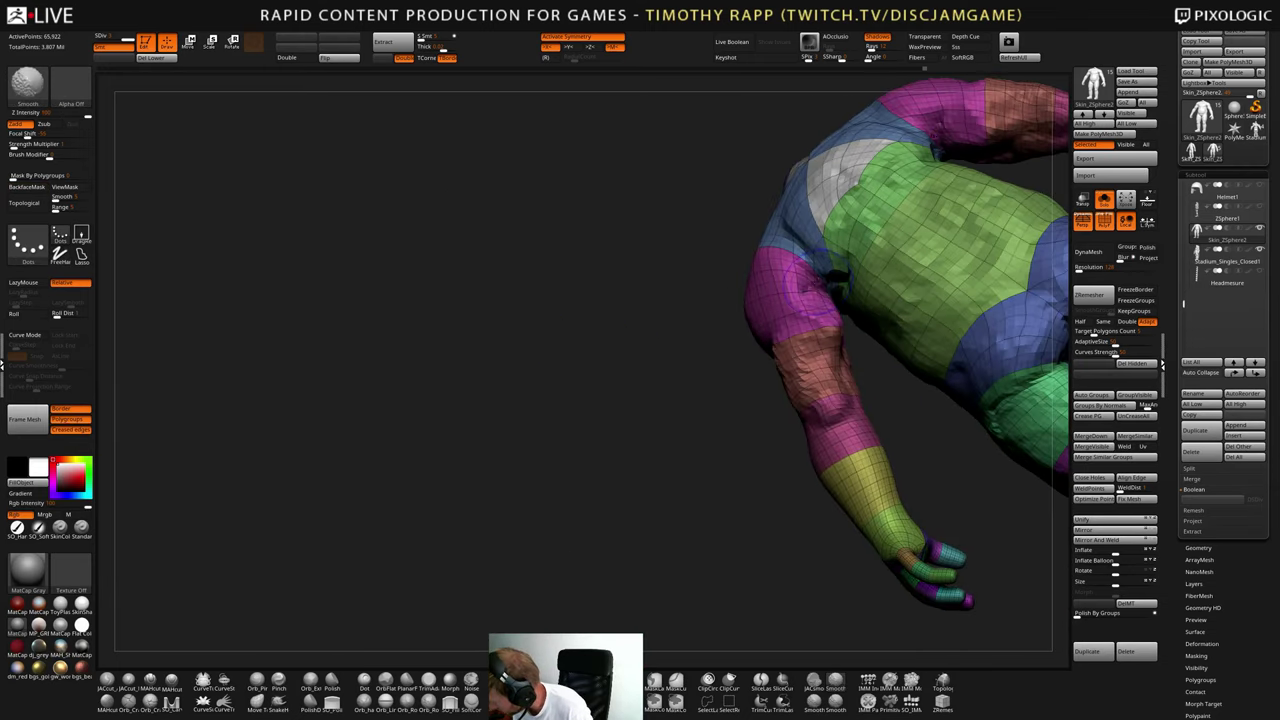
pyautogui.keyDown('shift'); pyautogui.moveTo(790, 265); pyautogui.dragTo(790, 302); pyautogui.keyUp('shift')
pyautogui.moveTo(790, 302); pyautogui.dragTo(830, 310, button='right')
pyautogui.keyDown('shift'); pyautogui.moveTo(800, 240); pyautogui.dragTo(784, 250); pyautogui.keyUp('shift')
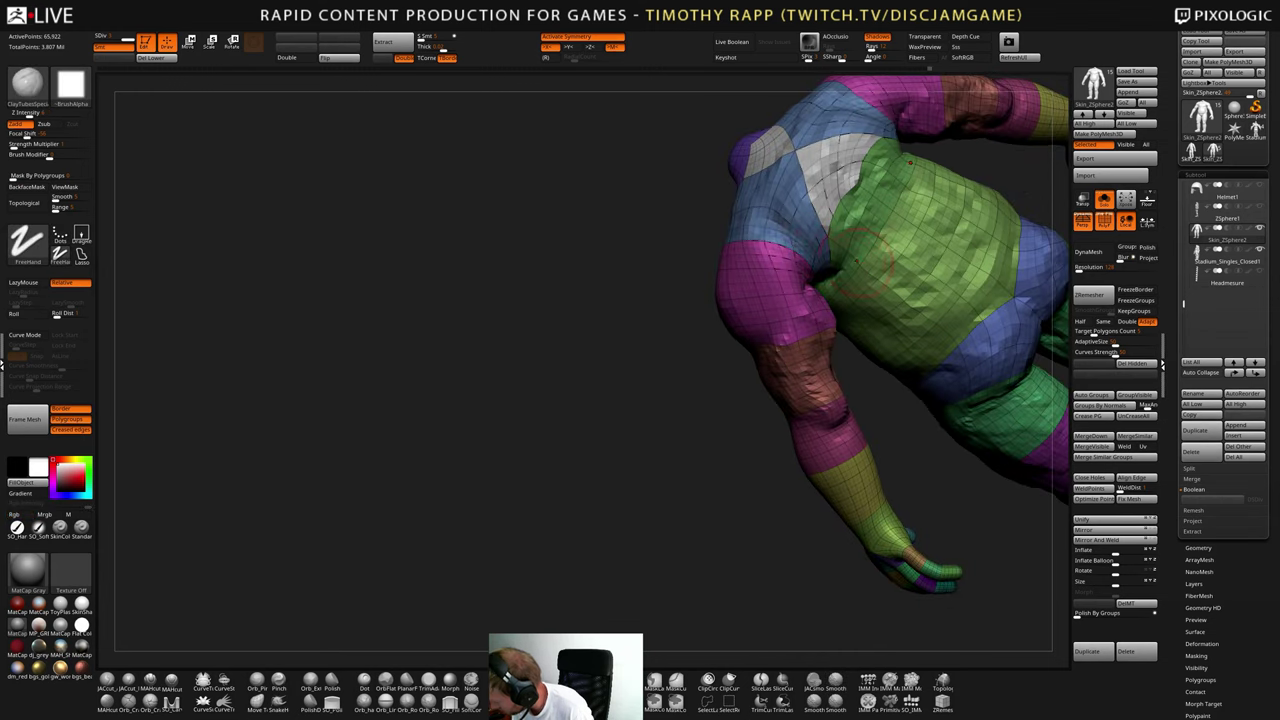
# - Refine the fold behind the armpit with clay and DamStandard strokes, and turn off the polyframe display
pyautogui.moveTo(856, 258); pyautogui.dragTo(848, 228, button='right')
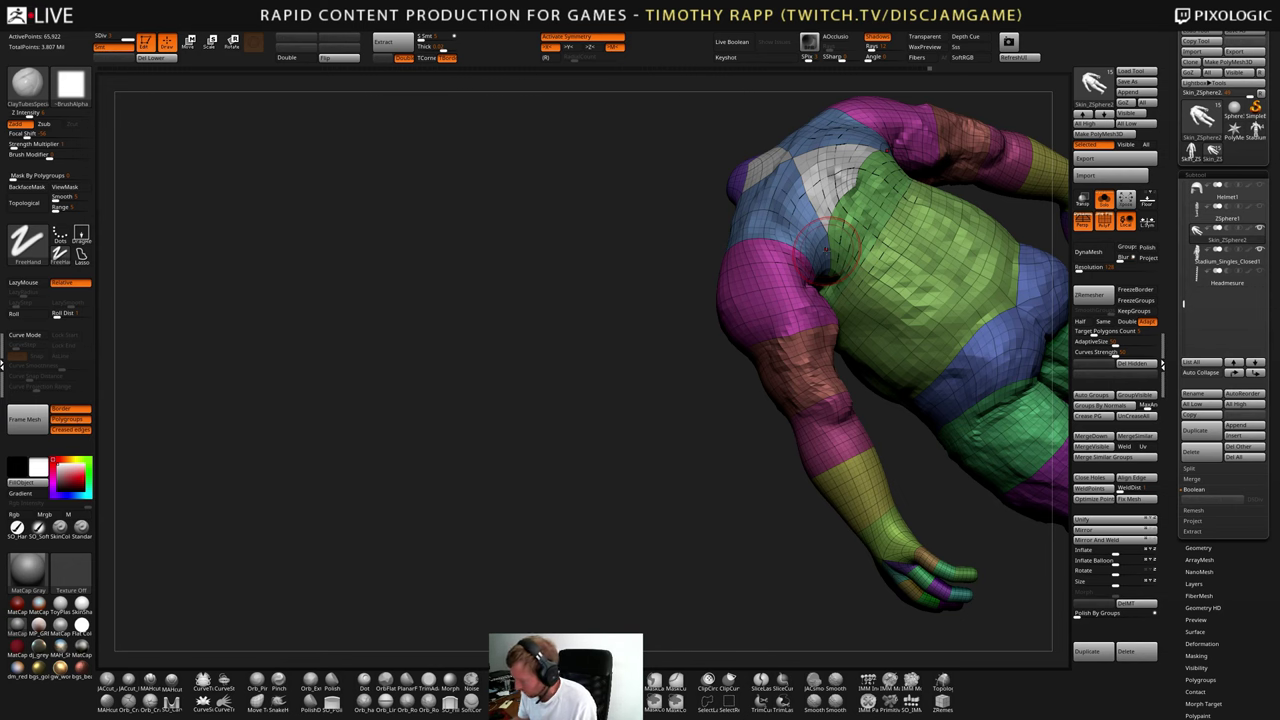
pyautogui.moveTo(875, 467)
pyautogui.mouseDown(button='right')
pyautogui.moveTo(820, 455)
pyautogui.moveTo(790, 490)
pyautogui.moveTo(755, 480)
pyautogui.moveTo(770, 500)
pyautogui.moveTo(760, 530)
pyautogui.moveTo(750, 440)
pyautogui.moveTo(736, 498)
pyautogui.mouseUp(button='right')
pyautogui.press('b')
pyautogui.press('d')
pyautogui.press('s')
pyautogui.moveTo(730, 422)
pyautogui.mouseDown(button='right')
pyautogui.moveTo(728, 440)
pyautogui.moveTo(747, 404)
pyautogui.moveTo(726, 394)
pyautogui.moveTo(736, 405)
pyautogui.moveTo(766, 383)
pyautogui.moveTo(735, 365)
pyautogui.moveTo(740, 342)
pyautogui.moveTo(729, 356)
pyautogui.moveTo(696, 336)
pyautogui.moveTo(688, 345)
pyautogui.mouseUp(button='right')
pyautogui.hotkey('shift', 'f')
# - Build up the tops of the shoulders beside the neck with the ClayTubes brush
pyautogui.press('b')
pyautogui.press('c')
pyautogui.press('t')
pyautogui.keyDown('ctrl'); pyautogui.moveTo(688, 345); pyautogui.dragTo(686, 383, button='right'); pyautogui.keyUp('ctrl')
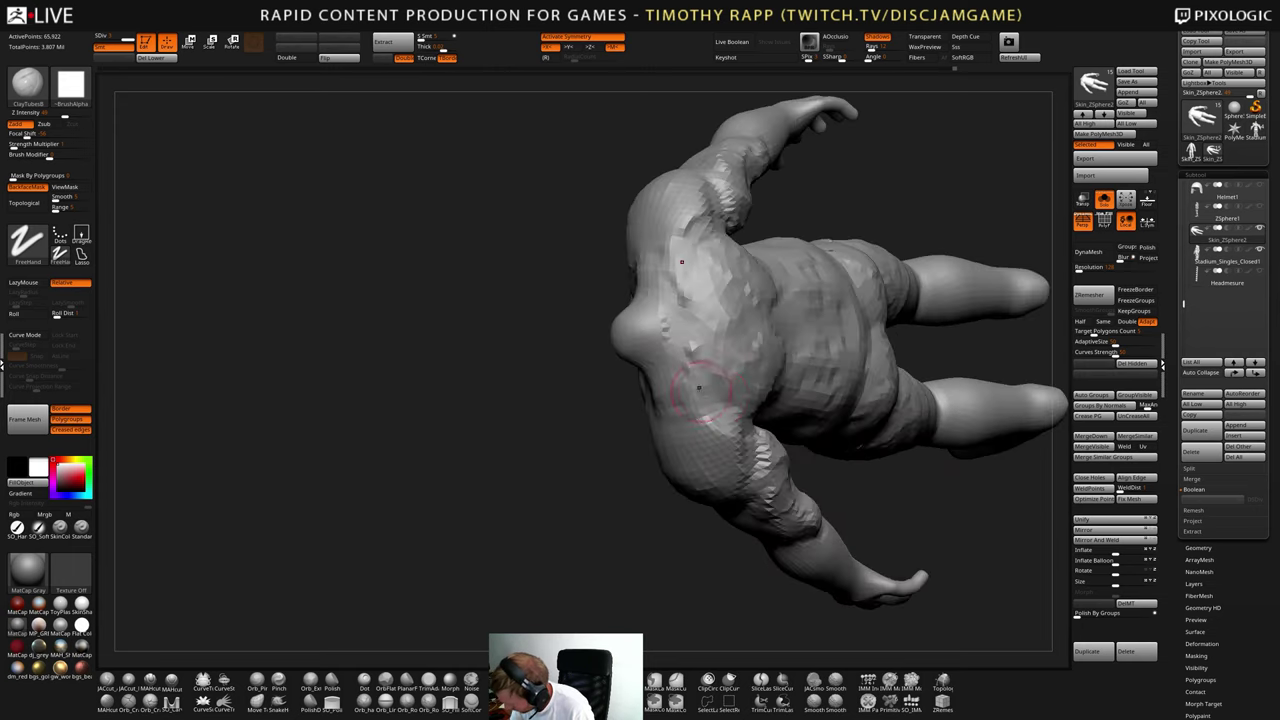
pyautogui.moveTo(688, 322); pyautogui.dragTo(634, 428, button='right')
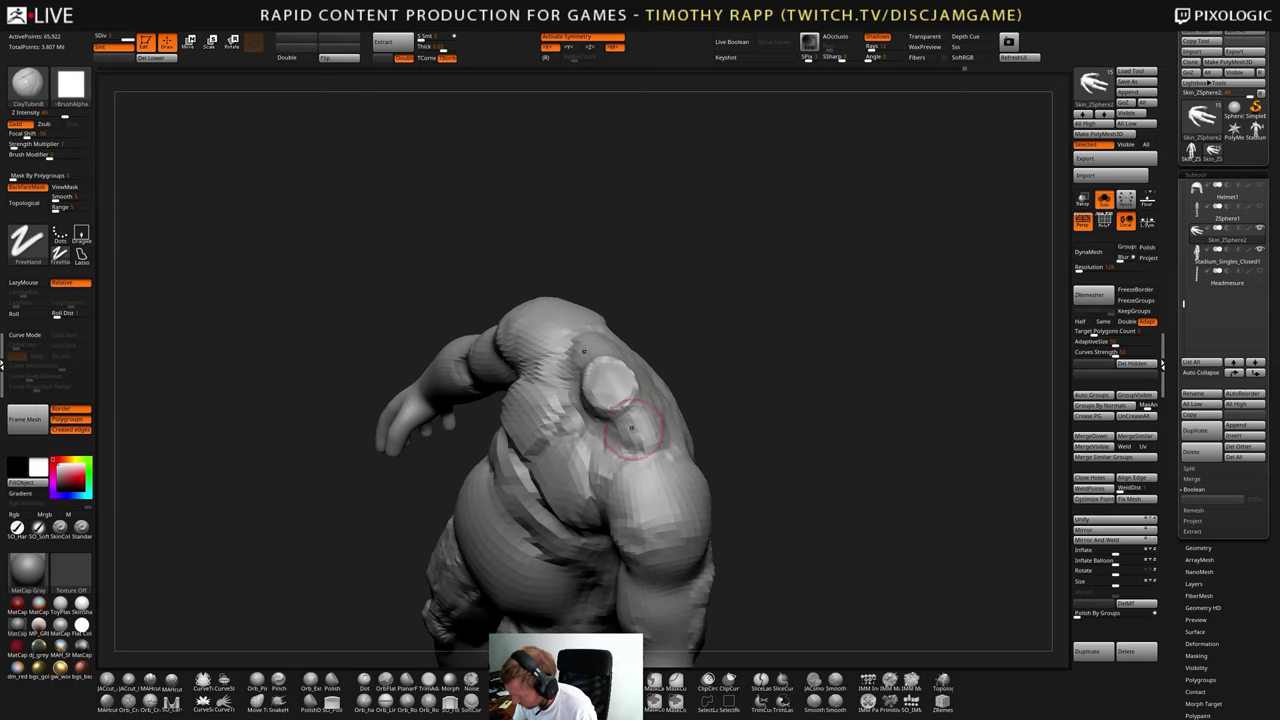
pyautogui.moveTo(600, 374)
pyautogui.mouseDown(button='right')
pyautogui.moveTo(616, 398)
pyautogui.moveTo(683, 357)
pyautogui.moveTo(652, 365)
pyautogui.mouseUp(button='right')
# - Carve the shoulder creases with DamStandard and smooth the surface around them
pyautogui.press('b')
pyautogui.press('d')
pyautogui.press('s')
pyautogui.moveTo(743, 356)
pyautogui.mouseDown(button='right')
pyautogui.moveTo(729, 323)
pyautogui.moveTo(697, 410)
pyautogui.moveTo(693, 386)
pyautogui.moveTo(699, 425)
pyautogui.mouseUp(button='right')
pyautogui.keyDown('shift'); pyautogui.moveTo(699, 425); pyautogui.dragTo(754, 423); pyautogui.keyUp('shift')
pyautogui.moveTo(754, 423)
pyautogui.keyDown('ctrl'); pyautogui.mouseDown(button='right')
pyautogui.moveTo(729, 432)
pyautogui.moveTo(796, 478)
pyautogui.moveTo(834, 471)
pyautogui.moveTo(755, 475)
pyautogui.moveTo(756, 446)
pyautogui.moveTo(788, 436)
pyautogui.moveTo(742, 441)
pyautogui.moveTo(768, 442)
pyautogui.moveTo(750, 441)
pyautogui.moveTo(763, 463)
pyautogui.moveTo(750, 458)
pyautogui.mouseUp(button='right'); pyautogui.keyUp('ctrl')
# - Reshape the side of the belly with the Move brush and smooth the flank
pyautogui.press('b')
pyautogui.press('m')
pyautogui.press('v')
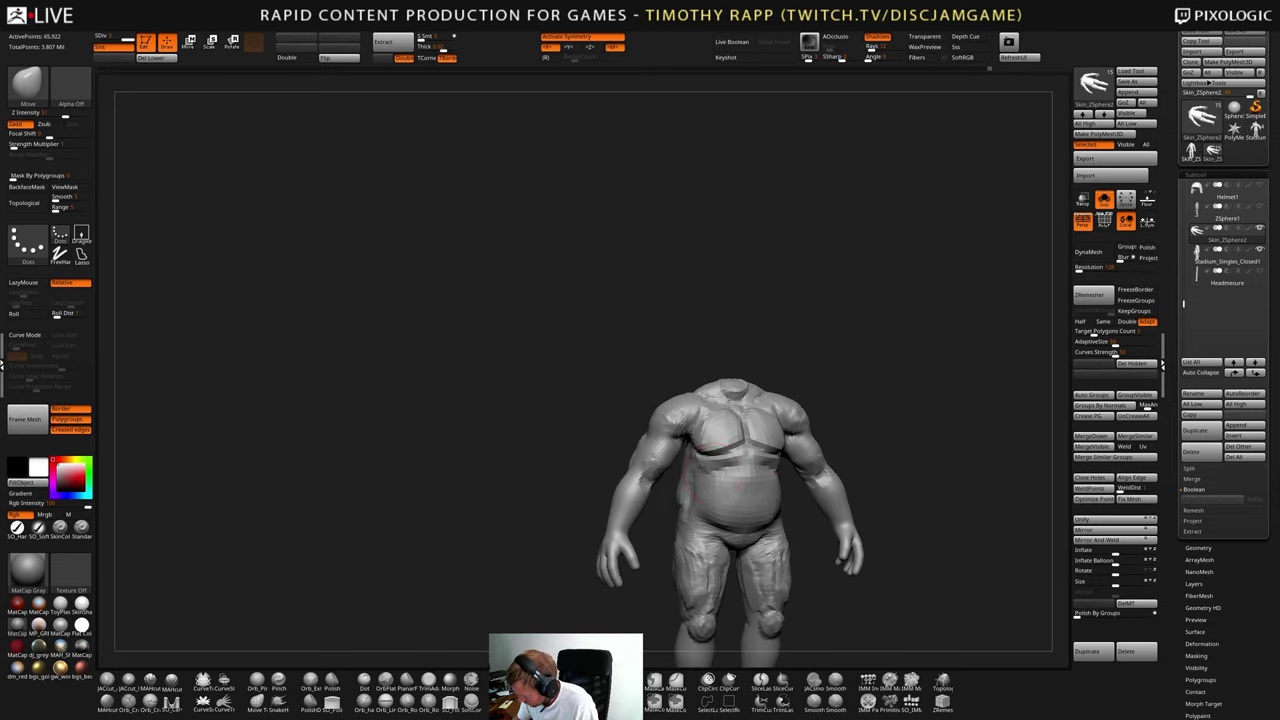
pyautogui.moveTo(694, 500)
pyautogui.mouseDown(button='right')
pyautogui.moveTo(737, 505)
pyautogui.moveTo(699, 490)
pyautogui.moveTo(724, 516)
pyautogui.moveTo(776, 500)
pyautogui.mouseUp(button='right')
pyautogui.press('shift')
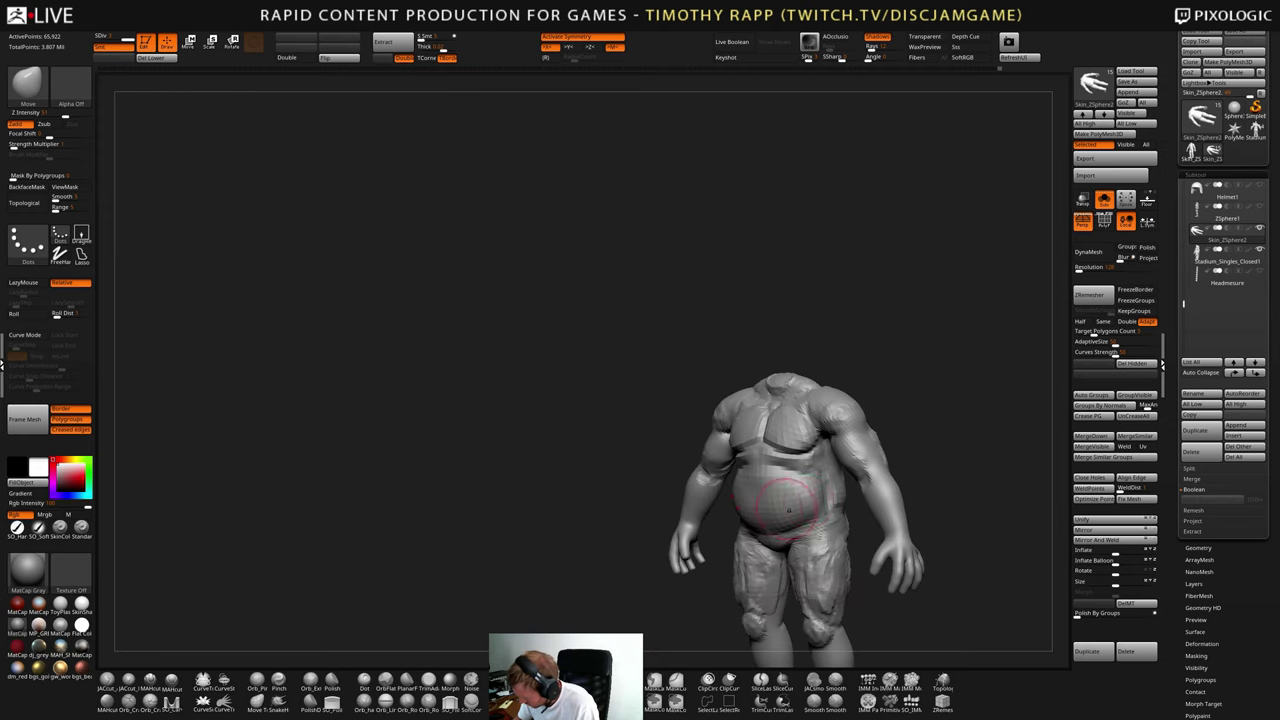
pyautogui.keyDown('shift'); pyautogui.moveTo(822, 500); pyautogui.dragTo(816, 510); pyautogui.keyUp('shift')
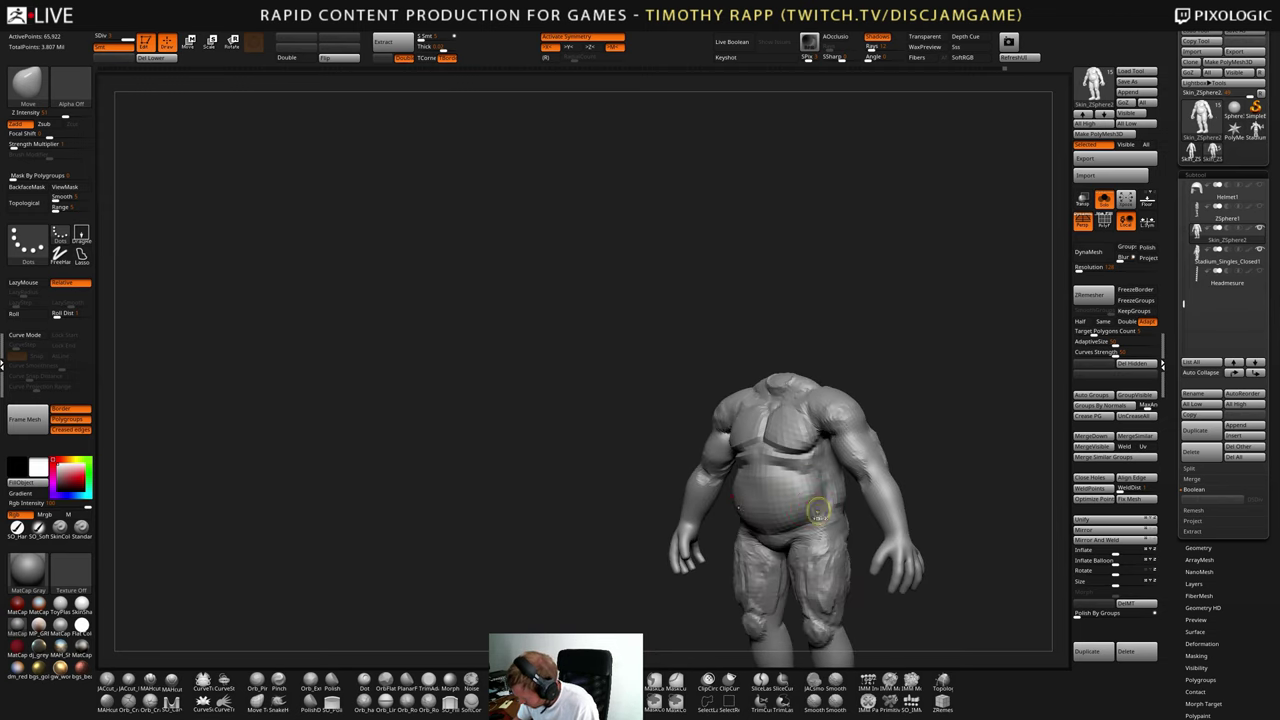
pyautogui.moveTo(806, 516); pyautogui.dragTo(749, 509, button='right')
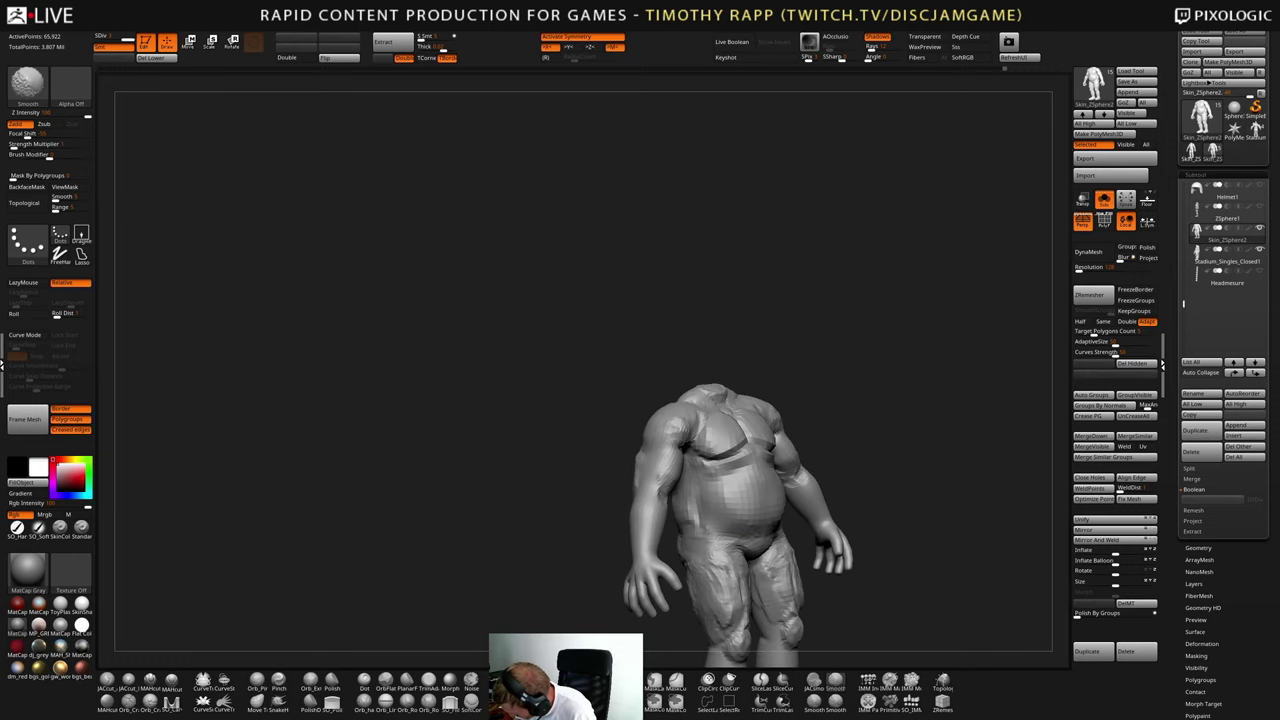
# - Add clay to the upper side of the belly and turn off Solo mode to show the whole character
pyautogui.moveTo(749, 509)
pyautogui.mouseDown(button='right')
pyautogui.moveTo(912, 474)
pyautogui.moveTo(838, 508)
pyautogui.moveTo(881, 475)
pyautogui.mouseUp(button='right')
pyautogui.press('1')
pyautogui.moveTo(736, 464); pyautogui.dragTo(758, 478)
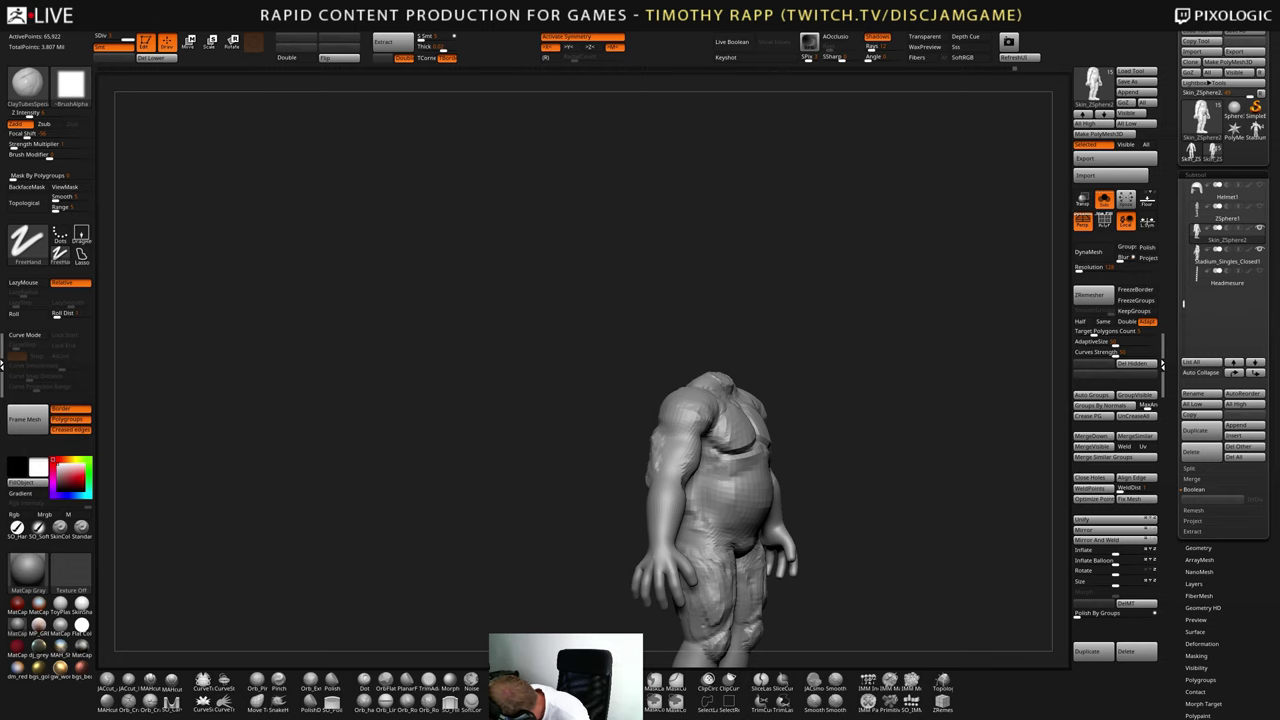
pyautogui.click(1106, 202)
pyautogui.keyDown('ctrl'); pyautogui.moveTo(882, 462); pyautogui.dragTo(896, 509, button='right'); pyautogui.keyUp('ctrl')
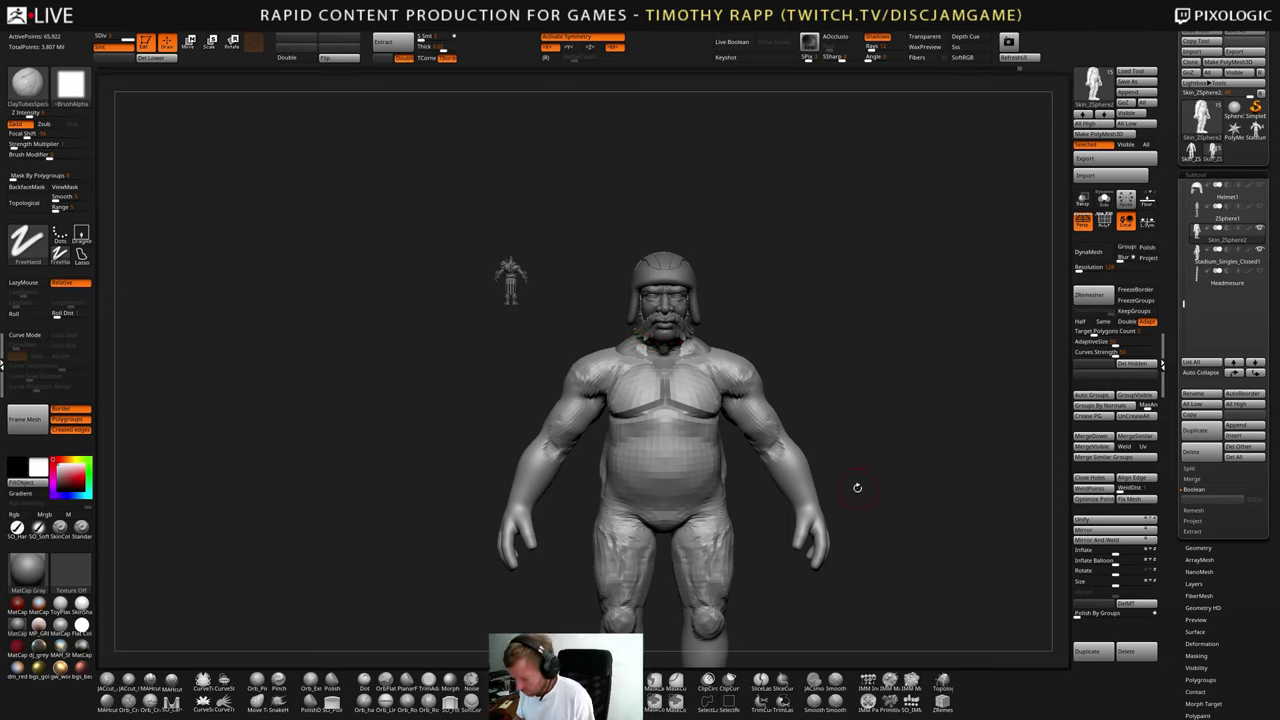
# - Deepen the crease beneath the chest muscles with DamStandard
pyautogui.moveTo(857, 487)
pyautogui.mouseDown()
pyautogui.moveTo(877, 491)
pyautogui.moveTo(843, 454)
pyautogui.moveTo(695, 365)
pyautogui.mouseUp()
pyautogui.press('b')
pyautogui.press('d')
pyautogui.press('s')
pyautogui.moveTo(785, 392); pyautogui.dragTo(690, 358)
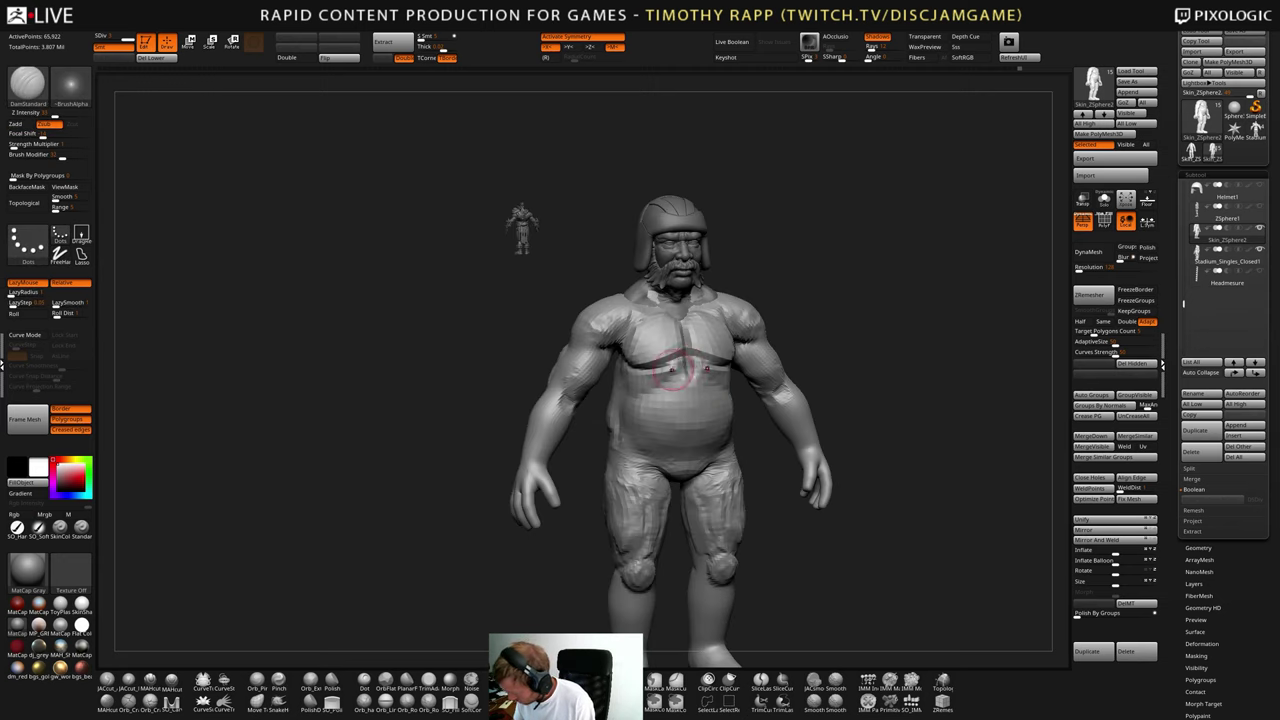
# - Build up the outer chest, collarbone area and front of the shoulder with the ClayTubes brush
pyautogui.moveTo(757, 420)
pyautogui.mouseDown()
pyautogui.moveTo(733, 412)
pyautogui.moveTo(728, 455)
pyautogui.moveTo(760, 450)
pyautogui.mouseUp()
pyautogui.press('b')
pyautogui.press('c')
pyautogui.press('t')
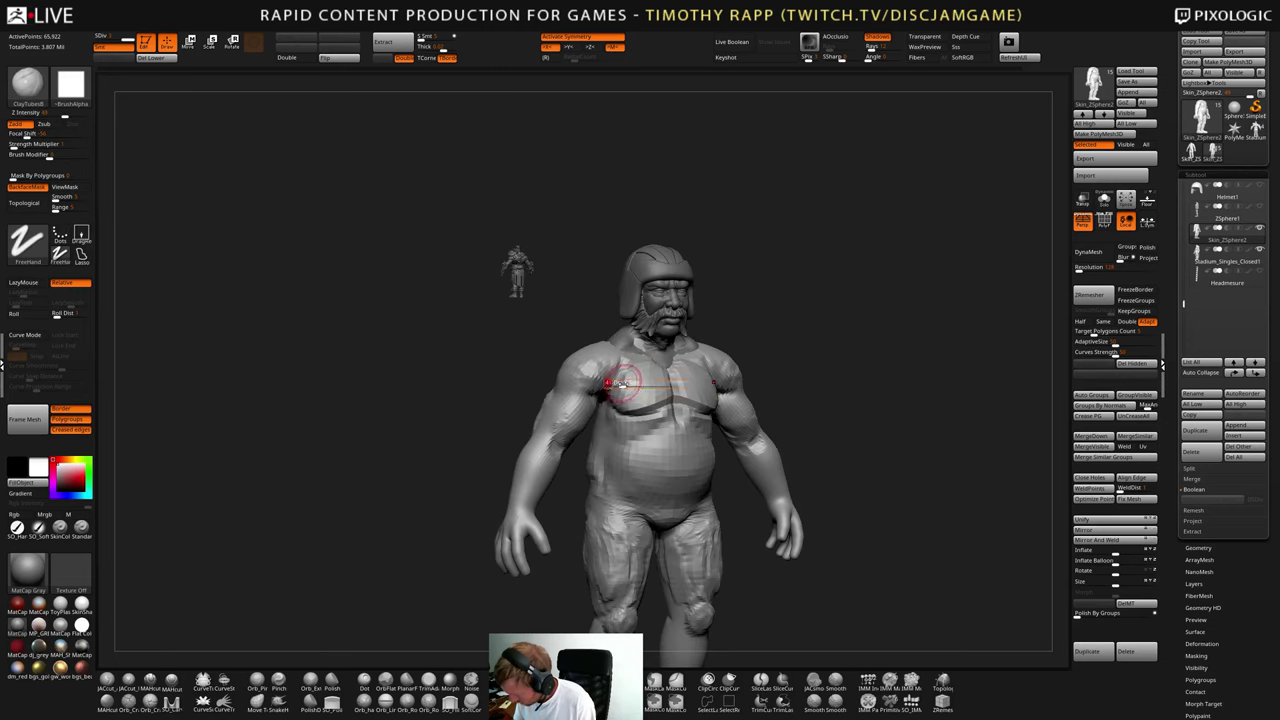
pyautogui.moveTo(620, 383); pyautogui.dragTo(619, 375)
pyautogui.moveTo(640, 370); pyautogui.dragTo(612, 372, button='right')
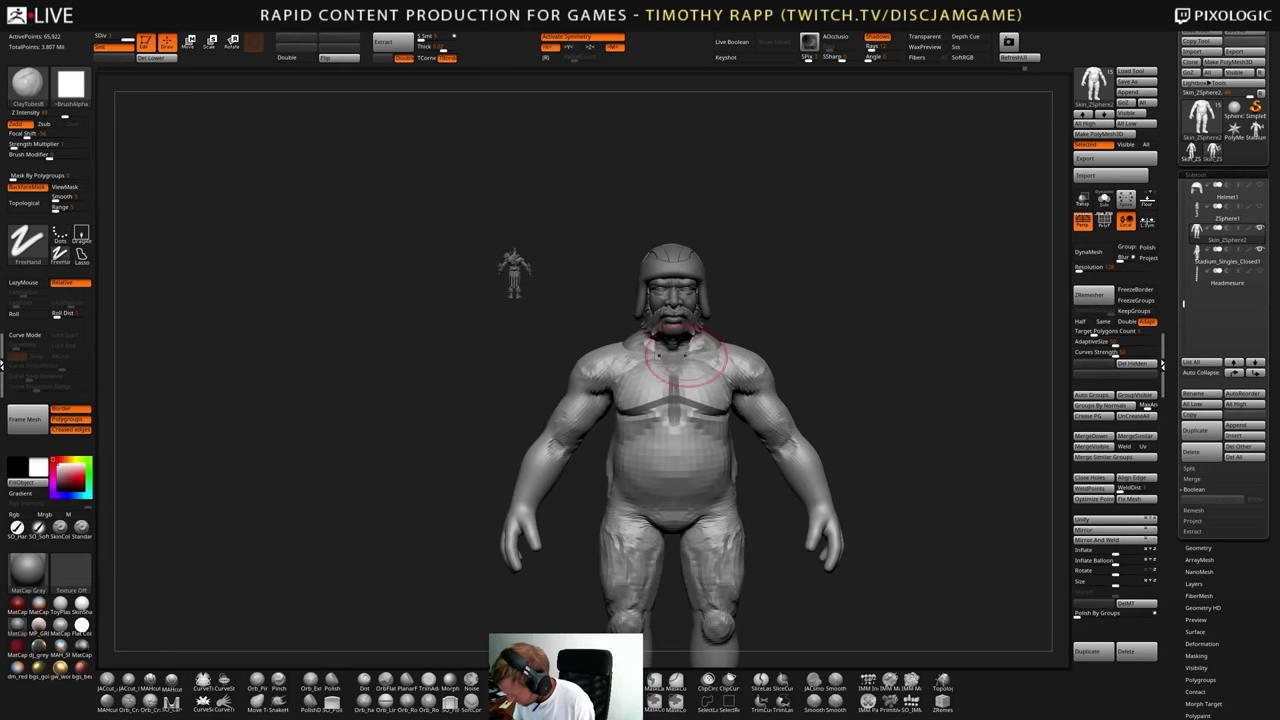
pyautogui.moveTo(698, 355)
pyautogui.mouseDown(button='right')
pyautogui.moveTo(718, 369)
pyautogui.moveTo(697, 390)
pyautogui.mouseUp(button='right')
pyautogui.moveTo(695, 391)
pyautogui.mouseDown()
pyautogui.moveTo(657, 371)
pyautogui.moveTo(680, 366)
pyautogui.mouseUp()
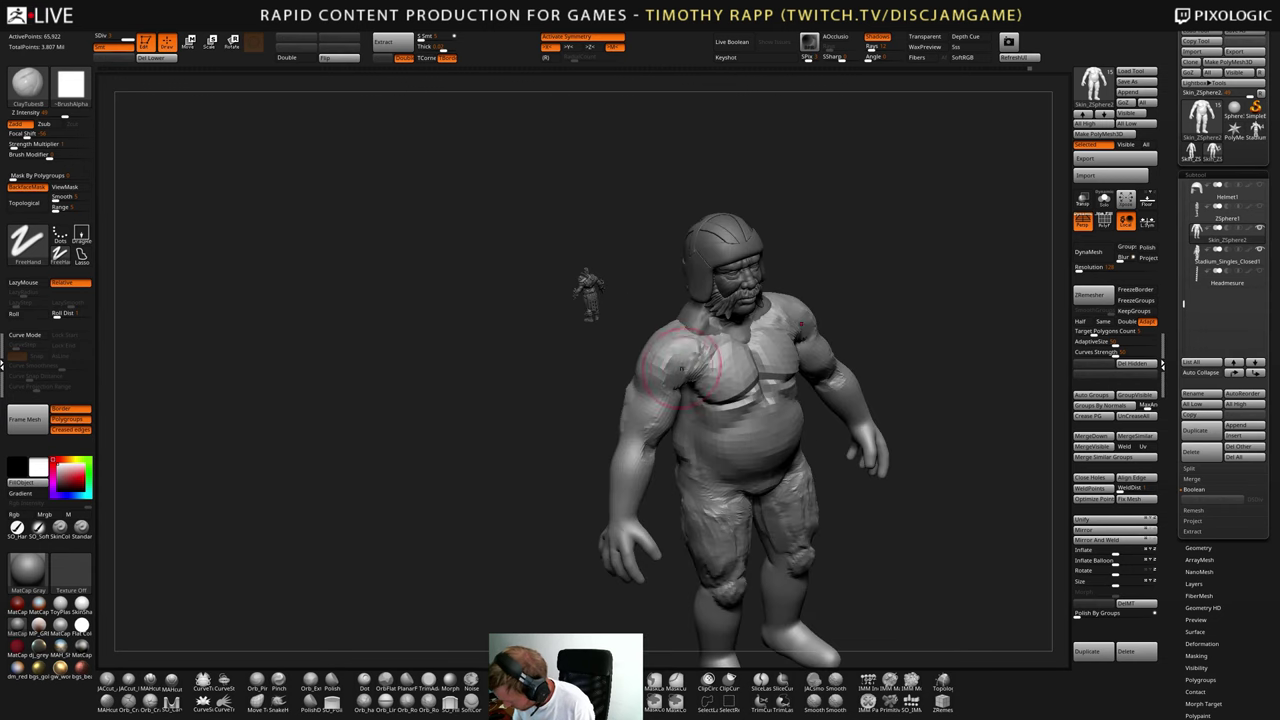
# - Carve the crease where the shoulder meets the chest and upper arm with DamStandard
pyautogui.moveTo(674, 353)
pyautogui.mouseDown(button='right')
pyautogui.moveTo(682, 360)
pyautogui.moveTo(642, 382)
pyautogui.moveTo(660, 388)
pyautogui.moveTo(622, 384)
pyautogui.mouseUp(button='right')
pyautogui.press('b')
pyautogui.press('d')
pyautogui.press('s')
pyautogui.moveTo(675, 410); pyautogui.dragTo(680, 400)
pyautogui.moveTo(680, 400); pyautogui.dragTo(674, 380, button='right')
pyautogui.moveTo(680, 399)
pyautogui.mouseDown()
pyautogui.moveTo(659, 416)
pyautogui.moveTo(669, 408)
pyautogui.mouseUp()
pyautogui.moveTo(669, 408); pyautogui.dragTo(668, 438, button='right')
# - Sculpt the muscle forms down the upper arm, around the elbow and into the upper forearm
pyautogui.moveTo(672, 420)
pyautogui.mouseDown()
pyautogui.moveTo(666, 408)
pyautogui.moveTo(636, 440)
pyautogui.mouseUp()
pyautogui.moveTo(634, 442)
pyautogui.mouseDown(button='right')
pyautogui.moveTo(619, 460)
pyautogui.moveTo(608, 442)
pyautogui.mouseUp(button='right')
pyautogui.moveTo(616, 432); pyautogui.dragTo(608, 446)
pyautogui.moveTo(606, 448); pyautogui.dragTo(618, 456, button='right')
pyautogui.moveTo(620, 452); pyautogui.dragTo(616, 480)
pyautogui.moveTo(610, 475)
pyautogui.mouseDown(button='right')
pyautogui.moveTo(592, 432)
pyautogui.moveTo(664, 463)
pyautogui.moveTo(632, 483)
pyautogui.moveTo(655, 480)
pyautogui.moveTo(637, 512)
pyautogui.moveTo(648, 500)
pyautogui.mouseUp(button='right')
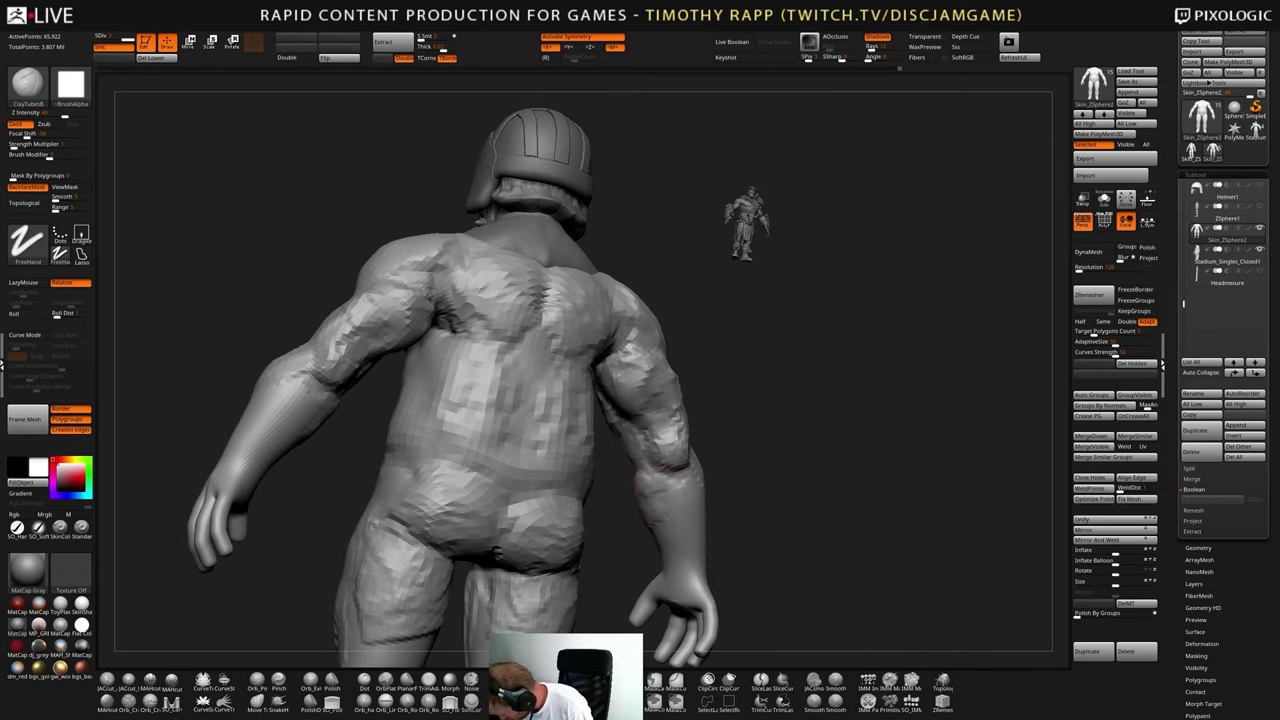
pyautogui.moveTo(657, 503); pyautogui.dragTo(662, 508)
pyautogui.moveTo(650, 530)
pyautogui.mouseDown(button='right')
pyautogui.moveTo(670, 550)
pyautogui.moveTo(652, 543)
pyautogui.moveTo(762, 481)
pyautogui.moveTo(647, 443)
pyautogui.mouseUp(button='right')
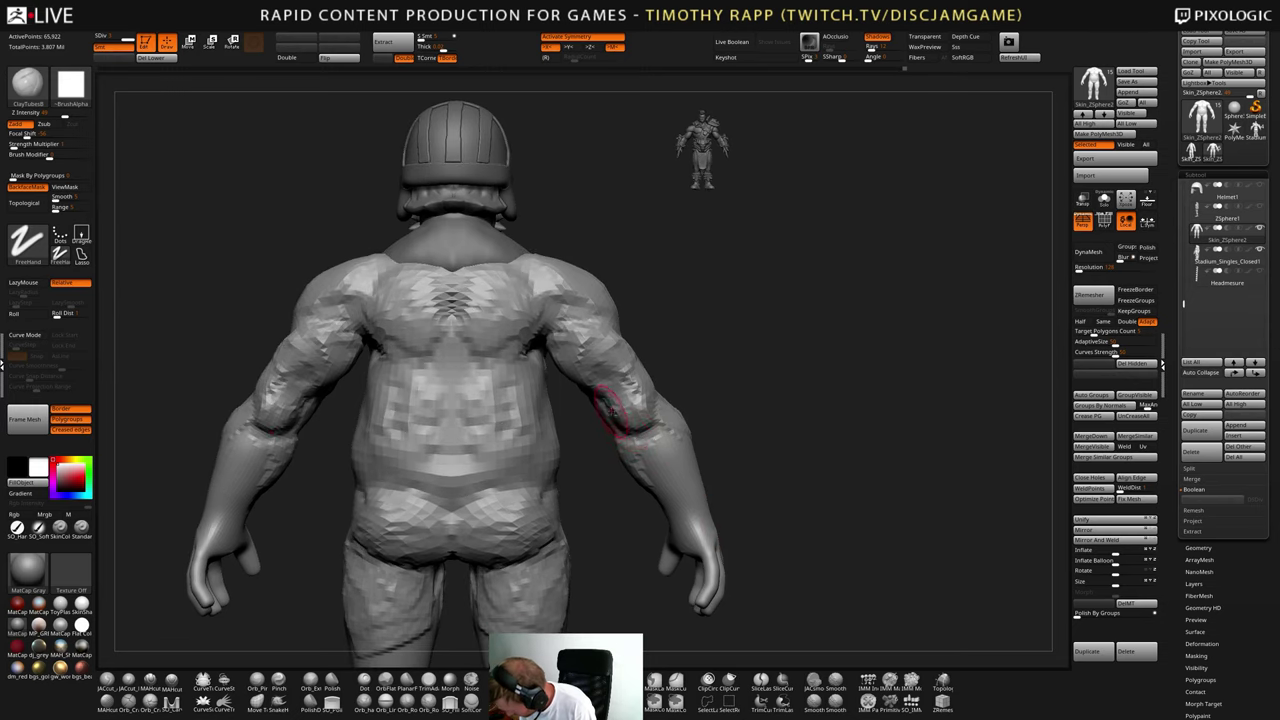
# - Sharpen the elbow crease with DamStandard and build up the back of the forearm with the ClayTubes brush
pyautogui.press('b')
pyautogui.press('d')
pyautogui.press('s')
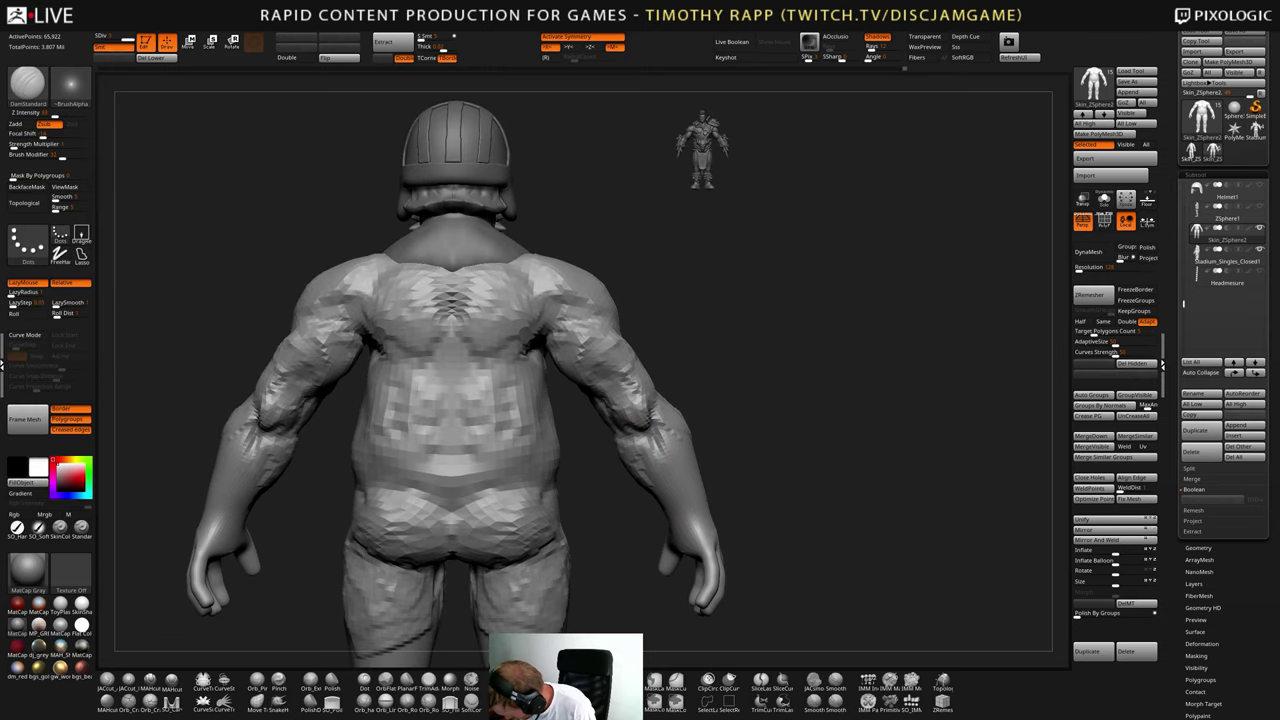
pyautogui.press('b')
pyautogui.press('c')
pyautogui.press('t')
pyautogui.moveTo(571, 335); pyautogui.dragTo(580, 262, button='right')
pyautogui.moveTo(652, 443); pyautogui.dragTo(661, 492)
# - Build up the lower forearm and wrist toward the hand with the ClayTubes brush
pyautogui.moveTo(790, 405)
pyautogui.mouseDown(button='right')
pyautogui.moveTo(684, 463)
pyautogui.moveTo(705, 500)
pyautogui.moveTo(768, 482)
pyautogui.moveTo(716, 475)
pyautogui.moveTo(712, 445)
pyautogui.mouseUp(button='right')
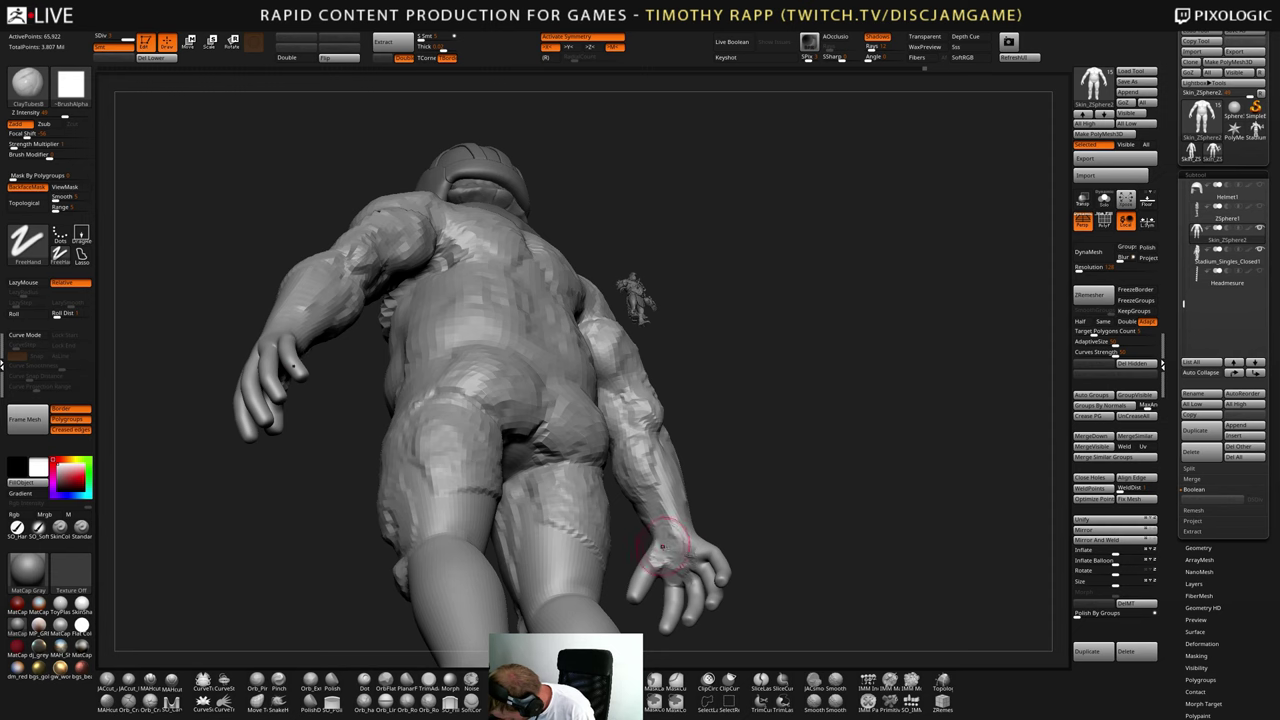
pyautogui.moveTo(665, 532); pyautogui.dragTo(655, 502)
pyautogui.moveTo(670, 495)
pyautogui.mouseDown(button='right')
pyautogui.moveTo(693, 556)
pyautogui.moveTo(681, 525)
pyautogui.mouseUp(button='right')
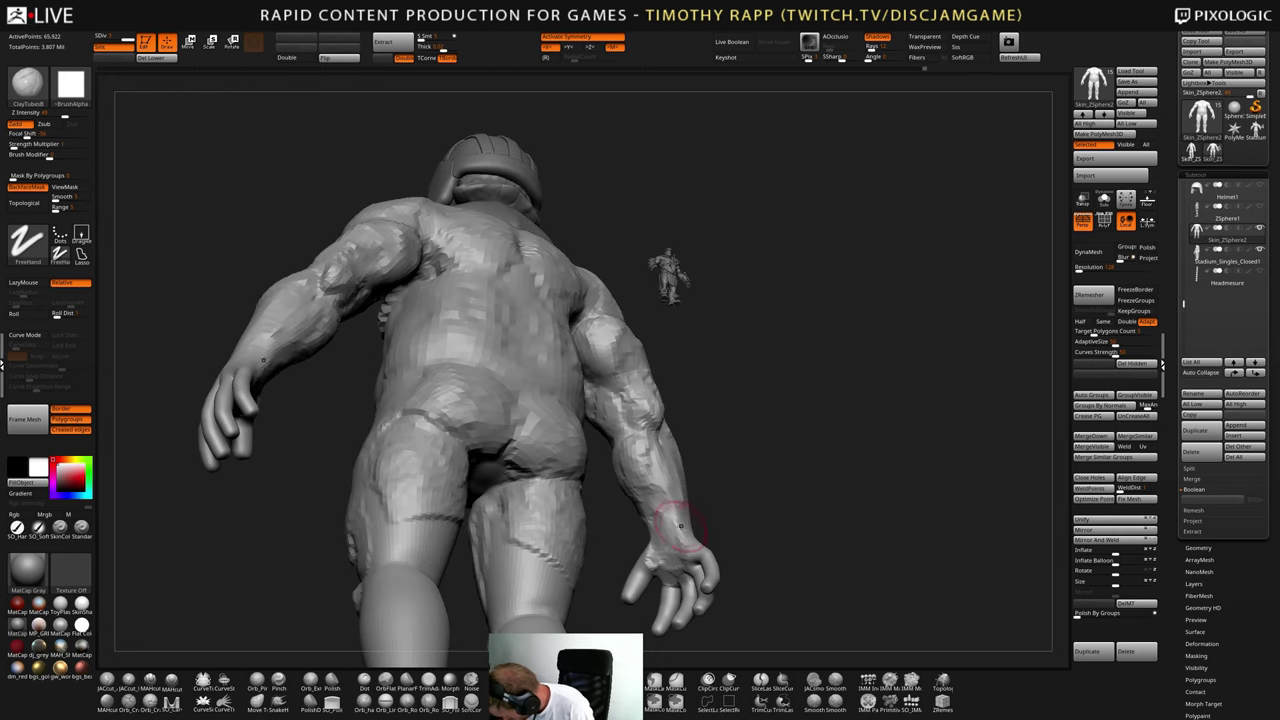
pyautogui.moveTo(304, 346)
pyautogui.mouseDown(button='right')
pyautogui.moveTo(720, 495)
pyautogui.moveTo(829, 516)
pyautogui.moveTo(756, 502)
pyautogui.mouseUp(button='right')
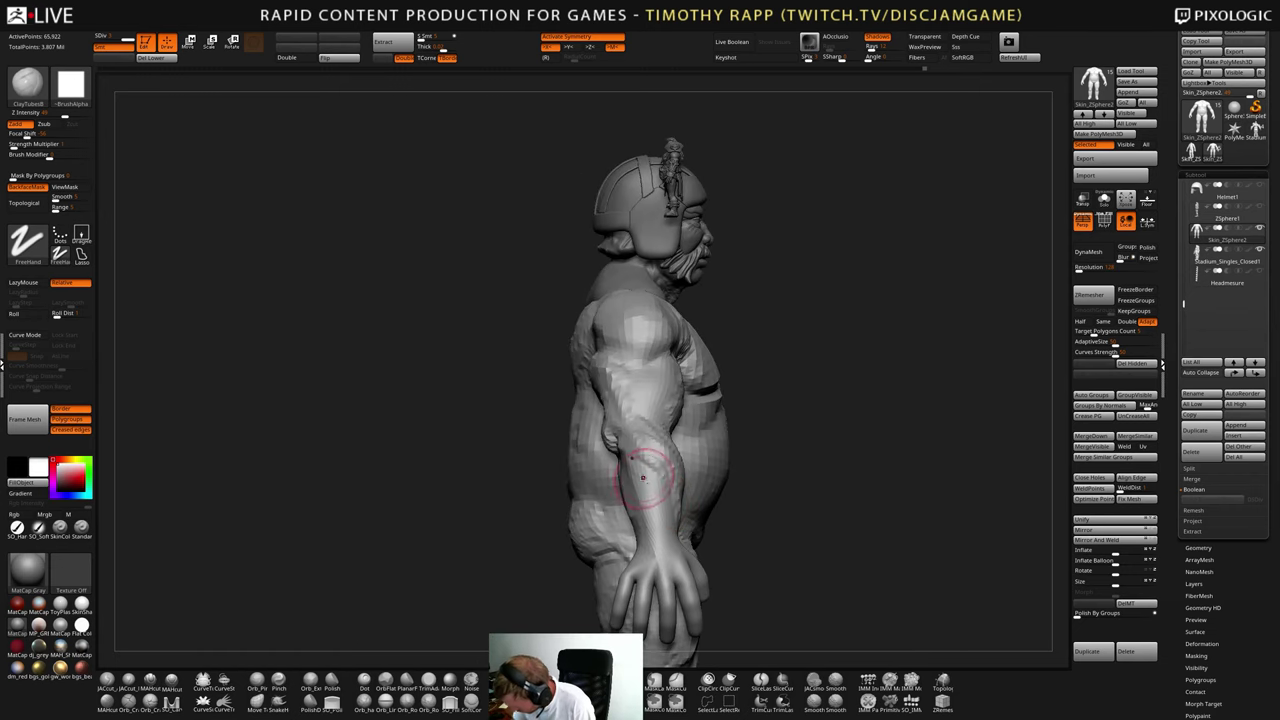
# - Cut grooves between the outer forearm muscles with DamStandard and adjust the wrist shape with the Move brush
pyautogui.press('b')
pyautogui.press('d')
pyautogui.press('s')
pyautogui.moveTo(648, 497); pyautogui.dragTo(673, 497, button='right')
pyautogui.press('b')
pyautogui.press('m')
pyautogui.press('v')
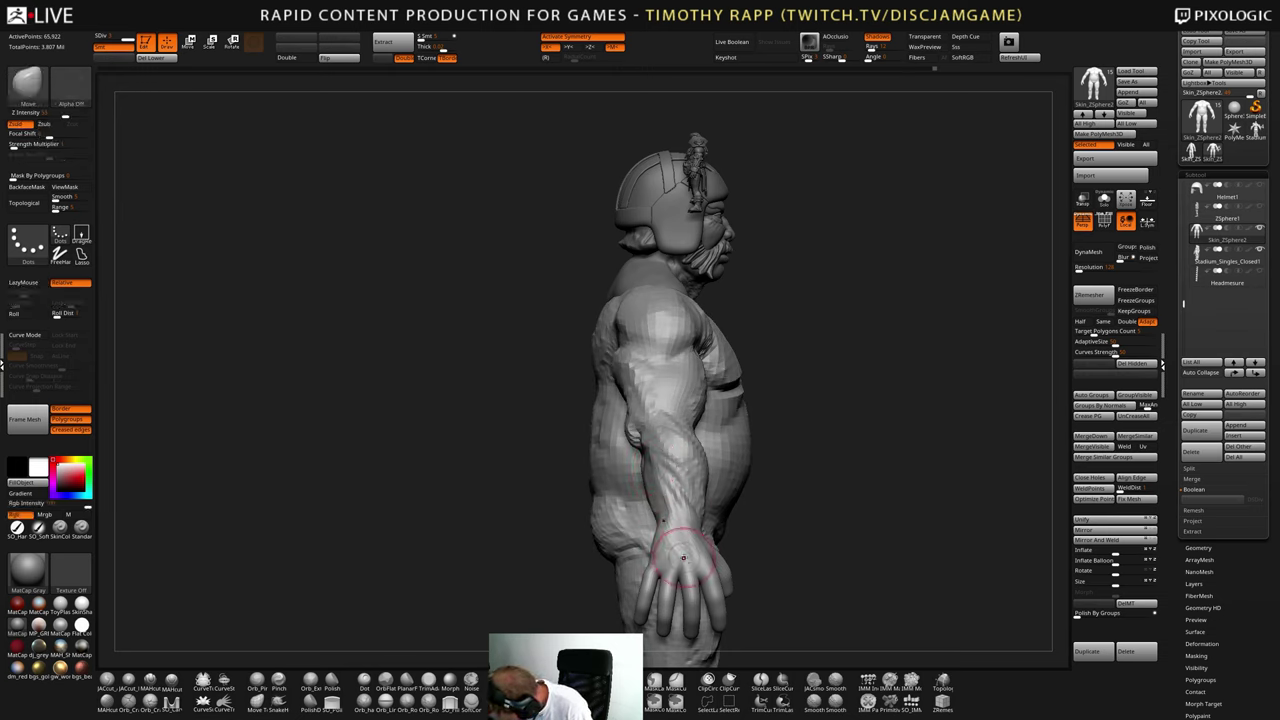
# - Thicken the forearm muscles on the back and front of the arm with the ClayTubes brush
pyautogui.press('b')
pyautogui.press('c')
pyautogui.press('t')
pyautogui.moveTo(748, 548)
pyautogui.mouseDown(button='right')
pyautogui.moveTo(660, 551)
pyautogui.moveTo(655, 534)
pyautogui.moveTo(758, 538)
pyautogui.moveTo(872, 516)
pyautogui.mouseUp(button='right')
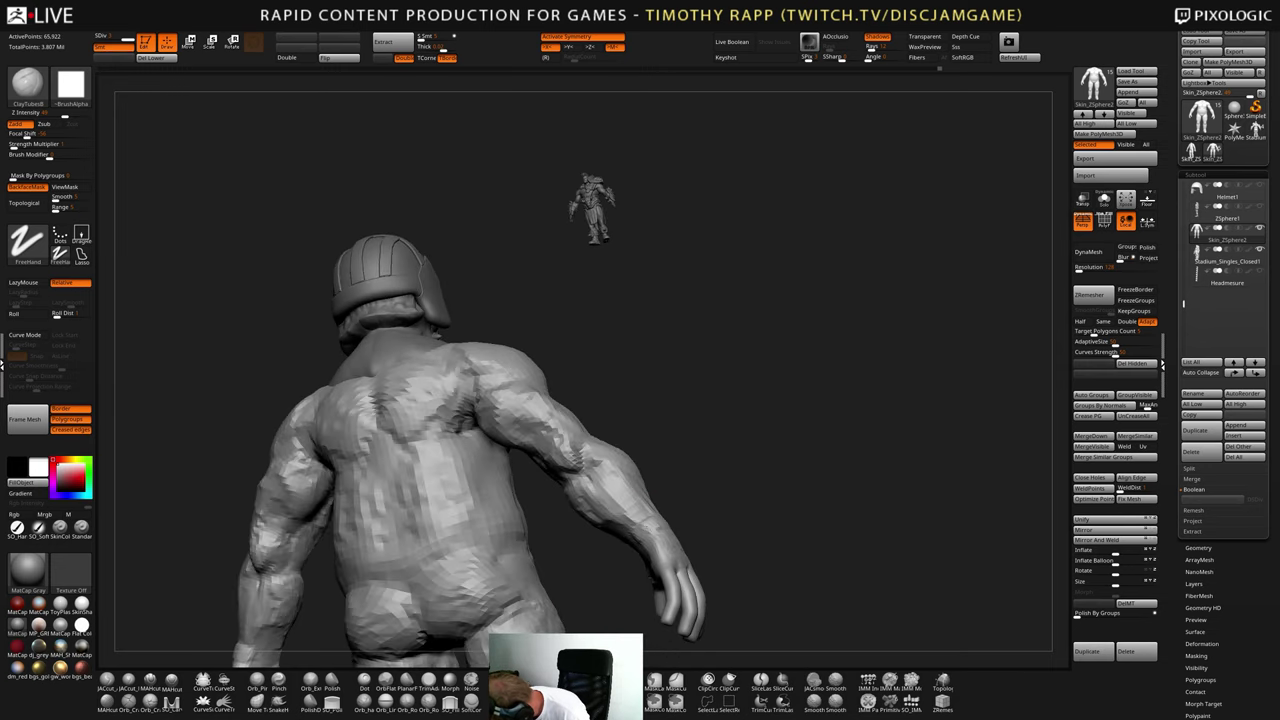
pyautogui.moveTo(632, 528)
pyautogui.mouseDown(button='right')
pyautogui.moveTo(640, 515)
pyautogui.moveTo(651, 550)
pyautogui.moveTo(571, 537)
pyautogui.moveTo(594, 534)
pyautogui.moveTo(603, 548)
pyautogui.moveTo(560, 543)
pyautogui.mouseUp(button='right')
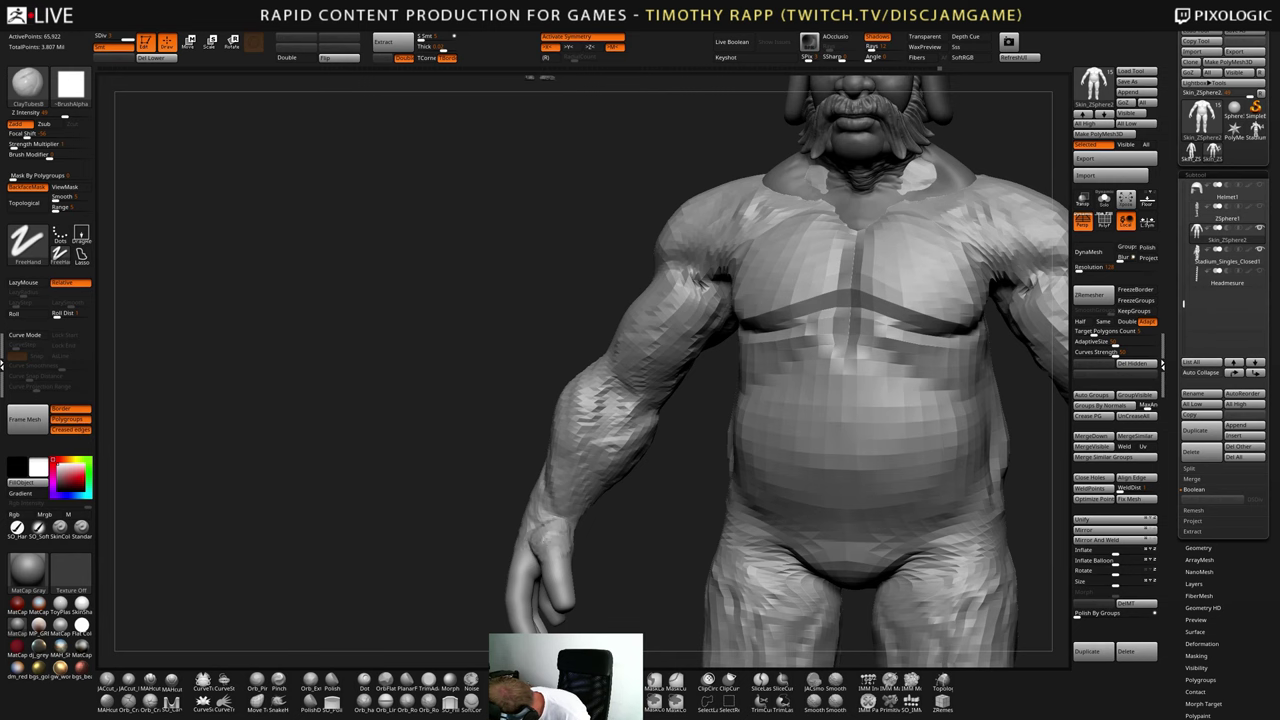
# - Build up the back of the hand and the knuckles with the ClayTubes brush
pyautogui.moveTo(551, 542); pyautogui.dragTo(530, 570, button='right')
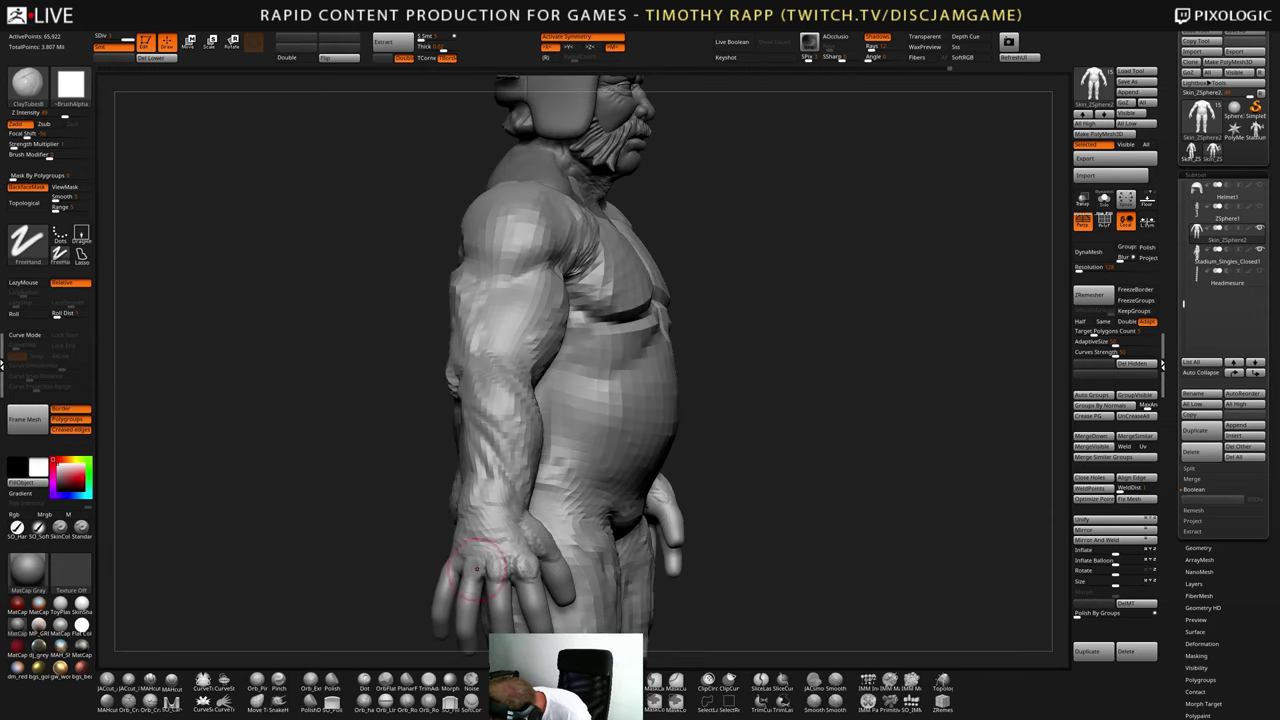
pyautogui.moveTo(470, 570); pyautogui.dragTo(445, 566, button='right')
pyautogui.moveTo(445, 566)
pyautogui.mouseDown()
pyautogui.moveTo(459, 546)
pyautogui.moveTo(450, 554)
pyautogui.mouseUp()
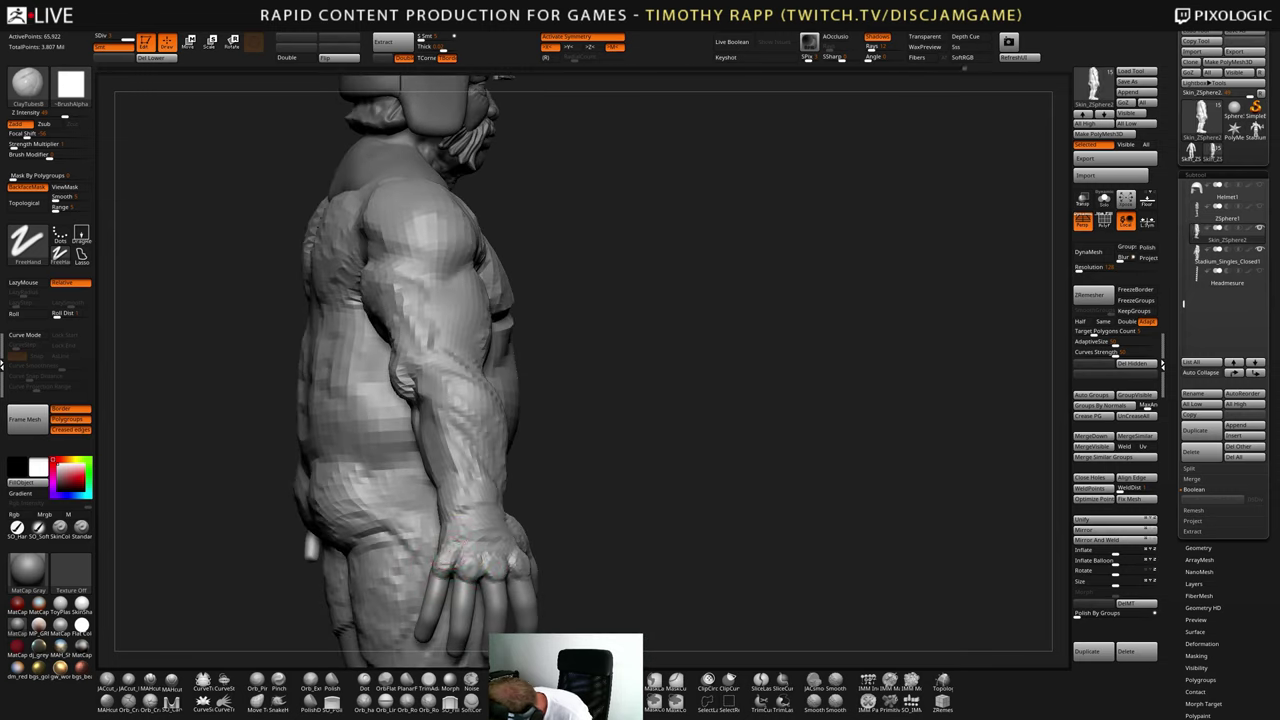
# - Define the knuckles and the hollows between them with DamStandard and ClayTubes strokes
pyautogui.press('b')
pyautogui.press('d')
pyautogui.press('s')
pyautogui.moveTo(465, 548); pyautogui.dragTo(486, 551, button='right')
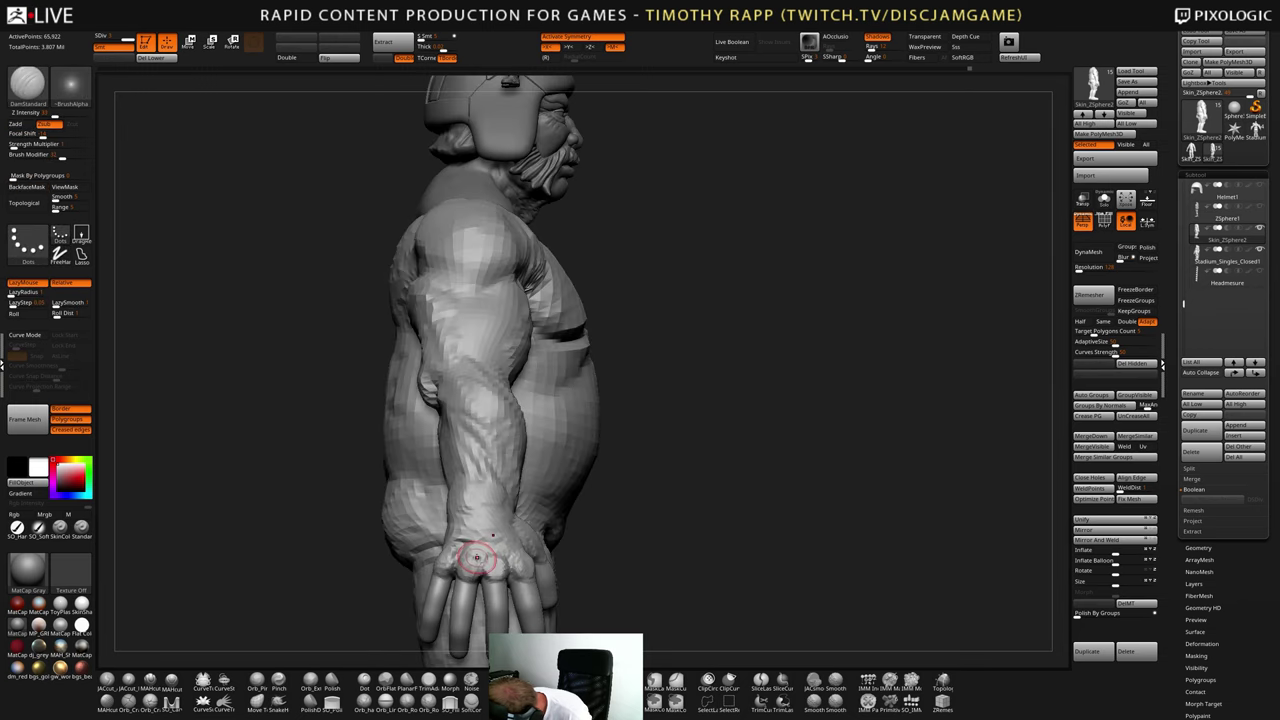
pyautogui.press('b')
pyautogui.press('c')
pyautogui.press('t')
# - Adjust the silhouette of the arms with the Move brush, checking from the front, side and back
pyautogui.keyDown('ctrl'); pyautogui.moveTo(523, 510); pyautogui.dragTo(640, 520, button='right'); pyautogui.keyUp('ctrl')
pyautogui.moveTo(640, 520)
pyautogui.mouseDown(button='right')
pyautogui.moveTo(583, 512)
pyautogui.moveTo(661, 552)
pyautogui.moveTo(615, 530)
pyautogui.mouseUp(button='right')
pyautogui.press('b')
pyautogui.press('m')
pyautogui.press('v')
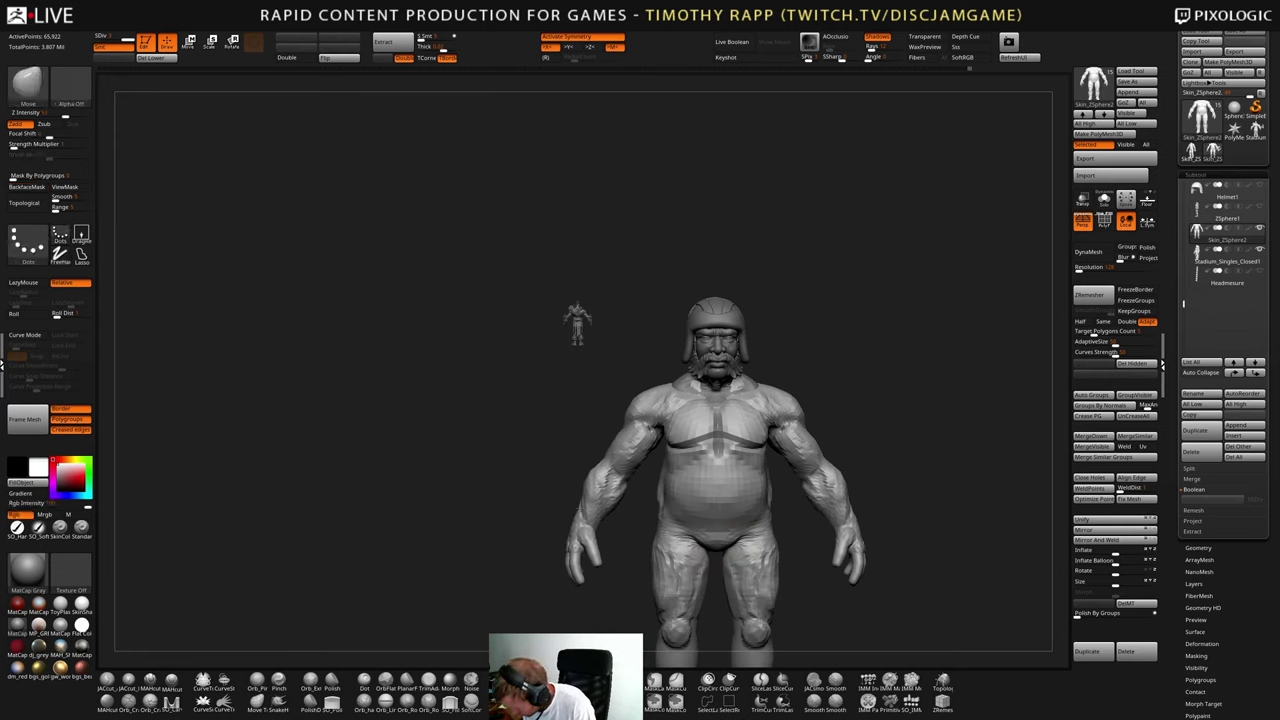
pyautogui.moveTo(592, 510)
pyautogui.mouseDown(button='right')
pyautogui.moveTo(680, 512)
pyautogui.moveTo(668, 535)
pyautogui.mouseUp(button='right')
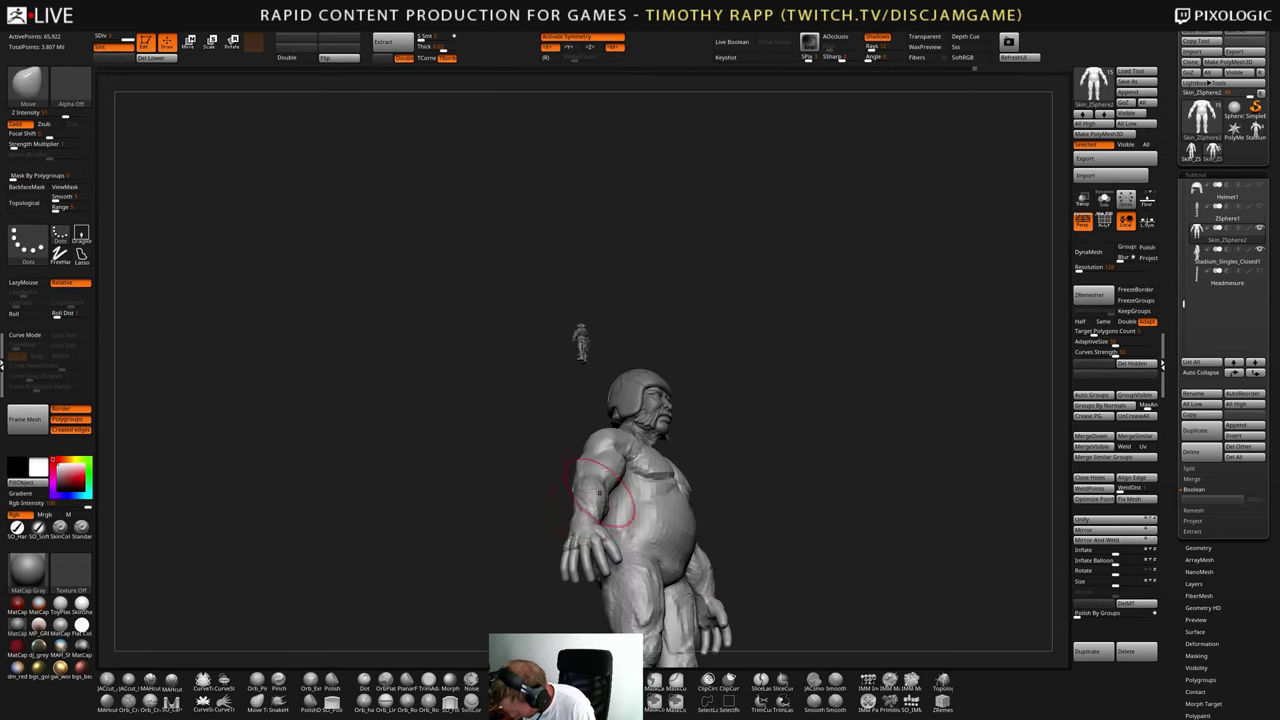
pyautogui.moveTo(593, 511)
pyautogui.mouseDown(button='right')
pyautogui.moveTo(644, 469)
pyautogui.moveTo(637, 511)
pyautogui.moveTo(712, 504)
pyautogui.mouseUp(button='right')
pyautogui.moveTo(712, 504)
pyautogui.keyDown('ctrl'); pyautogui.mouseDown(button='right')
pyautogui.moveTo(712, 482)
pyautogui.moveTo(686, 480)
pyautogui.mouseUp(button='right'); pyautogui.keyUp('ctrl')
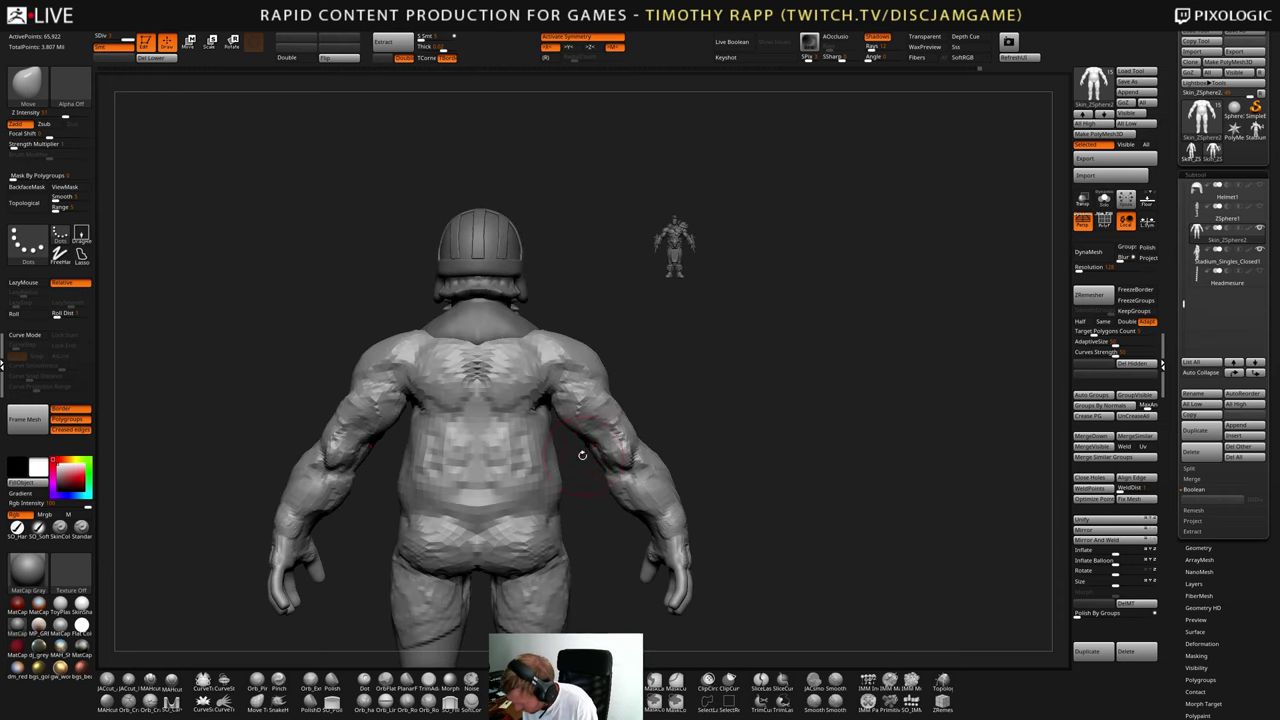
pyautogui.moveTo(584, 453); pyautogui.dragTo(603, 445)
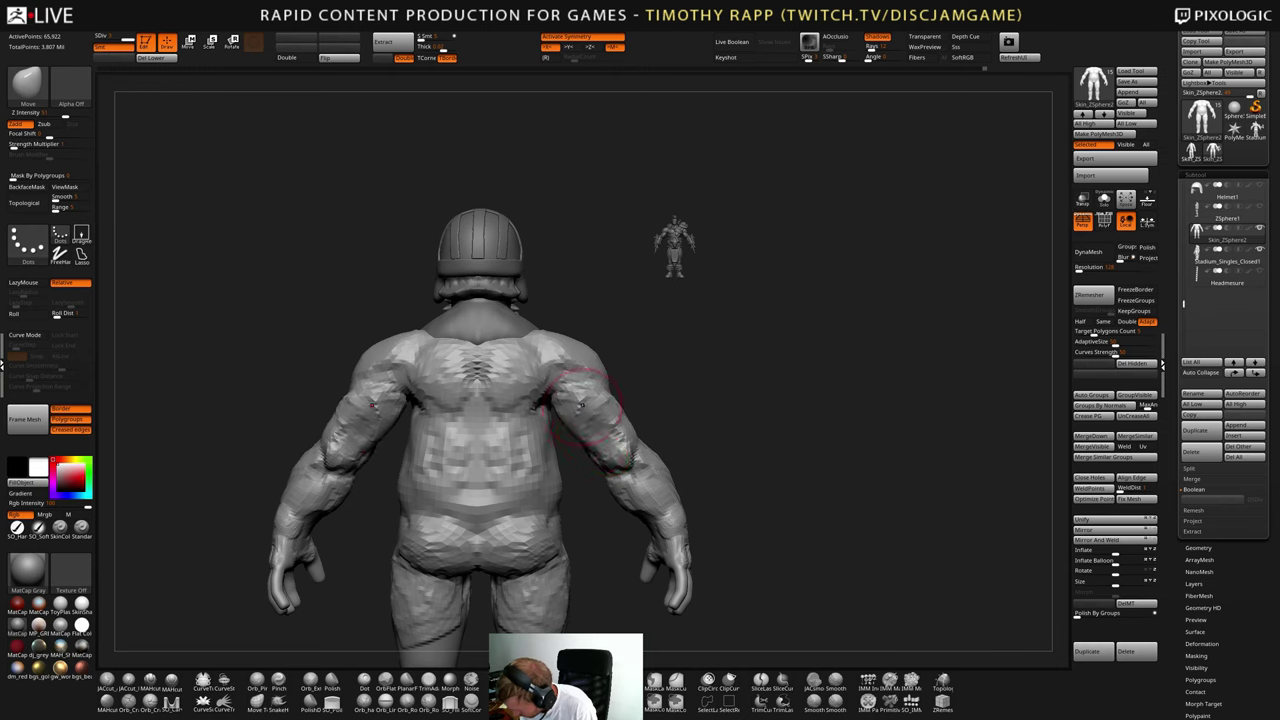
# - Try to carve a straight spine line down the middle of the back with the DamStandard brush
pyautogui.moveTo(539, 403)
pyautogui.mouseDown(button='right')
pyautogui.moveTo(659, 392)
pyautogui.moveTo(665, 370)
pyautogui.moveTo(649, 354)
pyautogui.moveTo(735, 345)
pyautogui.mouseUp(button='right')
pyautogui.moveTo(608, 332)
pyautogui.mouseDown(button='right')
pyautogui.moveTo(712, 340)
pyautogui.moveTo(606, 334)
pyautogui.mouseUp(button='right')
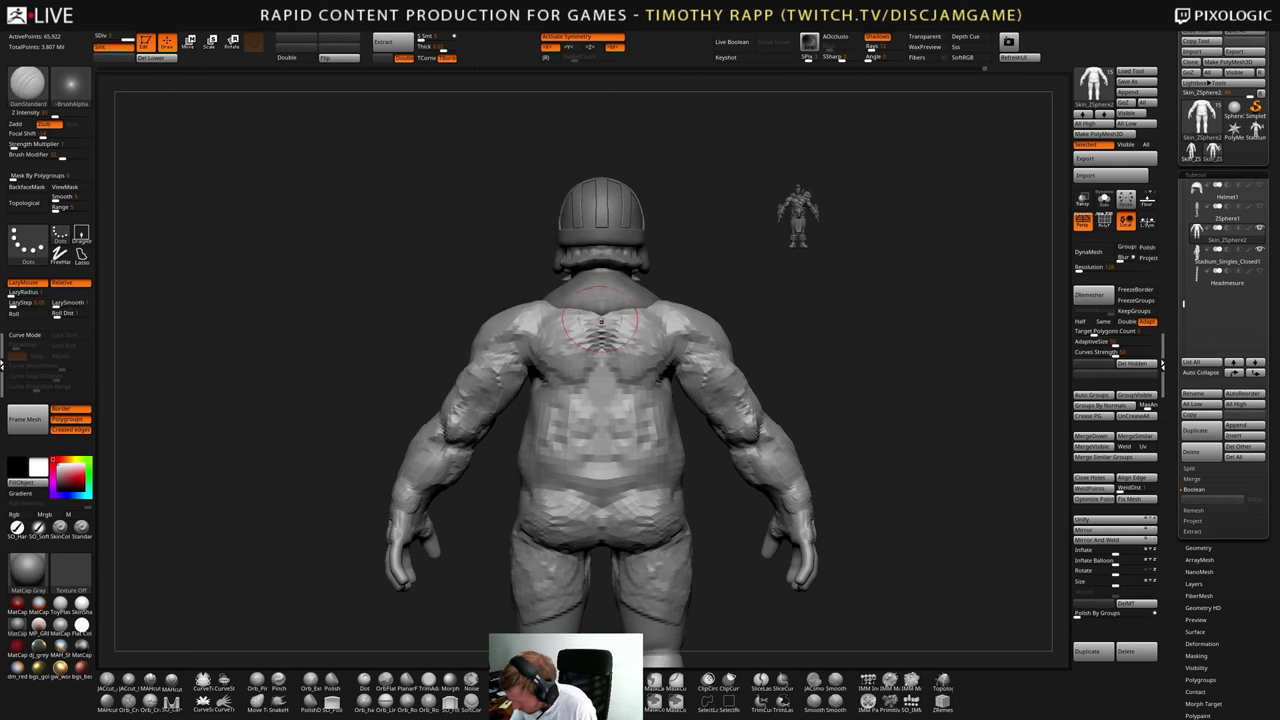
pyautogui.press('b')
pyautogui.press('d')
pyautogui.press('s')
pyautogui.keyDown('shift'); pyautogui.moveTo(601, 365); pyautogui.dragTo(602, 502); pyautogui.keyUp('shift')
pyautogui.hotkey('ctrl', 'z')
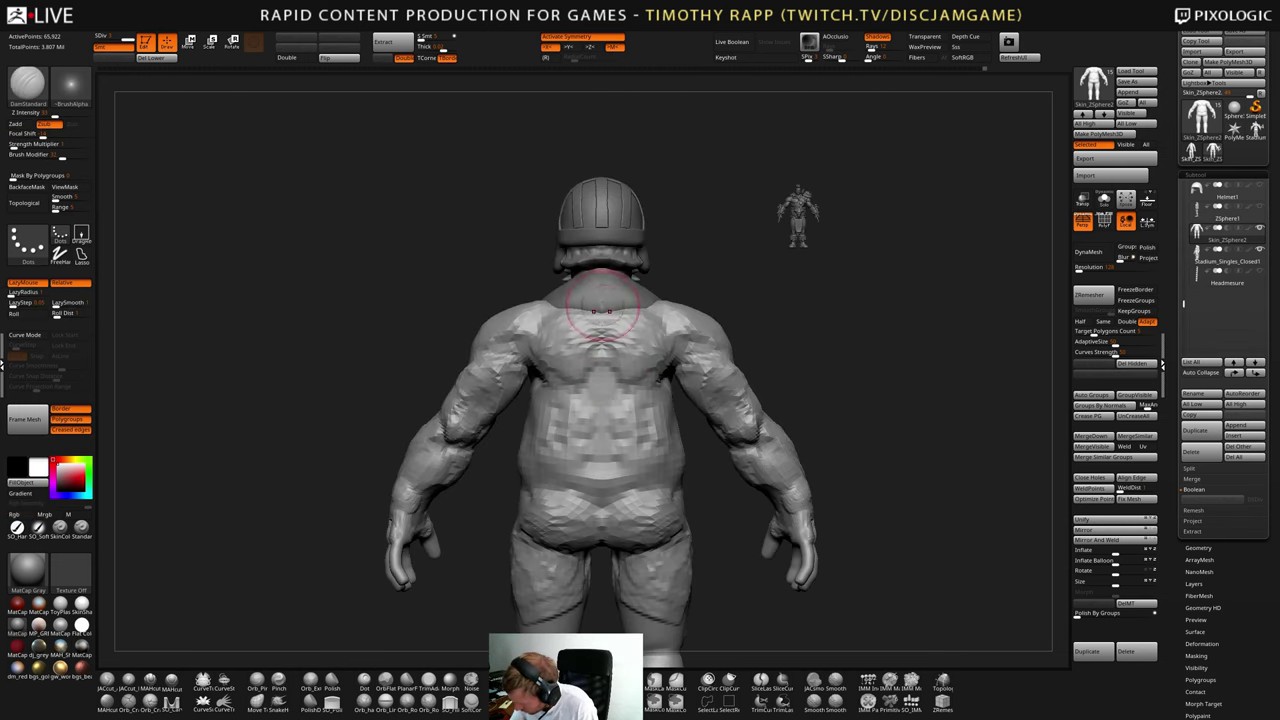
pyautogui.keyDown('shift'); pyautogui.moveTo(602, 325); pyautogui.dragTo(602, 505); pyautogui.keyUp('shift')
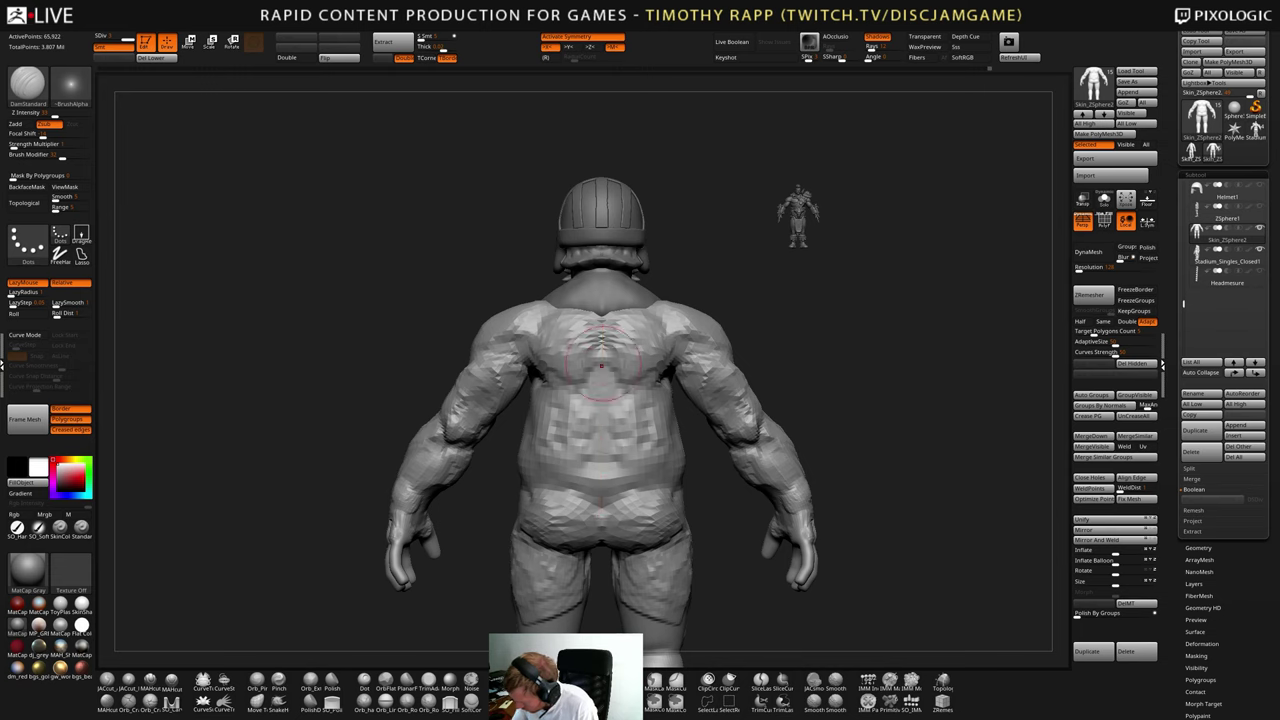
pyautogui.moveTo(601, 330)
pyautogui.keyDown('shift'); pyautogui.mouseDown()
pyautogui.moveTo(602, 502)
pyautogui.moveTo(601, 472)
pyautogui.mouseUp(); pyautogui.keyUp('shift')
pyautogui.hotkey('ctrl', 'z')
pyautogui.moveTo(601, 338)
pyautogui.keyDown('shift'); pyautogui.mouseDown()
pyautogui.moveTo(602, 472)
pyautogui.moveTo(604, 461)
pyautogui.mouseUp(); pyautogui.keyUp('shift')
pyautogui.hotkey('ctrl', 'z')
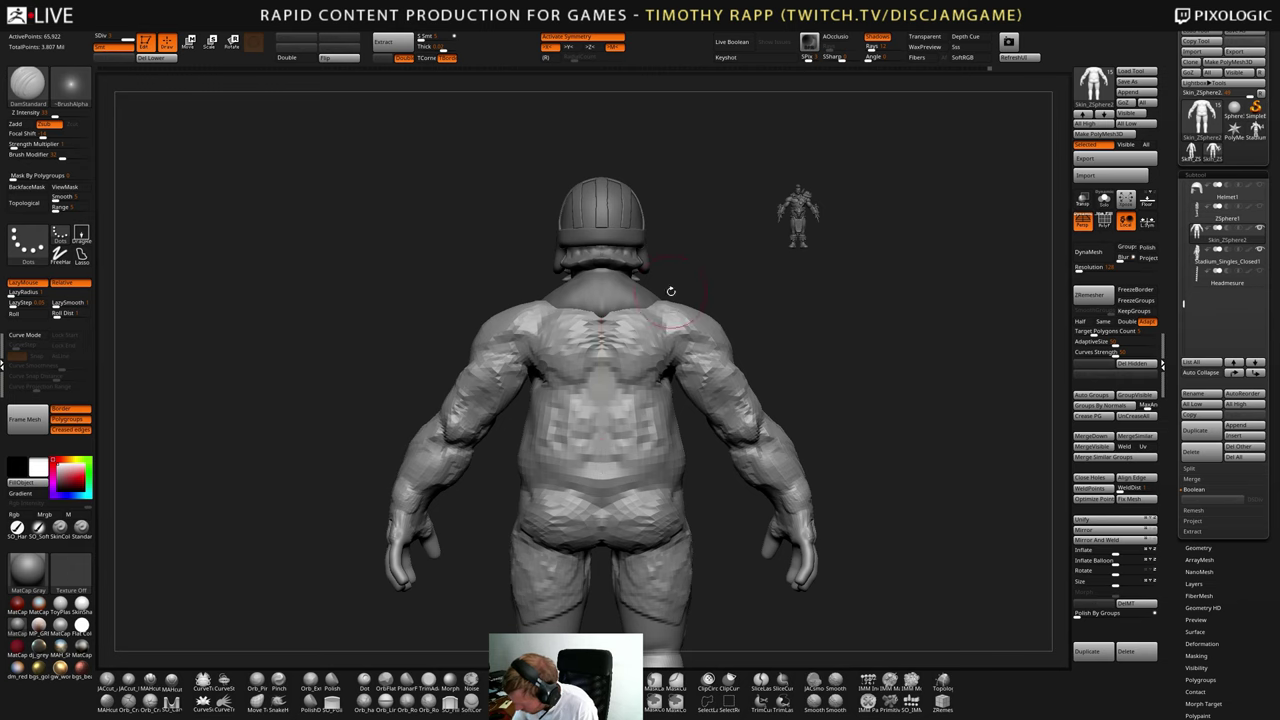
pyautogui.keyDown('shift'); pyautogui.moveTo(590, 538); pyautogui.dragTo(559, 522); pyautogui.keyUp('shift')
pyautogui.keyDown('shift'); pyautogui.moveTo(655, 328); pyautogui.dragTo(582, 481); pyautogui.keyUp('shift')
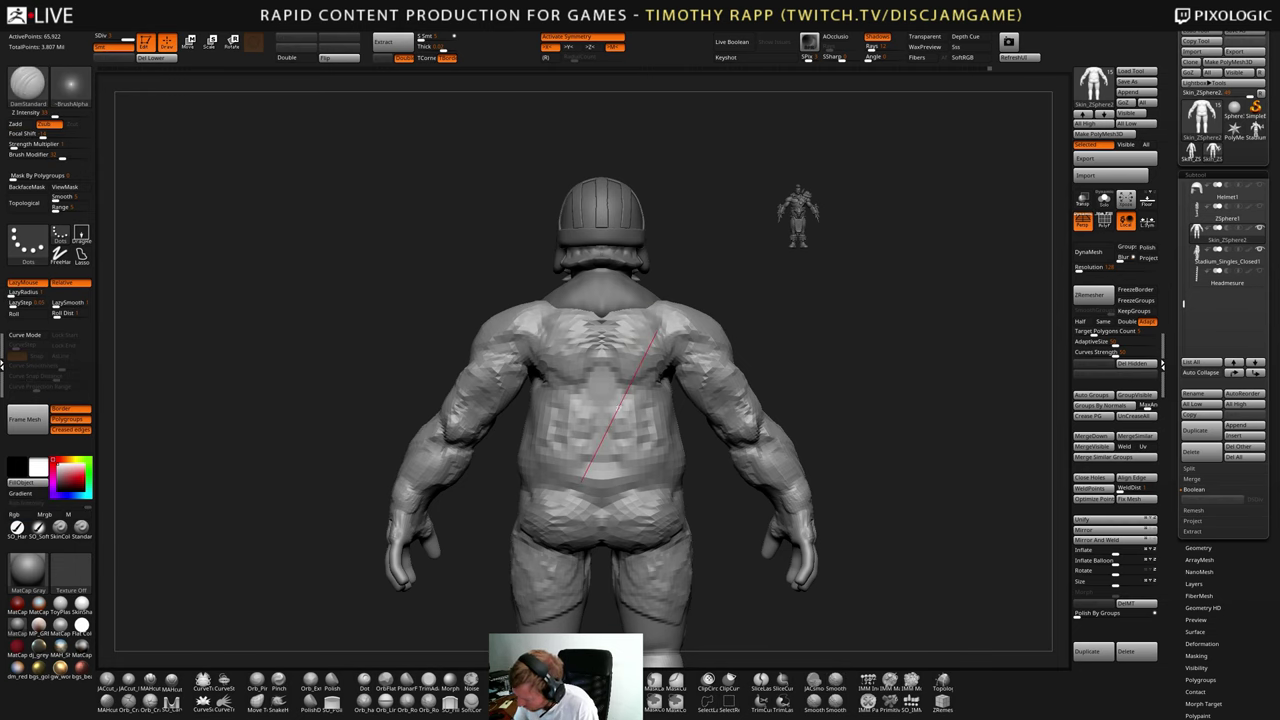
pyautogui.moveTo(614, 420)
pyautogui.keyDown('shift'); pyautogui.mouseDown()
pyautogui.moveTo(668, 385)
pyautogui.moveTo(660, 395)
pyautogui.mouseUp(); pyautogui.keyUp('shift')
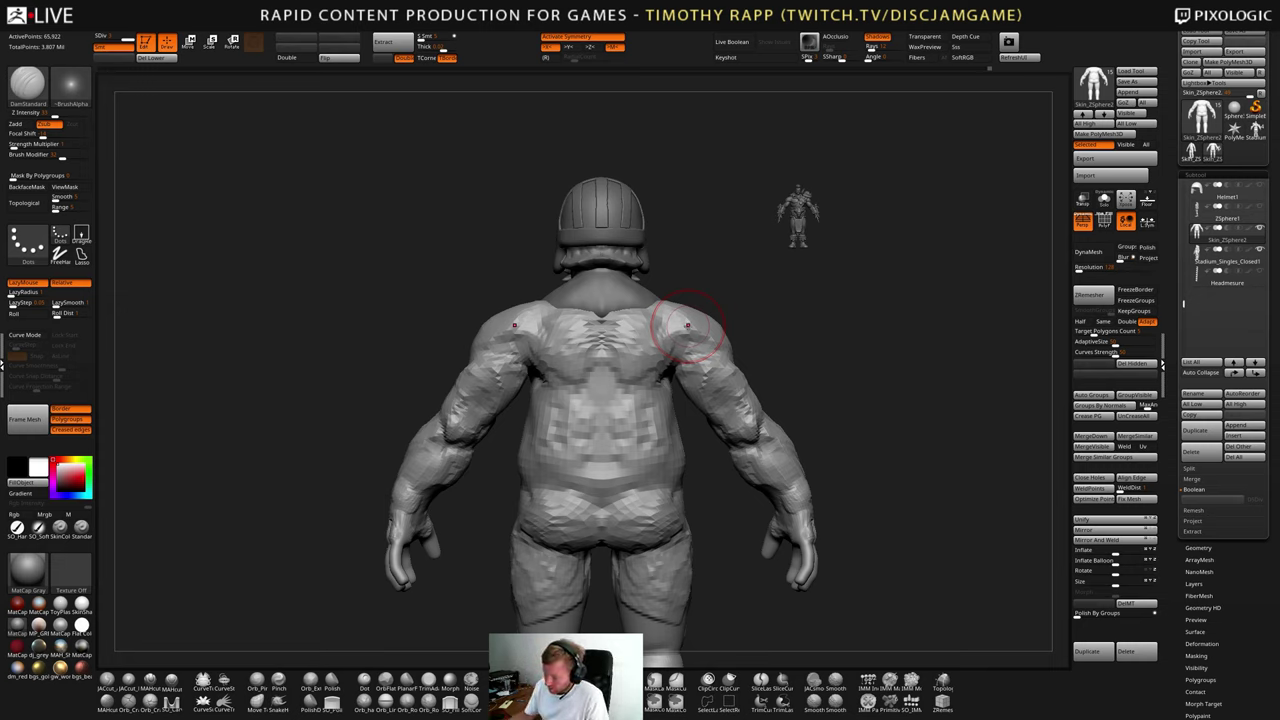
# - Pull the outer contour of the hips and upper thighs slightly inward with the Move brush from the front
pyautogui.moveTo(687, 325)
pyautogui.mouseDown(button='right')
pyautogui.moveTo(692, 308)
pyautogui.moveTo(775, 300)
pyautogui.mouseUp(button='right')
pyautogui.moveTo(572, 540); pyautogui.dragTo(535, 535, button='right')
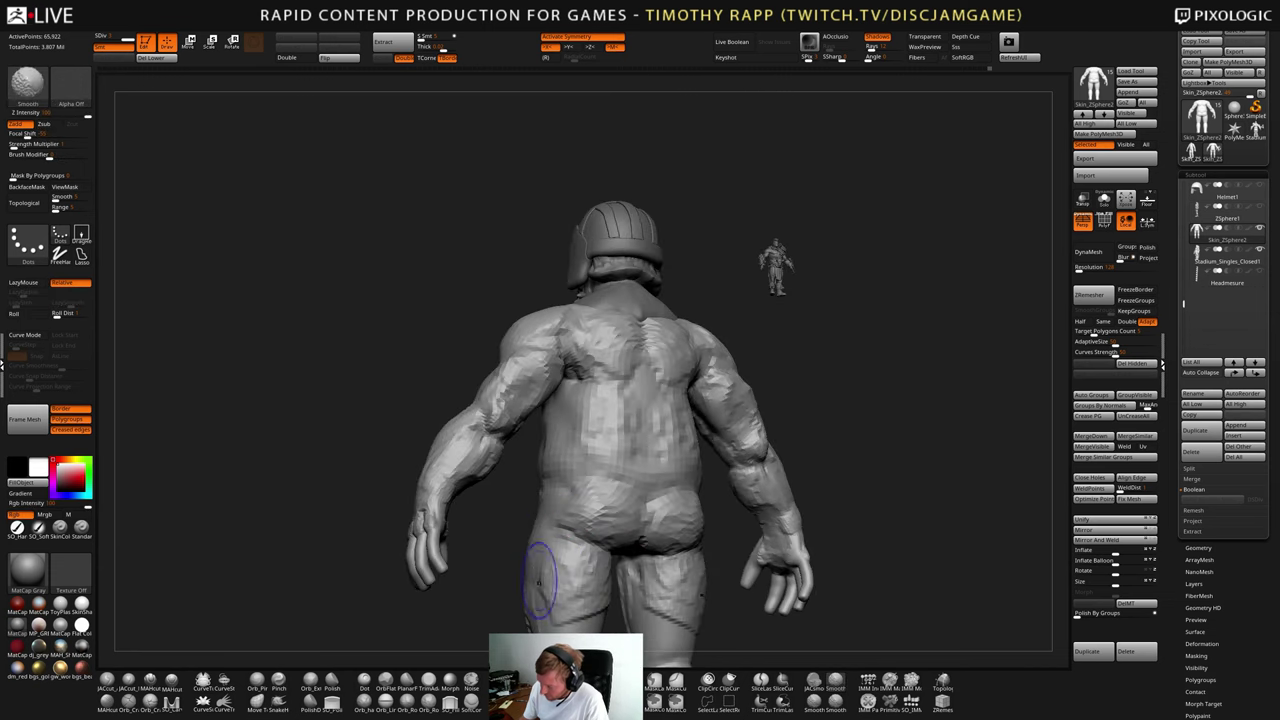
pyautogui.moveTo(539, 582); pyautogui.dragTo(625, 538, button='right')
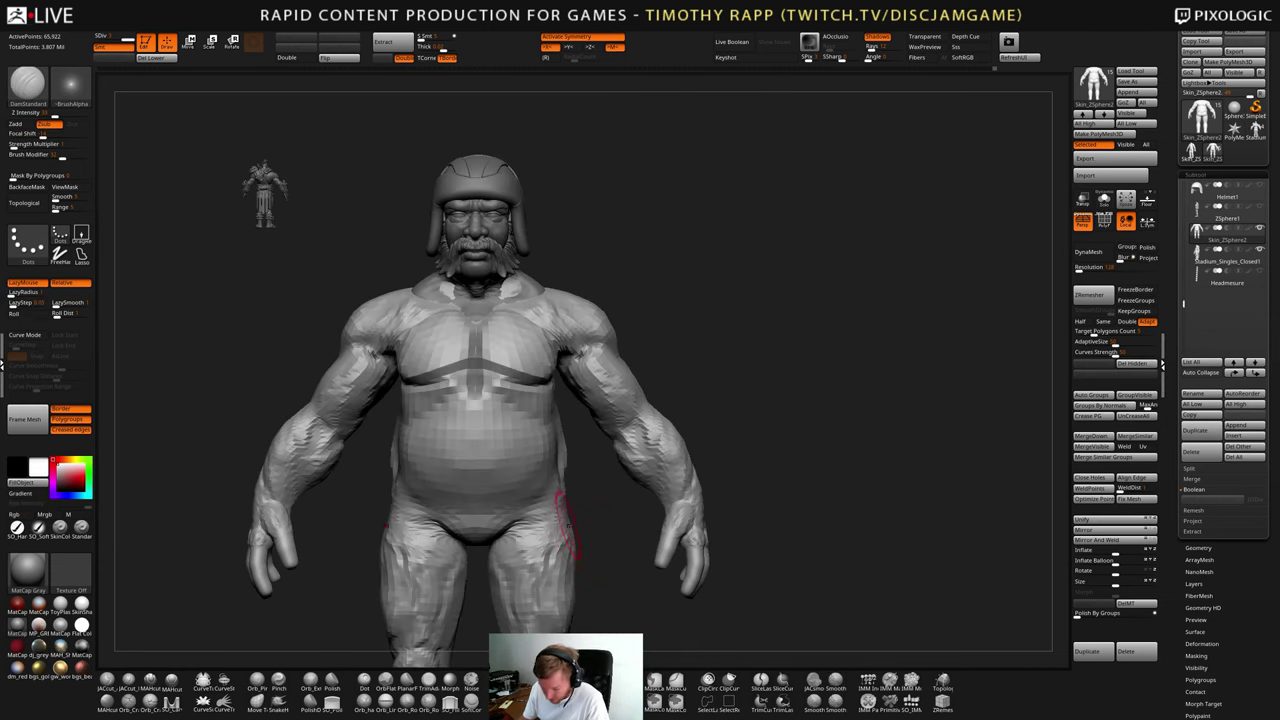
pyautogui.press('b')
pyautogui.press('m')
pyautogui.press('v')
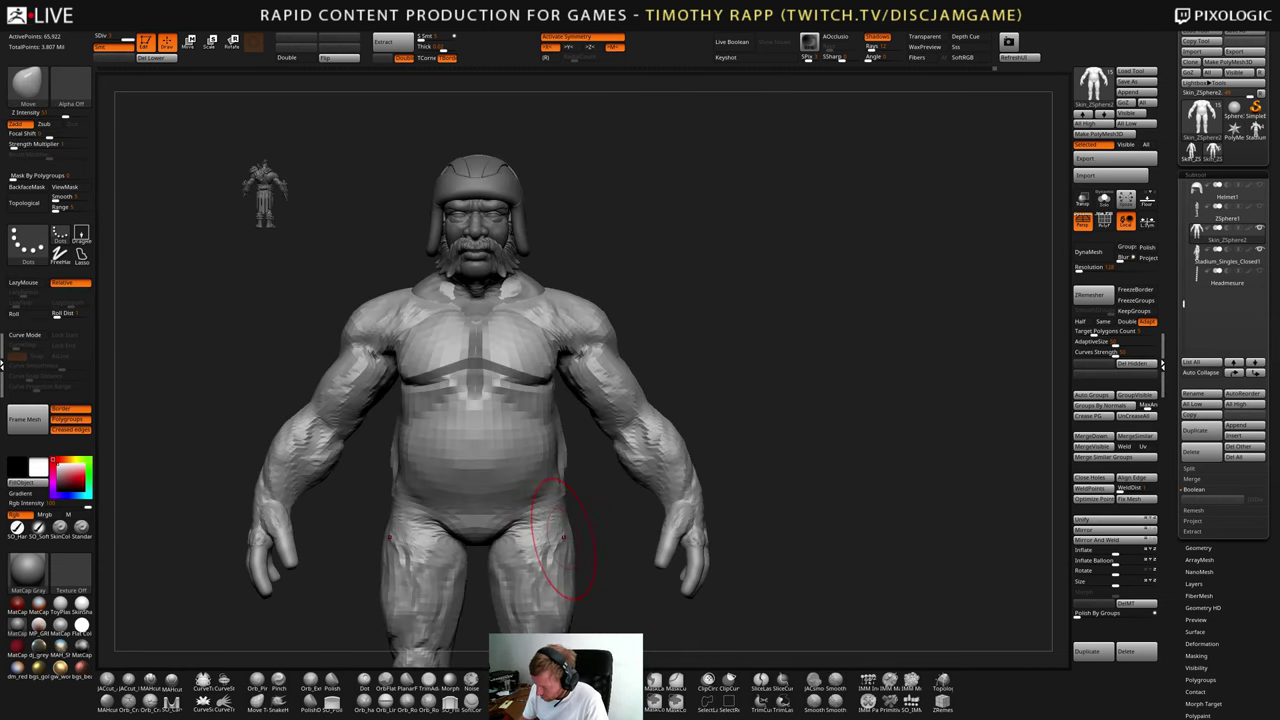
pyautogui.moveTo(563, 537); pyautogui.dragTo(556, 542)
# - Fill and soften the crease beneath the chest muscles with ClayTubes strokes from several angles
pyautogui.keyDown('alt'); pyautogui.moveTo(574, 520); pyautogui.dragTo(584, 492, button='right'); pyautogui.keyUp('alt')
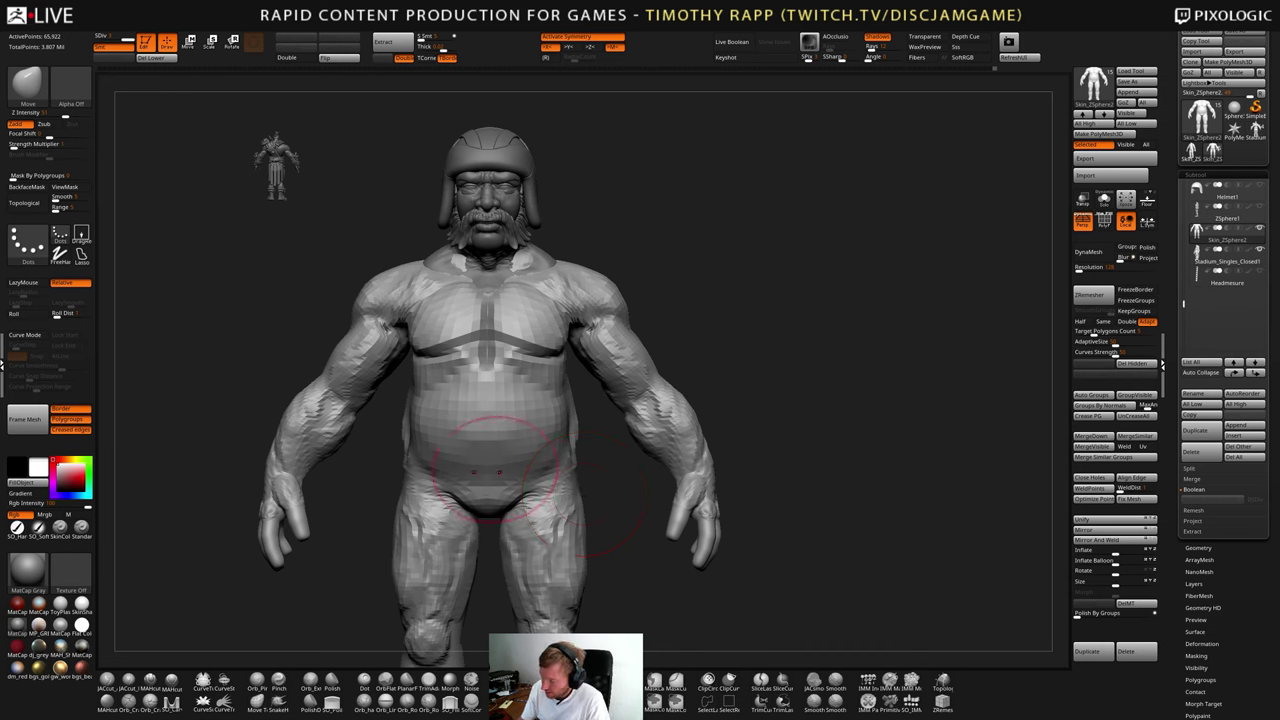
pyautogui.moveTo(558, 482); pyautogui.dragTo(530, 479, button='right')
pyautogui.press('b')
pyautogui.press('c')
pyautogui.press('t')
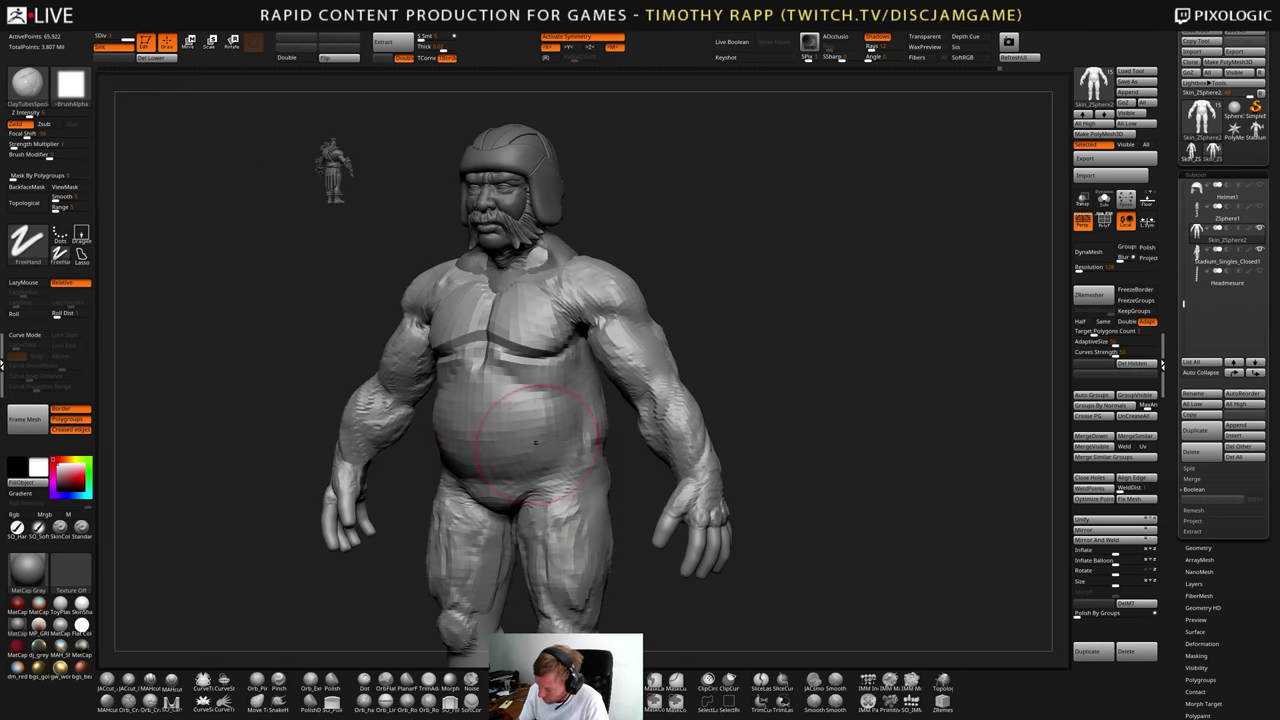
pyautogui.moveTo(522, 430)
pyautogui.keyDown('shift'); pyautogui.mouseDown(button='right')
pyautogui.moveTo(553, 434)
pyautogui.moveTo(520, 425)
pyautogui.mouseUp(button='right'); pyautogui.keyUp('shift')
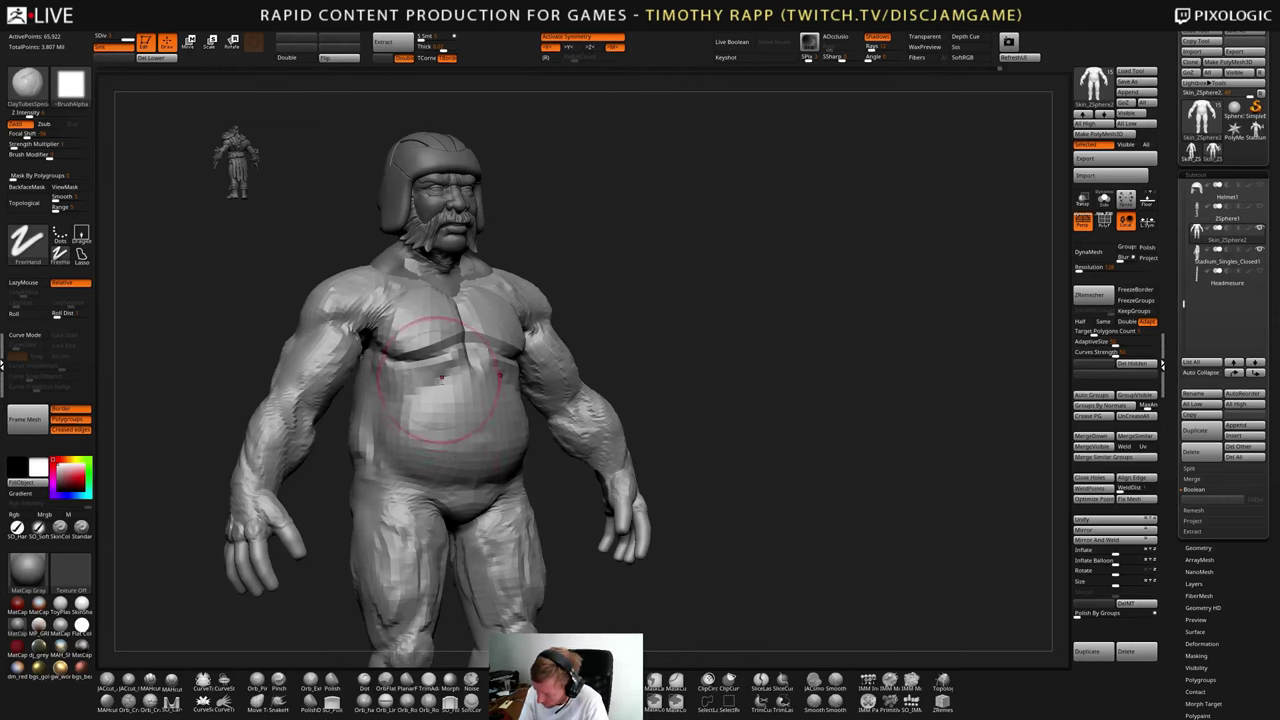
pyautogui.press('b')
pyautogui.press('d')
pyautogui.press('s')
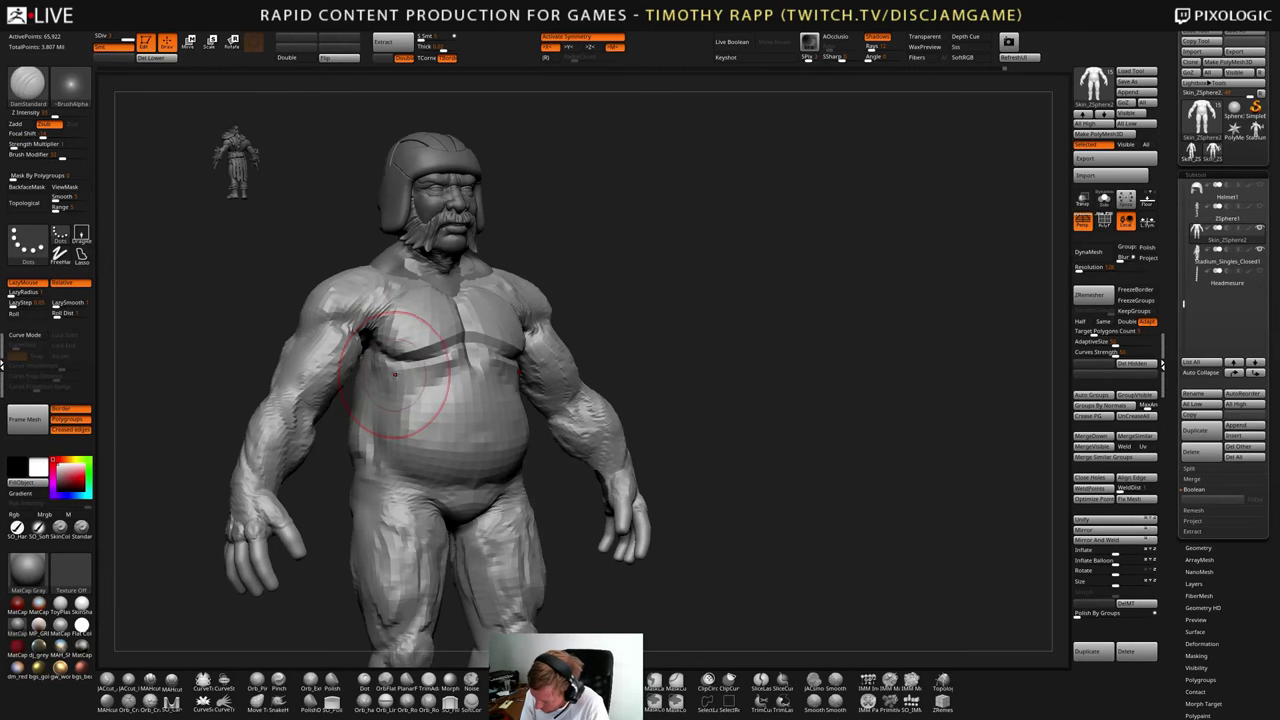
pyautogui.press('b')
pyautogui.press('c')
pyautogui.press('t')
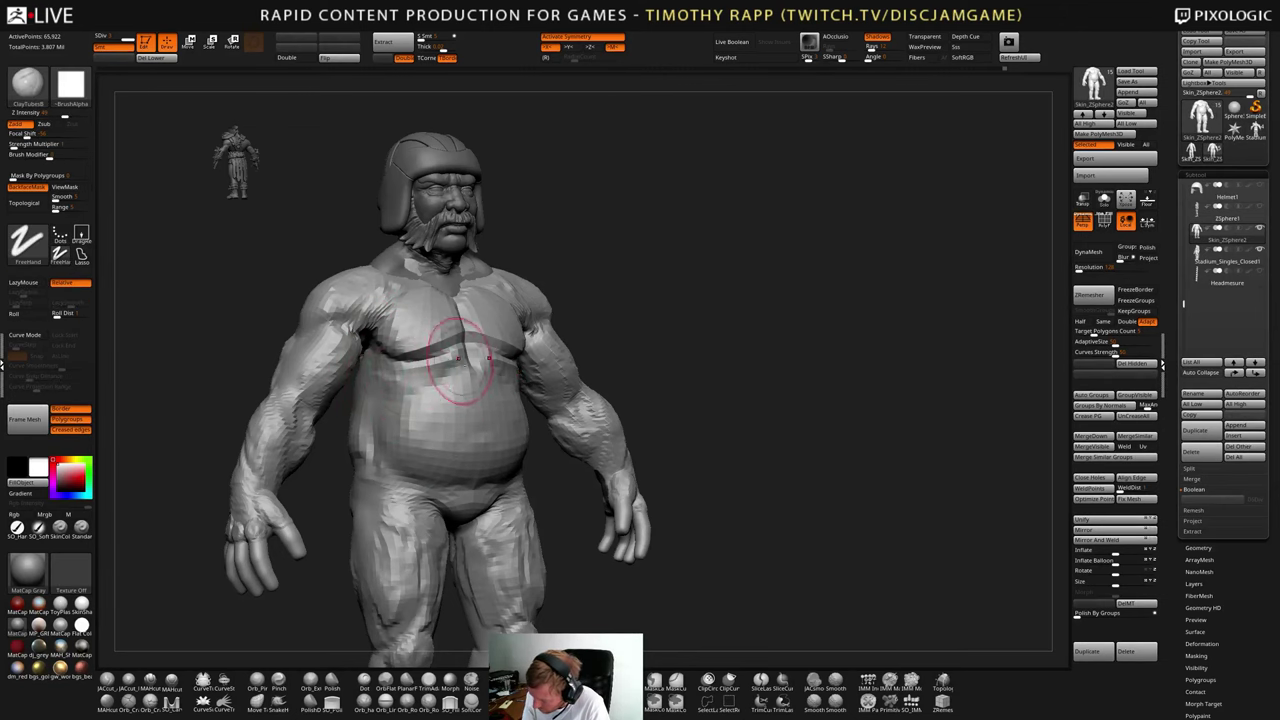
pyautogui.moveTo(459, 359); pyautogui.dragTo(404, 374)
pyautogui.moveTo(388, 357)
pyautogui.mouseDown(button='right')
pyautogui.moveTo(345, 352)
pyautogui.moveTo(434, 334)
pyautogui.mouseUp(button='right')
pyautogui.moveTo(434, 336); pyautogui.dragTo(421, 353)
pyautogui.moveTo(418, 355); pyautogui.dragTo(384, 352, button='right')
pyautogui.moveTo(428, 350); pyautogui.dragTo(456, 342)
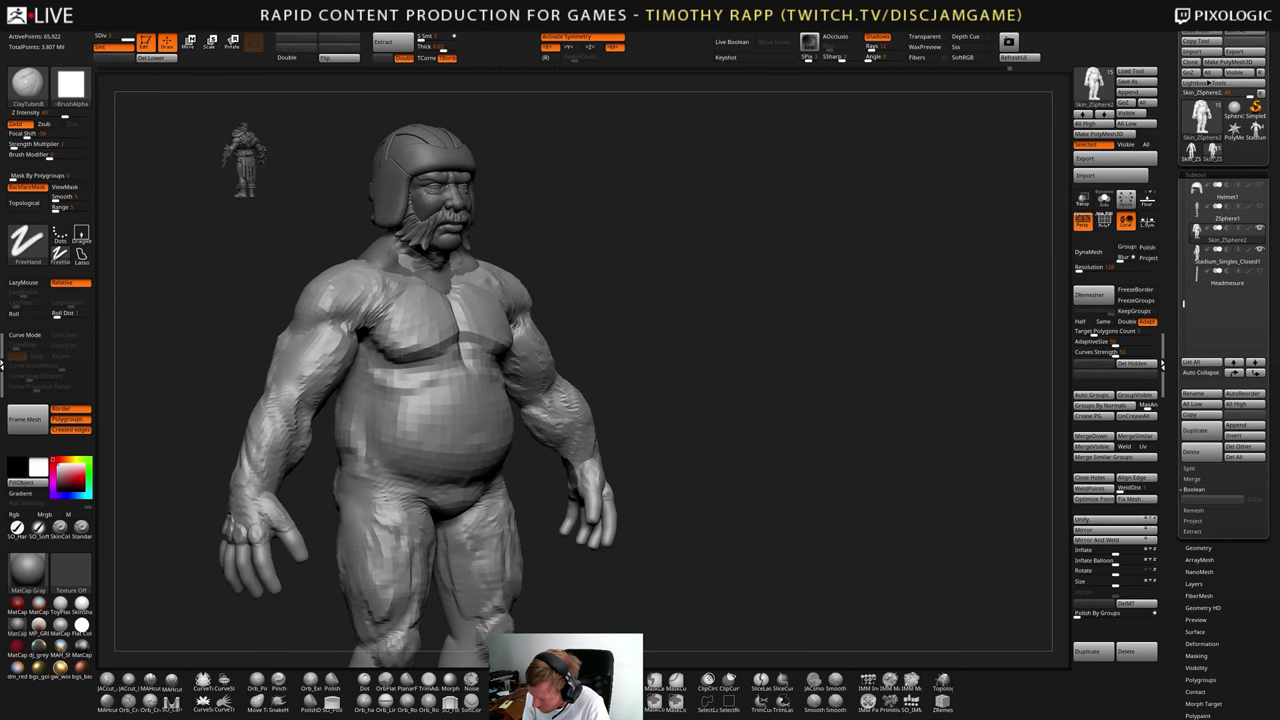
pyautogui.moveTo(500, 340); pyautogui.dragTo(462, 337, button='right')
pyautogui.moveTo(468, 336); pyautogui.dragTo(490, 334)
pyautogui.moveTo(472, 342); pyautogui.dragTo(457, 429, button='right')
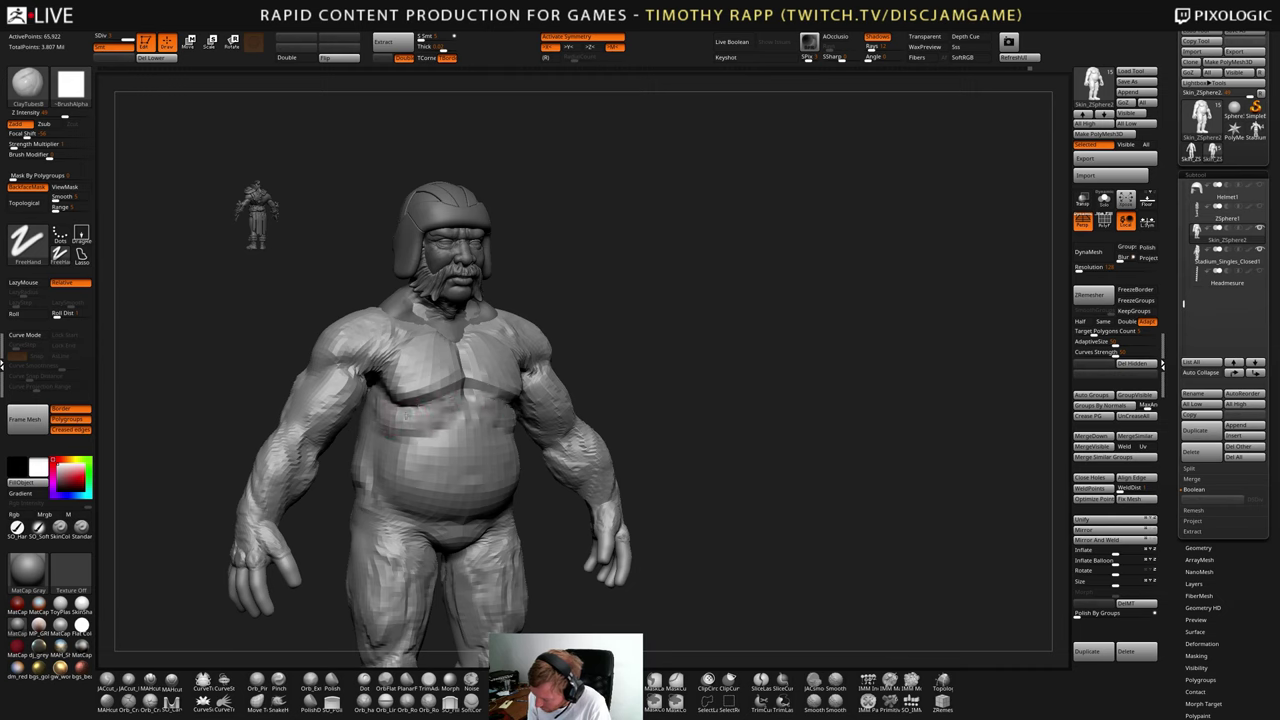
# - Refine the transition from the chest to the upper belly with the DamStandard and ClayTubes brushes
pyautogui.moveTo(408, 414)
pyautogui.mouseDown(button='right')
pyautogui.moveTo(446, 410)
pyautogui.moveTo(345, 430)
pyautogui.moveTo(398, 452)
pyautogui.moveTo(470, 425)
pyautogui.mouseUp(button='right')
pyautogui.press('b')
pyautogui.press('d')
pyautogui.press('s')
pyautogui.press('shift')
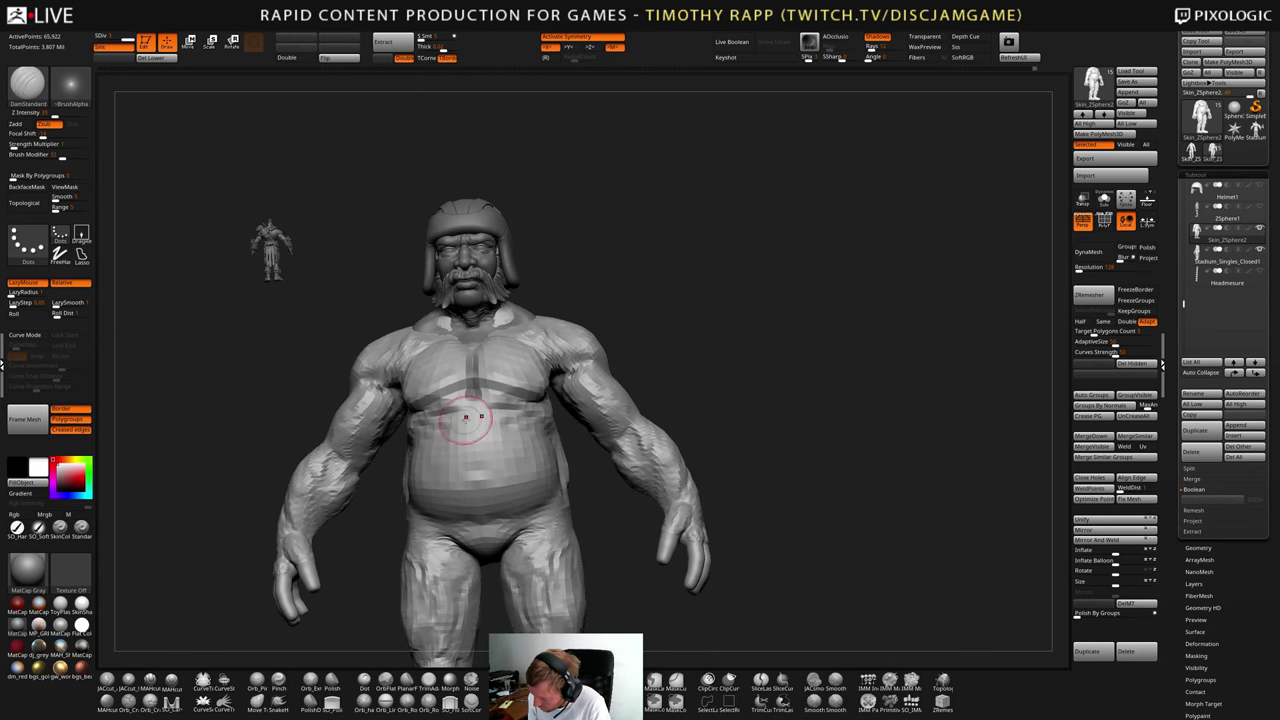
pyautogui.press('b')
pyautogui.press('c')
pyautogui.press('t')
pyautogui.moveTo(392, 432)
pyautogui.mouseDown(button='right')
pyautogui.moveTo(443, 430)
pyautogui.moveTo(457, 414)
pyautogui.moveTo(440, 420)
pyautogui.moveTo(452, 436)
pyautogui.moveTo(483, 440)
pyautogui.mouseUp(button='right')
pyautogui.press('b')
pyautogui.press('c')
pyautogui.press('t')
pyautogui.press('b')
pyautogui.press('d')
pyautogui.press('s')
pyautogui.press('b')
pyautogui.press('t')
pyautogui.press('d')
# - Adjust the profile of the upper and lower belly with the Move brush in the side view
pyautogui.press('b')
pyautogui.press('m')
pyautogui.press('v')
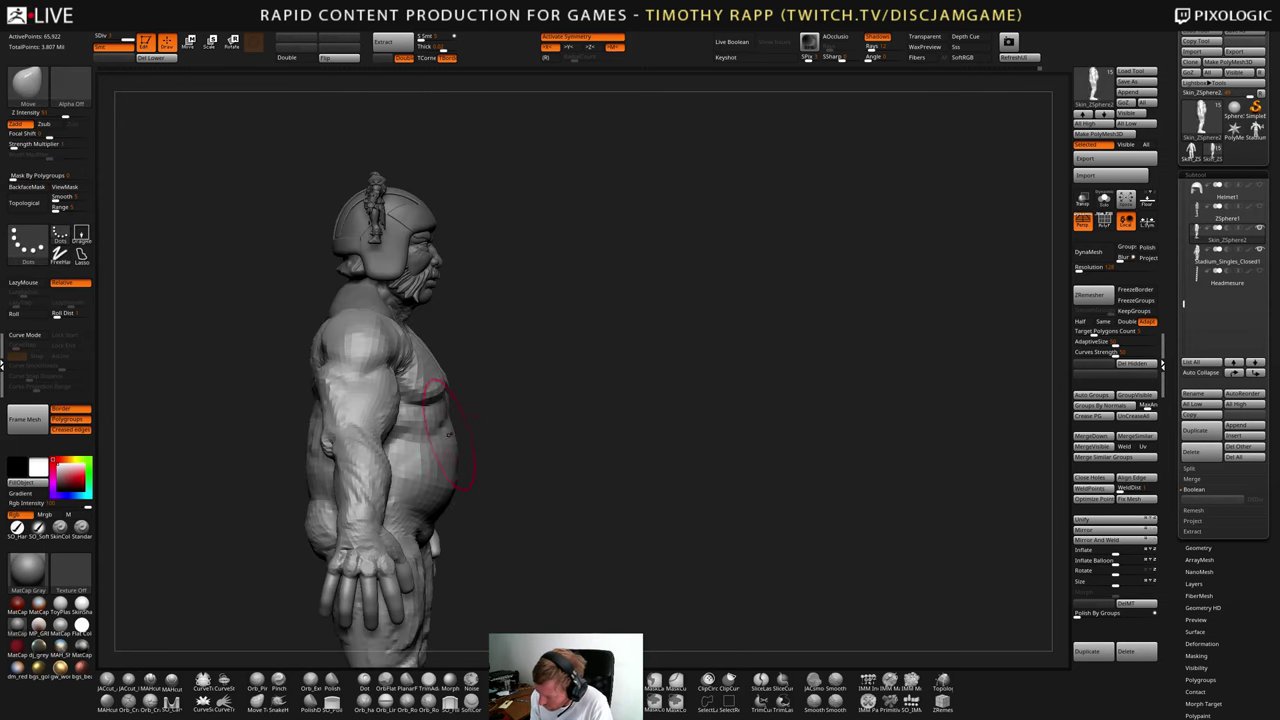
pyautogui.moveTo(444, 432); pyautogui.dragTo(432, 424)
pyautogui.moveTo(455, 425)
pyautogui.mouseDown(button='right')
pyautogui.moveTo(430, 425)
pyautogui.moveTo(483, 431)
pyautogui.moveTo(468, 474)
pyautogui.mouseUp(button='right')
pyautogui.moveTo(445, 492); pyautogui.dragTo(452, 488)
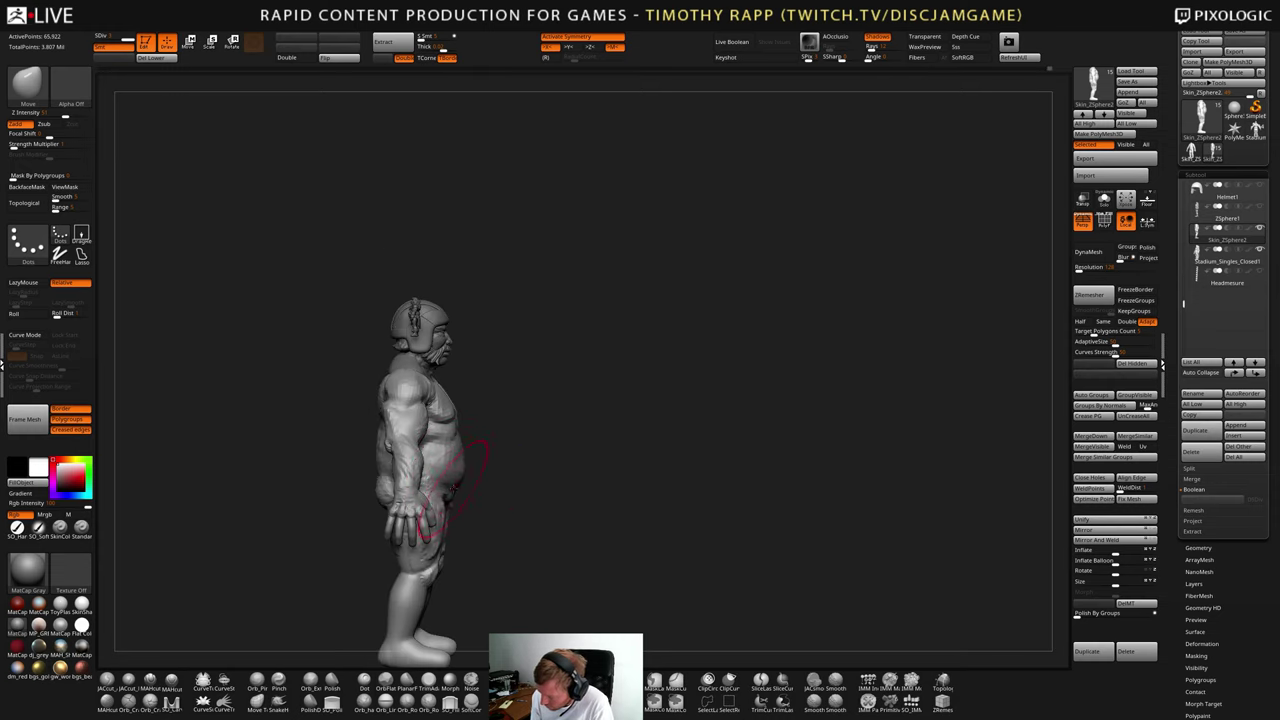
# - Push out the back's profile with the Move brush and check the whole body from the back and front
pyautogui.moveTo(385, 460); pyautogui.dragTo(372, 452)
pyautogui.moveTo(452, 515); pyautogui.dragTo(422, 520, button='right')
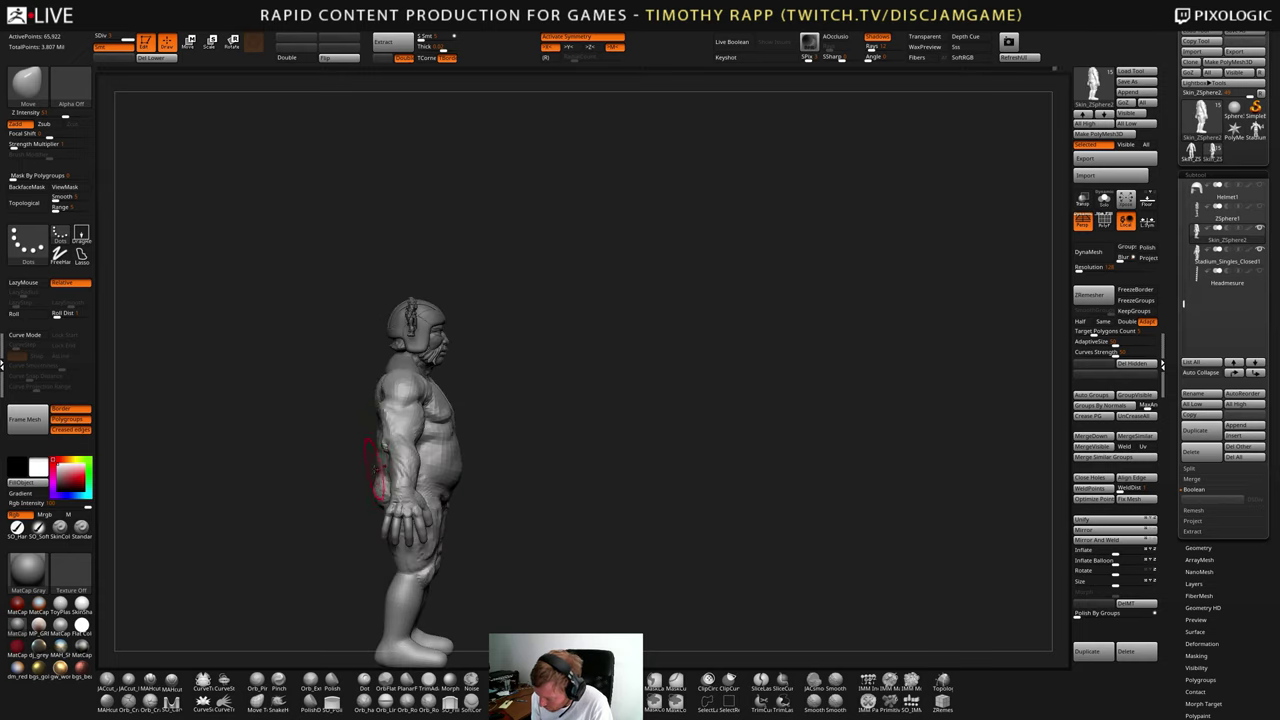
pyautogui.moveTo(378, 475)
pyautogui.mouseDown(button='right')
pyautogui.moveTo(412, 478)
pyautogui.moveTo(380, 470)
pyautogui.mouseUp(button='right')
pyautogui.moveTo(372, 430); pyautogui.dragTo(355, 408)
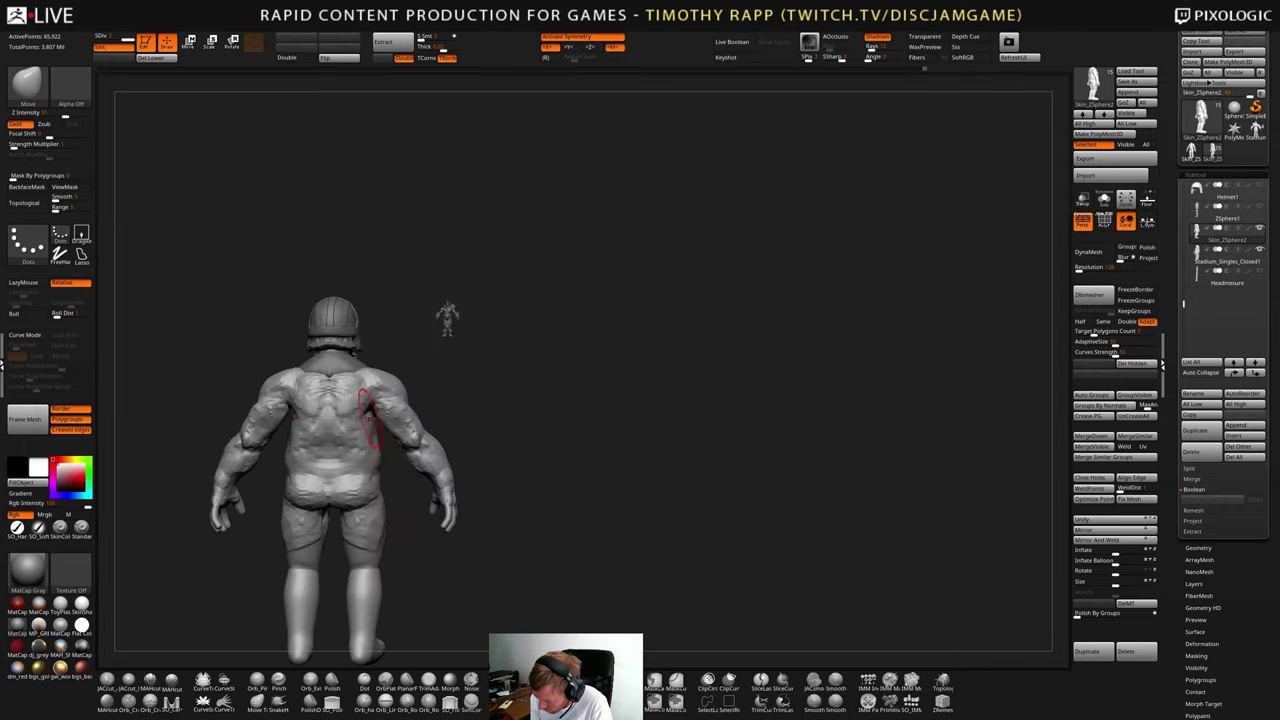
pyautogui.moveTo(372, 424)
pyautogui.keyDown('alt'); pyautogui.mouseDown(button='right')
pyautogui.moveTo(491, 498)
pyautogui.moveTo(588, 432)
pyautogui.mouseUp(button='right'); pyautogui.keyUp('alt')
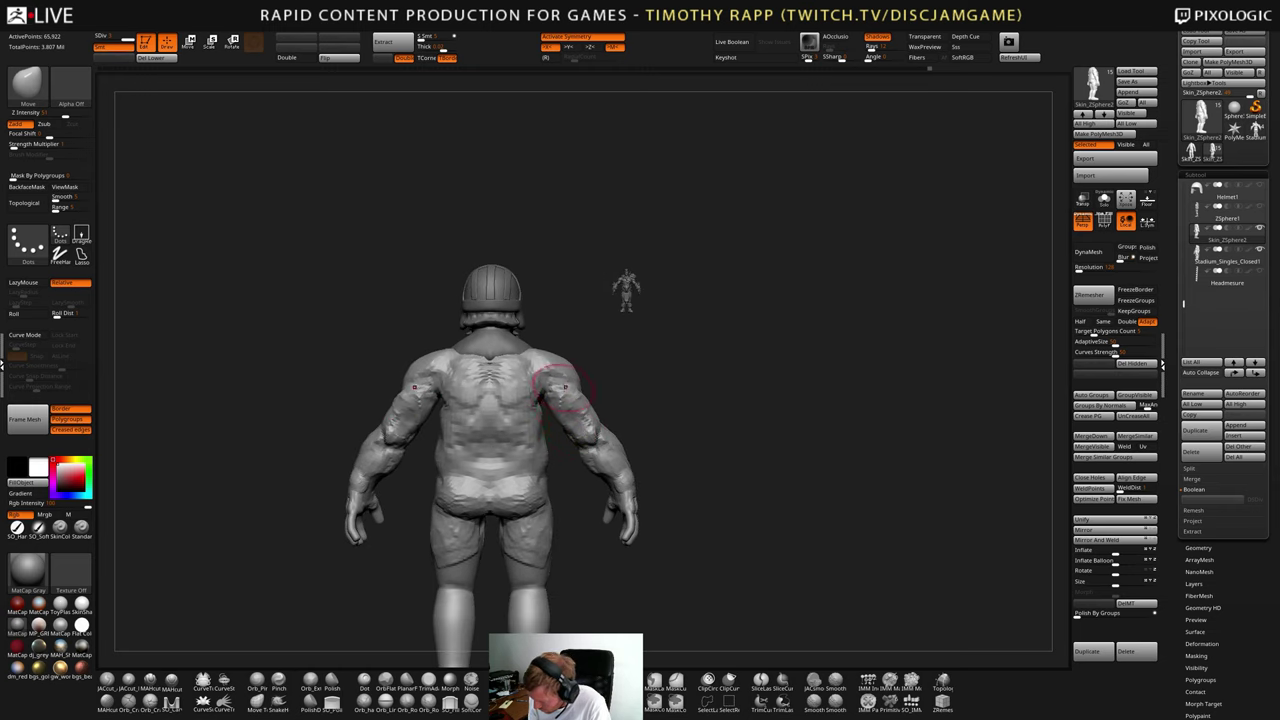
pyautogui.keyDown('alt'); pyautogui.moveTo(545, 432); pyautogui.dragTo(608, 386, button='right'); pyautogui.keyUp('alt')
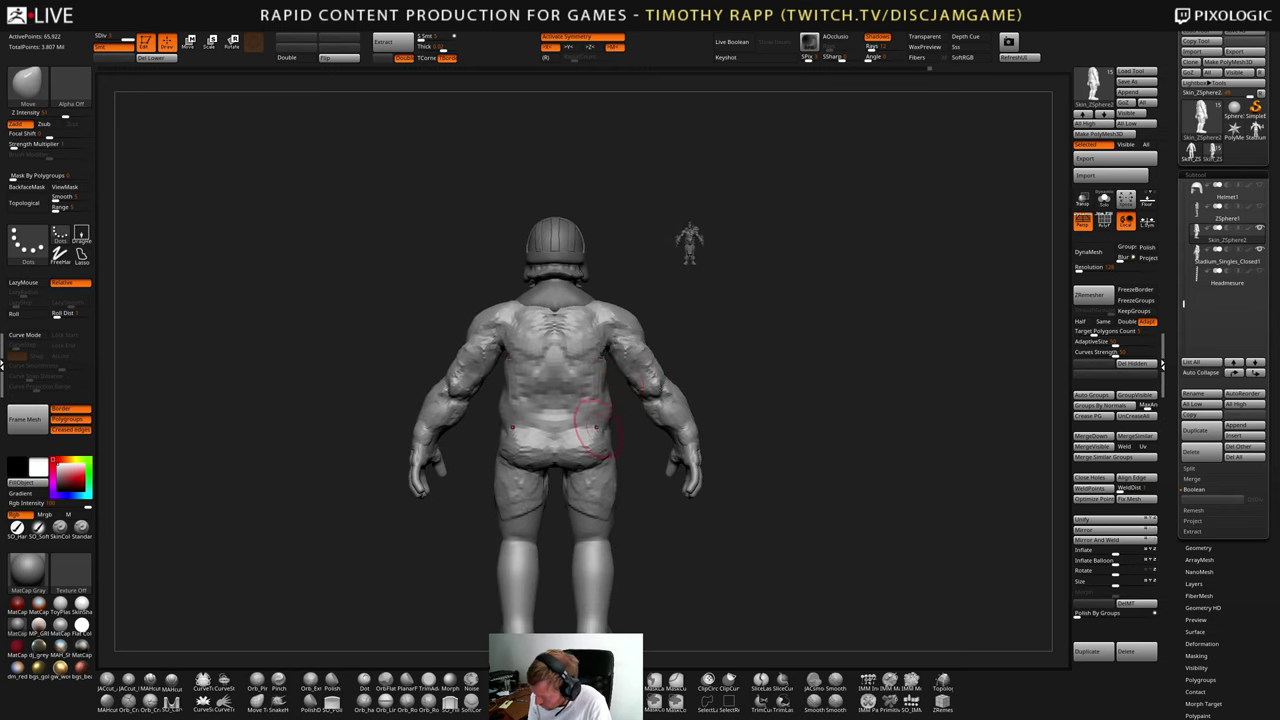
pyautogui.moveTo(660, 506)
pyautogui.mouseDown()
pyautogui.moveTo(730, 514)
pyautogui.moveTo(713, 500)
pyautogui.moveTo(737, 494)
pyautogui.moveTo(701, 548)
pyautogui.mouseUp()
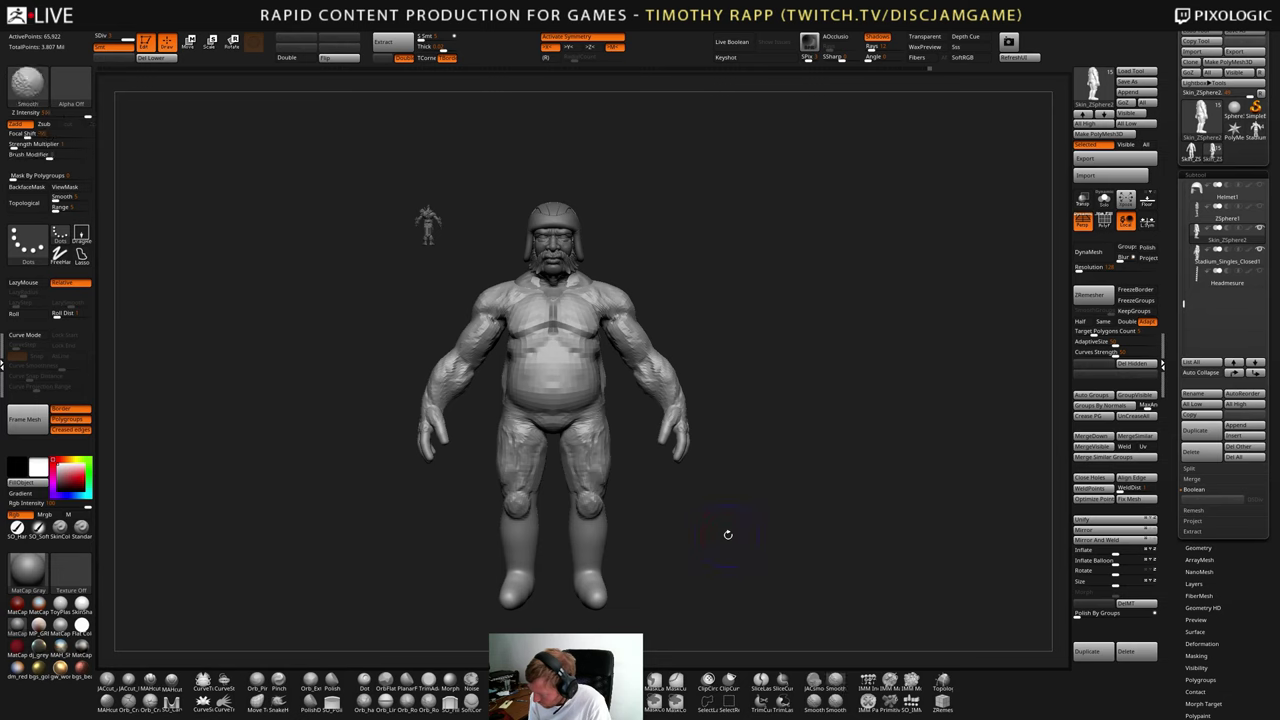
pyautogui.hotkey('shift', 'f')
pyautogui.hotkey('shift', 'f')
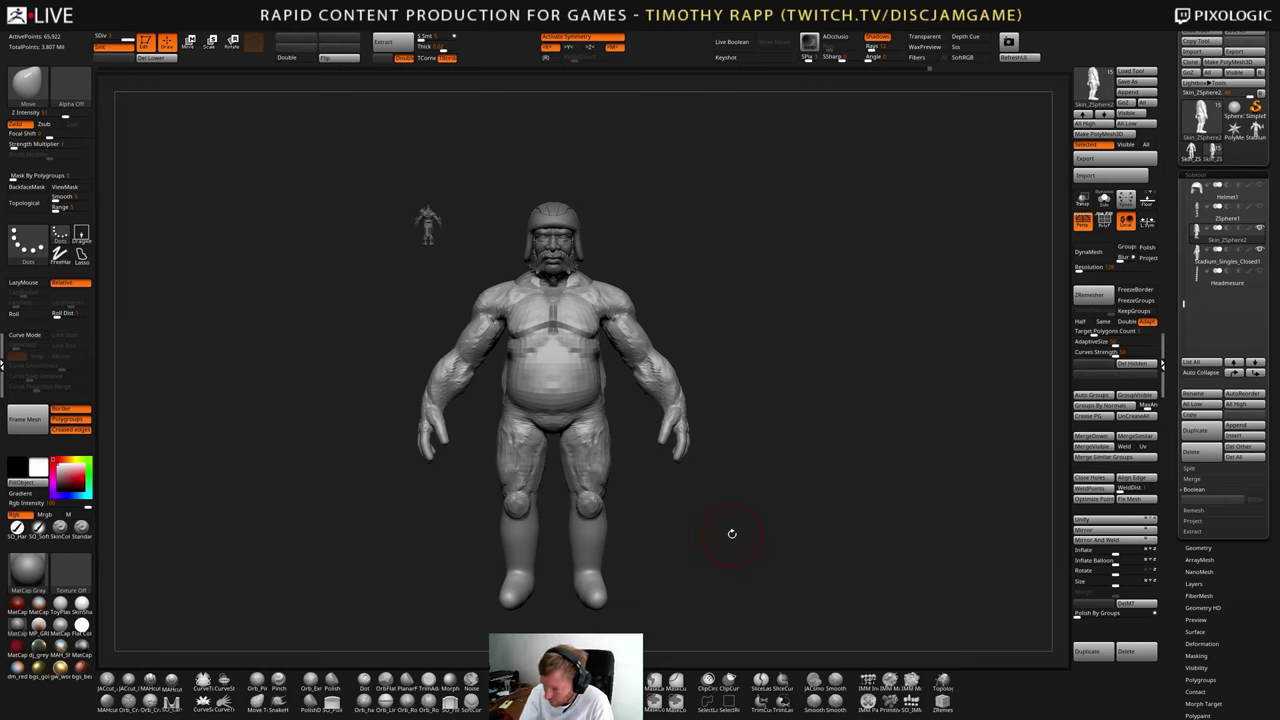
# - Divide the body mesh twice after deleting its lower subdivision levels, and save the project
pyautogui.click(150, 57)
pyautogui.hotkey('ctrl', 'd')
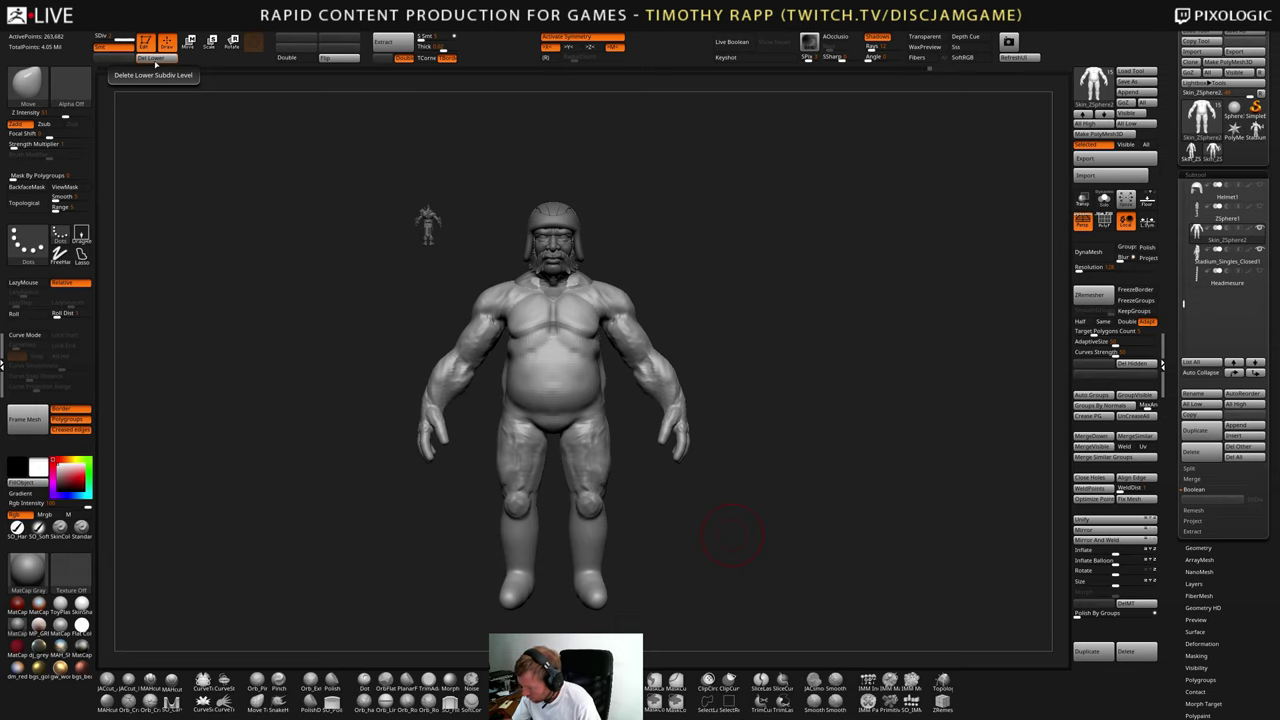
pyautogui.hotkey('ctrl', 'd')
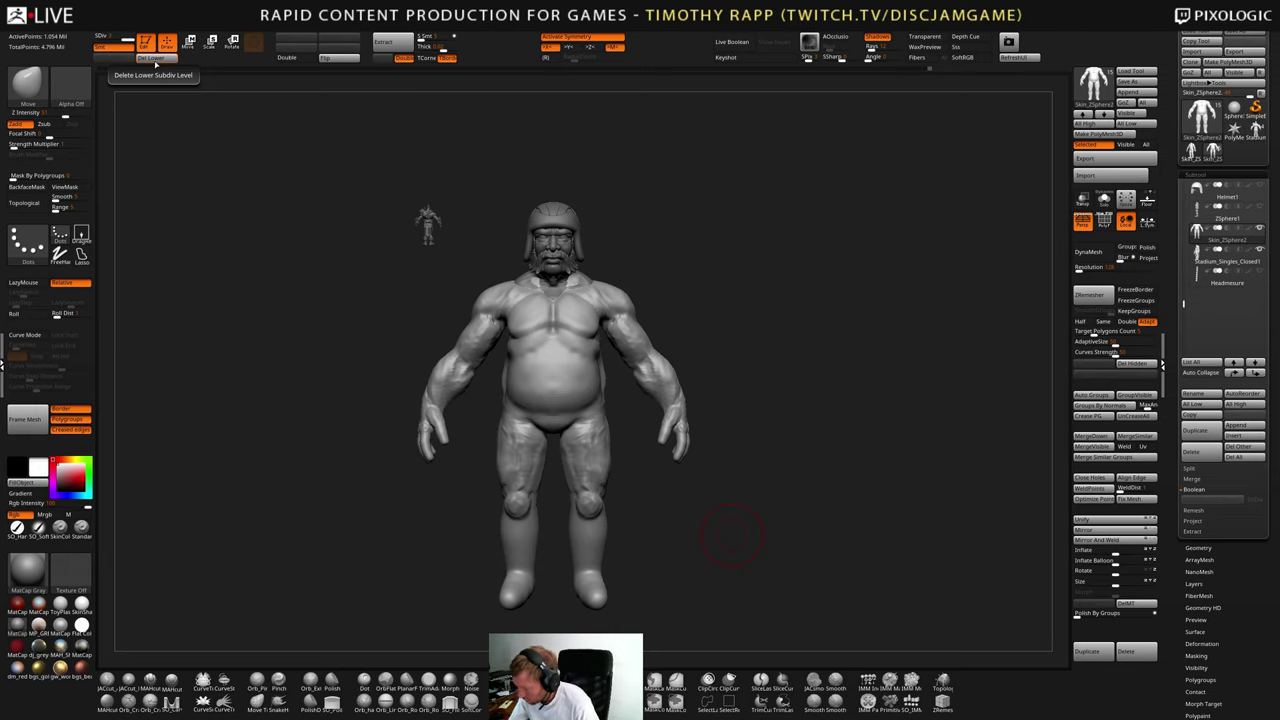
pyautogui.hotkey('ctrl', 's')
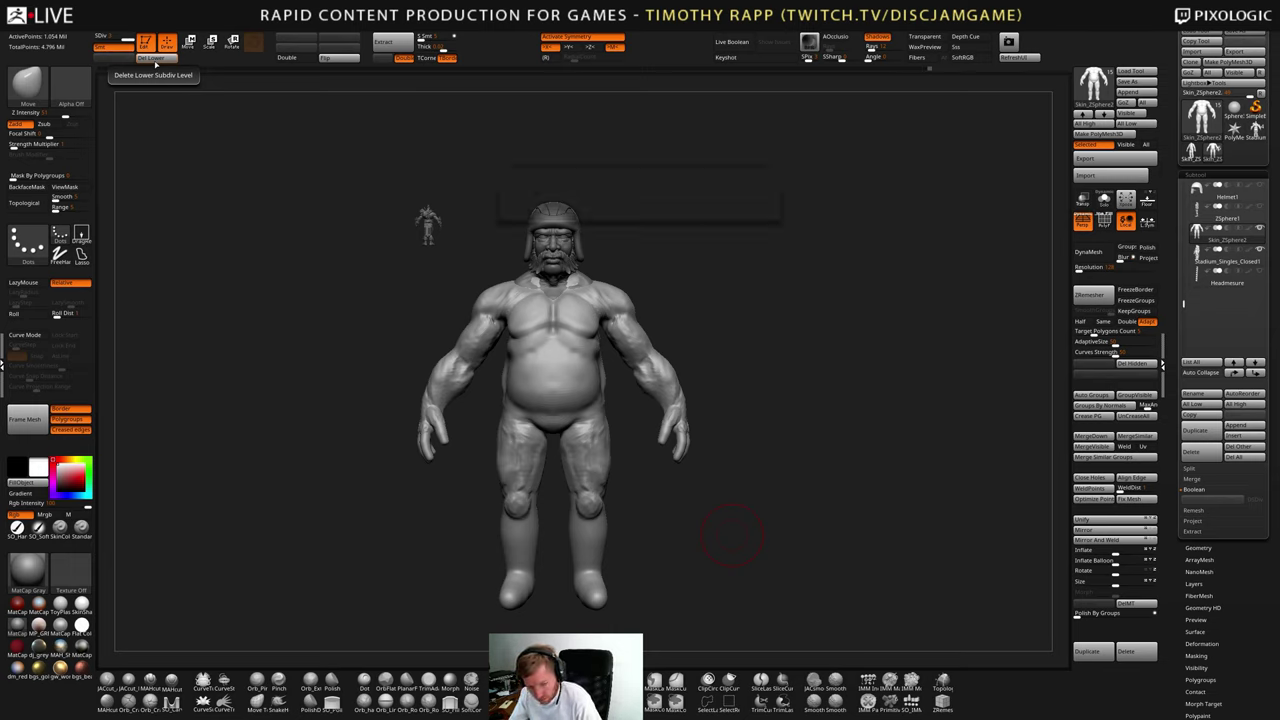
# - Try DynaMesh on the body with its subdivision levels frozen, and divide the mesh twice again
pyautogui.click(1090, 251)
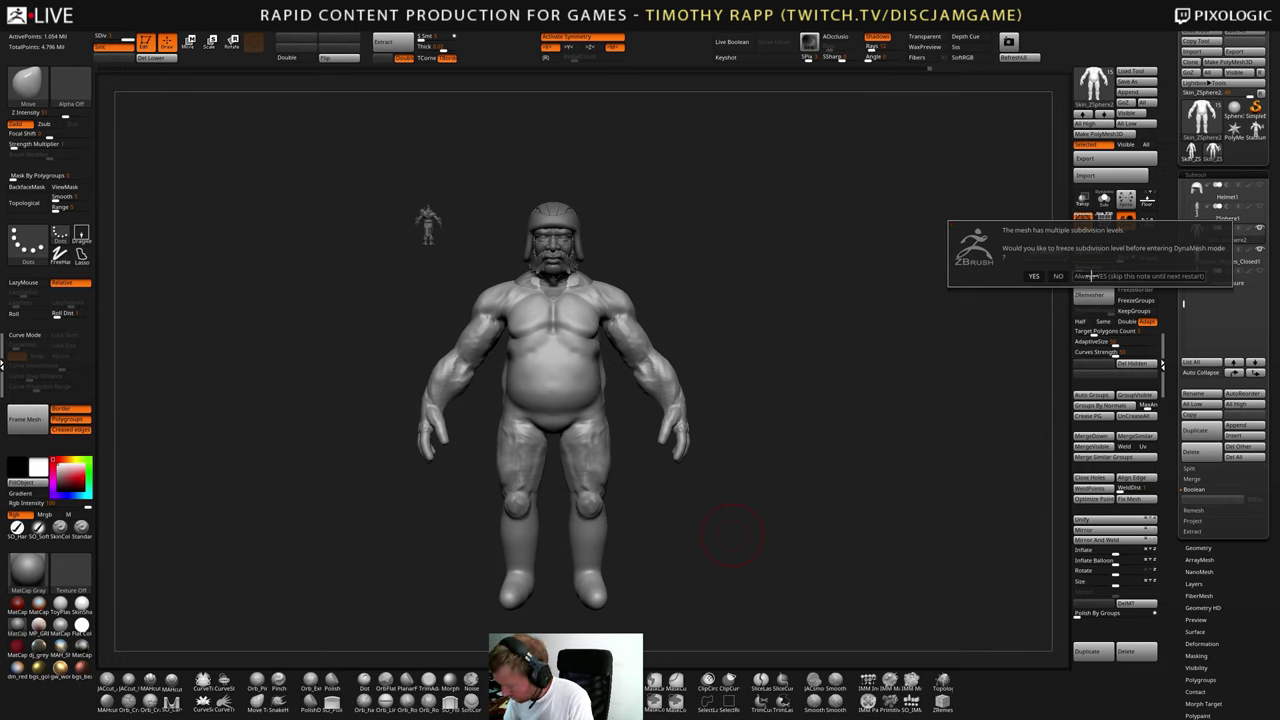
pyautogui.click(1108, 276)
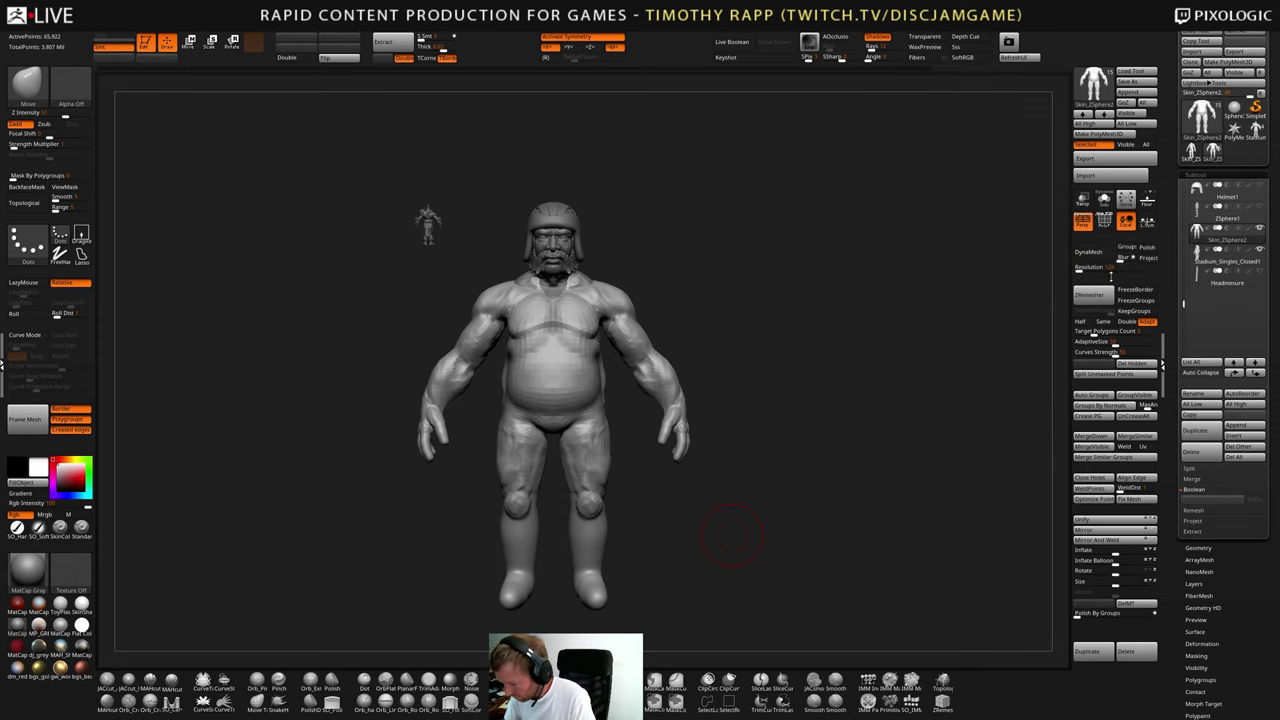
pyautogui.hotkey('ctrl', 'd')
pyautogui.hotkey('ctrl', 'd')
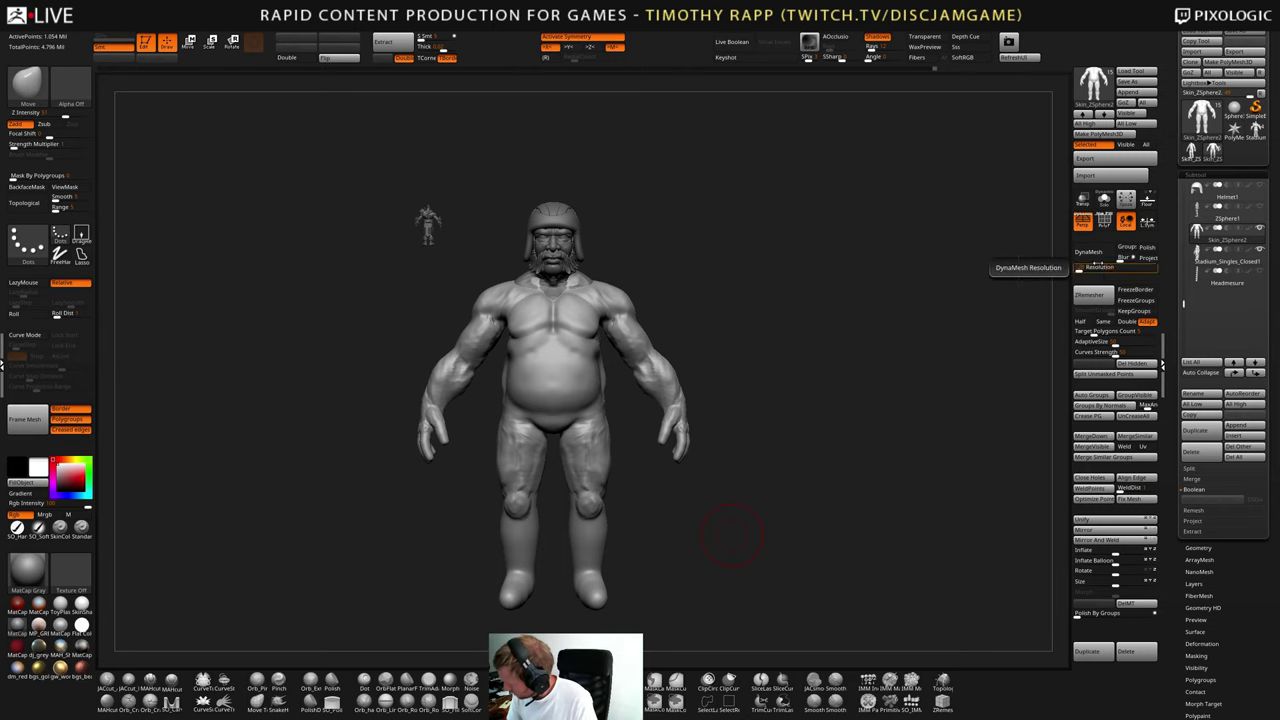
# - Try DynaMesh at resolution 128 on the divided body, compare before and after, and undo the remesh
pyautogui.click(1090, 252)
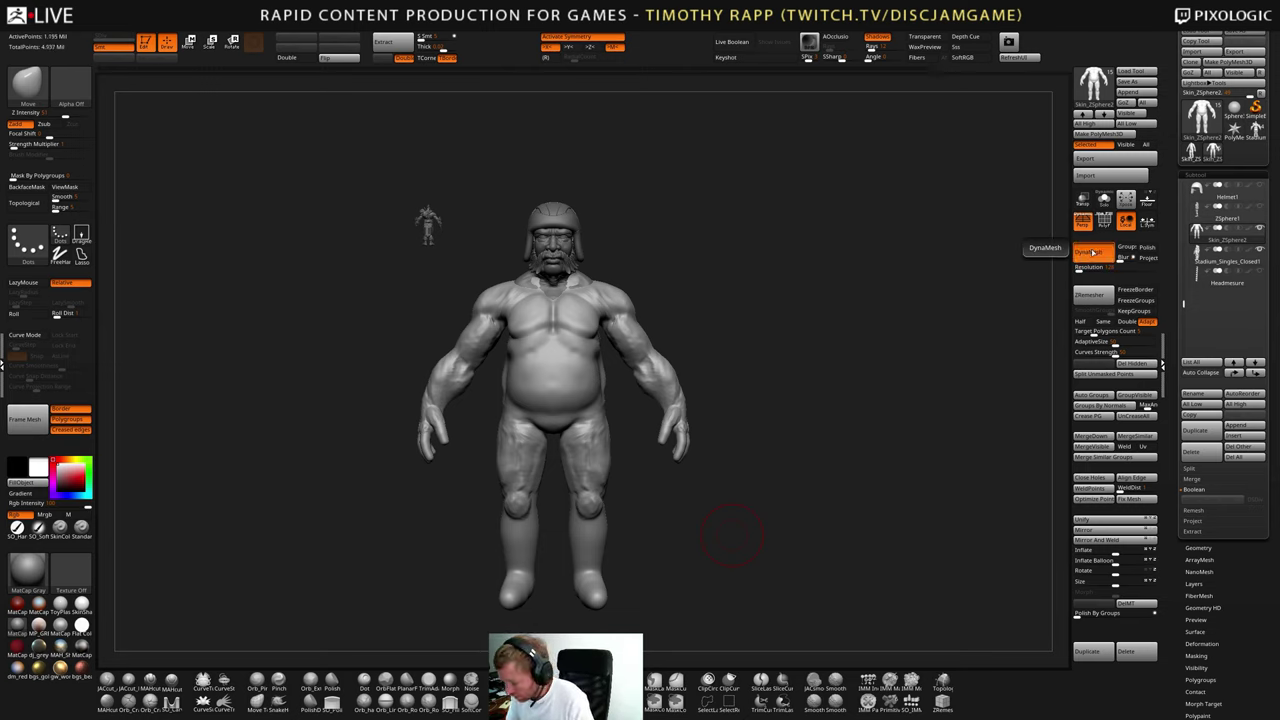
pyautogui.press('ctrl')
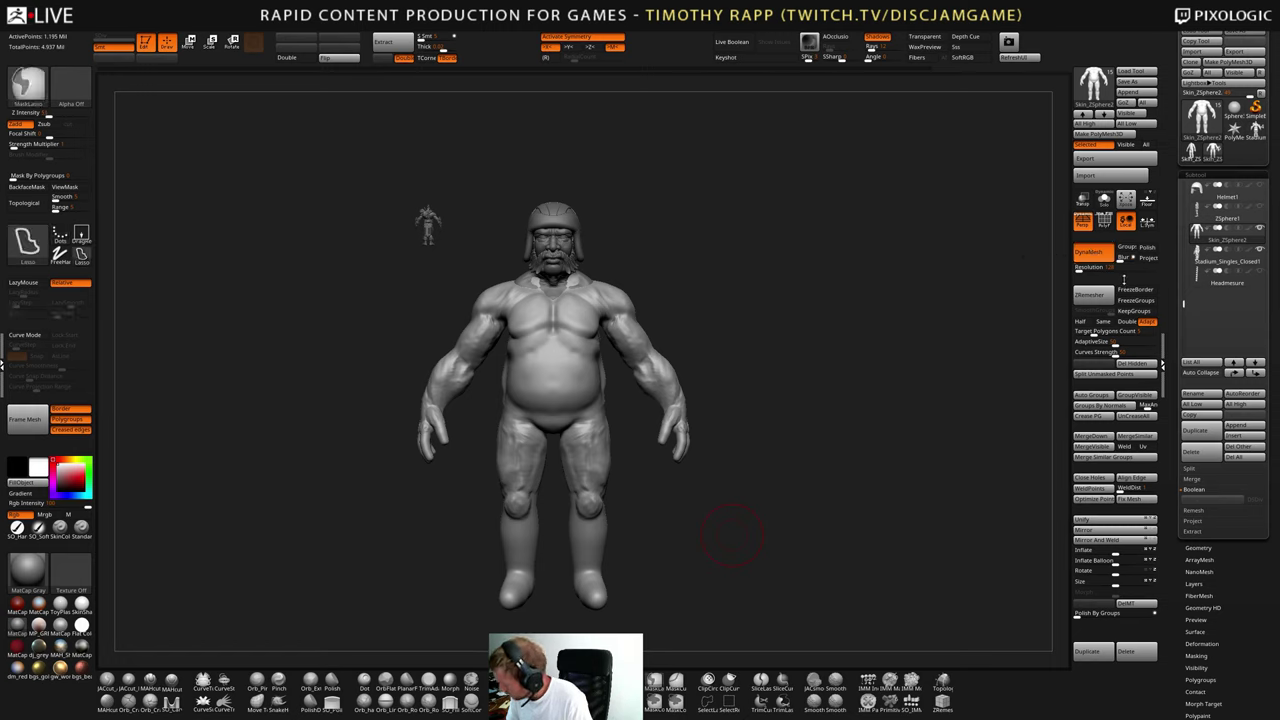
pyautogui.hotkey('ctrl', 'z')
pyautogui.hotkey('ctrl', 'shift', 'z')
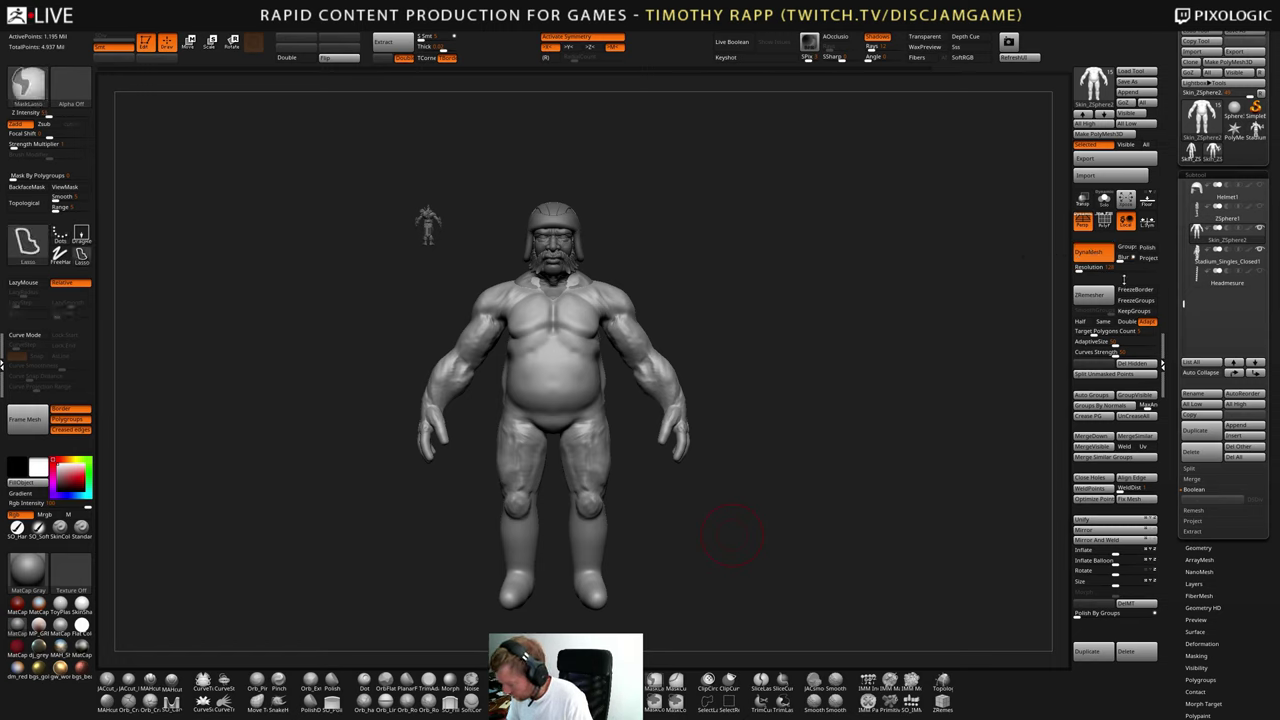
pyautogui.hotkey('ctrl', 'z')
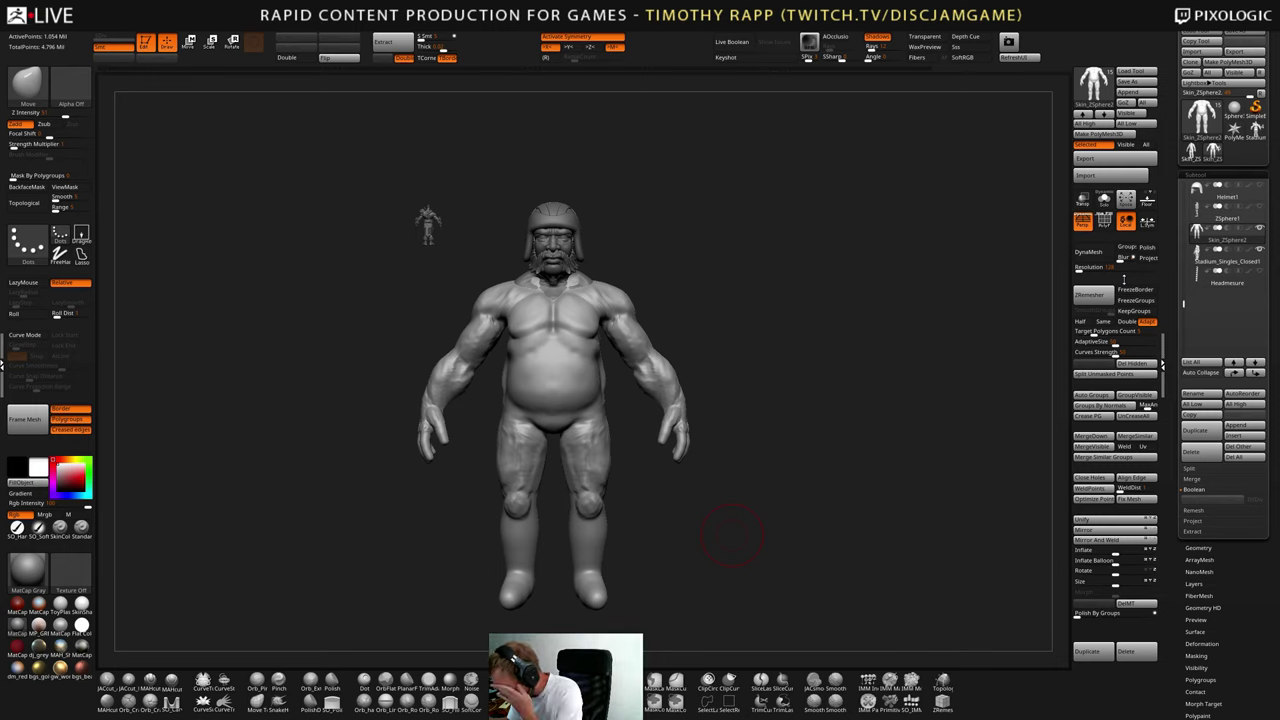